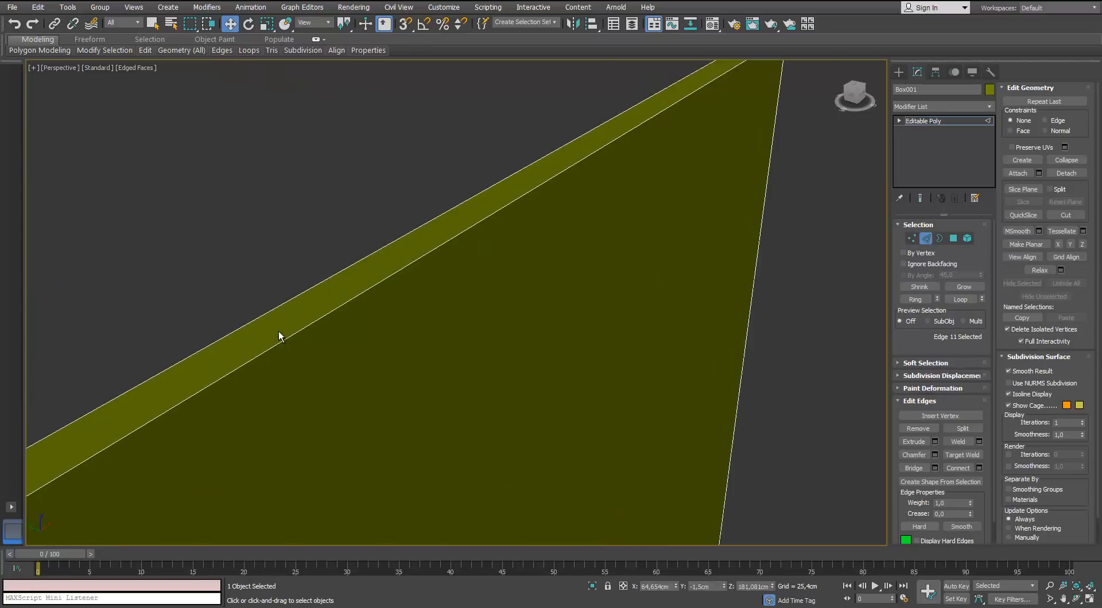
Step: Select the four short corner edges of the thin box and chamfer them to round its outline
{"action": "scroll", "coordinate": [281, 337], "scroll_direction": "down", "scroll_amount": 2}
{"action": "left_click", "coordinate": [314, 322], "text": "ctrl"}
{"action": "scroll", "coordinate": [314, 322], "scroll_direction": "down", "scroll_amount": 4}
{"action": "middle_click_drag", "start_coordinate": [336, 363], "coordinate": [500, 274], "text": "alt"}
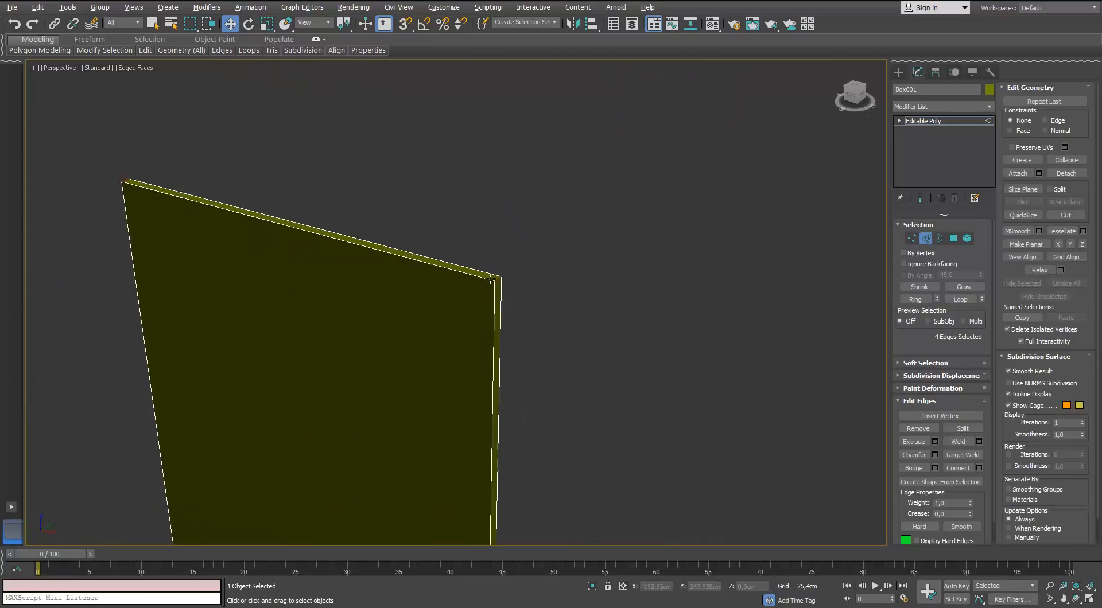
{"action": "scroll", "coordinate": [501, 273], "scroll_direction": "up", "scroll_amount": 3}
{"action": "scroll", "coordinate": [524, 310], "scroll_direction": "down", "scroll_amount": 4}
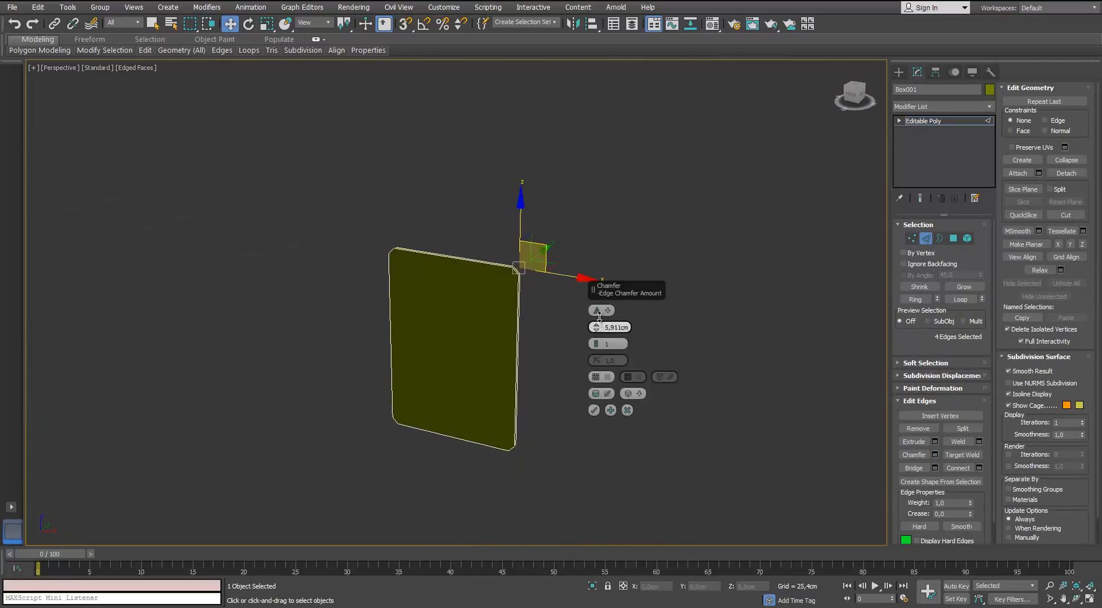
{"action": "scroll", "coordinate": [510, 277], "scroll_direction": "up", "scroll_amount": 4}
{"action": "middle_click_drag", "start_coordinate": [377, 237], "coordinate": [462, 296], "text": "alt"}
{"action": "left_click", "coordinate": [592, 408]}
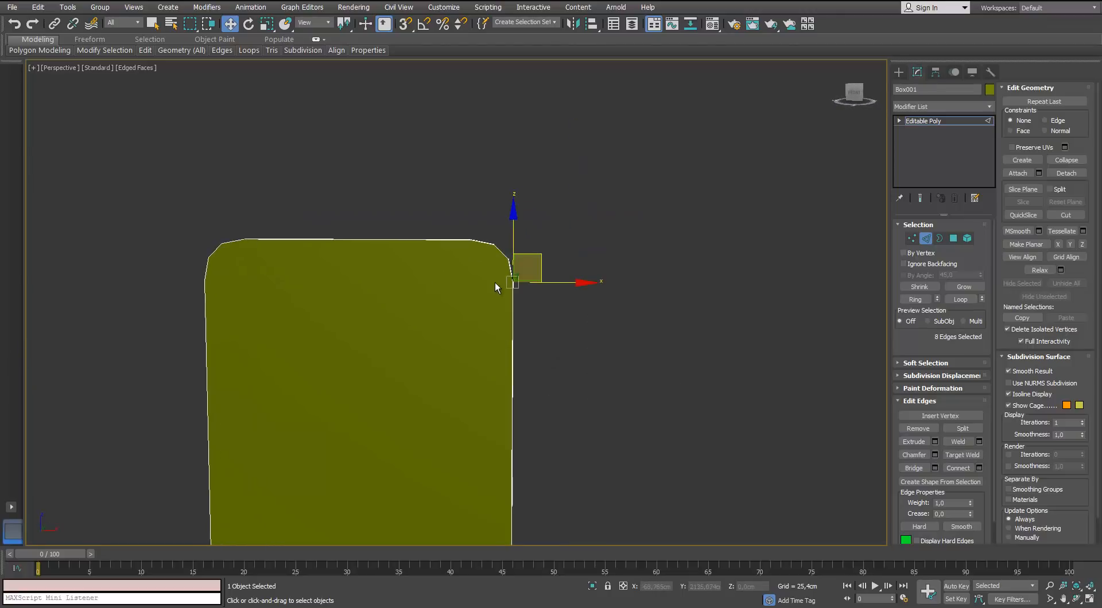
{"action": "middle_click_drag", "start_coordinate": [521, 228], "coordinate": [542, 202], "text": "alt"}
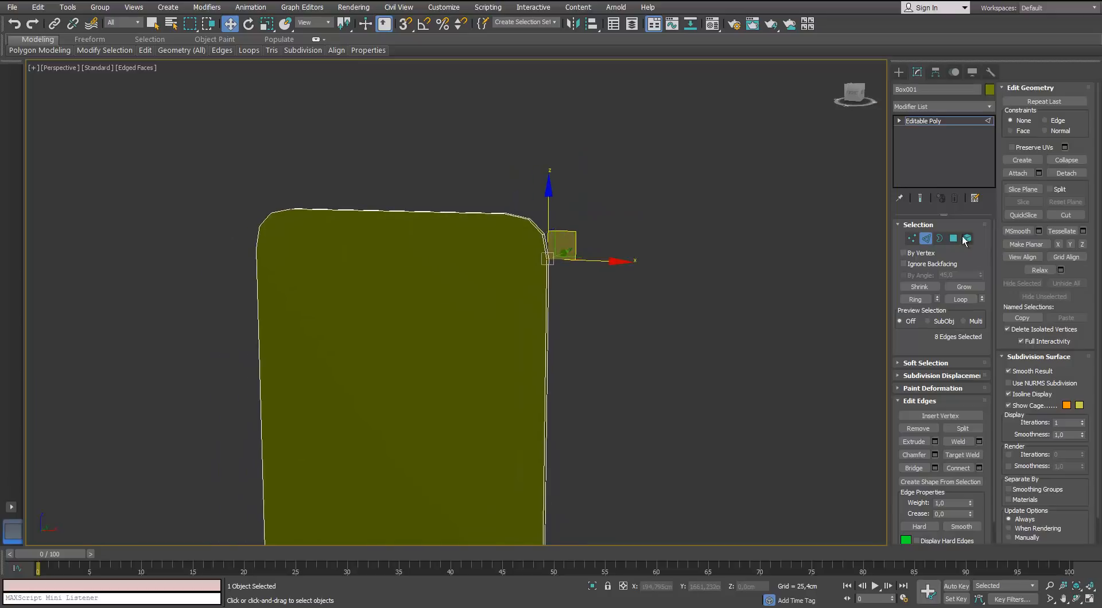
Step: Inset both large faces of the rounded panel by about 1.95 cm and delete the inset faces to leave a hollow frame
{"action": "left_click", "coordinate": [953, 238]}
{"action": "left_click", "coordinate": [511, 287]}
{"action": "left_click_drag", "start_coordinate": [512, 287], "coordinate": [423, 253], "text": "alt"}
{"action": "left_click", "coordinate": [404, 256], "text": "ctrl"}
{"action": "scroll", "coordinate": [382, 264], "scroll_direction": "up", "scroll_amount": 4}
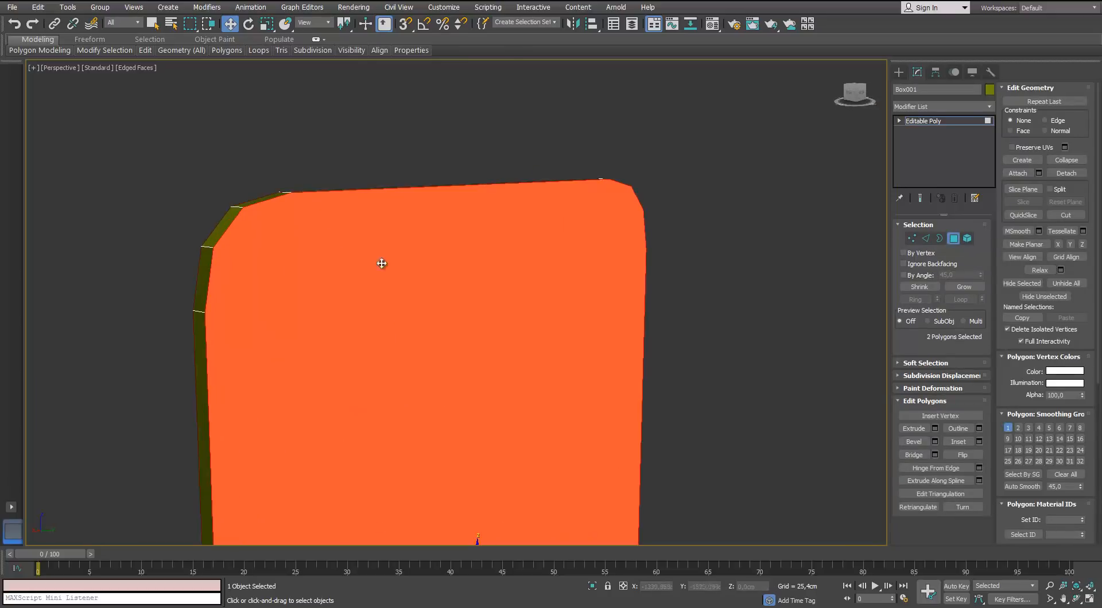
{"action": "left_click", "coordinate": [979, 442]}
{"action": "left_click_drag", "start_coordinate": [595, 327], "coordinate": [594, 329]}
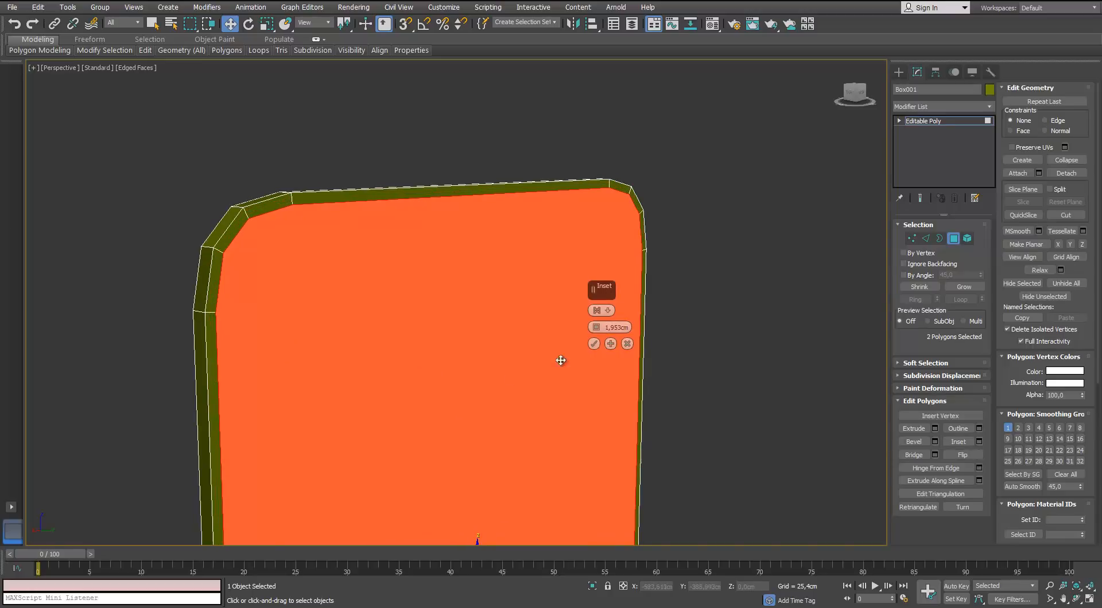
{"action": "left_click", "coordinate": [594, 344]}
{"action": "scroll", "coordinate": [430, 227], "scroll_direction": "down", "scroll_amount": 4}
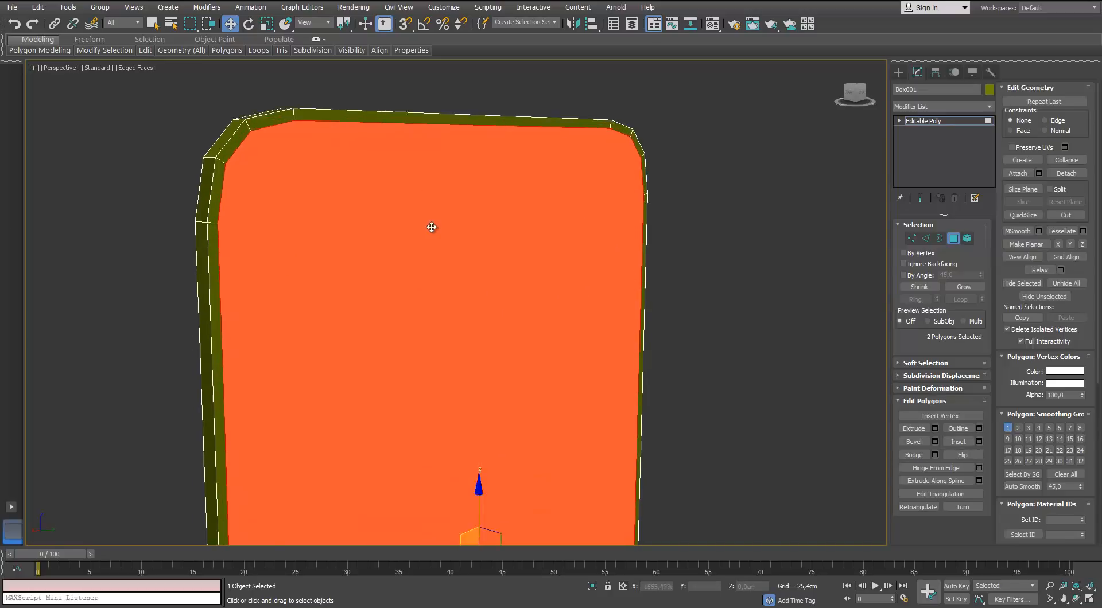
{"action": "key", "text": "Delete"}
Step: Select the edge ring across the frame's outer rim and convert it to the 16 rim polygons
{"action": "left_click", "coordinate": [925, 239]}
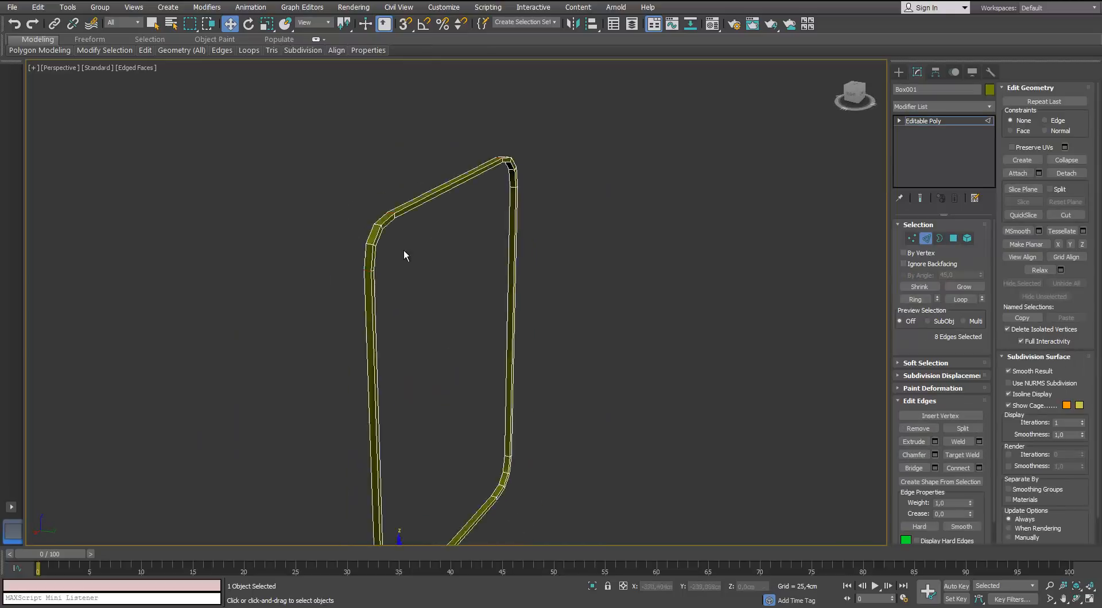
{"action": "scroll", "coordinate": [404, 251], "scroll_direction": "up", "scroll_amount": 8}
{"action": "left_click", "coordinate": [953, 238], "text": "ctrl"}
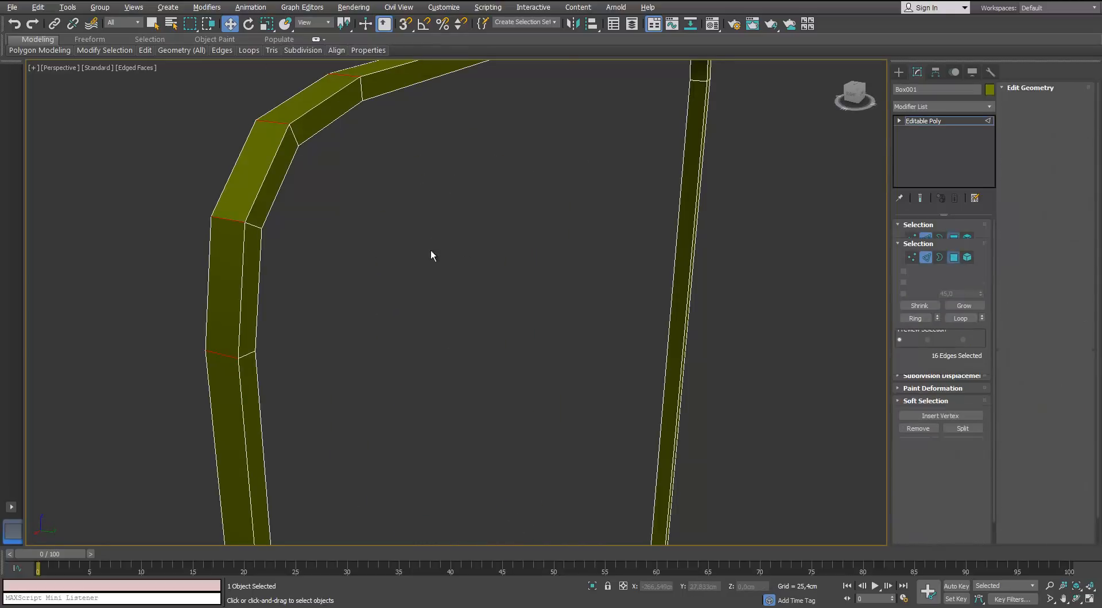
{"action": "scroll", "coordinate": [430, 249], "scroll_direction": "down", "scroll_amount": 5}
{"action": "middle_click_drag", "start_coordinate": [407, 322], "coordinate": [396, 310], "text": "alt"}
Step: Extrude the outer rim polygons along local normals by about 0.96 cm
{"action": "left_click", "coordinate": [935, 428]}
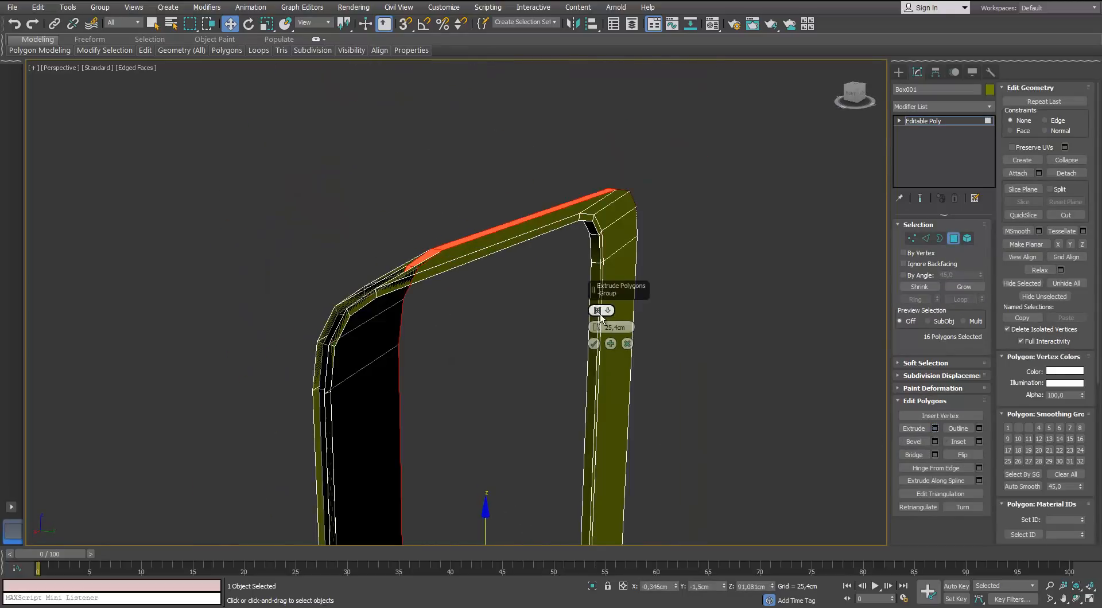
{"action": "left_click", "coordinate": [597, 310]}
{"action": "left_click", "coordinate": [619, 337]}
{"action": "left_click_drag", "start_coordinate": [595, 362], "coordinate": [596, 385]}
{"action": "middle_click_drag", "start_coordinate": [529, 387], "coordinate": [459, 367], "text": "alt"}
{"action": "scroll", "coordinate": [321, 258], "scroll_direction": "up", "scroll_amount": 5}
{"action": "scroll", "coordinate": [304, 263], "scroll_direction": "down", "scroll_amount": 2}
{"action": "middle_click_drag", "start_coordinate": [305, 263], "coordinate": [308, 273], "text": "alt"}
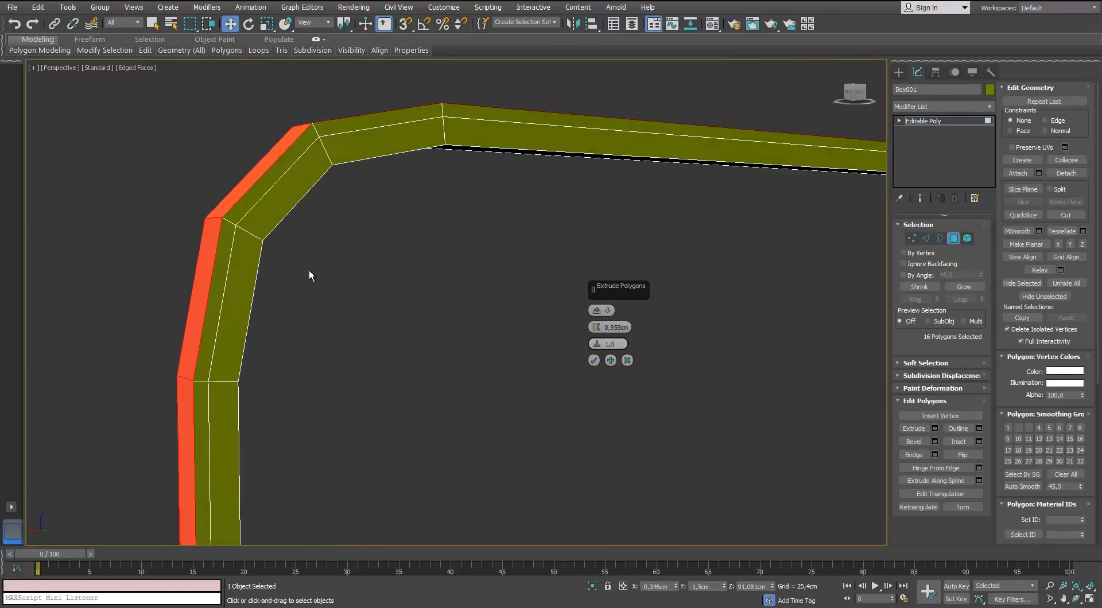
{"action": "left_click", "coordinate": [594, 360]}
Step: Select the front and back polygon bands of the newly extruded outer rim
{"action": "middle_click_drag", "start_coordinate": [594, 360], "coordinate": [515, 187], "text": "alt"}
{"action": "left_click", "coordinate": [925, 238]}
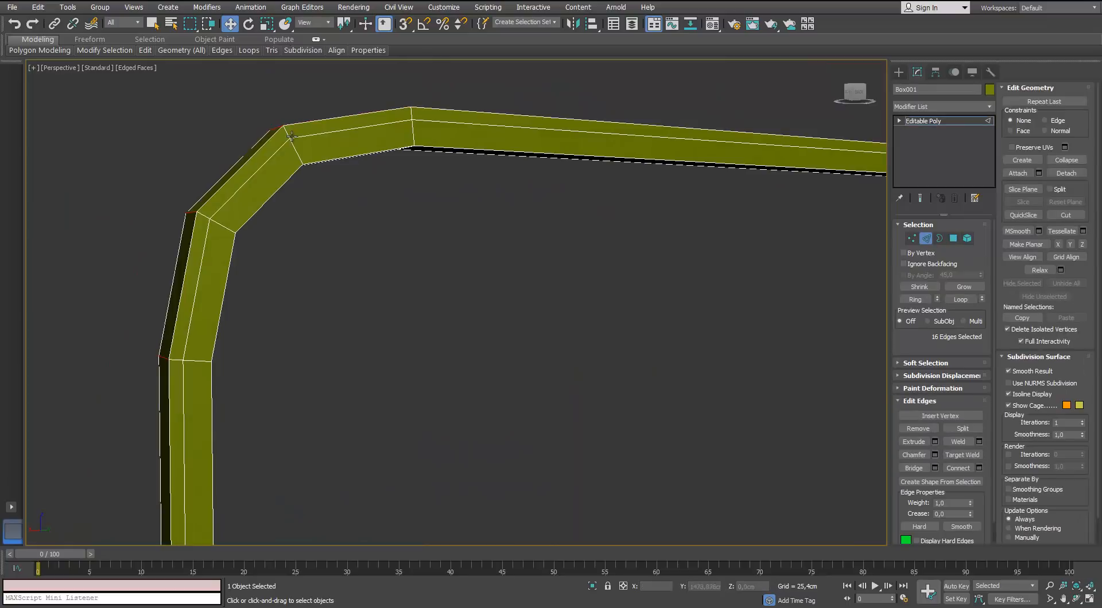
{"action": "middle_click_drag", "start_coordinate": [305, 186], "coordinate": [697, 184], "text": "alt"}
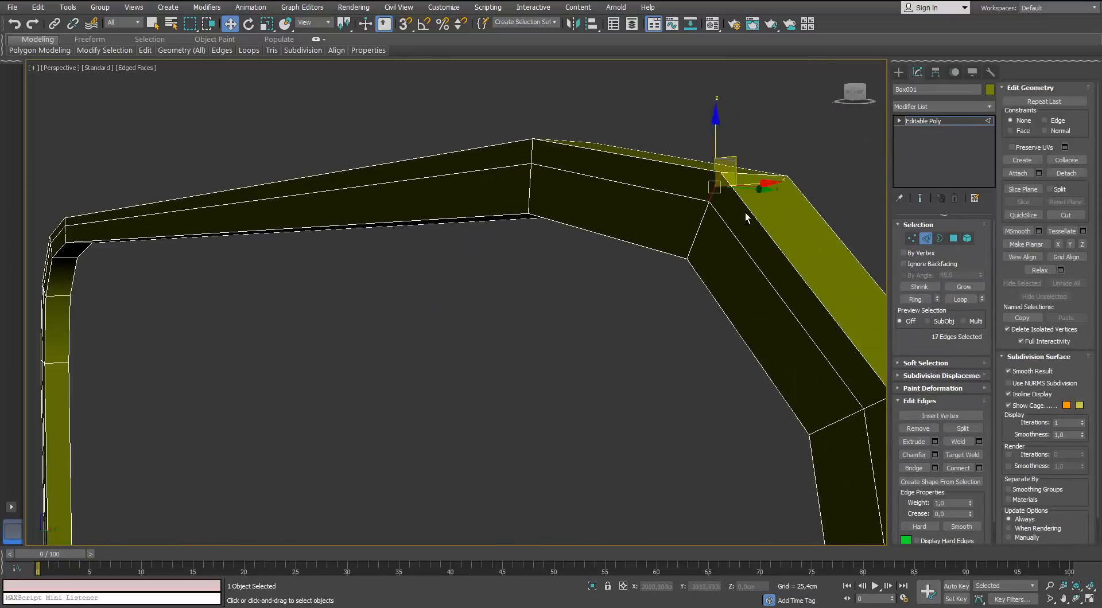
{"action": "left_click", "coordinate": [952, 238]}
Step: Extrude the selected front and back rim bands by 0.5 cm
{"action": "left_click", "coordinate": [934, 429]}
{"action": "scroll", "coordinate": [534, 267], "scroll_direction": "up", "scroll_amount": 3}
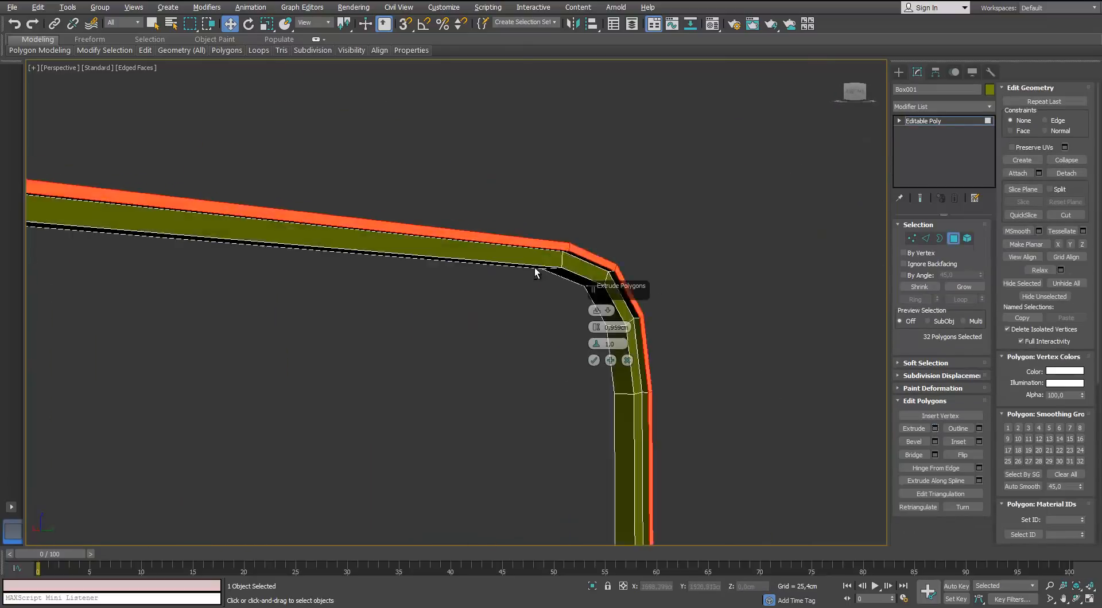
{"action": "middle_click_drag", "start_coordinate": [535, 268], "coordinate": [305, 235]}
{"action": "middle_click_drag", "start_coordinate": [305, 235], "coordinate": [391, 325]}
{"action": "scroll", "coordinate": [316, 335], "scroll_direction": "up", "scroll_amount": 2}
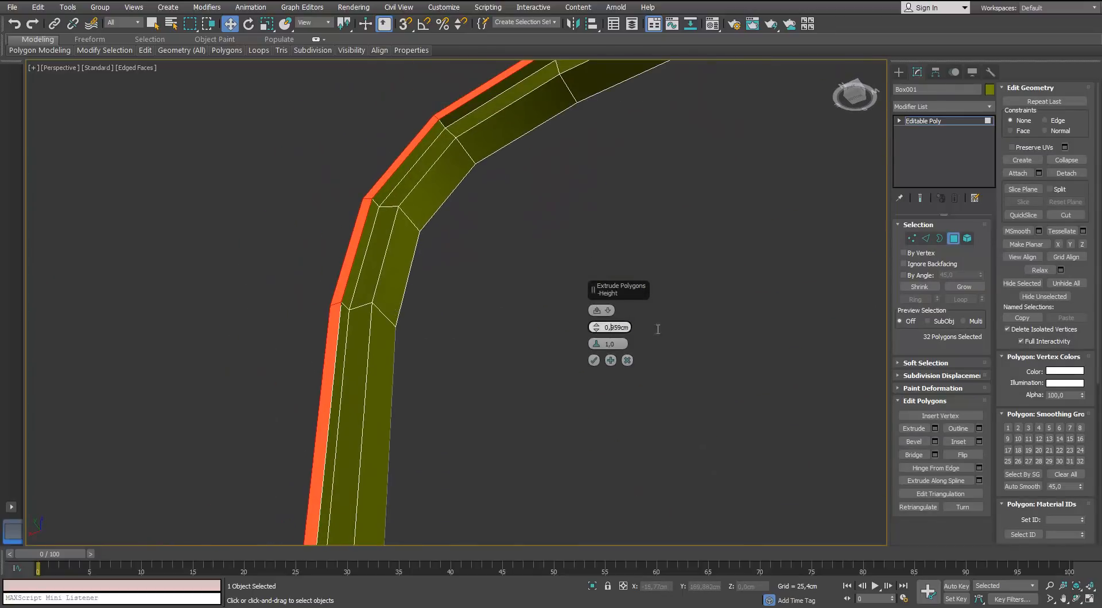
{"action": "left_click_drag", "start_coordinate": [658, 330], "coordinate": [689, 329]}
{"action": "type", "text": "5"}
{"action": "key", "text": "Return"}
{"action": "left_click", "coordinate": [593, 361]}
Step: Select the edge rings across all three outer rim strips and convert them to the 48 rim polygons
{"action": "middle_click_drag", "start_coordinate": [579, 309], "coordinate": [361, 253]}
{"action": "scroll", "coordinate": [367, 250], "scroll_direction": "down", "scroll_amount": 4}
{"action": "middle_click_drag", "start_coordinate": [425, 221], "coordinate": [425, 196], "text": "alt"}
{"action": "key", "text": "2"}
{"action": "key", "text": "z"}
{"action": "scroll", "coordinate": [425, 198], "scroll_direction": "up", "scroll_amount": 6}
{"action": "left_click", "coordinate": [576, 341]}
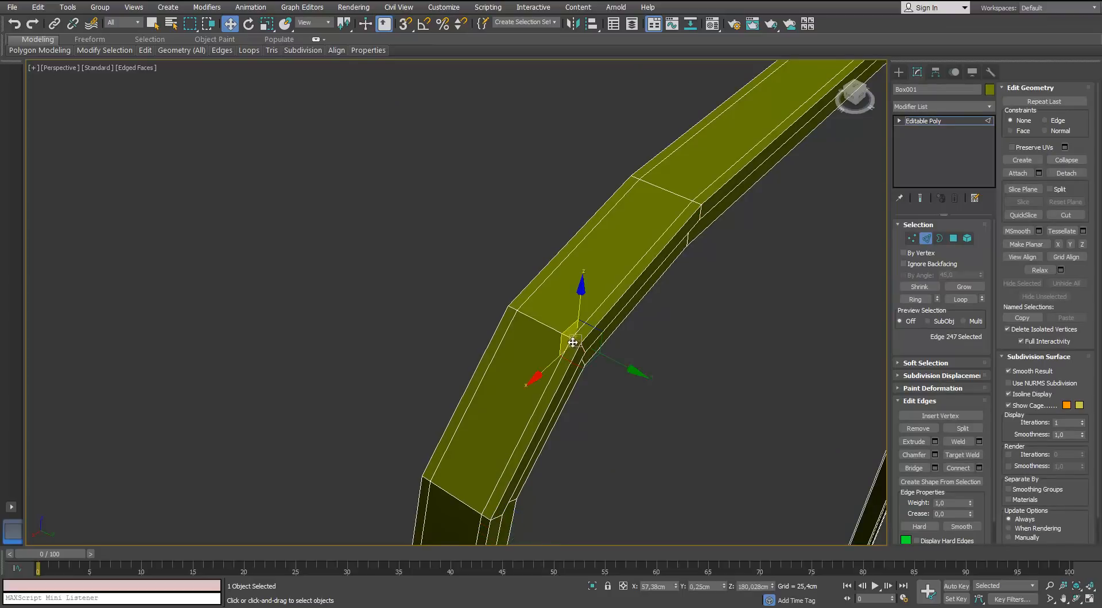
{"action": "left_click", "coordinate": [553, 328], "text": "ctrl"}
{"action": "left_click", "coordinate": [514, 308], "text": "ctrl"}
{"action": "left_click", "coordinate": [916, 303]}
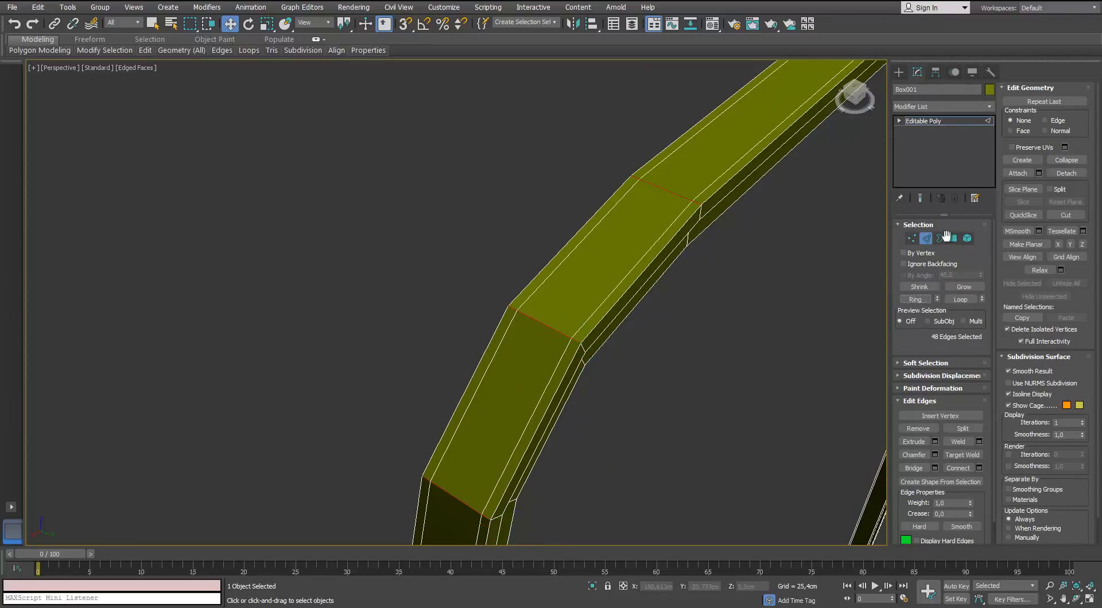
{"action": "left_click", "coordinate": [952, 238], "text": "ctrl"}
Step: Extrude the selected outer rim polygons outward by about 1.5 cm
{"action": "middle_click_drag", "start_coordinate": [556, 337], "coordinate": [371, 303], "text": "alt"}
{"action": "middle_click_drag", "start_coordinate": [371, 303], "coordinate": [374, 339]}
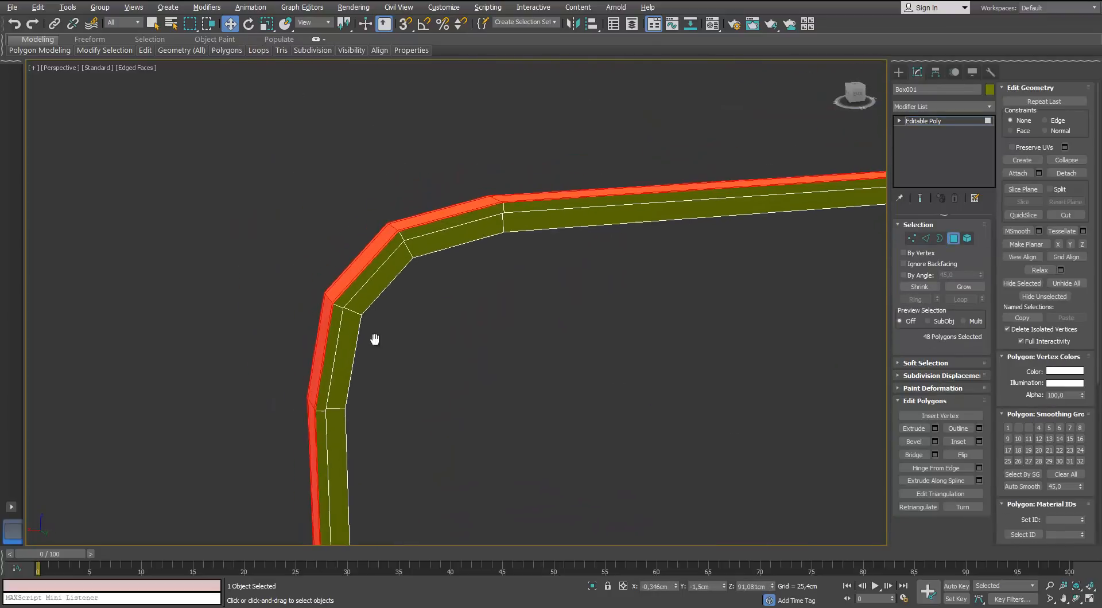
{"action": "left_click", "coordinate": [934, 429]}
{"action": "middle_click_drag", "start_coordinate": [499, 356], "coordinate": [446, 305], "text": "alt"}
{"action": "middle_click_drag", "start_coordinate": [446, 304], "coordinate": [445, 322]}
{"action": "left_click_drag", "start_coordinate": [595, 325], "coordinate": [595, 327]}
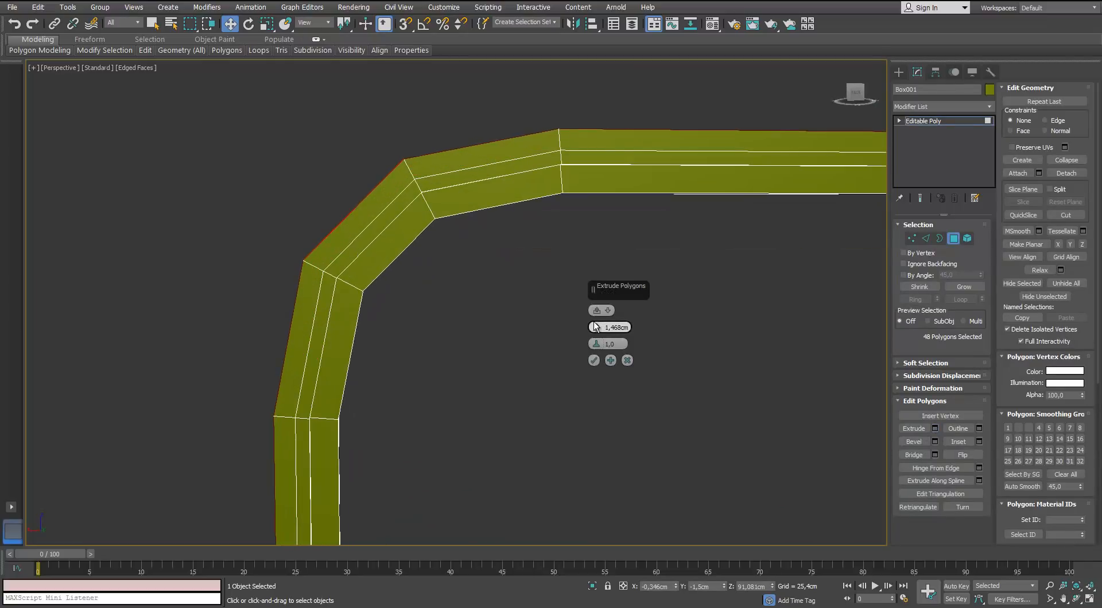
{"action": "left_click", "coordinate": [595, 361]}
Step: Select the 32 polygons forming the front and back bands of the outermost extrusion from their edge rings
{"action": "middle_click_drag", "start_coordinate": [472, 321], "coordinate": [517, 367], "text": "alt"}
{"action": "left_click", "coordinate": [928, 239]}
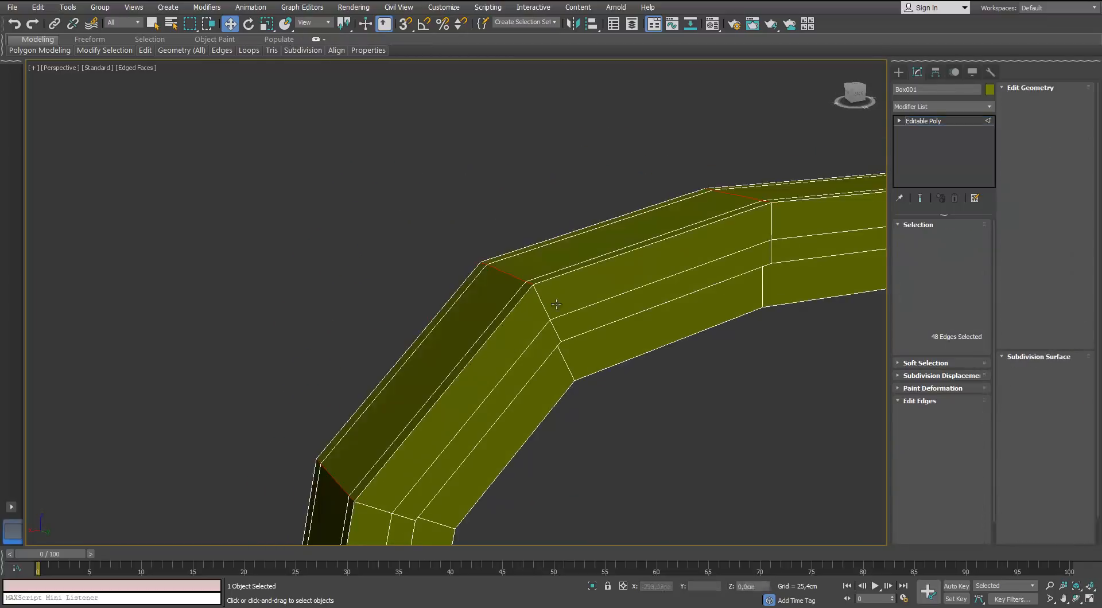
{"action": "left_click", "coordinate": [540, 318]}
{"action": "scroll", "coordinate": [522, 302], "scroll_direction": "down", "scroll_amount": 5}
{"action": "middle_click_drag", "start_coordinate": [522, 302], "coordinate": [473, 275], "text": "alt"}
{"action": "scroll", "coordinate": [723, 290], "scroll_direction": "up", "scroll_amount": 3}
{"action": "left_click", "coordinate": [720, 270], "text": "ctrl"}
{"action": "left_click", "coordinate": [915, 300]}
{"action": "middle_click_drag", "start_coordinate": [395, 265], "coordinate": [370, 306]}
{"action": "middle_click_drag", "start_coordinate": [369, 306], "coordinate": [704, 380], "text": "alt"}
{"action": "scroll", "coordinate": [396, 286], "scroll_direction": "up", "scroll_amount": 4}
{"action": "left_click", "coordinate": [953, 238], "text": "ctrl"}
{"action": "scroll", "coordinate": [422, 281], "scroll_direction": "down", "scroll_amount": 4}
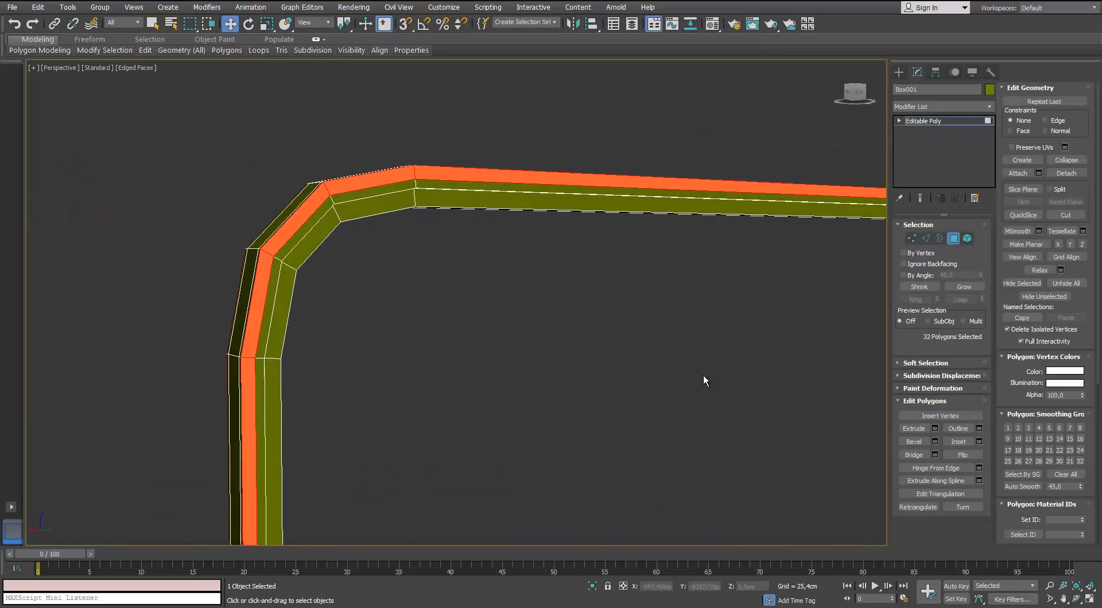
{"action": "left_click", "coordinate": [934, 428]}
{"action": "mouse_move", "coordinate": [595, 327]}
{"action": "left_mouse_down"}
{"action": "mouse_move", "coordinate": [582, 322]}
{"action": "mouse_move", "coordinate": [592, 314]}
{"action": "left_mouse_up"}
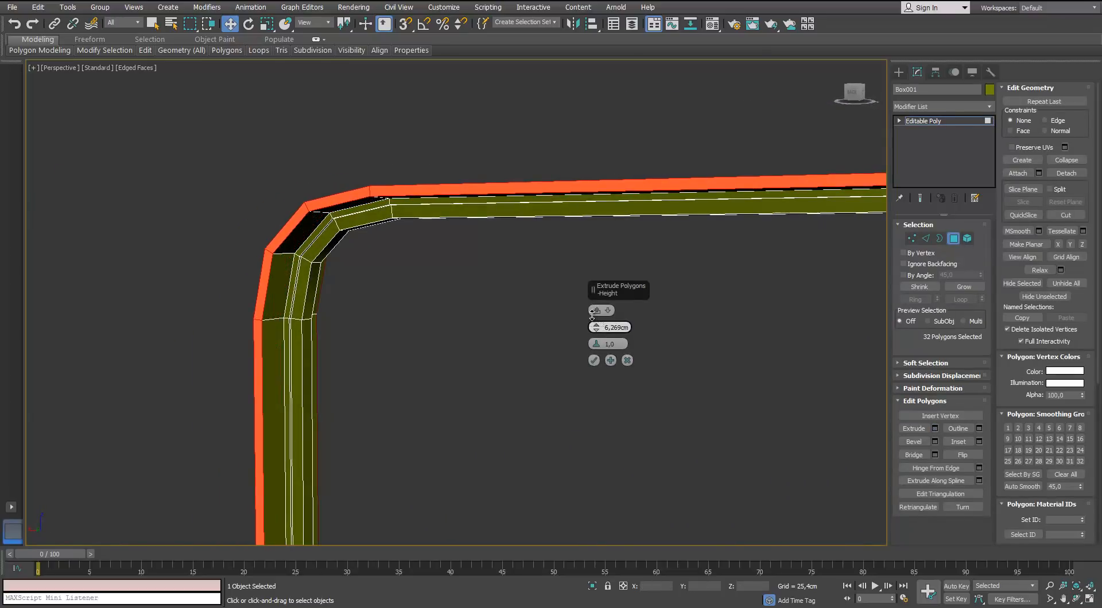
{"action": "left_click", "coordinate": [625, 359]}
{"action": "middle_click_drag", "start_coordinate": [687, 395], "coordinate": [643, 368], "text": "alt"}
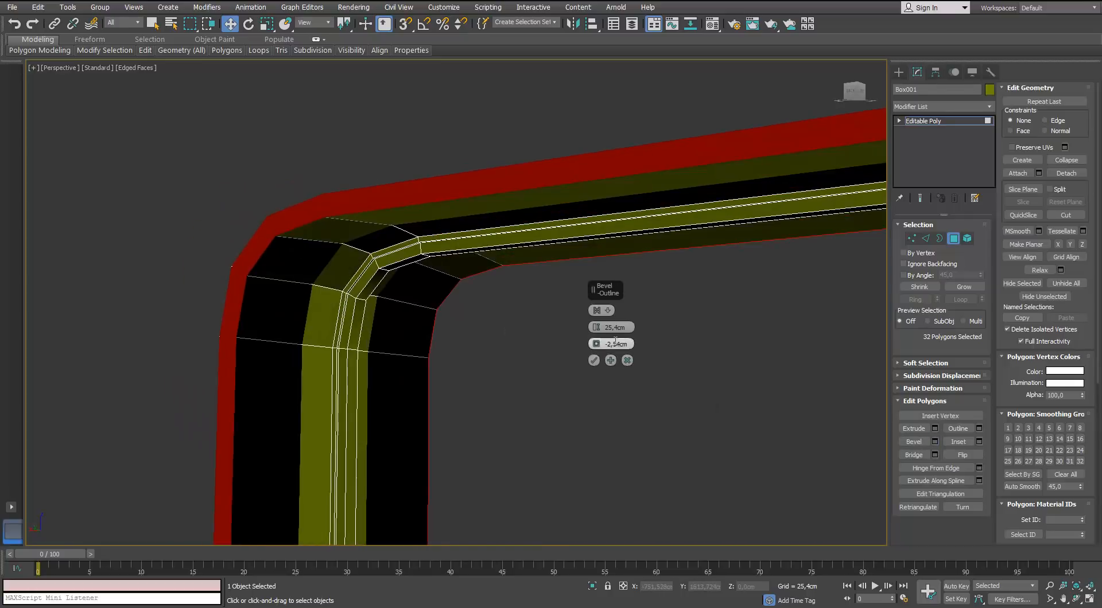
{"action": "right_click", "coordinate": [596, 343]}
{"action": "left_click_drag", "start_coordinate": [596, 328], "coordinate": [593, 365]}
{"action": "middle_click_drag", "start_coordinate": [401, 342], "coordinate": [448, 352], "text": "alt"}
{"action": "scroll", "coordinate": [449, 352], "scroll_direction": "down", "scroll_amount": 5}
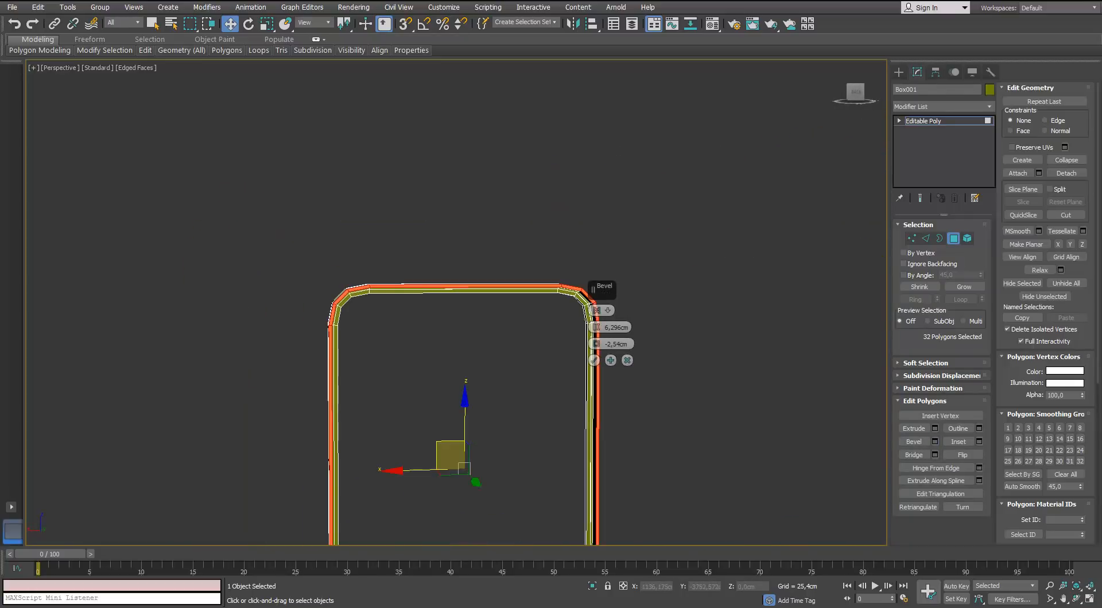
{"action": "middle_click_drag", "start_coordinate": [437, 405], "coordinate": [413, 213]}
{"action": "middle_click_drag", "start_coordinate": [412, 213], "coordinate": [490, 332], "text": "alt"}
{"action": "scroll", "coordinate": [492, 332], "scroll_direction": "up", "scroll_amount": 5}
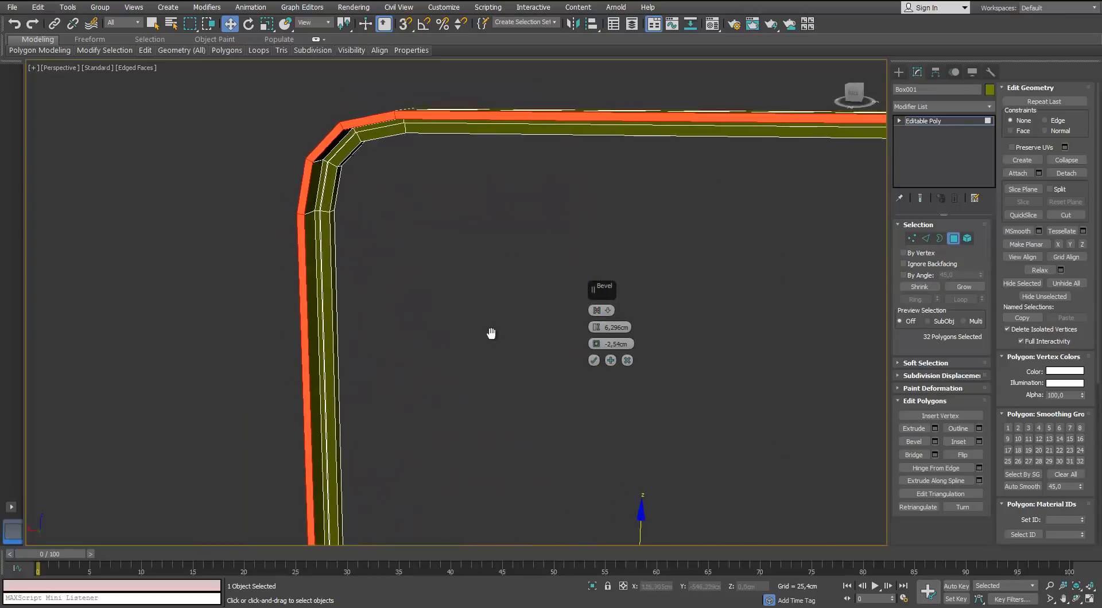
{"action": "left_click", "coordinate": [627, 361]}
Step: Undo back to the state before the last outer rim extrusion, with the 48 rim polygons selected
{"action": "middle_click_drag", "start_coordinate": [366, 218], "coordinate": [397, 237], "text": "alt"}
{"action": "key", "text": "ctrl+z"}
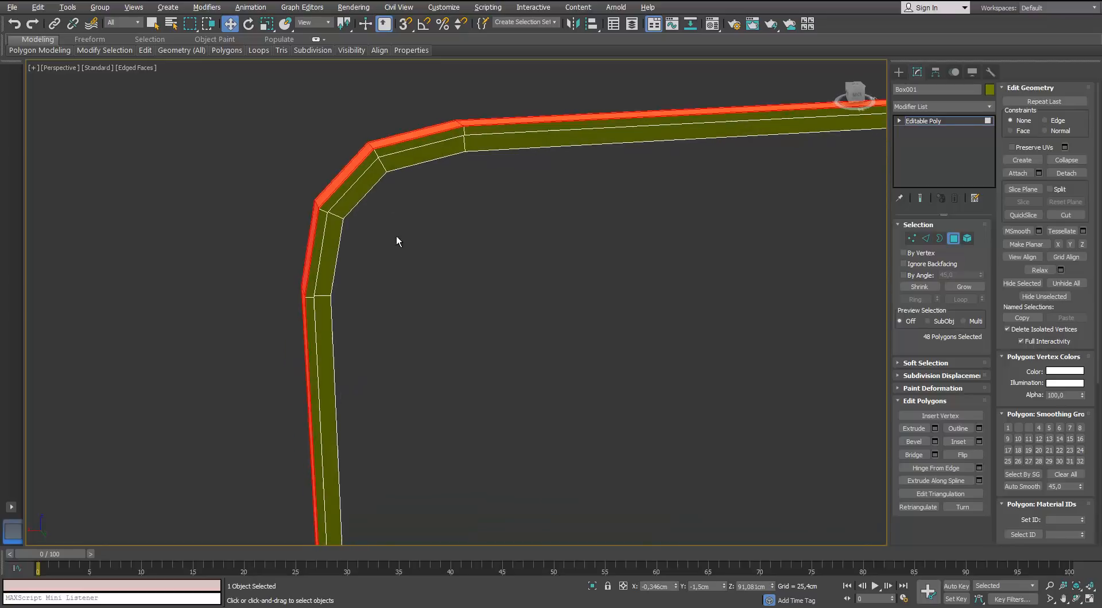
Step: Extrude the 48 selected outer rim polygons outward again, this time by more than 2 cm
{"action": "left_click", "coordinate": [934, 429]}
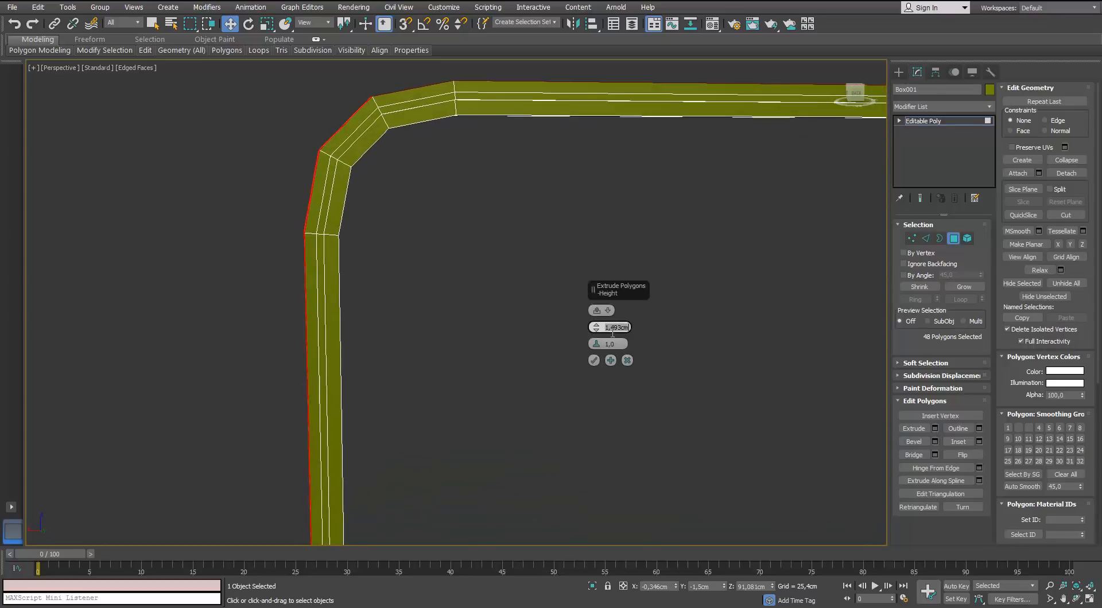
{"action": "type", "text": "2"}
{"action": "key", "text": "Return"}
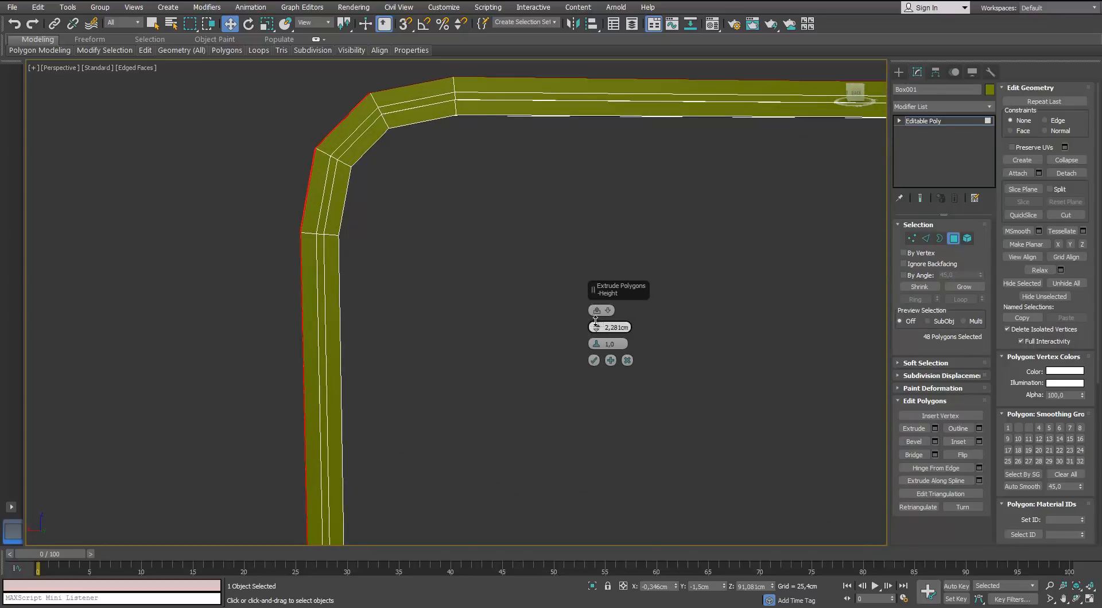
{"action": "left_click_drag", "start_coordinate": [595, 322], "coordinate": [609, 327]}
{"action": "left_click", "coordinate": [594, 360]}
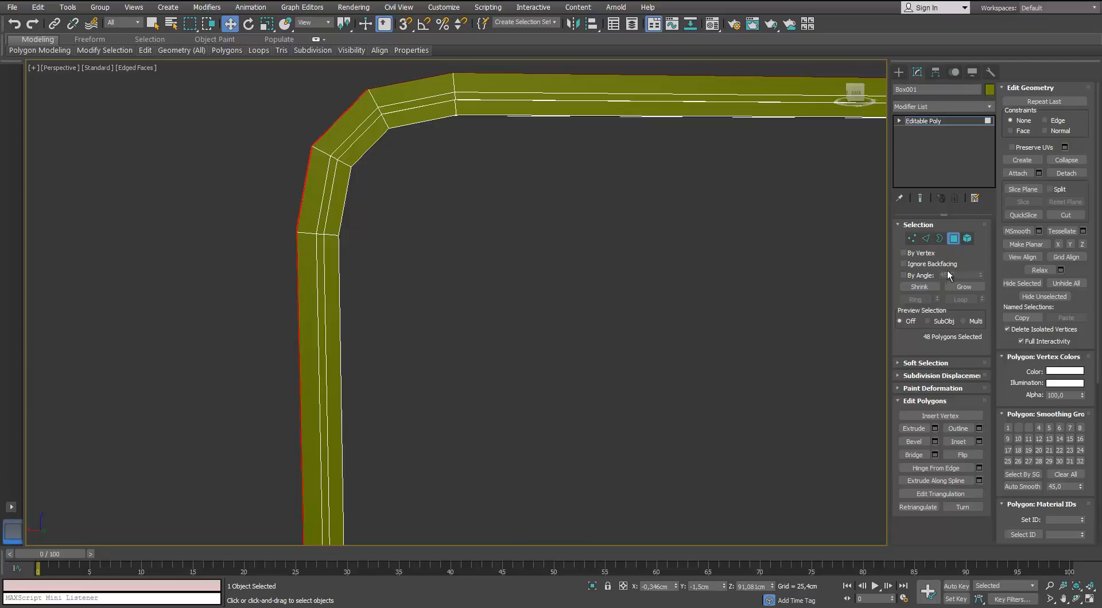
Step: Select the front and back edge rings of the outermost extrusion and convert them to its 32 band polygons
{"action": "key", "text": "2"}
{"action": "left_click", "coordinate": [368, 92]}
{"action": "key", "text": "alt+r"}
{"action": "middle_click_drag", "start_coordinate": [373, 156], "coordinate": [528, 155], "text": "alt"}
{"action": "middle_click_drag", "start_coordinate": [527, 155], "coordinate": [435, 189]}
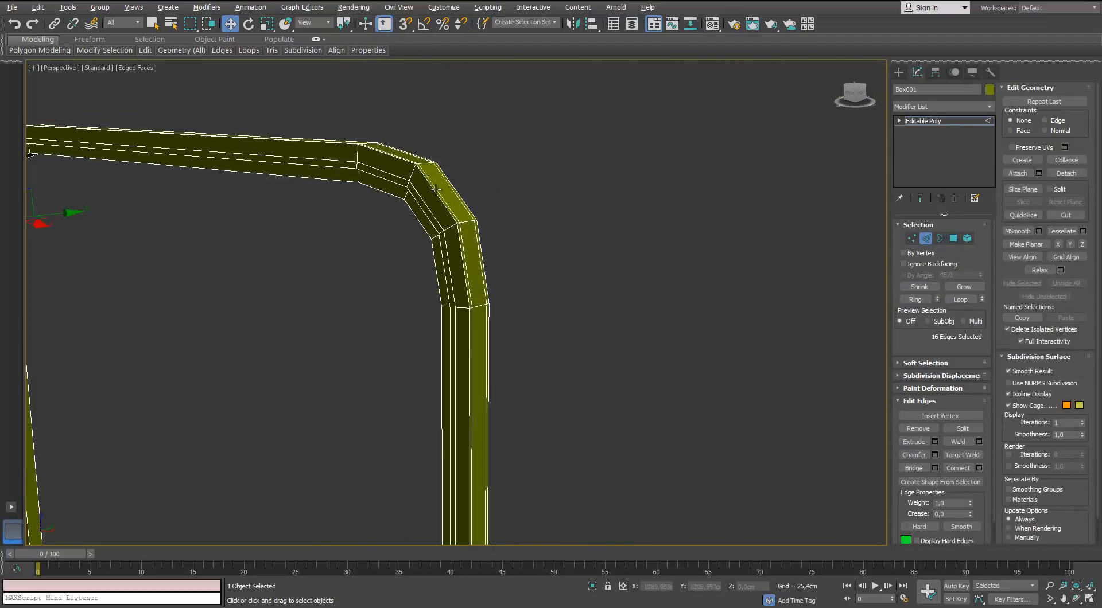
{"action": "left_click", "coordinate": [953, 238], "text": "ctrl"}
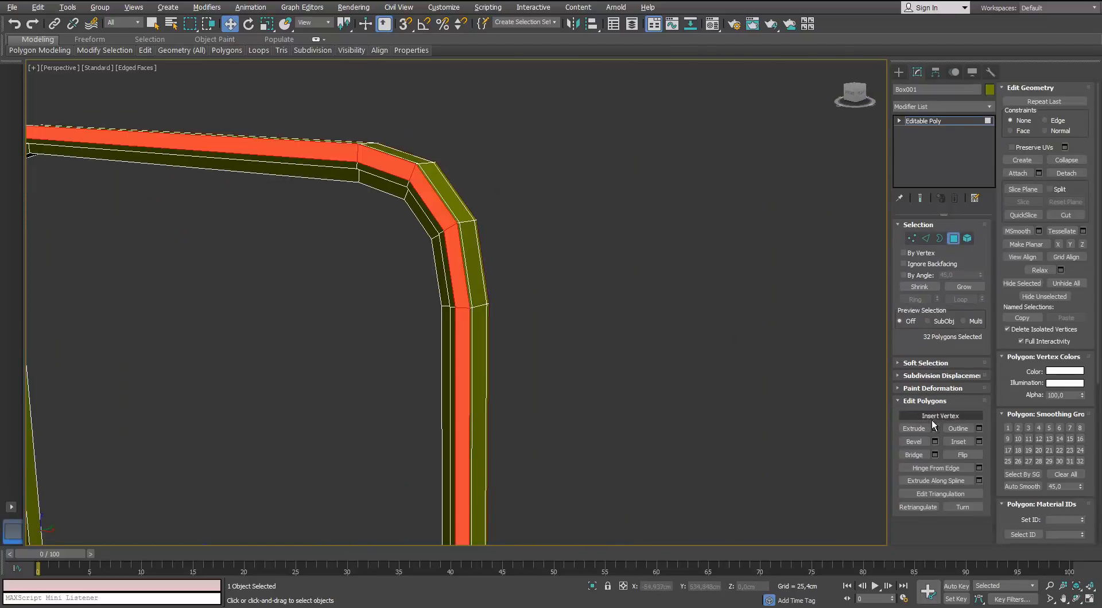
Step: Bevel the selected front and back bands with a height of about 7.14 cm and an outline of about -0.293 cm
{"action": "left_click", "coordinate": [934, 442]}
{"action": "middle_click_drag", "start_coordinate": [474, 238], "coordinate": [372, 263], "text": "alt"}
{"action": "right_click", "coordinate": [597, 344]}
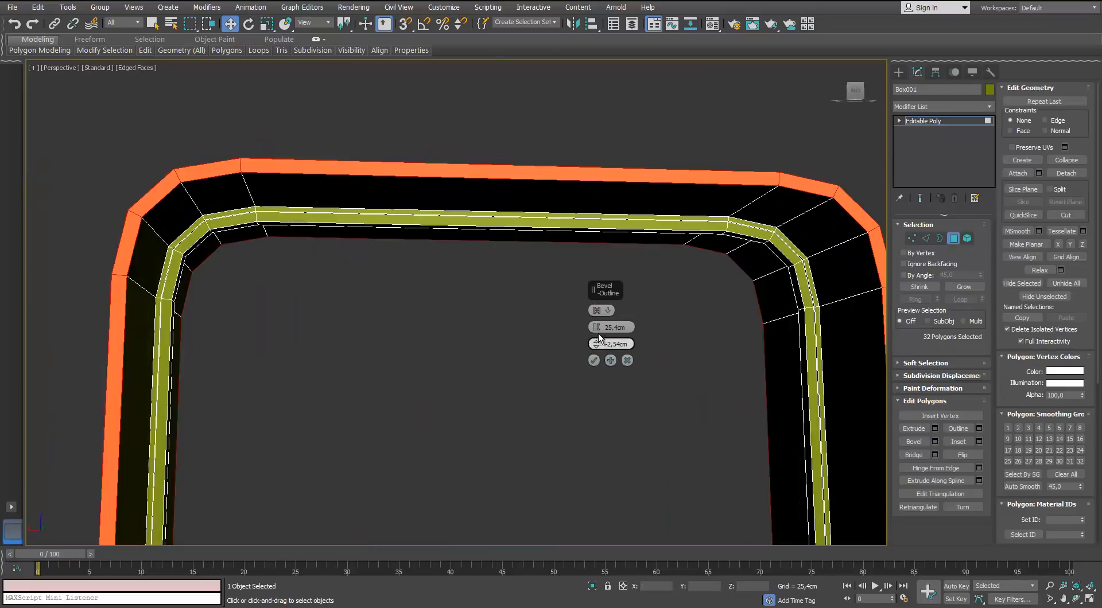
{"action": "left_click_drag", "start_coordinate": [597, 328], "coordinate": [598, 369]}
{"action": "middle_click_drag", "start_coordinate": [351, 297], "coordinate": [280, 259], "text": "alt"}
{"action": "left_click_drag", "start_coordinate": [596, 342], "coordinate": [597, 333]}
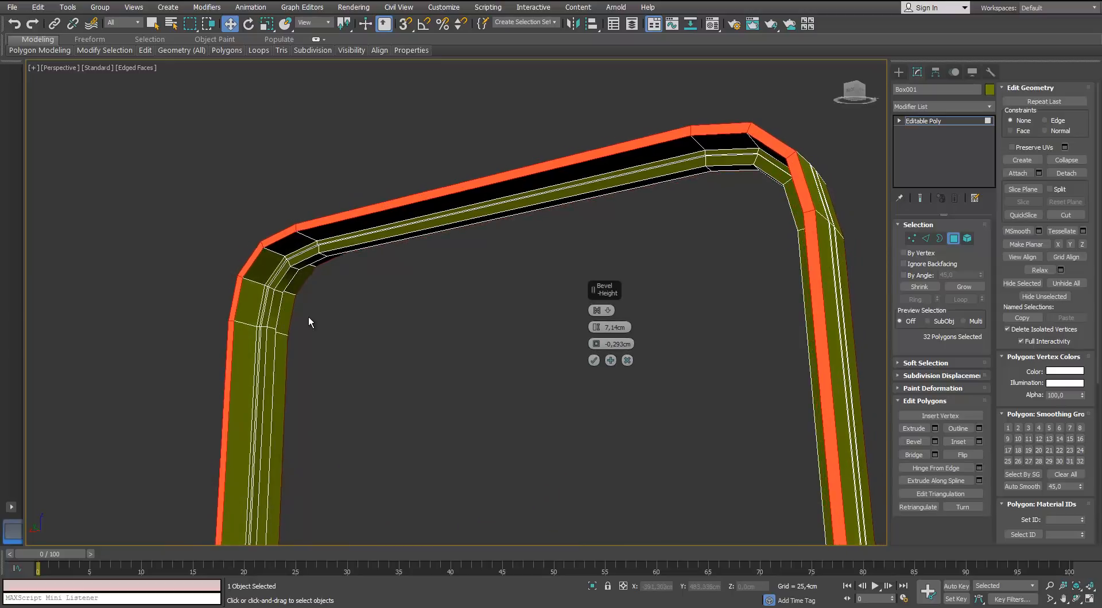
Step: Set the bevel height to 7 cm and apply the bevel to the front and back bands
{"action": "middle_click_drag", "start_coordinate": [308, 317], "coordinate": [245, 281], "text": "alt"}
{"action": "left_click_drag", "start_coordinate": [598, 327], "coordinate": [596, 347]}
{"action": "type", "text": "7"}
{"action": "key", "text": "Return"}
{"action": "middle_click_drag", "start_coordinate": [312, 264], "coordinate": [382, 279], "text": "alt"}
{"action": "middle_click_drag", "start_coordinate": [201, 232], "coordinate": [255, 220]}
{"action": "scroll", "coordinate": [254, 220], "scroll_direction": "down", "scroll_amount": 5}
{"action": "left_click", "coordinate": [593, 360]}
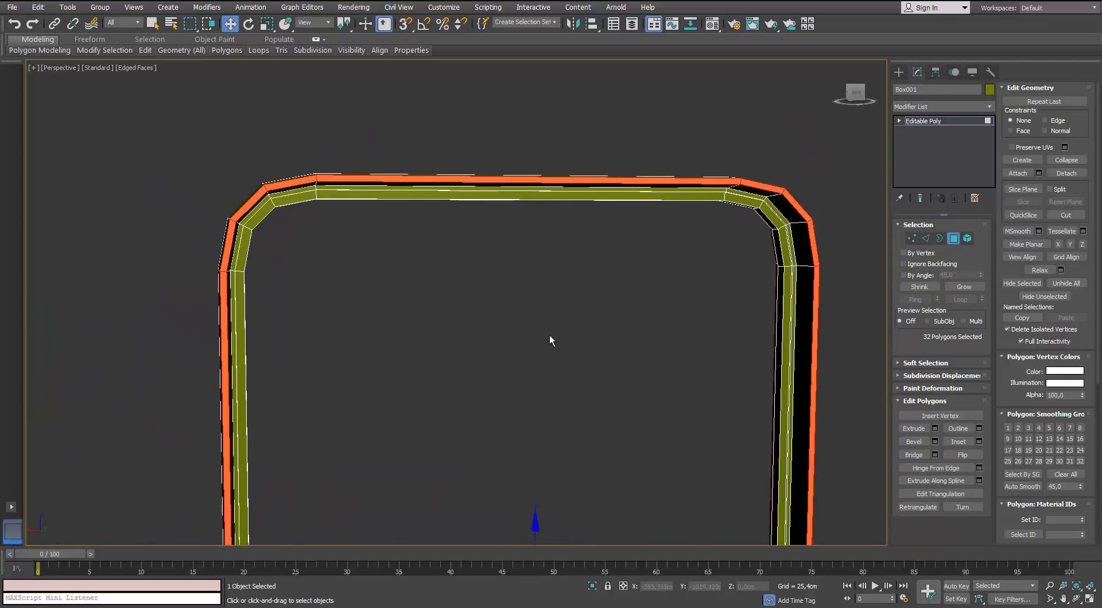
Step: Select the rings of crosswise edges on the front and back bands of the frame's outer rim
{"action": "scroll", "coordinate": [388, 246], "scroll_direction": "down", "scroll_amount": 3}
{"action": "middle_click_drag", "start_coordinate": [389, 246], "coordinate": [548, 235], "text": "alt"}
{"action": "scroll", "coordinate": [367, 249], "scroll_direction": "up", "scroll_amount": 4}
{"action": "scroll", "coordinate": [549, 238], "scroll_direction": "up", "scroll_amount": 3}
{"action": "key", "text": "2"}
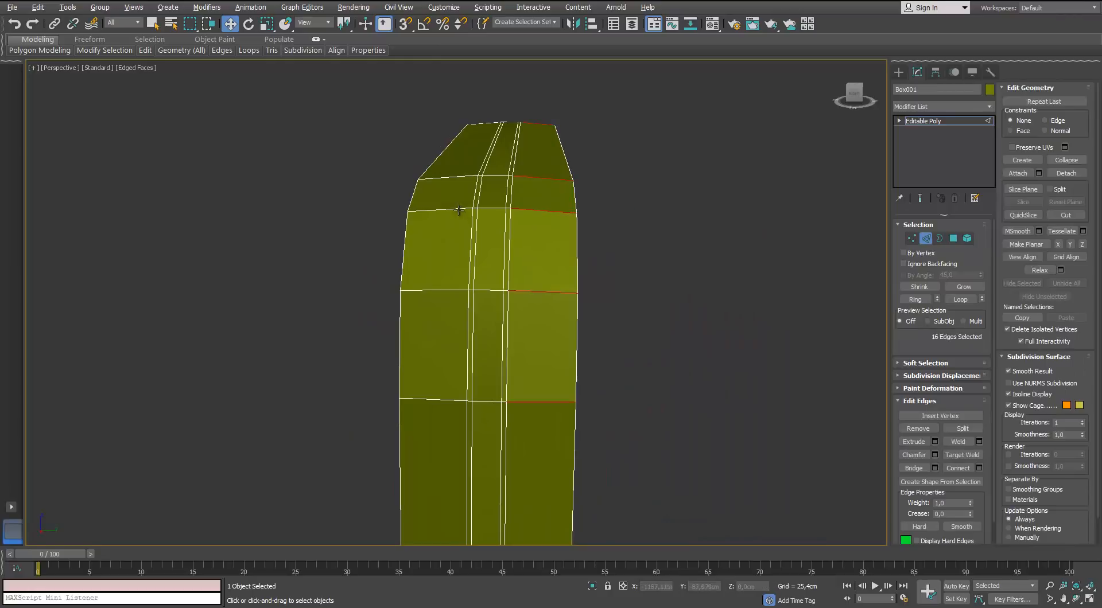
Step: Try connecting the selected band edges with one segment at a slide of -39
{"action": "left_click", "coordinate": [979, 468]}
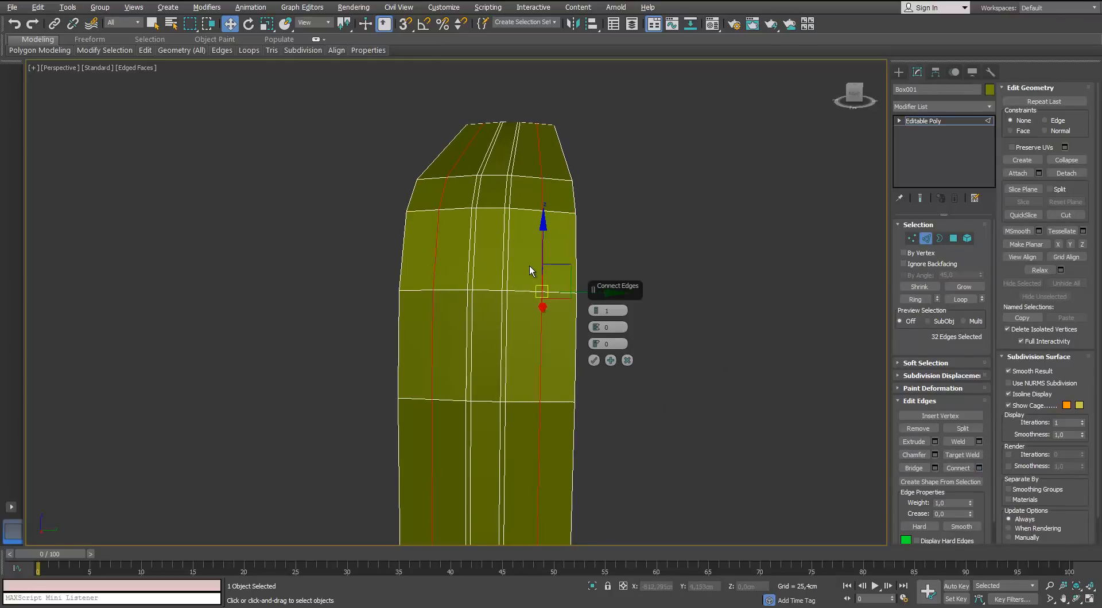
{"action": "middle_click_drag", "start_coordinate": [529, 266], "coordinate": [516, 264], "text": "alt"}
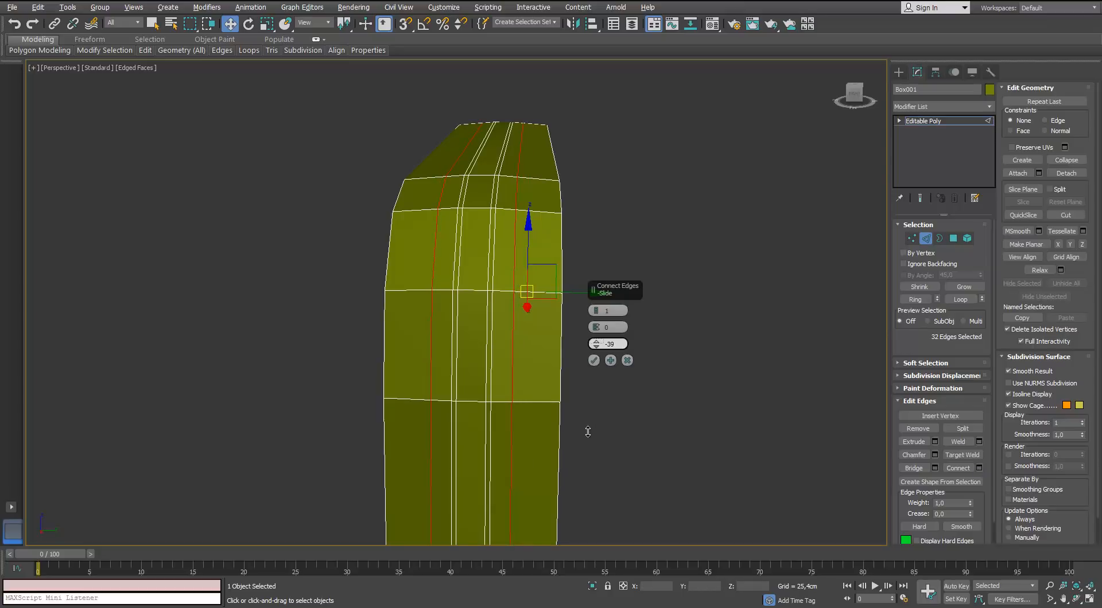
{"action": "scroll", "coordinate": [459, 298], "scroll_direction": "down", "scroll_amount": 5}
{"action": "middle_click_drag", "start_coordinate": [459, 298], "coordinate": [393, 319], "text": "alt"}
{"action": "scroll", "coordinate": [397, 253], "scroll_direction": "up", "scroll_amount": 3}
{"action": "scroll", "coordinate": [397, 253], "scroll_direction": "down", "scroll_amount": 4}
{"action": "scroll", "coordinate": [378, 298], "scroll_direction": "up", "scroll_amount": 4}
{"action": "scroll", "coordinate": [378, 298], "scroll_direction": "up", "scroll_amount": 3}
{"action": "scroll", "coordinate": [394, 319], "scroll_direction": "up", "scroll_amount": 2}
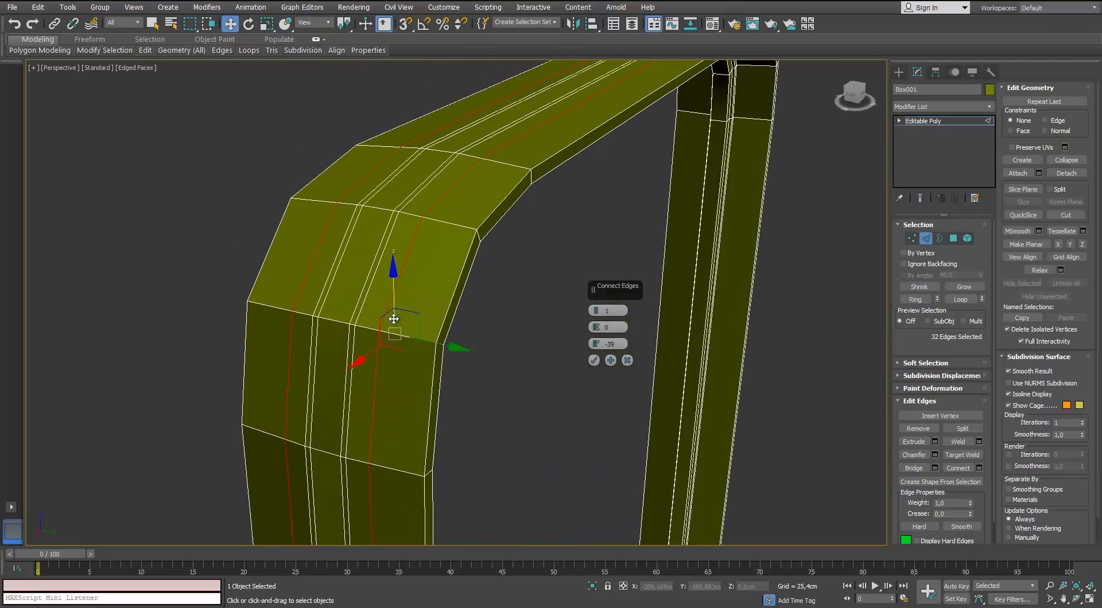
{"action": "left_click", "coordinate": [593, 360]}
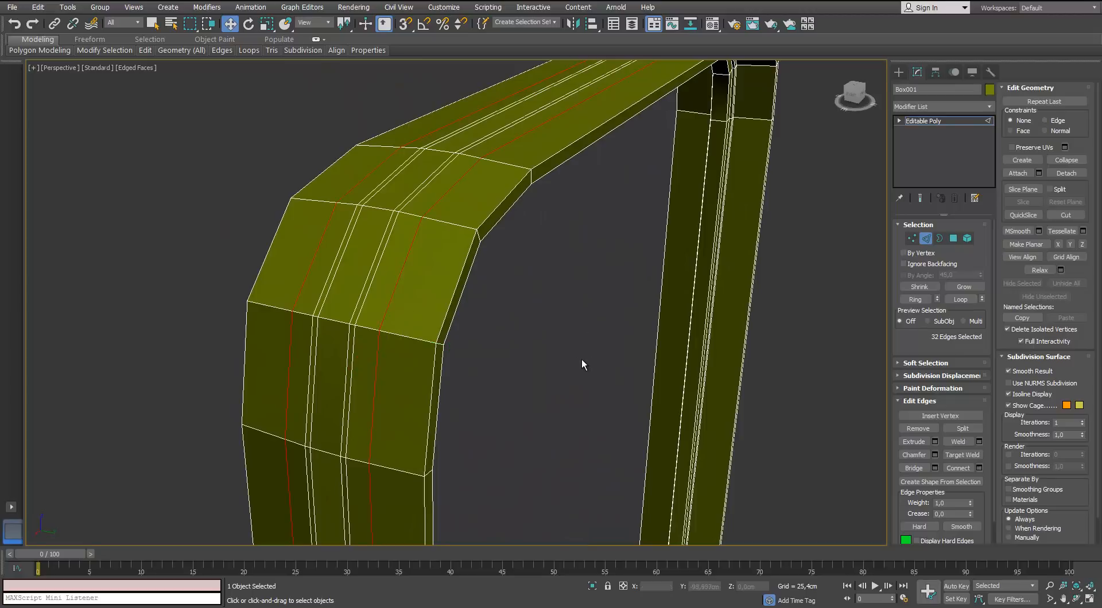
Step: Connect the front and back band edges with one segment at a slide of -61
{"action": "left_click", "coordinate": [979, 468]}
{"action": "middle_click_drag", "start_coordinate": [432, 260], "coordinate": [478, 253], "text": "alt"}
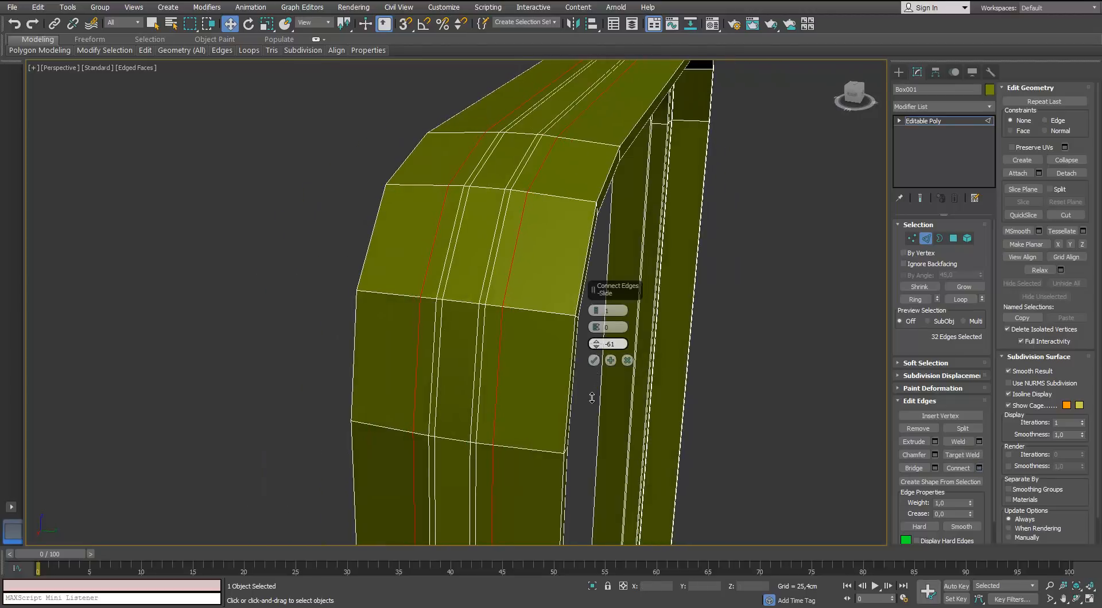
{"action": "left_click", "coordinate": [595, 362]}
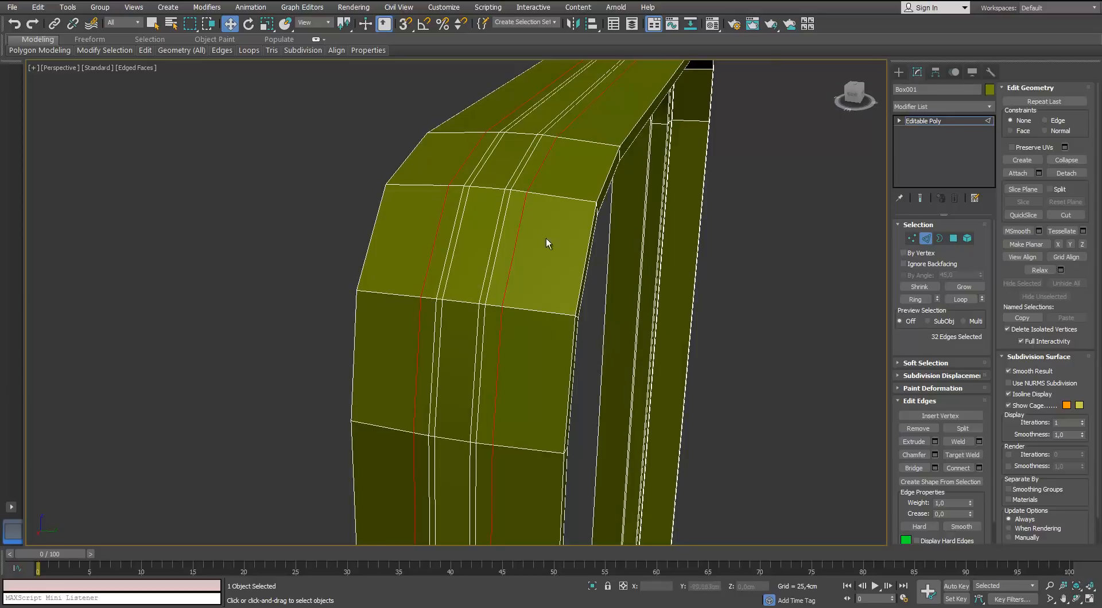
Step: Select the four closely spaced edge loops along the middle of the outer rim and remove them
{"action": "double_click", "coordinate": [506, 209]}
{"action": "double_click", "coordinate": [501, 208], "text": "ctrl"}
{"action": "double_click", "coordinate": [457, 211], "text": "ctrl"}
{"action": "scroll", "coordinate": [457, 212], "scroll_direction": "down", "scroll_amount": 6}
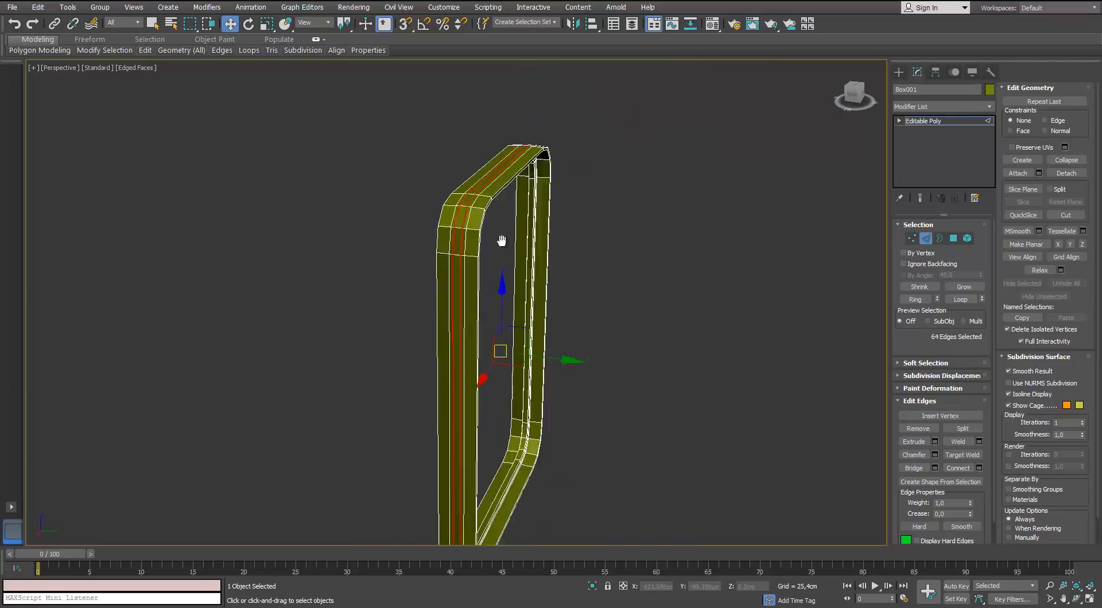
{"action": "middle_click_drag", "start_coordinate": [501, 239], "coordinate": [362, 215], "text": "alt"}
{"action": "scroll", "coordinate": [536, 278], "scroll_direction": "up", "scroll_amount": 4}
{"action": "scroll", "coordinate": [535, 278], "scroll_direction": "down", "scroll_amount": 5}
{"action": "scroll", "coordinate": [363, 215], "scroll_direction": "up", "scroll_amount": 4}
{"action": "scroll", "coordinate": [294, 168], "scroll_direction": "up", "scroll_amount": 3}
{"action": "scroll", "coordinate": [293, 169], "scroll_direction": "down", "scroll_amount": 6}
{"action": "middle_click_drag", "start_coordinate": [294, 168], "coordinate": [338, 198]}
Step: Select the ring of edges between the two remaining rim loops and convert it to its 16 middle band polygons
{"action": "scroll", "coordinate": [339, 198], "scroll_direction": "up", "scroll_amount": 3}
{"action": "middle_click_drag", "start_coordinate": [338, 198], "coordinate": [420, 253], "text": "alt"}
{"action": "middle_click_drag", "start_coordinate": [420, 252], "coordinate": [414, 304]}
{"action": "scroll", "coordinate": [413, 304], "scroll_direction": "up", "scroll_amount": 3}
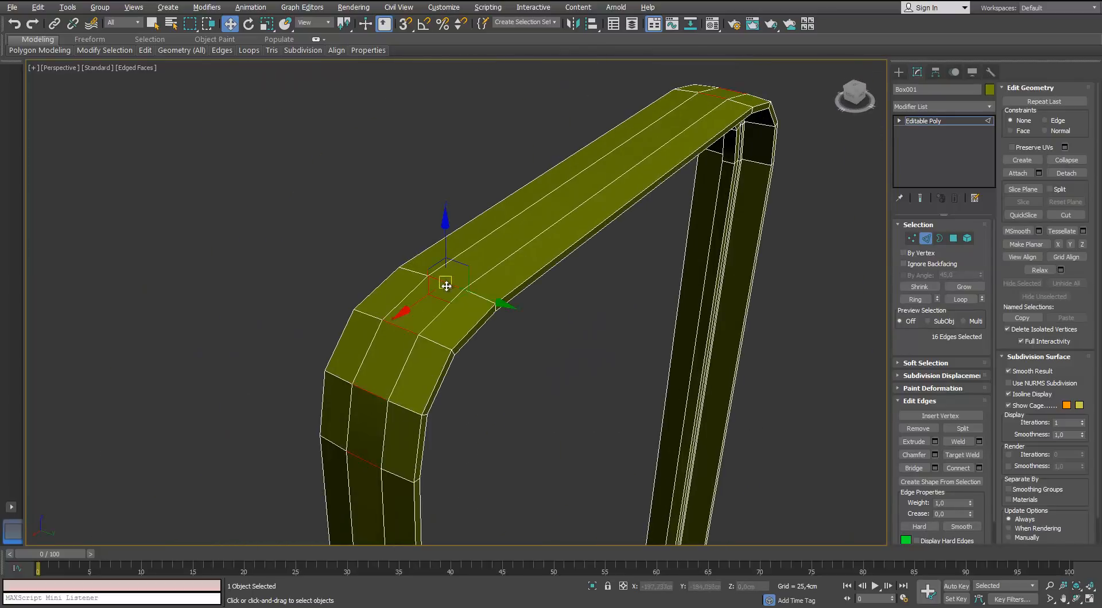
{"action": "left_click", "coordinate": [954, 241]}
{"action": "left_click", "coordinate": [926, 239]}
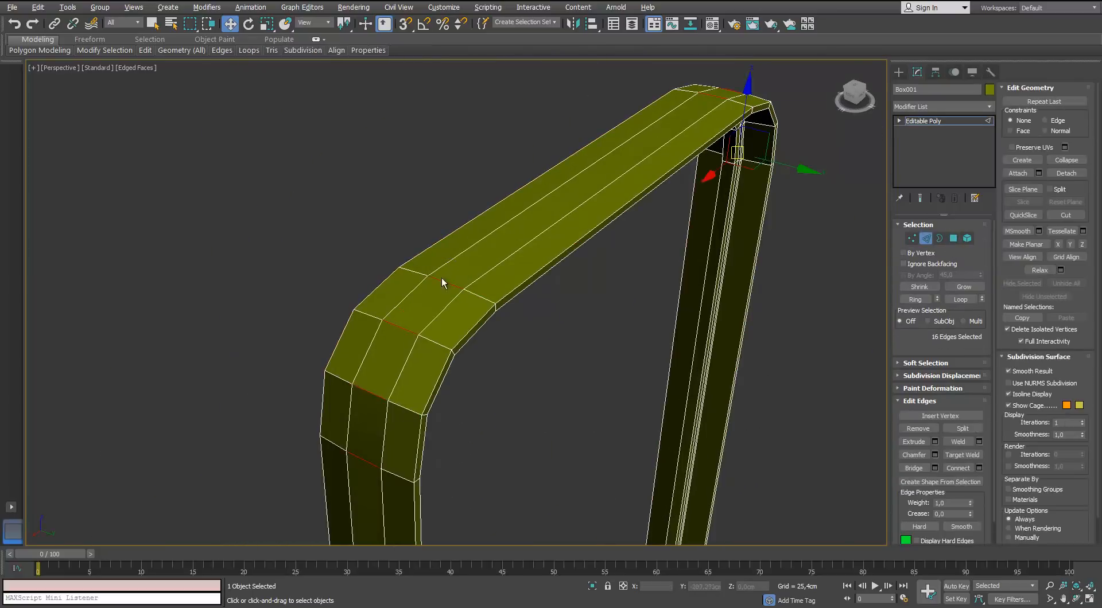
{"action": "scroll", "coordinate": [540, 202], "scroll_direction": "down", "scroll_amount": 5}
{"action": "middle_click_drag", "start_coordinate": [585, 232], "coordinate": [573, 275], "text": "alt"}
{"action": "left_click", "coordinate": [953, 238]}
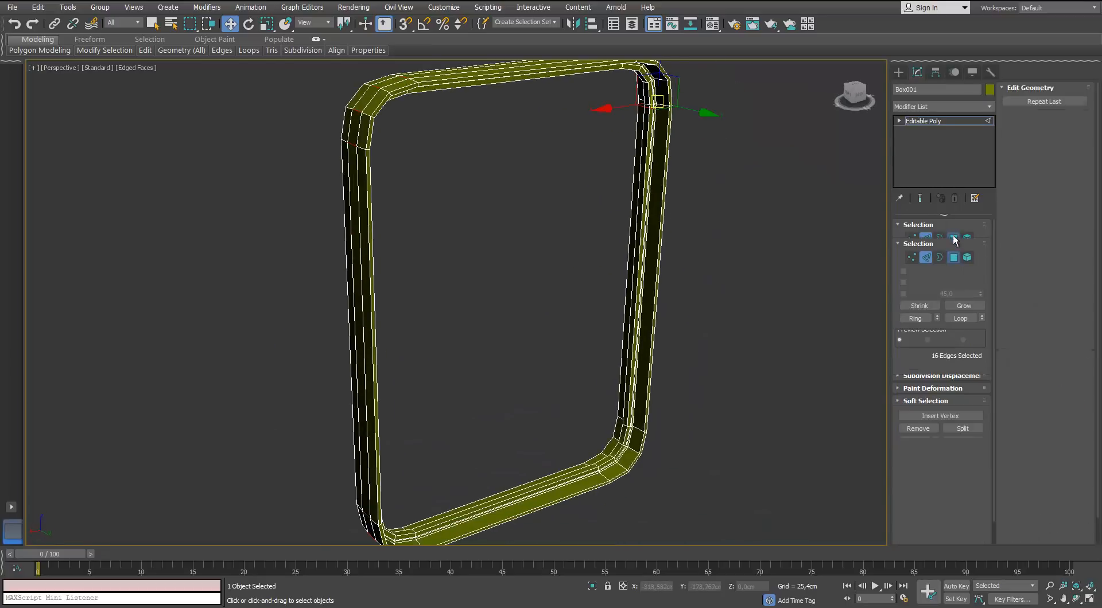
{"action": "middle_click_drag", "start_coordinate": [517, 174], "coordinate": [560, 223]}
{"action": "scroll", "coordinate": [559, 222], "scroll_direction": "up", "scroll_amount": 5}
Step: Extrude the 16 middle band polygons outward by 15 cm
{"action": "left_click", "coordinate": [934, 429]}
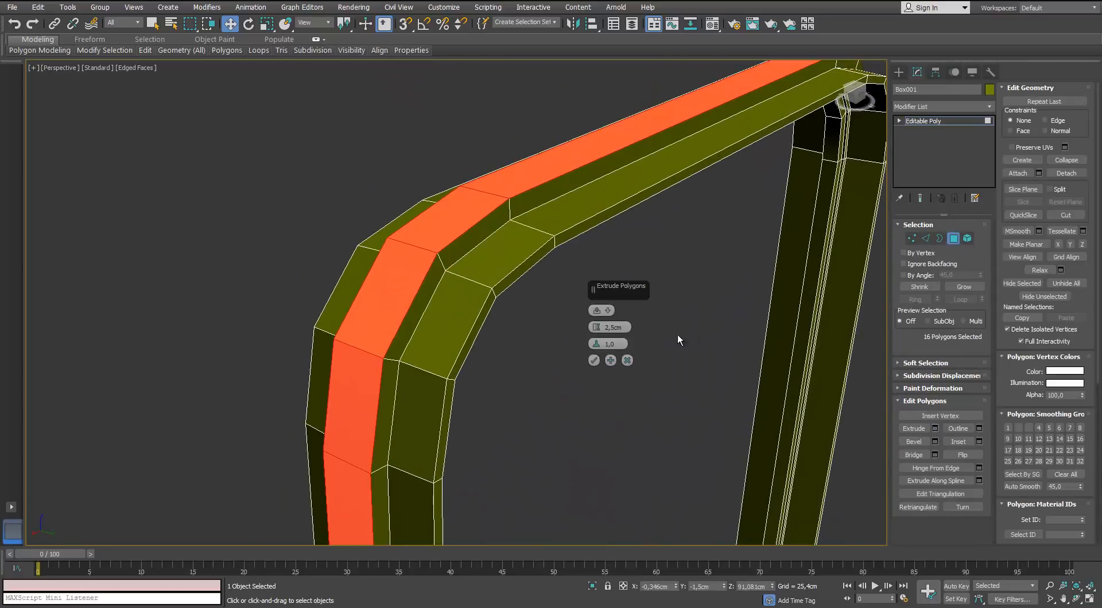
{"action": "left_click_drag", "start_coordinate": [596, 327], "coordinate": [596, 308]}
{"action": "scroll", "coordinate": [406, 272], "scroll_direction": "down", "scroll_amount": 4}
{"action": "middle_click_drag", "start_coordinate": [406, 272], "coordinate": [375, 224], "text": "alt"}
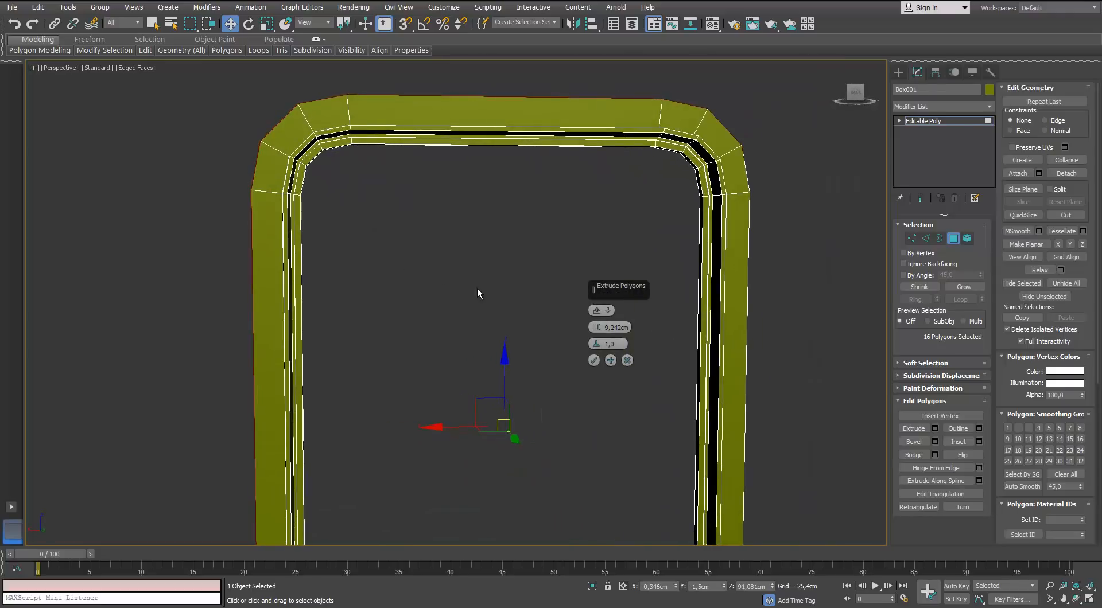
{"action": "left_click_drag", "start_coordinate": [596, 327], "coordinate": [593, 311]}
{"action": "scroll", "coordinate": [487, 304], "scroll_direction": "down", "scroll_amount": 3}
{"action": "middle_click_drag", "start_coordinate": [487, 304], "coordinate": [465, 231]}
{"action": "left_click_drag", "start_coordinate": [597, 323], "coordinate": [610, 329]}
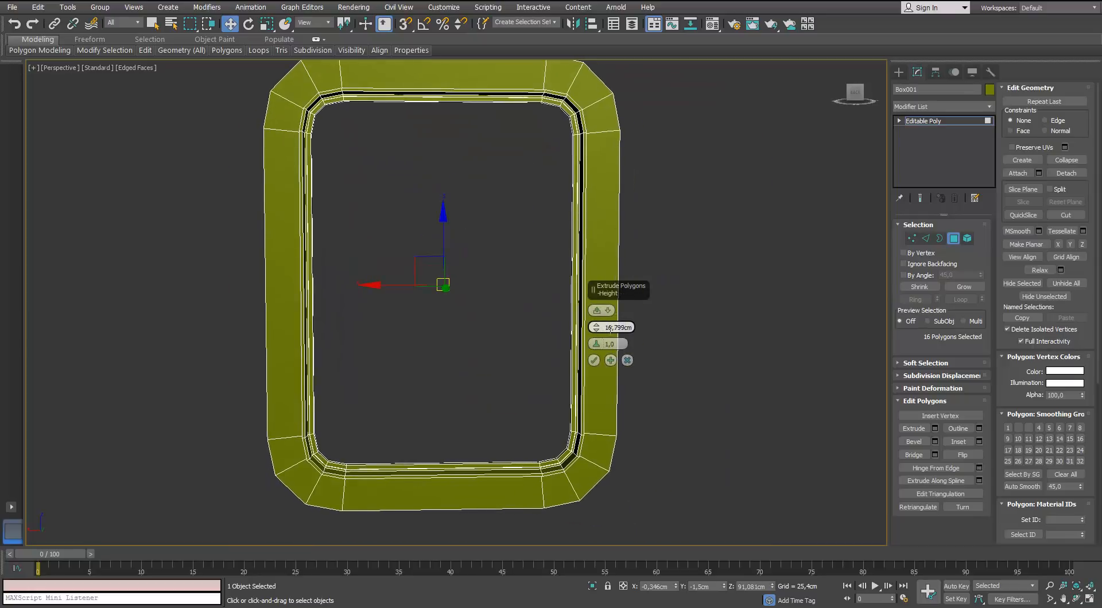
{"action": "type", "text": "15"}
{"action": "key", "text": "Return"}
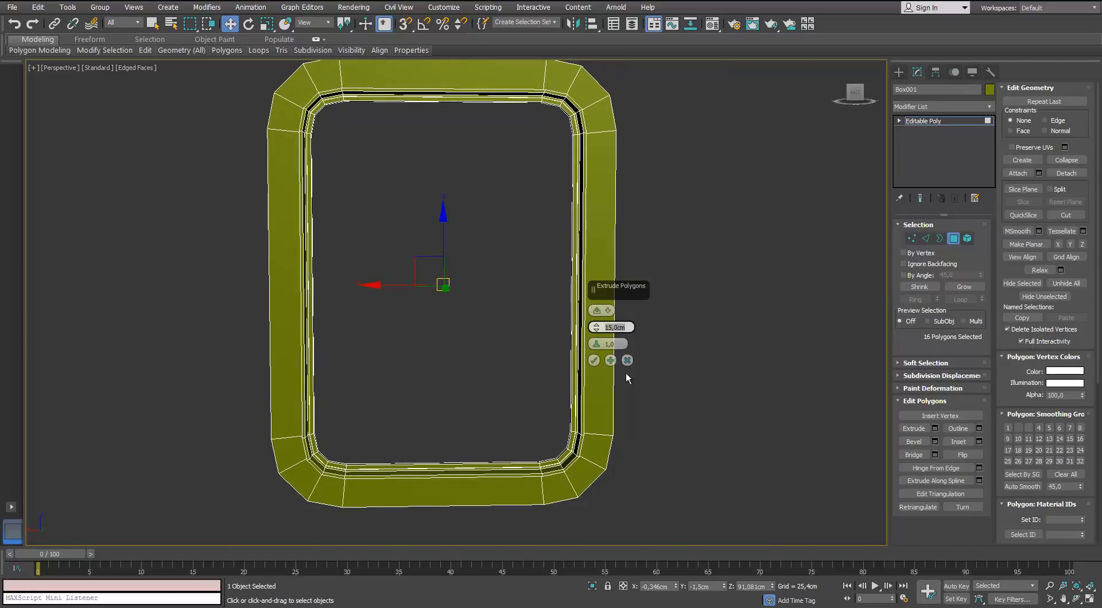
{"action": "left_click", "coordinate": [594, 361]}
Step: In the Left view, select the 64 vertices on the front and back sides of the frame's thick inner section
{"action": "middle_click_drag", "start_coordinate": [439, 181], "coordinate": [343, 142], "text": "alt"}
{"action": "left_click", "coordinate": [649, 115]}
{"action": "left_click", "coordinate": [899, 73]}
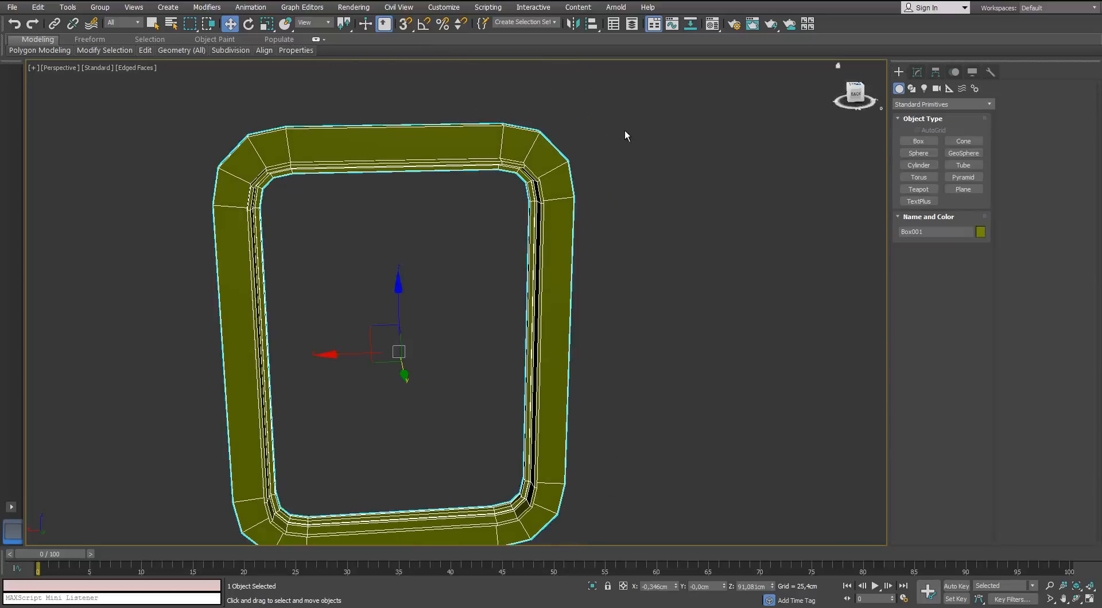
{"action": "middle_click_drag", "start_coordinate": [419, 169], "coordinate": [487, 197], "text": "alt"}
{"action": "key", "text": "f"}
{"action": "key", "text": "l"}
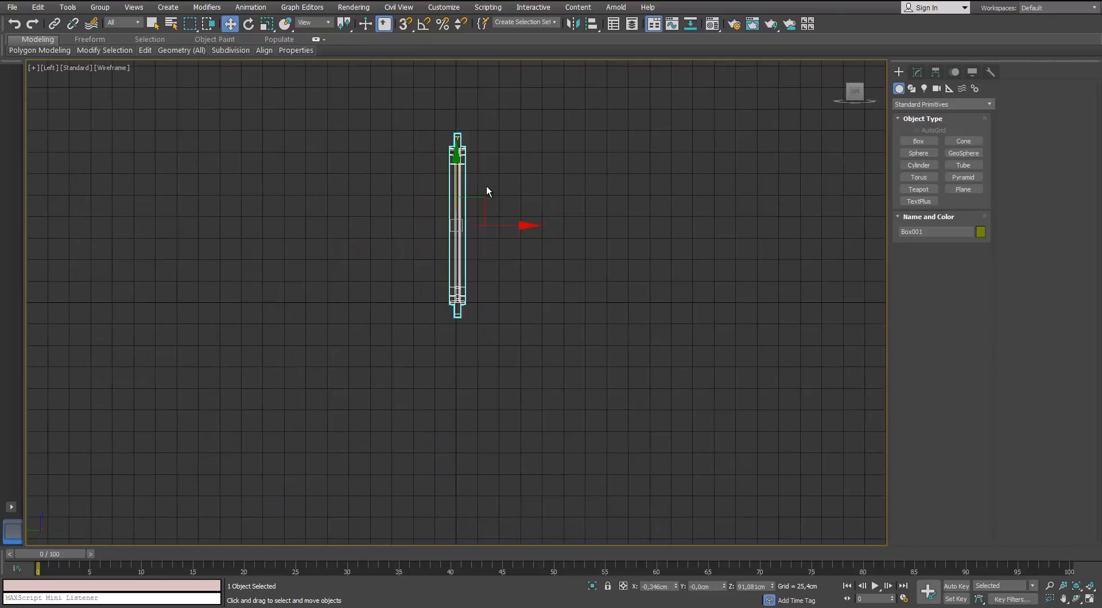
{"action": "key", "text": "1"}
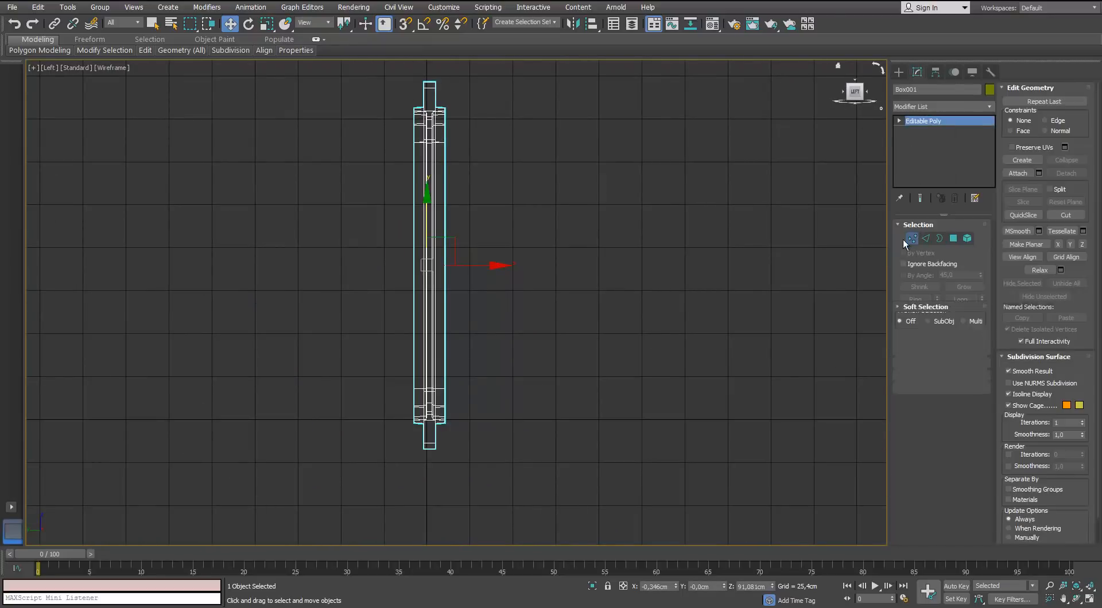
{"action": "left_click_drag", "start_coordinate": [496, 91], "coordinate": [462, 421]}
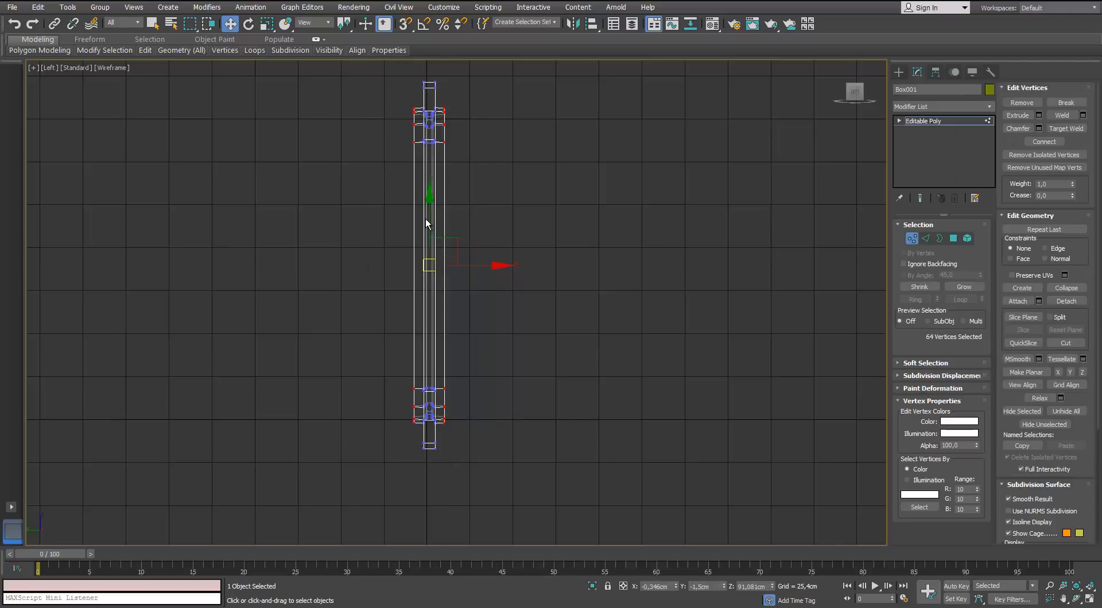
Step: Scale the selected vertices to about 133% along the horizontal axis to thicken the inner section, and deselect the frame
{"action": "scroll", "coordinate": [426, 223], "scroll_direction": "up", "scroll_amount": 2}
{"action": "key", "text": "r"}
{"action": "left_click_drag", "start_coordinate": [504, 344], "coordinate": [517, 347]}
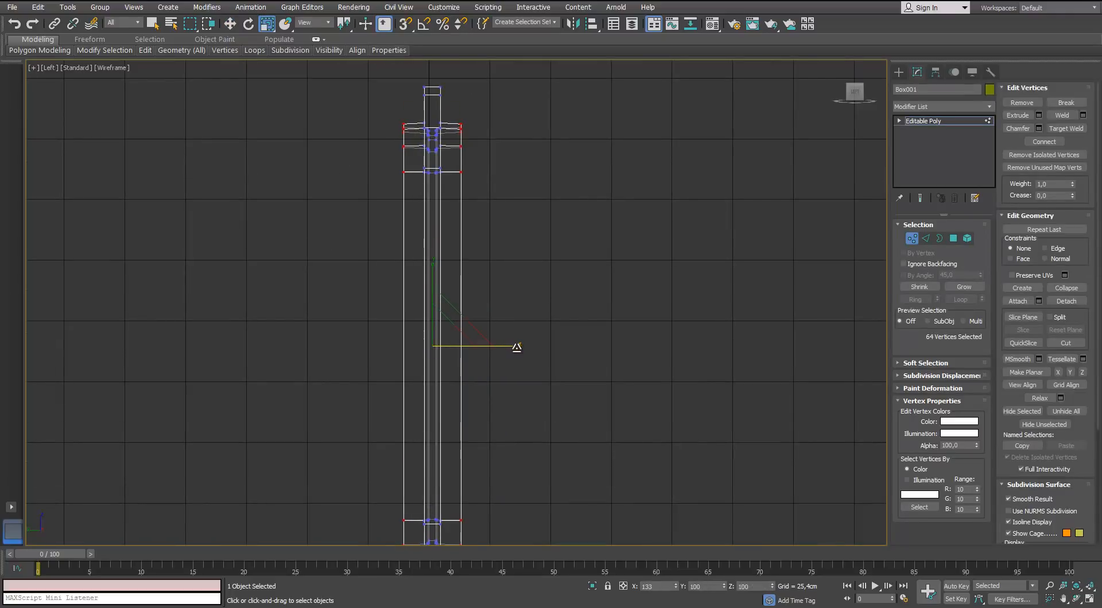
{"action": "scroll", "coordinate": [576, 288], "scroll_direction": "down", "scroll_amount": 4}
{"action": "key", "text": "p"}
{"action": "middle_click_drag", "start_coordinate": [577, 288], "coordinate": [246, 201], "text": "alt"}
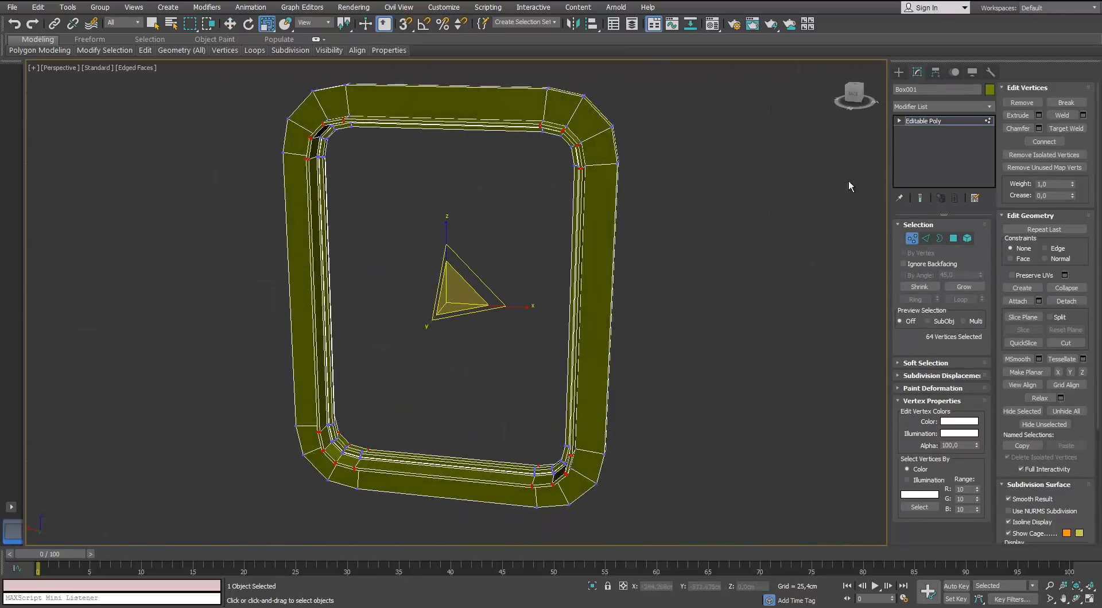
{"action": "key", "text": "1"}
{"action": "left_click", "coordinate": [500, 229]}
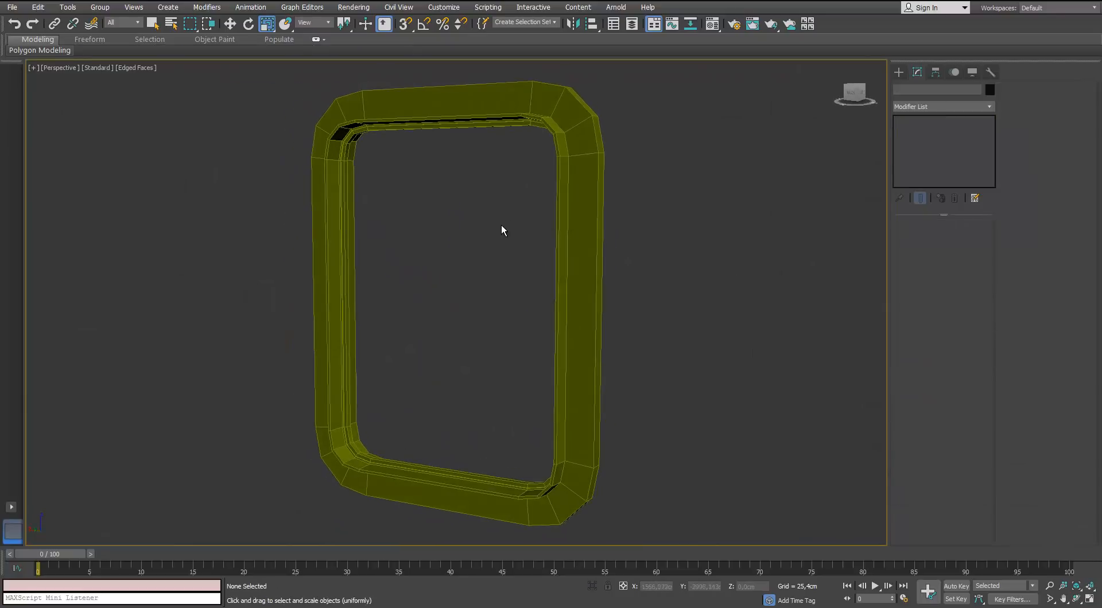
Step: With AutoGrid on, draw a box about 12.5 × 4.8 × 9.6 cm on the upper strip of the frame's face
{"action": "middle_click_drag", "start_coordinate": [501, 225], "coordinate": [656, 263], "text": "alt"}
{"action": "middle_click_drag", "start_coordinate": [767, 183], "coordinate": [701, 184], "text": "alt"}
{"action": "left_click", "coordinate": [898, 72]}
{"action": "left_click", "coordinate": [918, 141]}
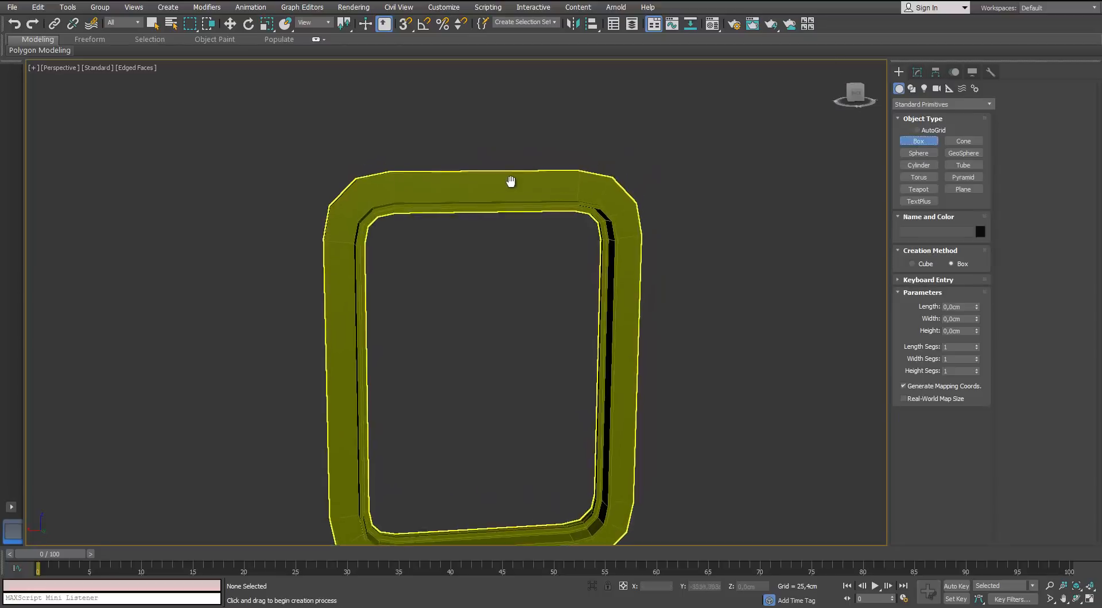
{"action": "scroll", "coordinate": [425, 187], "scroll_direction": "up", "scroll_amount": 8}
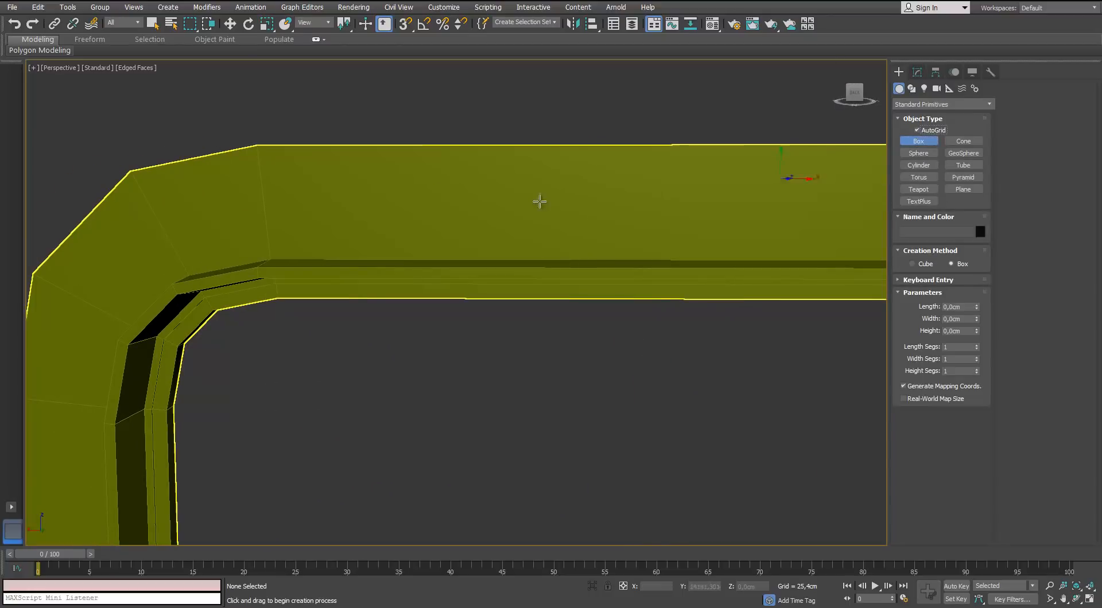
{"action": "middle_click_drag", "start_coordinate": [540, 201], "coordinate": [325, 167], "text": "alt"}
{"action": "left_click_drag", "start_coordinate": [329, 162], "coordinate": [366, 254]}
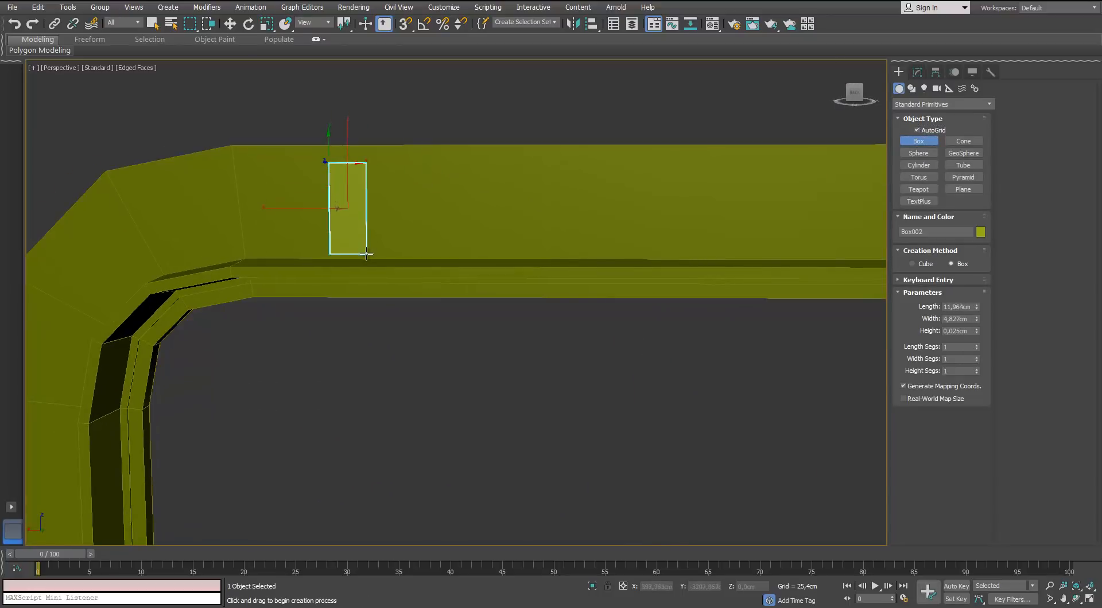
{"action": "left_click", "coordinate": [315, 317]}
Step: Convert the new box to an Editable Poly
{"action": "middle_click_drag", "start_coordinate": [315, 318], "coordinate": [425, 266], "text": "alt"}
{"action": "key", "text": "r"}
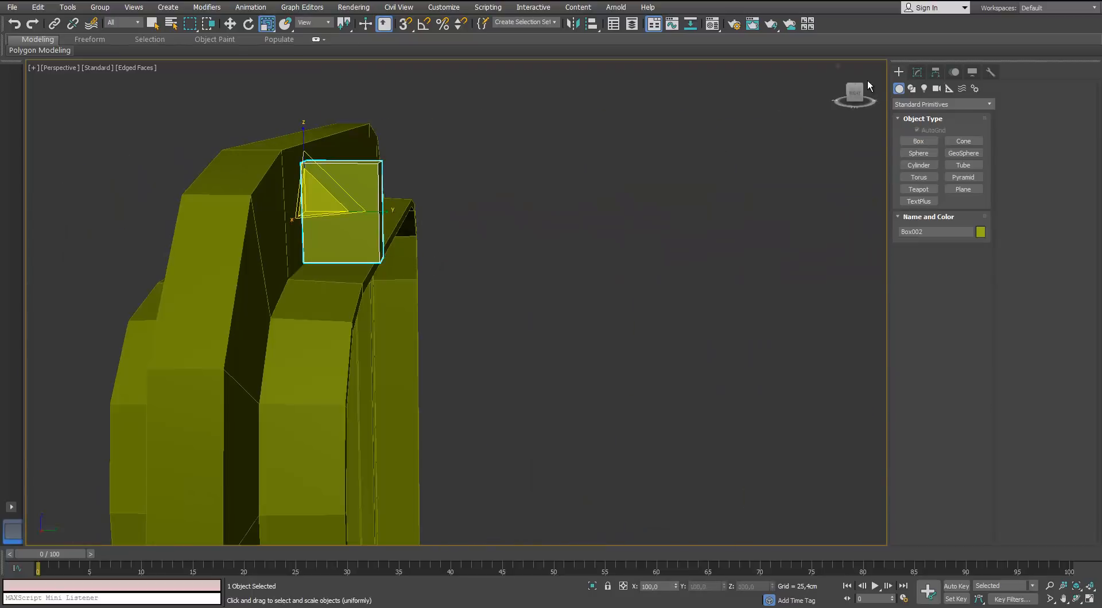
{"action": "scroll", "coordinate": [383, 186], "scroll_direction": "up", "scroll_amount": 3}
{"action": "middle_click_drag", "start_coordinate": [383, 186], "coordinate": [383, 188], "text": "alt"}
{"action": "left_click", "coordinate": [917, 72]}
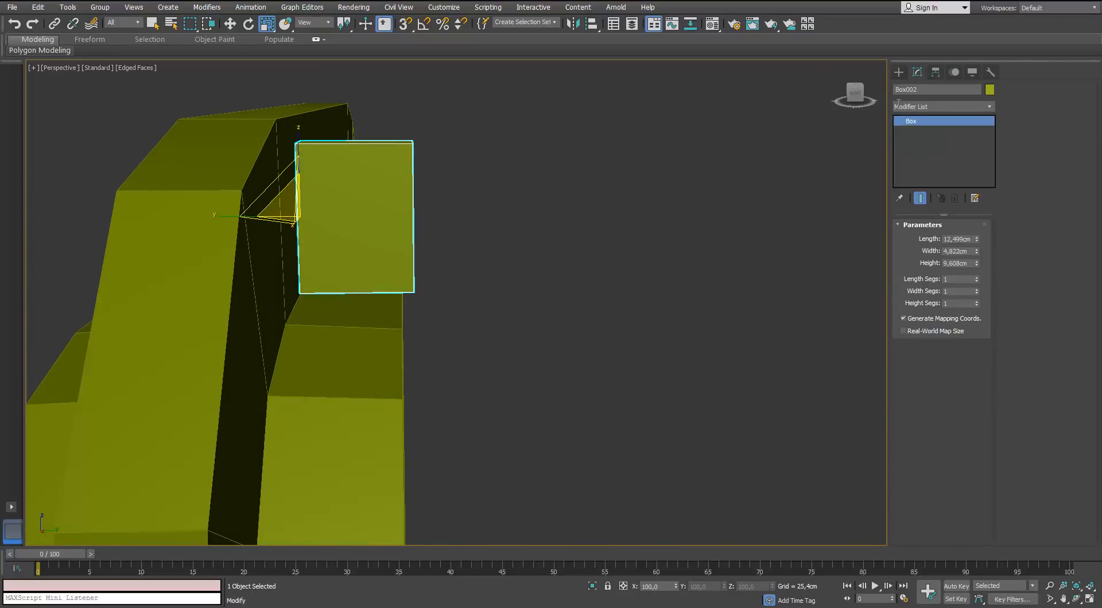
{"action": "right_click", "coordinate": [373, 185]}
{"action": "left_click", "coordinate": [344, 300]}
Step: Move the box's two upper outer vertices about 8.9 cm toward the frame to form a triangular bracket, and raise its bottom vertices slightly
{"action": "middle_click_drag", "start_coordinate": [413, 192], "coordinate": [555, 207], "text": "alt"}
{"action": "scroll", "coordinate": [482, 175], "scroll_direction": "up", "scroll_amount": 3}
{"action": "left_click_drag", "start_coordinate": [460, 130], "coordinate": [374, 179]}
{"action": "key", "text": "w"}
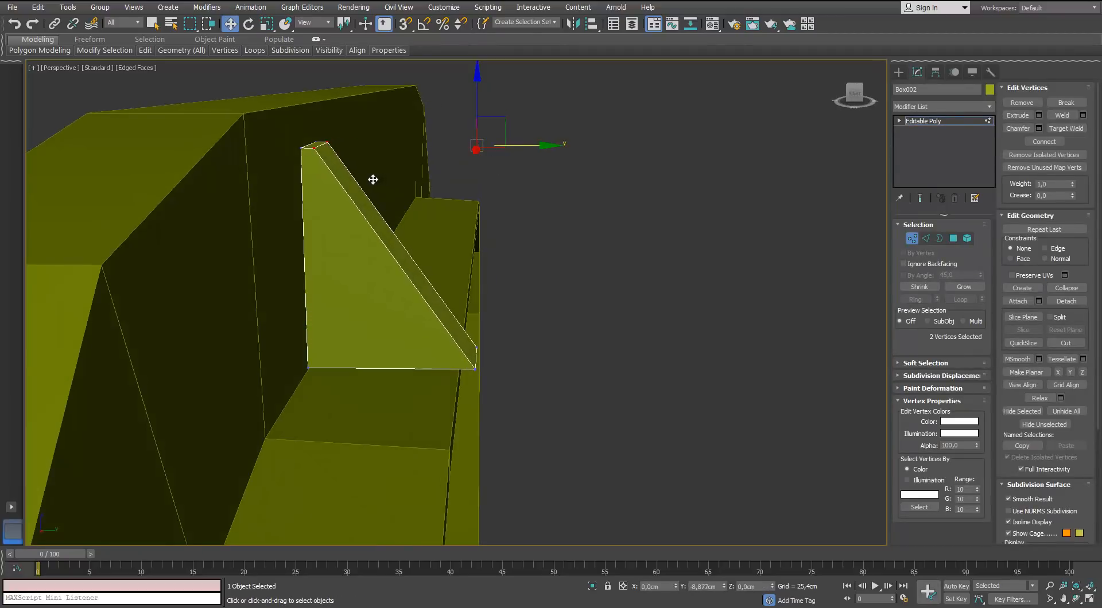
{"action": "middle_click_drag", "start_coordinate": [394, 193], "coordinate": [414, 218], "text": "alt"}
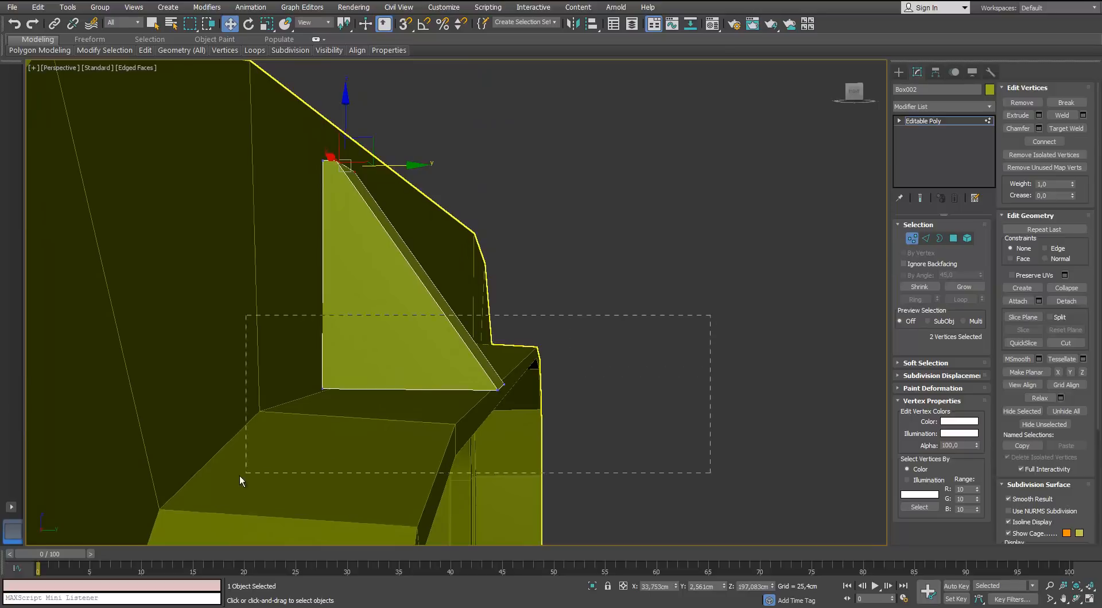
{"action": "left_click_drag", "start_coordinate": [415, 340], "coordinate": [414, 330]}
Step: Extrude the bracket's bottom polygon downward by about 1.2 cm to form a thin base
{"action": "left_click", "coordinate": [953, 238]}
{"action": "middle_click_drag", "start_coordinate": [503, 354], "coordinate": [467, 334], "text": "alt"}
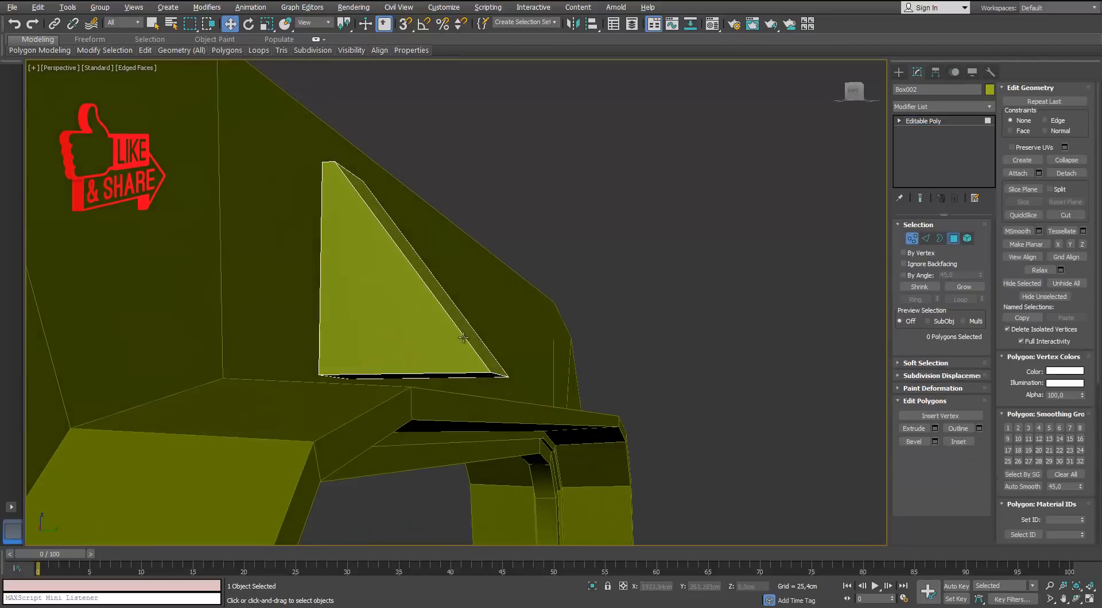
{"action": "left_click", "coordinate": [464, 377]}
{"action": "left_click", "coordinate": [935, 429]}
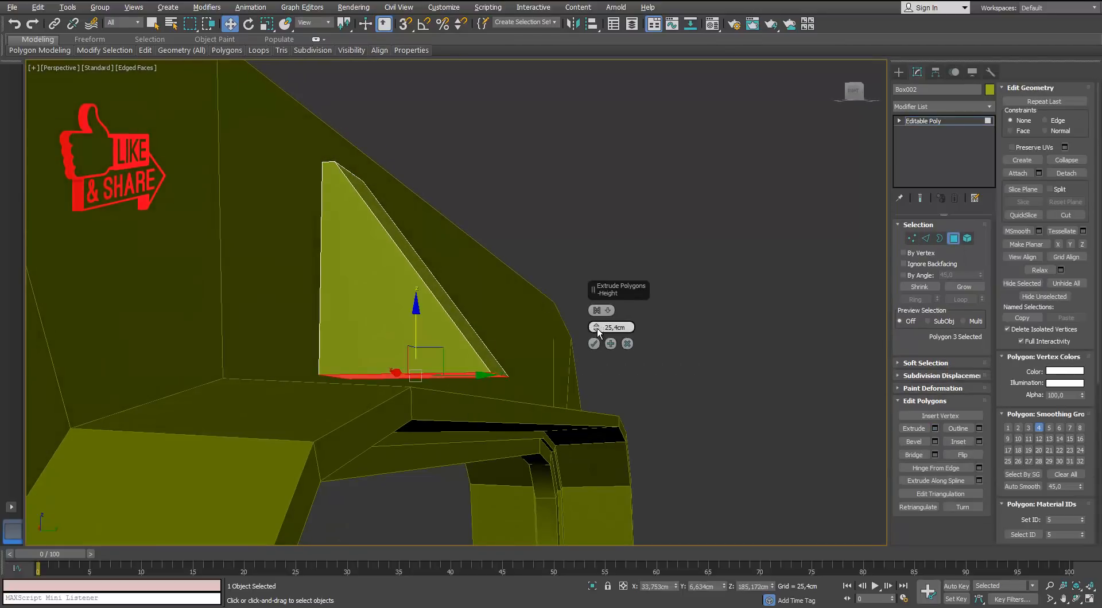
{"action": "left_click_drag", "start_coordinate": [597, 354], "coordinate": [596, 376]}
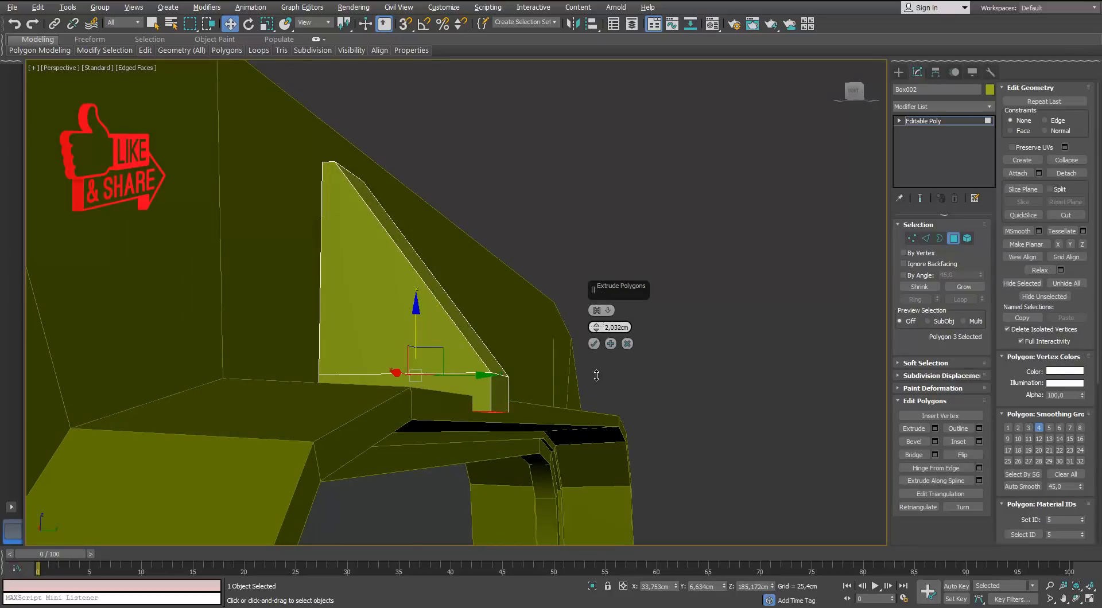
{"action": "middle_click_drag", "start_coordinate": [597, 377], "coordinate": [505, 370], "text": "alt"}
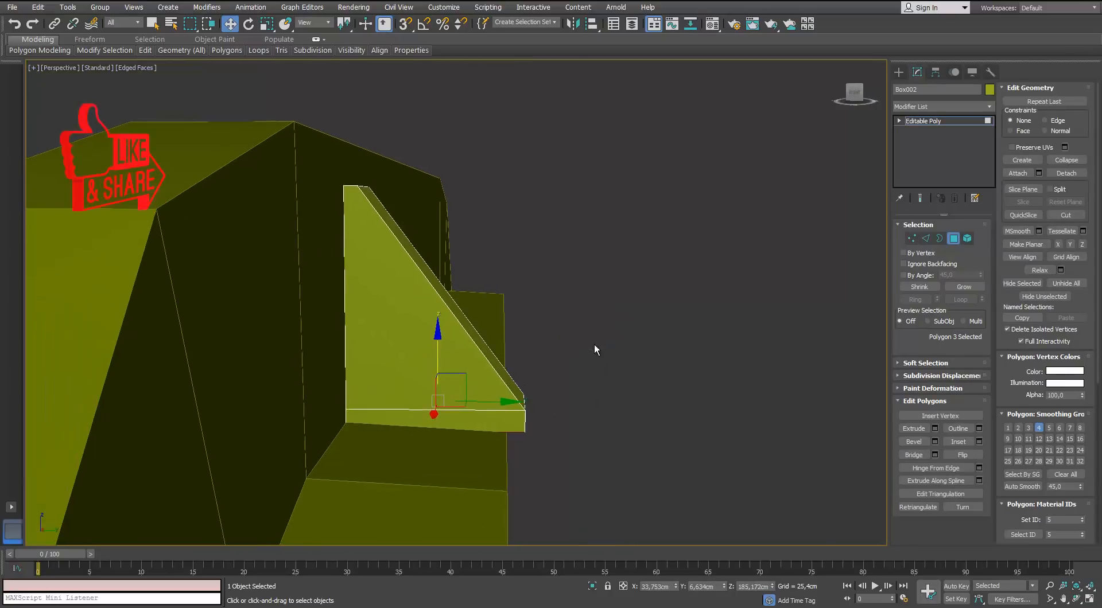
{"action": "middle_click_drag", "start_coordinate": [593, 342], "coordinate": [528, 397], "text": "alt"}
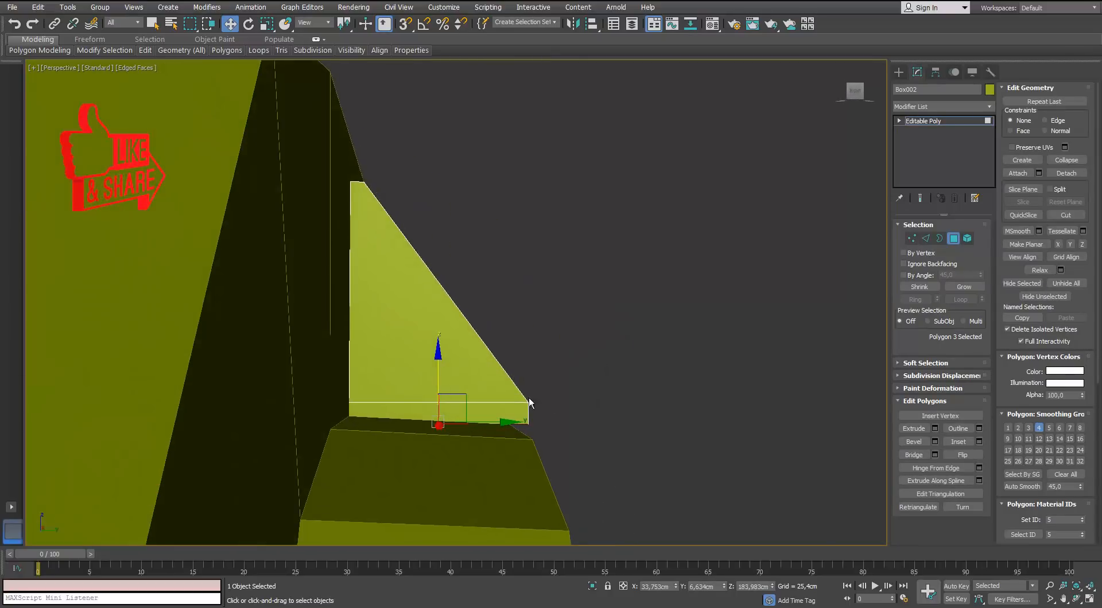
Step: Raise the bracket's base vertices onto the frame, then lower its outer end to match the slope and pull it about 1.3 cm inward
{"action": "left_click", "coordinate": [914, 239]}
{"action": "key", "text": "l"}
{"action": "scroll", "coordinate": [559, 318], "scroll_direction": "down", "scroll_amount": 8}
{"action": "scroll", "coordinate": [560, 317], "scroll_direction": "up", "scroll_amount": 3}
{"action": "left_click_drag", "start_coordinate": [360, 275], "coordinate": [695, 309]}
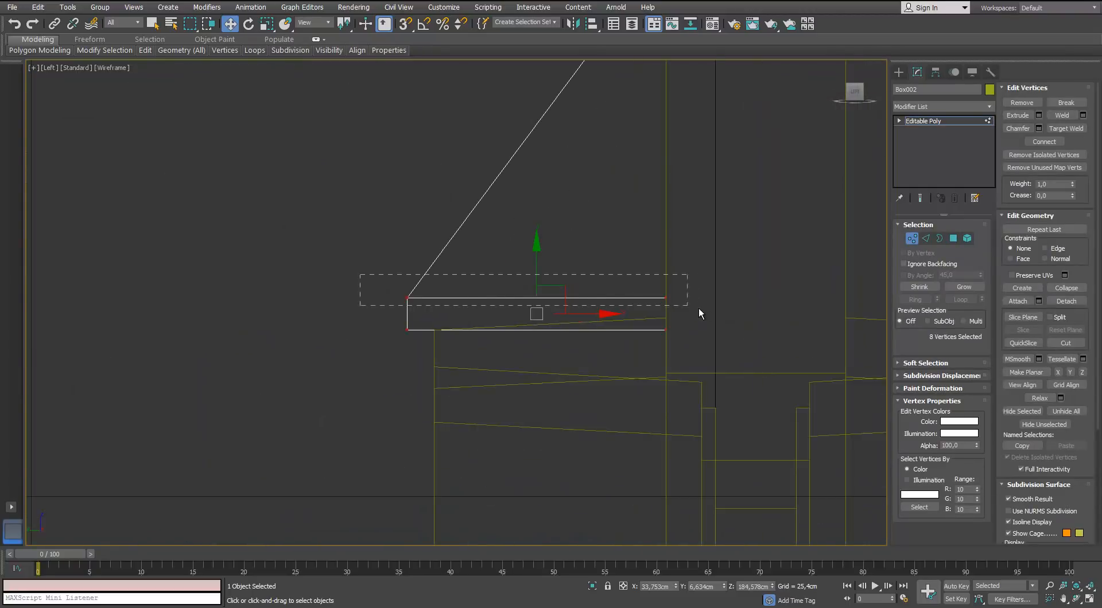
{"action": "left_click_drag", "start_coordinate": [536, 267], "coordinate": [536, 257]}
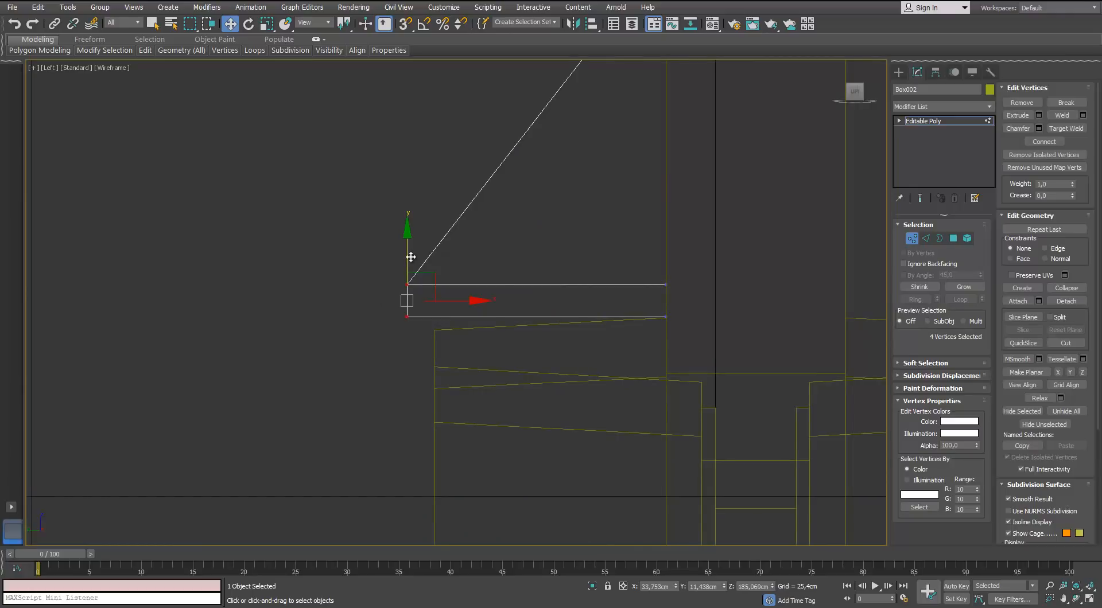
{"action": "left_click_drag", "start_coordinate": [410, 270], "coordinate": [409, 271]}
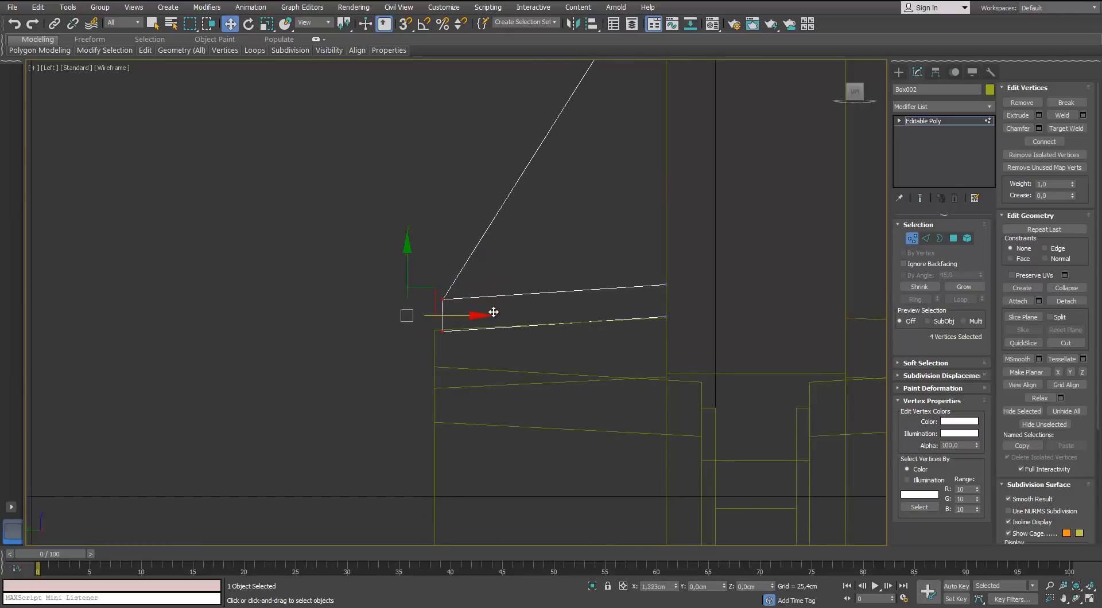
Step: Lower the bracket's top vertices by about 1.2 cm
{"action": "scroll", "coordinate": [546, 198], "scroll_direction": "down", "scroll_amount": 3}
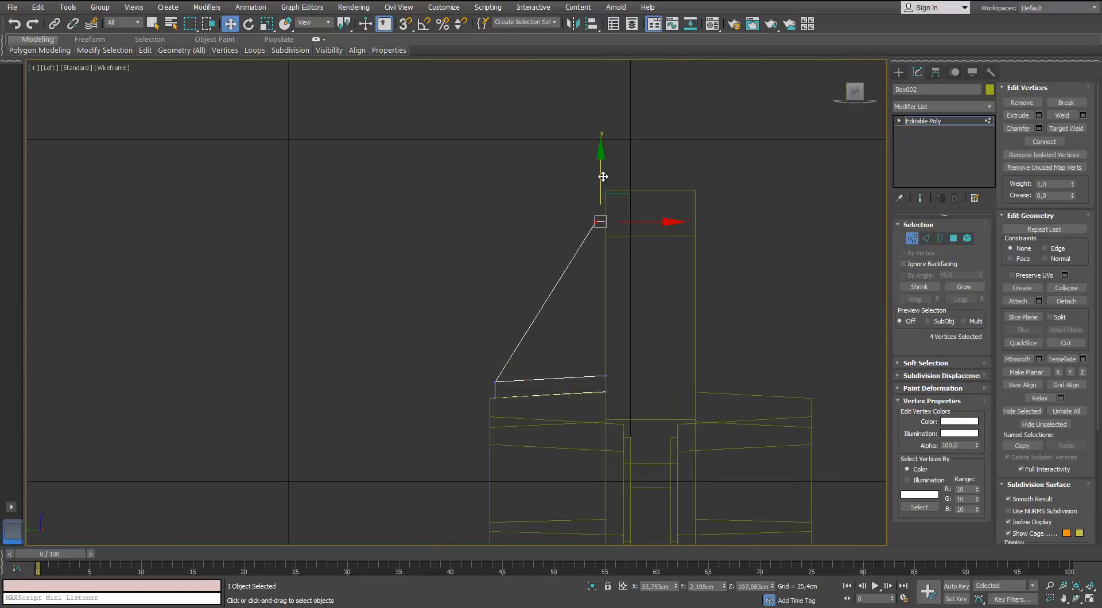
{"action": "scroll", "coordinate": [591, 241], "scroll_direction": "down", "scroll_amount": 3}
{"action": "key", "text": "p"}
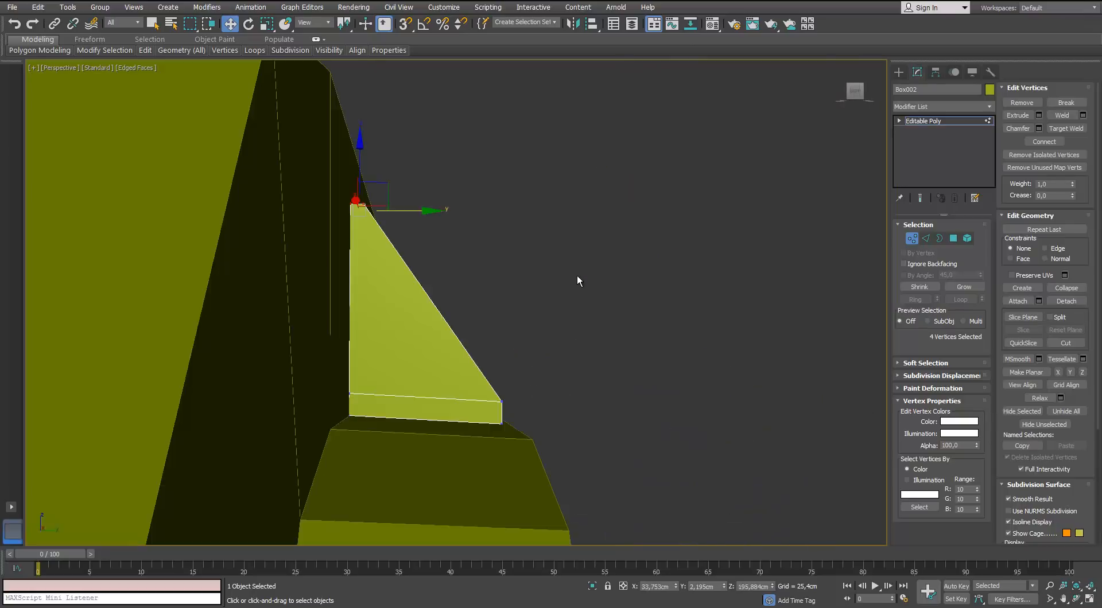
Step: Connect the bracket's widthwise edges with two lengthwise segments spread toward its sides
{"action": "key", "text": "z"}
{"action": "scroll", "coordinate": [502, 277], "scroll_direction": "down", "scroll_amount": 5}
{"action": "mouse_move", "coordinate": [502, 277]}
{"action": "middle_mouse_down", "text": "alt"}
{"action": "mouse_move", "coordinate": [511, 348]}
{"action": "mouse_move", "coordinate": [466, 308]}
{"action": "mouse_move", "coordinate": [414, 305]}
{"action": "mouse_move", "coordinate": [462, 304]}
{"action": "mouse_move", "coordinate": [468, 278]}
{"action": "mouse_move", "coordinate": [492, 280]}
{"action": "mouse_move", "coordinate": [505, 321]}
{"action": "middle_mouse_up", "text": "alt"}
{"action": "key", "text": "2"}
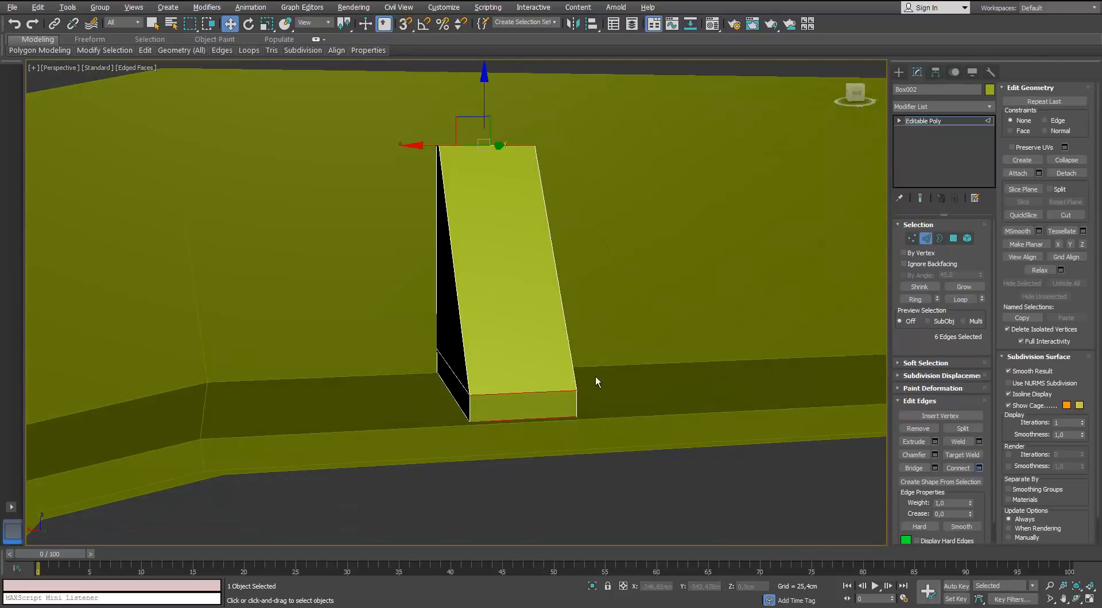
{"action": "middle_click_drag", "start_coordinate": [595, 377], "coordinate": [569, 370], "text": "alt"}
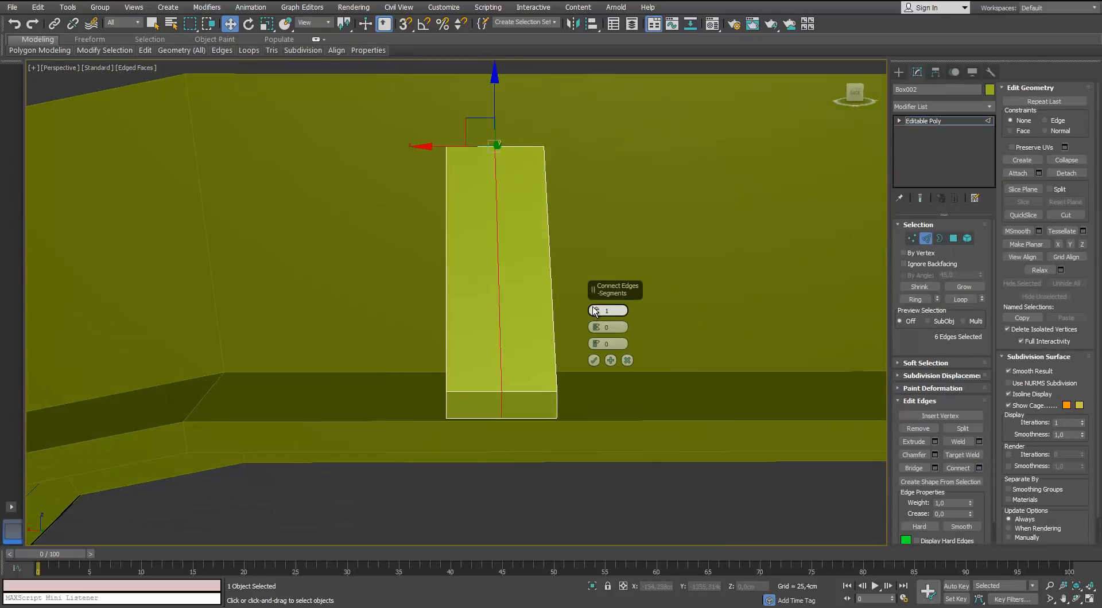
{"action": "left_click", "coordinate": [595, 360]}
Step: Lower the upper vertices of the bracket's base to make the base strip thinner
{"action": "middle_click_drag", "start_coordinate": [572, 366], "coordinate": [671, 353], "text": "alt"}
{"action": "left_click", "coordinate": [912, 238]}
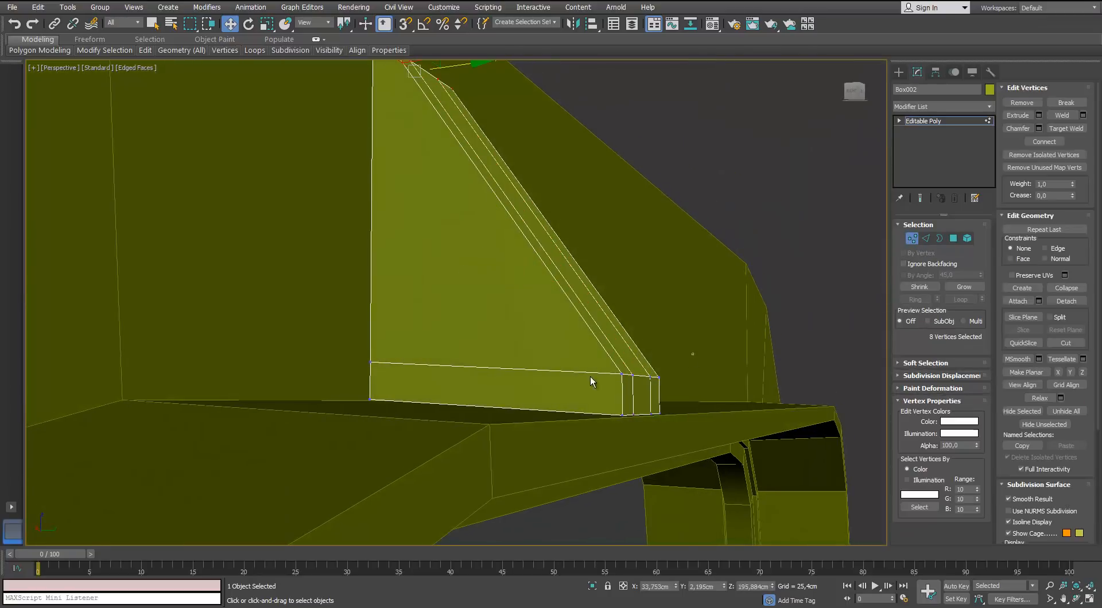
{"action": "middle_click_drag", "start_coordinate": [529, 385], "coordinate": [437, 372], "text": "alt"}
{"action": "left_click_drag", "start_coordinate": [517, 310], "coordinate": [509, 331]}
{"action": "middle_click_drag", "start_coordinate": [473, 343], "coordinate": [499, 339], "text": "alt"}
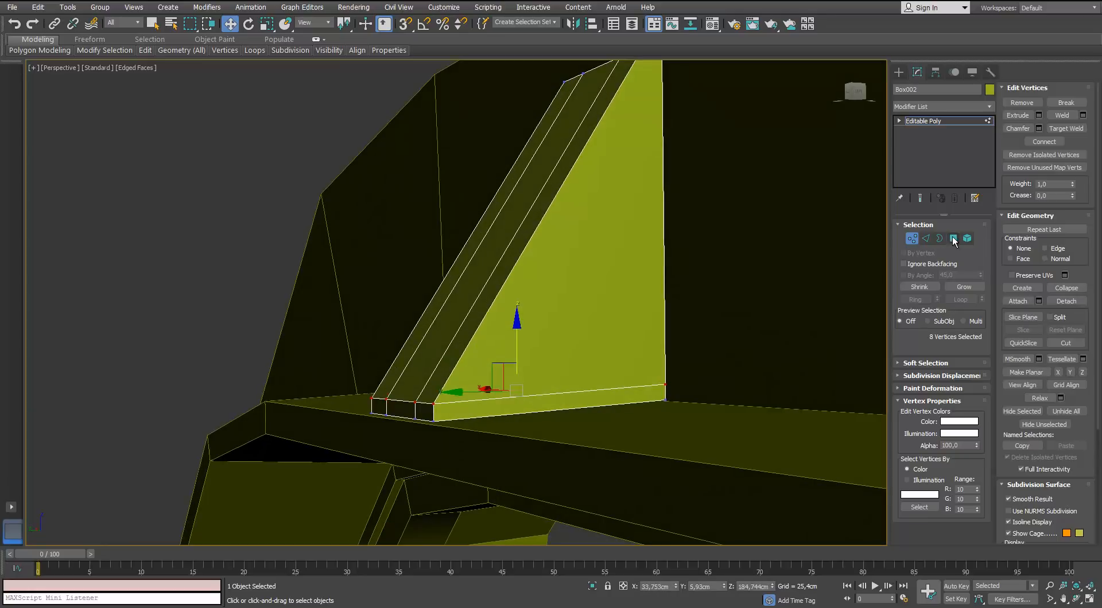
{"action": "left_click_drag", "start_coordinate": [515, 342], "coordinate": [515, 339]}
Step: Select the two outer strips of the bracket's sloped face
{"action": "left_click", "coordinate": [953, 240]}
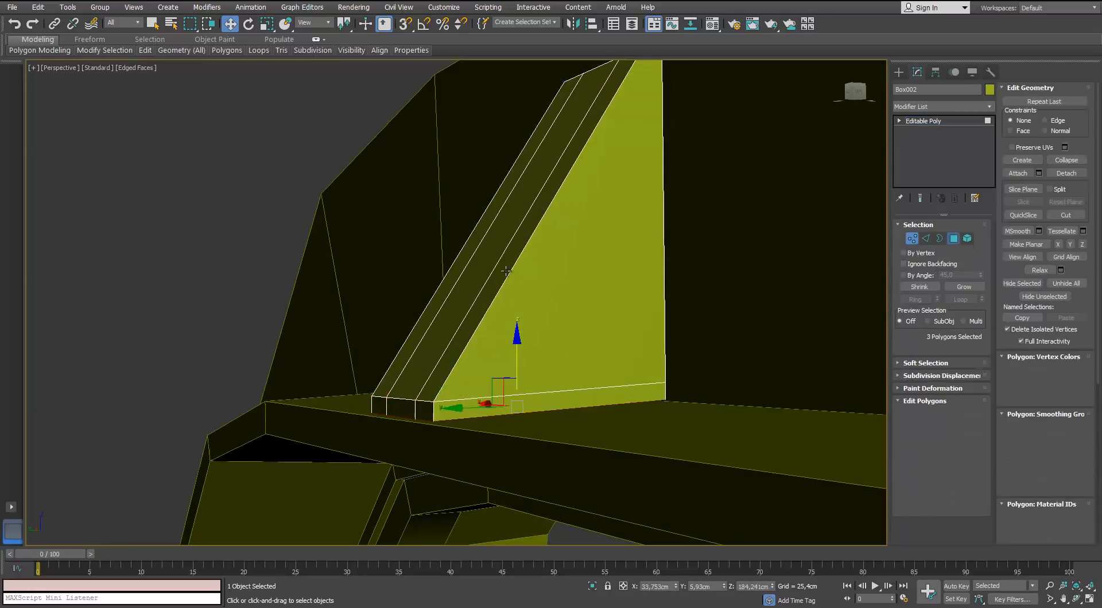
{"action": "left_click", "coordinate": [490, 290]}
{"action": "middle_click_drag", "start_coordinate": [490, 289], "coordinate": [551, 298], "text": "alt"}
{"action": "left_click", "coordinate": [394, 329], "text": "ctrl"}
{"action": "scroll", "coordinate": [393, 329], "scroll_direction": "down", "scroll_amount": 2}
{"action": "middle_click_drag", "start_coordinate": [396, 333], "coordinate": [499, 379], "text": "alt"}
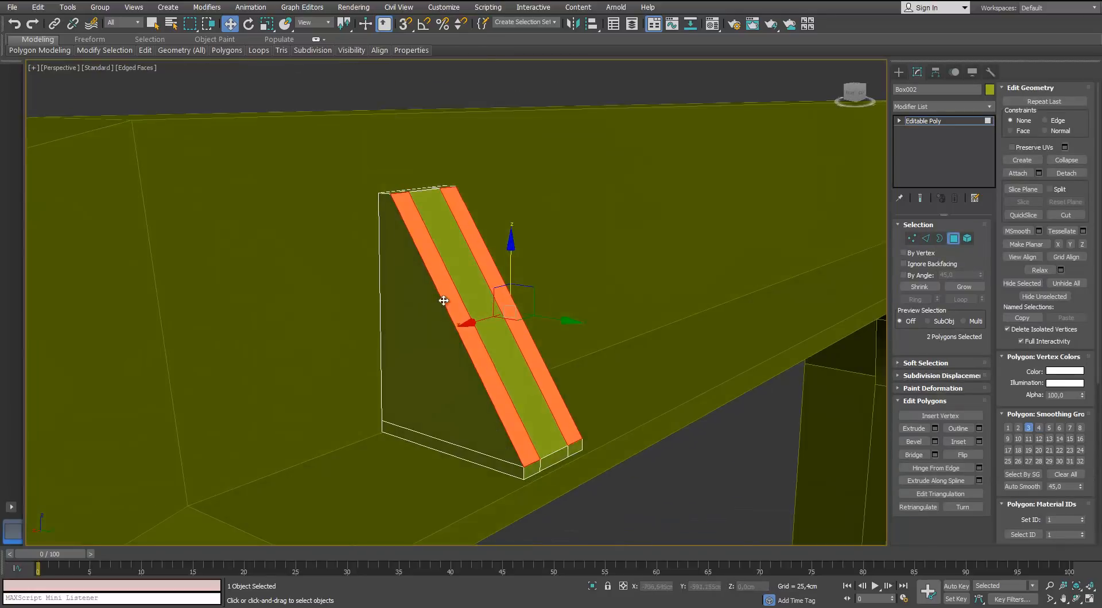
{"action": "left_click", "coordinate": [934, 428]}
{"action": "left_click", "coordinate": [626, 344]}
{"action": "middle_click_drag", "start_coordinate": [622, 347], "coordinate": [614, 390], "text": "alt"}
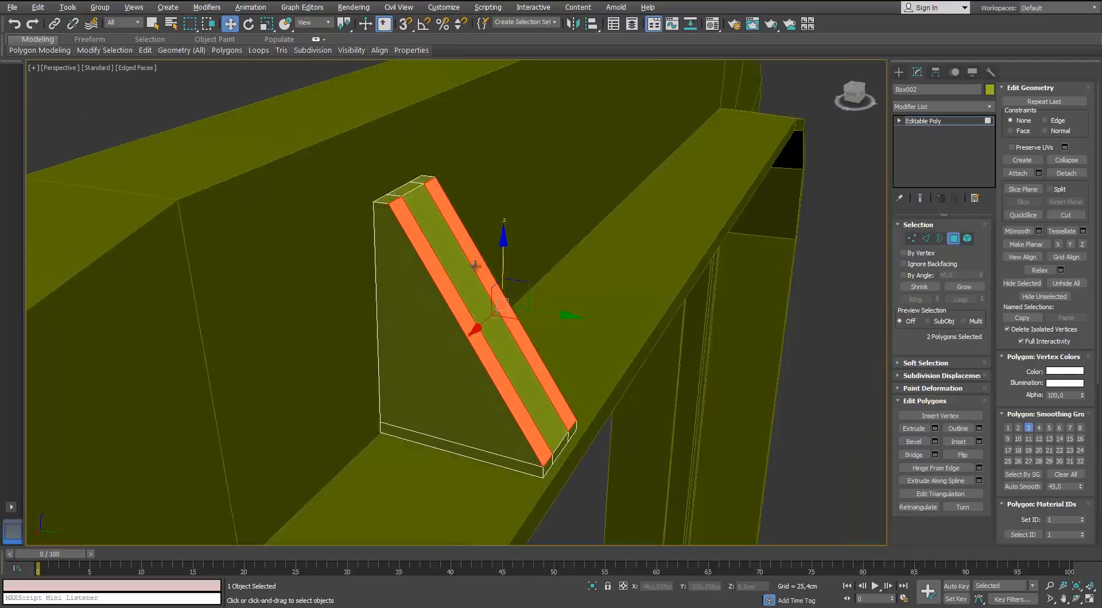
Step: Add the matching outer faces on the bracket's top and front end, and extrude them all slightly outward by Local Normal
{"action": "scroll", "coordinate": [389, 193], "scroll_direction": "up", "scroll_amount": 2}
{"action": "left_click", "coordinate": [388, 193], "text": "ctrl"}
{"action": "left_click", "coordinate": [430, 164], "text": "ctrl"}
{"action": "middle_click_drag", "start_coordinate": [536, 316], "coordinate": [525, 229], "text": "alt"}
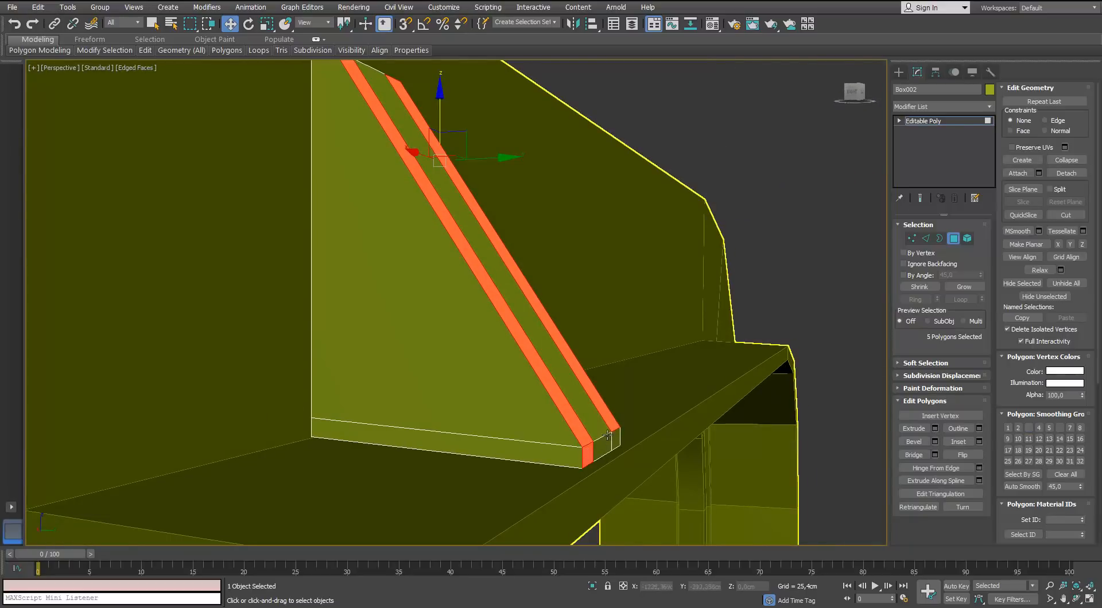
{"action": "left_click", "coordinate": [934, 428]}
{"action": "middle_click_drag", "start_coordinate": [576, 303], "coordinate": [611, 332], "text": "alt"}
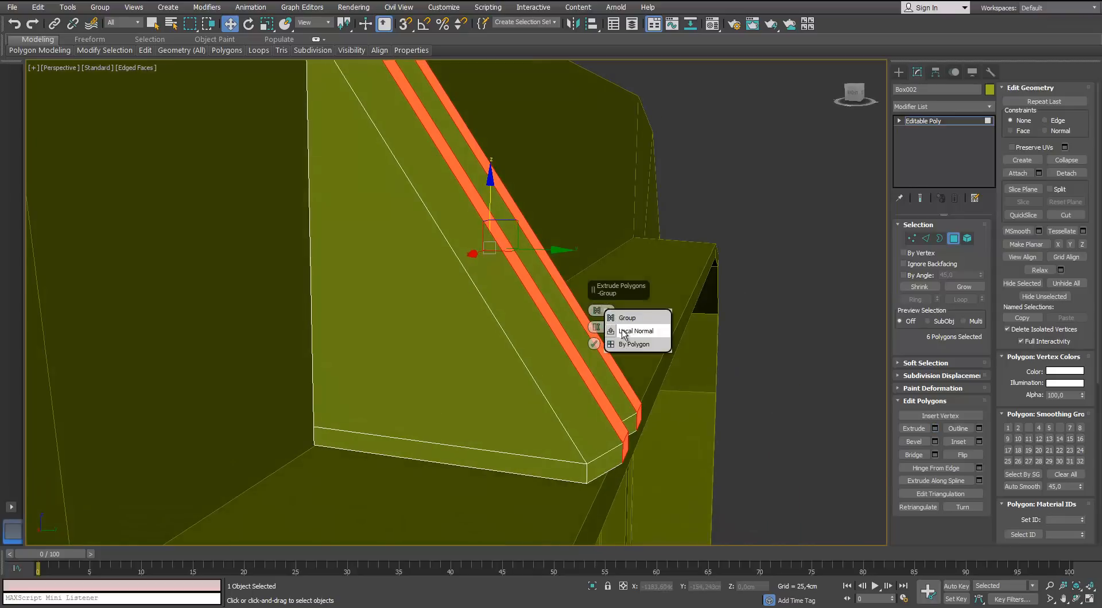
{"action": "left_click", "coordinate": [624, 335]}
{"action": "middle_click_drag", "start_coordinate": [534, 348], "coordinate": [396, 356], "text": "alt"}
{"action": "scroll", "coordinate": [436, 361], "scroll_direction": "down", "scroll_amount": 2}
{"action": "left_click_drag", "start_coordinate": [596, 328], "coordinate": [674, 329]}
{"action": "type", "text": "5"}
{"action": "key", "text": "Return"}
{"action": "mouse_move", "coordinate": [483, 339]}
{"action": "middle_mouse_down", "text": "alt"}
{"action": "mouse_move", "coordinate": [415, 457]}
{"action": "mouse_move", "coordinate": [506, 436]}
{"action": "mouse_move", "coordinate": [508, 380]}
{"action": "mouse_move", "coordinate": [450, 266]}
{"action": "mouse_move", "coordinate": [403, 303]}
{"action": "mouse_move", "coordinate": [470, 321]}
{"action": "middle_mouse_up", "text": "alt"}
{"action": "left_click", "coordinate": [596, 359]}
{"action": "left_click", "coordinate": [954, 240]}
Step: Assign the 01 - Default material to both the frame and the bracket
{"action": "scroll", "coordinate": [664, 305], "scroll_direction": "down", "scroll_amount": 3}
{"action": "middle_click_drag", "start_coordinate": [663, 305], "coordinate": [595, 339], "text": "alt"}
{"action": "scroll", "coordinate": [596, 342], "scroll_direction": "down", "scroll_amount": 4}
{"action": "left_click", "coordinate": [595, 344], "text": "ctrl"}
{"action": "key", "text": "m"}
{"action": "left_click", "coordinate": [654, 278]}
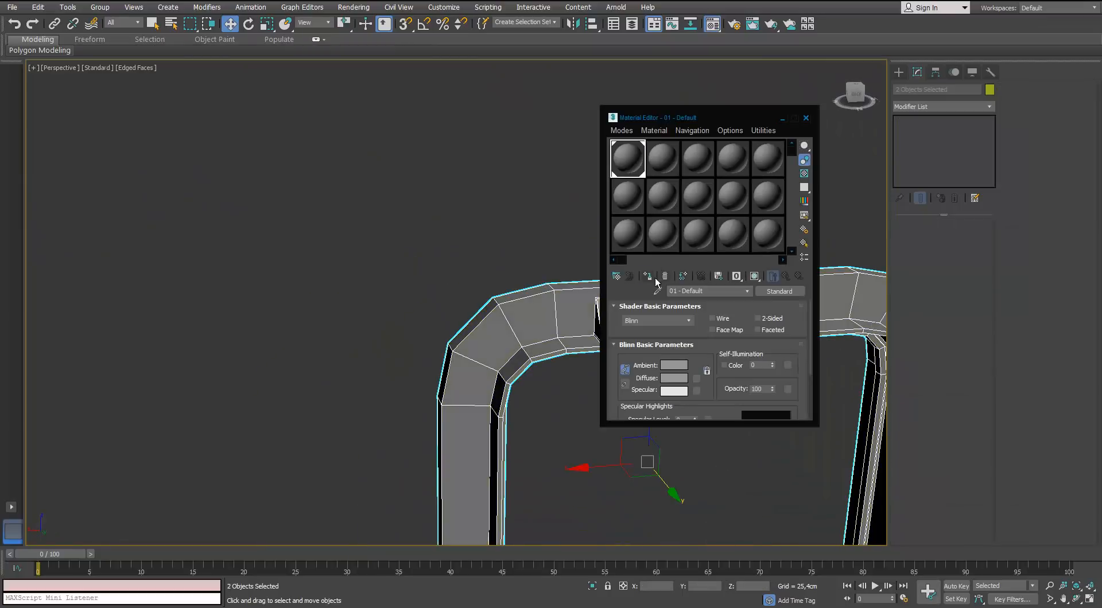
{"action": "left_click", "coordinate": [807, 119]}
Step: Set the object color of the frame and bracket to near-black
{"action": "left_click", "coordinate": [989, 89]}
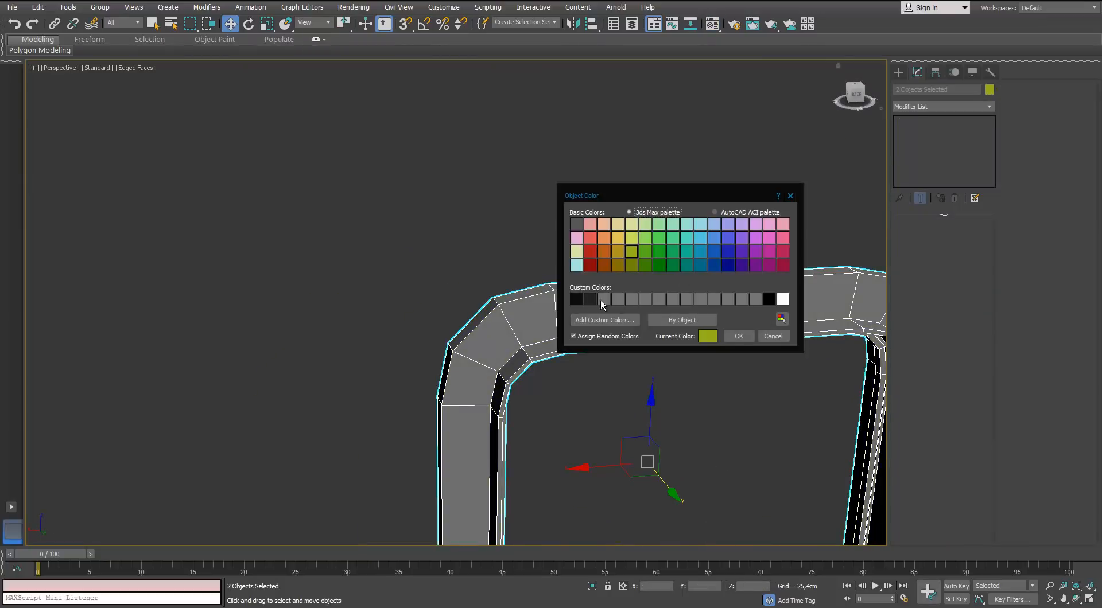
{"action": "left_click", "coordinate": [737, 337]}
{"action": "left_click", "coordinate": [735, 367]}
Step: Create two instances of the bracket along the frame's upper strip, spaced about 34.7 cm apart
{"action": "scroll", "coordinate": [717, 345], "scroll_direction": "up", "scroll_amount": 3}
{"action": "middle_click_drag", "start_coordinate": [708, 320], "coordinate": [440, 276]}
{"action": "left_click", "coordinate": [420, 286]}
{"action": "middle_click_drag", "start_coordinate": [592, 281], "coordinate": [459, 233], "text": "alt"}
{"action": "scroll", "coordinate": [345, 258], "scroll_direction": "up", "scroll_amount": 1}
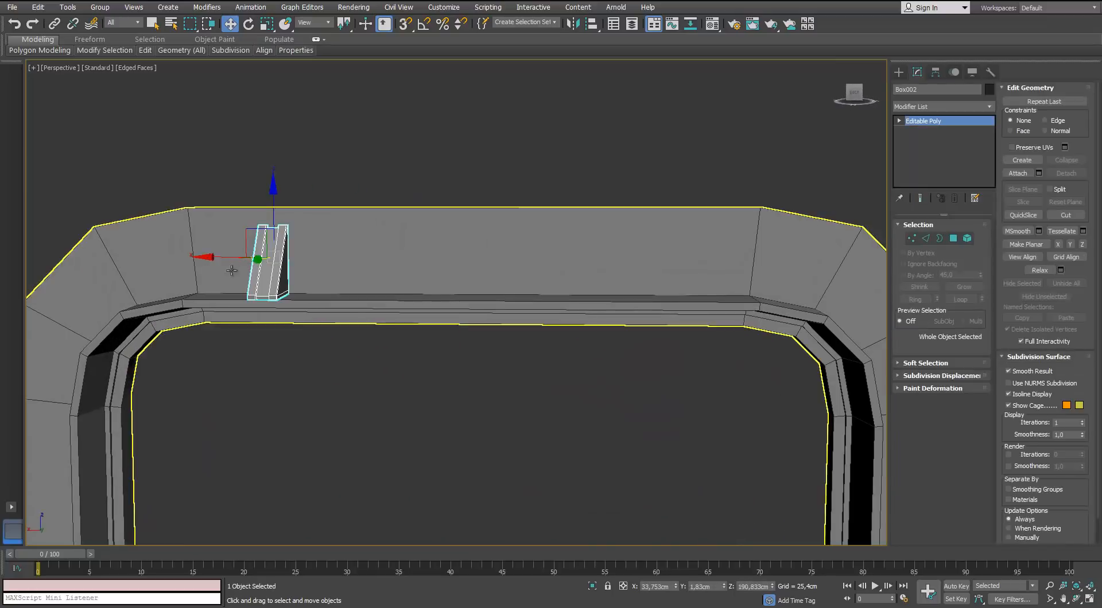
{"action": "left_click_drag", "start_coordinate": [232, 257], "coordinate": [412, 285], "text": "shift"}
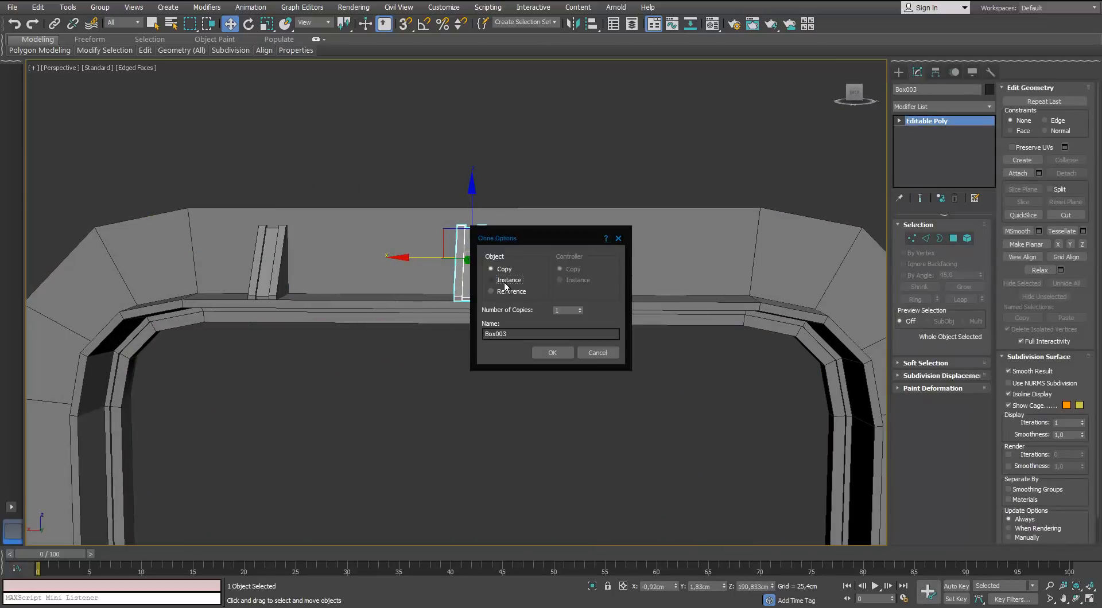
{"action": "left_click", "coordinate": [552, 352]}
Step: Move the vertices at the first bracket's lower outer end slightly inward from the frame's edge
{"action": "mouse_move", "coordinate": [555, 352]}
{"action": "middle_mouse_down", "text": "alt"}
{"action": "mouse_move", "coordinate": [610, 352]}
{"action": "mouse_move", "coordinate": [682, 315]}
{"action": "mouse_move", "coordinate": [560, 274]}
{"action": "mouse_move", "coordinate": [553, 260]}
{"action": "mouse_move", "coordinate": [750, 257]}
{"action": "middle_mouse_up", "text": "alt"}
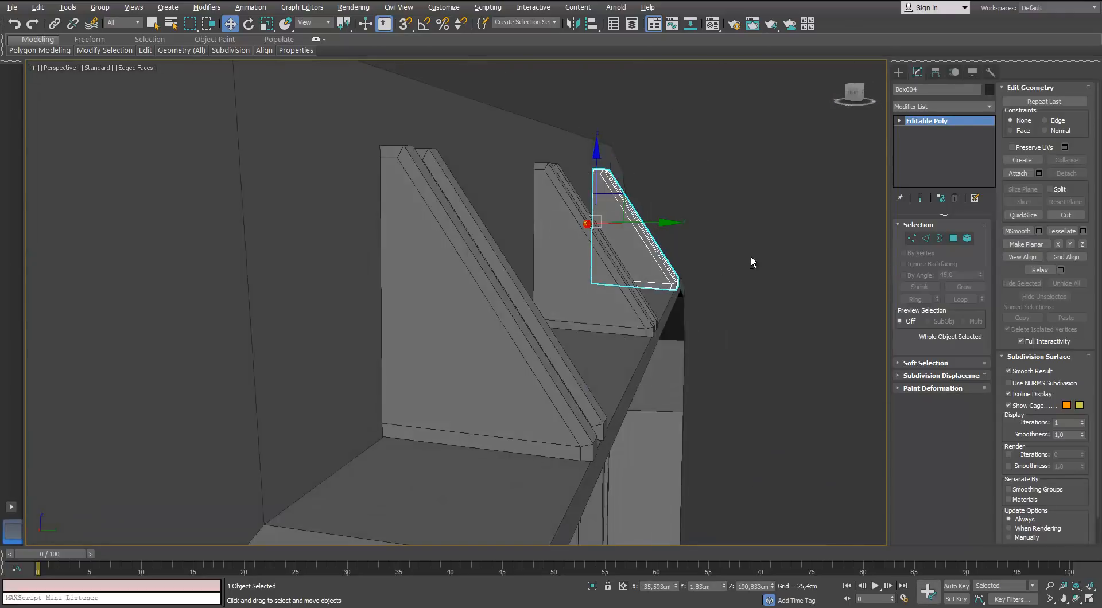
{"action": "left_click", "coordinate": [568, 414]}
{"action": "key", "text": "1"}
{"action": "left_click_drag", "start_coordinate": [617, 421], "coordinate": [553, 475]}
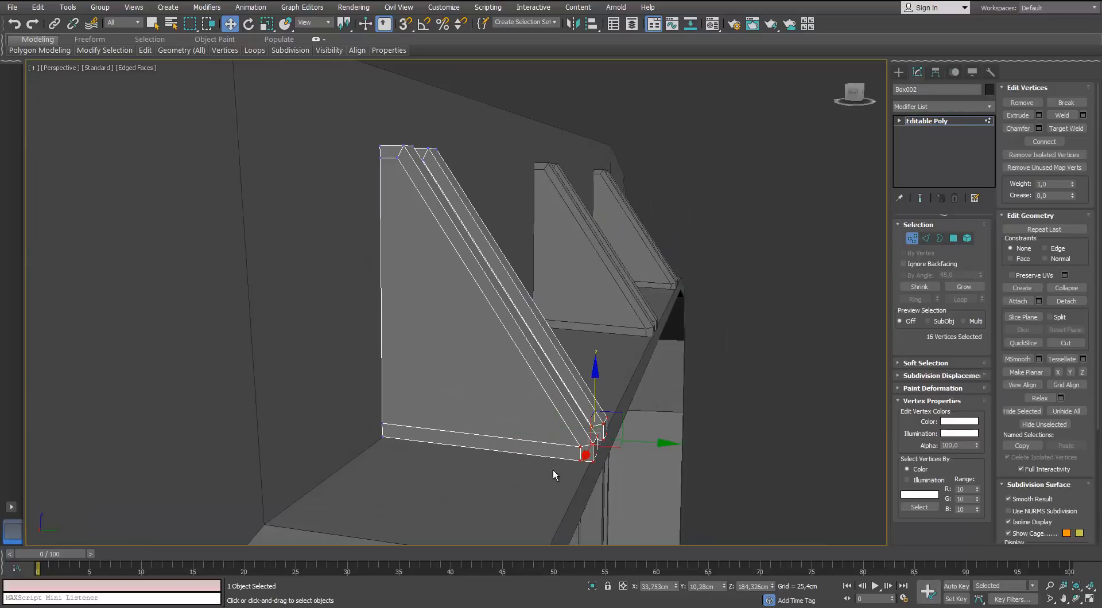
{"action": "left_click_drag", "start_coordinate": [659, 443], "coordinate": [654, 444]}
{"action": "left_click", "coordinate": [916, 234]}
Step: Select the three upper brackets and copy them straight down to the frame's bottom strip
{"action": "scroll", "coordinate": [581, 280], "scroll_direction": "down", "scroll_amount": 6}
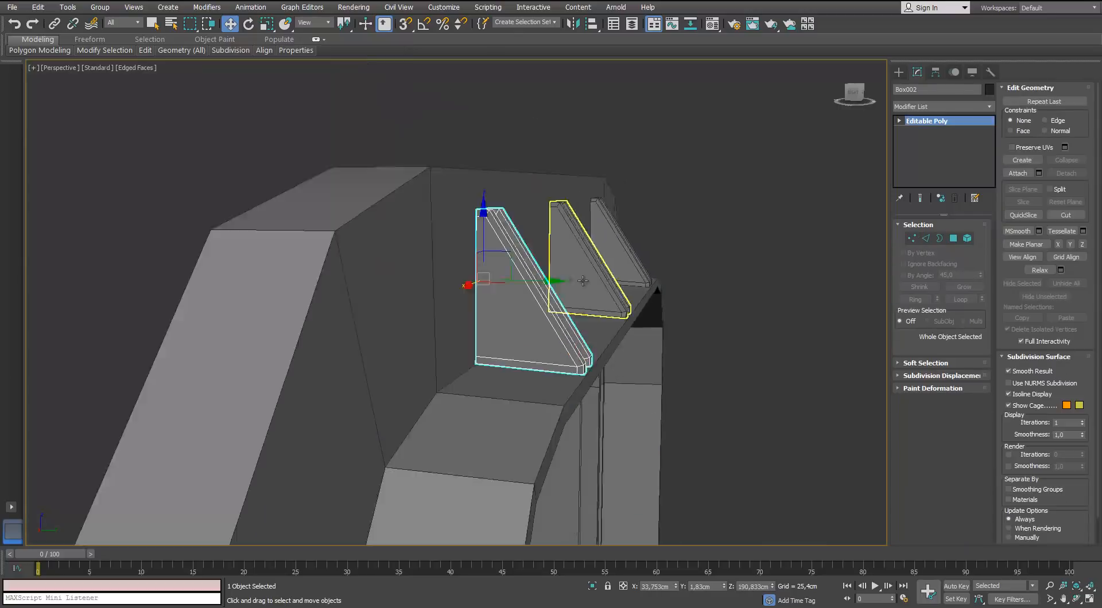
{"action": "middle_click_drag", "start_coordinate": [582, 280], "coordinate": [453, 277], "text": "alt"}
{"action": "scroll", "coordinate": [452, 277], "scroll_direction": "down", "scroll_amount": 2}
{"action": "middle_click_drag", "start_coordinate": [573, 357], "coordinate": [545, 296]}
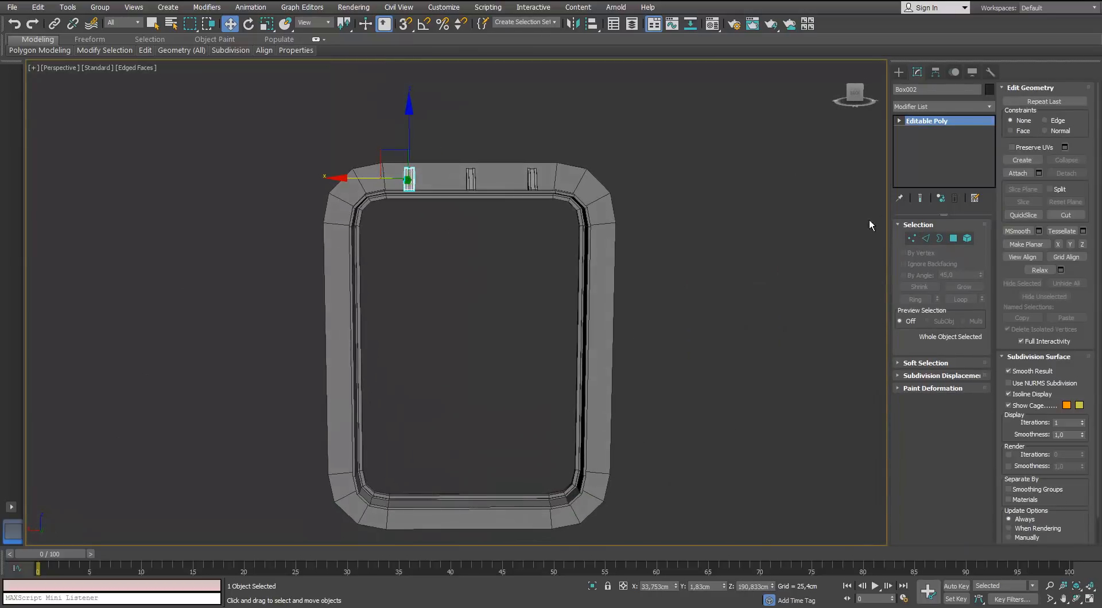
{"action": "left_click", "coordinate": [849, 217]}
{"action": "left_click", "coordinate": [532, 179]}
{"action": "left_click", "coordinate": [471, 179], "text": "ctrl"}
{"action": "left_click", "coordinate": [408, 180], "text": "ctrl"}
{"action": "middle_click_drag", "start_coordinate": [419, 201], "coordinate": [408, 177]}
{"action": "middle_click_drag", "start_coordinate": [451, 215], "coordinate": [453, 203], "text": "alt"}
{"action": "left_click_drag", "start_coordinate": [459, 102], "coordinate": [462, 451], "text": "shift"}
{"action": "left_click", "coordinate": [552, 352]}
Step: Mirror the three bottom brackets on the Z axis with No Clone
{"action": "mouse_move", "coordinate": [498, 525]}
{"action": "middle_mouse_down"}
{"action": "mouse_move", "coordinate": [458, 380]}
{"action": "mouse_move", "coordinate": [472, 297]}
{"action": "middle_mouse_up"}
{"action": "scroll", "coordinate": [459, 376], "scroll_direction": "up", "scroll_amount": 5}
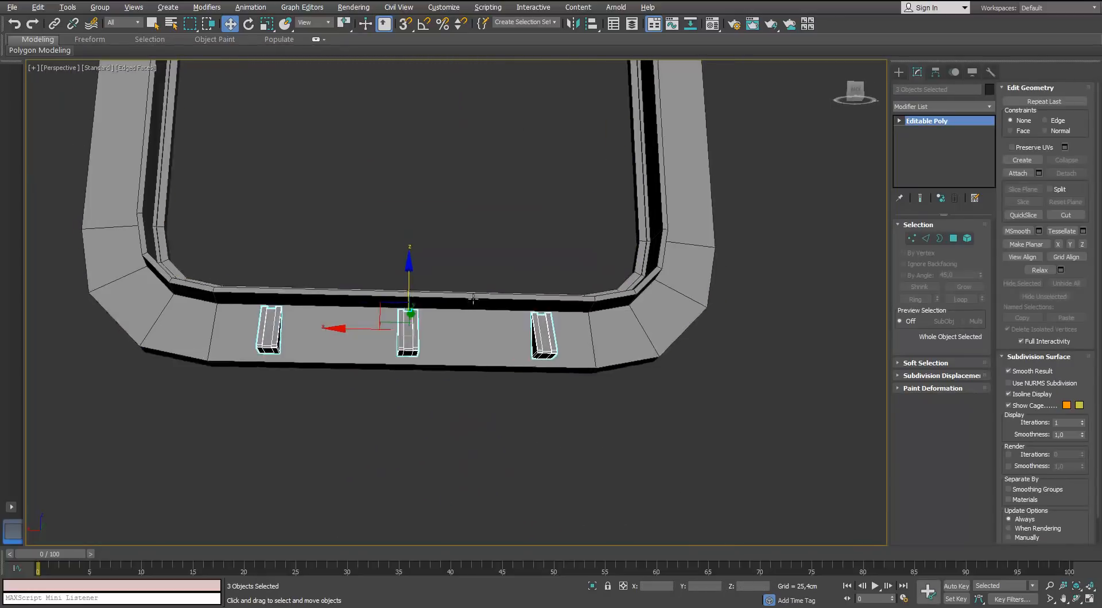
{"action": "scroll", "coordinate": [472, 286], "scroll_direction": "up", "scroll_amount": 3}
{"action": "left_click", "coordinate": [573, 24]}
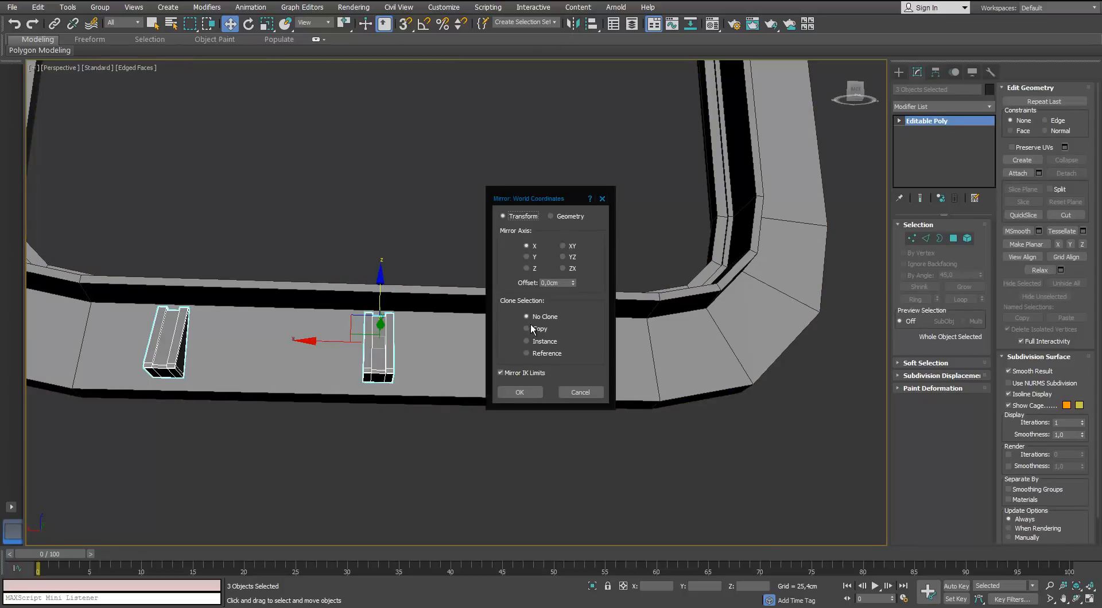
{"action": "left_click", "coordinate": [534, 258]}
{"action": "left_click", "coordinate": [531, 270]}
{"action": "left_click", "coordinate": [539, 395]}
Step: Shift the mirrored bottom brackets slightly so they sit against the frame, then deselect them
{"action": "middle_click_drag", "start_coordinate": [530, 376], "coordinate": [344, 260], "text": "alt"}
{"action": "left_click_drag", "start_coordinate": [392, 320], "coordinate": [383, 311]}
{"action": "scroll", "coordinate": [504, 279], "scroll_direction": "down", "scroll_amount": 4}
{"action": "middle_click_drag", "start_coordinate": [516, 277], "coordinate": [383, 273], "text": "alt"}
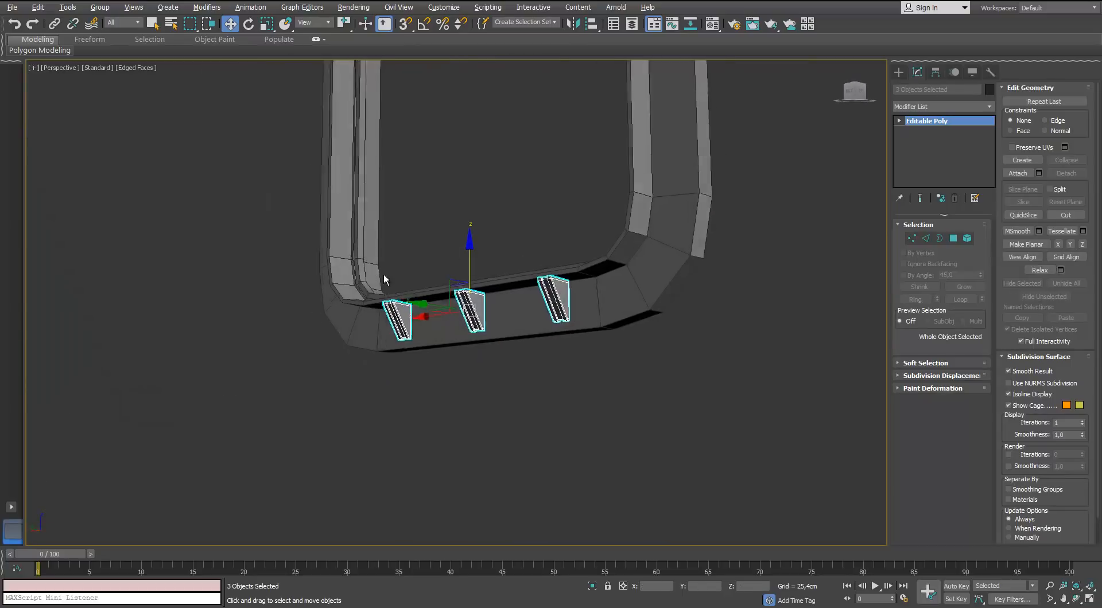
{"action": "left_click", "coordinate": [485, 259]}
Step: Select the three upper brackets and copy them to mid-height at the frame's right-hand side
{"action": "scroll", "coordinate": [490, 258], "scroll_direction": "down", "scroll_amount": 5}
{"action": "middle_click_drag", "start_coordinate": [490, 258], "coordinate": [423, 211], "text": "alt"}
{"action": "scroll", "coordinate": [399, 228], "scroll_direction": "up", "scroll_amount": 5}
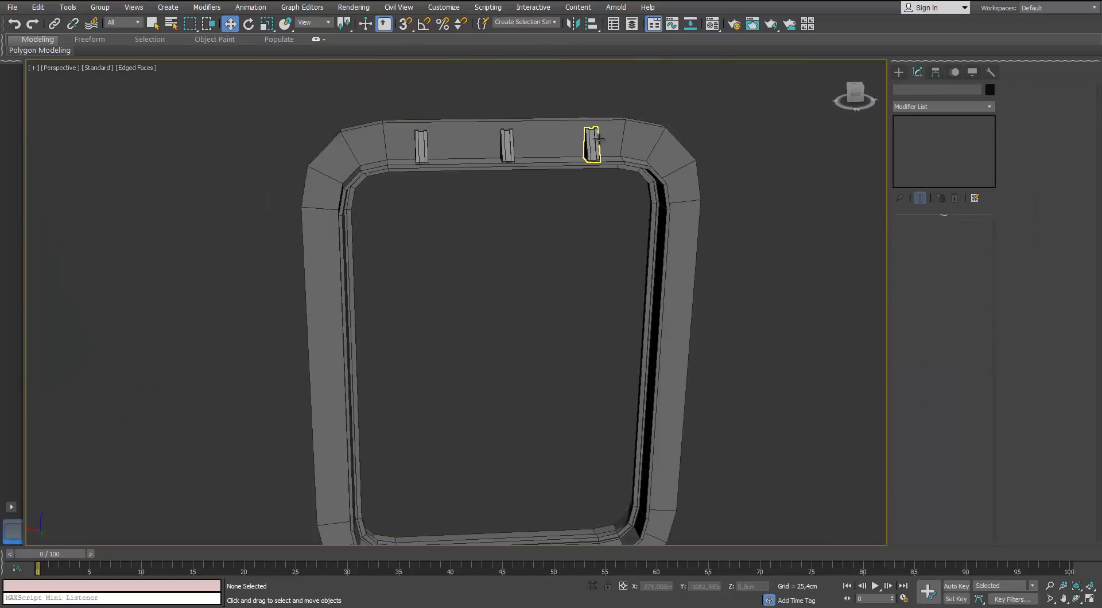
{"action": "left_click", "coordinate": [593, 142]}
{"action": "left_click", "coordinate": [507, 146], "text": "ctrl"}
{"action": "left_click", "coordinate": [421, 147], "text": "ctrl"}
{"action": "scroll", "coordinate": [420, 146], "scroll_direction": "down", "scroll_amount": 5}
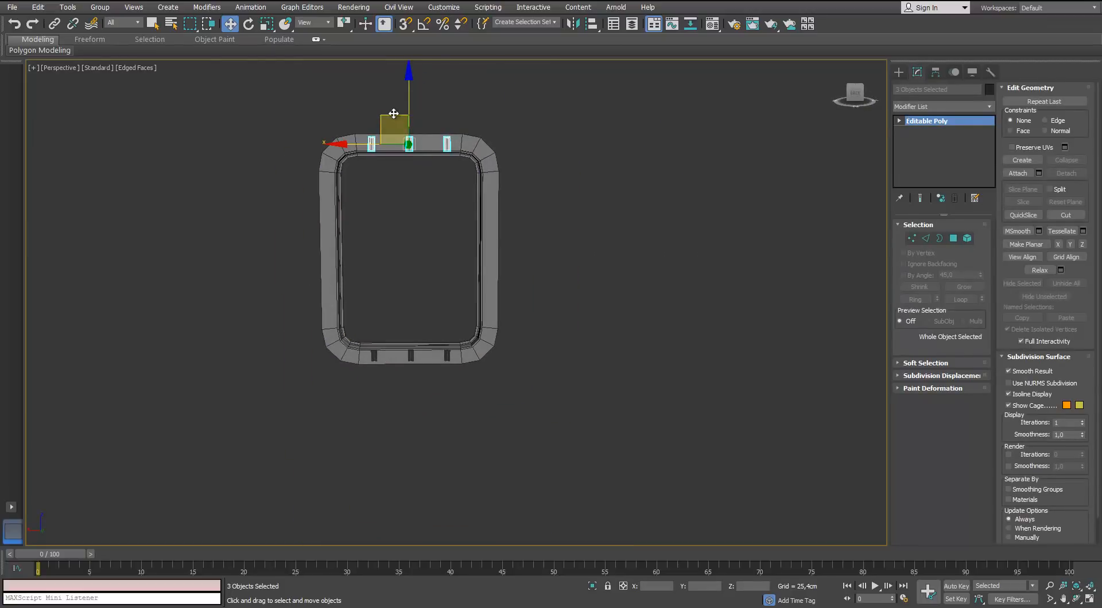
{"action": "left_click_drag", "start_coordinate": [396, 122], "coordinate": [482, 210]}
{"action": "left_click", "coordinate": [551, 352]}
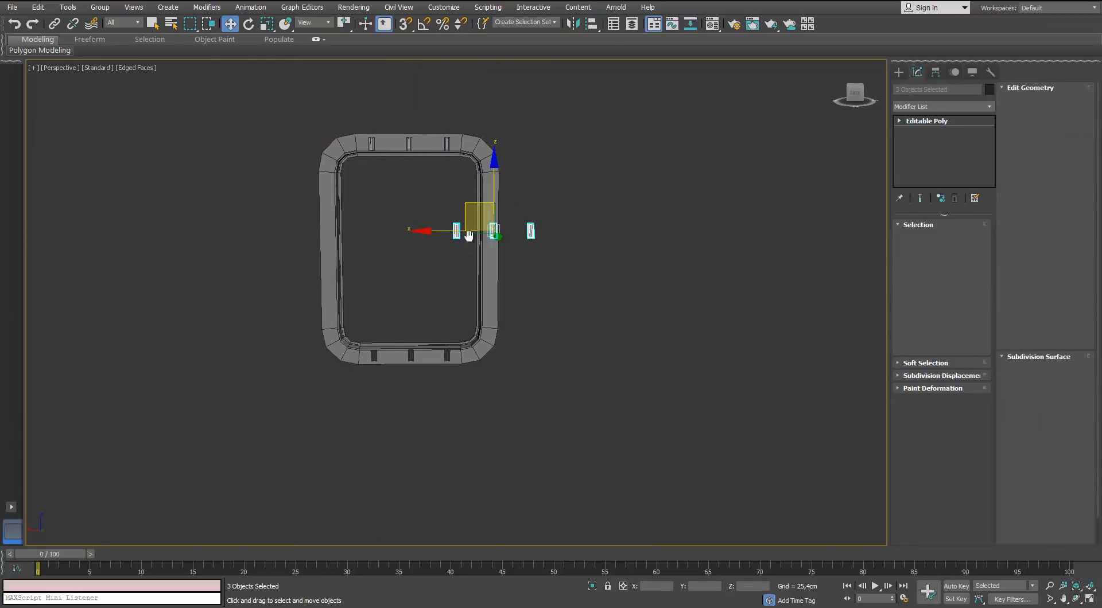
Step: With angle snap on, rotate the three new brackets a quarter turn about the Y axis
{"action": "middle_click_drag", "start_coordinate": [541, 350], "coordinate": [504, 328]}
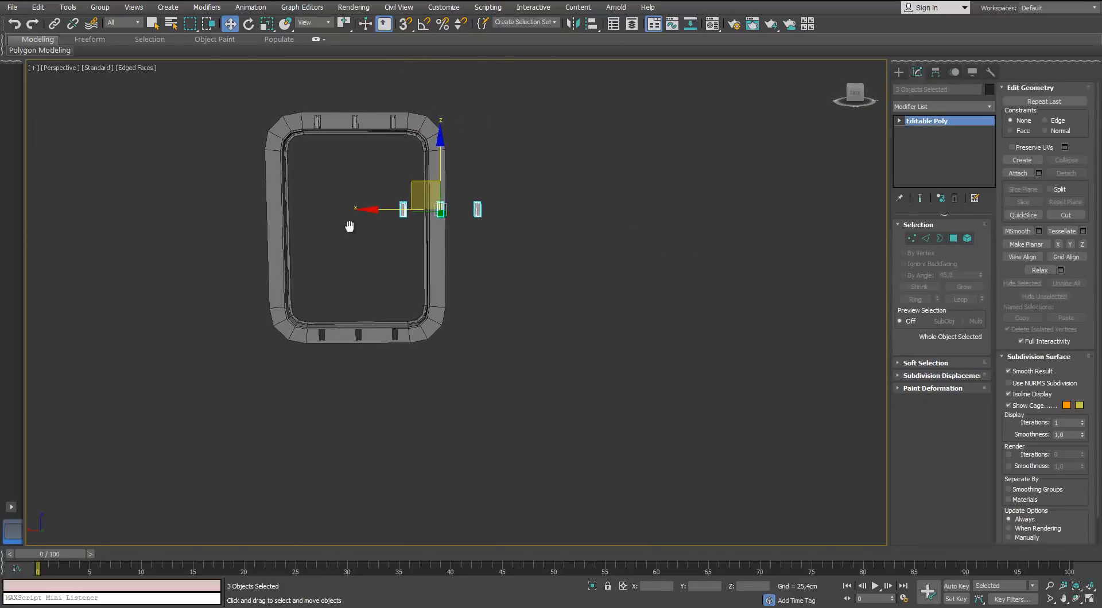
{"action": "scroll", "coordinate": [349, 226], "scroll_direction": "up", "scroll_amount": 3}
{"action": "key", "text": "e"}
{"action": "left_click_drag", "start_coordinate": [425, 207], "coordinate": [452, 237]}
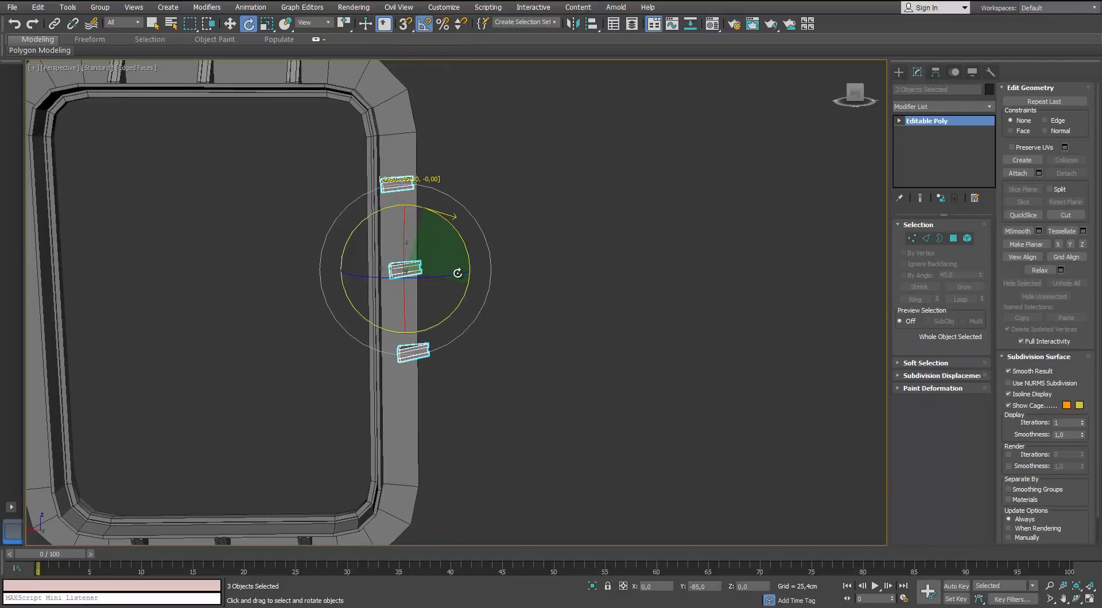
{"action": "left_click_drag", "start_coordinate": [458, 273], "coordinate": [431, 274]}
Step: Move the rotated brackets onto the frame's side strip, against its inner rim
{"action": "key", "text": "w"}
{"action": "left_click_drag", "start_coordinate": [389, 243], "coordinate": [378, 231]}
{"action": "scroll", "coordinate": [378, 229], "scroll_direction": "up", "scroll_amount": 3}
{"action": "middle_click_drag", "start_coordinate": [377, 228], "coordinate": [376, 255], "text": "alt"}
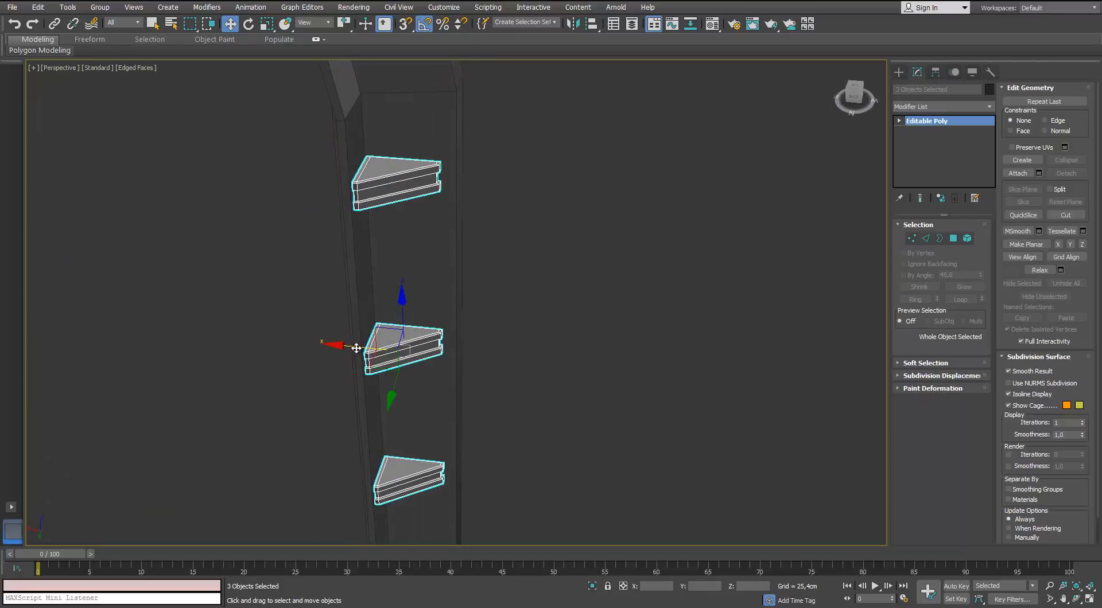
{"action": "middle_click_drag", "start_coordinate": [354, 344], "coordinate": [338, 246], "text": "alt"}
Step: Fine-tune the depth of the three side brackets so their backs sit flush with the frame's flange
{"action": "key", "text": "l"}
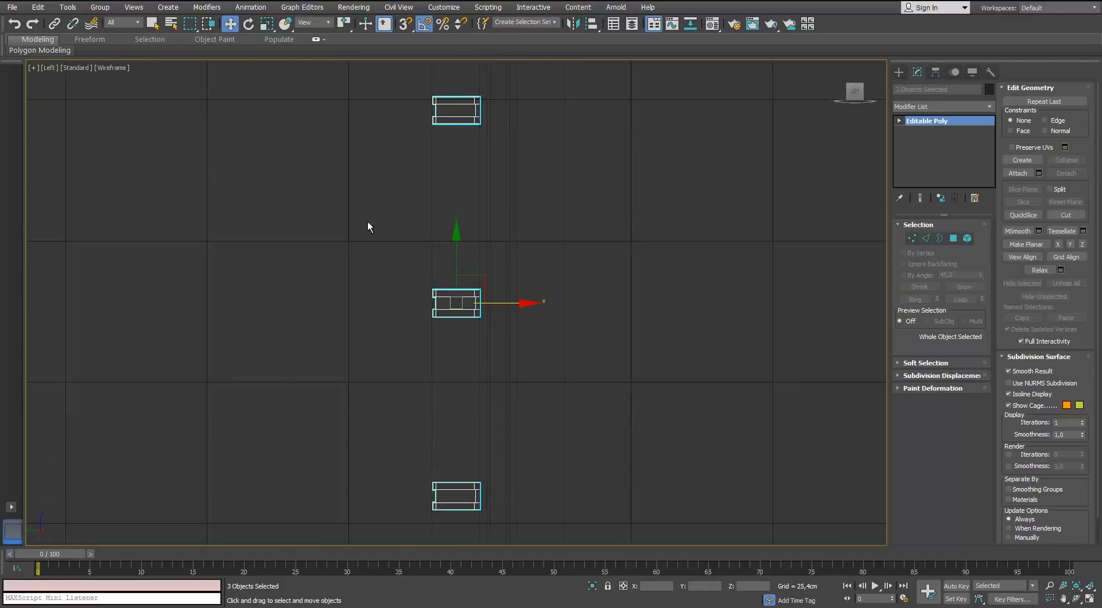
{"action": "middle_click_drag", "start_coordinate": [477, 215], "coordinate": [436, 282]}
{"action": "scroll", "coordinate": [448, 195], "scroll_direction": "up", "scroll_amount": 3}
{"action": "middle_click_drag", "start_coordinate": [447, 195], "coordinate": [433, 280]}
{"action": "scroll", "coordinate": [418, 245], "scroll_direction": "up", "scroll_amount": 6}
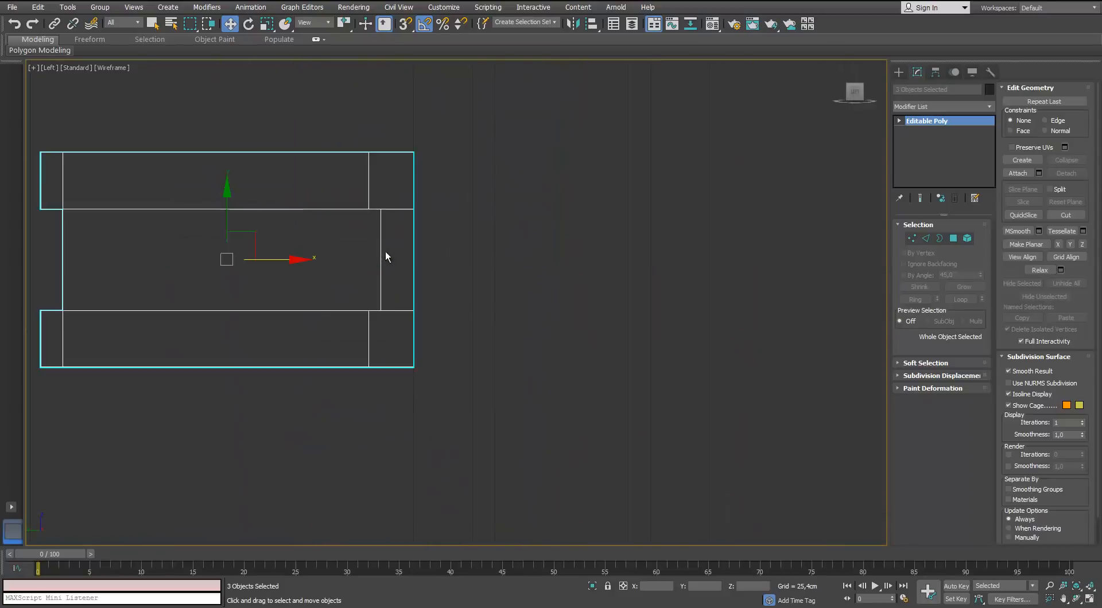
{"action": "scroll", "coordinate": [355, 257], "scroll_direction": "up", "scroll_amount": 3}
{"action": "left_click_drag", "start_coordinate": [248, 260], "coordinate": [250, 260]}
{"action": "scroll", "coordinate": [254, 259], "scroll_direction": "down", "scroll_amount": 6}
{"action": "key", "text": "p"}
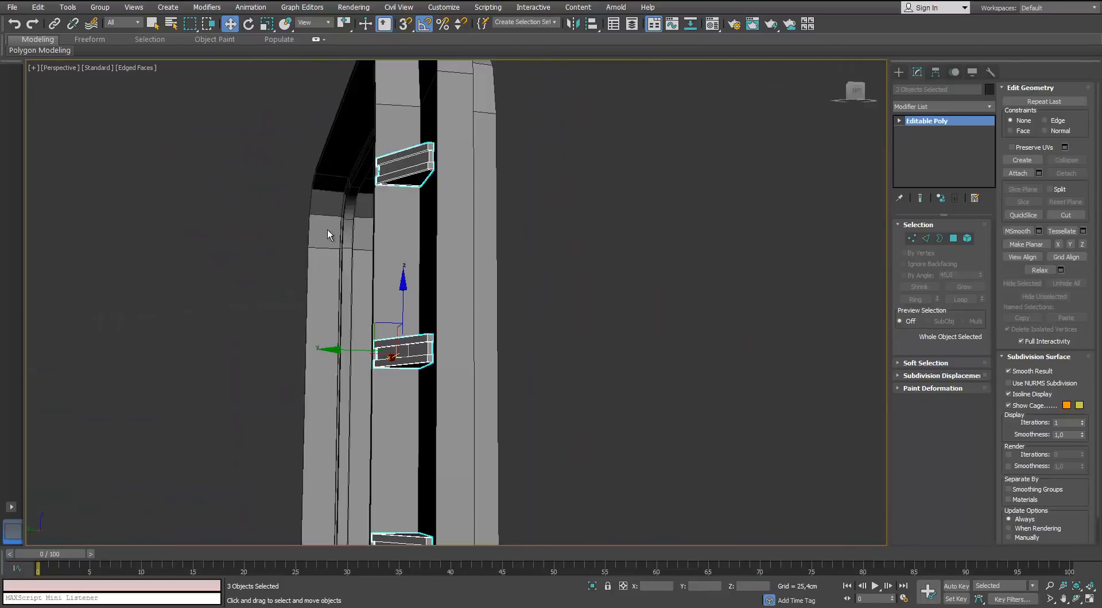
{"action": "scroll", "coordinate": [327, 229], "scroll_direction": "down", "scroll_amount": 6}
{"action": "middle_click_drag", "start_coordinate": [327, 229], "coordinate": [382, 213], "text": "alt"}
{"action": "scroll", "coordinate": [379, 172], "scroll_direction": "up", "scroll_amount": 4}
{"action": "middle_click_drag", "start_coordinate": [370, 172], "coordinate": [408, 172]}
{"action": "scroll", "coordinate": [408, 172], "scroll_direction": "down", "scroll_amount": 5}
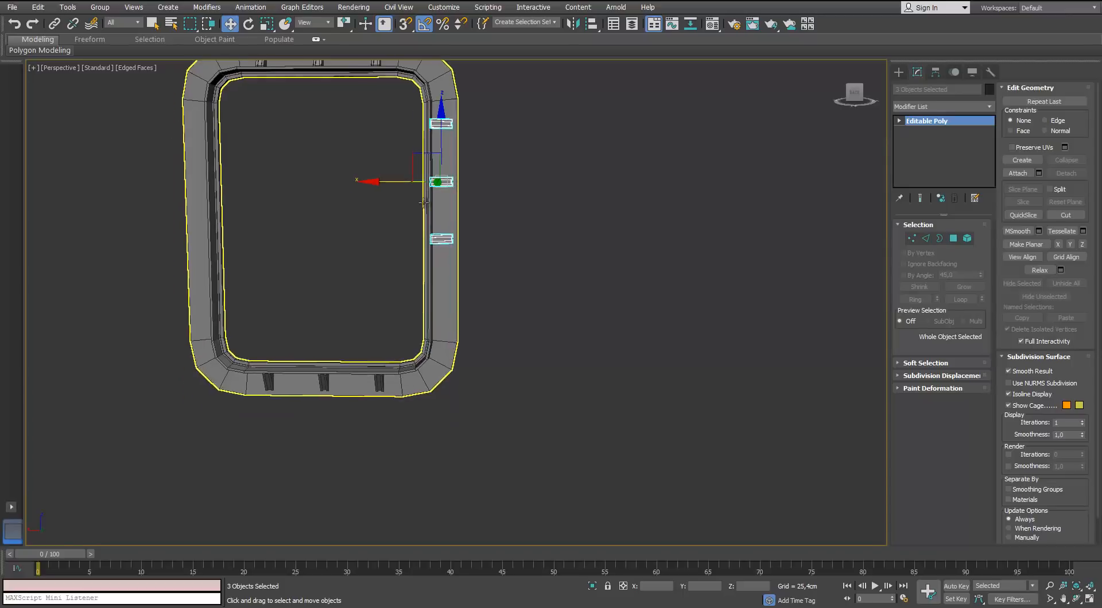
Step: Select the two lower side brackets and copy them down the same side strip below the existing three
{"action": "left_click", "coordinate": [435, 245]}
{"action": "left_click", "coordinate": [440, 240]}
{"action": "left_click", "coordinate": [445, 183], "text": "ctrl"}
{"action": "middle_click_drag", "start_coordinate": [427, 208], "coordinate": [429, 192], "text": "alt"}
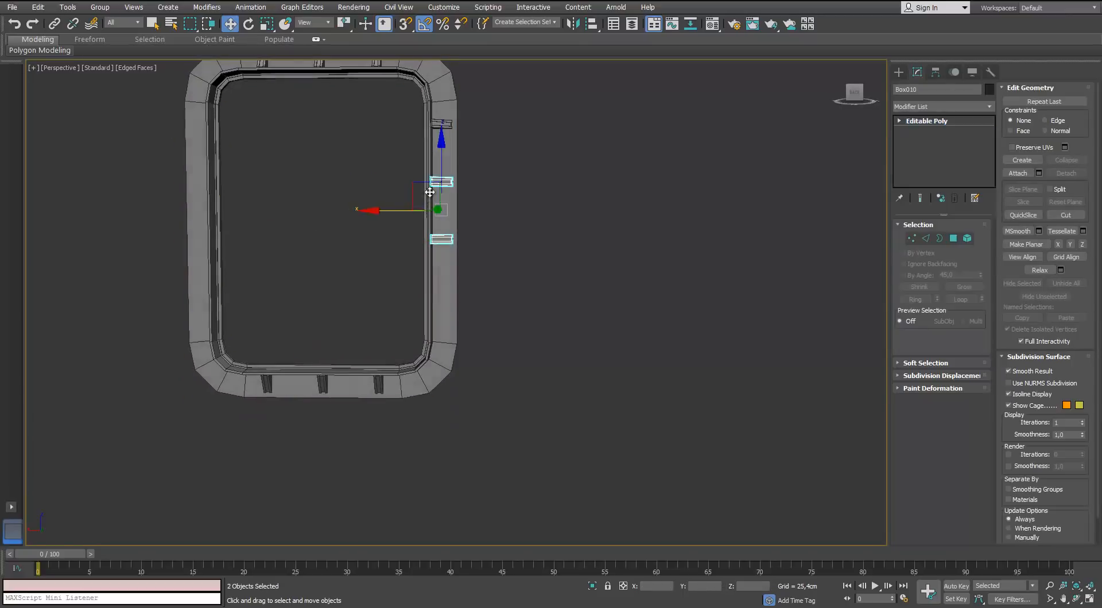
{"action": "left_click_drag", "start_coordinate": [439, 219], "coordinate": [435, 238]}
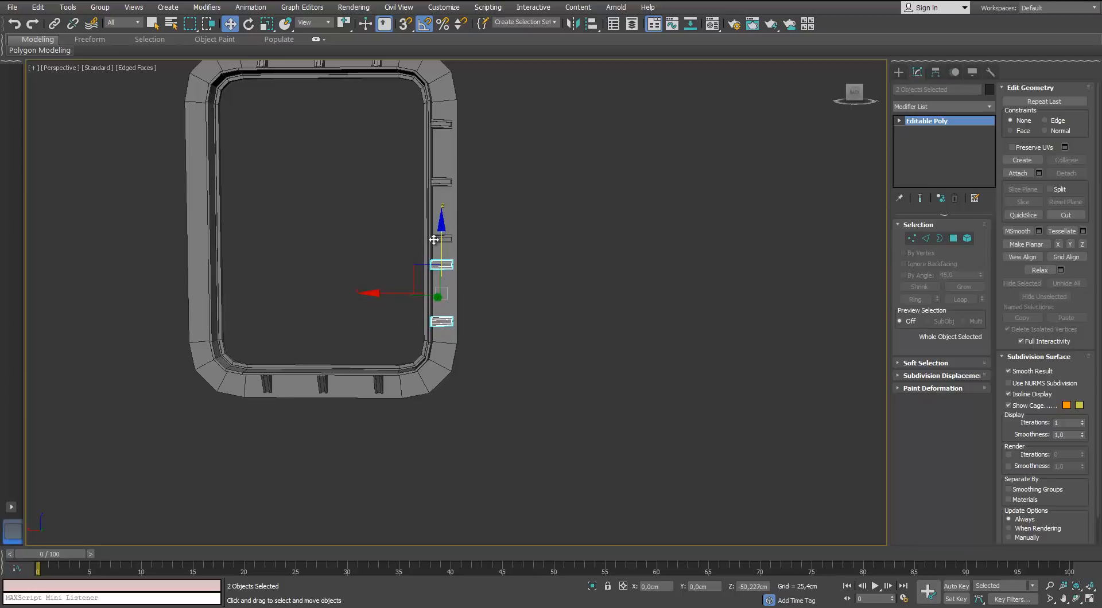
{"action": "left_click_drag", "start_coordinate": [434, 237], "coordinate": [434, 235], "text": "shift"}
{"action": "left_click", "coordinate": [544, 351]}
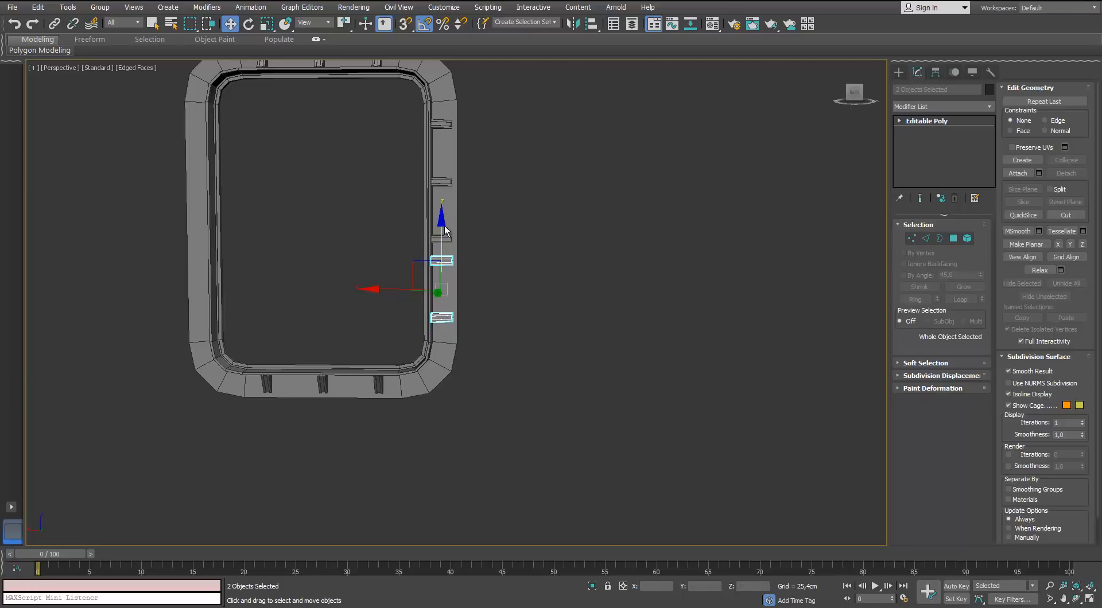
Step: Even out the side bracket spacing by raising the third bracket slightly and lowering the fourth
{"action": "middle_click_drag", "start_coordinate": [440, 230], "coordinate": [506, 273]}
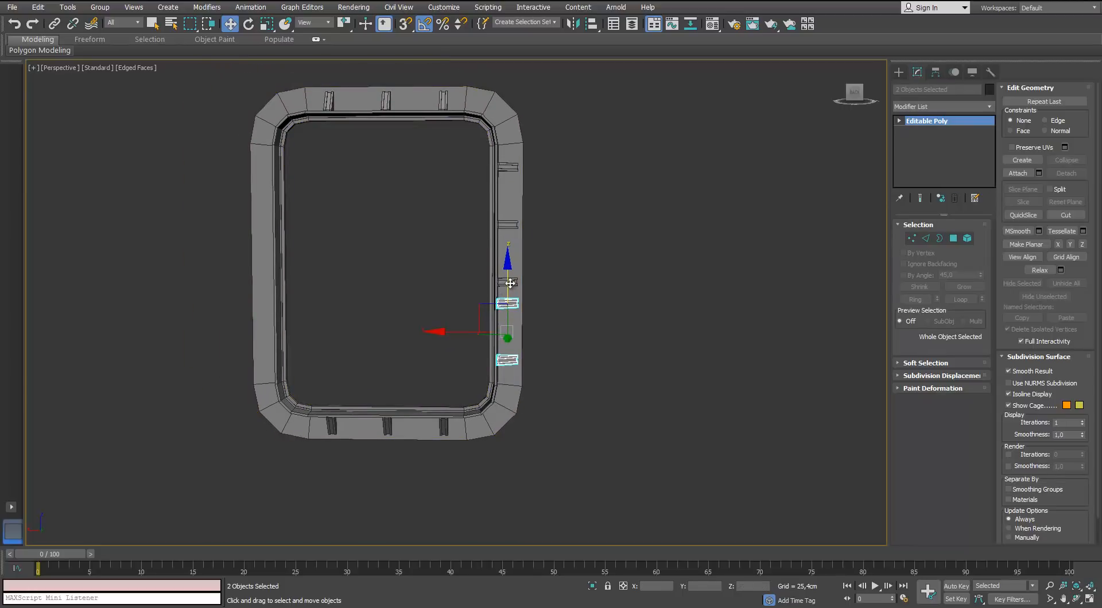
{"action": "left_click", "coordinate": [509, 282]}
{"action": "left_click_drag", "start_coordinate": [506, 239], "coordinate": [506, 230]}
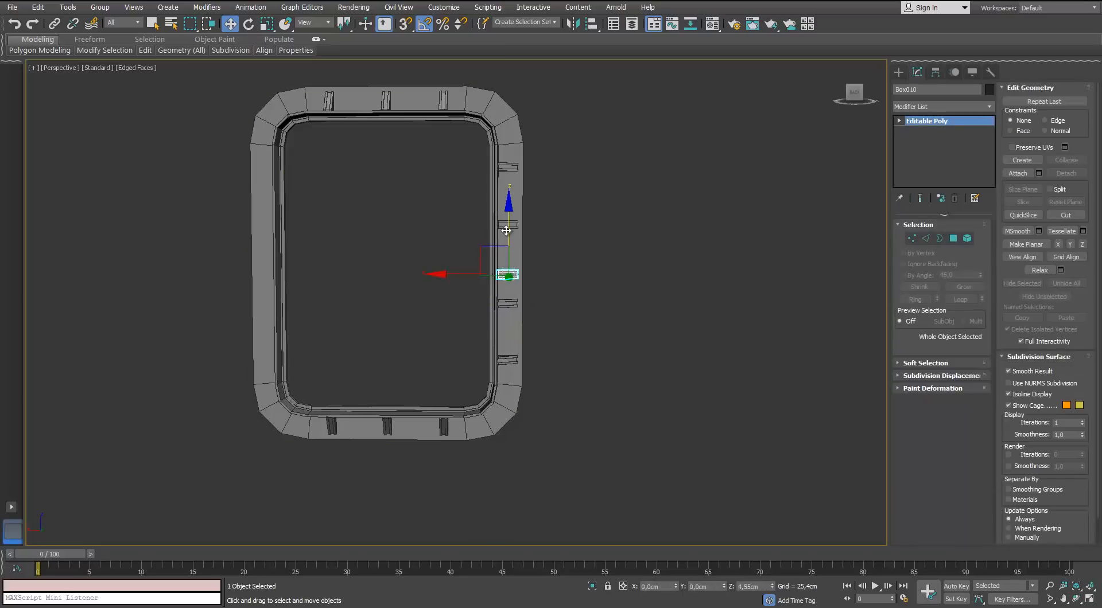
{"action": "left_click", "coordinate": [510, 305]}
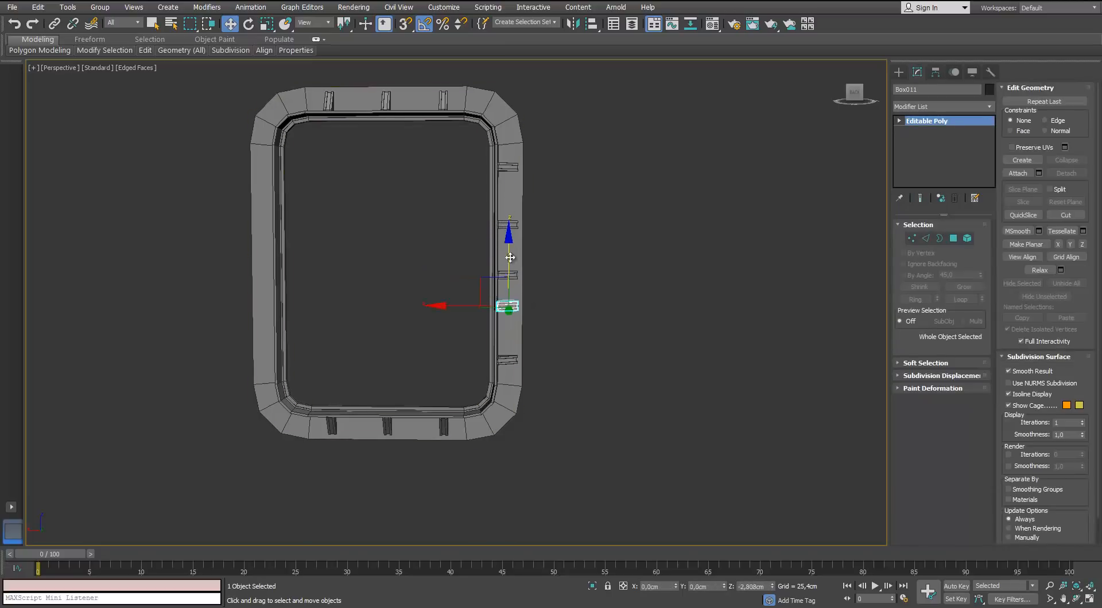
{"action": "left_click_drag", "start_coordinate": [508, 304], "coordinate": [509, 318]}
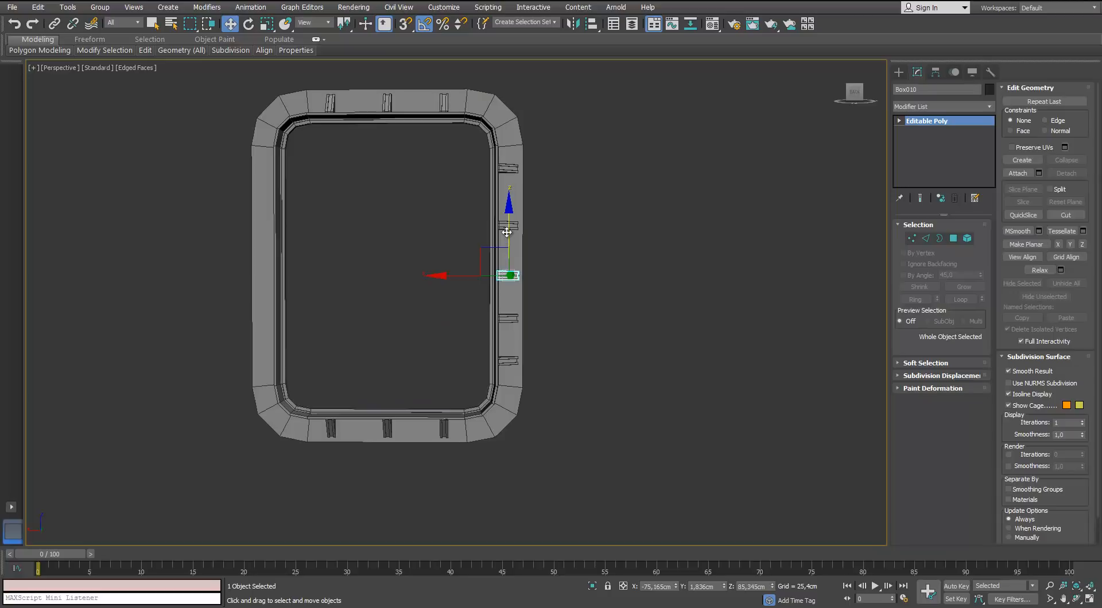
Step: Connect the frame's long vertical edges on both sides with one segment at mid-height
{"action": "left_click_drag", "start_coordinate": [168, 281], "coordinate": [167, 281]}
{"action": "left_click", "coordinate": [926, 239]}
{"action": "left_click_drag", "start_coordinate": [372, 265], "coordinate": [218, 285]}
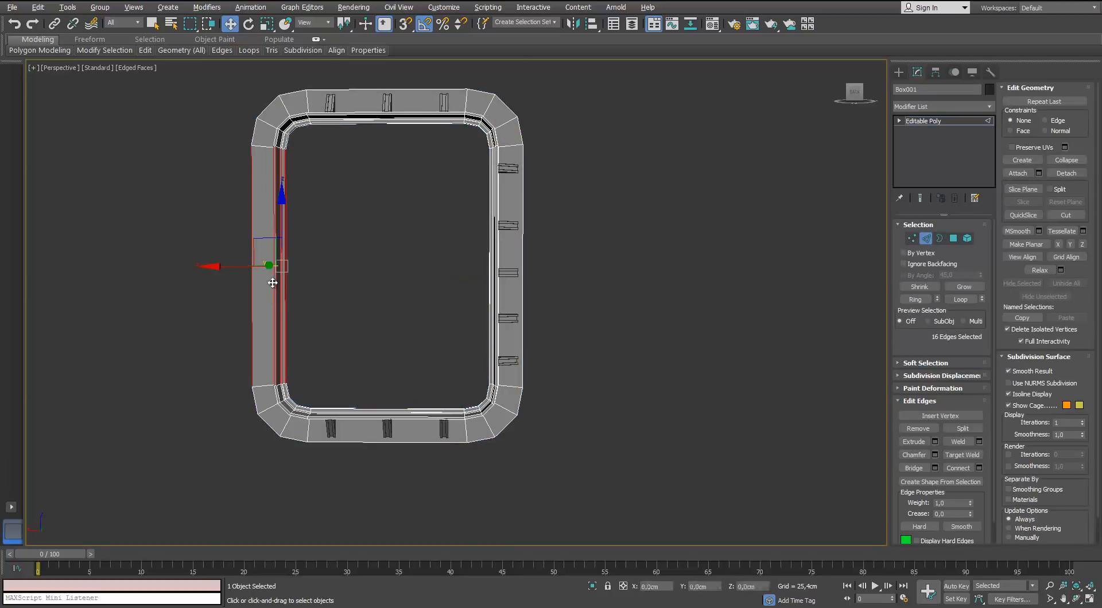
{"action": "left_click", "coordinate": [979, 468]}
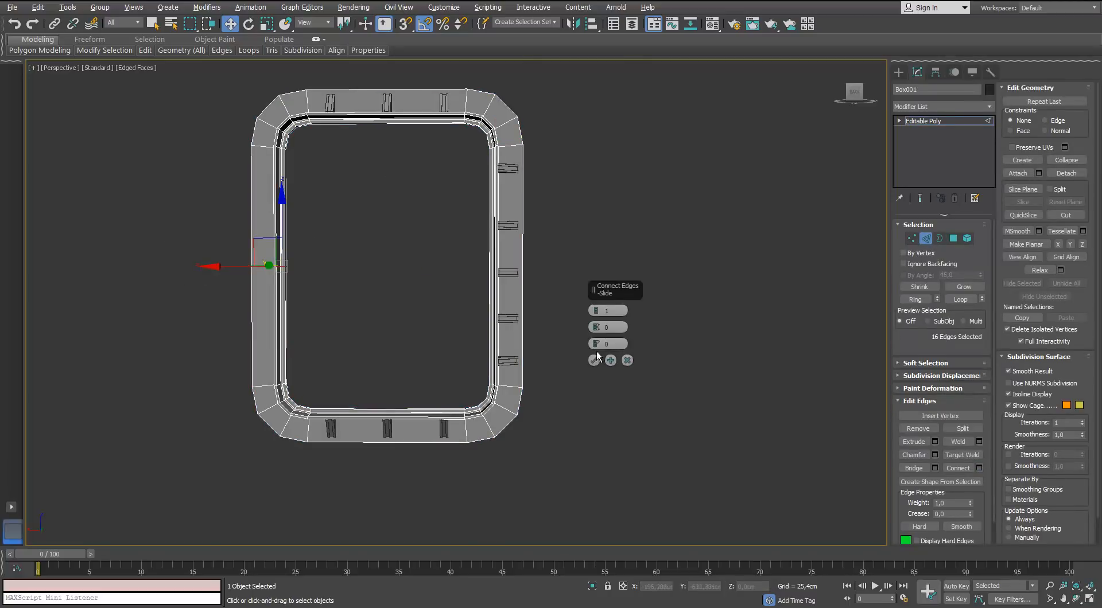
{"action": "left_click_drag", "start_coordinate": [548, 261], "coordinate": [467, 308]}
{"action": "left_click", "coordinate": [979, 468]}
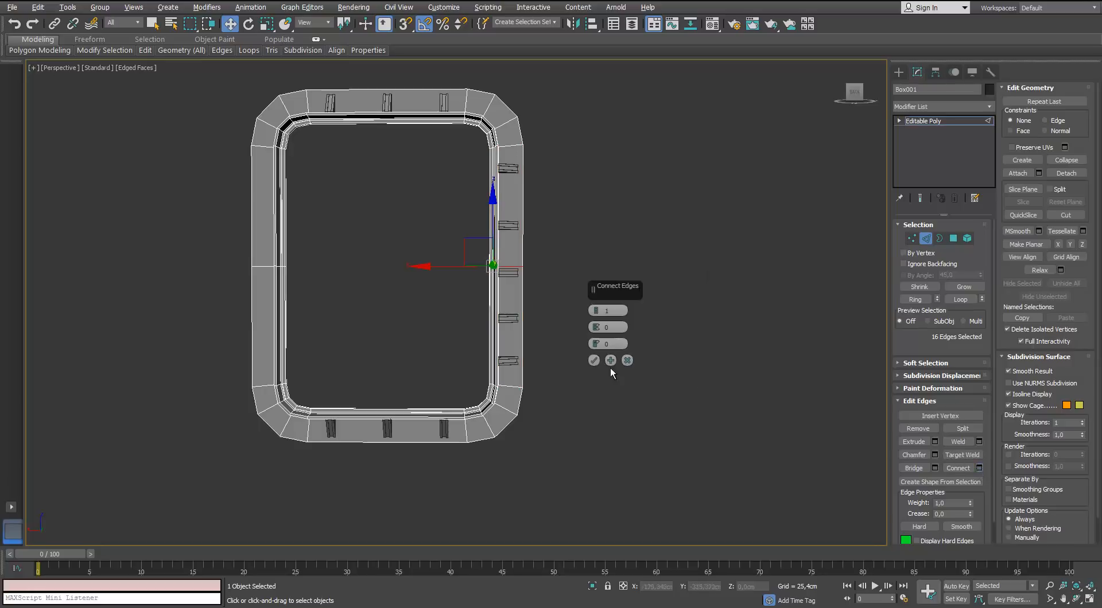
{"action": "left_click", "coordinate": [926, 239]}
Step: Align the middle side bracket with the new mid-height edge and raise the second bracket to even out the spacing
{"action": "left_click", "coordinate": [507, 273]}
{"action": "scroll", "coordinate": [504, 270], "scroll_direction": "up", "scroll_amount": 5}
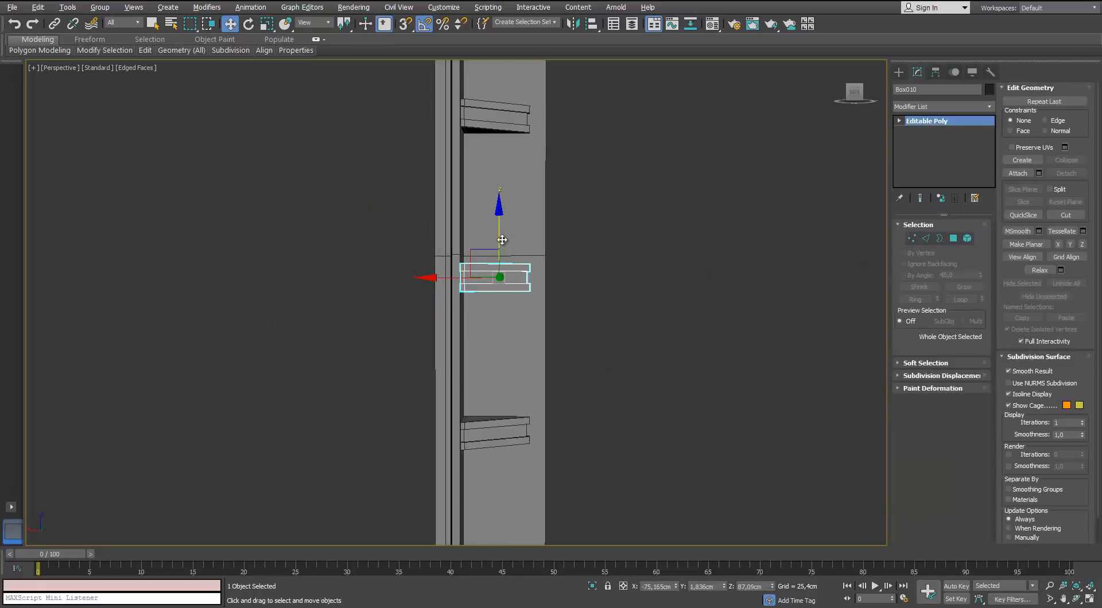
{"action": "scroll", "coordinate": [528, 292], "scroll_direction": "down", "scroll_amount": 5}
{"action": "scroll", "coordinate": [517, 276], "scroll_direction": "up", "scroll_amount": 3}
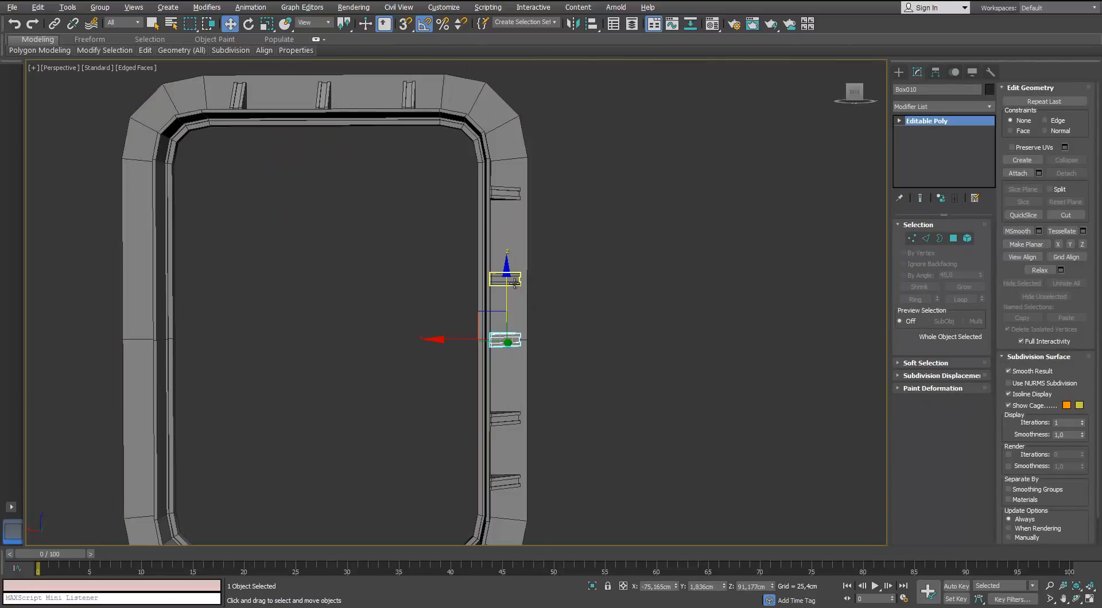
{"action": "left_click", "coordinate": [508, 279]}
{"action": "middle_click_drag", "start_coordinate": [507, 235], "coordinate": [505, 171]}
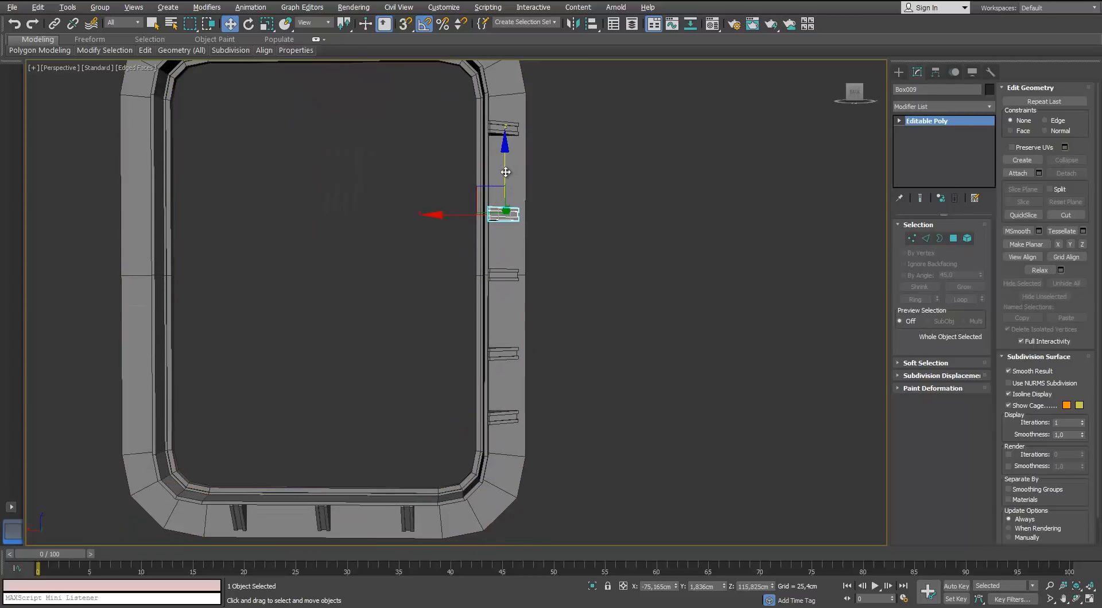
{"action": "scroll", "coordinate": [505, 172], "scroll_direction": "down", "scroll_amount": 3}
{"action": "middle_click_drag", "start_coordinate": [528, 217], "coordinate": [546, 228]}
{"action": "middle_click_drag", "start_coordinate": [546, 227], "coordinate": [533, 209], "text": "alt"}
{"action": "left_click", "coordinate": [555, 234]}
Step: Select all five side brackets and clone them as instances to the opposite side of the frame
{"action": "middle_click_drag", "start_coordinate": [534, 208], "coordinate": [543, 224]}
{"action": "scroll", "coordinate": [537, 221], "scroll_direction": "up", "scroll_amount": 3}
{"action": "left_click", "coordinate": [545, 151]}
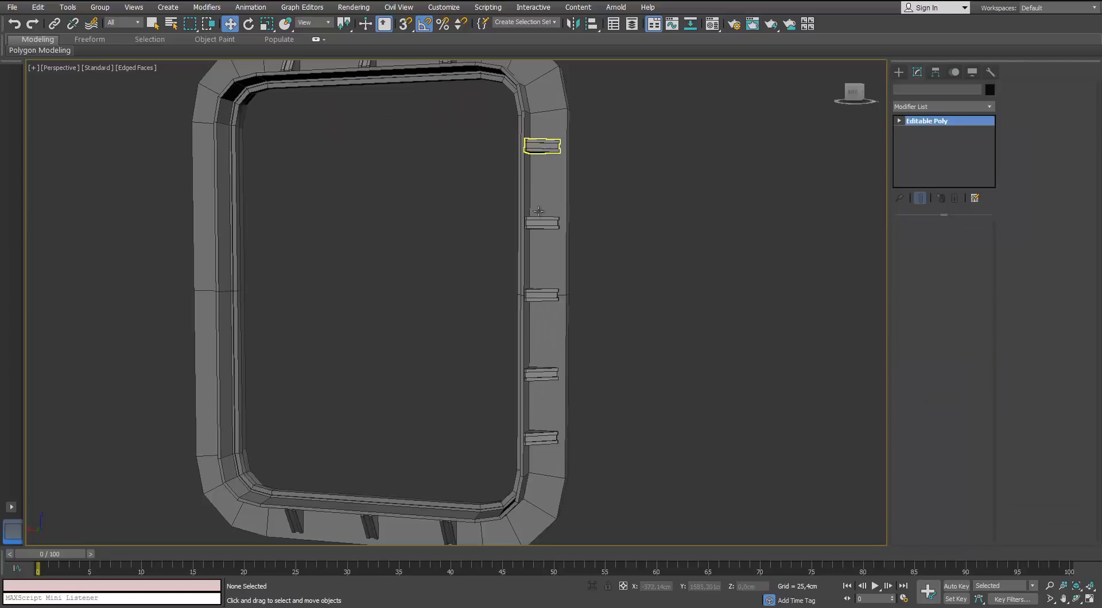
{"action": "left_click", "coordinate": [540, 224], "text": "ctrl"}
{"action": "left_click", "coordinate": [538, 298], "text": "ctrl"}
{"action": "left_click", "coordinate": [540, 374], "text": "ctrl"}
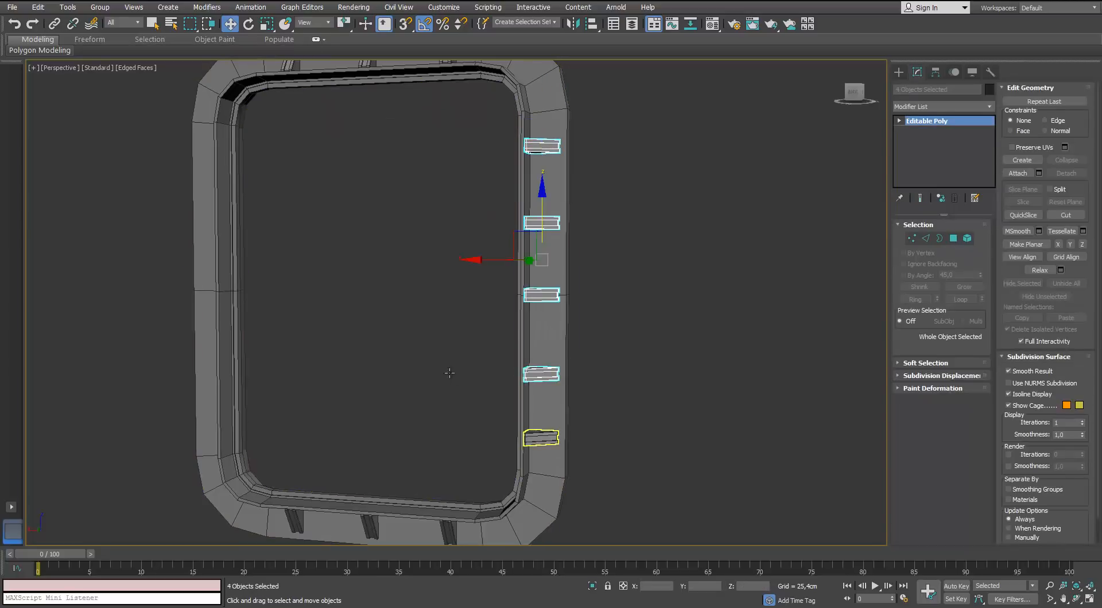
{"action": "left_click", "coordinate": [541, 439], "text": "ctrl"}
{"action": "scroll", "coordinate": [444, 344], "scroll_direction": "down", "scroll_amount": 3}
{"action": "mouse_move", "coordinate": [438, 336]}
{"action": "middle_mouse_down"}
{"action": "mouse_move", "coordinate": [521, 393]}
{"action": "mouse_move", "coordinate": [545, 361]}
{"action": "middle_mouse_up"}
{"action": "left_click_drag", "start_coordinate": [546, 361], "coordinate": [290, 356], "text": "shift"}
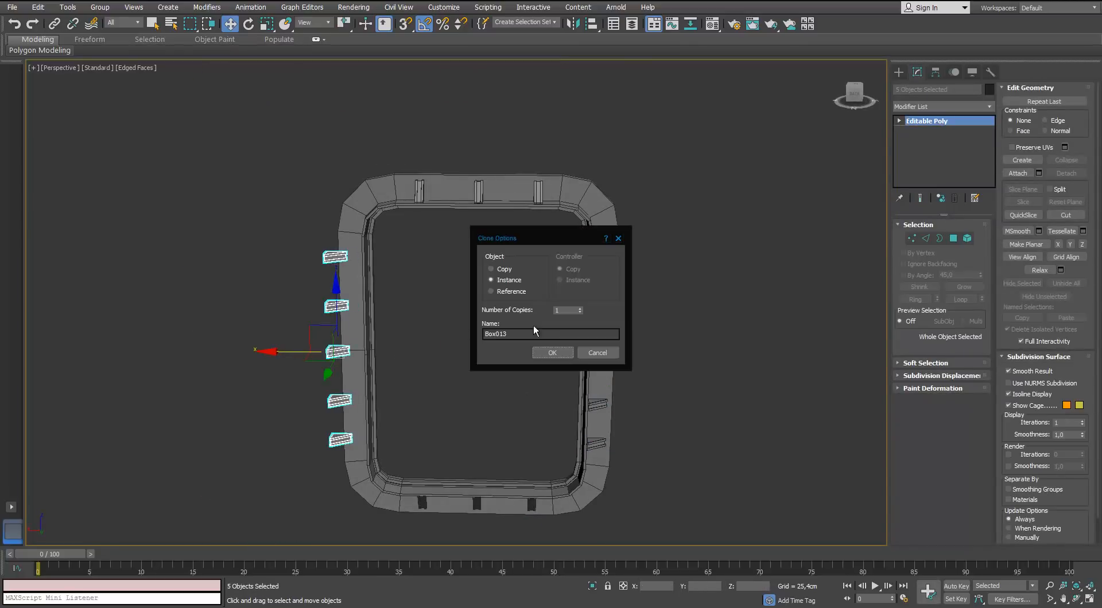
{"action": "key", "text": "Return"}
Step: Mirror the five new brackets without cloning so they face the opposite way
{"action": "scroll", "coordinate": [313, 324], "scroll_direction": "up", "scroll_amount": 3}
{"action": "left_click", "coordinate": [572, 24]}
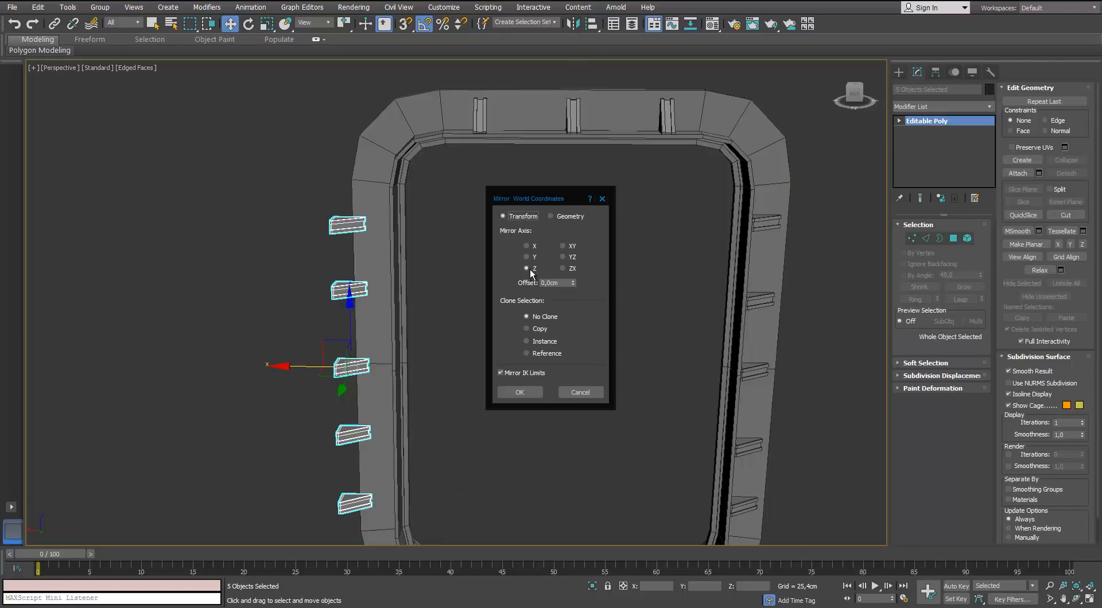
{"action": "left_click", "coordinate": [531, 255]}
{"action": "key", "text": "Return"}
Step: Move the mirrored brackets onto the frame's opposite side strip, checking their alignment in the front view
{"action": "scroll", "coordinate": [367, 356], "scroll_direction": "up", "scroll_amount": 3}
{"action": "middle_click_drag", "start_coordinate": [373, 353], "coordinate": [322, 384], "text": "alt"}
{"action": "scroll", "coordinate": [288, 438], "scroll_direction": "down", "scroll_amount": 4}
{"action": "scroll", "coordinate": [306, 457], "scroll_direction": "up", "scroll_amount": 5}
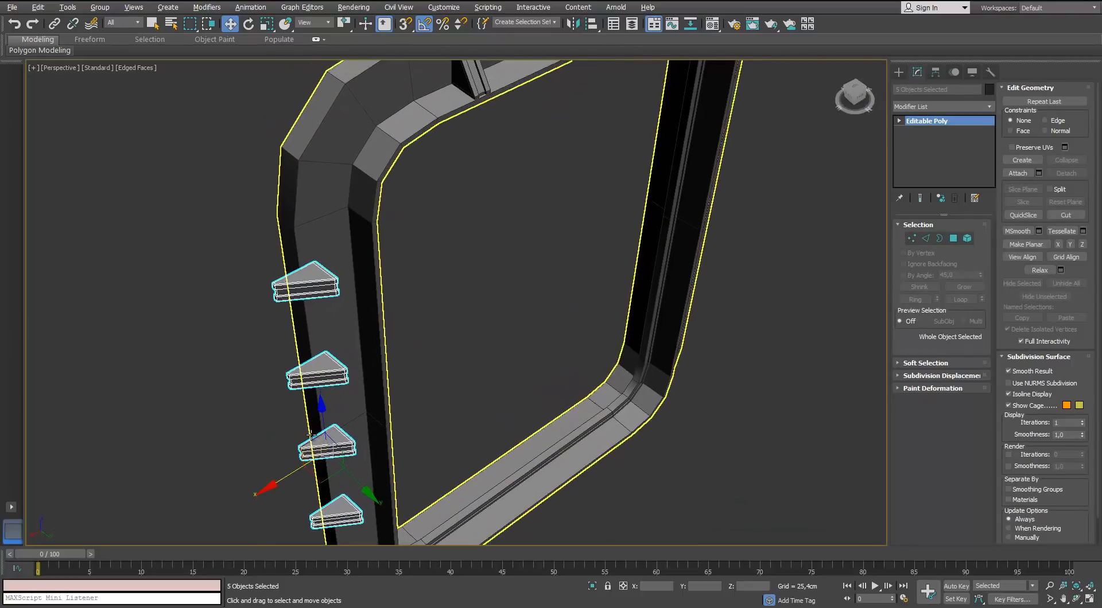
{"action": "scroll", "coordinate": [307, 457], "scroll_direction": "down", "scroll_amount": 3}
{"action": "key", "text": "f"}
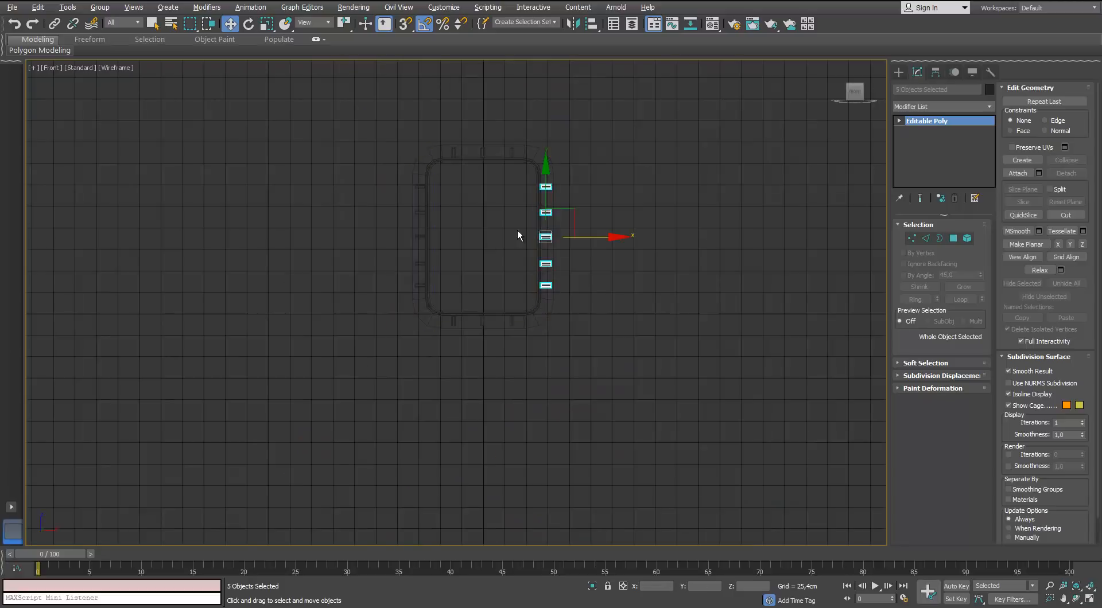
{"action": "scroll", "coordinate": [517, 229], "scroll_direction": "up", "scroll_amount": 5}
{"action": "scroll", "coordinate": [500, 281], "scroll_direction": "down", "scroll_amount": 4}
{"action": "scroll", "coordinate": [480, 337], "scroll_direction": "up", "scroll_amount": 8}
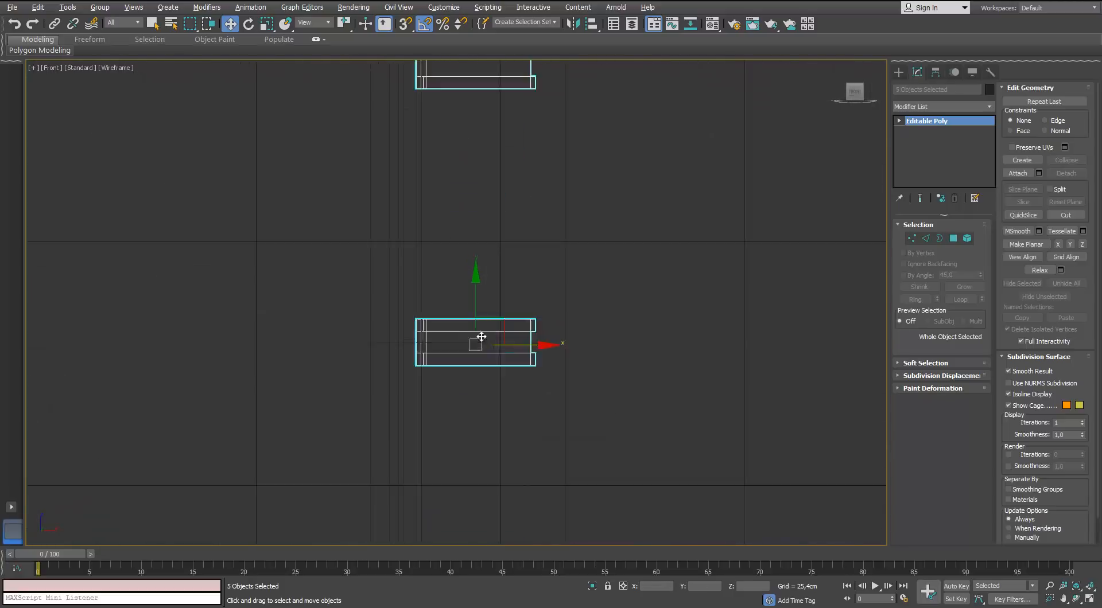
{"action": "scroll", "coordinate": [579, 352], "scroll_direction": "up", "scroll_amount": 1}
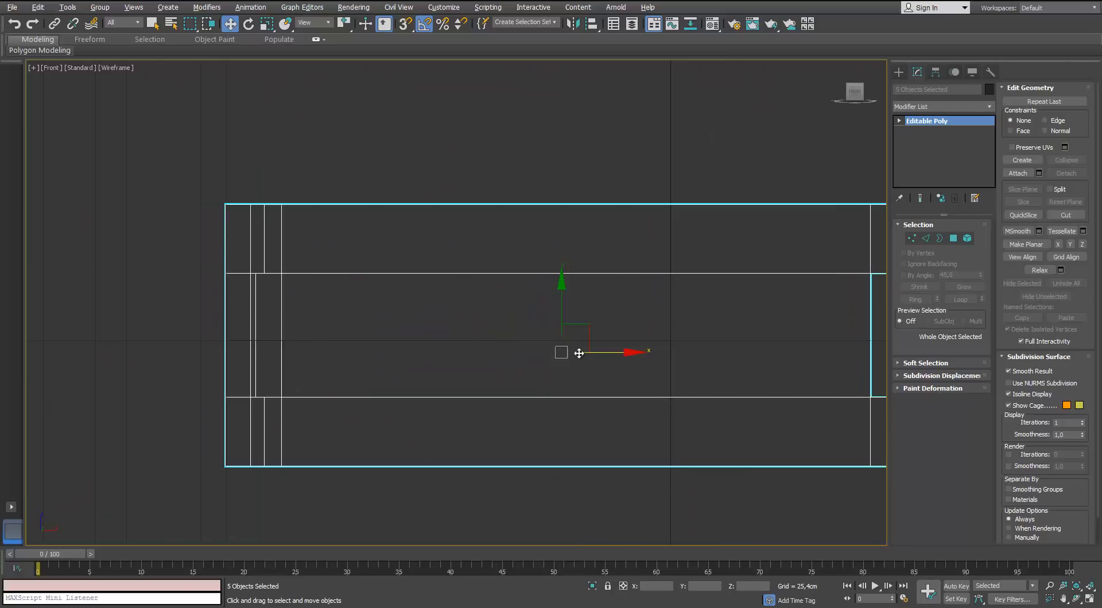
Step: Nudge the five mirrored brackets sideways in perspective so their inner ends meet the frame's inner rim
{"action": "key", "text": "p"}
{"action": "scroll", "coordinate": [474, 256], "scroll_direction": "up", "scroll_amount": 4}
{"action": "scroll", "coordinate": [445, 148], "scroll_direction": "up", "scroll_amount": 5}
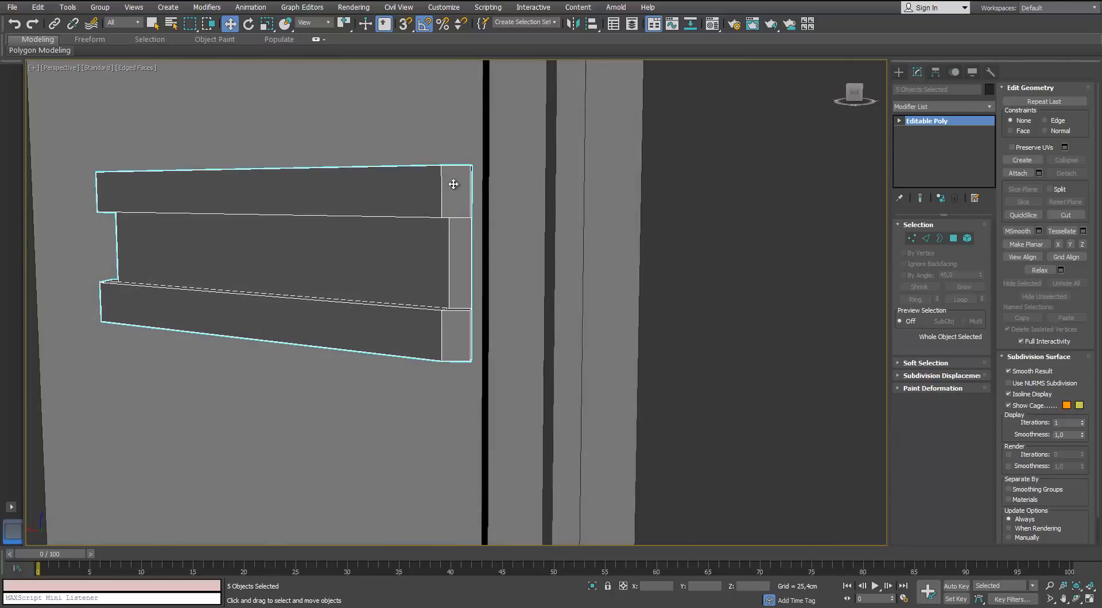
{"action": "left_click_drag", "start_coordinate": [453, 180], "coordinate": [466, 189]}
{"action": "scroll", "coordinate": [464, 201], "scroll_direction": "down", "scroll_amount": 5}
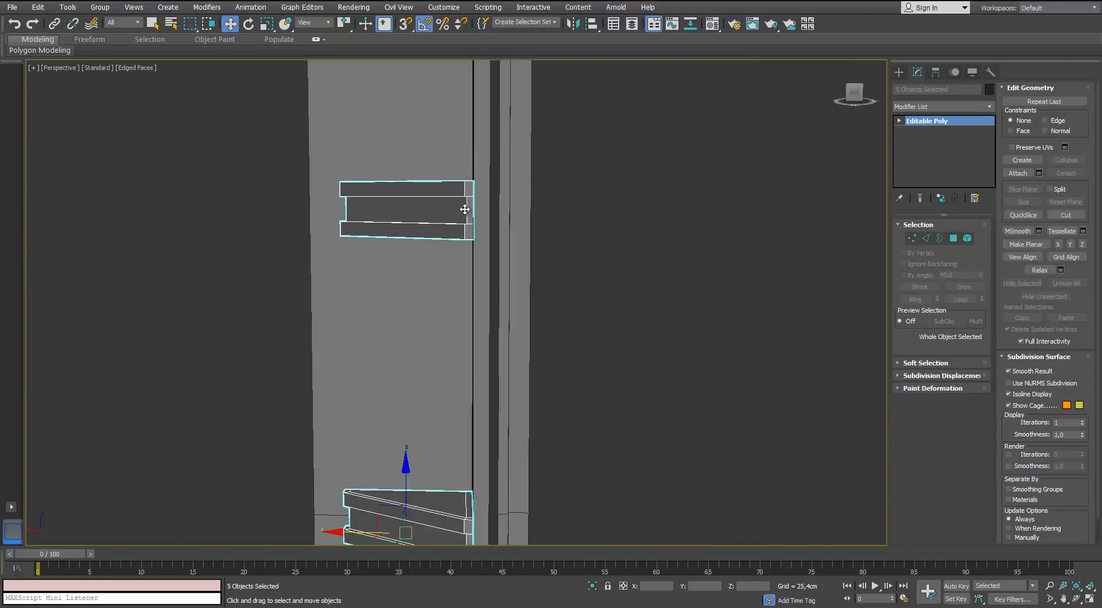
{"action": "middle_click_drag", "start_coordinate": [463, 209], "coordinate": [487, 229], "text": "alt"}
{"action": "scroll", "coordinate": [482, 115], "scroll_direction": "up", "scroll_amount": 2}
{"action": "middle_click_drag", "start_coordinate": [482, 109], "coordinate": [466, 191]}
{"action": "scroll", "coordinate": [467, 191], "scroll_direction": "up", "scroll_amount": 3}
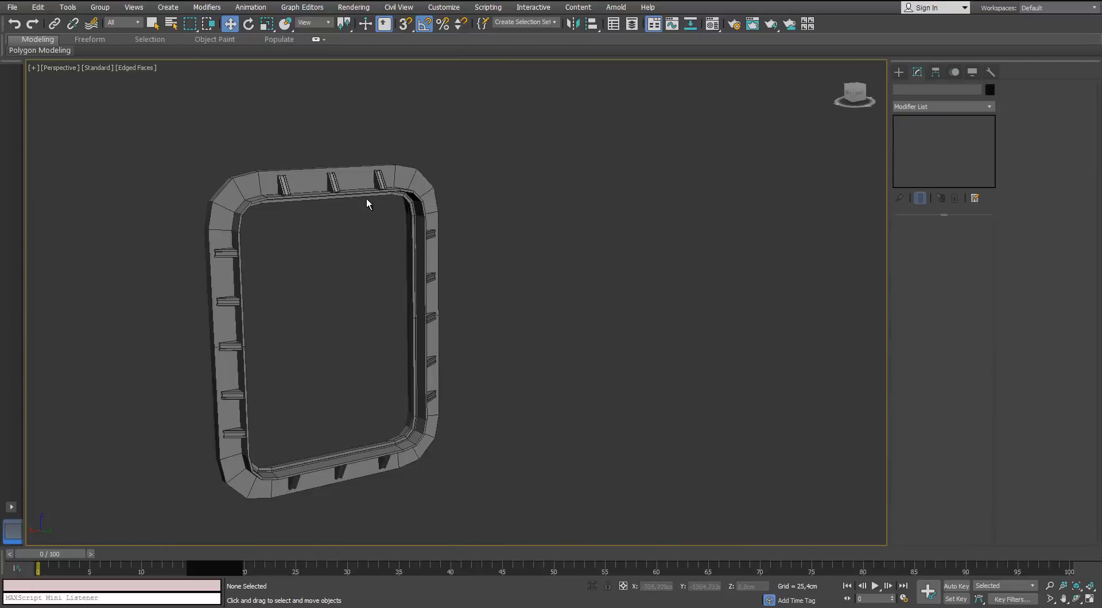
Step: Select the frame's front flange polygons and scale a cloned ring of them down inside the opening
{"action": "middle_click_drag", "start_coordinate": [369, 205], "coordinate": [383, 203]}
{"action": "scroll", "coordinate": [382, 203], "scroll_direction": "up", "scroll_amount": 3}
{"action": "left_click", "coordinate": [374, 163]}
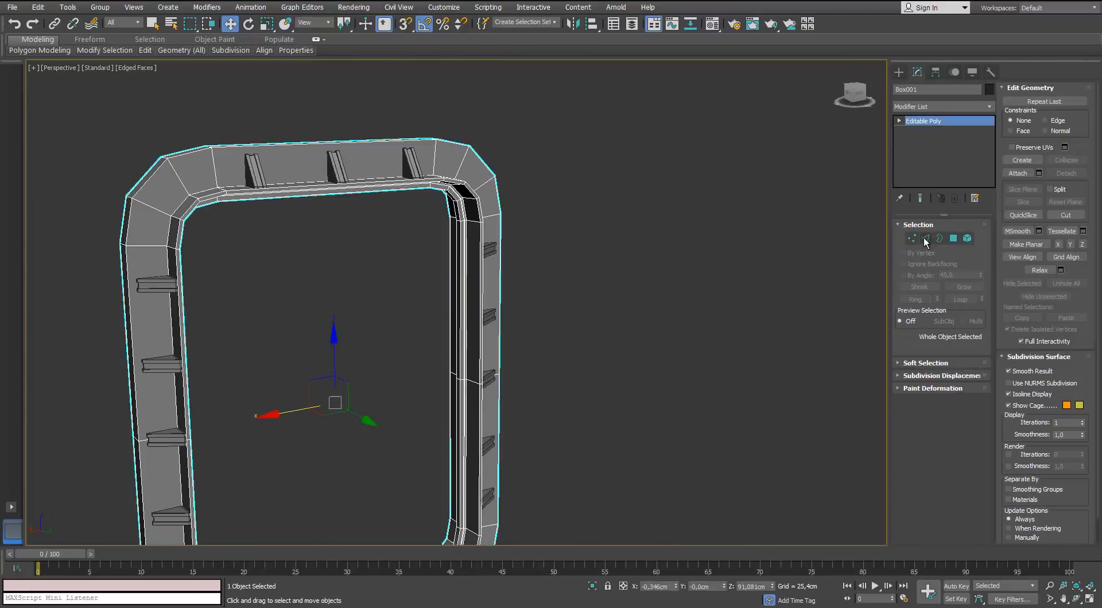
{"action": "left_click", "coordinate": [925, 238]}
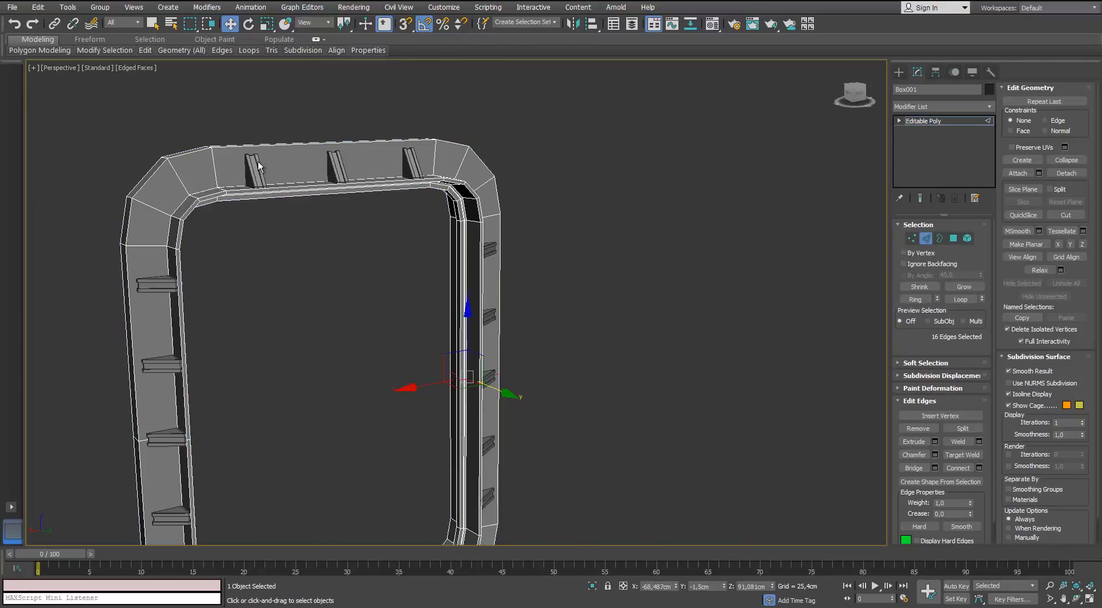
{"action": "left_click", "coordinate": [954, 239], "text": "ctrl"}
{"action": "middle_click_drag", "start_coordinate": [367, 259], "coordinate": [356, 229], "text": "alt"}
{"action": "key", "text": "r"}
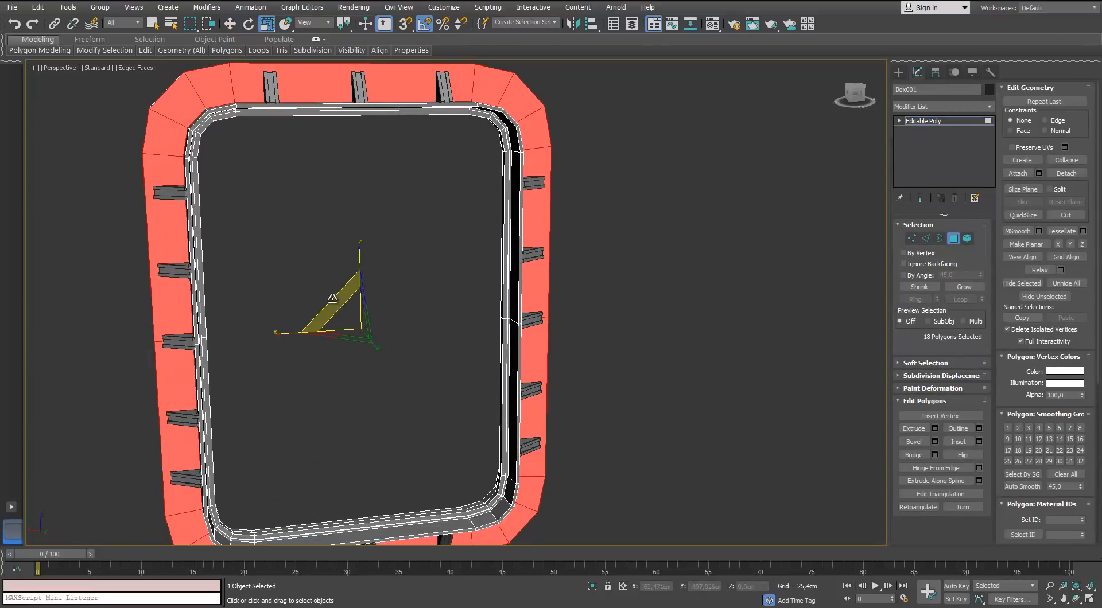
{"action": "left_click_drag", "start_coordinate": [332, 298], "coordinate": [338, 329]}
{"action": "left_click", "coordinate": [597, 312]}
Step: Detach the scaled polygon ring from the frame as a separate object and select it
{"action": "middle_click_drag", "start_coordinate": [479, 332], "coordinate": [449, 326], "text": "alt"}
{"action": "key", "text": "f"}
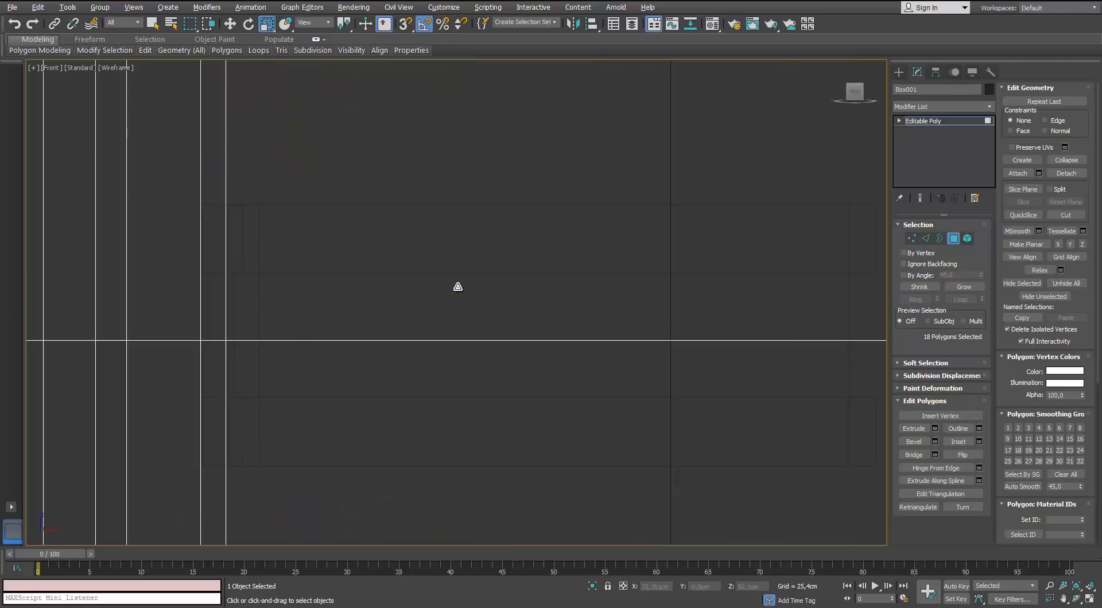
{"action": "key", "text": "z"}
{"action": "left_click", "coordinate": [1065, 174]}
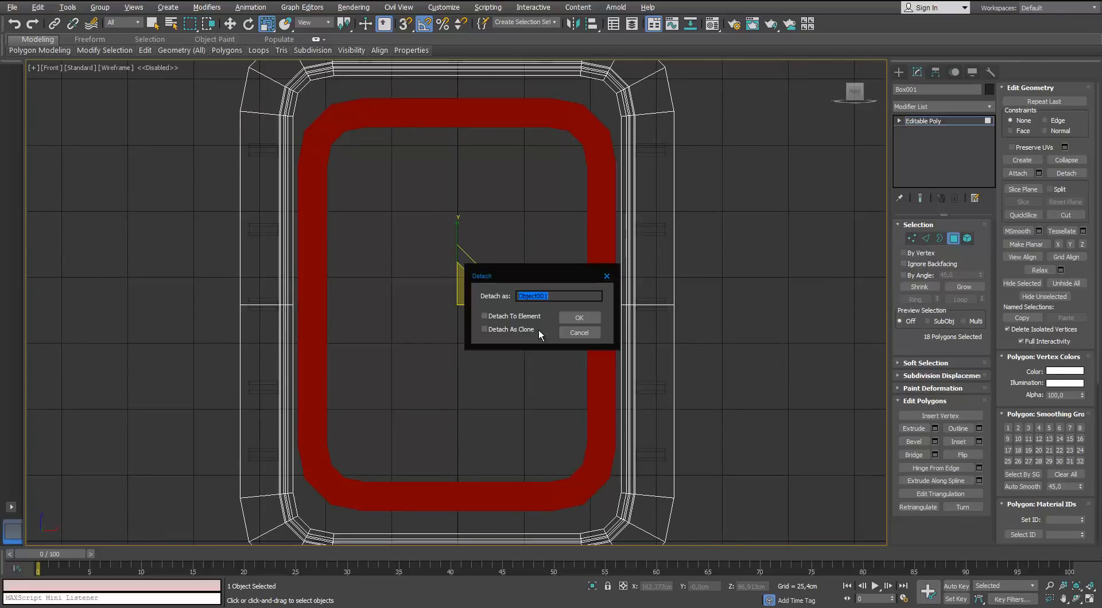
{"action": "left_click", "coordinate": [578, 317]}
{"action": "left_click", "coordinate": [954, 239]}
{"action": "left_click", "coordinate": [727, 216]}
{"action": "left_click", "coordinate": [595, 167]}
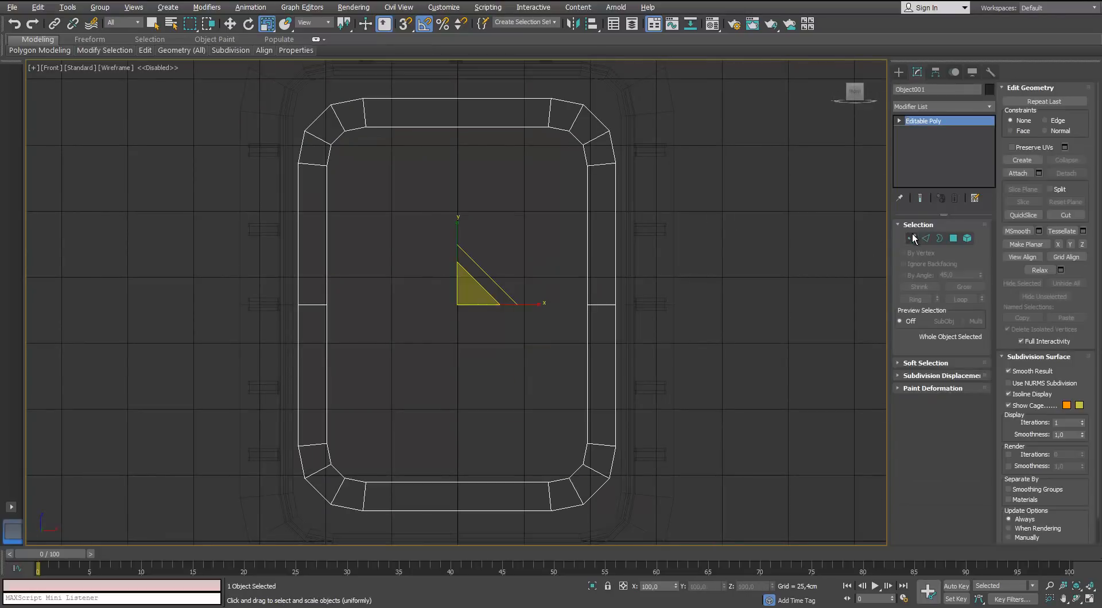
Step: Select the detached ring's upper vertices and move them up closer to the frame's inner edge
{"action": "left_click", "coordinate": [911, 238]}
{"action": "left_click_drag", "start_coordinate": [639, 115], "coordinate": [281, 190]}
{"action": "middle_click_drag", "start_coordinate": [645, 93], "coordinate": [650, 227]}
{"action": "scroll", "coordinate": [348, 304], "scroll_direction": "up", "scroll_amount": 5}
{"action": "key", "text": "w"}
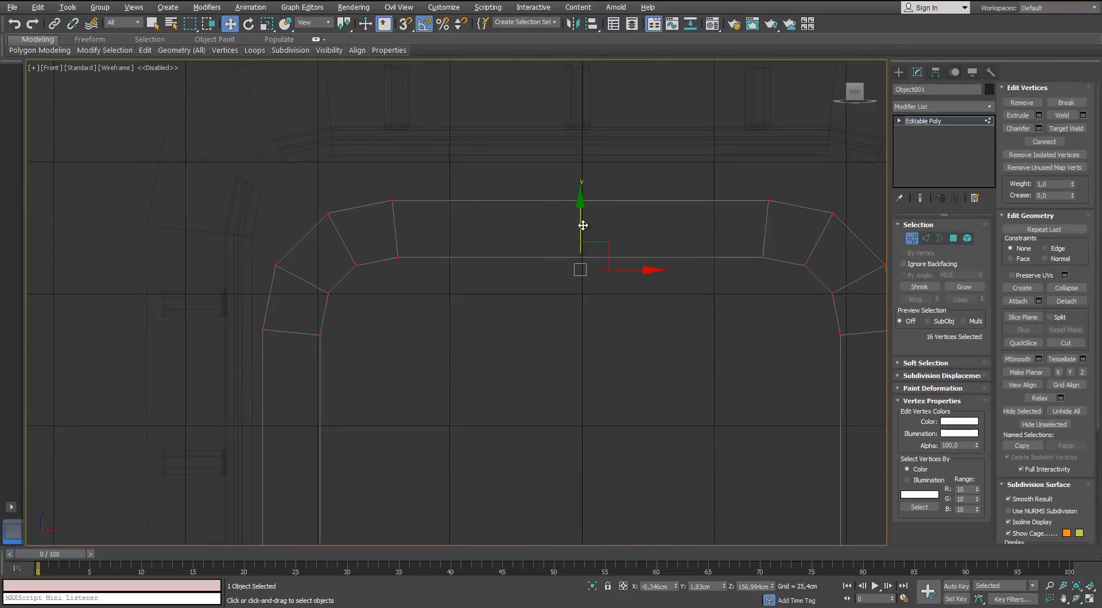
{"action": "scroll", "coordinate": [579, 278], "scroll_direction": "down", "scroll_amount": 5}
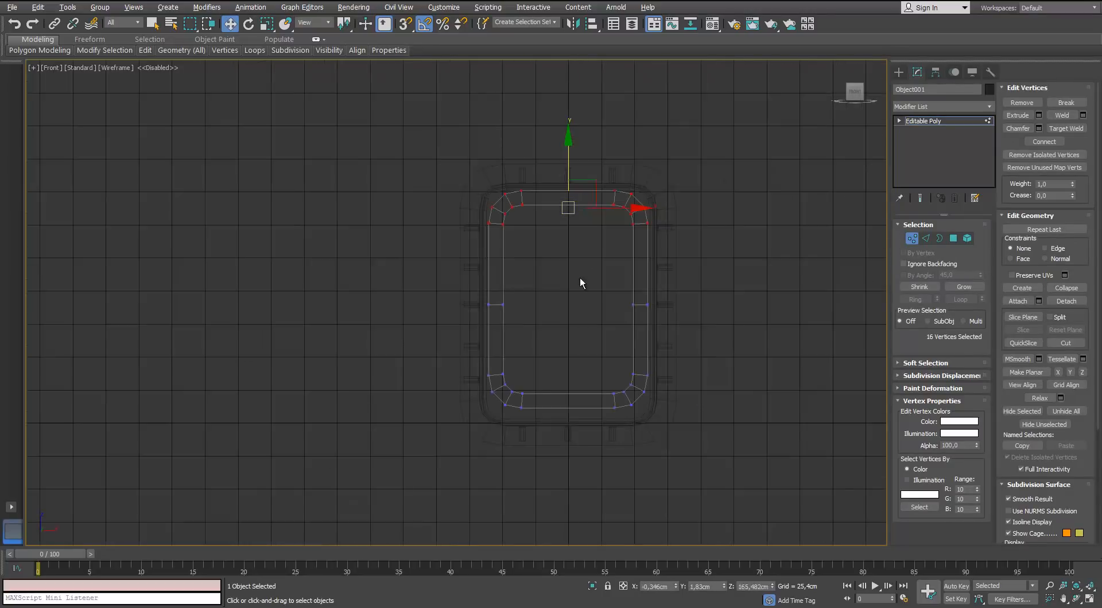
{"action": "scroll", "coordinate": [544, 292], "scroll_direction": "up", "scroll_amount": 4}
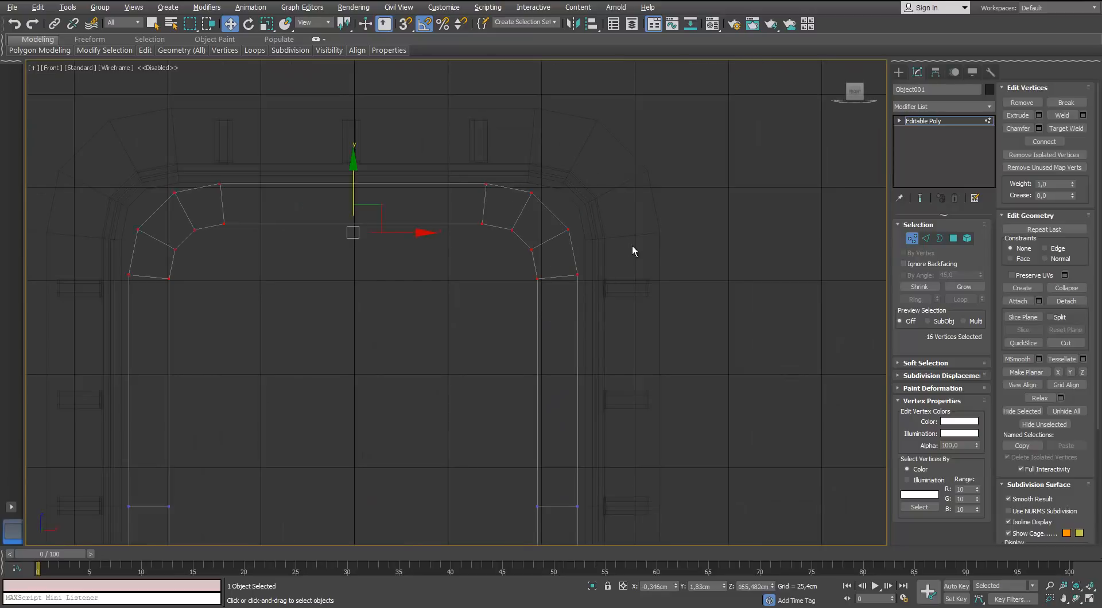
Step: Leave vertex editing and delete the detached ring
{"action": "scroll", "coordinate": [502, 346], "scroll_direction": "down", "scroll_amount": 3}
{"action": "key", "text": "1"}
{"action": "key", "text": "Delete"}
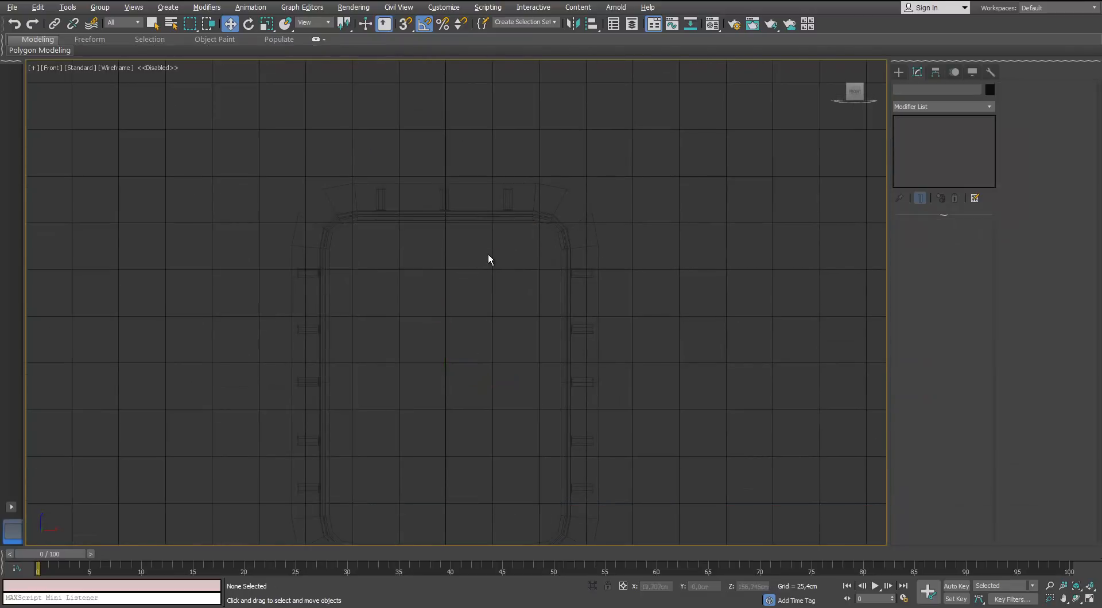
Step: Select the frame in the perspective view and pick the ring of polygons running along its inner edge
{"action": "key", "text": "p"}
{"action": "scroll", "coordinate": [511, 224], "scroll_direction": "down", "scroll_amount": 5}
{"action": "scroll", "coordinate": [502, 201], "scroll_direction": "up", "scroll_amount": 6}
{"action": "left_click", "coordinate": [388, 224]}
{"action": "scroll", "coordinate": [385, 228], "scroll_direction": "up", "scroll_amount": 3}
{"action": "middle_click_drag", "start_coordinate": [386, 229], "coordinate": [361, 260], "text": "alt"}
{"action": "scroll", "coordinate": [360, 260], "scroll_direction": "up", "scroll_amount": 3}
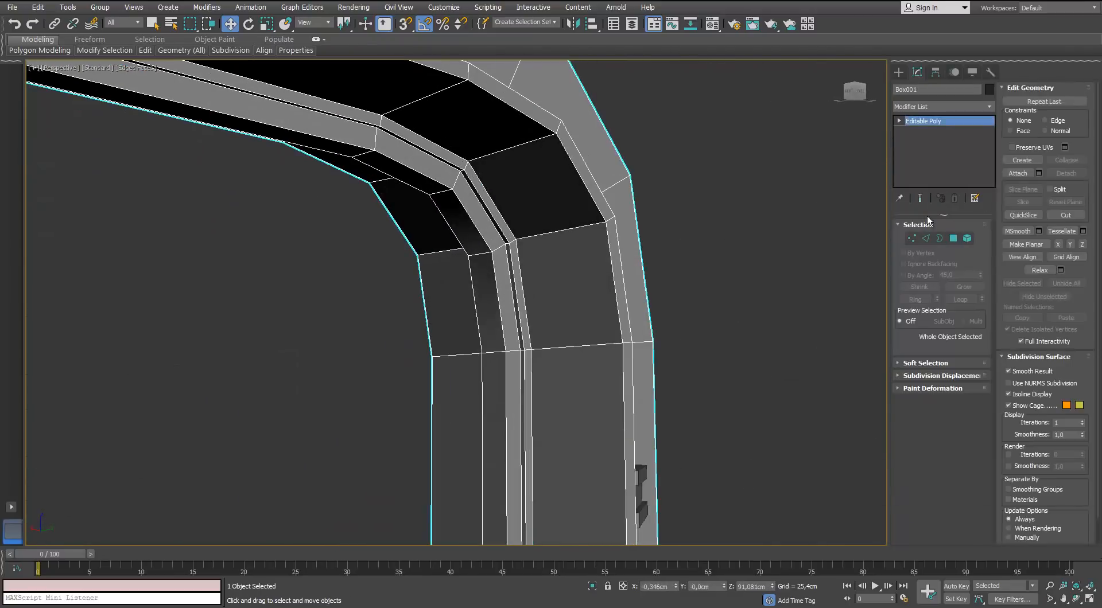
{"action": "key", "text": "2"}
{"action": "left_click", "coordinate": [954, 243], "text": "ctrl"}
{"action": "scroll", "coordinate": [637, 270], "scroll_direction": "down", "scroll_amount": 4}
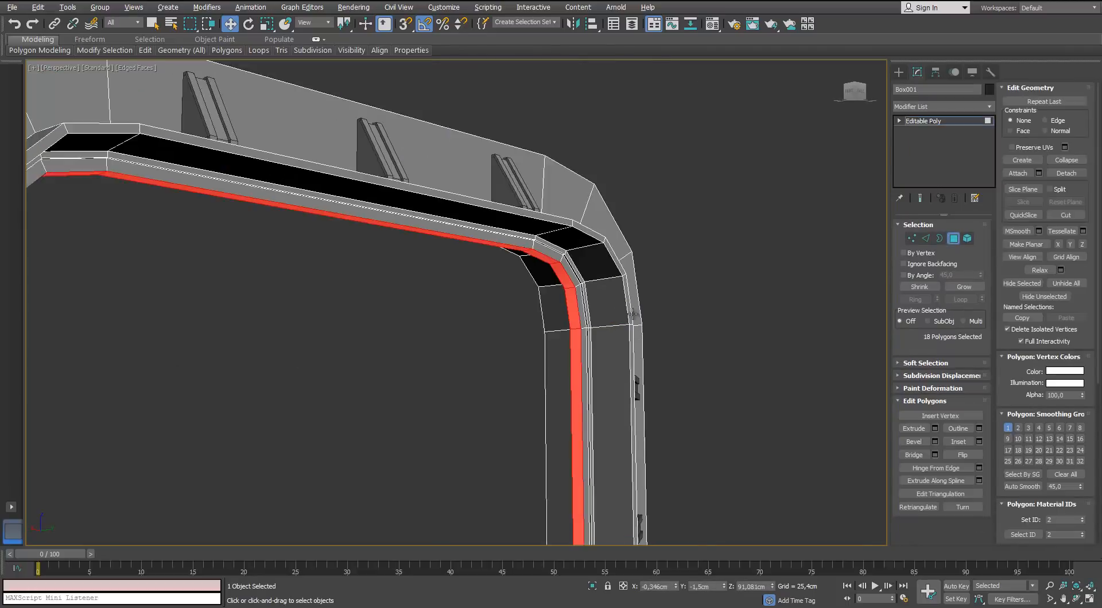
Step: Clone the selected polygon ring inside the opening with a very slight scale-down
{"action": "middle_click_drag", "start_coordinate": [660, 250], "coordinate": [532, 318], "text": "alt"}
{"action": "scroll", "coordinate": [606, 290], "scroll_direction": "down", "scroll_amount": 4}
{"action": "key", "text": "r"}
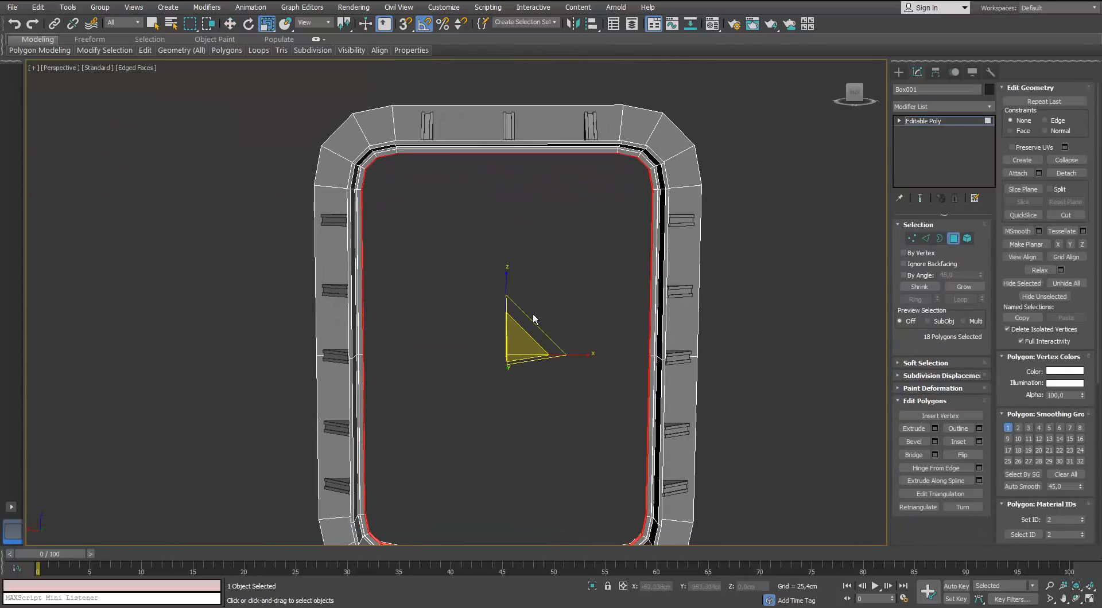
{"action": "left_click_drag", "start_coordinate": [529, 318], "coordinate": [531, 324]}
{"action": "left_click", "coordinate": [586, 315]}
Step: Detach the cloned polygon ring from the frame as a separate object and select it
{"action": "scroll", "coordinate": [649, 229], "scroll_direction": "up", "scroll_amount": 5}
{"action": "mouse_move", "coordinate": [649, 228]}
{"action": "middle_mouse_down", "text": "alt"}
{"action": "mouse_move", "coordinate": [542, 256]}
{"action": "mouse_move", "coordinate": [583, 317]}
{"action": "middle_mouse_up", "text": "alt"}
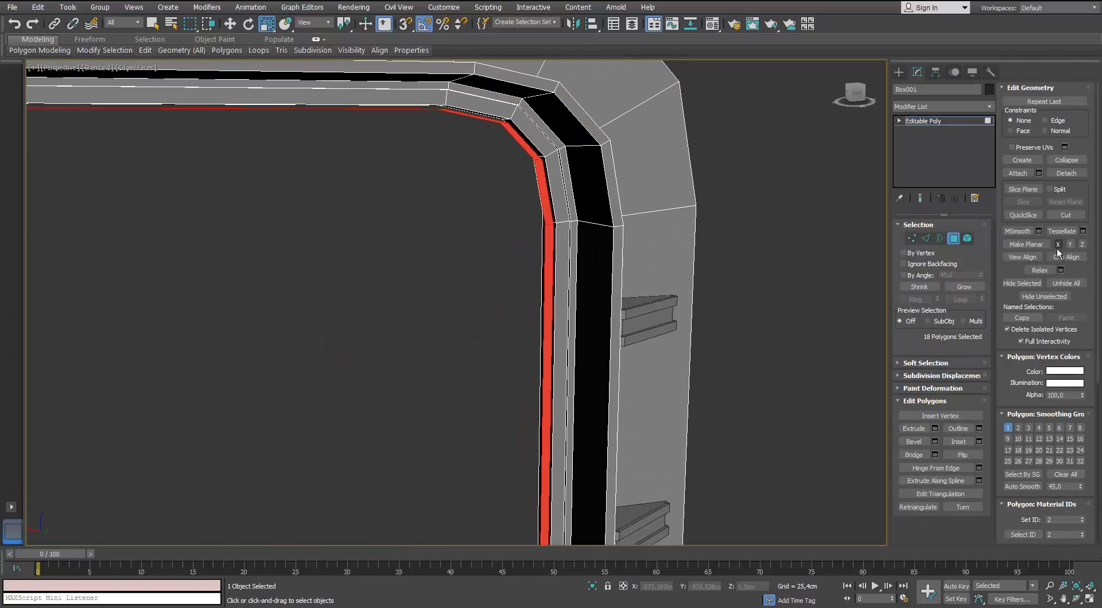
{"action": "left_click", "coordinate": [1062, 174]}
{"action": "left_click", "coordinate": [585, 315]}
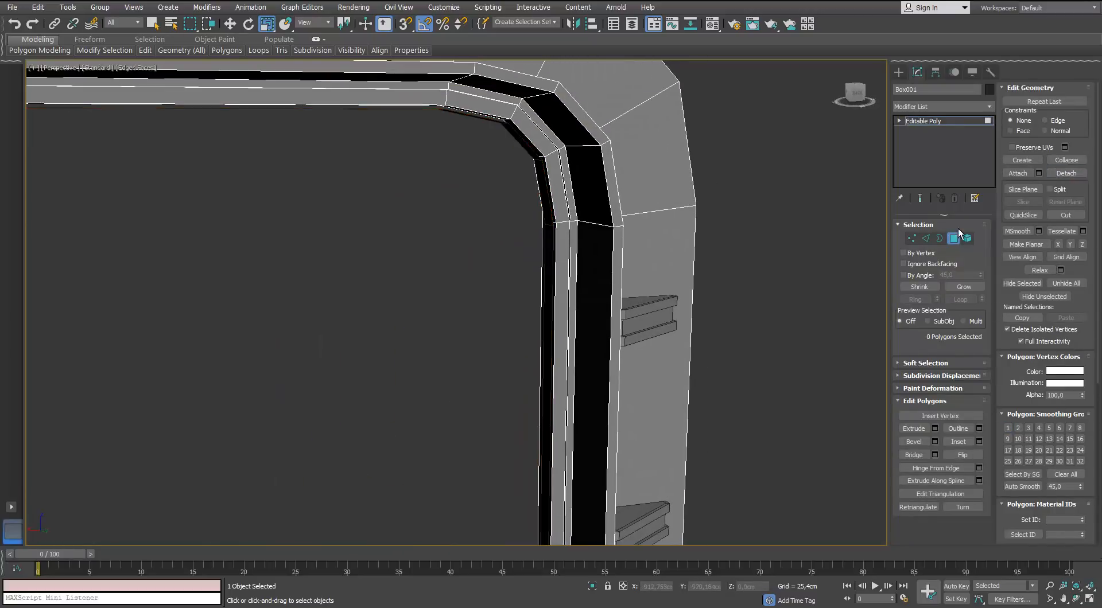
{"action": "left_click", "coordinate": [953, 238]}
{"action": "left_click", "coordinate": [543, 211]}
{"action": "key", "text": "z"}
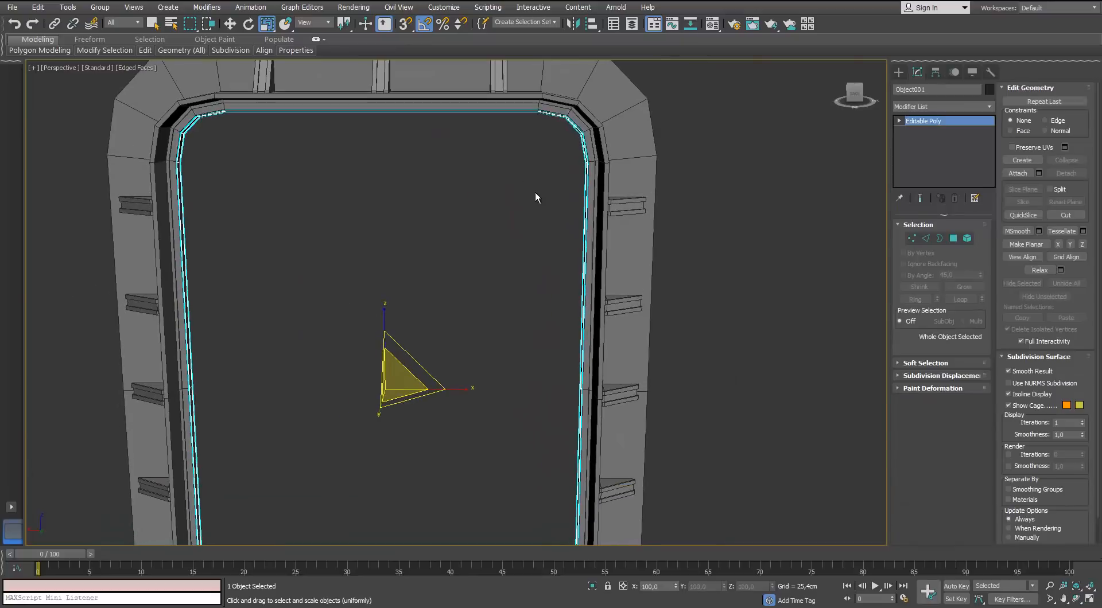
Step: Examine the detached ring's polygons and its fit inside the frame from both sides
{"action": "left_click", "coordinate": [926, 239]}
{"action": "key", "text": "z"}
{"action": "middle_click_drag", "start_coordinate": [692, 200], "coordinate": [659, 197], "text": "alt"}
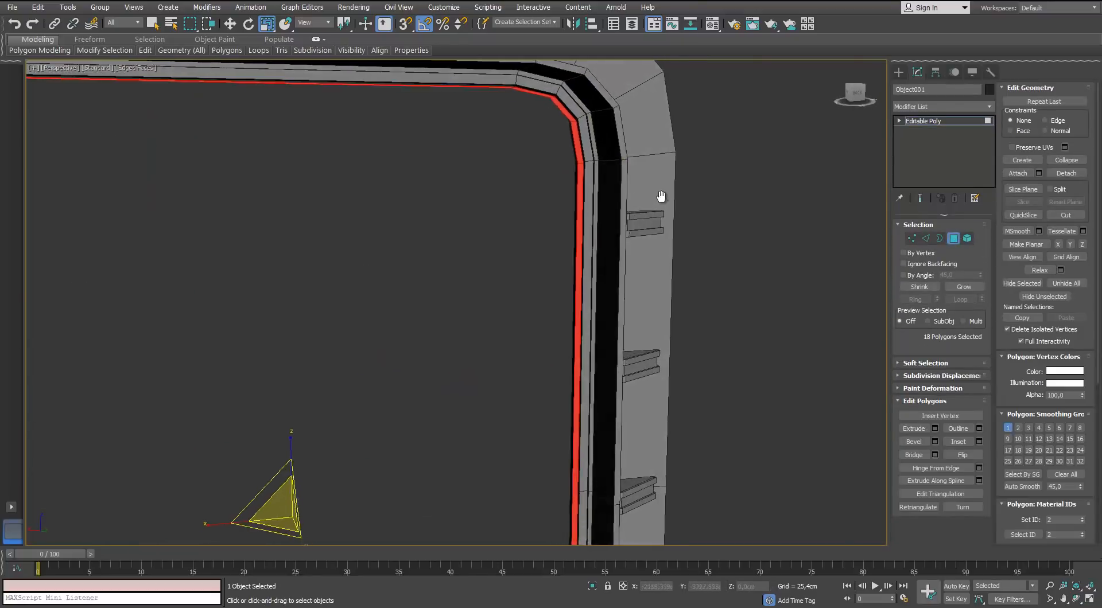
{"action": "scroll", "coordinate": [659, 197], "scroll_direction": "down", "scroll_amount": 4}
{"action": "left_click", "coordinate": [950, 241]}
{"action": "left_click", "coordinate": [989, 107]}
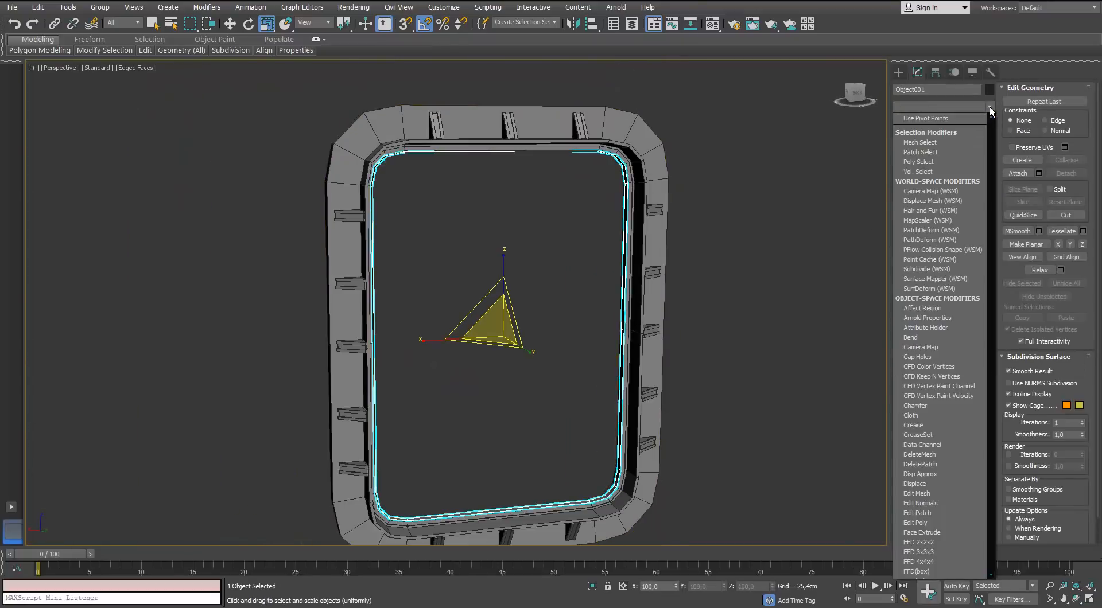
{"action": "left_click", "coordinate": [989, 106]}
{"action": "scroll", "coordinate": [600, 212], "scroll_direction": "up", "scroll_amount": 3}
{"action": "middle_click_drag", "start_coordinate": [599, 212], "coordinate": [659, 205]}
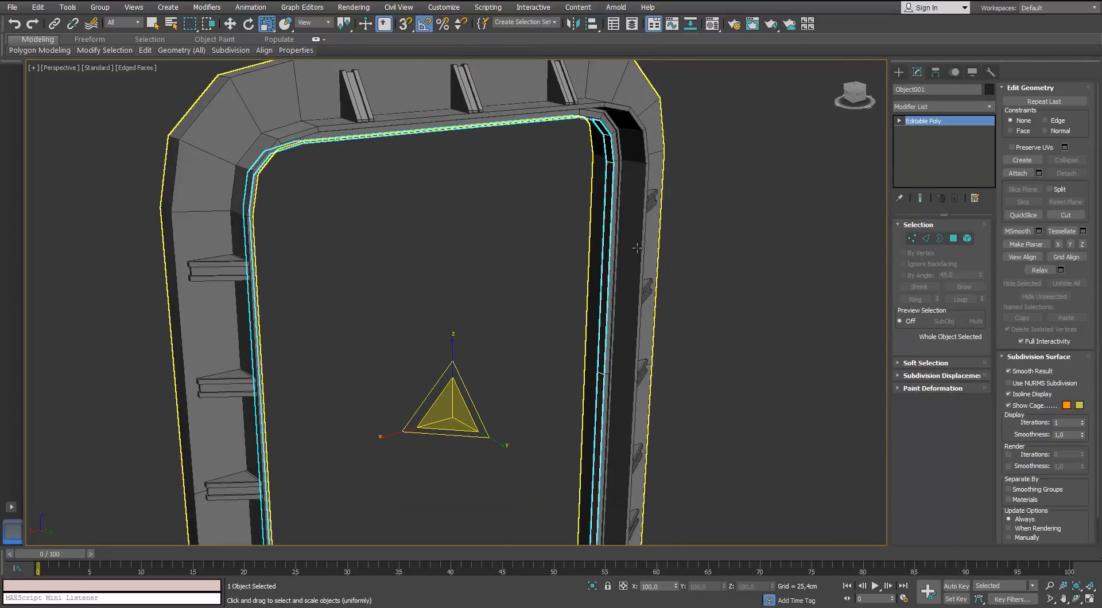
Step: Try capping one open border of the detached ring, and undo the cap
{"action": "left_click", "coordinate": [938, 239]}
{"action": "left_click", "coordinate": [603, 229]}
{"action": "left_click", "coordinate": [962, 429]}
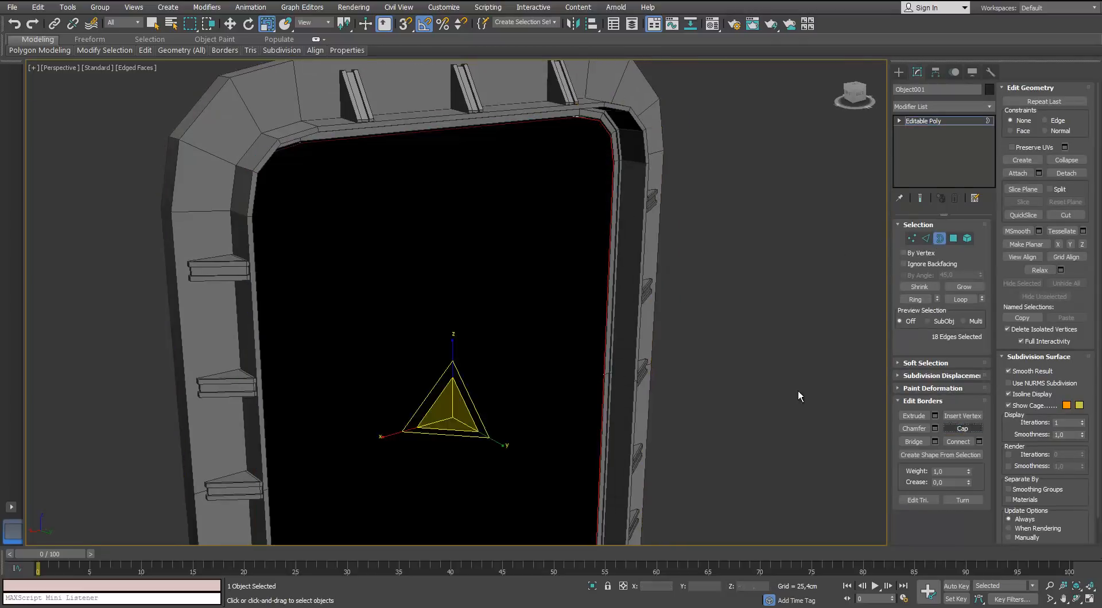
{"action": "scroll", "coordinate": [585, 247], "scroll_direction": "down", "scroll_amount": 3}
{"action": "middle_click_drag", "start_coordinate": [551, 247], "coordinate": [511, 231], "text": "alt"}
{"action": "key", "text": "ctrl+z"}
Step: Cap the ring's opposite border and remove the surrounding strip of polygons so only a flat panel remains
{"action": "scroll", "coordinate": [578, 207], "scroll_direction": "up", "scroll_amount": 2}
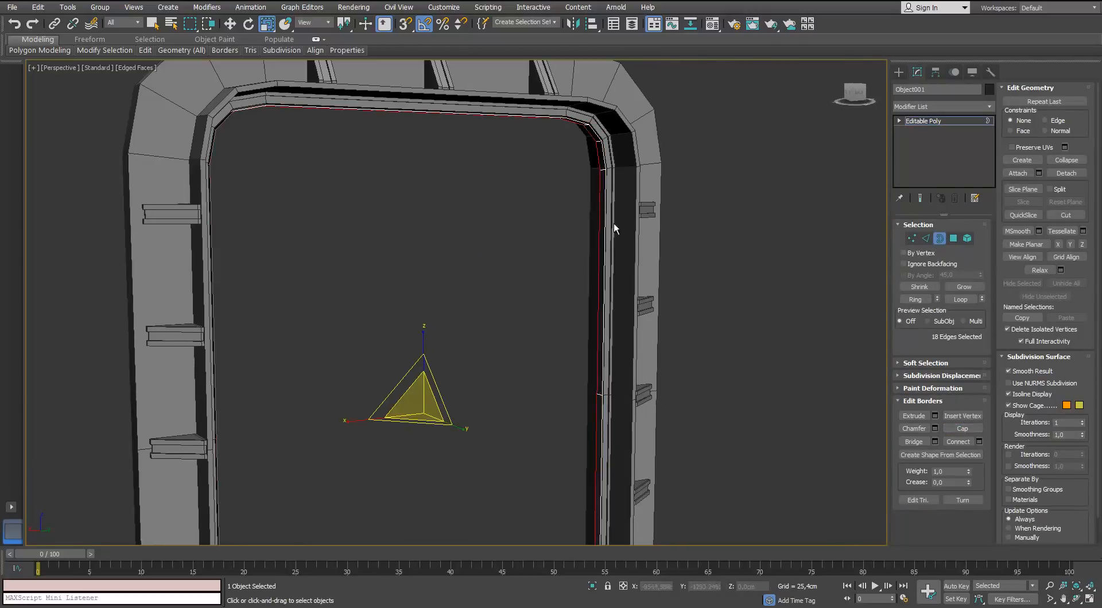
{"action": "left_click", "coordinate": [953, 433]}
{"action": "scroll", "coordinate": [536, 179], "scroll_direction": "up", "scroll_amount": 2}
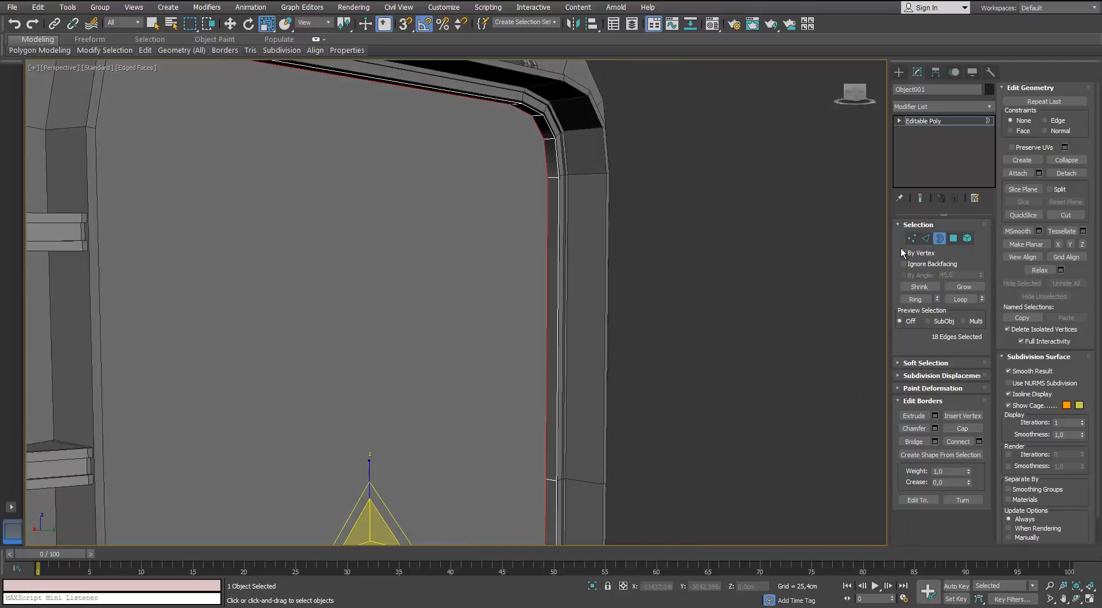
{"action": "left_click", "coordinate": [552, 162]}
{"action": "left_click", "coordinate": [553, 163]}
{"action": "scroll", "coordinate": [552, 163], "scroll_direction": "down", "scroll_amount": 4}
{"action": "key", "text": "3"}
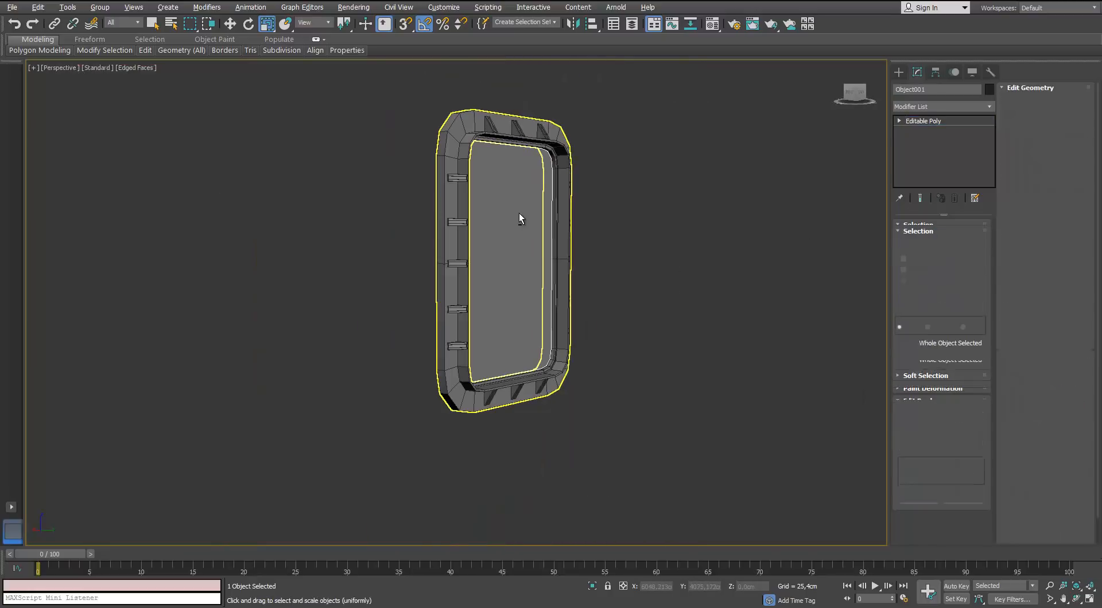
Step: Isolate the panel and connect the opposite corner vertices near its upper end with two horizontal edges
{"action": "key", "text": "alt+q"}
{"action": "key", "text": "3"}
{"action": "middle_click_drag", "start_coordinate": [519, 212], "coordinate": [500, 172], "text": "alt"}
{"action": "key", "text": "f"}
{"action": "scroll", "coordinate": [500, 172], "scroll_direction": "up", "scroll_amount": 2}
{"action": "left_click", "coordinate": [911, 242]}
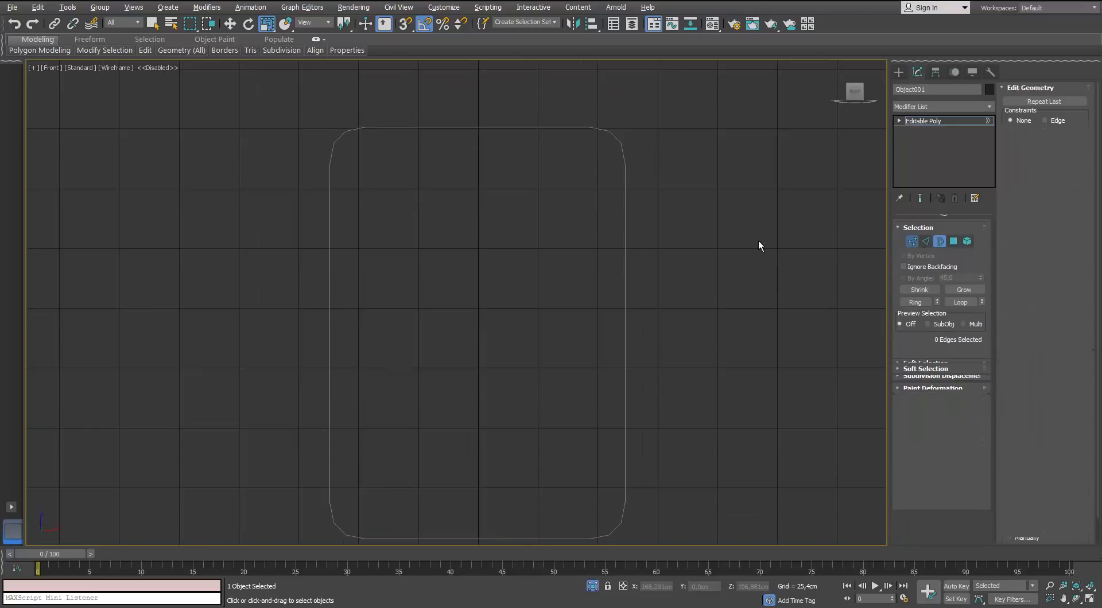
{"action": "scroll", "coordinate": [461, 211], "scroll_direction": "up", "scroll_amount": 2}
{"action": "middle_click_drag", "start_coordinate": [461, 211], "coordinate": [389, 299]}
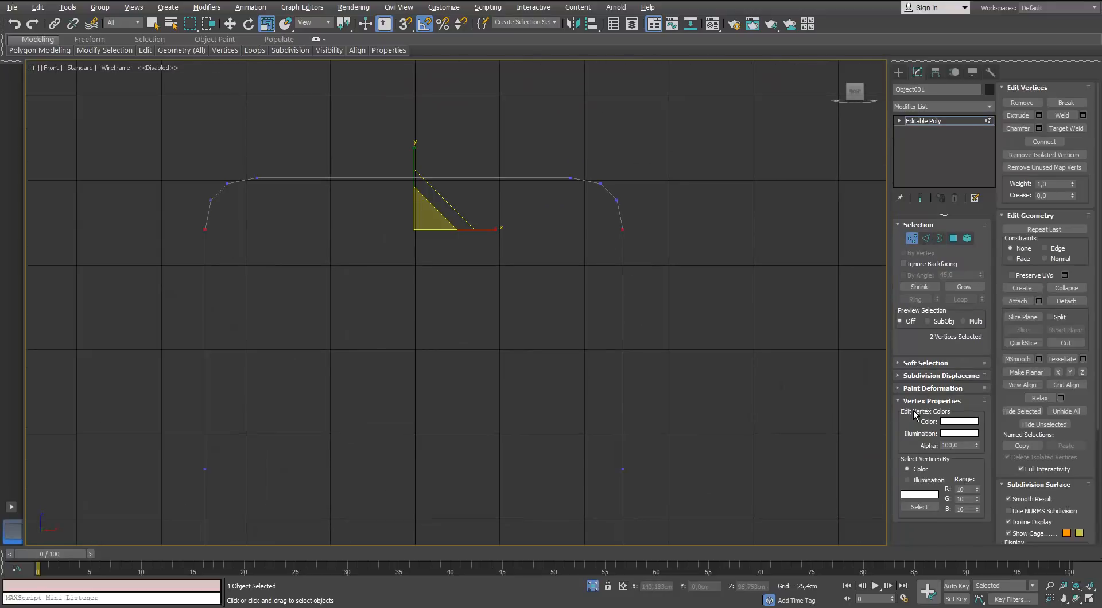
{"action": "left_click", "coordinate": [899, 401]}
{"action": "left_click", "coordinate": [940, 467]}
{"action": "scroll", "coordinate": [626, 237], "scroll_direction": "up", "scroll_amount": 1}
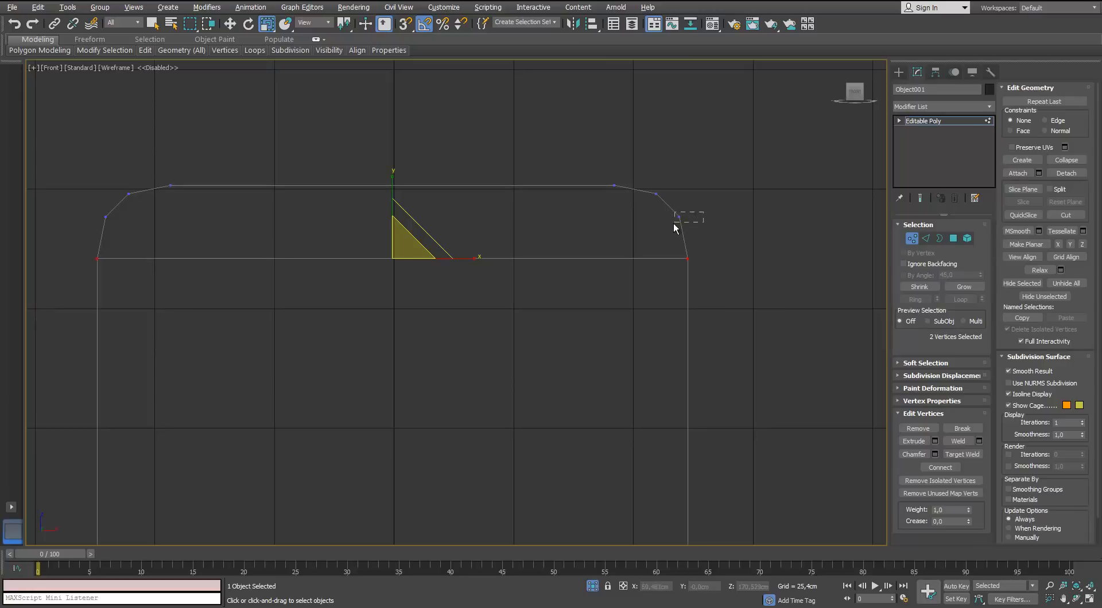
{"action": "left_click", "coordinate": [945, 472]}
Step: Connect the opposite corner vertices near the panel's lower end with two horizontal edges
{"action": "scroll", "coordinate": [536, 278], "scroll_direction": "down", "scroll_amount": 2}
{"action": "middle_click_drag", "start_coordinate": [536, 277], "coordinate": [555, 23]}
{"action": "scroll", "coordinate": [668, 306], "scroll_direction": "up", "scroll_amount": 1}
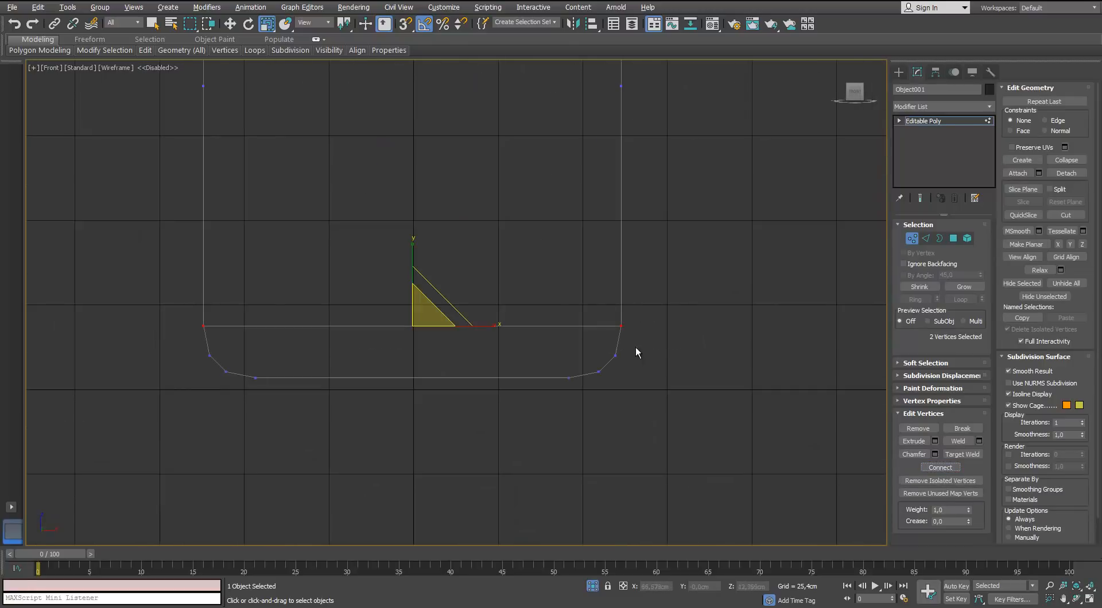
{"action": "left_click", "coordinate": [953, 471]}
{"action": "middle_click_drag", "start_coordinate": [527, 274], "coordinate": [540, 444]}
{"action": "scroll", "coordinate": [540, 442], "scroll_direction": "down", "scroll_amount": 2}
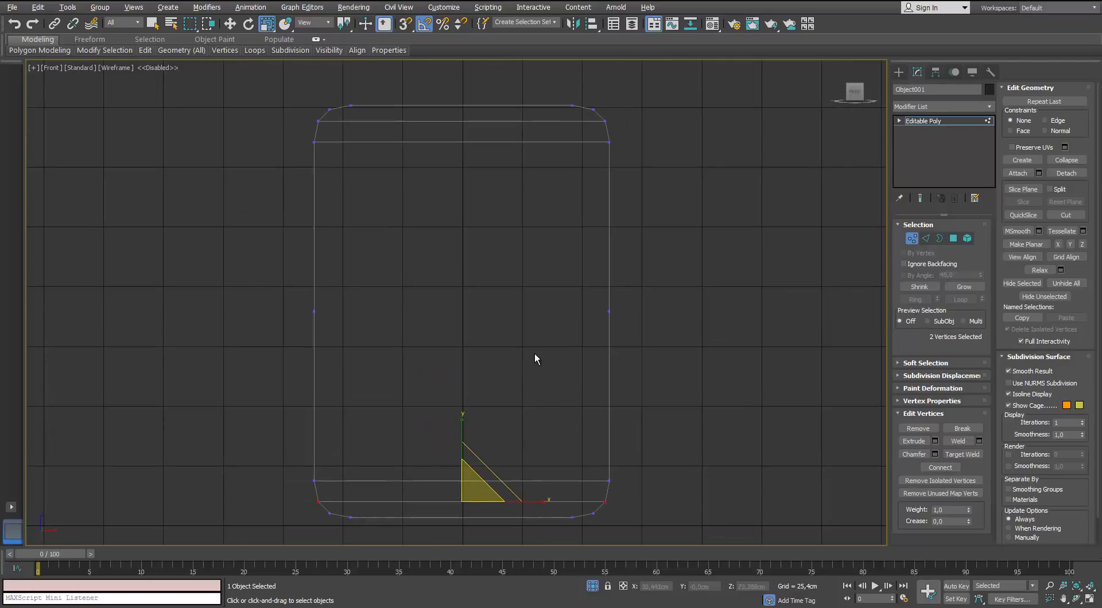
{"action": "left_click", "coordinate": [528, 329]}
{"action": "right_click", "coordinate": [522, 313]}
{"action": "left_click", "coordinate": [506, 213]}
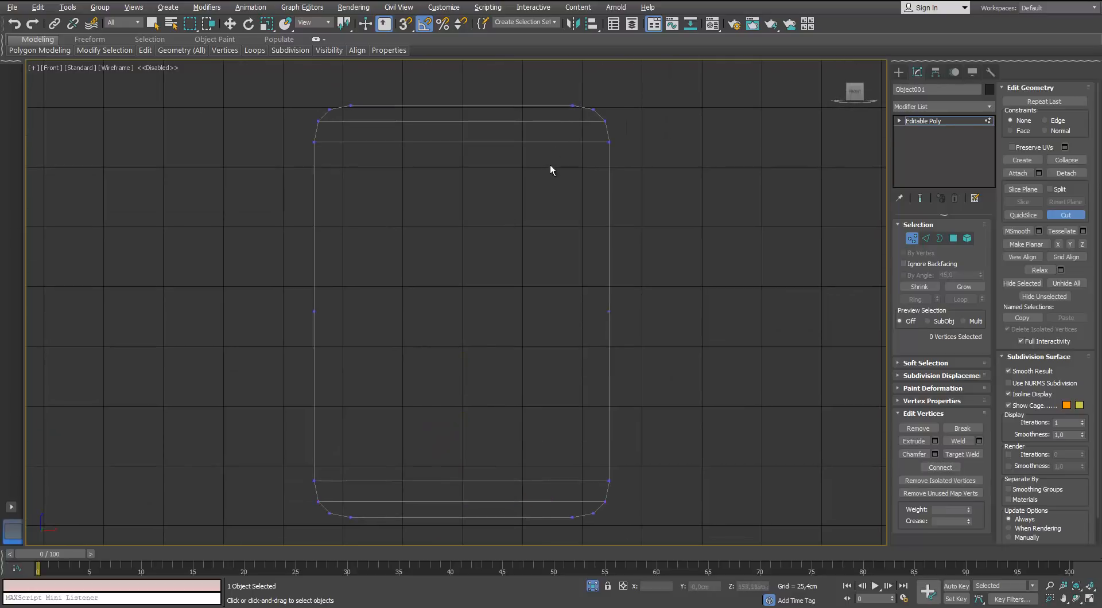
{"action": "right_click", "coordinate": [523, 295]}
{"action": "key", "text": "2"}
{"action": "left_click", "coordinate": [560, 481]}
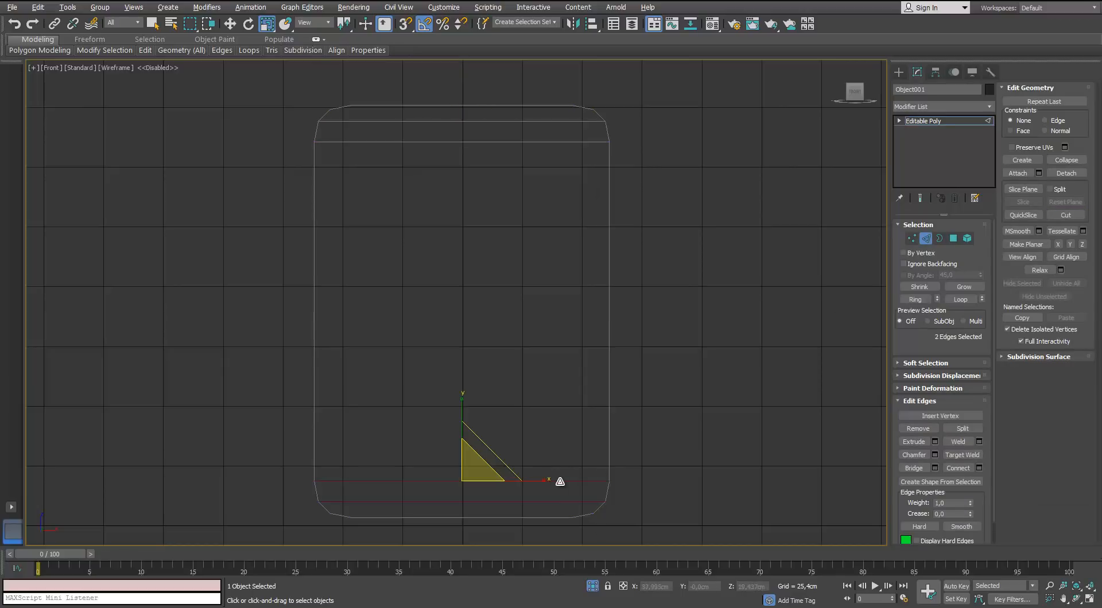
{"action": "left_click", "coordinate": [979, 468]}
Step: Remove the two vertices halfway along the panel's long side edges
{"action": "middle_click_drag", "start_coordinate": [605, 356], "coordinate": [573, 341], "text": "alt"}
{"action": "key", "text": "1"}
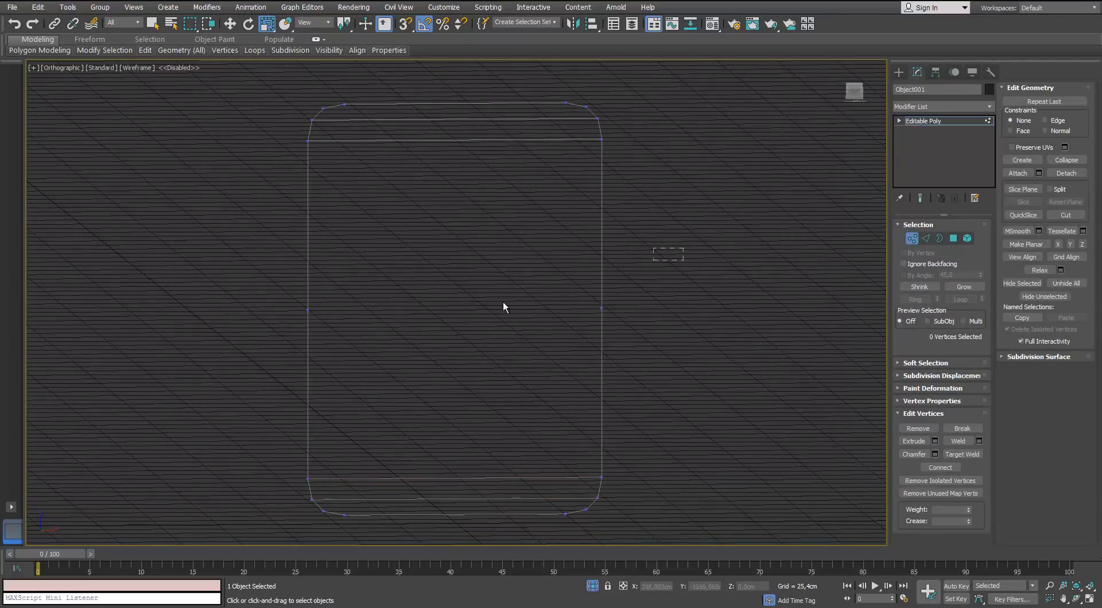
{"action": "key", "text": "BackSpace"}
{"action": "key", "text": "f"}
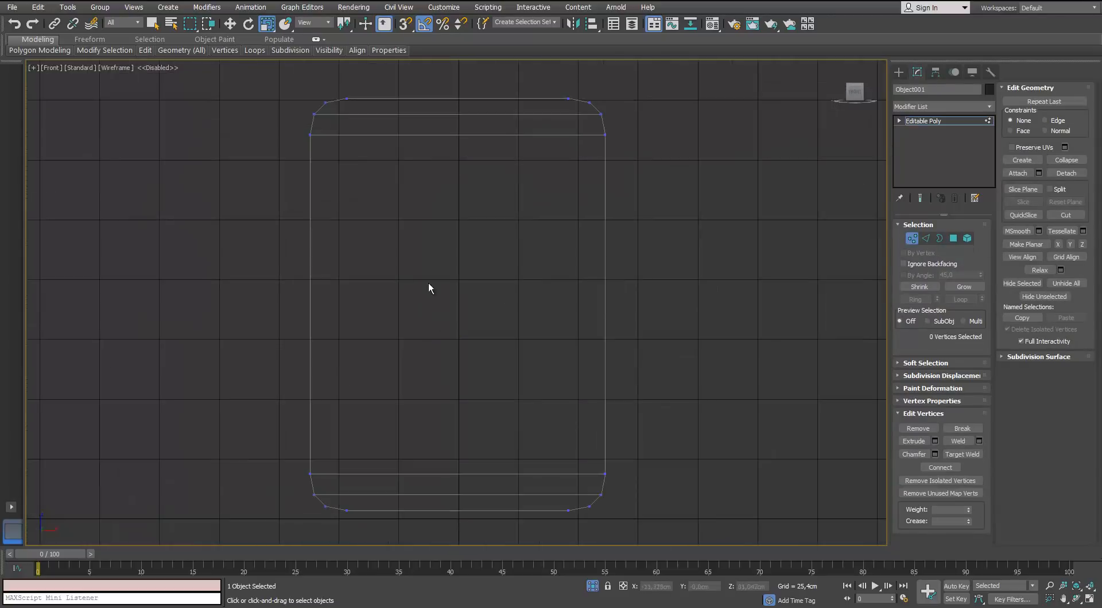
{"action": "scroll", "coordinate": [428, 283], "scroll_direction": "down", "scroll_amount": 2}
Step: Connect the panel's four inner horizontal edges with two vertical edges spread out toward the rounded corners
{"action": "right_click", "coordinate": [474, 239]}
{"action": "left_click", "coordinate": [459, 139]}
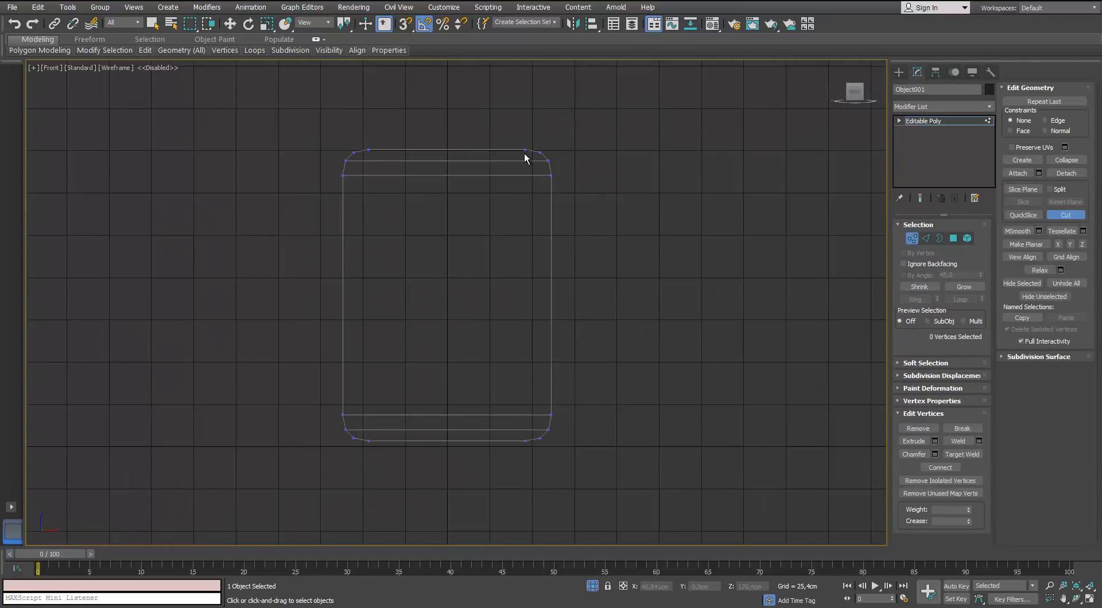
{"action": "left_click", "coordinate": [925, 238]}
{"action": "left_click", "coordinate": [978, 468]}
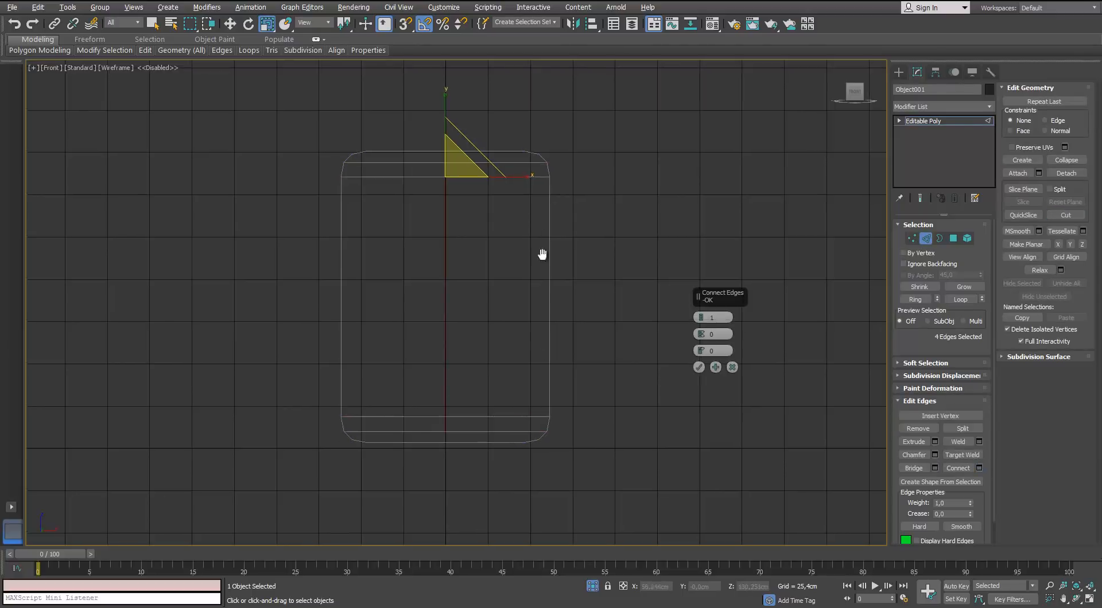
{"action": "middle_click_drag", "start_coordinate": [543, 253], "coordinate": [613, 334]}
{"action": "scroll", "coordinate": [655, 293], "scroll_direction": "up", "scroll_amount": 3}
{"action": "key", "text": "g"}
{"action": "middle_click_drag", "start_coordinate": [607, 289], "coordinate": [607, 295]}
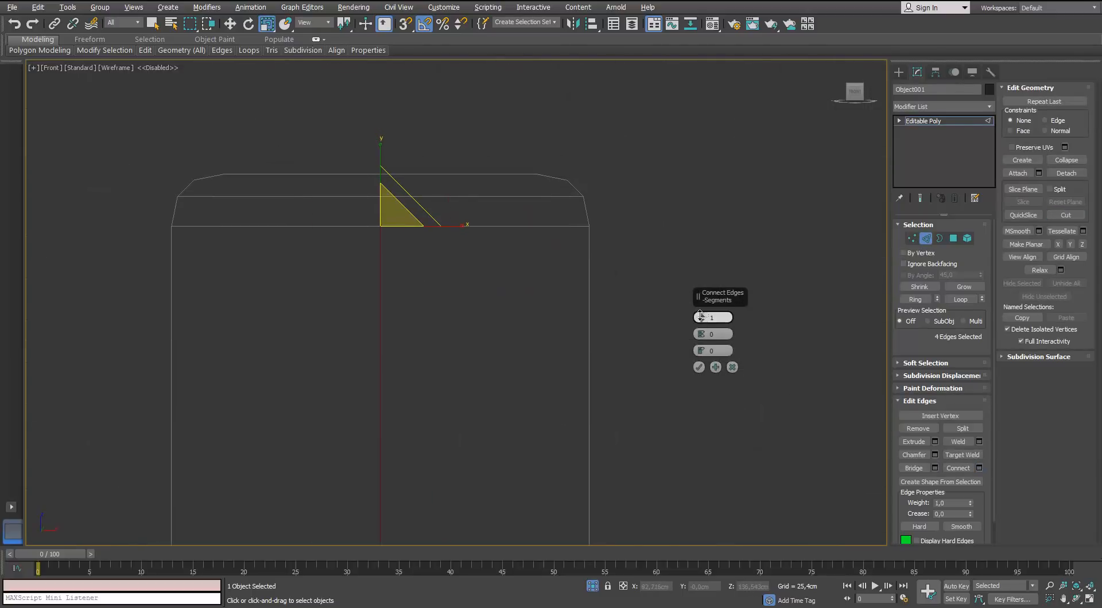
{"action": "left_click", "coordinate": [698, 367]}
Step: Connect the ends of the vertical edges to the matching vertices on the panel's upper and lower outlines
{"action": "left_click", "coordinate": [911, 238]}
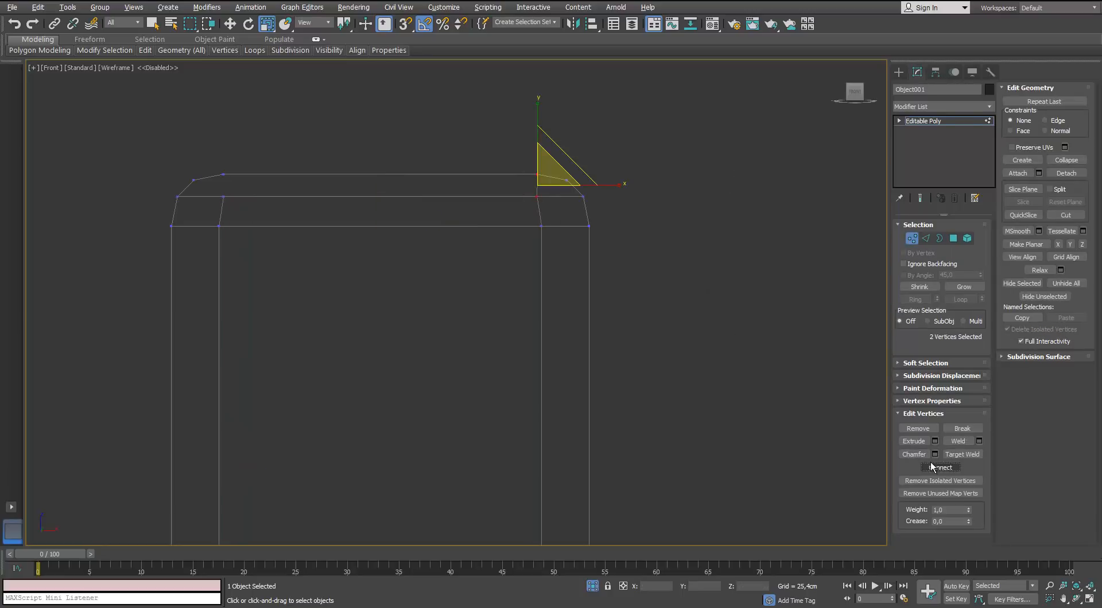
{"action": "middle_click_drag", "start_coordinate": [338, 262], "coordinate": [266, 23]}
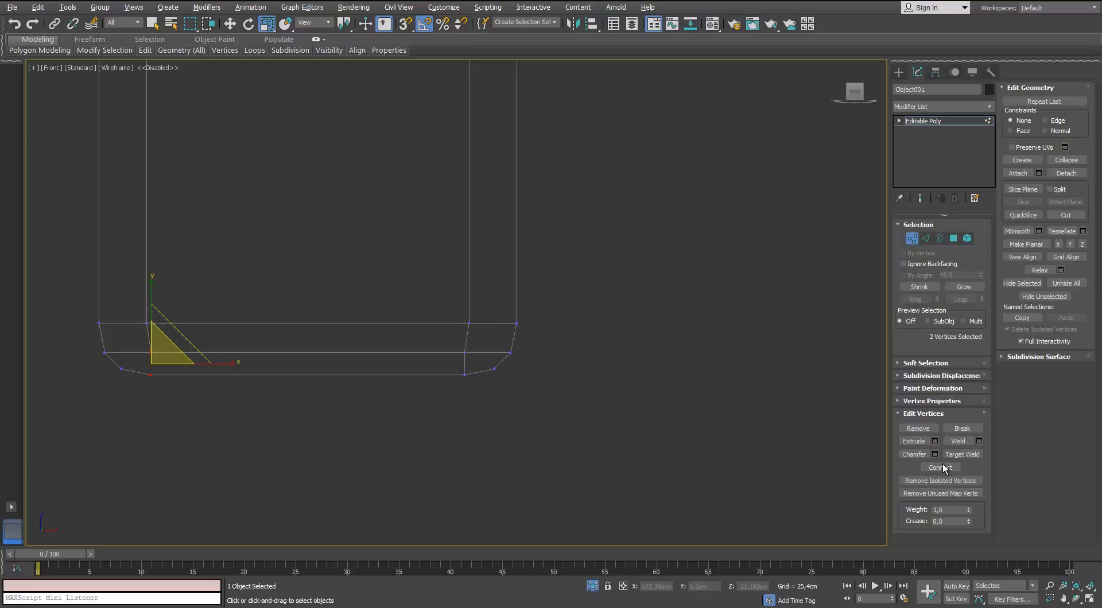
{"action": "left_click", "coordinate": [912, 240]}
Step: Return to the perspective view and end isolation so the frame is displayed around the panel
{"action": "key", "text": "p"}
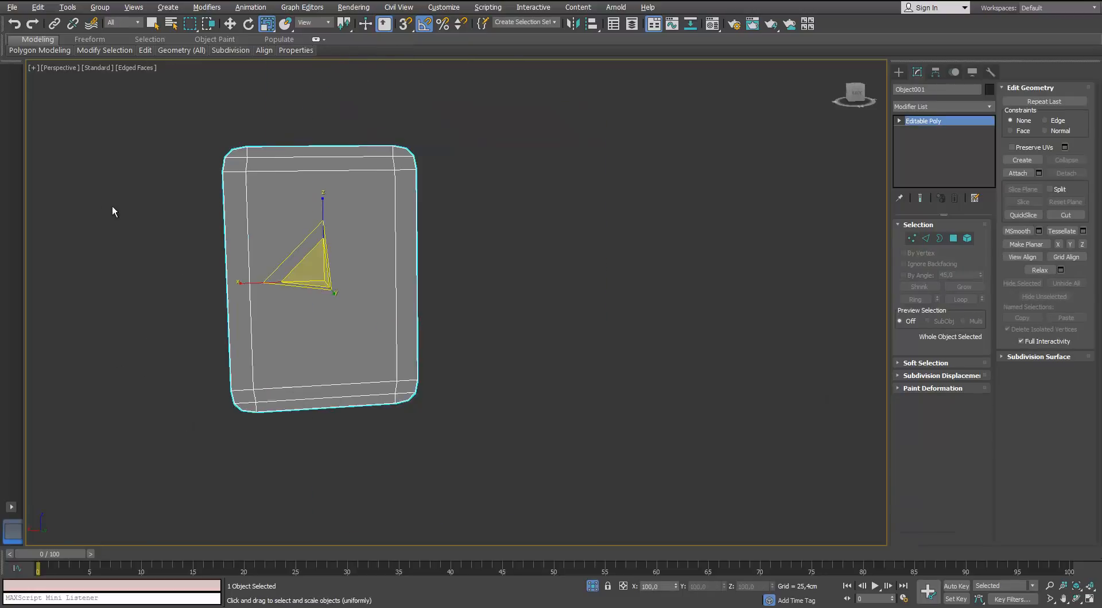
{"action": "scroll", "coordinate": [244, 209], "scroll_direction": "up", "scroll_amount": 3}
{"action": "middle_click_drag", "start_coordinate": [244, 209], "coordinate": [267, 212], "text": "alt"}
{"action": "left_click", "coordinate": [592, 586]}
{"action": "middle_click_drag", "start_coordinate": [453, 275], "coordinate": [416, 329], "text": "alt"}
{"action": "scroll", "coordinate": [474, 250], "scroll_direction": "up", "scroll_amount": 5}
{"action": "scroll", "coordinate": [594, 91], "scroll_direction": "up", "scroll_amount": 4}
{"action": "scroll", "coordinate": [484, 201], "scroll_direction": "down", "scroll_amount": 4}
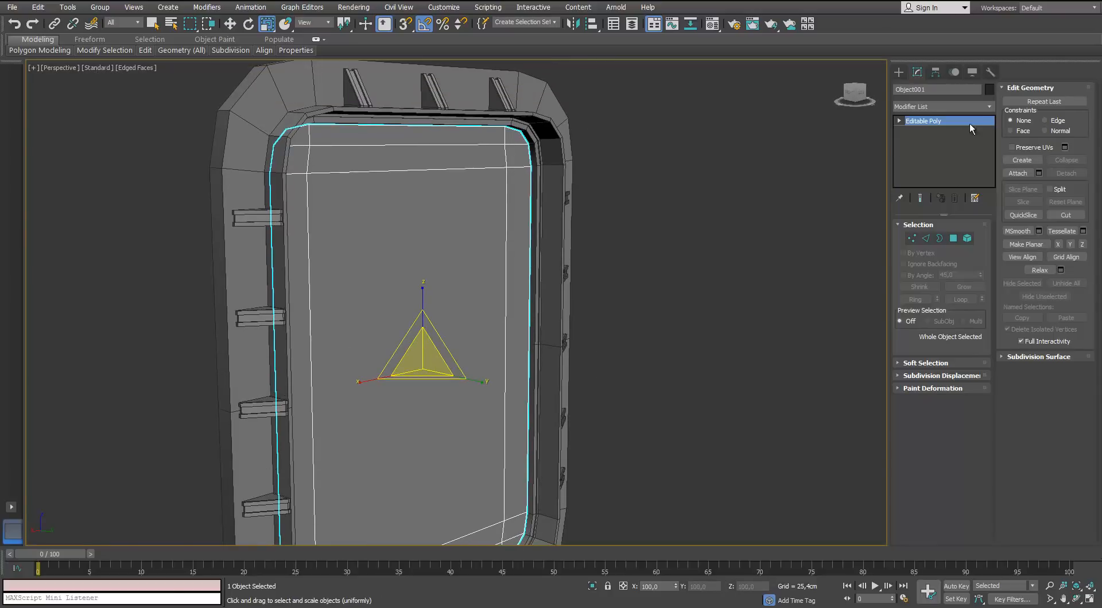
Step: Add a Shell modifier to the panel with an outer amount of 6 cm
{"action": "left_click", "coordinate": [984, 109]}
{"action": "type", "text": "sh"}
{"action": "key", "text": "Return"}
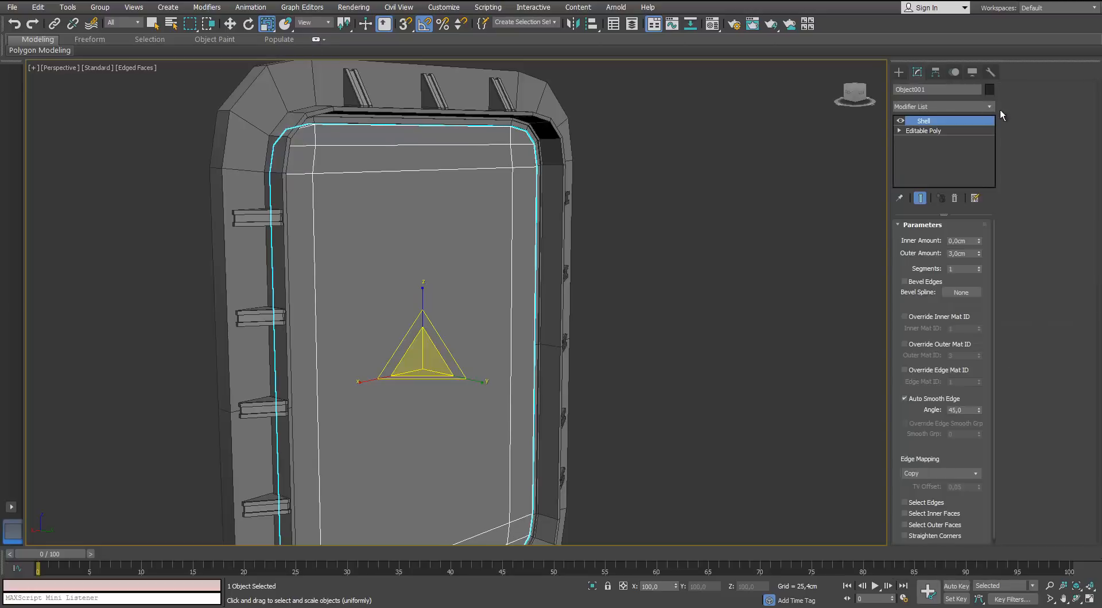
{"action": "middle_click_drag", "start_coordinate": [700, 252], "coordinate": [832, 252], "text": "alt"}
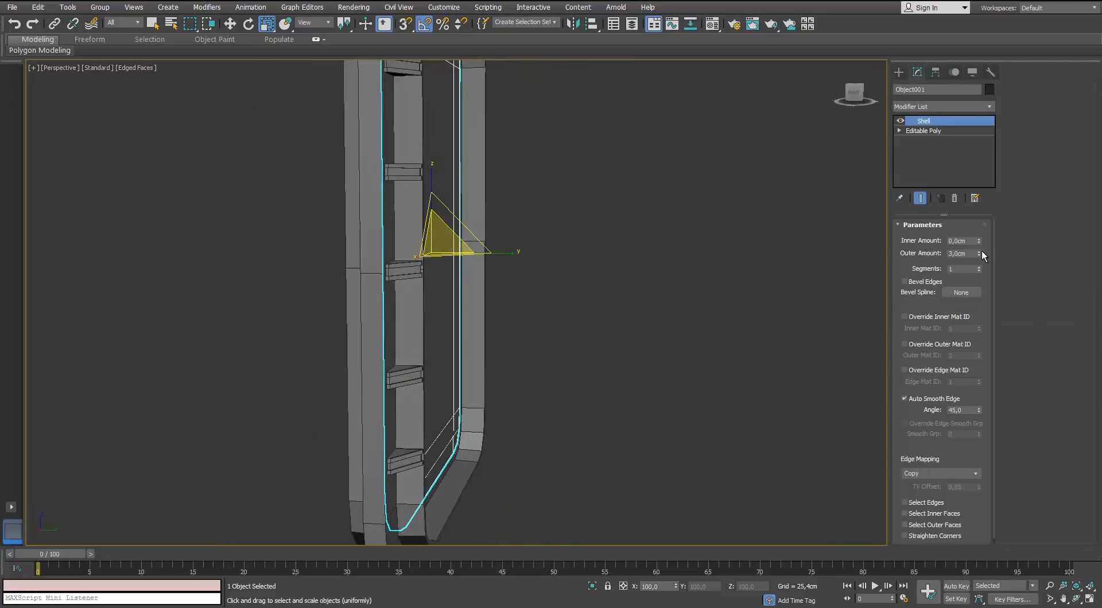
{"action": "mouse_move", "coordinate": [979, 253]}
{"action": "left_mouse_down"}
{"action": "mouse_move", "coordinate": [977, 229]}
{"action": "mouse_move", "coordinate": [962, 253]}
{"action": "left_mouse_up"}
{"action": "type", "text": "6"}
{"action": "key", "text": "Return"}
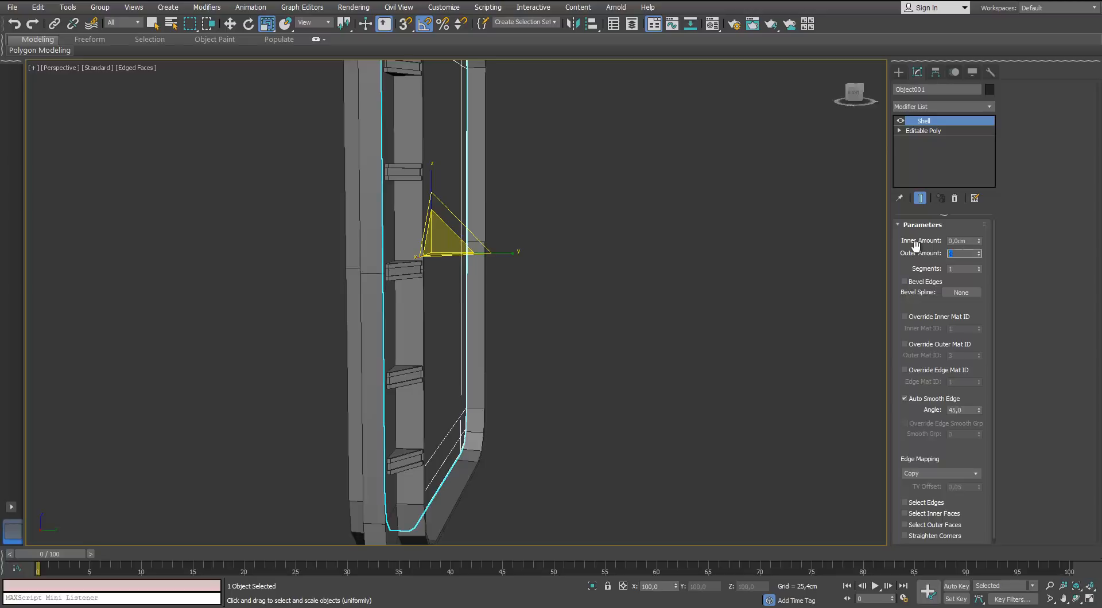
Step: Move the thickened panel about 1.5 cm along X in the left view to centre it in the frame's depth
{"action": "key", "text": "l"}
{"action": "scroll", "coordinate": [549, 308], "scroll_direction": "down", "scroll_amount": 6}
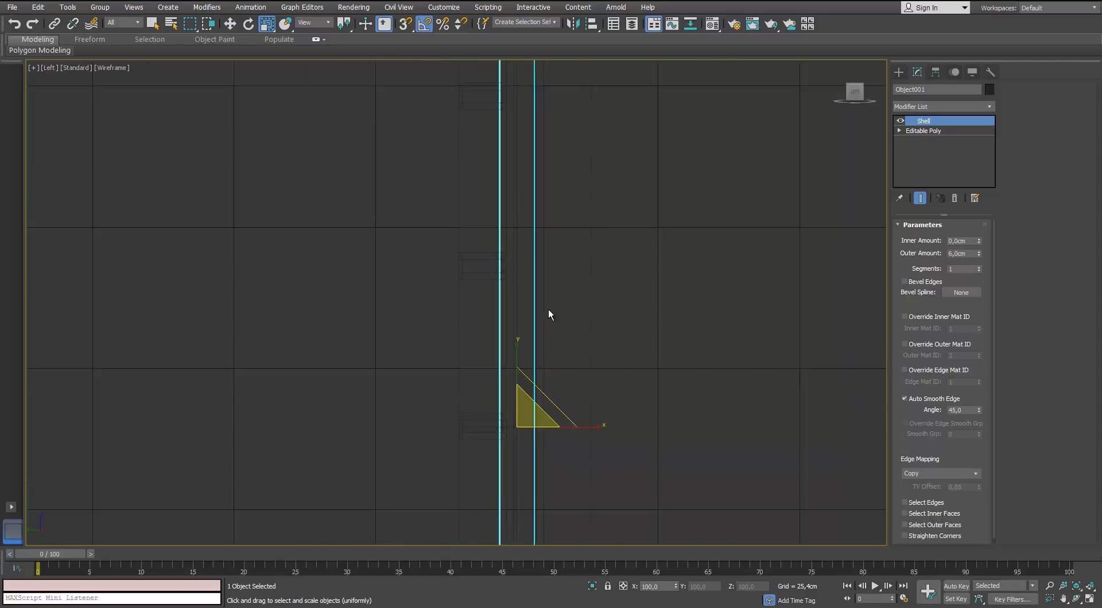
{"action": "key", "text": "w"}
{"action": "scroll", "coordinate": [576, 391], "scroll_direction": "down", "scroll_amount": 2}
{"action": "middle_click_drag", "start_coordinate": [575, 390], "coordinate": [614, 485]}
{"action": "scroll", "coordinate": [606, 458], "scroll_direction": "up", "scroll_amount": 2}
{"action": "left_click", "coordinate": [603, 457]}
{"action": "key", "text": "ctrl+z"}
{"action": "scroll", "coordinate": [559, 182], "scroll_direction": "up", "scroll_amount": 3}
{"action": "middle_click_drag", "start_coordinate": [560, 182], "coordinate": [549, 276]}
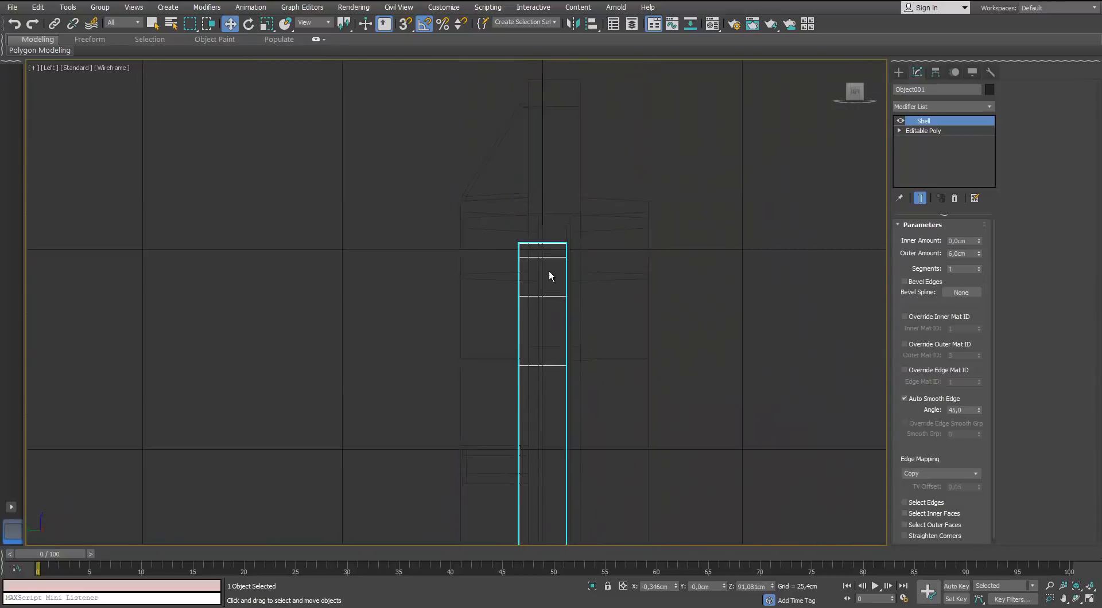
{"action": "scroll", "coordinate": [549, 277], "scroll_direction": "up", "scroll_amount": 3}
{"action": "left_click_drag", "start_coordinate": [568, 241], "coordinate": [593, 244]}
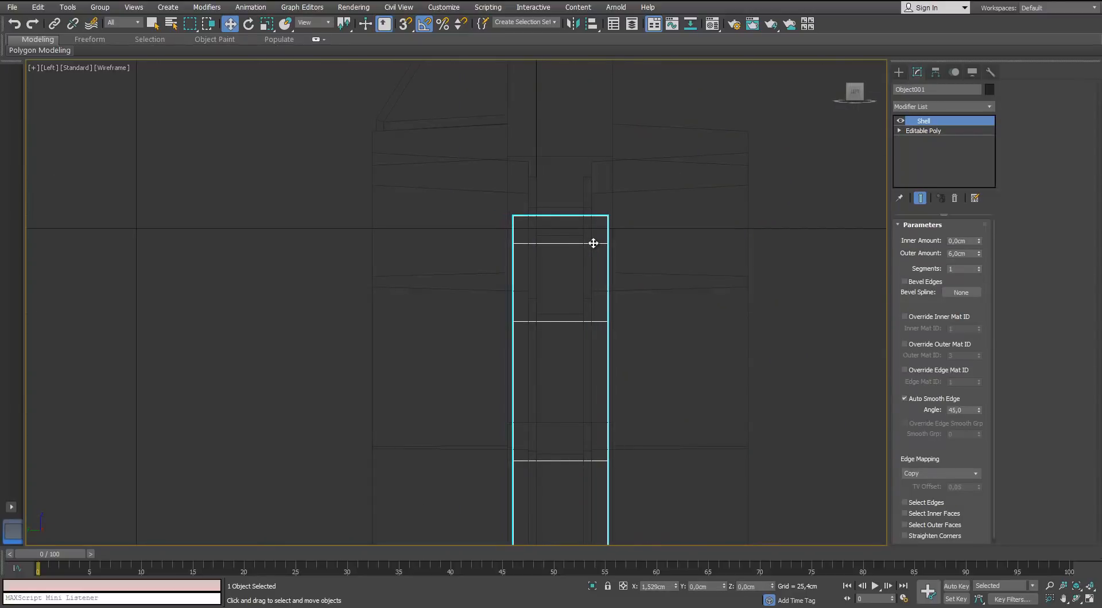
Step: In the perspective view, draw an AutoGrid box across the panel's upper half, about 3.3 cm long, 126.5 cm wide and 7.6 cm high
{"action": "scroll", "coordinate": [593, 243], "scroll_direction": "down", "scroll_amount": 4}
{"action": "key", "text": "p"}
{"action": "mouse_move", "coordinate": [591, 241]}
{"action": "middle_mouse_down", "text": "alt"}
{"action": "mouse_move", "coordinate": [543, 222]}
{"action": "mouse_move", "coordinate": [524, 239]}
{"action": "mouse_move", "coordinate": [542, 246]}
{"action": "middle_mouse_up", "text": "alt"}
{"action": "scroll", "coordinate": [524, 239], "scroll_direction": "up", "scroll_amount": 2}
{"action": "scroll", "coordinate": [524, 238], "scroll_direction": "down", "scroll_amount": 2}
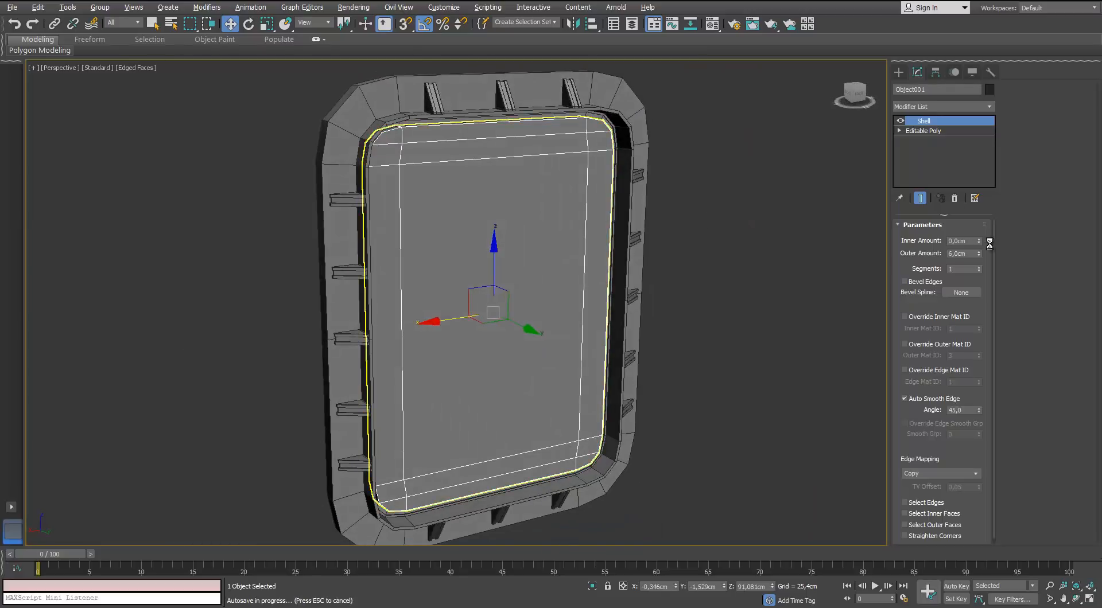
{"action": "mouse_move", "coordinate": [413, 209]}
{"action": "middle_mouse_down"}
{"action": "mouse_move", "coordinate": [488, 189]}
{"action": "mouse_move", "coordinate": [630, 182]}
{"action": "mouse_move", "coordinate": [465, 153]}
{"action": "middle_mouse_up"}
{"action": "left_click", "coordinate": [898, 72]}
{"action": "left_click", "coordinate": [918, 143]}
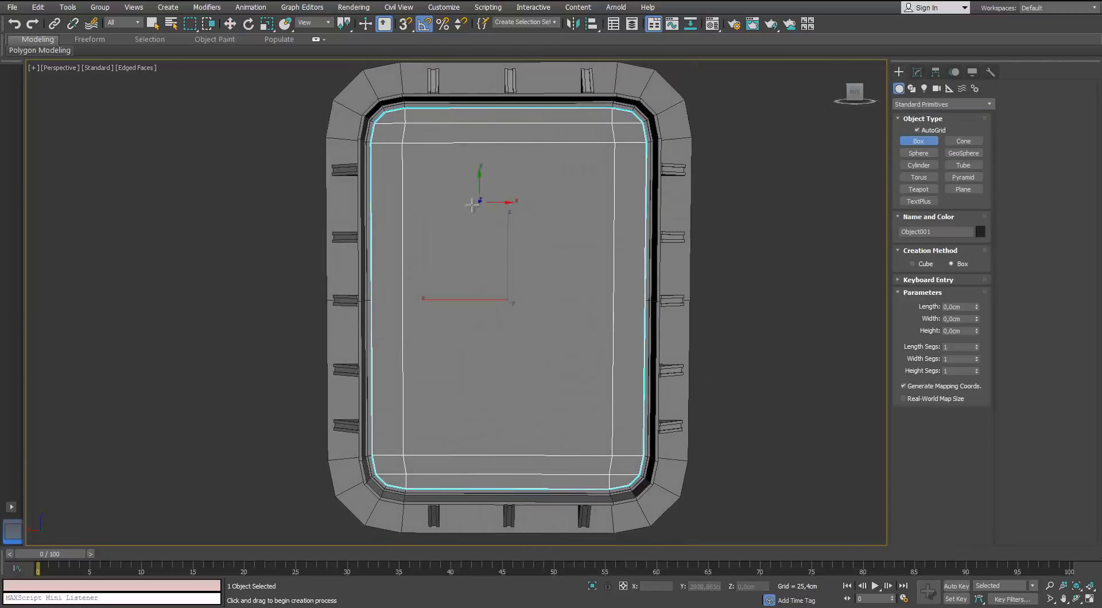
{"action": "scroll", "coordinate": [430, 212], "scroll_direction": "up", "scroll_amount": 3}
{"action": "left_click_drag", "start_coordinate": [355, 221], "coordinate": [397, 235]}
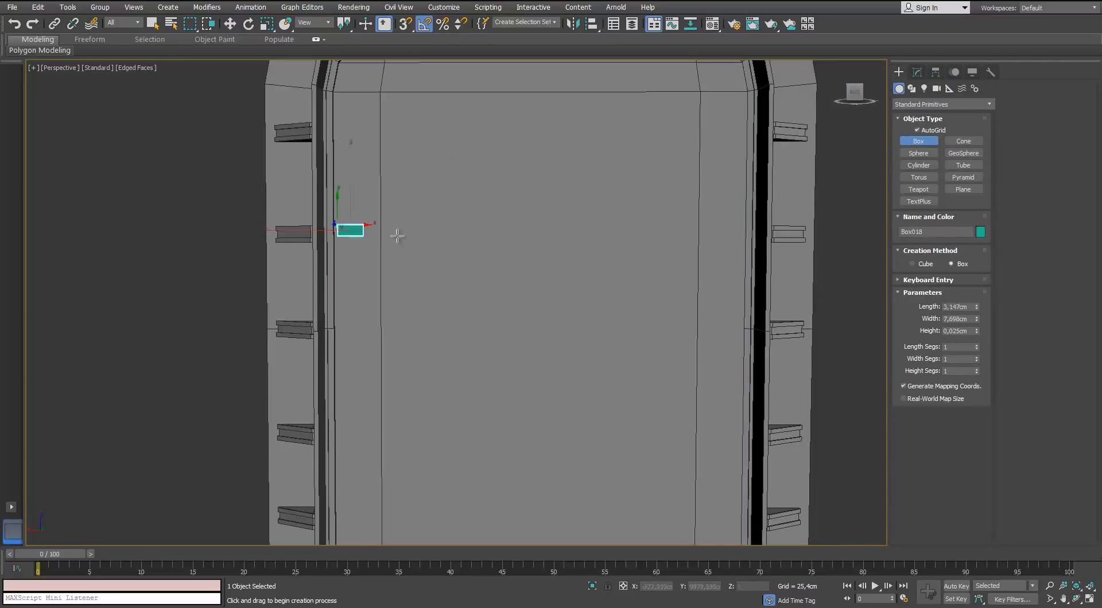
{"action": "left_click", "coordinate": [731, 241]}
Step: Reduce the crossbar's height to about 2.8 cm so it projects less from the panel
{"action": "middle_click_drag", "start_coordinate": [599, 204], "coordinate": [651, 236], "text": "alt"}
{"action": "scroll", "coordinate": [652, 236], "scroll_direction": "up", "scroll_amount": 3}
{"action": "key", "text": "w"}
{"action": "left_click", "coordinate": [918, 74]}
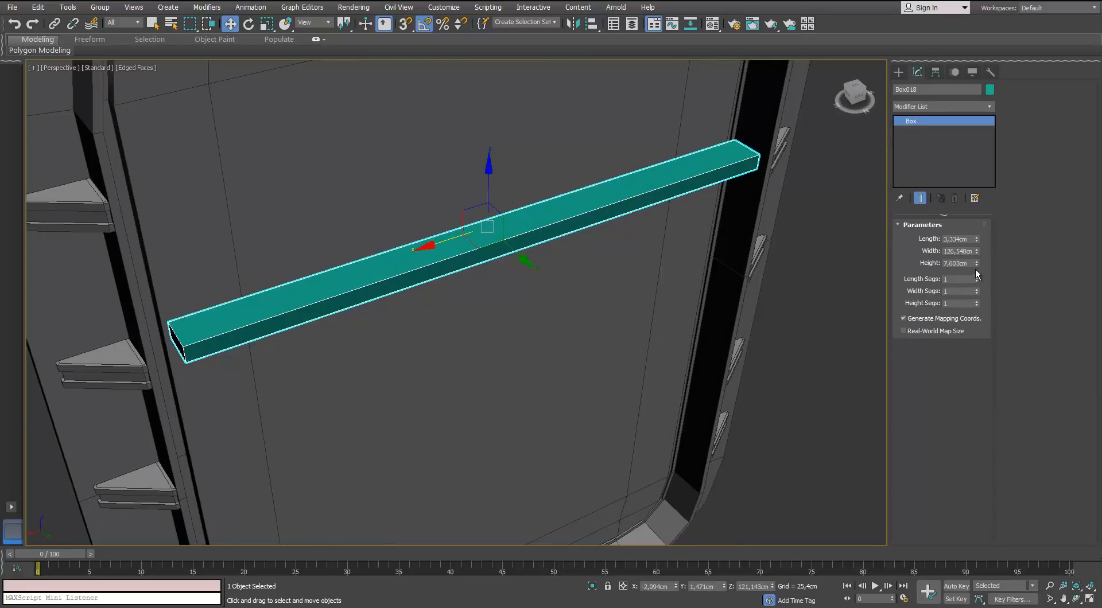
{"action": "left_click_drag", "start_coordinate": [975, 264], "coordinate": [976, 299]}
{"action": "middle_click_drag", "start_coordinate": [717, 220], "coordinate": [664, 181], "text": "alt"}
{"action": "scroll", "coordinate": [630, 262], "scroll_direction": "up", "scroll_amount": 4}
{"action": "middle_click_drag", "start_coordinate": [814, 230], "coordinate": [614, 229]}
{"action": "scroll", "coordinate": [614, 228], "scroll_direction": "down", "scroll_amount": 4}
{"action": "left_click", "coordinate": [568, 170]}
{"action": "scroll", "coordinate": [568, 170], "scroll_direction": "down", "scroll_amount": 4}
{"action": "middle_click_drag", "start_coordinate": [568, 170], "coordinate": [584, 200], "text": "alt"}
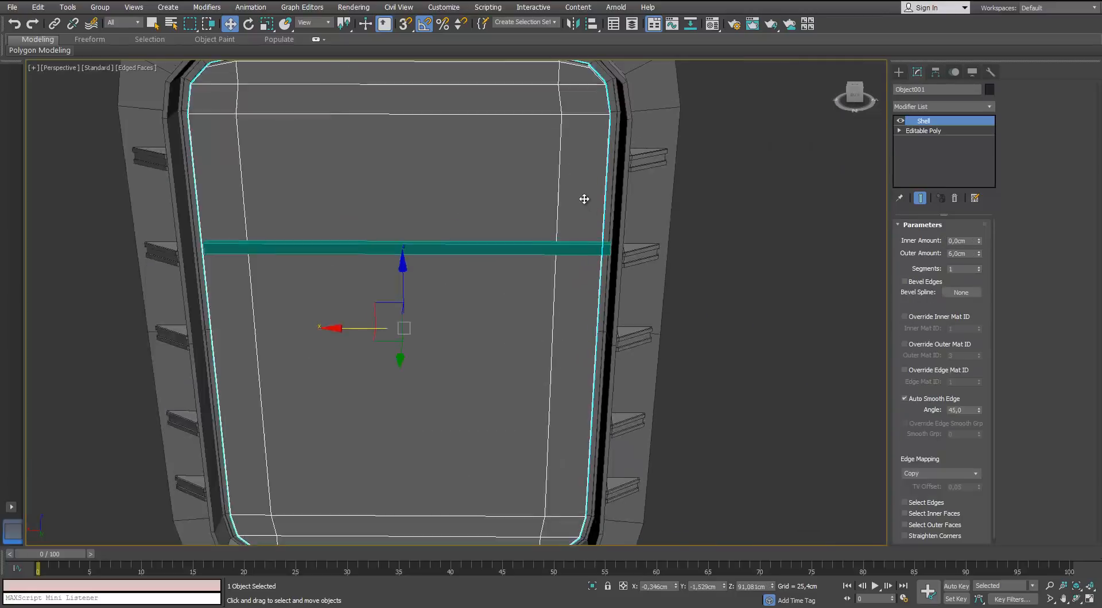
Step: Convert the crossbar to an Editable Poly and move its right-end vertices along X to line up with the panel's edge
{"action": "scroll", "coordinate": [586, 206], "scroll_direction": "up", "scroll_amount": 3}
{"action": "left_click", "coordinate": [603, 269]}
{"action": "right_click", "coordinate": [516, 261]}
{"action": "left_click", "coordinate": [556, 344]}
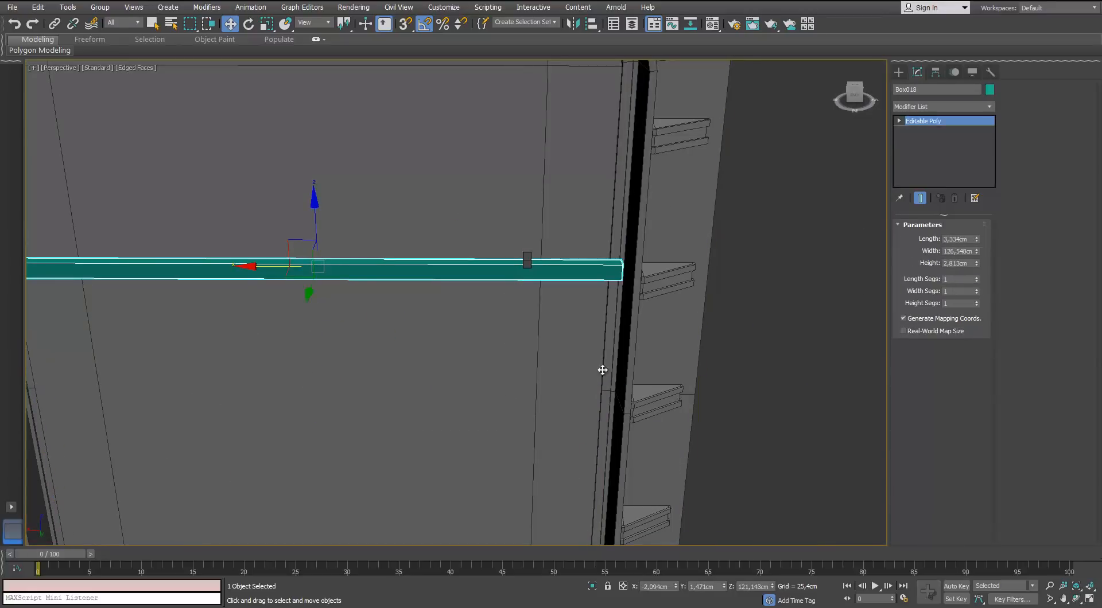
{"action": "left_click", "coordinate": [911, 238]}
{"action": "left_click_drag", "start_coordinate": [693, 334], "coordinate": [601, 244]}
{"action": "scroll", "coordinate": [600, 244], "scroll_direction": "up", "scroll_amount": 4}
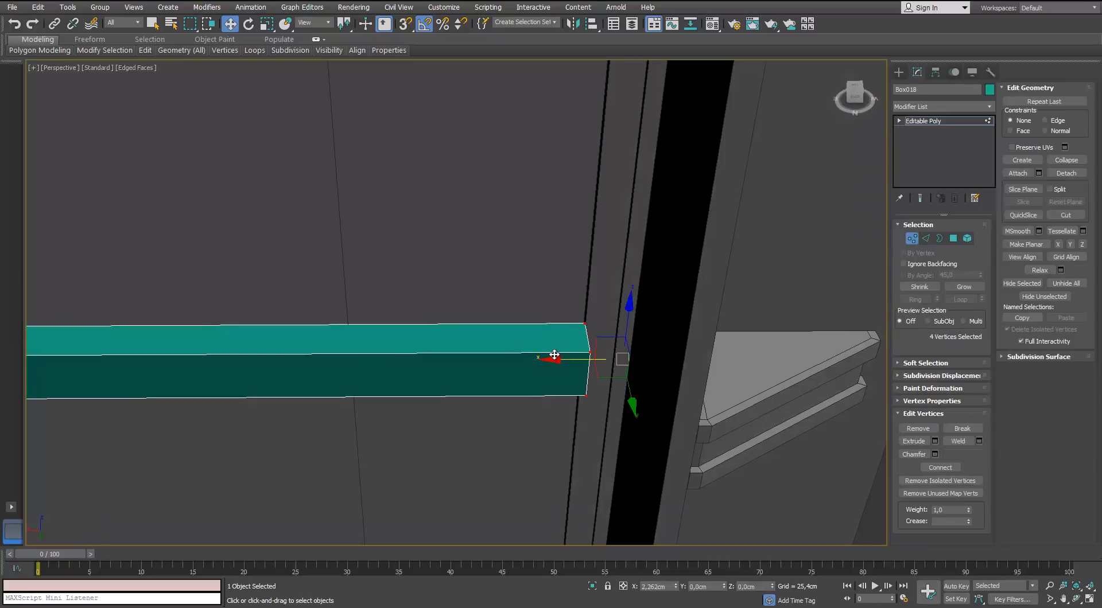
{"action": "scroll", "coordinate": [529, 266], "scroll_direction": "up", "scroll_amount": 4}
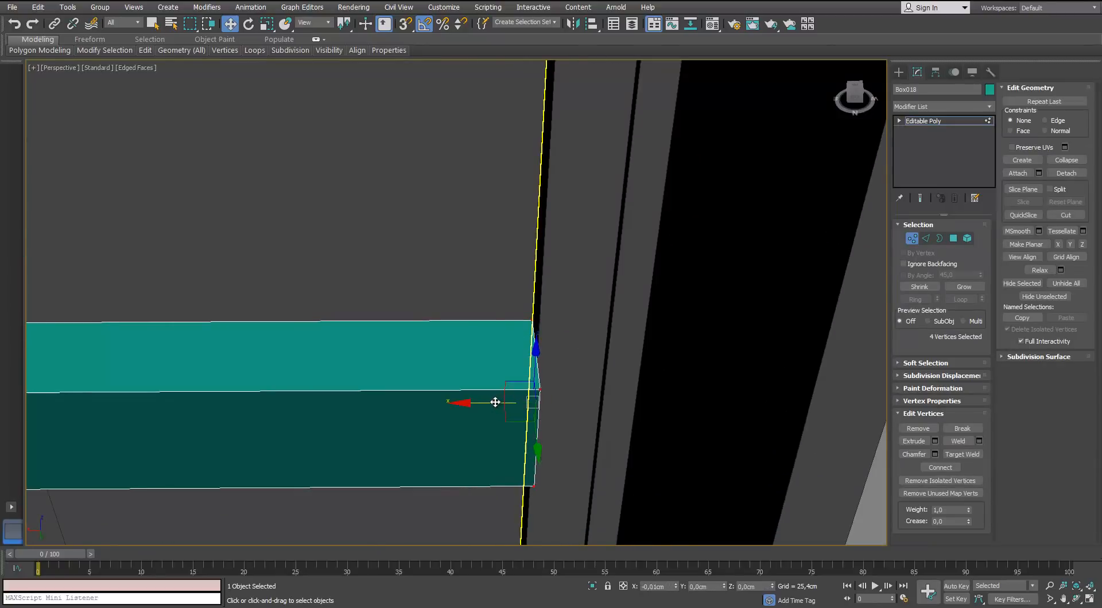
{"action": "middle_click_drag", "start_coordinate": [495, 402], "coordinate": [480, 343], "text": "alt"}
Step: Move the four vertices at the crossbar's left end along X to meet the opposite edge of the panel
{"action": "scroll", "coordinate": [480, 343], "scroll_direction": "down", "scroll_amount": 5}
{"action": "middle_click_drag", "start_coordinate": [411, 340], "coordinate": [381, 303], "text": "alt"}
{"action": "left_click_drag", "start_coordinate": [379, 297], "coordinate": [150, 422]}
{"action": "scroll", "coordinate": [152, 419], "scroll_direction": "up", "scroll_amount": 4}
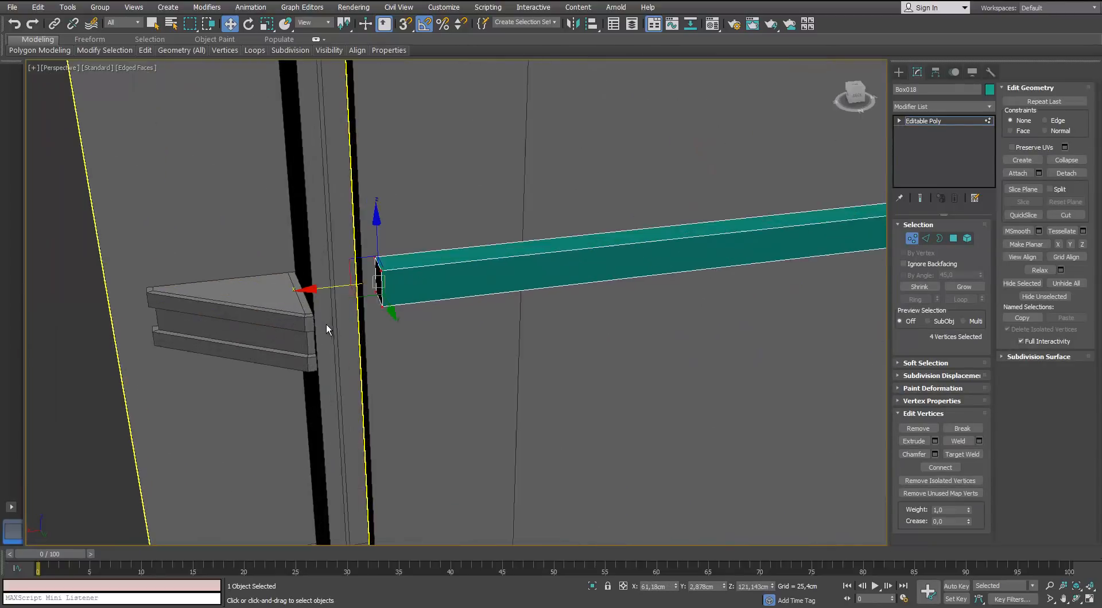
{"action": "scroll", "coordinate": [326, 324], "scroll_direction": "up", "scroll_amount": 3}
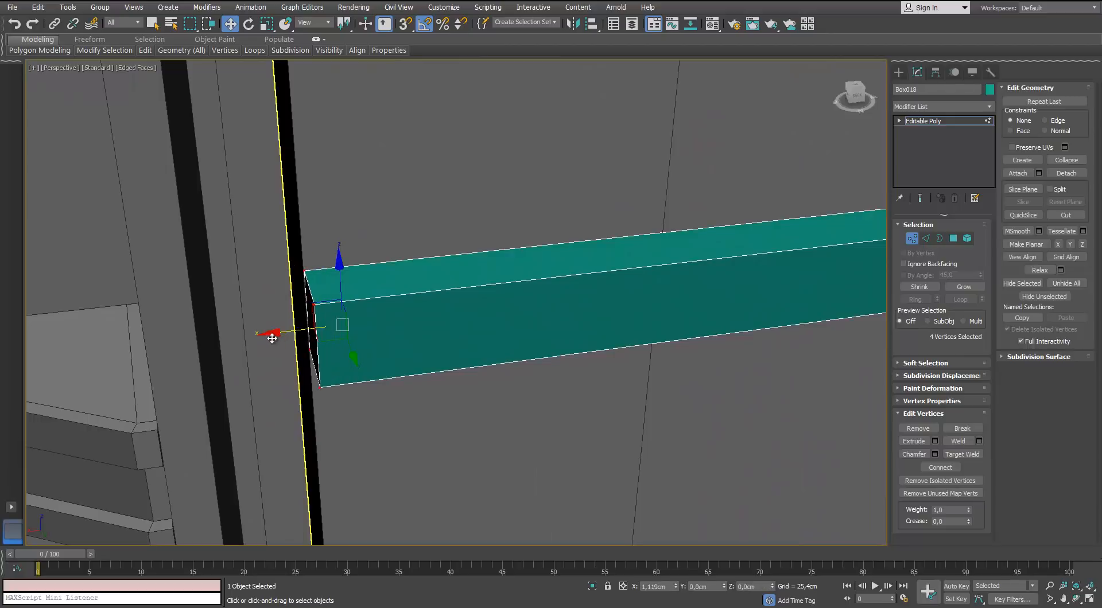
{"action": "left_click_drag", "start_coordinate": [272, 339], "coordinate": [270, 339]}
{"action": "middle_click_drag", "start_coordinate": [281, 336], "coordinate": [327, 333], "text": "alt"}
{"action": "left_click_drag", "start_coordinate": [276, 338], "coordinate": [273, 338]}
{"action": "scroll", "coordinate": [310, 327], "scroll_direction": "down", "scroll_amount": 5}
{"action": "middle_click_drag", "start_coordinate": [427, 304], "coordinate": [507, 259]}
{"action": "scroll", "coordinate": [491, 262], "scroll_direction": "down", "scroll_amount": 3}
{"action": "scroll", "coordinate": [507, 261], "scroll_direction": "up", "scroll_amount": 3}
{"action": "middle_click_drag", "start_coordinate": [817, 281], "coordinate": [841, 298], "text": "alt"}
Step: Raise the crossbar's top face about 1.7 cm and move its front face about 1.8 cm toward the panel
{"action": "left_click", "coordinate": [964, 238]}
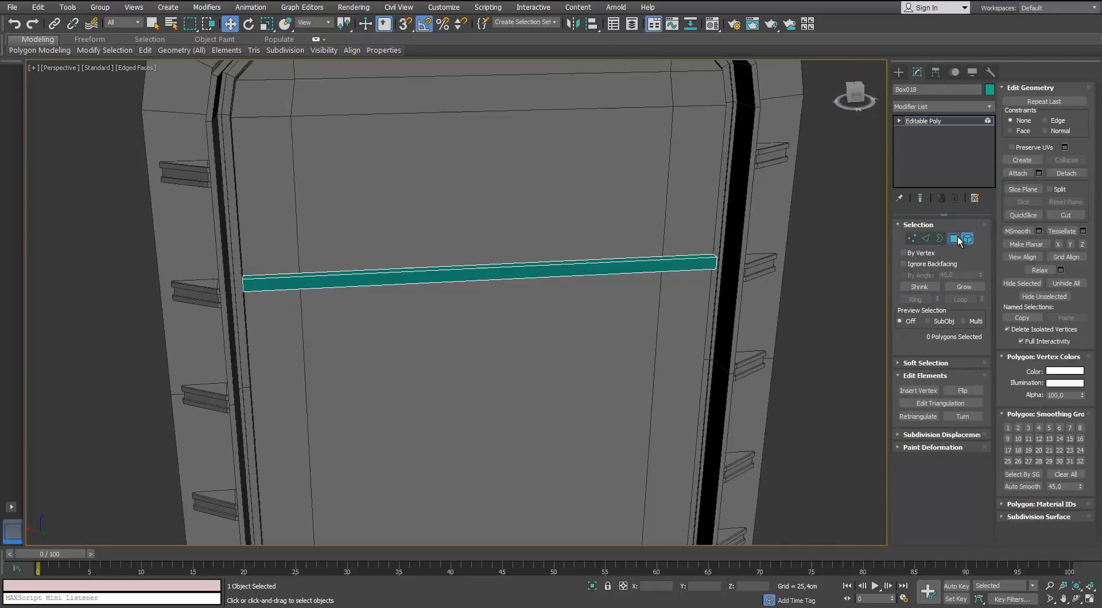
{"action": "left_click", "coordinate": [953, 238]}
{"action": "middle_click_drag", "start_coordinate": [471, 236], "coordinate": [487, 227], "text": "alt"}
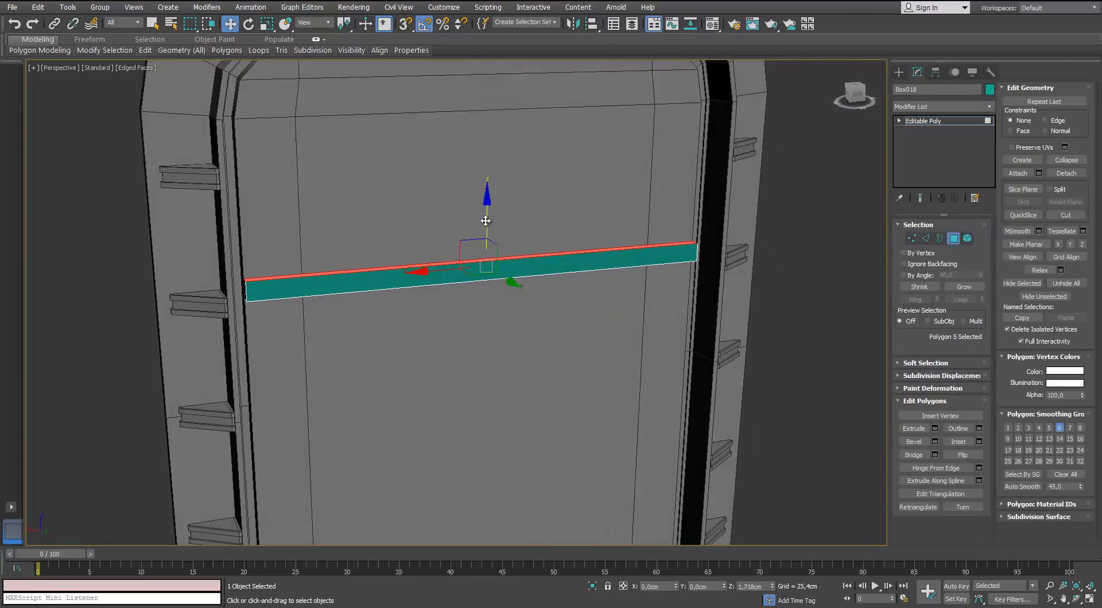
{"action": "middle_click_drag", "start_coordinate": [459, 233], "coordinate": [467, 256], "text": "alt"}
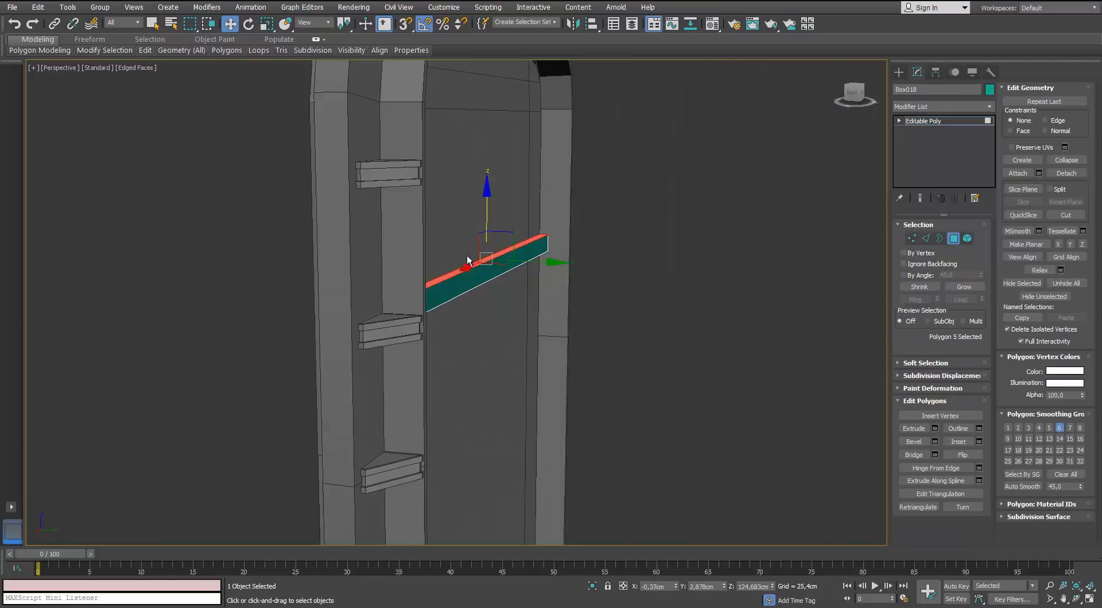
{"action": "left_click", "coordinate": [503, 269]}
{"action": "scroll", "coordinate": [512, 272], "scroll_direction": "up", "scroll_amount": 4}
{"action": "left_click_drag", "start_coordinate": [567, 265], "coordinate": [559, 266]}
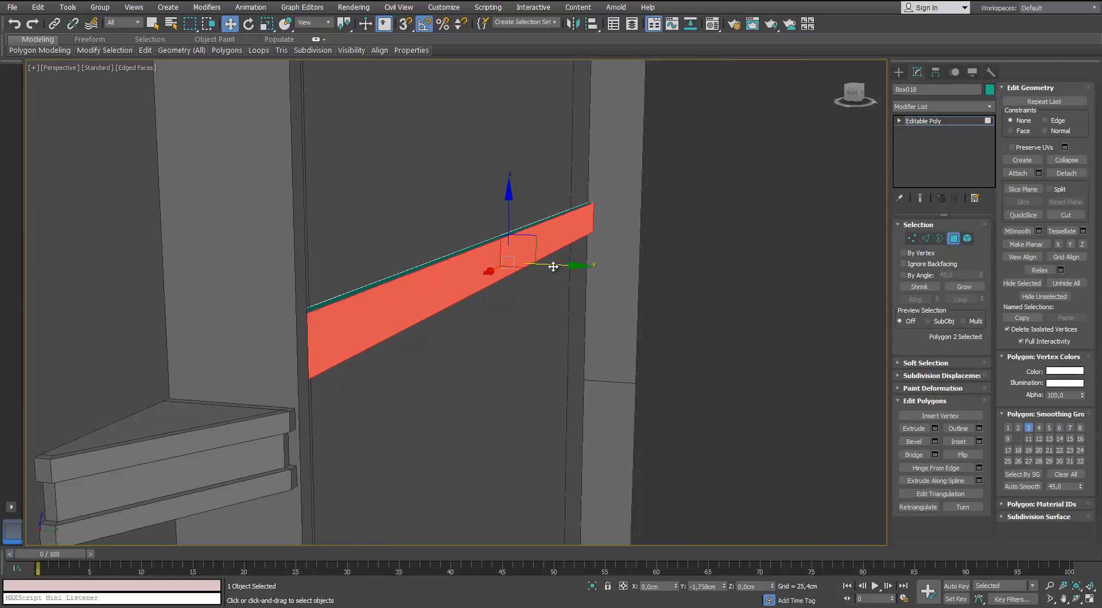
{"action": "middle_click_drag", "start_coordinate": [552, 264], "coordinate": [786, 269], "text": "alt"}
Step: Connect the crossbar's vertical edges with 2 segments and a pinch of 18 to divide the front face lengthwise
{"action": "left_click", "coordinate": [925, 238]}
{"action": "middle_click_drag", "start_coordinate": [140, 312], "coordinate": [247, 264], "text": "alt"}
{"action": "left_click", "coordinate": [977, 468]}
{"action": "middle_click_drag", "start_coordinate": [458, 319], "coordinate": [699, 317], "text": "alt"}
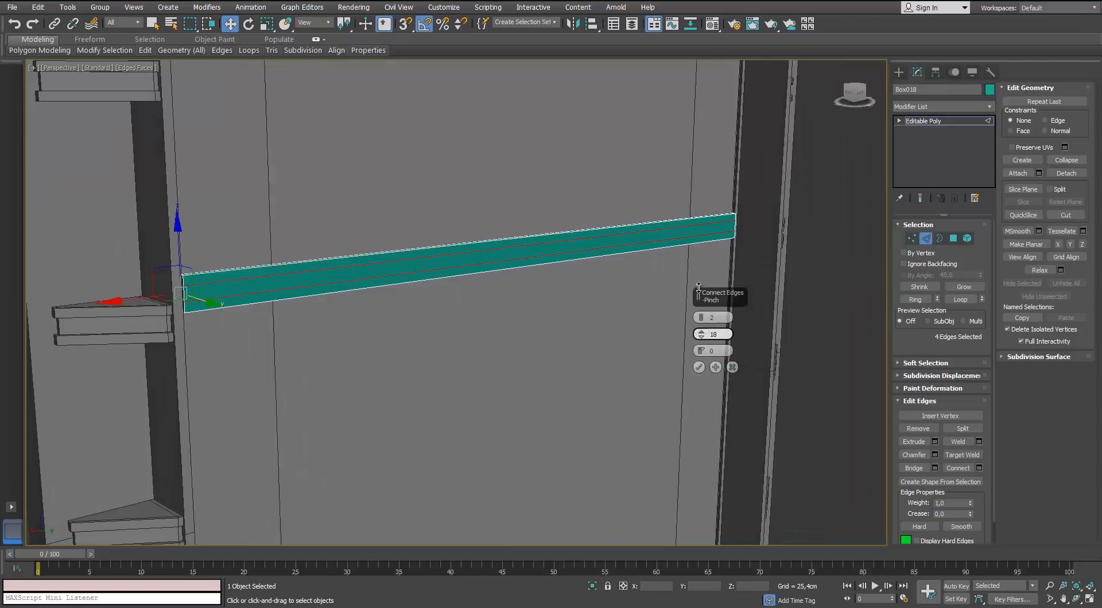
Step: Select the upper and lower strip polygons on the crossbar's divided front face
{"action": "left_click", "coordinate": [955, 238]}
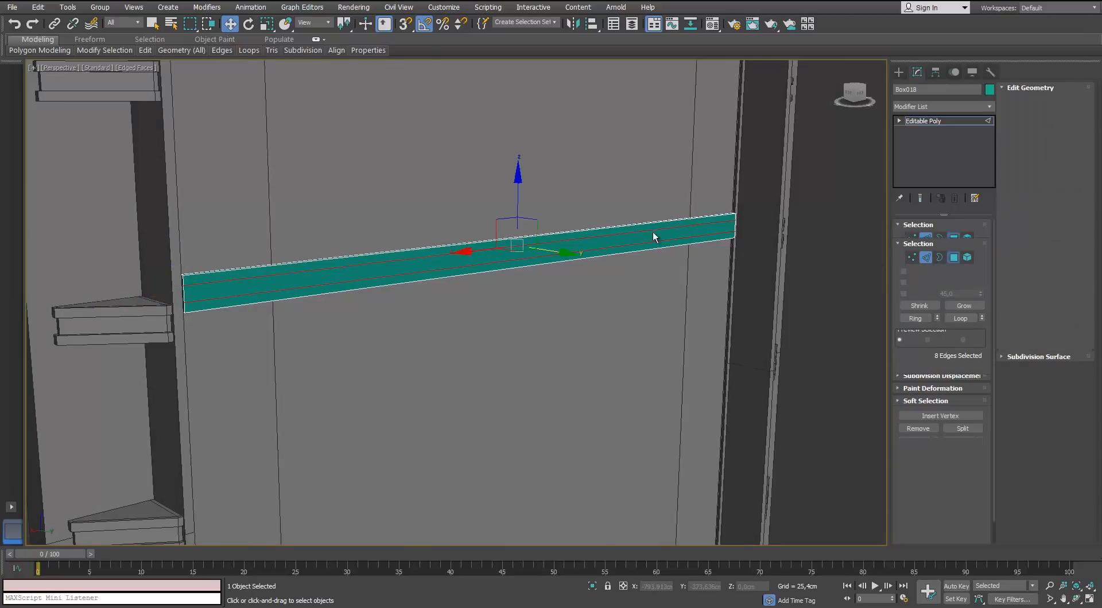
{"action": "left_click", "coordinate": [620, 230]}
{"action": "left_click", "coordinate": [614, 250], "text": "ctrl"}
{"action": "middle_click_drag", "start_coordinate": [505, 252], "coordinate": [625, 241], "text": "alt"}
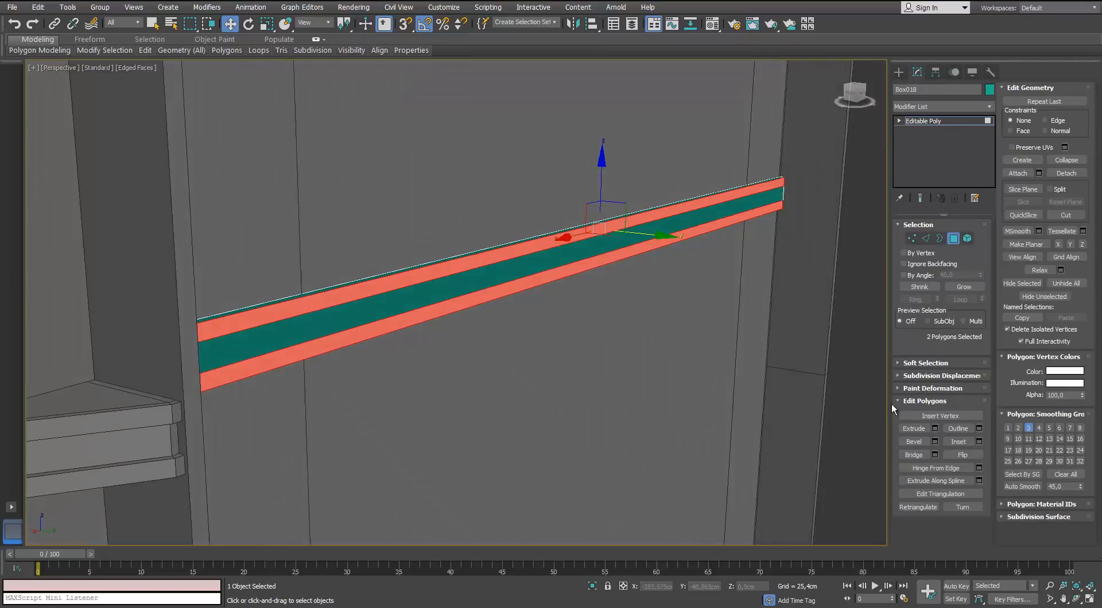
{"action": "middle_click_drag", "start_coordinate": [538, 298], "coordinate": [551, 283]}
{"action": "scroll", "coordinate": [551, 283], "scroll_direction": "up", "scroll_amount": 3}
{"action": "left_click", "coordinate": [935, 428]}
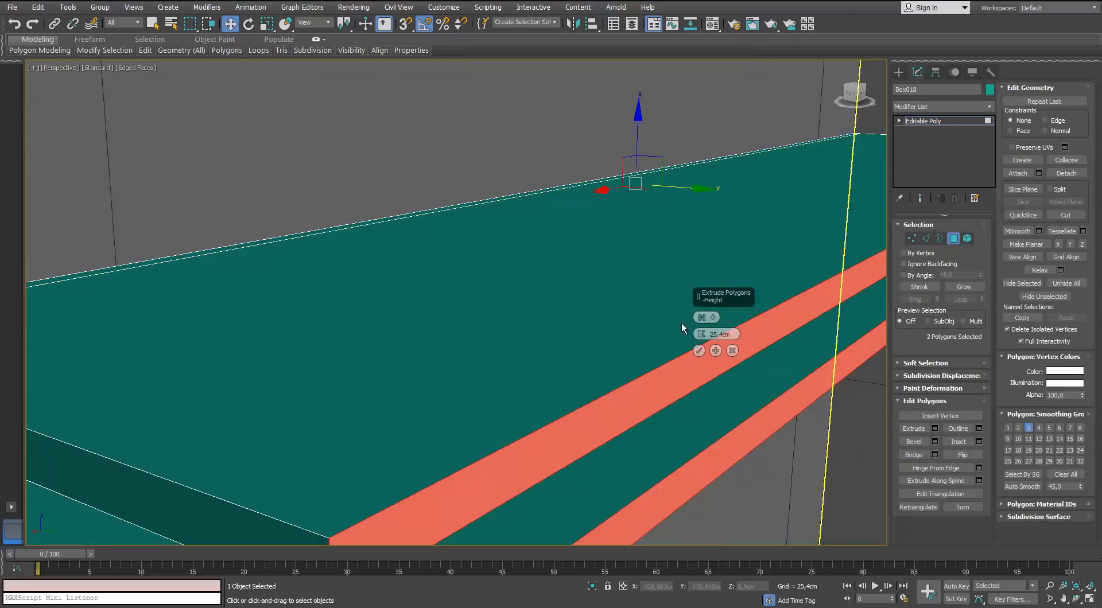
{"action": "left_click_drag", "start_coordinate": [701, 334], "coordinate": [711, 369]}
{"action": "left_click", "coordinate": [732, 351]}
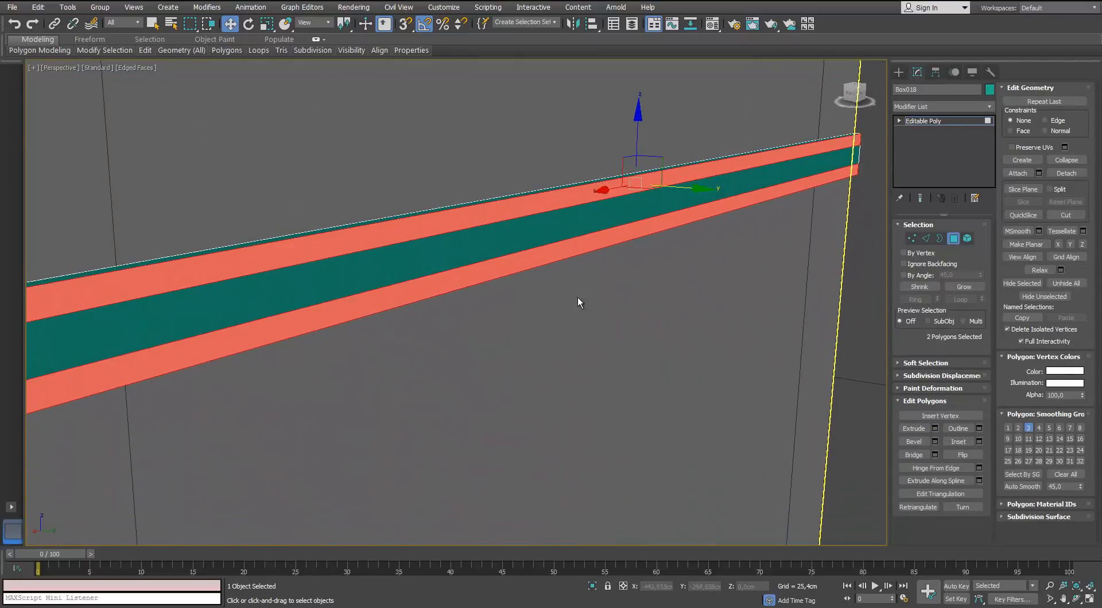
Step: Extrude the two selected strips slightly outward and nudge them a little further along Y
{"action": "middle_click_drag", "start_coordinate": [577, 298], "coordinate": [624, 302]}
{"action": "left_click_drag", "start_coordinate": [701, 334], "coordinate": [701, 362]}
{"action": "middle_click_drag", "start_coordinate": [582, 304], "coordinate": [587, 230], "text": "alt"}
{"action": "left_click_drag", "start_coordinate": [701, 334], "coordinate": [701, 325]}
{"action": "left_click", "coordinate": [698, 350]}
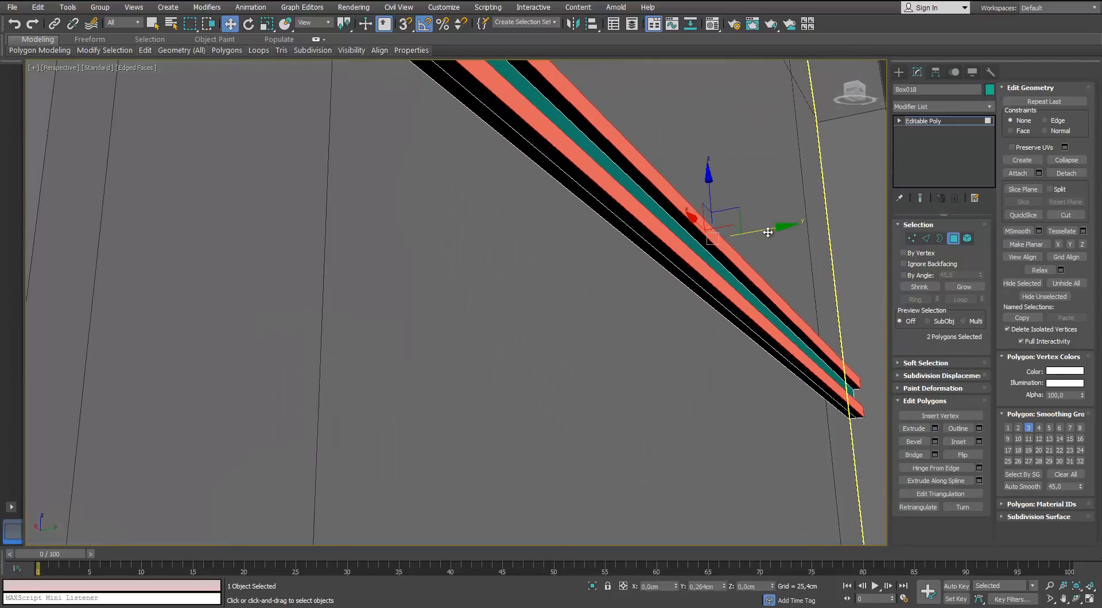
Step: Select the edges bordering the extruded strips and connect them with 2 segments and no pinch or slide
{"action": "middle_click_drag", "start_coordinate": [608, 263], "coordinate": [577, 269], "text": "alt"}
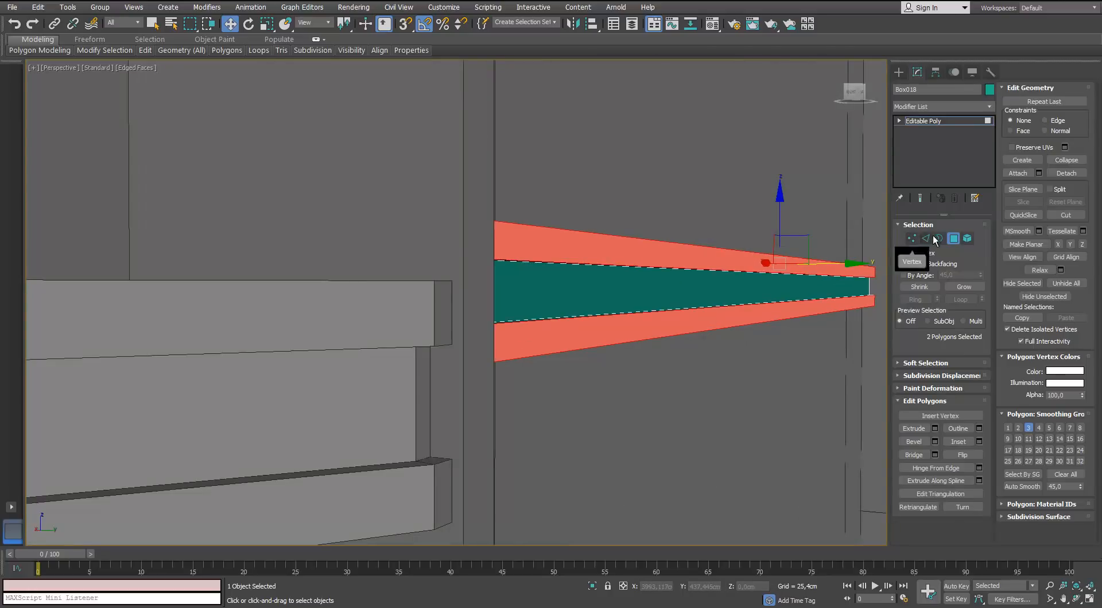
{"action": "left_click", "coordinate": [926, 237], "text": "ctrl"}
{"action": "left_click", "coordinate": [877, 304]}
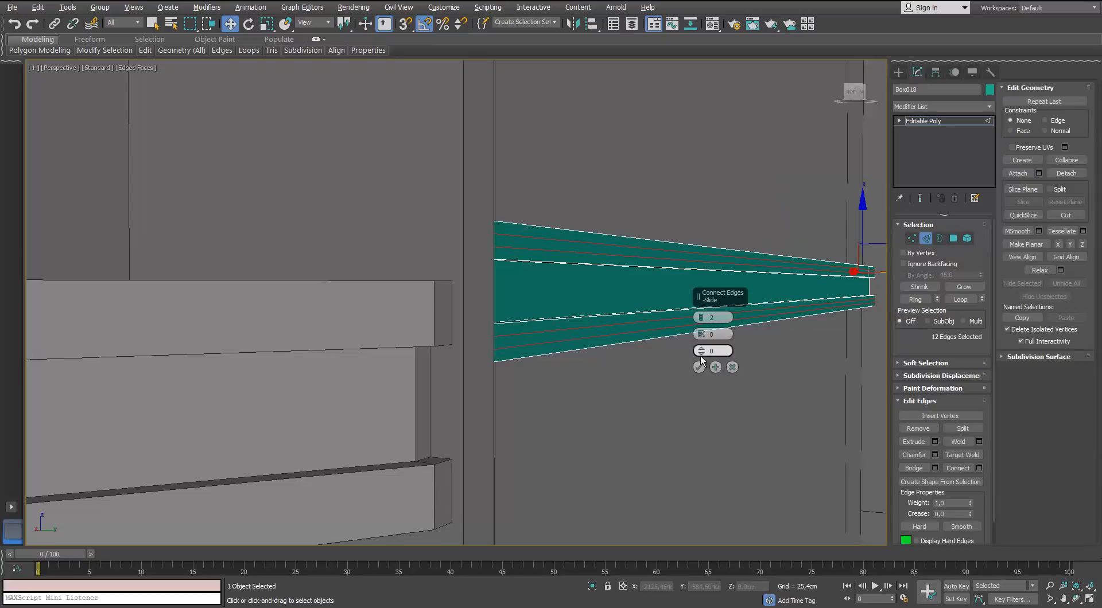
{"action": "left_click", "coordinate": [698, 367]}
Step: Try to push the newly connected strip edges outward about 0.5 cm along Y
{"action": "left_click_drag", "start_coordinate": [817, 268], "coordinate": [829, 268]}
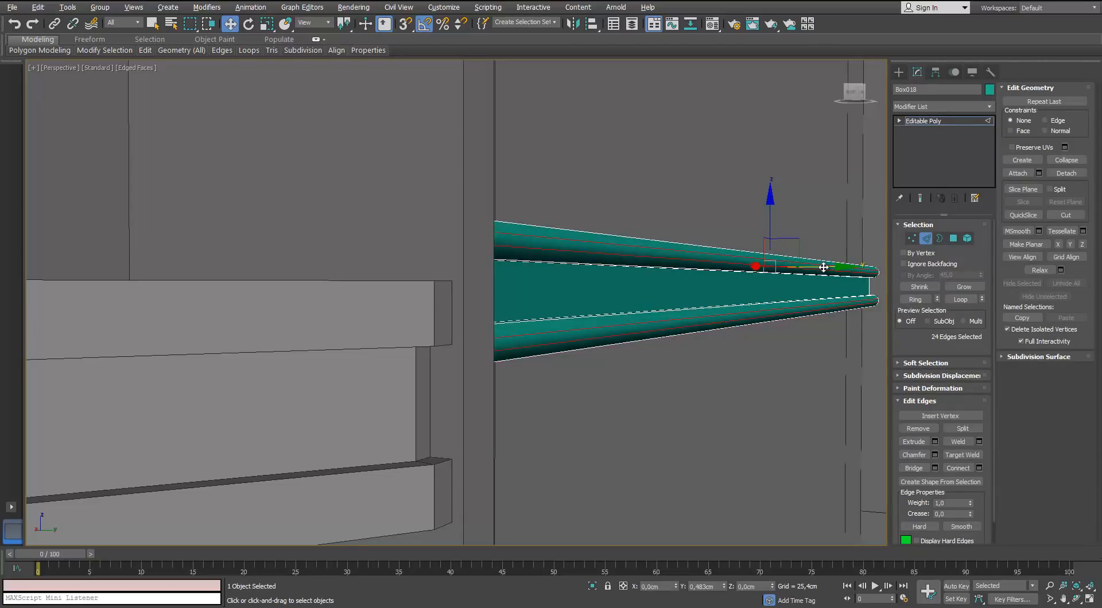
{"action": "middle_click_drag", "start_coordinate": [829, 268], "coordinate": [659, 283]}
{"action": "scroll", "coordinate": [659, 283], "scroll_direction": "down", "scroll_amount": 2}
Step: Isolate the crossbar to examine its end profile and undo the last edge move
{"action": "key", "text": "2"}
{"action": "key", "text": "alt+q"}
{"action": "middle_click_drag", "start_coordinate": [790, 281], "coordinate": [607, 271], "text": "alt"}
{"action": "scroll", "coordinate": [519, 266], "scroll_direction": "up", "scroll_amount": 3}
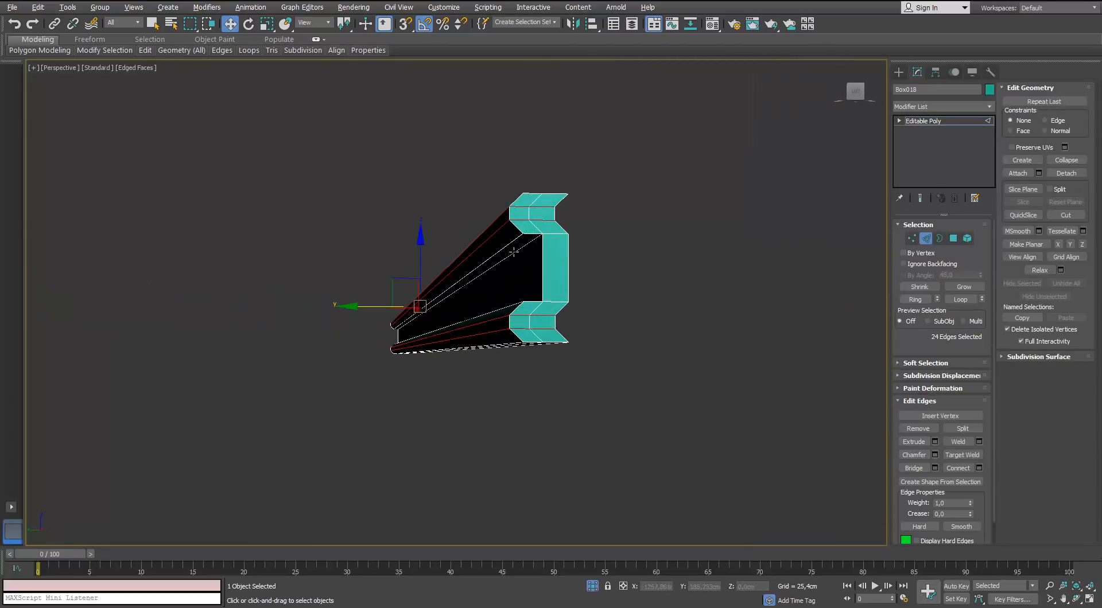
{"action": "middle_click_drag", "start_coordinate": [519, 266], "coordinate": [416, 276], "text": "alt"}
{"action": "key", "text": "alt+q"}
{"action": "scroll", "coordinate": [465, 310], "scroll_direction": "down", "scroll_amount": 5}
{"action": "key", "text": "alt+q"}
{"action": "scroll", "coordinate": [416, 275], "scroll_direction": "up", "scroll_amount": 4}
{"action": "middle_click_drag", "start_coordinate": [416, 275], "coordinate": [428, 256]}
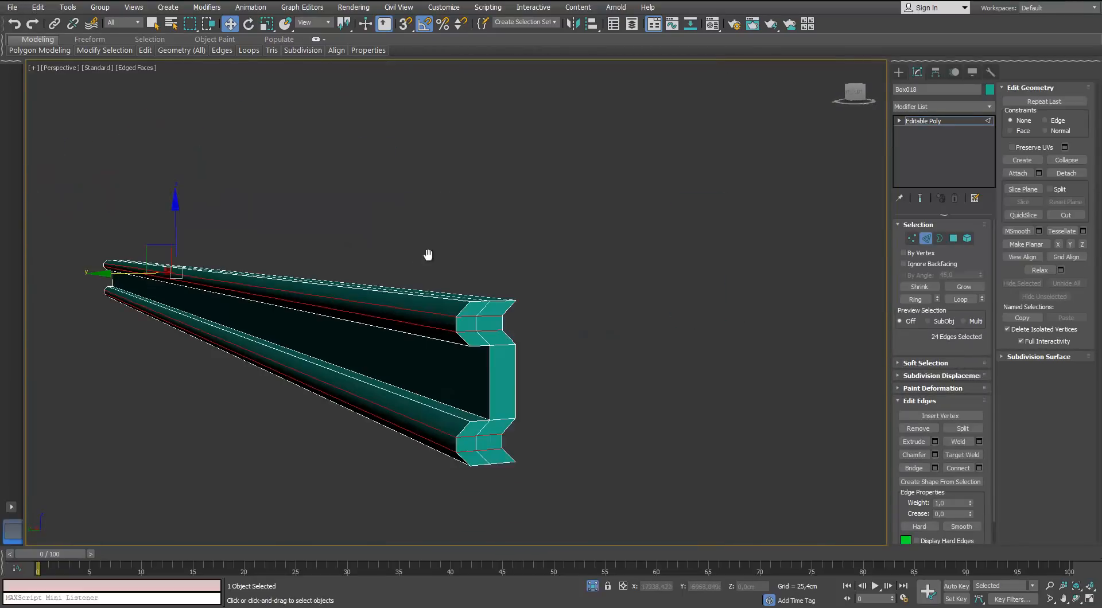
{"action": "key", "text": "alt+q"}
{"action": "key", "text": "alt+q"}
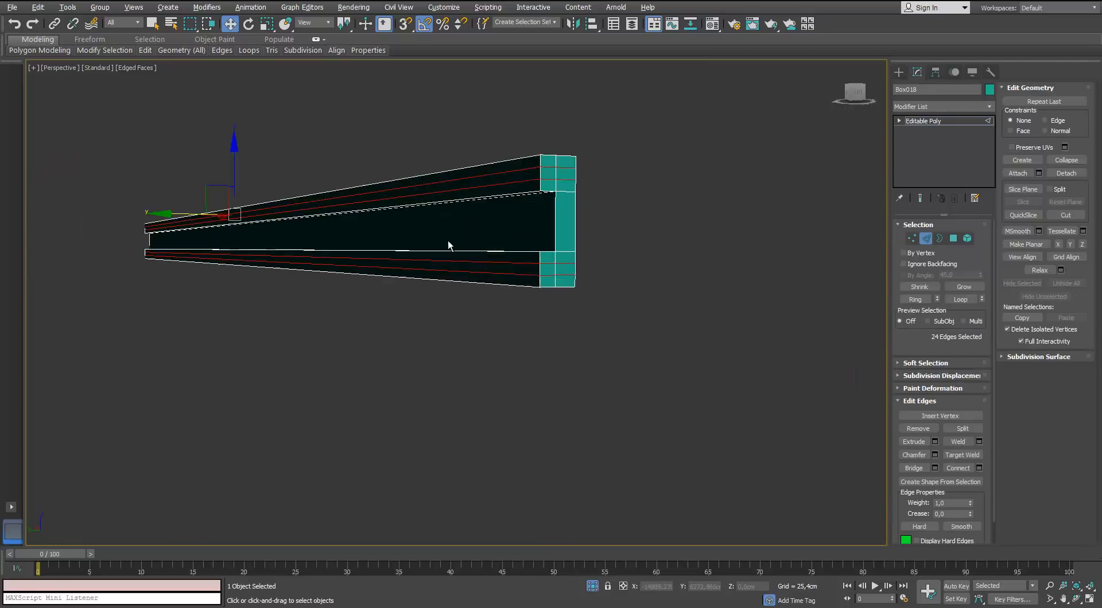
Step: Select only the four front edges running along the strips, then leave edge editing and display the whole frame again
{"action": "left_click", "coordinate": [510, 221]}
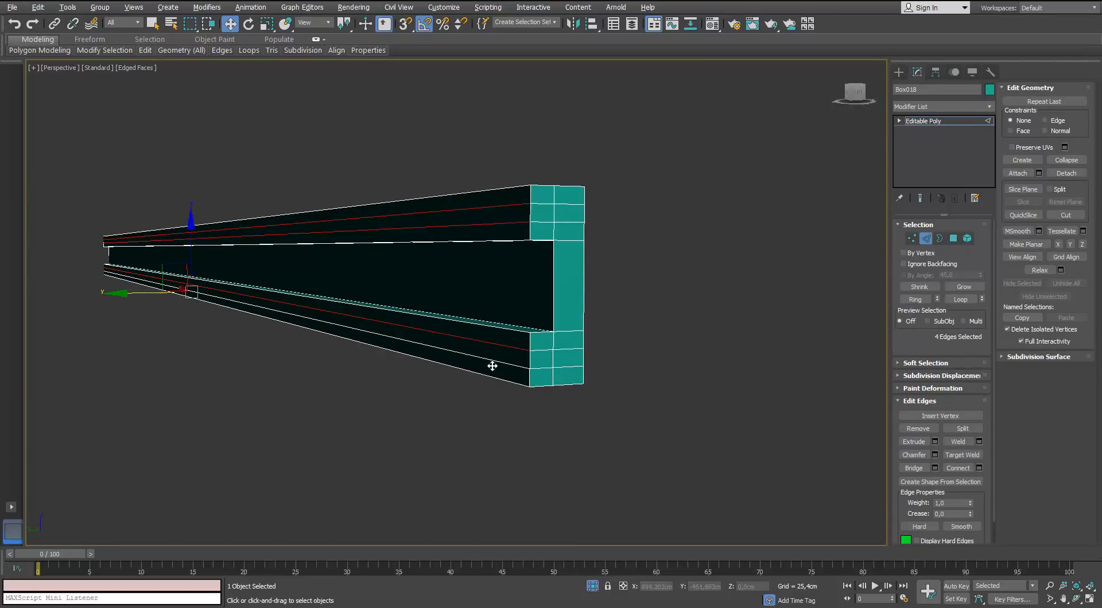
{"action": "middle_click_drag", "start_coordinate": [126, 233], "coordinate": [744, 460], "text": "alt"}
{"action": "scroll", "coordinate": [772, 468], "scroll_direction": "down", "scroll_amount": 8}
{"action": "scroll", "coordinate": [745, 460], "scroll_direction": "up", "scroll_amount": 2}
{"action": "left_click", "coordinate": [926, 238]}
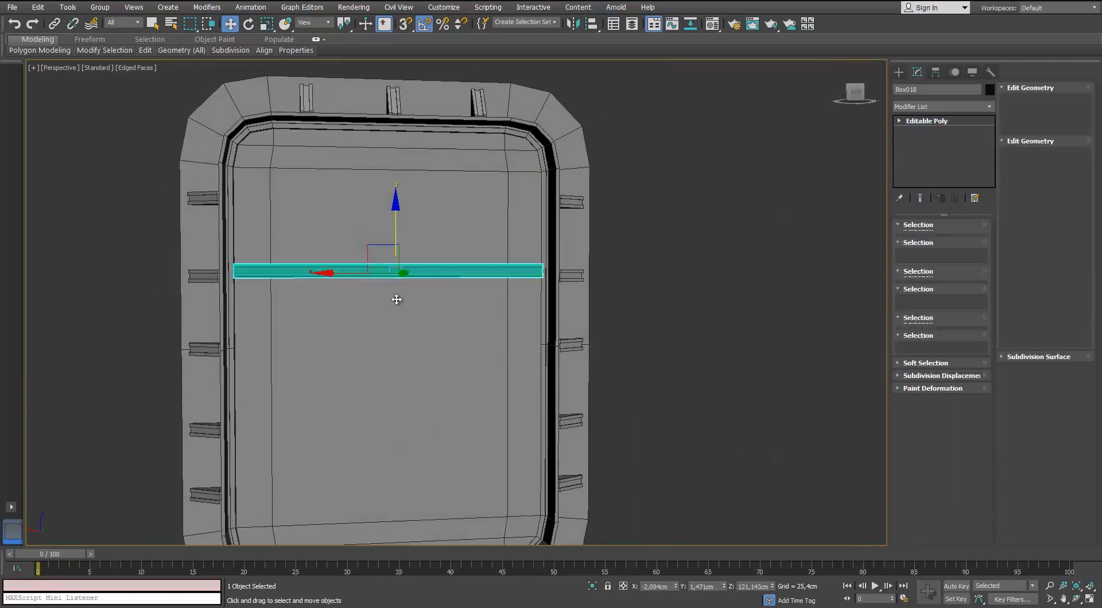
Step: Make a copy of the crossbar about 51 cm lower on the panel
{"action": "left_click_drag", "start_coordinate": [393, 246], "coordinate": [388, 352], "text": "shift"}
{"action": "left_click", "coordinate": [551, 352]}
{"action": "scroll", "coordinate": [399, 275], "scroll_direction": "down", "scroll_amount": 5}
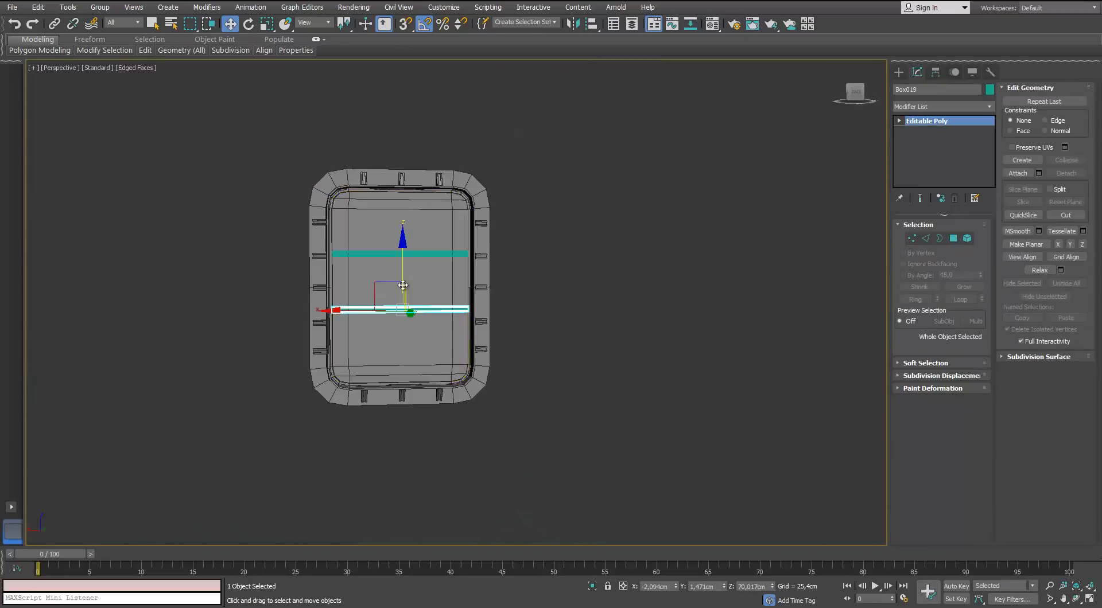
Step: Reposition the upper crossbar to about 126 cm and the lower one to about 53.3 cm in Z
{"action": "left_click", "coordinate": [410, 256]}
{"action": "scroll", "coordinate": [409, 256], "scroll_direction": "up", "scroll_amount": 4}
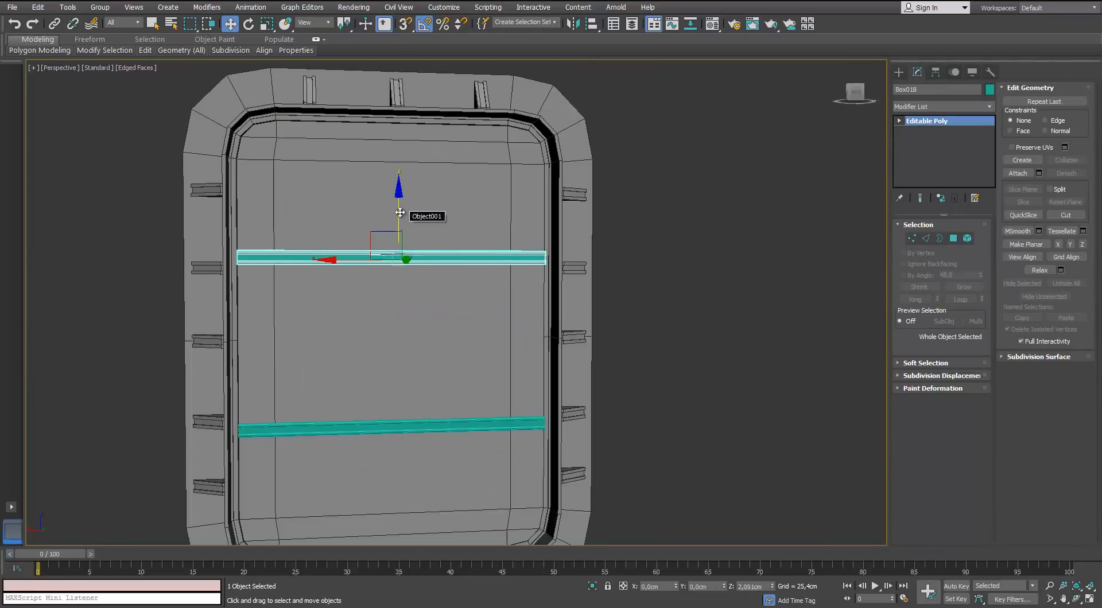
{"action": "middle_click_drag", "start_coordinate": [352, 318], "coordinate": [344, 263]}
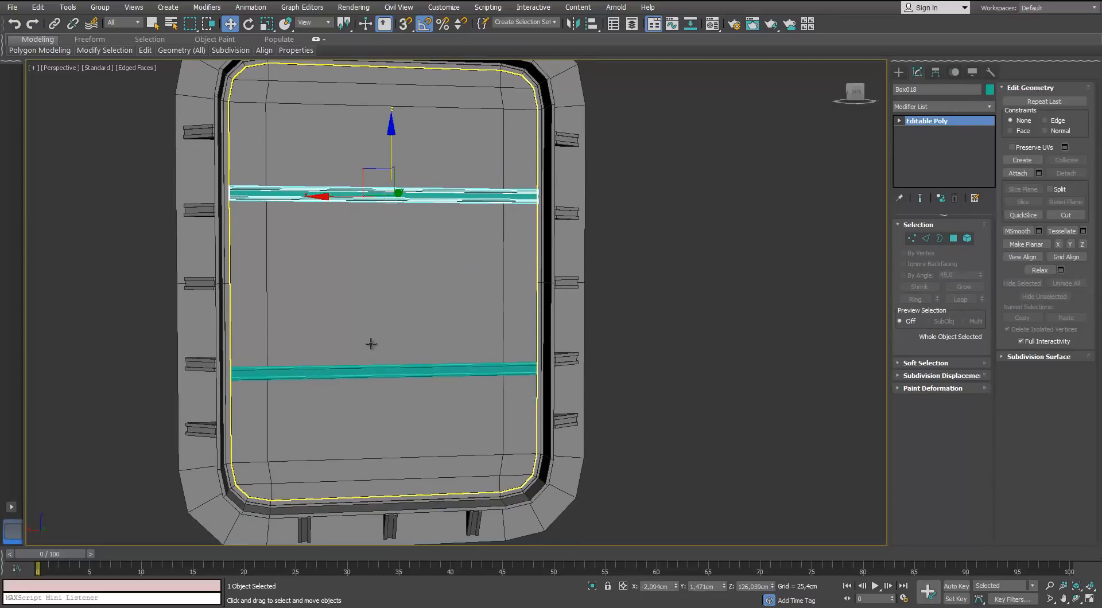
{"action": "middle_click_drag", "start_coordinate": [371, 345], "coordinate": [364, 341], "text": "alt"}
{"action": "left_click", "coordinate": [401, 372]}
{"action": "left_click_drag", "start_coordinate": [392, 309], "coordinate": [392, 313]}
{"action": "middle_click_drag", "start_coordinate": [361, 239], "coordinate": [363, 276]}
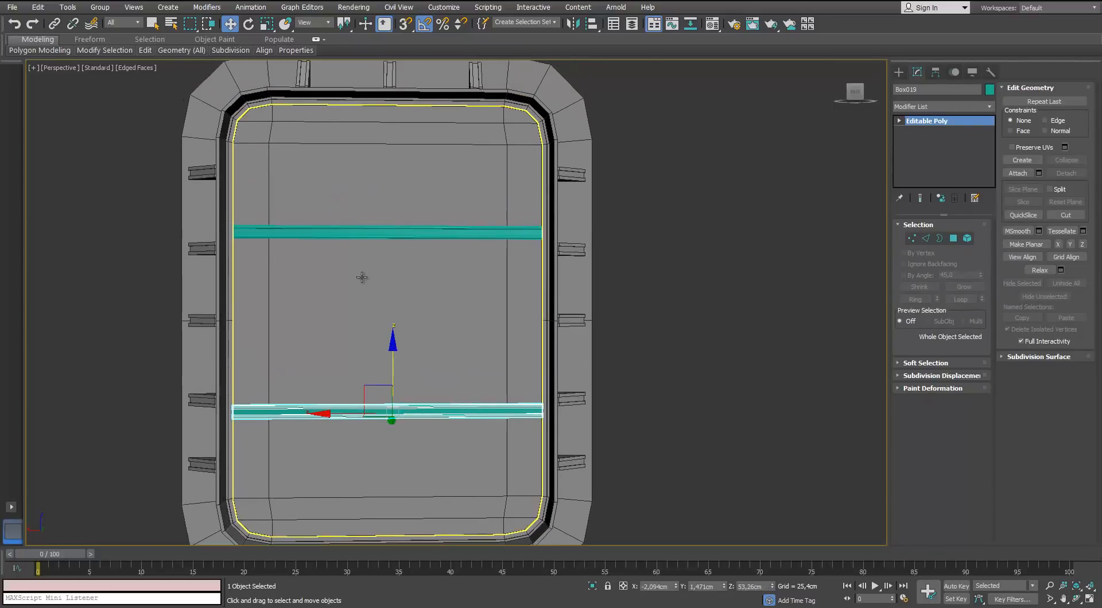
Step: Make rotated copies of both crossbars, turned 90 degrees about Y to form two vertical bars, and select the left vertical bar
{"action": "scroll", "coordinate": [363, 275], "scroll_direction": "up", "scroll_amount": 3}
{"action": "left_click", "coordinate": [388, 215], "text": "ctrl"}
{"action": "key", "text": "e"}
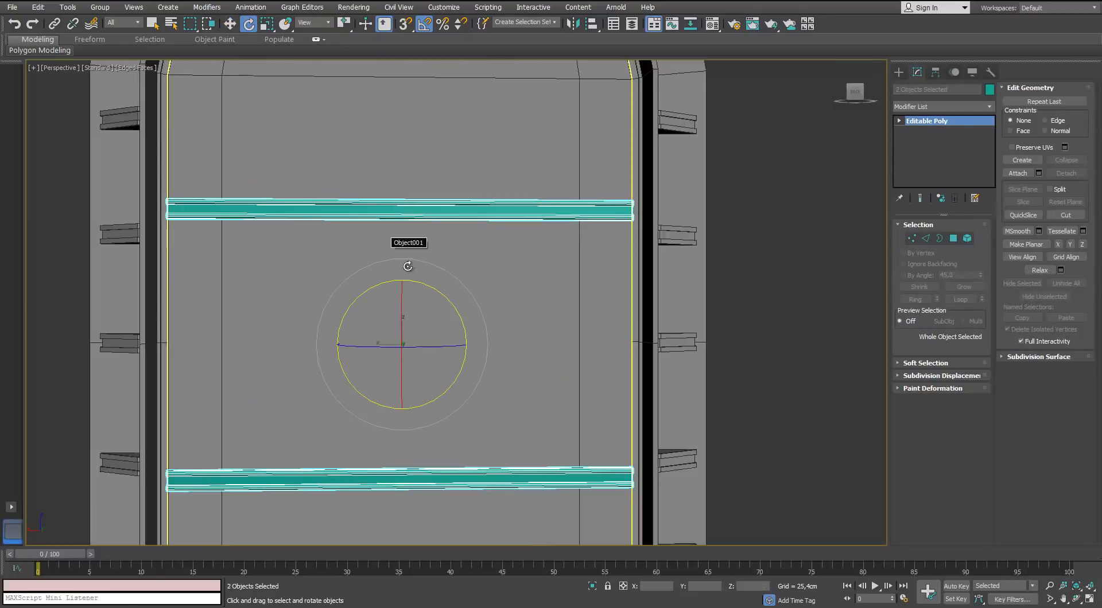
{"action": "mouse_move", "coordinate": [427, 285]}
{"action": "left_mouse_down"}
{"action": "mouse_move", "coordinate": [462, 314]}
{"action": "mouse_move", "coordinate": [448, 304]}
{"action": "mouse_move", "coordinate": [459, 347]}
{"action": "left_mouse_up"}
{"action": "key", "text": "ctrl+z"}
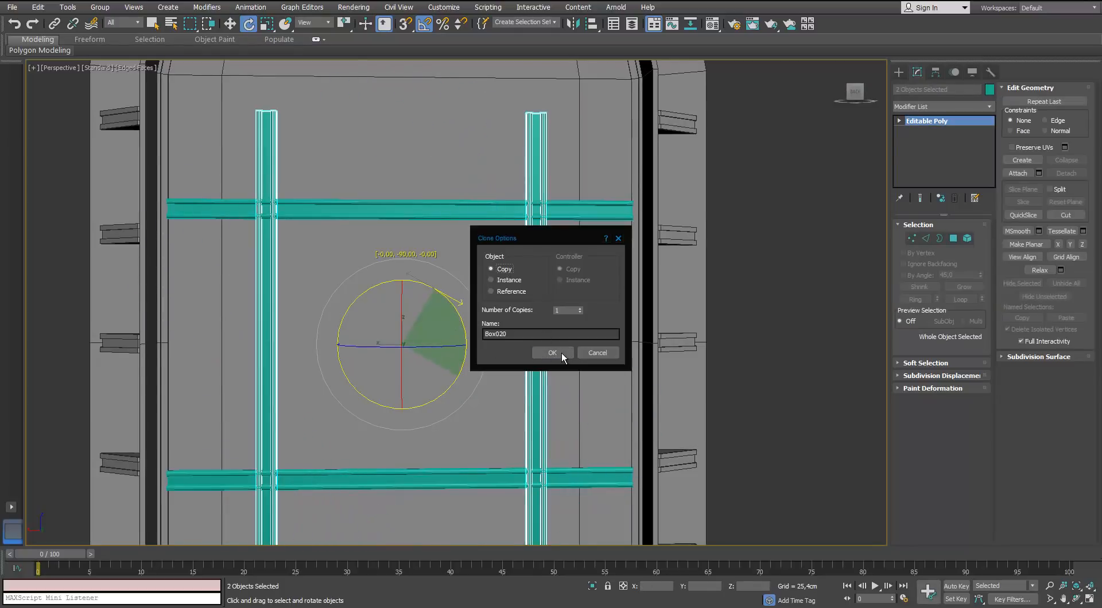
{"action": "left_click", "coordinate": [561, 353]}
{"action": "left_click", "coordinate": [532, 323]}
{"action": "left_click", "coordinate": [276, 327]}
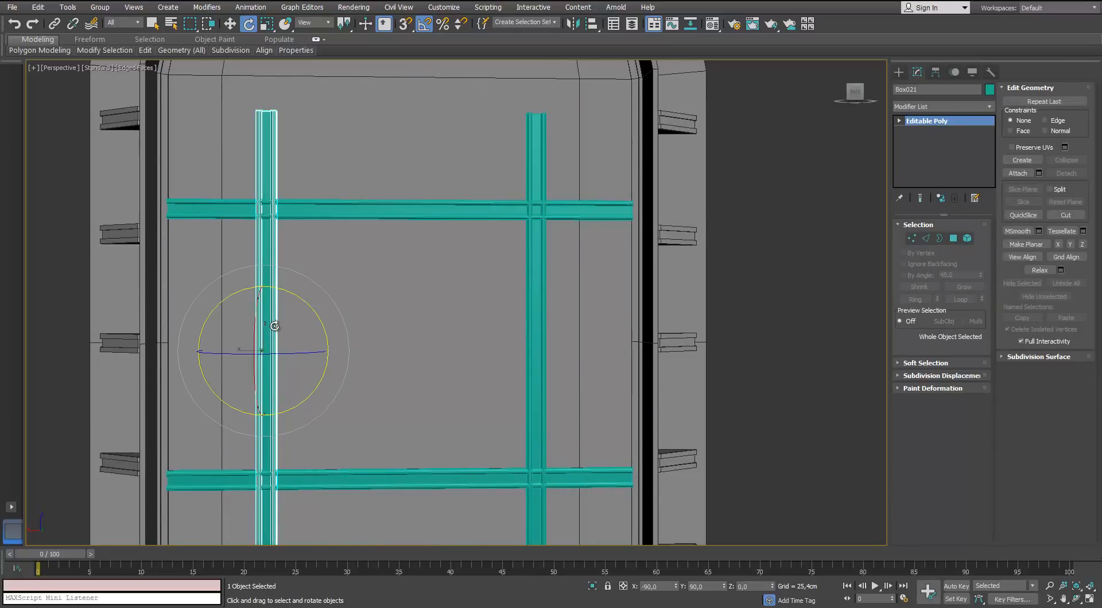
Step: Delete the left vertical bar and move the remaining one toward the panel's centre, to about -11.6 cm in X
{"action": "key", "text": "Delete"}
{"action": "left_click", "coordinate": [535, 317]}
{"action": "left_click_drag", "start_coordinate": [496, 343], "coordinate": [392, 339]}
{"action": "scroll", "coordinate": [271, 290], "scroll_direction": "down", "scroll_amount": 2}
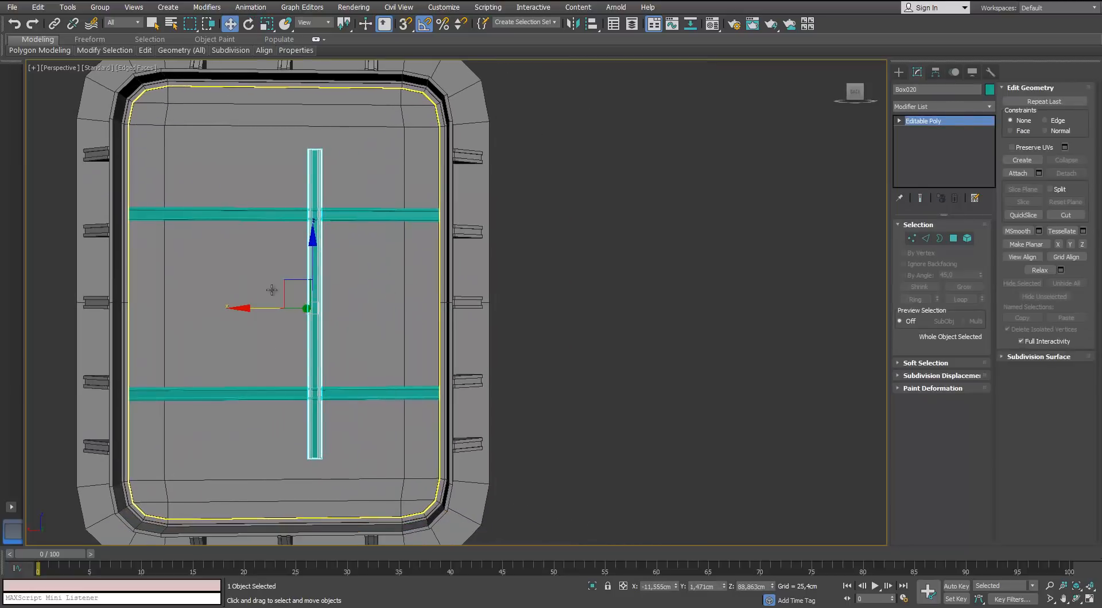
Step: Shorten the vertical bar by scaling its end vertices inward until both ends meet the upper and lower crossbars
{"action": "key", "text": "1"}
{"action": "left_click_drag", "start_coordinate": [344, 117], "coordinate": [277, 195]}
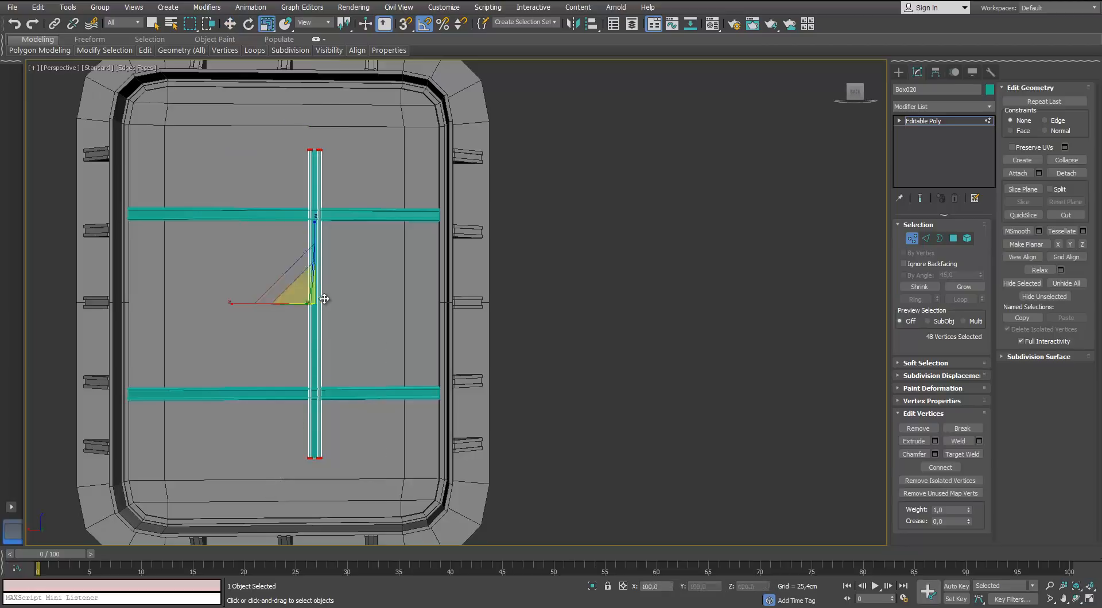
{"action": "scroll", "coordinate": [311, 266], "scroll_direction": "up", "scroll_amount": 5}
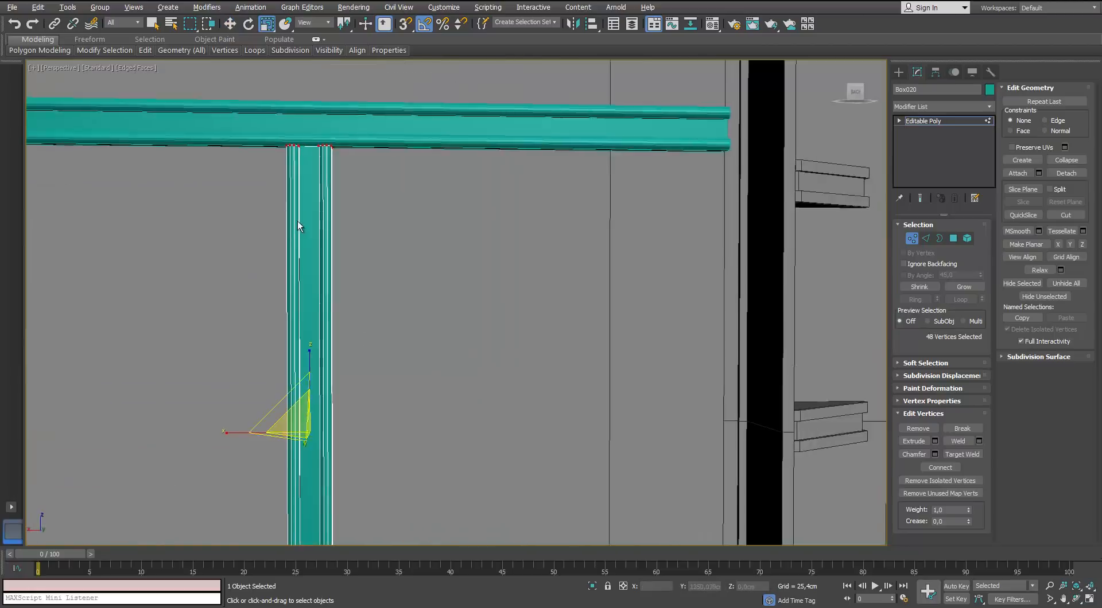
{"action": "middle_click_drag", "start_coordinate": [297, 223], "coordinate": [404, 394], "text": "alt"}
{"action": "scroll", "coordinate": [344, 222], "scroll_direction": "down", "scroll_amount": 5}
{"action": "scroll", "coordinate": [273, 207], "scroll_direction": "down", "scroll_amount": 2}
{"action": "scroll", "coordinate": [306, 152], "scroll_direction": "up", "scroll_amount": 4}
{"action": "scroll", "coordinate": [349, 284], "scroll_direction": "down", "scroll_amount": 4}
{"action": "scroll", "coordinate": [356, 371], "scroll_direction": "down", "scroll_amount": 2}
{"action": "scroll", "coordinate": [404, 394], "scroll_direction": "up", "scroll_amount": 3}
{"action": "scroll", "coordinate": [404, 394], "scroll_direction": "down", "scroll_amount": 3}
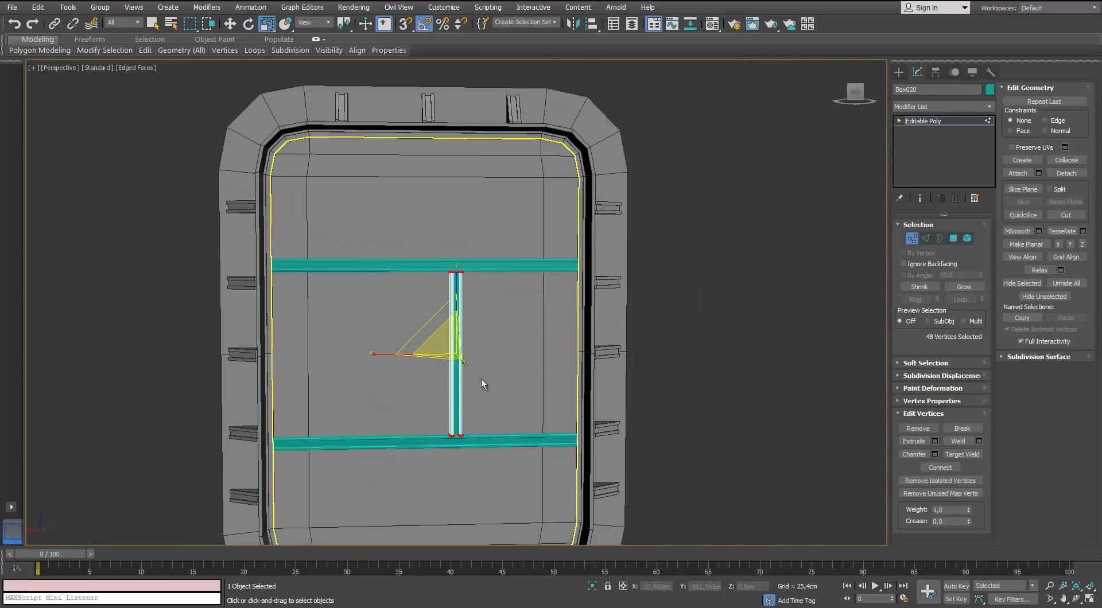
Step: Leave vertex editing and copy the shortened vertical bar to the left, at about 14.5 cm in X
{"action": "key", "text": "1"}
{"action": "key", "text": "w"}
{"action": "mouse_move", "coordinate": [405, 358]}
{"action": "left_mouse_down"}
{"action": "mouse_move", "coordinate": [419, 357]}
{"action": "mouse_move", "coordinate": [345, 358]}
{"action": "left_mouse_up"}
{"action": "key", "text": "Return"}
{"action": "scroll", "coordinate": [438, 292], "scroll_direction": "up", "scroll_amount": 2}
{"action": "middle_click_drag", "start_coordinate": [418, 268], "coordinate": [439, 292], "text": "alt"}
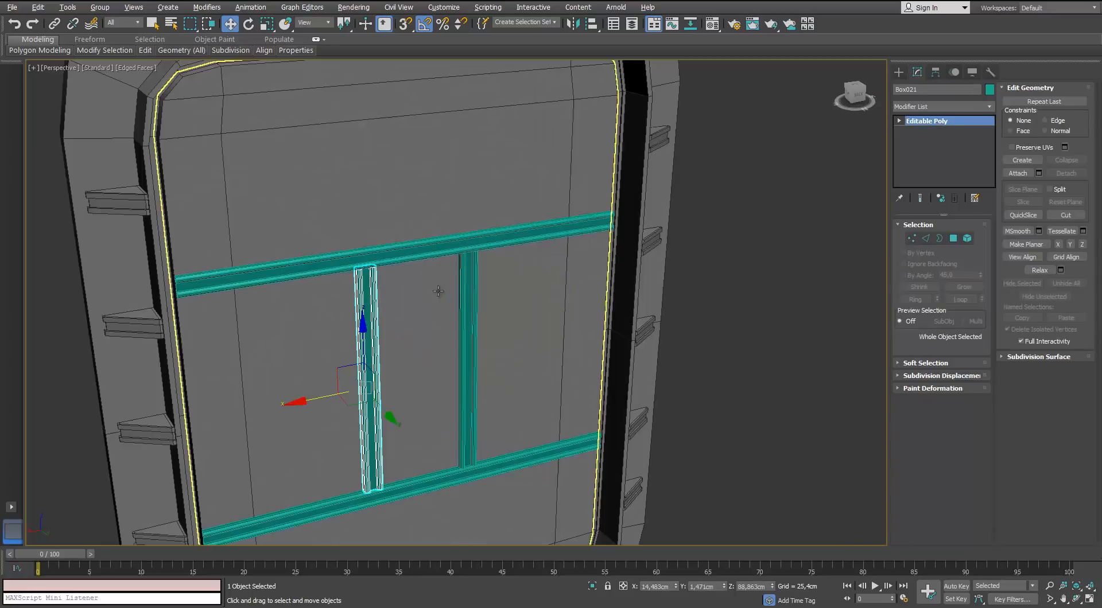
Step: Select all four bars, assign them the 01 - Default material and set their object colour to black
{"action": "left_click", "coordinate": [443, 245], "text": "ctrl"}
{"action": "left_click", "coordinate": [463, 280], "text": "ctrl"}
{"action": "left_click", "coordinate": [422, 486], "text": "ctrl"}
{"action": "key", "text": "m"}
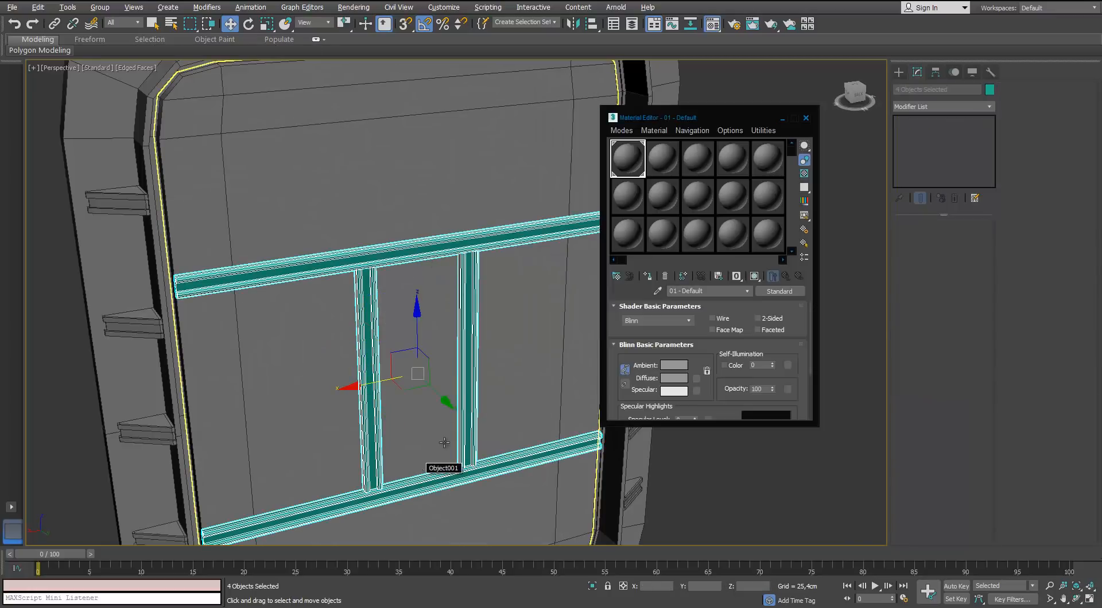
{"action": "left_click", "coordinate": [649, 276]}
{"action": "left_click", "coordinate": [805, 117]}
{"action": "left_click", "coordinate": [989, 89]}
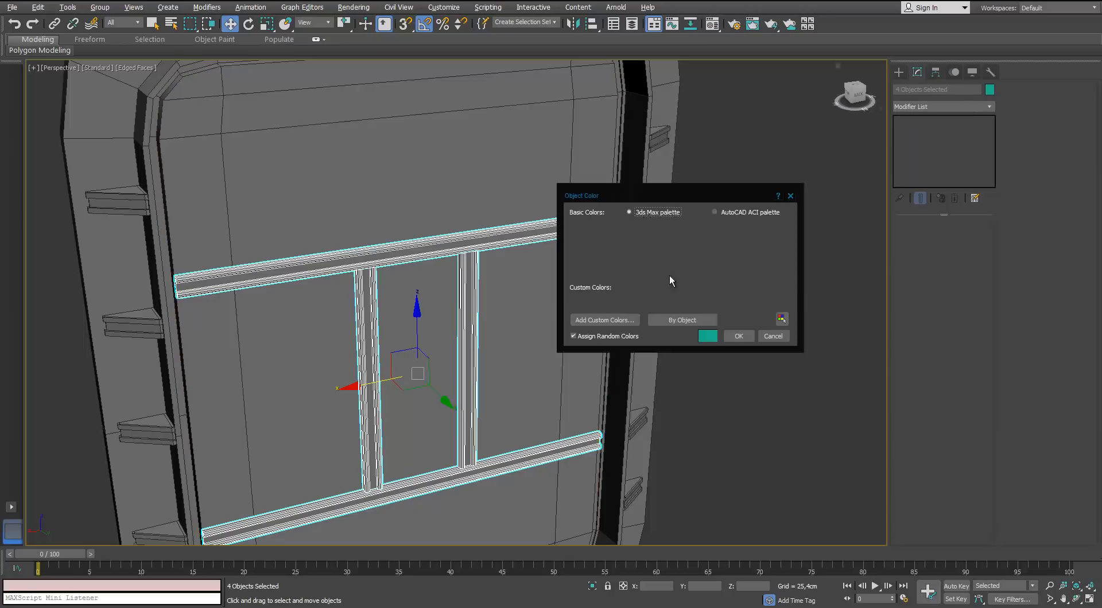
{"action": "left_click", "coordinate": [735, 336]}
{"action": "left_click", "coordinate": [736, 350]}
Step: Create an AutoGrid box on the panel between the vertical bars, about 26.2 cm long, 17.6 cm wide and 1.85 cm high
{"action": "scroll", "coordinate": [735, 362], "scroll_direction": "down", "scroll_amount": 3}
{"action": "middle_click_drag", "start_coordinate": [630, 364], "coordinate": [564, 348], "text": "alt"}
{"action": "middle_click_drag", "start_coordinate": [563, 348], "coordinate": [561, 336]}
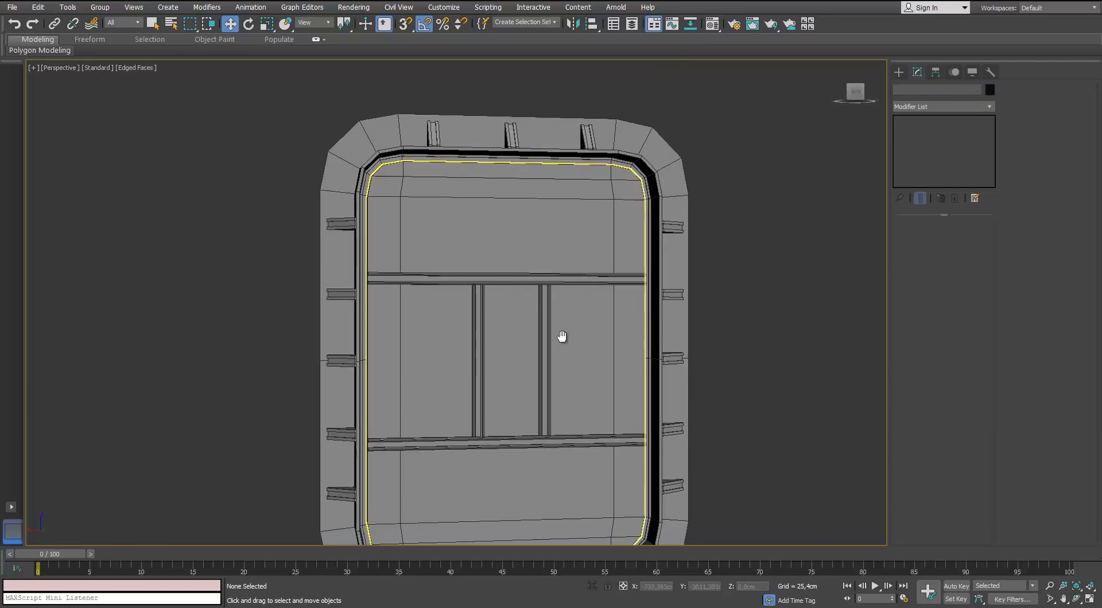
{"action": "left_click", "coordinate": [899, 72]}
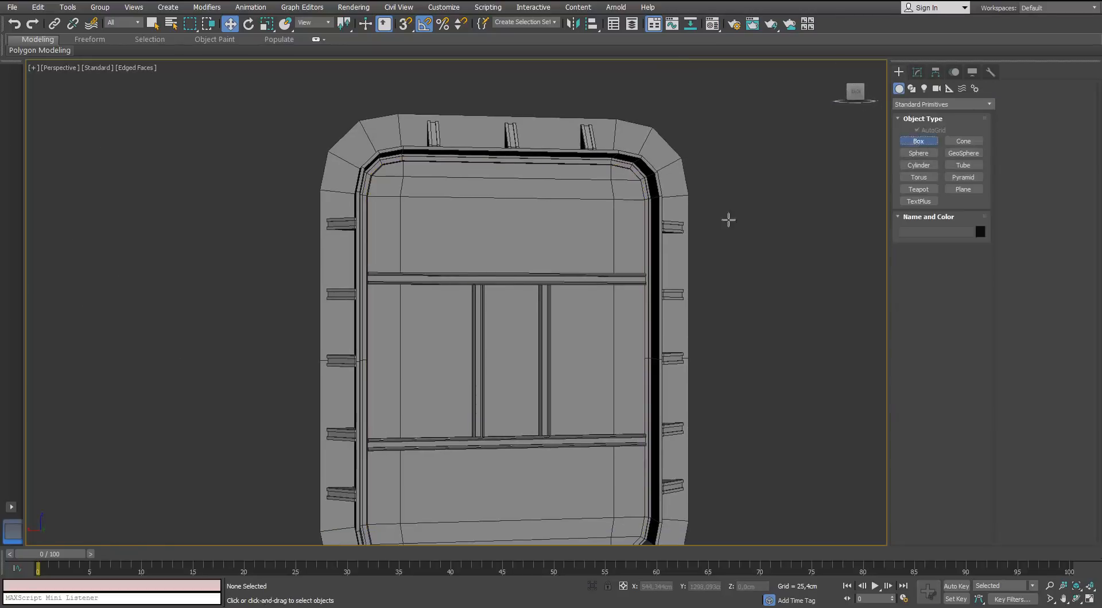
{"action": "scroll", "coordinate": [482, 290], "scroll_direction": "up", "scroll_amount": 5}
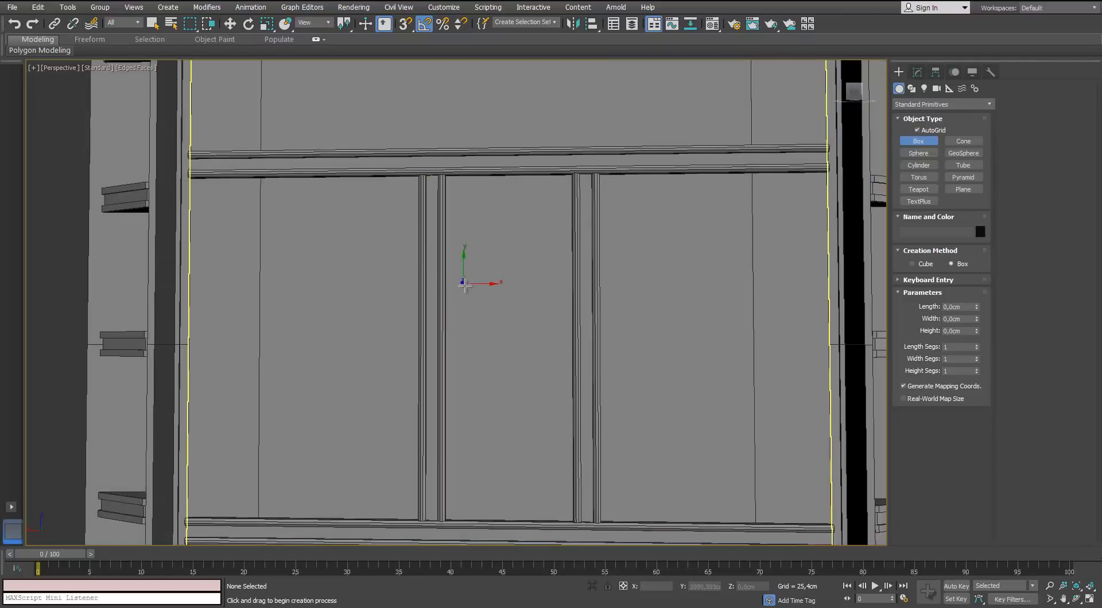
{"action": "left_click_drag", "start_coordinate": [463, 276], "coordinate": [550, 411]}
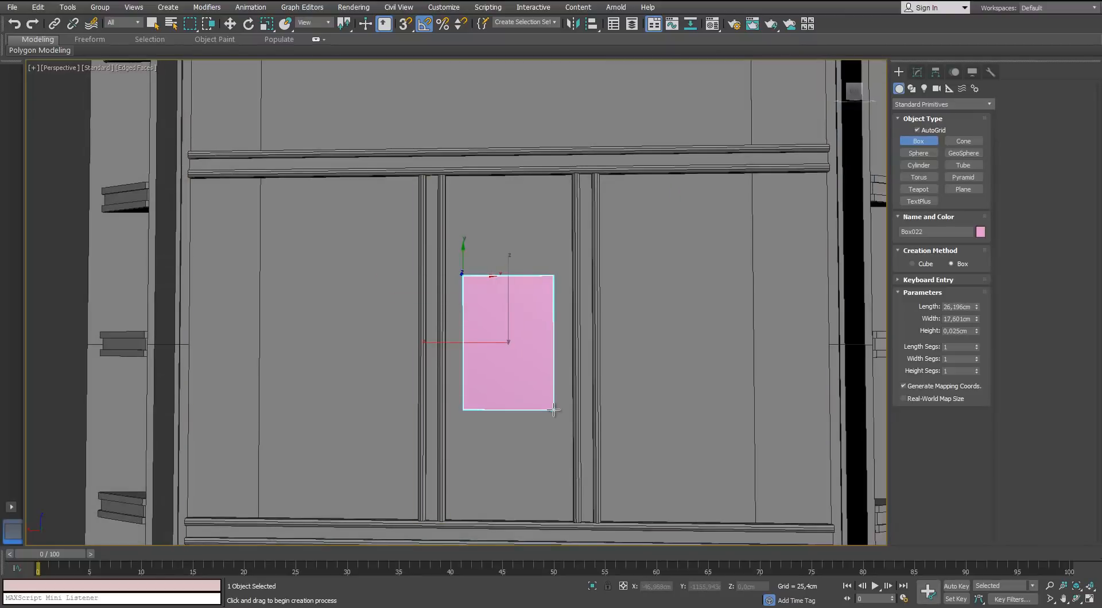
{"action": "middle_click_drag", "start_coordinate": [519, 351], "coordinate": [591, 393], "text": "alt"}
{"action": "key", "text": "w"}
{"action": "left_click", "coordinate": [917, 72]}
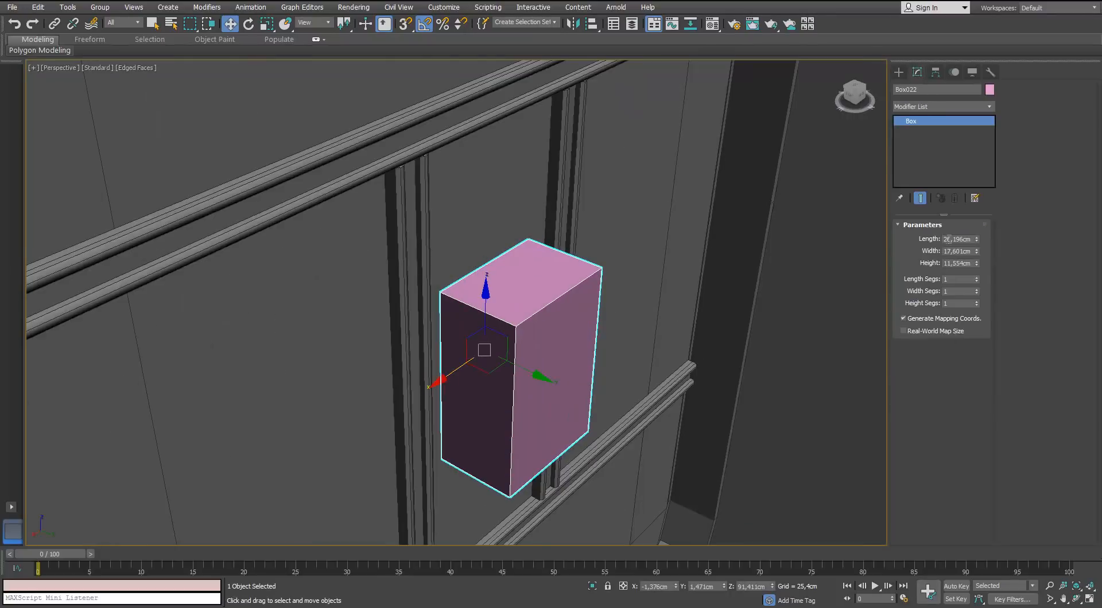
{"action": "left_click_drag", "start_coordinate": [977, 263], "coordinate": [973, 310]}
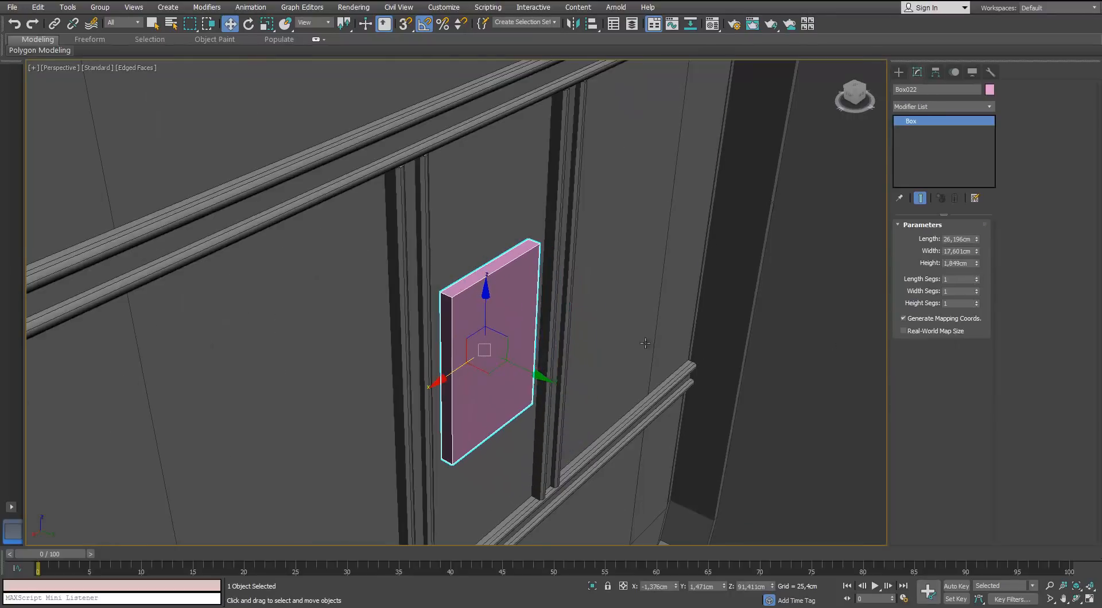
Step: Create a cylinder near the plate's upper left corner with a radius of about 1.63 cm and height of about 1.57 cm
{"action": "middle_click_drag", "start_coordinate": [645, 343], "coordinate": [623, 327], "text": "alt"}
{"action": "scroll", "coordinate": [565, 289], "scroll_direction": "up", "scroll_amount": 3}
{"action": "middle_click_drag", "start_coordinate": [528, 221], "coordinate": [559, 196]}
{"action": "middle_click_drag", "start_coordinate": [459, 247], "coordinate": [475, 269], "text": "alt"}
{"action": "scroll", "coordinate": [461, 265], "scroll_direction": "up", "scroll_amount": 2}
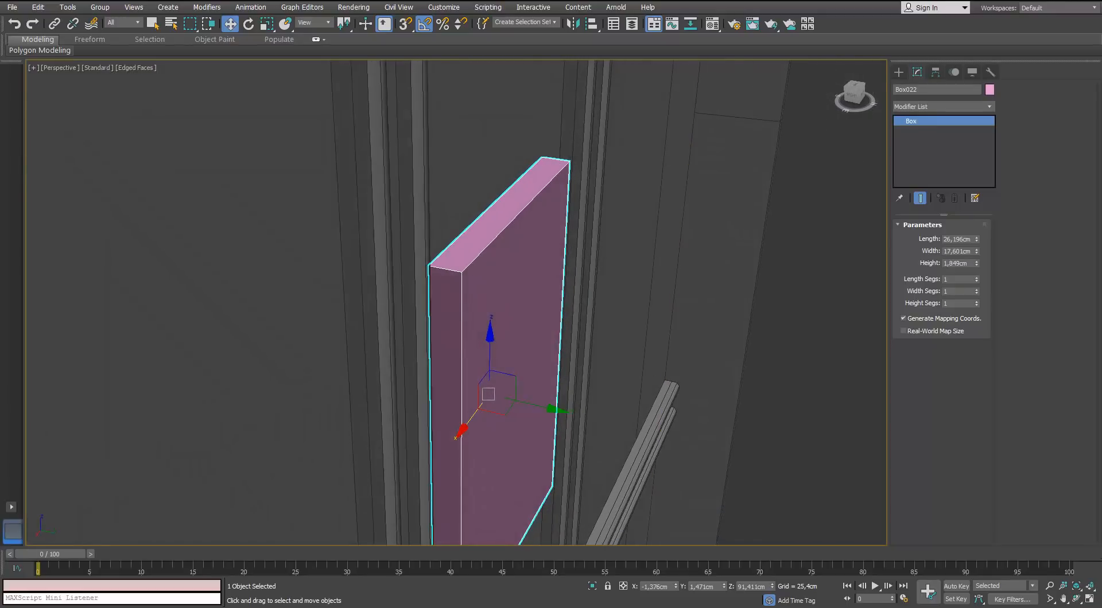
{"action": "scroll", "coordinate": [436, 347], "scroll_direction": "down", "scroll_amount": 4}
{"action": "middle_click_drag", "start_coordinate": [443, 344], "coordinate": [410, 281], "text": "alt"}
{"action": "scroll", "coordinate": [431, 330], "scroll_direction": "up", "scroll_amount": 2}
{"action": "left_click", "coordinate": [899, 72]}
{"action": "left_click", "coordinate": [919, 166]}
{"action": "scroll", "coordinate": [410, 284], "scroll_direction": "up", "scroll_amount": 3}
{"action": "left_click_drag", "start_coordinate": [417, 292], "coordinate": [422, 281]}
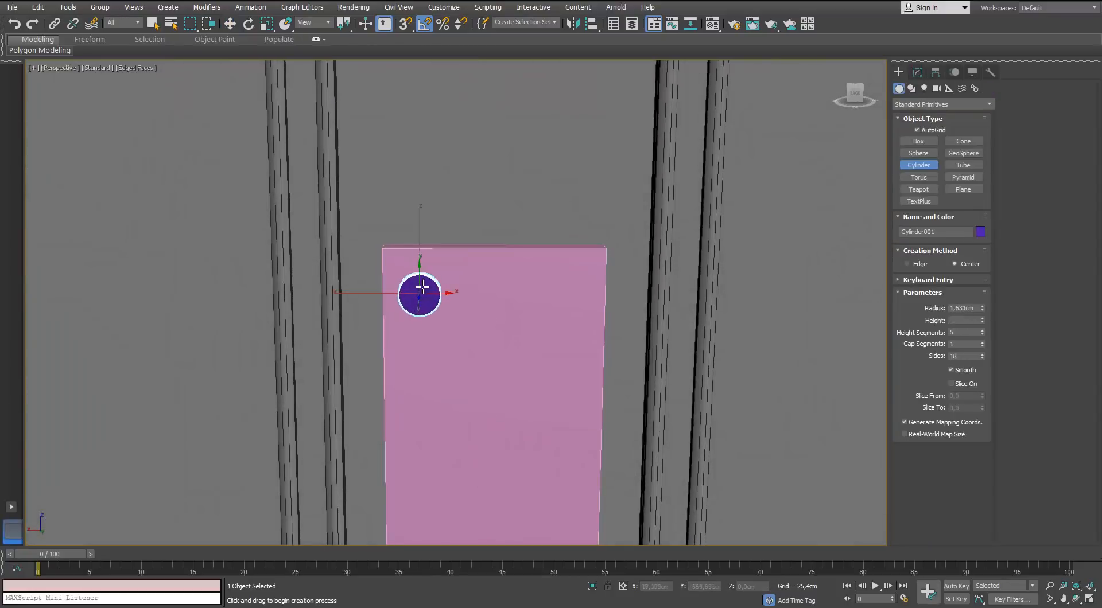
{"action": "middle_click_drag", "start_coordinate": [414, 296], "coordinate": [436, 304], "text": "alt"}
Step: Turn the cylinder into a hexagonal bolt head with 6 sides, 1 height segment and a height of about 0.91 cm
{"action": "left_click", "coordinate": [916, 72]}
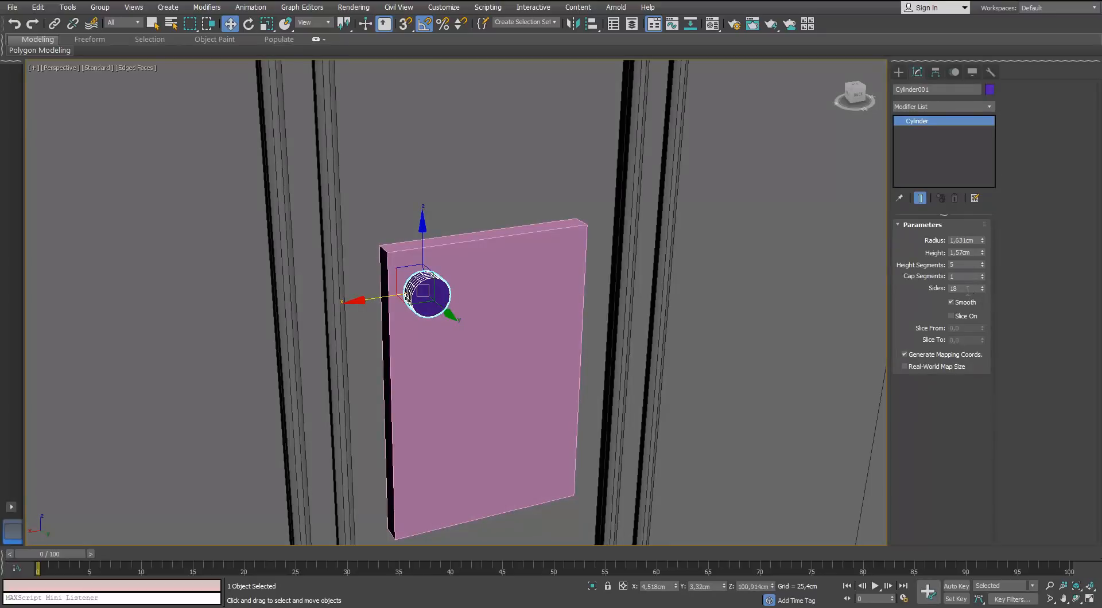
{"action": "right_click", "coordinate": [979, 261]}
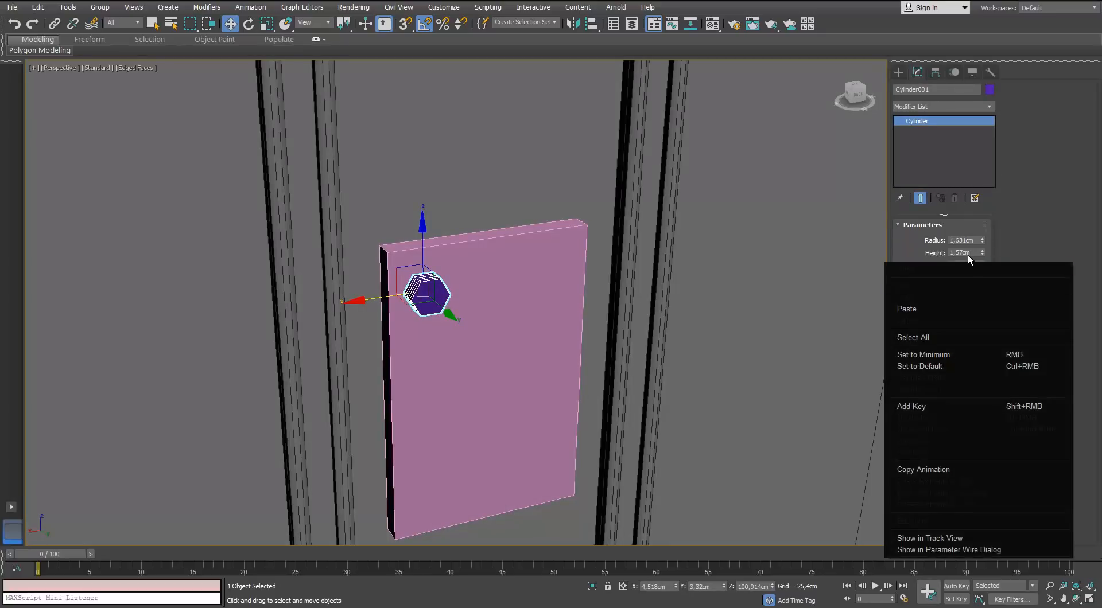
{"action": "left_click", "coordinate": [997, 258]}
{"action": "scroll", "coordinate": [514, 264], "scroll_direction": "up", "scroll_amount": 3}
{"action": "middle_click_drag", "start_coordinate": [310, 300], "coordinate": [348, 302], "text": "alt"}
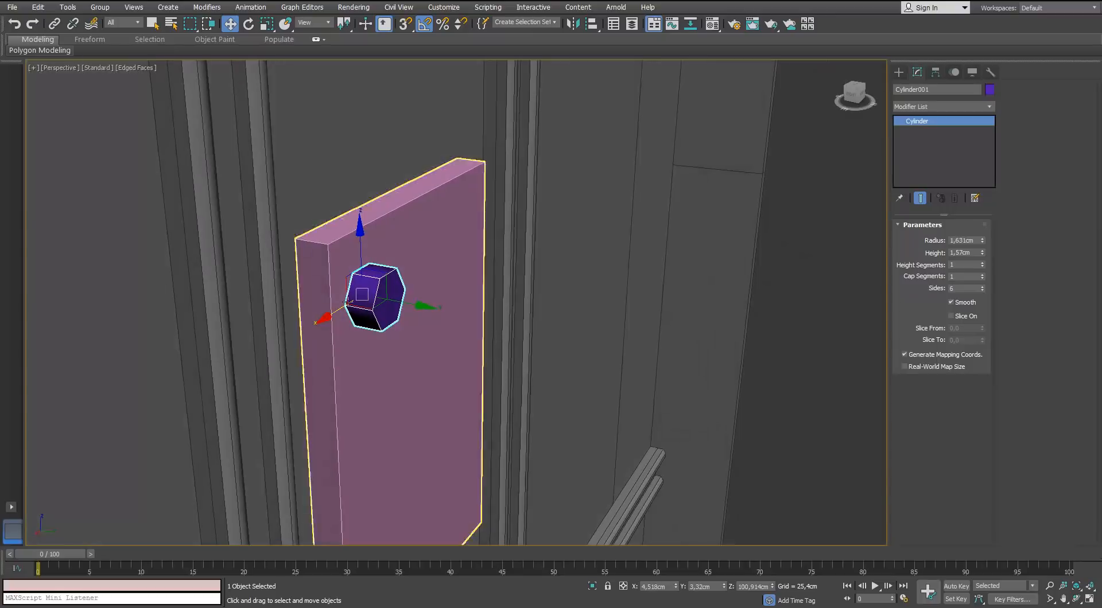
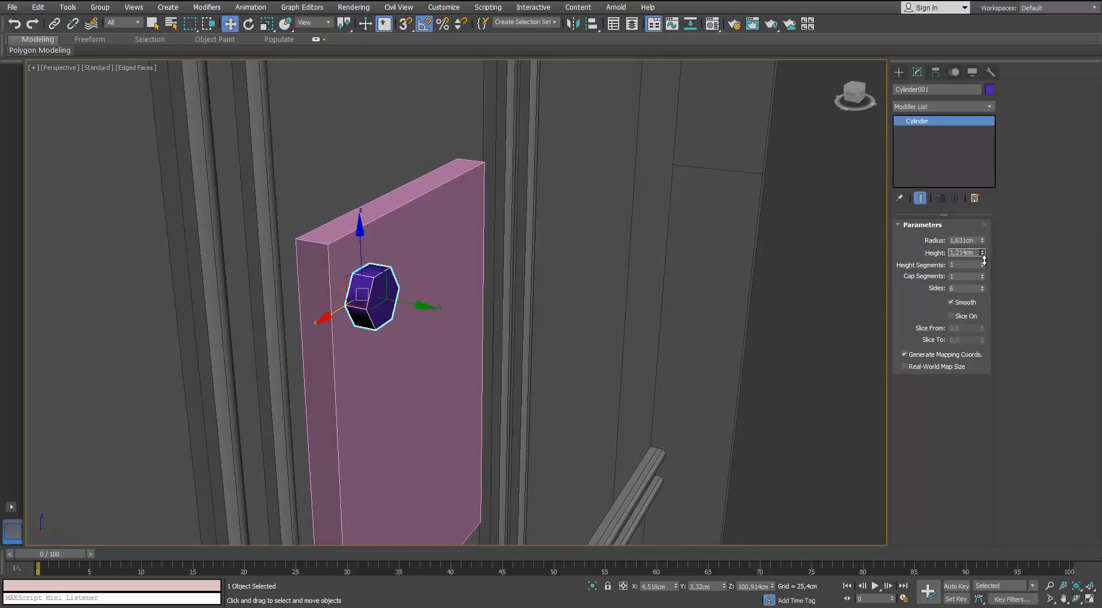
{"action": "left_click_drag", "start_coordinate": [983, 266], "coordinate": [982, 269]}
Step: Create a sphere with a radius of about 1.19 cm centred on the face of the hexagonal bolt head
{"action": "middle_click_drag", "start_coordinate": [453, 268], "coordinate": [405, 259], "text": "alt"}
{"action": "scroll", "coordinate": [405, 260], "scroll_direction": "down", "scroll_amount": 10}
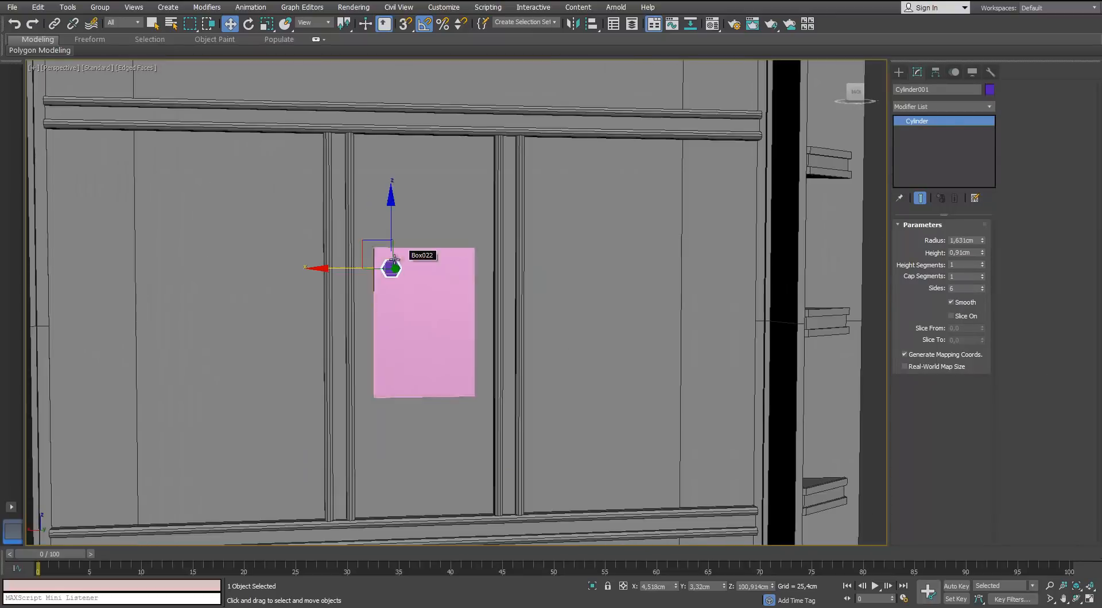
{"action": "scroll", "coordinate": [392, 264], "scroll_direction": "up", "scroll_amount": 10}
{"action": "left_click", "coordinate": [899, 73]}
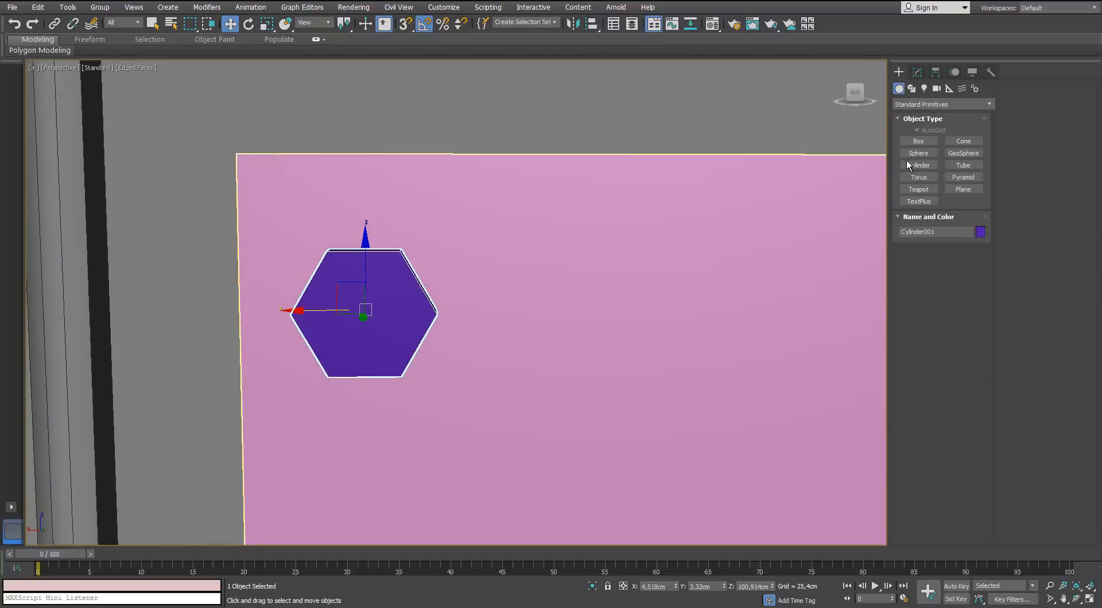
{"action": "left_click", "coordinate": [908, 164]}
{"action": "left_click", "coordinate": [909, 154]}
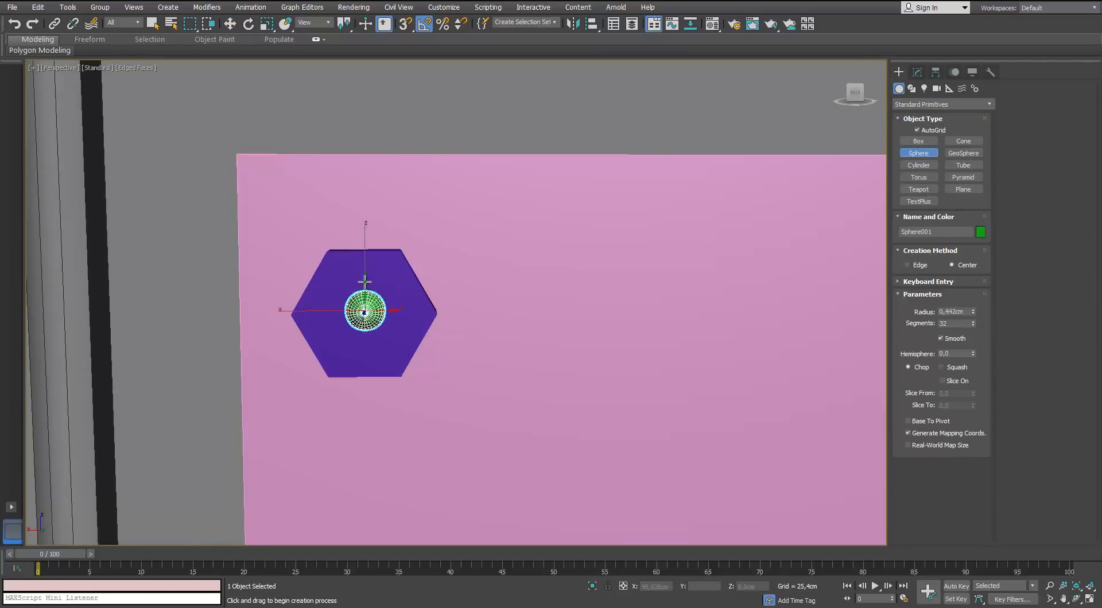
{"action": "left_click_drag", "start_coordinate": [364, 282], "coordinate": [364, 253]}
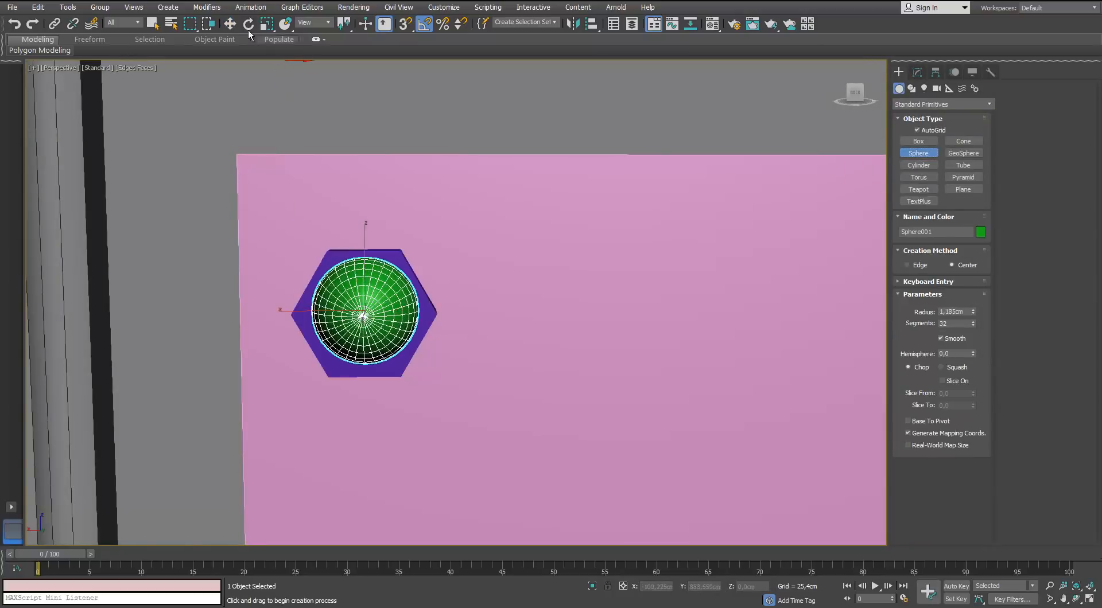
{"action": "left_click", "coordinate": [231, 26]}
Step: Cut the sphere to a half dome with a Hemisphere value of 0.5 and set its segments to 16
{"action": "middle_click_drag", "start_coordinate": [292, 175], "coordinate": [419, 287], "text": "alt"}
{"action": "scroll", "coordinate": [419, 281], "scroll_direction": "down", "scroll_amount": 5}
{"action": "left_click", "coordinate": [916, 73]}
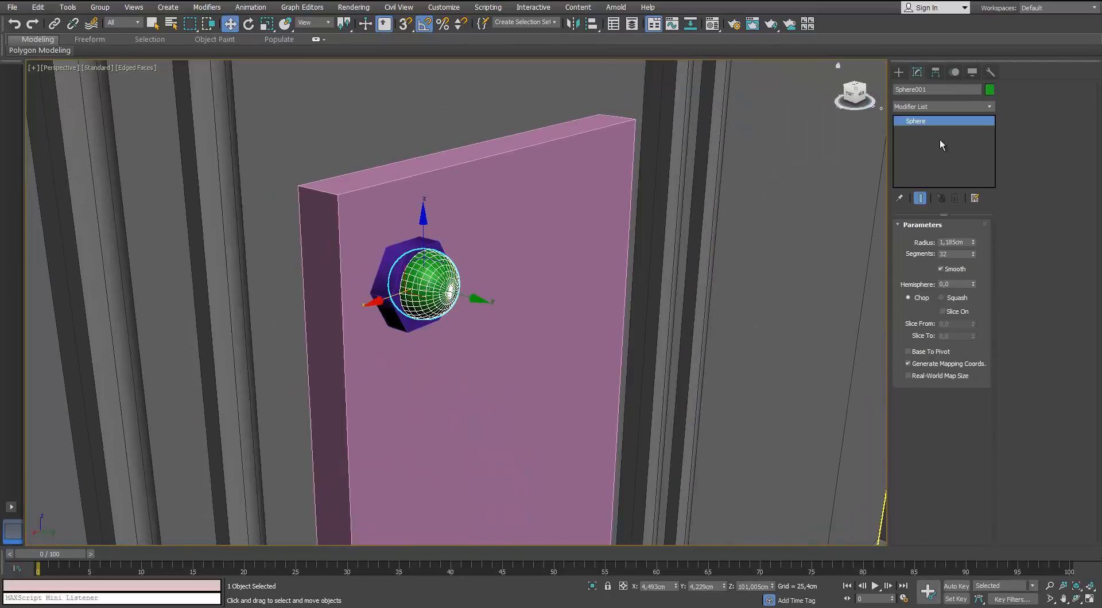
{"action": "type", "text": "5"}
{"action": "key", "text": "Return"}
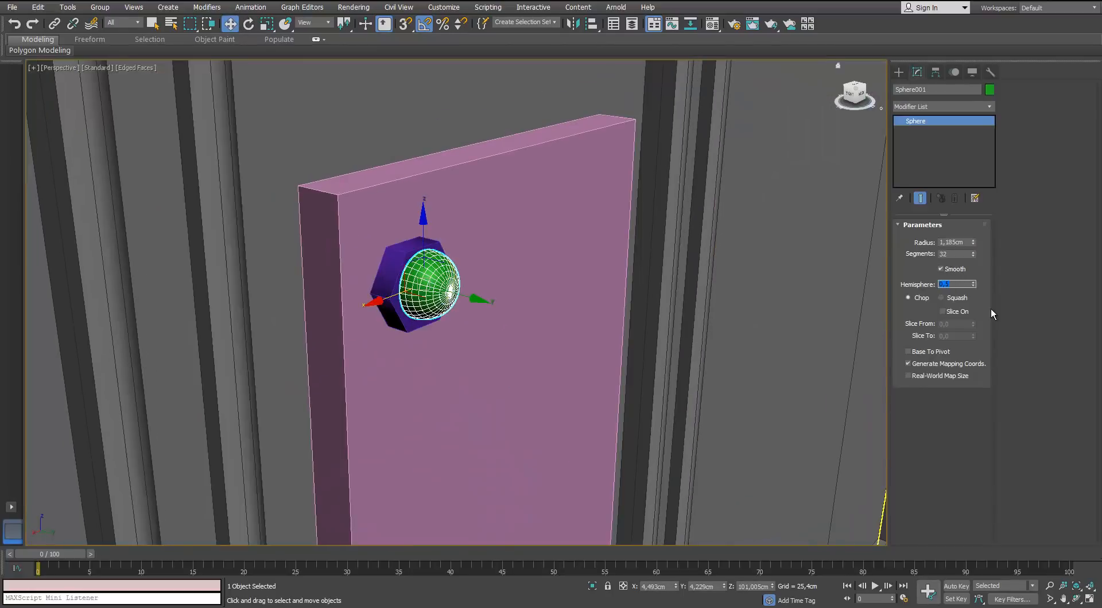
{"action": "middle_click_drag", "start_coordinate": [517, 287], "coordinate": [585, 267], "text": "alt"}
{"action": "scroll", "coordinate": [585, 266], "scroll_direction": "up", "scroll_amount": 4}
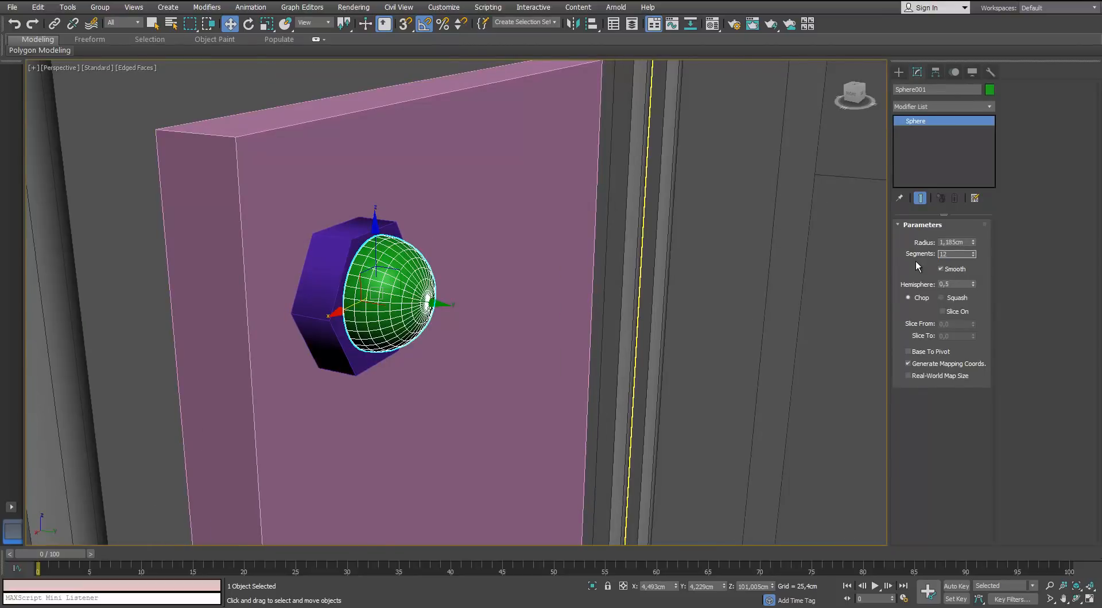
{"action": "key", "text": "Return"}
{"action": "mouse_move", "coordinate": [428, 267]}
{"action": "middle_mouse_down", "text": "alt"}
{"action": "mouse_move", "coordinate": [384, 202]}
{"action": "mouse_move", "coordinate": [395, 264]}
{"action": "mouse_move", "coordinate": [419, 261]}
{"action": "middle_mouse_up", "text": "alt"}
{"action": "scroll", "coordinate": [396, 264], "scroll_direction": "up", "scroll_amount": 4}
{"action": "type", "text": "16"}
{"action": "key", "text": "Return"}
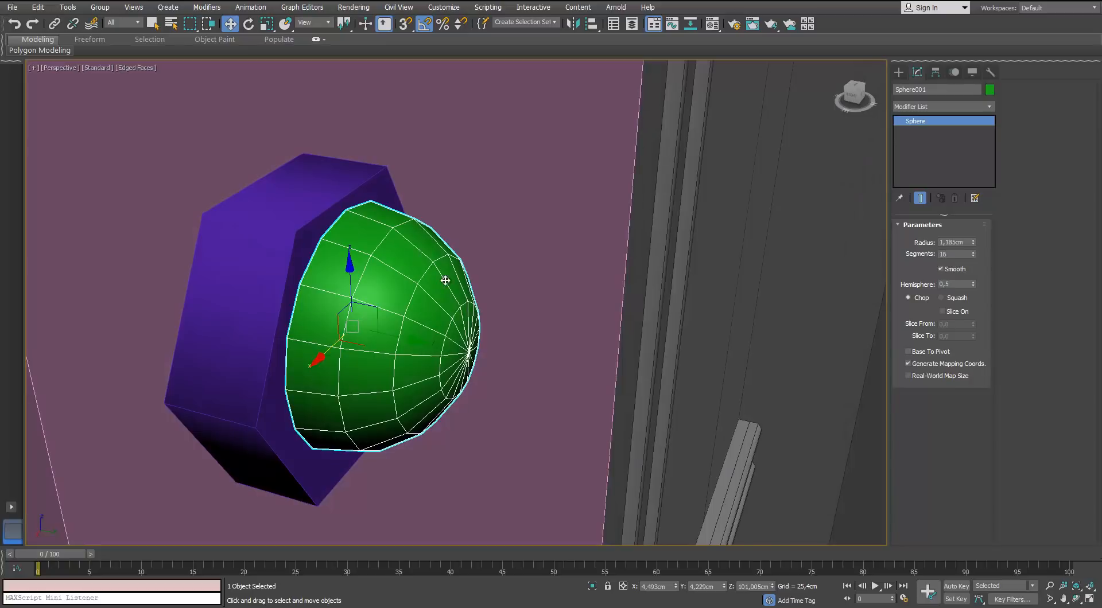
Step: Flatten the dome by scaling it along Y so it forms a low cap on the bolt head
{"action": "key", "text": "r"}
{"action": "left_click_drag", "start_coordinate": [425, 341], "coordinate": [394, 334]}
{"action": "middle_click_drag", "start_coordinate": [384, 299], "coordinate": [310, 214], "text": "alt"}
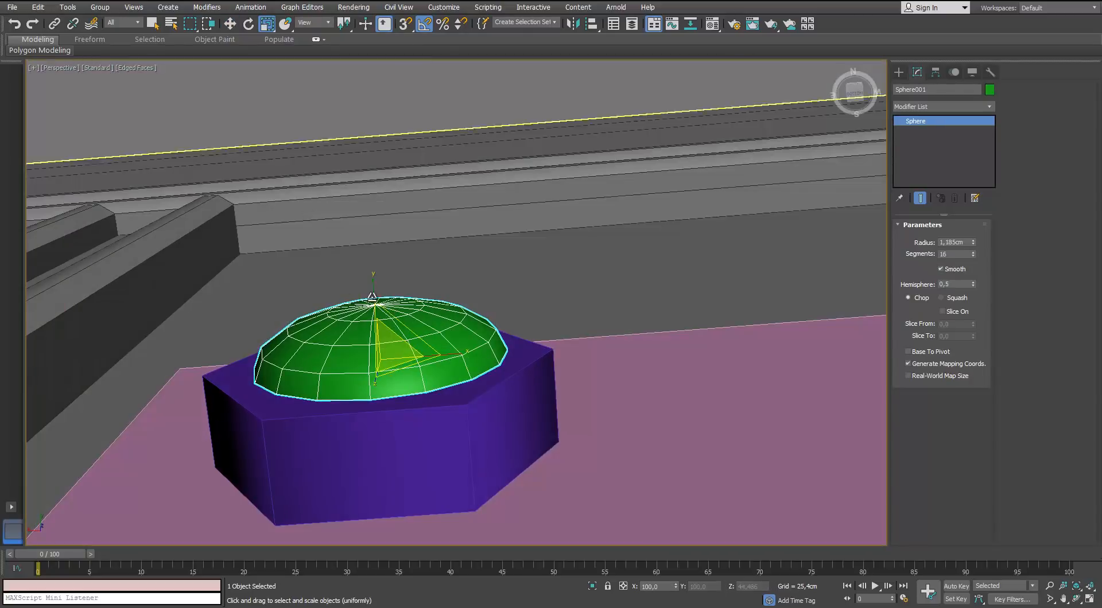
{"action": "left_click_drag", "start_coordinate": [375, 304], "coordinate": [374, 294]}
{"action": "scroll", "coordinate": [378, 298], "scroll_direction": "down", "scroll_amount": 5}
Step: Select the dome, bolt head and plate together and assign them the 01 - Default material
{"action": "middle_click_drag", "start_coordinate": [379, 299], "coordinate": [450, 347], "text": "alt"}
{"action": "left_click", "coordinate": [431, 360], "text": "ctrl"}
{"action": "left_click", "coordinate": [459, 340], "text": "ctrl"}
{"action": "scroll", "coordinate": [456, 333], "scroll_direction": "down", "scroll_amount": 6}
{"action": "scroll", "coordinate": [451, 347], "scroll_direction": "up", "scroll_amount": 2}
{"action": "key", "text": "m"}
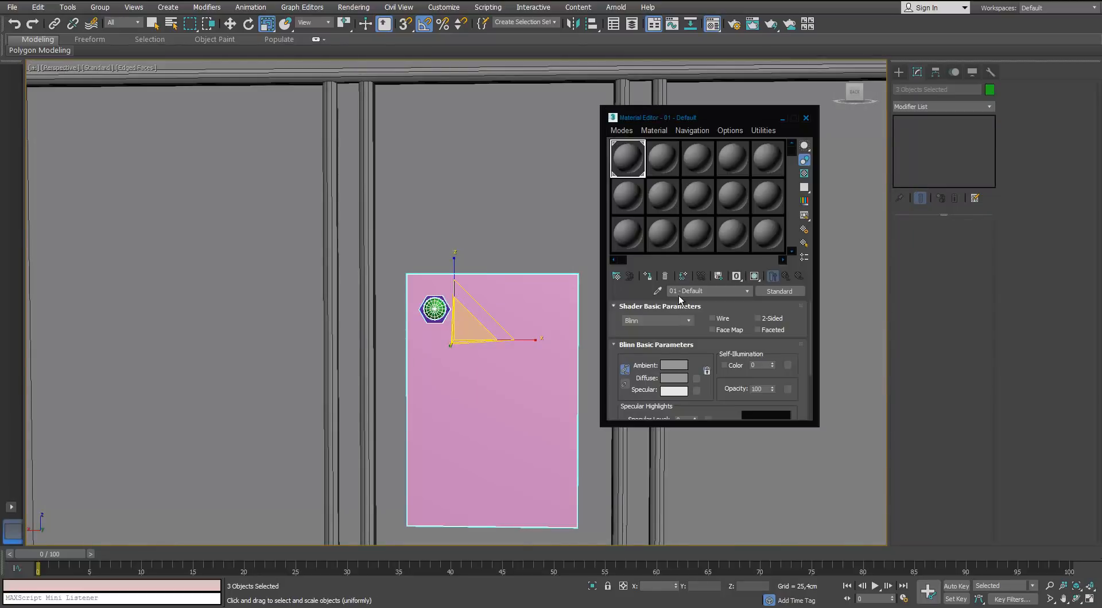
{"action": "left_click", "coordinate": [648, 277]}
{"action": "left_click", "coordinate": [805, 118]}
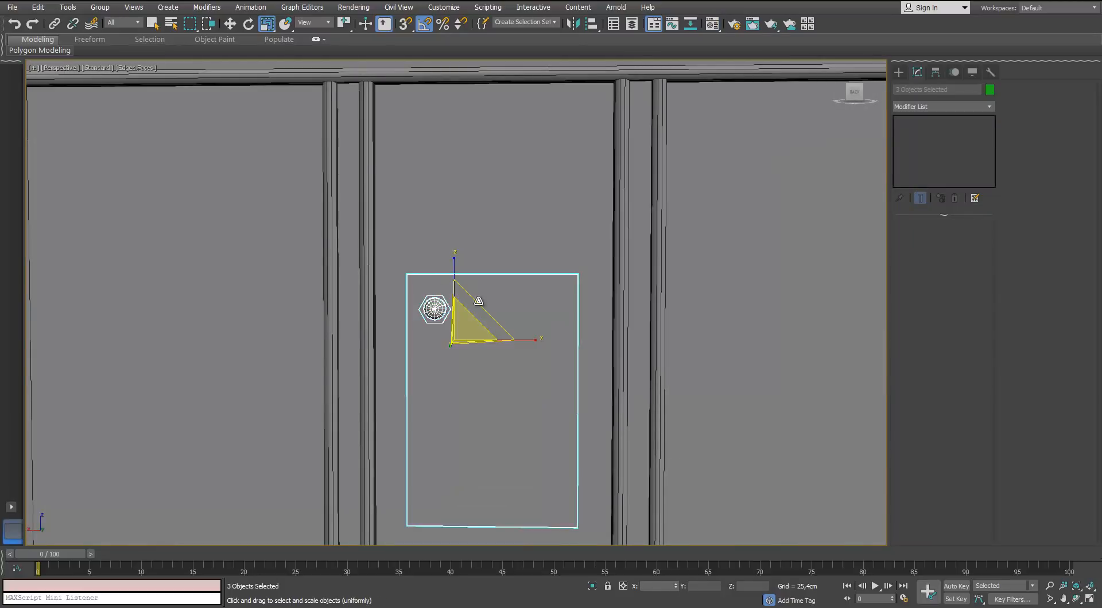
Step: Set the object colour of the plate, bolt head and dome to black
{"action": "left_click", "coordinate": [231, 25]}
{"action": "scroll", "coordinate": [437, 306], "scroll_direction": "up", "scroll_amount": 4}
{"action": "left_click", "coordinate": [435, 306]}
{"action": "left_click", "coordinate": [458, 318], "text": "ctrl"}
{"action": "scroll", "coordinate": [505, 328], "scroll_direction": "down", "scroll_amount": 6}
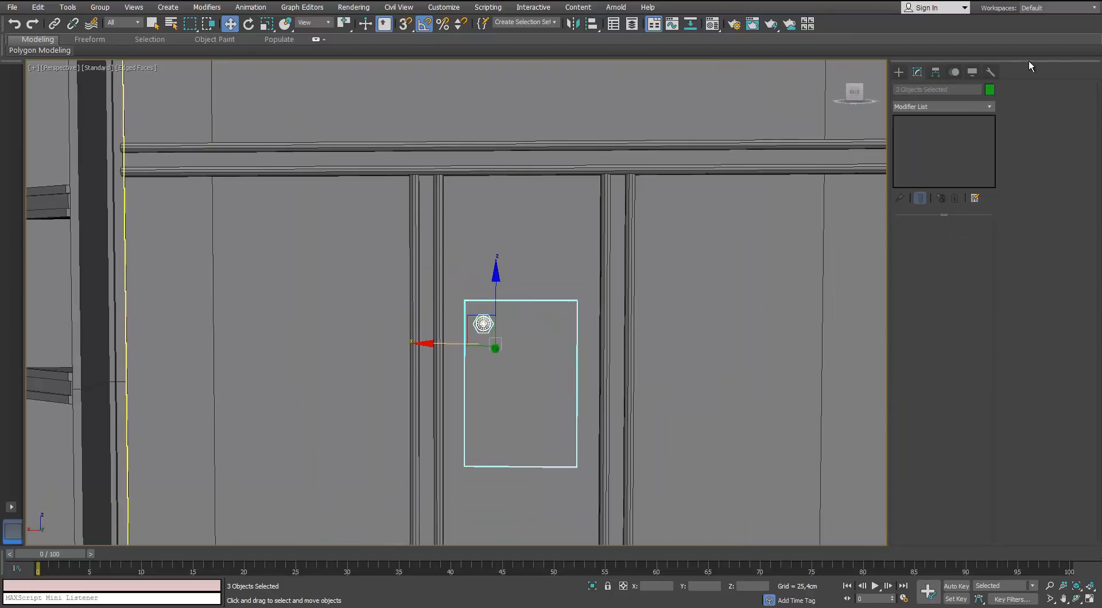
{"action": "left_click", "coordinate": [989, 90]}
{"action": "left_click", "coordinate": [739, 337]}
Step: Select the bolt head with its dome and copy them across to the plate's upper right corner
{"action": "scroll", "coordinate": [545, 328], "scroll_direction": "up", "scroll_amount": 4}
{"action": "left_click", "coordinate": [410, 316]}
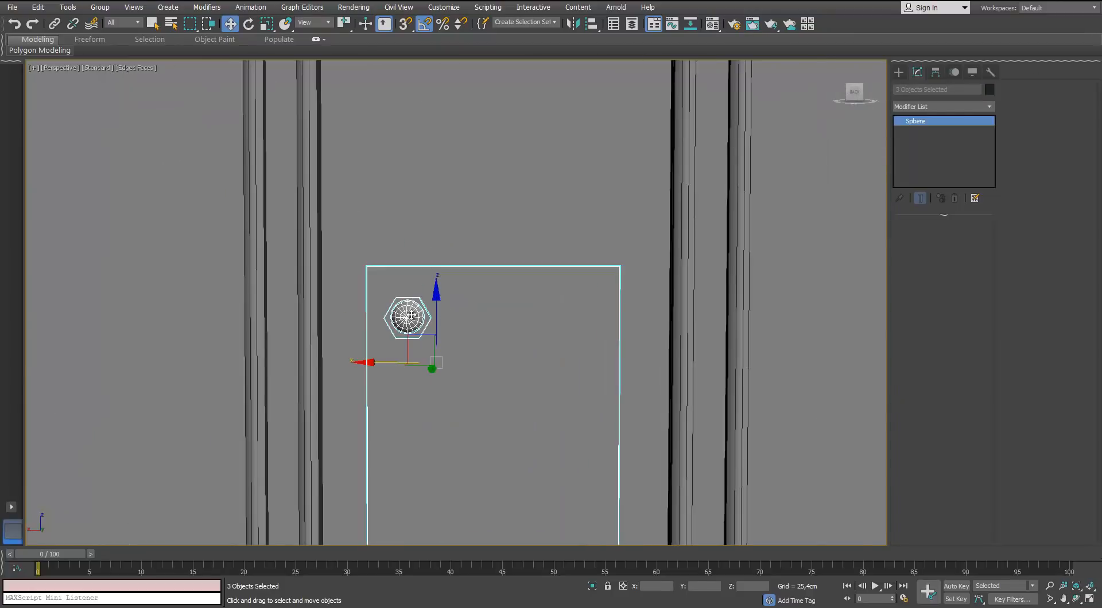
{"action": "left_click", "coordinate": [426, 316], "text": "ctrl"}
{"action": "scroll", "coordinate": [451, 328], "scroll_direction": "down", "scroll_amount": 2}
{"action": "mouse_move", "coordinate": [451, 328]}
{"action": "middle_mouse_down"}
{"action": "mouse_move", "coordinate": [393, 303]}
{"action": "mouse_move", "coordinate": [361, 274]}
{"action": "middle_mouse_up"}
{"action": "left_click_drag", "start_coordinate": [305, 269], "coordinate": [362, 282], "text": "shift"}
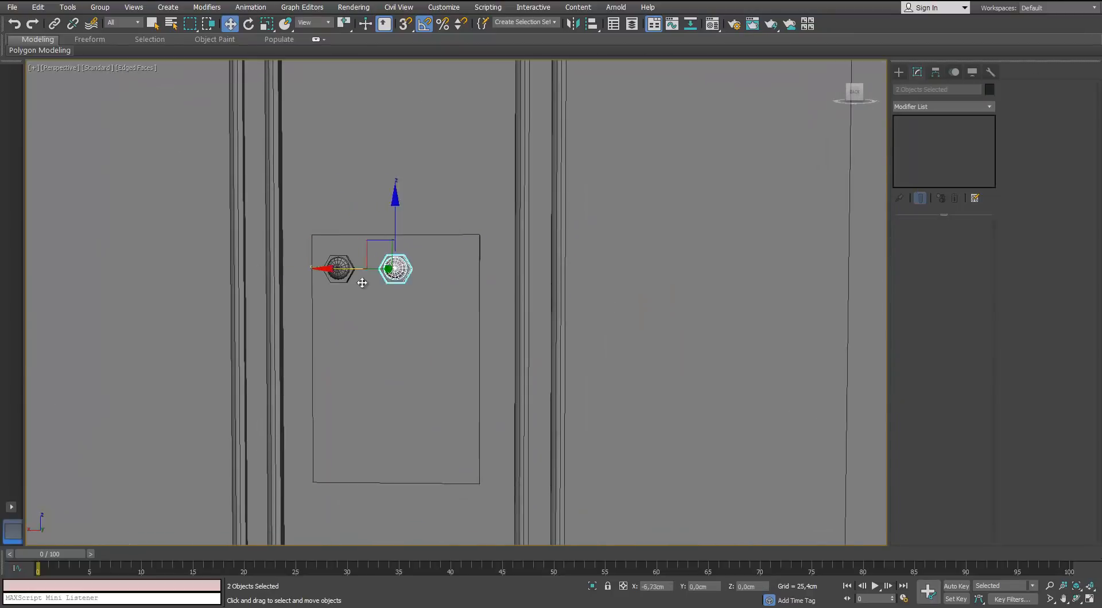
{"action": "key", "text": "Return"}
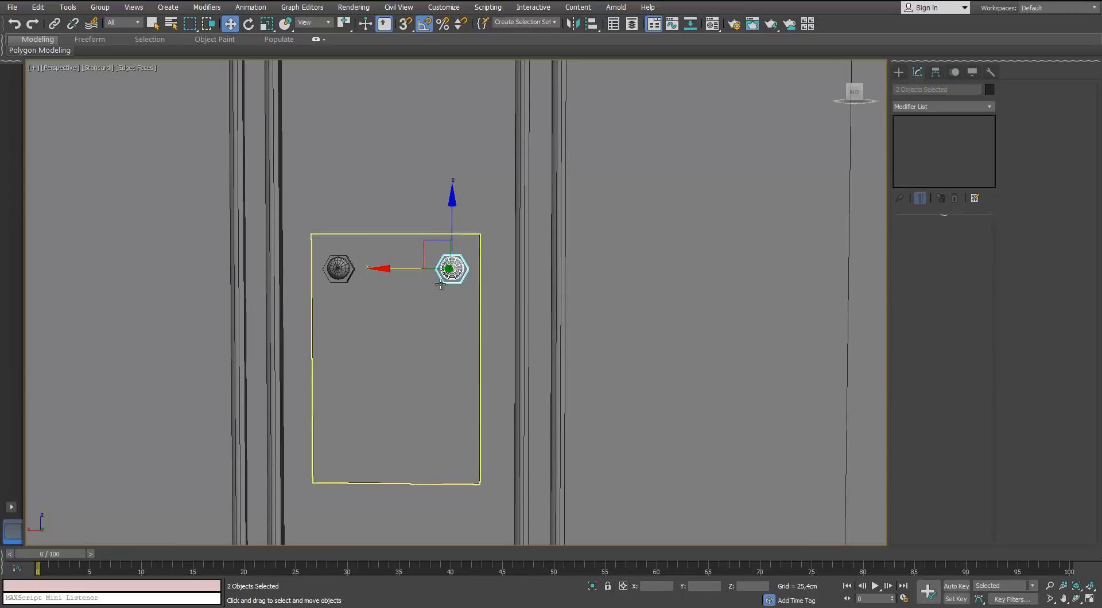
Step: Select both upper bolts with their domes and copy them down to the plate's lower corners as instances
{"action": "left_click", "coordinate": [349, 269], "text": "ctrl"}
{"action": "left_click_drag", "start_coordinate": [396, 214], "coordinate": [396, 395], "text": "shift"}
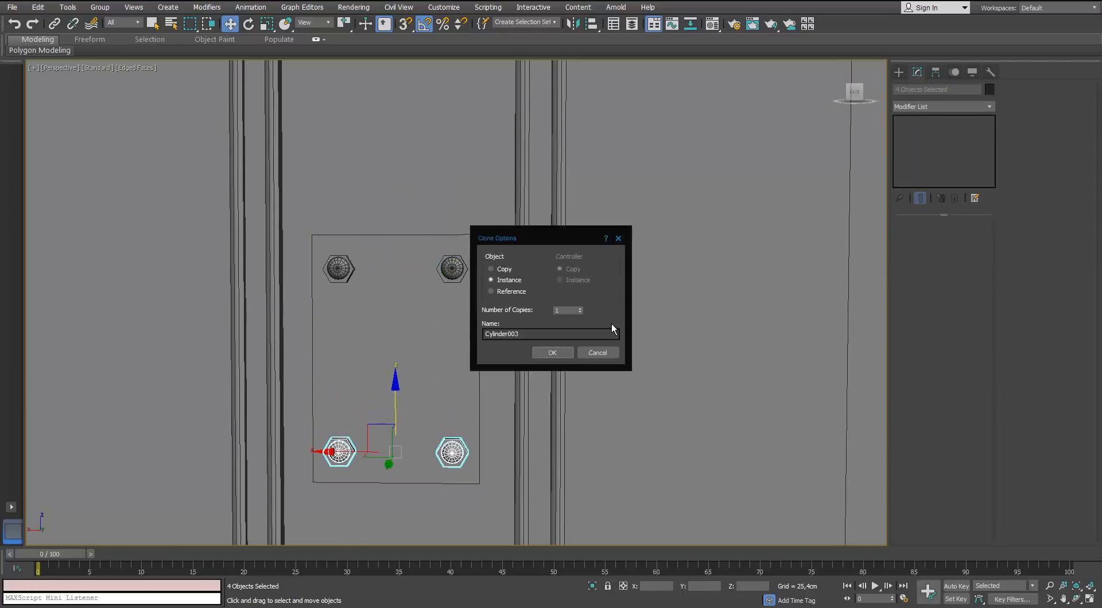
{"action": "left_click", "coordinate": [555, 352]}
{"action": "scroll", "coordinate": [505, 258], "scroll_direction": "down", "scroll_amount": 5}
{"action": "scroll", "coordinate": [503, 259], "scroll_direction": "up", "scroll_amount": 2}
{"action": "middle_click_drag", "start_coordinate": [465, 261], "coordinate": [906, 293], "text": "alt"}
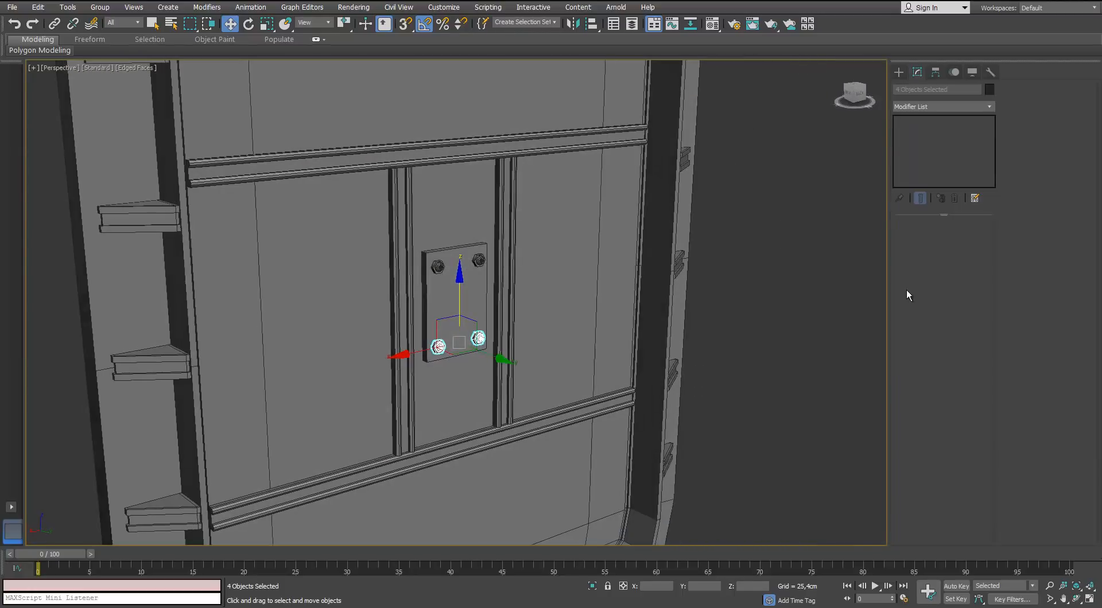
{"action": "middle_click_drag", "start_coordinate": [827, 256], "coordinate": [845, 255], "text": "alt"}
{"action": "middle_click_drag", "start_coordinate": [496, 200], "coordinate": [484, 199], "text": "alt"}
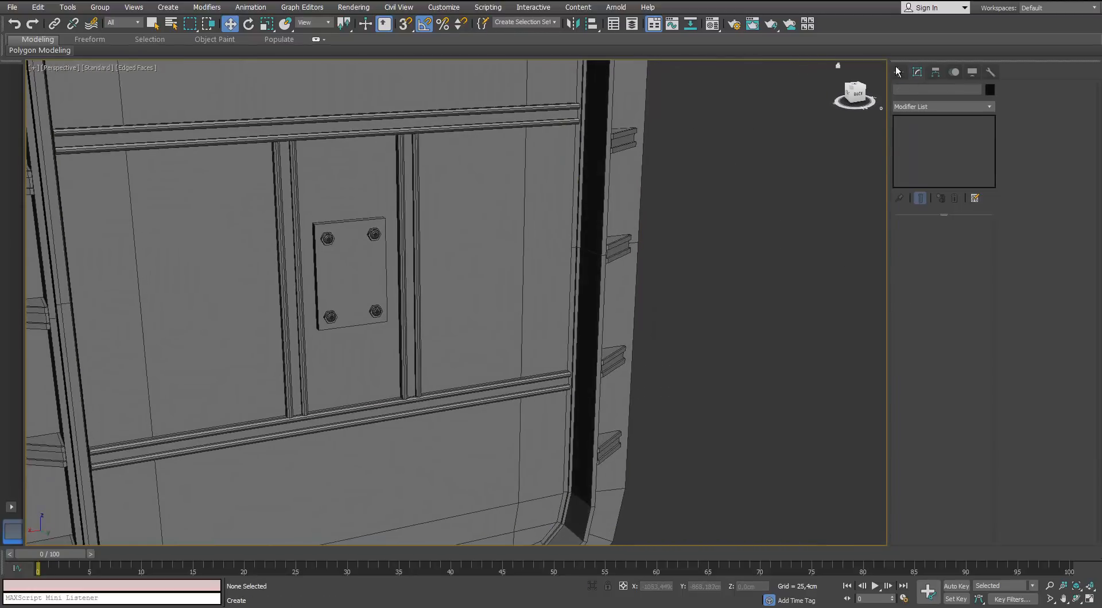
Step: Create a cylinder about 4.6 cm in radius and 8 cm high on the centre of the plate
{"action": "left_click", "coordinate": [899, 72]}
{"action": "left_click", "coordinate": [917, 165]}
{"action": "middle_click_drag", "start_coordinate": [371, 233], "coordinate": [319, 233], "text": "alt"}
{"action": "scroll", "coordinate": [343, 246], "scroll_direction": "up", "scroll_amount": 4}
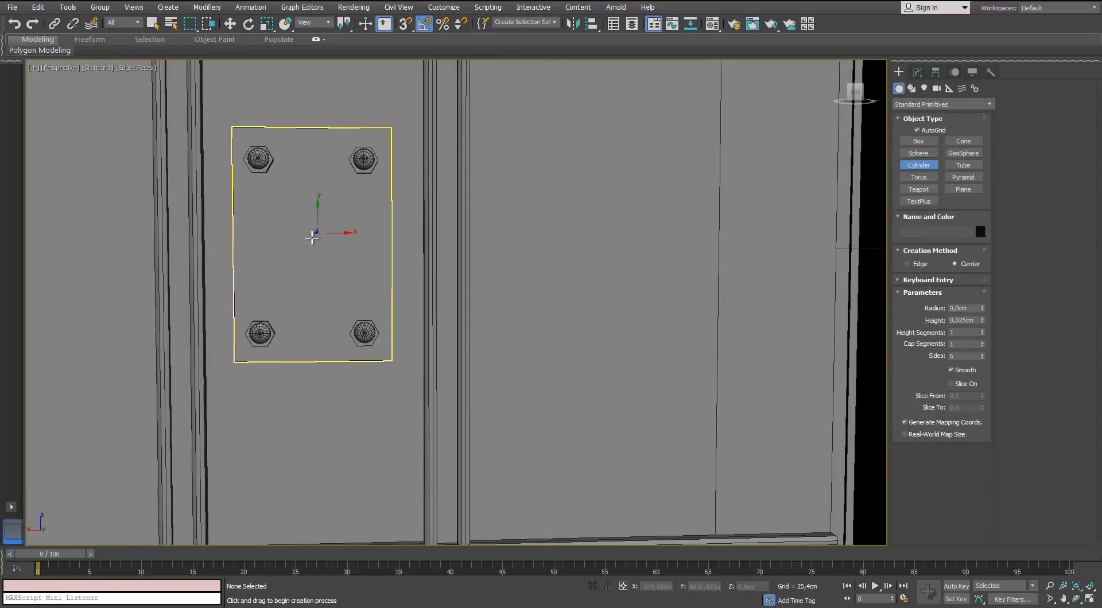
{"action": "left_click_drag", "start_coordinate": [311, 239], "coordinate": [314, 224]}
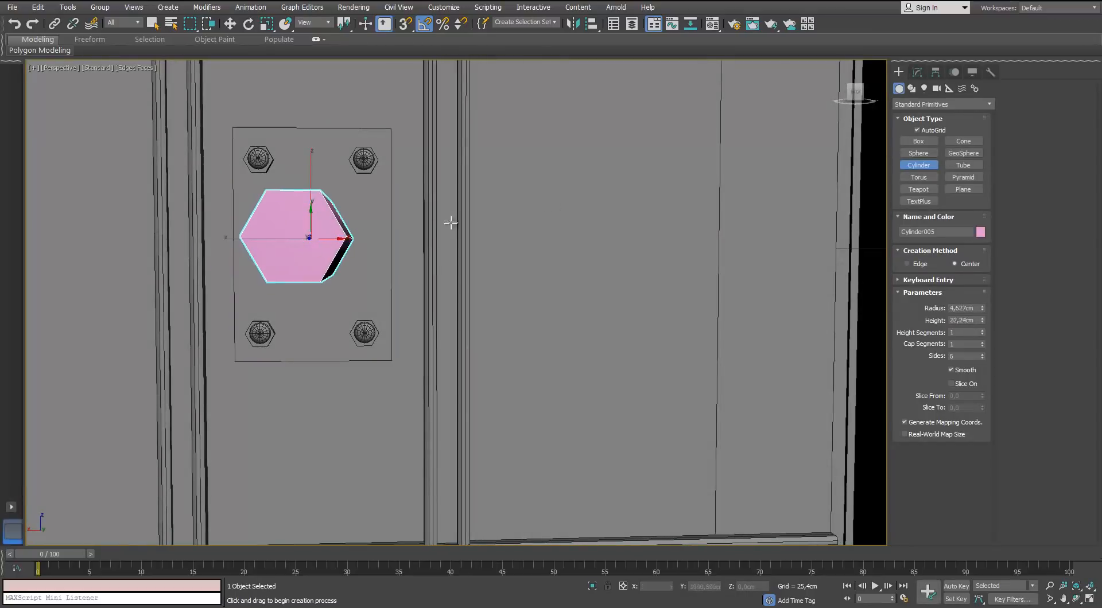
{"action": "left_click", "coordinate": [365, 212]}
{"action": "middle_click_drag", "start_coordinate": [366, 212], "coordinate": [423, 234], "text": "alt"}
Step: Set the new cylinder's number of sides to 16
{"action": "left_click", "coordinate": [919, 73]}
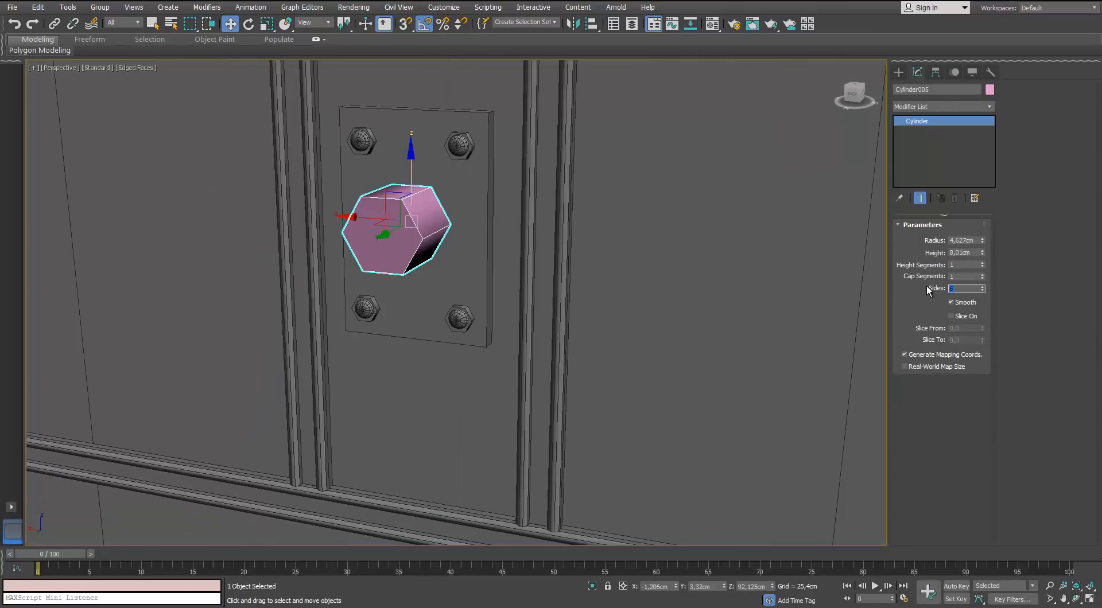
{"action": "key", "text": "Return"}
{"action": "type", "text": "16"}
{"action": "key", "text": "Return"}
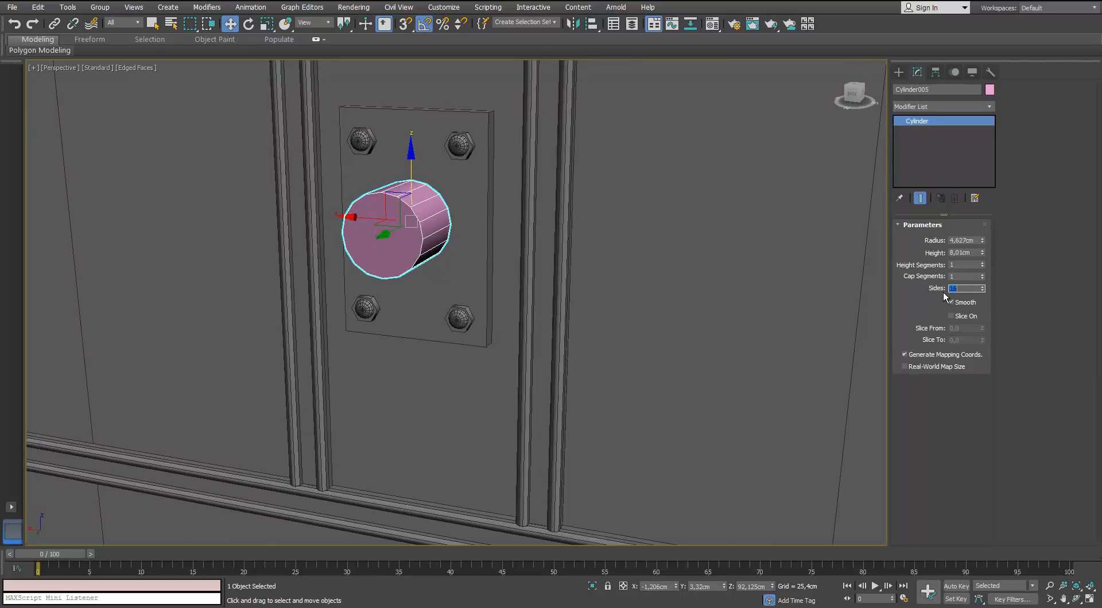
Step: Convert the cylinder to an editable poly and move its front face toward the plate, leaving a shallow disc
{"action": "middle_click_drag", "start_coordinate": [430, 196], "coordinate": [347, 237], "text": "alt"}
{"action": "right_click", "coordinate": [390, 210]}
{"action": "left_click", "coordinate": [380, 338]}
{"action": "left_click", "coordinate": [953, 238]}
{"action": "left_click", "coordinate": [372, 227]}
{"action": "scroll", "coordinate": [372, 224], "scroll_direction": "up", "scroll_amount": 3}
{"action": "left_click_drag", "start_coordinate": [317, 253], "coordinate": [397, 234]}
Step: Delete the disc's front face and extend the open border inward by scaling to form a ring-shaped face
{"action": "key", "text": "Delete"}
{"action": "key", "text": "3"}
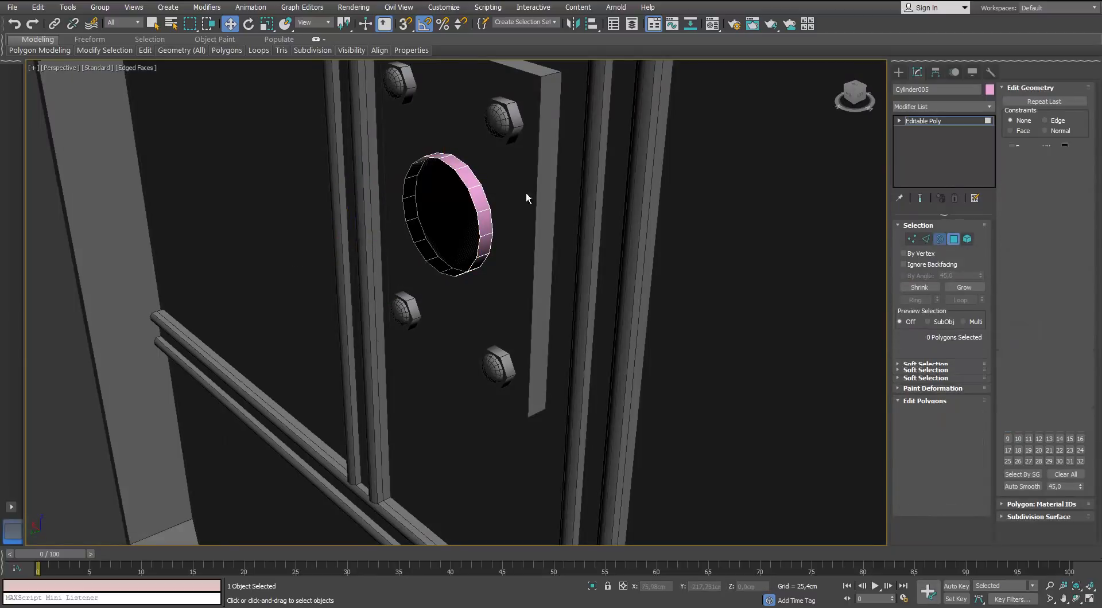
{"action": "left_click", "coordinate": [449, 185]}
{"action": "mouse_move", "coordinate": [449, 184]}
{"action": "middle_mouse_down", "text": "alt"}
{"action": "mouse_move", "coordinate": [343, 177]}
{"action": "mouse_move", "coordinate": [438, 172]}
{"action": "middle_mouse_up", "text": "alt"}
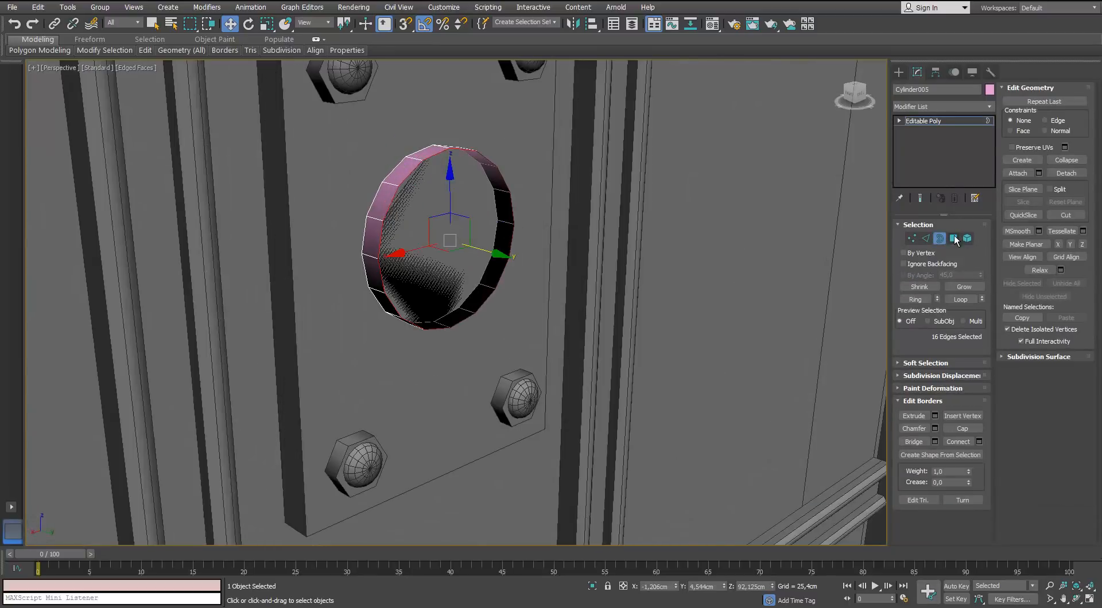
{"action": "middle_click_drag", "start_coordinate": [417, 239], "coordinate": [404, 279]}
{"action": "scroll", "coordinate": [423, 232], "scroll_direction": "up", "scroll_amount": 2}
{"action": "scroll", "coordinate": [424, 232], "scroll_direction": "down", "scroll_amount": 2}
{"action": "scroll", "coordinate": [423, 231], "scroll_direction": "up", "scroll_amount": 2}
{"action": "key", "text": "r"}
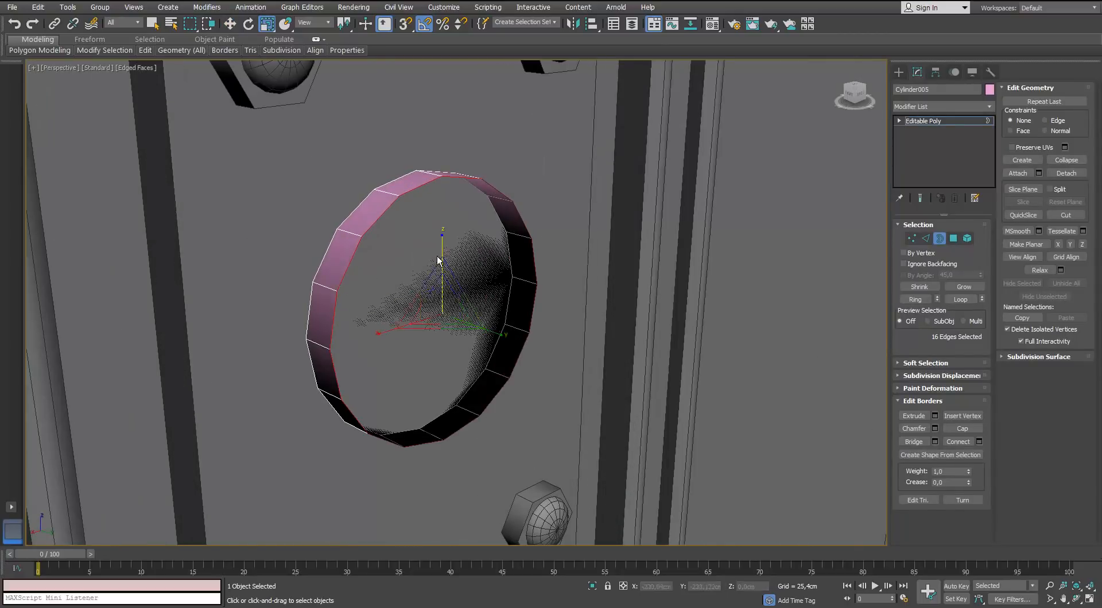
{"action": "left_click_drag", "start_coordinate": [436, 270], "coordinate": [440, 331], "text": "shift"}
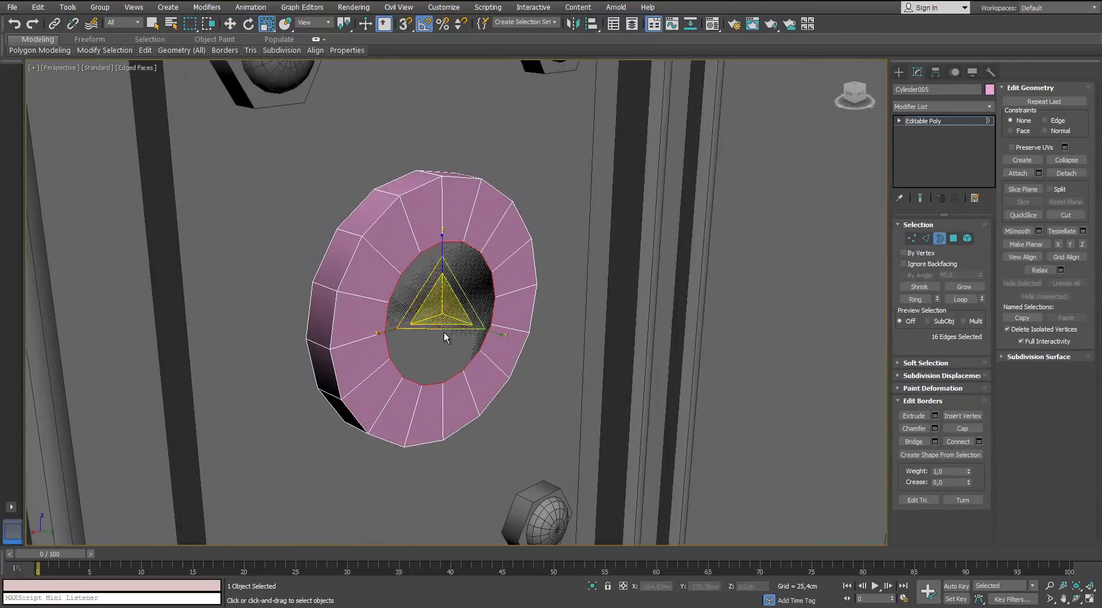
Step: Scale the ring's inner border down slightly to narrow the central opening
{"action": "scroll", "coordinate": [445, 333], "scroll_direction": "down", "scroll_amount": 4}
{"action": "middle_click_drag", "start_coordinate": [445, 332], "coordinate": [491, 330], "text": "alt"}
{"action": "key", "text": "w"}
{"action": "middle_click_drag", "start_coordinate": [394, 308], "coordinate": [351, 306], "text": "alt"}
{"action": "scroll", "coordinate": [430, 305], "scroll_direction": "up", "scroll_amount": 2}
{"action": "key", "text": "r"}
{"action": "left_click_drag", "start_coordinate": [438, 307], "coordinate": [441, 322]}
{"action": "middle_click_drag", "start_coordinate": [436, 312], "coordinate": [467, 323], "text": "alt"}
Step: Extrude the inner border outward along Y, away from the plate, to form a round shaft
{"action": "key", "text": "w"}
{"action": "left_click_drag", "start_coordinate": [489, 343], "coordinate": [549, 360], "text": "shift"}
{"action": "scroll", "coordinate": [548, 357], "scroll_direction": "down", "scroll_amount": 6}
{"action": "middle_click_drag", "start_coordinate": [548, 356], "coordinate": [476, 350], "text": "alt"}
{"action": "scroll", "coordinate": [534, 346], "scroll_direction": "up", "scroll_amount": 3}
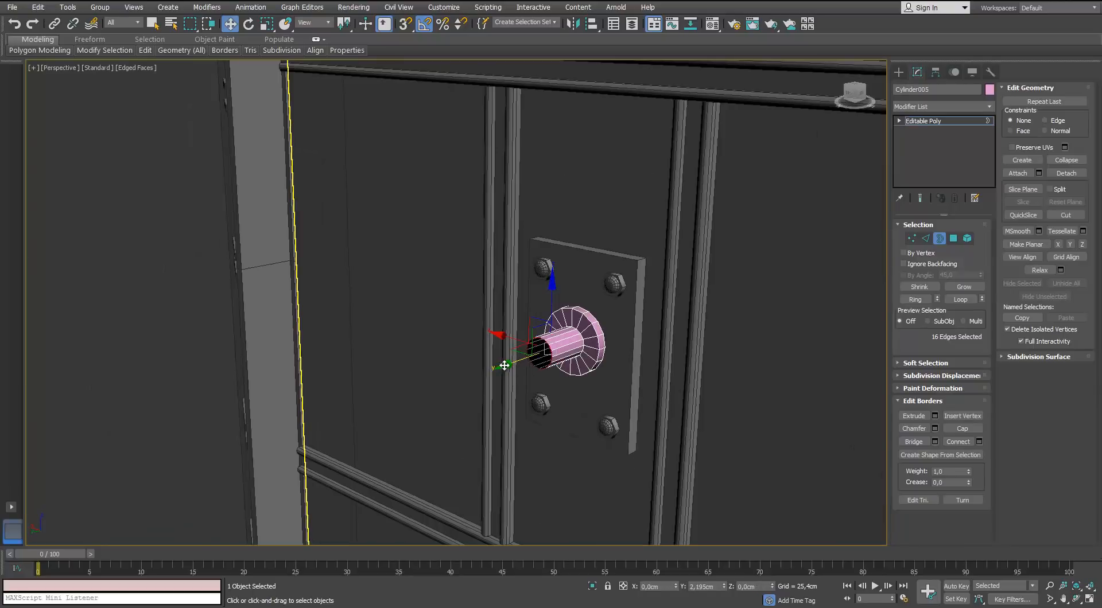
Step: Extend the shaft's end border outward by scaling it to 190% in X and Z, forming a second flange
{"action": "middle_click_drag", "start_coordinate": [568, 307], "coordinate": [492, 279], "text": "alt"}
{"action": "scroll", "coordinate": [475, 274], "scroll_direction": "up", "scroll_amount": 4}
{"action": "key", "text": "r"}
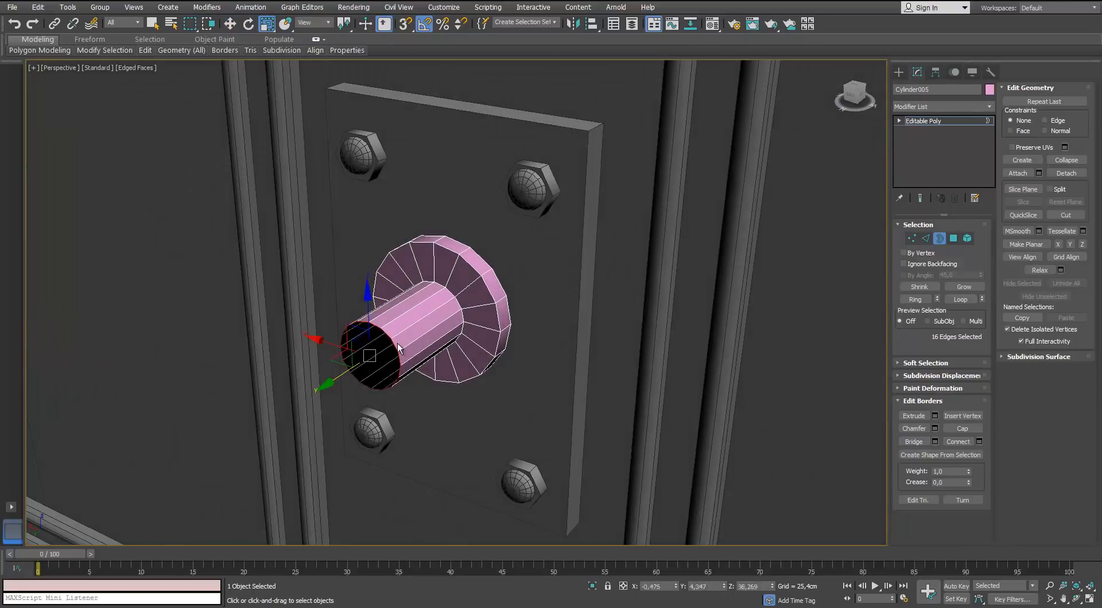
{"action": "left_click_drag", "start_coordinate": [379, 326], "coordinate": [397, 286]}
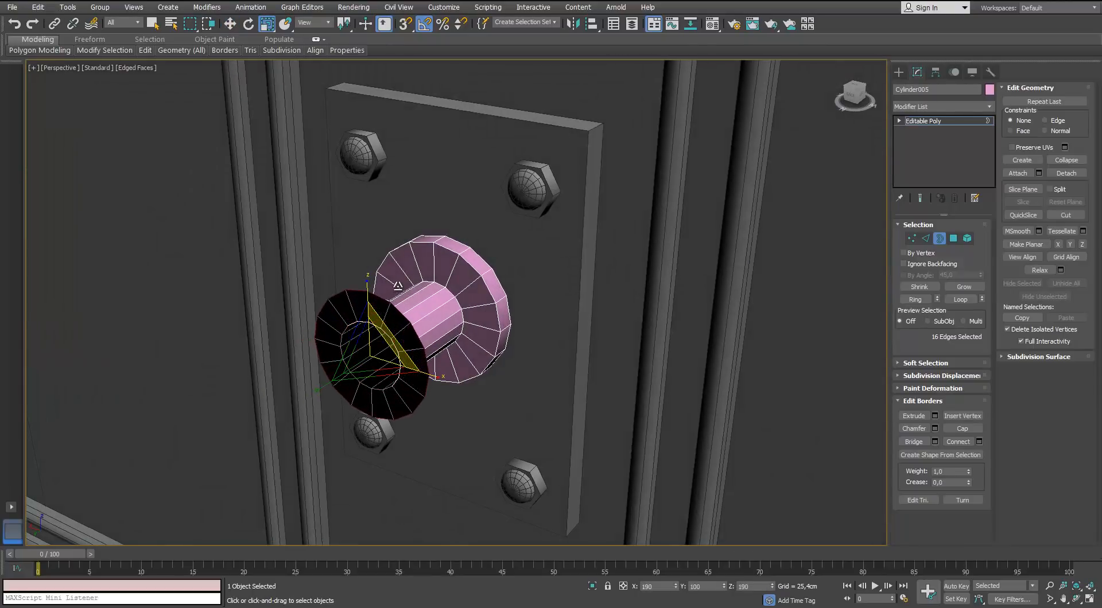
{"action": "middle_click_drag", "start_coordinate": [399, 284], "coordinate": [377, 327], "text": "alt"}
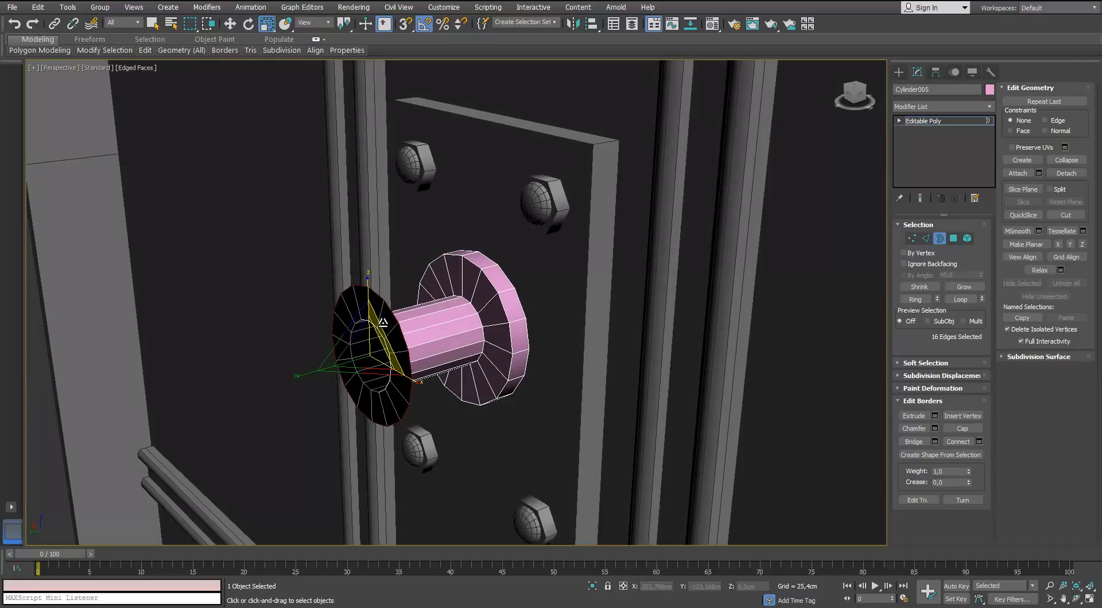
Step: Move the outer flange's border slightly back toward the plate and enlarge it a little
{"action": "key", "text": "w"}
{"action": "key", "text": "r"}
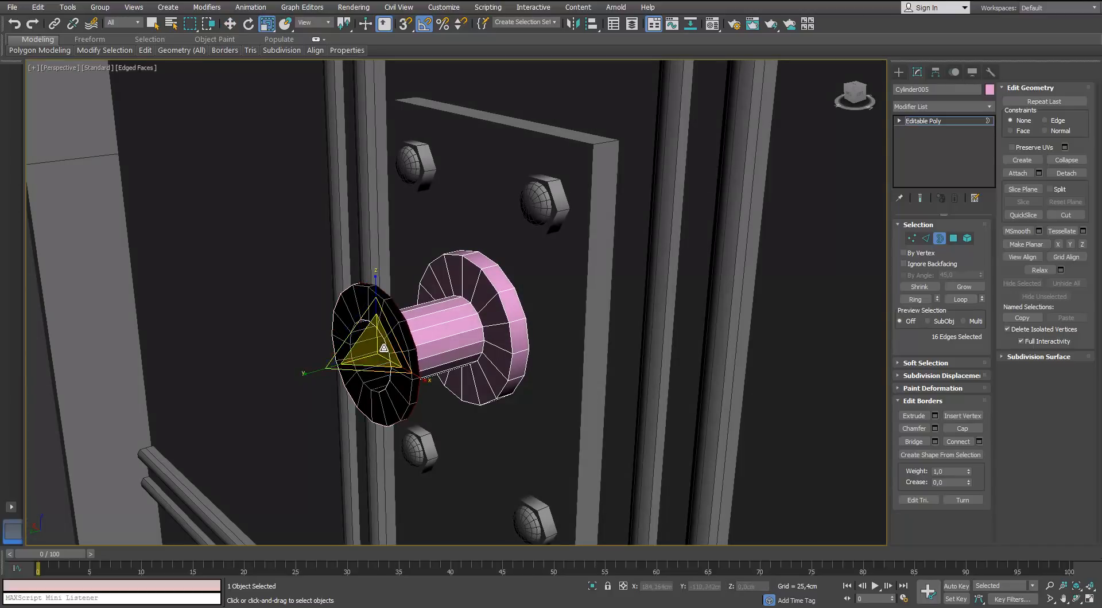
{"action": "left_click_drag", "start_coordinate": [390, 343], "coordinate": [396, 331]}
{"action": "mouse_move", "coordinate": [396, 329]}
{"action": "middle_mouse_down", "text": "alt"}
{"action": "mouse_move", "coordinate": [453, 313]}
{"action": "mouse_move", "coordinate": [403, 310]}
{"action": "middle_mouse_up", "text": "alt"}
{"action": "scroll", "coordinate": [453, 311], "scroll_direction": "down", "scroll_amount": 6}
{"action": "scroll", "coordinate": [403, 311], "scroll_direction": "up", "scroll_amount": 6}
Step: Extrude the flange's border away from the plate as a thick rim and inset its front edge to 81% in X and Z
{"action": "key", "text": "w"}
{"action": "middle_click_drag", "start_coordinate": [557, 339], "coordinate": [529, 340], "text": "alt"}
{"action": "left_click_drag", "start_coordinate": [529, 340], "coordinate": [467, 364], "text": "shift"}
{"action": "middle_click_drag", "start_coordinate": [467, 364], "coordinate": [560, 356], "text": "alt"}
{"action": "key", "text": "r"}
{"action": "left_click_drag", "start_coordinate": [513, 321], "coordinate": [508, 328], "text": "shift"}
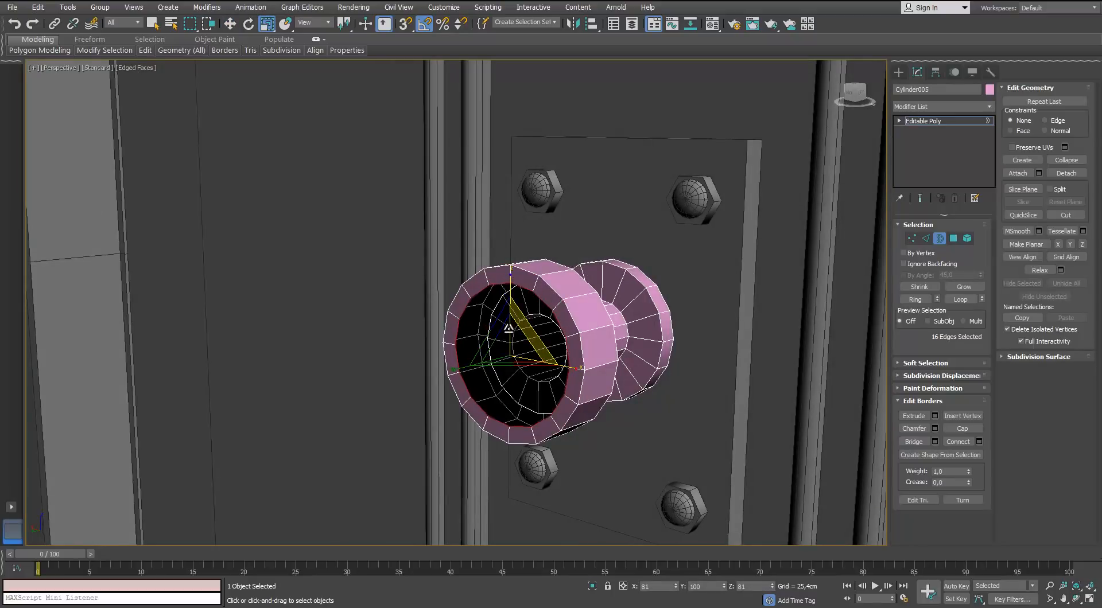
Step: Recess the front border about 0.58 cm along Y and extend it inward by scaling to form a groove floor
{"action": "key", "text": "w"}
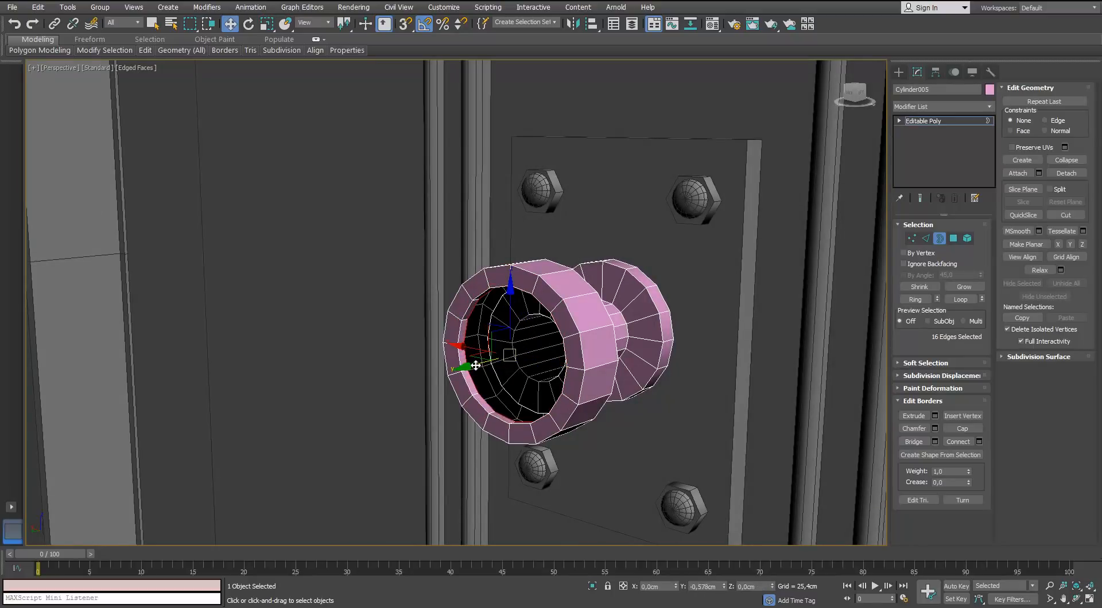
{"action": "left_click_drag", "start_coordinate": [477, 365], "coordinate": [486, 364], "text": "shift"}
{"action": "key", "text": "r"}
{"action": "middle_click_drag", "start_coordinate": [518, 351], "coordinate": [539, 355], "text": "alt"}
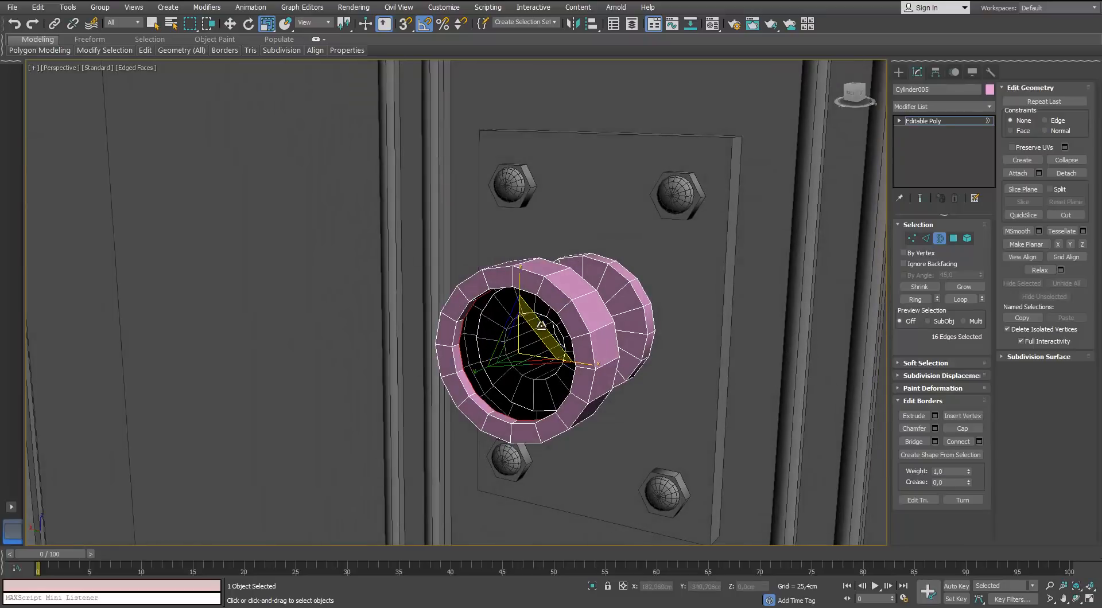
{"action": "left_click_drag", "start_coordinate": [538, 326], "coordinate": [535, 333], "text": "shift"}
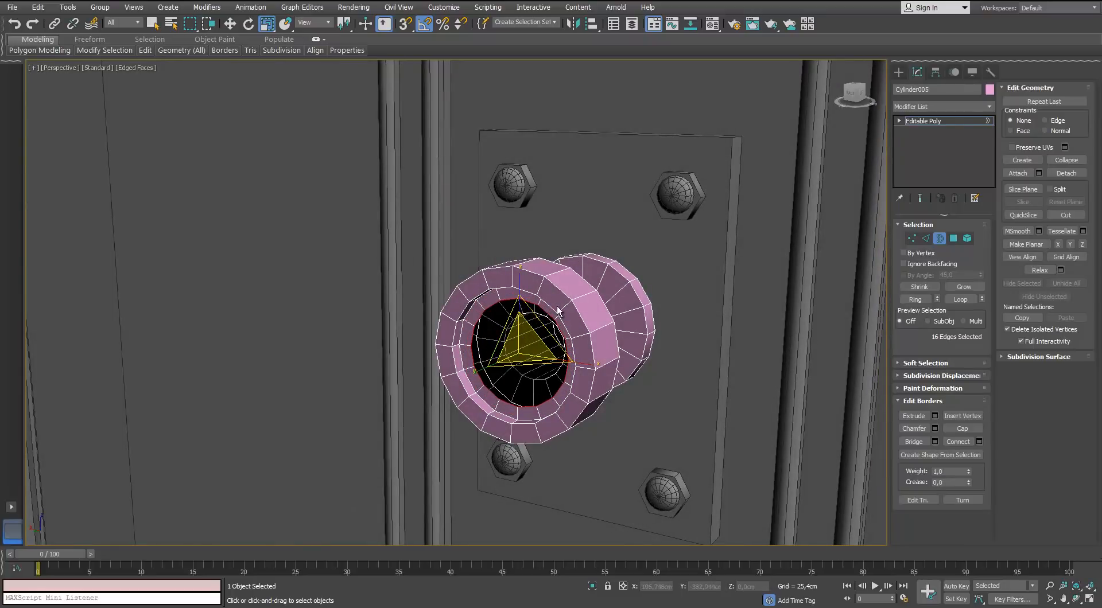
Step: Extrude the groove's inner border outward about 0.57 cm and scale the new ring of polygons down slightly
{"action": "key", "text": "w"}
{"action": "middle_click_drag", "start_coordinate": [531, 335], "coordinate": [476, 367], "text": "alt"}
{"action": "left_click_drag", "start_coordinate": [476, 366], "coordinate": [464, 369], "text": "shift"}
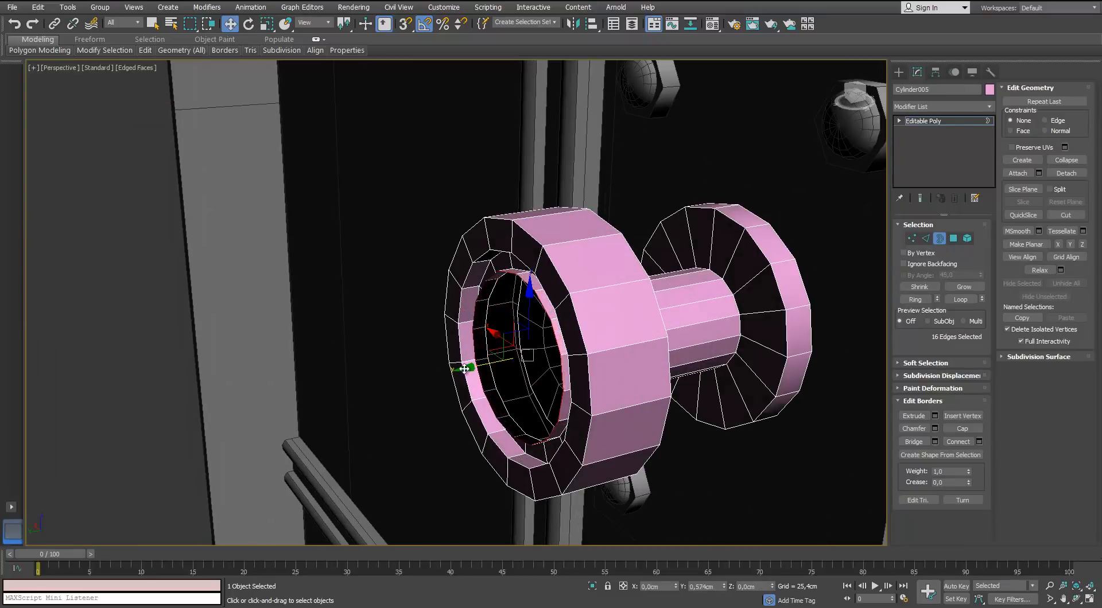
{"action": "middle_click_drag", "start_coordinate": [460, 368], "coordinate": [498, 331], "text": "alt"}
{"action": "left_click", "coordinate": [955, 239], "text": "ctrl"}
{"action": "key", "text": "r"}
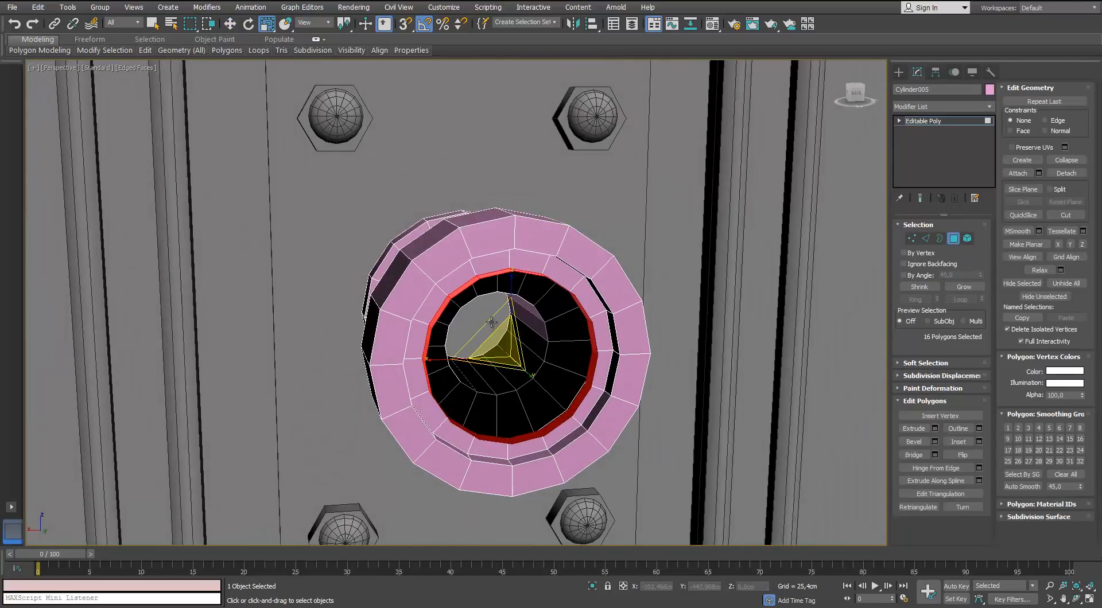
{"action": "left_click_drag", "start_coordinate": [494, 314], "coordinate": [497, 320]}
{"action": "mouse_move", "coordinate": [496, 320]}
{"action": "middle_mouse_down", "text": "alt"}
{"action": "mouse_move", "coordinate": [620, 319]}
{"action": "mouse_move", "coordinate": [511, 323]}
{"action": "middle_mouse_up", "text": "alt"}
Step: Extend the inner border toward the centre by scaling to fill the hub's front face, leaving a small round hole
{"action": "left_click", "coordinate": [938, 239]}
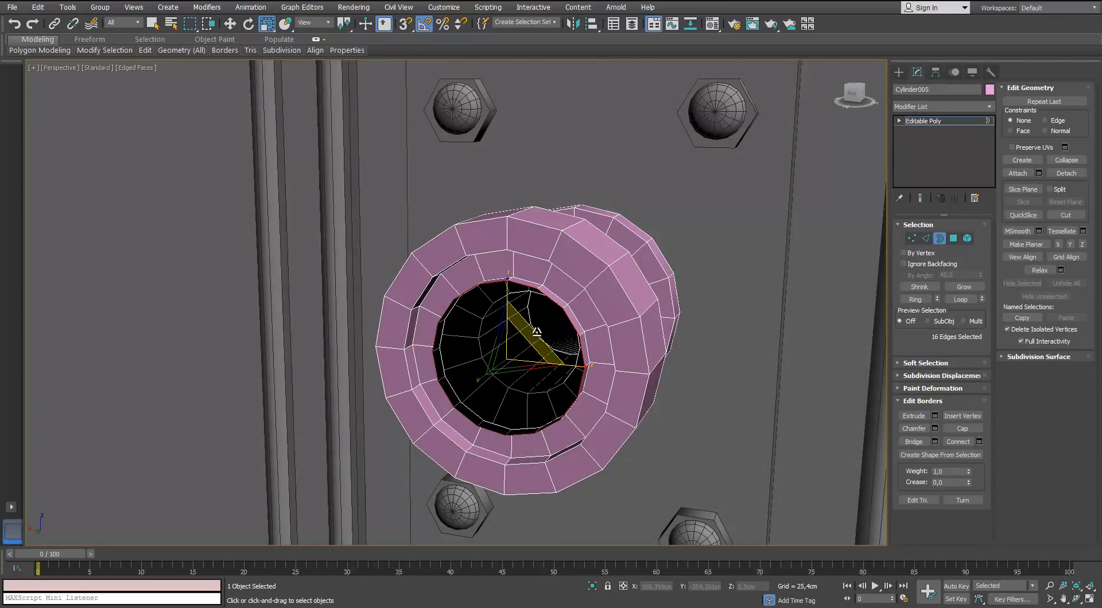
{"action": "left_click_drag", "start_coordinate": [536, 332], "coordinate": [487, 371], "text": "shift"}
{"action": "middle_click_drag", "start_coordinate": [487, 371], "coordinate": [510, 362], "text": "alt"}
{"action": "left_click_drag", "start_coordinate": [533, 333], "coordinate": [528, 342]}
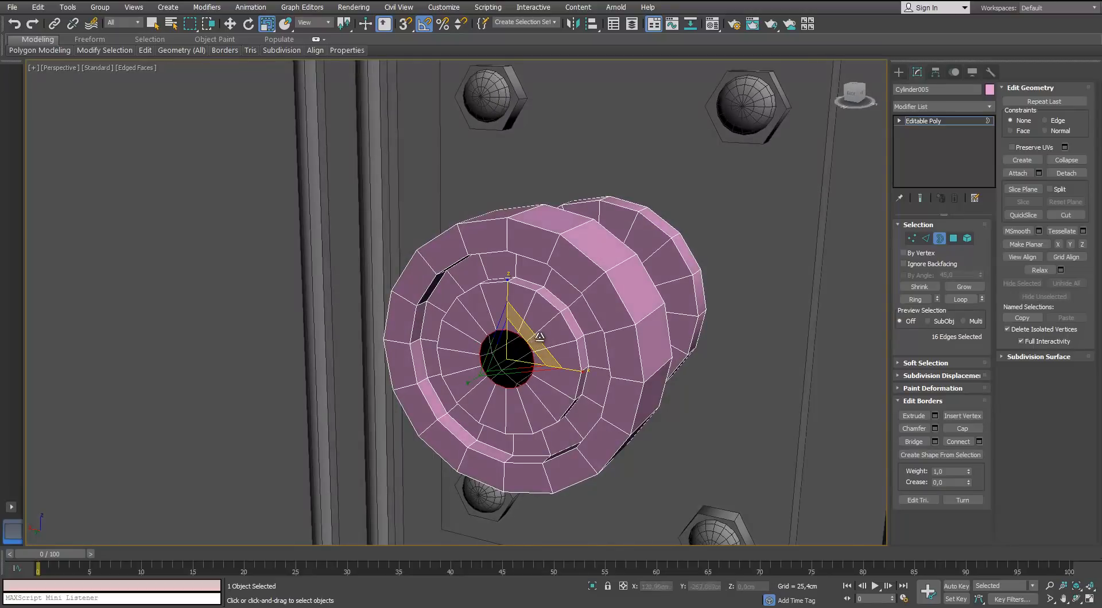
Step: Extrude the small centre hole's border outward about 0.6 cm to form a raised boss
{"action": "middle_click_drag", "start_coordinate": [539, 336], "coordinate": [507, 346], "text": "alt"}
{"action": "key", "text": "w"}
{"action": "scroll", "coordinate": [333, 422], "scroll_direction": "up", "scroll_amount": 3}
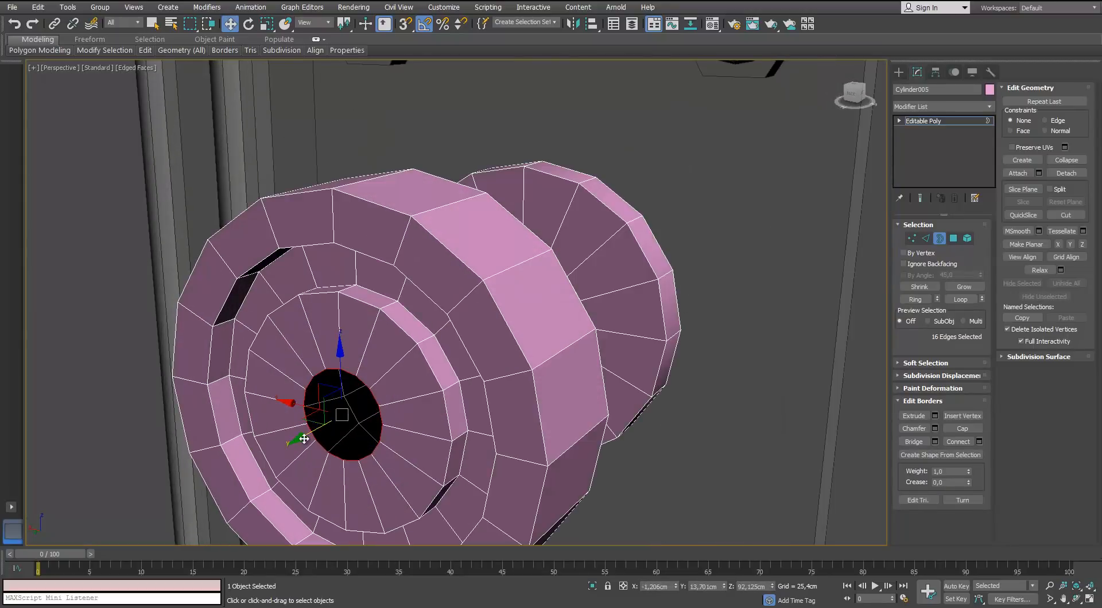
{"action": "left_click_drag", "start_coordinate": [305, 438], "coordinate": [293, 444], "text": "shift"}
{"action": "scroll", "coordinate": [313, 399], "scroll_direction": "up", "scroll_amount": 5}
{"action": "middle_click_drag", "start_coordinate": [312, 395], "coordinate": [331, 391], "text": "alt"}
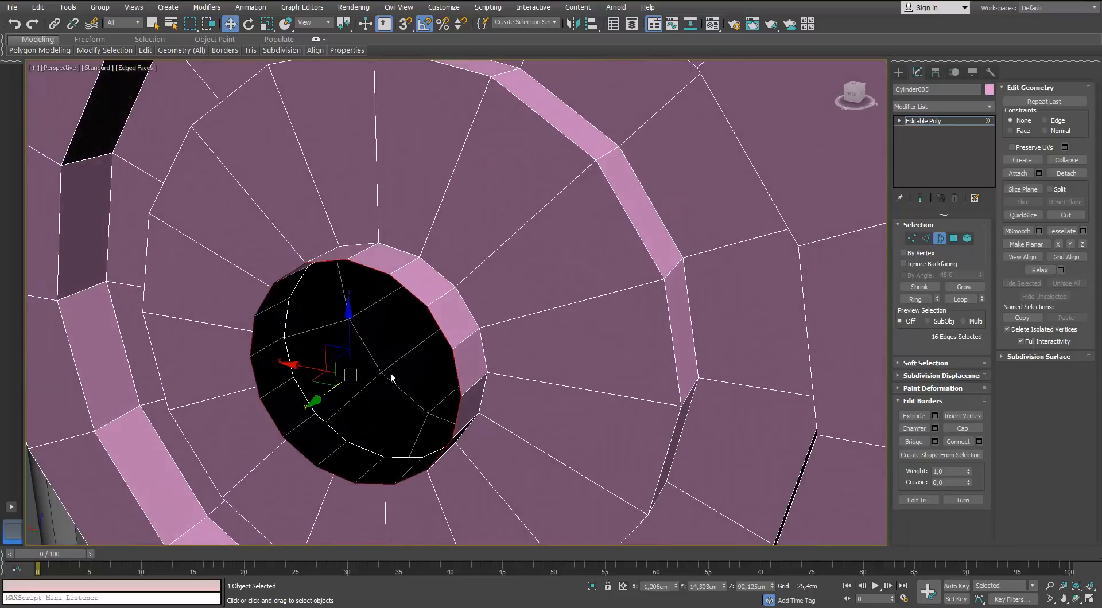
Step: Extend the boss's border inward and collapse it to a centre point to close the hub, then finish editing
{"action": "key", "text": "r"}
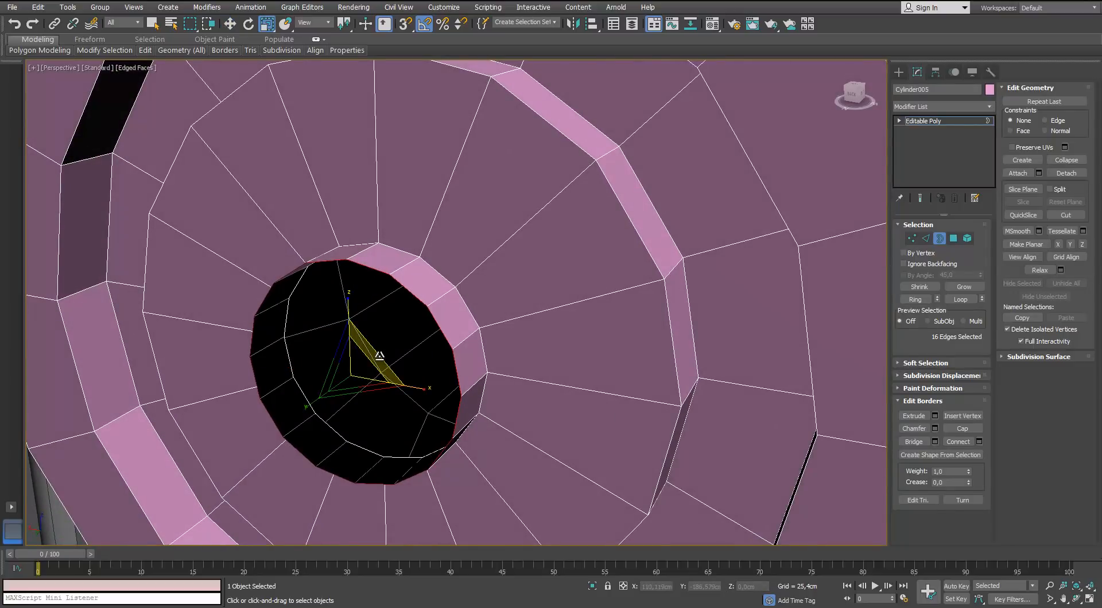
{"action": "left_click_drag", "start_coordinate": [377, 357], "coordinate": [370, 371], "text": "shift"}
{"action": "middle_click_drag", "start_coordinate": [370, 371], "coordinate": [382, 362], "text": "alt"}
{"action": "right_click", "coordinate": [401, 320]}
{"action": "left_click", "coordinate": [379, 229]}
{"action": "middle_click_drag", "start_coordinate": [287, 332], "coordinate": [409, 356], "text": "alt"}
{"action": "right_click", "coordinate": [389, 312]}
{"action": "right_click", "coordinate": [346, 335]}
{"action": "left_click", "coordinate": [322, 218]}
{"action": "scroll", "coordinate": [344, 339], "scroll_direction": "down", "scroll_amount": 5}
{"action": "scroll", "coordinate": [408, 356], "scroll_direction": "down", "scroll_amount": 10}
{"action": "left_click", "coordinate": [939, 239]}
{"action": "left_click", "coordinate": [733, 319]}
Step: In the front view, create a torus centred on the hub with radii of about 11 cm and 0.8 cm
{"action": "scroll", "coordinate": [732, 319], "scroll_direction": "down", "scroll_amount": 4}
{"action": "middle_click_drag", "start_coordinate": [711, 324], "coordinate": [551, 346], "text": "alt"}
{"action": "key", "text": "f"}
{"action": "scroll", "coordinate": [514, 348], "scroll_direction": "down", "scroll_amount": 3}
{"action": "middle_click_drag", "start_coordinate": [413, 225], "coordinate": [492, 351]}
{"action": "scroll", "coordinate": [511, 373], "scroll_direction": "up", "scroll_amount": 5}
{"action": "left_click", "coordinate": [899, 72]}
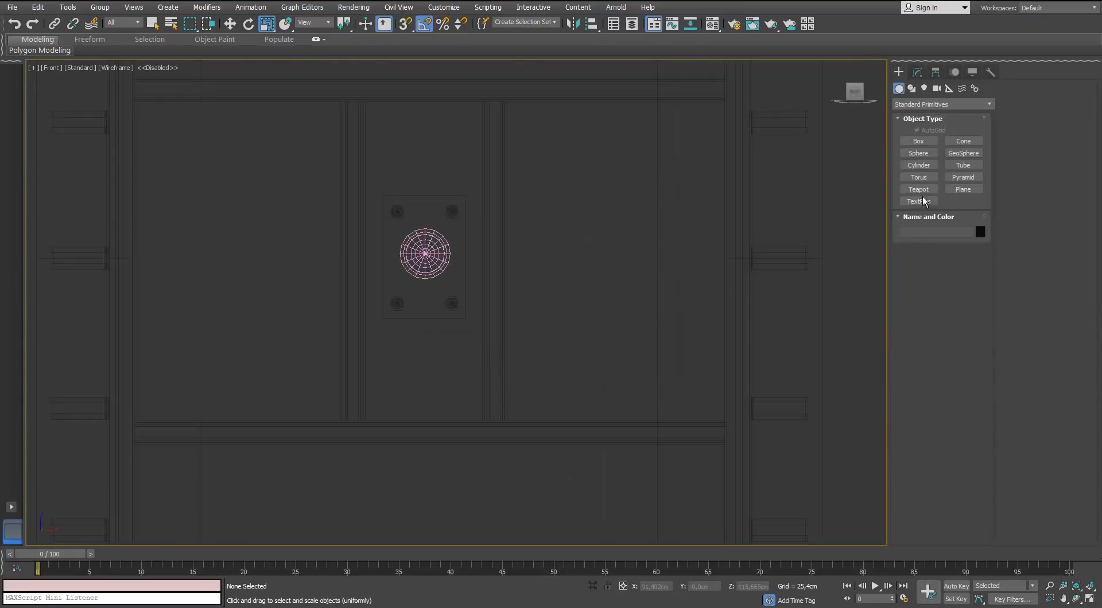
{"action": "left_click", "coordinate": [963, 165]}
{"action": "scroll", "coordinate": [521, 254], "scroll_direction": "up", "scroll_amount": 3}
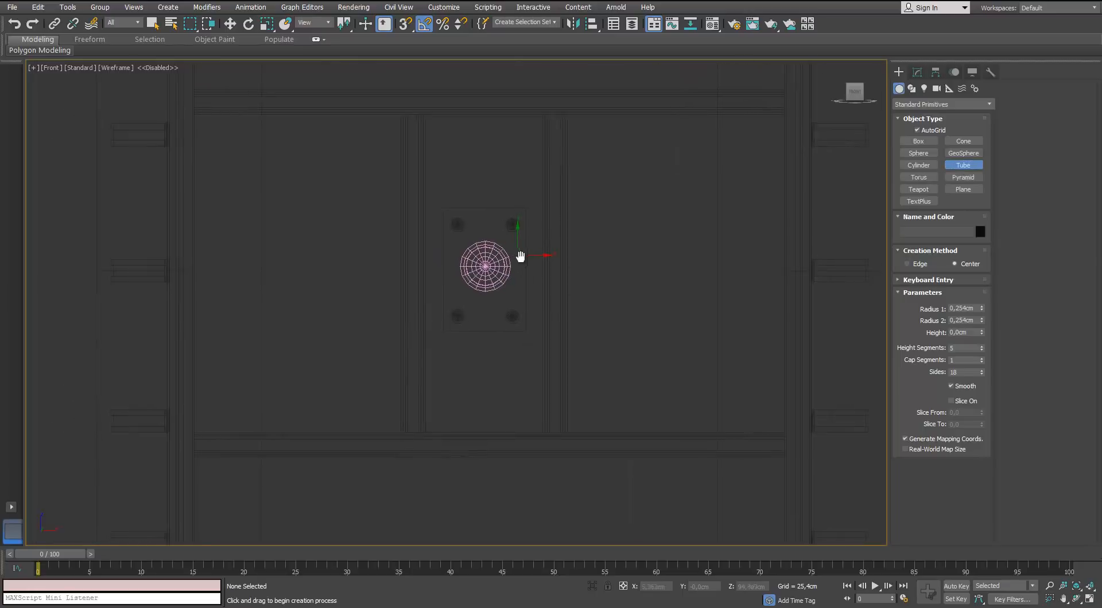
{"action": "left_click", "coordinate": [919, 177]}
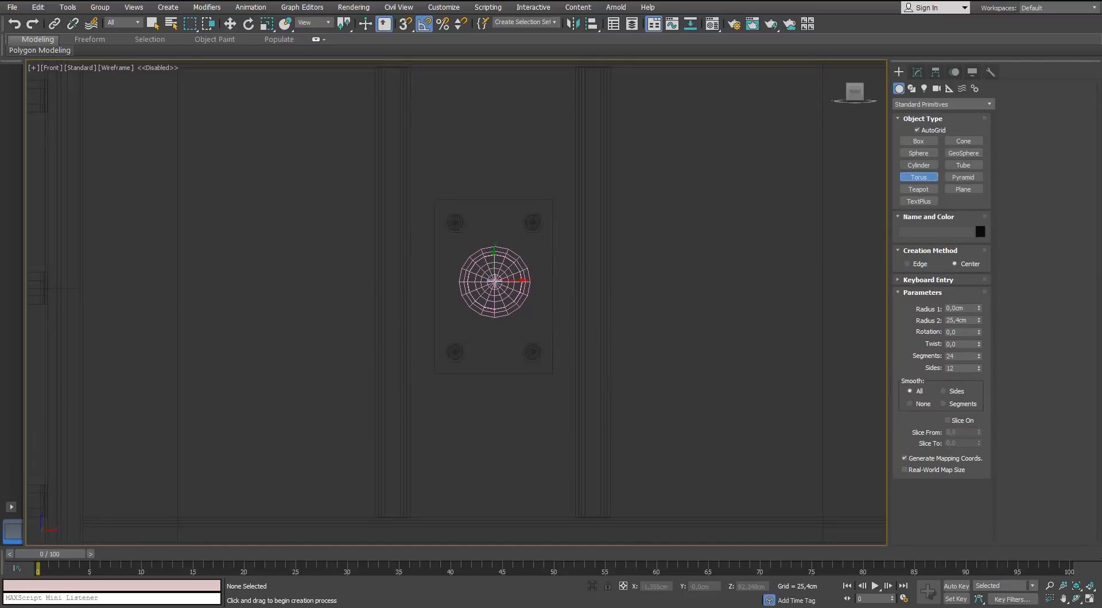
{"action": "scroll", "coordinate": [495, 281], "scroll_direction": "up", "scroll_amount": 3}
{"action": "left_click_drag", "start_coordinate": [493, 282], "coordinate": [528, 170]}
{"action": "left_click", "coordinate": [539, 198]}
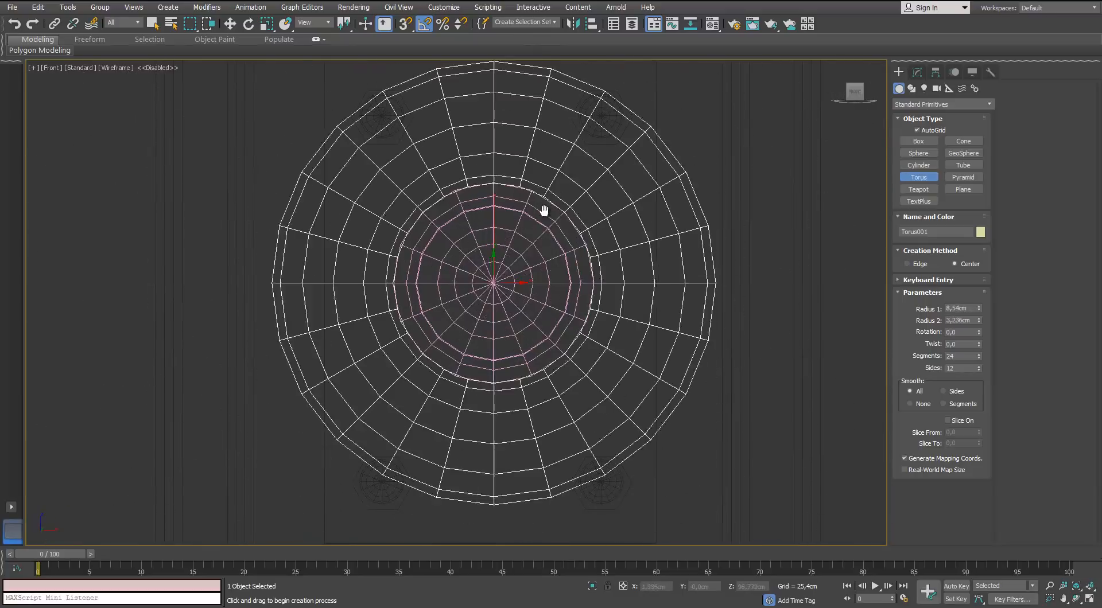
{"action": "scroll", "coordinate": [544, 213], "scroll_direction": "down", "scroll_amount": 5}
{"action": "left_click", "coordinate": [552, 176]}
Step: Set the torus's Radius 1 to 19.979 cm and Radius 2 to 1.687 cm
{"action": "left_click", "coordinate": [916, 73]}
{"action": "middle_click_drag", "start_coordinate": [642, 232], "coordinate": [618, 296]}
{"action": "key", "text": "r"}
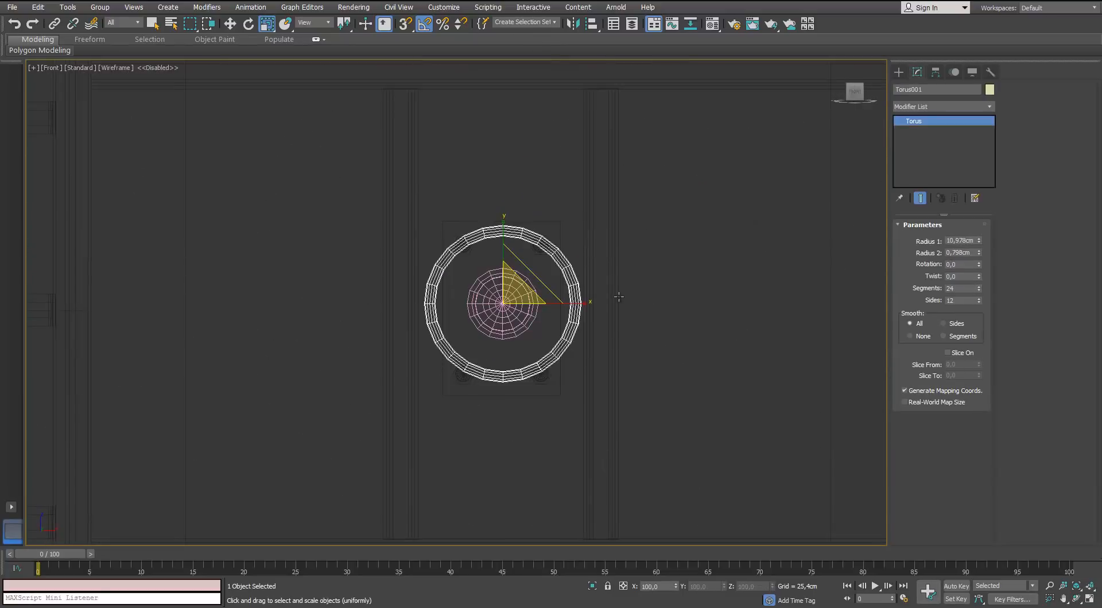
{"action": "left_click_drag", "start_coordinate": [979, 240], "coordinate": [978, 199]}
{"action": "scroll", "coordinate": [670, 276], "scroll_direction": "down", "scroll_amount": 3}
{"action": "scroll", "coordinate": [670, 276], "scroll_direction": "down", "scroll_amount": 2}
{"action": "middle_click_drag", "start_coordinate": [670, 277], "coordinate": [620, 285]}
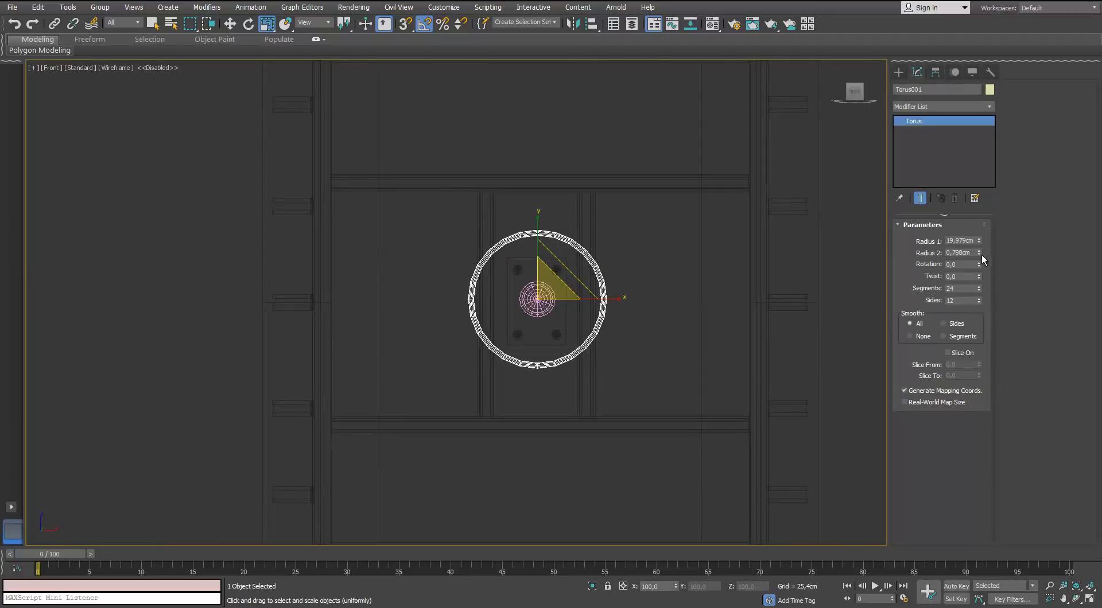
{"action": "left_click_drag", "start_coordinate": [978, 254], "coordinate": [978, 233]}
{"action": "scroll", "coordinate": [646, 349], "scroll_direction": "down", "scroll_amount": 3}
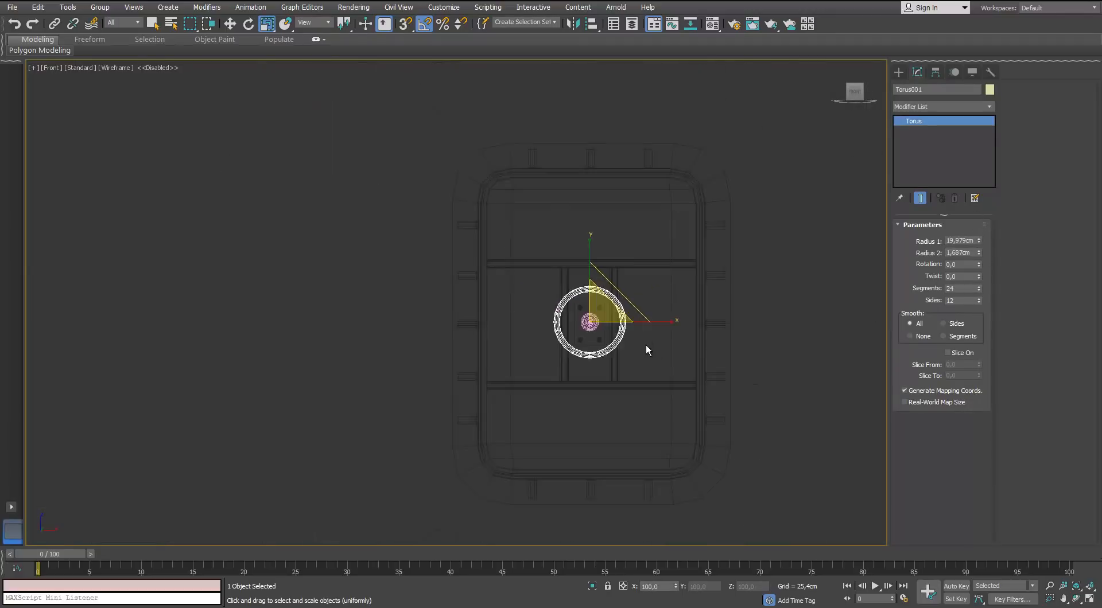
Step: Move the torus outward along the Y axis to about 16.015 cm so it surrounds the hub's outer end
{"action": "key", "text": "p"}
{"action": "key", "text": "z"}
{"action": "middle_click_drag", "start_coordinate": [561, 312], "coordinate": [520, 350], "text": "alt"}
{"action": "scroll", "coordinate": [520, 350], "scroll_direction": "down", "scroll_amount": 8}
{"action": "key", "text": "w"}
{"action": "scroll", "coordinate": [516, 351], "scroll_direction": "up", "scroll_amount": 5}
{"action": "scroll", "coordinate": [495, 351], "scroll_direction": "up", "scroll_amount": 2}
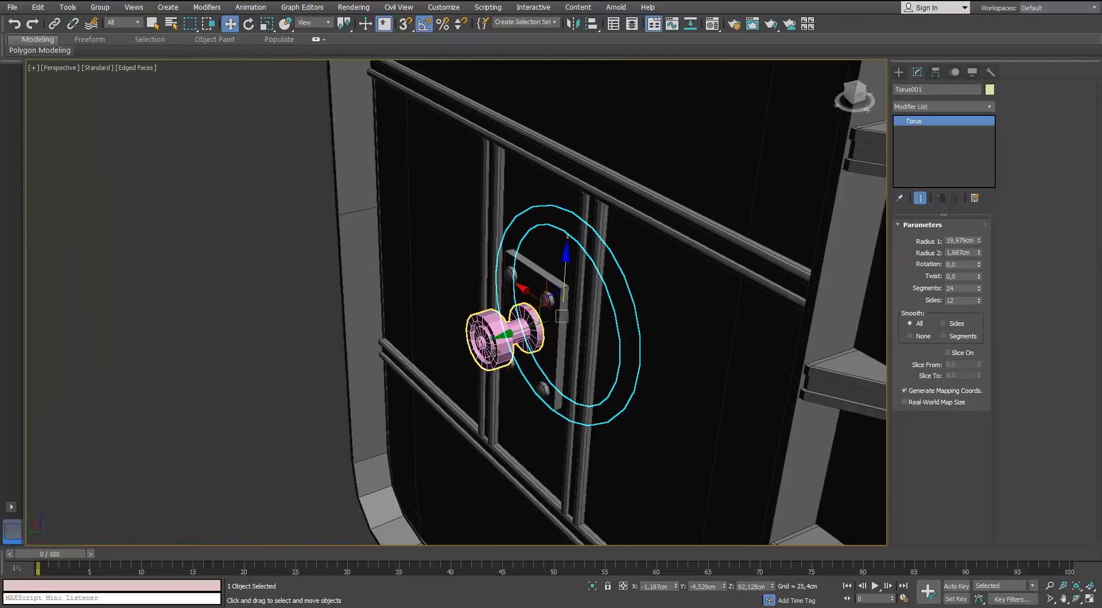
{"action": "left_click_drag", "start_coordinate": [502, 337], "coordinate": [432, 357]}
{"action": "middle_click_drag", "start_coordinate": [433, 357], "coordinate": [421, 355], "text": "alt"}
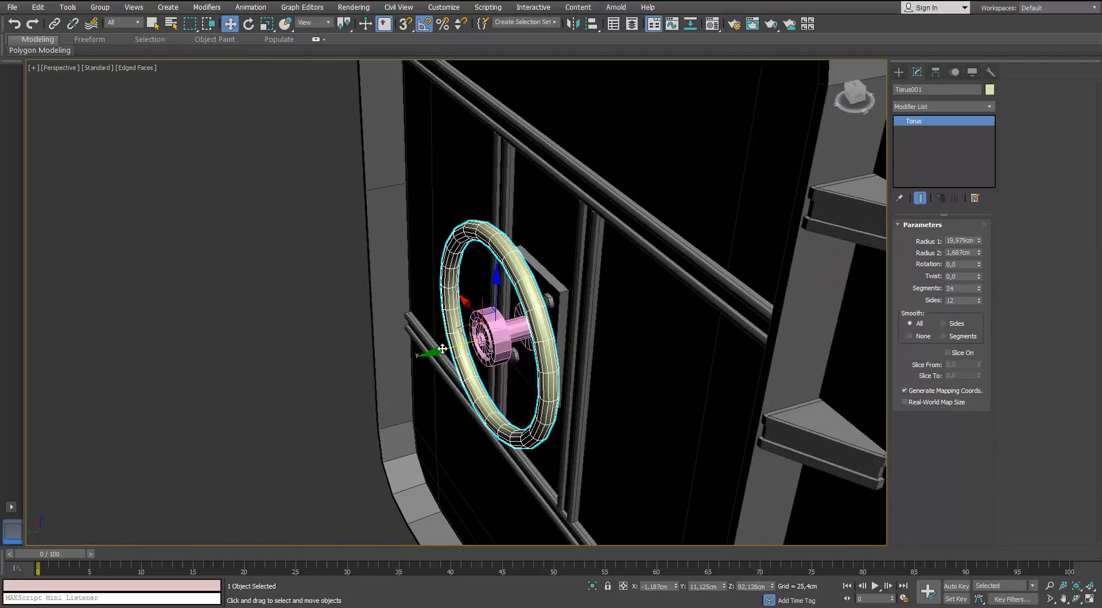
{"action": "left_click_drag", "start_coordinate": [443, 350], "coordinate": [423, 356]}
{"action": "middle_click_drag", "start_coordinate": [424, 356], "coordinate": [574, 366], "text": "alt"}
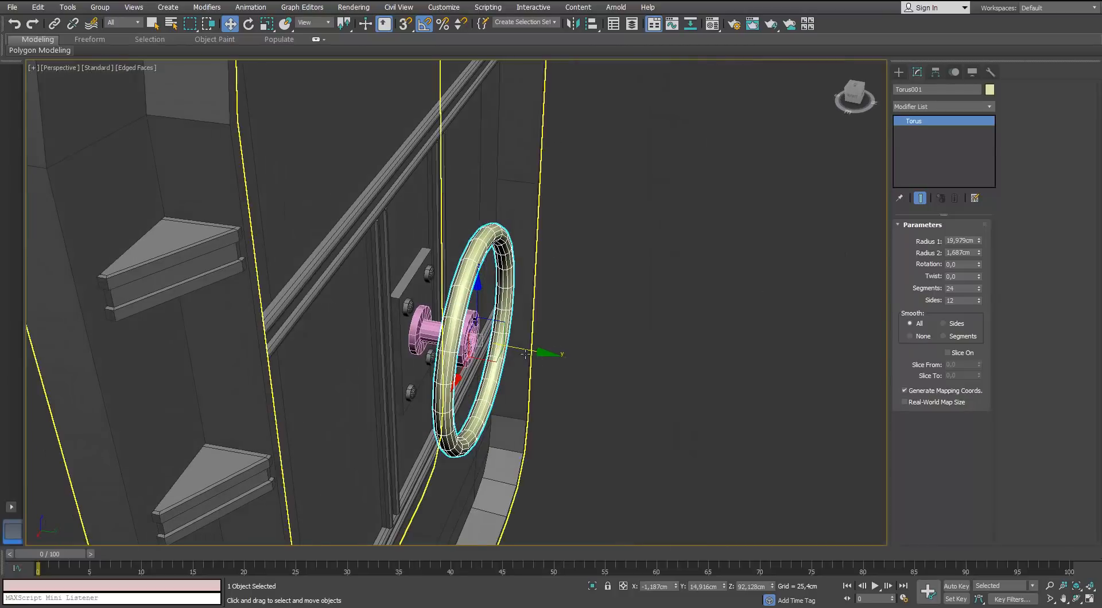
{"action": "left_click_drag", "start_coordinate": [533, 353], "coordinate": [536, 353]}
{"action": "middle_click_drag", "start_coordinate": [536, 353], "coordinate": [413, 333], "text": "alt"}
{"action": "middle_click_drag", "start_coordinate": [374, 413], "coordinate": [362, 335]}
{"action": "scroll", "coordinate": [363, 335], "scroll_direction": "up", "scroll_amount": 3}
{"action": "middle_click_drag", "start_coordinate": [362, 336], "coordinate": [332, 340], "text": "alt"}
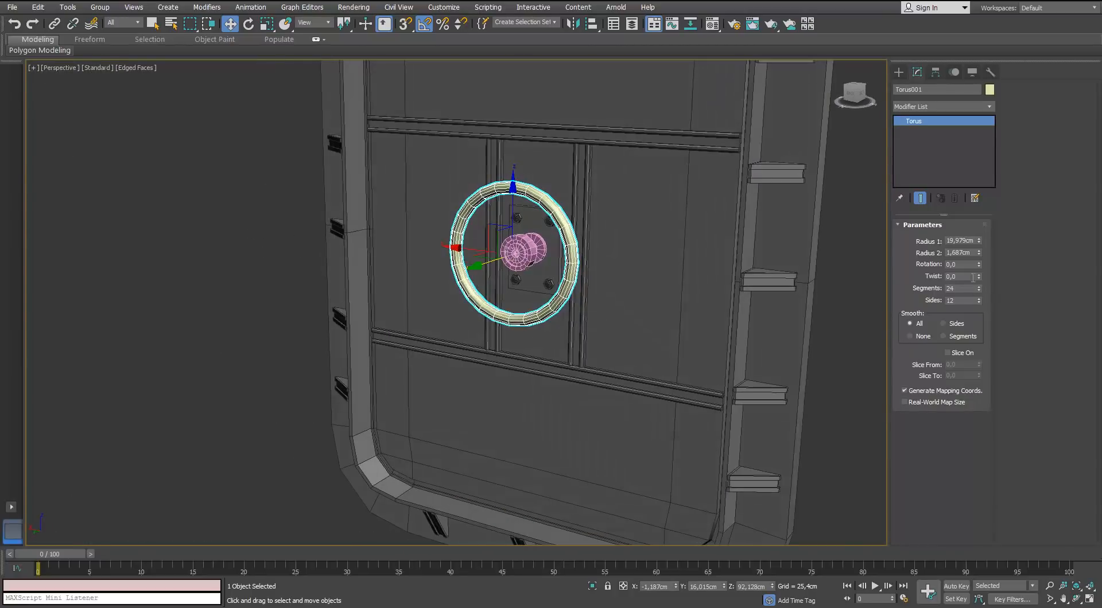
Step: Set the torus's Radius 1 to 22 cm and Radius 2 to 2.017 cm
{"action": "left_click_drag", "start_coordinate": [978, 240], "coordinate": [978, 232]}
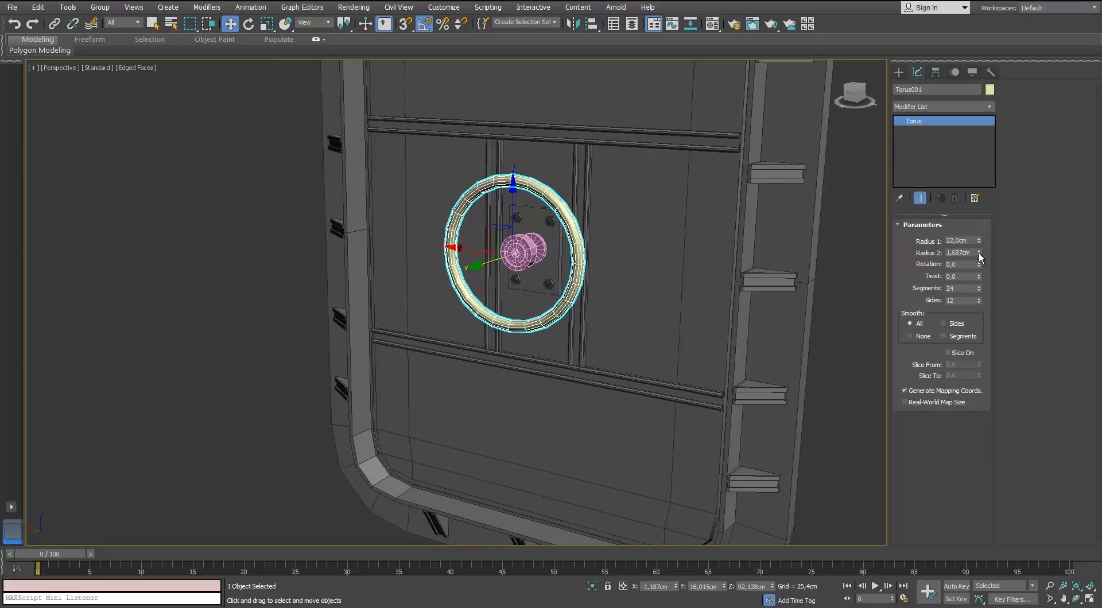
{"action": "key", "text": "z"}
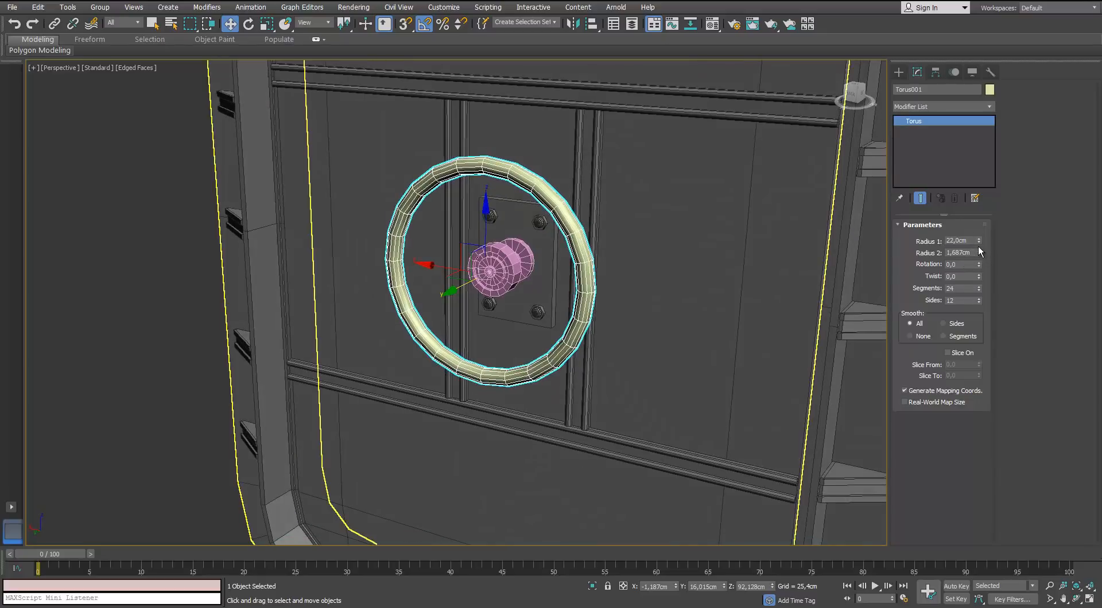
{"action": "left_click_drag", "start_coordinate": [978, 250], "coordinate": [980, 243]}
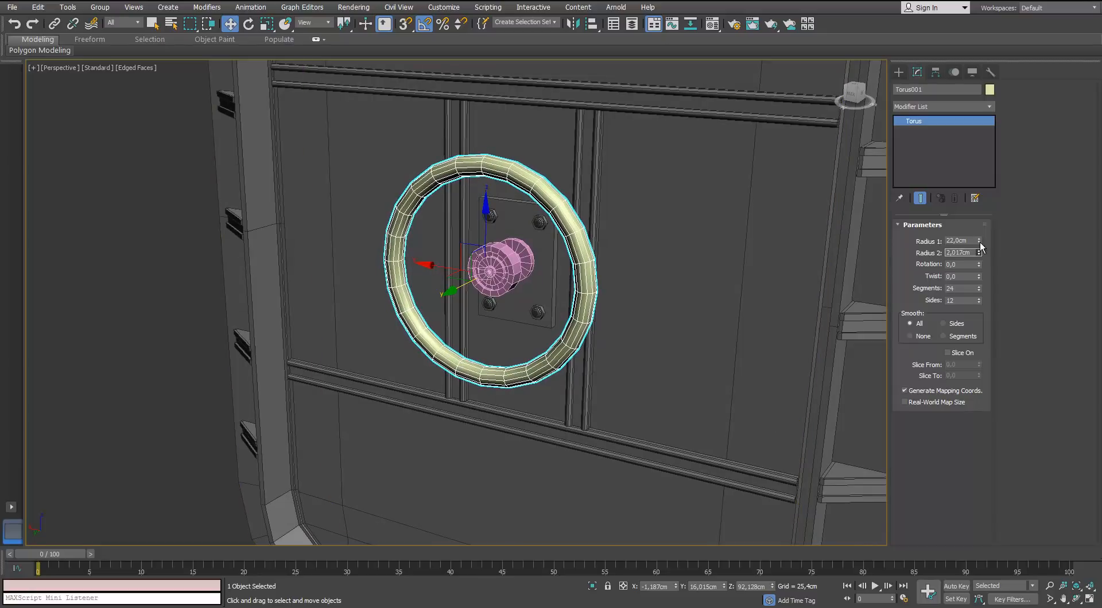
Step: Set the torus's Sides to 8
{"action": "scroll", "coordinate": [584, 246], "scroll_direction": "down", "scroll_amount": 3}
{"action": "mouse_move", "coordinate": [584, 246]}
{"action": "middle_mouse_down", "text": "alt"}
{"action": "mouse_move", "coordinate": [677, 242]}
{"action": "mouse_move", "coordinate": [574, 253]}
{"action": "middle_mouse_up", "text": "alt"}
{"action": "scroll", "coordinate": [574, 253], "scroll_direction": "down", "scroll_amount": 3}
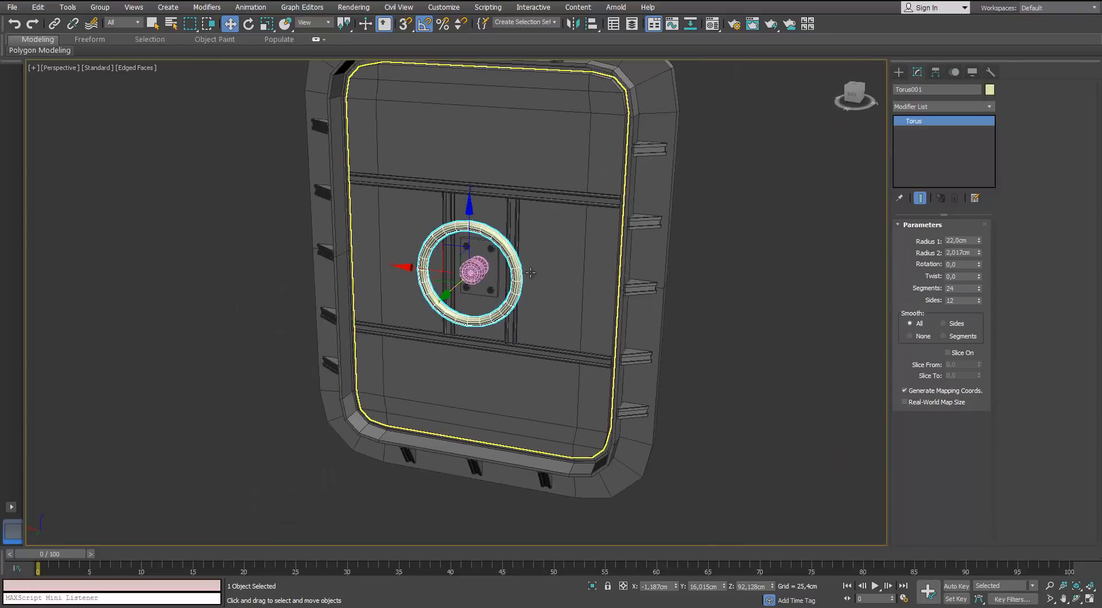
{"action": "middle_click_drag", "start_coordinate": [728, 118], "coordinate": [808, 148]}
{"action": "scroll", "coordinate": [808, 148], "scroll_direction": "up", "scroll_amount": 2}
{"action": "key", "text": "z"}
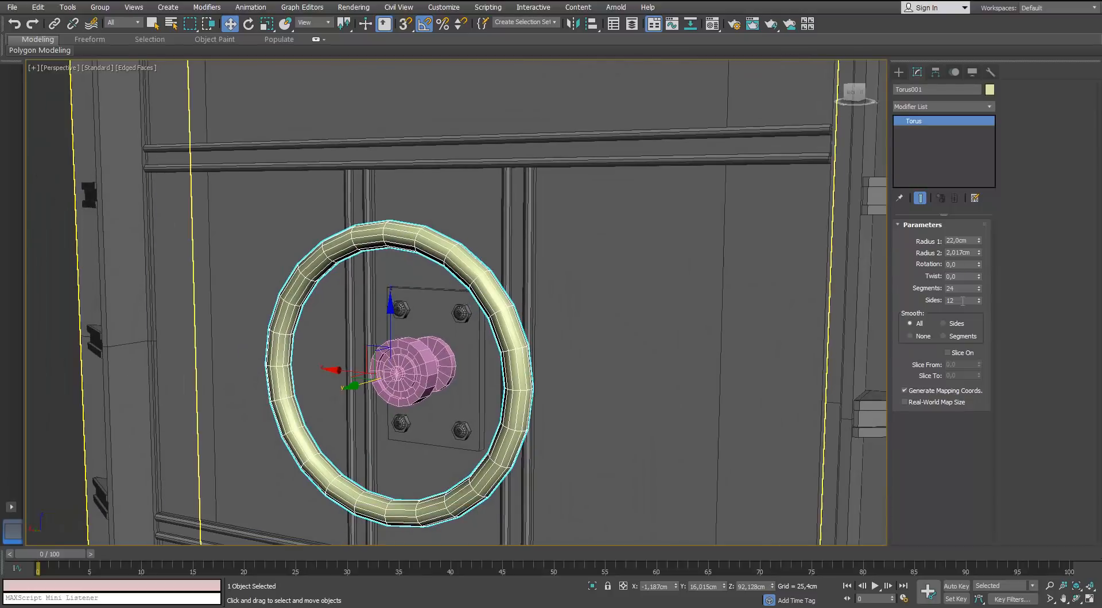
{"action": "key", "text": "Return"}
Step: Raise the torus's Segments to 43
{"action": "middle_click_drag", "start_coordinate": [402, 209], "coordinate": [367, 278], "text": "alt"}
{"action": "scroll", "coordinate": [445, 214], "scroll_direction": "up", "scroll_amount": 2}
{"action": "scroll", "coordinate": [430, 281], "scroll_direction": "up", "scroll_amount": 3}
{"action": "left_click_drag", "start_coordinate": [979, 288], "coordinate": [978, 279]}
{"action": "middle_click_drag", "start_coordinate": [505, 278], "coordinate": [486, 292], "text": "alt"}
{"action": "scroll", "coordinate": [477, 286], "scroll_direction": "up", "scroll_amount": 2}
{"action": "scroll", "coordinate": [530, 269], "scroll_direction": "down", "scroll_amount": 4}
{"action": "middle_click_drag", "start_coordinate": [530, 270], "coordinate": [518, 323], "text": "alt"}
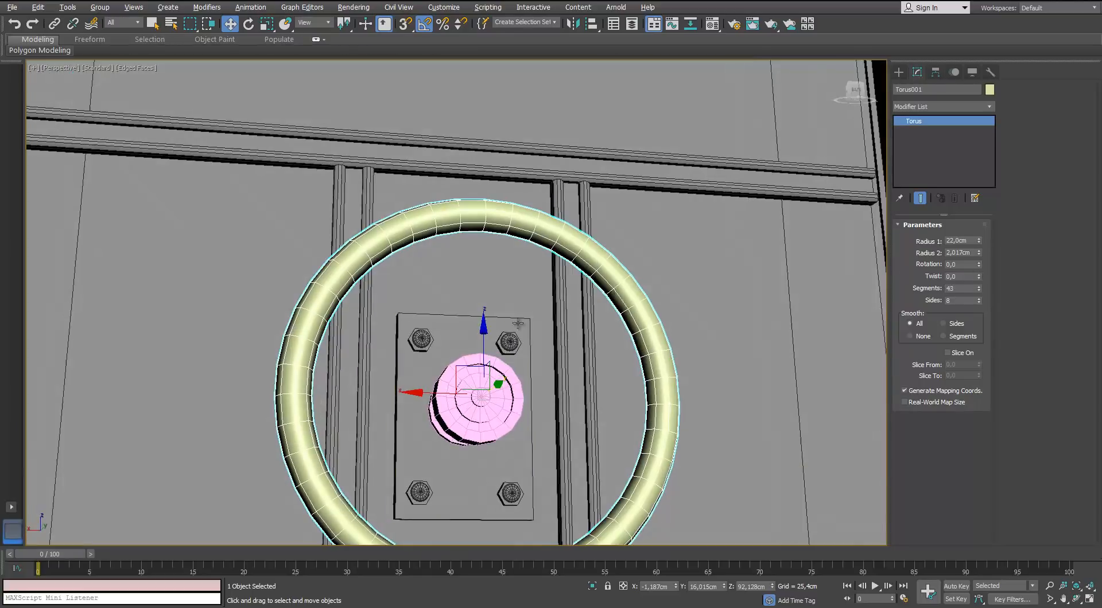
Step: Try the torus with 3 Segments and with 20 Segments
{"action": "key", "text": "Return"}
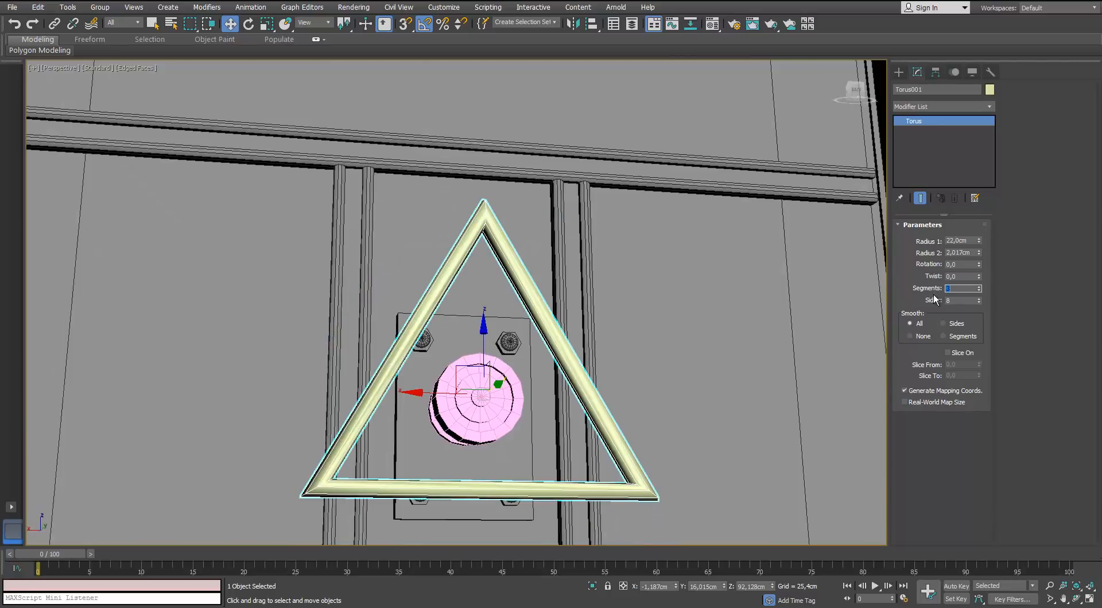
{"action": "scroll", "coordinate": [622, 277], "scroll_direction": "down", "scroll_amount": 3}
{"action": "scroll", "coordinate": [609, 291], "scroll_direction": "up", "scroll_amount": 3}
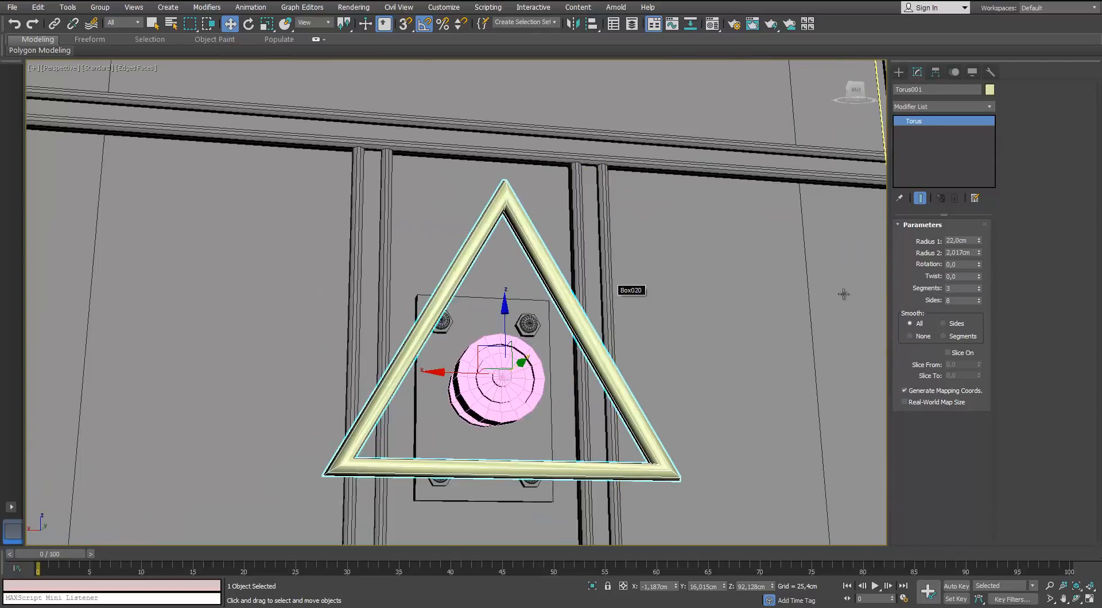
{"action": "key", "text": "Return"}
{"action": "middle_click_drag", "start_coordinate": [494, 245], "coordinate": [606, 246], "text": "alt"}
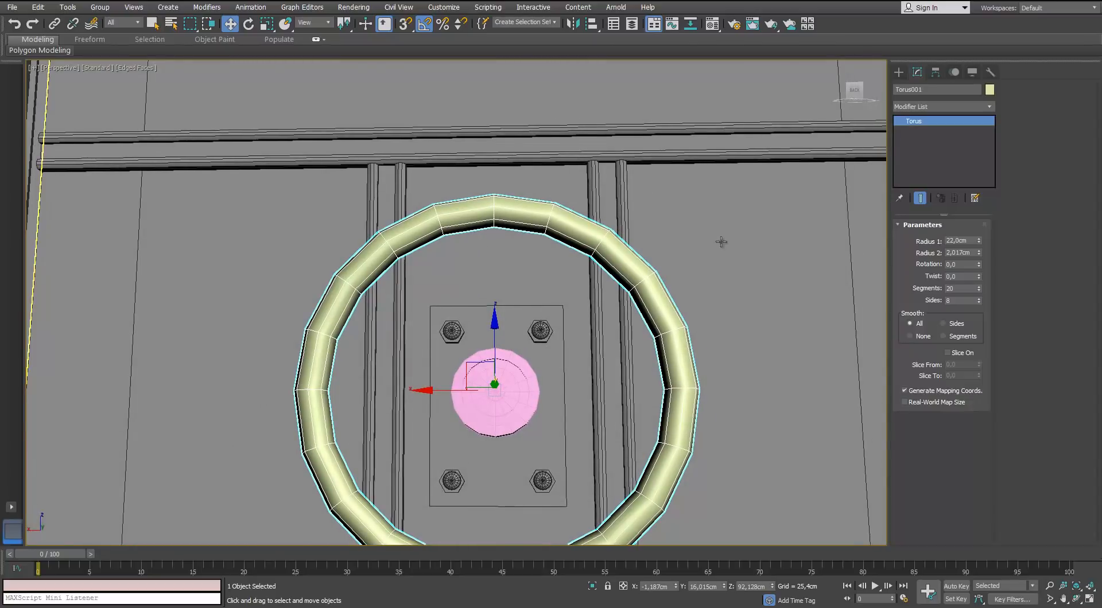
{"action": "middle_click_drag", "start_coordinate": [46, 436], "coordinate": [39, 406]}
{"action": "scroll", "coordinate": [41, 402], "scroll_direction": "down", "scroll_amount": 5}
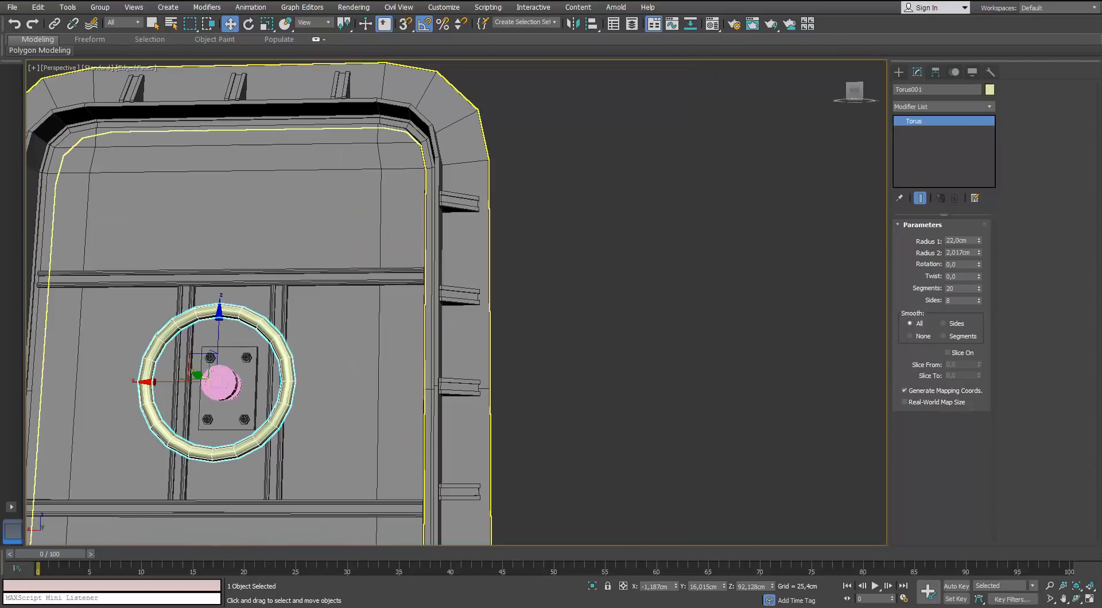
Step: Convert the torus to an editable poly and enter edge editing
{"action": "scroll", "coordinate": [204, 373], "scroll_direction": "up", "scroll_amount": 2}
{"action": "middle_click_drag", "start_coordinate": [204, 372], "coordinate": [359, 330]}
{"action": "middle_click_drag", "start_coordinate": [359, 330], "coordinate": [396, 308], "text": "alt"}
{"action": "scroll", "coordinate": [396, 308], "scroll_direction": "up", "scroll_amount": 3}
{"action": "right_click", "coordinate": [480, 236]}
{"action": "mouse_move", "coordinate": [500, 358]}
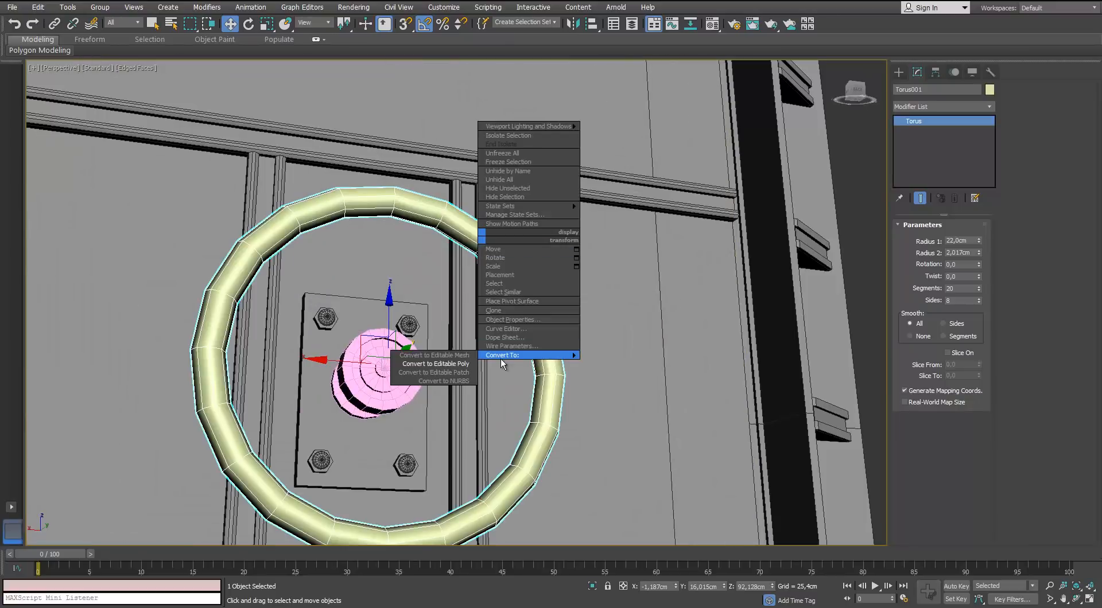
{"action": "left_click", "coordinate": [451, 364]}
{"action": "left_click", "coordinate": [924, 241]}
Step: Try selecting four evenly spaced cross-section edge loops at the diagonals of the 20-segment ring
{"action": "middle_click_drag", "start_coordinate": [525, 301], "coordinate": [432, 247], "text": "alt"}
{"action": "scroll", "coordinate": [509, 282], "scroll_direction": "up", "scroll_amount": 3}
{"action": "double_click", "coordinate": [511, 262]}
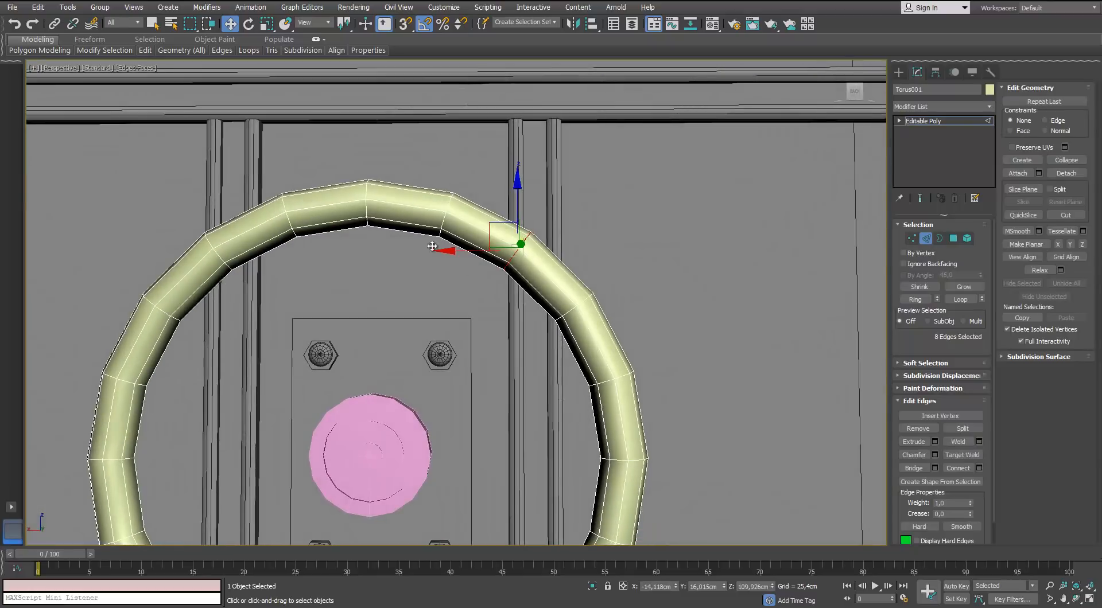
{"action": "middle_click_drag", "start_coordinate": [335, 221], "coordinate": [351, 228]}
{"action": "double_click", "coordinate": [236, 256], "text": "ctrl"}
{"action": "scroll", "coordinate": [298, 328], "scroll_direction": "down", "scroll_amount": 3}
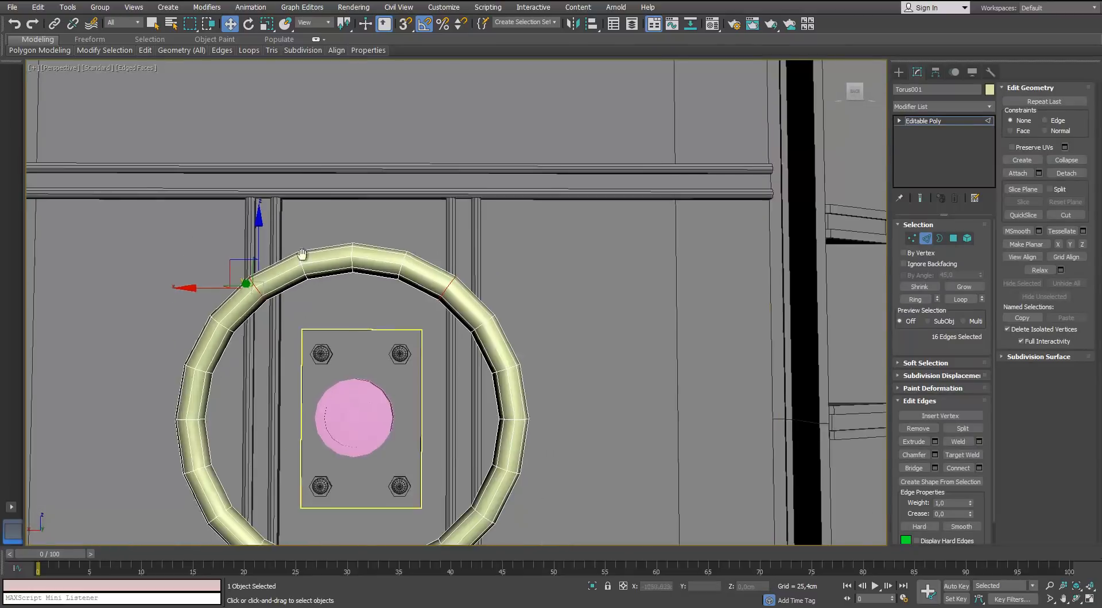
{"action": "middle_click_drag", "start_coordinate": [416, 462], "coordinate": [419, 317]}
{"action": "double_click", "coordinate": [454, 408], "text": "ctrl"}
{"action": "middle_click_drag", "start_coordinate": [338, 382], "coordinate": [442, 341]}
{"action": "scroll", "coordinate": [374, 370], "scroll_direction": "up", "scroll_amount": 3}
{"action": "double_click", "coordinate": [370, 370], "text": "ctrl"}
{"action": "scroll", "coordinate": [371, 370], "scroll_direction": "down", "scroll_amount": 4}
{"action": "scroll", "coordinate": [393, 324], "scroll_direction": "up", "scroll_amount": 3}
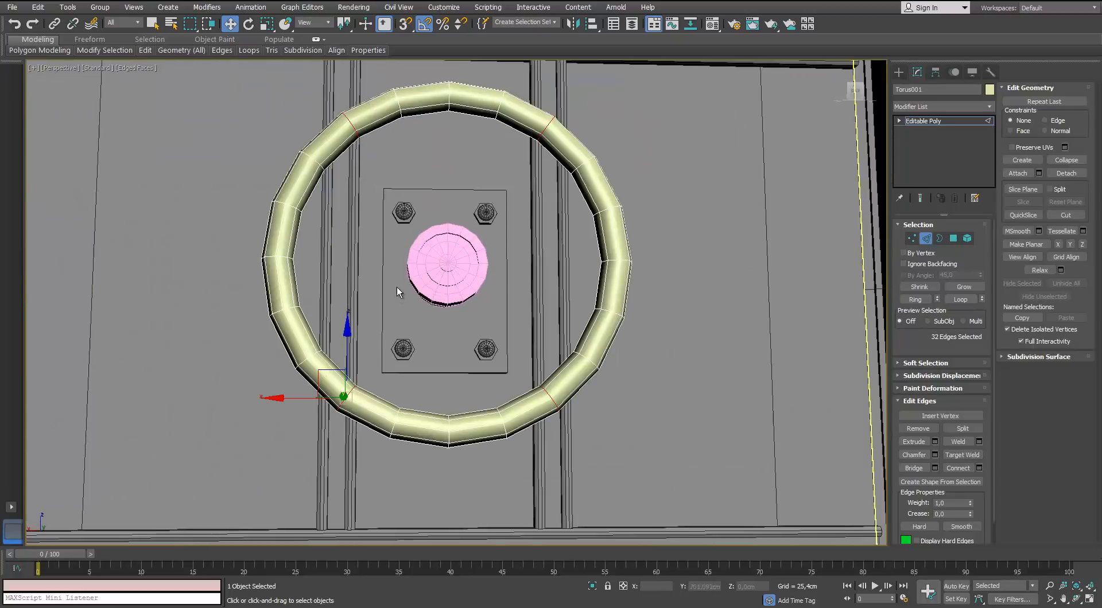
{"action": "double_click", "coordinate": [589, 156]}
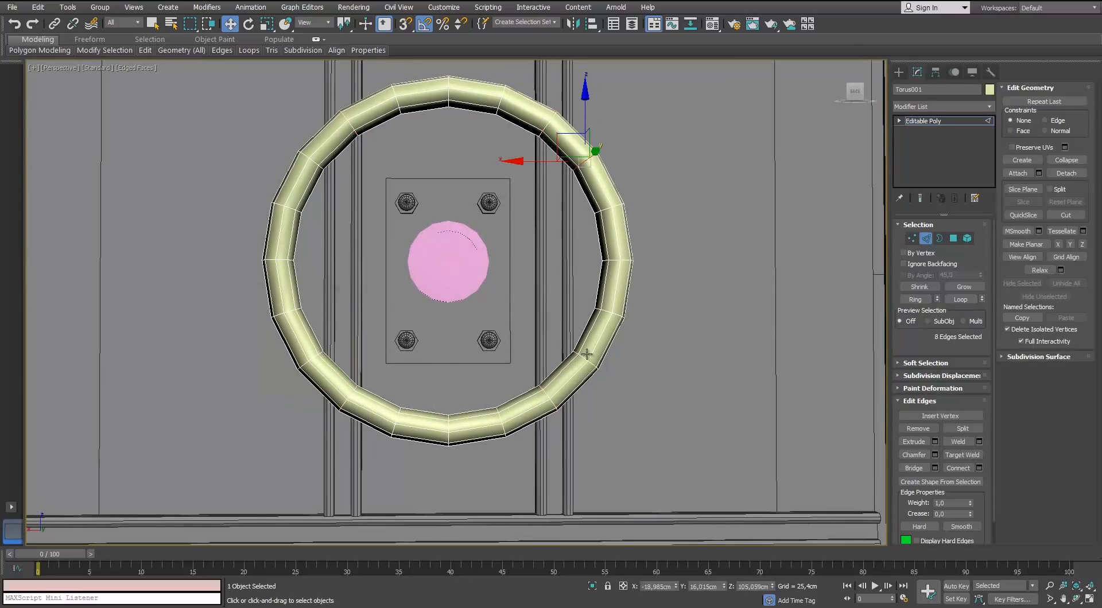
{"action": "double_click", "coordinate": [590, 365], "text": "ctrl"}
Step: Undo the edge loop selections, the editable poly conversion and the 20-segment setting
{"action": "key", "text": "ctrl+z"}
{"action": "key", "text": "ctrl+z"}
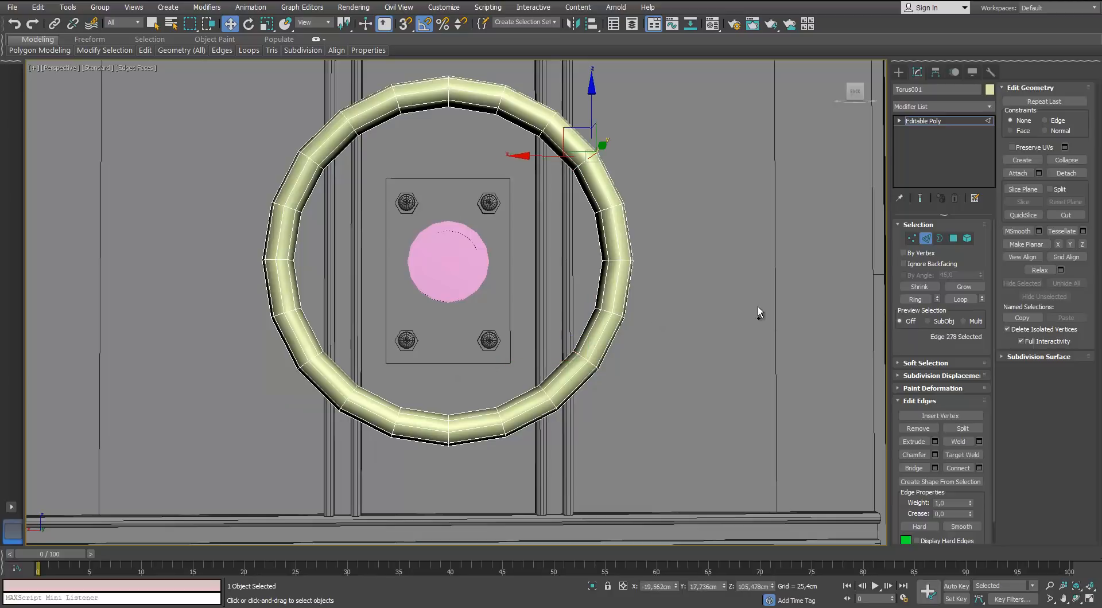
{"action": "key", "text": "ctrl+z"}
{"action": "key", "text": "ctrl+z"}
{"action": "key", "text": "ctrl+z"}
{"action": "key", "text": "ctrl+z"}
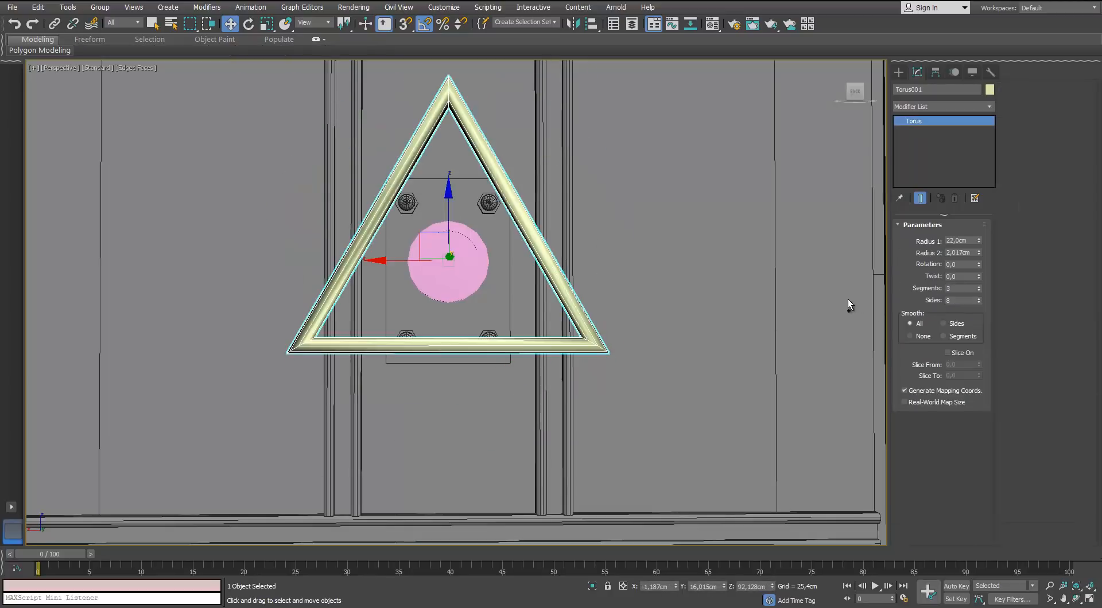
Step: Set the torus's Segments to 24 and convert it to an editable poly for edge editing
{"action": "left_click_drag", "start_coordinate": [957, 288], "coordinate": [920, 290]}
{"action": "type", "text": "24"}
{"action": "key", "text": "Return"}
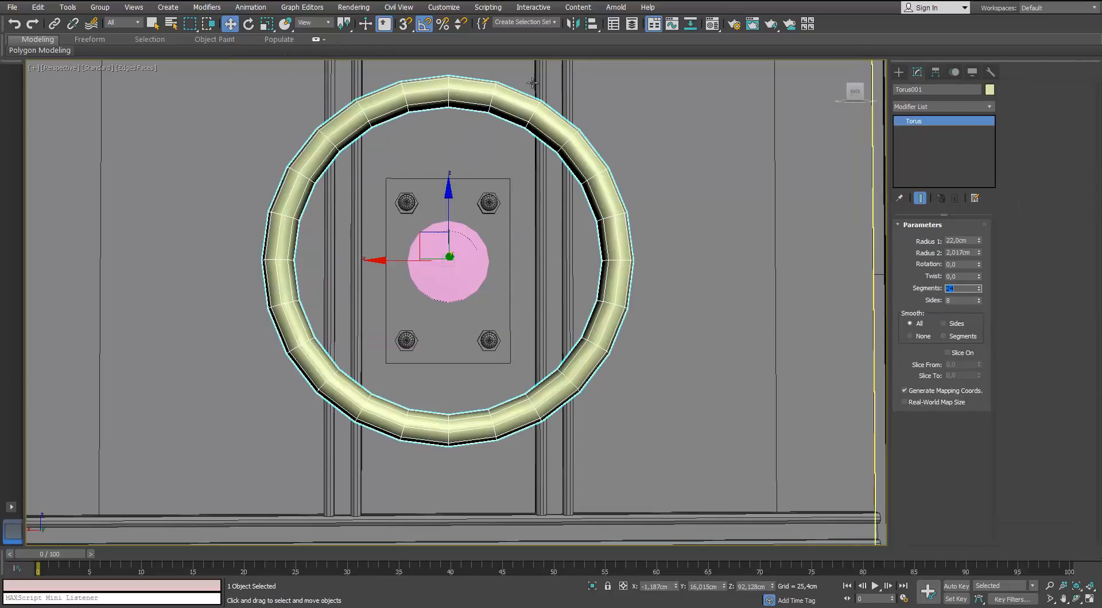
{"action": "right_click", "coordinate": [530, 209]}
{"action": "left_click", "coordinate": [551, 226]}
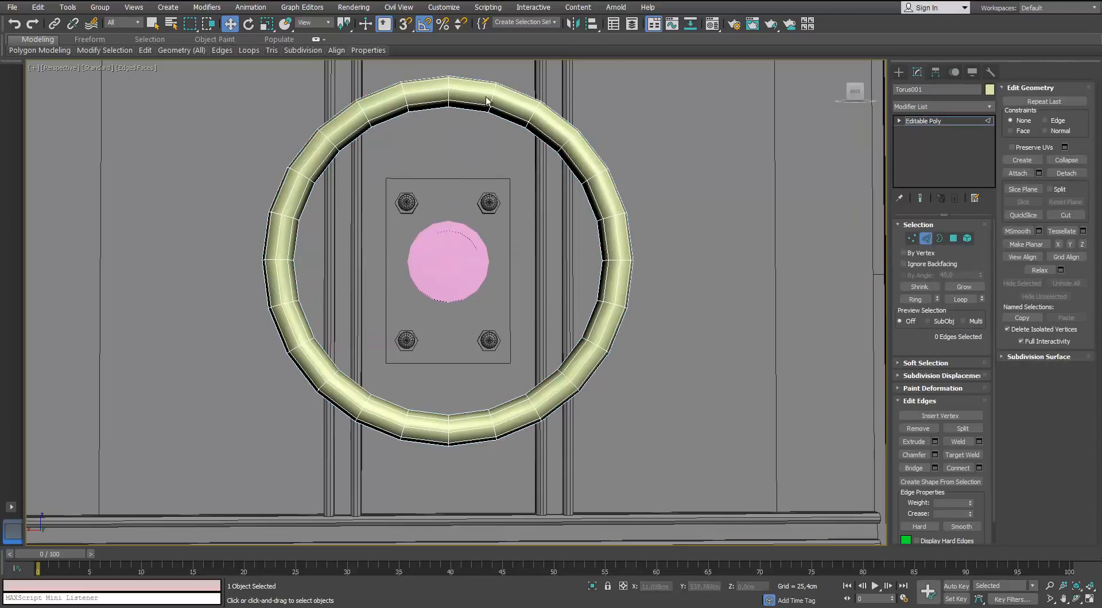
Step: Select the four cross-section edge loops at the ring's diagonals
{"action": "double_click", "coordinate": [572, 138]}
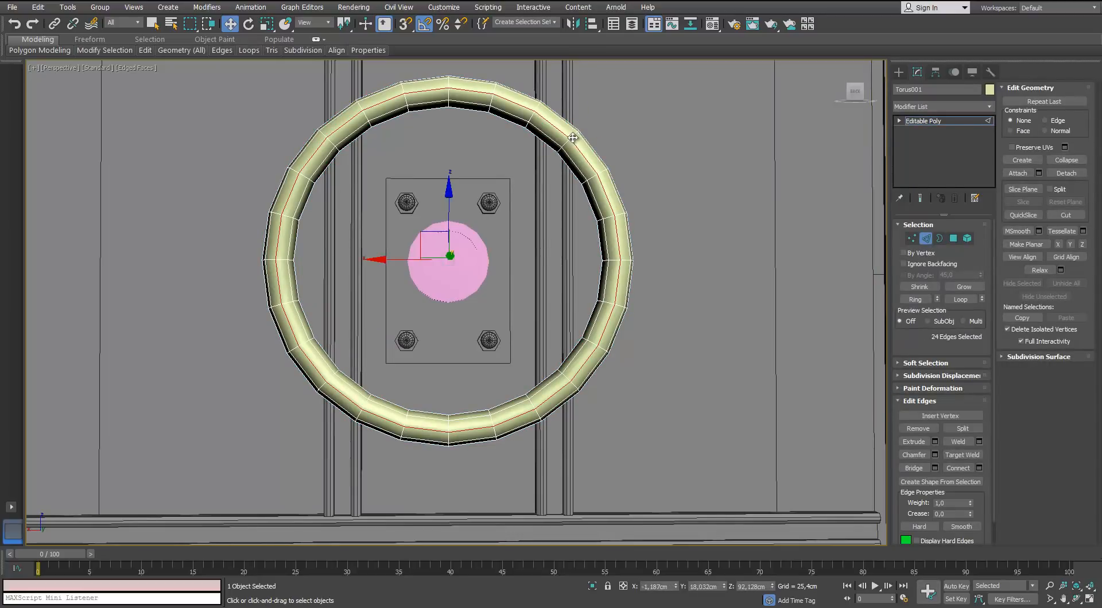
{"action": "double_click", "coordinate": [573, 136]}
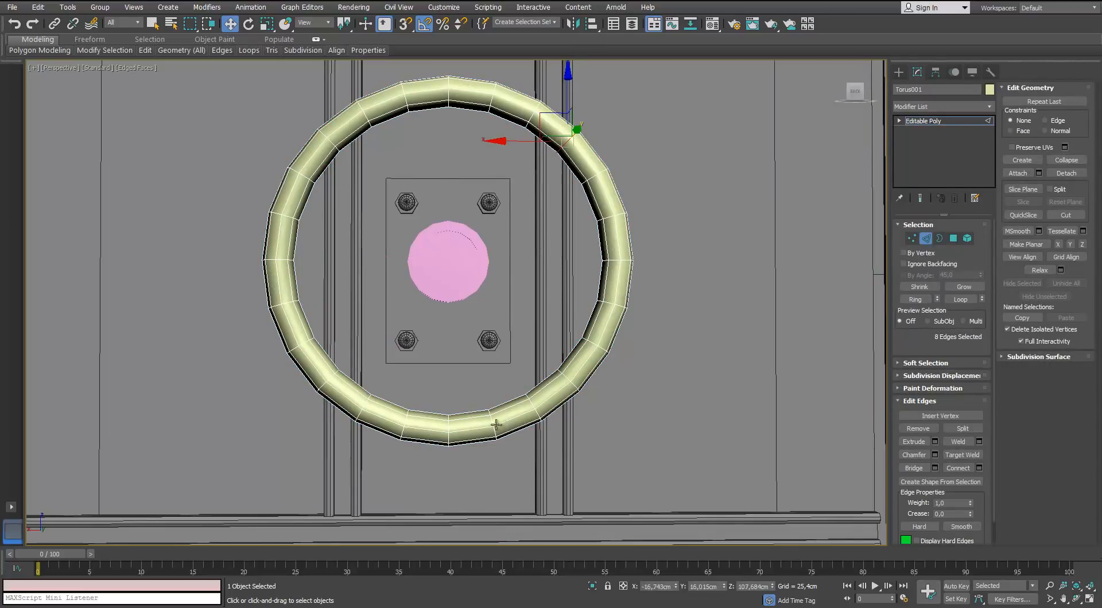
{"action": "double_click", "coordinate": [568, 385], "text": "ctrl"}
{"action": "middle_click_drag", "start_coordinate": [494, 331], "coordinate": [539, 259]}
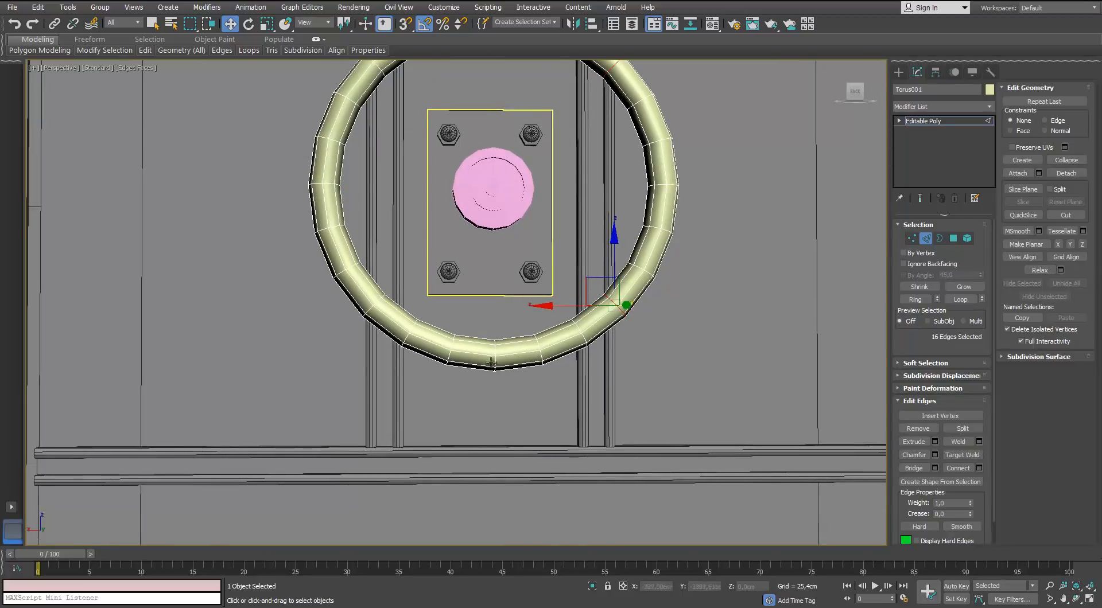
{"action": "scroll", "coordinate": [383, 318], "scroll_direction": "up", "scroll_amount": 4}
{"action": "double_click", "coordinate": [359, 278], "text": "ctrl"}
{"action": "scroll", "coordinate": [360, 276], "scroll_direction": "down", "scroll_amount": 6}
{"action": "middle_click_drag", "start_coordinate": [384, 248], "coordinate": [386, 366]}
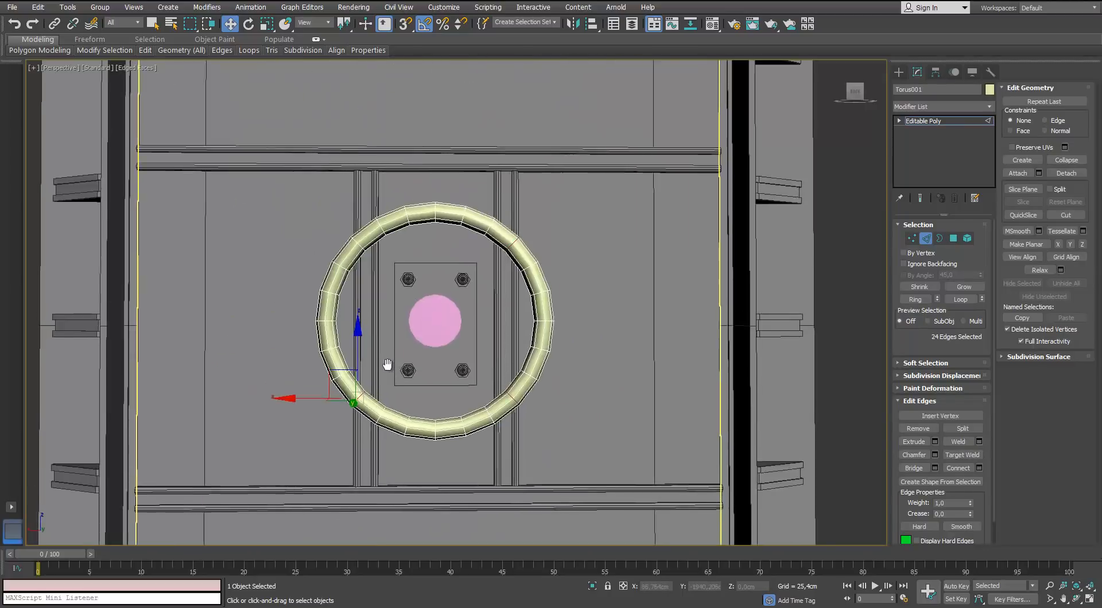
{"action": "scroll", "coordinate": [390, 362], "scroll_direction": "up", "scroll_amount": 2}
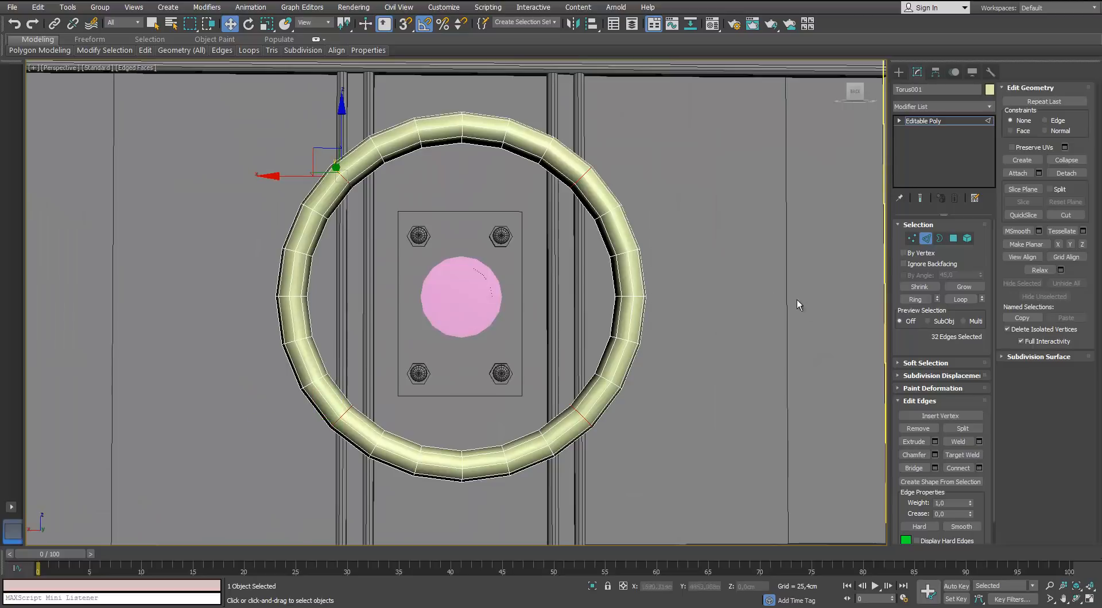
Step: Chamfer the four selected edge loops by 1.416 cm with 2 segments
{"action": "left_click", "coordinate": [934, 454]}
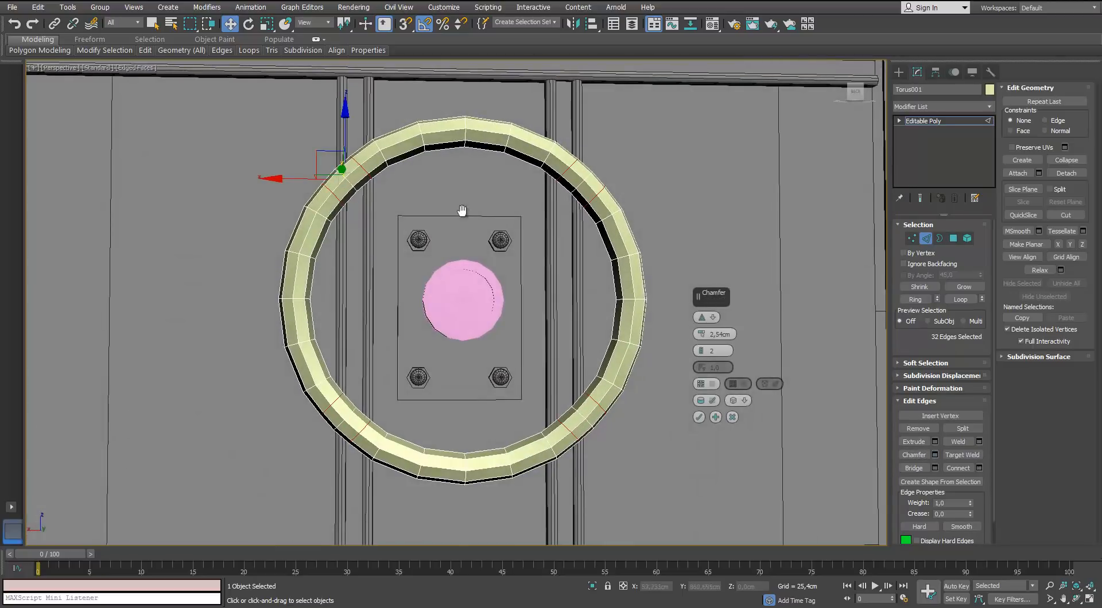
{"action": "scroll", "coordinate": [456, 208], "scroll_direction": "up", "scroll_amount": 4}
{"action": "middle_click_drag", "start_coordinate": [456, 208], "coordinate": [521, 224], "text": "alt"}
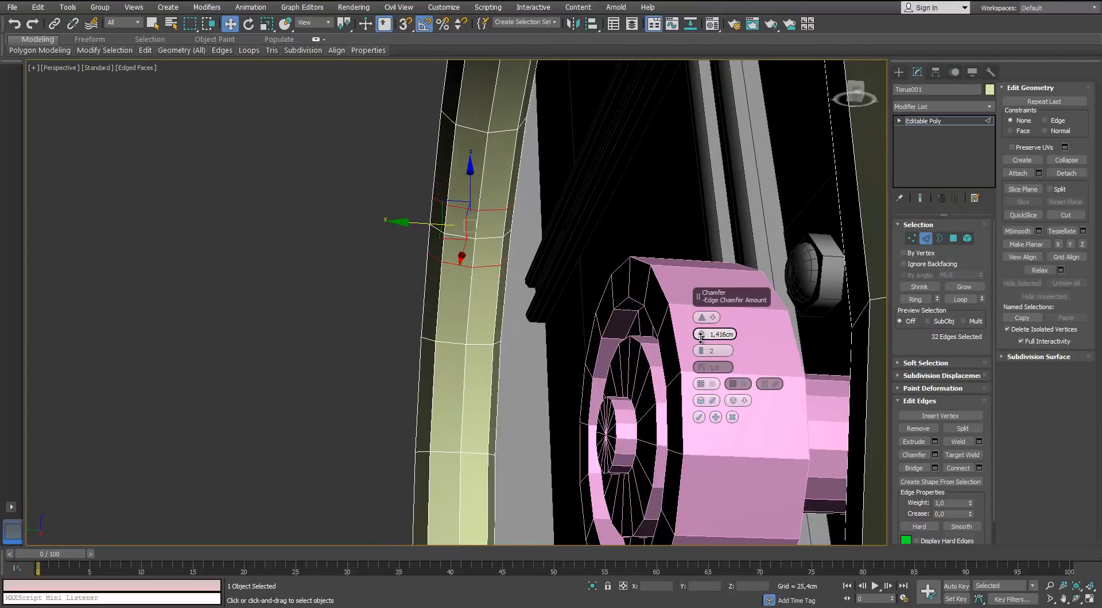
{"action": "mouse_move", "coordinate": [515, 229]}
{"action": "middle_mouse_down", "text": "alt"}
{"action": "mouse_move", "coordinate": [511, 288]}
{"action": "mouse_move", "coordinate": [524, 189]}
{"action": "mouse_move", "coordinate": [526, 211]}
{"action": "middle_mouse_up", "text": "alt"}
{"action": "scroll", "coordinate": [511, 287], "scroll_direction": "up", "scroll_amount": 3}
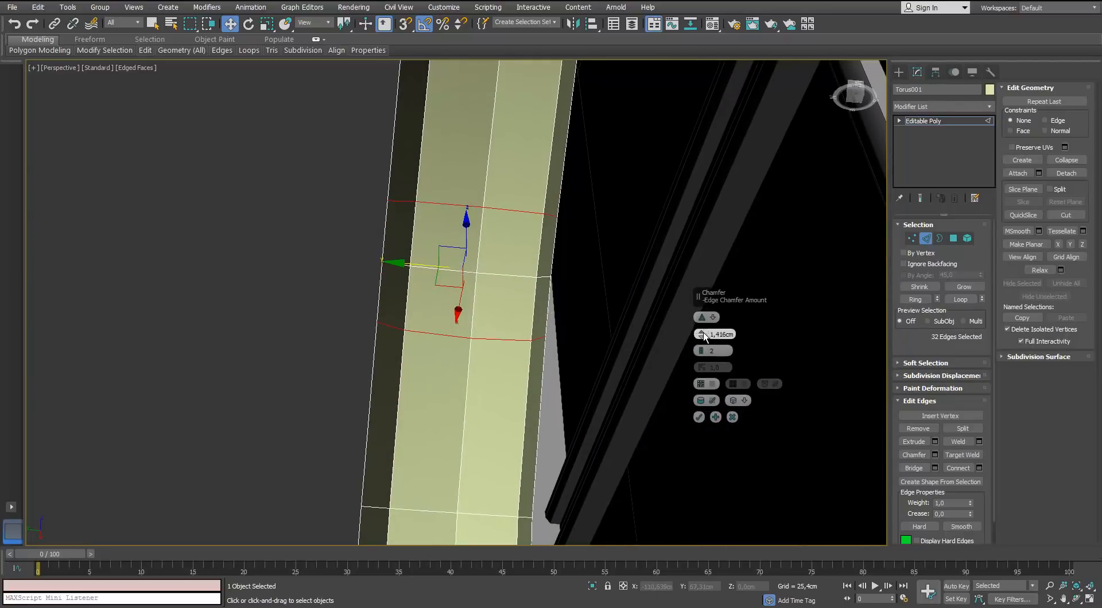
{"action": "left_click", "coordinate": [699, 418]}
Step: Isolate the ring and connect the centre and four corner vertices of one chamfered section on its inner side
{"action": "scroll", "coordinate": [476, 281], "scroll_direction": "down", "scroll_amount": 4}
{"action": "mouse_move", "coordinate": [424, 277]}
{"action": "middle_mouse_down", "text": "alt"}
{"action": "mouse_move", "coordinate": [477, 287]}
{"action": "mouse_move", "coordinate": [419, 262]}
{"action": "middle_mouse_up", "text": "alt"}
{"action": "scroll", "coordinate": [477, 288], "scroll_direction": "down", "scroll_amount": 4}
{"action": "left_click", "coordinate": [914, 238]}
{"action": "scroll", "coordinate": [418, 262], "scroll_direction": "up", "scroll_amount": 8}
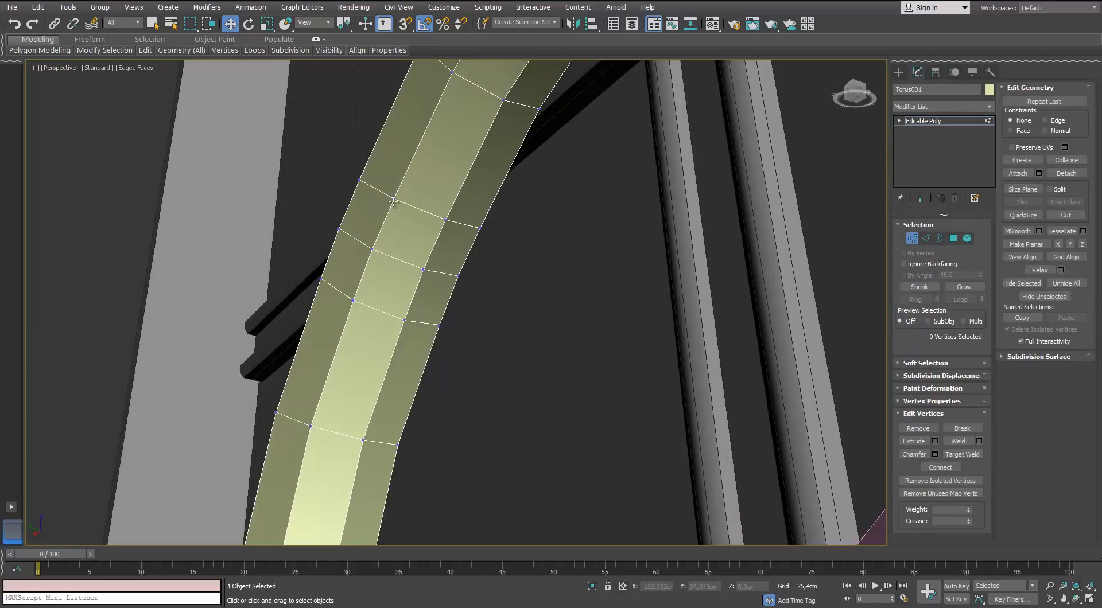
{"action": "left_click", "coordinate": [393, 198]}
{"action": "key", "text": "alt+q"}
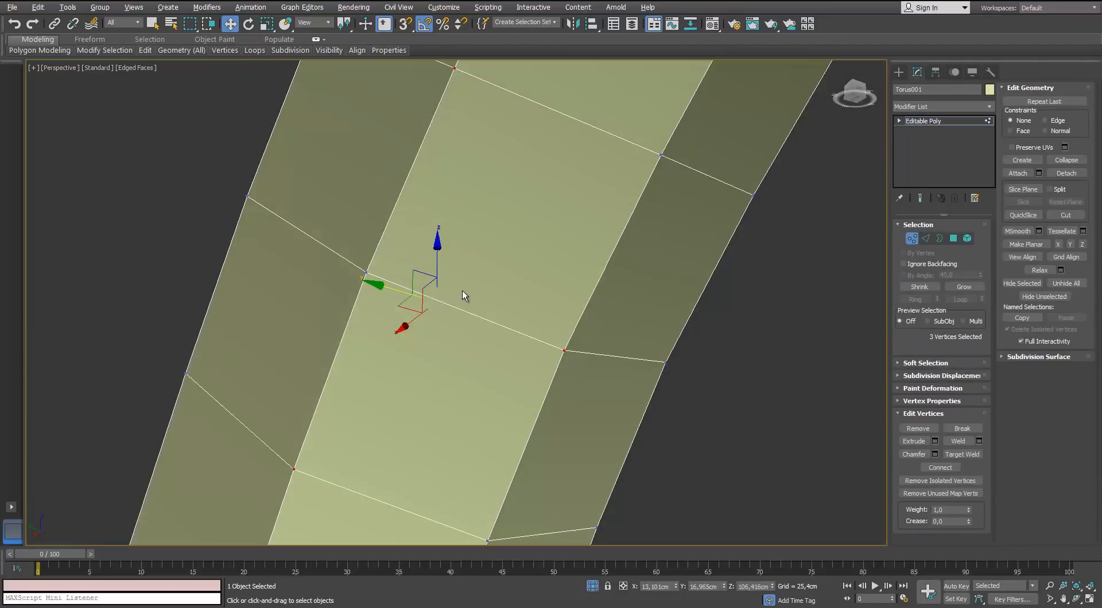
{"action": "scroll", "coordinate": [422, 289], "scroll_direction": "down", "scroll_amount": 3}
{"action": "middle_click_drag", "start_coordinate": [373, 282], "coordinate": [563, 303], "text": "alt"}
{"action": "left_click", "coordinate": [454, 126], "text": "ctrl"}
{"action": "middle_click_drag", "start_coordinate": [454, 129], "coordinate": [373, 149], "text": "alt"}
{"action": "scroll", "coordinate": [373, 149], "scroll_direction": "down", "scroll_amount": 4}
{"action": "left_click", "coordinate": [940, 467]}
{"action": "middle_click_drag", "start_coordinate": [677, 258], "coordinate": [642, 232], "text": "alt"}
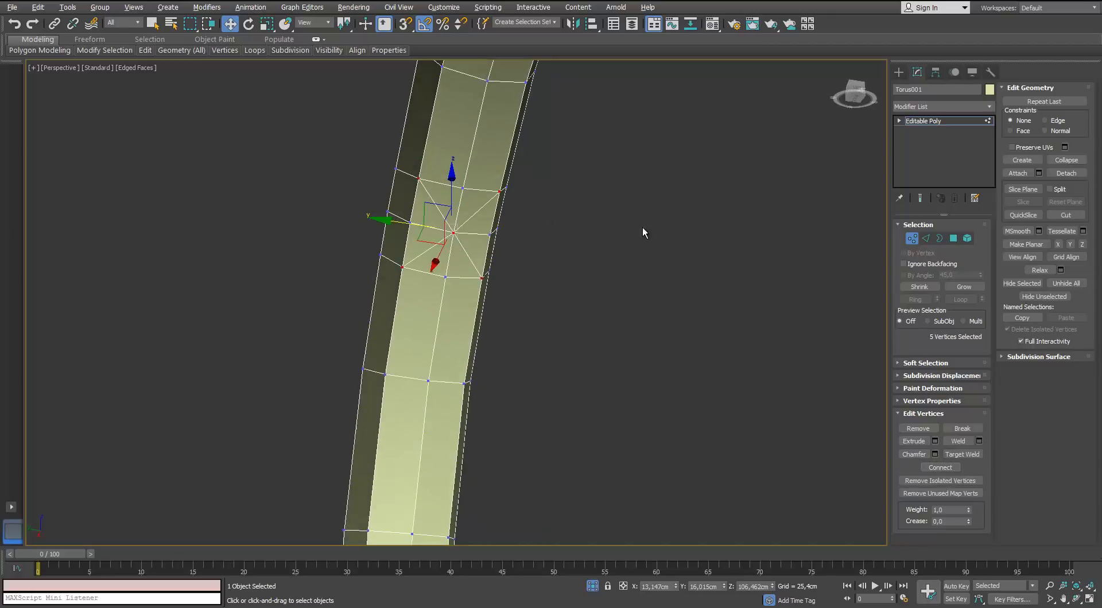
Step: Chamfer the centre vertex of the connected patch by 1.387 cm to form an octagonal outline
{"action": "left_click", "coordinate": [838, 260]}
{"action": "left_click", "coordinate": [451, 233]}
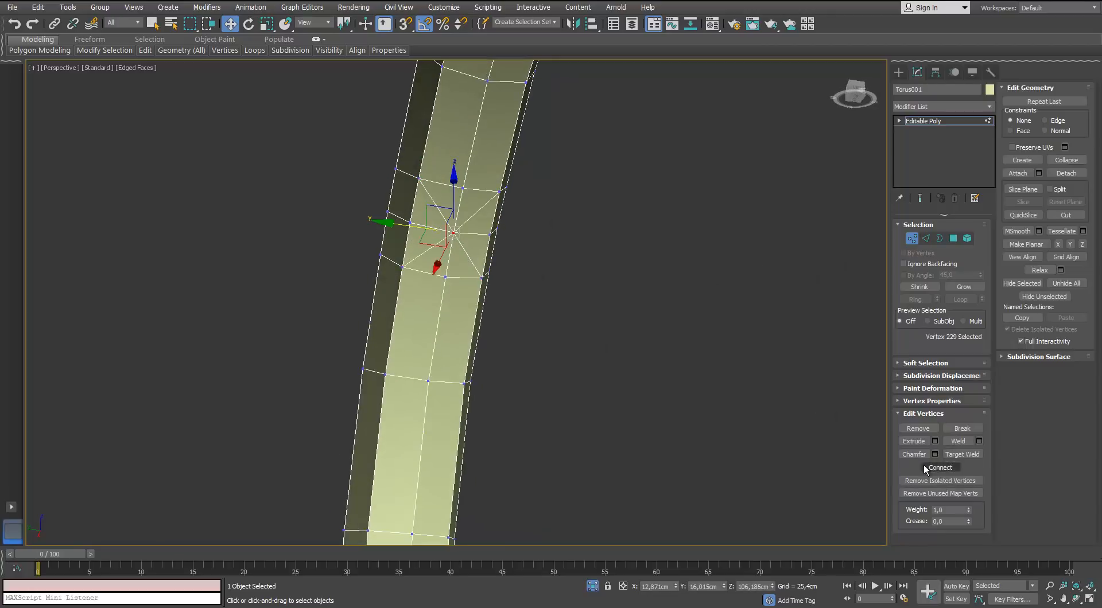
{"action": "left_click", "coordinate": [934, 455]}
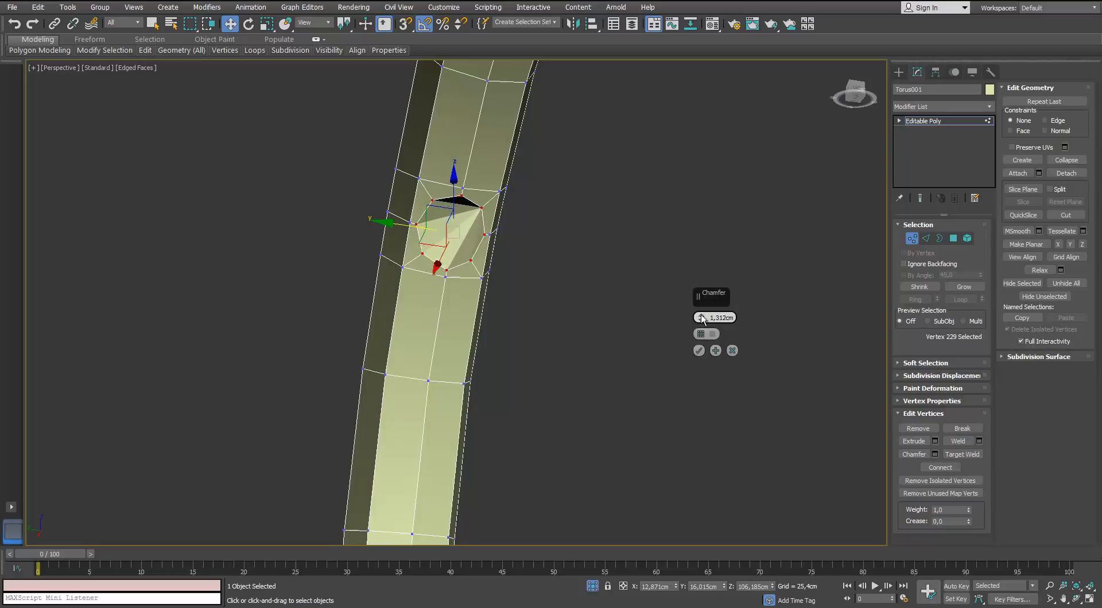
{"action": "mouse_move", "coordinate": [498, 236]}
{"action": "middle_mouse_down", "text": "alt"}
{"action": "mouse_move", "coordinate": [518, 221]}
{"action": "mouse_move", "coordinate": [471, 206]}
{"action": "mouse_move", "coordinate": [523, 196]}
{"action": "mouse_move", "coordinate": [524, 228]}
{"action": "mouse_move", "coordinate": [537, 211]}
{"action": "mouse_move", "coordinate": [498, 217]}
{"action": "middle_mouse_up", "text": "alt"}
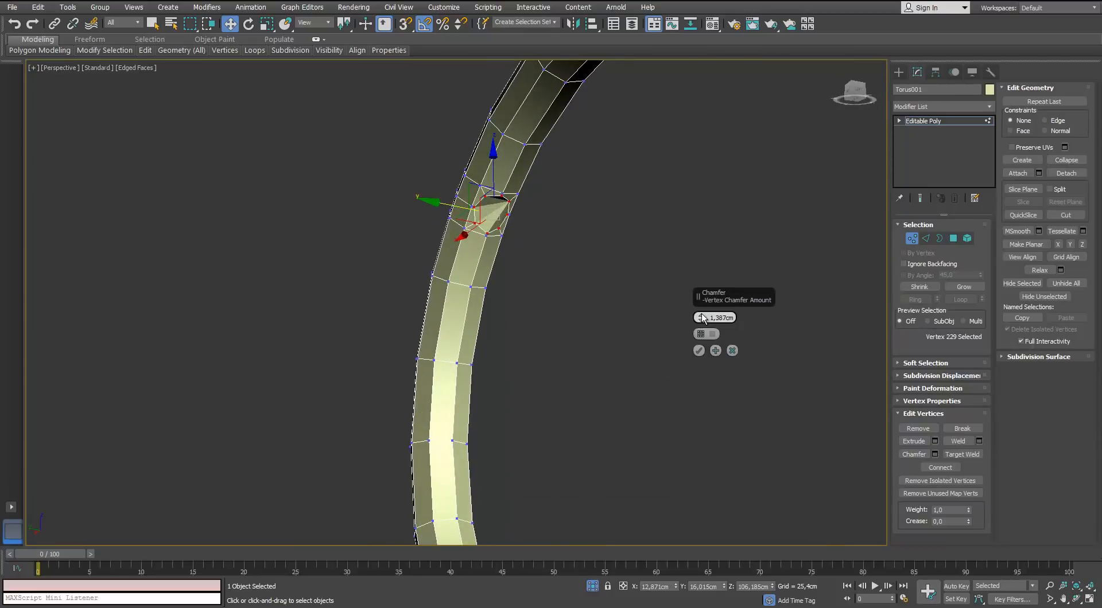
{"action": "left_click", "coordinate": [698, 350]}
Step: In polygon editing, select the faces inside the octagonal outline on the ring's inner side
{"action": "middle_click_drag", "start_coordinate": [748, 305], "coordinate": [570, 294], "text": "alt"}
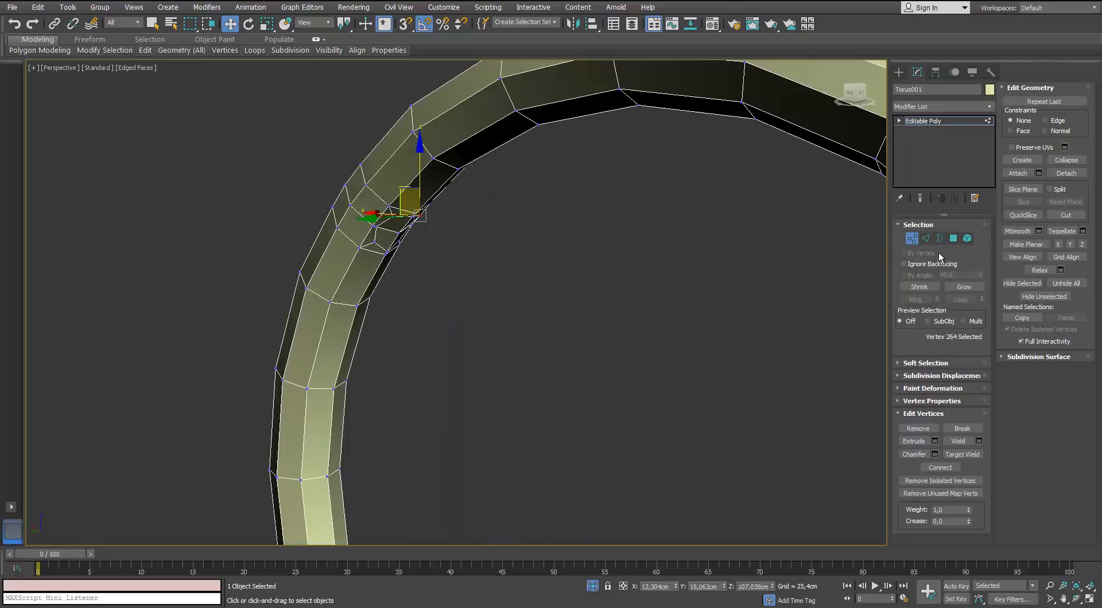
{"action": "left_click", "coordinate": [952, 238]}
{"action": "middle_click_drag", "start_coordinate": [563, 224], "coordinate": [487, 253], "text": "alt"}
{"action": "scroll", "coordinate": [448, 301], "scroll_direction": "up", "scroll_amount": 3}
{"action": "left_click", "coordinate": [448, 301]}
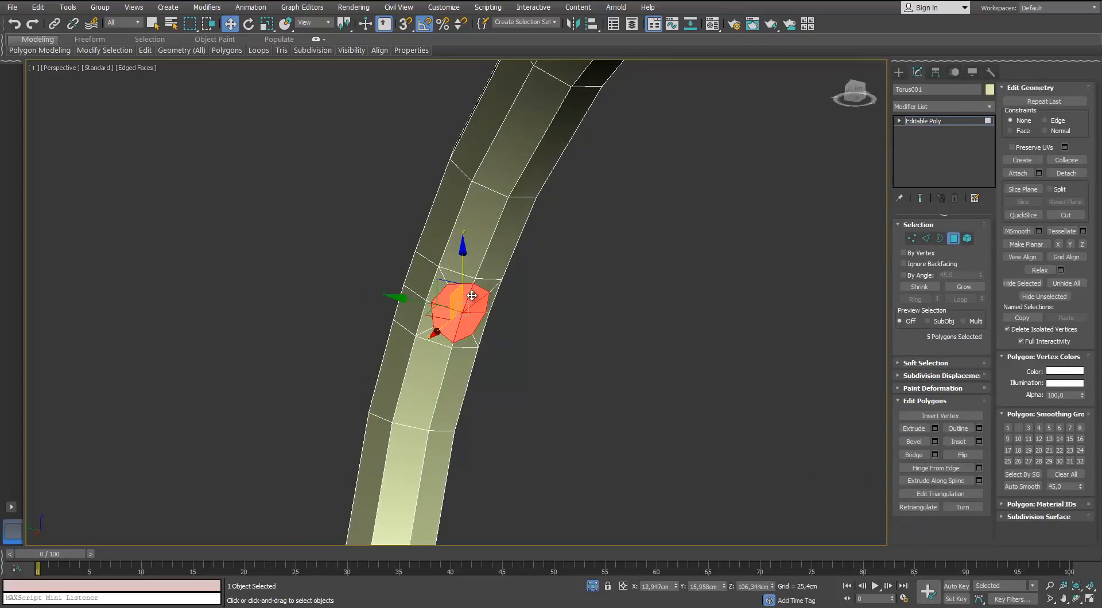
Step: Open a hole in the ring by deleting the selected round polygon patch, and bring back the isolated-out scene objects
{"action": "key", "text": "Delete"}
{"action": "middle_click_drag", "start_coordinate": [472, 295], "coordinate": [356, 321], "text": "alt"}
{"action": "left_click", "coordinate": [938, 239]}
{"action": "left_click", "coordinate": [351, 286]}
{"action": "scroll", "coordinate": [401, 292], "scroll_direction": "down", "scroll_amount": 5}
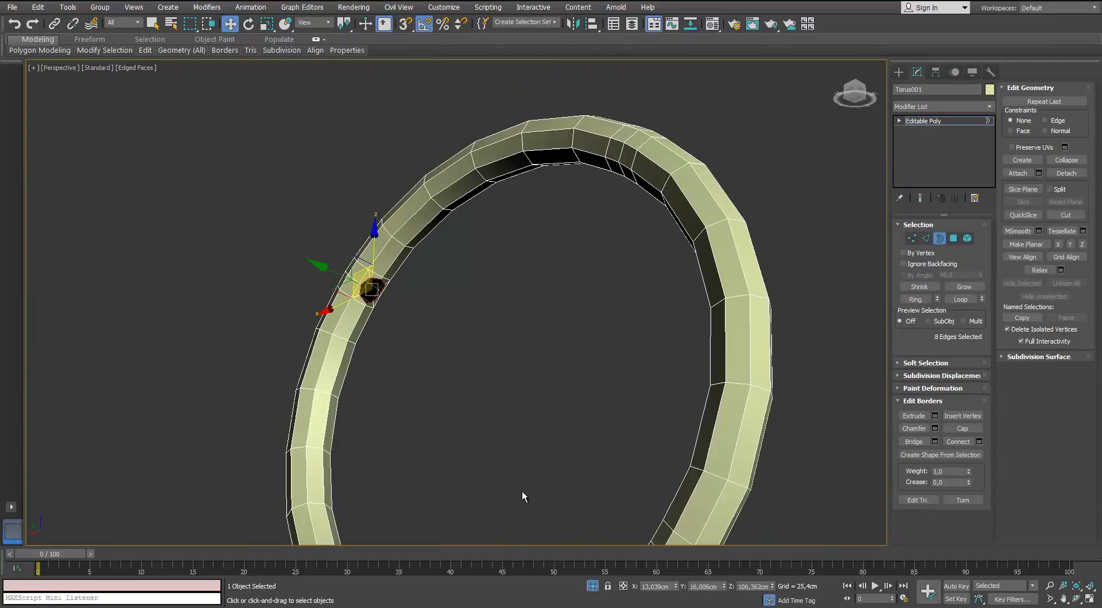
{"action": "key", "text": "alt+q"}
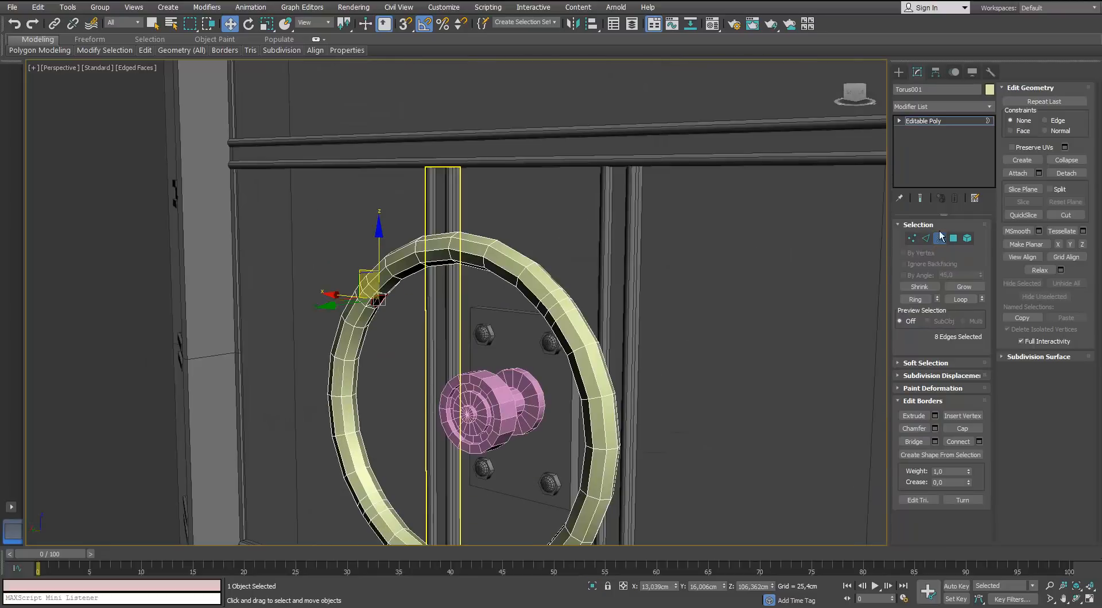
Step: Thicken the ring with a Push modifier of about 0.56 cm and collapse it back to an editable poly
{"action": "left_click", "coordinate": [940, 237]}
{"action": "left_click", "coordinate": [989, 107]}
{"action": "key", "text": "p"}
{"action": "key", "text": "p"}
{"action": "key", "text": "p"}
{"action": "key", "text": "p"}
{"action": "key", "text": "p"}
{"action": "key", "text": "p"}
{"action": "key", "text": "p"}
{"action": "key", "text": "p"}
{"action": "key", "text": "p"}
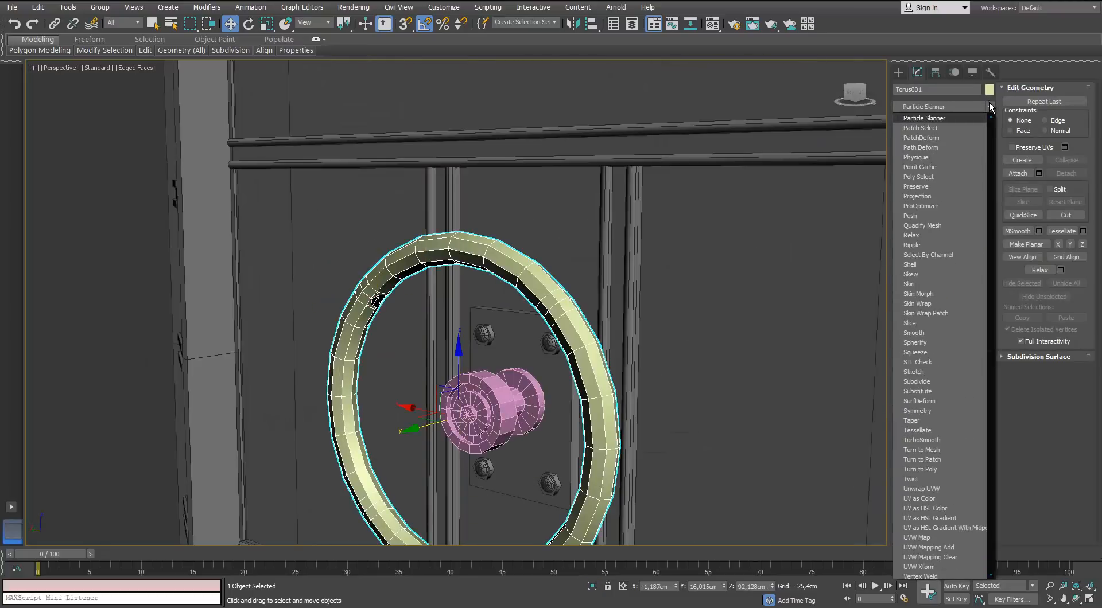
{"action": "key", "text": "p"}
{"action": "key", "text": "p"}
{"action": "key", "text": "p"}
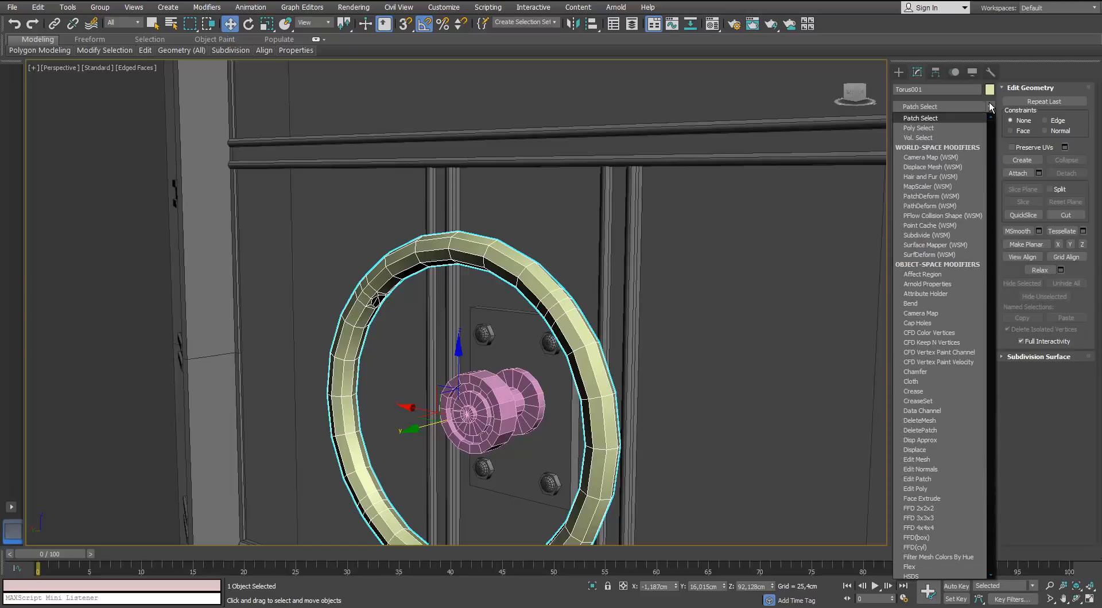
{"action": "key", "text": "Return"}
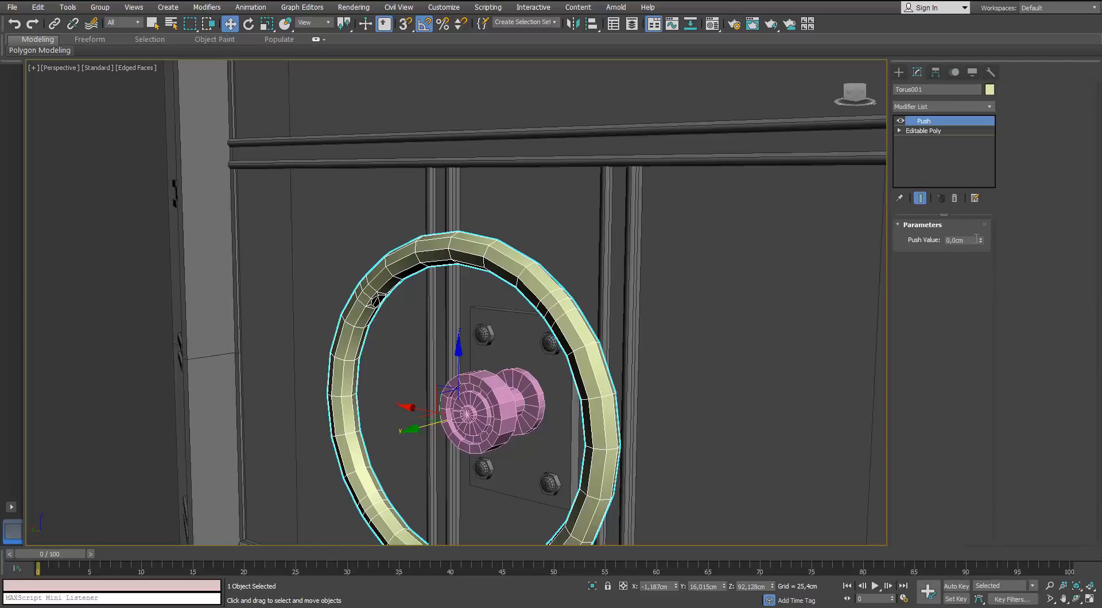
{"action": "left_click_drag", "start_coordinate": [980, 240], "coordinate": [982, 226]}
{"action": "middle_click_drag", "start_coordinate": [462, 278], "coordinate": [510, 240], "text": "alt"}
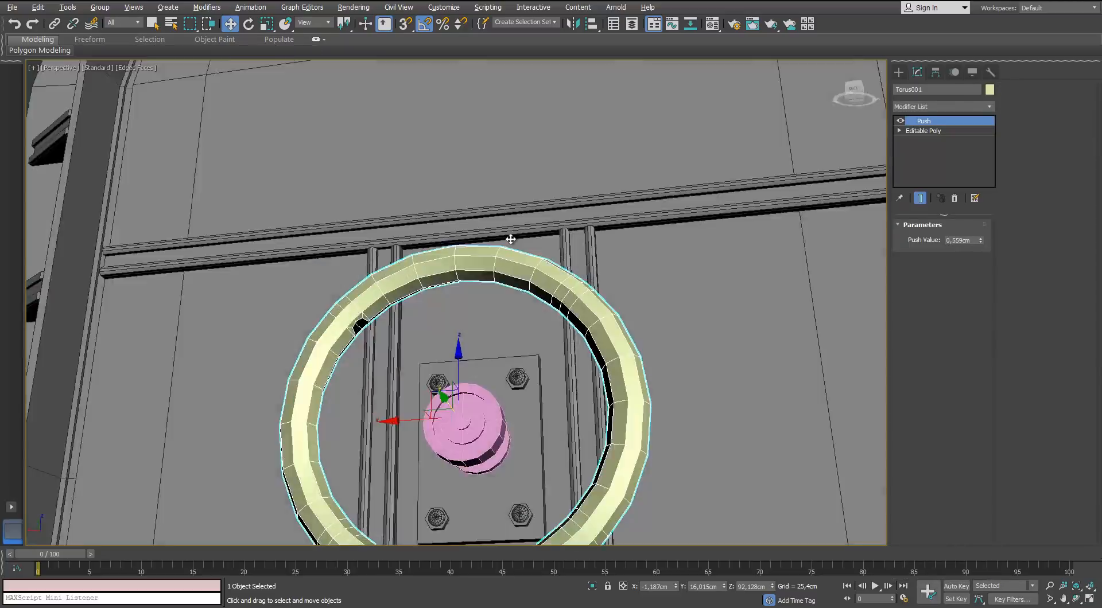
{"action": "scroll", "coordinate": [511, 239], "scroll_direction": "down", "scroll_amount": 5}
{"action": "scroll", "coordinate": [441, 294], "scroll_direction": "up", "scroll_amount": 4}
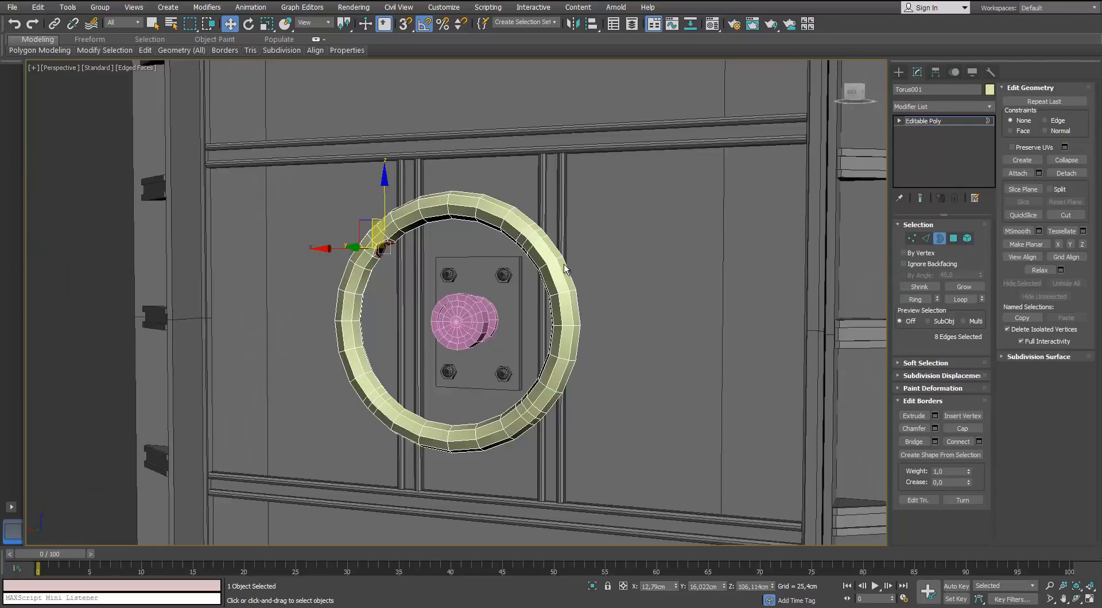
Step: Try to extrude a spoke from the border of the ring's hole to the hub
{"action": "scroll", "coordinate": [469, 249], "scroll_direction": "up", "scroll_amount": 3}
{"action": "left_click_drag", "start_coordinate": [297, 228], "coordinate": [394, 294], "text": "shift"}
{"action": "middle_click_drag", "start_coordinate": [427, 298], "coordinate": [488, 337], "text": "alt"}
{"action": "scroll", "coordinate": [401, 330], "scroll_direction": "up", "scroll_amount": 4}
{"action": "scroll", "coordinate": [492, 331], "scroll_direction": "up", "scroll_amount": 5}
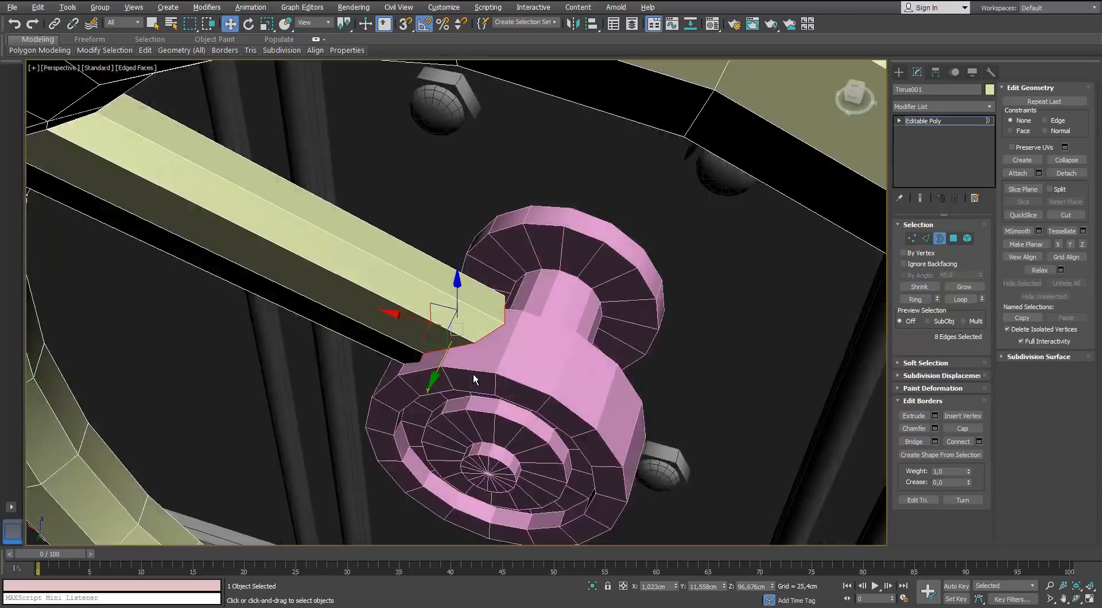
{"action": "middle_click_drag", "start_coordinate": [472, 373], "coordinate": [499, 312], "text": "alt"}
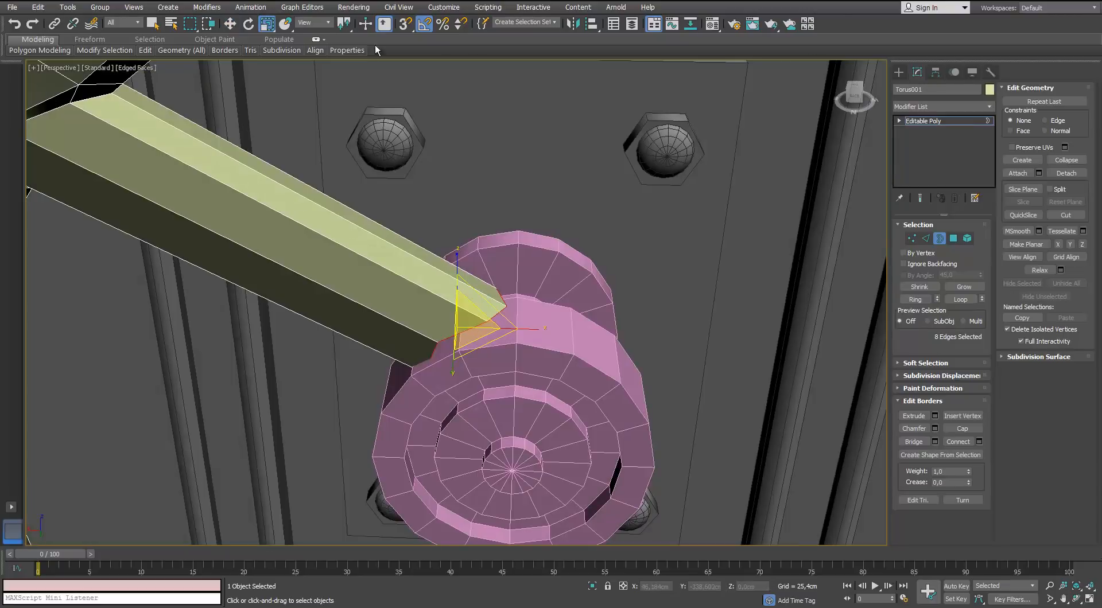
Step: Try scaling the extruded spoke's end border in the Local coordinate system, and delete the spoke again
{"action": "left_click", "coordinate": [325, 24]}
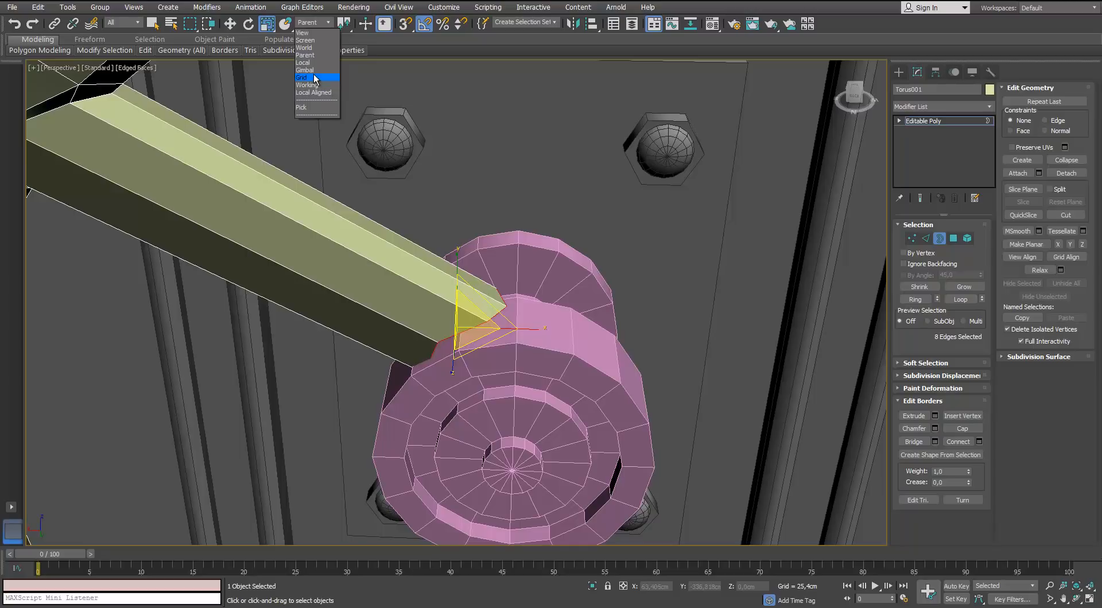
{"action": "left_click", "coordinate": [315, 62]}
{"action": "middle_click_drag", "start_coordinate": [499, 347], "coordinate": [504, 320], "text": "alt"}
{"action": "scroll", "coordinate": [504, 319], "scroll_direction": "down", "scroll_amount": 3}
{"action": "left_click_drag", "start_coordinate": [457, 307], "coordinate": [454, 320]}
{"action": "middle_click_drag", "start_coordinate": [472, 341], "coordinate": [486, 319], "text": "alt"}
{"action": "key", "text": "r"}
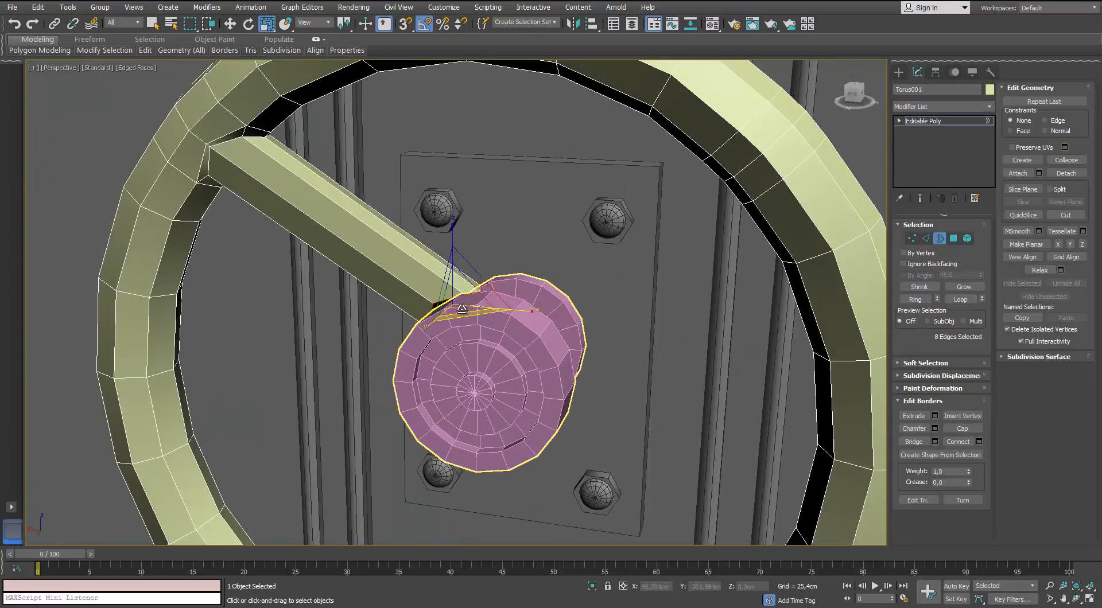
{"action": "key", "text": "Delete"}
Step: Create a cylinder beside the hub in the front view, about 1.86 cm in radius and 8.7 cm in height
{"action": "scroll", "coordinate": [461, 284], "scroll_direction": "down", "scroll_amount": 3}
{"action": "left_click", "coordinate": [937, 238]}
{"action": "key", "text": "f"}
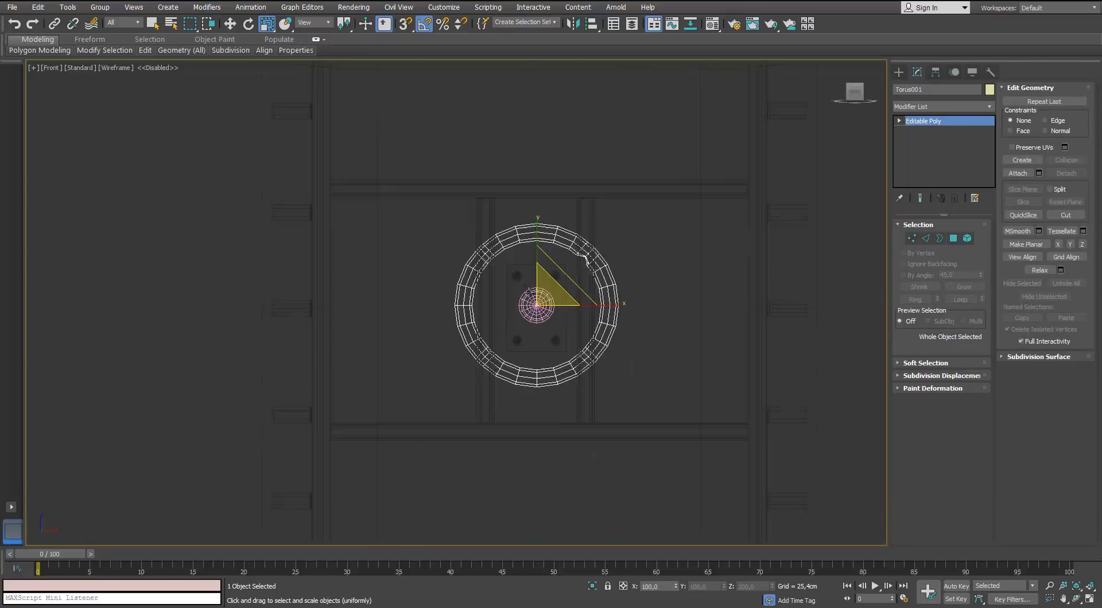
{"action": "scroll", "coordinate": [533, 281], "scroll_direction": "up", "scroll_amount": 3}
{"action": "left_click", "coordinate": [899, 72]}
{"action": "left_click", "coordinate": [920, 166]}
{"action": "scroll", "coordinate": [485, 333], "scroll_direction": "up", "scroll_amount": 1}
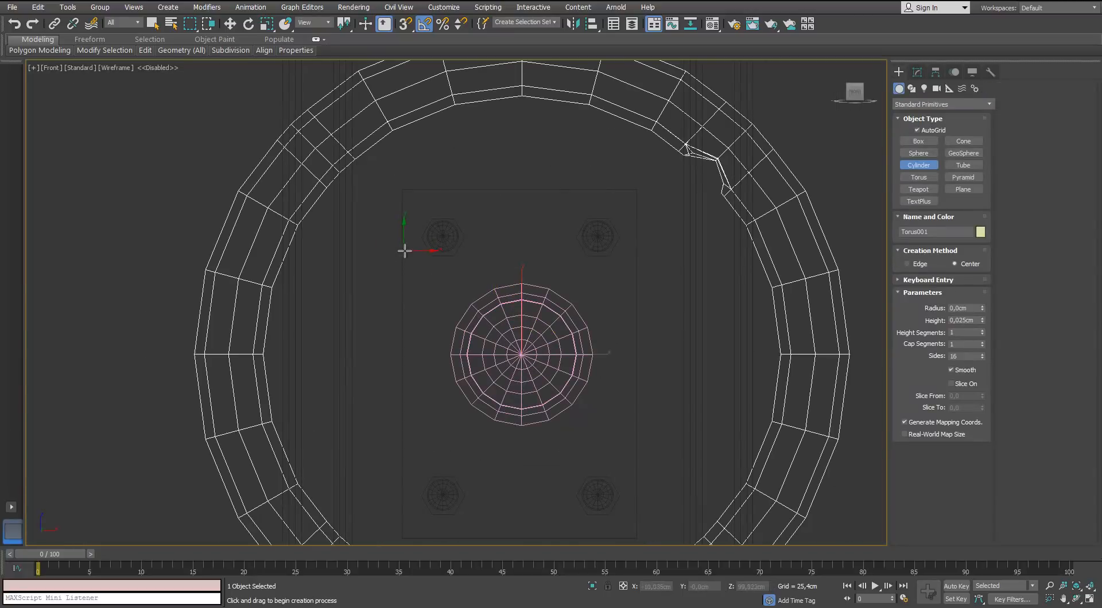
{"action": "middle_click_drag", "start_coordinate": [589, 252], "coordinate": [475, 258]}
{"action": "scroll", "coordinate": [478, 263], "scroll_direction": "up", "scroll_amount": 2}
{"action": "left_click_drag", "start_coordinate": [496, 288], "coordinate": [496, 281]}
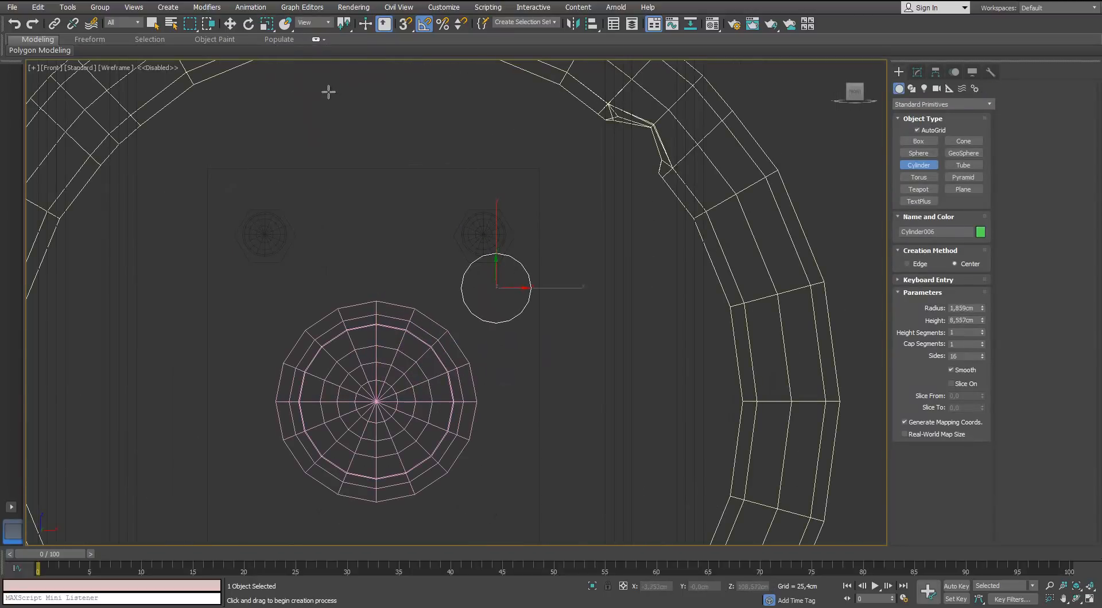
Step: Rotate the cylinder to lie diagonally at 45 degrees in the front view and set its sides to 8
{"action": "key", "text": "e"}
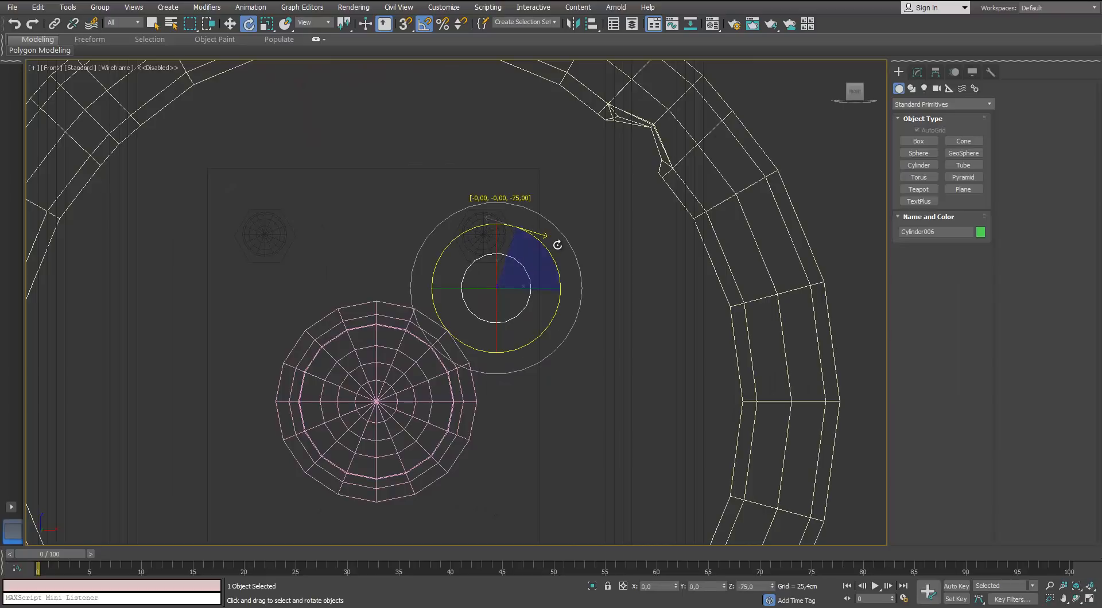
{"action": "left_click_drag", "start_coordinate": [557, 245], "coordinate": [555, 247]}
{"action": "mouse_move", "coordinate": [509, 284]}
{"action": "left_mouse_down"}
{"action": "mouse_move", "coordinate": [567, 286]}
{"action": "mouse_move", "coordinate": [536, 236]}
{"action": "mouse_move", "coordinate": [543, 243]}
{"action": "mouse_move", "coordinate": [511, 271]}
{"action": "left_mouse_up"}
{"action": "key", "text": "w"}
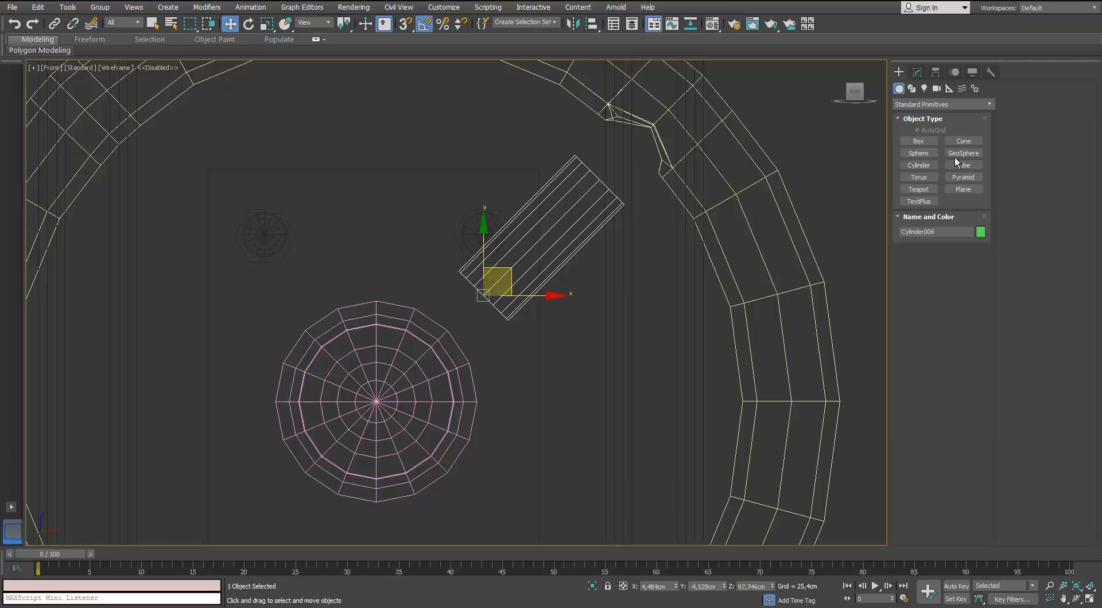
{"action": "left_click", "coordinate": [916, 73]}
{"action": "key", "text": "Return"}
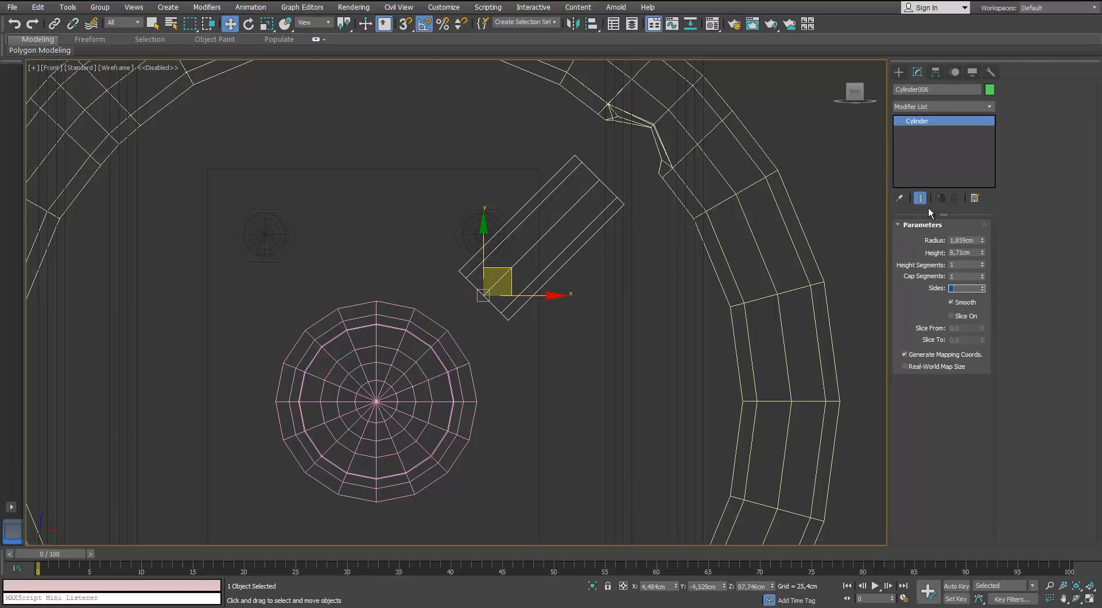
Step: Move the cylinder so its lower end sits on the hub's rim in both the front view and depth
{"action": "left_click_drag", "start_coordinate": [566, 296], "coordinate": [530, 334]}
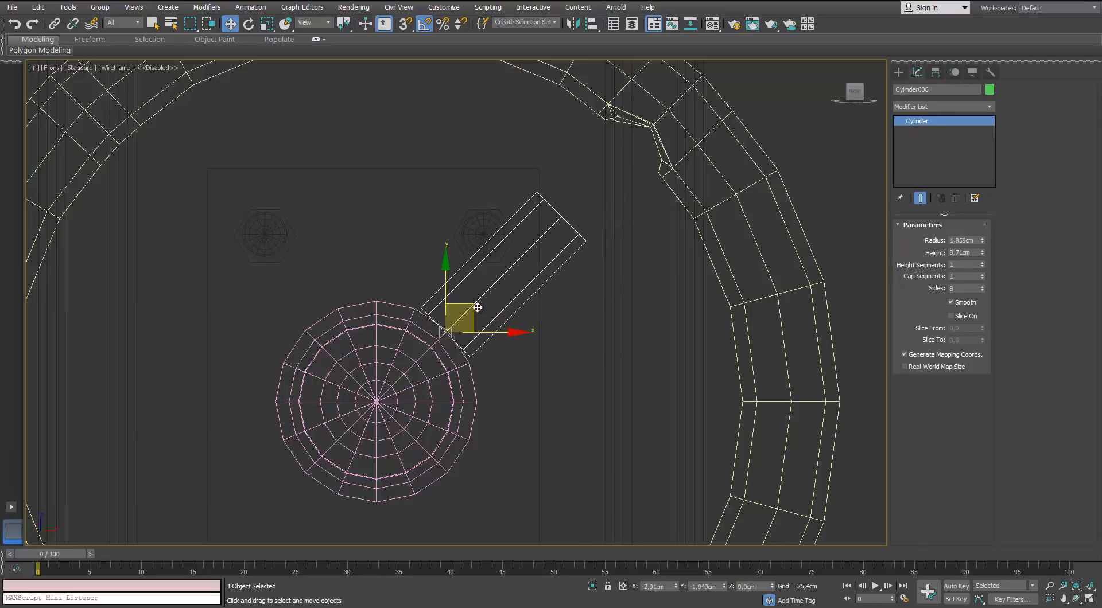
{"action": "key", "text": "super+shift"}
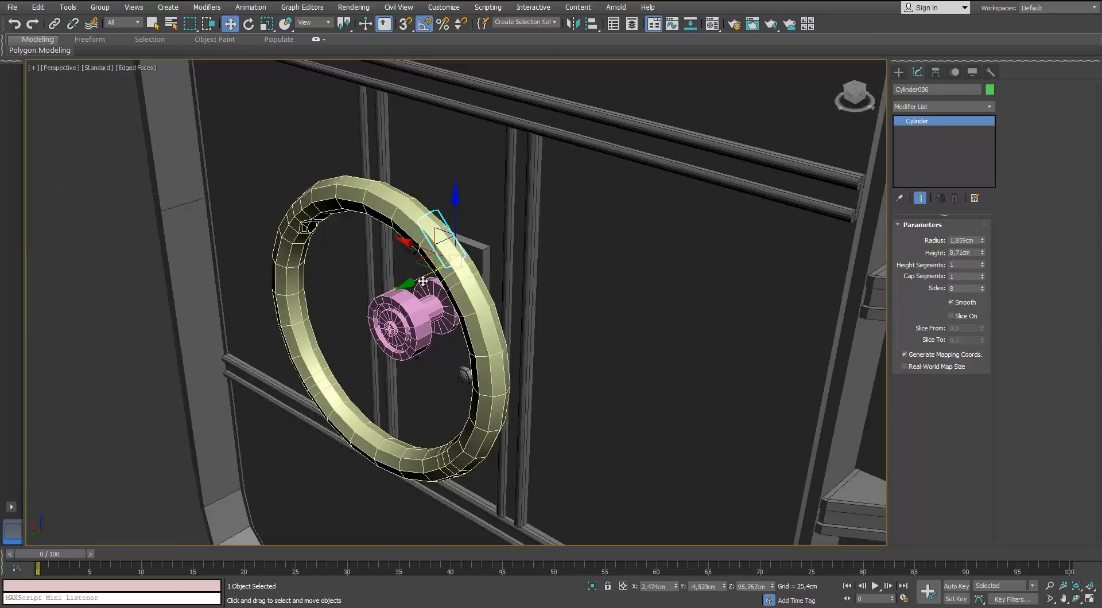
{"action": "left_click_drag", "start_coordinate": [423, 282], "coordinate": [350, 304]}
{"action": "scroll", "coordinate": [402, 274], "scroll_direction": "up", "scroll_amount": 10}
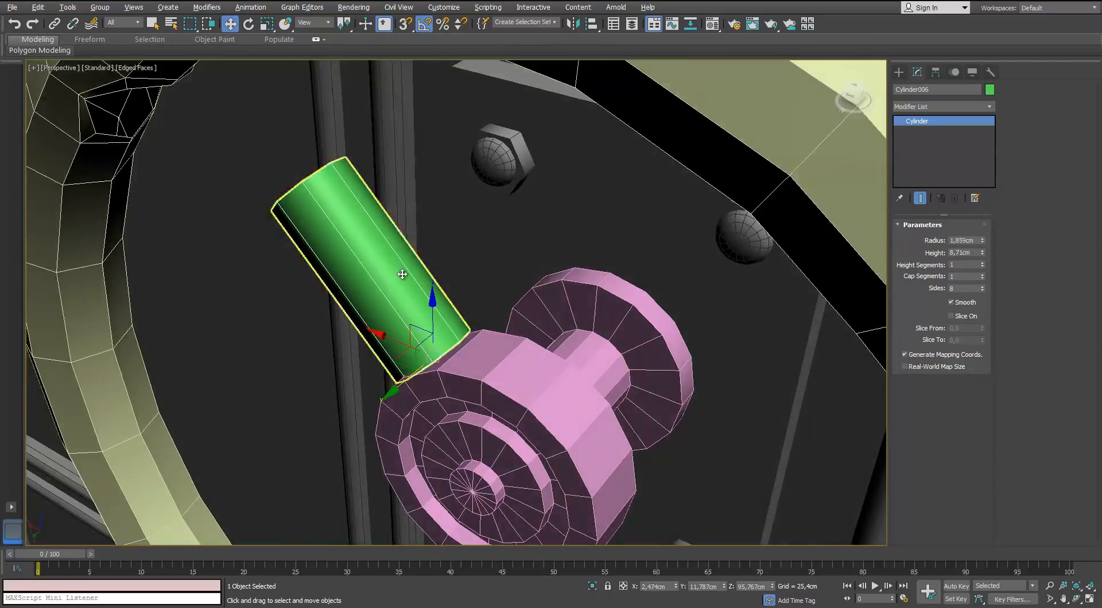
Step: Resize the spoke cylinder to a height of about 13.76 cm and a radius of about 1.6 cm
{"action": "middle_click_drag", "start_coordinate": [402, 274], "coordinate": [428, 289], "text": "alt"}
{"action": "mouse_move", "coordinate": [982, 253]}
{"action": "left_mouse_down"}
{"action": "mouse_move", "coordinate": [969, 223]}
{"action": "mouse_move", "coordinate": [983, 248]}
{"action": "left_mouse_up"}
{"action": "middle_click_drag", "start_coordinate": [493, 321], "coordinate": [433, 310], "text": "alt"}
Step: Move the hub's front vertices outward to make its front drum deeper
{"action": "left_click", "coordinate": [488, 350]}
{"action": "scroll", "coordinate": [487, 347], "scroll_direction": "down", "scroll_amount": 3}
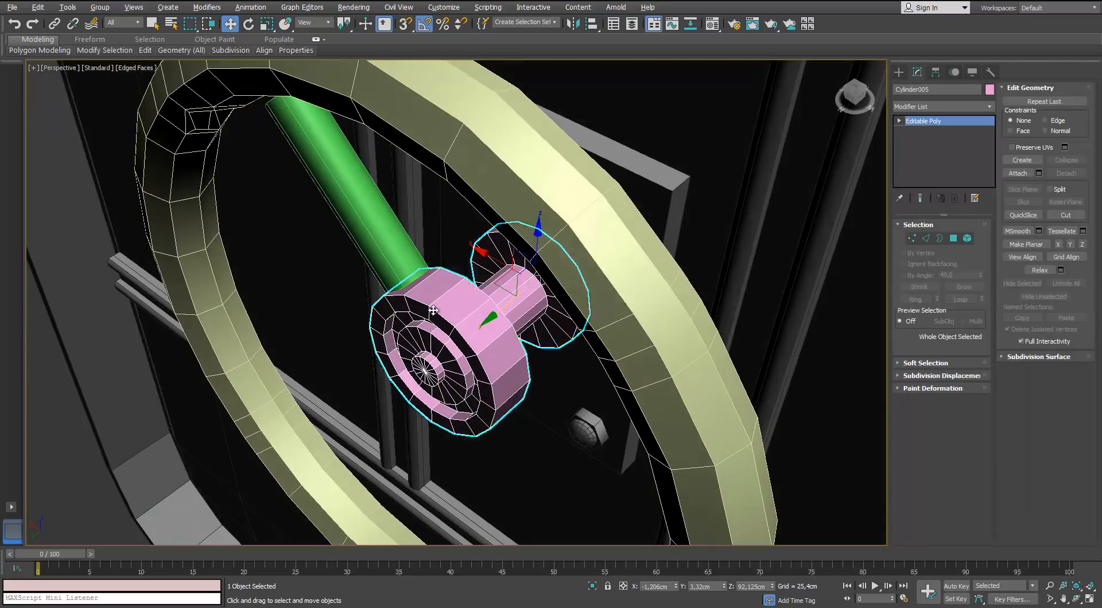
{"action": "left_click", "coordinate": [915, 244]}
{"action": "middle_click_drag", "start_coordinate": [551, 322], "coordinate": [582, 351], "text": "alt"}
{"action": "left_click_drag", "start_coordinate": [557, 233], "coordinate": [559, 231]}
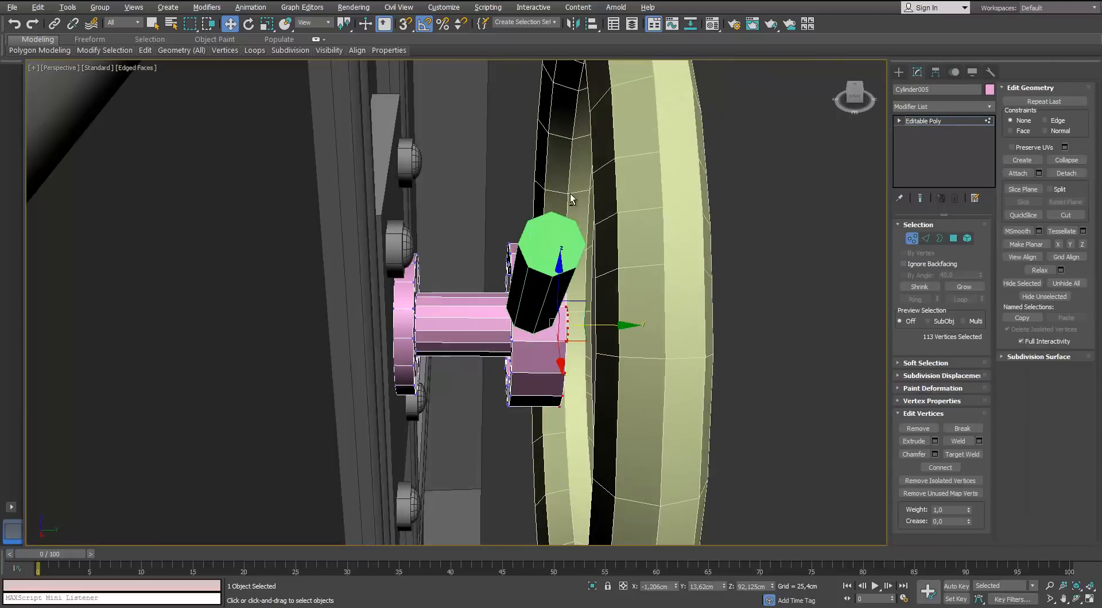
{"action": "middle_click_drag", "start_coordinate": [560, 230], "coordinate": [442, 339], "text": "alt"}
{"action": "key", "text": "1"}
Step: Shift the spoke cylinder slightly forward to centre it on the hub drum's rim
{"action": "left_click", "coordinate": [510, 264]}
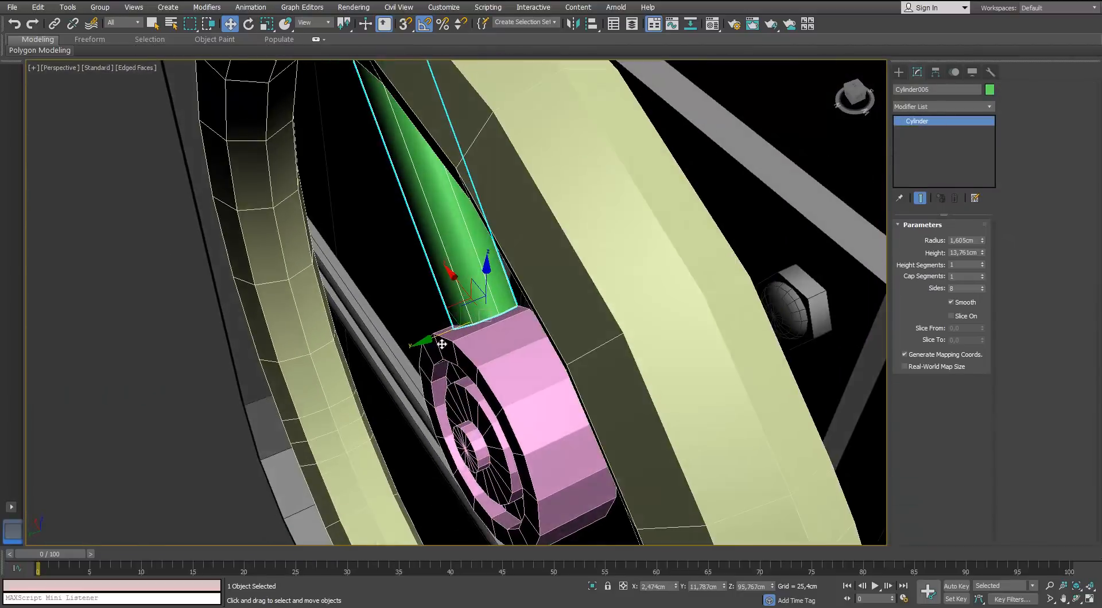
{"action": "left_click_drag", "start_coordinate": [441, 339], "coordinate": [433, 346]}
{"action": "middle_click_drag", "start_coordinate": [432, 345], "coordinate": [505, 247], "text": "alt"}
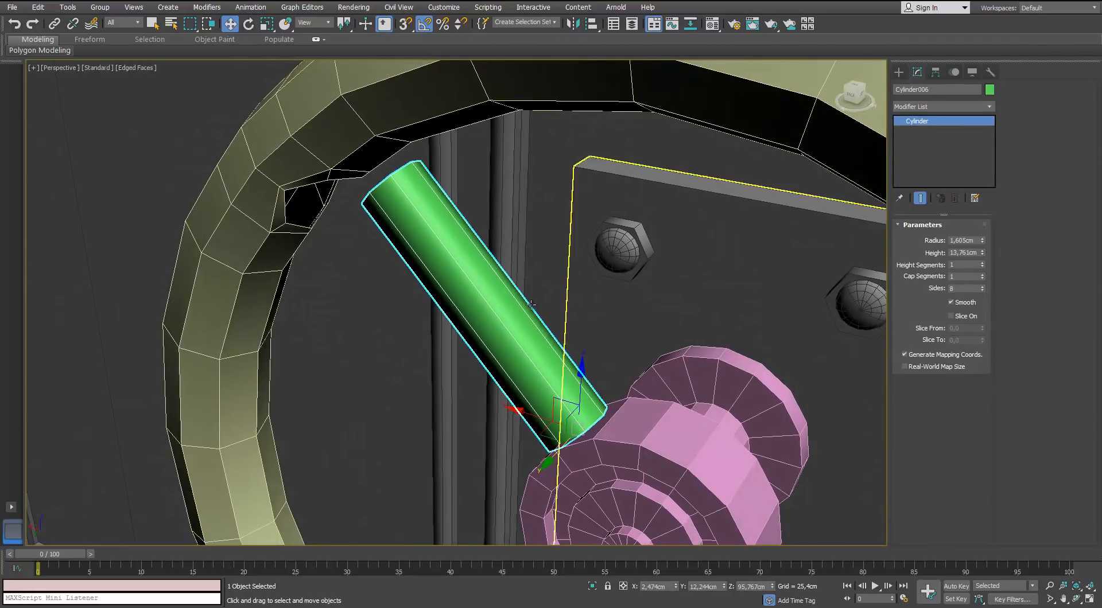
Step: Convert the spoke cylinder to an editable poly and delete the end cap facing the ring
{"action": "right_click", "coordinate": [474, 279]}
{"action": "left_click", "coordinate": [439, 401]}
{"action": "left_click", "coordinate": [948, 239]}
{"action": "middle_click_drag", "start_coordinate": [476, 252], "coordinate": [492, 287], "text": "alt"}
{"action": "left_click", "coordinate": [492, 287]}
{"action": "key", "text": "Delete"}
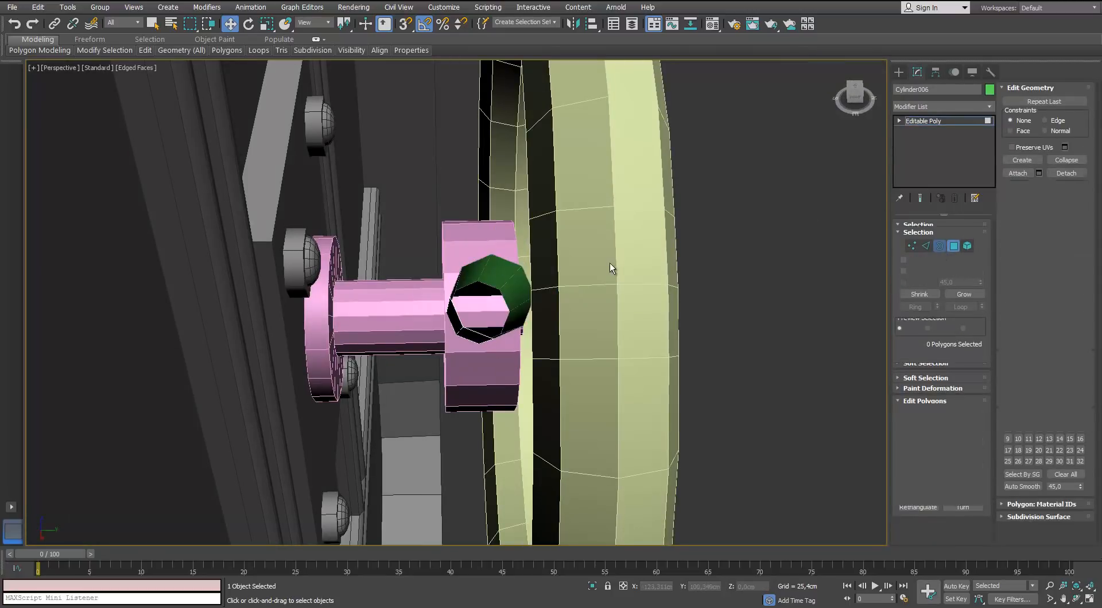
Step: Move the spoke's open end border forward to line it up with the hole in the ring
{"action": "left_click", "coordinate": [523, 271]}
{"action": "middle_click_drag", "start_coordinate": [522, 271], "coordinate": [442, 301], "text": "alt"}
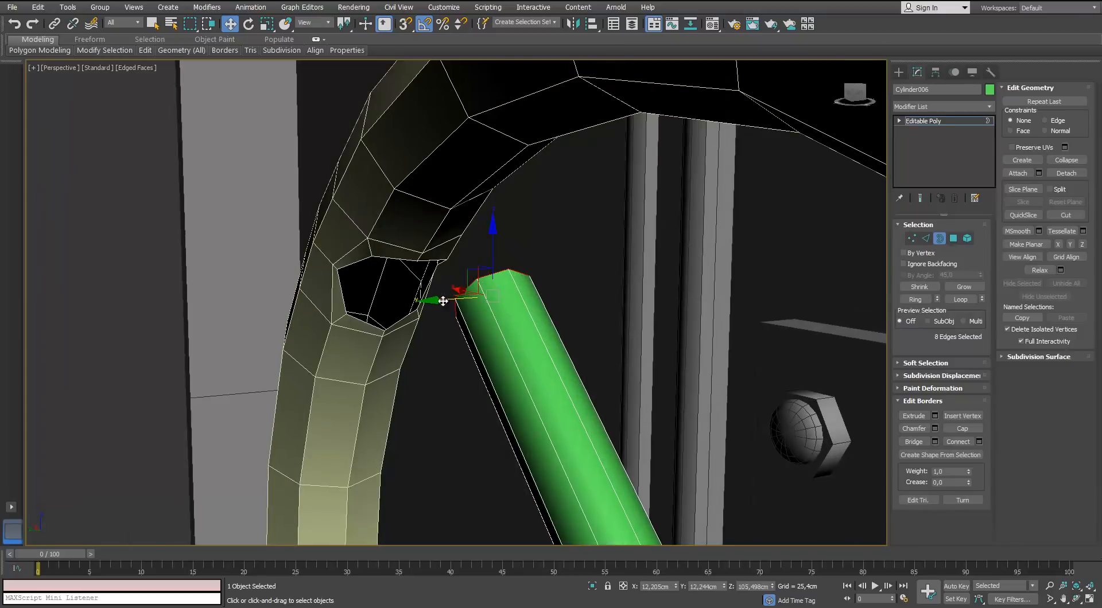
{"action": "left_click_drag", "start_coordinate": [444, 301], "coordinate": [362, 314]}
{"action": "middle_click_drag", "start_coordinate": [362, 314], "coordinate": [493, 277], "text": "alt"}
{"action": "scroll", "coordinate": [376, 282], "scroll_direction": "up", "scroll_amount": 1}
{"action": "scroll", "coordinate": [377, 271], "scroll_direction": "down", "scroll_amount": 3}
{"action": "left_click", "coordinate": [933, 239]}
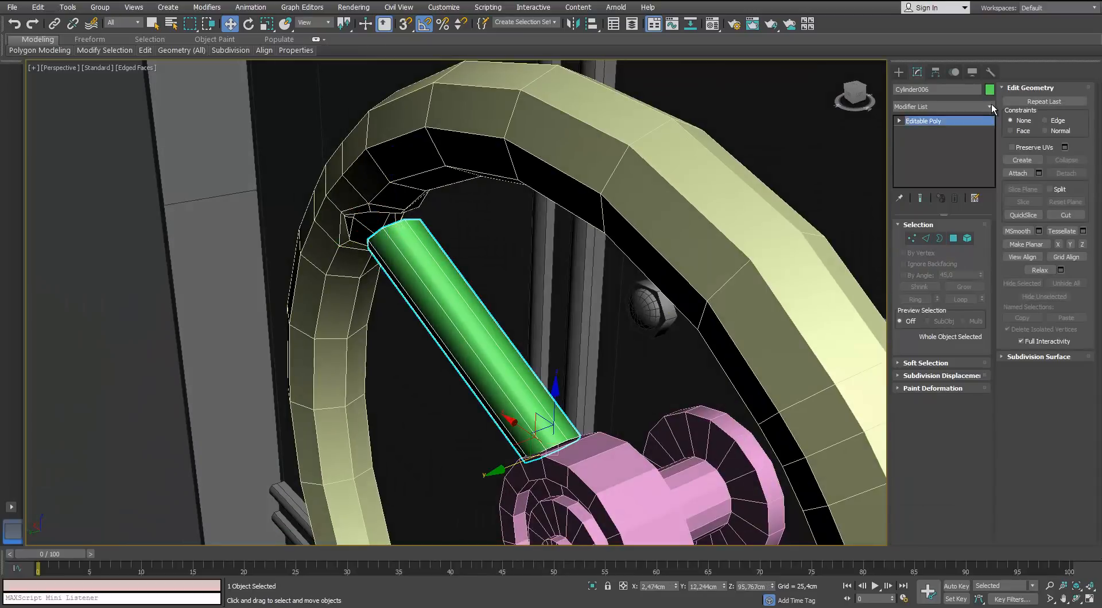
Step: Thicken the spoke with a Push modifier of about 0.33 cm and collapse it to an editable poly
{"action": "left_click", "coordinate": [990, 106]}
{"action": "type", "text": "pu"}
{"action": "key", "text": "Return"}
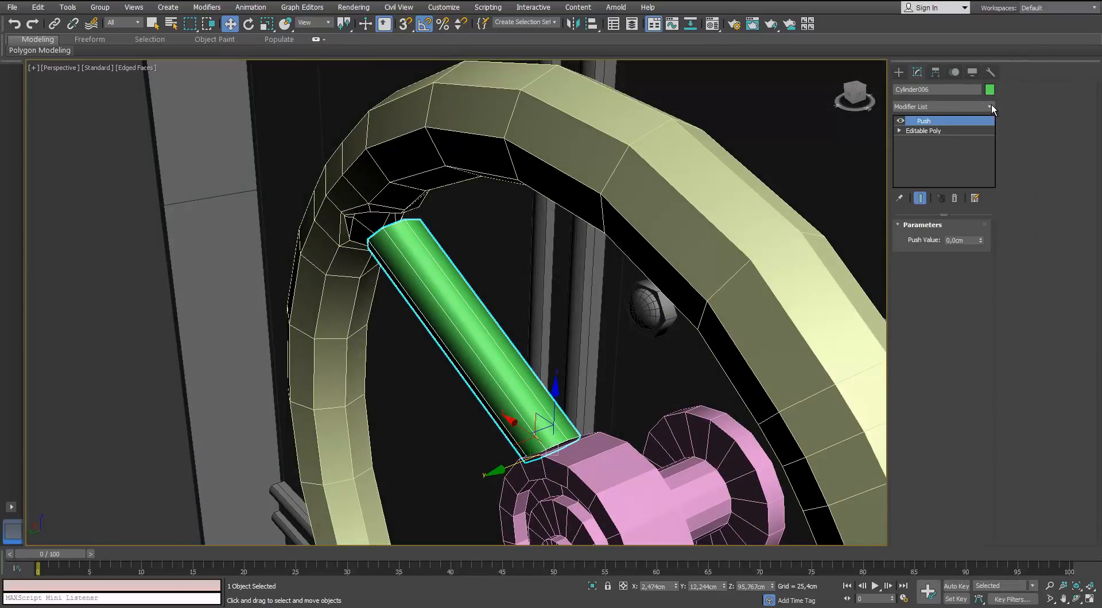
{"action": "left_click_drag", "start_coordinate": [977, 239], "coordinate": [978, 234]}
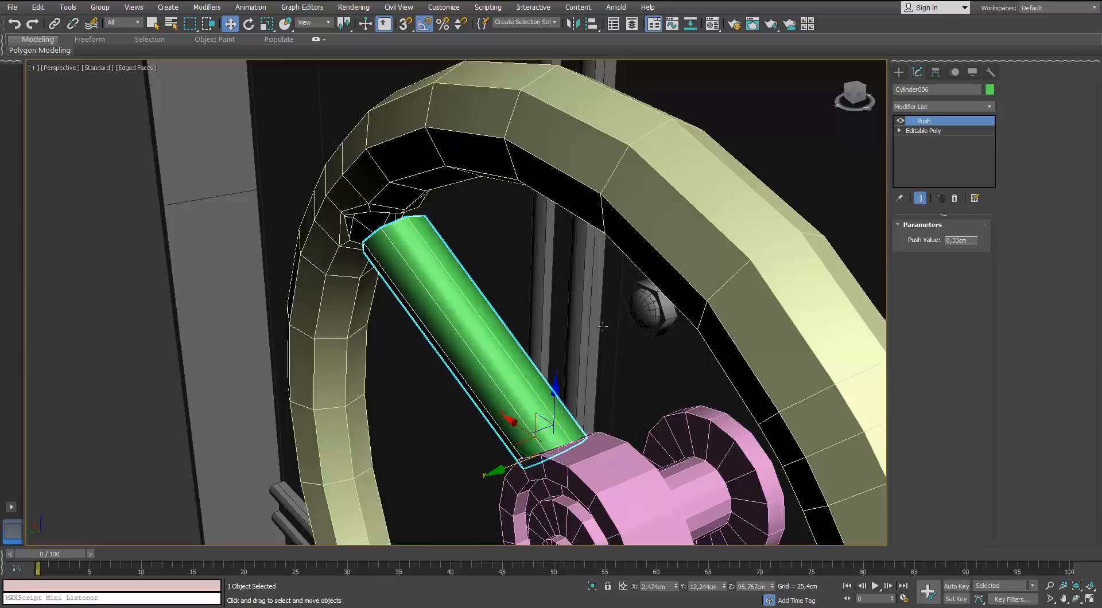
{"action": "scroll", "coordinate": [563, 280], "scroll_direction": "up", "scroll_amount": 5}
{"action": "middle_click_drag", "start_coordinate": [563, 281], "coordinate": [749, 262], "text": "alt"}
{"action": "right_click", "coordinate": [468, 312]}
{"action": "mouse_move", "coordinate": [517, 425]}
{"action": "left_click", "coordinate": [423, 433]}
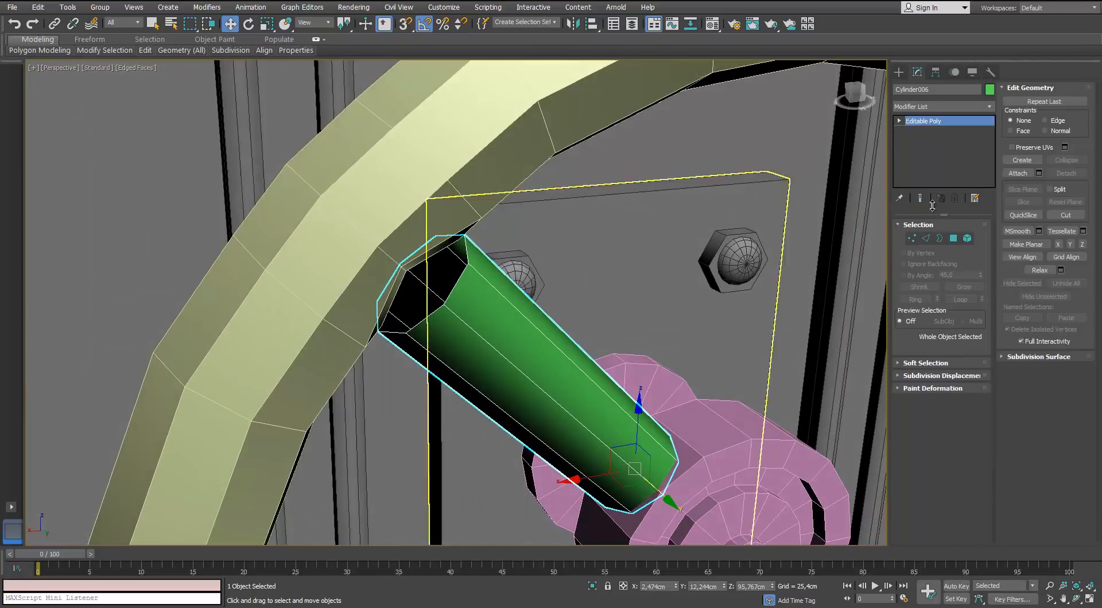
Step: Attach the spoke to the ring and bridge its open border with the border of the ring's hole
{"action": "left_click", "coordinate": [643, 215]}
{"action": "left_click", "coordinate": [513, 329]}
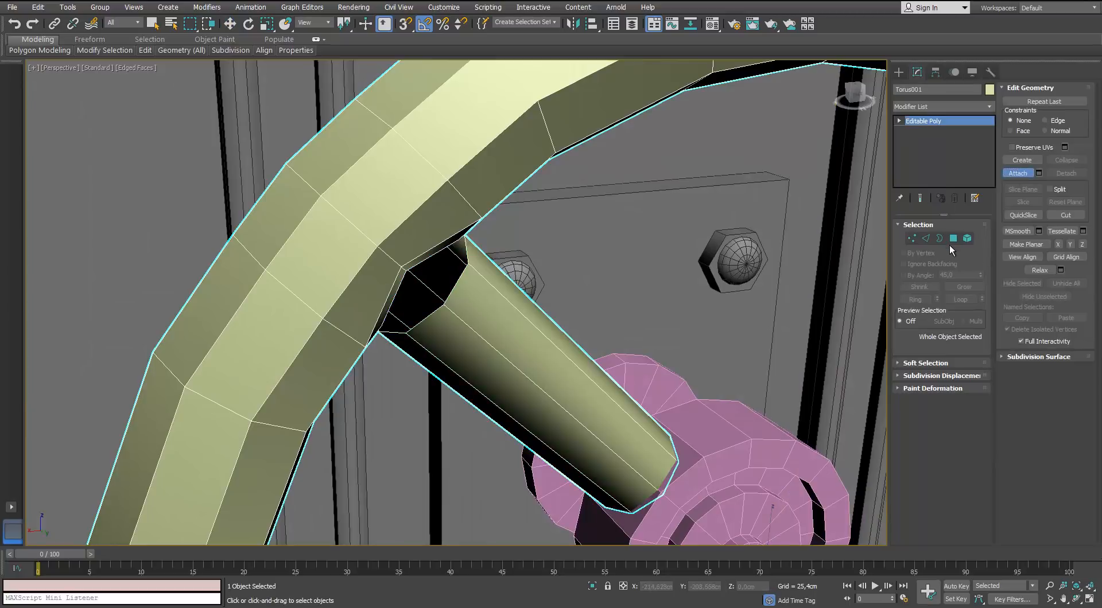
{"action": "left_click", "coordinate": [940, 238]}
{"action": "left_click", "coordinate": [454, 282]}
{"action": "middle_click_drag", "start_coordinate": [434, 268], "coordinate": [410, 276], "text": "alt"}
{"action": "left_click", "coordinate": [410, 230], "text": "ctrl"}
{"action": "middle_click_drag", "start_coordinate": [410, 231], "coordinate": [477, 261], "text": "alt"}
{"action": "left_click", "coordinate": [918, 442]}
Step: Delete three quarters of the ring's polygons, keeping only the quarter arc that carries the spoke
{"action": "scroll", "coordinate": [425, 284], "scroll_direction": "down", "scroll_amount": 5}
{"action": "scroll", "coordinate": [482, 284], "scroll_direction": "down", "scroll_amount": 4}
{"action": "left_click", "coordinate": [952, 239]}
{"action": "left_click_drag", "start_coordinate": [619, 226], "coordinate": [295, 348]}
{"action": "middle_click_drag", "start_coordinate": [295, 348], "coordinate": [347, 358], "text": "alt"}
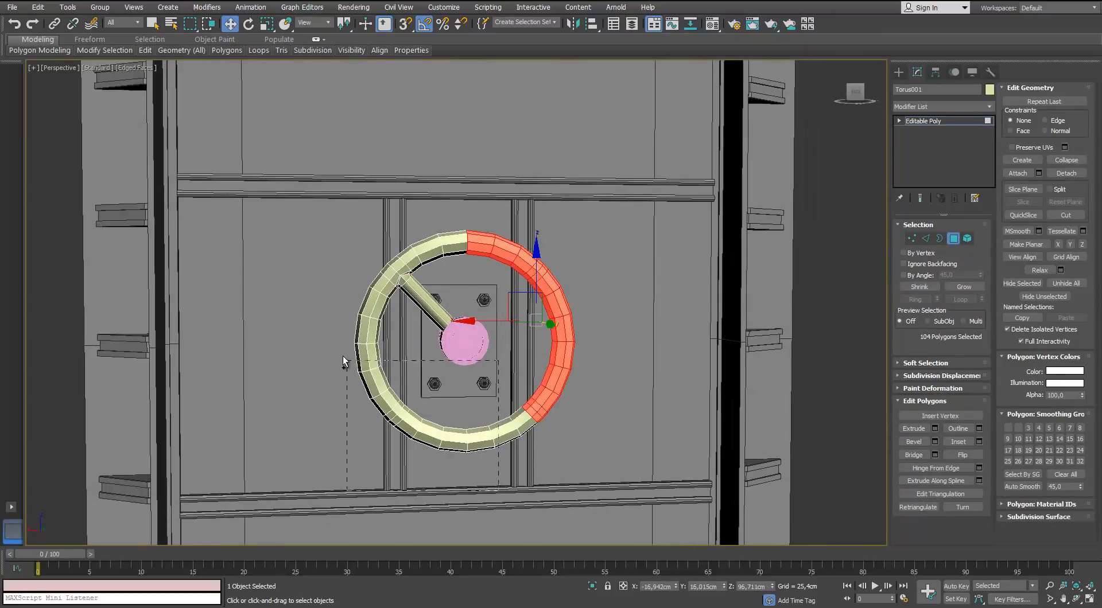
{"action": "left_click_drag", "start_coordinate": [343, 360], "coordinate": [344, 360], "text": "ctrl"}
{"action": "middle_click_drag", "start_coordinate": [344, 359], "coordinate": [419, 345], "text": "alt"}
{"action": "key", "text": "Delete"}
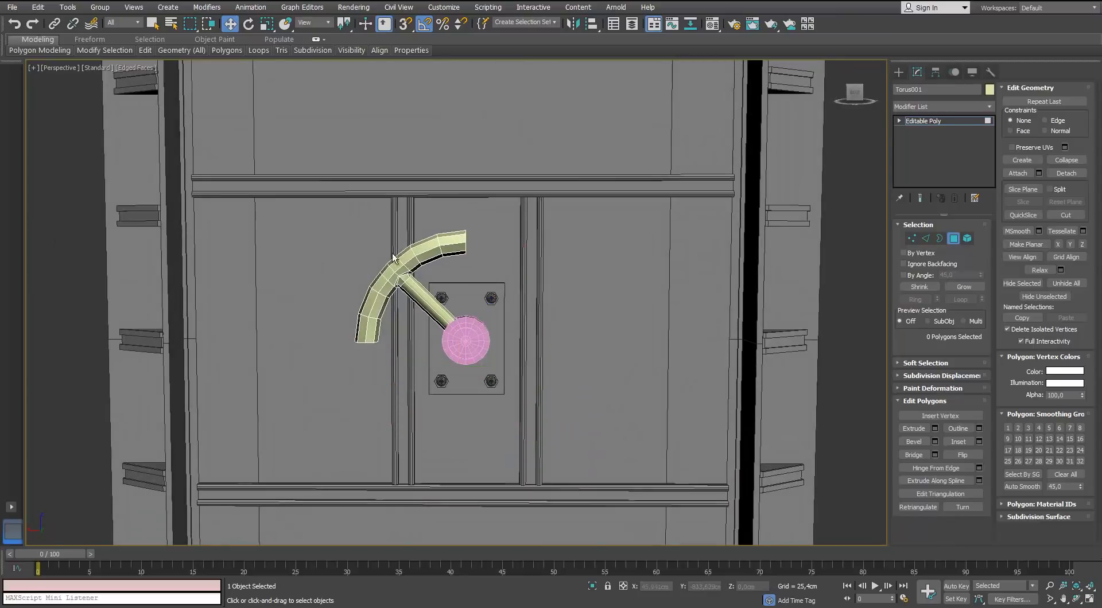
Step: Clone the quarter ring section with its spoke as one instance, rotated 90° around the hub
{"action": "scroll", "coordinate": [393, 258], "scroll_direction": "up", "scroll_amount": 3}
{"action": "left_click", "coordinate": [952, 238]}
{"action": "key", "text": "e"}
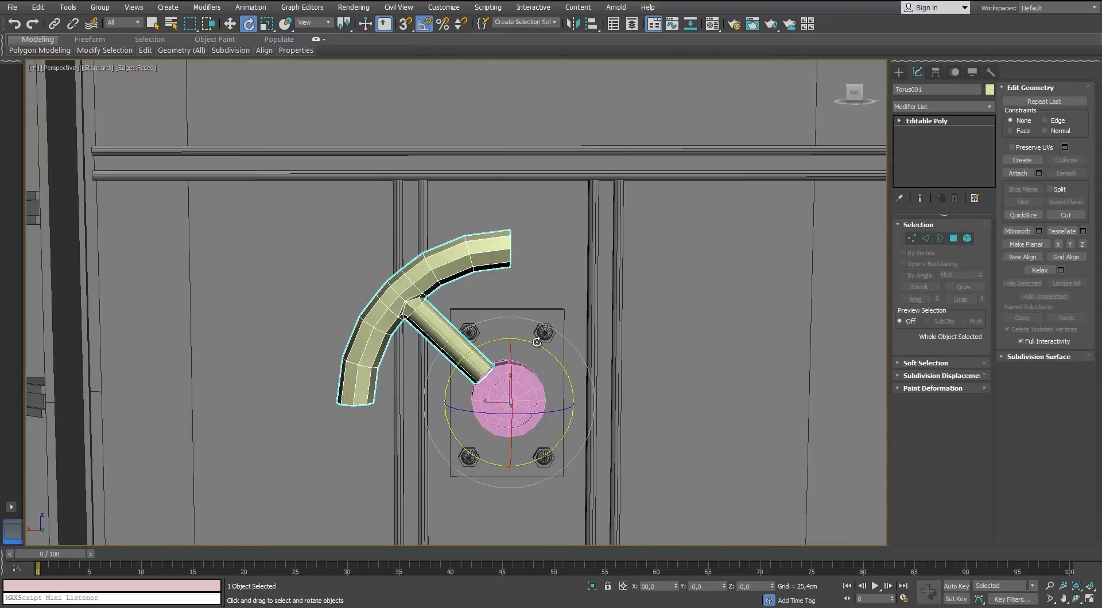
{"action": "left_click_drag", "start_coordinate": [536, 342], "coordinate": [549, 330], "text": "shift"}
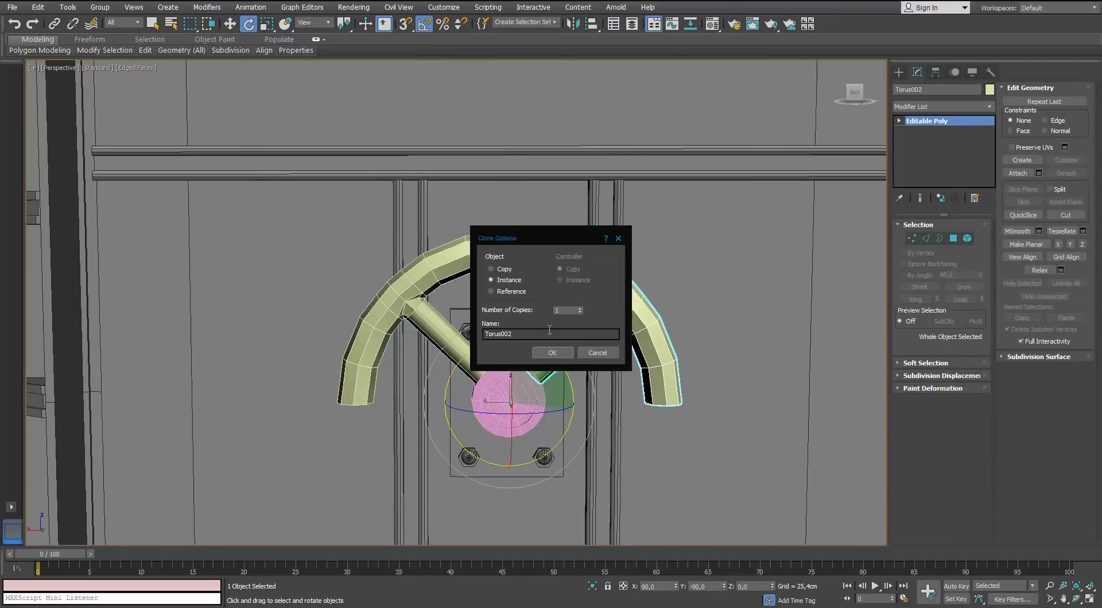
{"action": "left_click", "coordinate": [560, 356]}
{"action": "mouse_move", "coordinate": [509, 306]}
{"action": "middle_mouse_down"}
{"action": "mouse_move", "coordinate": [401, 195]}
{"action": "mouse_move", "coordinate": [429, 238]}
{"action": "middle_mouse_up"}
{"action": "scroll", "coordinate": [425, 216], "scroll_direction": "up", "scroll_amount": 2}
{"action": "scroll", "coordinate": [425, 238], "scroll_direction": "down", "scroll_amount": 2}
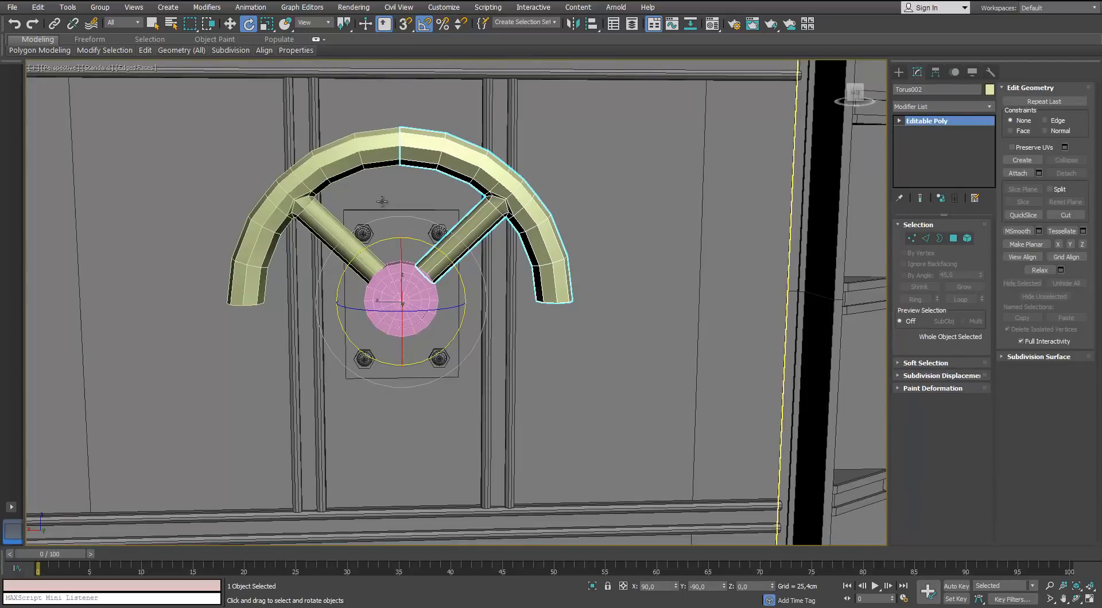
{"action": "left_click", "coordinate": [377, 162], "text": "ctrl"}
{"action": "mouse_move", "coordinate": [429, 157]}
{"action": "left_mouse_down"}
{"action": "mouse_move", "coordinate": [462, 192]}
{"action": "mouse_move", "coordinate": [499, 270]}
{"action": "mouse_move", "coordinate": [456, 272]}
{"action": "mouse_move", "coordinate": [469, 300]}
{"action": "left_mouse_up"}
{"action": "left_click", "coordinate": [592, 357]}
{"action": "left_click", "coordinate": [524, 191]}
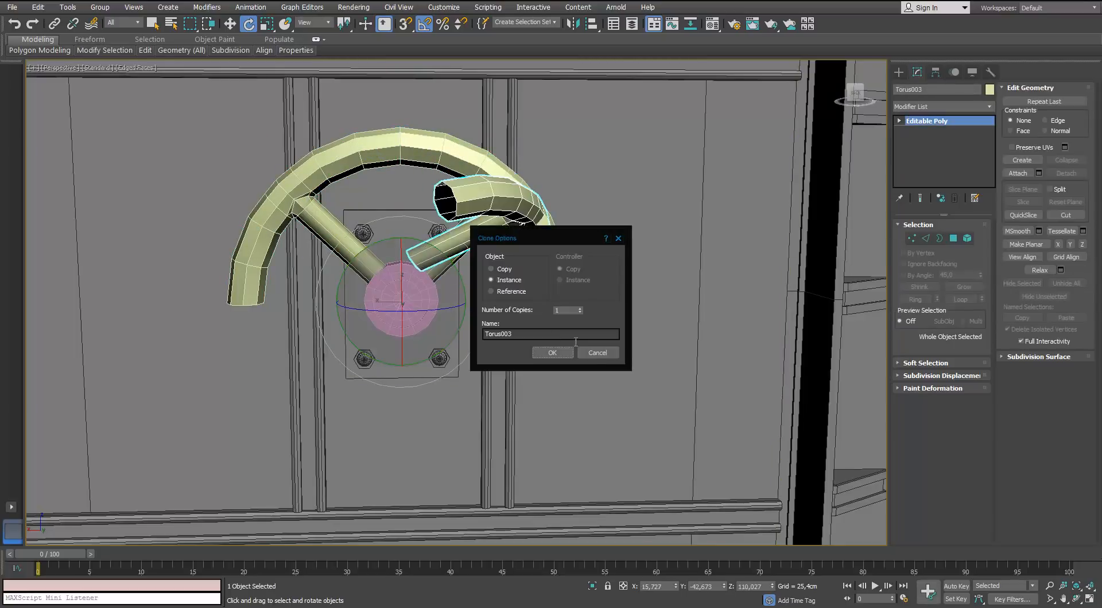
{"action": "left_click", "coordinate": [597, 352]}
Step: Clone two more quarter sections as instances, each rotated a further 90° around the hub, to complete the wheel
{"action": "mouse_move", "coordinate": [456, 261]}
{"action": "left_mouse_down", "text": "shift"}
{"action": "mouse_move", "coordinate": [476, 339]}
{"action": "mouse_move", "coordinate": [489, 332]}
{"action": "left_mouse_up", "text": "shift"}
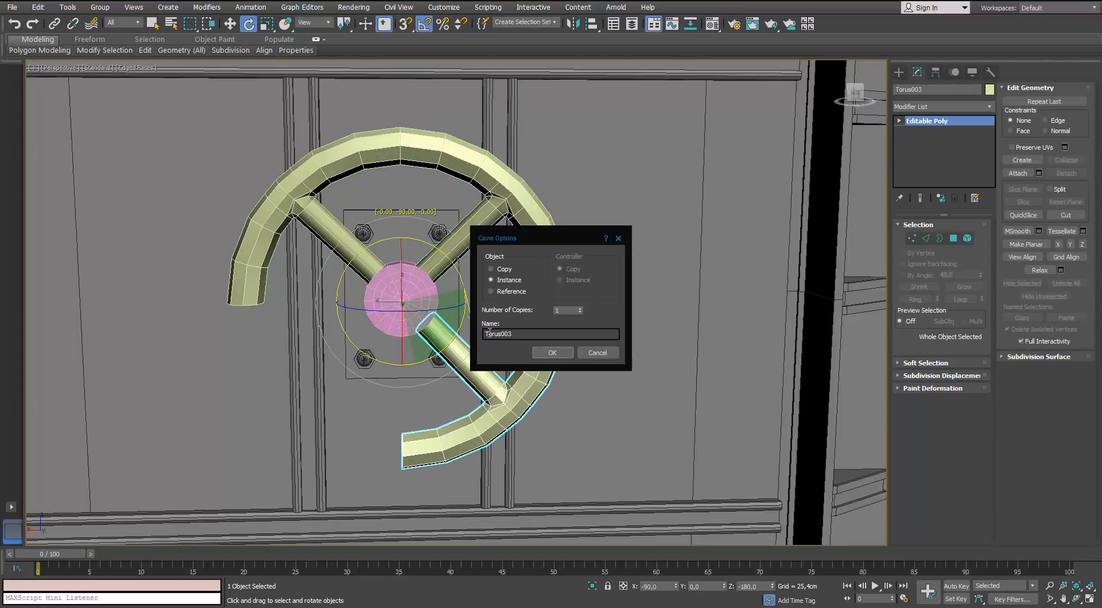
{"action": "left_click", "coordinate": [551, 352]}
{"action": "middle_click_drag", "start_coordinate": [557, 353], "coordinate": [424, 209], "text": "alt"}
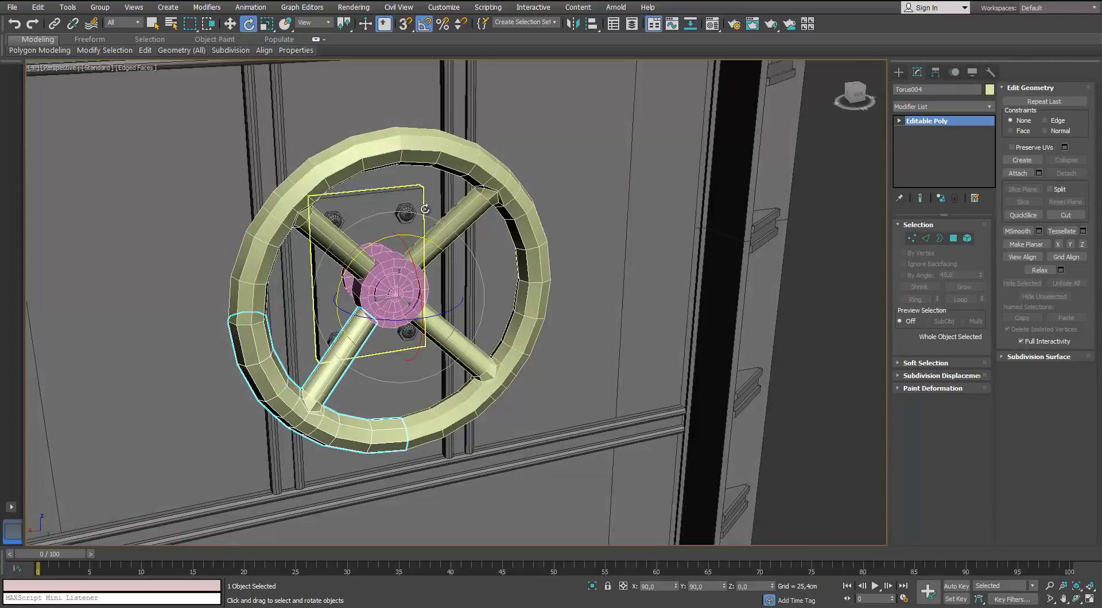
Step: Convert one quarter section to an editable poly and attach the other three sections to it
{"action": "right_click", "coordinate": [494, 193]}
{"action": "mouse_move", "coordinate": [517, 315]}
{"action": "left_click", "coordinate": [467, 322]}
{"action": "left_click", "coordinate": [1017, 174]}
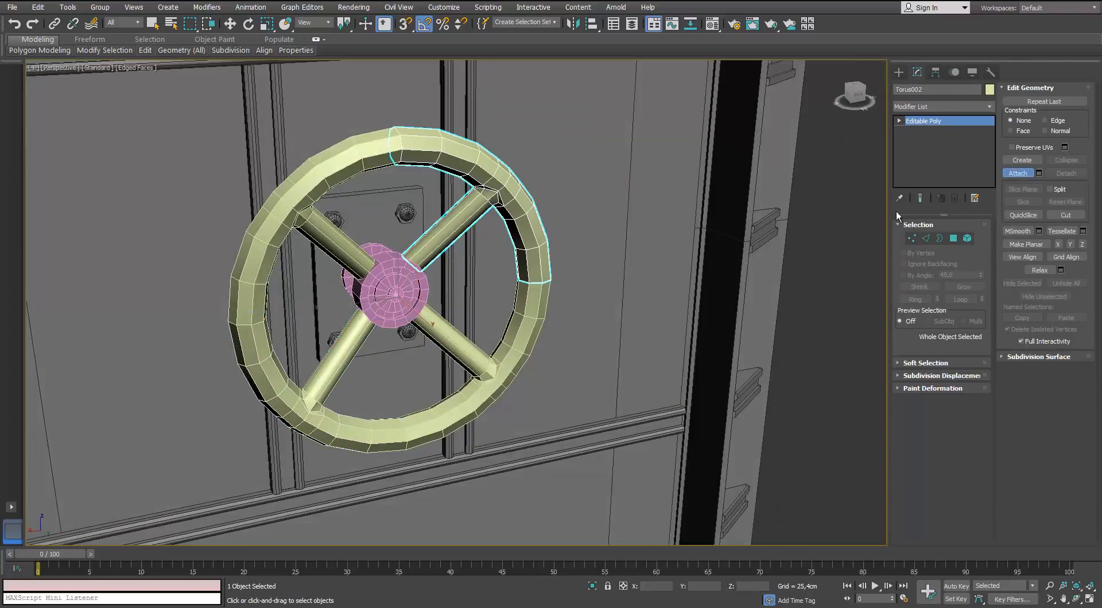
{"action": "left_click", "coordinate": [502, 368]}
{"action": "left_click", "coordinate": [305, 405]}
{"action": "left_click", "coordinate": [288, 218]}
Step: Select the ring's vertices at all four seams between the quarters and weld them with a 0.254 cm threshold
{"action": "scroll", "coordinate": [363, 202], "scroll_direction": "up", "scroll_amount": 3}
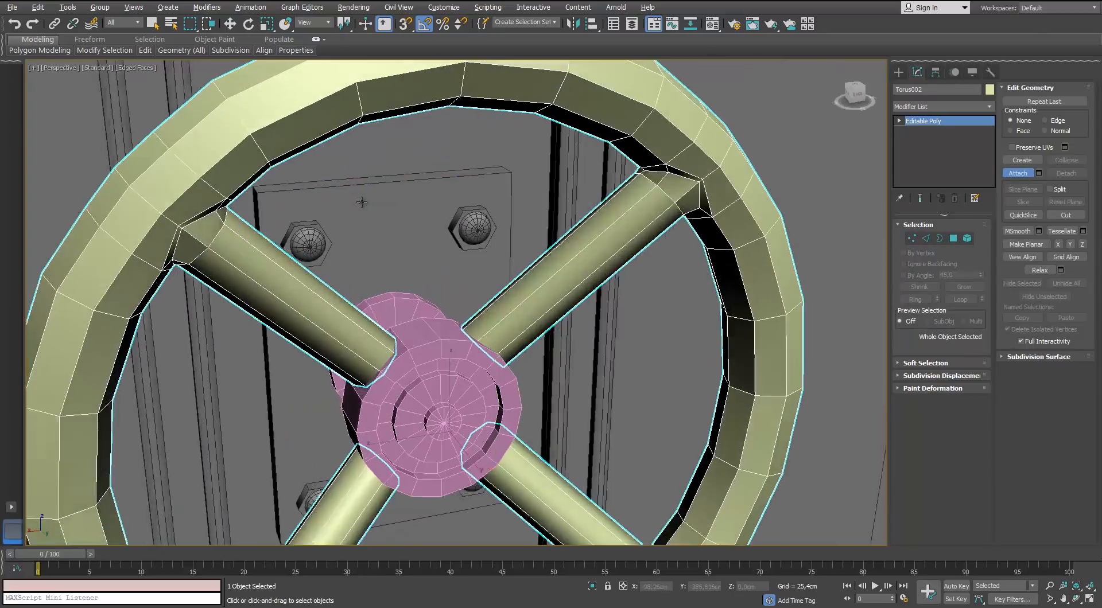
{"action": "middle_click_drag", "start_coordinate": [367, 206], "coordinate": [339, 216], "text": "alt"}
{"action": "key", "text": "1"}
{"action": "middle_click_drag", "start_coordinate": [476, 180], "coordinate": [427, 136], "text": "alt"}
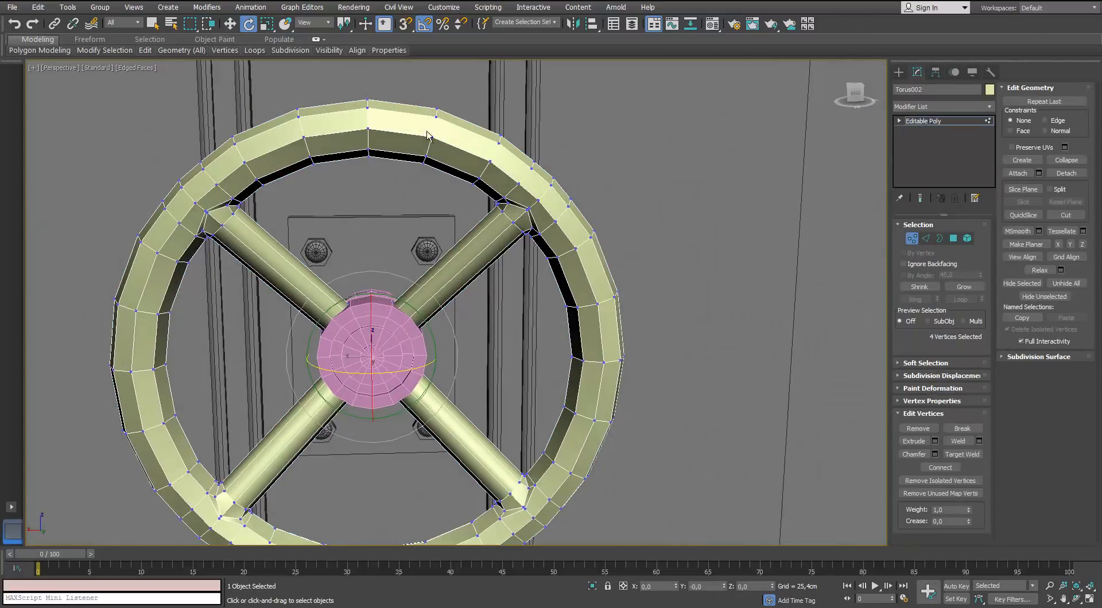
{"action": "left_click_drag", "start_coordinate": [342, 213], "coordinate": [339, 212]}
{"action": "middle_click_drag", "start_coordinate": [379, 215], "coordinate": [422, 158], "text": "alt"}
{"action": "left_click_drag", "start_coordinate": [508, 223], "coordinate": [664, 287], "text": "ctrl"}
{"action": "scroll", "coordinate": [631, 298], "scroll_direction": "down", "scroll_amount": 3}
{"action": "middle_click_drag", "start_coordinate": [476, 410], "coordinate": [532, 374]}
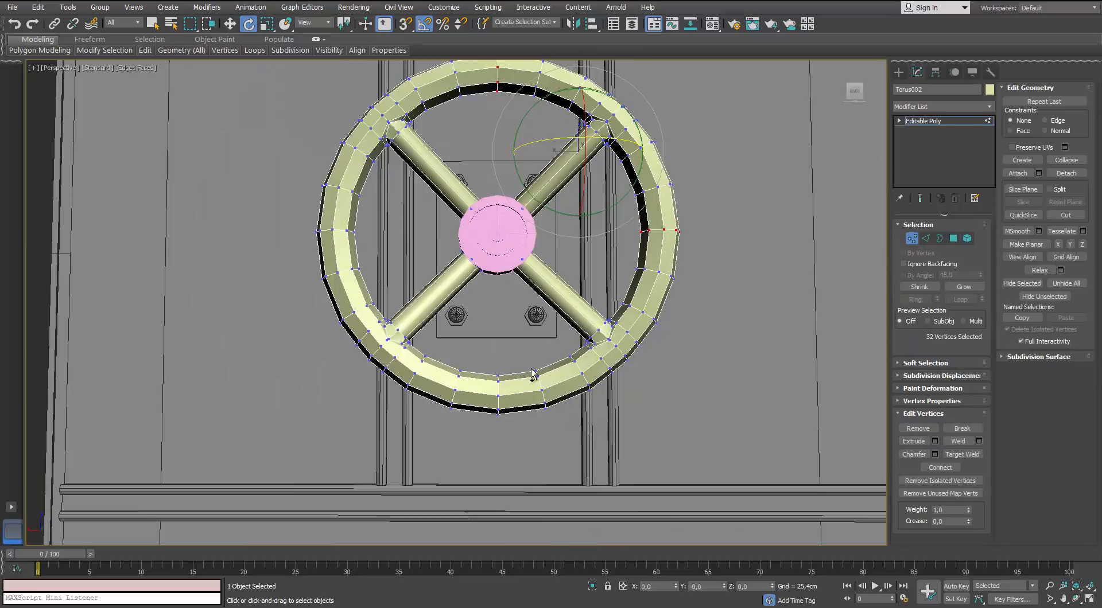
{"action": "left_click_drag", "start_coordinate": [480, 472], "coordinate": [478, 477], "text": "ctrl"}
{"action": "middle_click_drag", "start_coordinate": [396, 222], "coordinate": [415, 253]}
{"action": "left_click_drag", "start_coordinate": [414, 253], "coordinate": [330, 282], "text": "ctrl"}
{"action": "middle_click_drag", "start_coordinate": [406, 197], "coordinate": [457, 234], "text": "alt"}
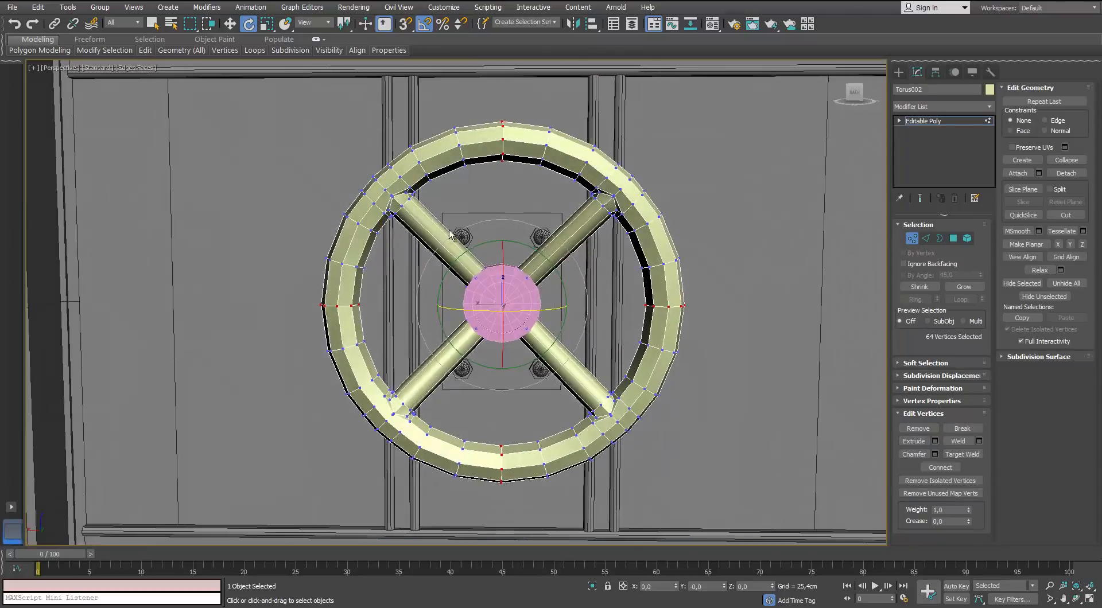
{"action": "scroll", "coordinate": [488, 241], "scroll_direction": "up", "scroll_amount": 3}
{"action": "middle_click_drag", "start_coordinate": [574, 247], "coordinate": [802, 312], "text": "alt"}
{"action": "left_click", "coordinate": [975, 443]}
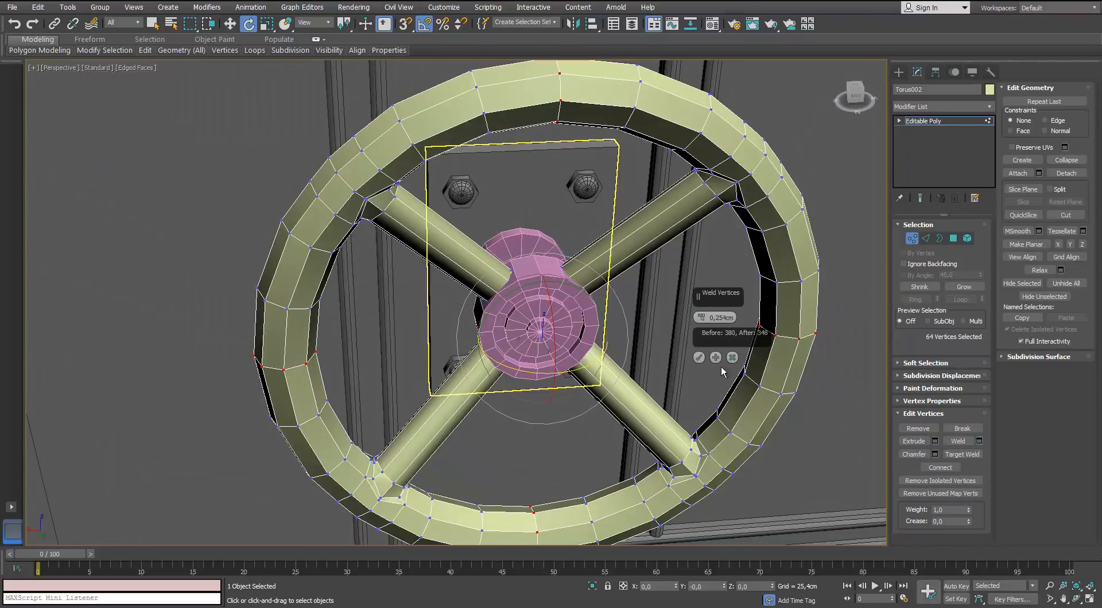
{"action": "left_click", "coordinate": [698, 357]}
{"action": "left_click", "coordinate": [915, 241]}
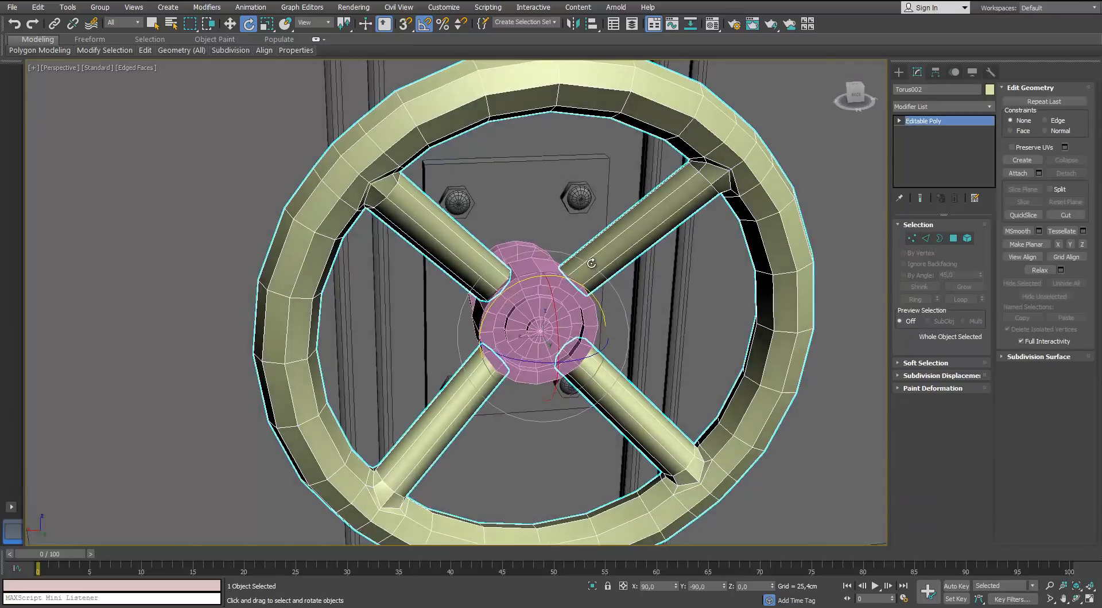
Step: Assign the 01 - Default material to the wheel and the hub and set their object colour to black
{"action": "scroll", "coordinate": [484, 285], "scroll_direction": "down", "scroll_amount": 6}
{"action": "middle_click_drag", "start_coordinate": [485, 285], "coordinate": [407, 298], "text": "alt"}
{"action": "left_click", "coordinate": [485, 306], "text": "ctrl"}
{"action": "key", "text": "m"}
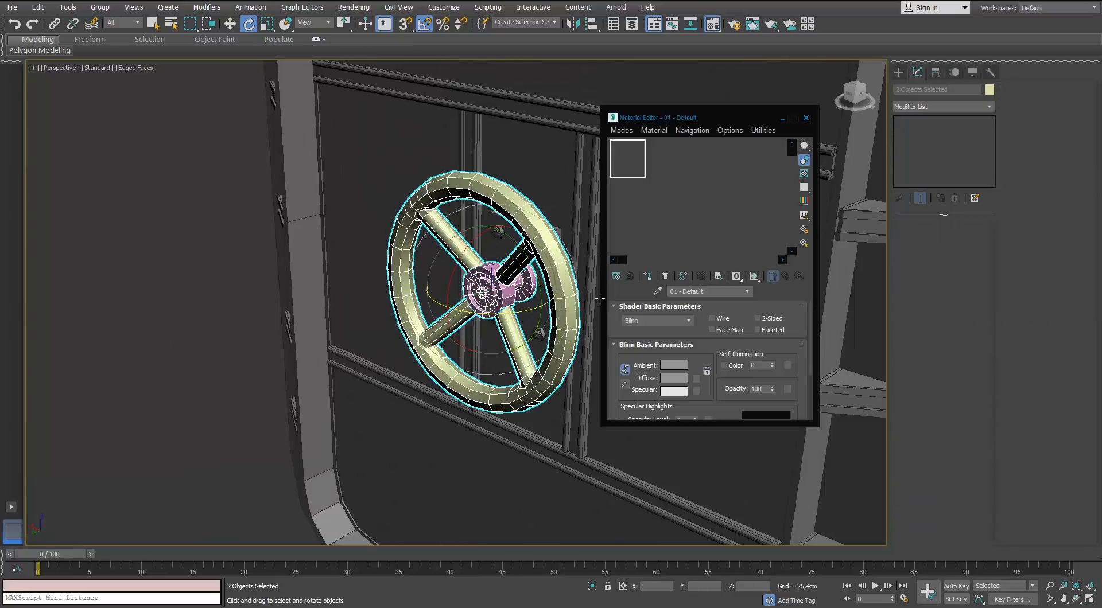
{"action": "left_click", "coordinate": [648, 276]}
{"action": "left_click", "coordinate": [805, 118]}
{"action": "left_click", "coordinate": [989, 89]}
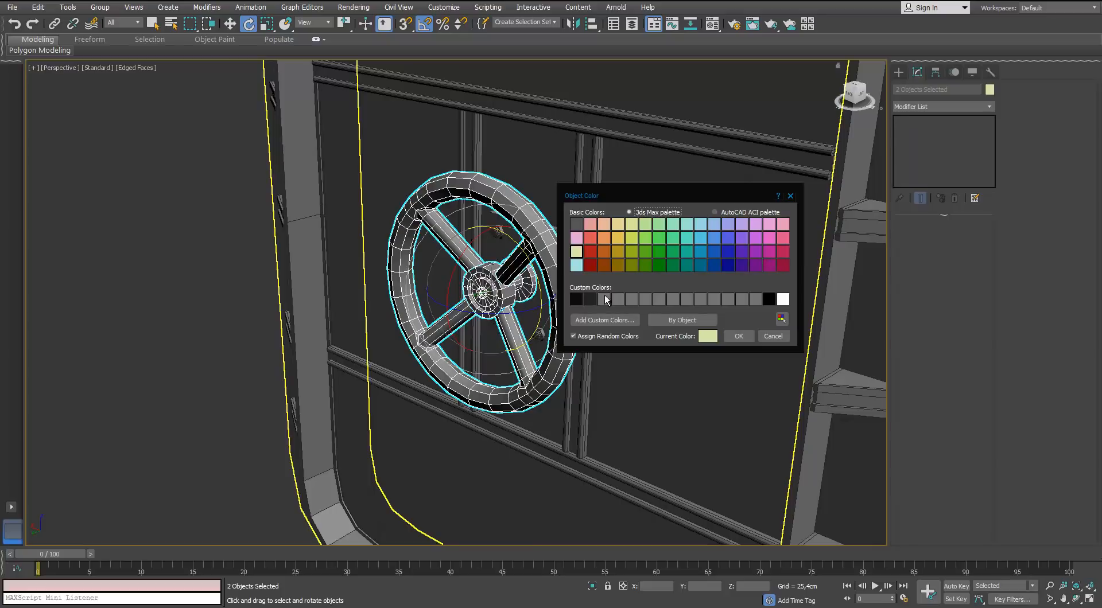
{"action": "left_click", "coordinate": [737, 334]}
{"action": "left_click", "coordinate": [192, 320]}
Step: Create a plane of about 43.4 × 31.7 cm over the door's upper panel in the front view
{"action": "scroll", "coordinate": [281, 302], "scroll_direction": "down", "scroll_amount": 8}
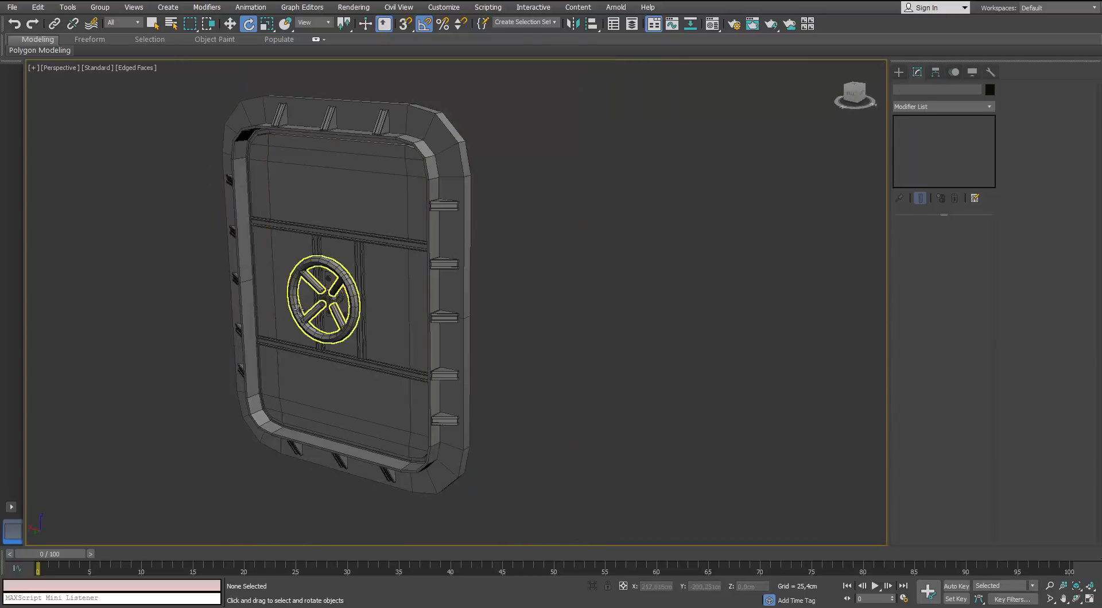
{"action": "middle_click_drag", "start_coordinate": [329, 310], "coordinate": [392, 254], "text": "alt"}
{"action": "key", "text": "f"}
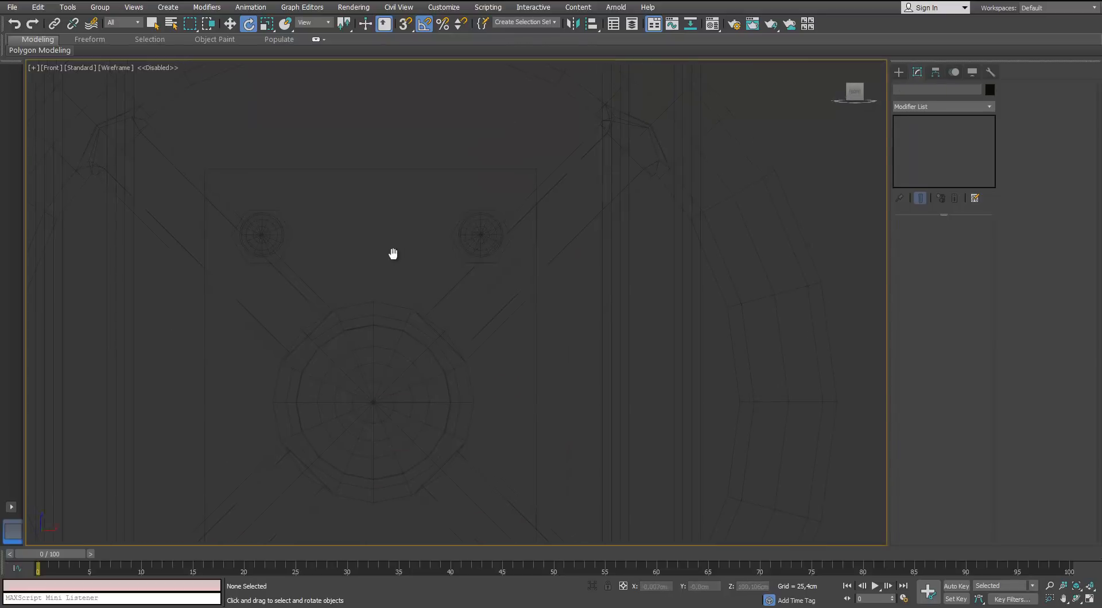
{"action": "scroll", "coordinate": [364, 252], "scroll_direction": "down", "scroll_amount": 6}
{"action": "middle_click_drag", "start_coordinate": [377, 304], "coordinate": [427, 317]}
{"action": "scroll", "coordinate": [427, 317], "scroll_direction": "up", "scroll_amount": 3}
{"action": "left_click", "coordinate": [898, 72]}
{"action": "left_click", "coordinate": [950, 191]}
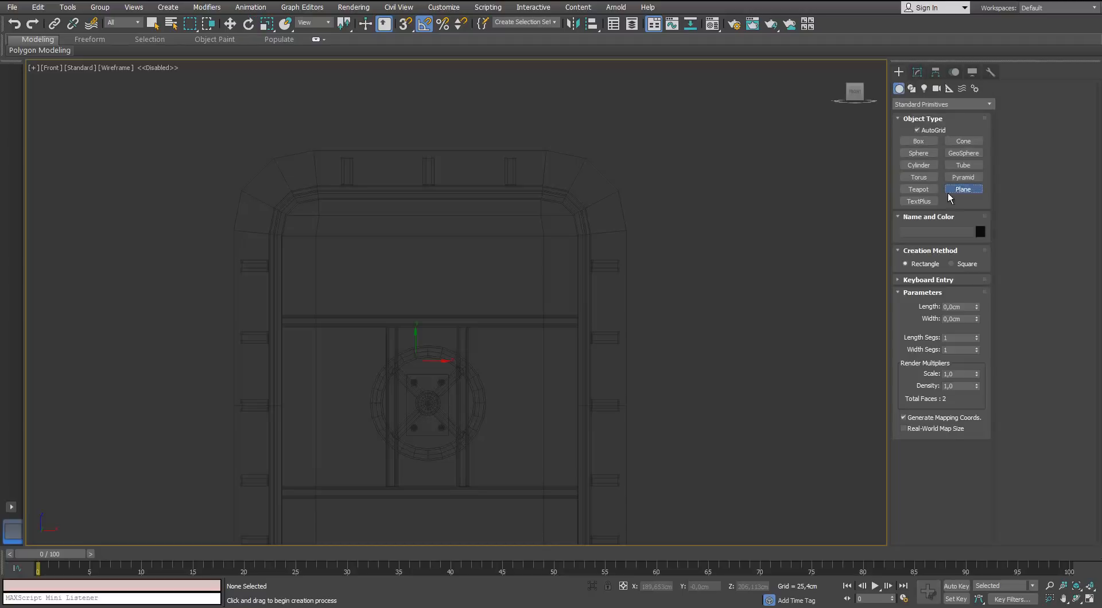
{"action": "scroll", "coordinate": [450, 218], "scroll_direction": "up", "scroll_amount": 3}
{"action": "left_click_drag", "start_coordinate": [397, 229], "coordinate": [533, 324]}
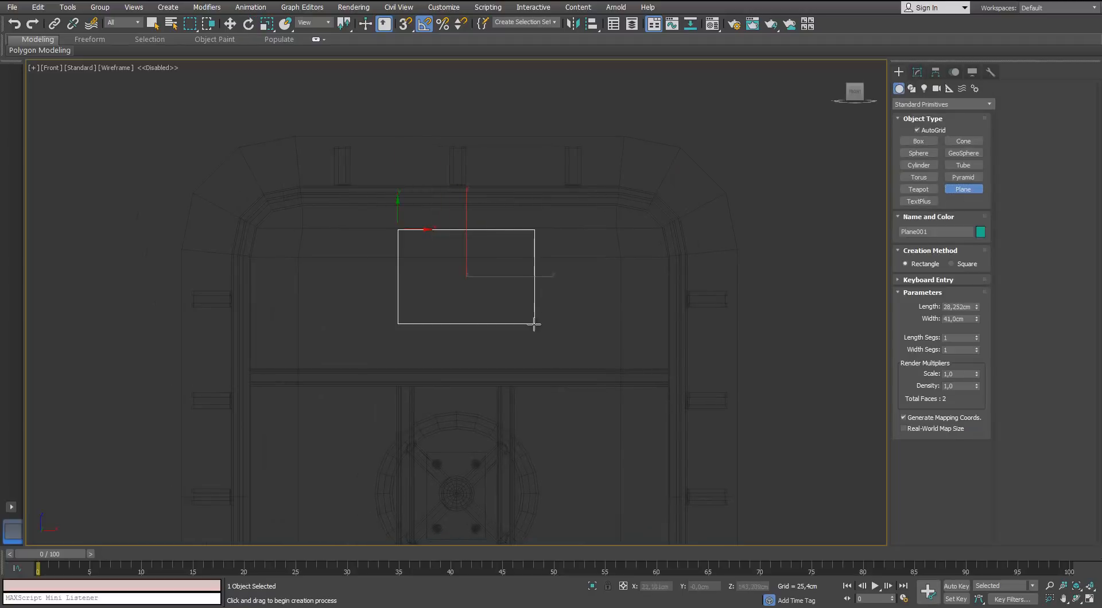
{"action": "left_click", "coordinate": [229, 24]}
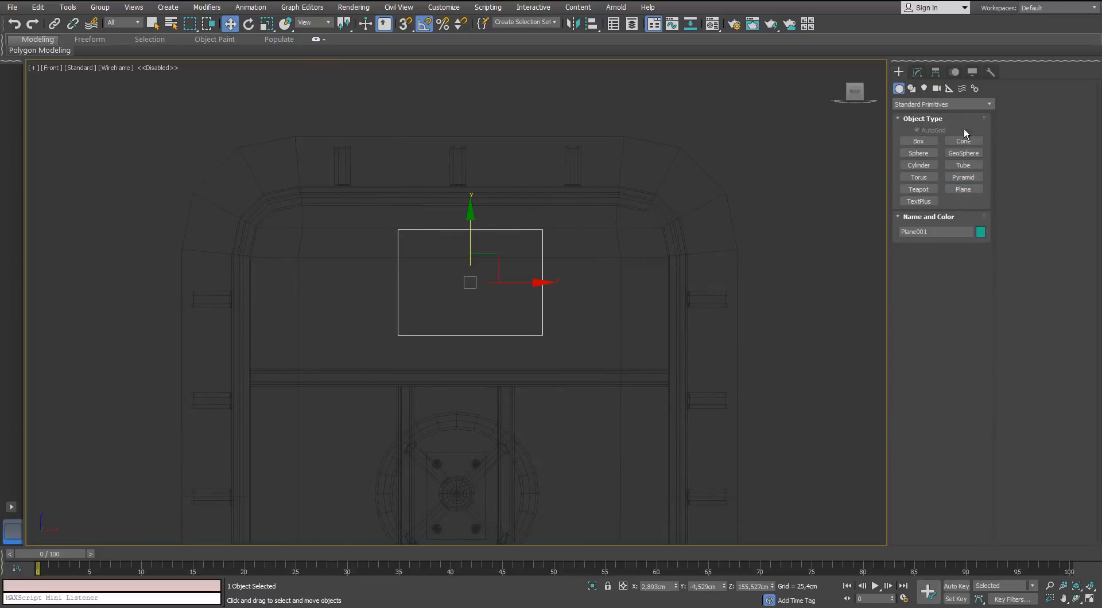
Step: Convert the plane to an editable poly and scale its two lower vertices together into a short bottom edge
{"action": "left_click", "coordinate": [916, 72]}
{"action": "scroll", "coordinate": [524, 276], "scroll_direction": "up", "scroll_amount": 2}
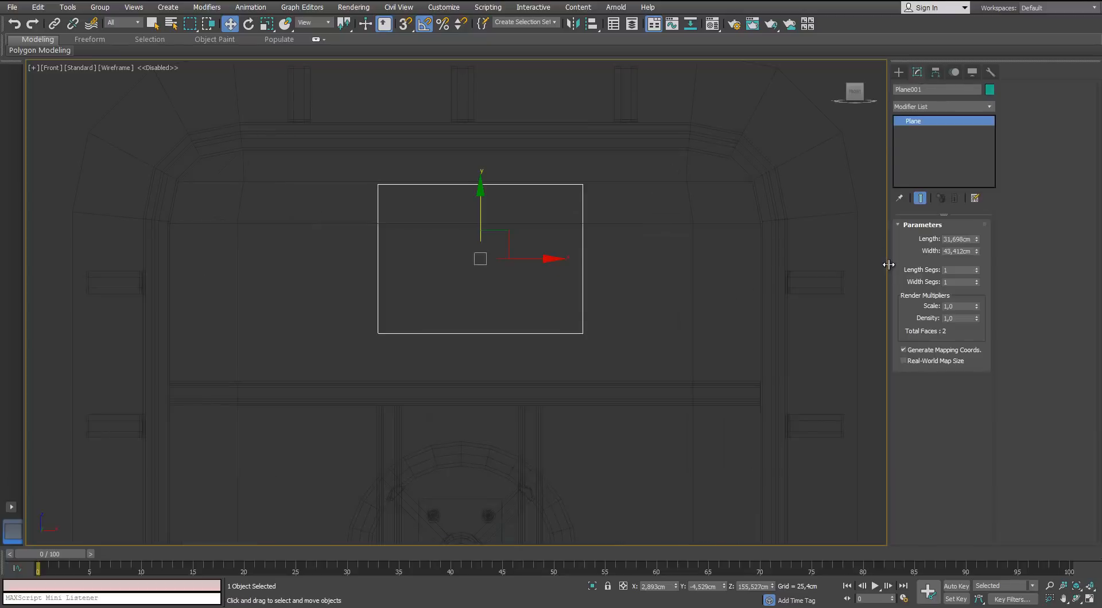
{"action": "right_click", "coordinate": [568, 283]}
{"action": "mouse_move", "coordinate": [579, 399]}
{"action": "left_click", "coordinate": [550, 409]}
{"action": "left_click", "coordinate": [912, 238]}
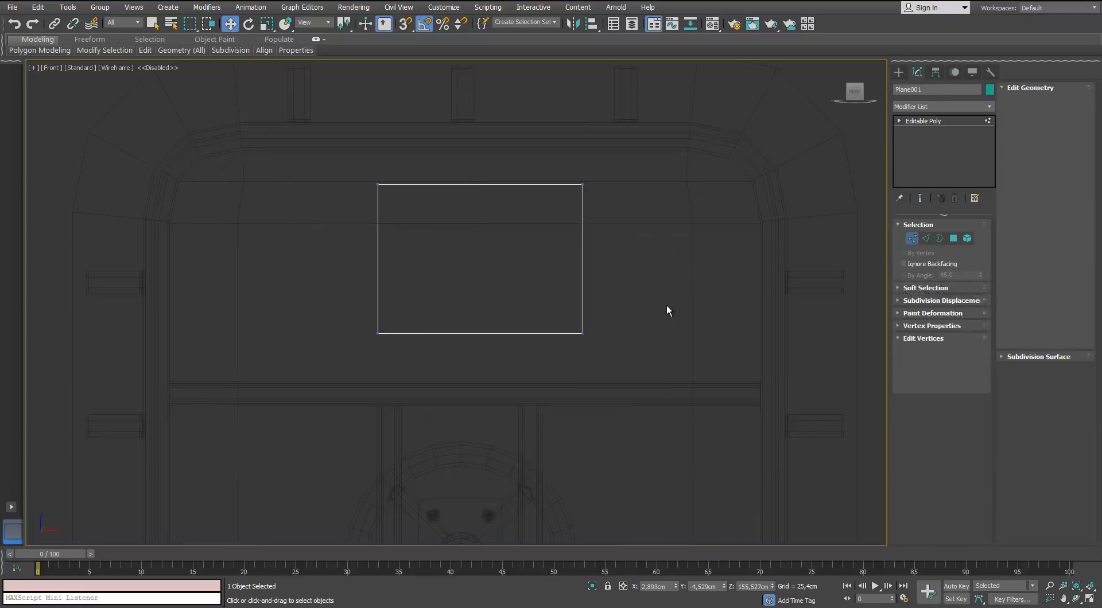
{"action": "left_click_drag", "start_coordinate": [658, 305], "coordinate": [350, 363]}
{"action": "key", "text": "r"}
{"action": "left_click_drag", "start_coordinate": [555, 335], "coordinate": [309, 336]}
Step: Move the whole tapered plane sideways to centre it above the handwheel
{"action": "key", "text": "w"}
{"action": "left_click", "coordinate": [911, 240]}
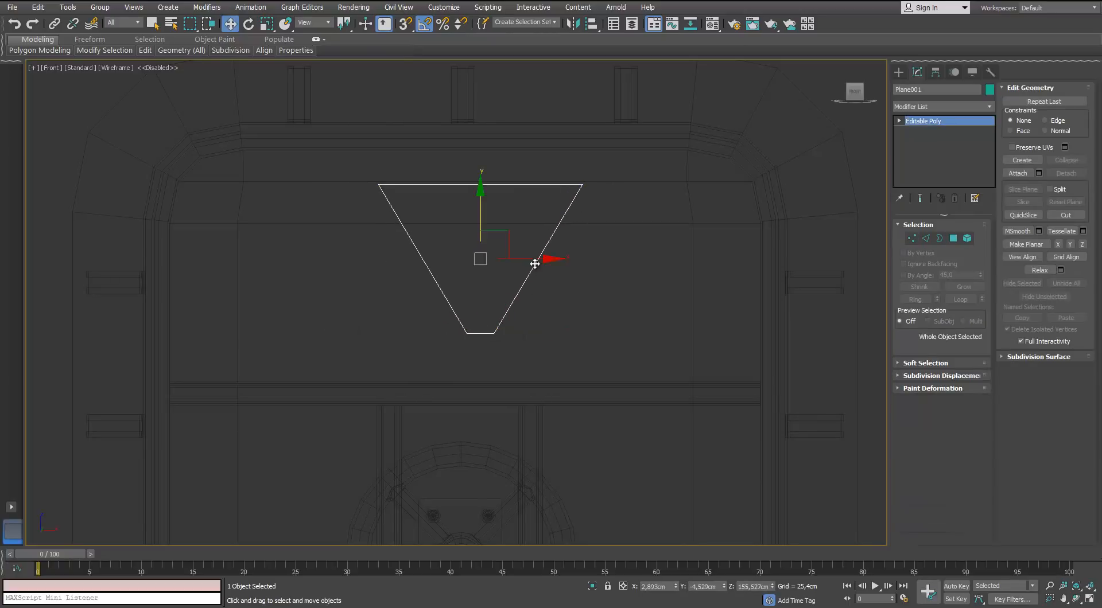
{"action": "left_click_drag", "start_coordinate": [518, 264], "coordinate": [525, 261]}
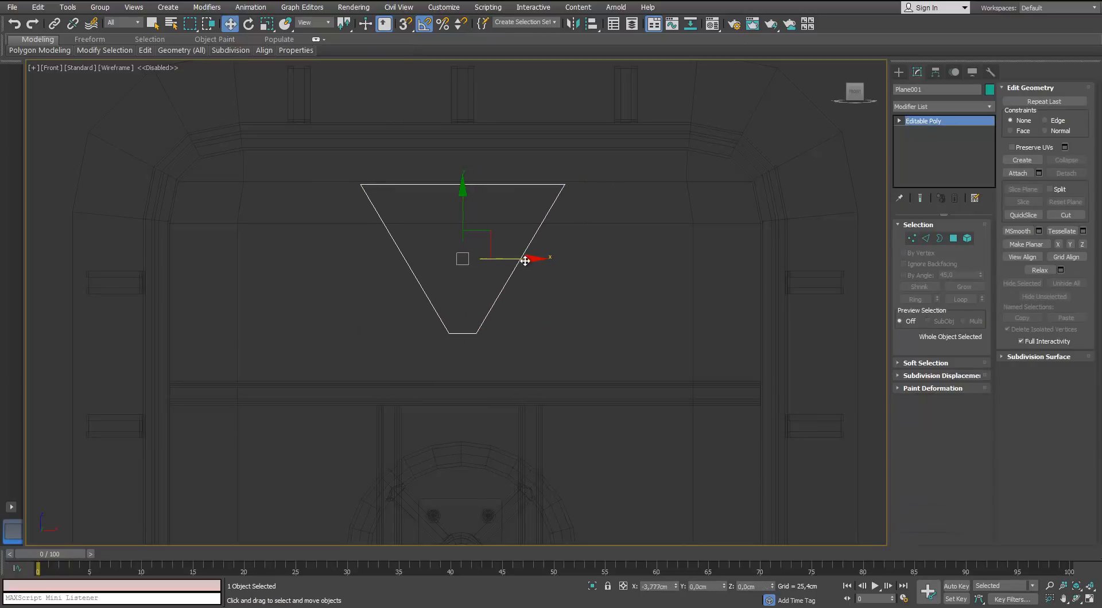
Step: Scale the plane's two upper vertices apart to widen its top edge
{"action": "left_click", "coordinate": [911, 238]}
{"action": "key", "text": "r"}
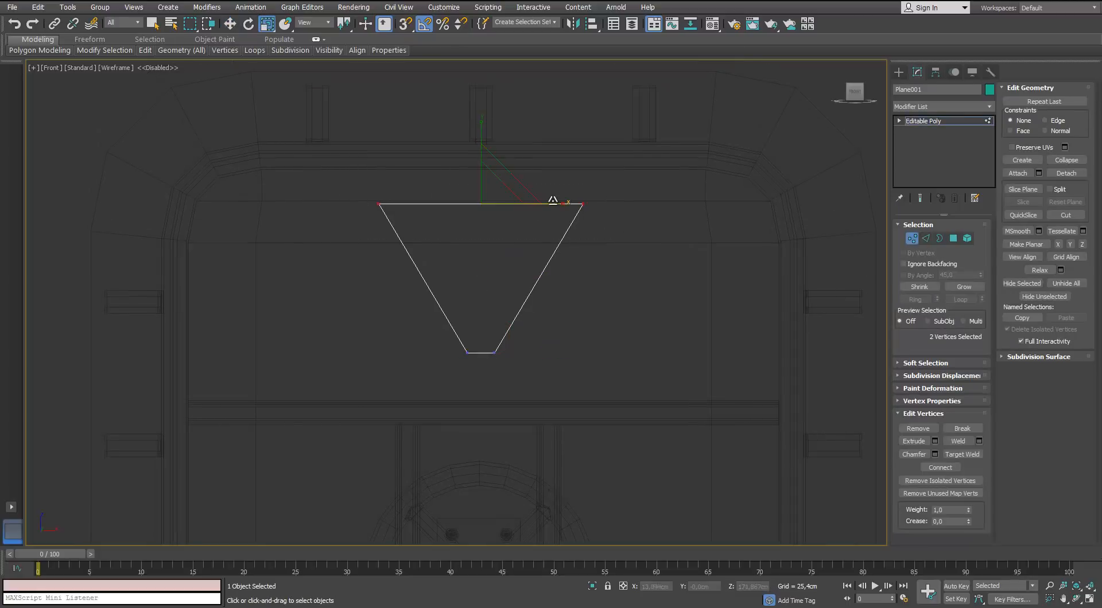
{"action": "left_click_drag", "start_coordinate": [553, 202], "coordinate": [578, 200]}
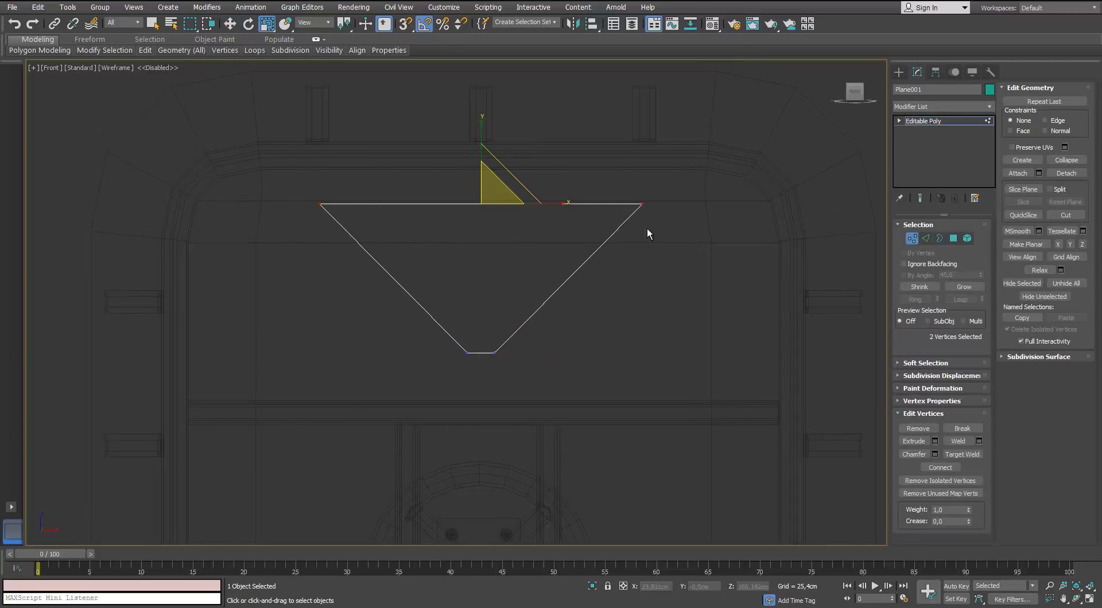
{"action": "left_click", "coordinate": [319, 204], "text": "ctrl"}
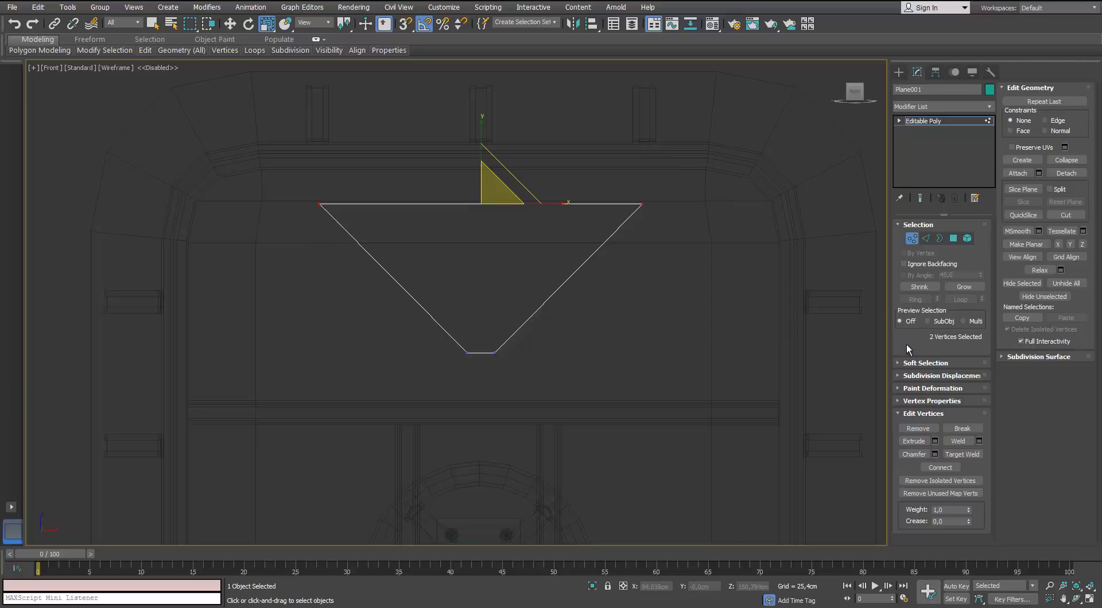
{"action": "left_click", "coordinate": [935, 455]}
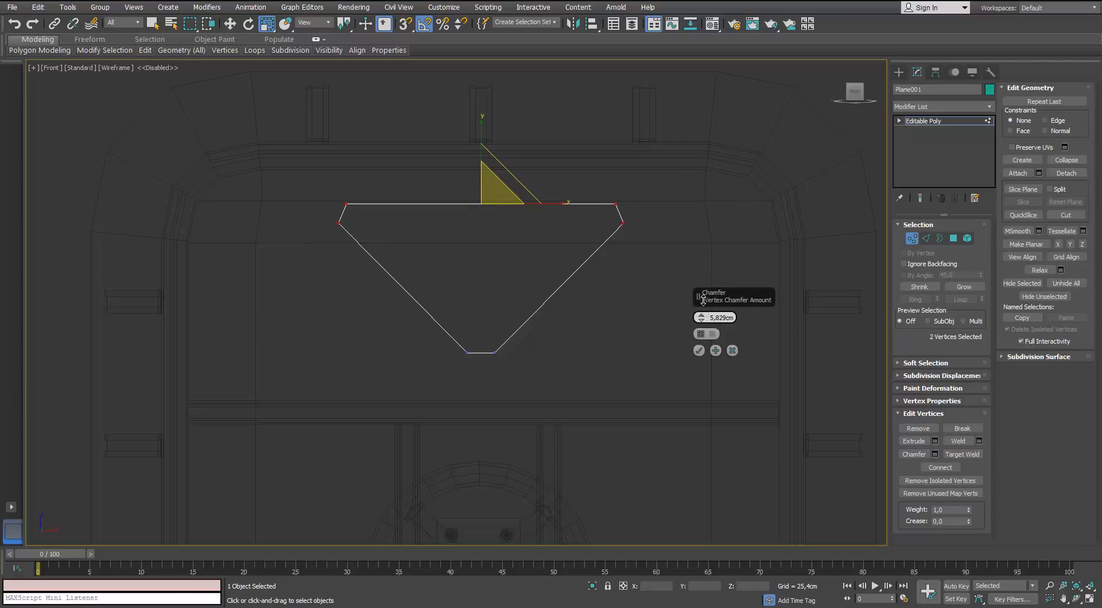
{"action": "left_click", "coordinate": [731, 350]}
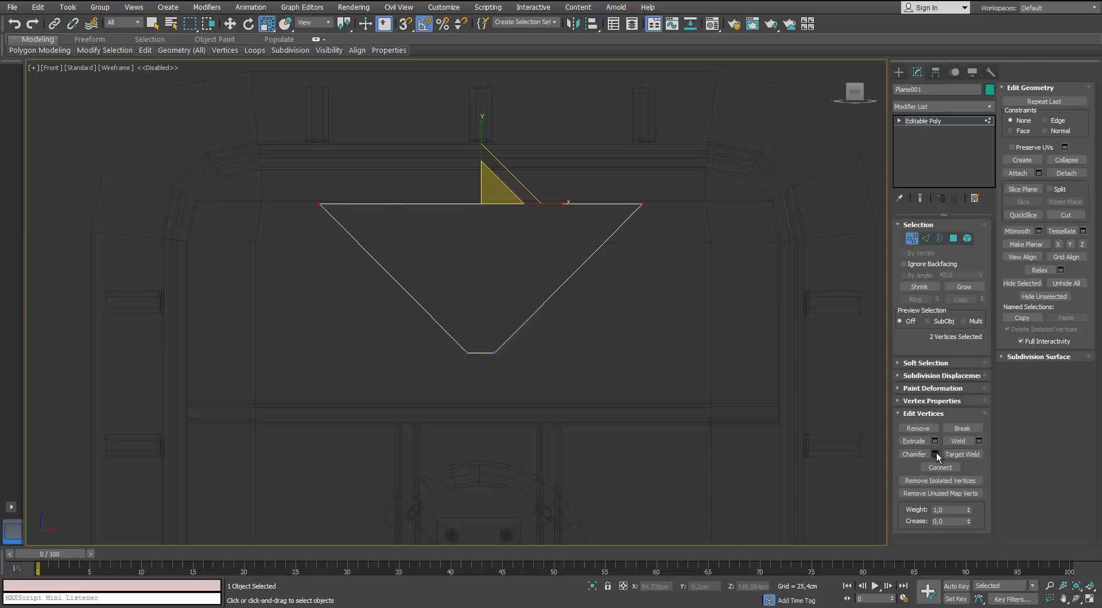
Step: Weld the two bottom vertices of the plane into a single point to form a triangle
{"action": "left_click_drag", "start_coordinate": [499, 361], "coordinate": [458, 345]}
{"action": "left_click", "coordinate": [978, 441]}
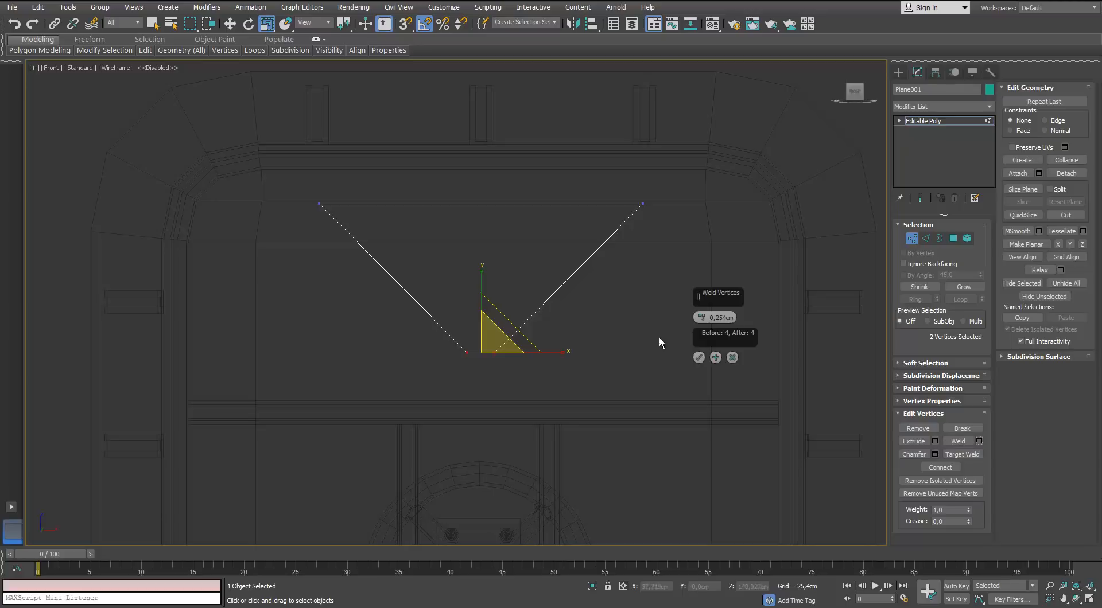
{"action": "left_click_drag", "start_coordinate": [699, 294], "coordinate": [700, 279]}
{"action": "left_click", "coordinate": [698, 358]}
{"action": "left_click", "coordinate": [911, 239]}
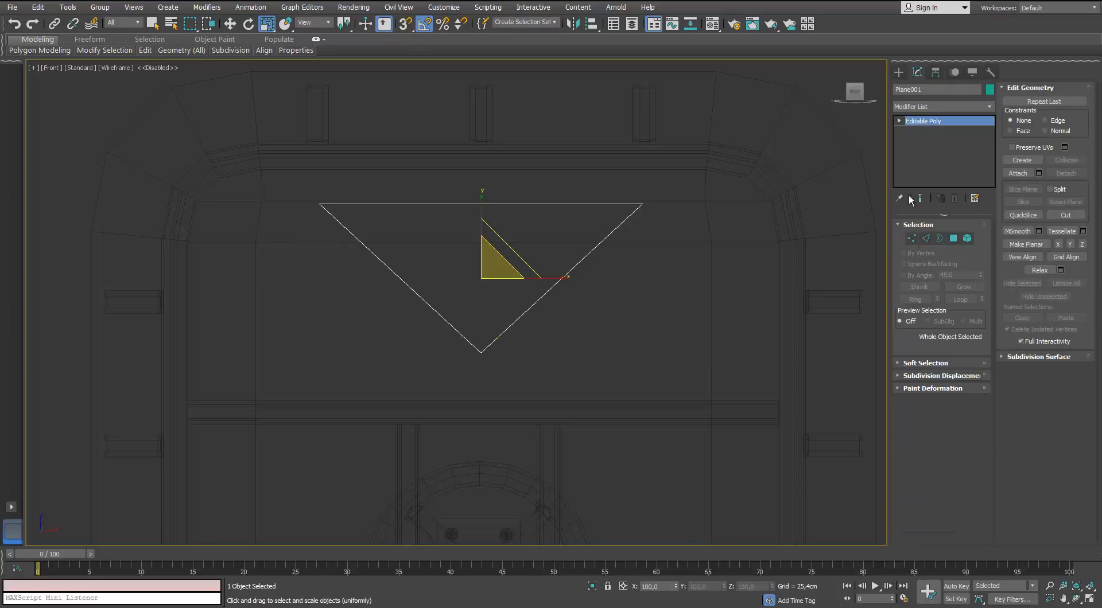
Step: Add a Shell modifier to the triangle
{"action": "left_click", "coordinate": [991, 104]}
{"action": "type", "text": "sh"}
{"action": "key", "text": "Return"}
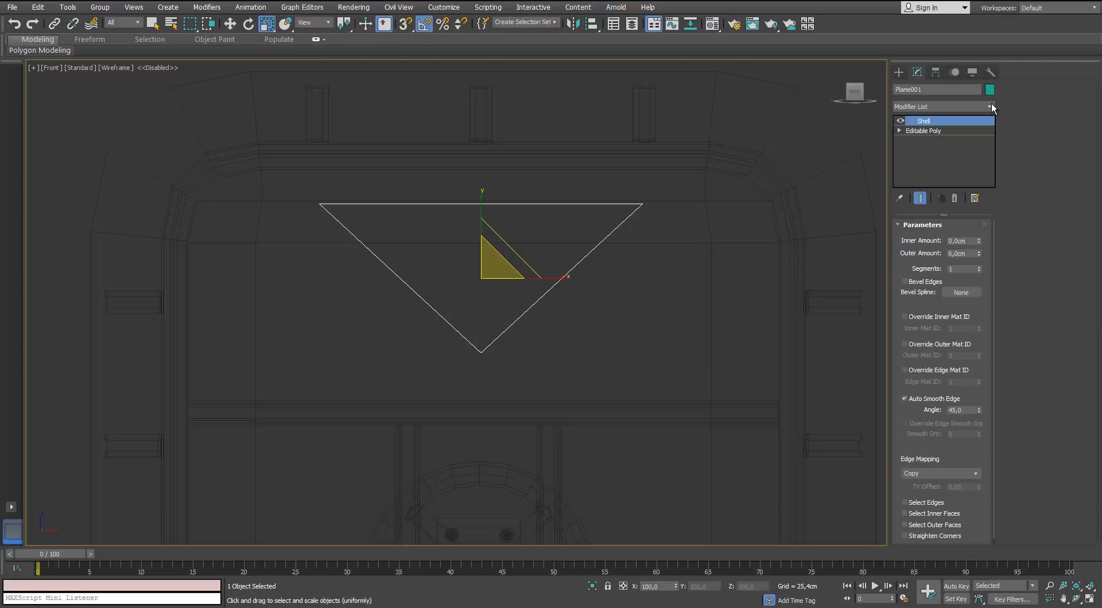
Step: Move the shelled triangle forward so it stands clear of the upper door panel
{"action": "key", "text": "p"}
{"action": "scroll", "coordinate": [522, 220], "scroll_direction": "down", "scroll_amount": 3}
{"action": "key", "text": "z"}
{"action": "middle_click_drag", "start_coordinate": [522, 223], "coordinate": [499, 307], "text": "alt"}
{"action": "key", "text": "w"}
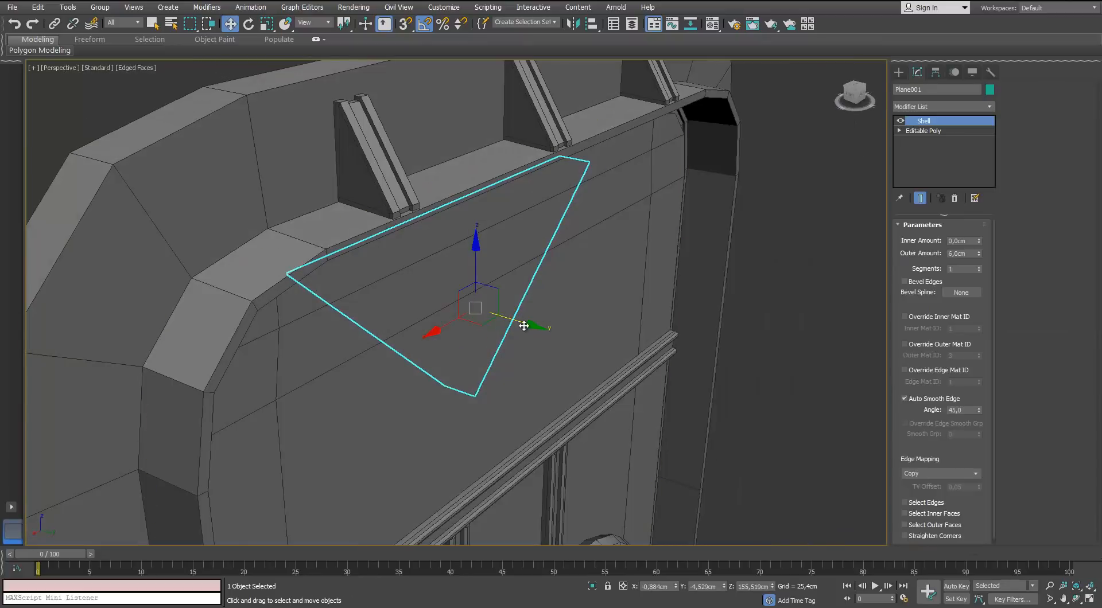
{"action": "left_click_drag", "start_coordinate": [523, 326], "coordinate": [586, 353]}
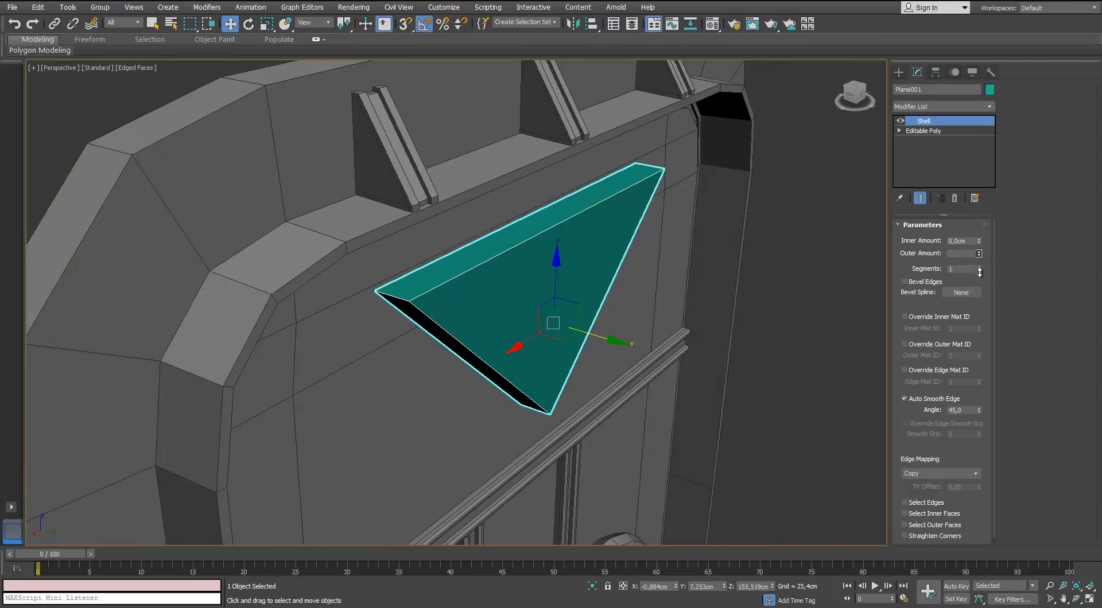
Step: Set the triangle's shell to 0 cm outer and about 1.88 cm inner thickness, and move the plate back towards the door panel
{"action": "left_click_drag", "start_coordinate": [978, 253], "coordinate": [986, 293]}
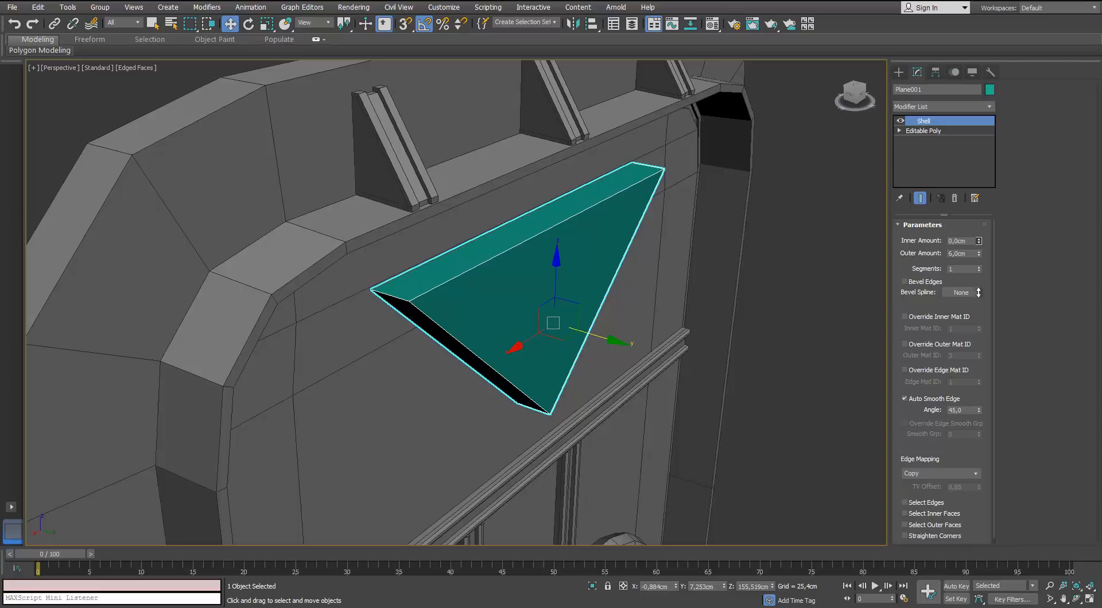
{"action": "mouse_move", "coordinate": [978, 292]}
{"action": "left_mouse_down"}
{"action": "mouse_move", "coordinate": [979, 267]}
{"action": "mouse_move", "coordinate": [979, 293]}
{"action": "left_mouse_up"}
{"action": "left_click_drag", "start_coordinate": [978, 241], "coordinate": [973, 281]}
{"action": "right_click", "coordinate": [978, 253]}
{"action": "left_click_drag", "start_coordinate": [615, 342], "coordinate": [587, 337]}
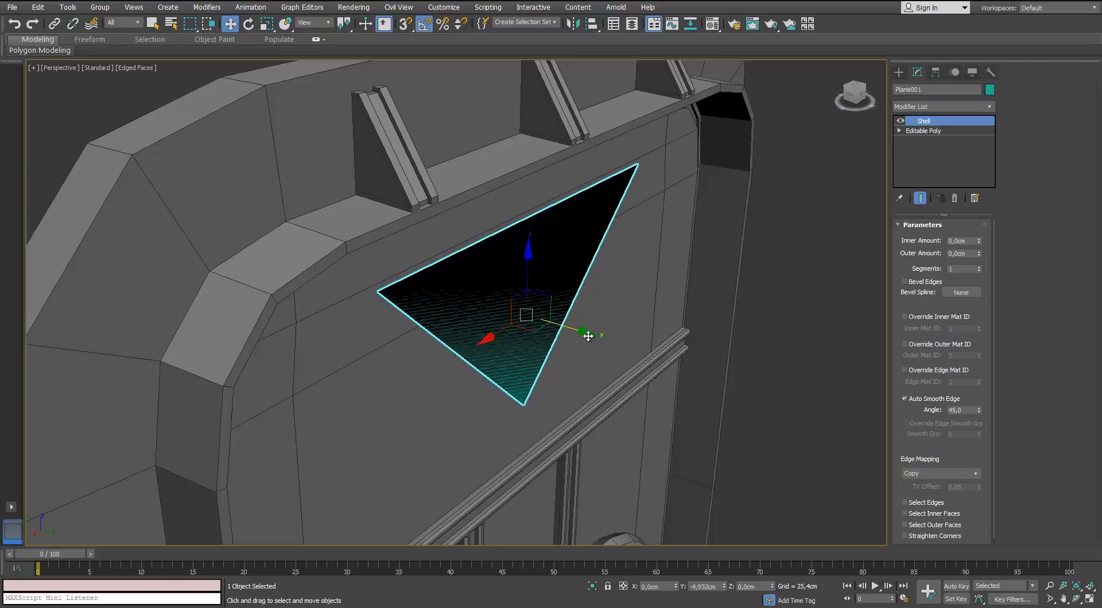
{"action": "left_click_drag", "start_coordinate": [979, 241], "coordinate": [966, 204]}
Step: Convert the shelled triangle to an editable poly
{"action": "middle_click_drag", "start_coordinate": [530, 294], "coordinate": [517, 268], "text": "alt"}
{"action": "right_click", "coordinate": [517, 268]}
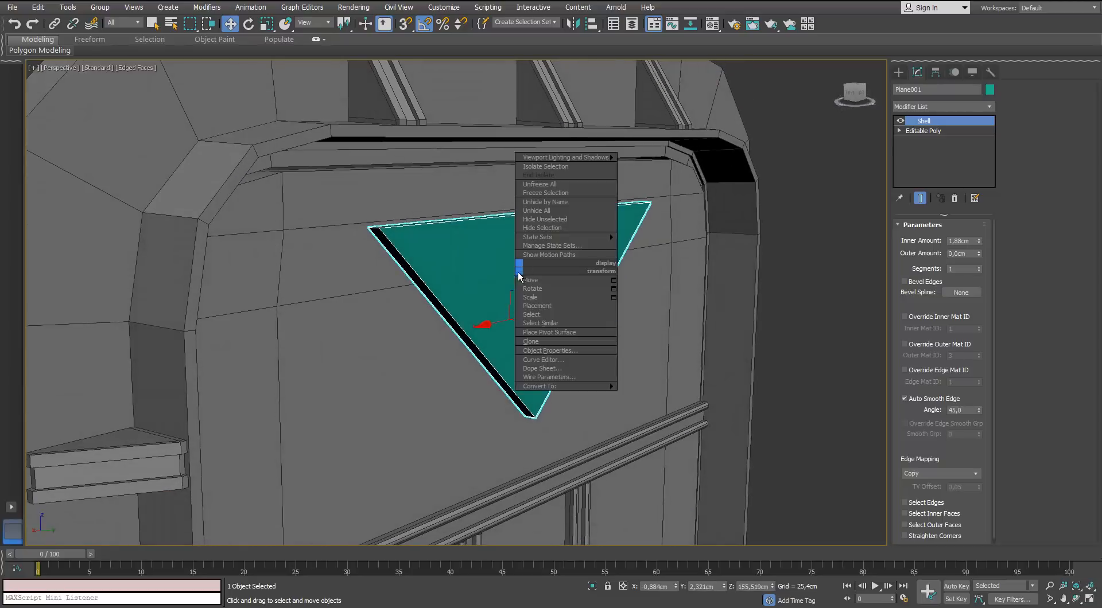
{"action": "mouse_move", "coordinate": [551, 388]}
{"action": "left_click", "coordinate": [503, 395]}
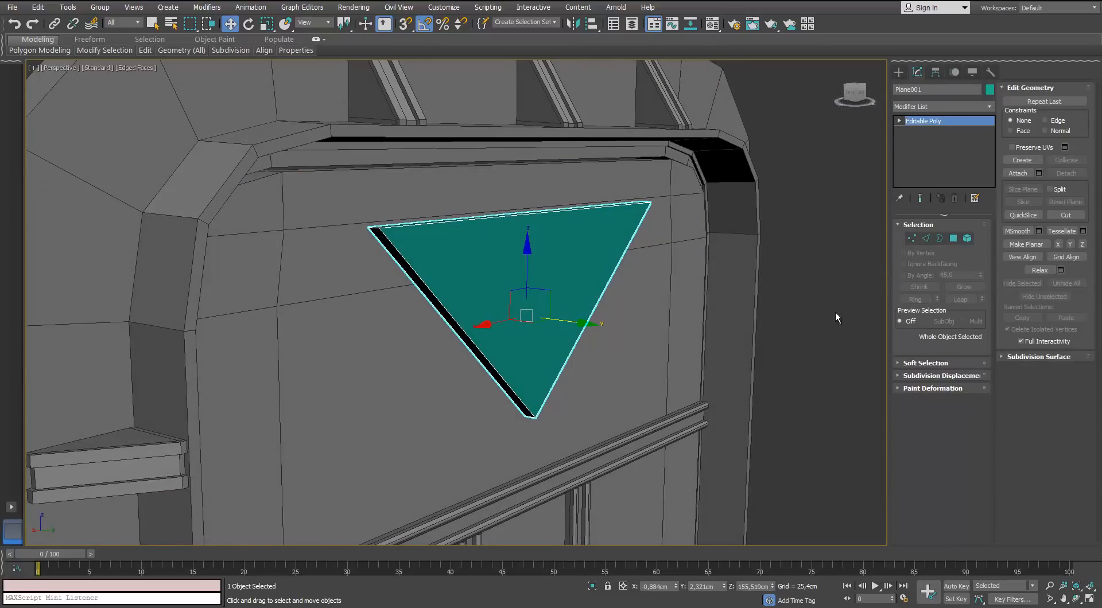
Step: Chamfer the plate's three corner edges by about 8.439 cm with 4 segments to round the corners
{"action": "left_click", "coordinate": [925, 240]}
{"action": "middle_click_drag", "start_coordinate": [378, 250], "coordinate": [410, 279], "text": "alt"}
{"action": "scroll", "coordinate": [409, 279], "scroll_direction": "up", "scroll_amount": 2}
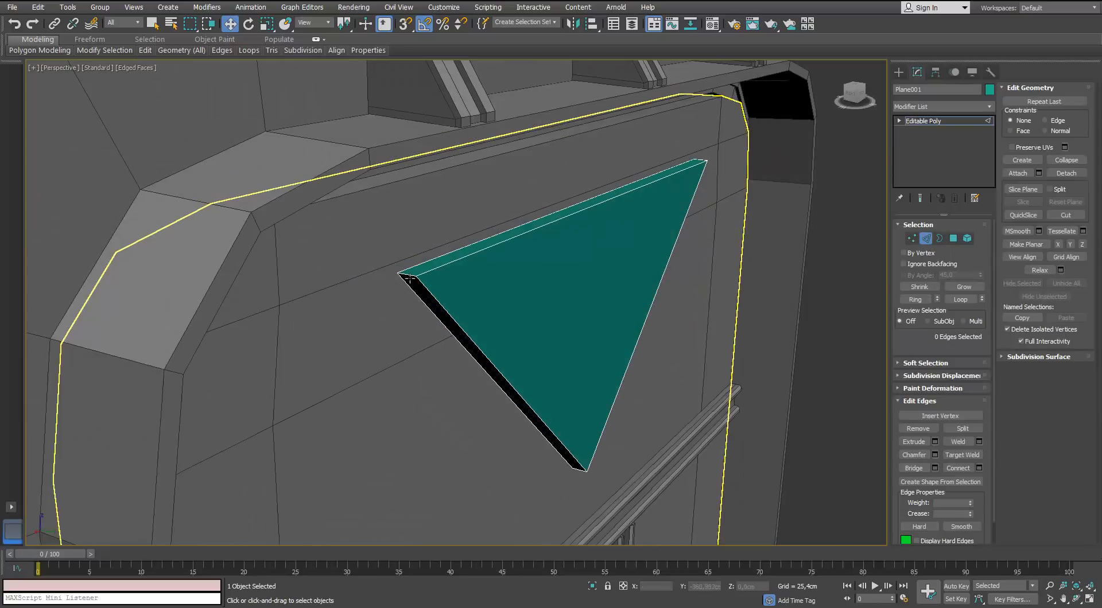
{"action": "left_click", "coordinate": [935, 454]}
{"action": "middle_click_drag", "start_coordinate": [590, 372], "coordinate": [651, 360], "text": "alt"}
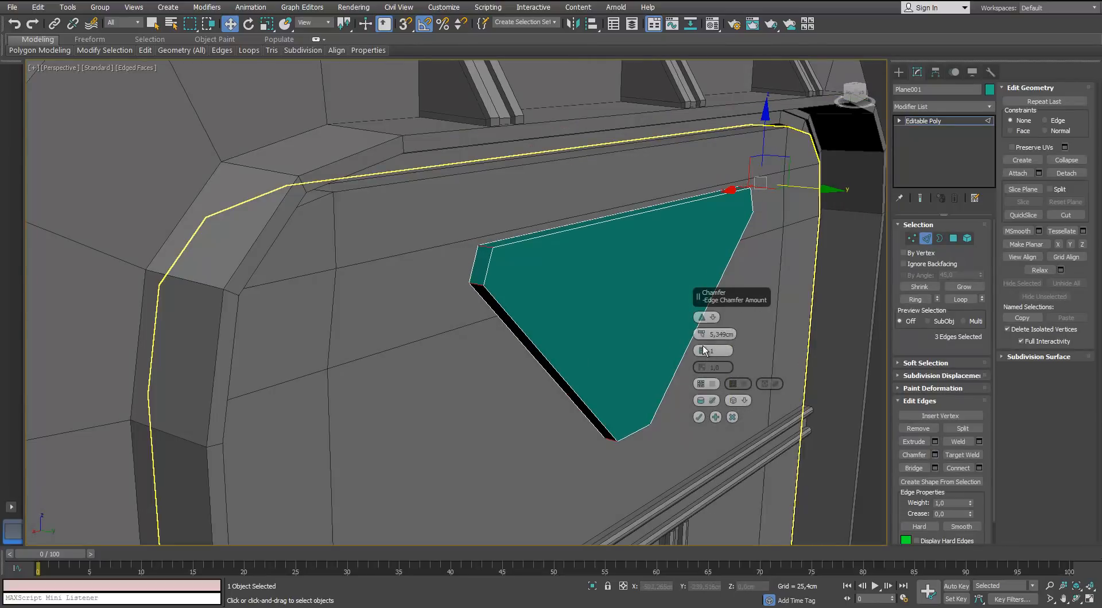
{"action": "double_click", "coordinate": [702, 349]}
{"action": "middle_click_drag", "start_coordinate": [565, 357], "coordinate": [500, 331], "text": "alt"}
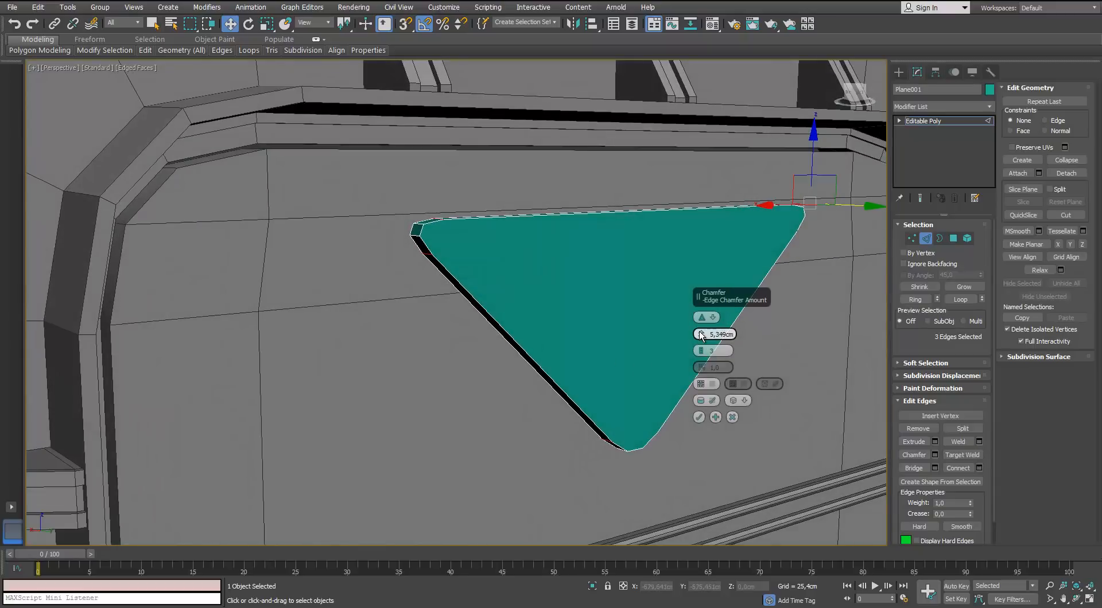
{"action": "left_click_drag", "start_coordinate": [701, 334], "coordinate": [693, 323]}
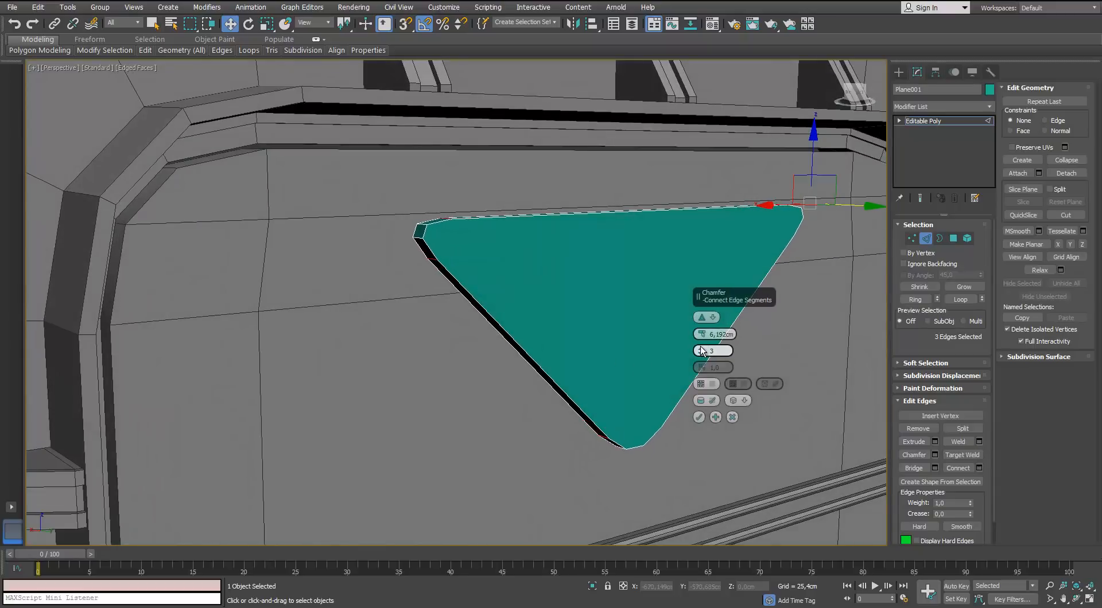
{"action": "left_click", "coordinate": [700, 348]}
{"action": "middle_click_drag", "start_coordinate": [580, 321], "coordinate": [499, 297], "text": "alt"}
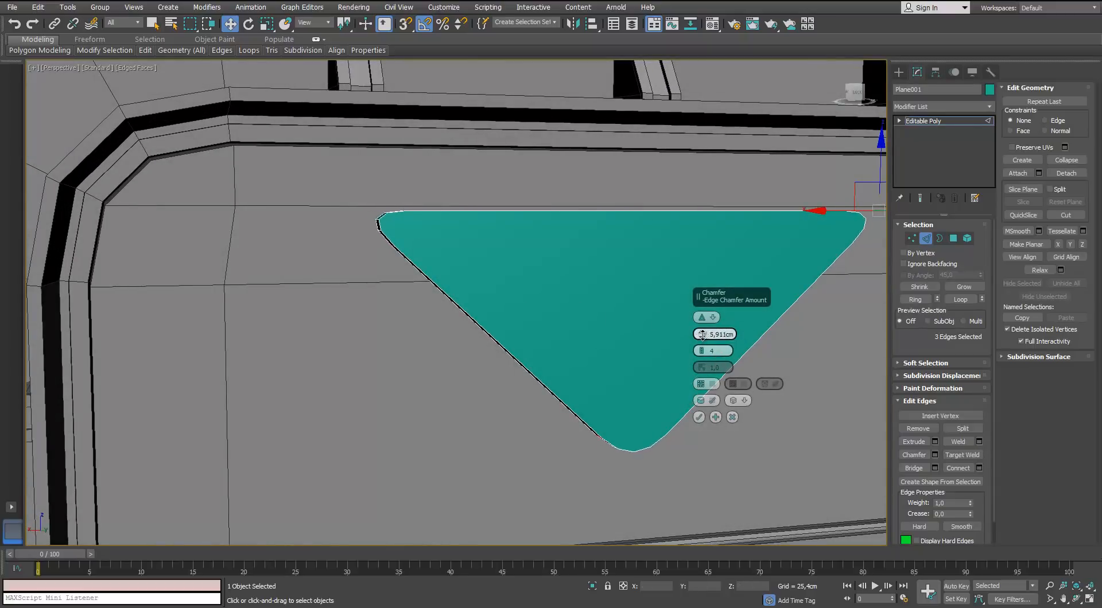
{"action": "scroll", "coordinate": [538, 322], "scroll_direction": "down", "scroll_amount": 5}
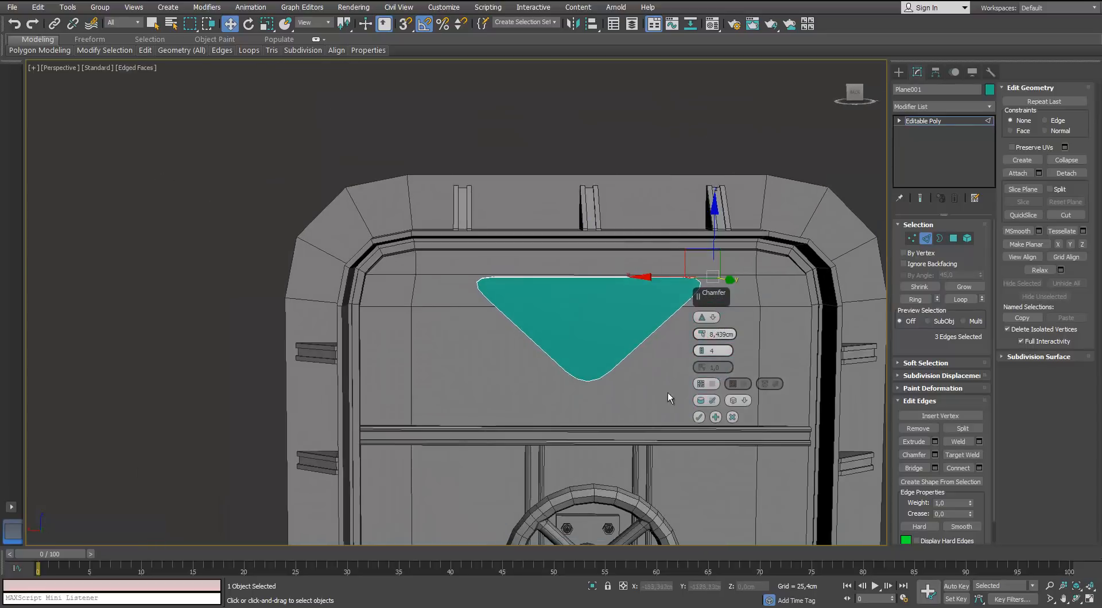
{"action": "left_click", "coordinate": [698, 417]}
Step: Delete the plate's side and back faces, keeping only the rounded triangular front face
{"action": "middle_click_drag", "start_coordinate": [512, 315], "coordinate": [608, 310], "text": "alt"}
{"action": "key", "text": "4"}
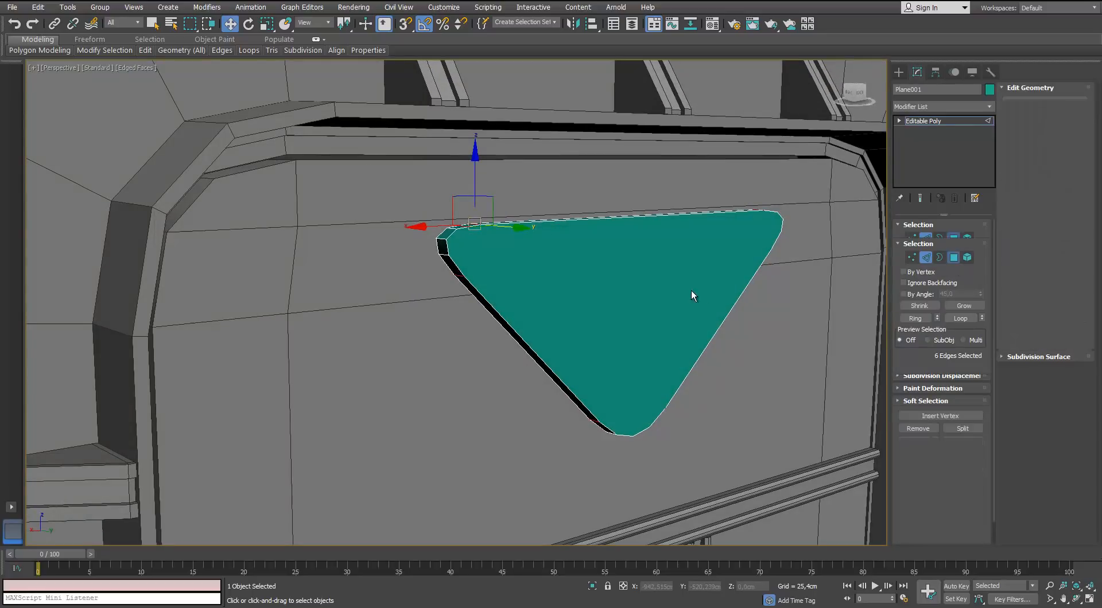
{"action": "left_click", "coordinate": [677, 291]}
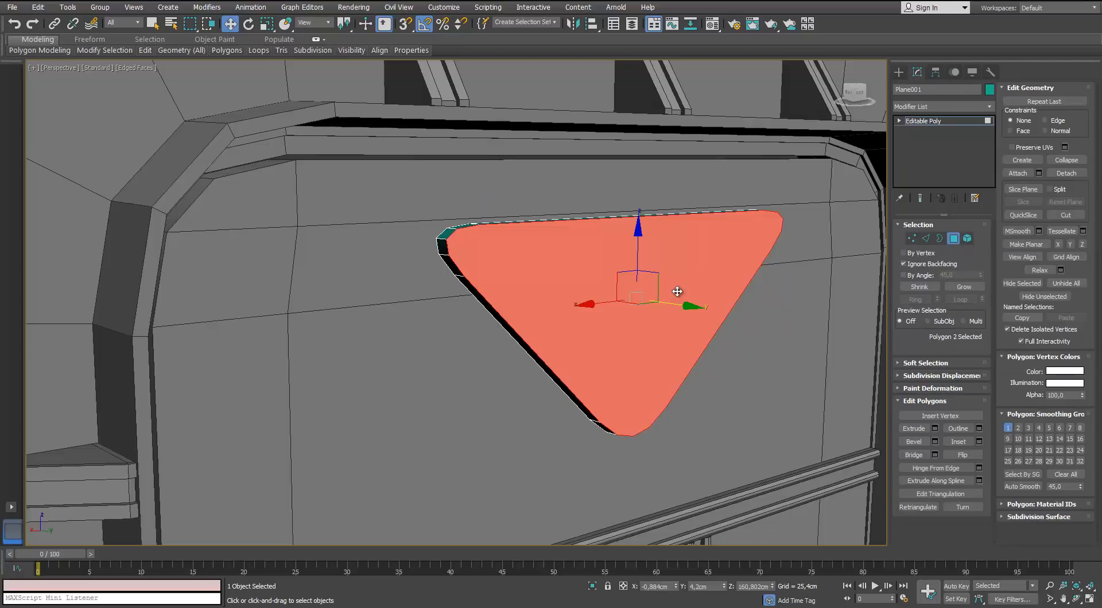
{"action": "key", "text": "Delete"}
Step: Select the triangular face's open border and extrude it a short distance away from the door
{"action": "left_click", "coordinate": [940, 238]}
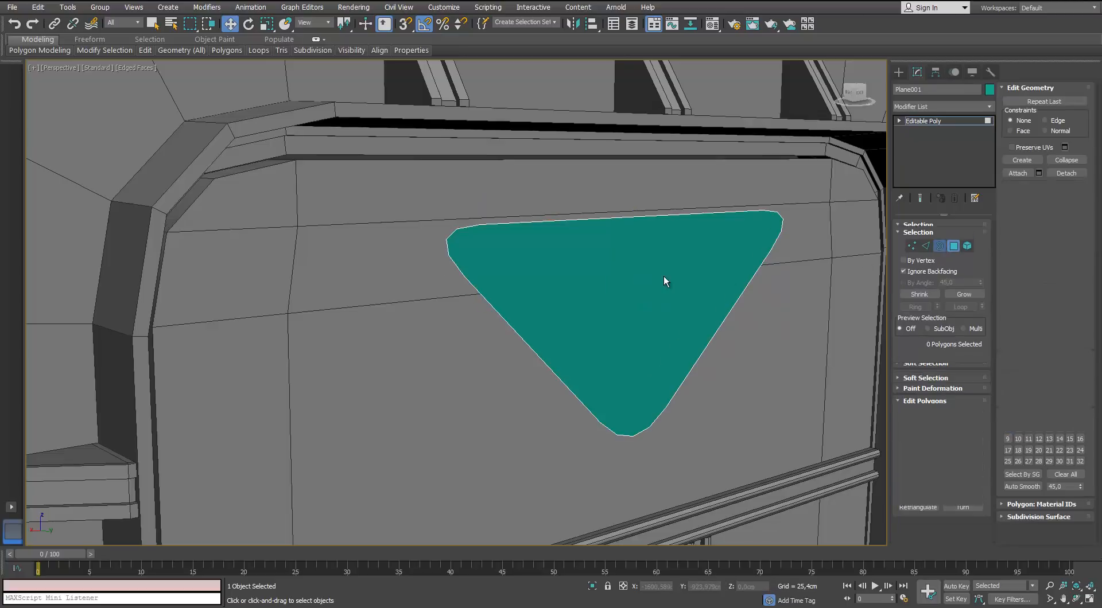
{"action": "middle_click_drag", "start_coordinate": [663, 275], "coordinate": [487, 287], "text": "alt"}
{"action": "left_click", "coordinate": [835, 219]}
{"action": "middle_click_drag", "start_coordinate": [767, 248], "coordinate": [714, 273]}
{"action": "key", "text": "r"}
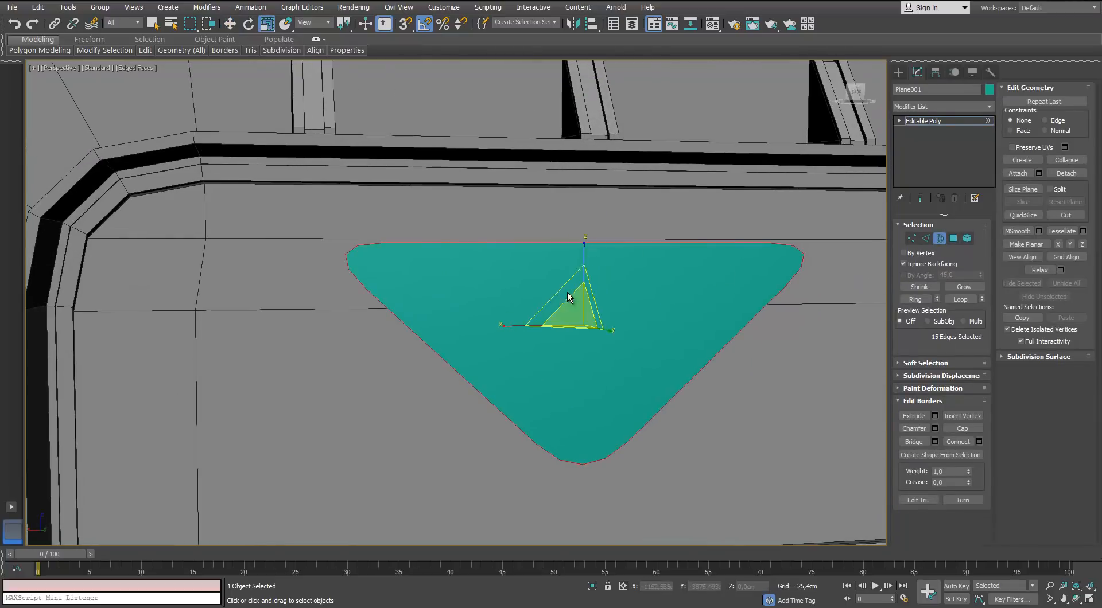
{"action": "middle_click_drag", "start_coordinate": [566, 292], "coordinate": [637, 318], "text": "alt"}
{"action": "key", "text": "w"}
{"action": "left_click_drag", "start_coordinate": [624, 333], "coordinate": [635, 336], "text": "shift"}
Step: Scale the extruded border outward to form a sloped rim around the triangular face
{"action": "middle_click_drag", "start_coordinate": [636, 337], "coordinate": [569, 311], "text": "alt"}
{"action": "key", "text": "r"}
{"action": "left_click_drag", "start_coordinate": [572, 356], "coordinate": [590, 400], "text": "shift"}
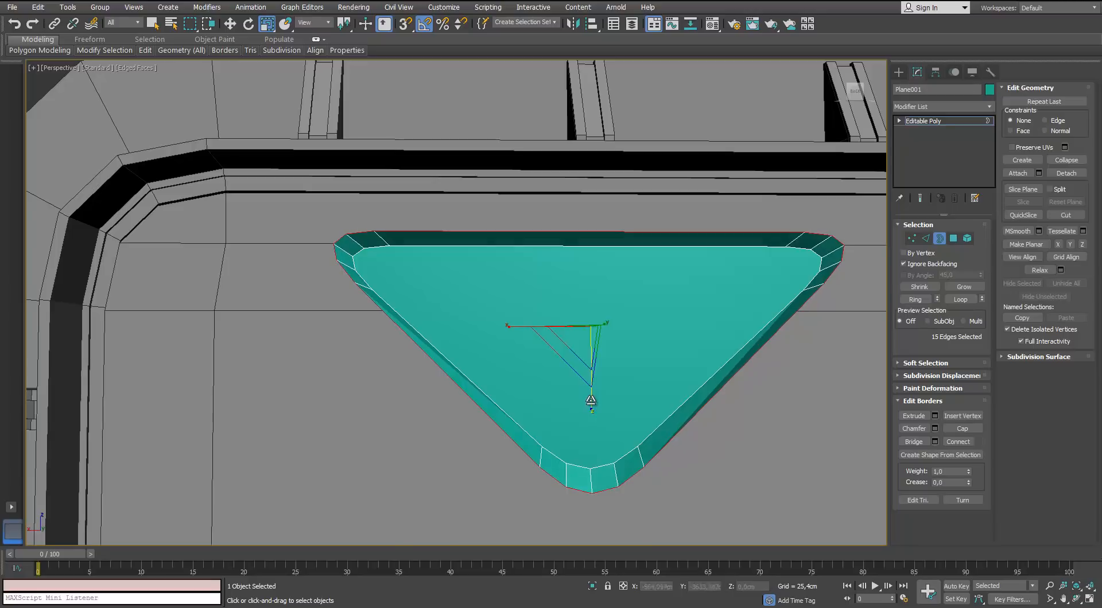
{"action": "left_click_drag", "start_coordinate": [517, 326], "coordinate": [562, 331], "text": "shift"}
{"action": "key", "text": "ctrl+z"}
Step: Raise the long upper outer edge of the sloped rim slightly to widen the rim there
{"action": "key", "text": "2"}
{"action": "left_click", "coordinate": [769, 242]}
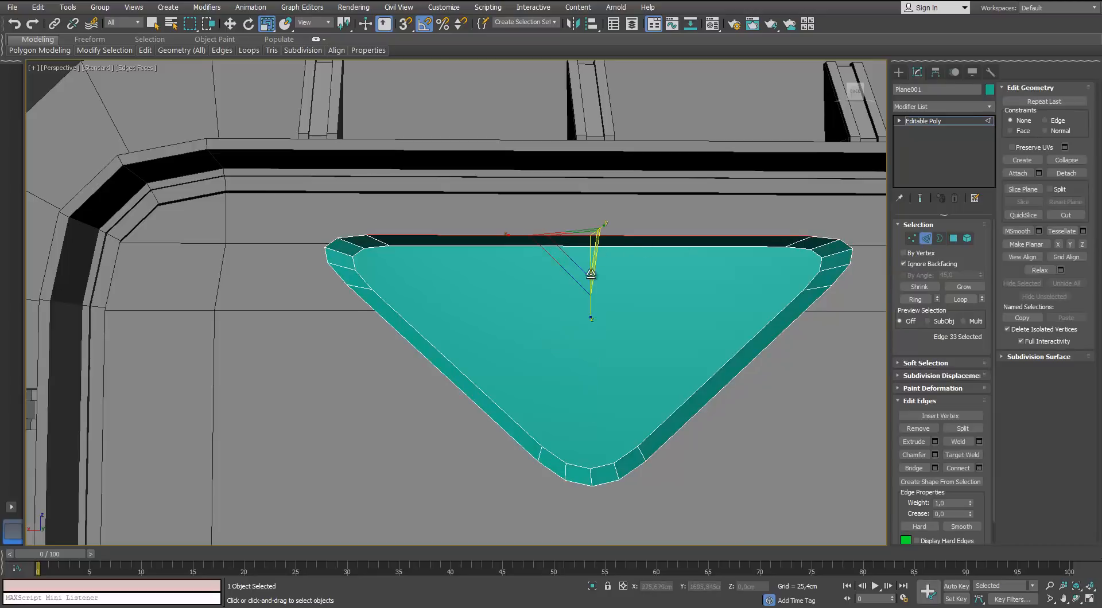
{"action": "type", "text": "xw"}
{"action": "key", "text": "Escape"}
{"action": "key", "text": "w"}
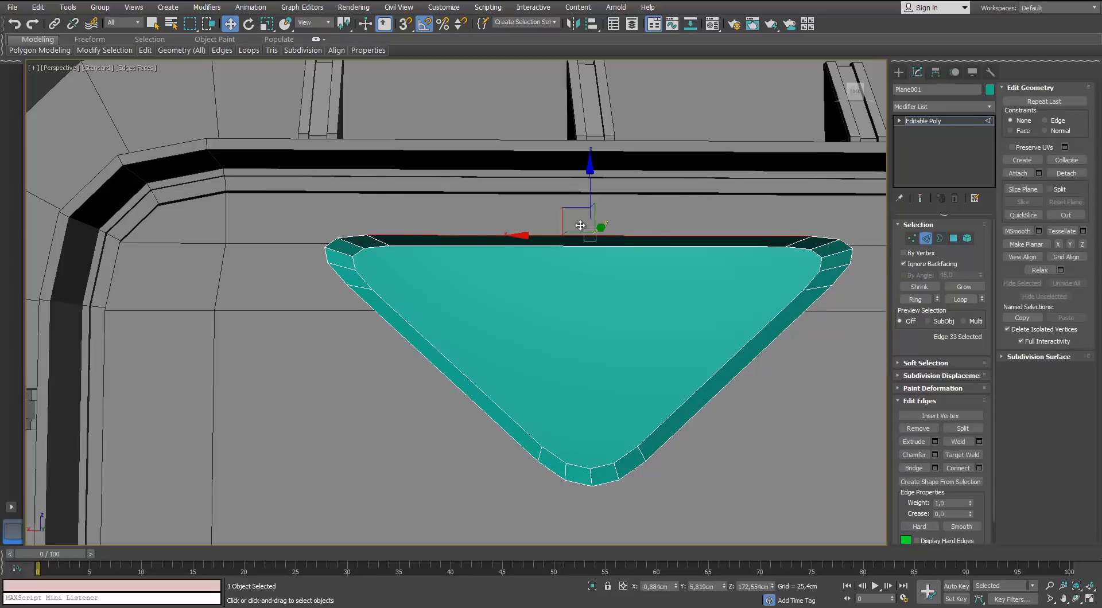
{"action": "left_click_drag", "start_coordinate": [591, 186], "coordinate": [589, 183]}
Step: In the back view, raise the two outer corner vertices beside the rim's long upper edge slightly
{"action": "key", "text": "f"}
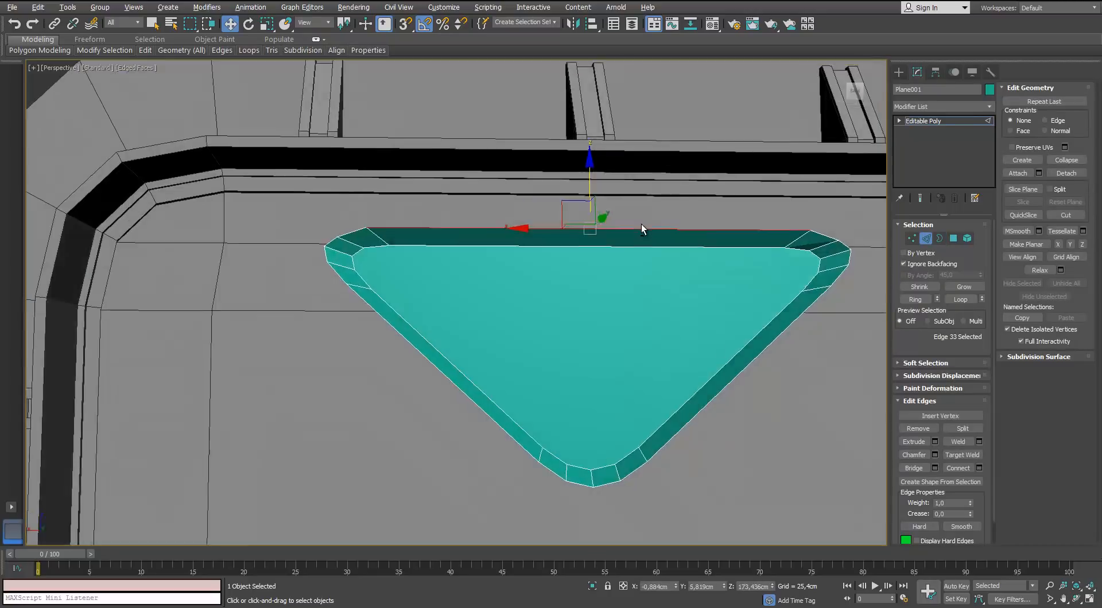
{"action": "key", "text": "F3"}
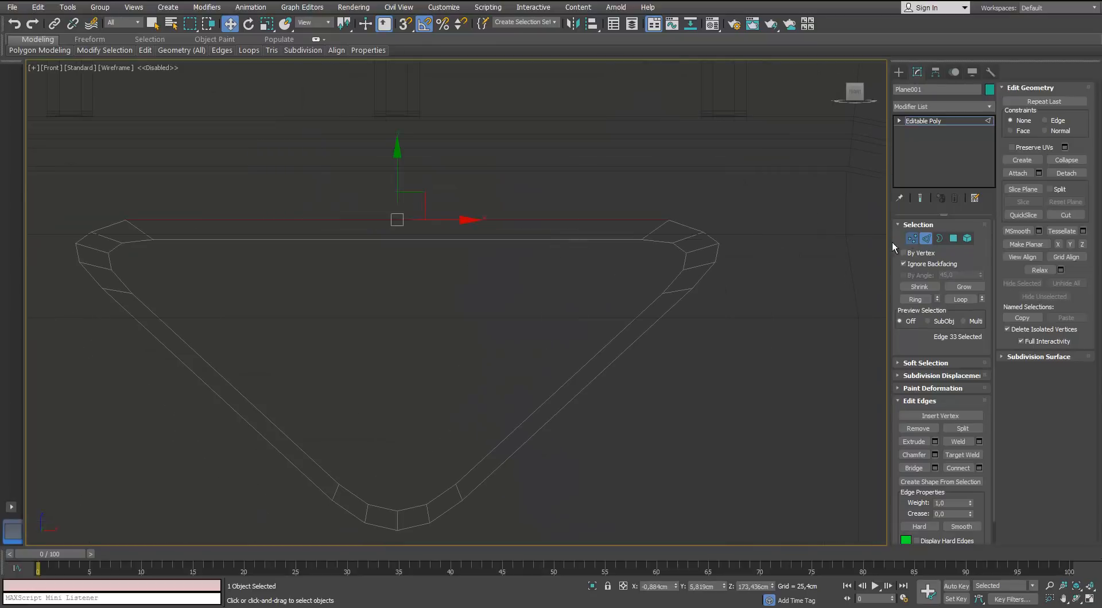
{"action": "key", "text": "1"}
{"action": "left_click_drag", "start_coordinate": [723, 218], "coordinate": [700, 231]}
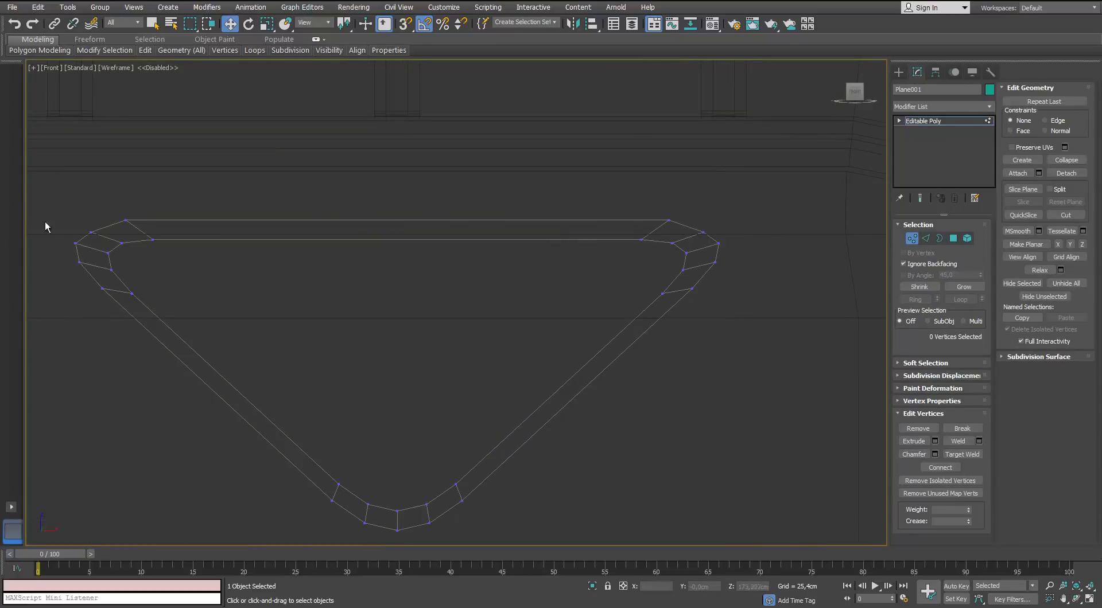
{"action": "left_click", "coordinate": [925, 239]}
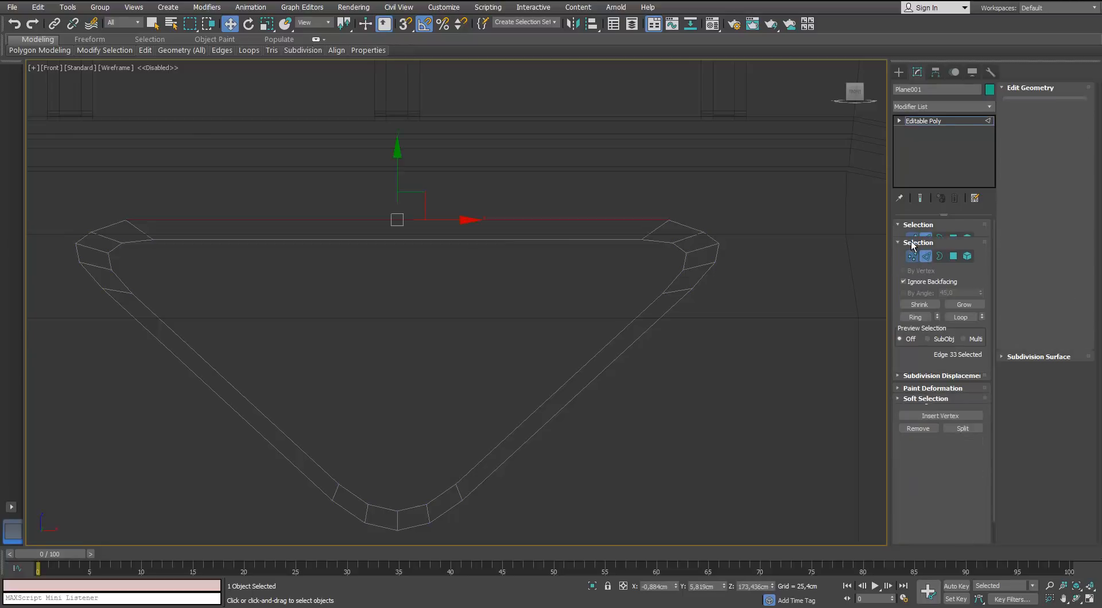
{"action": "left_click", "coordinate": [912, 239]}
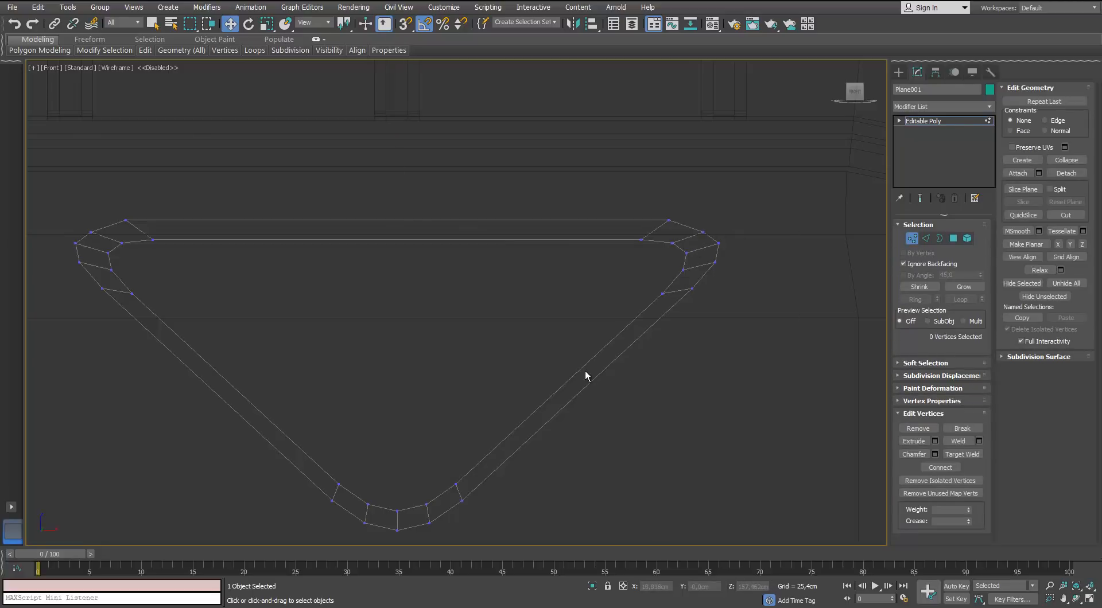
{"action": "key", "text": "v"}
{"action": "key", "text": "k"}
{"action": "left_click_drag", "start_coordinate": [551, 167], "coordinate": [549, 170]}
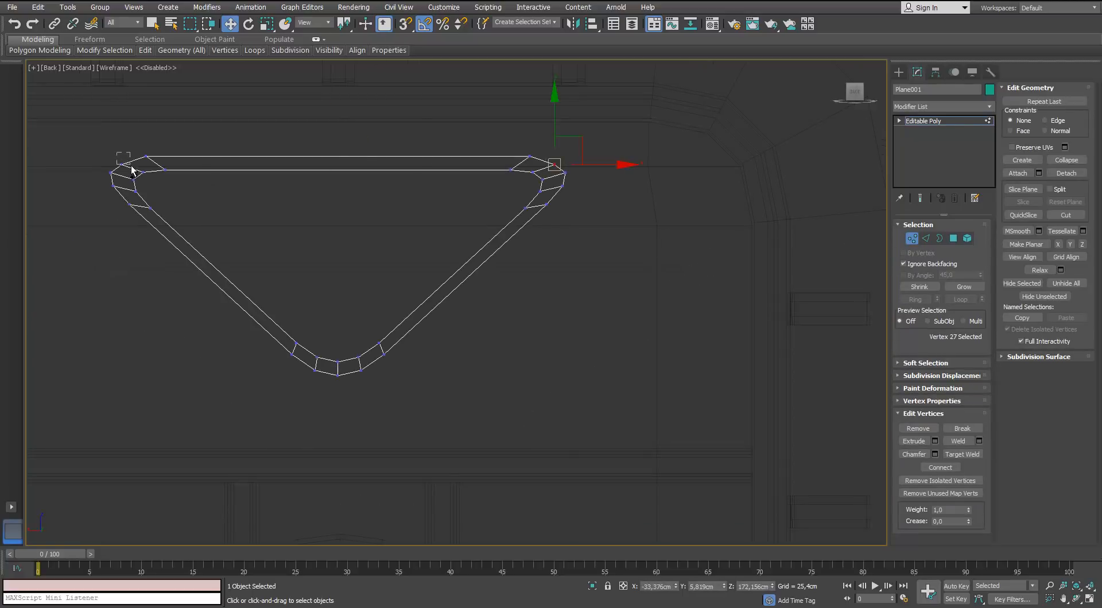
{"action": "middle_click_drag", "start_coordinate": [703, 245], "coordinate": [729, 248]}
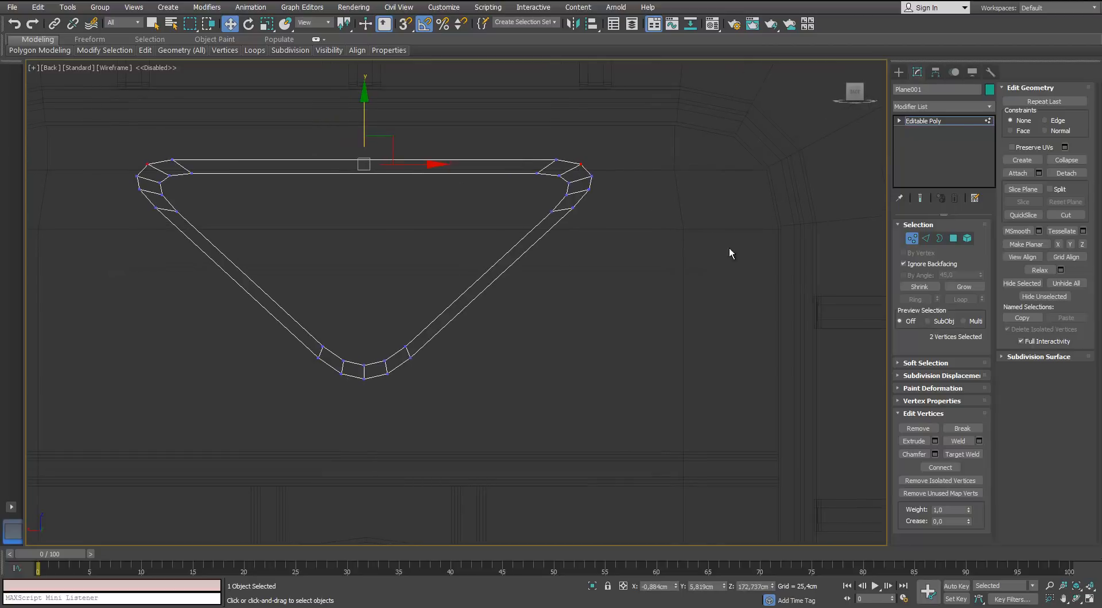
Step: Extrude the rim's outer border outward by scaling it to add a narrow lip around the triangle
{"action": "left_click", "coordinate": [912, 238]}
{"action": "scroll", "coordinate": [556, 287], "scroll_direction": "down", "scroll_amount": 2}
{"action": "key", "text": "p"}
{"action": "middle_click_drag", "start_coordinate": [482, 289], "coordinate": [525, 296], "text": "alt"}
{"action": "scroll", "coordinate": [525, 296], "scroll_direction": "up", "scroll_amount": 2}
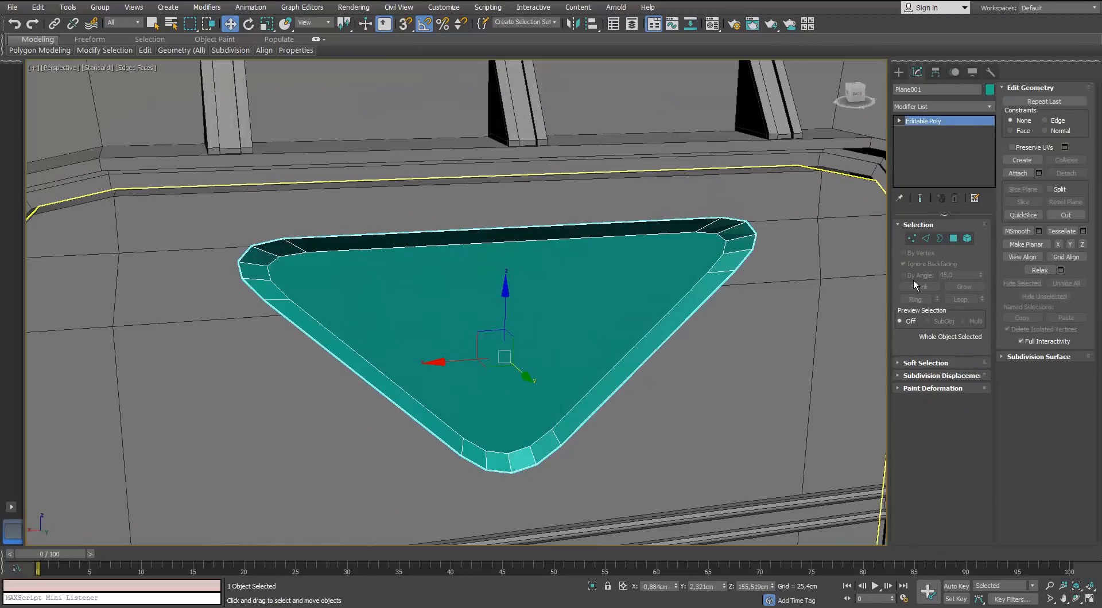
{"action": "left_click", "coordinate": [939, 238]}
{"action": "left_click", "coordinate": [712, 218]}
{"action": "key", "text": "r"}
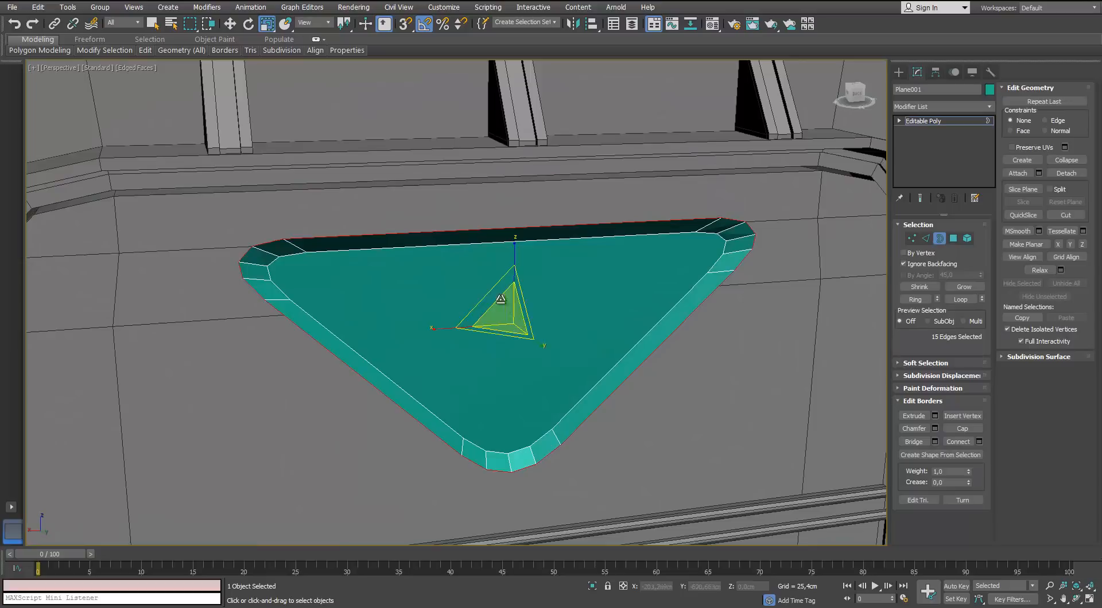
{"action": "left_click_drag", "start_coordinate": [506, 272], "coordinate": [497, 278], "text": "shift"}
Step: Raise the long upper outer edge of the new lip slightly to even out its width
{"action": "left_click", "coordinate": [925, 238]}
{"action": "left_click", "coordinate": [692, 223]}
{"action": "key", "text": "w"}
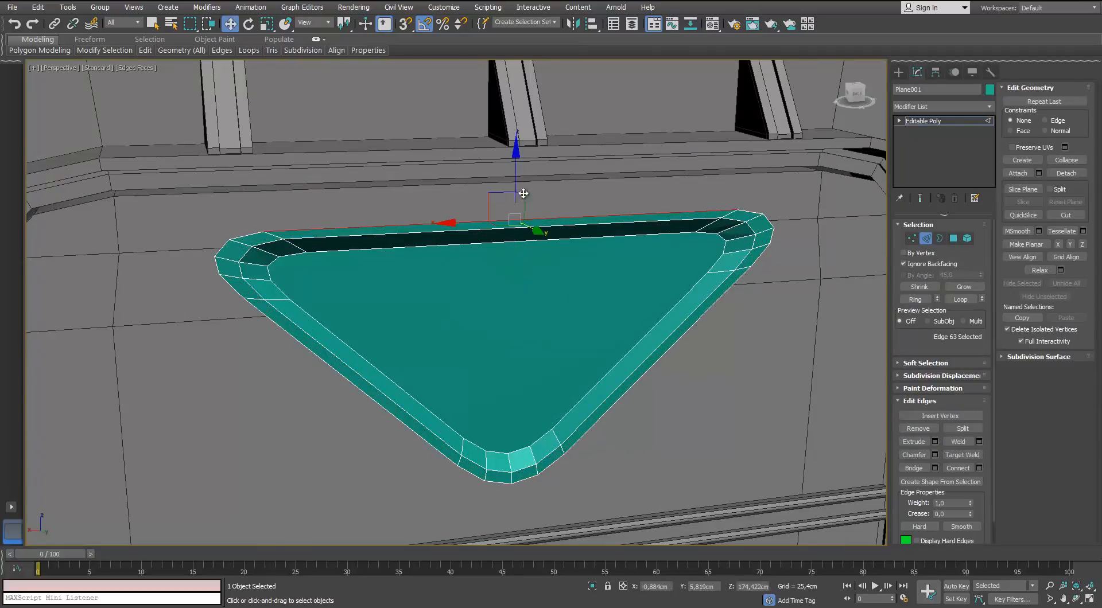
{"action": "scroll", "coordinate": [551, 214], "scroll_direction": "down", "scroll_amount": 5}
{"action": "middle_click_drag", "start_coordinate": [711, 212], "coordinate": [767, 216], "text": "alt"}
Step: Leave edge editing and move the whole recessed triangle back against the door panel
{"action": "left_click", "coordinate": [924, 238]}
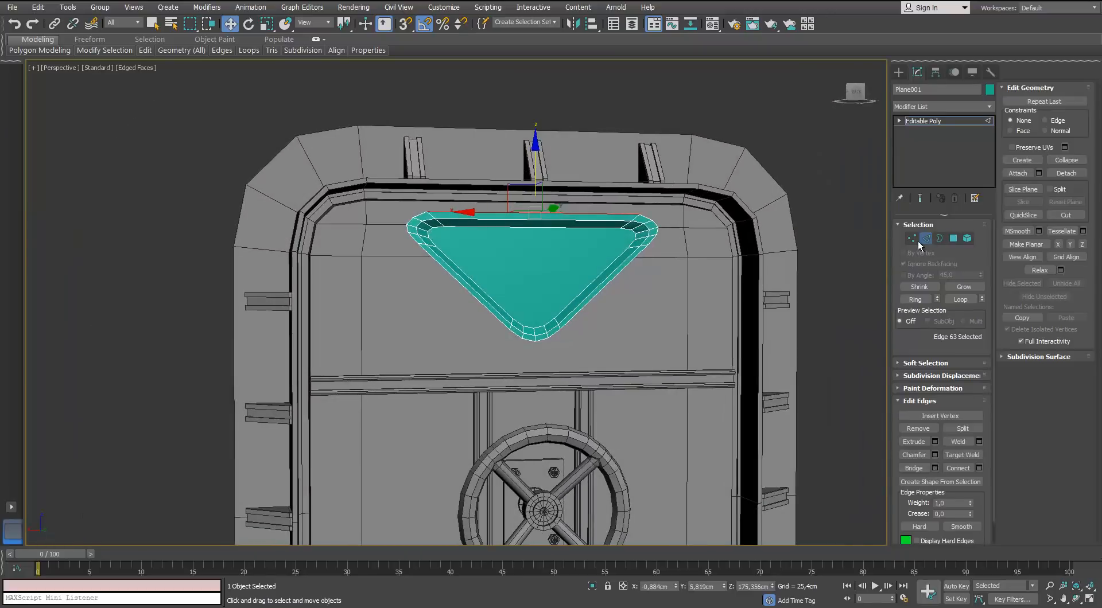
{"action": "middle_click_drag", "start_coordinate": [628, 243], "coordinate": [574, 278], "text": "alt"}
{"action": "scroll", "coordinate": [580, 279], "scroll_direction": "up", "scroll_amount": 3}
{"action": "scroll", "coordinate": [581, 278], "scroll_direction": "up", "scroll_amount": 3}
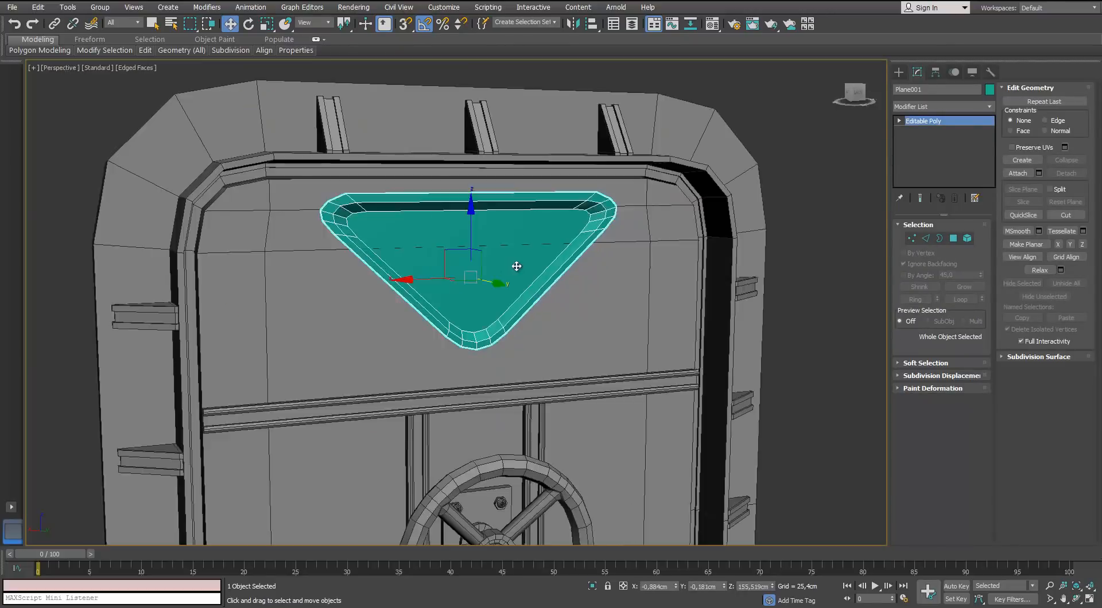
Step: Clone the recessed triangle to its side and rotate the copy 45 degrees so one side lies level
{"action": "scroll", "coordinate": [517, 266], "scroll_direction": "down", "scroll_amount": 2}
{"action": "middle_click_drag", "start_coordinate": [616, 257], "coordinate": [438, 226], "text": "alt"}
{"action": "left_click_drag", "start_coordinate": [403, 291], "coordinate": [507, 292], "text": "shift"}
{"action": "left_click", "coordinate": [553, 351]}
{"action": "key", "text": "e"}
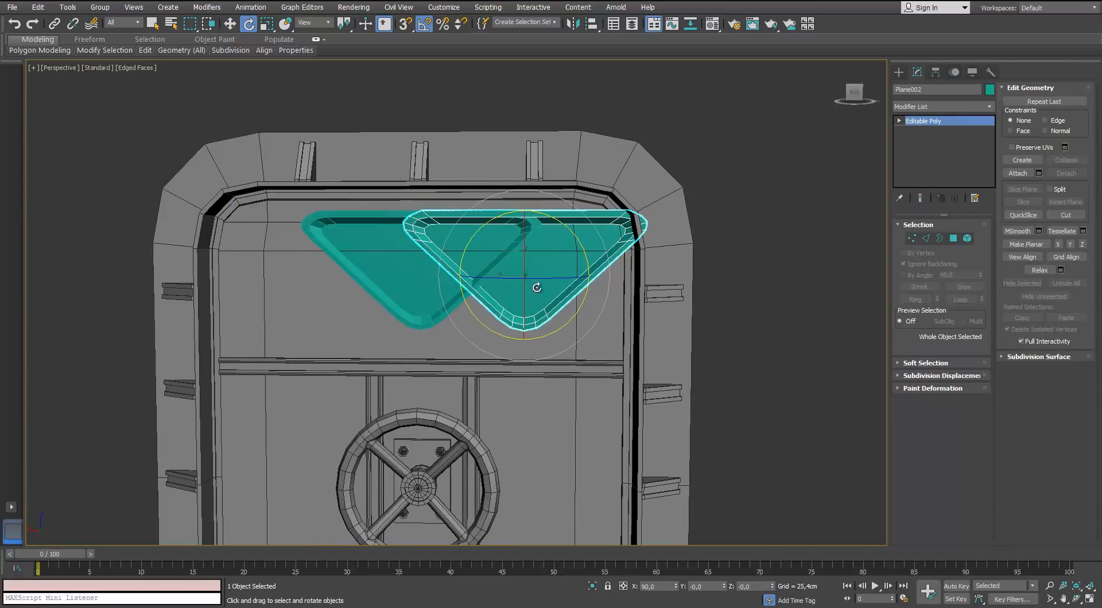
{"action": "mouse_move", "coordinate": [574, 241]}
{"action": "left_mouse_down"}
{"action": "mouse_move", "coordinate": [565, 313]}
{"action": "mouse_move", "coordinate": [576, 287]}
{"action": "mouse_move", "coordinate": [525, 197]}
{"action": "mouse_move", "coordinate": [541, 211]}
{"action": "left_mouse_up"}
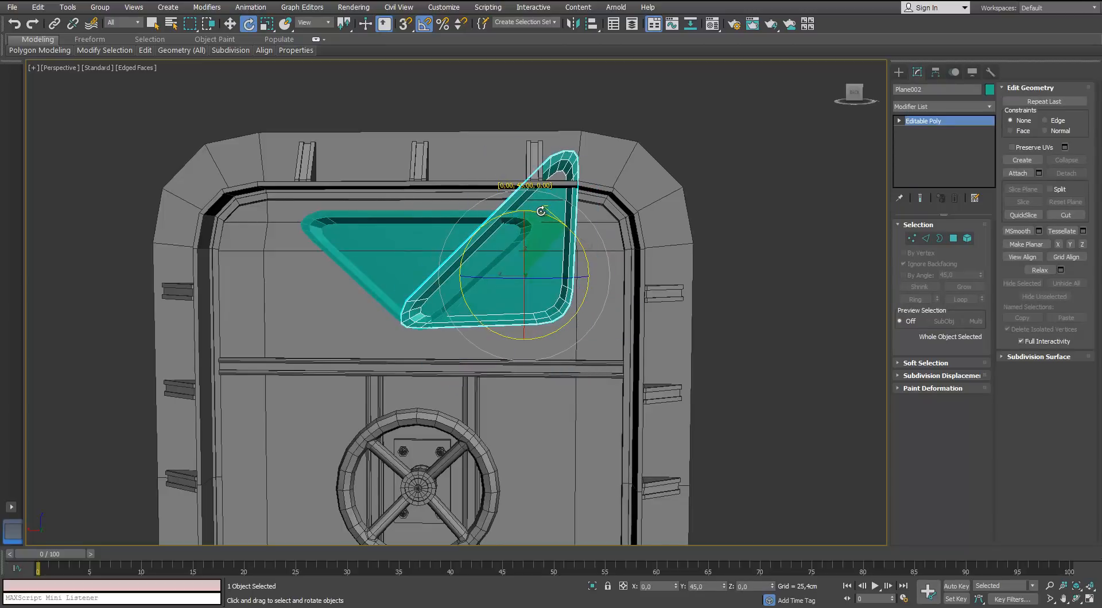
Step: Move the rotated triangle beside the central one, scale it down and fine-tune its sideways position near the door's edge
{"action": "key", "text": "w"}
{"action": "mouse_move", "coordinate": [498, 247]}
{"action": "left_mouse_down"}
{"action": "mouse_move", "coordinate": [538, 280]}
{"action": "mouse_move", "coordinate": [516, 298]}
{"action": "left_mouse_up"}
{"action": "key", "text": "r"}
{"action": "middle_click_drag", "start_coordinate": [513, 299], "coordinate": [476, 291]}
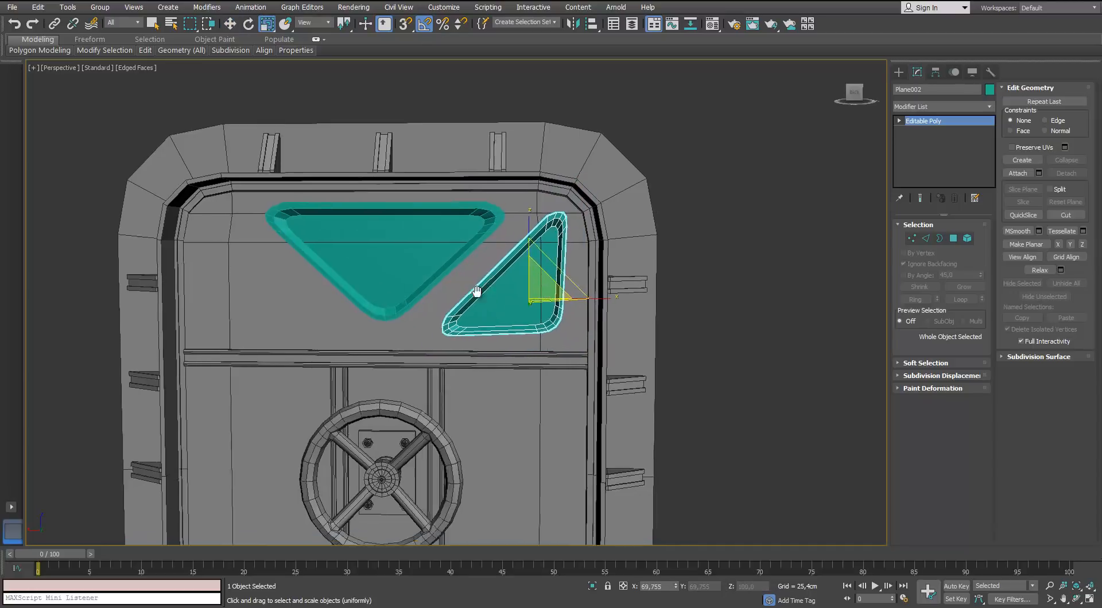
{"action": "scroll", "coordinate": [477, 291], "scroll_direction": "up", "scroll_amount": 5}
{"action": "key", "text": "w"}
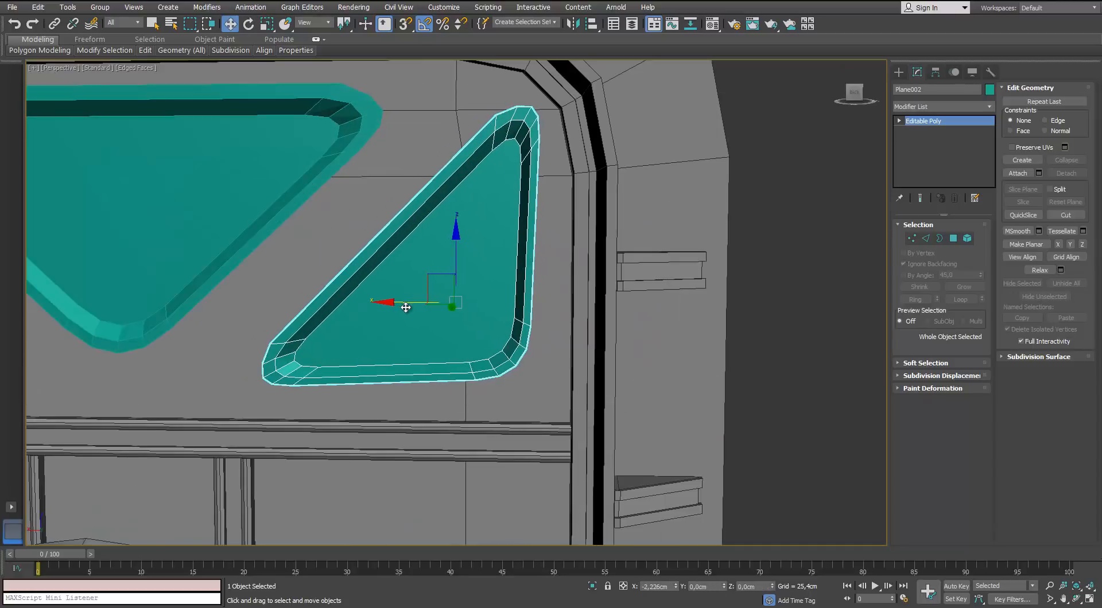
{"action": "left_click_drag", "start_coordinate": [406, 307], "coordinate": [403, 307]}
{"action": "scroll", "coordinate": [365, 302], "scroll_direction": "down", "scroll_amount": 5}
{"action": "middle_click_drag", "start_coordinate": [364, 302], "coordinate": [462, 305], "text": "alt"}
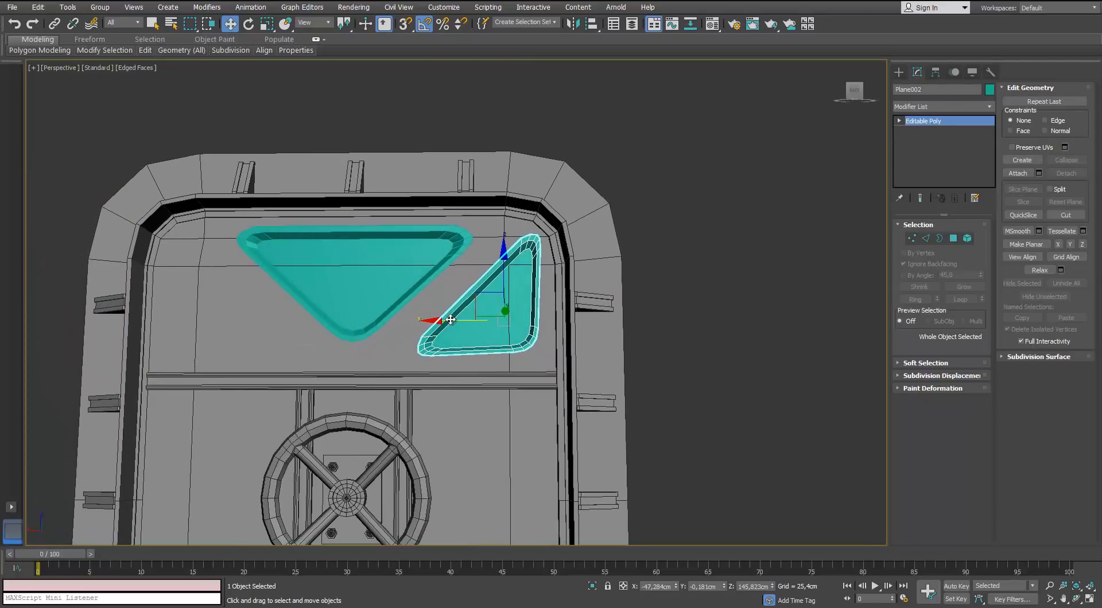
Step: Clone the small side triangle, mirror the copy, and move it to the opposite side of the central triangle
{"action": "left_click_drag", "start_coordinate": [451, 319], "coordinate": [261, 320], "text": "shift"}
{"action": "left_click", "coordinate": [553, 353]}
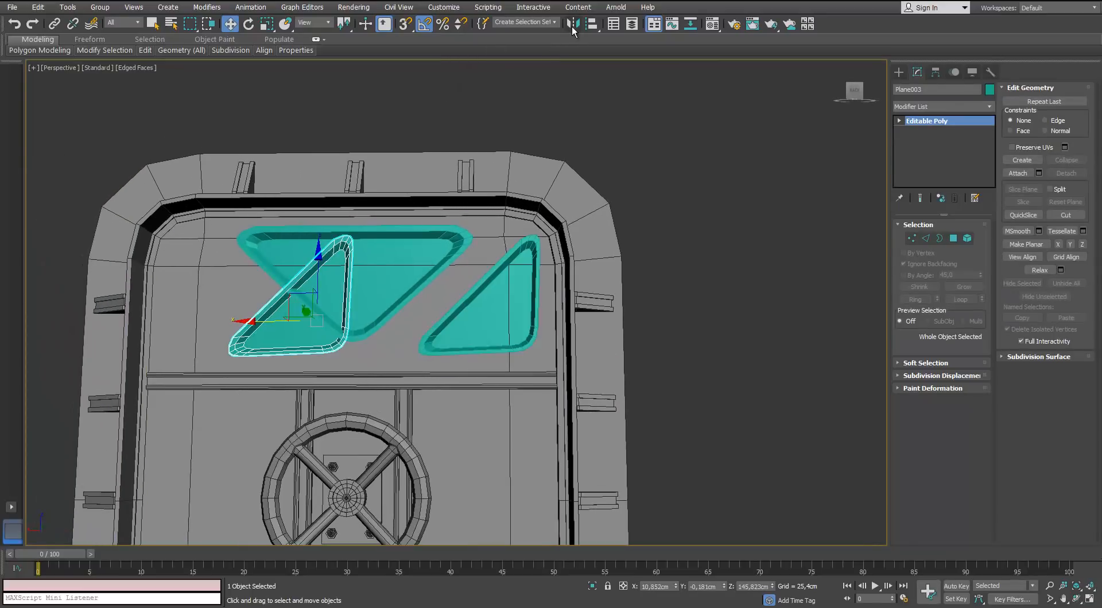
{"action": "left_click", "coordinate": [573, 24]}
{"action": "left_click", "coordinate": [519, 396]}
{"action": "left_click_drag", "start_coordinate": [275, 320], "coordinate": [167, 320]}
Step: Adjust both side triangles horizontally in the front wireframe view so they sit evenly around the central triangle
{"action": "key", "text": "f"}
{"action": "key", "text": "F3"}
{"action": "scroll", "coordinate": [445, 241], "scroll_direction": "up", "scroll_amount": 8}
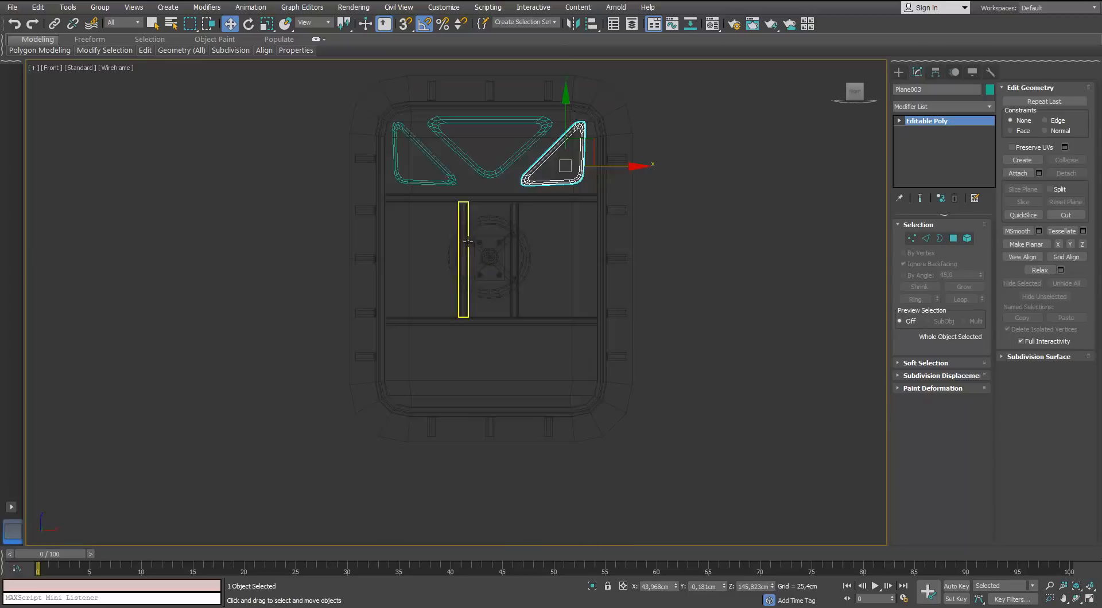
{"action": "middle_click_drag", "start_coordinate": [731, 267], "coordinate": [736, 298]}
{"action": "left_click_drag", "start_coordinate": [757, 313], "coordinate": [765, 313]}
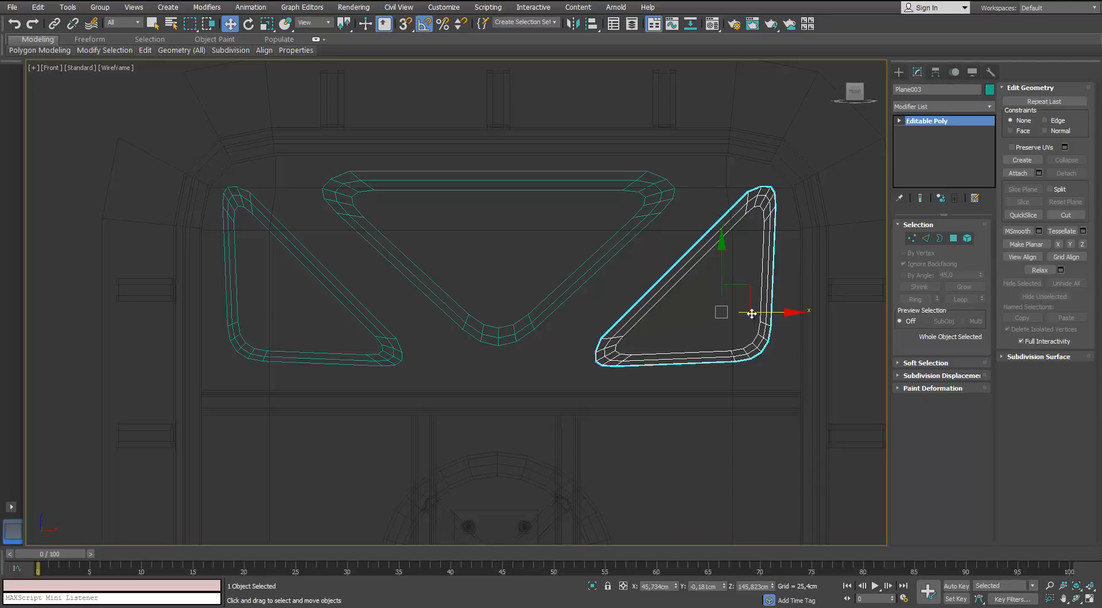
{"action": "left_click", "coordinate": [362, 323]}
{"action": "left_click_drag", "start_coordinate": [332, 312], "coordinate": [333, 312]}
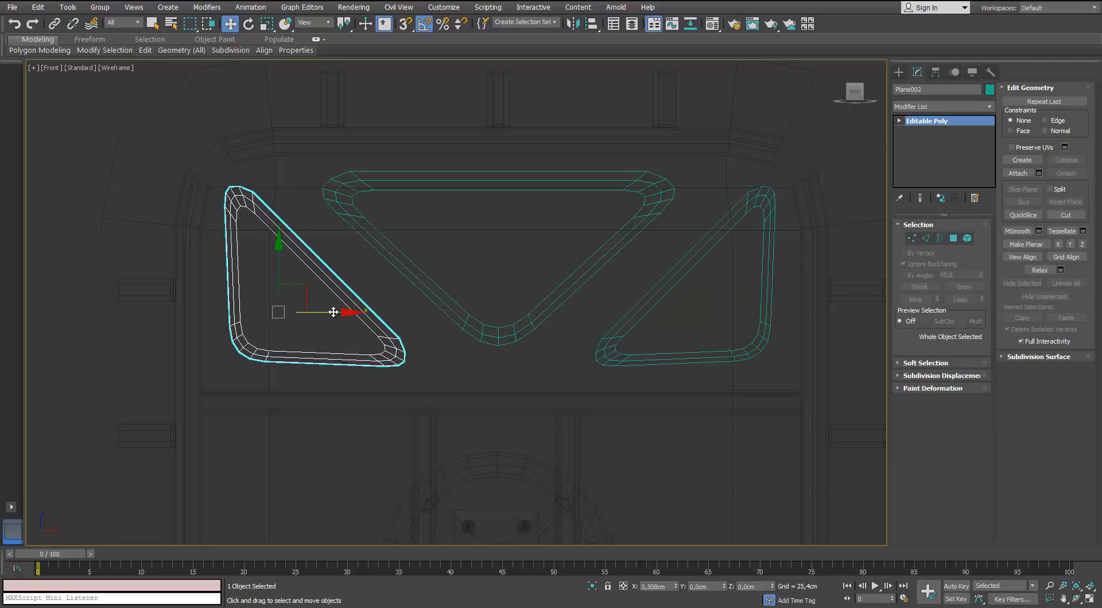
Step: Select all three upper triangles in the shaded perspective view and clone them down onto the lower door panel
{"action": "scroll", "coordinate": [464, 295], "scroll_direction": "down", "scroll_amount": 5}
{"action": "key", "text": "p"}
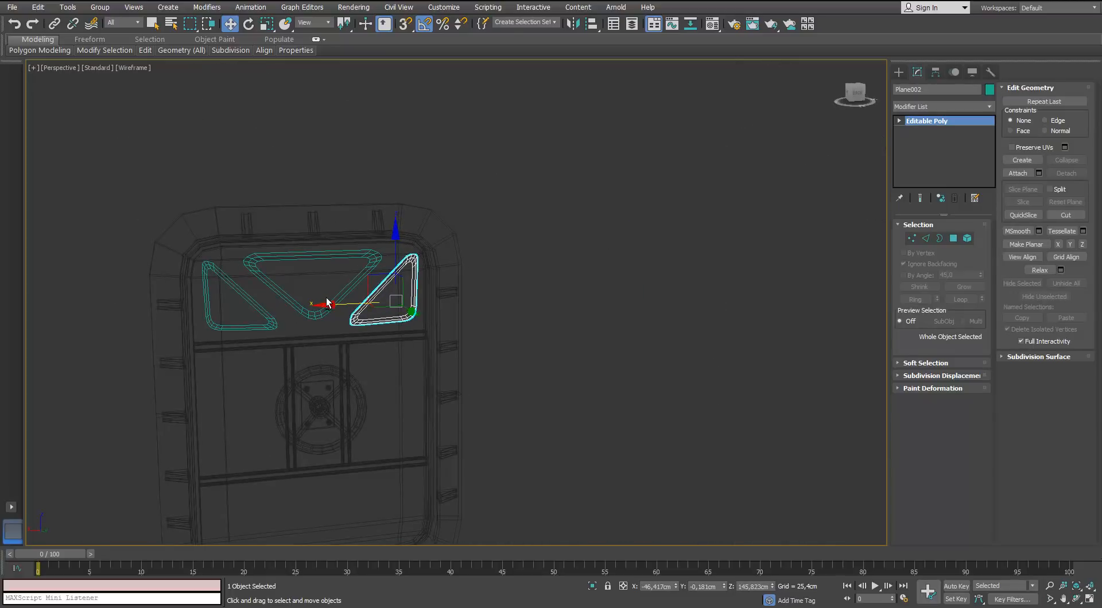
{"action": "key", "text": "F3"}
{"action": "mouse_move", "coordinate": [326, 303]}
{"action": "middle_mouse_down"}
{"action": "mouse_move", "coordinate": [369, 248]}
{"action": "mouse_move", "coordinate": [397, 236]}
{"action": "mouse_move", "coordinate": [349, 248]}
{"action": "mouse_move", "coordinate": [373, 213]}
{"action": "middle_mouse_up"}
{"action": "left_click", "coordinate": [374, 213], "text": "ctrl"}
{"action": "left_click", "coordinate": [335, 249], "text": "ctrl"}
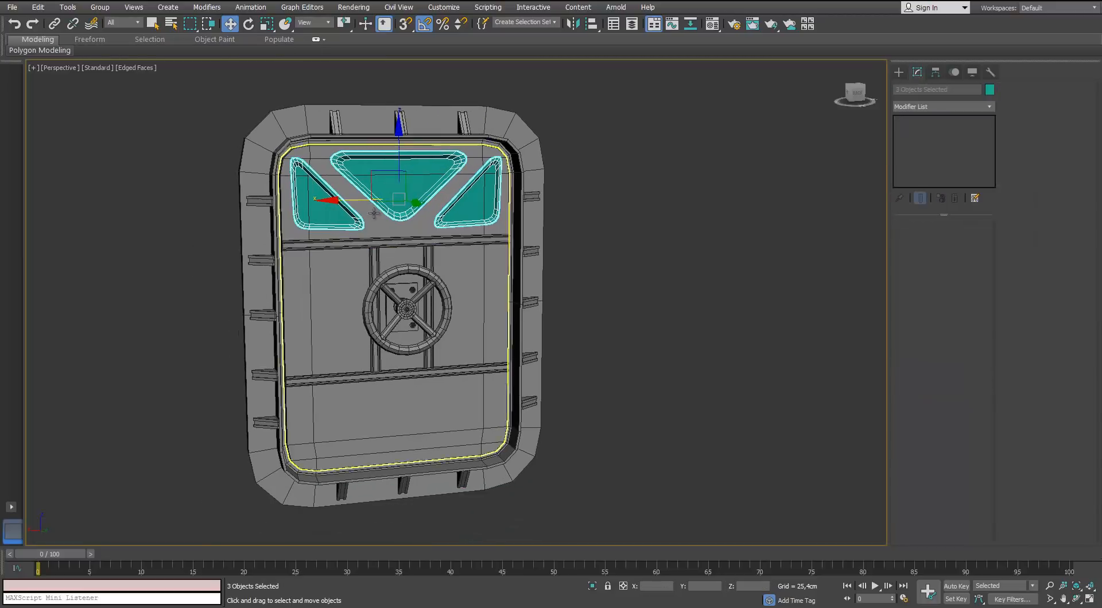
{"action": "left_click_drag", "start_coordinate": [374, 213], "coordinate": [370, 402], "text": "shift"}
{"action": "left_click", "coordinate": [553, 352]}
{"action": "scroll", "coordinate": [423, 312], "scroll_direction": "up", "scroll_amount": 6}
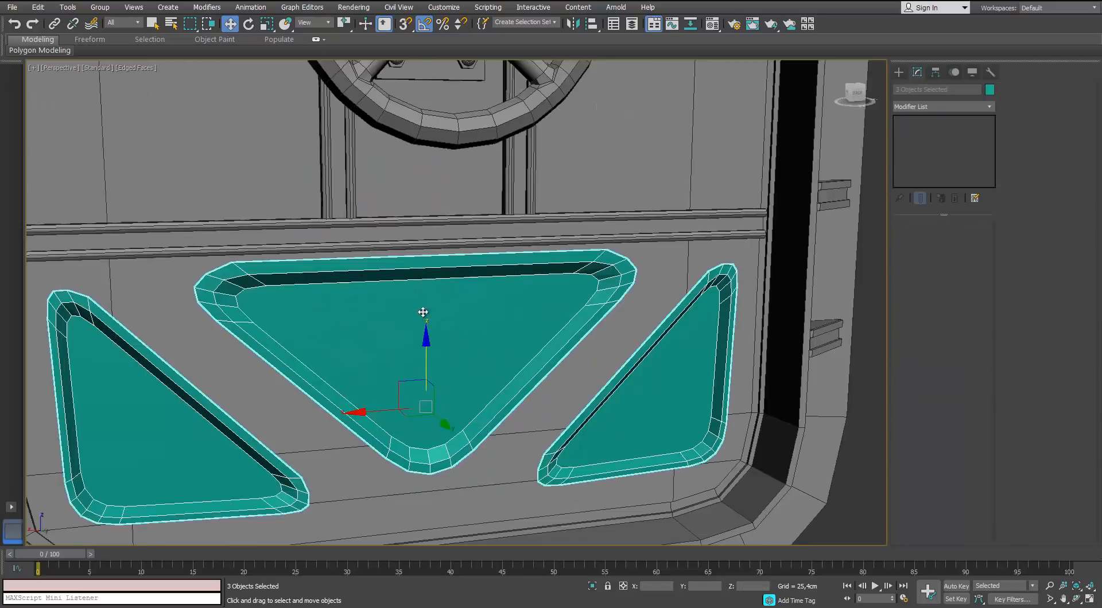
{"action": "scroll", "coordinate": [423, 312], "scroll_direction": "down", "scroll_amount": 4}
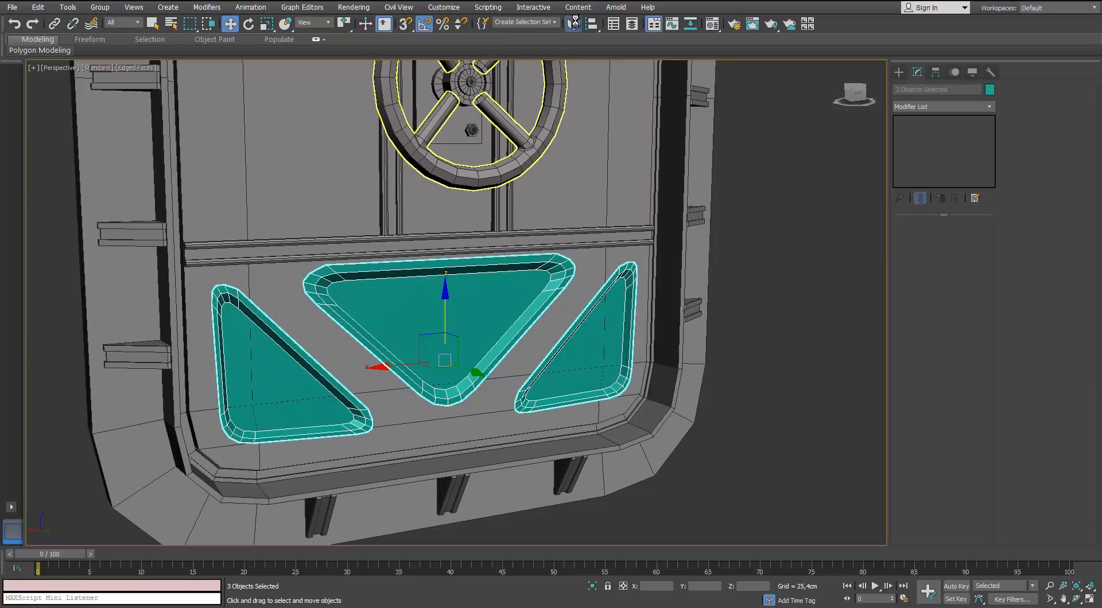
Step: Mirror the three lower triangles upside down and raise them to fit between the lower rail and the door's edge
{"action": "left_click", "coordinate": [573, 23]}
{"action": "left_click", "coordinate": [526, 269]}
{"action": "left_click", "coordinate": [521, 393]}
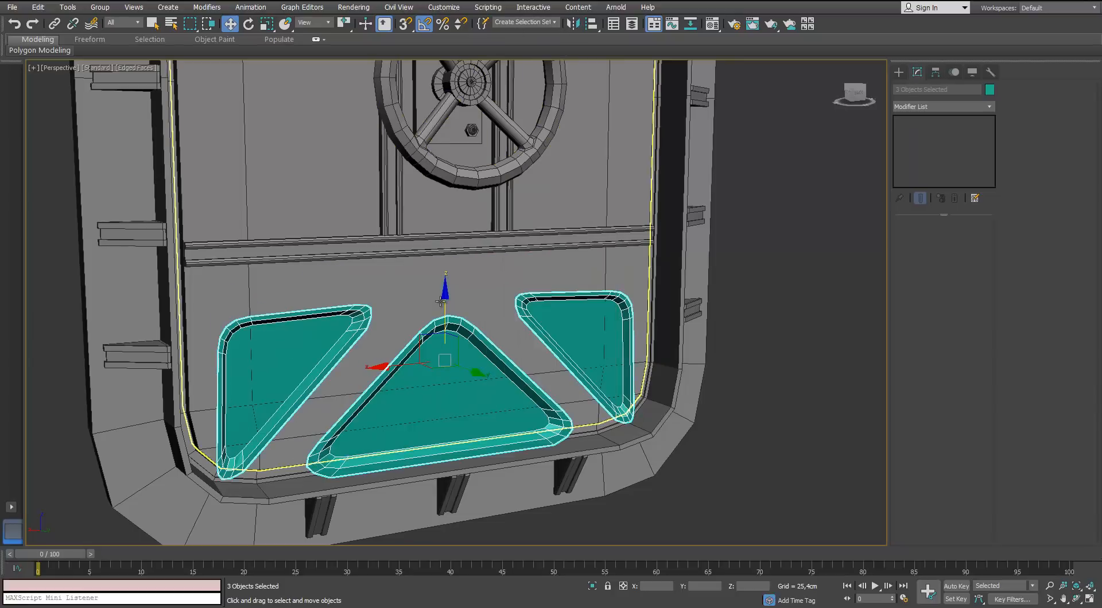
{"action": "left_click_drag", "start_coordinate": [444, 302], "coordinate": [445, 274]}
{"action": "middle_click_drag", "start_coordinate": [445, 274], "coordinate": [468, 259], "text": "alt"}
{"action": "left_click_drag", "start_coordinate": [443, 275], "coordinate": [444, 274]}
{"action": "scroll", "coordinate": [447, 322], "scroll_direction": "down", "scroll_amount": 5}
{"action": "scroll", "coordinate": [431, 221], "scroll_direction": "up", "scroll_amount": 4}
{"action": "scroll", "coordinate": [445, 290], "scroll_direction": "down", "scroll_amount": 5}
{"action": "scroll", "coordinate": [457, 294], "scroll_direction": "up", "scroll_amount": 5}
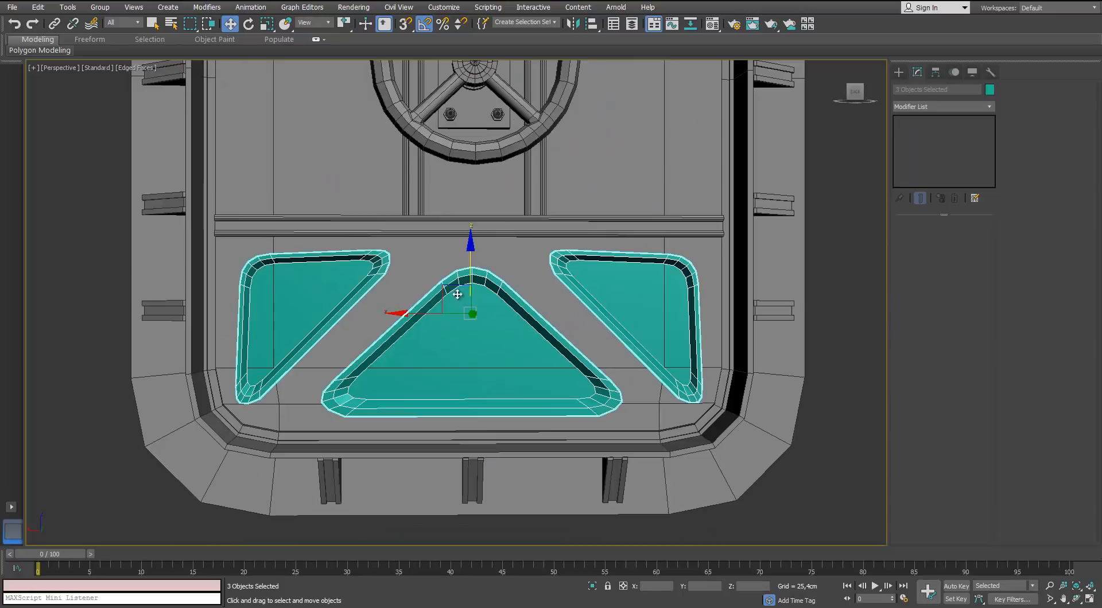
{"action": "scroll", "coordinate": [470, 267], "scroll_direction": "down", "scroll_amount": 5}
{"action": "middle_click_drag", "start_coordinate": [469, 267], "coordinate": [471, 213], "text": "alt"}
{"action": "scroll", "coordinate": [526, 149], "scroll_direction": "up", "scroll_amount": 3}
{"action": "scroll", "coordinate": [525, 150], "scroll_direction": "down", "scroll_amount": 3}
Step: Create a thin upright box on the middle door panel beside the wheel with AutoGrid and move it into place
{"action": "left_click", "coordinate": [899, 74]}
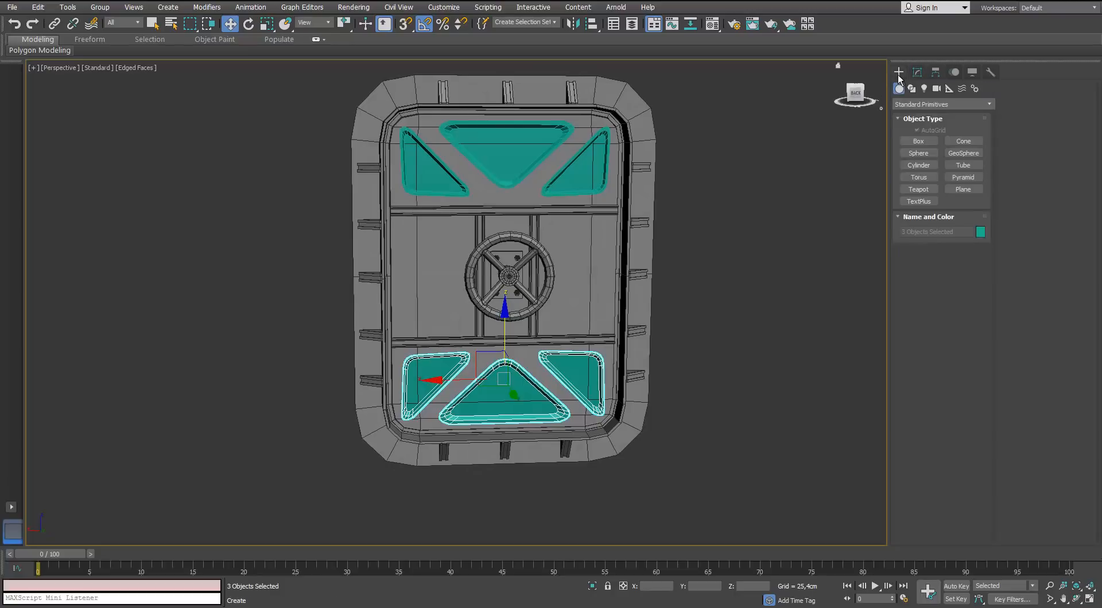
{"action": "left_click", "coordinate": [950, 187]}
{"action": "scroll", "coordinate": [553, 214], "scroll_direction": "up", "scroll_amount": 5}
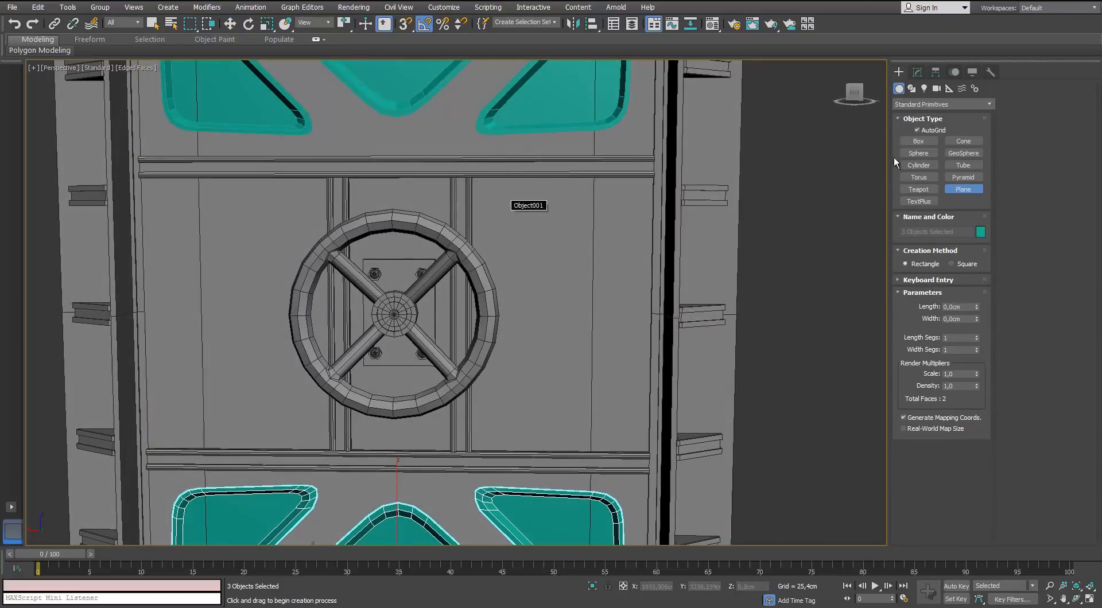
{"action": "left_click", "coordinate": [906, 142]}
{"action": "left_click_drag", "start_coordinate": [492, 204], "coordinate": [632, 429]}
{"action": "middle_click_drag", "start_coordinate": [582, 392], "coordinate": [626, 424], "text": "alt"}
{"action": "key", "text": "w"}
{"action": "left_click_drag", "start_coordinate": [595, 340], "coordinate": [606, 348]}
{"action": "scroll", "coordinate": [660, 266], "scroll_direction": "up", "scroll_amount": 3}
{"action": "middle_click_drag", "start_coordinate": [671, 261], "coordinate": [608, 245]}
Step: Convert the box to an editable poly and chamfer its four corner edges by 5,678 cm with 3 segments
{"action": "left_click", "coordinate": [917, 72]}
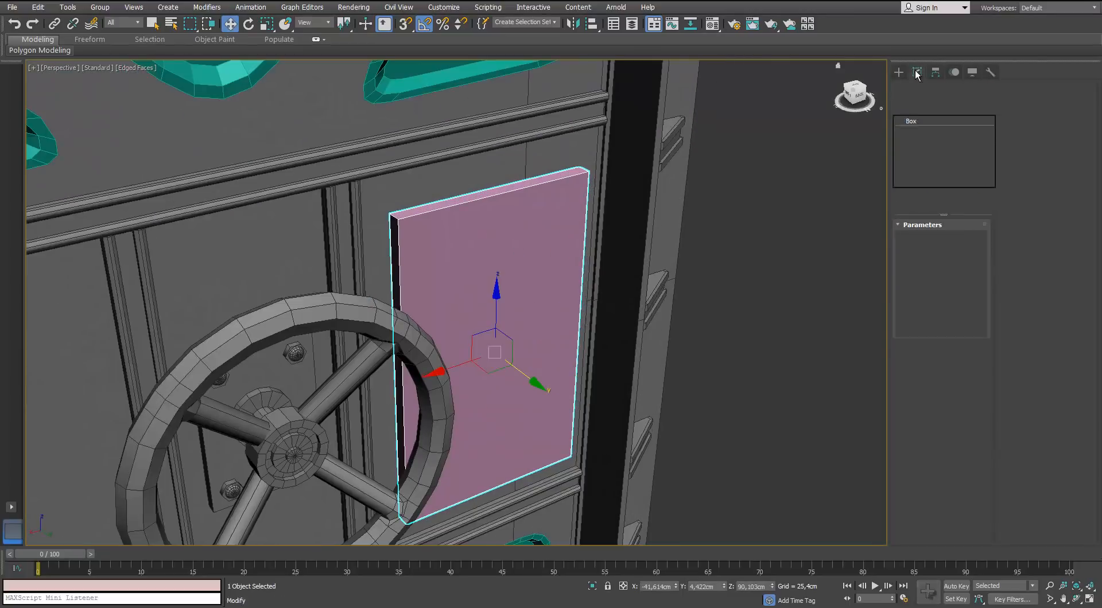
{"action": "right_click", "coordinate": [497, 244]}
{"action": "left_click", "coordinate": [448, 359]}
{"action": "left_click", "coordinate": [925, 238]}
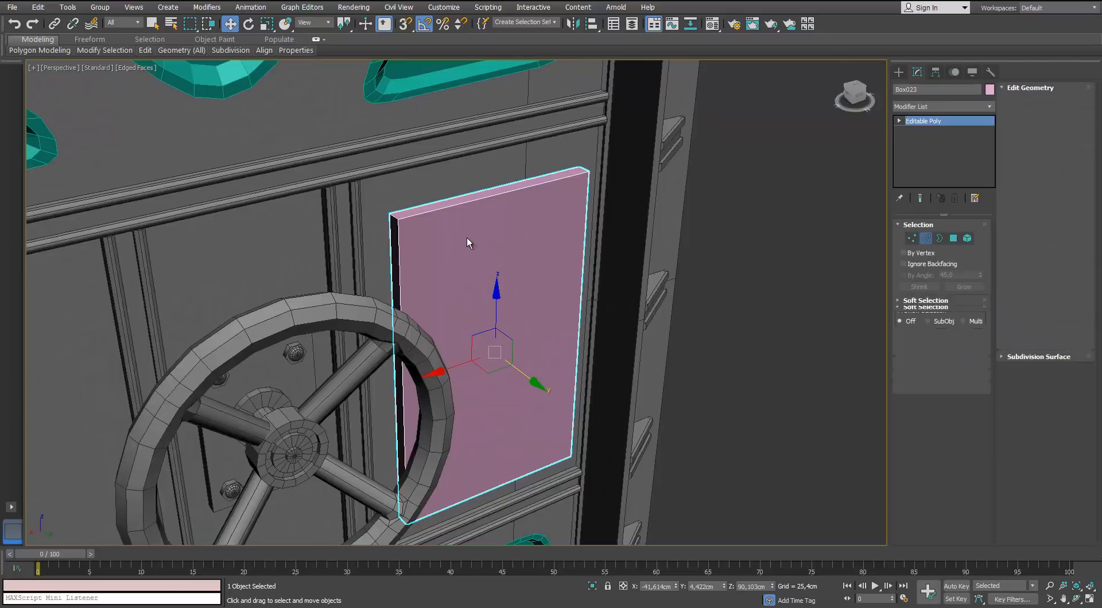
{"action": "scroll", "coordinate": [469, 238], "scroll_direction": "up", "scroll_amount": 3}
{"action": "left_click", "coordinate": [354, 205]}
{"action": "left_click", "coordinate": [915, 299]}
{"action": "left_click", "coordinate": [935, 455]}
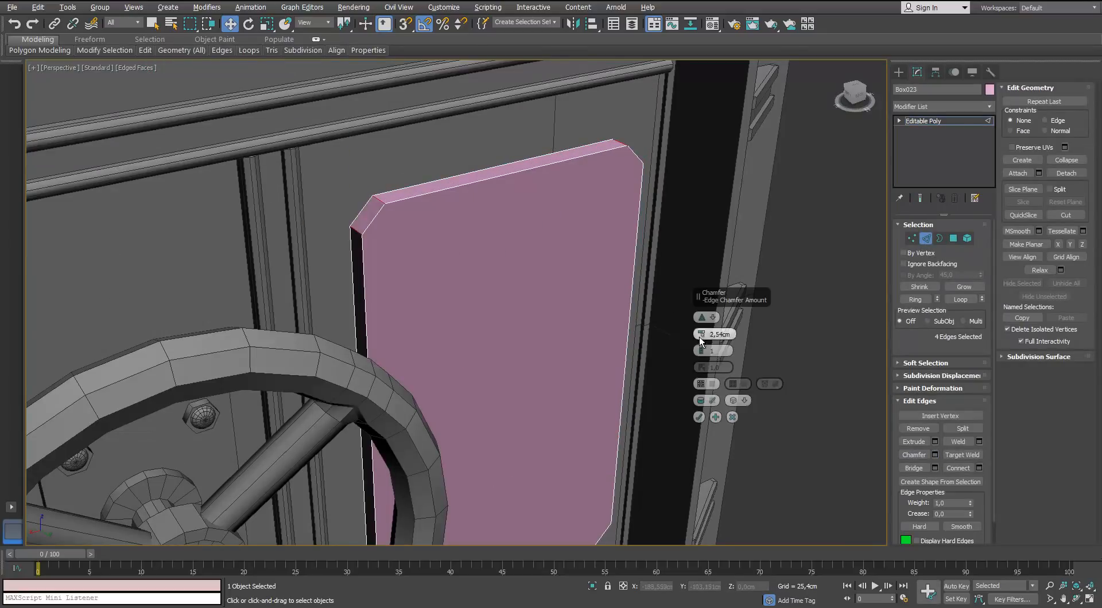
{"action": "left_click_drag", "start_coordinate": [699, 337], "coordinate": [699, 329]}
{"action": "left_click", "coordinate": [703, 350]}
{"action": "middle_click_drag", "start_coordinate": [565, 343], "coordinate": [522, 320], "text": "alt"}
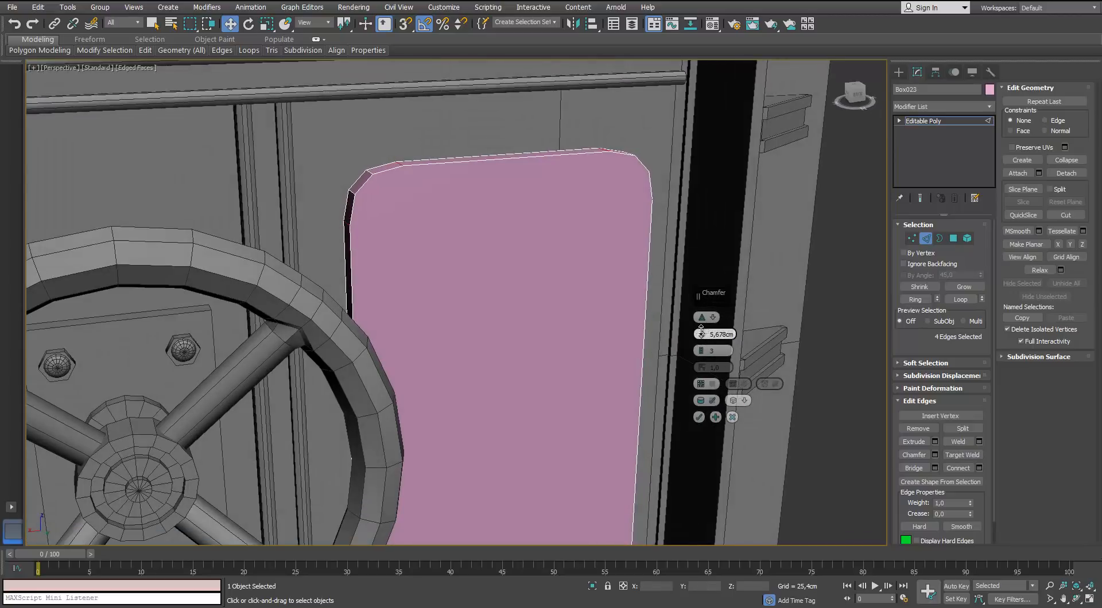
{"action": "middle_click_drag", "start_coordinate": [699, 417], "coordinate": [724, 428], "text": "alt"}
Step: Delete every polygon of the rounded box except its front face
{"action": "left_click", "coordinate": [954, 240]}
{"action": "left_click", "coordinate": [587, 306]}
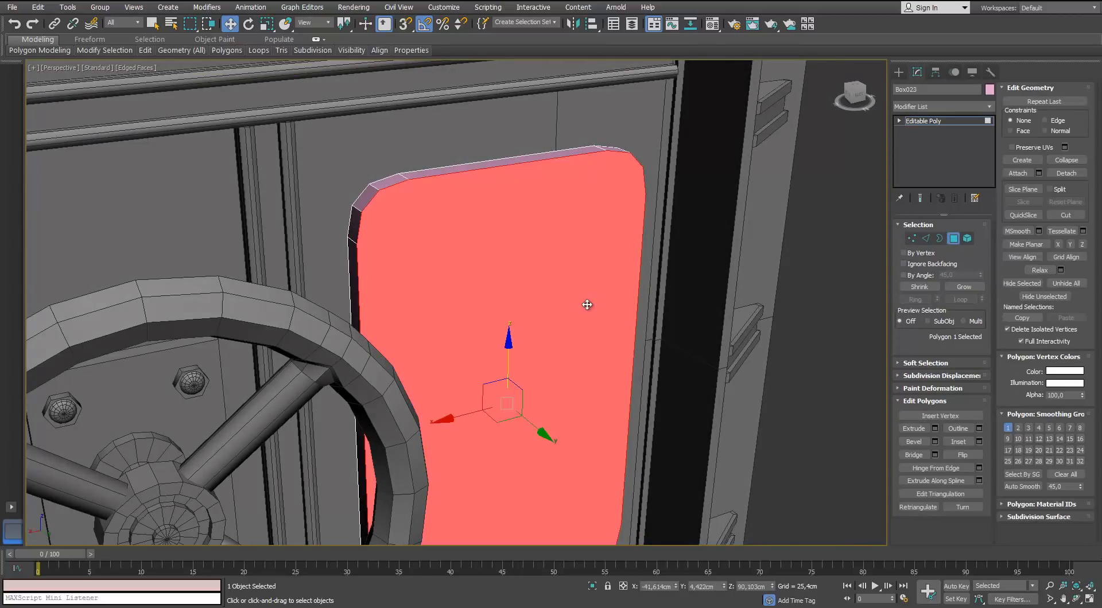
{"action": "key", "text": "ctrl+i"}
{"action": "key", "text": "Delete"}
Step: Extrude the face's border away from the door and scale it up to form a sloped wall around the recess
{"action": "left_click", "coordinate": [940, 238]}
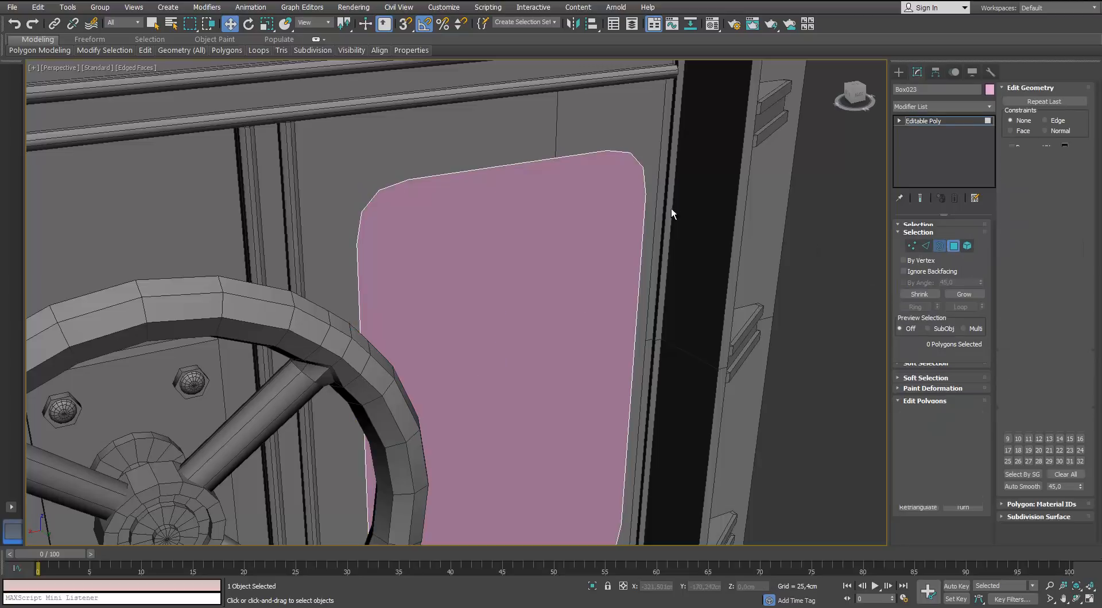
{"action": "left_click", "coordinate": [643, 213]}
{"action": "left_click_drag", "start_coordinate": [534, 421], "coordinate": [546, 432], "text": "shift"}
{"action": "middle_click_drag", "start_coordinate": [547, 433], "coordinate": [519, 350], "text": "alt"}
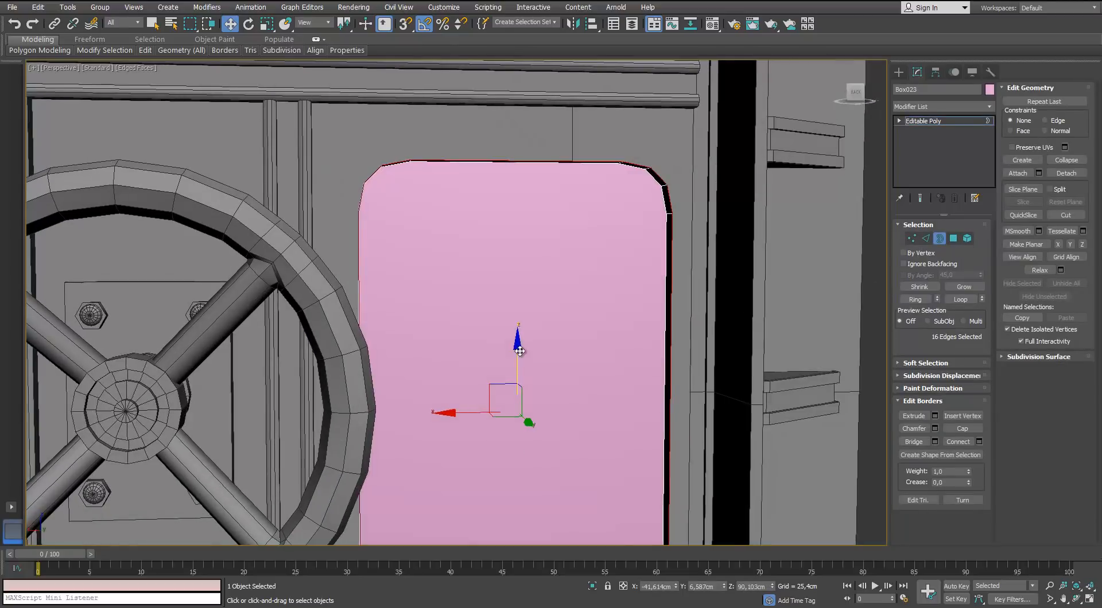
{"action": "left_click_drag", "start_coordinate": [500, 380], "coordinate": [497, 370]}
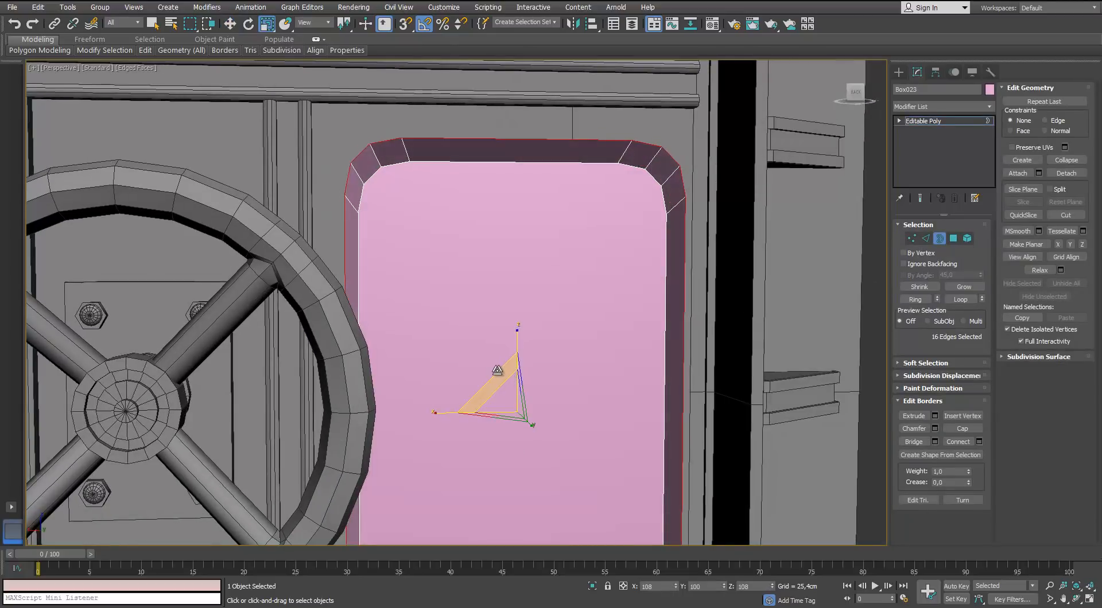
{"action": "scroll", "coordinate": [497, 369], "scroll_direction": "down", "scroll_amount": 5}
{"action": "middle_click_drag", "start_coordinate": [497, 369], "coordinate": [459, 348]}
{"action": "scroll", "coordinate": [450, 264], "scroll_direction": "up", "scroll_amount": 3}
{"action": "middle_click_drag", "start_coordinate": [450, 256], "coordinate": [450, 282]}
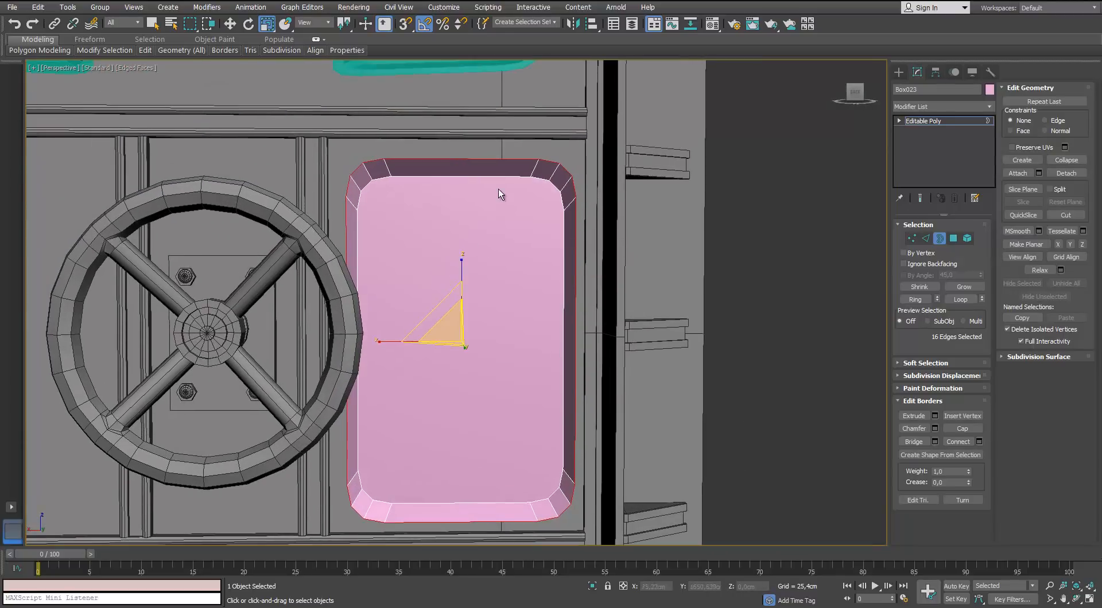
Step: Extrude the outer edges outward by scaling to add a narrow lip around the recessed panel, and leave edge editing
{"action": "left_click", "coordinate": [927, 237]}
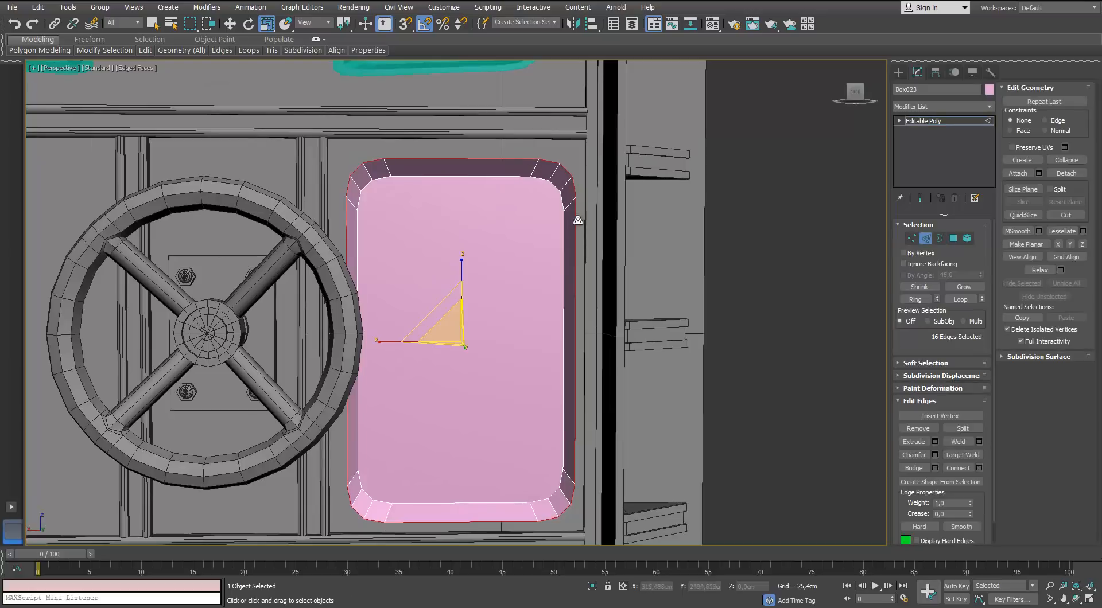
{"action": "left_click_drag", "start_coordinate": [389, 342], "coordinate": [430, 314]}
{"action": "middle_click_drag", "start_coordinate": [430, 313], "coordinate": [453, 261], "text": "alt"}
{"action": "scroll", "coordinate": [445, 300], "scroll_direction": "up", "scroll_amount": 3}
{"action": "left_click", "coordinate": [925, 238]}
Step: Clone the recessed rectangular panel to the opposite side of the wheel in the front view, and return to shaded perspective
{"action": "mouse_move", "coordinate": [674, 175]}
{"action": "middle_mouse_down", "text": "alt"}
{"action": "mouse_move", "coordinate": [665, 207]}
{"action": "mouse_move", "coordinate": [480, 355]}
{"action": "mouse_move", "coordinate": [443, 332]}
{"action": "mouse_move", "coordinate": [441, 344]}
{"action": "middle_mouse_up", "text": "alt"}
{"action": "key", "text": "w"}
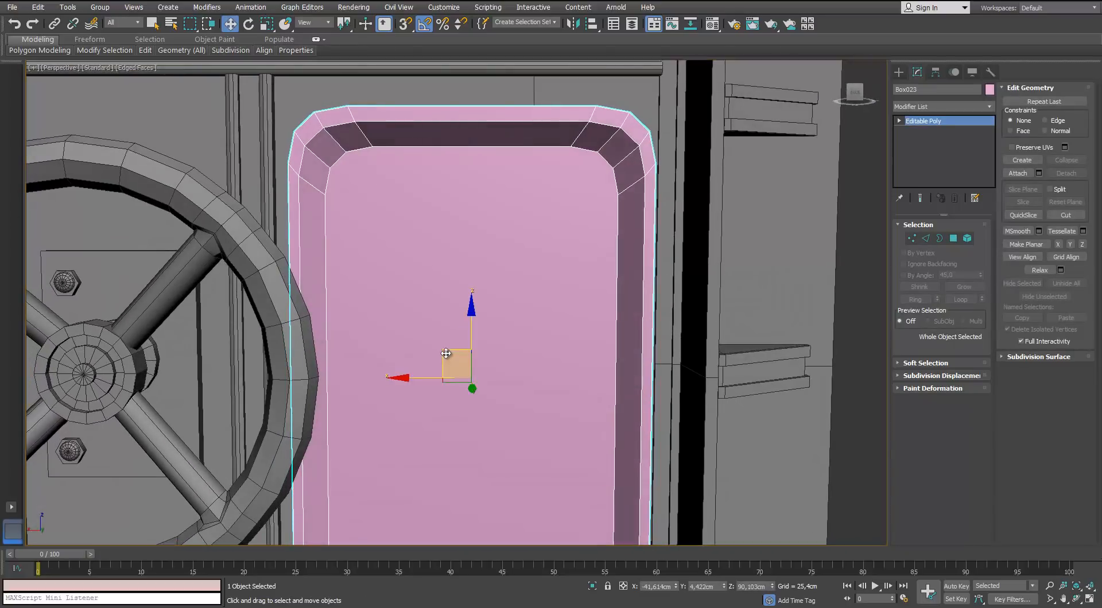
{"action": "scroll", "coordinate": [440, 334], "scroll_direction": "down", "scroll_amount": 3}
{"action": "key", "text": "f"}
{"action": "middle_click_drag", "start_coordinate": [392, 499], "coordinate": [398, 320]}
{"action": "scroll", "coordinate": [539, 324], "scroll_direction": "up", "scroll_amount": 1}
{"action": "key", "text": "F3"}
{"action": "scroll", "coordinate": [471, 302], "scroll_direction": "up", "scroll_amount": 1}
{"action": "scroll", "coordinate": [516, 322], "scroll_direction": "down", "scroll_amount": 3}
{"action": "left_click_drag", "start_coordinate": [400, 344], "coordinate": [660, 346], "text": "shift"}
{"action": "left_click", "coordinate": [557, 356]}
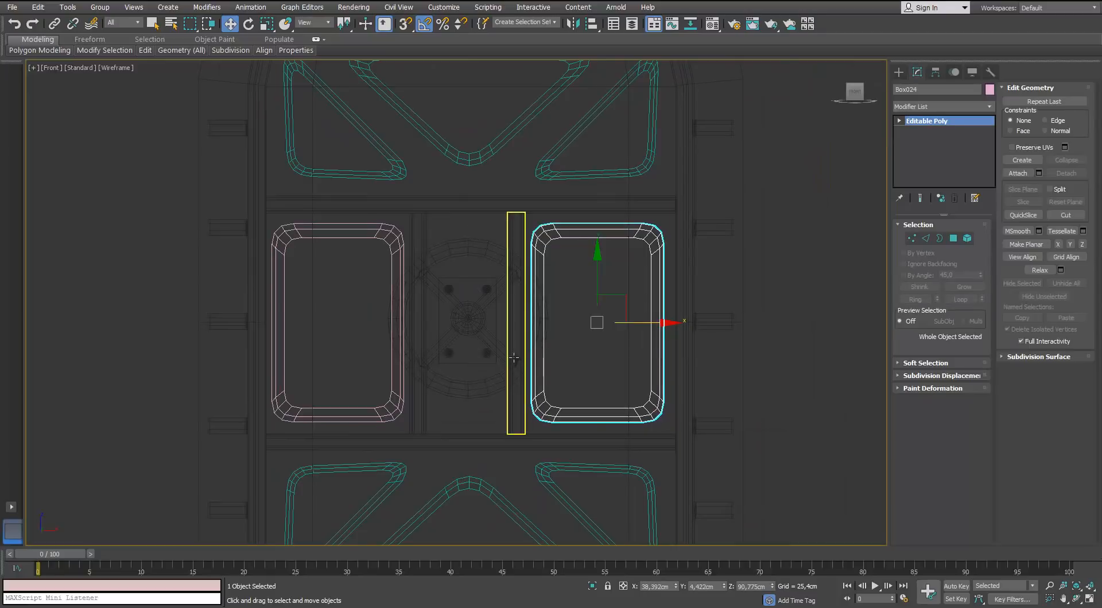
{"action": "key", "text": "p"}
{"action": "mouse_move", "coordinate": [574, 332]}
{"action": "middle_mouse_down"}
{"action": "mouse_move", "coordinate": [427, 312]}
{"action": "mouse_move", "coordinate": [600, 313]}
{"action": "mouse_move", "coordinate": [604, 332]}
{"action": "middle_mouse_up"}
{"action": "scroll", "coordinate": [426, 311], "scroll_direction": "down", "scroll_amount": 3}
{"action": "key", "text": "F3"}
{"action": "scroll", "coordinate": [599, 313], "scroll_direction": "up", "scroll_amount": 3}
{"action": "scroll", "coordinate": [614, 307], "scroll_direction": "down", "scroll_amount": 3}
{"action": "scroll", "coordinate": [624, 208], "scroll_direction": "up", "scroll_amount": 1}
Step: Clone a bolt's hexagonal base and domed head from the wheel plate to the upper corner of a recessed rectangular panel
{"action": "middle_click_drag", "start_coordinate": [678, 272], "coordinate": [559, 244]}
{"action": "scroll", "coordinate": [498, 264], "scroll_direction": "up", "scroll_amount": 5}
{"action": "left_click", "coordinate": [445, 254]}
{"action": "scroll", "coordinate": [444, 254], "scroll_direction": "up", "scroll_amount": 5}
{"action": "left_click", "coordinate": [447, 250], "text": "ctrl"}
{"action": "scroll", "coordinate": [447, 250], "scroll_direction": "up", "scroll_amount": 2}
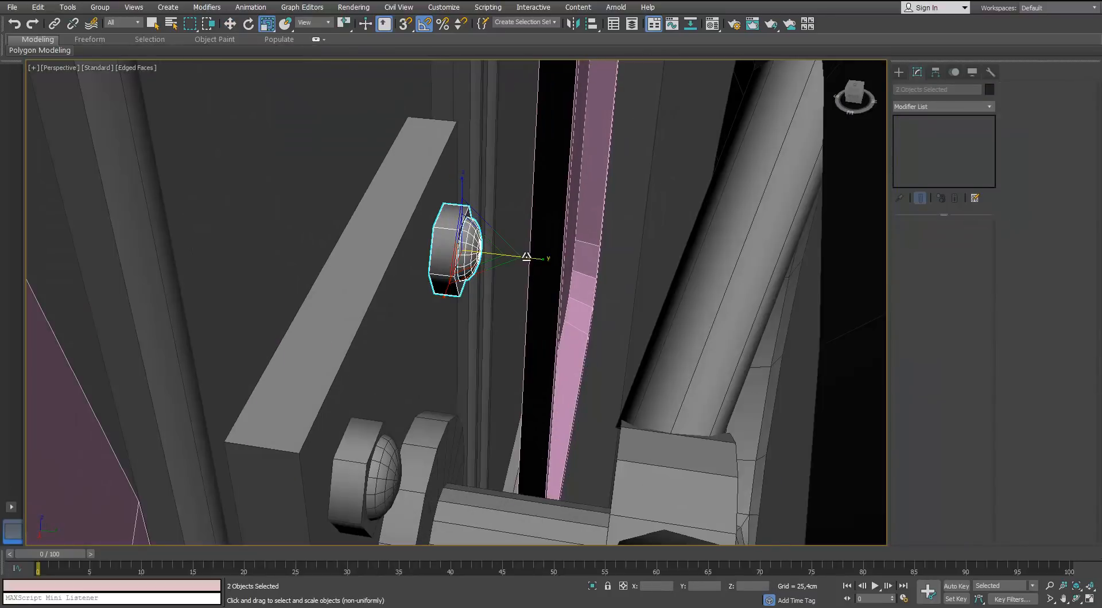
{"action": "scroll", "coordinate": [500, 248], "scroll_direction": "down", "scroll_amount": 5}
{"action": "middle_click_drag", "start_coordinate": [500, 248], "coordinate": [293, 260], "text": "alt"}
{"action": "scroll", "coordinate": [425, 229], "scroll_direction": "down", "scroll_amount": 4}
{"action": "scroll", "coordinate": [424, 265], "scroll_direction": "up", "scroll_amount": 2}
{"action": "key", "text": "w"}
{"action": "scroll", "coordinate": [395, 216], "scroll_direction": "up", "scroll_amount": 3}
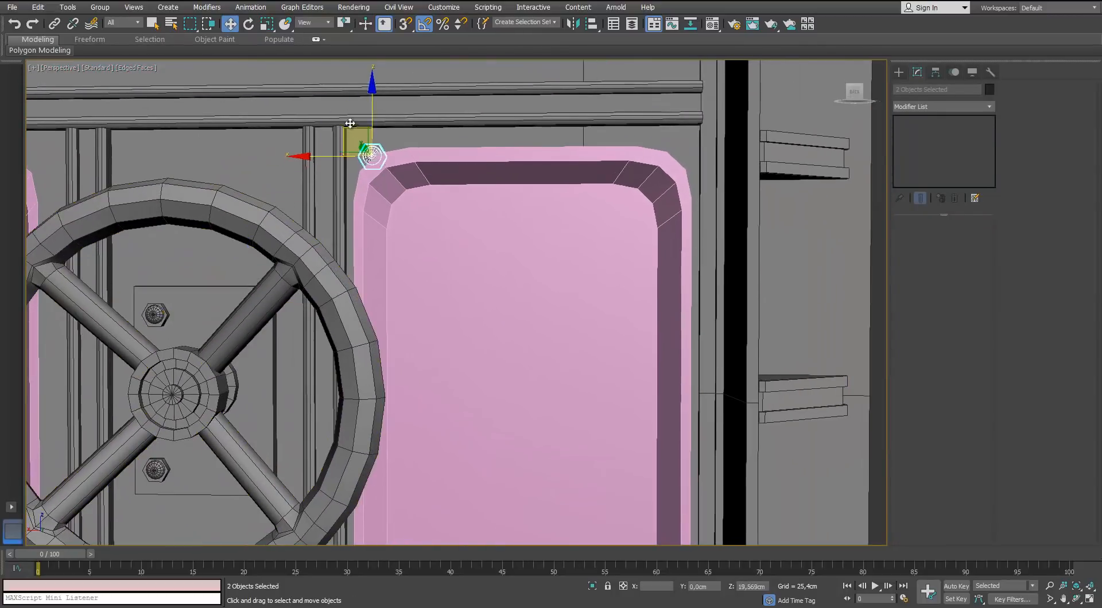
{"action": "left_click_drag", "start_coordinate": [343, 116], "coordinate": [343, 116], "text": "shift"}
{"action": "left_click", "coordinate": [552, 352]}
Step: Move the bolt copy back in depth toward the door surface
{"action": "middle_click_drag", "start_coordinate": [504, 310], "coordinate": [385, 339], "text": "alt"}
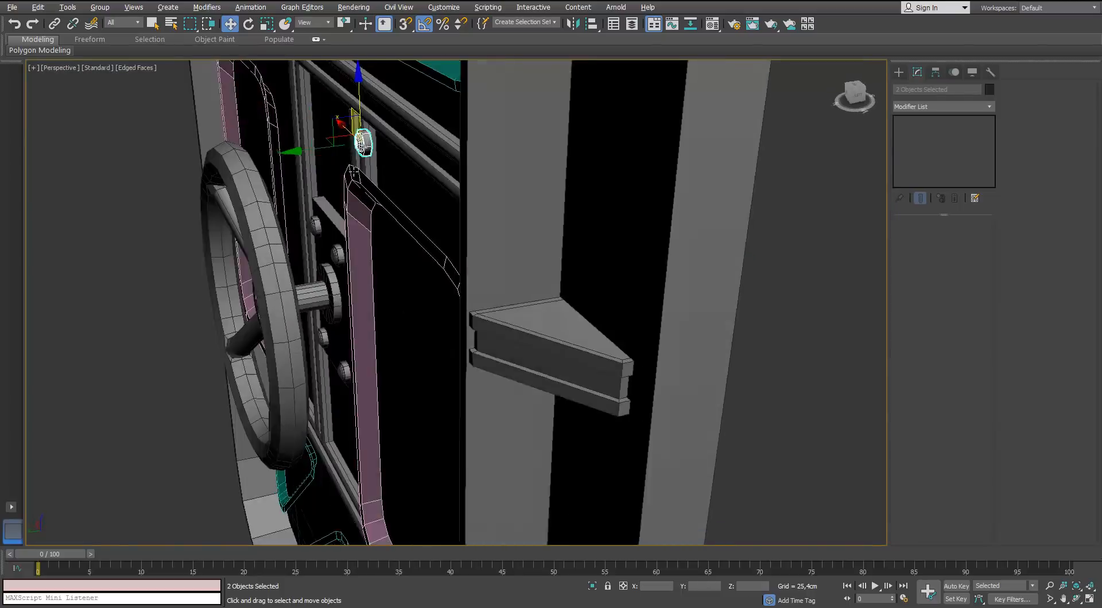
{"action": "scroll", "coordinate": [367, 209], "scroll_direction": "up", "scroll_amount": 4}
{"action": "mouse_move", "coordinate": [344, 166]}
{"action": "middle_mouse_down"}
{"action": "mouse_move", "coordinate": [367, 209]}
{"action": "mouse_move", "coordinate": [390, 187]}
{"action": "mouse_move", "coordinate": [358, 176]}
{"action": "middle_mouse_up"}
{"action": "left_click_drag", "start_coordinate": [356, 173], "coordinate": [422, 170]}
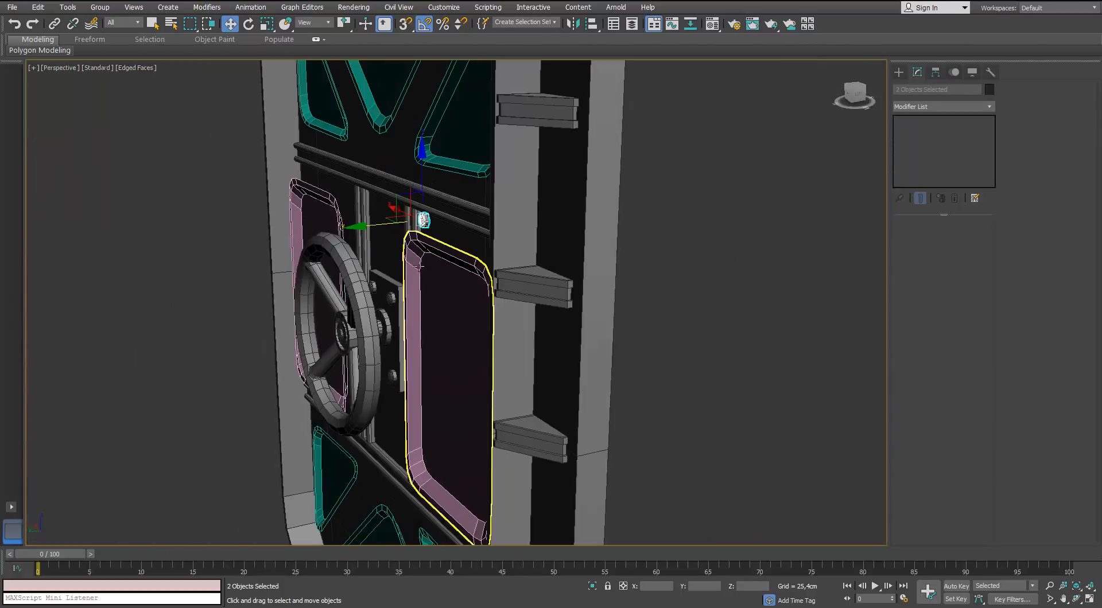
Step: Select both recessed rectangular panels and push them slightly back toward the door
{"action": "left_click", "coordinate": [442, 449]}
{"action": "left_click", "coordinate": [322, 342], "text": "ctrl"}
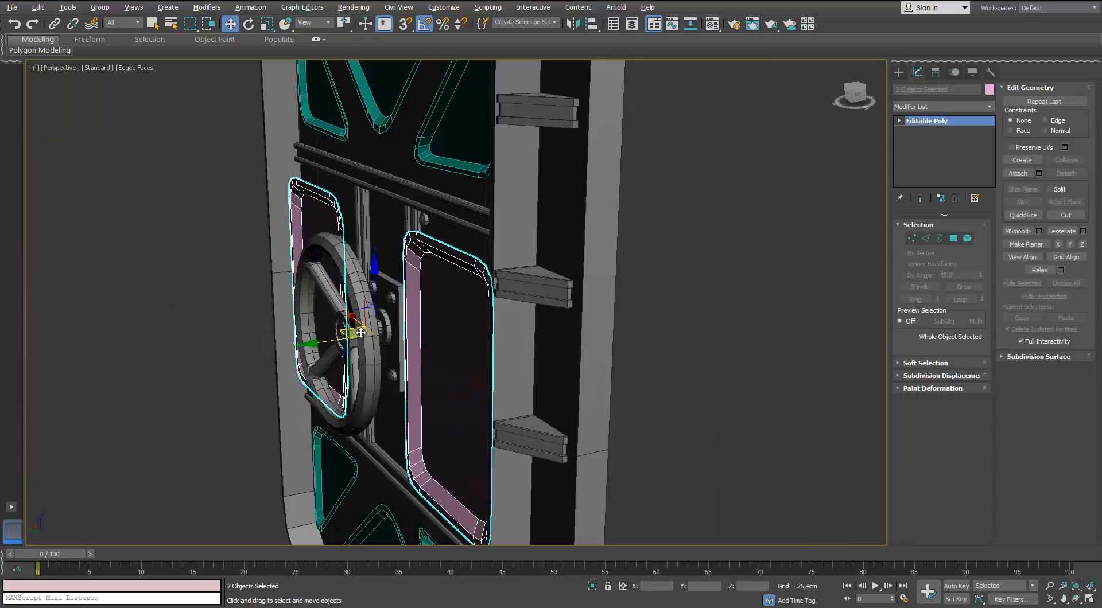
{"action": "left_click_drag", "start_coordinate": [322, 342], "coordinate": [329, 343]}
{"action": "middle_click_drag", "start_coordinate": [339, 329], "coordinate": [416, 287], "text": "alt"}
{"action": "scroll", "coordinate": [416, 315], "scroll_direction": "down", "scroll_amount": 4}
{"action": "scroll", "coordinate": [483, 296], "scroll_direction": "up", "scroll_amount": 5}
{"action": "scroll", "coordinate": [415, 287], "scroll_direction": "down", "scroll_amount": 2}
Step: Select the three lower triangles and fine-adjust their depth against the door
{"action": "left_click", "coordinate": [415, 287]}
{"action": "left_click", "coordinate": [357, 341], "text": "ctrl"}
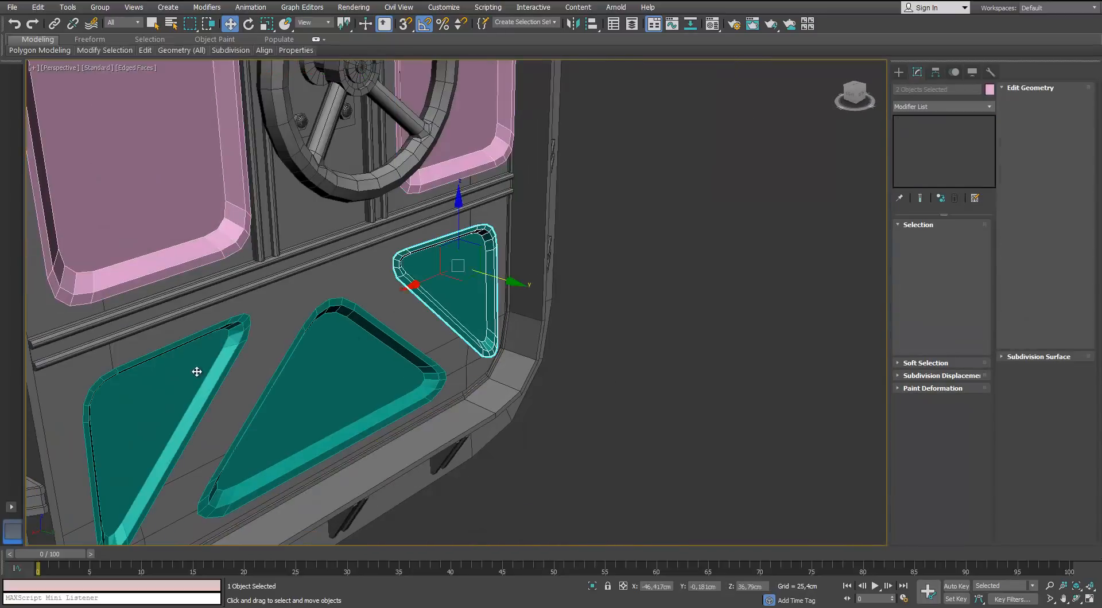
{"action": "left_click", "coordinate": [197, 371], "text": "ctrl"}
{"action": "middle_click_drag", "start_coordinate": [206, 370], "coordinate": [289, 361], "text": "alt"}
{"action": "left_click_drag", "start_coordinate": [372, 356], "coordinate": [373, 358]}
{"action": "scroll", "coordinate": [441, 230], "scroll_direction": "down", "scroll_amount": 3}
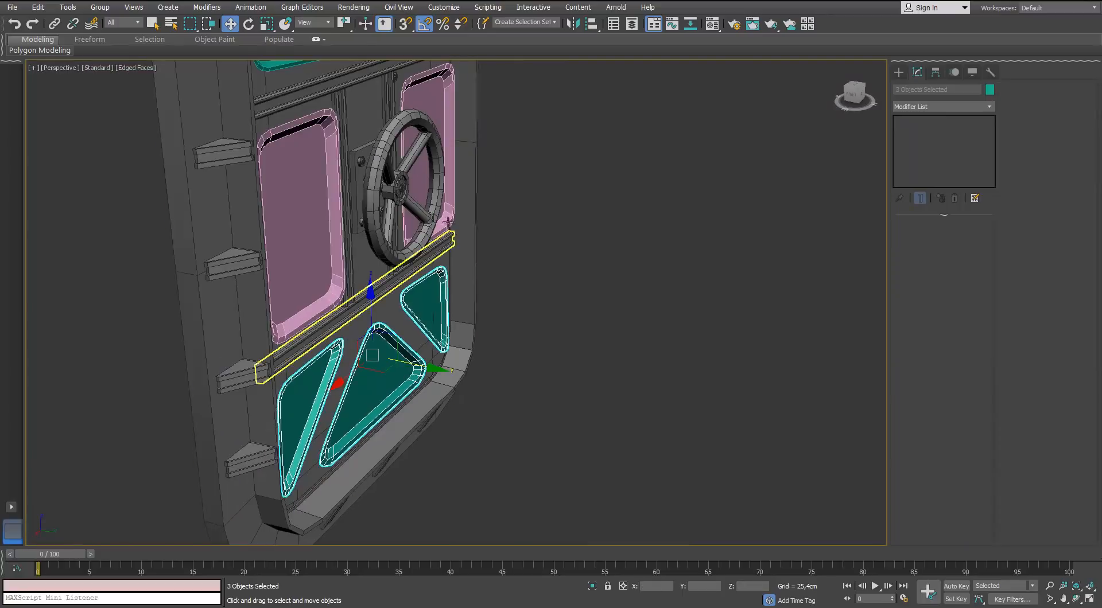
{"action": "middle_click_drag", "start_coordinate": [449, 223], "coordinate": [418, 267], "text": "alt"}
{"action": "scroll", "coordinate": [419, 267], "scroll_direction": "down", "scroll_amount": 3}
{"action": "scroll", "coordinate": [505, 287], "scroll_direction": "up", "scroll_amount": 6}
{"action": "middle_click_drag", "start_coordinate": [396, 183], "coordinate": [261, 238], "text": "alt"}
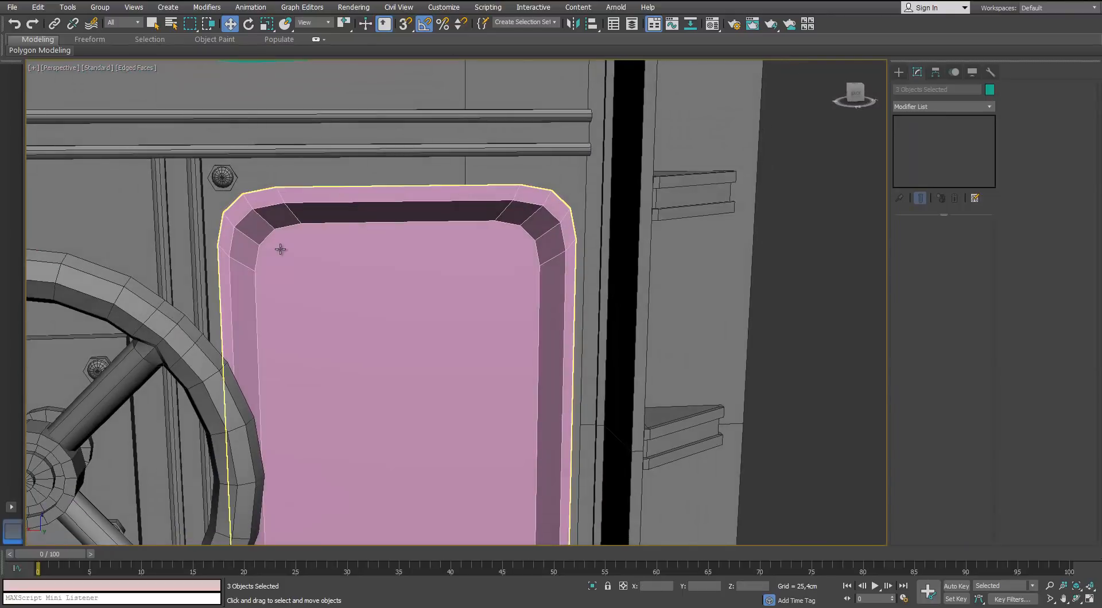
Step: Select the bolt head and hexagonal base at the right rectangular panel's corner and clone them to its opposite upper corner
{"action": "scroll", "coordinate": [311, 307], "scroll_direction": "down", "scroll_amount": 6}
{"action": "scroll", "coordinate": [310, 305], "scroll_direction": "up", "scroll_amount": 2}
{"action": "left_click", "coordinate": [273, 210]}
{"action": "scroll", "coordinate": [272, 211], "scroll_direction": "up", "scroll_amount": 7}
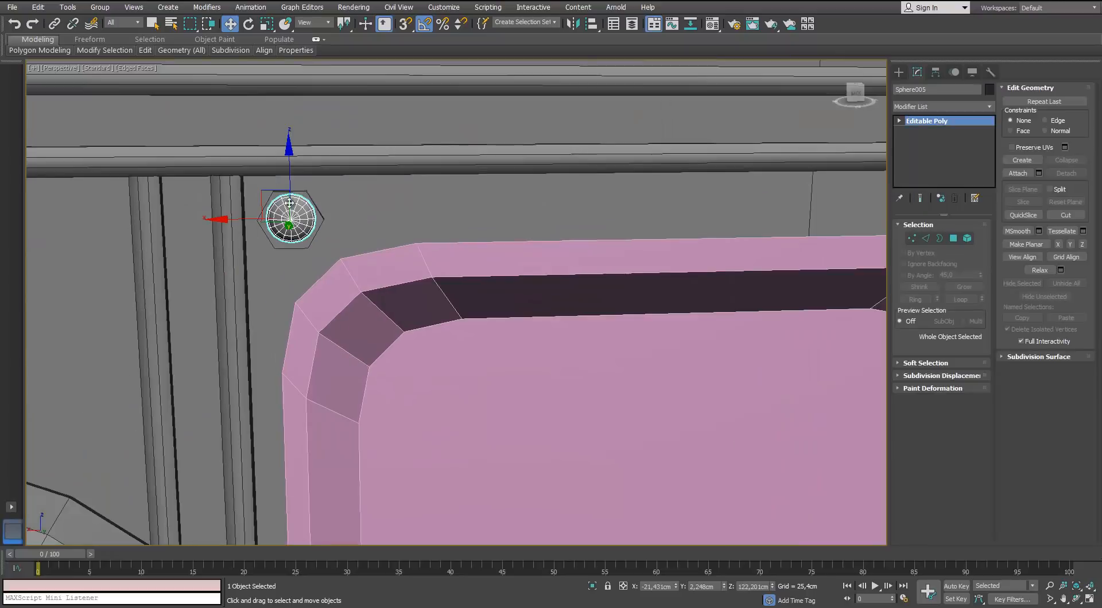
{"action": "left_click", "coordinate": [309, 204], "text": "ctrl"}
{"action": "scroll", "coordinate": [322, 213], "scroll_direction": "down", "scroll_amount": 5}
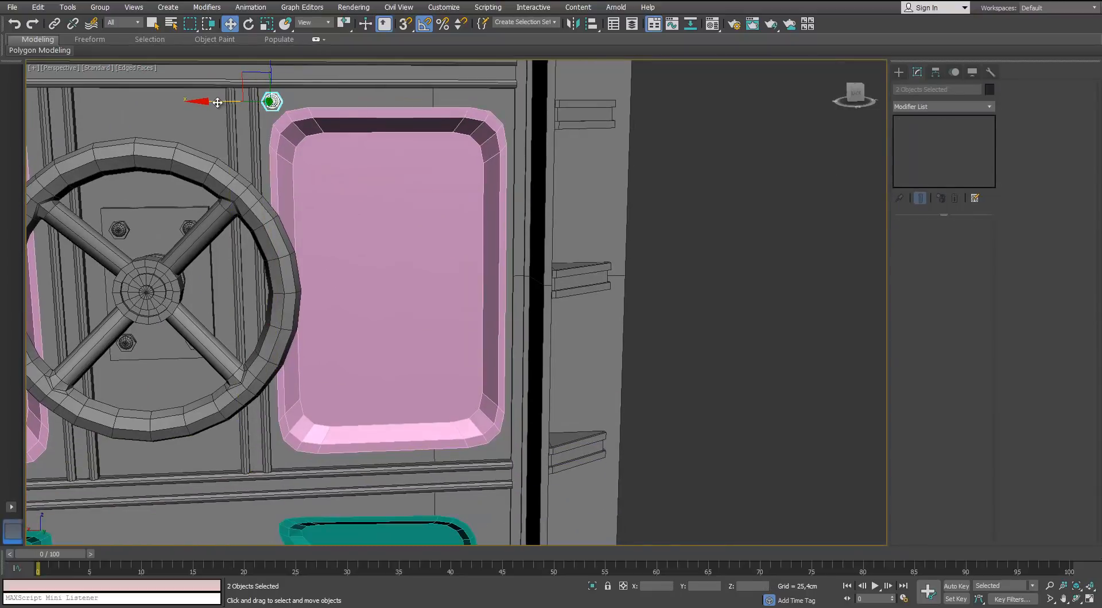
{"action": "left_click_drag", "start_coordinate": [446, 110], "coordinate": [448, 110], "text": "shift"}
{"action": "key", "text": "Return"}
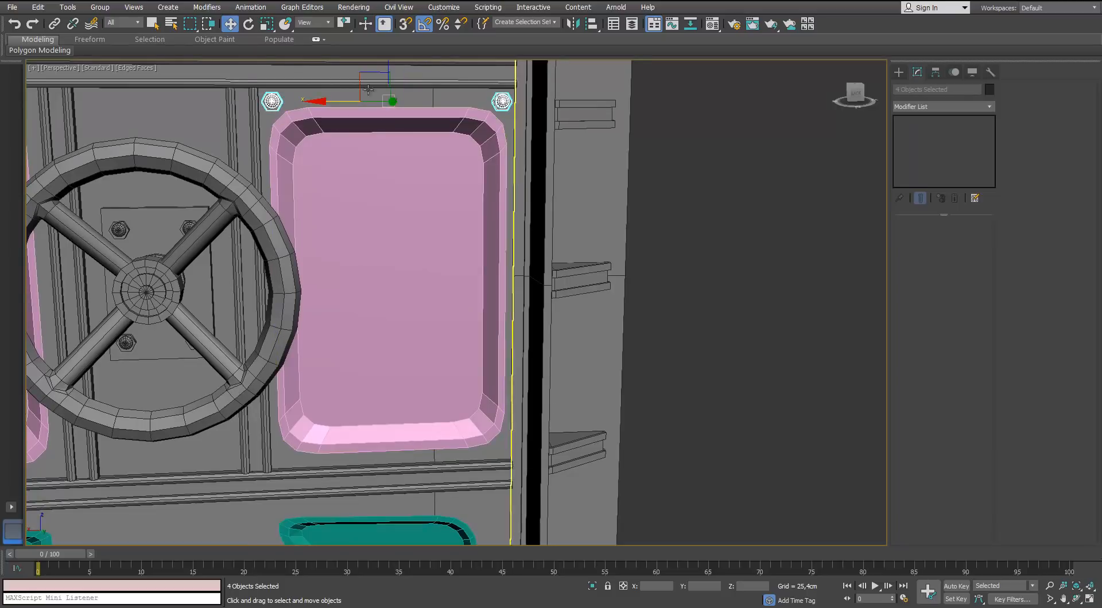
Step: Clone the two upper bolts straight down to the lower corners of the right rectangular panel
{"action": "scroll", "coordinate": [368, 89], "scroll_direction": "down", "scroll_amount": 2}
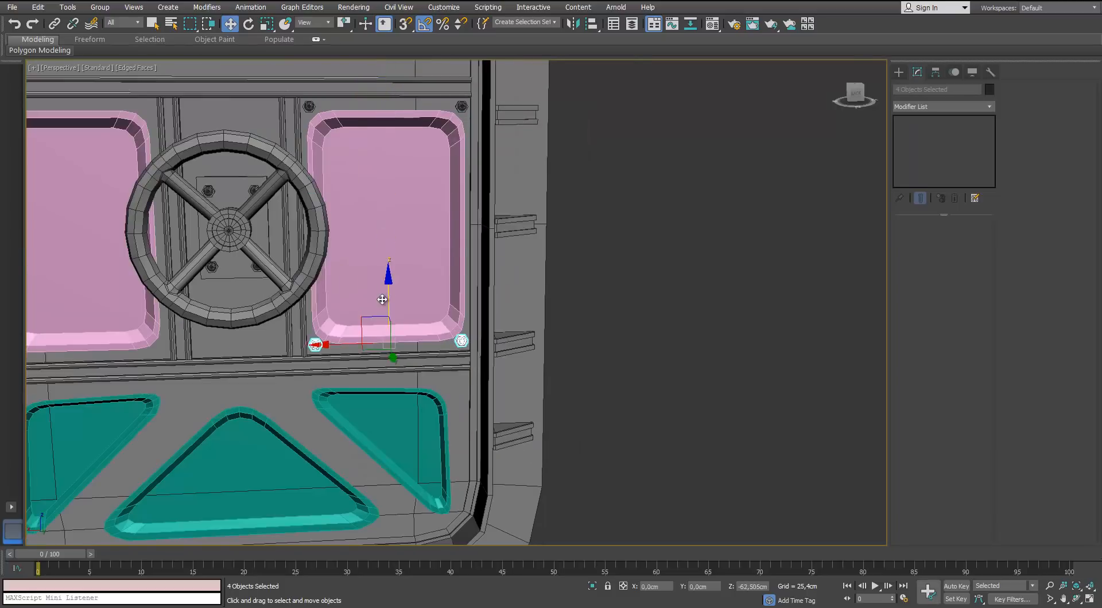
{"action": "left_click_drag", "start_coordinate": [382, 299], "coordinate": [383, 297], "text": "shift"}
{"action": "key", "text": "Return"}
{"action": "scroll", "coordinate": [410, 247], "scroll_direction": "up", "scroll_amount": 5}
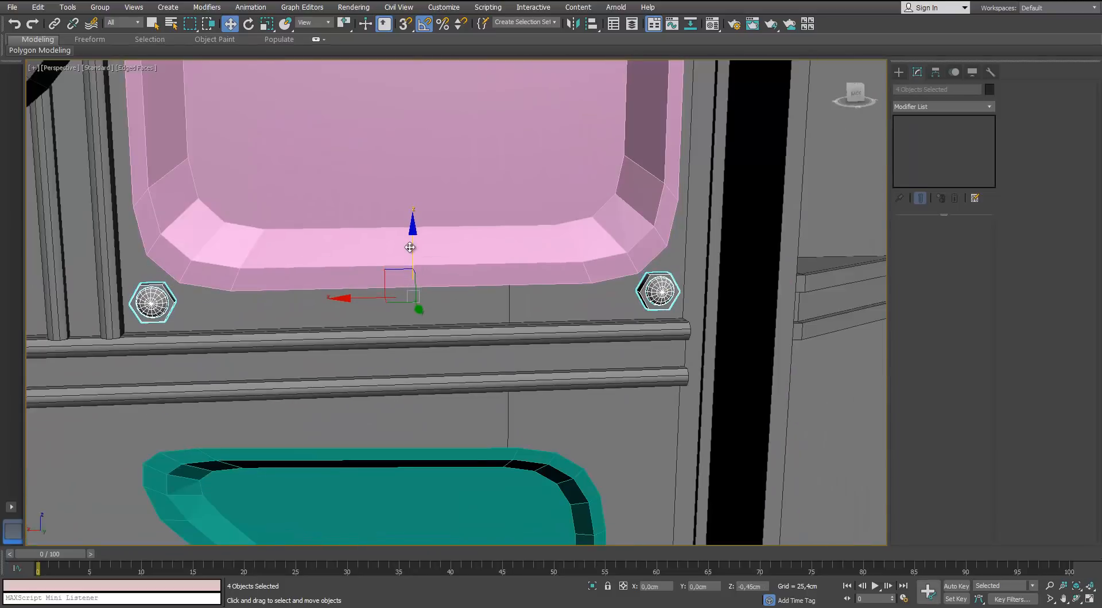
{"action": "scroll", "coordinate": [409, 248], "scroll_direction": "down", "scroll_amount": 5}
{"action": "scroll", "coordinate": [531, 158], "scroll_direction": "up", "scroll_amount": 4}
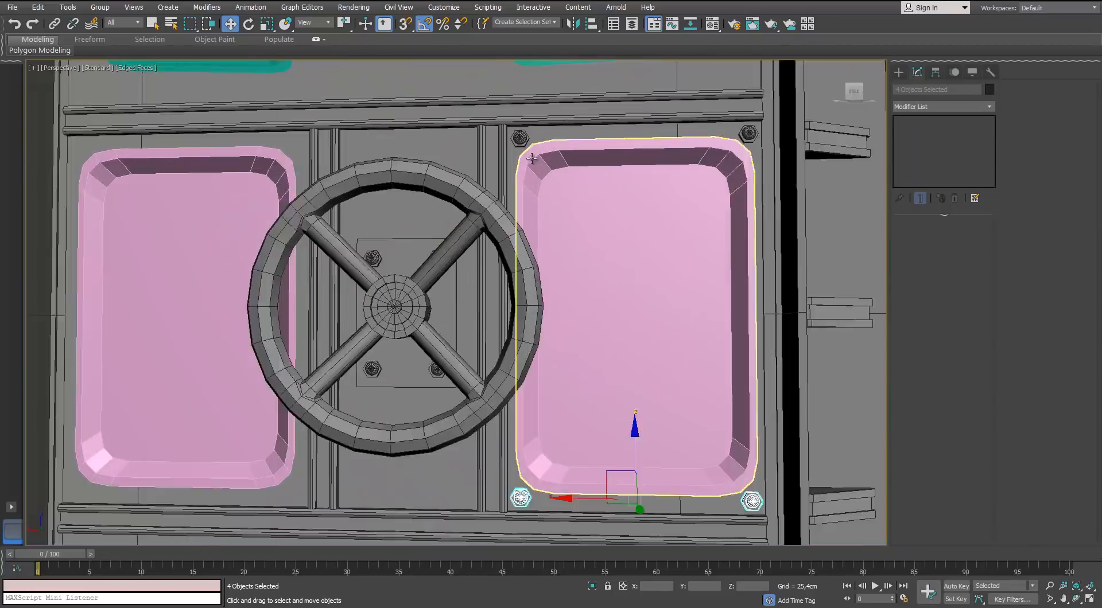
Step: Add the two upper bolts to the selection and clone all four bolts across to the left rectangular panel's corners
{"action": "scroll", "coordinate": [532, 158], "scroll_direction": "up", "scroll_amount": 3}
{"action": "left_click", "coordinate": [520, 134], "text": "ctrl"}
{"action": "left_click", "coordinate": [515, 129], "text": "ctrl"}
{"action": "middle_click_drag", "start_coordinate": [794, 122], "coordinate": [518, 198]}
{"action": "scroll", "coordinate": [522, 197], "scroll_direction": "up", "scroll_amount": 4}
{"action": "left_click", "coordinate": [642, 206], "text": "ctrl"}
{"action": "left_click", "coordinate": [624, 216], "text": "ctrl"}
{"action": "scroll", "coordinate": [617, 223], "scroll_direction": "down", "scroll_amount": 5}
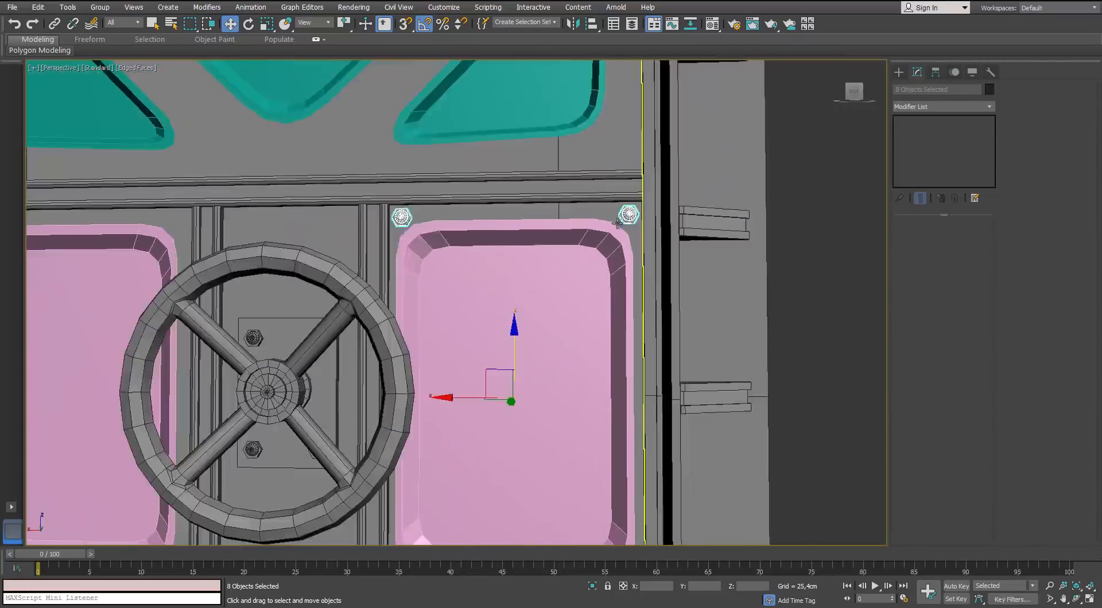
{"action": "scroll", "coordinate": [617, 224], "scroll_direction": "down", "scroll_amount": 4}
{"action": "scroll", "coordinate": [635, 308], "scroll_direction": "up", "scroll_amount": 2}
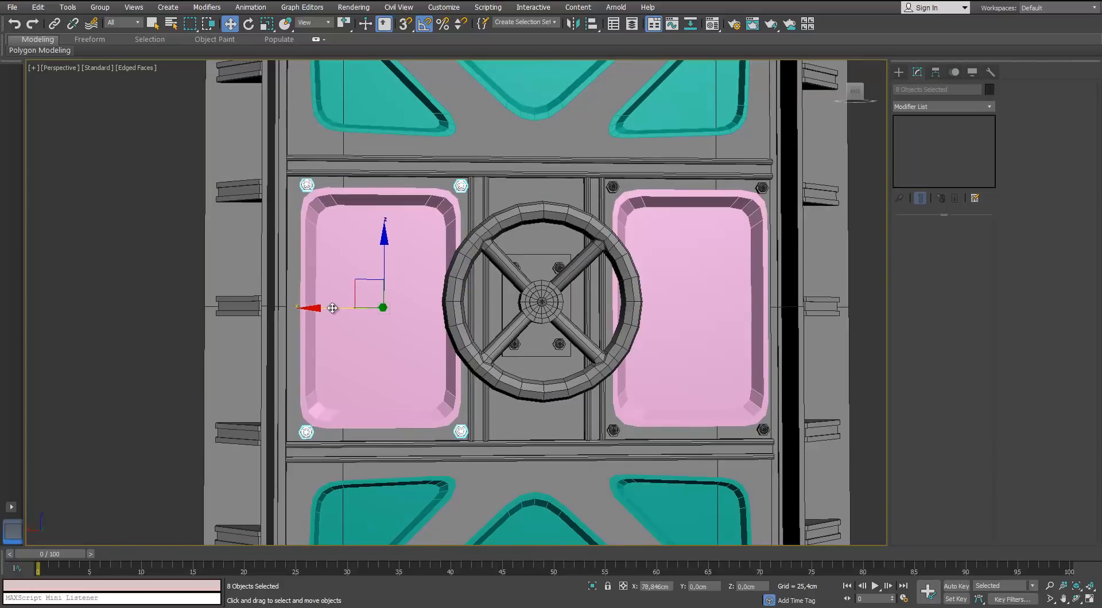
{"action": "left_click_drag", "start_coordinate": [330, 308], "coordinate": [329, 308], "text": "shift"}
{"action": "left_click", "coordinate": [541, 352]}
Step: Fine-adjust the position of the four cloned bolts around the left rectangular panel
{"action": "scroll", "coordinate": [413, 244], "scroll_direction": "up", "scroll_amount": 5}
{"action": "mouse_move", "coordinate": [414, 242]}
{"action": "middle_mouse_down", "text": "alt"}
{"action": "mouse_move", "coordinate": [442, 214]}
{"action": "mouse_move", "coordinate": [382, 248]}
{"action": "middle_mouse_up", "text": "alt"}
{"action": "mouse_move", "coordinate": [381, 248]}
{"action": "middle_mouse_down"}
{"action": "mouse_move", "coordinate": [433, 238]}
{"action": "mouse_move", "coordinate": [436, 225]}
{"action": "middle_mouse_up"}
{"action": "left_click_drag", "start_coordinate": [340, 411], "coordinate": [339, 411]}
{"action": "mouse_move", "coordinate": [360, 273]}
{"action": "middle_mouse_down", "text": "alt"}
{"action": "mouse_move", "coordinate": [342, 281]}
{"action": "mouse_move", "coordinate": [357, 281]}
{"action": "middle_mouse_up", "text": "alt"}
{"action": "scroll", "coordinate": [357, 280], "scroll_direction": "down", "scroll_amount": 5}
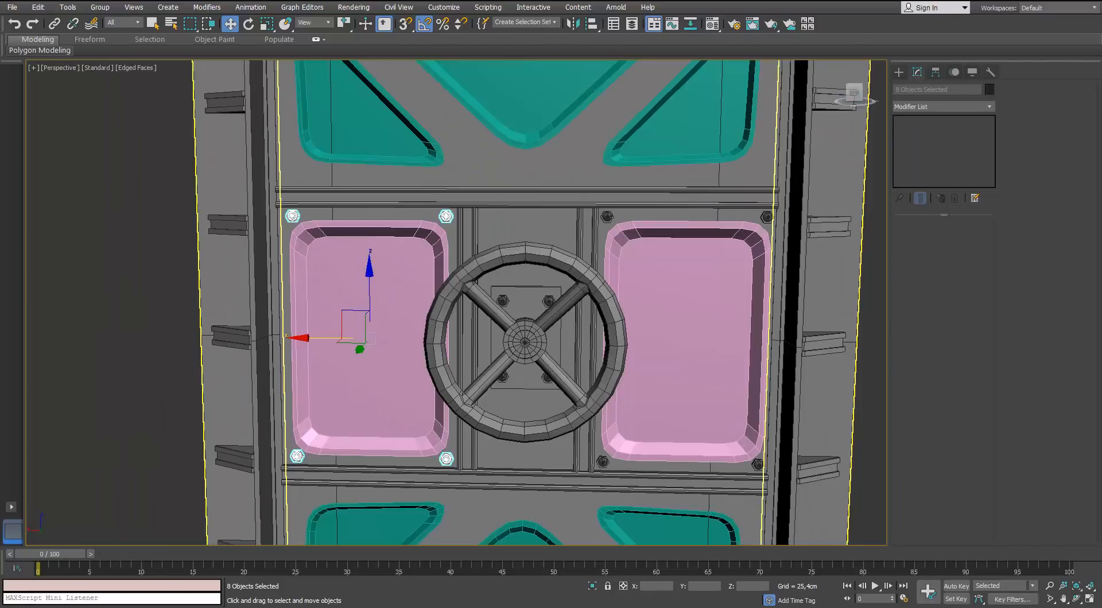
Step: Clone the right panel's lower inner bolt down to the strip between the lower central and right triangles
{"action": "middle_click_drag", "start_coordinate": [488, 348], "coordinate": [406, 149]}
{"action": "scroll", "coordinate": [507, 312], "scroll_direction": "up", "scroll_amount": 5}
{"action": "middle_click_drag", "start_coordinate": [507, 312], "coordinate": [511, 286], "text": "alt"}
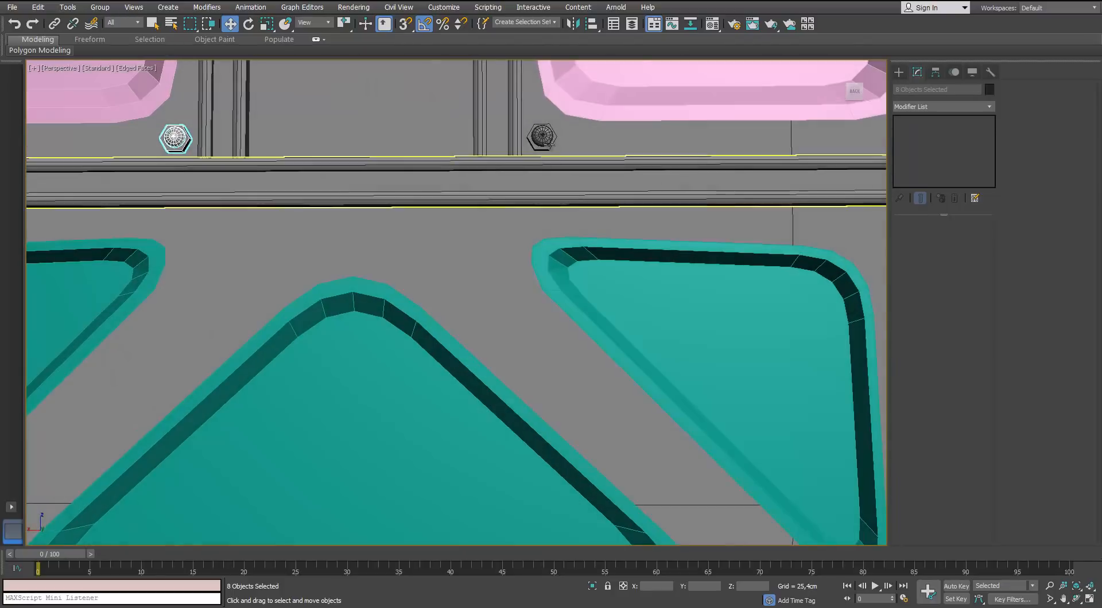
{"action": "left_click", "coordinate": [547, 141]}
{"action": "left_click", "coordinate": [531, 146], "text": "ctrl"}
{"action": "scroll", "coordinate": [535, 161], "scroll_direction": "down", "scroll_amount": 3}
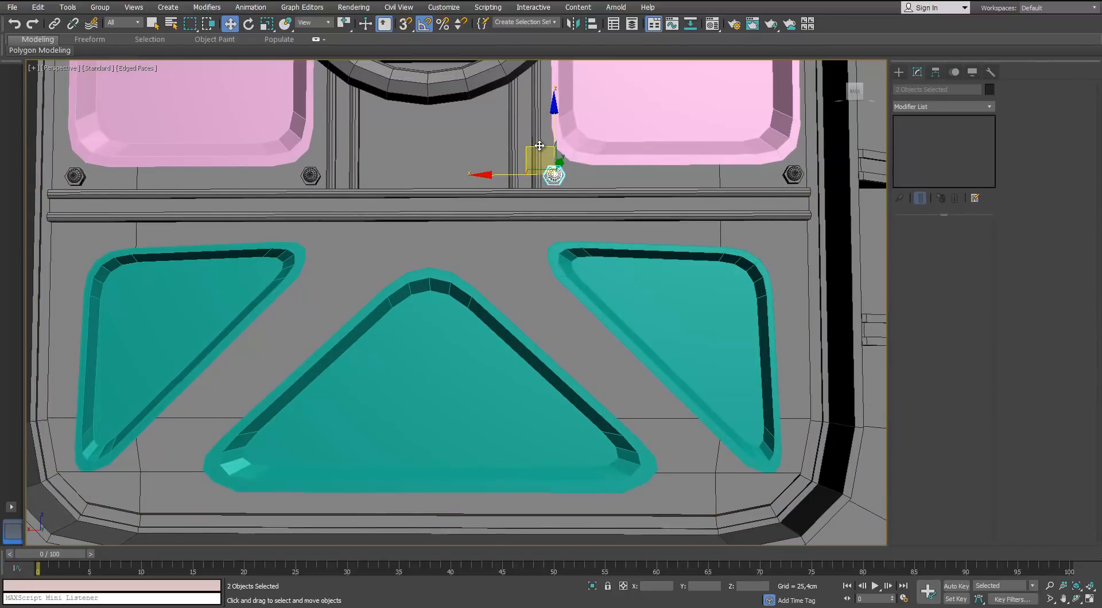
{"action": "left_click_drag", "start_coordinate": [480, 219], "coordinate": [480, 257], "text": "shift"}
{"action": "key", "text": "Return"}
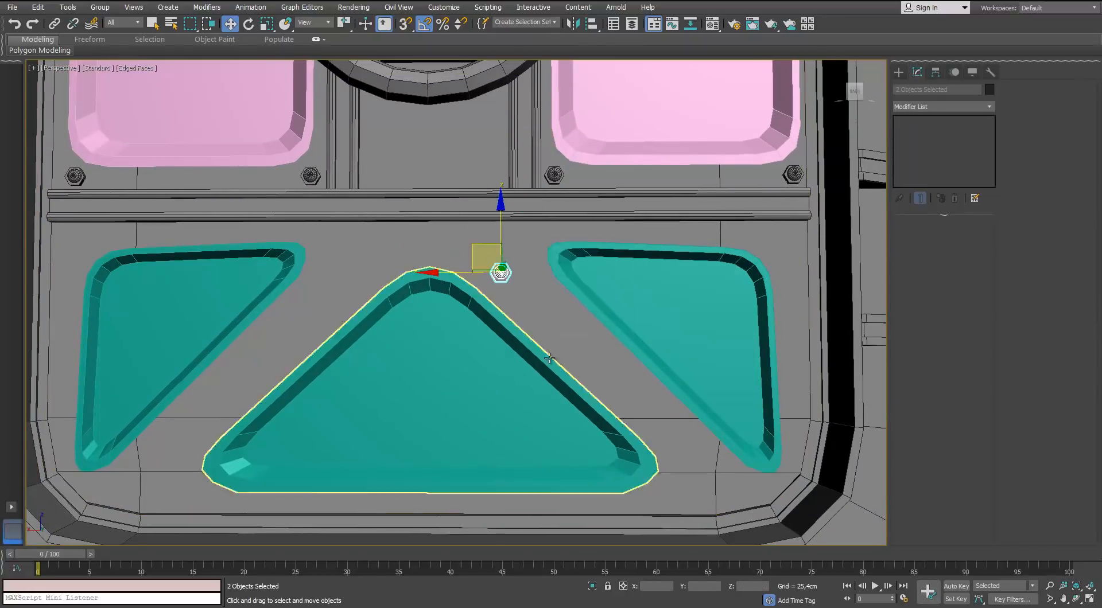
Step: Clone the bolt diagonally down the strip between the triangles as an evenly spaced row of six copies
{"action": "middle_click_drag", "start_coordinate": [480, 257], "coordinate": [377, 182]}
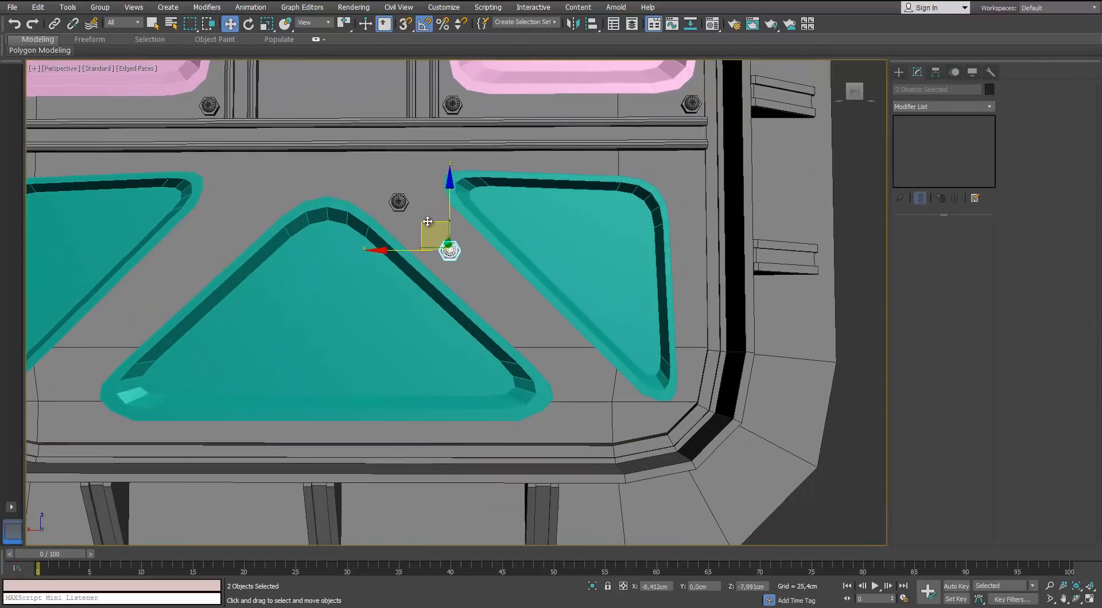
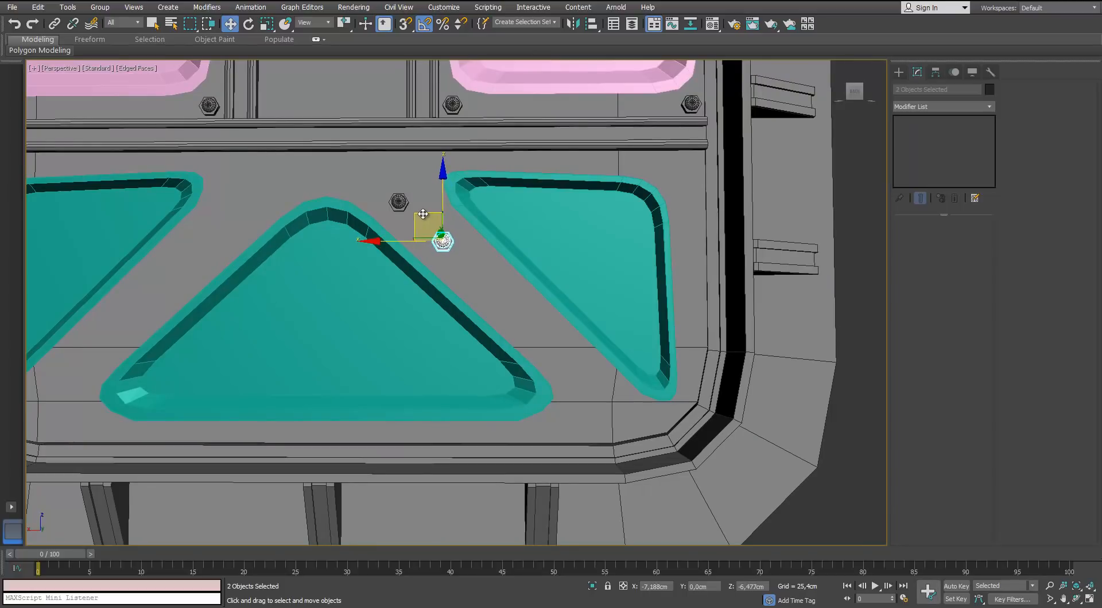
{"action": "left_click_drag", "start_coordinate": [423, 214], "coordinate": [422, 214], "text": "shift"}
{"action": "left_click", "coordinate": [580, 308]}
{"action": "left_click", "coordinate": [580, 308]}
{"action": "left_click", "coordinate": [580, 307]}
{"action": "left_click", "coordinate": [580, 307]}
{"action": "left_click", "coordinate": [549, 350]}
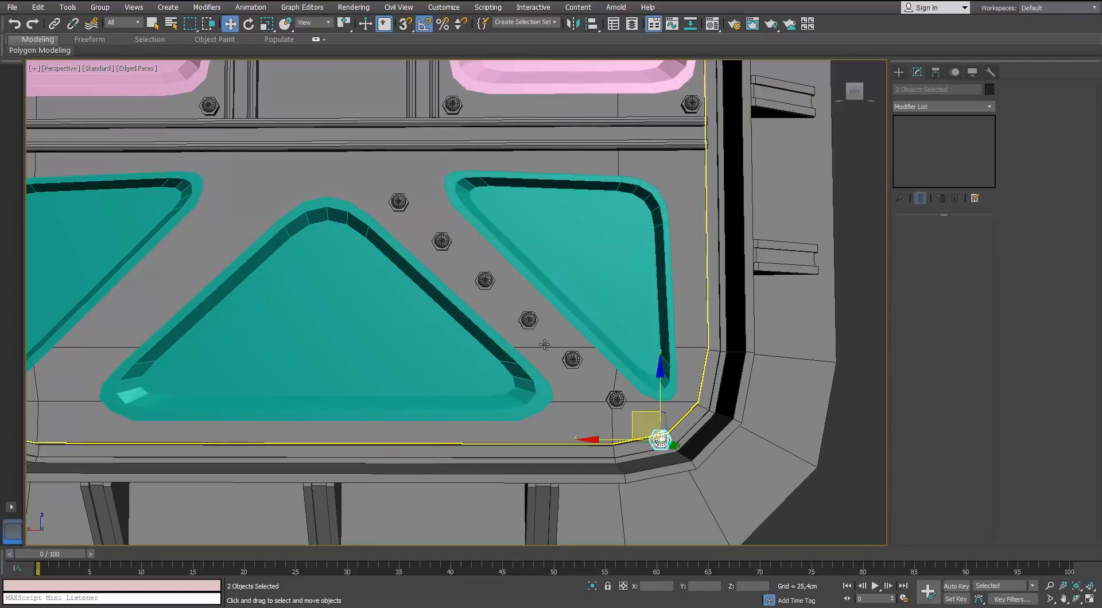
Step: Delete the last two bolts at the lower end of the diagonal row
{"action": "scroll", "coordinate": [505, 323], "scroll_direction": "up", "scroll_amount": 3}
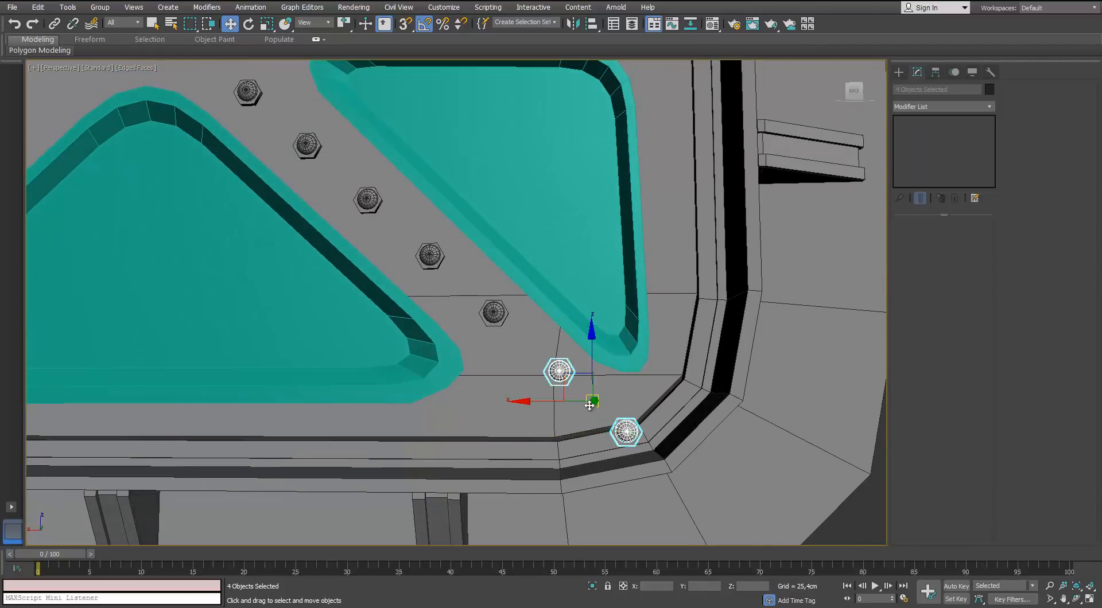
{"action": "key", "text": "Delete"}
{"action": "scroll", "coordinate": [590, 406], "scroll_direction": "down", "scroll_amount": 4}
{"action": "scroll", "coordinate": [478, 284], "scroll_direction": "up", "scroll_amount": 6}
{"action": "left_click", "coordinate": [485, 185]}
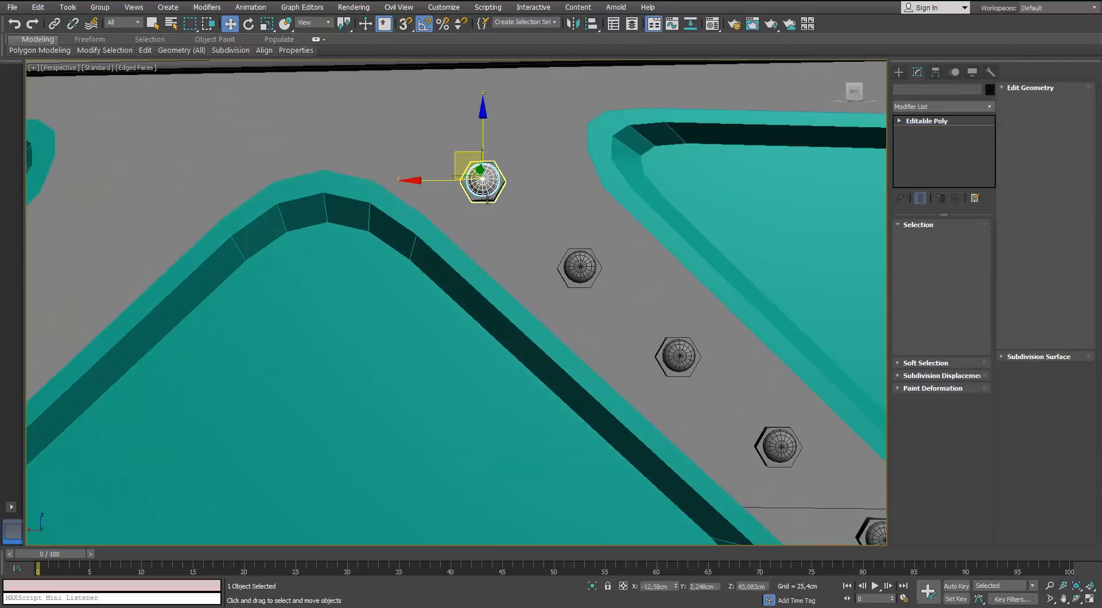
{"action": "left_click", "coordinate": [579, 267]}
{"action": "left_click", "coordinate": [678, 355]}
{"action": "middle_click_drag", "start_coordinate": [619, 294], "coordinate": [586, 274]}
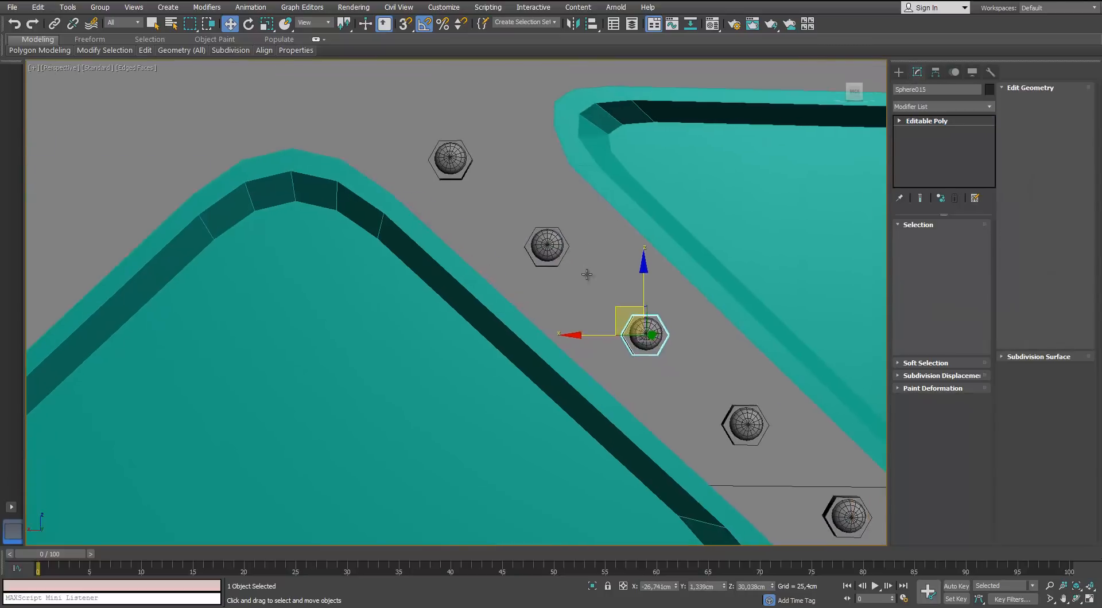
{"action": "scroll", "coordinate": [586, 274], "scroll_direction": "down", "scroll_amount": 5}
{"action": "left_click", "coordinate": [477, 223]}
Step: Select the heads and bases of all five bolts in the diagonal row and clone them as an instance set toward the left triangle
{"action": "left_click", "coordinate": [431, 182]}
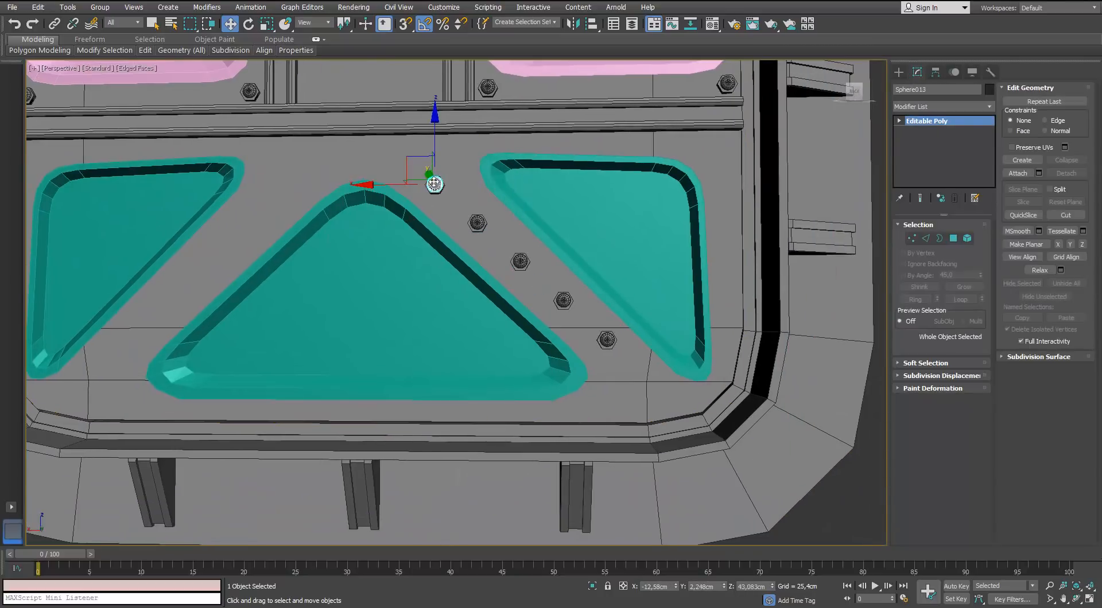
{"action": "scroll", "coordinate": [441, 192], "scroll_direction": "up", "scroll_amount": 6}
{"action": "left_click", "coordinate": [423, 184], "text": "ctrl"}
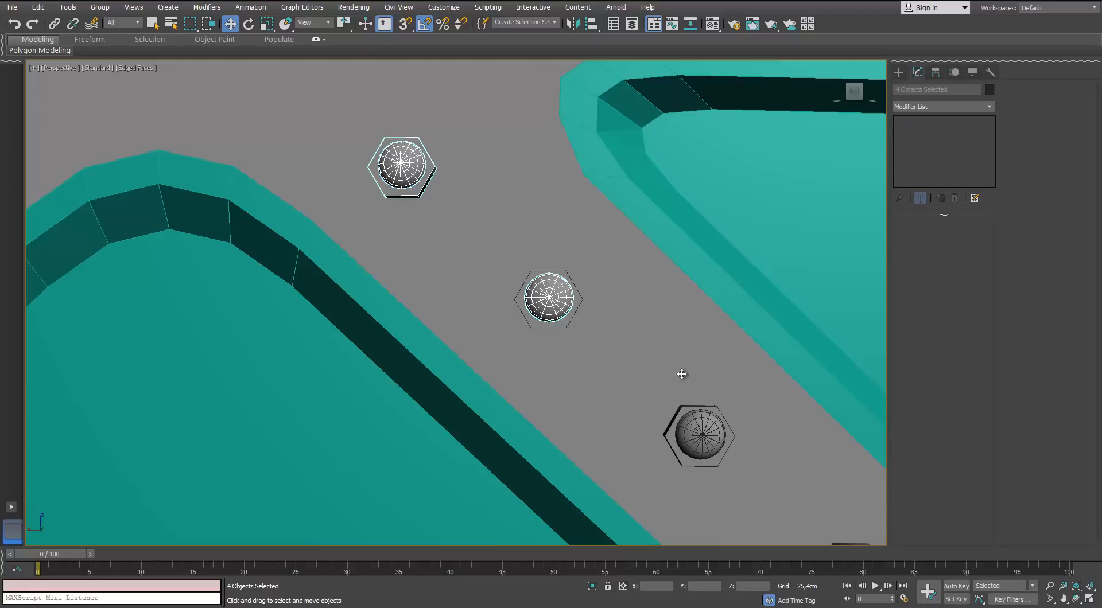
{"action": "scroll", "coordinate": [427, 224], "scroll_direction": "down", "scroll_amount": 7}
{"action": "left_click", "coordinate": [566, 361], "text": "ctrl"}
{"action": "scroll", "coordinate": [544, 326], "scroll_direction": "up", "scroll_amount": 8}
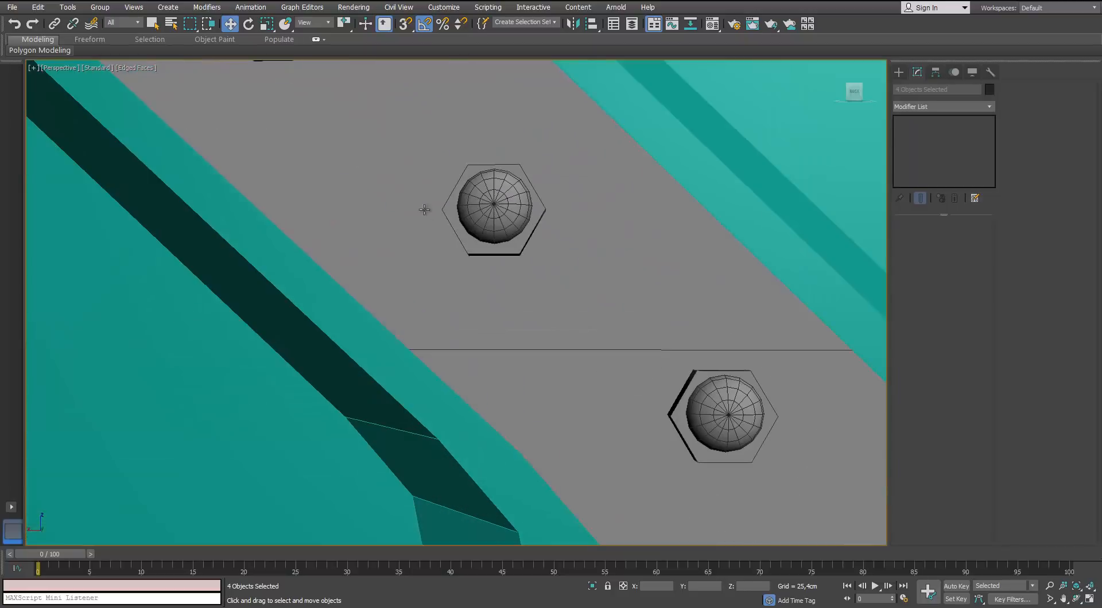
{"action": "scroll", "coordinate": [368, 149], "scroll_direction": "down", "scroll_amount": 4}
{"action": "left_click", "coordinate": [337, 103], "text": "ctrl"}
{"action": "left_click", "coordinate": [427, 188], "text": "ctrl"}
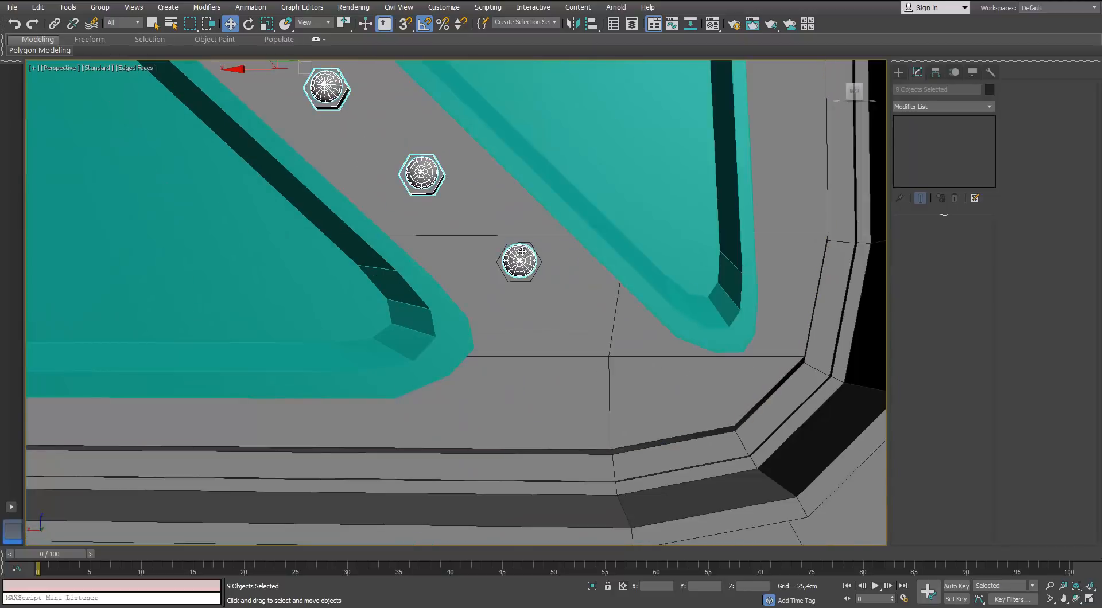
{"action": "left_click", "coordinate": [527, 277], "text": "ctrl"}
{"action": "scroll", "coordinate": [527, 278], "scroll_direction": "down", "scroll_amount": 5}
{"action": "middle_click_drag", "start_coordinate": [500, 223], "coordinate": [612, 275]}
{"action": "scroll", "coordinate": [613, 276], "scroll_direction": "up", "scroll_amount": 3}
{"action": "left_click_drag", "start_coordinate": [668, 252], "coordinate": [291, 254], "text": "shift"}
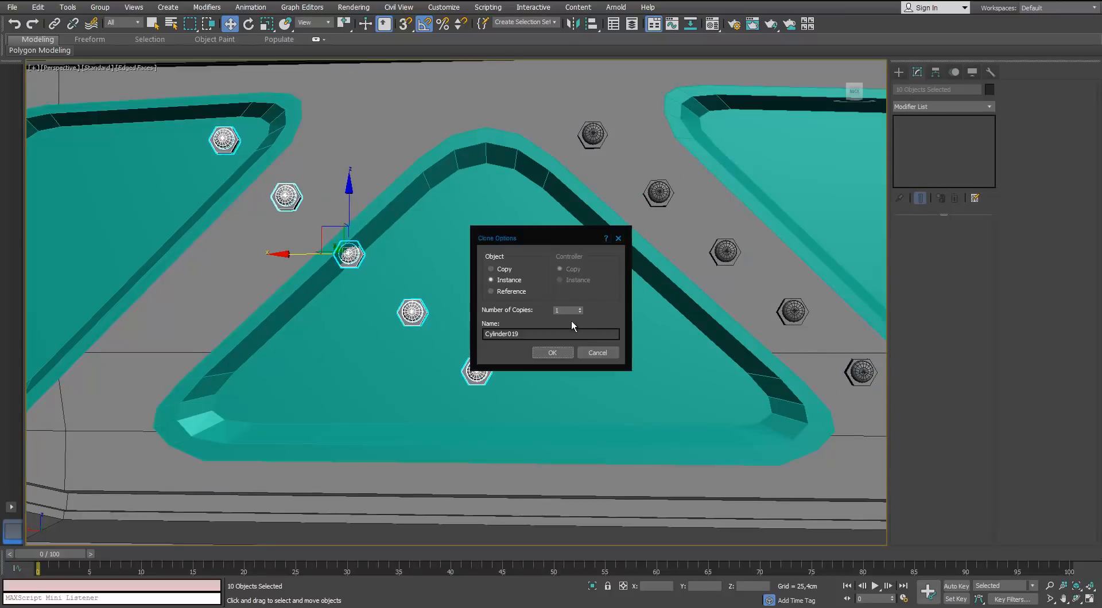
{"action": "key", "text": "Return"}
Step: Mirror the cloned bolt row about the Z axis without cloning and move it between the lower left and central triangles
{"action": "left_click", "coordinate": [579, 26]}
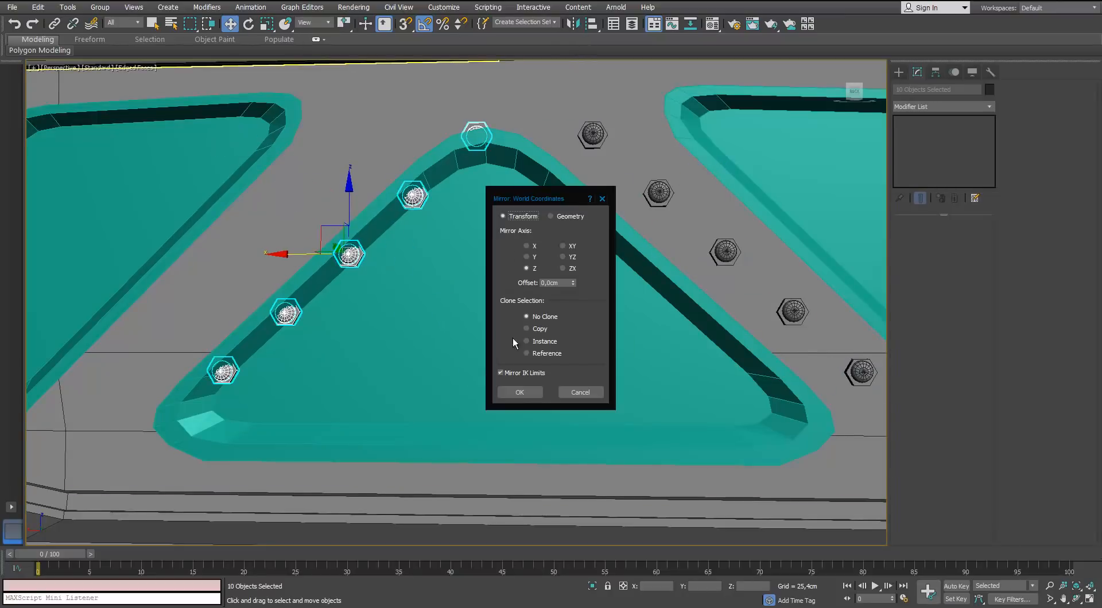
{"action": "left_click", "coordinate": [520, 391]}
{"action": "left_click_drag", "start_coordinate": [314, 253], "coordinate": [219, 251]}
{"action": "scroll", "coordinate": [219, 251], "scroll_direction": "down", "scroll_amount": 6}
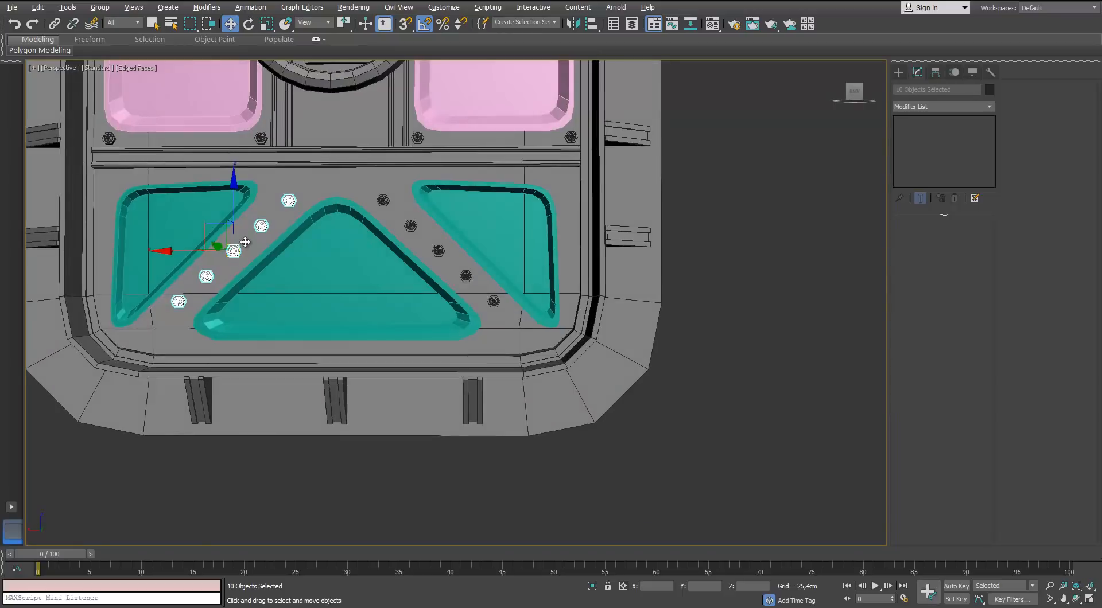
{"action": "scroll", "coordinate": [343, 228], "scroll_direction": "up", "scroll_amount": 4}
{"action": "scroll", "coordinate": [348, 229], "scroll_direction": "down", "scroll_amount": 2}
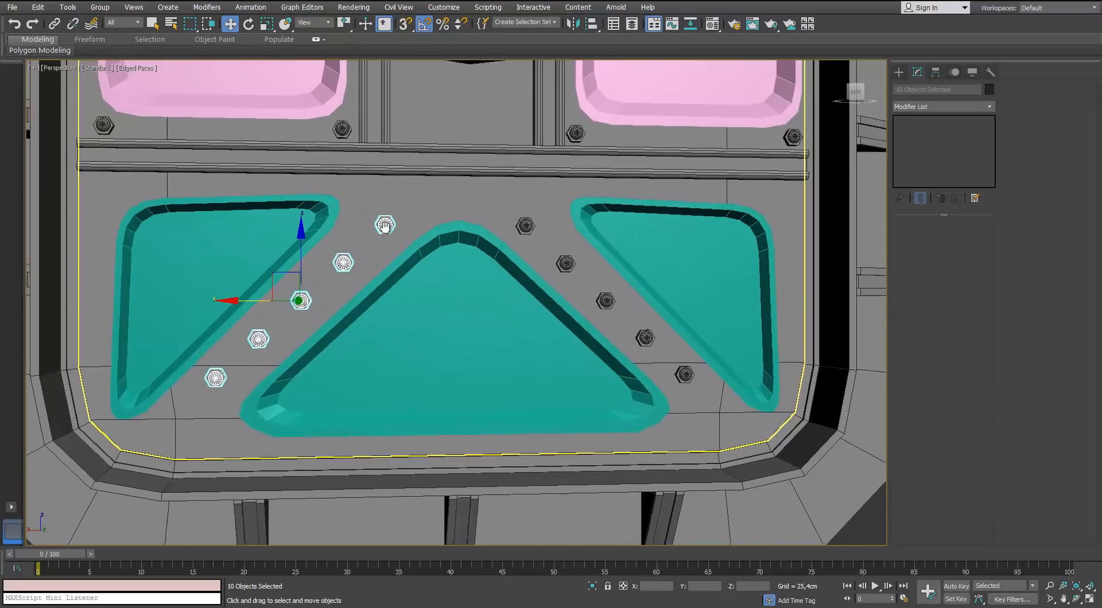
Step: Add the right diagonal row's bolts to the selection and clone both rows up onto the door's upper triangle section
{"action": "left_click", "coordinate": [547, 230], "text": "ctrl"}
{"action": "scroll", "coordinate": [382, 220], "scroll_direction": "up", "scroll_amount": 5}
{"action": "left_click", "coordinate": [466, 300], "text": "ctrl"}
{"action": "scroll", "coordinate": [295, 140], "scroll_direction": "down", "scroll_amount": 3}
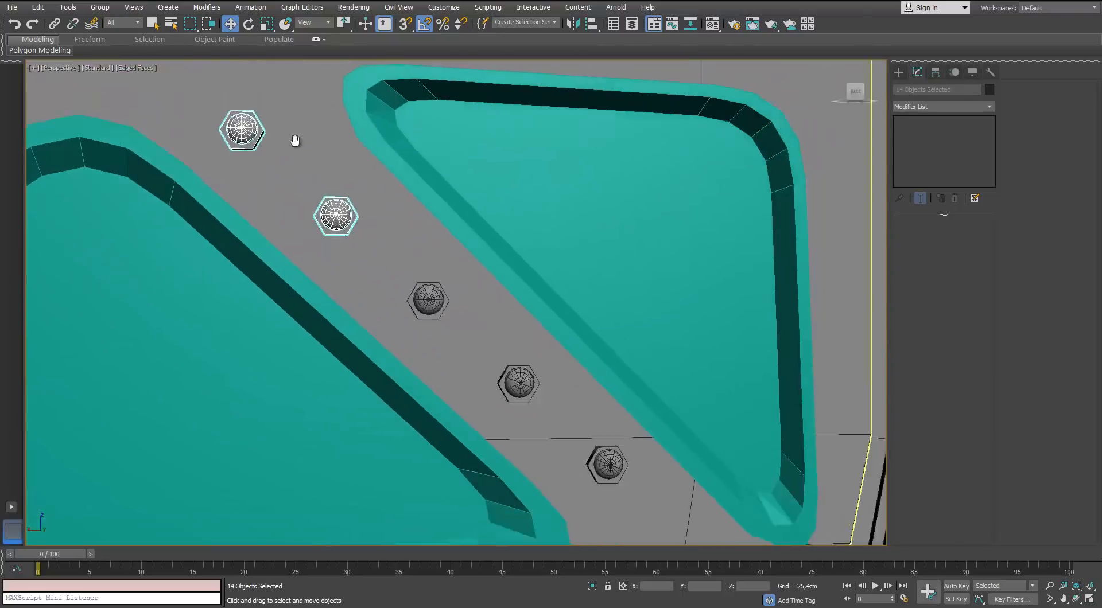
{"action": "scroll", "coordinate": [311, 218], "scroll_direction": "up", "scroll_amount": 6}
{"action": "left_click", "coordinate": [502, 363], "text": "ctrl"}
{"action": "scroll", "coordinate": [502, 363], "scroll_direction": "down", "scroll_amount": 4}
{"action": "scroll", "coordinate": [493, 360], "scroll_direction": "up", "scroll_amount": 4}
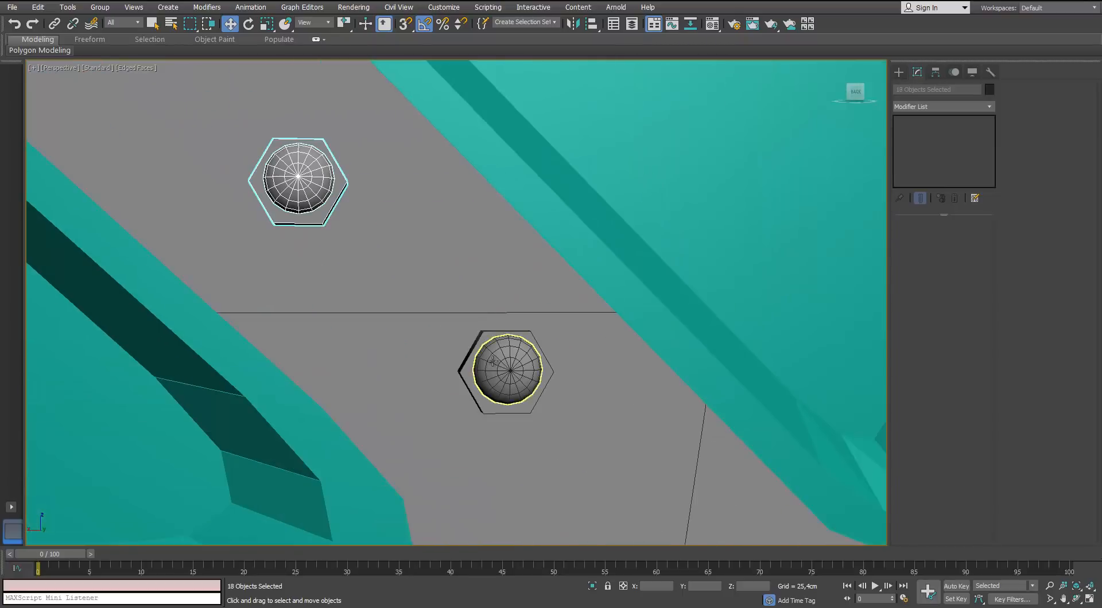
{"action": "scroll", "coordinate": [479, 338], "scroll_direction": "down", "scroll_amount": 5}
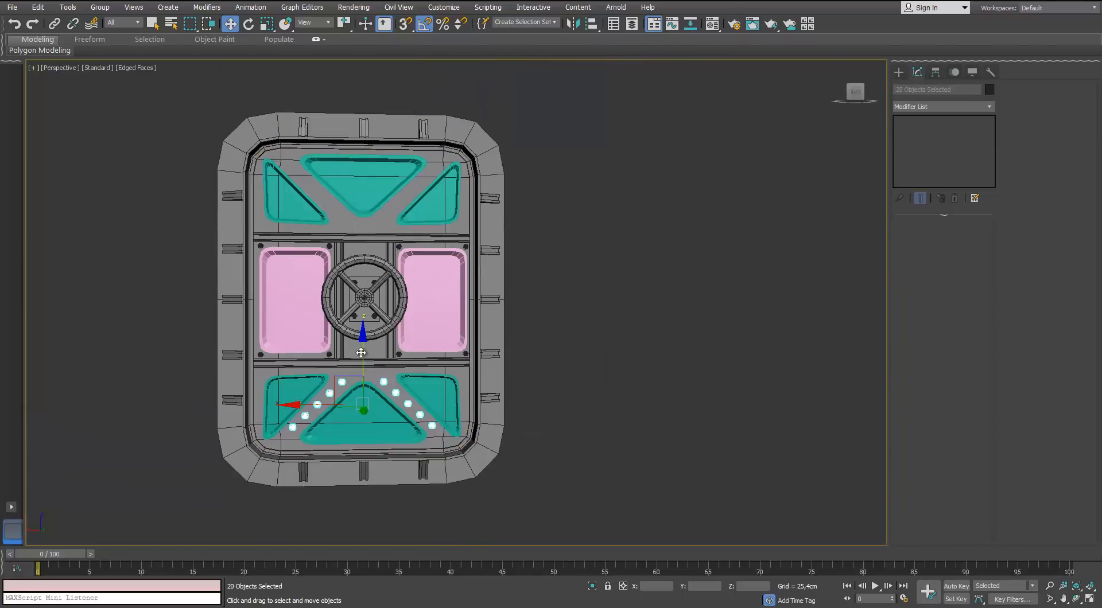
{"action": "scroll", "coordinate": [389, 144], "scroll_direction": "up", "scroll_amount": 4}
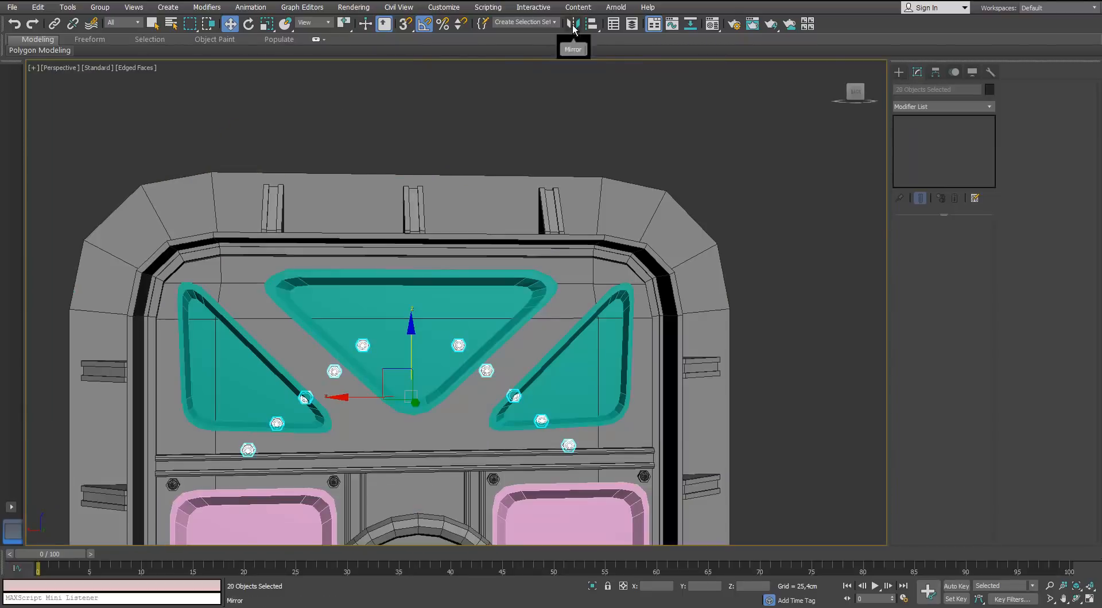
Step: Mirror the cloned bolt rows vertically and move them up into the strips between the upper triangles
{"action": "left_click", "coordinate": [572, 24]}
{"action": "left_click", "coordinate": [516, 388]}
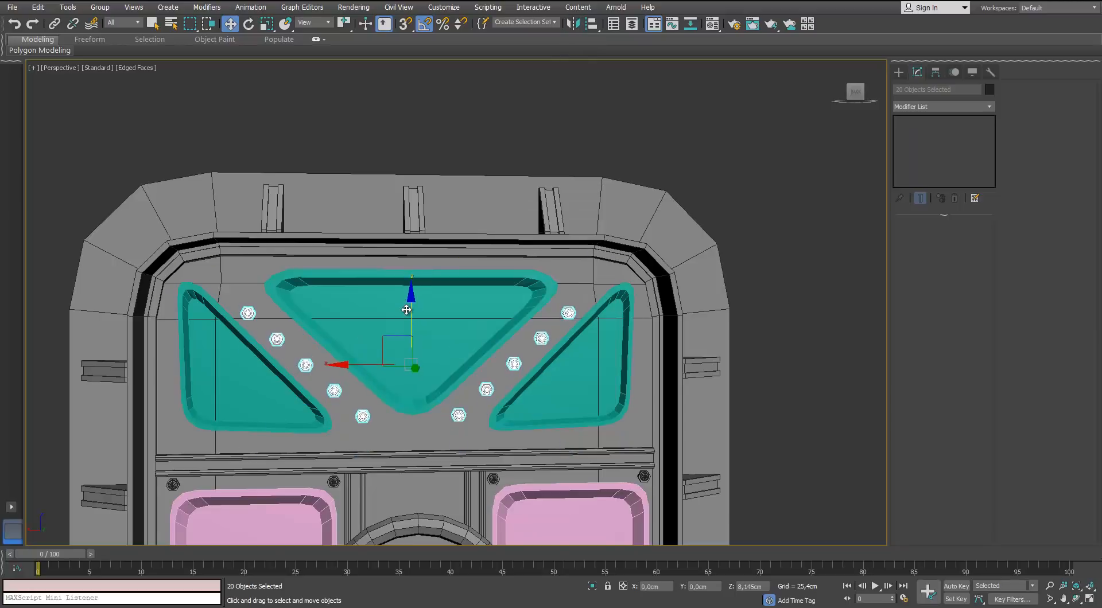
{"action": "middle_click_drag", "start_coordinate": [376, 353], "coordinate": [342, 366], "text": "alt"}
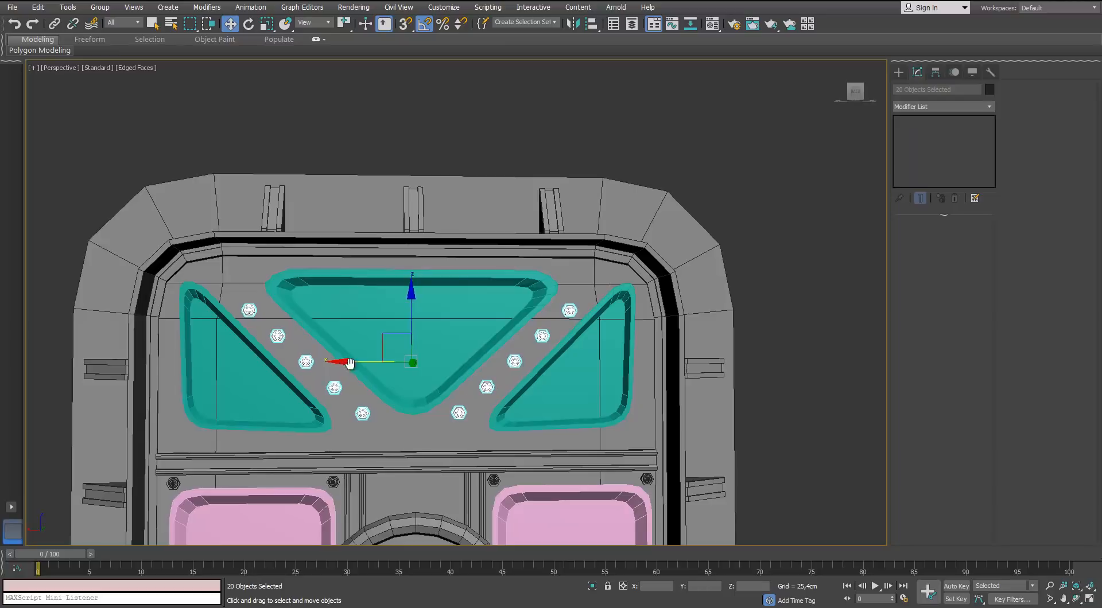
{"action": "scroll", "coordinate": [349, 362], "scroll_direction": "down", "scroll_amount": 6}
{"action": "scroll", "coordinate": [390, 220], "scroll_direction": "up", "scroll_amount": 2}
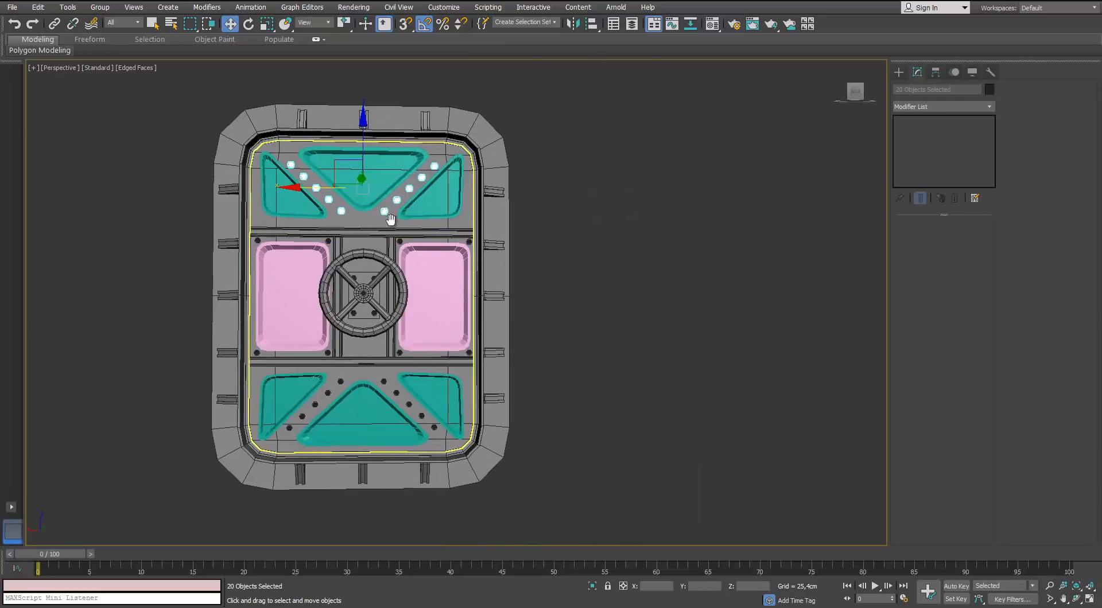
Step: Clone the topmost bolt of the lower left diagonal row to the outer upper corner of the lower left triangle
{"action": "scroll", "coordinate": [390, 219], "scroll_direction": "up", "scroll_amount": 2}
{"action": "scroll", "coordinate": [390, 219], "scroll_direction": "down", "scroll_amount": 2}
{"action": "middle_click_drag", "start_coordinate": [322, 382], "coordinate": [394, 253]}
{"action": "scroll", "coordinate": [389, 262], "scroll_direction": "up", "scroll_amount": 3}
{"action": "scroll", "coordinate": [467, 228], "scroll_direction": "up", "scroll_amount": 2}
{"action": "left_click", "coordinate": [467, 227]}
{"action": "left_click", "coordinate": [454, 225], "text": "ctrl"}
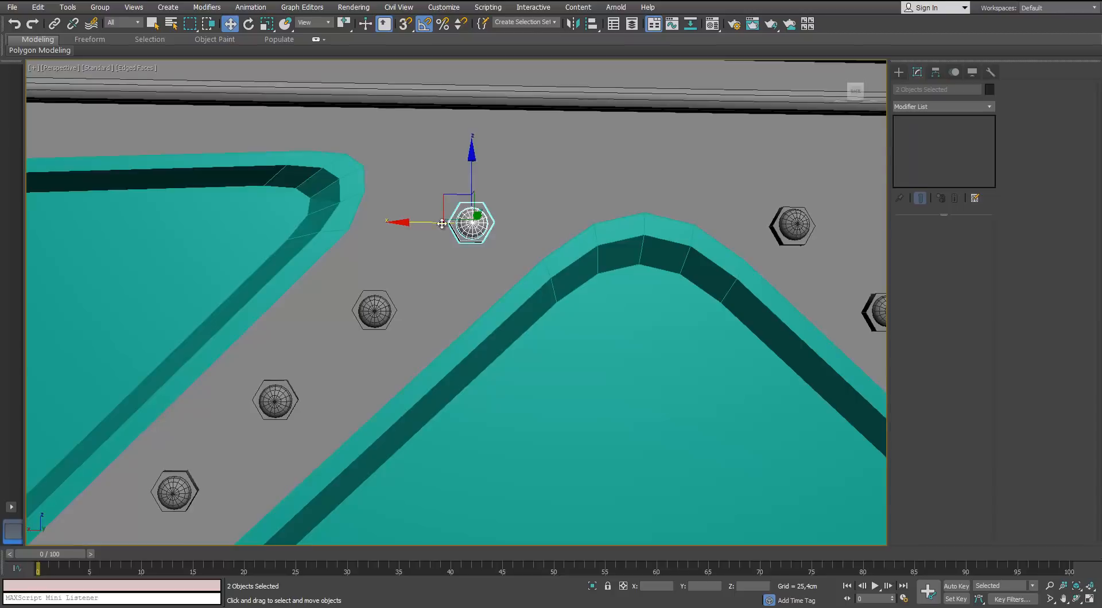
{"action": "scroll", "coordinate": [442, 224], "scroll_direction": "down", "scroll_amount": 2}
{"action": "left_click_drag", "start_coordinate": [568, 261], "coordinate": [143, 213], "text": "shift"}
{"action": "key", "text": "Return"}
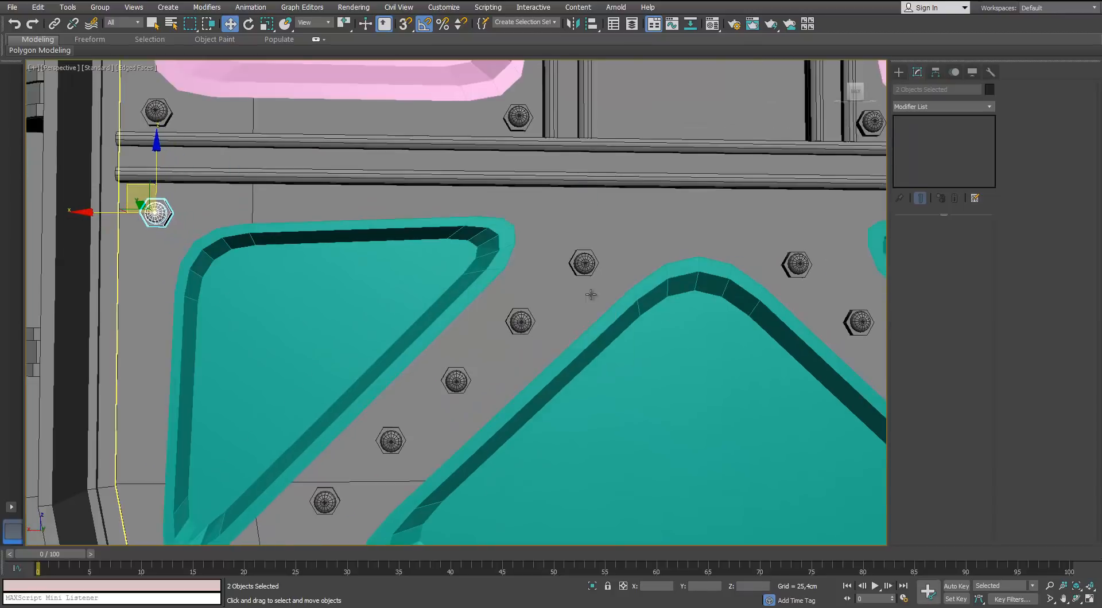
Step: Clone the corner bolt across to the outer upper corner of the lower right triangle
{"action": "scroll", "coordinate": [590, 294], "scroll_direction": "down", "scroll_amount": 4}
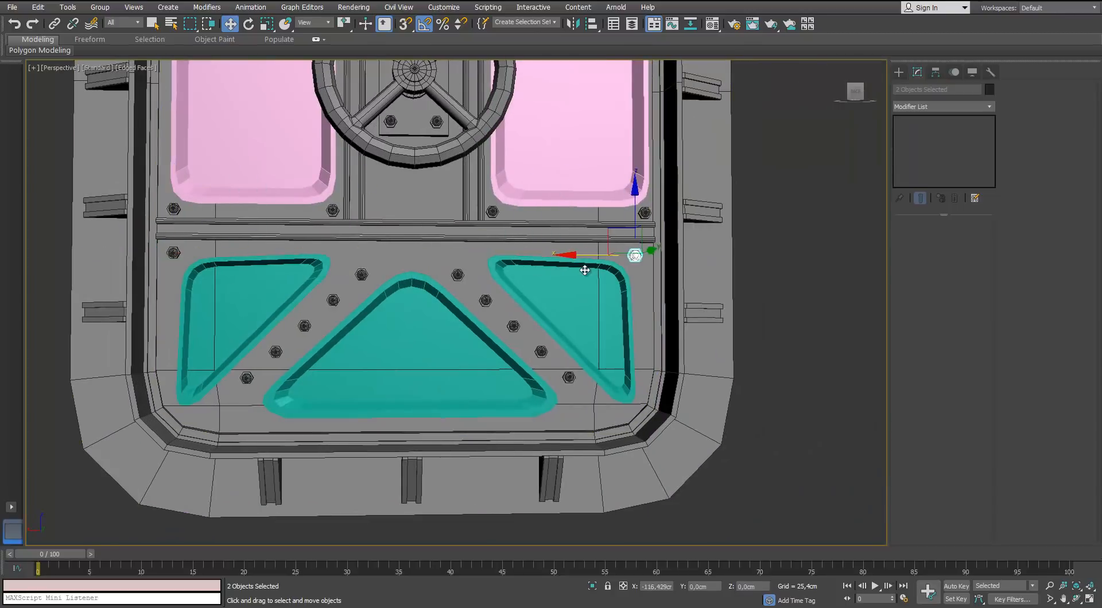
{"action": "left_click_drag", "start_coordinate": [589, 270], "coordinate": [589, 270], "text": "shift"}
{"action": "left_click", "coordinate": [554, 356]}
{"action": "middle_click_drag", "start_coordinate": [554, 353], "coordinate": [543, 345], "text": "alt"}
{"action": "scroll", "coordinate": [570, 258], "scroll_direction": "down", "scroll_amount": 2}
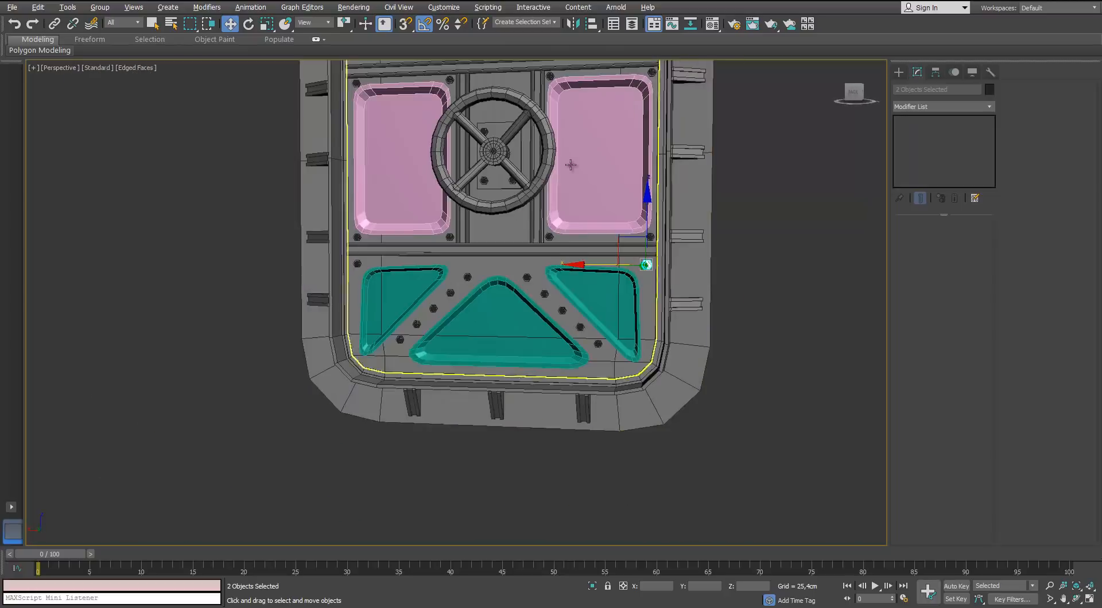
Step: Add the lower left triangle's corner bolt to the selection and clone both bolts up to the outer lower corners of the upper triangles
{"action": "middle_click_drag", "start_coordinate": [367, 245], "coordinate": [426, 323]}
{"action": "scroll", "coordinate": [426, 323], "scroll_direction": "up", "scroll_amount": 2}
{"action": "scroll", "coordinate": [436, 334], "scroll_direction": "up", "scroll_amount": 5}
{"action": "left_click", "coordinate": [502, 388], "text": "ctrl"}
{"action": "left_click", "coordinate": [475, 368], "text": "ctrl"}
{"action": "scroll", "coordinate": [475, 368], "scroll_direction": "down", "scroll_amount": 8}
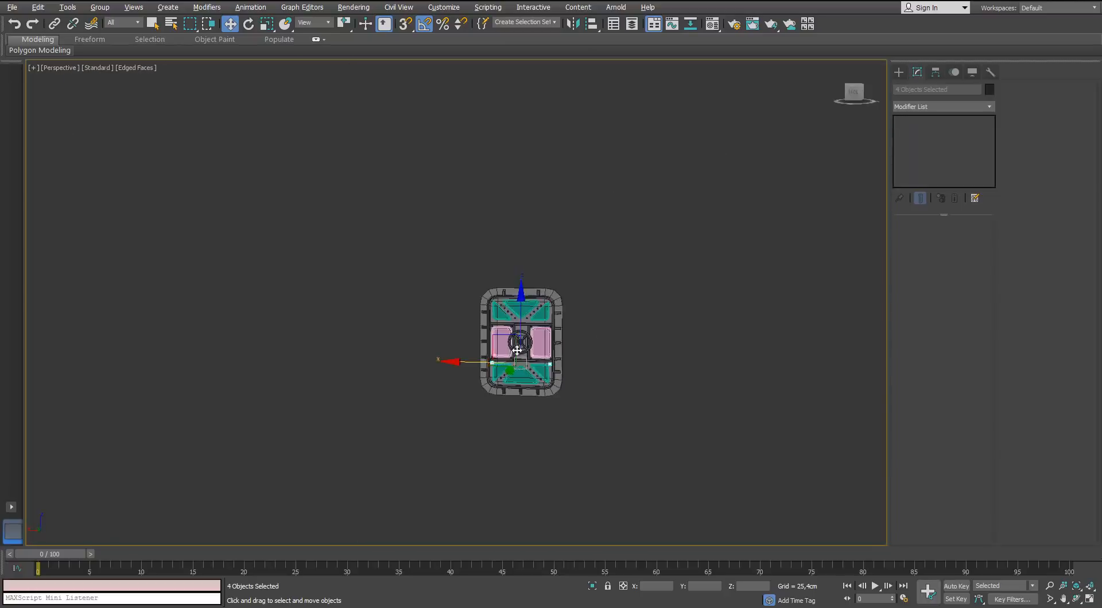
{"action": "scroll", "coordinate": [508, 404], "scroll_direction": "up", "scroll_amount": 6}
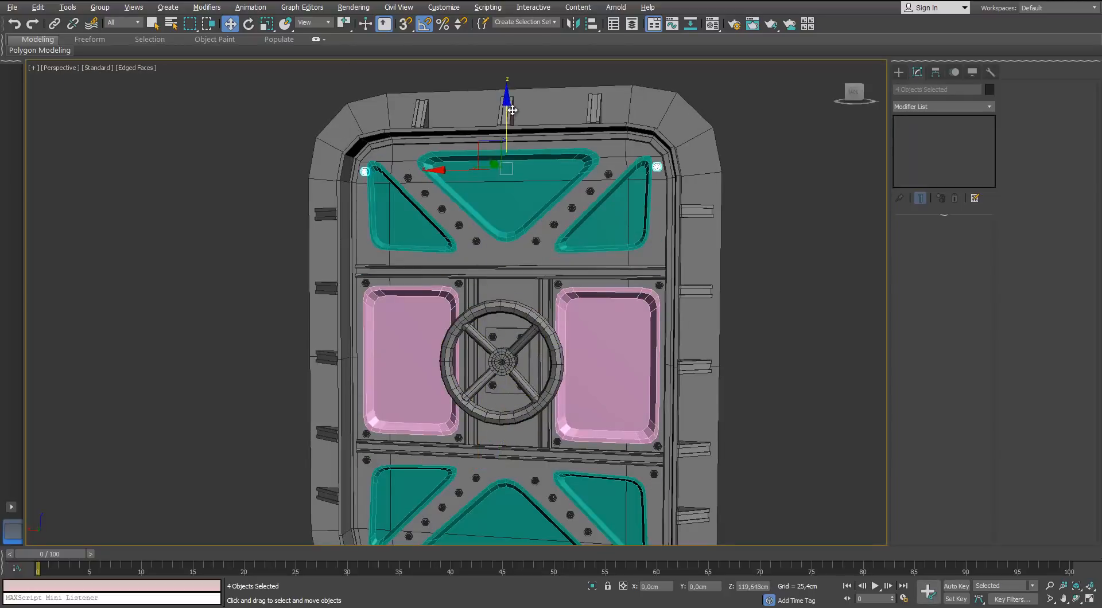
{"action": "left_click_drag", "start_coordinate": [509, 197], "coordinate": [508, 198], "text": "shift"}
{"action": "left_click", "coordinate": [551, 353]}
{"action": "scroll", "coordinate": [659, 256], "scroll_direction": "up", "scroll_amount": 3}
{"action": "scroll", "coordinate": [557, 258], "scroll_direction": "down", "scroll_amount": 3}
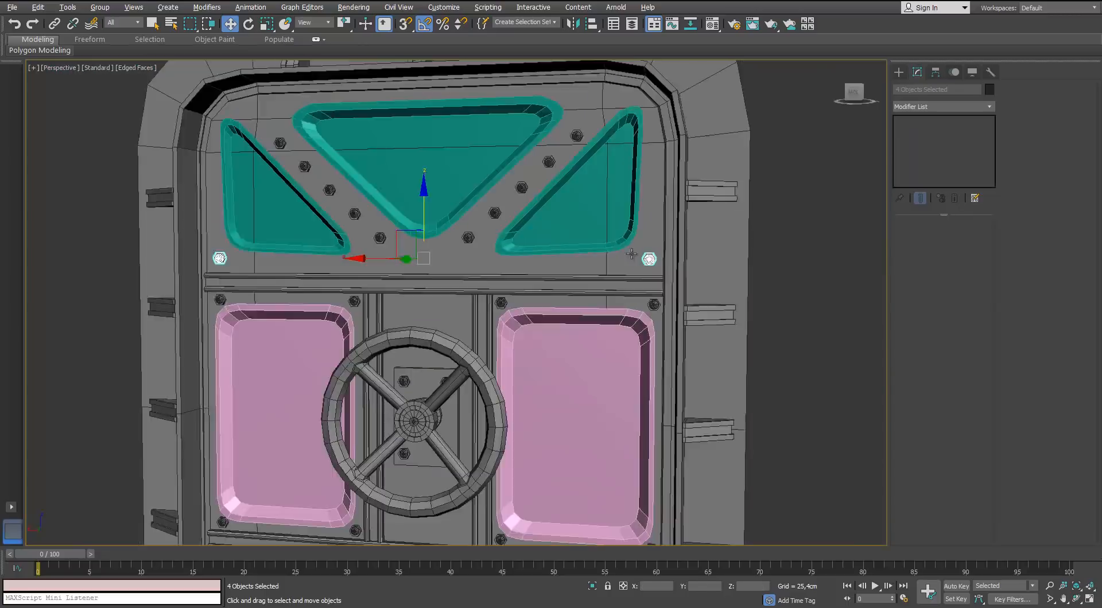
{"action": "scroll", "coordinate": [465, 225], "scroll_direction": "down", "scroll_amount": 3}
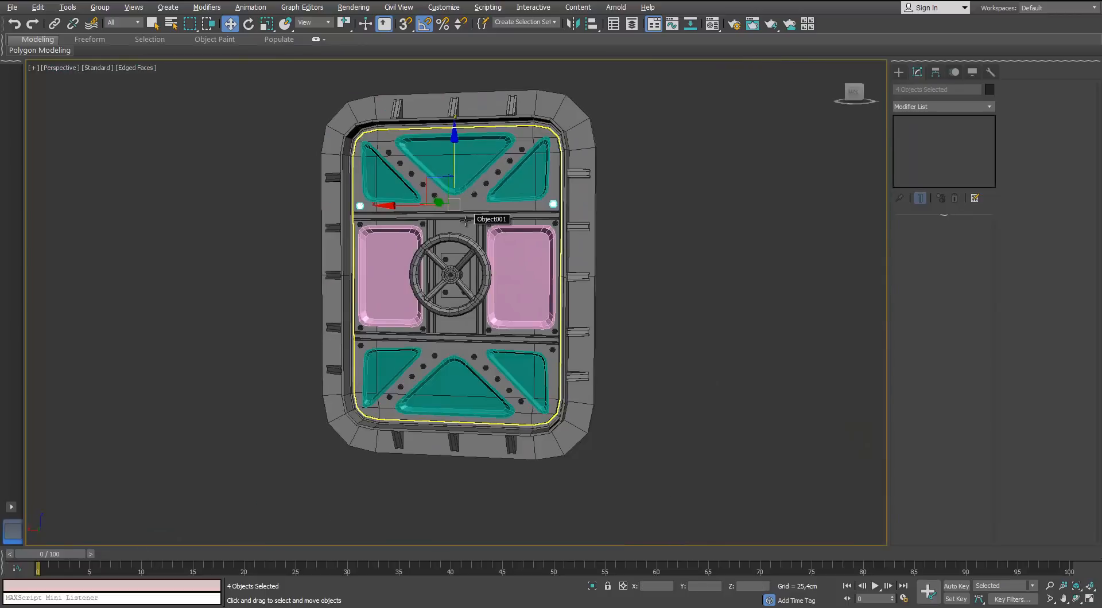
Step: Clone the lowest bolt of the upper right diagonal row up onto the frame, beside the middle top bracket
{"action": "scroll", "coordinate": [465, 220], "scroll_direction": "up", "scroll_amount": 5}
{"action": "left_click", "coordinate": [467, 241]}
{"action": "scroll", "coordinate": [505, 226], "scroll_direction": "up", "scroll_amount": 5}
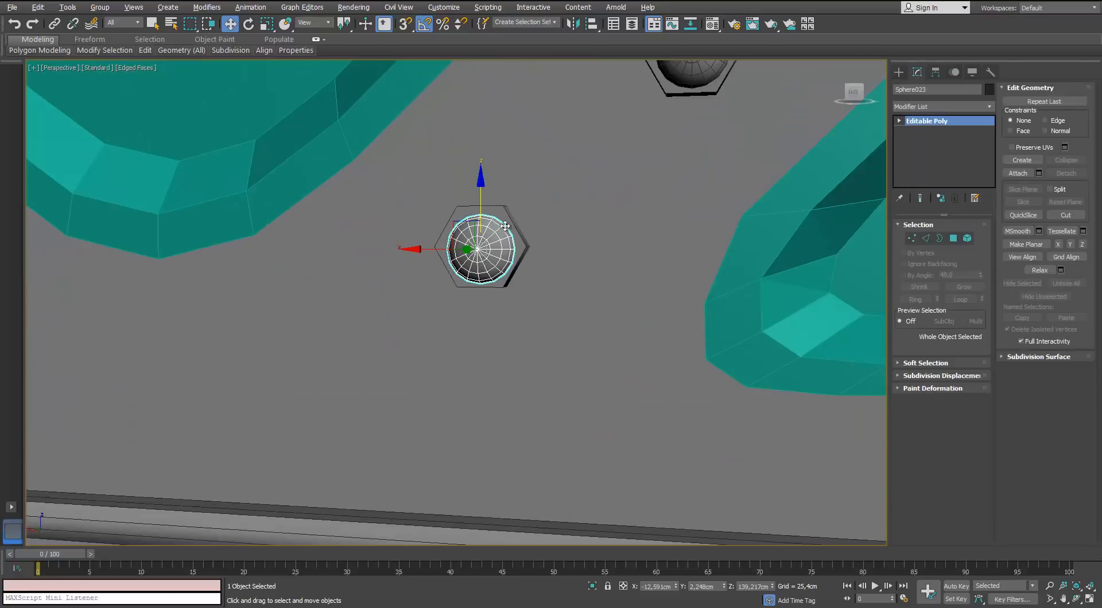
{"action": "left_click", "coordinate": [505, 226], "text": "ctrl"}
{"action": "scroll", "coordinate": [505, 226], "scroll_direction": "down", "scroll_amount": 6}
{"action": "middle_click_drag", "start_coordinate": [489, 175], "coordinate": [515, 313]}
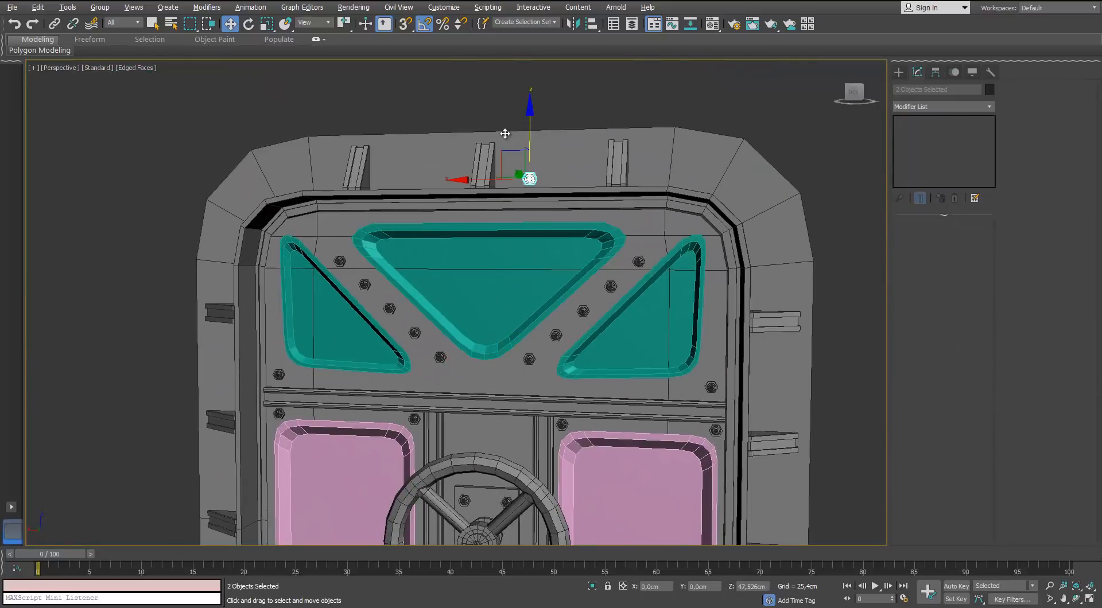
{"action": "key", "text": "ctrl+v"}
{"action": "left_click", "coordinate": [561, 352]}
Step: Fine-tune the cloned bolt's height on the frame beside the middle top bracket
{"action": "scroll", "coordinate": [515, 171], "scroll_direction": "up", "scroll_amount": 5}
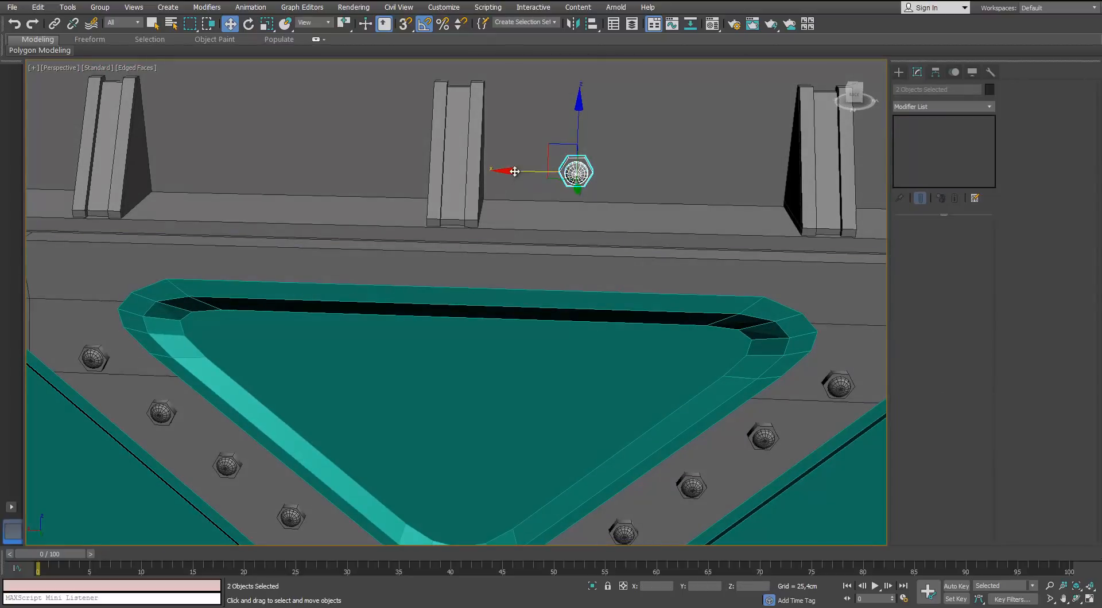
{"action": "middle_click_drag", "start_coordinate": [455, 184], "coordinate": [408, 172], "text": "alt"}
{"action": "scroll", "coordinate": [493, 168], "scroll_direction": "up", "scroll_amount": 4}
{"action": "middle_click_drag", "start_coordinate": [493, 168], "coordinate": [524, 168], "text": "alt"}
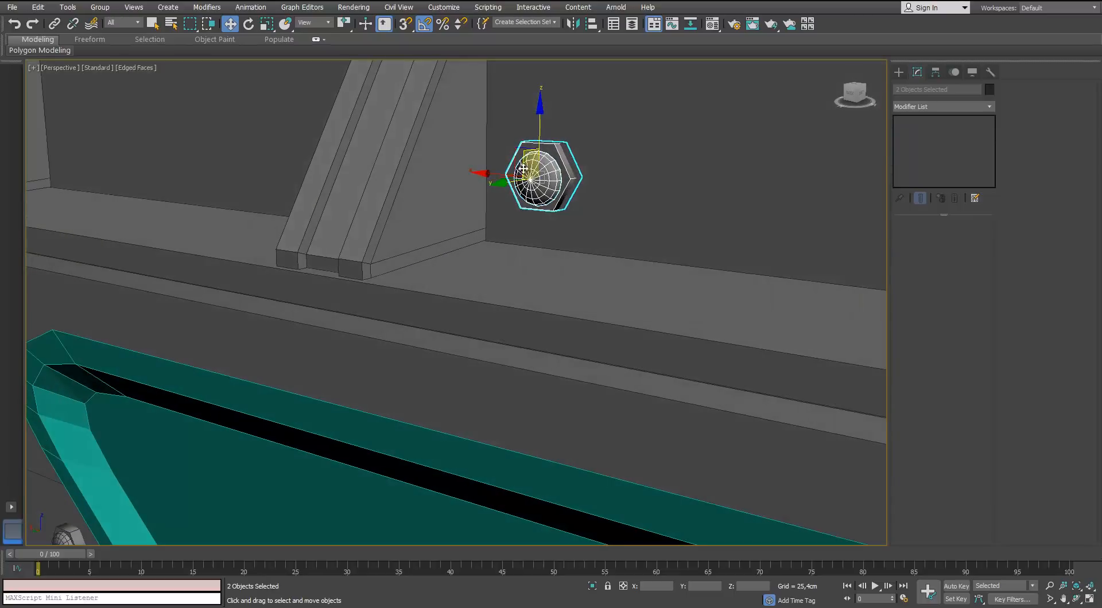
{"action": "left_click", "coordinate": [537, 144]}
{"action": "key", "text": "ctrl+z"}
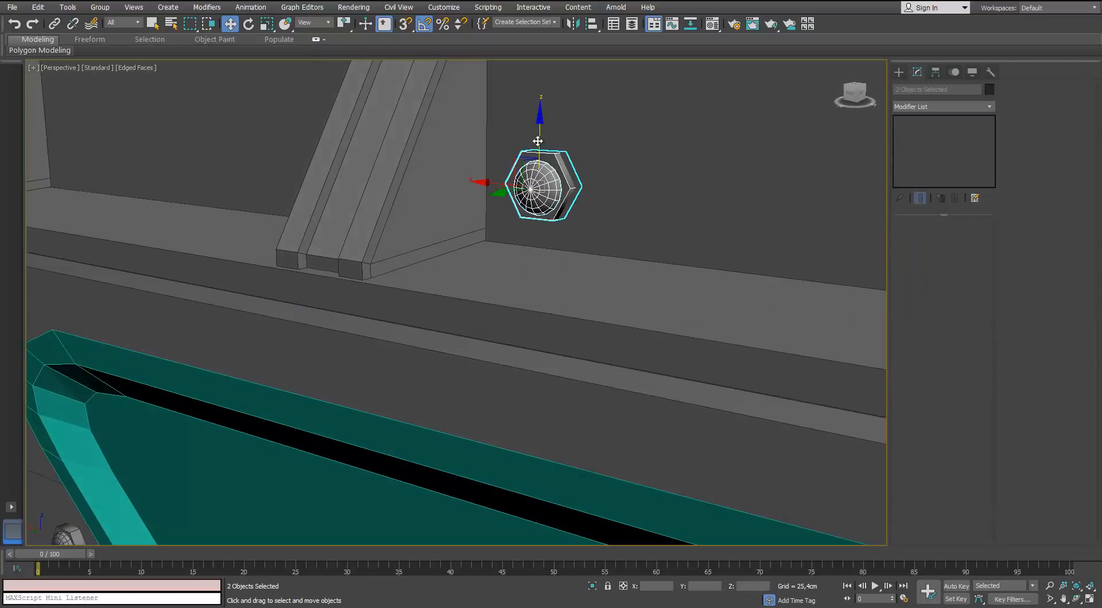
{"action": "middle_click_drag", "start_coordinate": [533, 153], "coordinate": [568, 162], "text": "alt"}
{"action": "scroll", "coordinate": [567, 162], "scroll_direction": "down", "scroll_amount": 5}
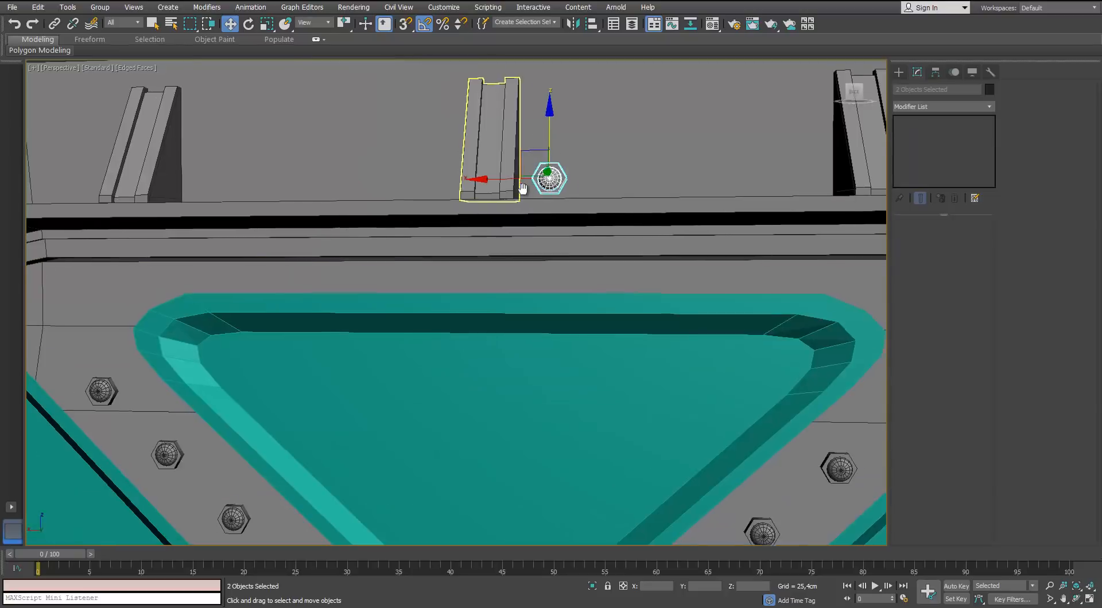
Step: Clone the bolt along the X axis to the other side of the middle top bracket
{"action": "middle_click_drag", "start_coordinate": [500, 178], "coordinate": [533, 185]}
{"action": "left_click_drag", "start_coordinate": [423, 186], "coordinate": [423, 186], "text": "shift"}
{"action": "left_click", "coordinate": [545, 350]}
Step: Select both bolts beside the middle top bracket and clone the pair along X to flank the top right bracket
{"action": "middle_click_drag", "start_coordinate": [478, 240], "coordinate": [488, 236], "text": "alt"}
{"action": "left_click", "coordinate": [577, 183], "text": "ctrl"}
{"action": "left_click", "coordinate": [565, 180], "text": "ctrl"}
{"action": "key", "text": "ctrl+z"}
{"action": "left_click", "coordinate": [569, 184], "text": "ctrl"}
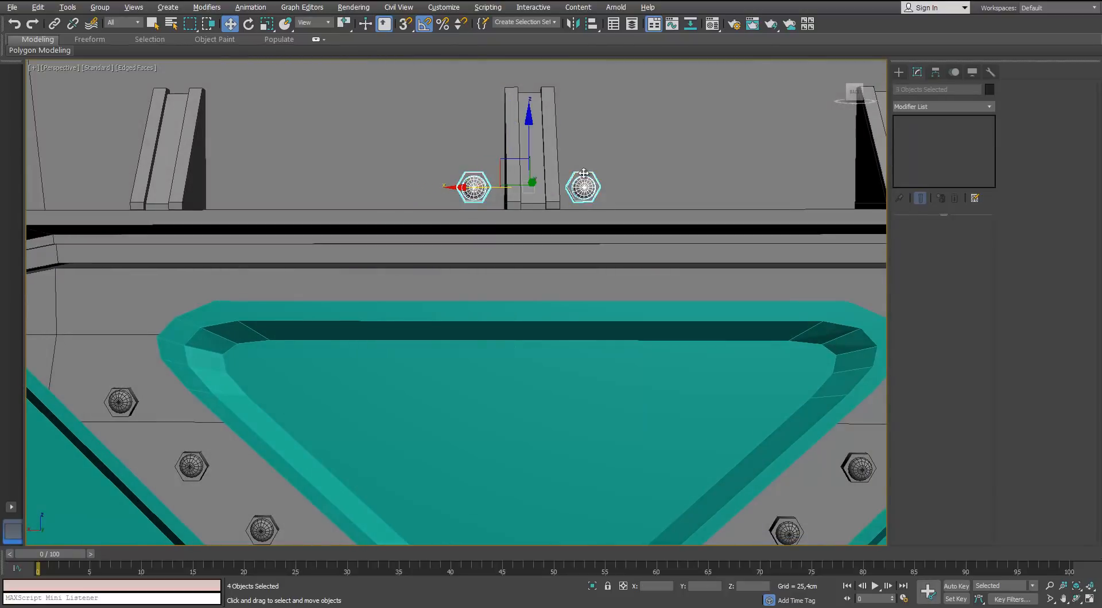
{"action": "scroll", "coordinate": [565, 181], "scroll_direction": "down", "scroll_amount": 5}
{"action": "middle_click_drag", "start_coordinate": [517, 179], "coordinate": [305, 176]}
{"action": "left_click_drag", "start_coordinate": [285, 176], "coordinate": [436, 181]}
{"action": "left_click", "coordinate": [554, 352]}
{"action": "scroll", "coordinate": [498, 164], "scroll_direction": "up", "scroll_amount": 5}
{"action": "middle_click_drag", "start_coordinate": [498, 163], "coordinate": [467, 155]}
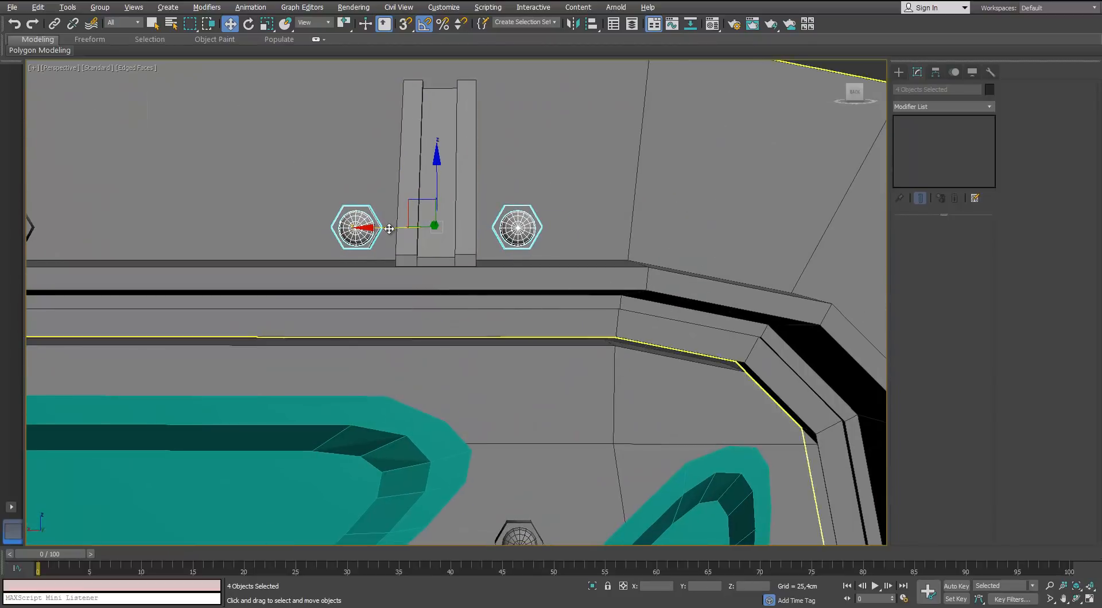
Step: Clone the bolt pair along X as instances so that it flanks the top left bracket
{"action": "scroll", "coordinate": [396, 219], "scroll_direction": "down", "scroll_amount": 6}
{"action": "middle_click_drag", "start_coordinate": [355, 224], "coordinate": [522, 228]}
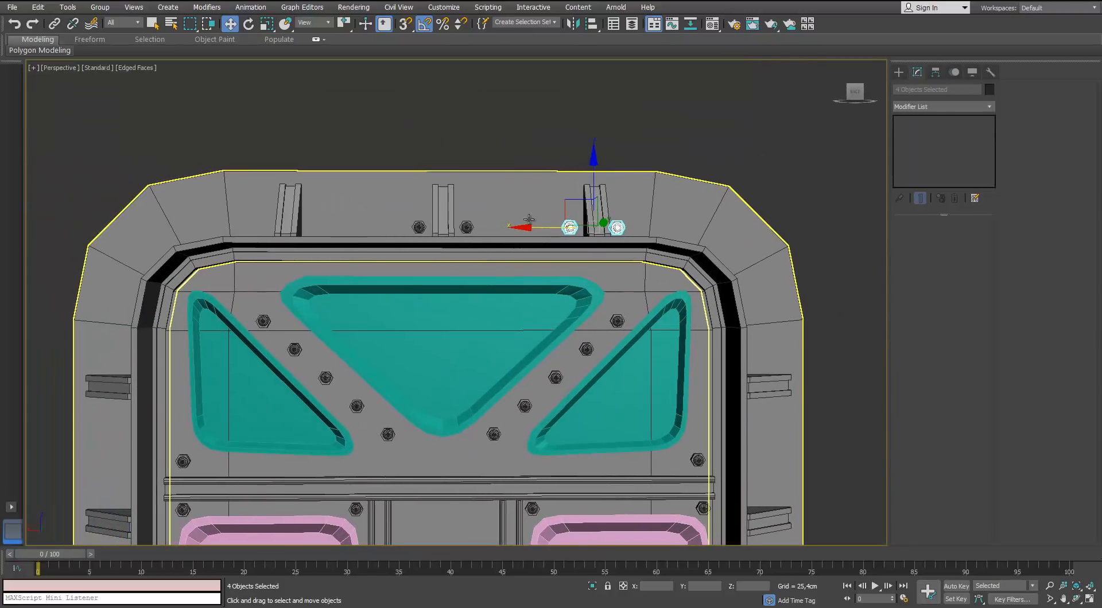
{"action": "left_click_drag", "start_coordinate": [523, 228], "coordinate": [231, 230]}
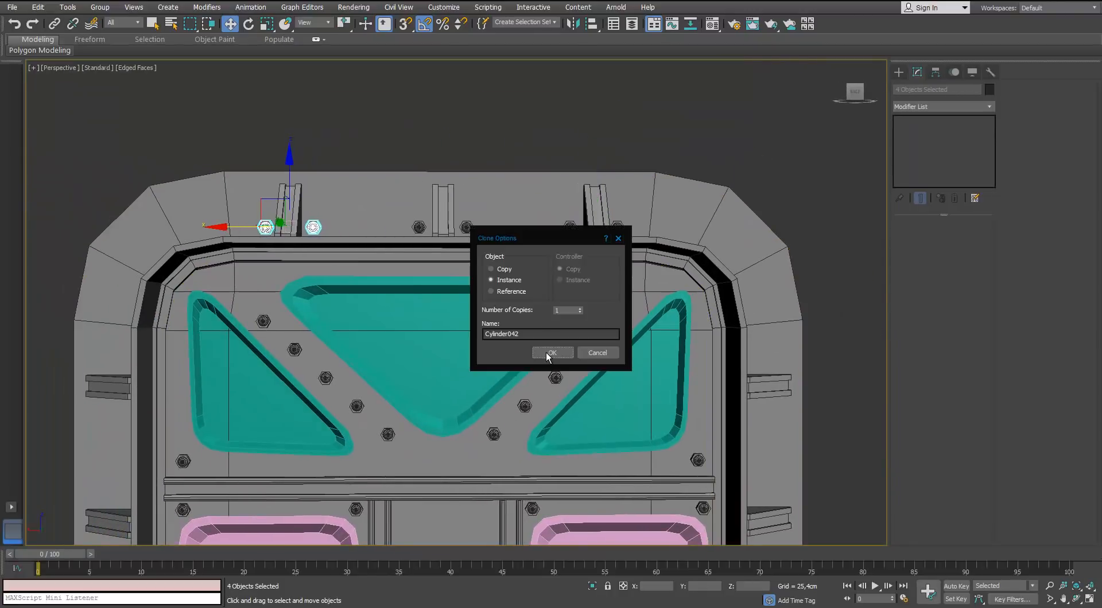
{"action": "left_click", "coordinate": [550, 352]}
{"action": "middle_click_drag", "start_coordinate": [267, 266], "coordinate": [347, 283]}
{"action": "scroll", "coordinate": [354, 246], "scroll_direction": "up", "scroll_amount": 5}
{"action": "left_click", "coordinate": [366, 248]}
{"action": "scroll", "coordinate": [379, 242], "scroll_direction": "down", "scroll_amount": 4}
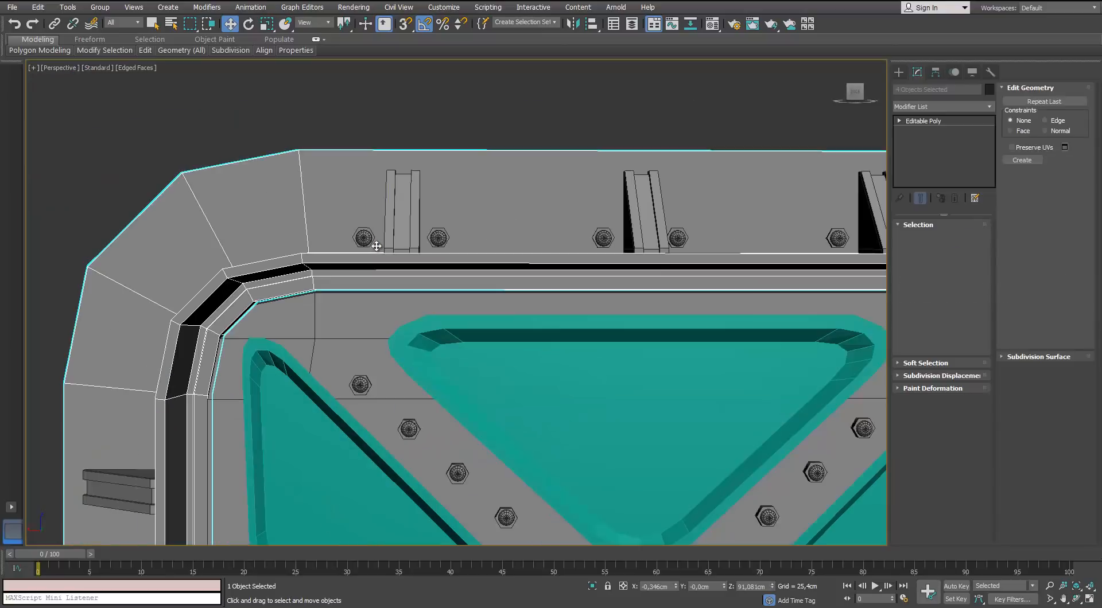
{"action": "key", "text": "ctrl+z"}
Step: Clone the bolt pair from the top left bracket down to the uppermost bracket on the frame's left side
{"action": "scroll", "coordinate": [381, 241], "scroll_direction": "down", "scroll_amount": 4}
{"action": "middle_click_drag", "start_coordinate": [381, 241], "coordinate": [470, 132]}
{"action": "scroll", "coordinate": [434, 181], "scroll_direction": "up", "scroll_amount": 2}
{"action": "left_click_drag", "start_coordinate": [470, 132], "coordinate": [322, 273]}
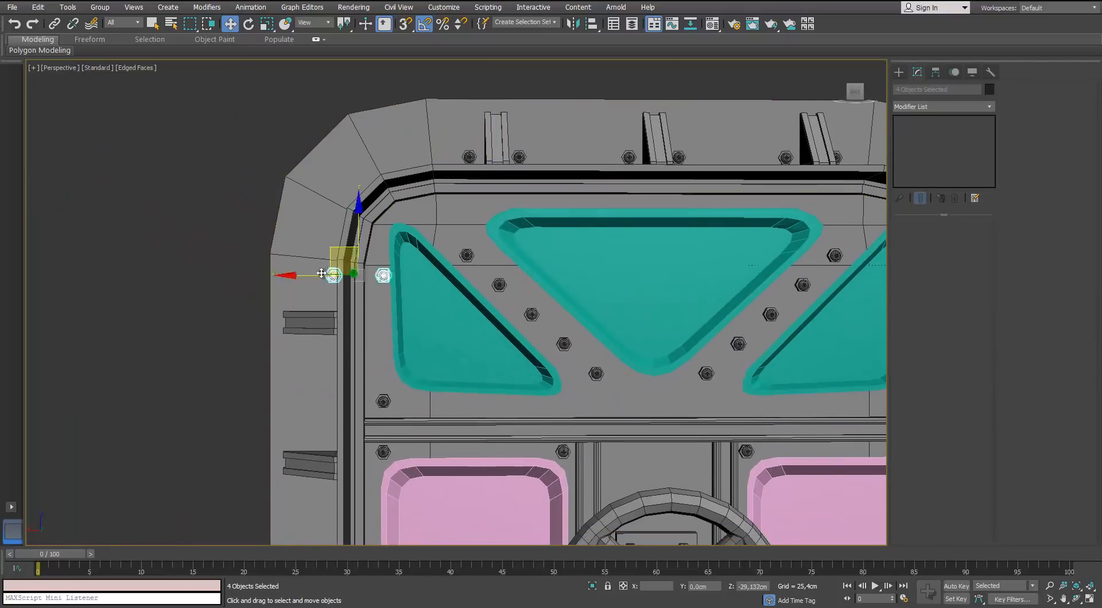
{"action": "left_click_drag", "start_coordinate": [281, 307], "coordinate": [282, 306], "text": "shift"}
{"action": "left_click", "coordinate": [543, 351]}
Step: Rotate the cloned pair a quarter turn to vertical and shift it inward so the bolts sit above and below the side bracket
{"action": "scroll", "coordinate": [393, 245], "scroll_direction": "up", "scroll_amount": 5}
{"action": "key", "text": "e"}
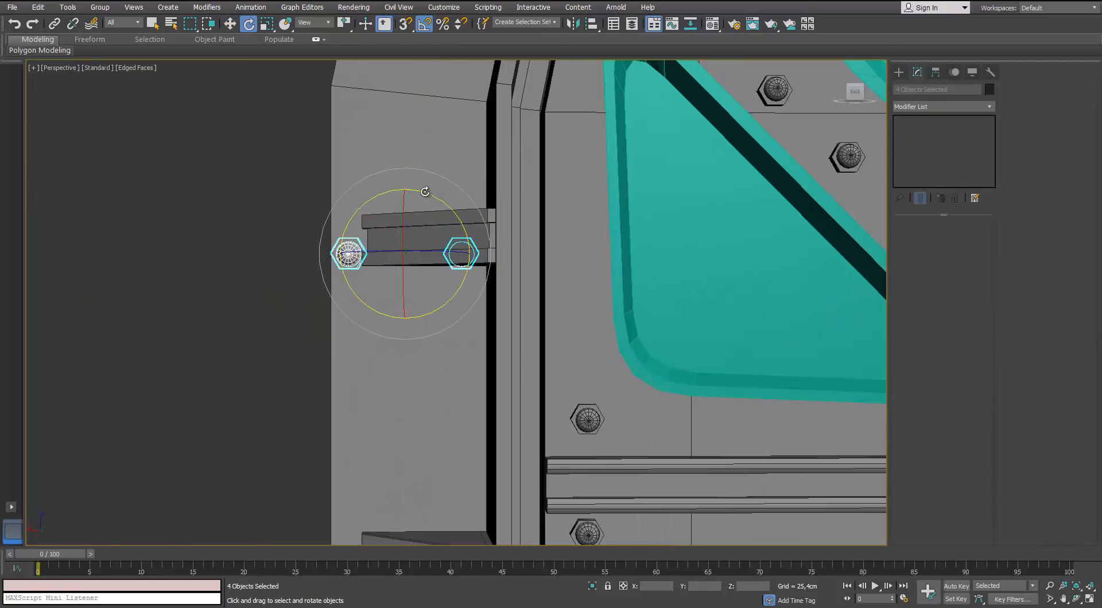
{"action": "left_click_drag", "start_coordinate": [425, 191], "coordinate": [386, 182]}
{"action": "key", "text": "w"}
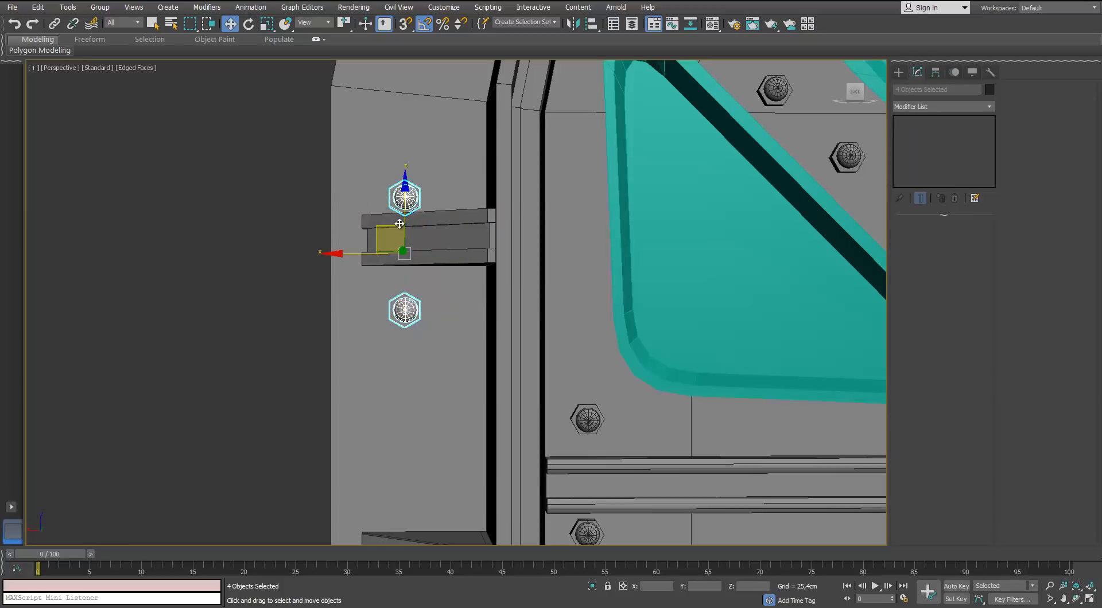
{"action": "left_click_drag", "start_coordinate": [399, 224], "coordinate": [457, 208]}
Step: Clone the vertical bolt pair down to the second bracket on the frame's left side
{"action": "scroll", "coordinate": [448, 224], "scroll_direction": "down", "scroll_amount": 4}
{"action": "middle_click_drag", "start_coordinate": [447, 223], "coordinate": [352, 151], "text": "alt"}
{"action": "scroll", "coordinate": [483, 247], "scroll_direction": "up", "scroll_amount": 5}
{"action": "scroll", "coordinate": [365, 171], "scroll_direction": "down", "scroll_amount": 6}
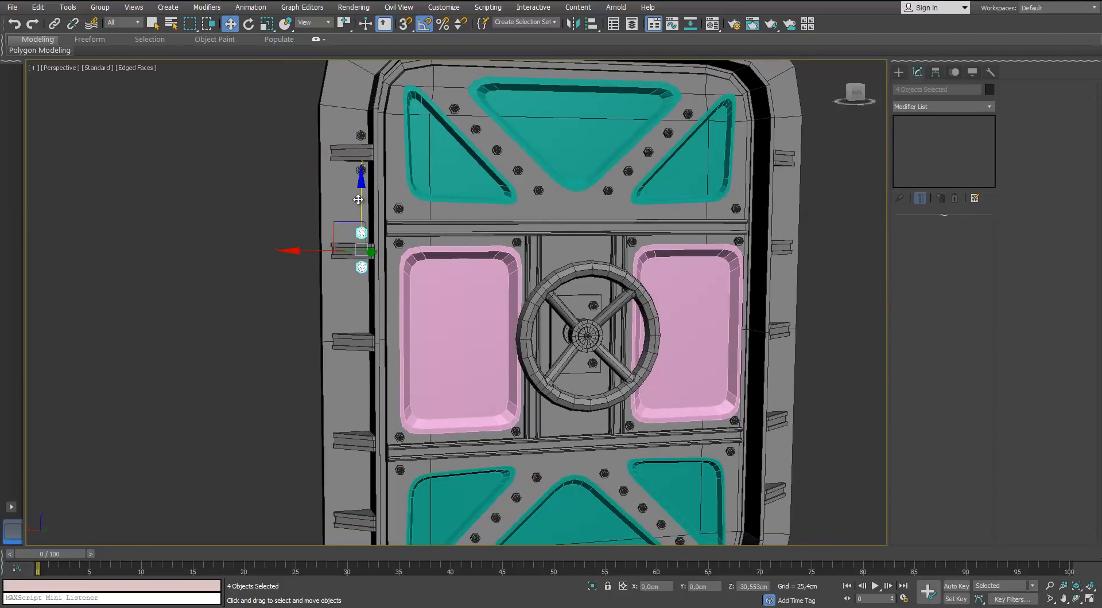
{"action": "left_click_drag", "start_coordinate": [358, 200], "coordinate": [358, 200], "text": "shift"}
{"action": "left_click", "coordinate": [547, 354]}
{"action": "scroll", "coordinate": [374, 251], "scroll_direction": "up", "scroll_amount": 5}
{"action": "scroll", "coordinate": [355, 190], "scroll_direction": "down", "scroll_amount": 4}
{"action": "mouse_move", "coordinate": [374, 251]}
{"action": "middle_mouse_down", "text": "alt"}
{"action": "mouse_move", "coordinate": [355, 189]}
{"action": "mouse_move", "coordinate": [359, 144]}
{"action": "middle_mouse_up", "text": "alt"}
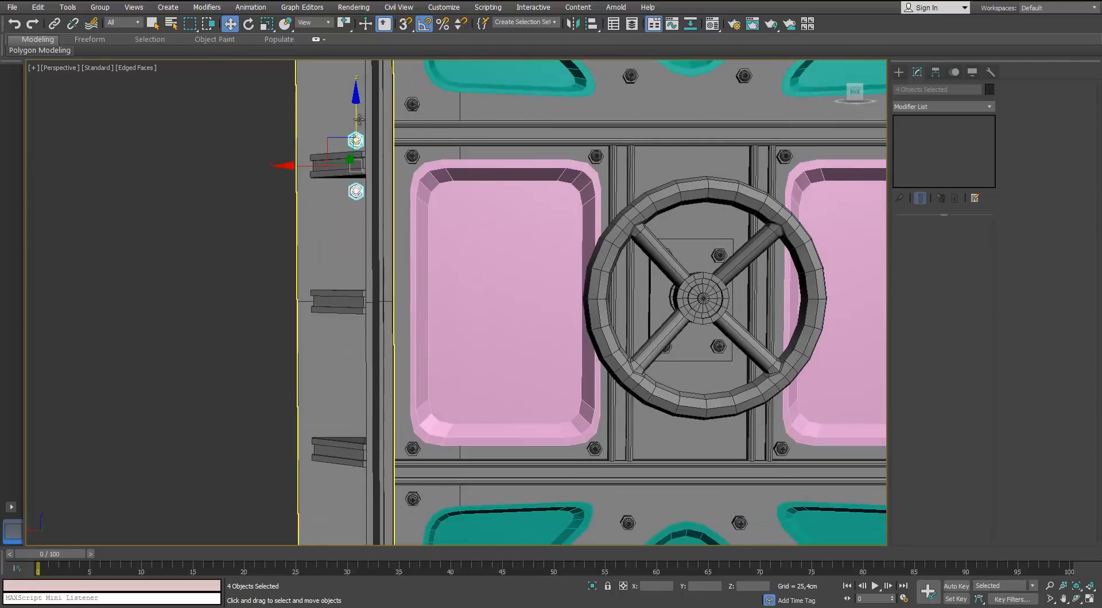
Step: Switch to the front wireframe view and clone the bolt pair down to the third side bracket as instances
{"action": "key", "text": "f"}
{"action": "scroll", "coordinate": [460, 226], "scroll_direction": "up", "scroll_amount": 3}
{"action": "middle_click_drag", "start_coordinate": [696, 224], "coordinate": [430, 147]}
{"action": "key", "text": "F3"}
{"action": "scroll", "coordinate": [459, 226], "scroll_direction": "up", "scroll_amount": 3}
{"action": "scroll", "coordinate": [460, 226], "scroll_direction": "down", "scroll_amount": 3}
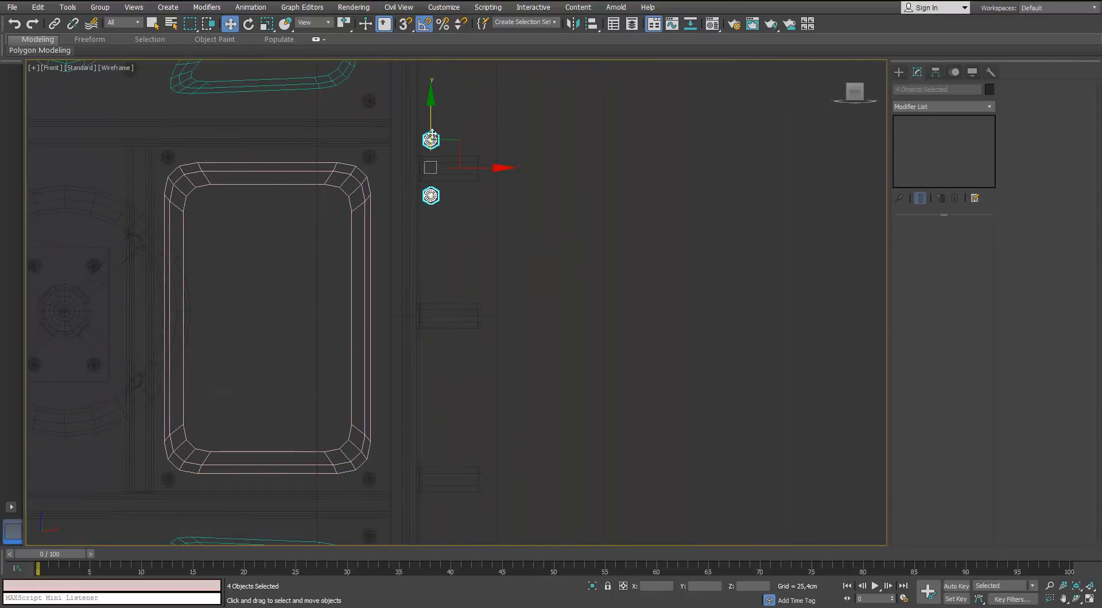
{"action": "left_click_drag", "start_coordinate": [403, 275], "coordinate": [403, 275], "text": "shift"}
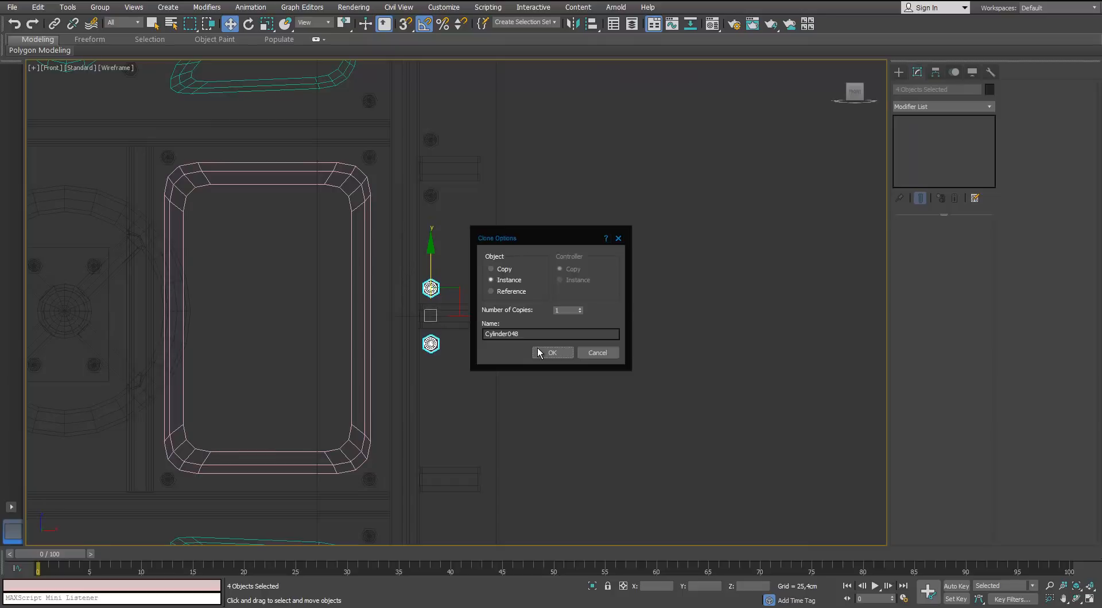
{"action": "left_click", "coordinate": [540, 353]}
Step: Clone the bolt pair down to the fourth and fifth side brackets
{"action": "middle_click_drag", "start_coordinate": [455, 336], "coordinate": [428, 198]}
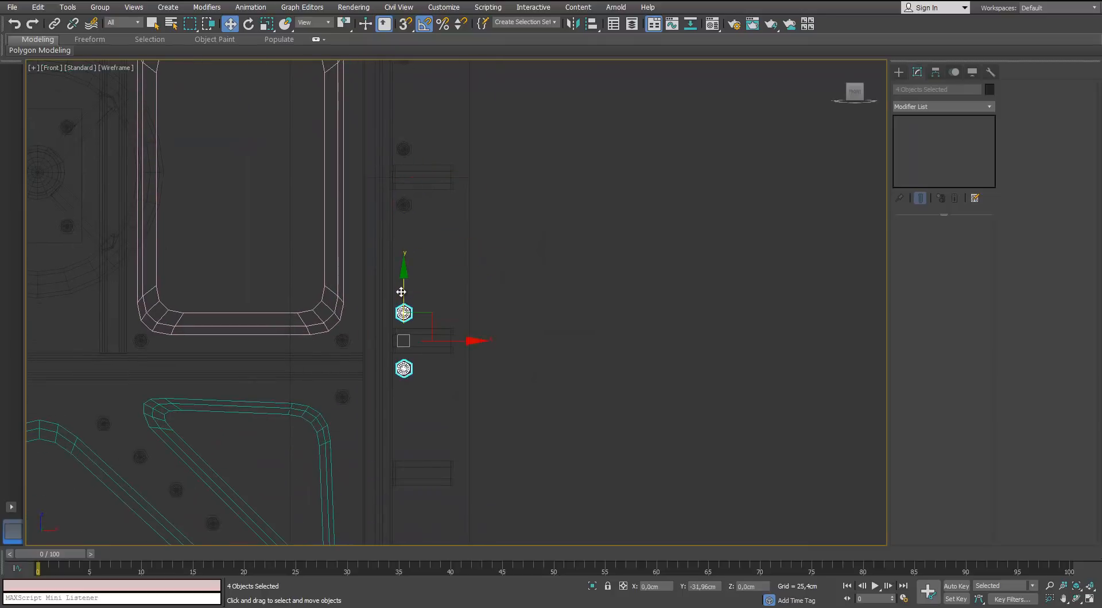
{"action": "left_click_drag", "start_coordinate": [401, 292], "coordinate": [401, 292], "text": "shift"}
{"action": "left_click", "coordinate": [552, 353]}
{"action": "middle_click_drag", "start_coordinate": [393, 354], "coordinate": [374, 188]}
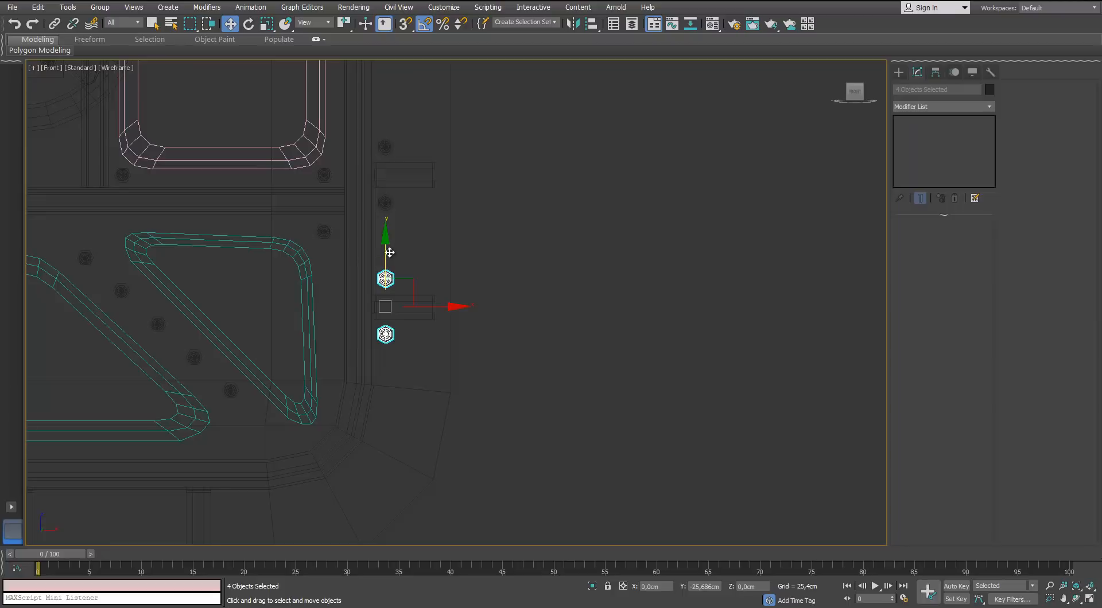
{"action": "left_click_drag", "start_coordinate": [390, 252], "coordinate": [390, 254], "text": "shift"}
{"action": "left_click", "coordinate": [552, 352]}
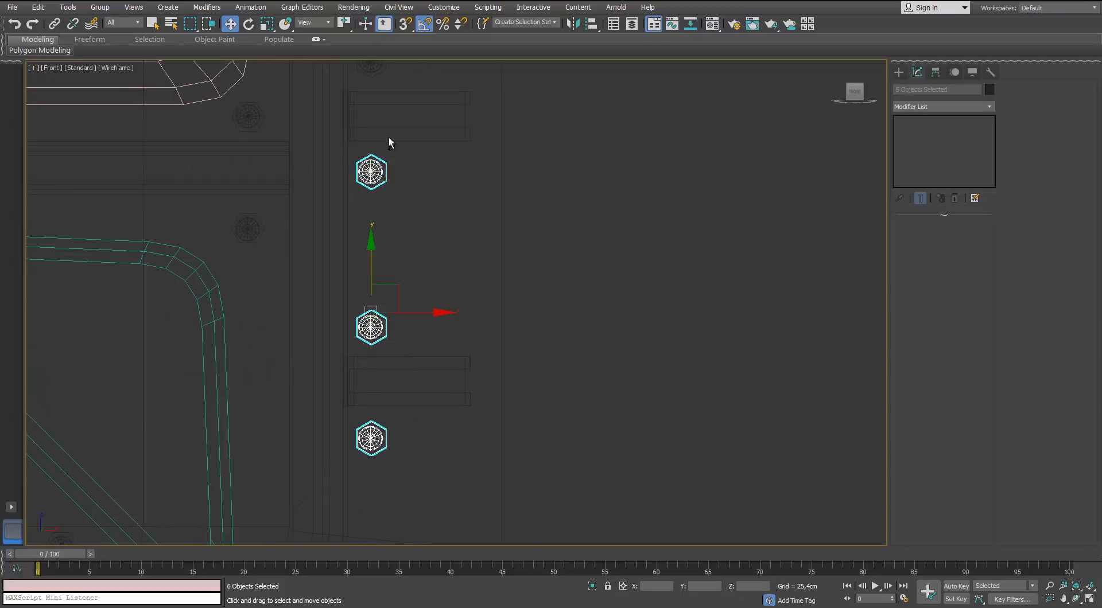
Step: Add the bolts above and below the fourth and third side brackets to the selection, including heads and hexagonal bases
{"action": "middle_click_drag", "start_coordinate": [389, 143], "coordinate": [388, 373]}
{"action": "left_click", "coordinate": [375, 288], "text": "ctrl"}
{"action": "scroll", "coordinate": [374, 288], "scroll_direction": "up", "scroll_amount": 7}
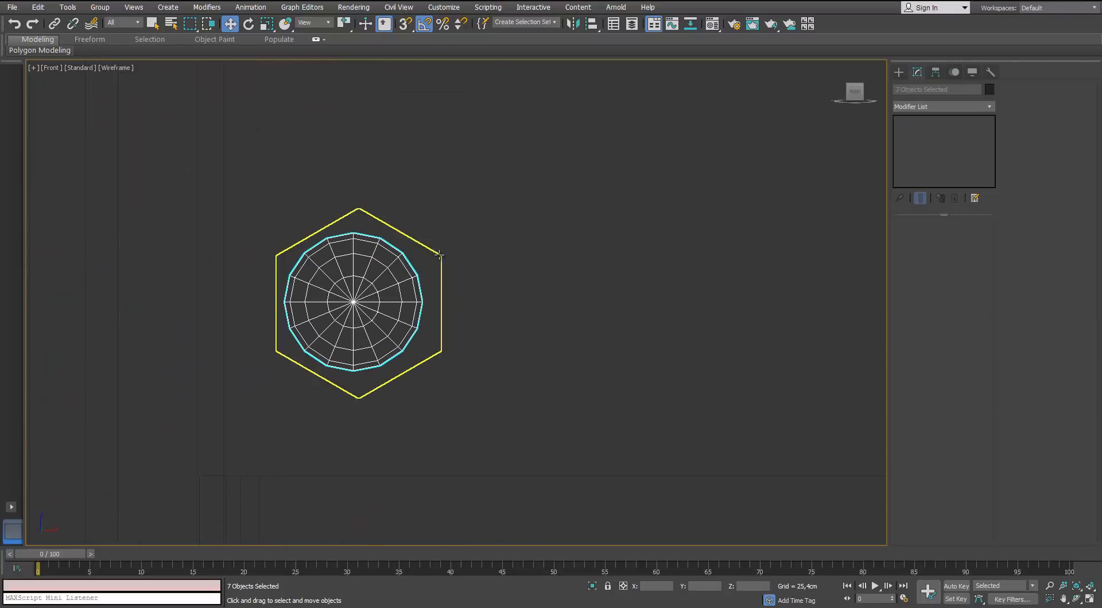
{"action": "left_click", "coordinate": [439, 255], "text": "ctrl"}
{"action": "scroll", "coordinate": [439, 255], "scroll_direction": "down", "scroll_amount": 7}
{"action": "middle_click_drag", "start_coordinate": [428, 184], "coordinate": [412, 344]}
{"action": "scroll", "coordinate": [414, 260], "scroll_direction": "up", "scroll_amount": 3}
{"action": "scroll", "coordinate": [426, 260], "scroll_direction": "down", "scroll_amount": 3}
{"action": "middle_click_drag", "start_coordinate": [422, 102], "coordinate": [408, 278]}
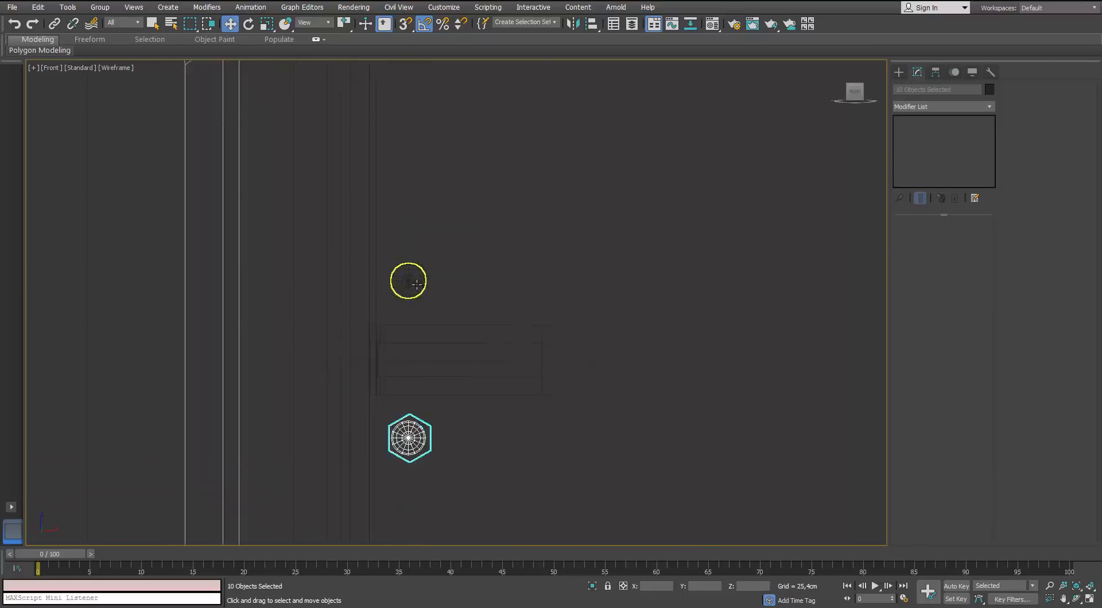
{"action": "scroll", "coordinate": [408, 277], "scroll_direction": "up", "scroll_amount": 4}
{"action": "left_click", "coordinate": [426, 268], "text": "ctrl"}
{"action": "left_click", "coordinate": [445, 264], "text": "ctrl"}
{"action": "scroll", "coordinate": [444, 263], "scroll_direction": "down", "scroll_amount": 4}
Step: Add the bolts above and below the second and uppermost side brackets to the selection
{"action": "middle_click_drag", "start_coordinate": [415, 226], "coordinate": [422, 316]}
{"action": "scroll", "coordinate": [446, 225], "scroll_direction": "up", "scroll_amount": 3}
{"action": "left_click", "coordinate": [449, 224], "text": "ctrl"}
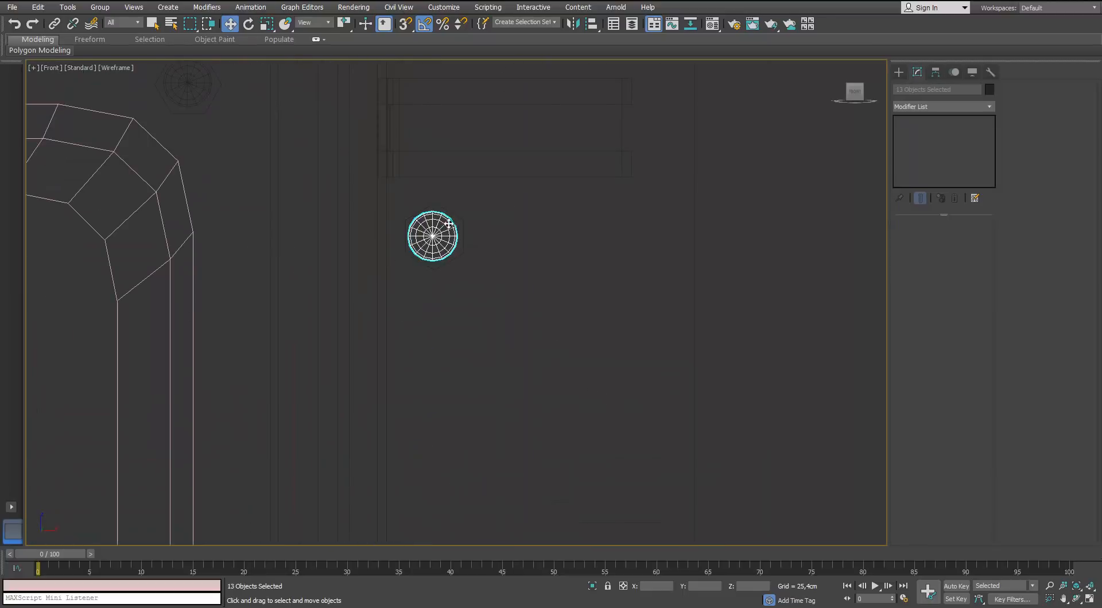
{"action": "scroll", "coordinate": [463, 206], "scroll_direction": "down", "scroll_amount": 2}
{"action": "middle_click_drag", "start_coordinate": [453, 63], "coordinate": [435, 373]}
{"action": "left_click", "coordinate": [463, 241], "text": "ctrl"}
{"action": "scroll", "coordinate": [463, 241], "scroll_direction": "down", "scroll_amount": 3}
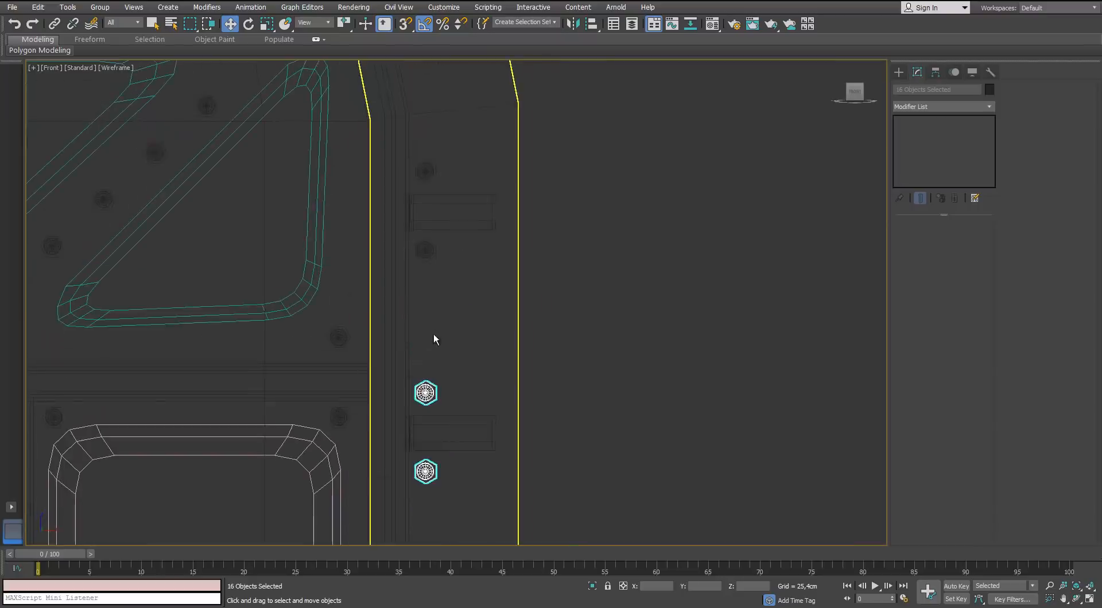
{"action": "scroll", "coordinate": [434, 325], "scroll_direction": "up", "scroll_amount": 3}
{"action": "left_click", "coordinate": [434, 177], "text": "ctrl"}
{"action": "left_click", "coordinate": [440, 170], "text": "ctrl"}
{"action": "middle_click_drag", "start_coordinate": [439, 168], "coordinate": [438, 396]}
{"action": "left_click", "coordinate": [435, 259], "text": "ctrl"}
{"action": "left_click", "coordinate": [435, 259], "text": "ctrl"}
{"action": "scroll", "coordinate": [434, 259], "scroll_direction": "down", "scroll_amount": 5}
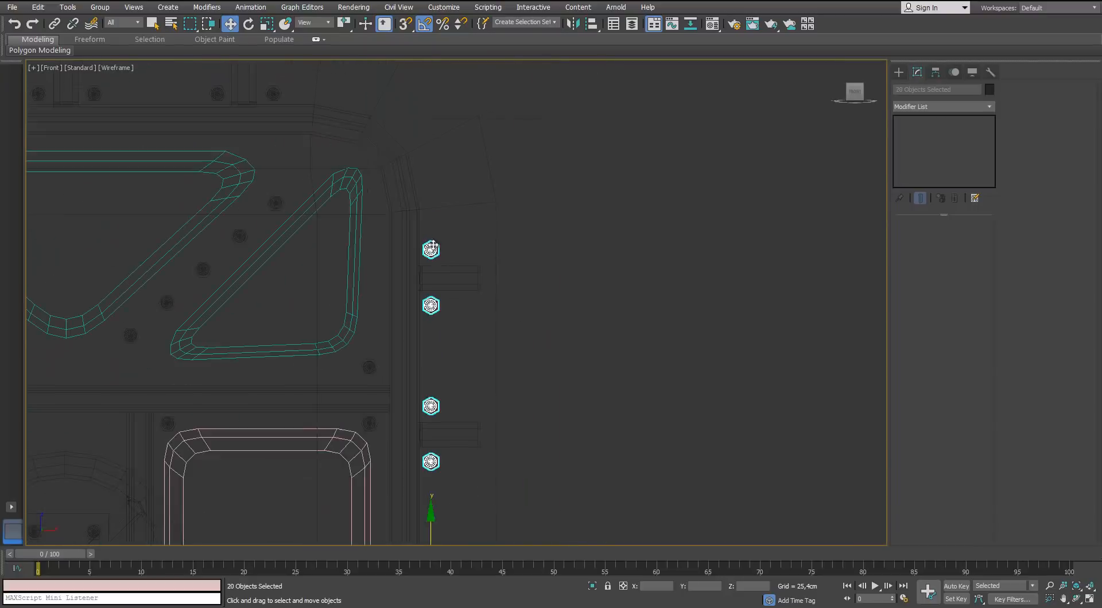
Step: Clone the whole column of side bolts across to the opposite side of the frame and align it with the brackets there
{"action": "scroll", "coordinate": [387, 325], "scroll_direction": "up", "scroll_amount": 3}
{"action": "left_click_drag", "start_coordinate": [659, 261], "coordinate": [370, 270], "text": "shift"}
{"action": "key", "text": "Return"}
{"action": "scroll", "coordinate": [370, 269], "scroll_direction": "up", "scroll_amount": 5}
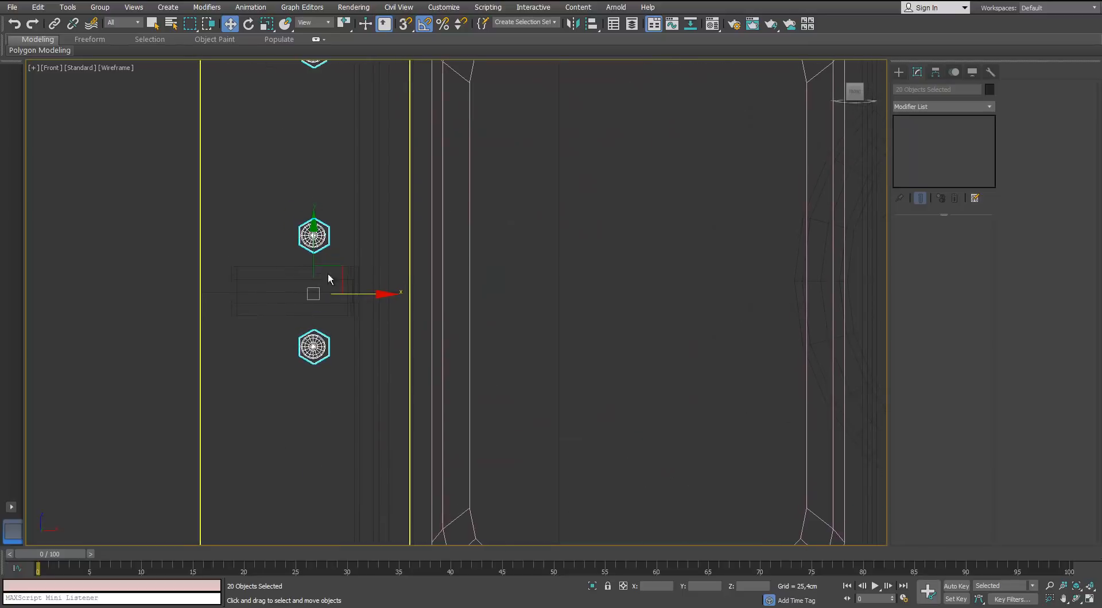
{"action": "left_click", "coordinate": [374, 292]}
{"action": "key", "text": "ctrl+z"}
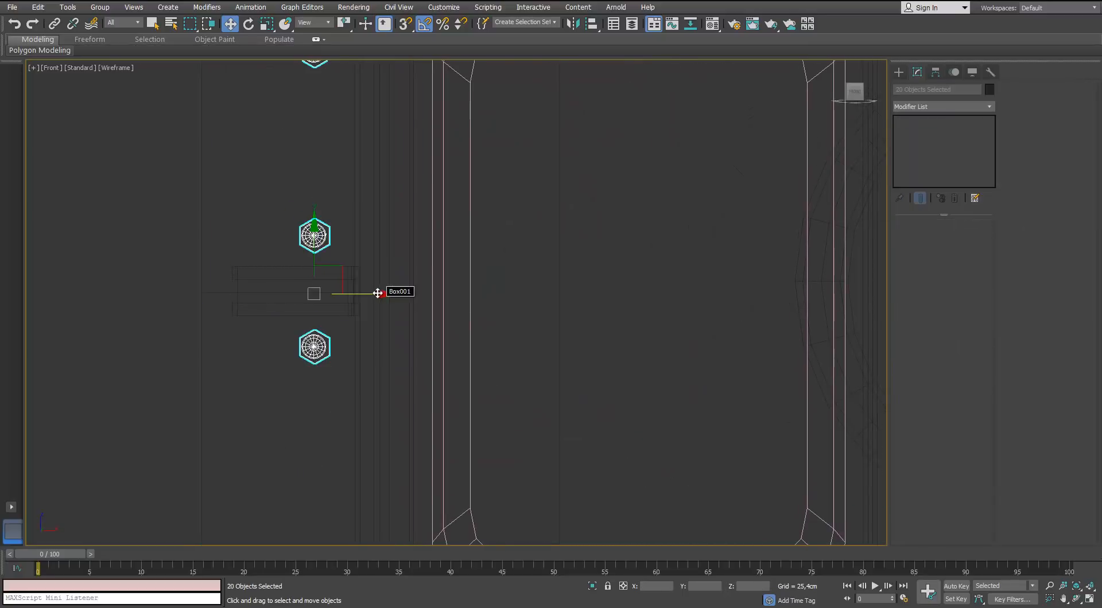
{"action": "left_click_drag", "start_coordinate": [378, 292], "coordinate": [385, 292]}
Step: Return to the shaded perspective view and inspect the cloned bolt column on the door frame
{"action": "scroll", "coordinate": [376, 251], "scroll_direction": "down", "scroll_amount": 8}
{"action": "mouse_move", "coordinate": [412, 231]}
{"action": "middle_mouse_down"}
{"action": "mouse_move", "coordinate": [321, 235]}
{"action": "mouse_move", "coordinate": [421, 257]}
{"action": "mouse_move", "coordinate": [417, 282]}
{"action": "mouse_move", "coordinate": [339, 235]}
{"action": "mouse_move", "coordinate": [447, 257]}
{"action": "middle_mouse_up"}
{"action": "key", "text": "p"}
{"action": "scroll", "coordinate": [322, 236], "scroll_direction": "down", "scroll_amount": 4}
{"action": "key", "text": "F3"}
{"action": "scroll", "coordinate": [417, 252], "scroll_direction": "up", "scroll_amount": 3}
{"action": "scroll", "coordinate": [335, 235], "scroll_direction": "up", "scroll_amount": 3}
{"action": "middle_click_drag", "start_coordinate": [402, 261], "coordinate": [317, 273], "text": "alt"}
{"action": "scroll", "coordinate": [317, 273], "scroll_direction": "down", "scroll_amount": 3}
{"action": "middle_click_drag", "start_coordinate": [317, 273], "coordinate": [401, 274]}
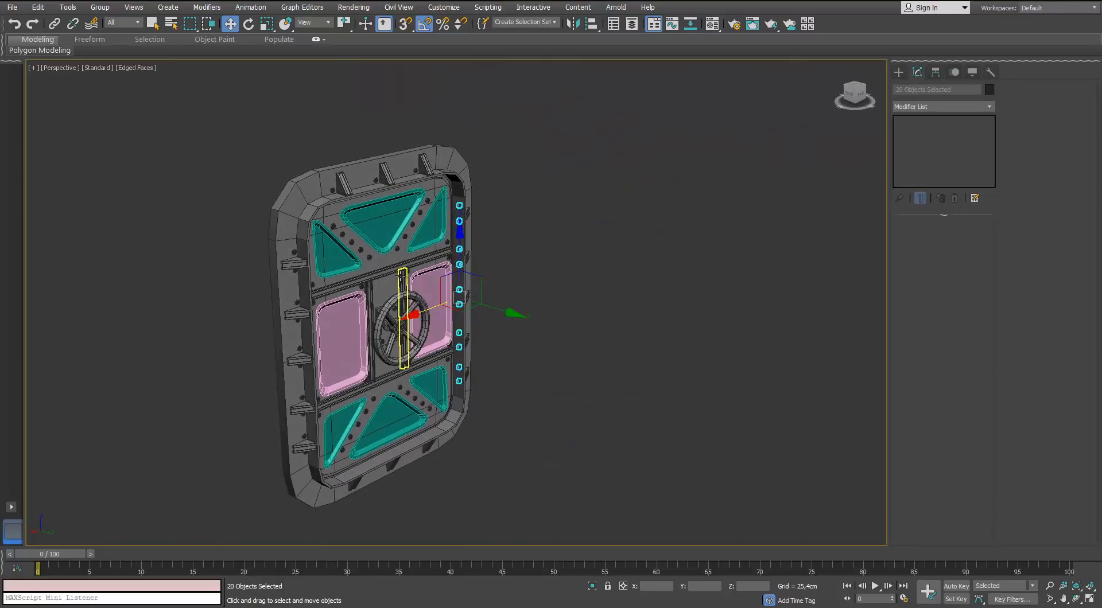
Step: Select all the detail parts on the door leaf, leaving out the outer frame and its surrounding brackets and bolts
{"action": "middle_click_drag", "start_coordinate": [554, 217], "coordinate": [504, 192], "text": "alt"}
{"action": "left_click_drag", "start_coordinate": [330, 337], "coordinate": [214, 426]}
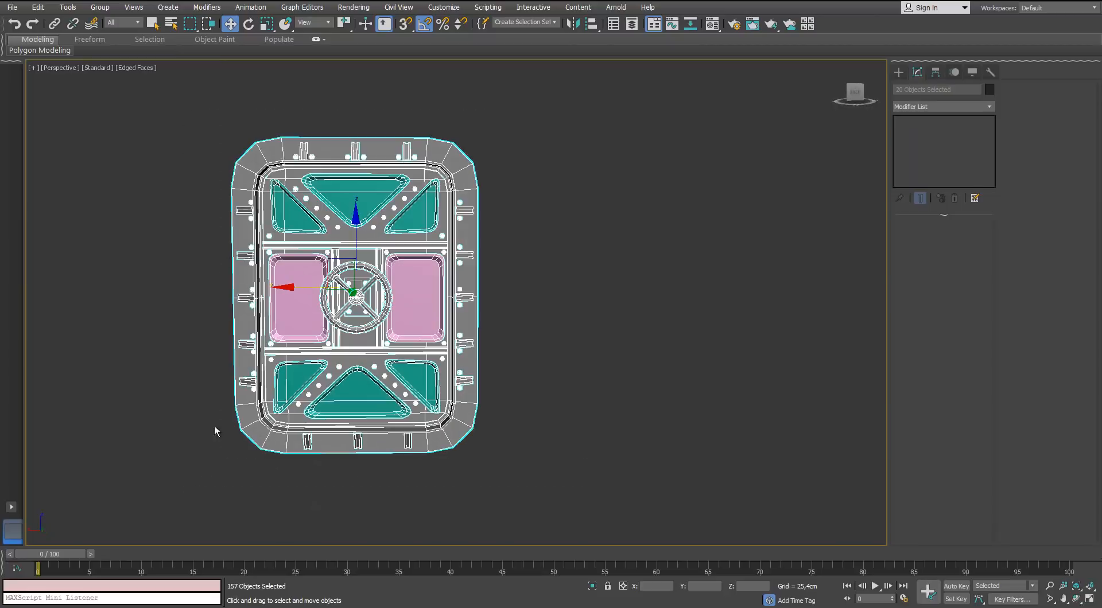
{"action": "left_click", "coordinate": [429, 168], "text": "alt"}
{"action": "left_click_drag", "start_coordinate": [252, 156], "coordinate": [247, 450], "text": "alt"}
{"action": "left_click_drag", "start_coordinate": [457, 448], "coordinate": [468, 460], "text": "alt"}
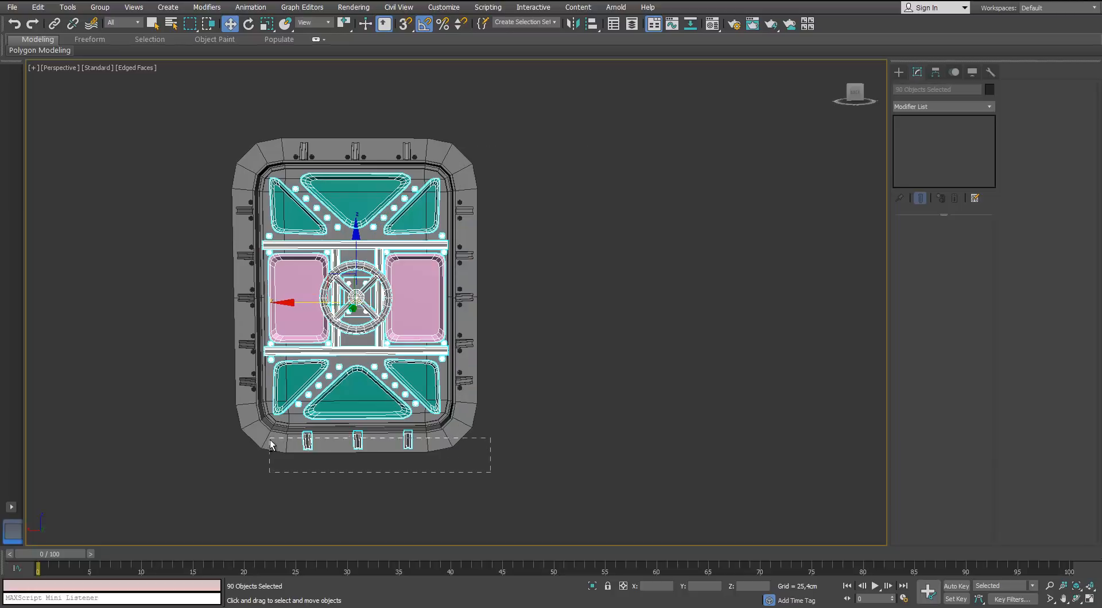
{"action": "left_click_drag", "start_coordinate": [270, 440], "coordinate": [270, 440], "text": "alt"}
Step: Remove the handwheel and its hub from the selection of door panel details
{"action": "mouse_move", "coordinate": [345, 258]}
{"action": "middle_mouse_down", "text": "alt"}
{"action": "mouse_move", "coordinate": [358, 214]}
{"action": "mouse_move", "coordinate": [356, 300]}
{"action": "middle_mouse_up", "text": "alt"}
{"action": "scroll", "coordinate": [368, 222], "scroll_direction": "up", "scroll_amount": 5}
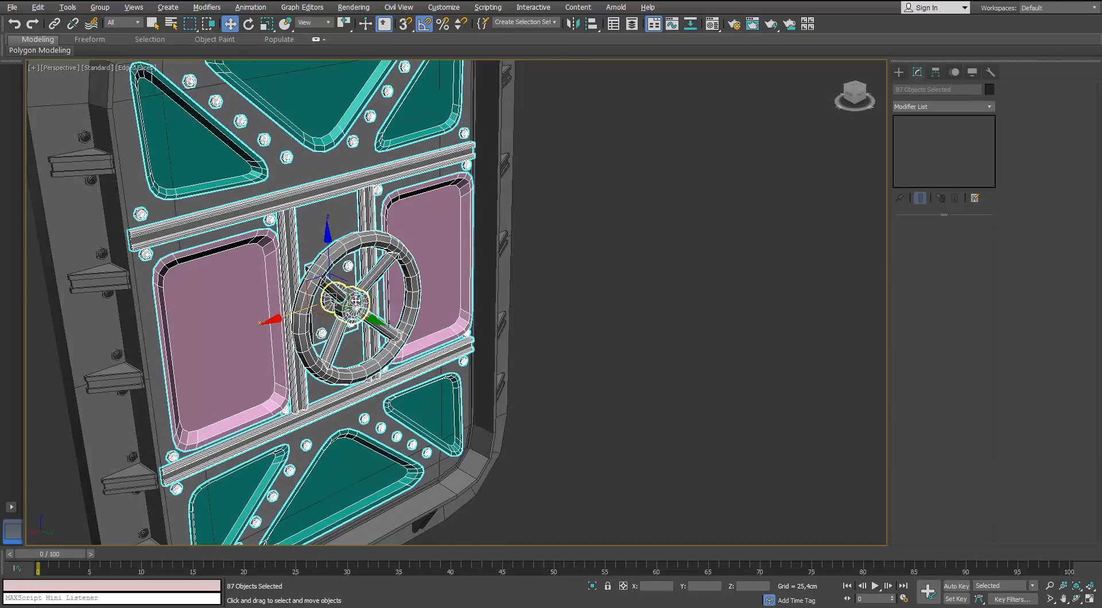
{"action": "left_click", "coordinate": [336, 342], "text": "alt"}
{"action": "middle_click_drag", "start_coordinate": [336, 341], "coordinate": [411, 310], "text": "alt"}
{"action": "scroll", "coordinate": [358, 315], "scroll_direction": "down", "scroll_amount": 3}
{"action": "scroll", "coordinate": [359, 312], "scroll_direction": "up", "scroll_amount": 3}
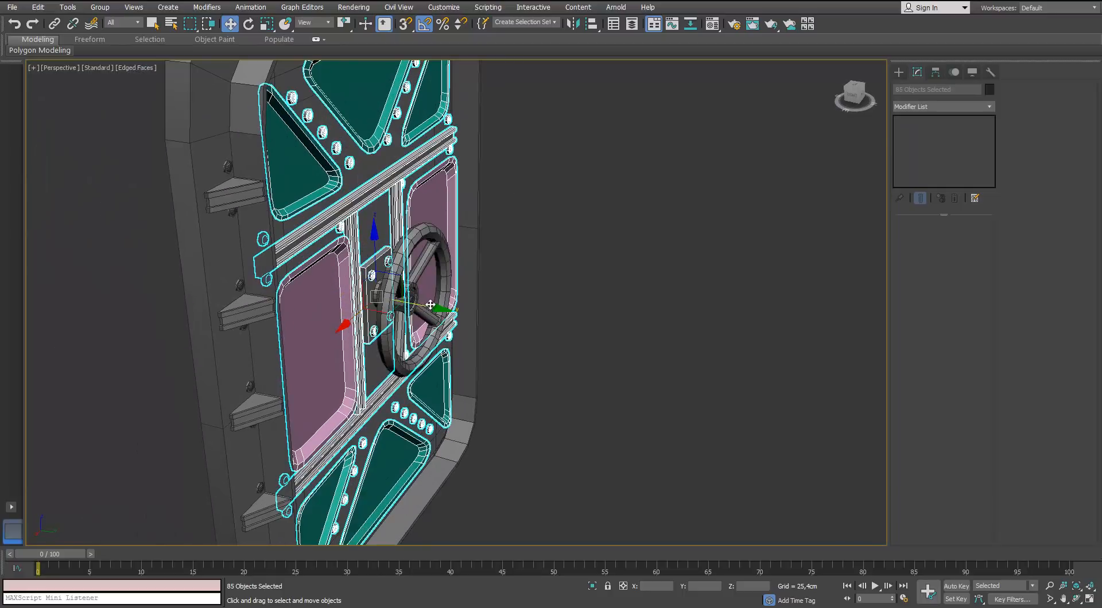
Step: Clone the selected panel details off the back of the door and mirror the clones along the Y axis
{"action": "left_click_drag", "start_coordinate": [425, 307], "coordinate": [327, 304], "text": "shift"}
{"action": "left_click", "coordinate": [546, 353]}
{"action": "mouse_move", "coordinate": [517, 335]}
{"action": "middle_mouse_down", "text": "alt"}
{"action": "mouse_move", "coordinate": [574, 353]}
{"action": "mouse_move", "coordinate": [608, 427]}
{"action": "middle_mouse_up", "text": "alt"}
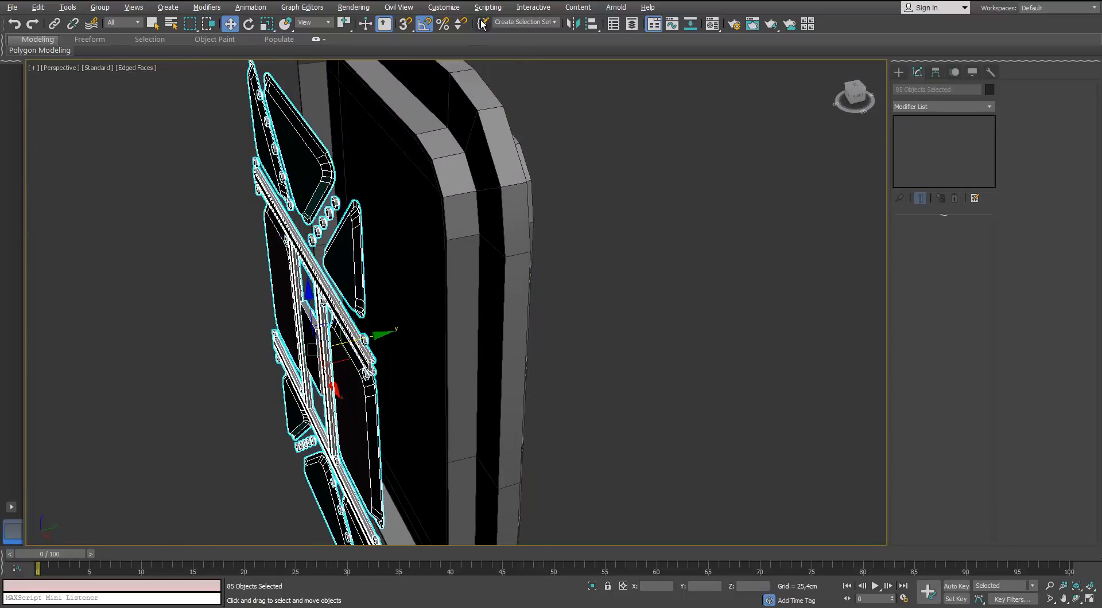
{"action": "left_click", "coordinate": [572, 26]}
{"action": "left_click", "coordinate": [524, 256]}
{"action": "left_click", "coordinate": [520, 391]}
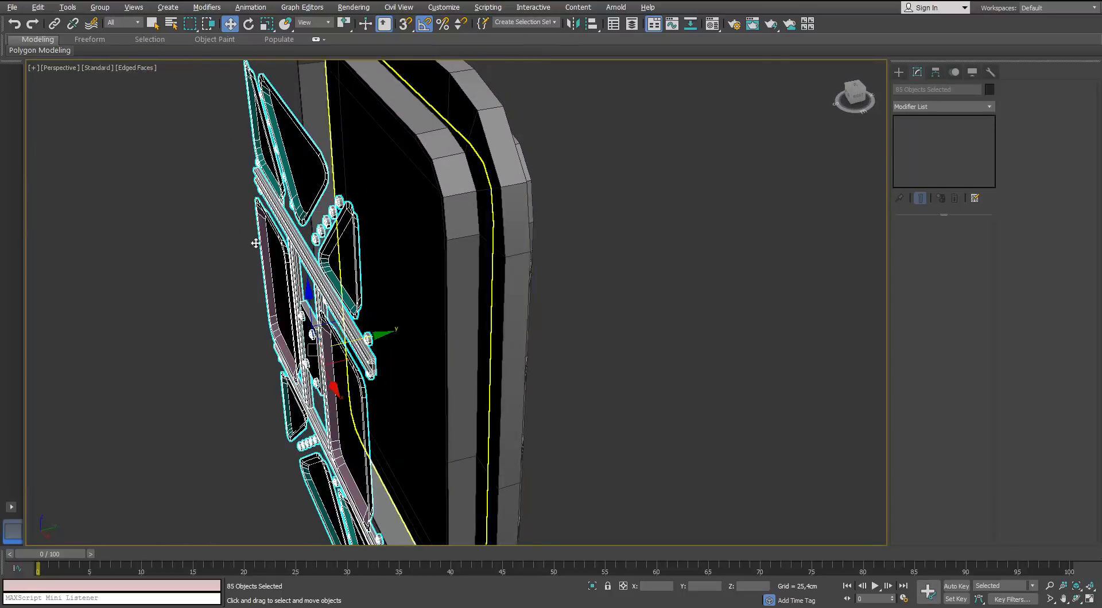
Step: Move the mirrored panel details along Y until they sit on the door's back face
{"action": "middle_click_drag", "start_coordinate": [212, 315], "coordinate": [264, 327], "text": "alt"}
{"action": "left_click_drag", "start_coordinate": [266, 344], "coordinate": [191, 335]}
{"action": "middle_click_drag", "start_coordinate": [190, 335], "coordinate": [126, 319], "text": "alt"}
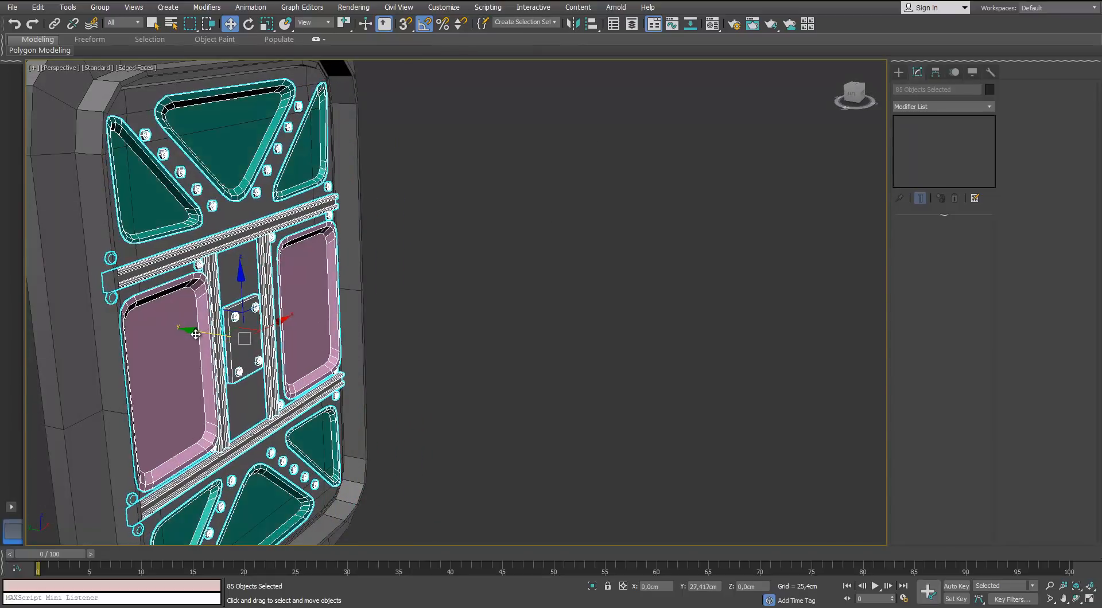
Step: Deselect the panel details and examine how they fit on the back of the door
{"action": "scroll", "coordinate": [125, 319], "scroll_direction": "up", "scroll_amount": 2}
{"action": "scroll", "coordinate": [125, 319], "scroll_direction": "down", "scroll_amount": 4}
{"action": "left_click", "coordinate": [373, 295]}
{"action": "scroll", "coordinate": [403, 287], "scroll_direction": "up", "scroll_amount": 2}
{"action": "middle_click_drag", "start_coordinate": [373, 295], "coordinate": [438, 277], "text": "alt"}
{"action": "scroll", "coordinate": [350, 318], "scroll_direction": "down", "scroll_amount": 4}
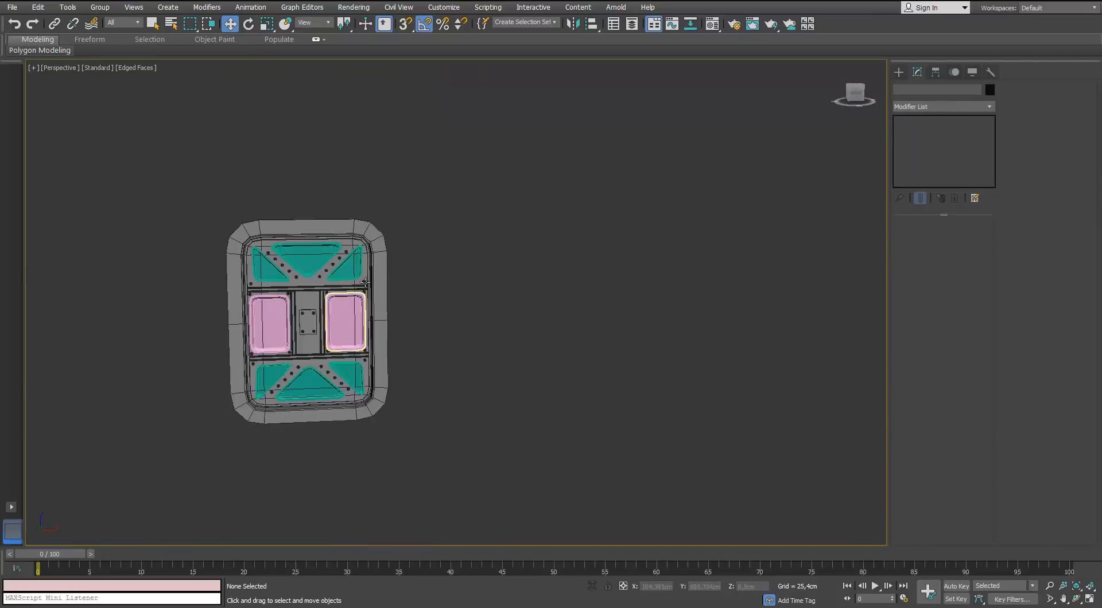
{"action": "scroll", "coordinate": [350, 318], "scroll_direction": "up", "scroll_amount": 4}
{"action": "middle_click_drag", "start_coordinate": [350, 319], "coordinate": [321, 296], "text": "alt"}
{"action": "scroll", "coordinate": [374, 270], "scroll_direction": "down", "scroll_amount": 3}
{"action": "scroll", "coordinate": [375, 273], "scroll_direction": "up", "scroll_amount": 6}
{"action": "scroll", "coordinate": [374, 271], "scroll_direction": "down", "scroll_amount": 3}
{"action": "scroll", "coordinate": [313, 267], "scroll_direction": "up", "scroll_amount": 4}
{"action": "scroll", "coordinate": [316, 268], "scroll_direction": "down", "scroll_amount": 3}
Step: Select the bolts on both sides of the first and middle upper frame brackets, including heads and hexagonal bases
{"action": "left_click", "coordinate": [208, 217]}
{"action": "scroll", "coordinate": [210, 220], "scroll_direction": "up", "scroll_amount": 5}
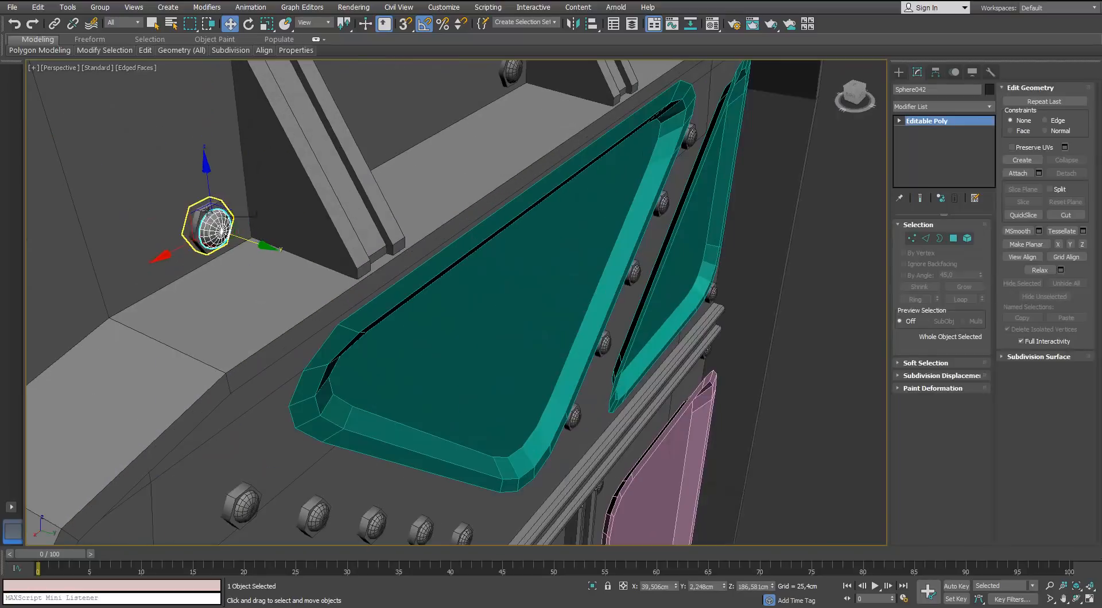
{"action": "left_click", "coordinate": [212, 223], "text": "ctrl"}
{"action": "scroll", "coordinate": [212, 224], "scroll_direction": "down", "scroll_amount": 3}
{"action": "middle_click_drag", "start_coordinate": [212, 224], "coordinate": [371, 190], "text": "alt"}
{"action": "scroll", "coordinate": [371, 189], "scroll_direction": "up", "scroll_amount": 5}
{"action": "middle_click_drag", "start_coordinate": [395, 236], "coordinate": [487, 255], "text": "alt"}
{"action": "left_click", "coordinate": [487, 255], "text": "ctrl"}
{"action": "left_click", "coordinate": [694, 246], "text": "ctrl"}
{"action": "key", "text": "ctrl+z"}
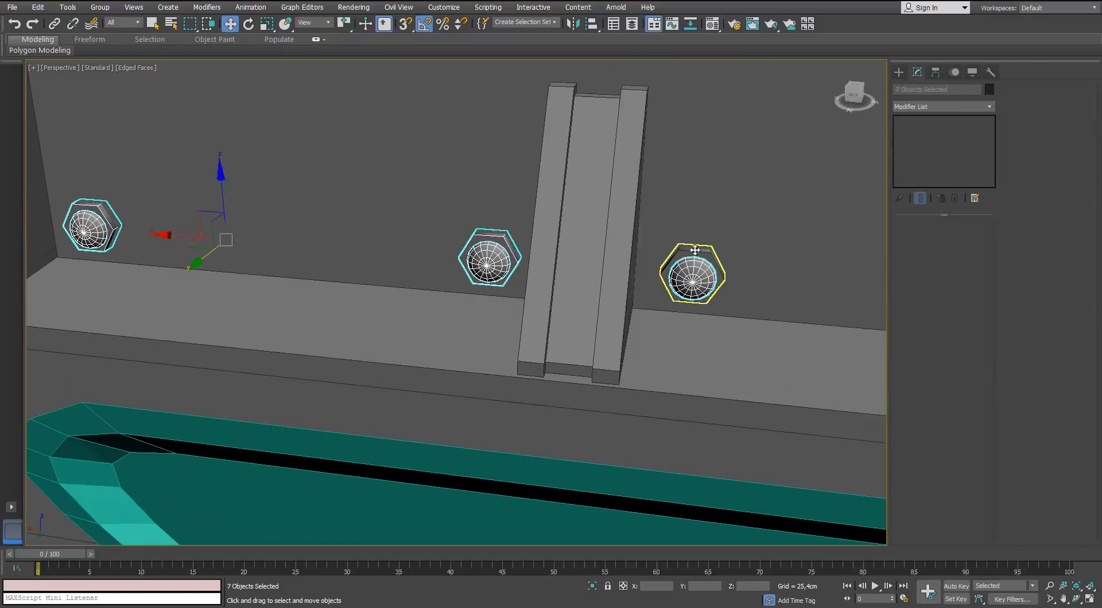
{"action": "left_click", "coordinate": [693, 253], "text": "ctrl"}
Step: Add the bolts on both sides of the third upper frame bracket to the selection
{"action": "scroll", "coordinate": [694, 253], "scroll_direction": "down", "scroll_amount": 5}
{"action": "middle_click_drag", "start_coordinate": [694, 253], "coordinate": [452, 228]}
{"action": "scroll", "coordinate": [454, 189], "scroll_direction": "up", "scroll_amount": 6}
{"action": "left_click", "coordinate": [401, 180], "text": "ctrl"}
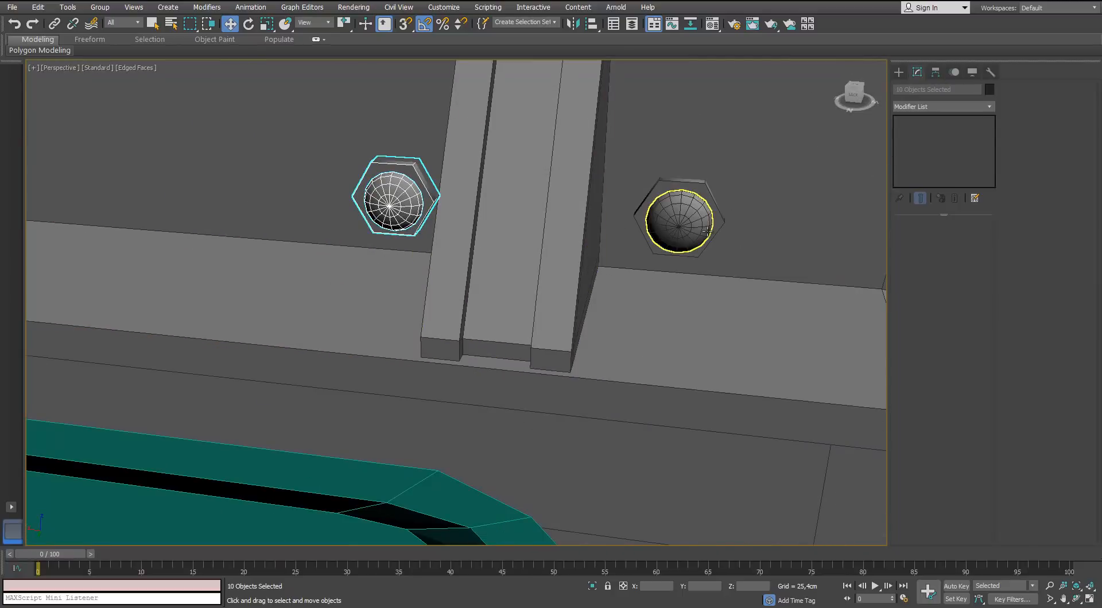
{"action": "scroll", "coordinate": [700, 192], "scroll_direction": "down", "scroll_amount": 10}
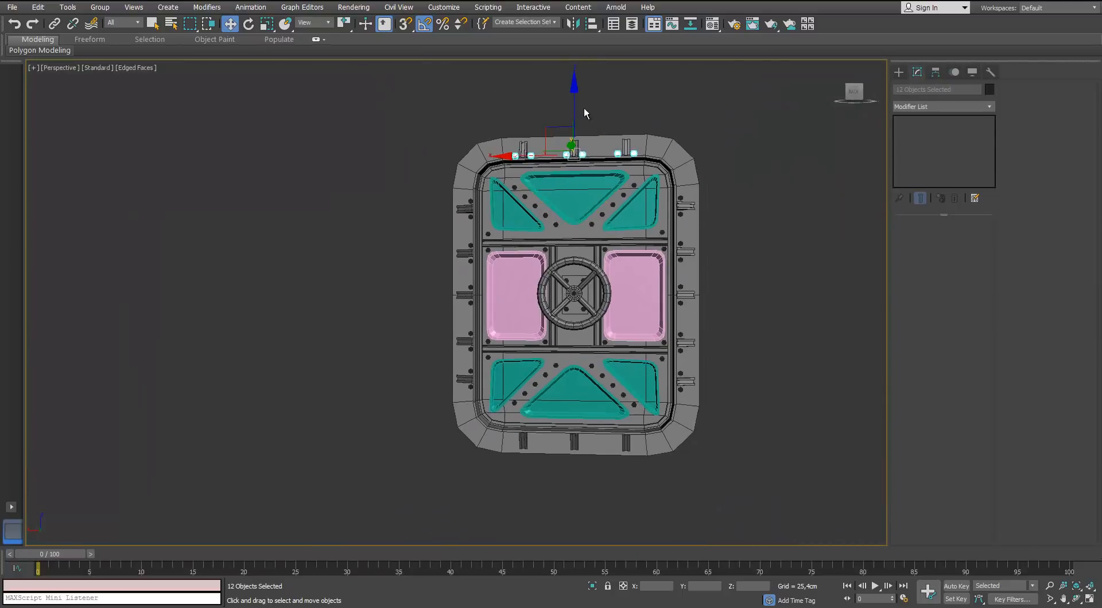
Step: Clone the row of upper bolts as instances down to the frame's lower brackets and align it beside them
{"action": "left_click_drag", "start_coordinate": [581, 380], "coordinate": [581, 381], "text": "shift"}
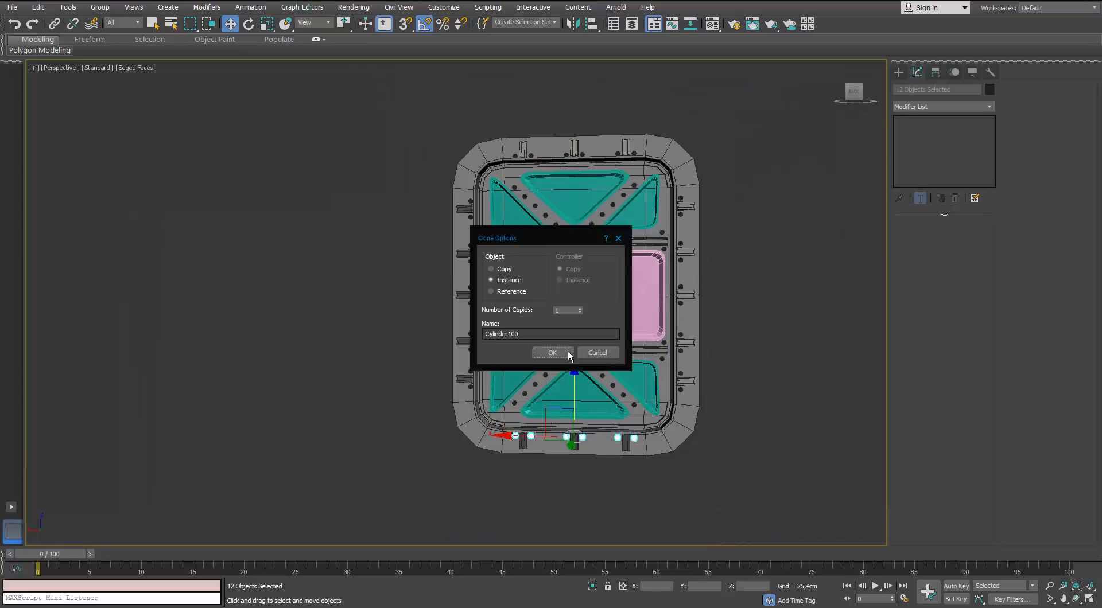
{"action": "left_click", "coordinate": [566, 350]}
{"action": "middle_click_drag", "start_coordinate": [563, 422], "coordinate": [442, 285]}
{"action": "scroll", "coordinate": [442, 285], "scroll_direction": "up", "scroll_amount": 8}
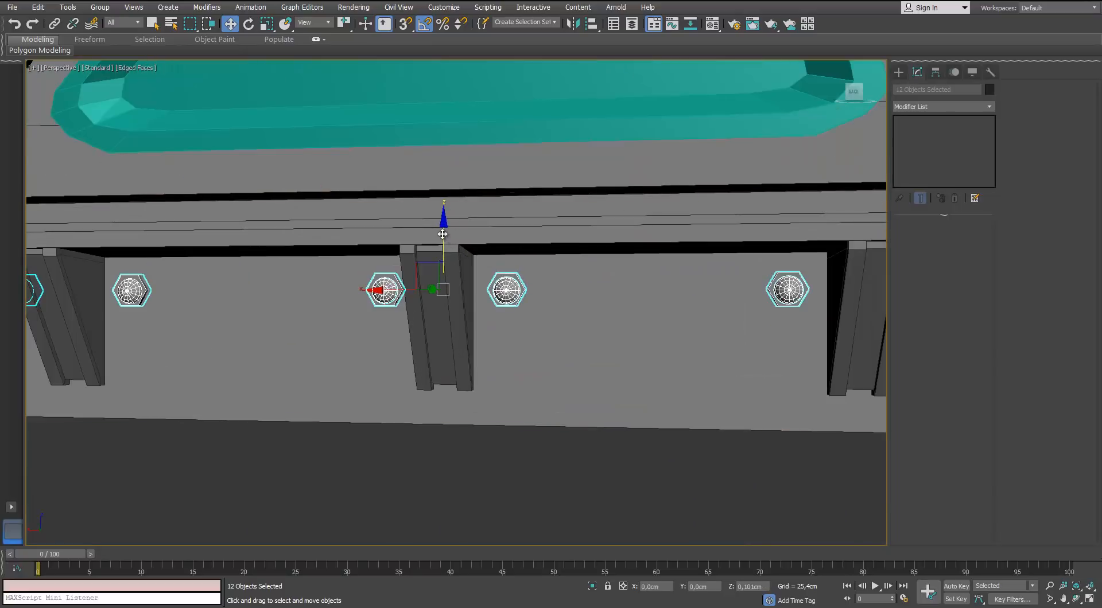
Step: Extend the selection to all brackets and bolts around the frame, leaving out the frame itself
{"action": "left_click", "coordinate": [447, 315], "text": "ctrl"}
{"action": "left_click", "coordinate": [861, 301], "text": "ctrl"}
{"action": "scroll", "coordinate": [860, 292], "scroll_direction": "down", "scroll_amount": 9}
{"action": "left_click_drag", "start_coordinate": [810, 418], "coordinate": [558, 337]}
{"action": "scroll", "coordinate": [675, 175], "scroll_direction": "down", "scroll_amount": 3}
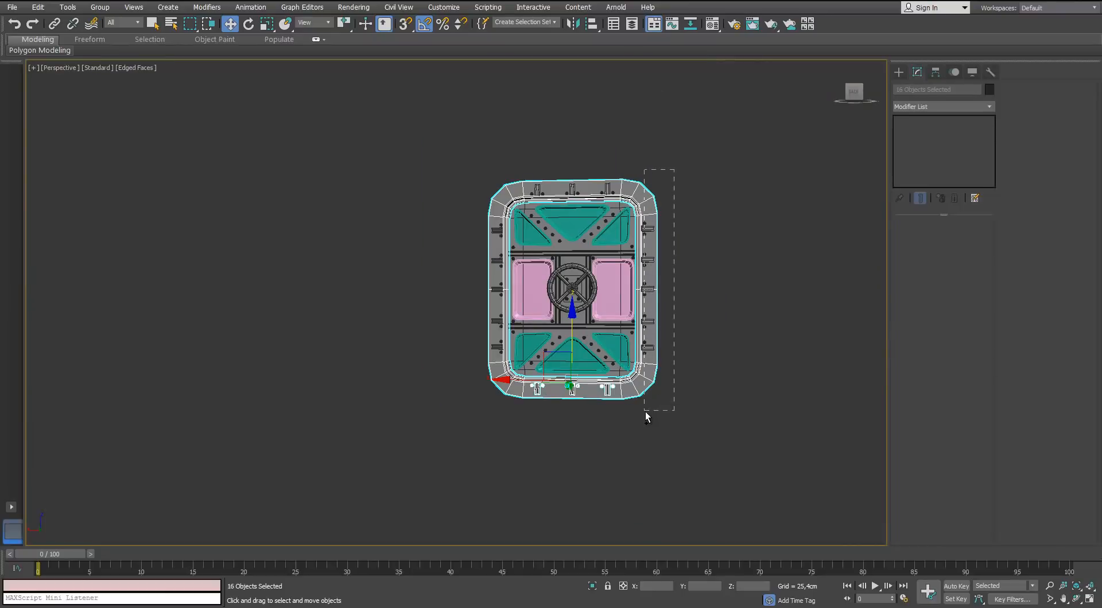
{"action": "left_click_drag", "start_coordinate": [645, 412], "coordinate": [645, 412], "text": "ctrl"}
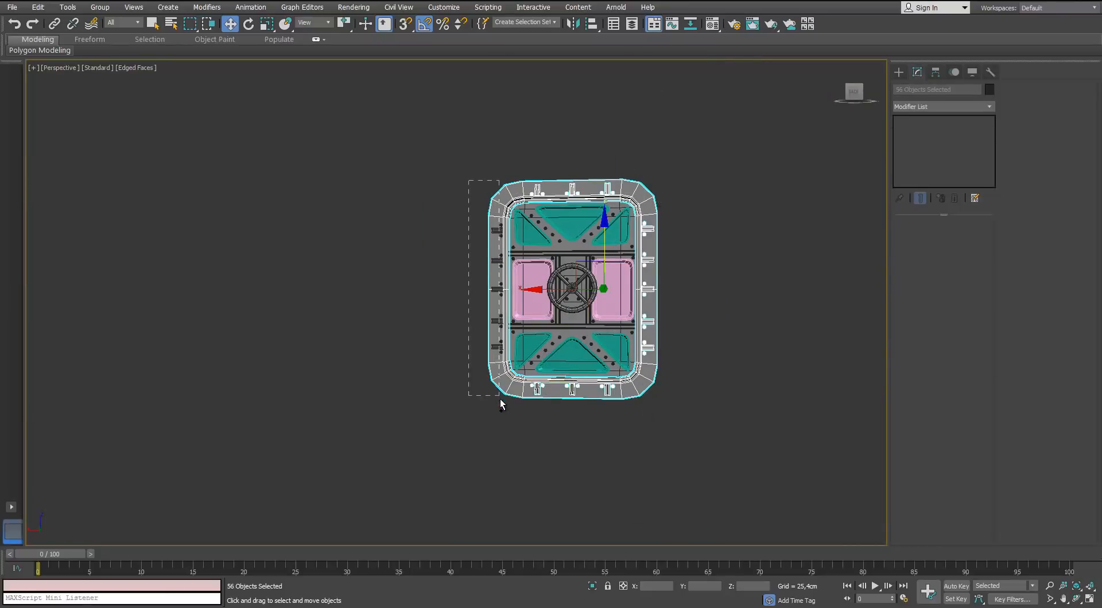
{"action": "left_click_drag", "start_coordinate": [500, 403], "coordinate": [501, 404], "text": "ctrl"}
{"action": "left_click", "coordinate": [587, 398], "text": "alt"}
Step: Clone the selected brackets and bolts toward the back of the door and mirror the clones to face backward
{"action": "middle_click_drag", "start_coordinate": [586, 378], "coordinate": [639, 370], "text": "alt"}
{"action": "scroll", "coordinate": [639, 370], "scroll_direction": "up", "scroll_amount": 4}
{"action": "left_click_drag", "start_coordinate": [651, 363], "coordinate": [584, 346], "text": "shift"}
{"action": "left_click", "coordinate": [556, 353]}
{"action": "mouse_move", "coordinate": [557, 351]}
{"action": "middle_mouse_down", "text": "alt"}
{"action": "mouse_move", "coordinate": [584, 344]}
{"action": "mouse_move", "coordinate": [554, 330]}
{"action": "mouse_move", "coordinate": [572, 313]}
{"action": "middle_mouse_up", "text": "alt"}
{"action": "left_click", "coordinate": [521, 390]}
Step: Move the mirrored brackets and bolts along Y until they sit against the back of the frame
{"action": "scroll", "coordinate": [556, 327], "scroll_direction": "up", "scroll_amount": 4}
{"action": "left_click_drag", "start_coordinate": [580, 331], "coordinate": [659, 334]}
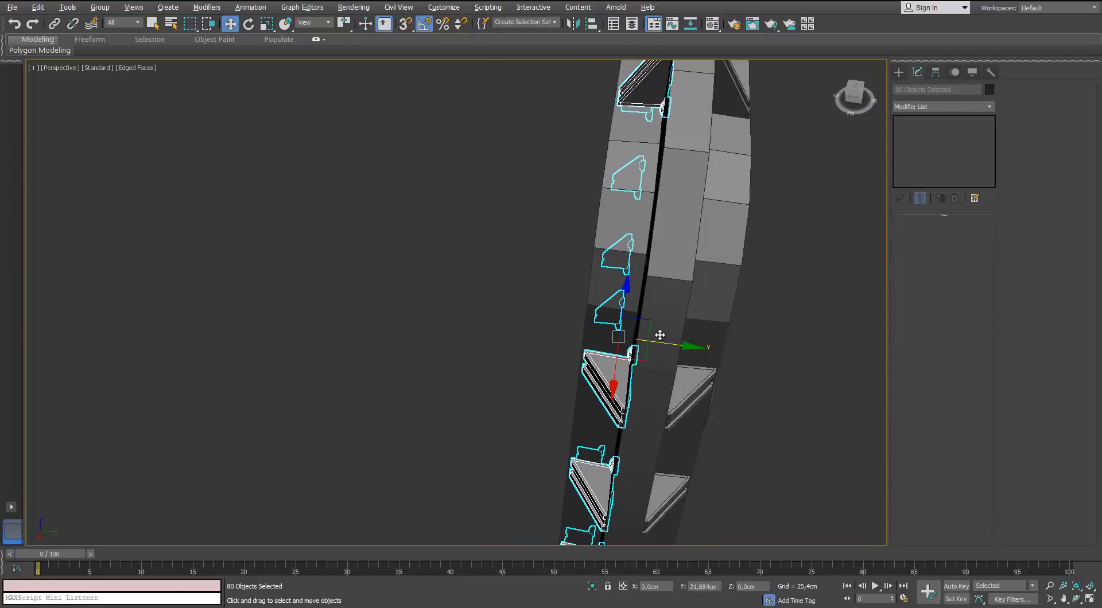
{"action": "middle_click_drag", "start_coordinate": [656, 332], "coordinate": [529, 306], "text": "alt"}
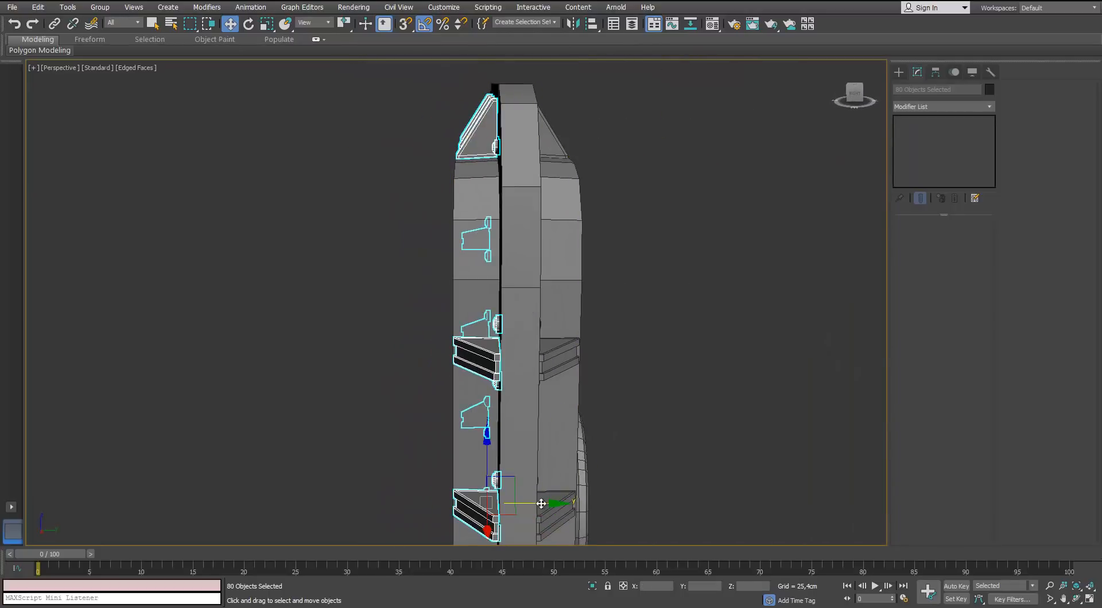
{"action": "middle_click_drag", "start_coordinate": [540, 504], "coordinate": [500, 254], "text": "alt"}
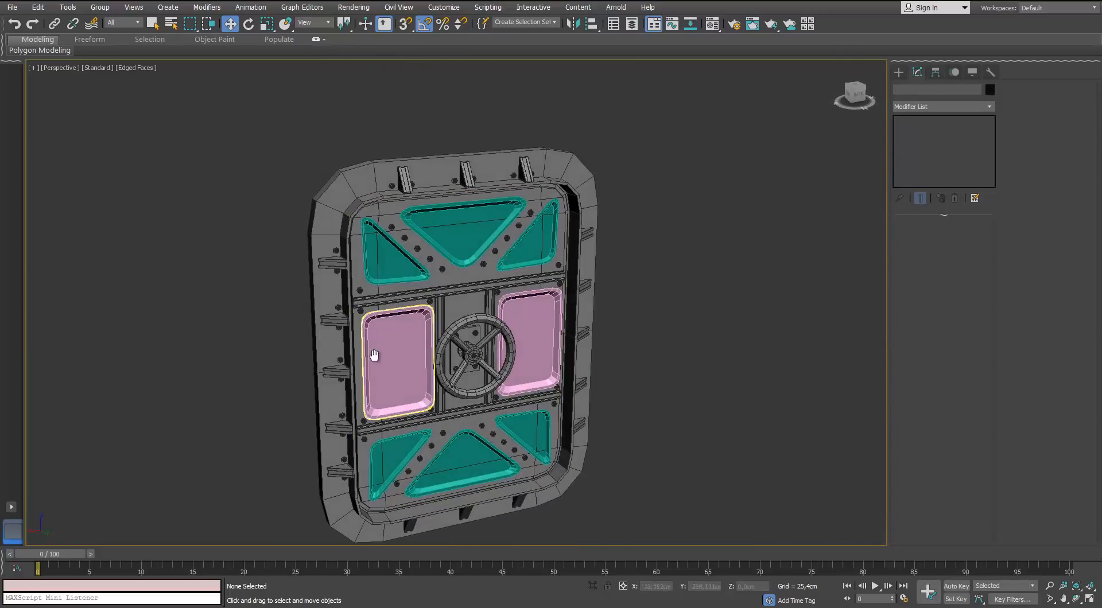
Step: Open the Scene Explorer and put all door parts on a new layer named Submarine Door_HP
{"action": "middle_click_drag", "start_coordinate": [374, 356], "coordinate": [324, 329]}
{"action": "scroll", "coordinate": [385, 308], "scroll_direction": "up", "scroll_amount": 3}
{"action": "scroll", "coordinate": [386, 308], "scroll_direction": "down", "scroll_amount": 3}
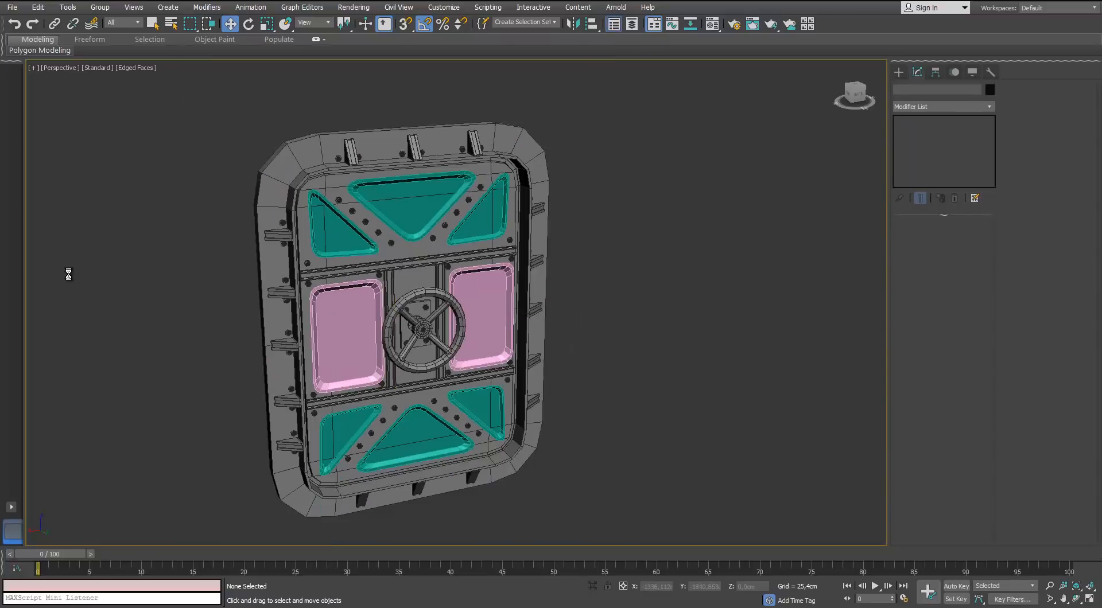
{"action": "left_click_drag", "start_coordinate": [762, 284], "coordinate": [757, 273]}
{"action": "middle_click_drag", "start_coordinate": [633, 270], "coordinate": [610, 273]}
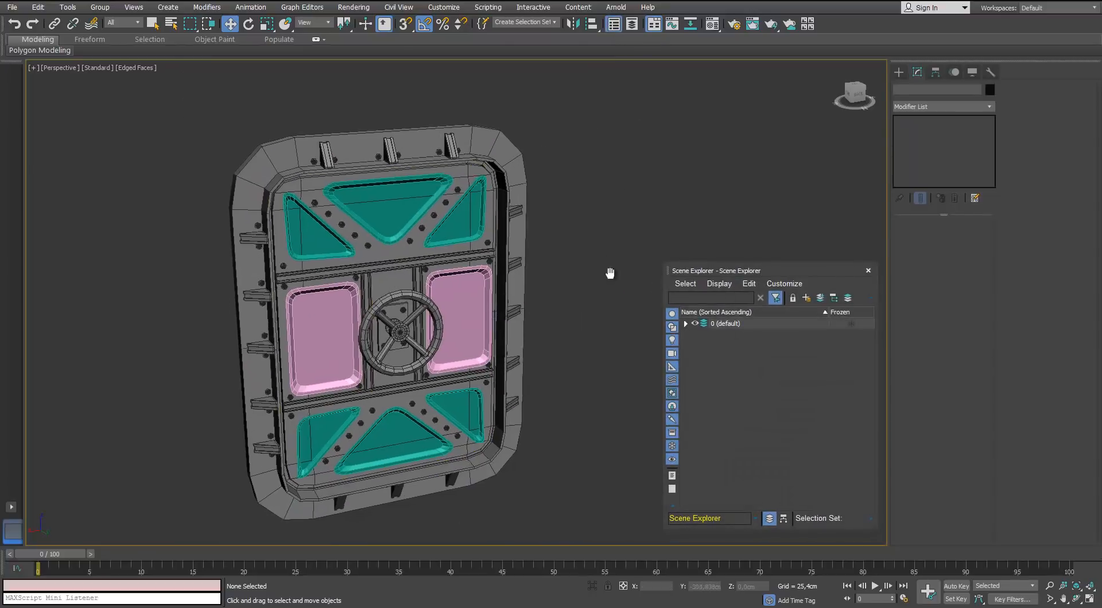
{"action": "left_click_drag", "start_coordinate": [603, 99], "coordinate": [234, 528]}
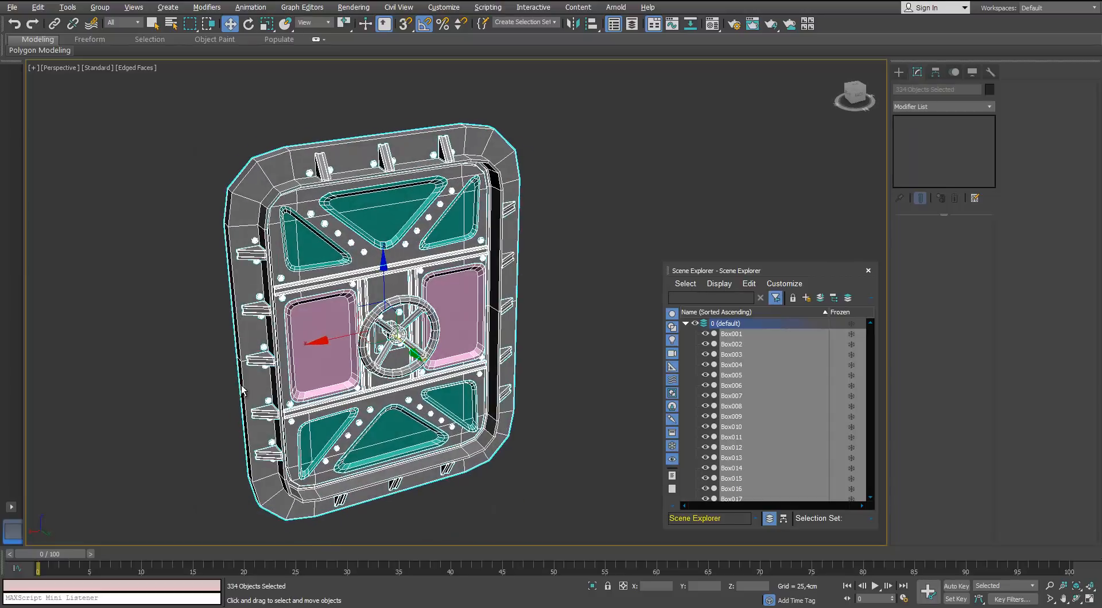
{"action": "scroll", "coordinate": [241, 390], "scroll_direction": "up", "scroll_amount": 3}
{"action": "scroll", "coordinate": [344, 356], "scroll_direction": "down", "scroll_amount": 3}
{"action": "left_click", "coordinate": [806, 298]}
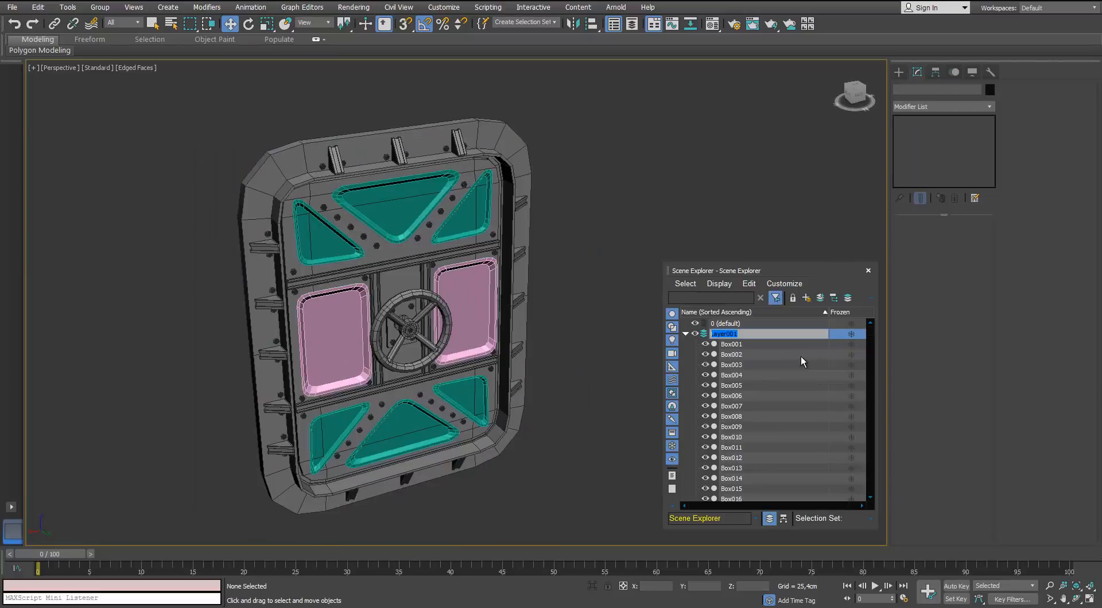
{"action": "type", "text": "Submarine Door_HP"}
{"action": "key", "text": "Return"}
{"action": "left_click", "coordinate": [685, 334]}
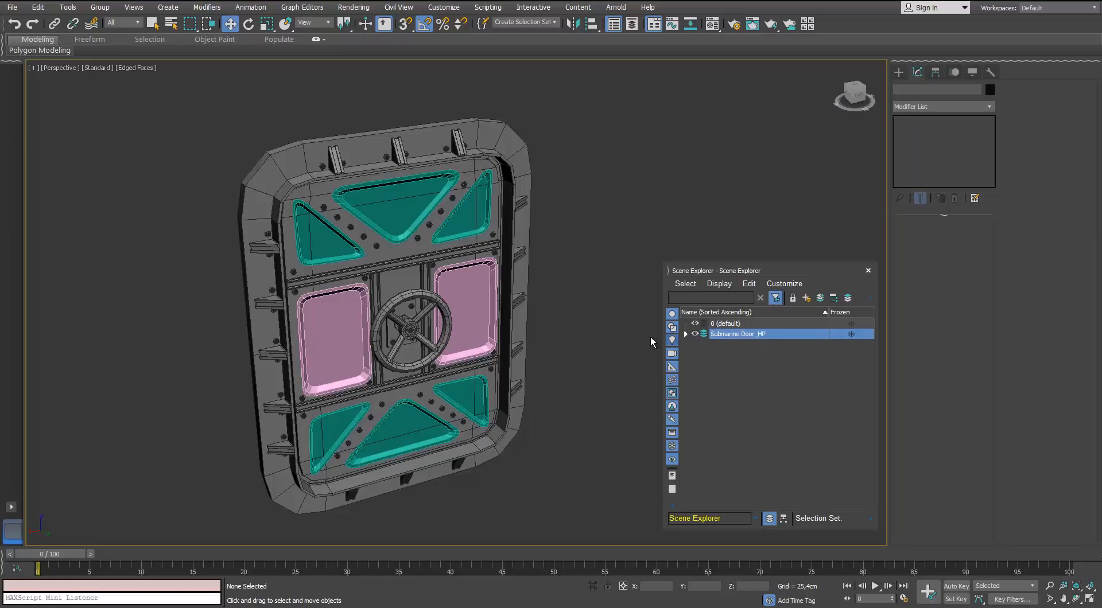
Step: Try to mirror the whole door along the Y axis without cloning it
{"action": "key", "text": "ctrl+a"}
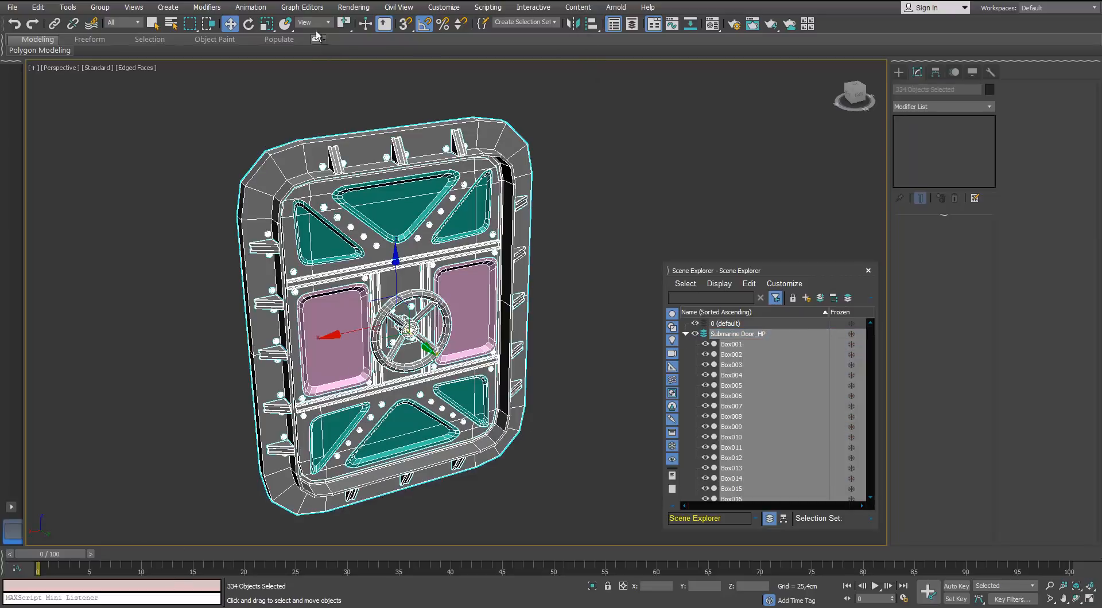
{"action": "left_click", "coordinate": [572, 24]}
{"action": "left_click", "coordinate": [526, 268]}
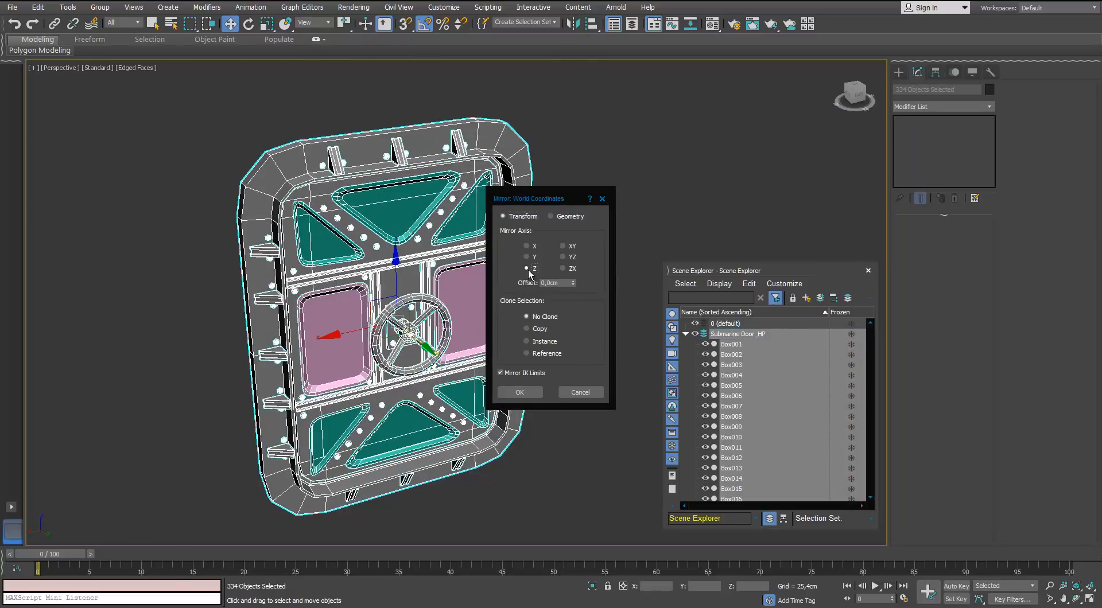
{"action": "left_click", "coordinate": [530, 247]}
{"action": "left_click", "coordinate": [526, 257]}
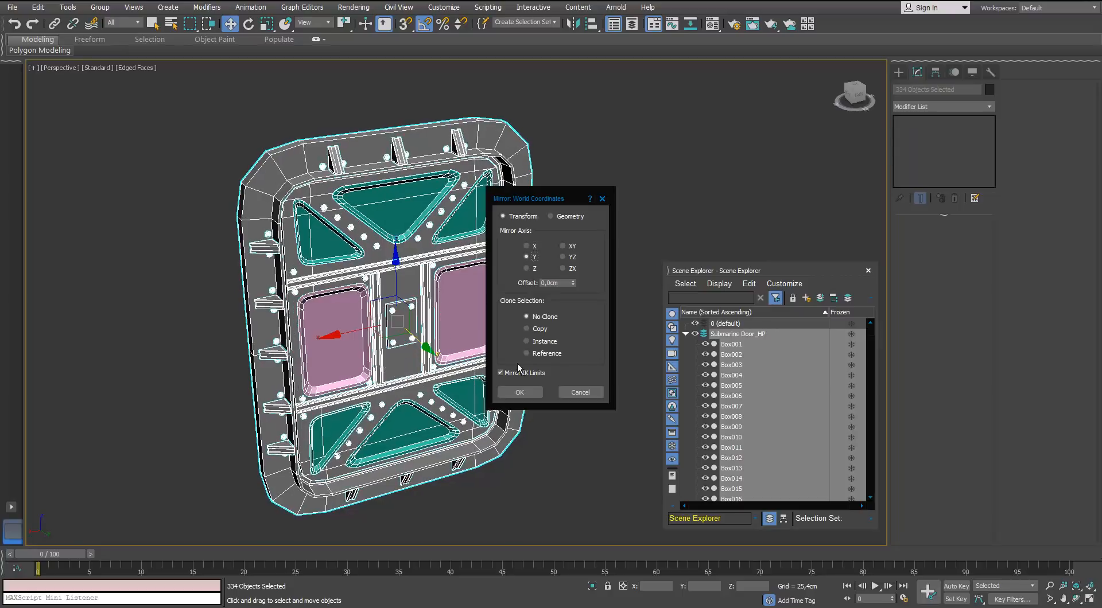
{"action": "left_click", "coordinate": [519, 392]}
{"action": "left_click", "coordinate": [685, 334]}
{"action": "middle_click_drag", "start_coordinate": [452, 285], "coordinate": [460, 309], "text": "alt"}
{"action": "key", "text": "ctrl+z"}
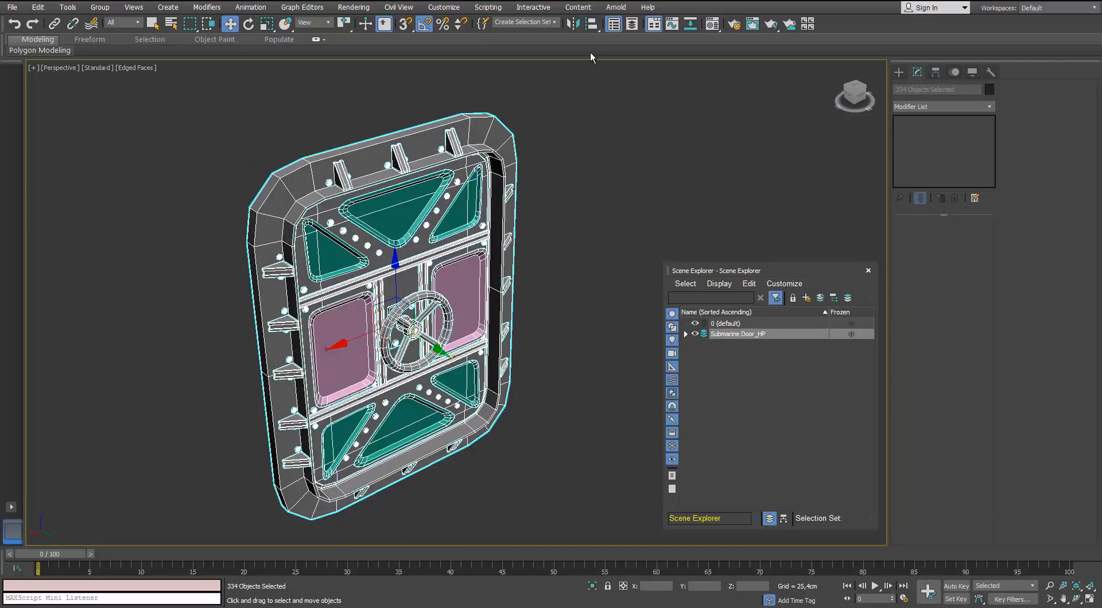
Step: Mirror the whole door again with the clone selection set to Copy
{"action": "left_click", "coordinate": [528, 329]}
{"action": "left_click", "coordinate": [522, 393]}
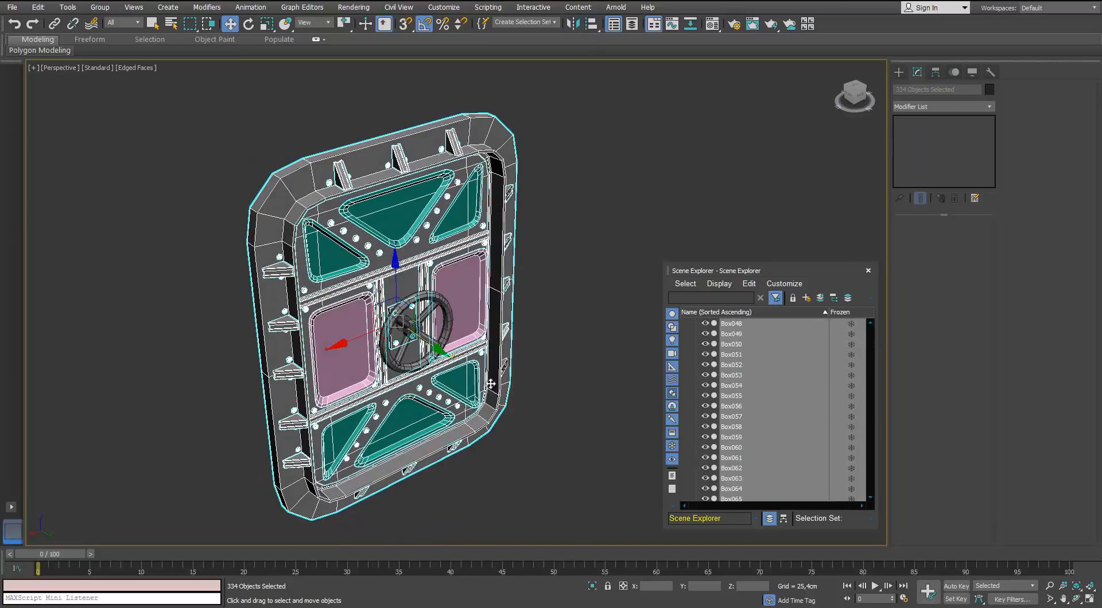
{"action": "mouse_move", "coordinate": [333, 313]}
{"action": "middle_mouse_down", "text": "alt"}
{"action": "mouse_move", "coordinate": [414, 302]}
{"action": "mouse_move", "coordinate": [336, 311]}
{"action": "middle_mouse_up", "text": "alt"}
Step: Put the copied door parts on a new layer named Submarine Door_LP
{"action": "left_click", "coordinate": [807, 298]}
{"action": "type", "text": "S"}
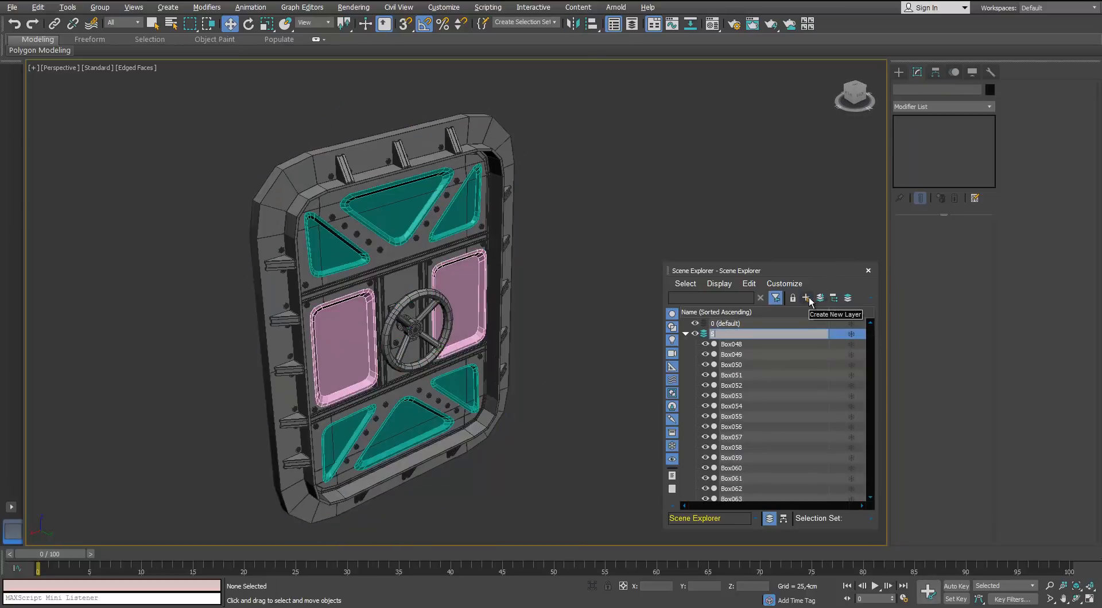
{"action": "type", "text": "ubmarine Door"}
{"action": "key", "text": "Return"}
{"action": "type", "text": "_LP"}
{"action": "key", "text": "Return"}
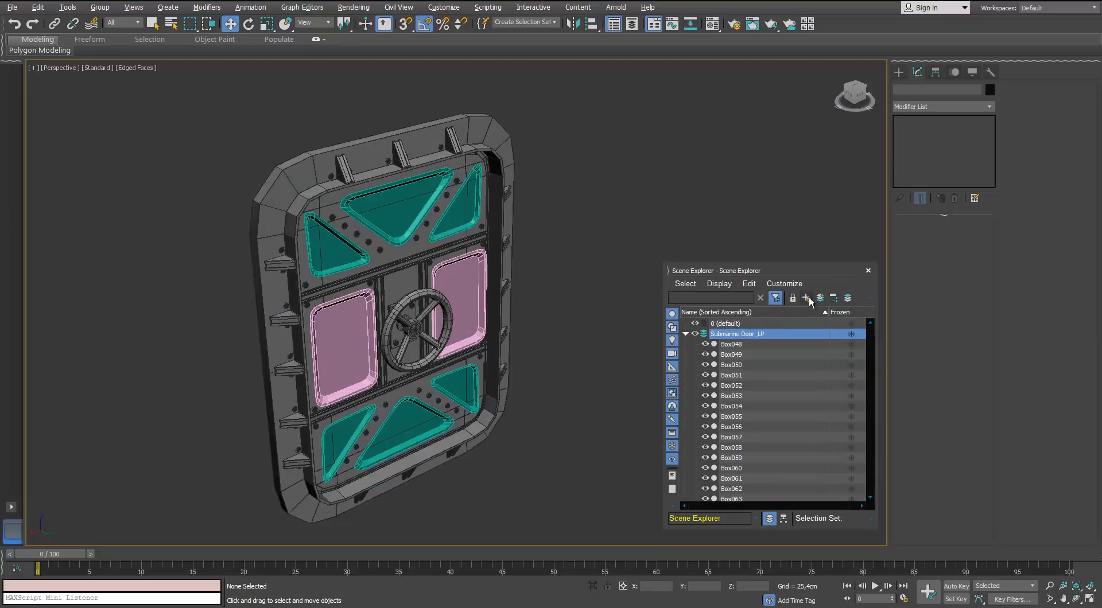
Step: Hide the Submarine Door_LP layer, keep Submarine Door_HP visible, and close the Scene Explorer
{"action": "left_click", "coordinate": [685, 334]}
{"action": "left_click", "coordinate": [695, 336]}
{"action": "left_click", "coordinate": [695, 345]}
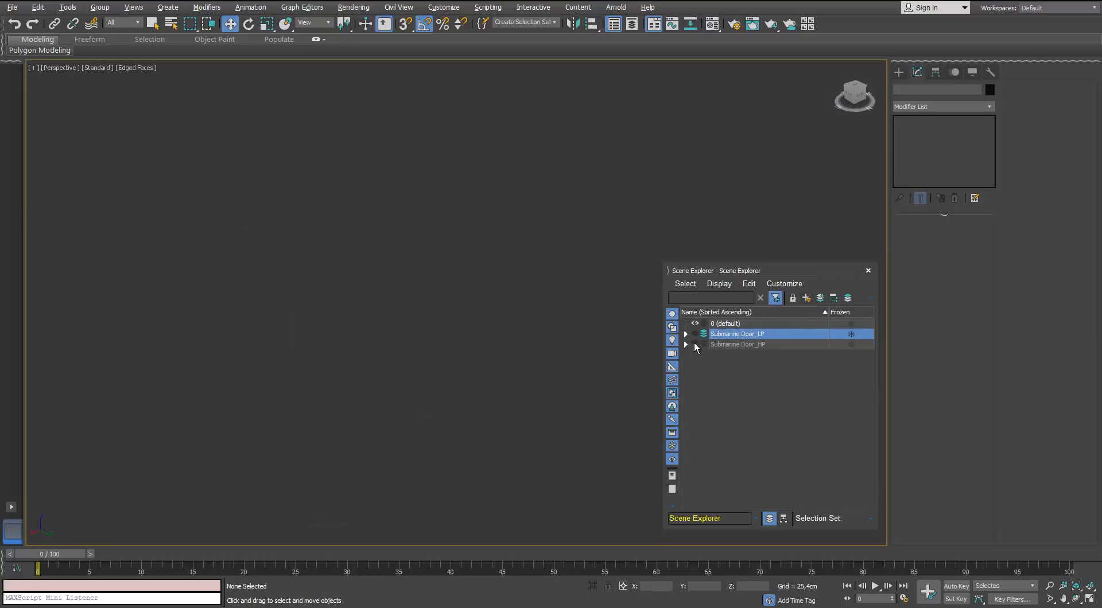
{"action": "left_click", "coordinate": [694, 344]}
{"action": "left_click", "coordinate": [735, 346]}
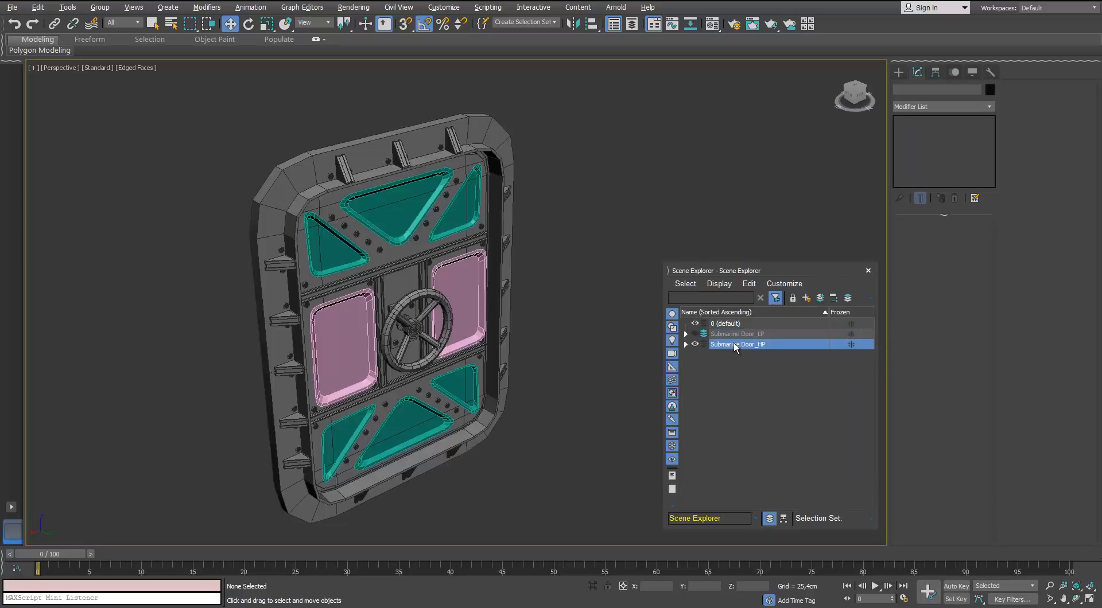
{"action": "scroll", "coordinate": [505, 290], "scroll_direction": "down", "scroll_amount": 3}
{"action": "scroll", "coordinate": [494, 292], "scroll_direction": "up", "scroll_amount": 3}
{"action": "left_click", "coordinate": [868, 271]}
Step: Select the outer door frame and isolate it to examine its corners and inner recess
{"action": "middle_click_drag", "start_coordinate": [433, 196], "coordinate": [454, 238]}
{"action": "scroll", "coordinate": [454, 237], "scroll_direction": "up", "scroll_amount": 2}
{"action": "left_click", "coordinate": [467, 208]}
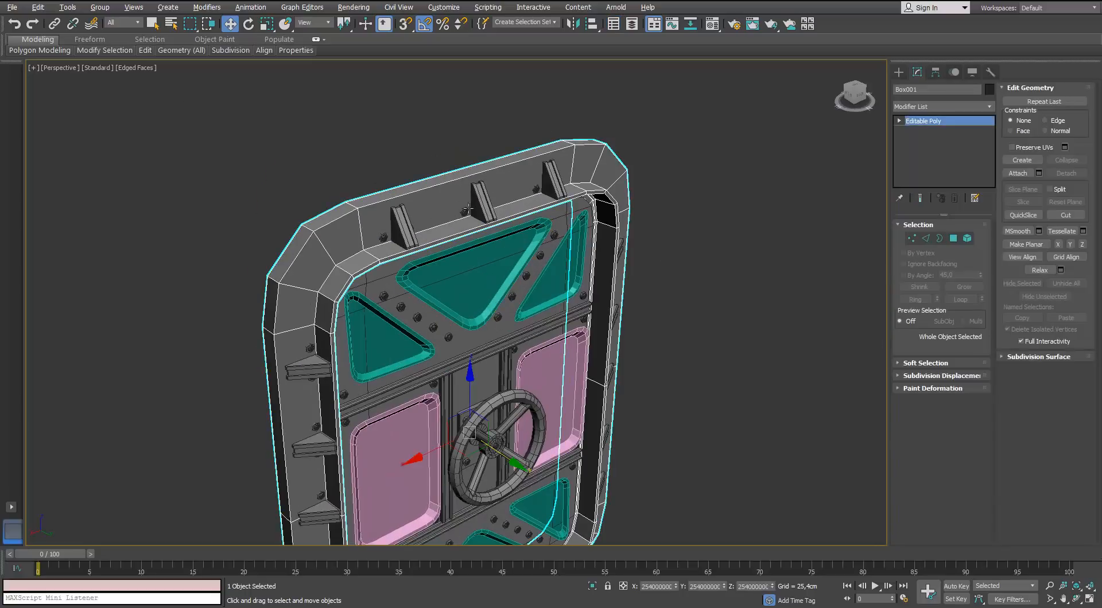
{"action": "scroll", "coordinate": [395, 186], "scroll_direction": "up", "scroll_amount": 5}
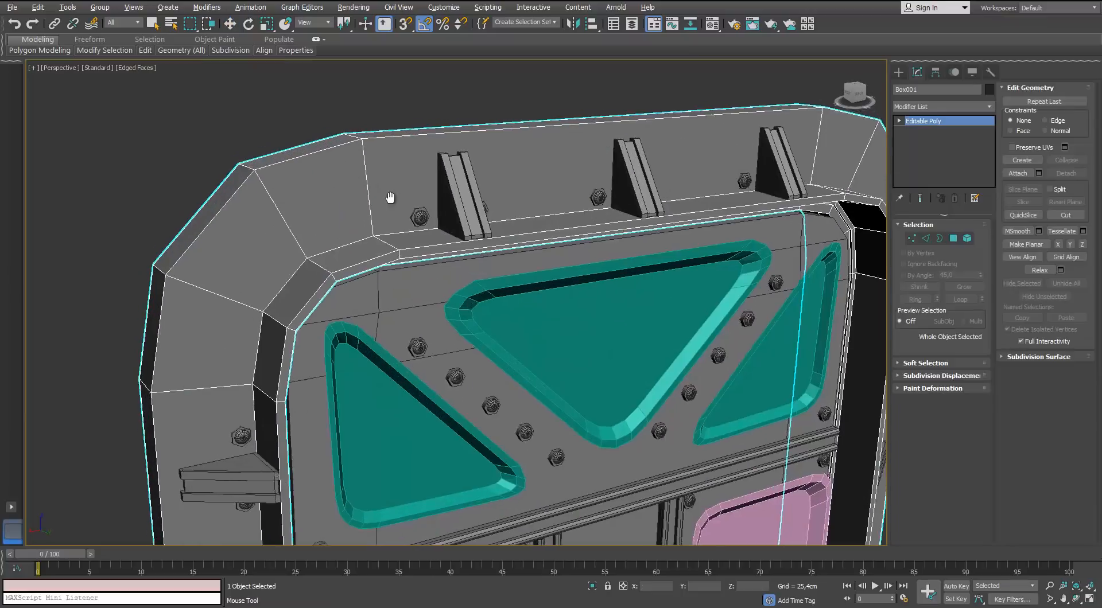
{"action": "key", "text": "alt+q"}
{"action": "scroll", "coordinate": [413, 196], "scroll_direction": "up", "scroll_amount": 5}
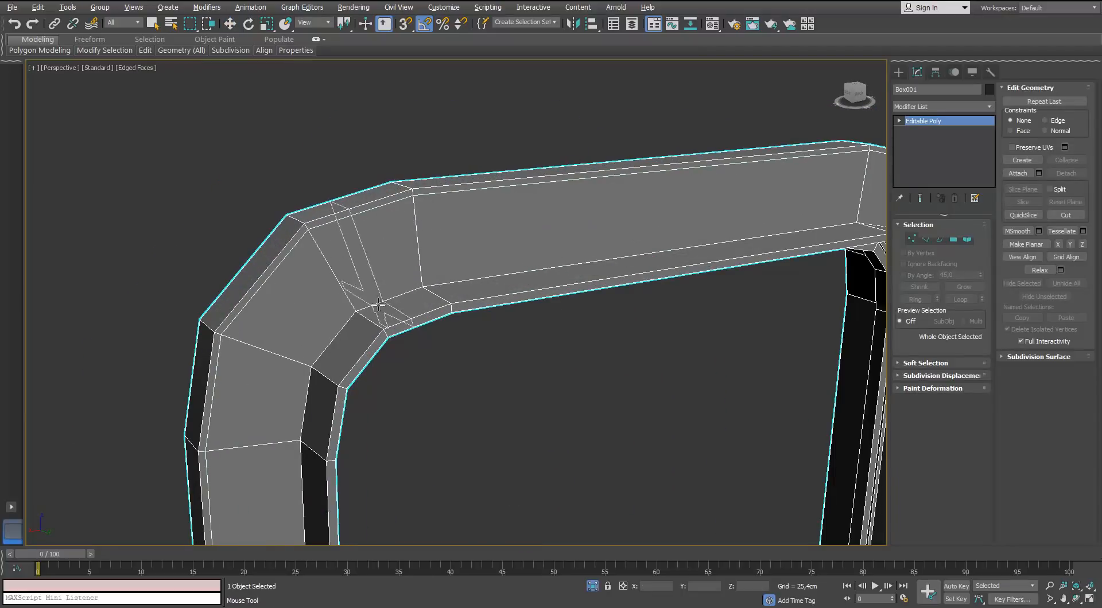
{"action": "middle_click_drag", "start_coordinate": [351, 307], "coordinate": [611, 332], "text": "alt"}
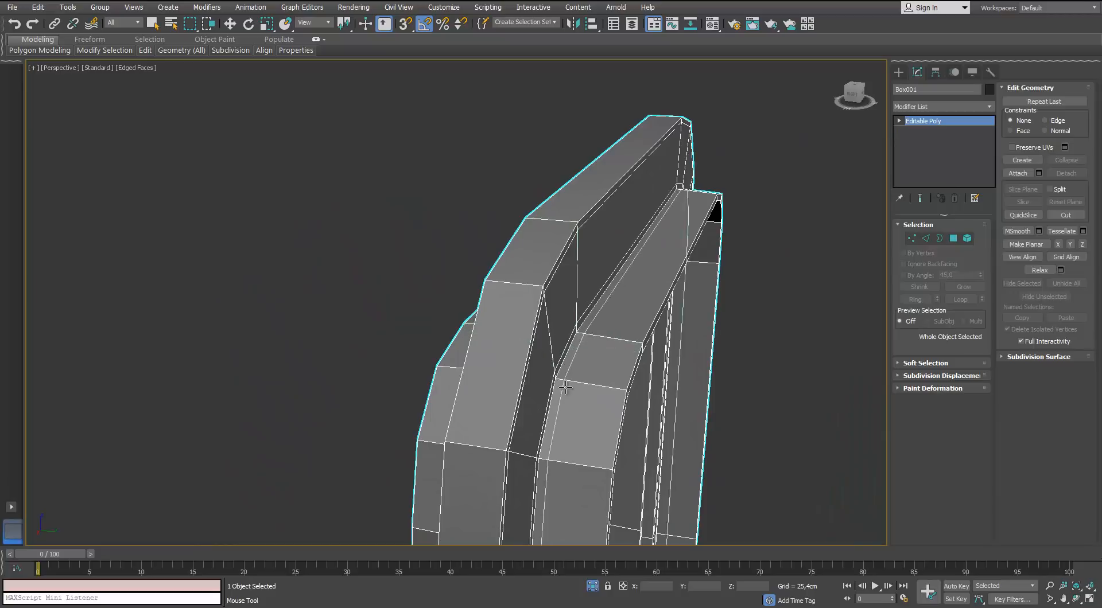
{"action": "middle_click_drag", "start_coordinate": [564, 374], "coordinate": [408, 214], "text": "alt"}
{"action": "scroll", "coordinate": [350, 120], "scroll_direction": "up", "scroll_amount": 4}
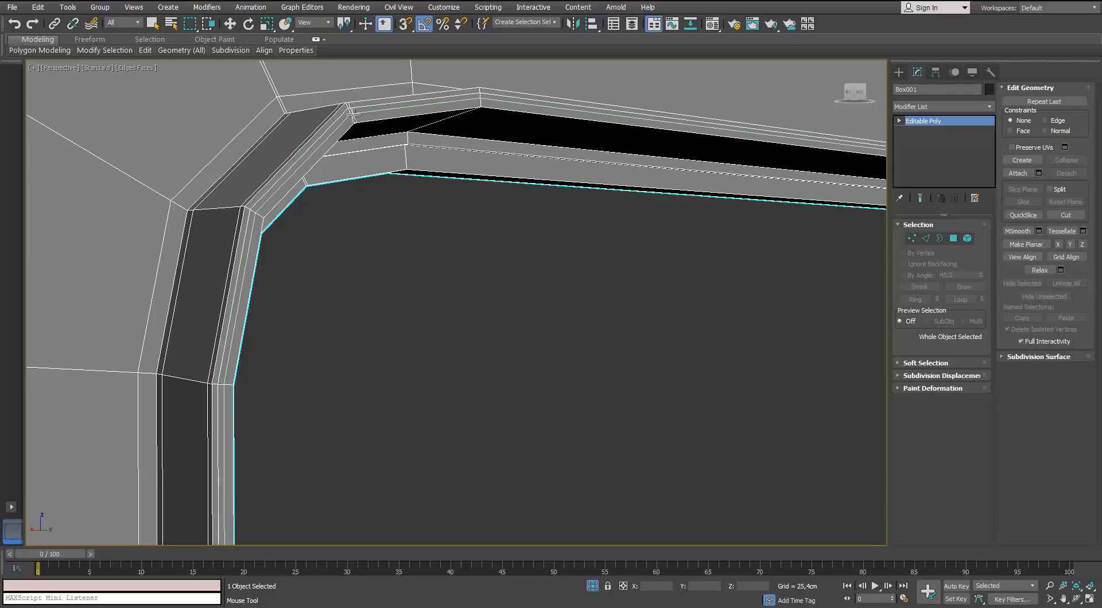
Step: Connect the edge ring around the narrow inner lip of the frame to add two edge loops
{"action": "key", "text": "w"}
{"action": "middle_click_drag", "start_coordinate": [352, 114], "coordinate": [378, 198]}
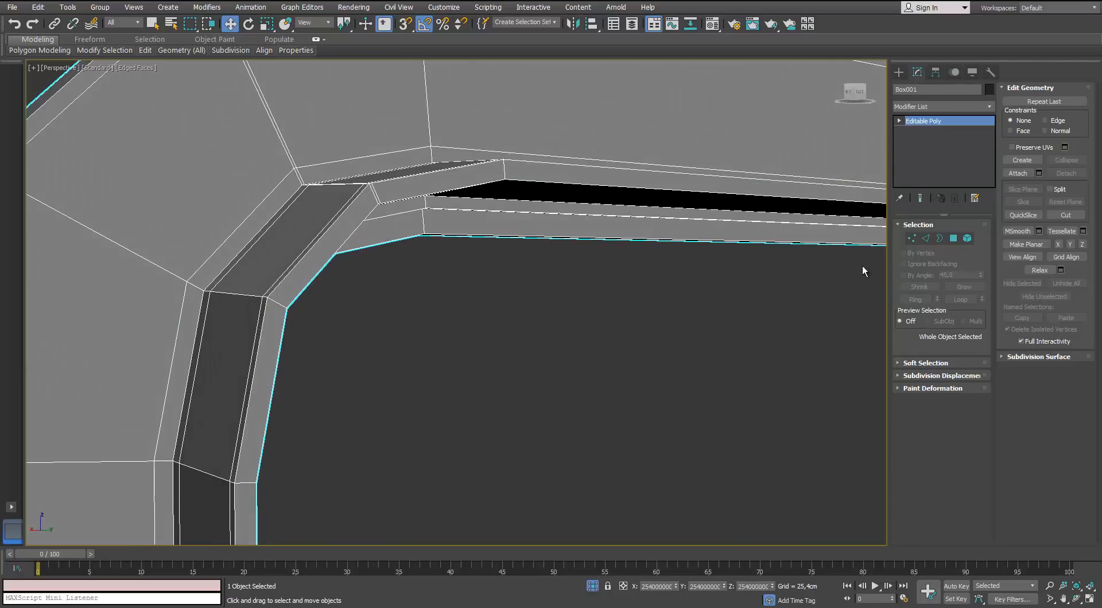
{"action": "key", "text": "2"}
{"action": "key", "text": "ctrl+shift+e"}
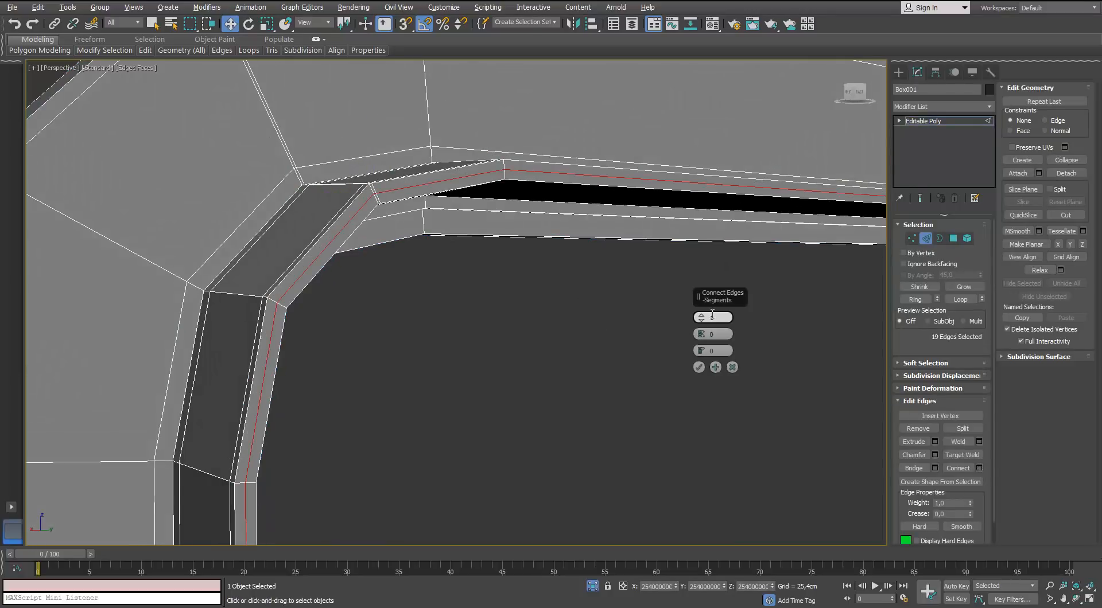
{"action": "left_click", "coordinate": [698, 367]}
{"action": "middle_click_drag", "start_coordinate": [641, 372], "coordinate": [487, 368], "text": "alt"}
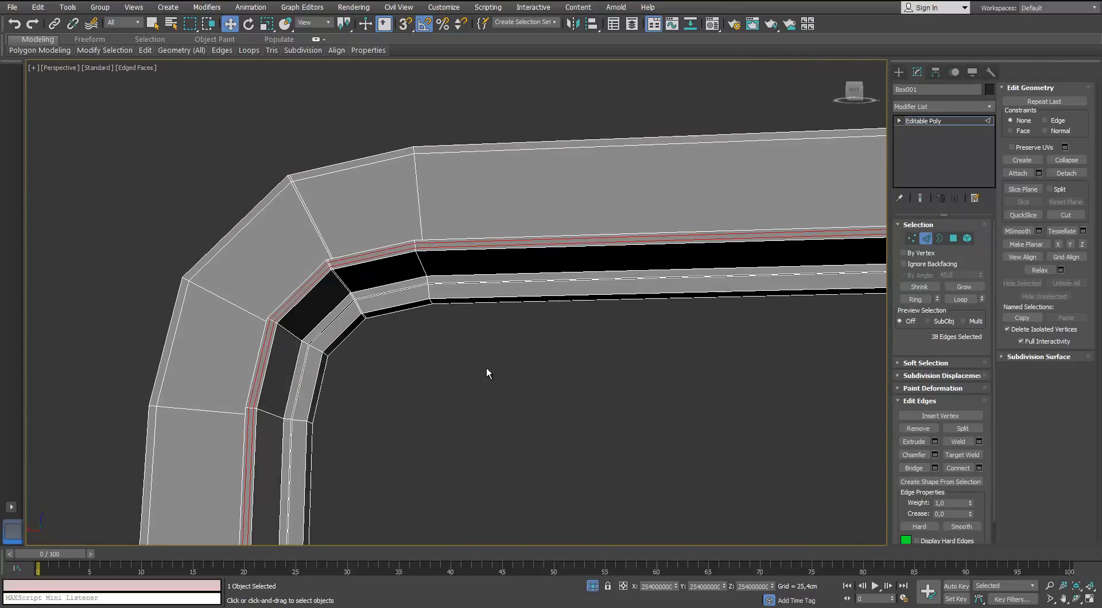
{"action": "scroll", "coordinate": [486, 367], "scroll_direction": "up", "scroll_amount": 4}
{"action": "left_click", "coordinate": [487, 367]}
Step: Add Swift Loop support edges along the narrow ridge inside the frame's recess
{"action": "mouse_move", "coordinate": [145, 55]}
{"action": "middle_click_drag", "start_coordinate": [259, 174], "coordinate": [321, 221], "text": "alt"}
{"action": "scroll", "coordinate": [346, 298], "scroll_direction": "down", "scroll_amount": 3}
{"action": "scroll", "coordinate": [348, 202], "scroll_direction": "up", "scroll_amount": 4}
{"action": "scroll", "coordinate": [374, 196], "scroll_direction": "down", "scroll_amount": 4}
{"action": "scroll", "coordinate": [374, 197], "scroll_direction": "up", "scroll_amount": 4}
{"action": "middle_click_drag", "start_coordinate": [321, 221], "coordinate": [317, 277]}
{"action": "scroll", "coordinate": [310, 224], "scroll_direction": "down", "scroll_amount": 4}
{"action": "scroll", "coordinate": [295, 222], "scroll_direction": "up", "scroll_amount": 4}
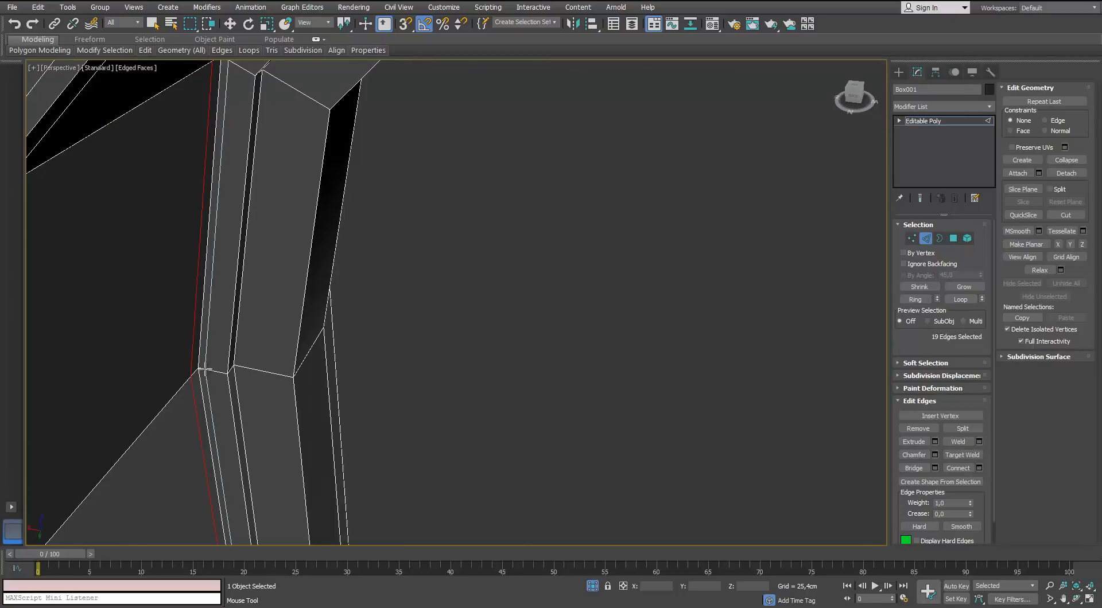
{"action": "left_click_drag", "start_coordinate": [205, 369], "coordinate": [231, 371]}
{"action": "scroll", "coordinate": [220, 368], "scroll_direction": "down", "scroll_amount": 5}
{"action": "scroll", "coordinate": [229, 383], "scroll_direction": "up", "scroll_amount": 2}
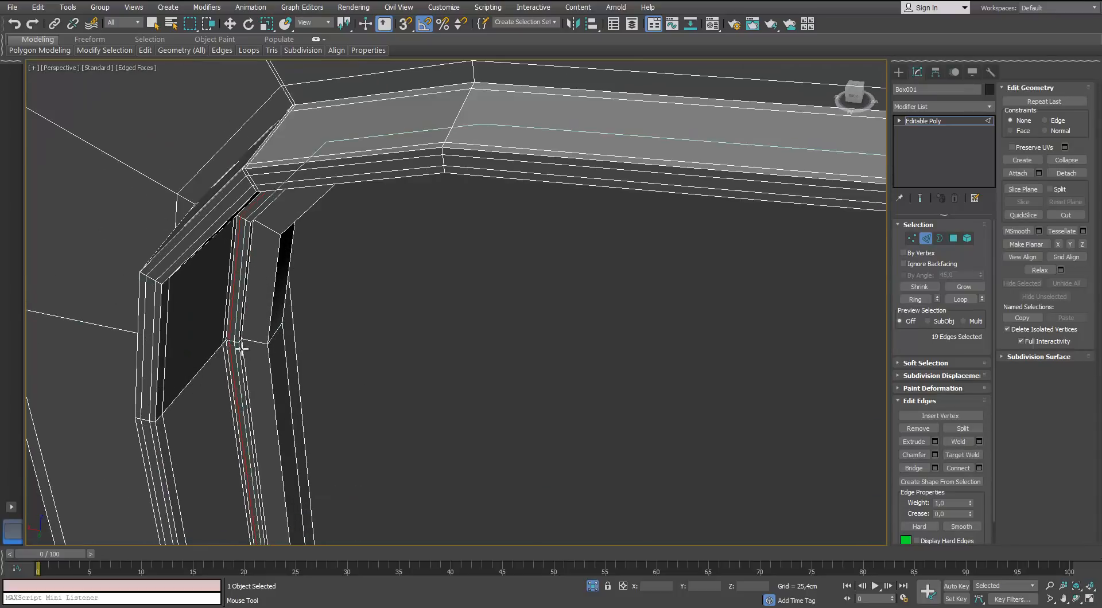
Step: Add Swift Loop support edges near both borders of the inner face next to the ridge
{"action": "middle_click_drag", "start_coordinate": [241, 349], "coordinate": [328, 275], "text": "alt"}
{"action": "scroll", "coordinate": [328, 275], "scroll_direction": "up", "scroll_amount": 3}
{"action": "left_click", "coordinate": [374, 202]}
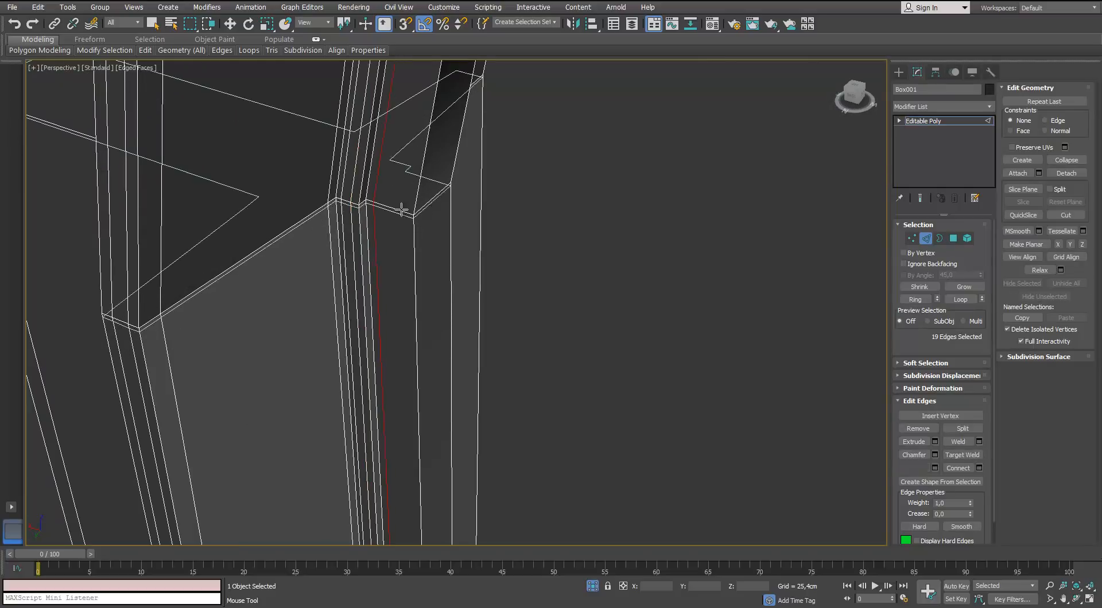
{"action": "scroll", "coordinate": [405, 217], "scroll_direction": "down", "scroll_amount": 3}
{"action": "middle_click_drag", "start_coordinate": [406, 217], "coordinate": [289, 337], "text": "alt"}
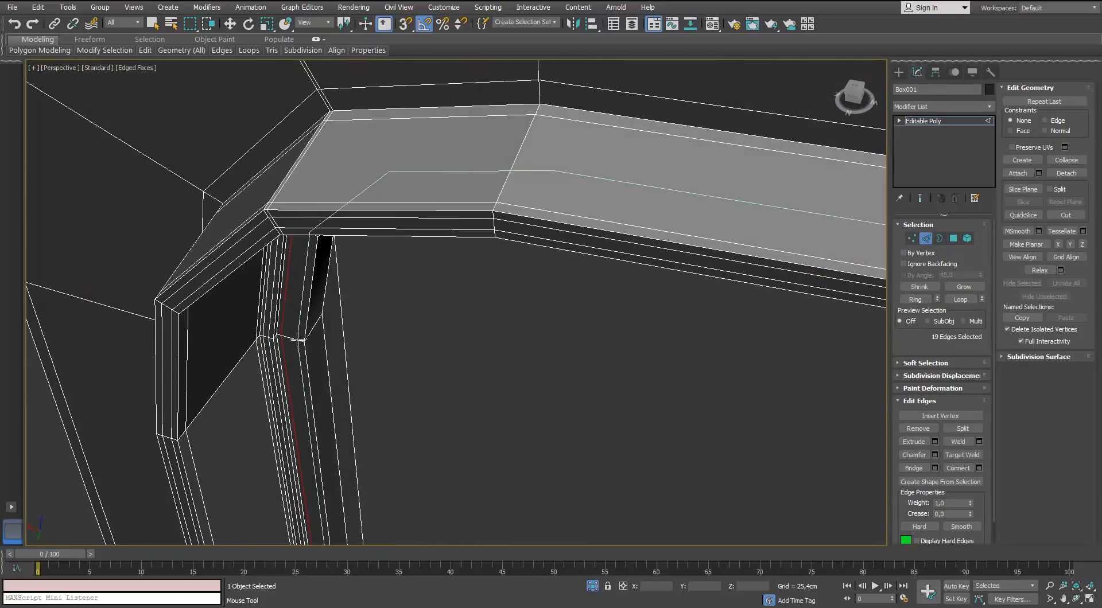
{"action": "left_click", "coordinate": [299, 342]}
{"action": "left_click", "coordinate": [317, 323]}
Step: Add Swift Loop support edges beside the groove on the opposite side and along that side's inner rim
{"action": "middle_click_drag", "start_coordinate": [318, 323], "coordinate": [310, 267], "text": "alt"}
{"action": "scroll", "coordinate": [239, 308], "scroll_direction": "down", "scroll_amount": 5}
{"action": "middle_click_drag", "start_coordinate": [310, 266], "coordinate": [318, 255]}
{"action": "scroll", "coordinate": [318, 255], "scroll_direction": "up", "scroll_amount": 5}
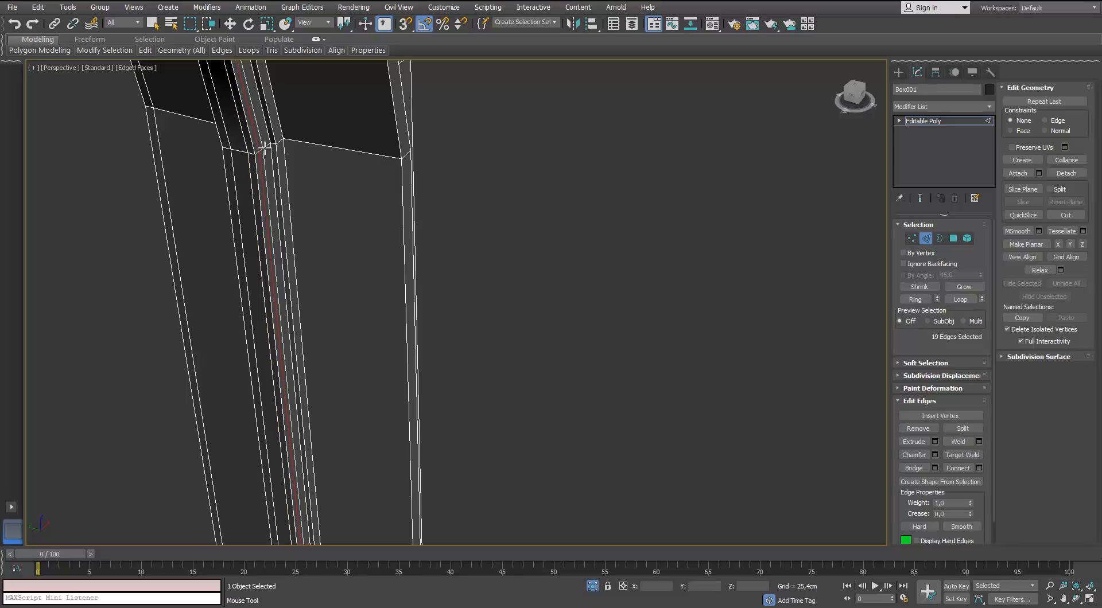
{"action": "left_click", "coordinate": [291, 141]}
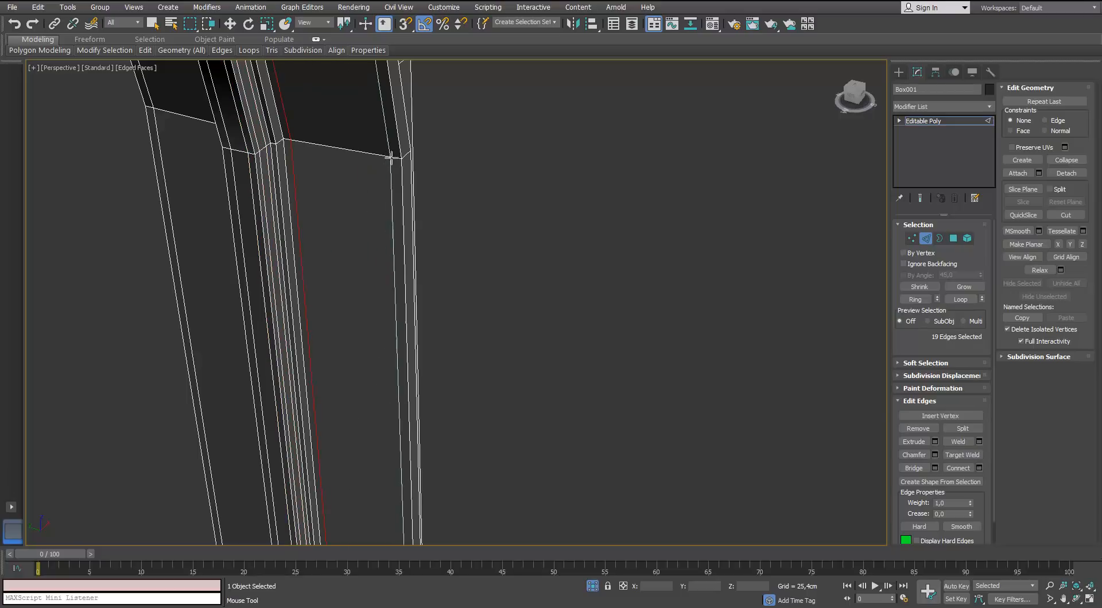
{"action": "scroll", "coordinate": [395, 156], "scroll_direction": "down", "scroll_amount": 5}
{"action": "scroll", "coordinate": [369, 170], "scroll_direction": "up", "scroll_amount": 5}
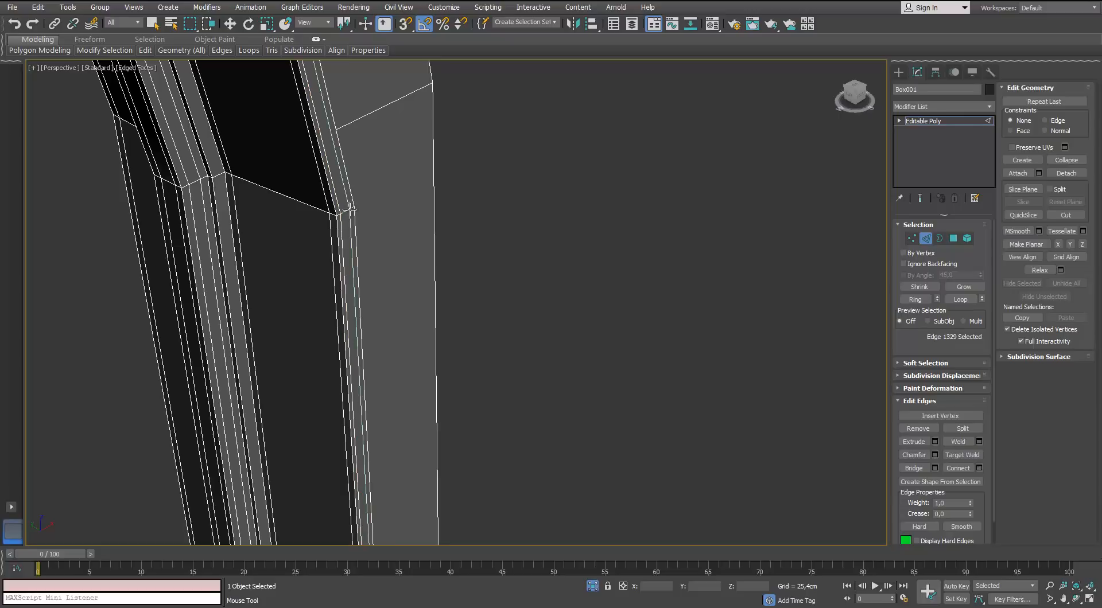
{"action": "scroll", "coordinate": [349, 208], "scroll_direction": "down", "scroll_amount": 4}
{"action": "scroll", "coordinate": [347, 269], "scroll_direction": "up", "scroll_amount": 3}
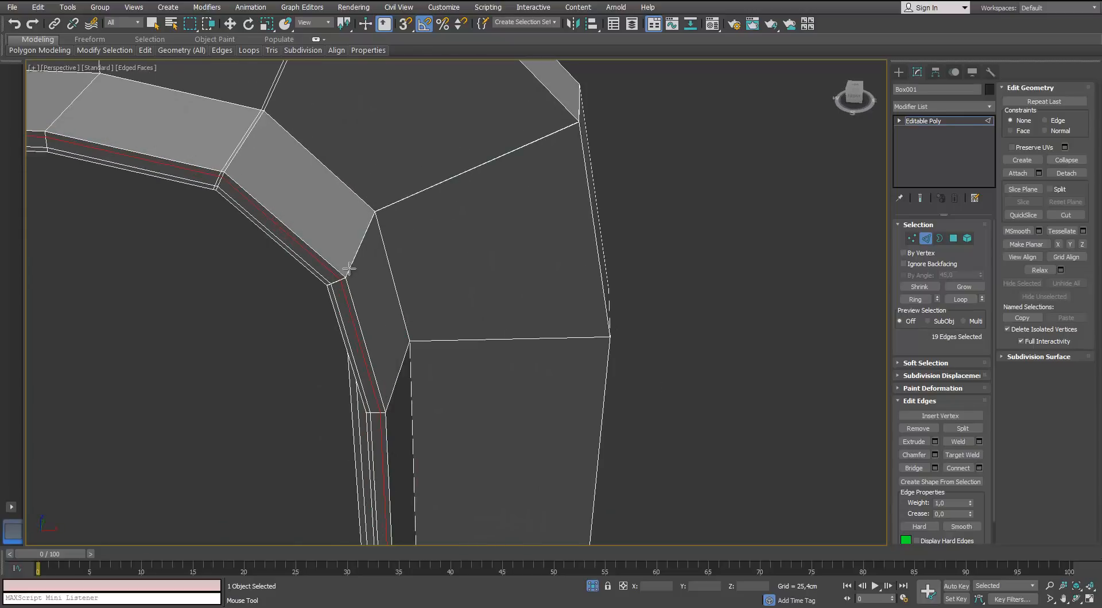
{"action": "left_click", "coordinate": [225, 166]}
Step: Add Swift Loop support edges around the inner and outer borders of the frame's broad flat face
{"action": "scroll", "coordinate": [225, 165], "scroll_direction": "down", "scroll_amount": 3}
{"action": "middle_click_drag", "start_coordinate": [225, 166], "coordinate": [402, 264]}
{"action": "key", "text": "w"}
{"action": "scroll", "coordinate": [266, 228], "scroll_direction": "up", "scroll_amount": 4}
{"action": "double_click", "coordinate": [283, 243]}
{"action": "left_click", "coordinate": [487, 212]}
{"action": "scroll", "coordinate": [436, 223], "scroll_direction": "down", "scroll_amount": 3}
{"action": "mouse_move", "coordinate": [145, 51]}
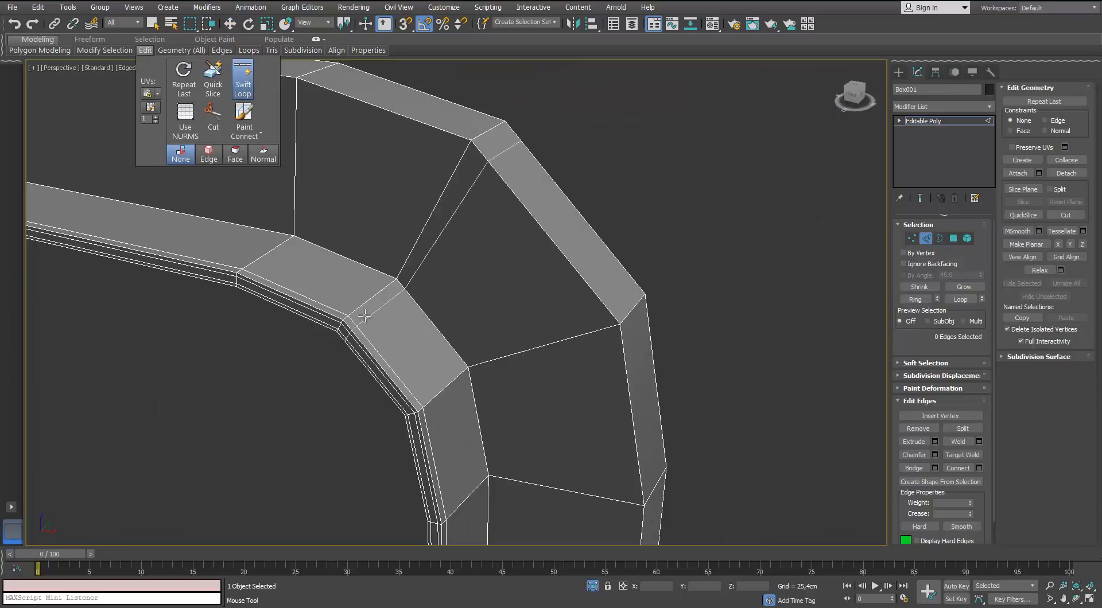
{"action": "left_click", "coordinate": [391, 284]}
{"action": "left_click", "coordinate": [400, 272]}
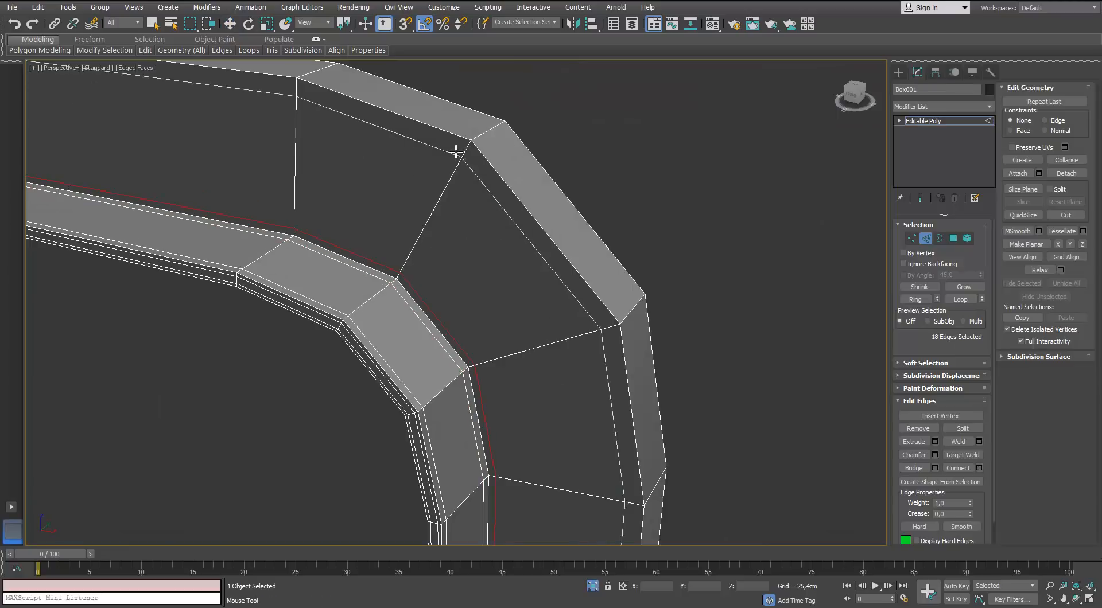
{"action": "left_click", "coordinate": [464, 151]}
Step: Add Swift Loop support edges along the borders of the frame's outer side surface
{"action": "middle_click_drag", "start_coordinate": [477, 138], "coordinate": [402, 172], "text": "alt"}
{"action": "left_click", "coordinate": [404, 182]}
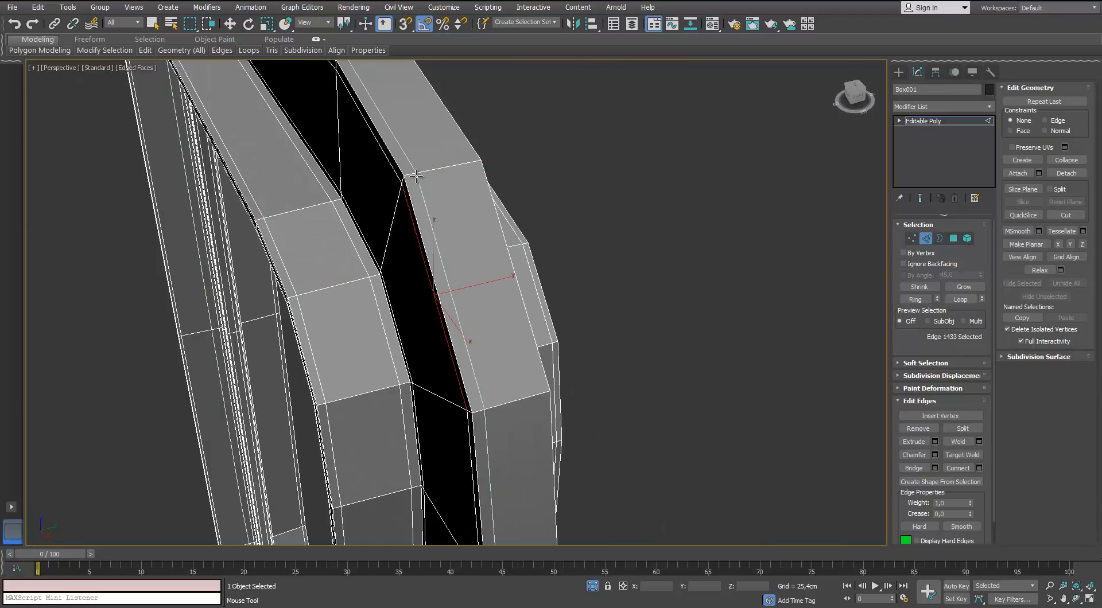
{"action": "left_click", "coordinate": [414, 176]}
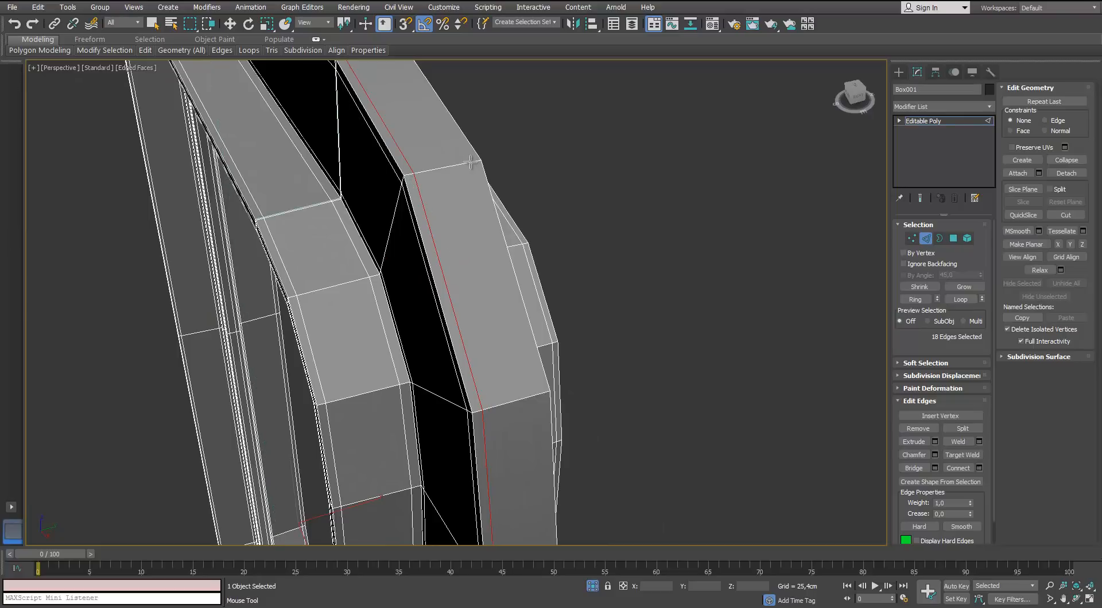
{"action": "middle_click_drag", "start_coordinate": [469, 161], "coordinate": [385, 202], "text": "alt"}
{"action": "scroll", "coordinate": [467, 195], "scroll_direction": "down", "scroll_amount": 5}
{"action": "scroll", "coordinate": [490, 209], "scroll_direction": "up", "scroll_amount": 4}
{"action": "scroll", "coordinate": [491, 208], "scroll_direction": "down", "scroll_amount": 4}
Step: Apply TurboSmooth with 2 iterations to the frame and turn off the edged-faces display to inspect the smoothed shape
{"action": "left_click", "coordinate": [930, 238]}
{"action": "left_click", "coordinate": [991, 106]}
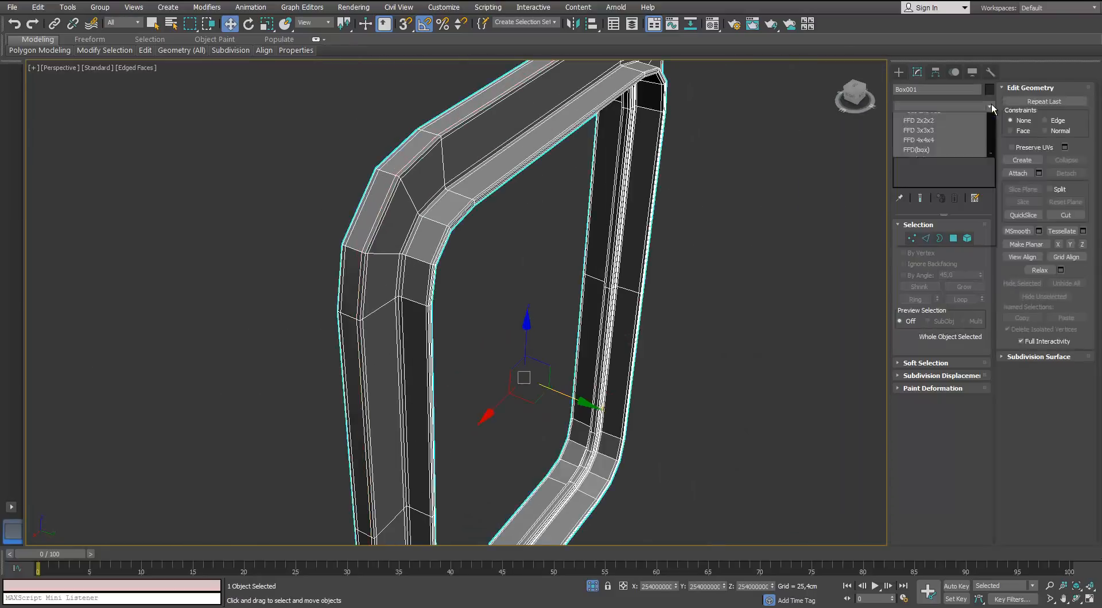
{"action": "key", "text": "t"}
{"action": "key", "text": "t"}
{"action": "key", "text": "t"}
{"action": "key", "text": "Return"}
{"action": "key", "text": "F4"}
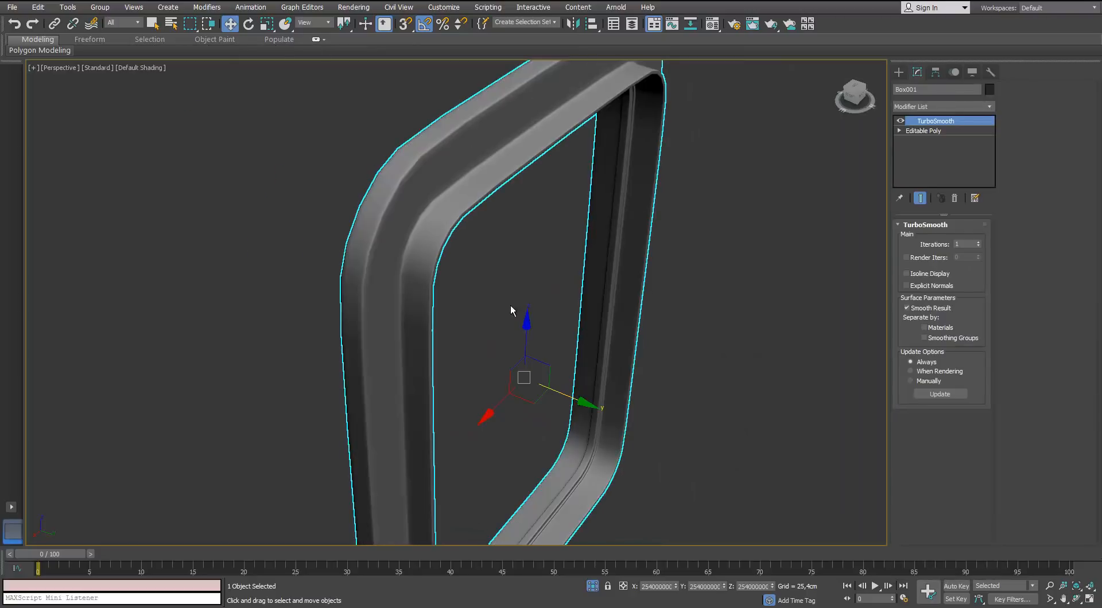
{"action": "middle_click_drag", "start_coordinate": [510, 306], "coordinate": [483, 253], "text": "alt"}
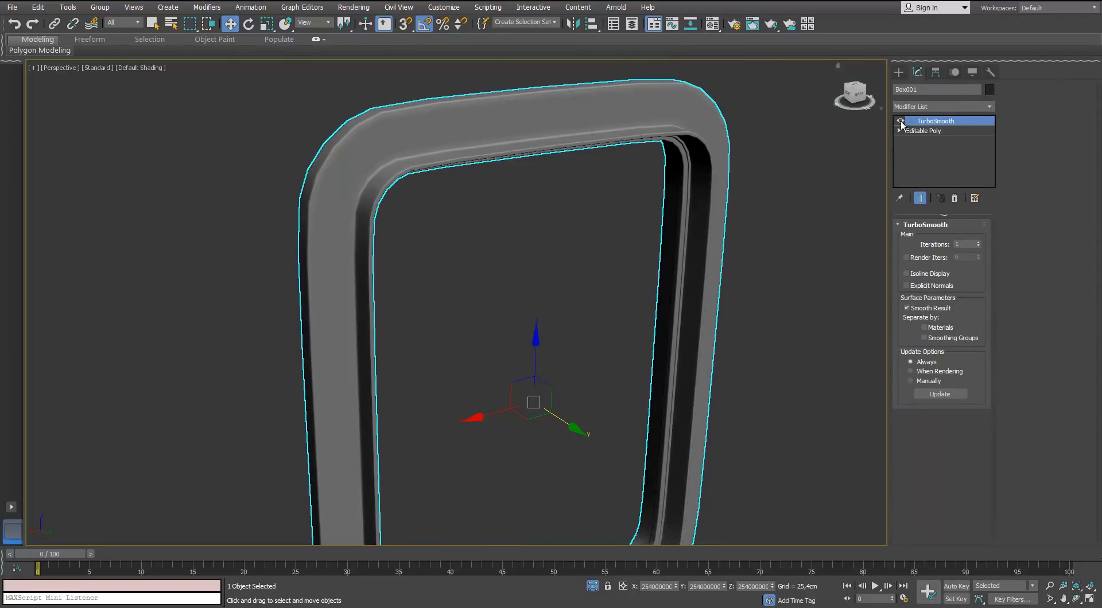
{"action": "middle_click_drag", "start_coordinate": [493, 207], "coordinate": [506, 215], "text": "alt"}
{"action": "middle_click_drag", "start_coordinate": [458, 422], "coordinate": [463, 415]}
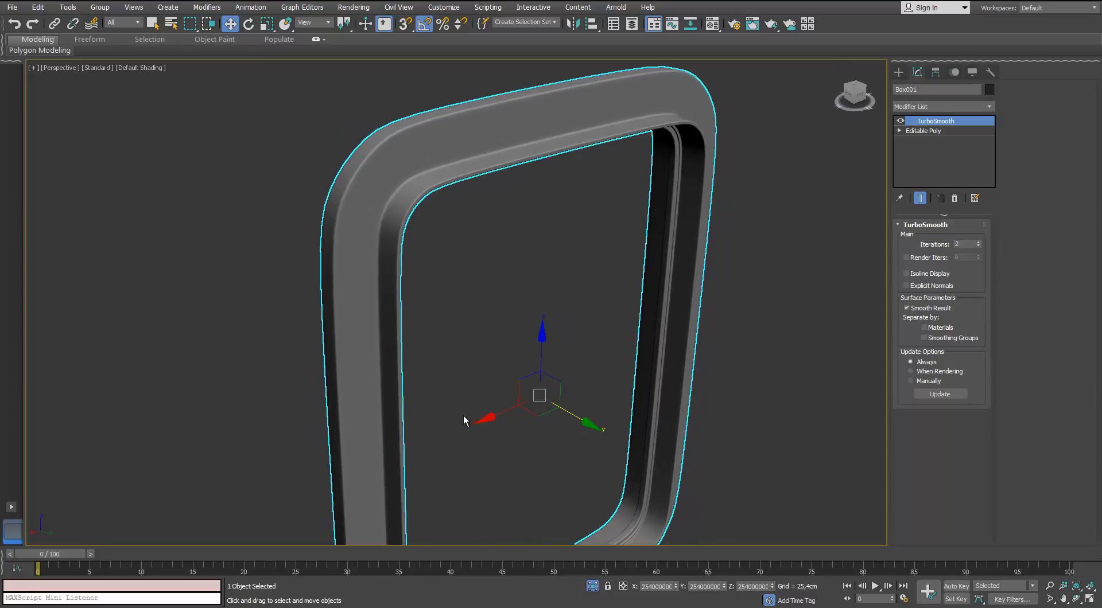
Step: Bring back the full door, then select and isolate one triangular bracket at the top of the frame
{"action": "left_click", "coordinate": [592, 586]}
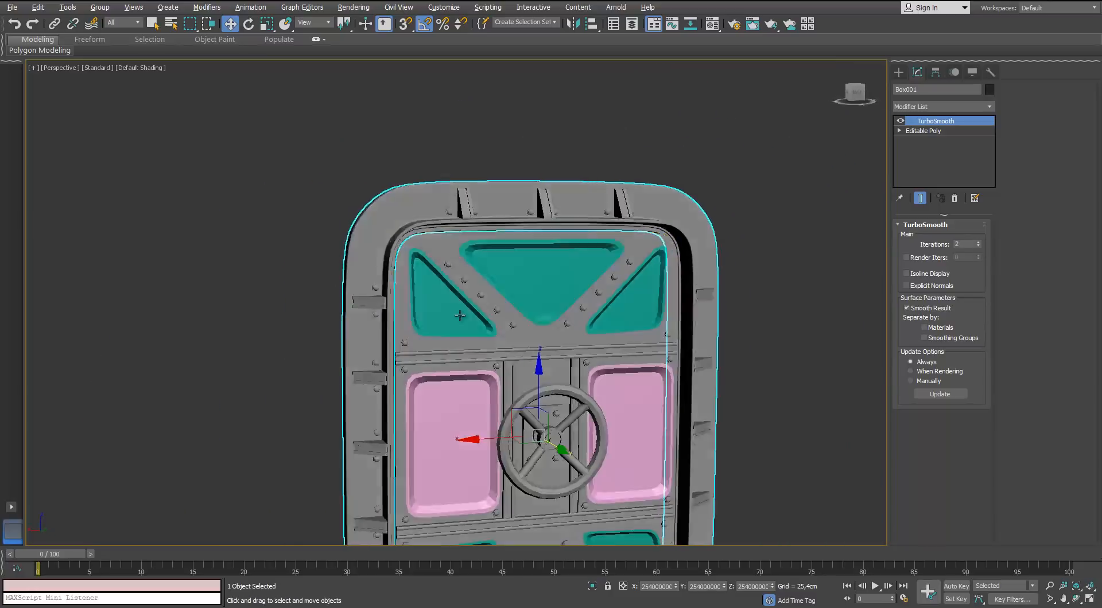
{"action": "left_click", "coordinate": [474, 250]}
{"action": "key", "text": "alt+q"}
{"action": "middle_click_drag", "start_coordinate": [453, 253], "coordinate": [335, 188], "text": "alt"}
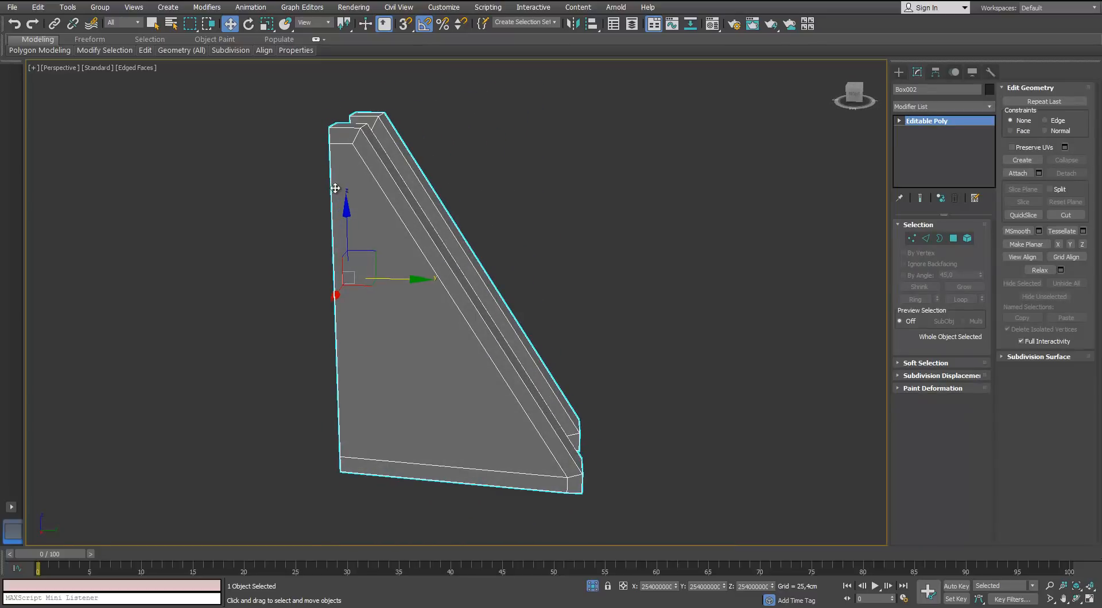
Step: Try to cut a new edge down the side face of the bracket
{"action": "left_click", "coordinate": [912, 238]}
{"action": "middle_click_drag", "start_coordinate": [356, 257], "coordinate": [559, 240], "text": "alt"}
{"action": "right_click", "coordinate": [661, 281]}
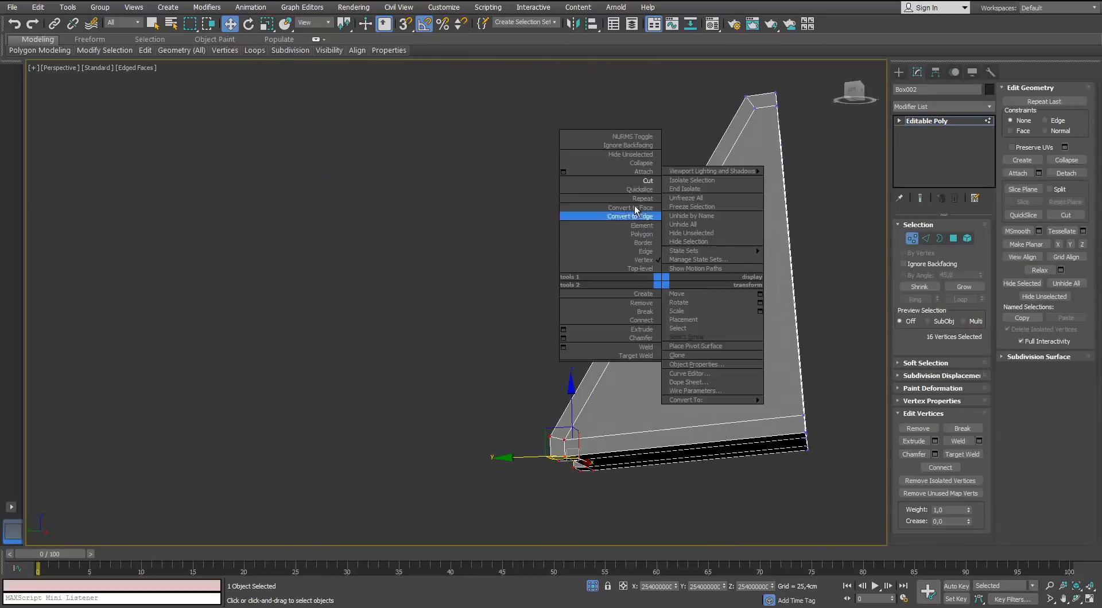
{"action": "left_click", "coordinate": [646, 180]}
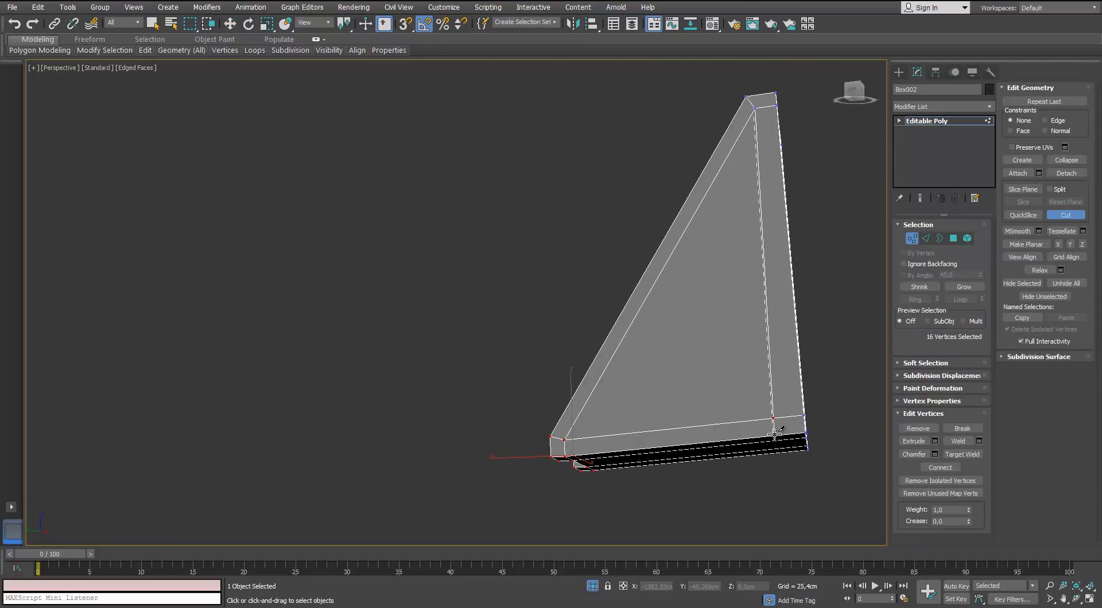
Step: Connect the bracket's edge ring with 2 segments, pinched apart toward its straight back and sloped edges
{"action": "left_click", "coordinate": [926, 241]}
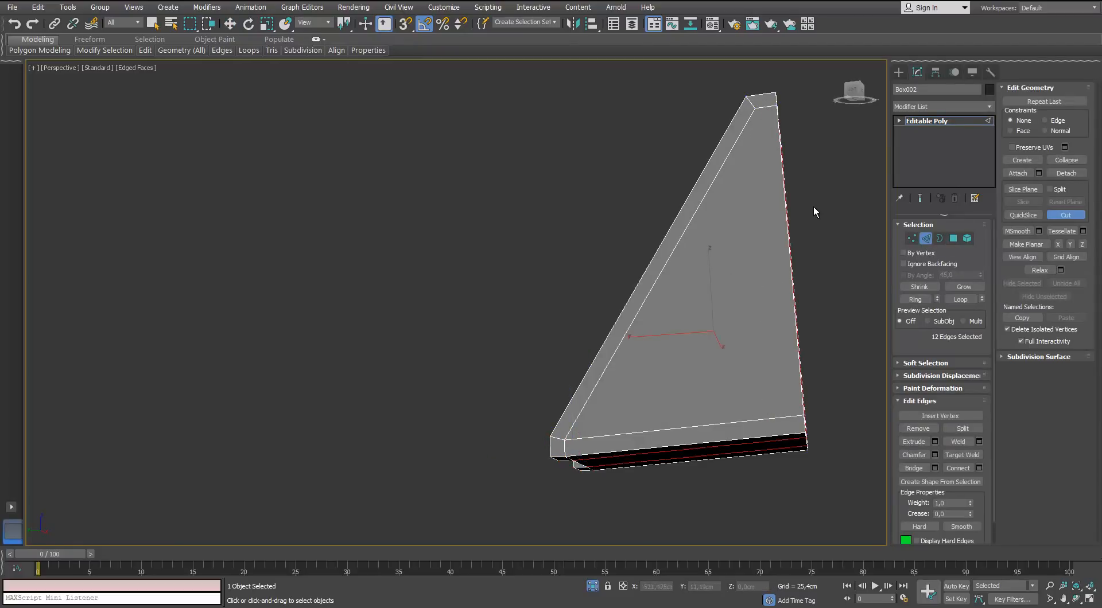
{"action": "left_click", "coordinate": [925, 239]}
{"action": "key", "text": "r"}
{"action": "left_click", "coordinate": [925, 240]}
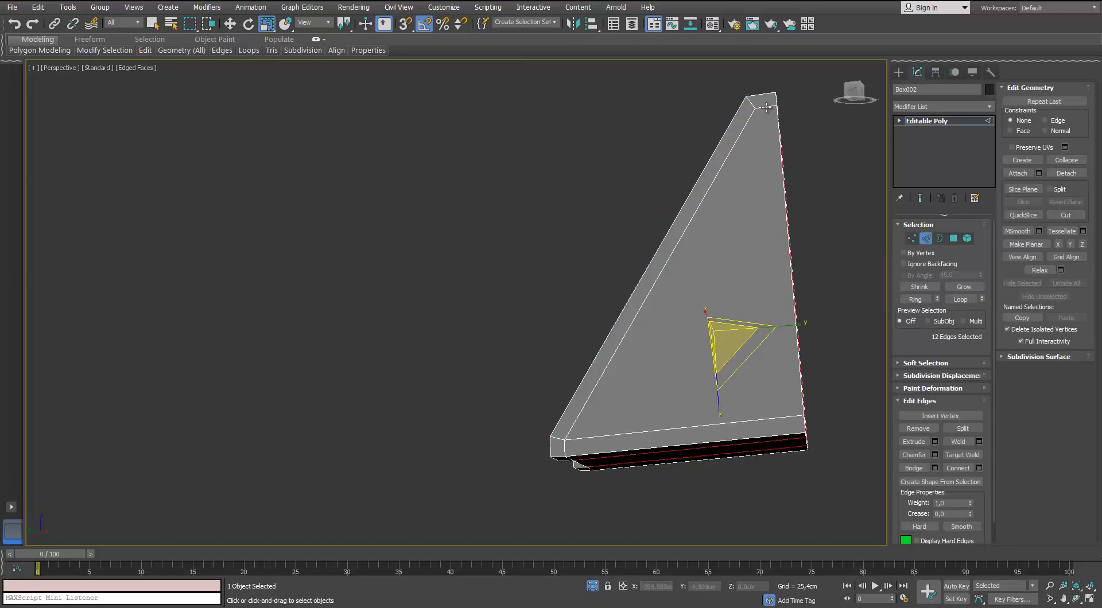
{"action": "left_click", "coordinate": [766, 107]}
{"action": "key", "text": "alt+r"}
{"action": "middle_click_drag", "start_coordinate": [784, 194], "coordinate": [918, 253], "text": "alt"}
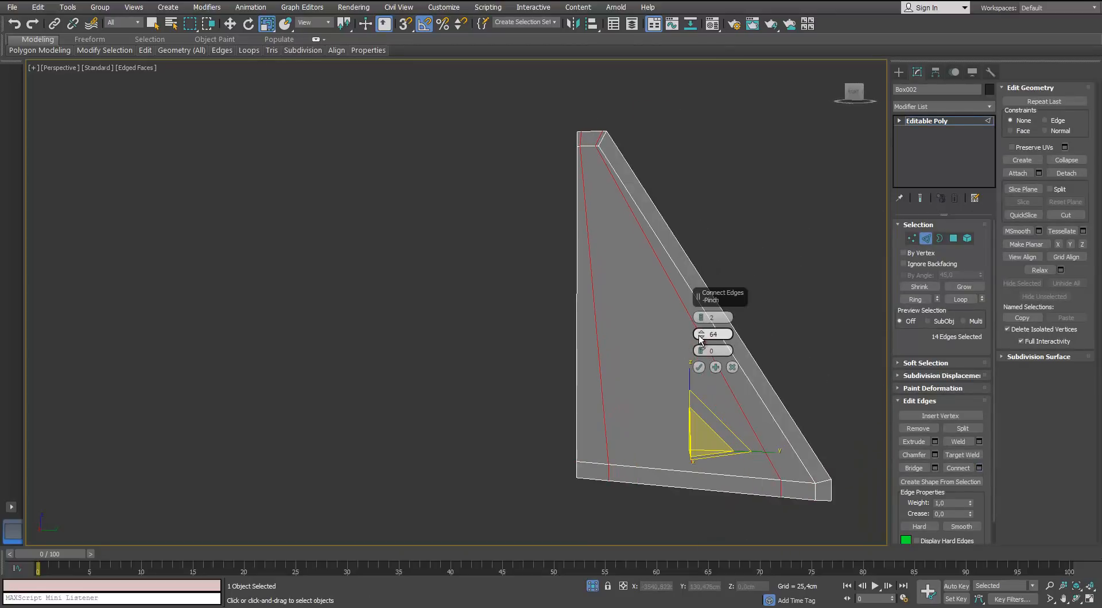
{"action": "left_click", "coordinate": [701, 367]}
Step: In the Left view, move the top vertices of the back support loop slightly inward from the bracket's straight edge
{"action": "key", "text": "l"}
{"action": "scroll", "coordinate": [576, 371], "scroll_direction": "down", "scroll_amount": 3}
{"action": "scroll", "coordinate": [575, 369], "scroll_direction": "up", "scroll_amount": 2}
{"action": "key", "text": "z"}
{"action": "middle_click_drag", "start_coordinate": [475, 315], "coordinate": [472, 318]}
{"action": "left_click", "coordinate": [912, 238], "text": "ctrl"}
{"action": "scroll", "coordinate": [606, 174], "scroll_direction": "up", "scroll_amount": 5}
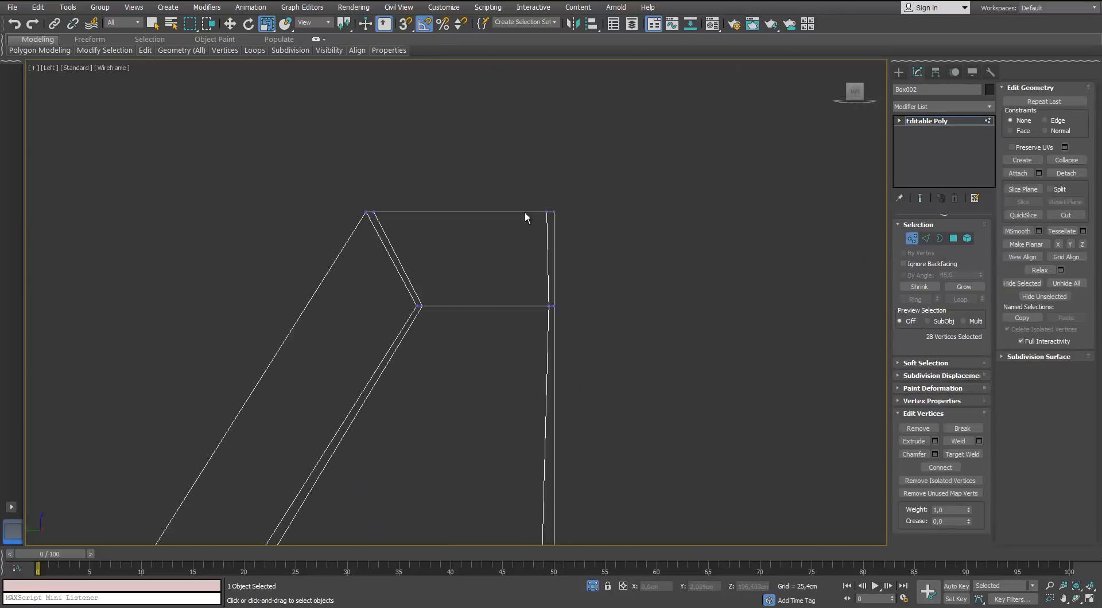
{"action": "left_click_drag", "start_coordinate": [514, 184], "coordinate": [550, 326]}
{"action": "key", "text": "w"}
{"action": "scroll", "coordinate": [557, 309], "scroll_direction": "up", "scroll_amount": 1}
{"action": "left_click_drag", "start_coordinate": [591, 236], "coordinate": [567, 252]}
{"action": "scroll", "coordinate": [567, 253], "scroll_direction": "down", "scroll_amount": 2}
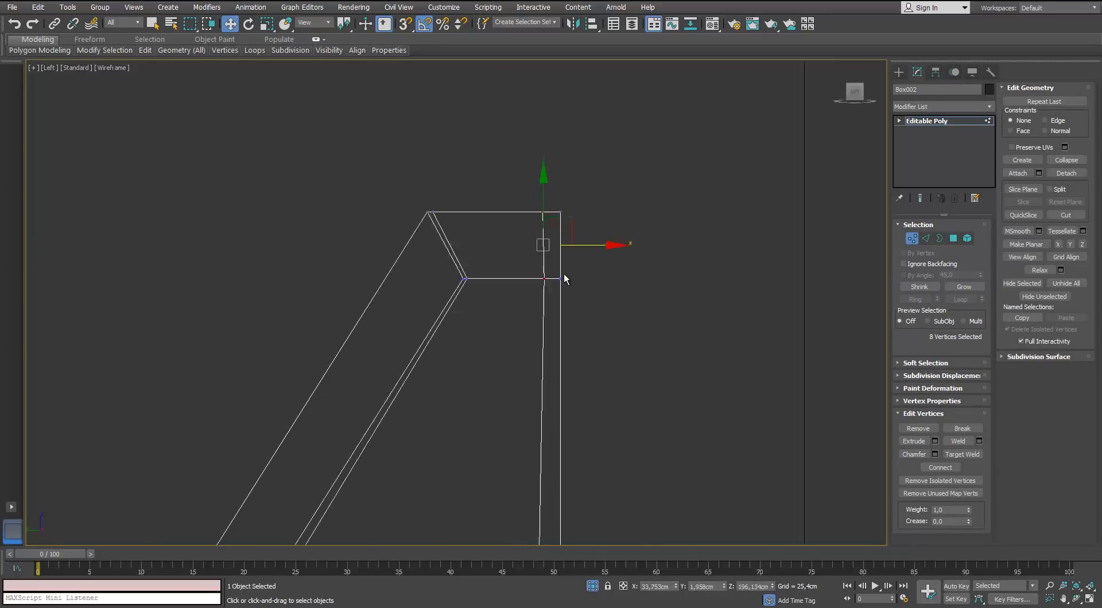
Step: Move the top vertices of the support loop beside the bracket's sloped edge slightly inward
{"action": "scroll", "coordinate": [514, 302], "scroll_direction": "down", "scroll_amount": 4}
{"action": "scroll", "coordinate": [582, 193], "scroll_direction": "down", "scroll_amount": 2}
{"action": "middle_click_drag", "start_coordinate": [490, 279], "coordinate": [524, 170]}
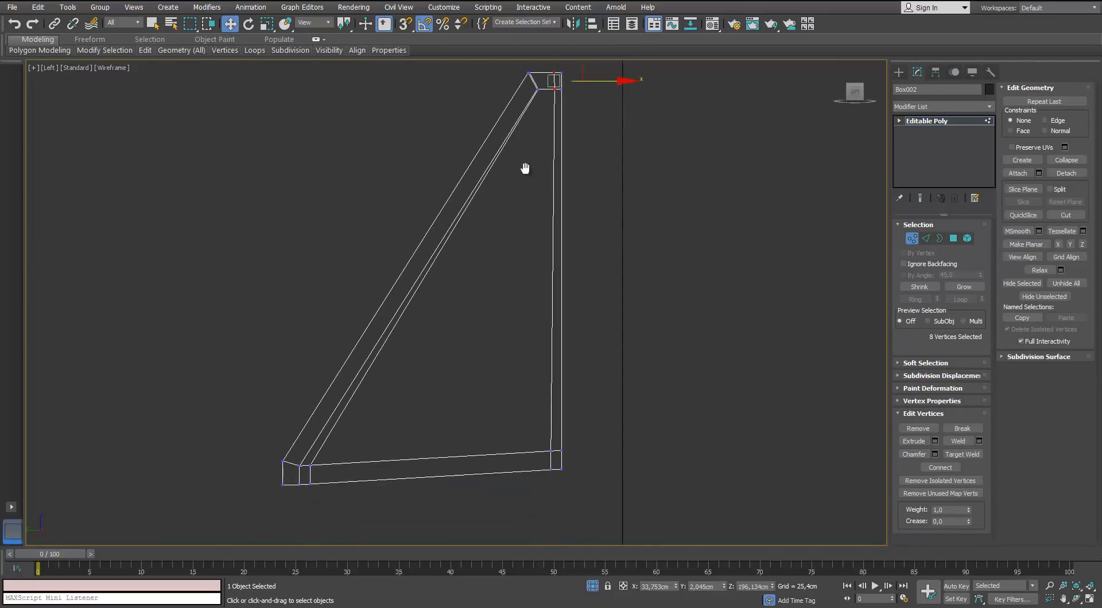
{"action": "scroll", "coordinate": [539, 94], "scroll_direction": "up", "scroll_amount": 3}
{"action": "middle_click_drag", "start_coordinate": [539, 94], "coordinate": [494, 270]}
{"action": "scroll", "coordinate": [495, 272], "scroll_direction": "up", "scroll_amount": 1}
{"action": "left_click_drag", "start_coordinate": [538, 239], "coordinate": [488, 273]}
{"action": "scroll", "coordinate": [487, 209], "scroll_direction": "up", "scroll_amount": 3}
{"action": "left_click_drag", "start_coordinate": [474, 135], "coordinate": [373, 155]}
{"action": "scroll", "coordinate": [524, 226], "scroll_direction": "down", "scroll_amount": 8}
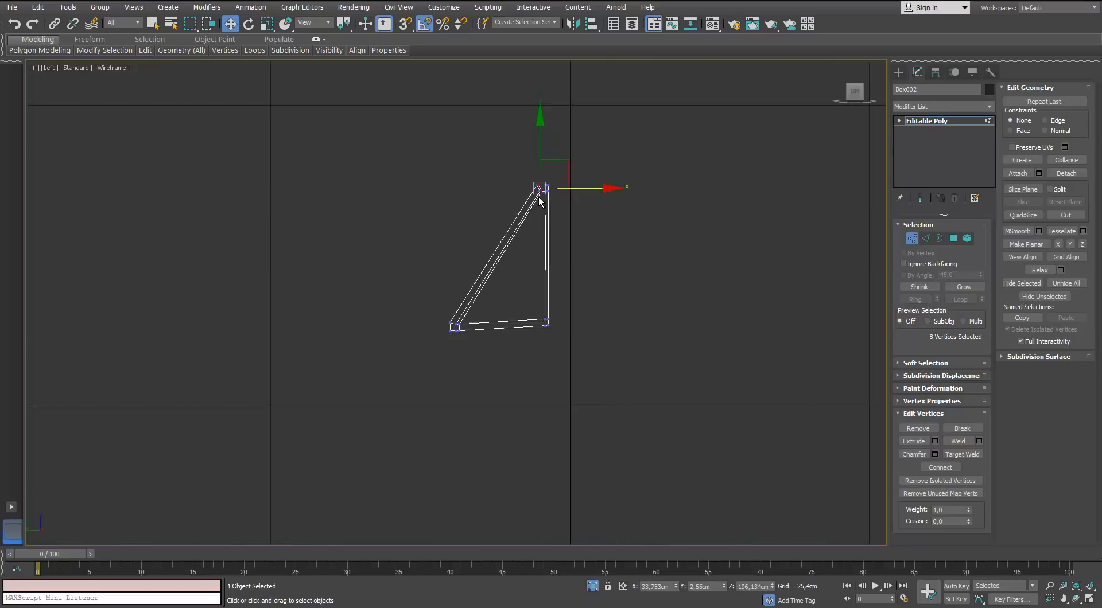
Step: Insert SwiftLoop support loops along the bracket's recessed channel and the first raised rail in the perspective view
{"action": "scroll", "coordinate": [508, 286], "scroll_direction": "up", "scroll_amount": 5}
{"action": "scroll", "coordinate": [509, 287], "scroll_direction": "up", "scroll_amount": 2}
{"action": "scroll", "coordinate": [522, 269], "scroll_direction": "down", "scroll_amount": 2}
{"action": "key", "text": "p"}
{"action": "mouse_move", "coordinate": [455, 291]}
{"action": "middle_mouse_down", "text": "alt"}
{"action": "mouse_move", "coordinate": [513, 315]}
{"action": "mouse_move", "coordinate": [514, 281]}
{"action": "mouse_move", "coordinate": [593, 285]}
{"action": "mouse_move", "coordinate": [524, 258]}
{"action": "middle_mouse_up", "text": "alt"}
{"action": "key", "text": "F3"}
{"action": "key", "text": "F4"}
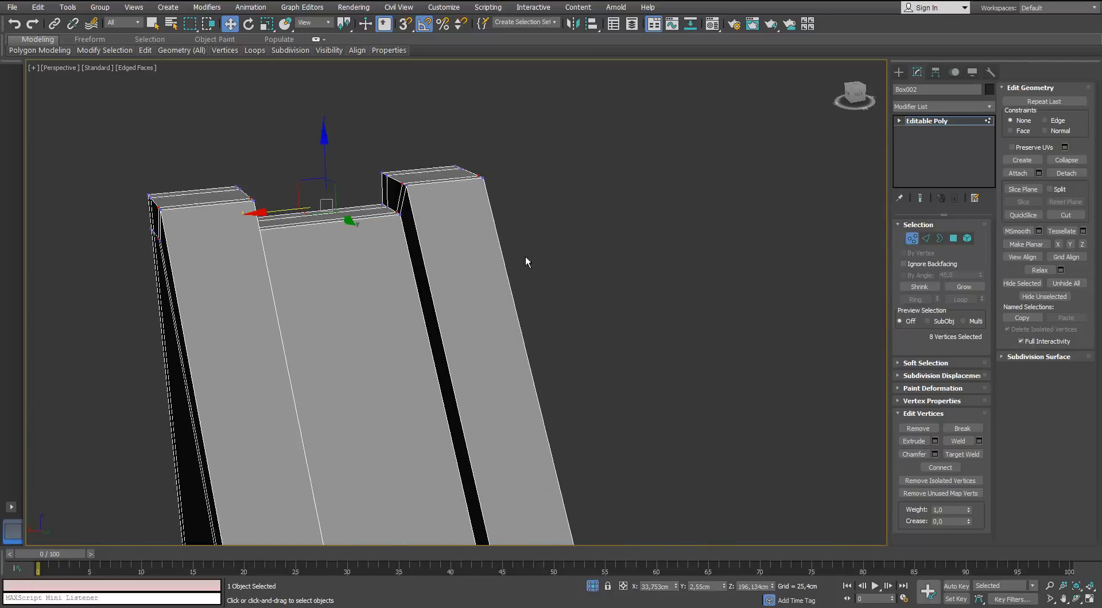
{"action": "mouse_move", "coordinate": [146, 51]}
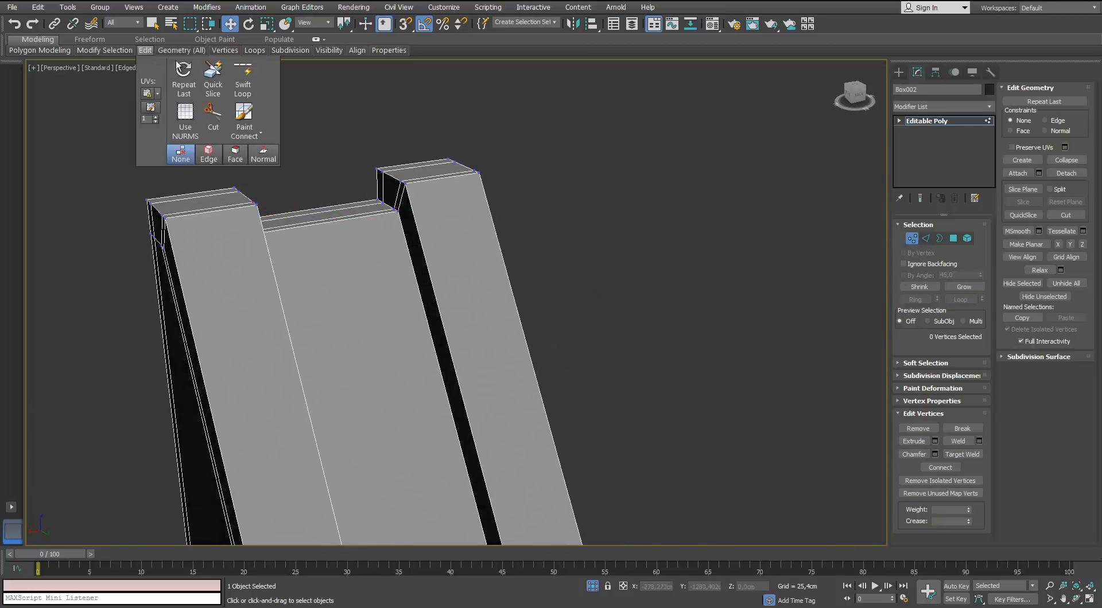
{"action": "left_click", "coordinate": [242, 76]}
{"action": "left_click", "coordinate": [413, 182]}
{"action": "middle_click_drag", "start_coordinate": [401, 209], "coordinate": [365, 215], "text": "alt"}
{"action": "left_click", "coordinate": [518, 177]}
{"action": "left_click", "coordinate": [434, 202]}
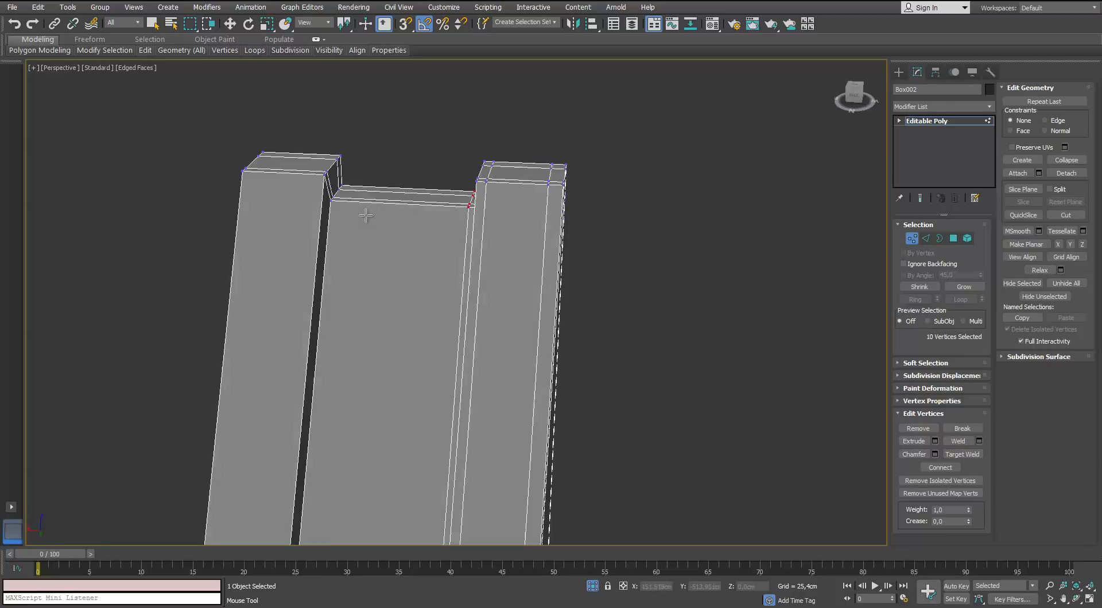
Step: Insert lengthwise support loops near both long edges of the bracket's other raised rail
{"action": "left_click", "coordinate": [312, 174]}
{"action": "middle_click_drag", "start_coordinate": [312, 175], "coordinate": [367, 173], "text": "alt"}
{"action": "left_click", "coordinate": [220, 172]}
{"action": "mouse_move", "coordinate": [221, 172]}
{"action": "middle_mouse_down", "text": "alt"}
{"action": "mouse_move", "coordinate": [311, 174]}
{"action": "mouse_move", "coordinate": [232, 179]}
{"action": "middle_mouse_up", "text": "alt"}
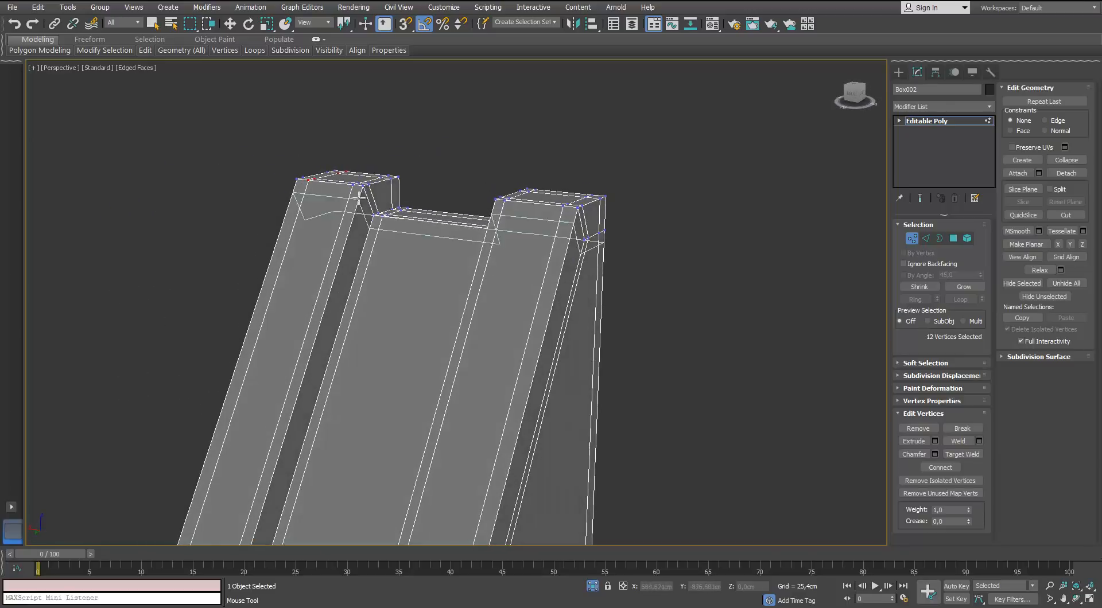
Step: Insert support loops around the bracket close to its upper end and its base
{"action": "middle_click_drag", "start_coordinate": [373, 203], "coordinate": [278, 214], "text": "alt"}
{"action": "scroll", "coordinate": [478, 227], "scroll_direction": "down", "scroll_amount": 4}
{"action": "middle_click_drag", "start_coordinate": [478, 226], "coordinate": [469, 238], "text": "alt"}
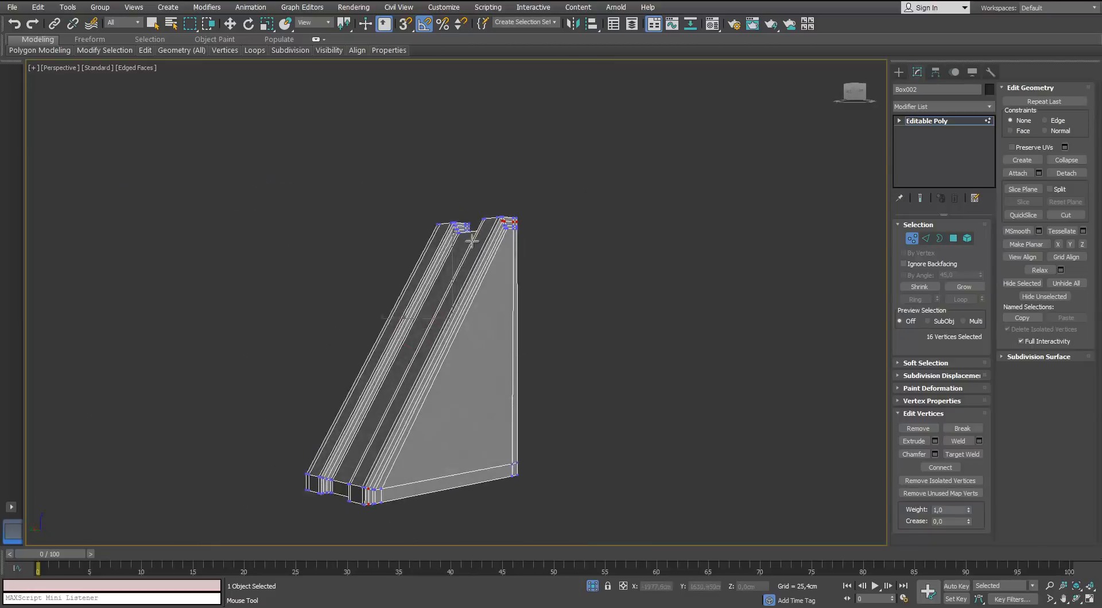
{"action": "middle_click_drag", "start_coordinate": [403, 488], "coordinate": [402, 369]}
{"action": "scroll", "coordinate": [402, 369], "scroll_direction": "up", "scroll_amount": 3}
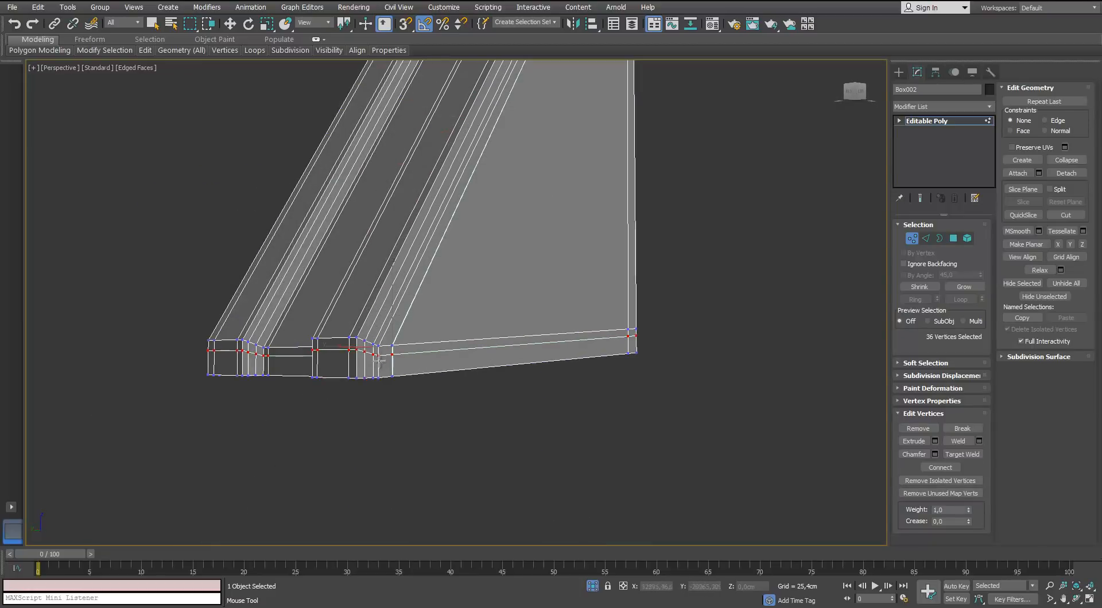
{"action": "middle_click_drag", "start_coordinate": [357, 367], "coordinate": [439, 361], "text": "alt"}
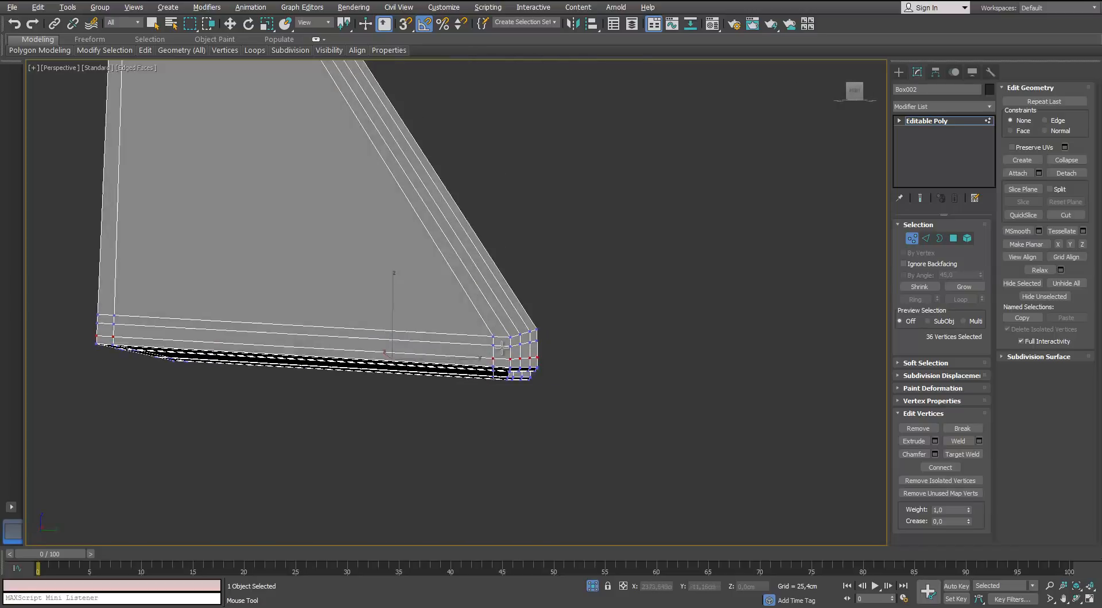
{"action": "scroll", "coordinate": [411, 246], "scroll_direction": "down", "scroll_amount": 4}
{"action": "middle_click_drag", "start_coordinate": [411, 246], "coordinate": [431, 272], "text": "alt"}
{"action": "key", "text": "w"}
Step: Apply a TurboSmooth modifier to the whole bracket
{"action": "left_click", "coordinate": [911, 238]}
{"action": "left_click", "coordinate": [987, 106]}
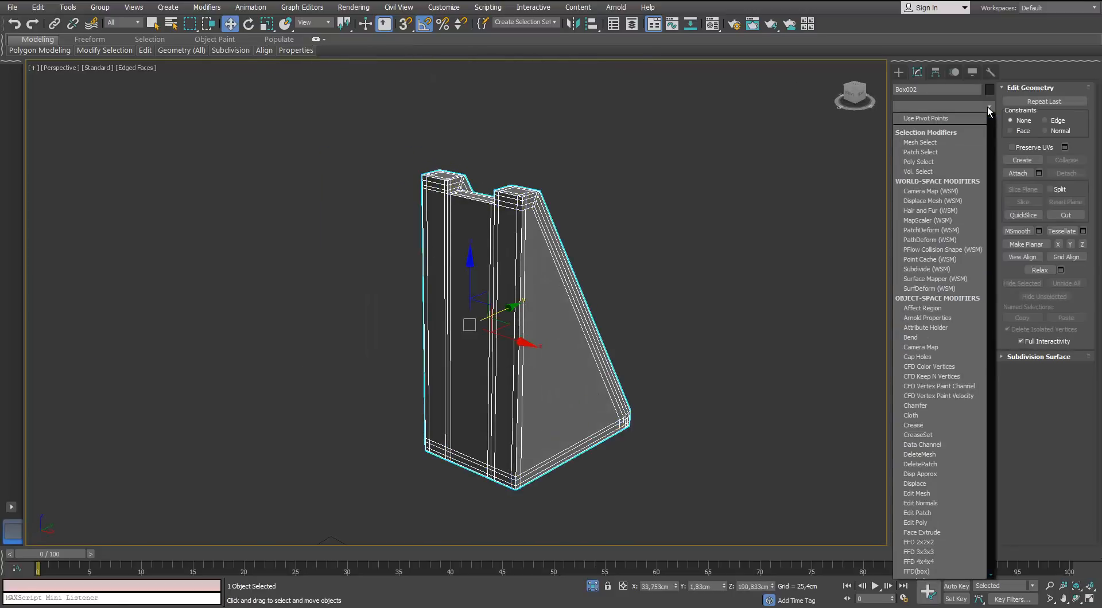
{"action": "key", "text": "t"}
{"action": "key", "text": "t"}
{"action": "key", "text": "t"}
{"action": "key", "text": "Return"}
{"action": "scroll", "coordinate": [542, 206], "scroll_direction": "up", "scroll_amount": 2}
{"action": "middle_click_drag", "start_coordinate": [503, 238], "coordinate": [622, 201], "text": "alt"}
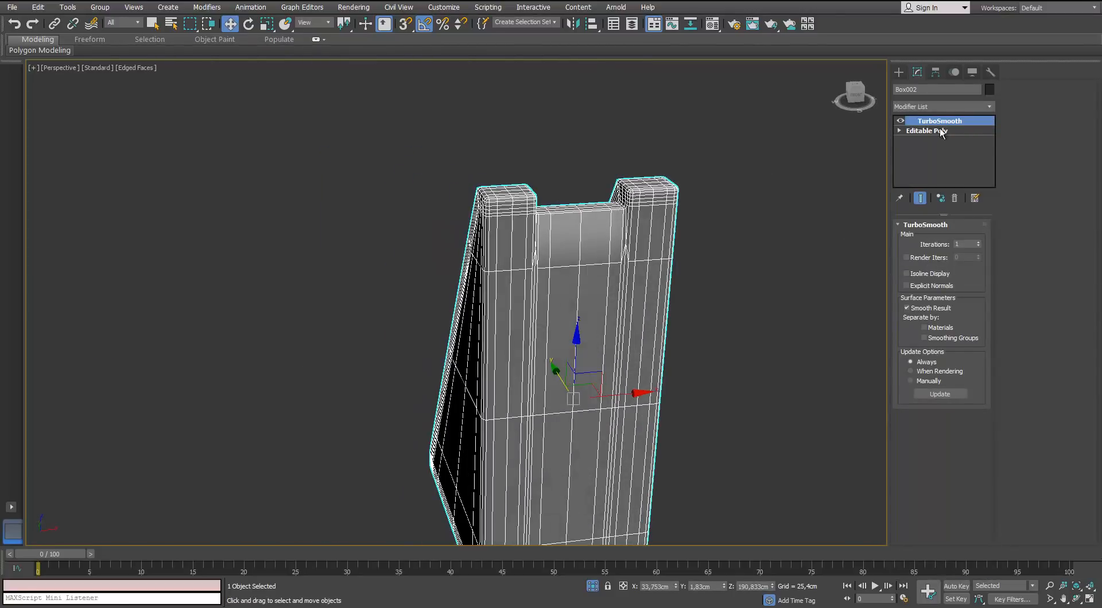
Step: Return to the bracket's base mesh and insert further SwiftLoop edge loops across its height
{"action": "left_click", "coordinate": [939, 132]}
{"action": "scroll", "coordinate": [671, 221], "scroll_direction": "up", "scroll_amount": 3}
{"action": "left_click", "coordinate": [925, 238]}
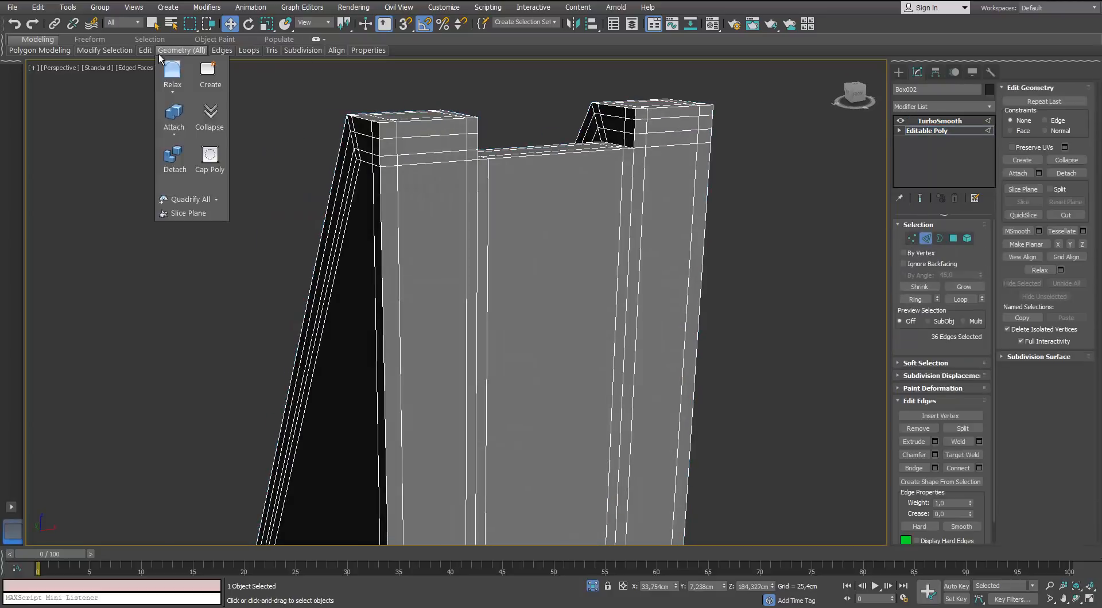
{"action": "mouse_move", "coordinate": [145, 50]}
{"action": "left_click", "coordinate": [242, 78]}
{"action": "left_click", "coordinate": [388, 178]}
{"action": "scroll", "coordinate": [451, 216], "scroll_direction": "down", "scroll_amount": 6}
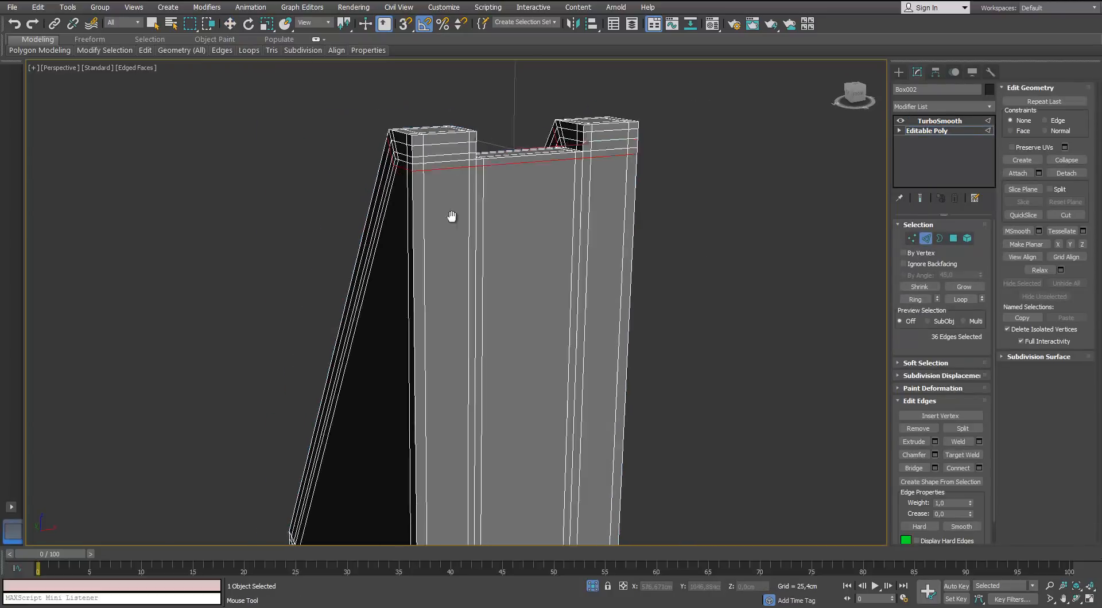
{"action": "middle_click_drag", "start_coordinate": [556, 203], "coordinate": [479, 201], "text": "alt"}
{"action": "right_click", "coordinate": [479, 201]}
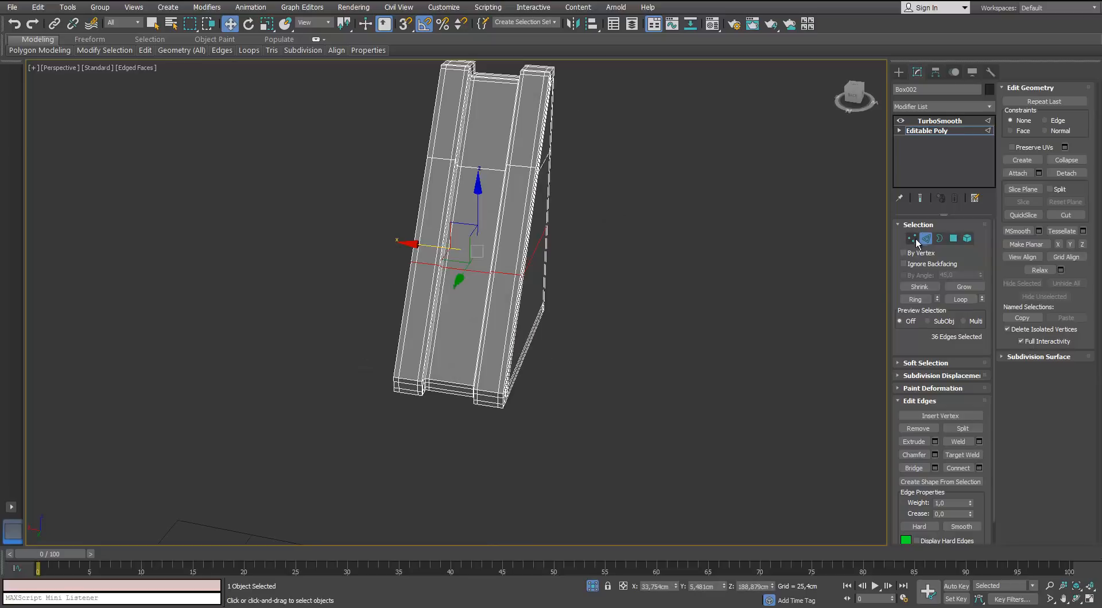
Step: Switch back to the bracket's TurboSmooth result without edge lines, check it, and end the bracket's isolation
{"action": "left_click", "coordinate": [948, 122]}
{"action": "middle_click_drag", "start_coordinate": [488, 106], "coordinate": [553, 185], "text": "alt"}
{"action": "scroll", "coordinate": [561, 113], "scroll_direction": "up", "scroll_amount": 5}
{"action": "key", "text": "F4"}
{"action": "scroll", "coordinate": [545, 189], "scroll_direction": "down", "scroll_amount": 5}
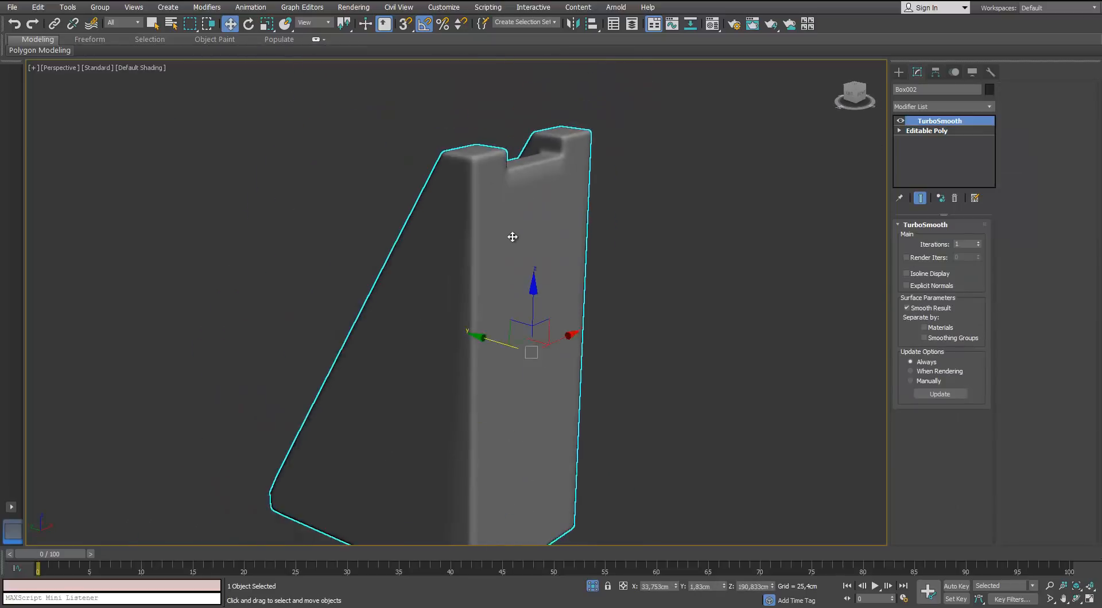
{"action": "mouse_move", "coordinate": [511, 235]}
{"action": "middle_mouse_down", "text": "alt"}
{"action": "mouse_move", "coordinate": [453, 295]}
{"action": "mouse_move", "coordinate": [663, 155]}
{"action": "mouse_move", "coordinate": [671, 181]}
{"action": "mouse_move", "coordinate": [535, 296]}
{"action": "middle_mouse_up", "text": "alt"}
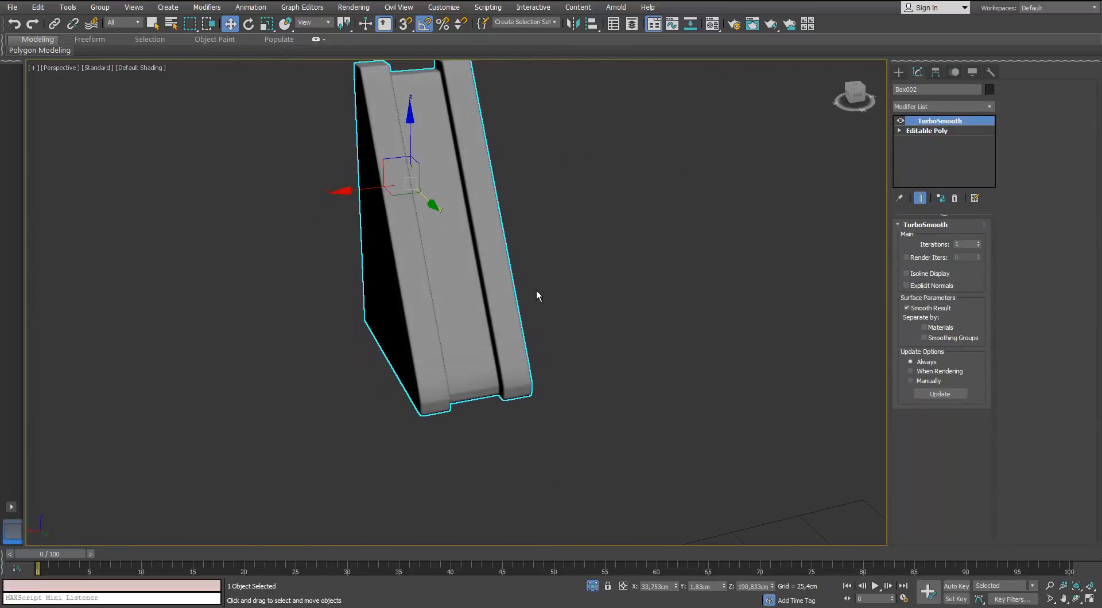
{"action": "left_click", "coordinate": [591, 585]}
{"action": "scroll", "coordinate": [462, 290], "scroll_direction": "down", "scroll_amount": 7}
{"action": "middle_click_drag", "start_coordinate": [438, 263], "coordinate": [493, 258], "text": "alt"}
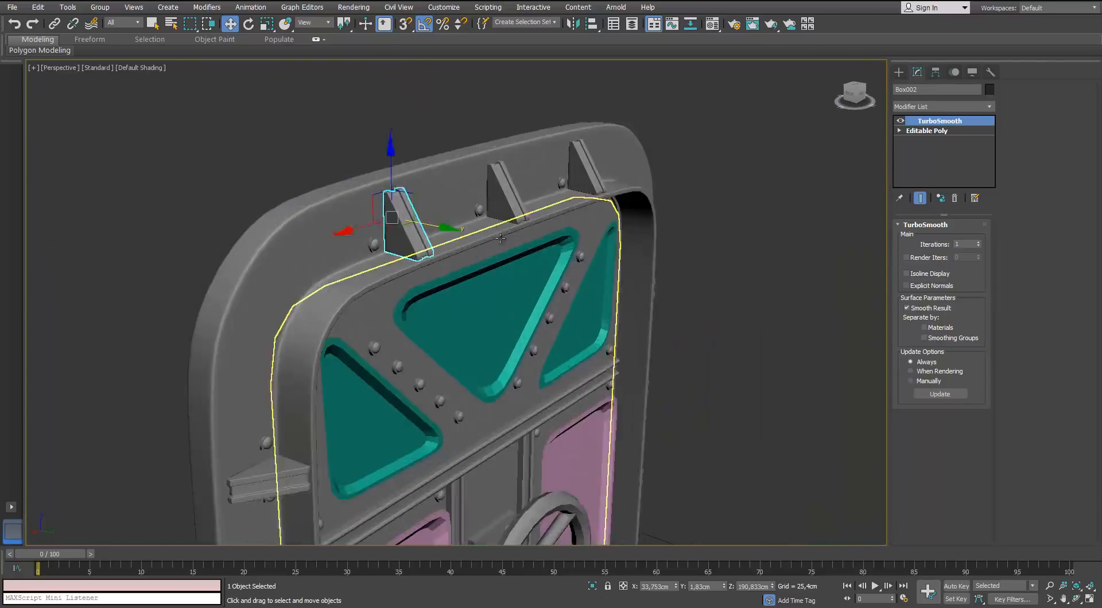
Step: Apply TurboSmooth to the round bolt head beside the bracket
{"action": "scroll", "coordinate": [493, 229], "scroll_direction": "up", "scroll_amount": 6}
{"action": "middle_click_drag", "start_coordinate": [551, 143], "coordinate": [485, 268]}
{"action": "scroll", "coordinate": [485, 268], "scroll_direction": "down", "scroll_amount": 4}
{"action": "left_click", "coordinate": [289, 309]}
{"action": "scroll", "coordinate": [305, 292], "scroll_direction": "up", "scroll_amount": 5}
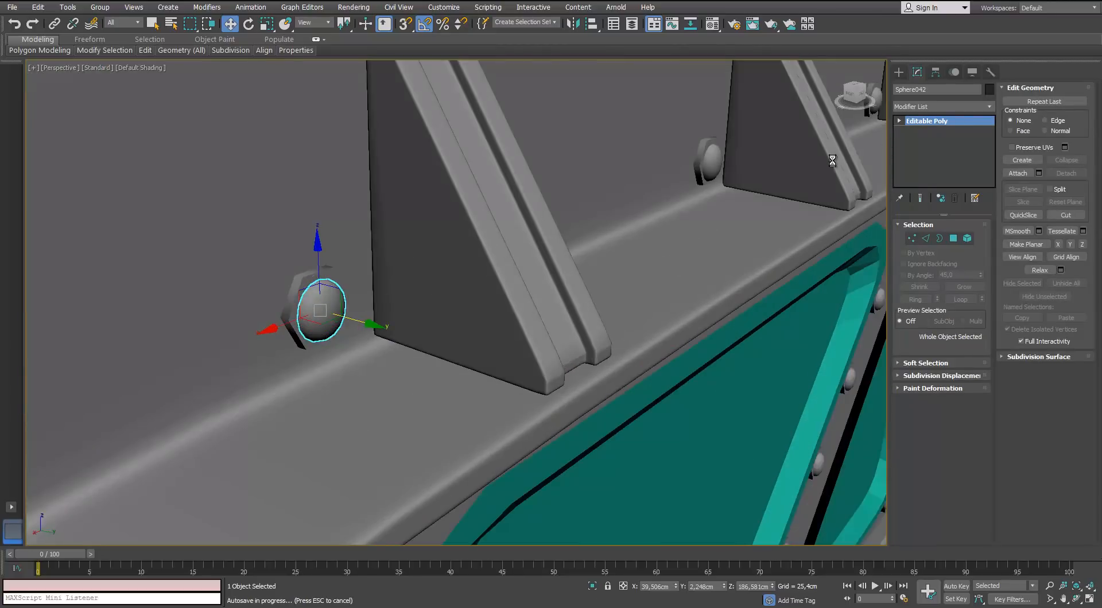
{"action": "scroll", "coordinate": [830, 156], "scroll_direction": "up", "scroll_amount": 3}
{"action": "left_click", "coordinate": [986, 108]}
{"action": "key", "text": "Return"}
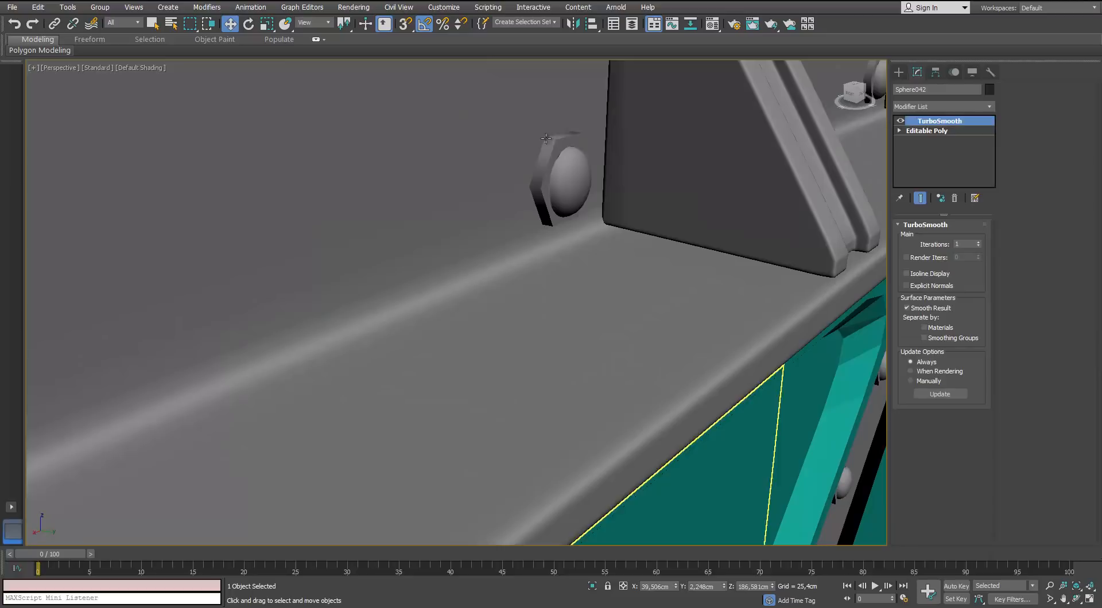
Step: Isolate the hexagonal base of the bolt and chamfer its six corner edges by 0.2 cm
{"action": "left_click", "coordinate": [548, 143]}
{"action": "key", "text": "alt+q"}
{"action": "key", "text": "F4"}
{"action": "scroll", "coordinate": [577, 194], "scroll_direction": "down", "scroll_amount": 4}
{"action": "middle_click_drag", "start_coordinate": [576, 194], "coordinate": [530, 175], "text": "alt"}
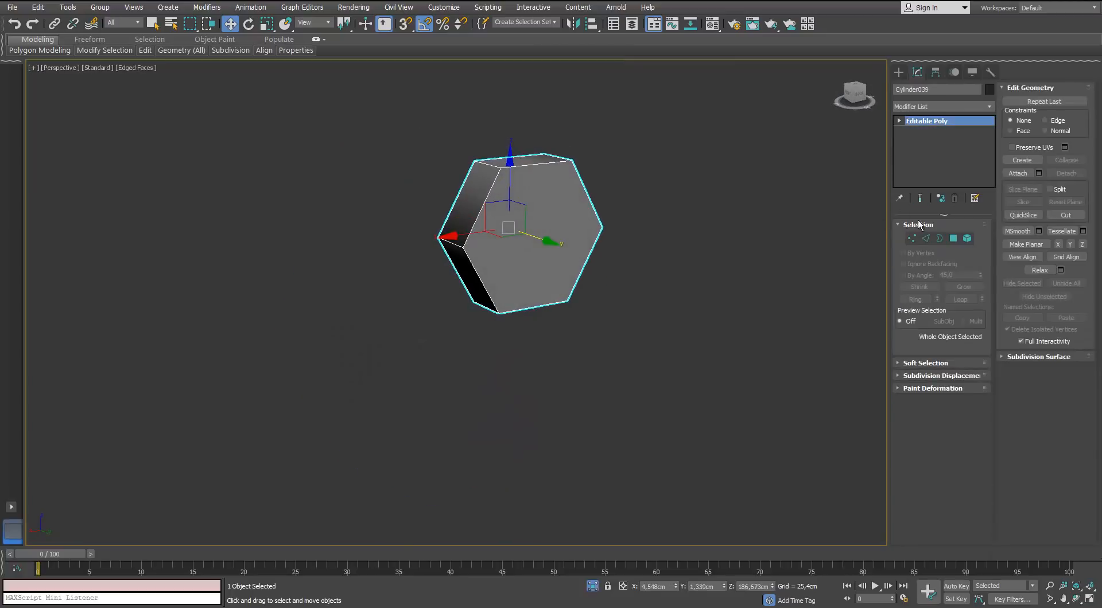
{"action": "key", "text": "2"}
{"action": "scroll", "coordinate": [473, 161], "scroll_direction": "up", "scroll_amount": 2}
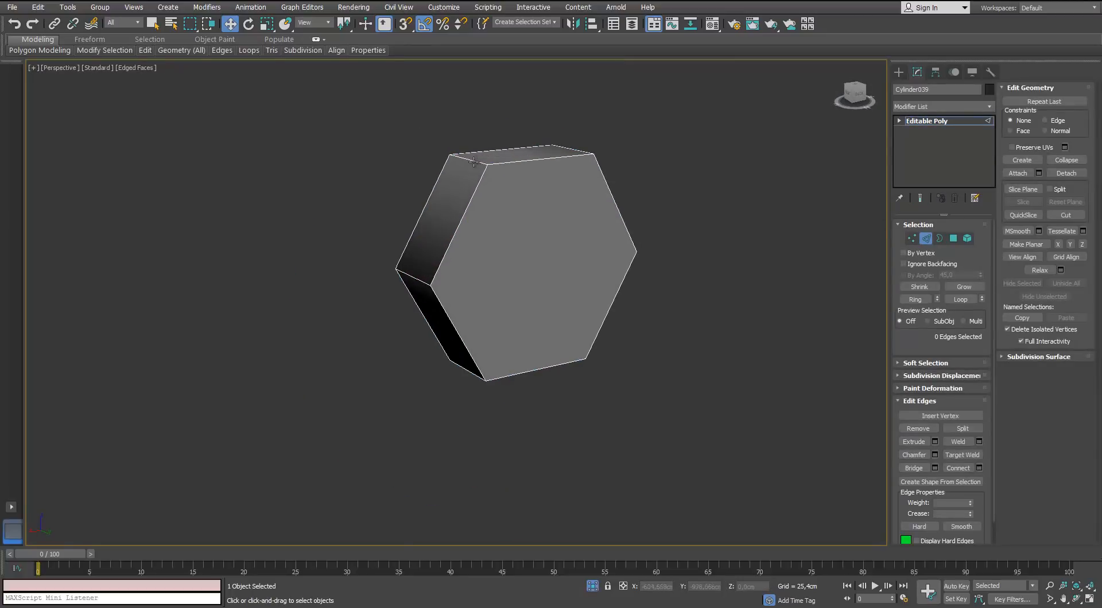
{"action": "left_click", "coordinate": [935, 455]}
{"action": "left_click_drag", "start_coordinate": [701, 334], "coordinate": [702, 345]}
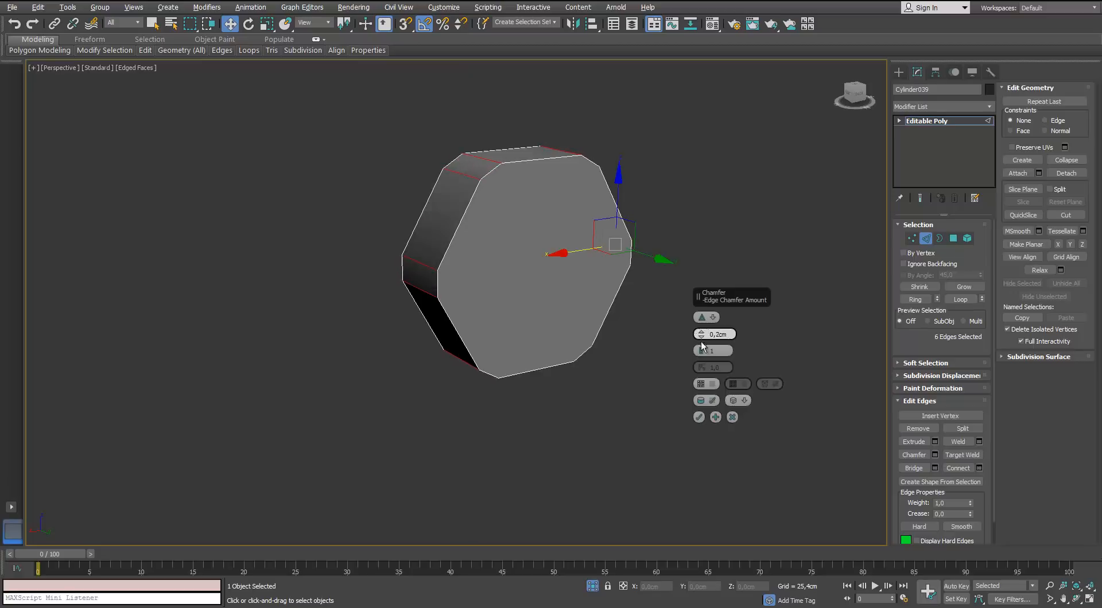
{"action": "left_click", "coordinate": [699, 417]}
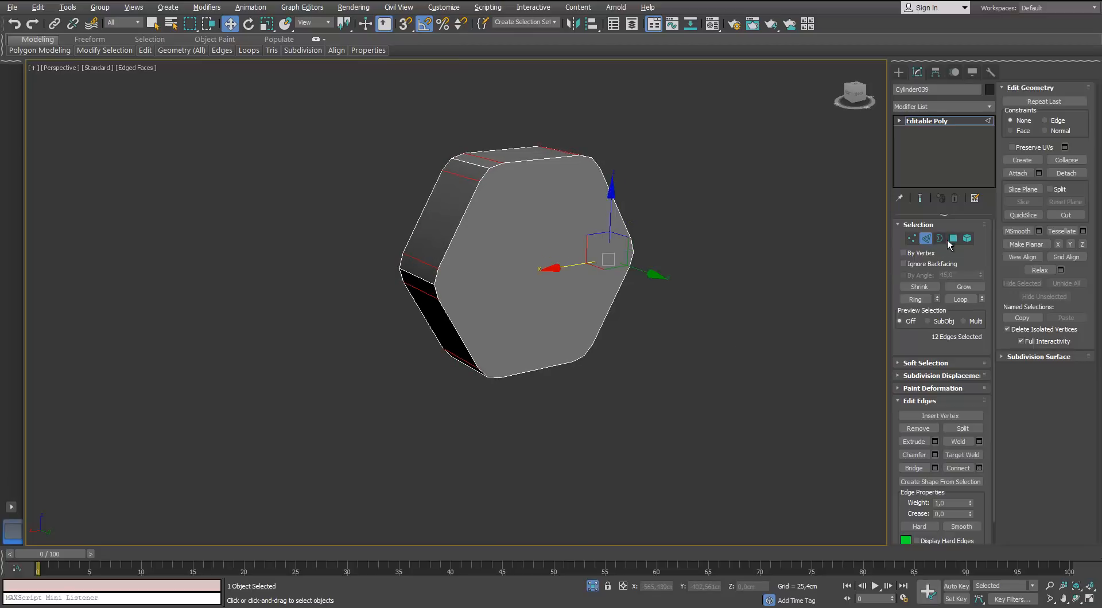
Step: Select the bolt base's front hexagonal face and inset it slightly from its outline
{"action": "left_click", "coordinate": [953, 238]}
{"action": "left_click", "coordinate": [473, 246]}
{"action": "left_click", "coordinate": [958, 442]}
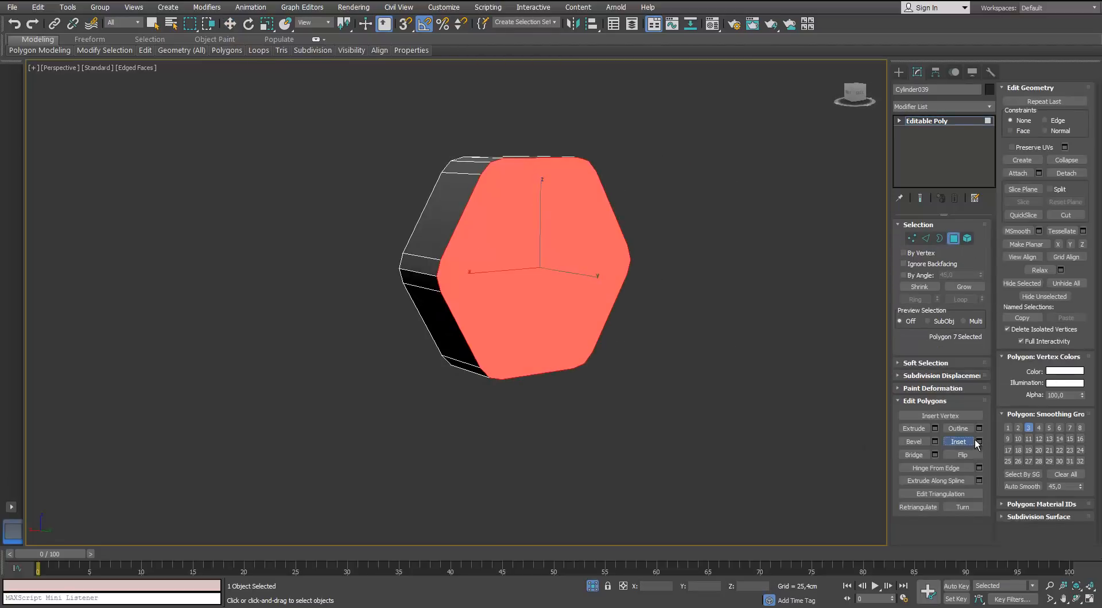
{"action": "mouse_move", "coordinate": [592, 236]}
{"action": "left_mouse_down"}
{"action": "mouse_move", "coordinate": [584, 229]}
{"action": "mouse_move", "coordinate": [580, 252]}
{"action": "left_mouse_up"}
{"action": "right_click", "coordinate": [579, 252]}
{"action": "left_click", "coordinate": [978, 443]}
{"action": "right_click", "coordinate": [700, 335]}
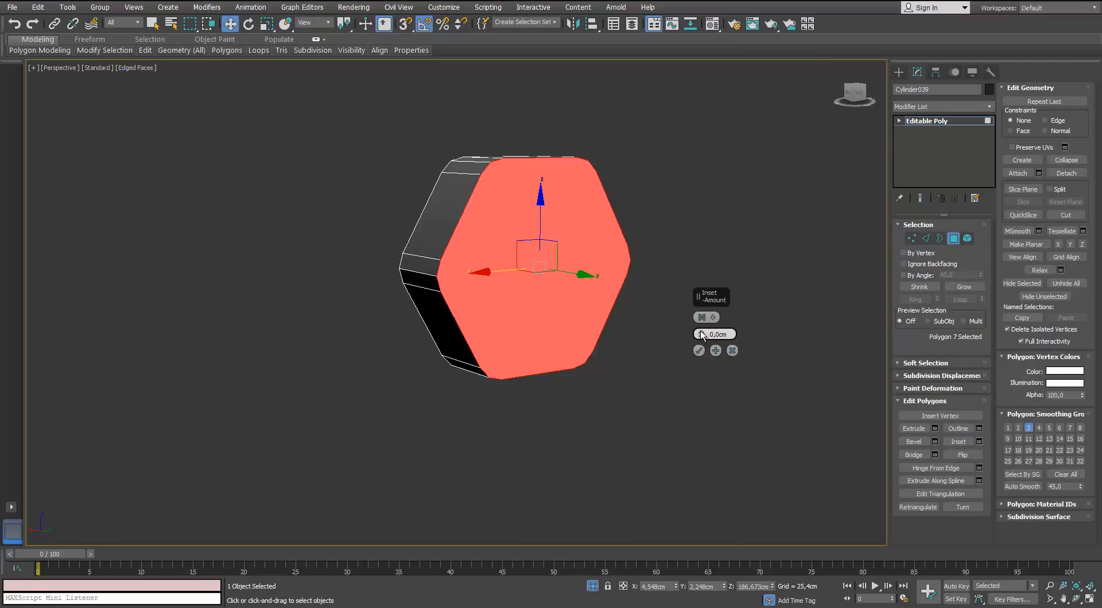
{"action": "left_click_drag", "start_coordinate": [699, 334], "coordinate": [700, 331]}
Step: Inset the bolt base's front face again by 0.1 cm and collapse the inner polygon to a centre point
{"action": "left_click", "coordinate": [978, 441]}
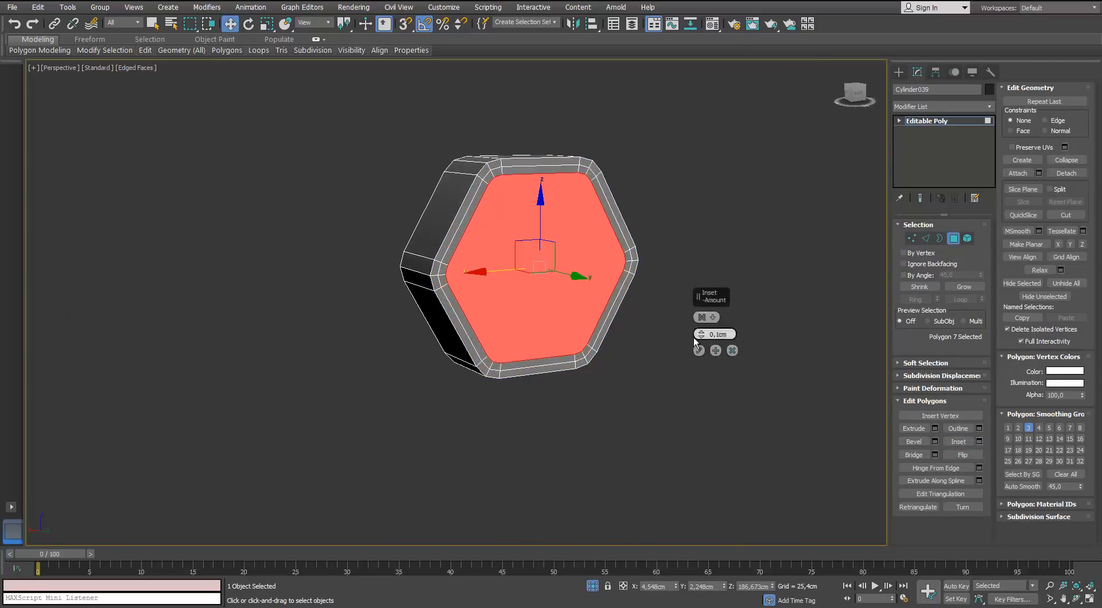
{"action": "right_click", "coordinate": [527, 230]}
{"action": "left_click", "coordinate": [505, 114]}
{"action": "scroll", "coordinate": [538, 211], "scroll_direction": "down", "scroll_amount": 4}
{"action": "left_click", "coordinate": [952, 238]}
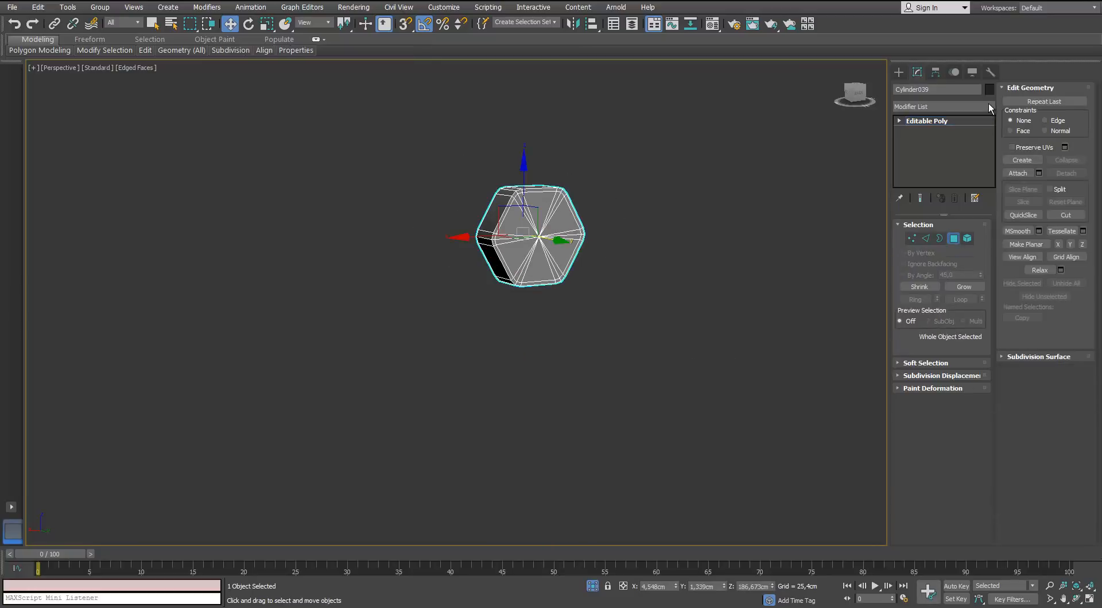
Step: Apply TurboSmooth to the hexagonal bolt base and end its isolation
{"action": "left_click", "coordinate": [988, 106]}
{"action": "key", "text": "t"}
{"action": "key", "text": "t"}
{"action": "key", "text": "t"}
{"action": "key", "text": "Return"}
{"action": "middle_click_drag", "start_coordinate": [665, 298], "coordinate": [648, 322], "text": "alt"}
{"action": "left_click", "coordinate": [592, 586]}
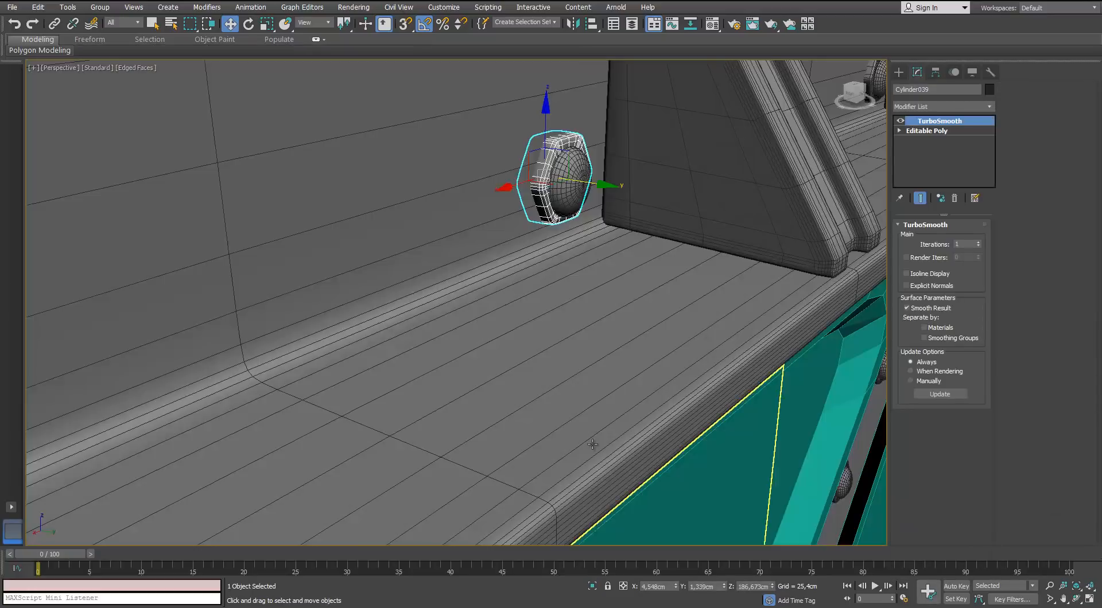
Step: Select the three teal triangular panels in the upper part of the door and isolate them
{"action": "middle_click_drag", "start_coordinate": [626, 276], "coordinate": [483, 235]}
{"action": "scroll", "coordinate": [483, 235], "scroll_direction": "down", "scroll_amount": 10}
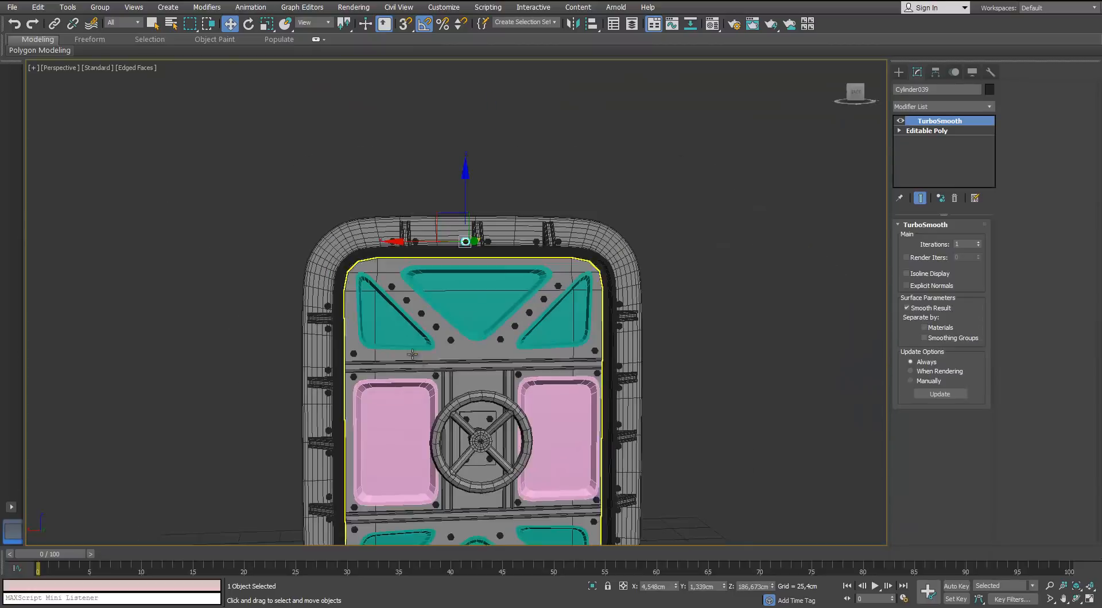
{"action": "scroll", "coordinate": [459, 309], "scroll_direction": "up", "scroll_amount": 4}
{"action": "middle_click_drag", "start_coordinate": [362, 321], "coordinate": [396, 172]}
{"action": "left_click", "coordinate": [356, 169]}
{"action": "middle_click_drag", "start_coordinate": [469, 147], "coordinate": [427, 272]}
{"action": "left_click", "coordinate": [450, 262], "text": "ctrl"}
{"action": "left_click", "coordinate": [636, 293], "text": "ctrl"}
{"action": "key", "text": "alt+q"}
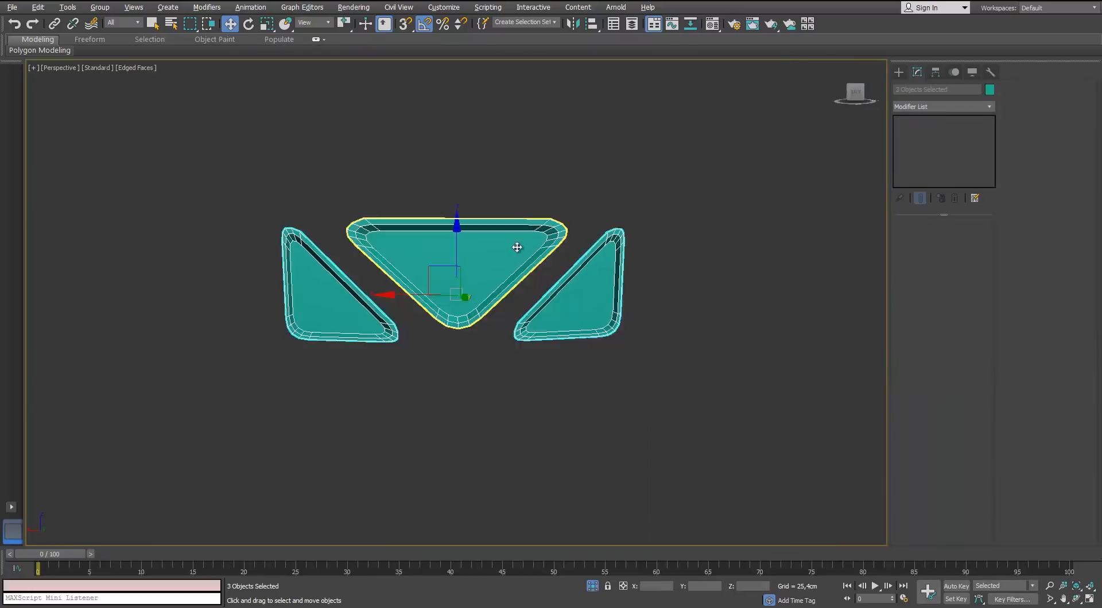
Step: Insert SwiftLoop support loops around the sloped rim of the middle triangular panel
{"action": "scroll", "coordinate": [476, 333], "scroll_direction": "up", "scroll_amount": 5}
{"action": "middle_click_drag", "start_coordinate": [499, 258], "coordinate": [476, 373], "text": "alt"}
{"action": "left_click", "coordinate": [476, 373]}
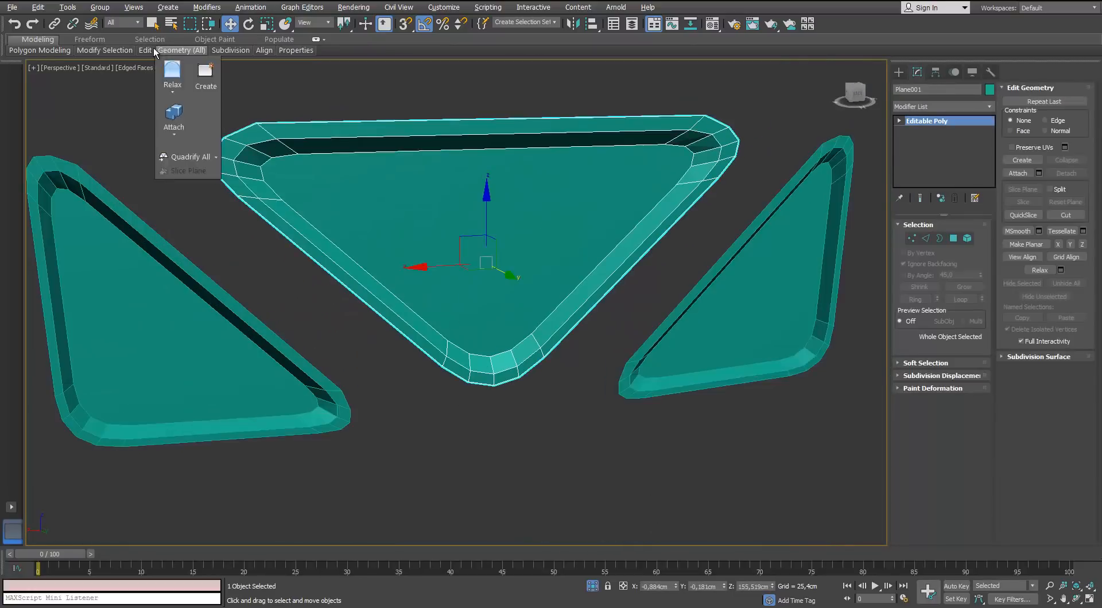
{"action": "mouse_move", "coordinate": [148, 50]}
{"action": "left_click", "coordinate": [242, 79]}
{"action": "middle_click_drag", "start_coordinate": [338, 172], "coordinate": [327, 187], "text": "alt"}
{"action": "scroll", "coordinate": [327, 187], "scroll_direction": "up", "scroll_amount": 3}
{"action": "left_click", "coordinate": [279, 239]}
{"action": "scroll", "coordinate": [252, 212], "scroll_direction": "up", "scroll_amount": 2}
{"action": "left_click", "coordinate": [212, 202]}
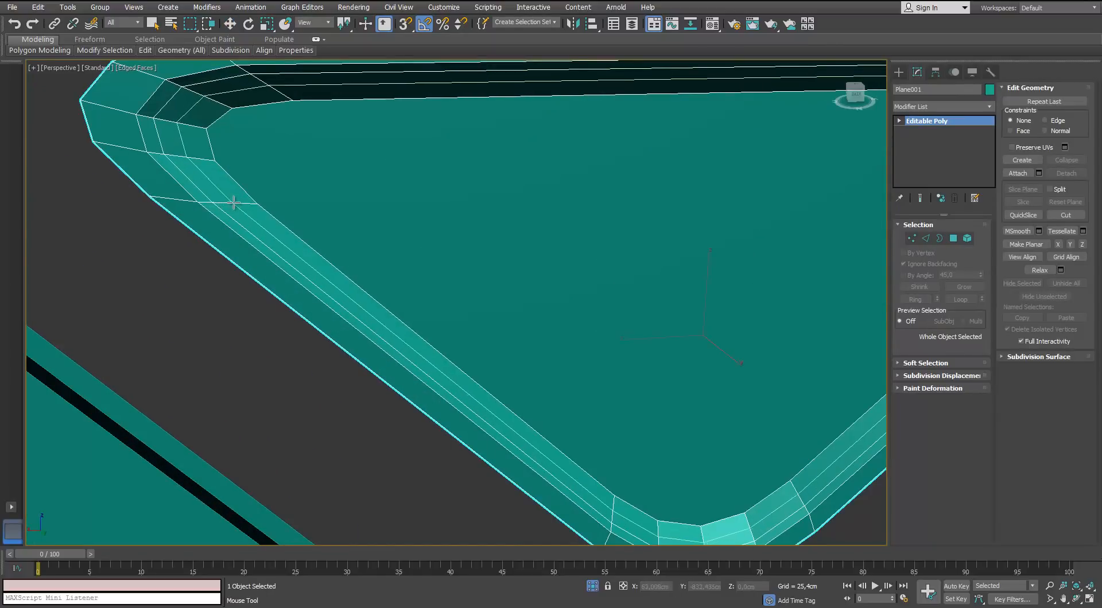
{"action": "left_click", "coordinate": [239, 202]}
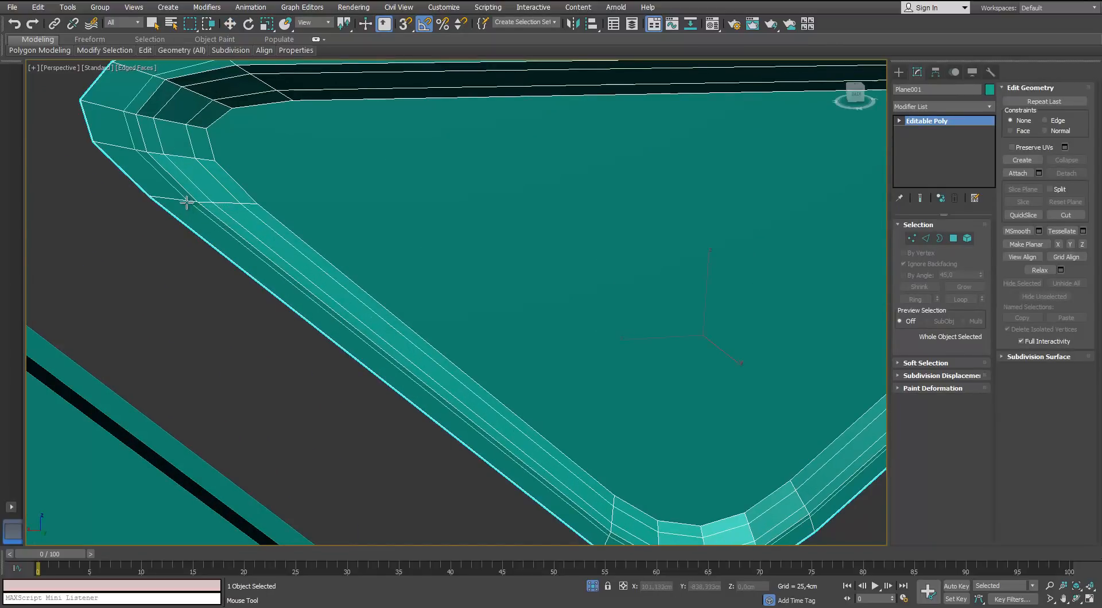
Step: Apply TurboSmooth to the middle triangular panel and check how its recessed face is smoothed
{"action": "left_click", "coordinate": [990, 109]}
{"action": "key", "text": "t"}
{"action": "key", "text": "t"}
{"action": "key", "text": "t"}
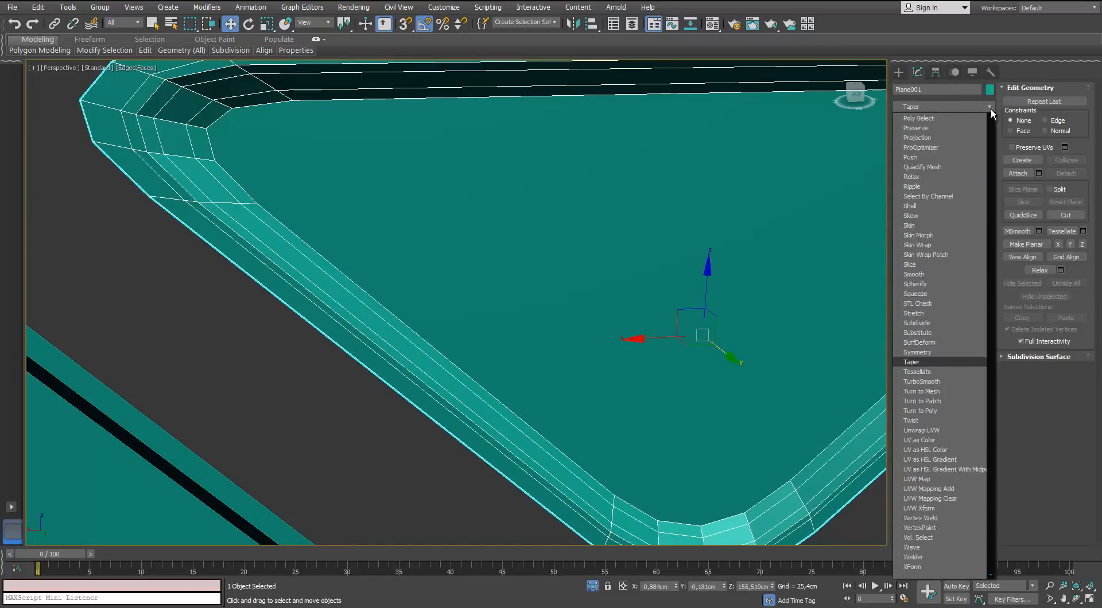
{"action": "key", "text": "Return"}
{"action": "scroll", "coordinate": [686, 223], "scroll_direction": "down", "scroll_amount": 6}
{"action": "scroll", "coordinate": [687, 223], "scroll_direction": "up", "scroll_amount": 2}
{"action": "middle_click_drag", "start_coordinate": [686, 224], "coordinate": [744, 228], "text": "alt"}
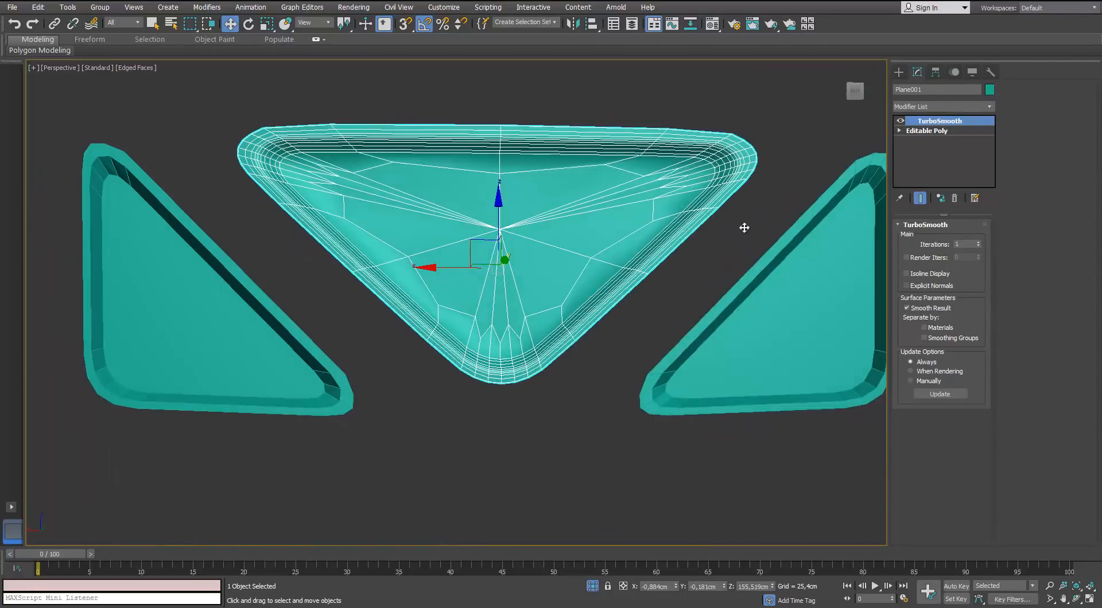
Step: Connect opposite vertices across the flat recessed face of the middle triangular panel, dividing it into a grid of edges
{"action": "left_click", "coordinate": [927, 131]}
{"action": "scroll", "coordinate": [631, 170], "scroll_direction": "up", "scroll_amount": 3}
{"action": "left_click", "coordinate": [911, 238]}
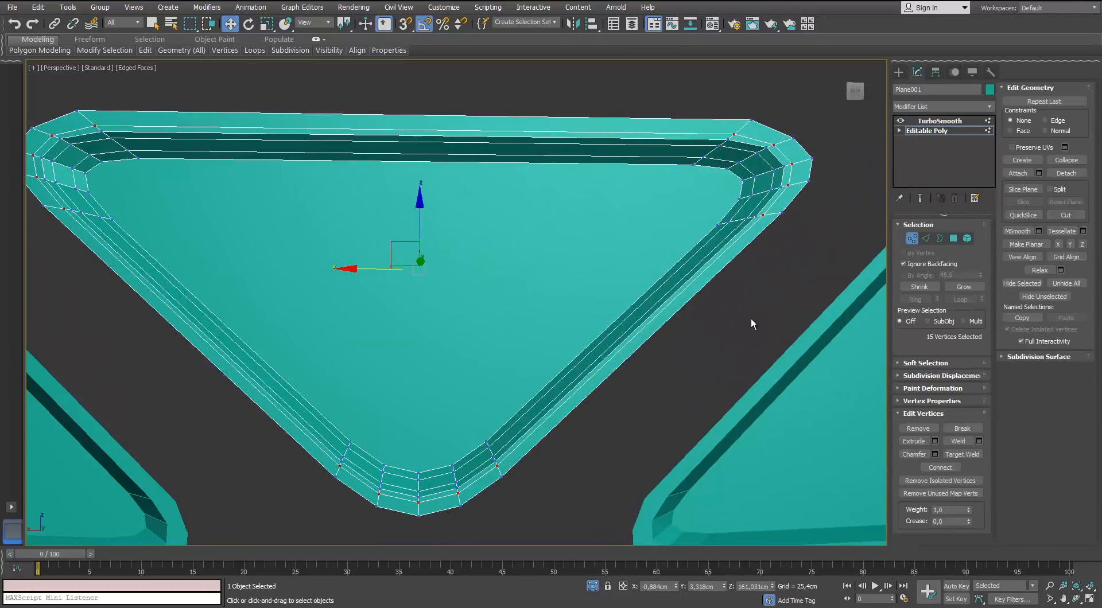
{"action": "middle_click_drag", "start_coordinate": [727, 297], "coordinate": [669, 302], "text": "alt"}
Step: Select all polygons of the middle panel's recessed face and inset them slightly inside the rim
{"action": "key", "text": "4"}
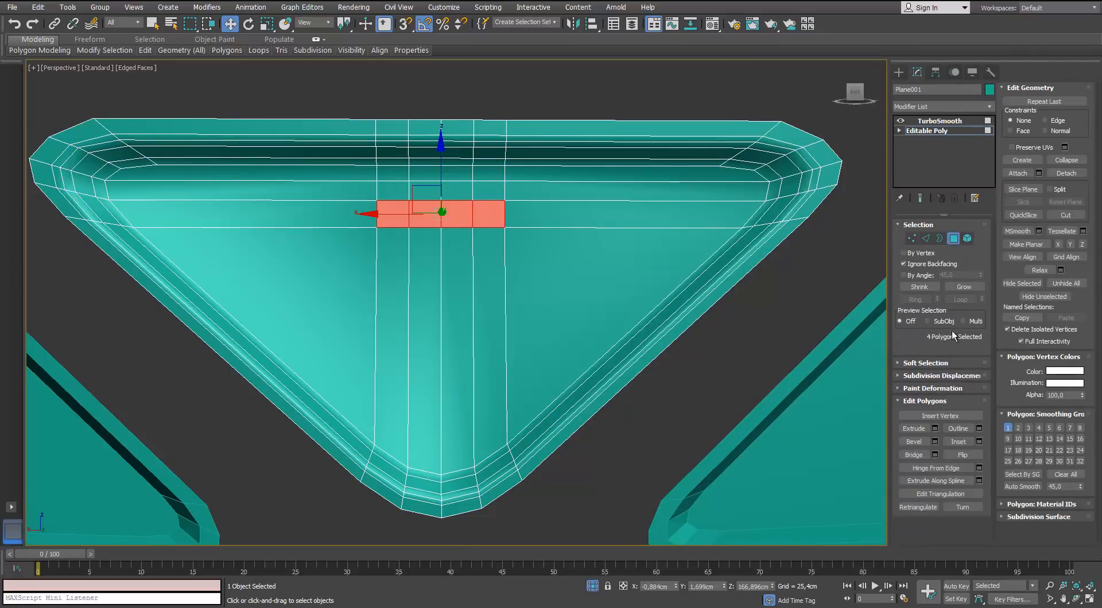
{"action": "left_click", "coordinate": [967, 284]}
{"action": "left_click", "coordinate": [687, 171], "text": "ctrl"}
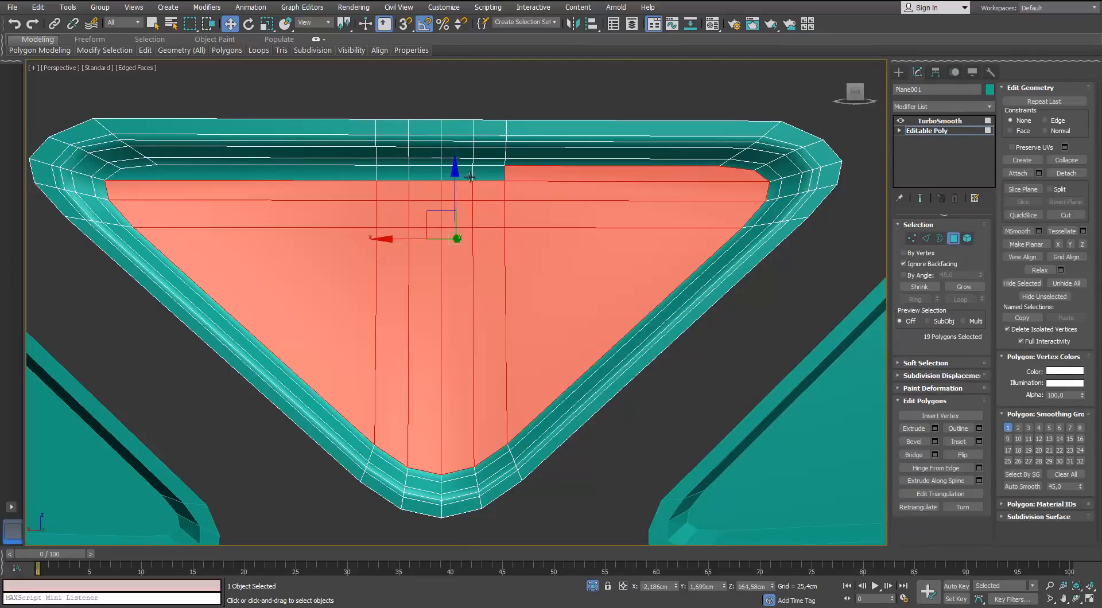
{"action": "left_click", "coordinate": [400, 174], "text": "ctrl"}
{"action": "left_click", "coordinate": [356, 173], "text": "ctrl"}
{"action": "left_click", "coordinate": [979, 441]}
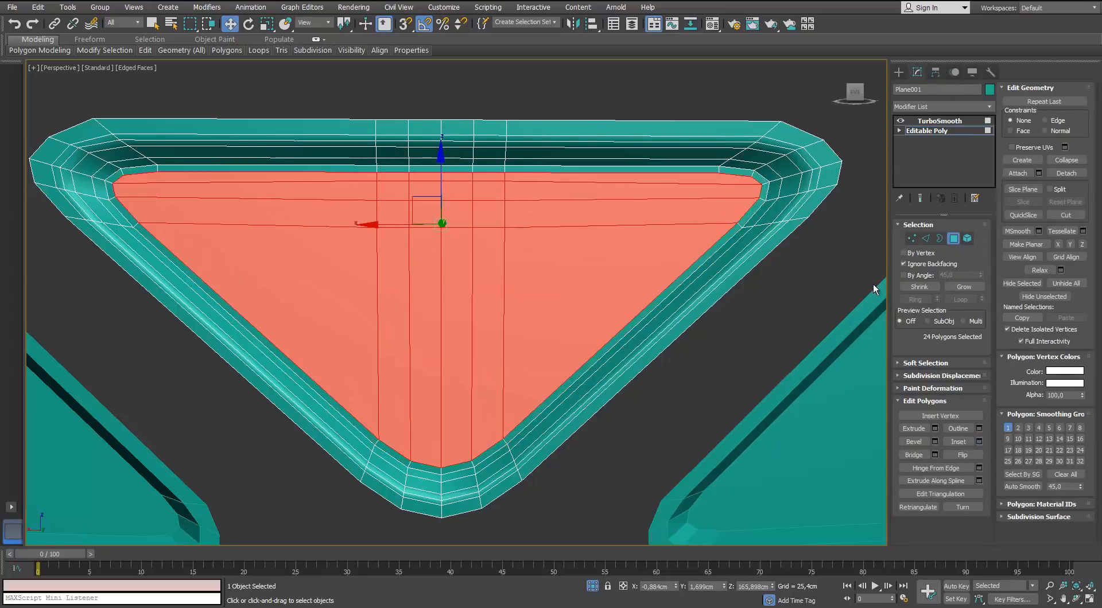
Step: Connect vertices along the upper strip of the inset face and return the middle panel to its TurboSmooth level
{"action": "left_click", "coordinate": [911, 239]}
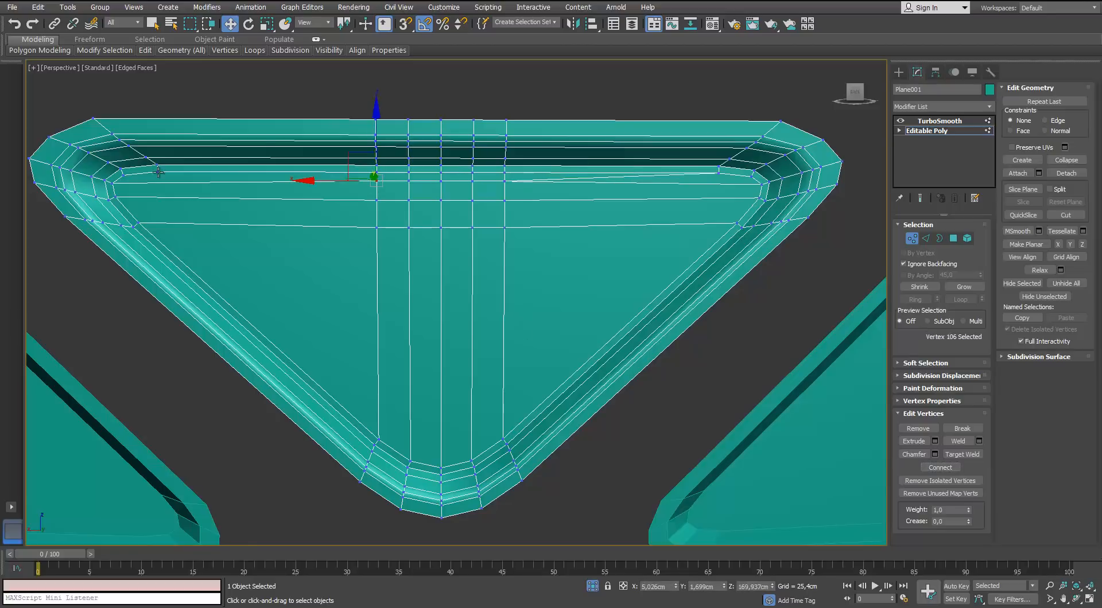
{"action": "left_click", "coordinate": [912, 239]}
{"action": "left_click", "coordinate": [949, 122]}
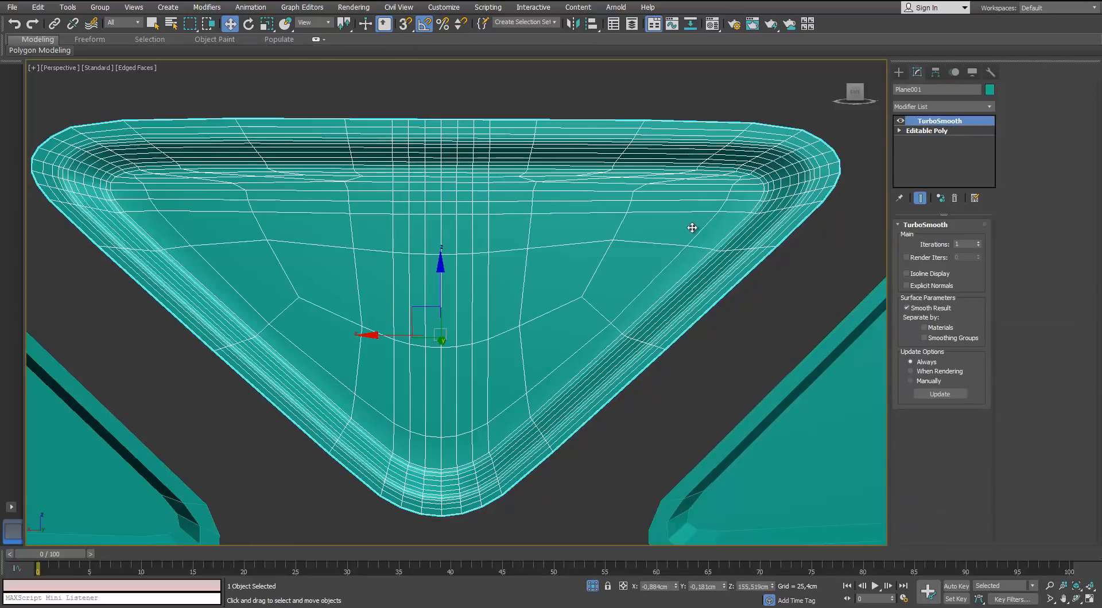
Step: Examine the smoothed middle panel's rim and recessed face without the edge display, beside the two side panels
{"action": "scroll", "coordinate": [690, 226], "scroll_direction": "down", "scroll_amount": 4}
{"action": "mouse_move", "coordinate": [691, 226]}
{"action": "middle_mouse_down", "text": "alt"}
{"action": "mouse_move", "coordinate": [590, 247]}
{"action": "mouse_move", "coordinate": [549, 224]}
{"action": "mouse_move", "coordinate": [578, 248]}
{"action": "middle_mouse_up", "text": "alt"}
{"action": "key", "text": "F4"}
{"action": "scroll", "coordinate": [627, 288], "scroll_direction": "down", "scroll_amount": 3}
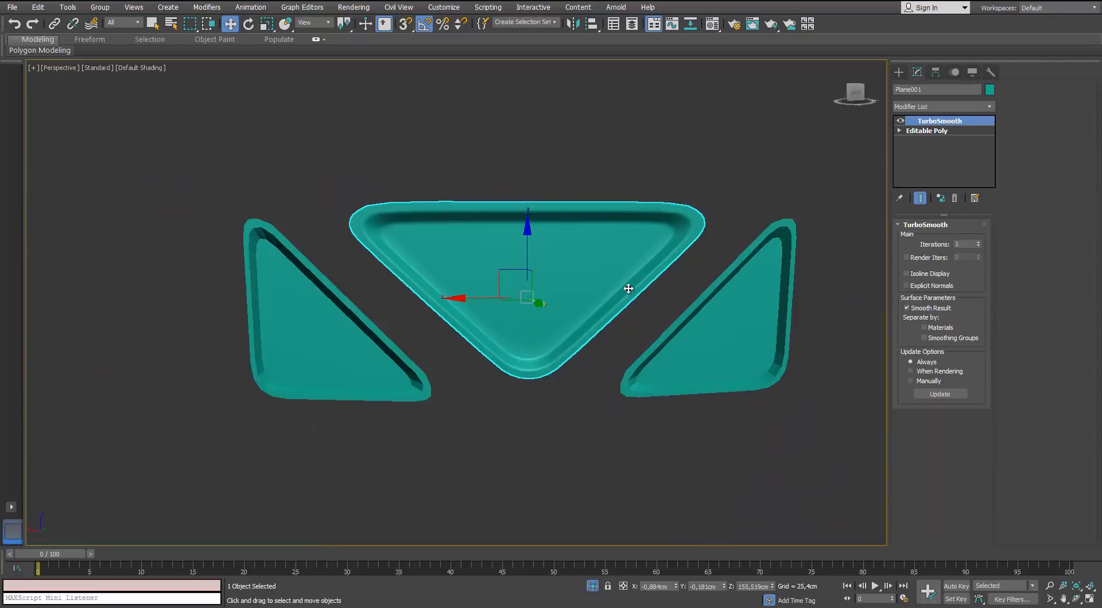
{"action": "scroll", "coordinate": [692, 294], "scroll_direction": "up", "scroll_amount": 2}
{"action": "scroll", "coordinate": [603, 287], "scroll_direction": "down", "scroll_amount": 3}
{"action": "scroll", "coordinate": [647, 298], "scroll_direction": "up", "scroll_amount": 1}
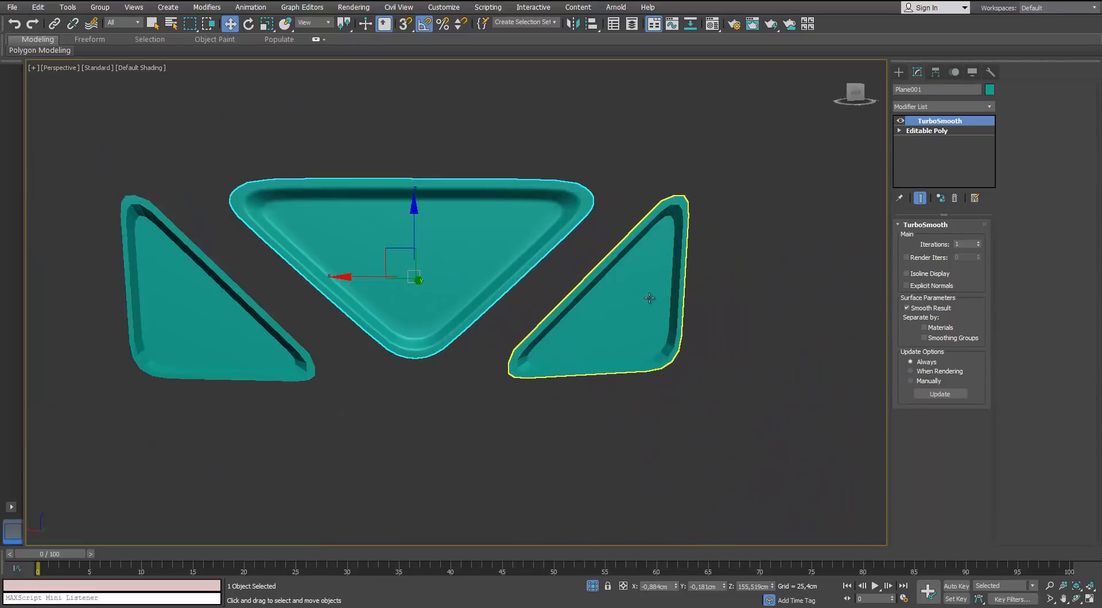
Step: Show the edges again and select the right triangular panel for edge-level editing
{"action": "key", "text": "F4"}
{"action": "scroll", "coordinate": [615, 280], "scroll_direction": "up", "scroll_amount": 5}
{"action": "left_click", "coordinate": [634, 281]}
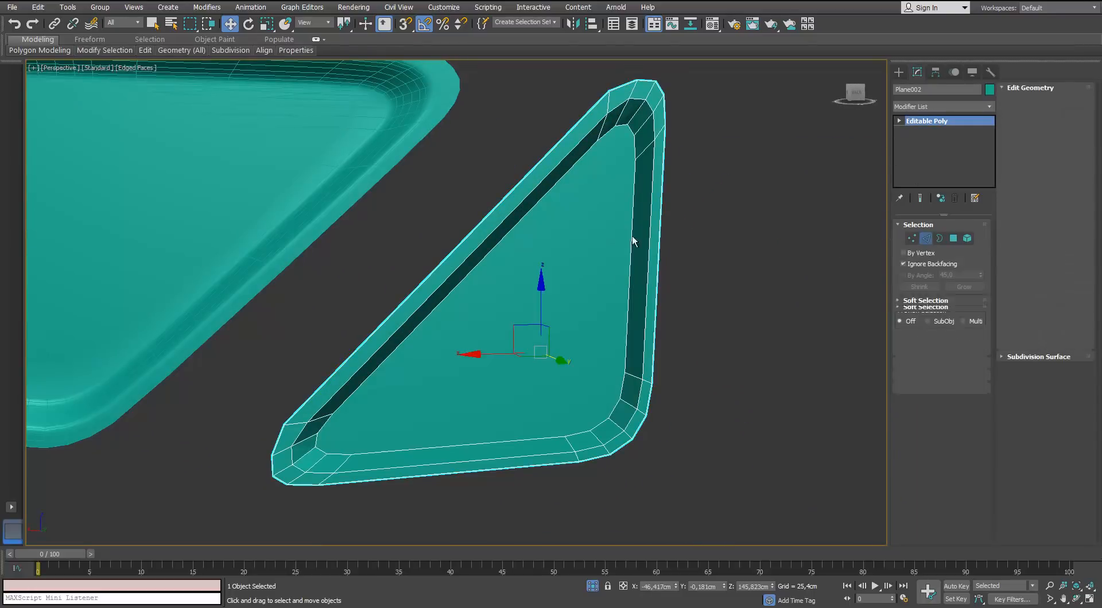
Step: Begin edge editing on the triangular recessed panel and pick an edge on its inner wall near the upper corner
{"action": "key", "text": "2"}
{"action": "left_click", "coordinate": [647, 148]}
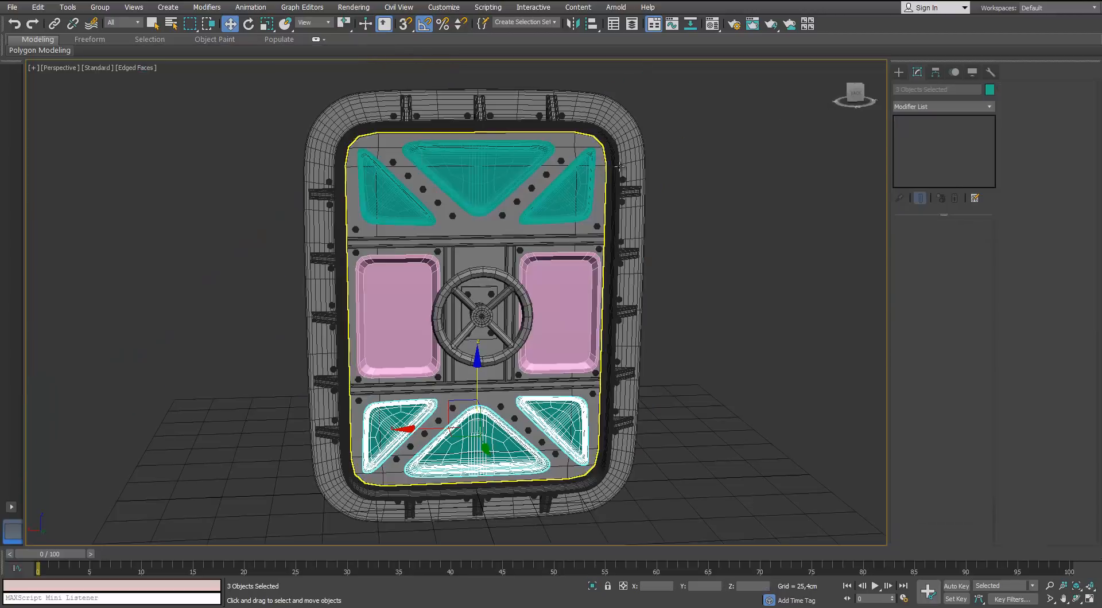
Step: Isolate the pink rectangular panel on the right side of the door's handwheel
{"action": "scroll", "coordinate": [542, 280], "scroll_direction": "up", "scroll_amount": 4}
{"action": "left_click", "coordinate": [542, 279]}
{"action": "key", "text": "alt+q"}
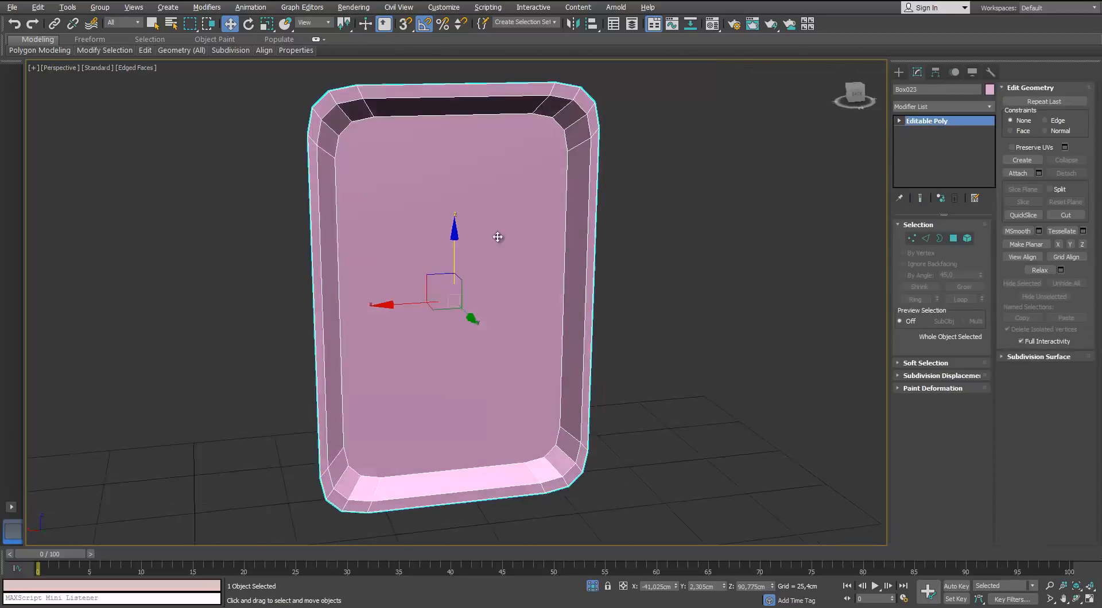
Step: Connect the facing inner corner vertices across the pink panel's floor with horizontal edges near its upper and lower ends
{"action": "left_click", "coordinate": [912, 239]}
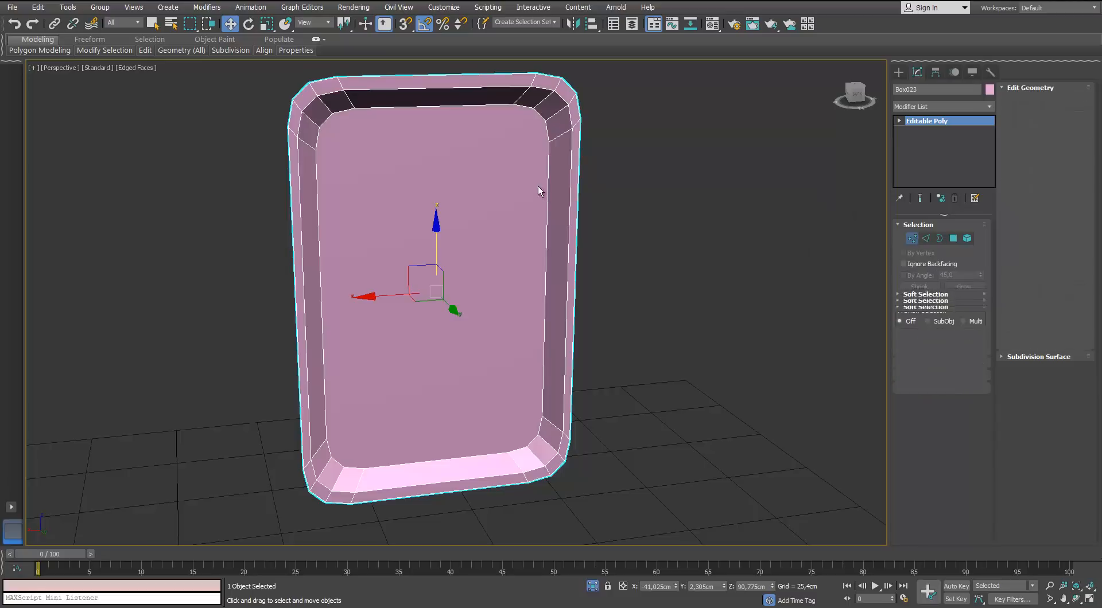
{"action": "middle_click_drag", "start_coordinate": [538, 186], "coordinate": [508, 174], "text": "alt"}
{"action": "left_click", "coordinate": [556, 145]}
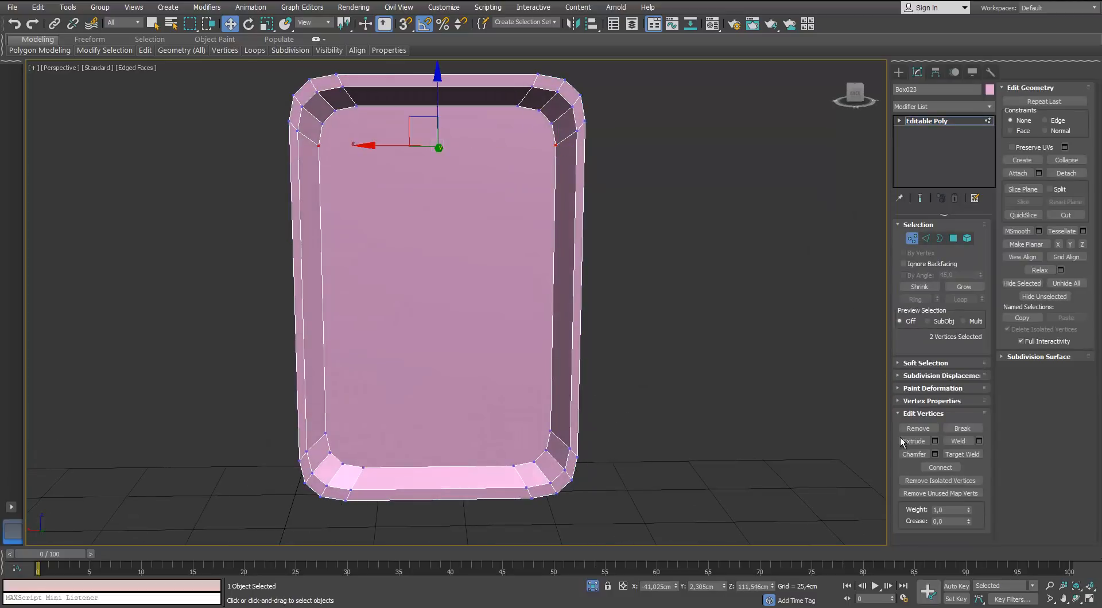
{"action": "middle_click_drag", "start_coordinate": [594, 419], "coordinate": [595, 351]}
{"action": "left_click", "coordinate": [551, 366]}
{"action": "left_click_drag", "start_coordinate": [421, 350], "coordinate": [318, 380], "text": "ctrl"}
{"action": "left_click", "coordinate": [929, 467]}
{"action": "middle_click_drag", "start_coordinate": [414, 398], "coordinate": [374, 414]}
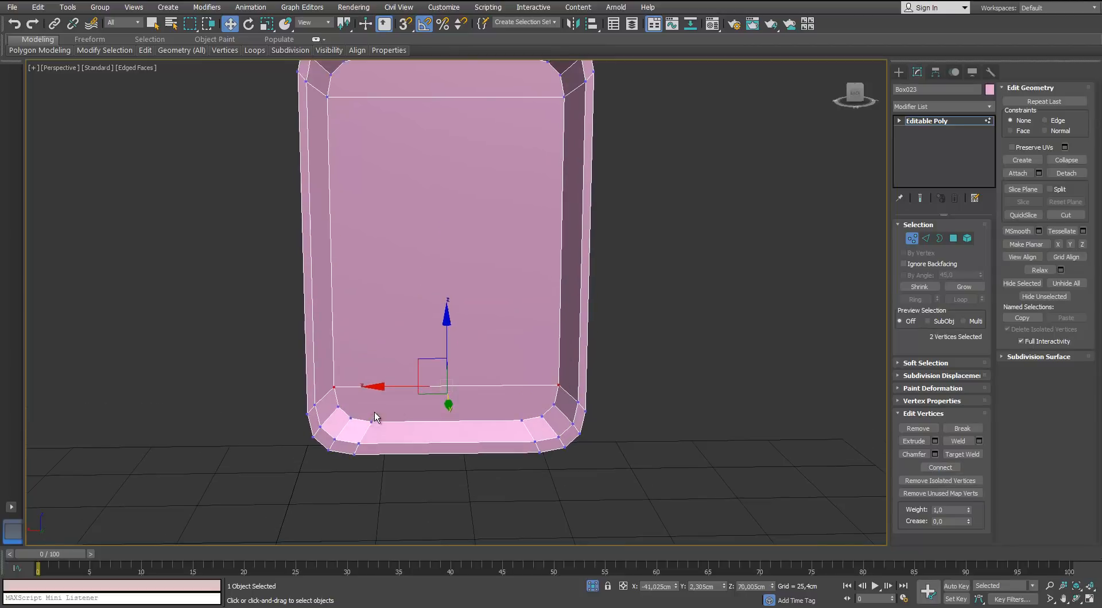
Step: Cut four vertical edges across the panel's floor between the matching upper and lower corner vertices
{"action": "left_click", "coordinate": [373, 418]}
{"action": "middle_click_drag", "start_coordinate": [388, 343], "coordinate": [387, 396]}
{"action": "left_click", "coordinate": [385, 392]}
{"action": "right_click", "coordinate": [382, 390]}
{"action": "left_click", "coordinate": [368, 290]}
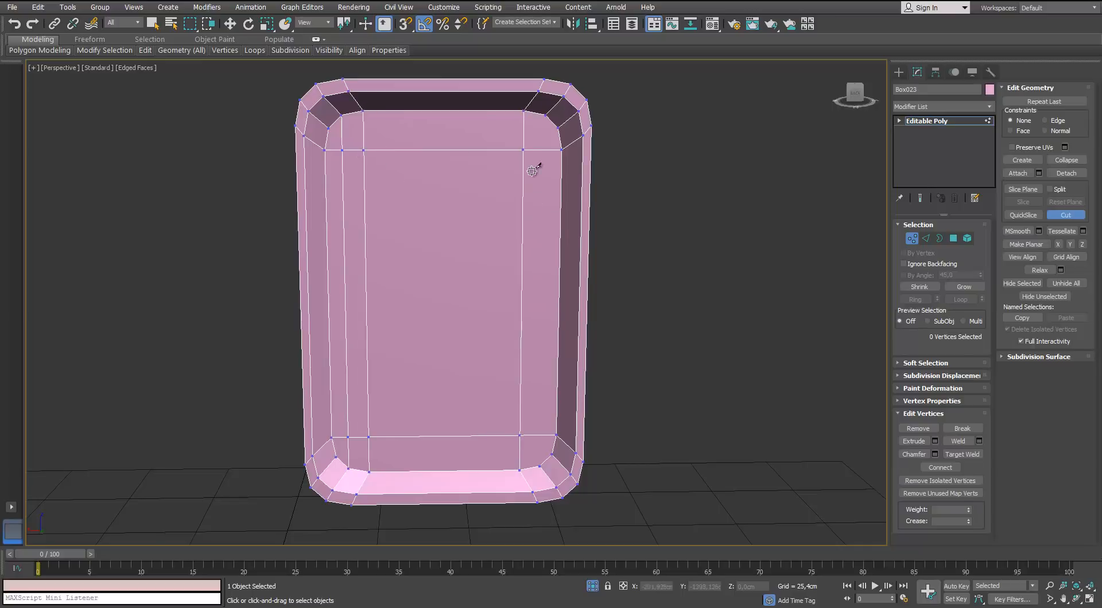
Step: Select all polygons of the panel's recessed floor and inset them slightly as a group
{"action": "left_click", "coordinate": [953, 239]}
{"action": "left_click", "coordinate": [467, 266]}
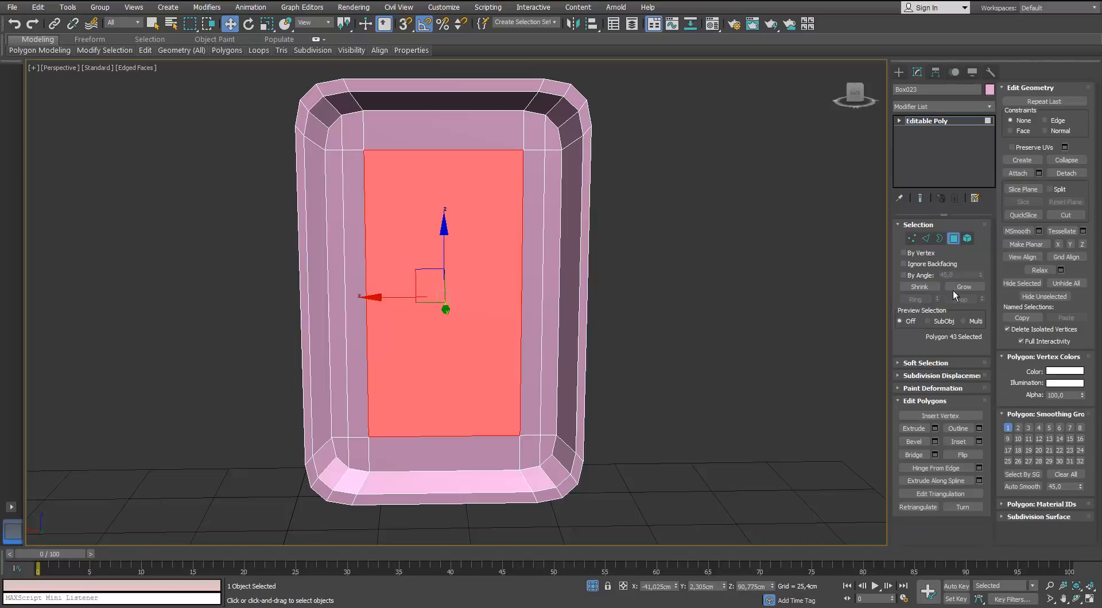
{"action": "left_click", "coordinate": [953, 287]}
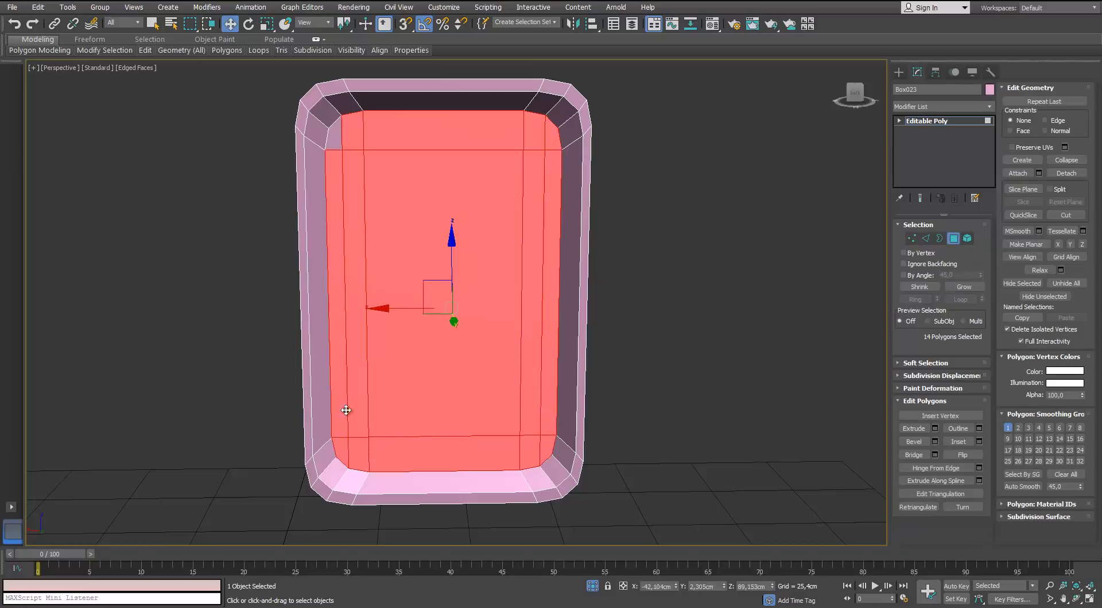
{"action": "left_click", "coordinate": [979, 441]}
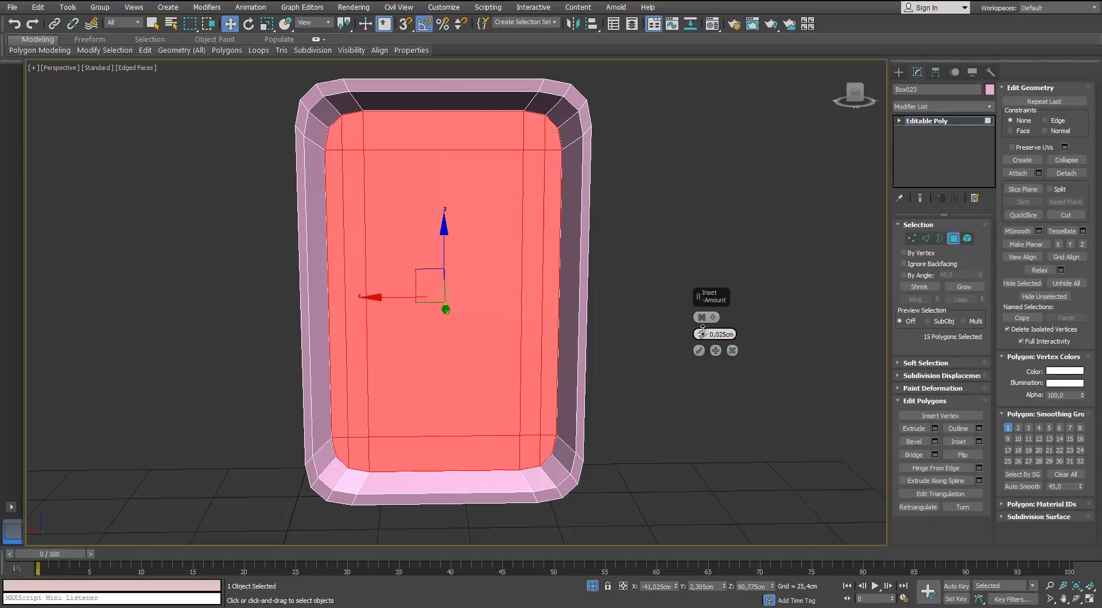
{"action": "left_click_drag", "start_coordinate": [704, 335], "coordinate": [704, 386]}
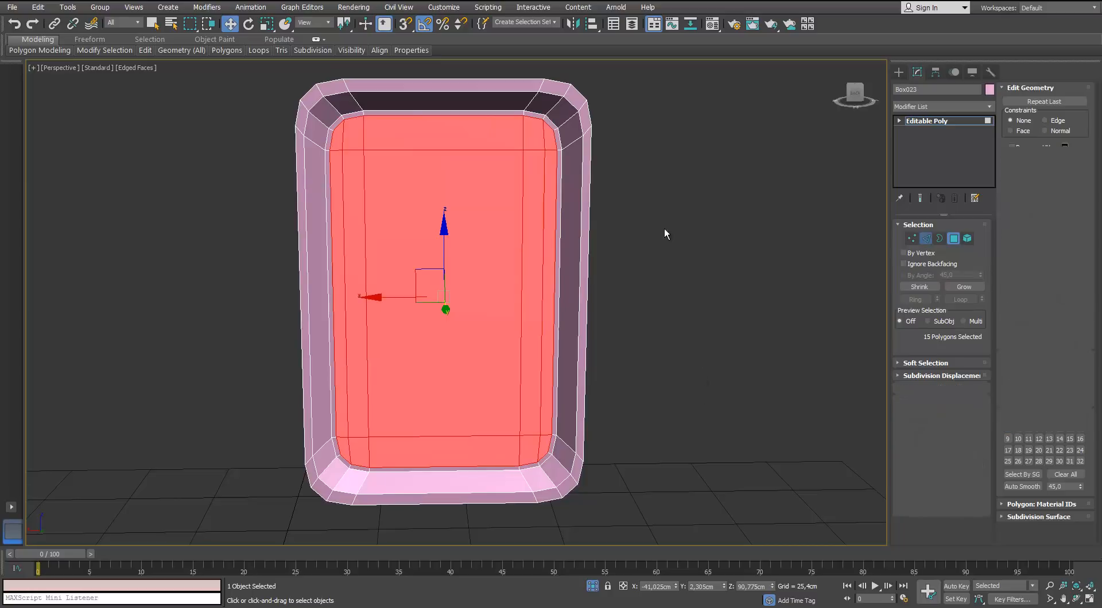
Step: Add Swift Loop support edges around the panel's sloped wall near its inner and outer borders and on the outer rim
{"action": "key", "text": "2"}
{"action": "mouse_move", "coordinate": [149, 50]}
{"action": "left_click", "coordinate": [242, 81]}
{"action": "scroll", "coordinate": [488, 147], "scroll_direction": "up", "scroll_amount": 4}
{"action": "middle_click_drag", "start_coordinate": [488, 147], "coordinate": [533, 147], "text": "alt"}
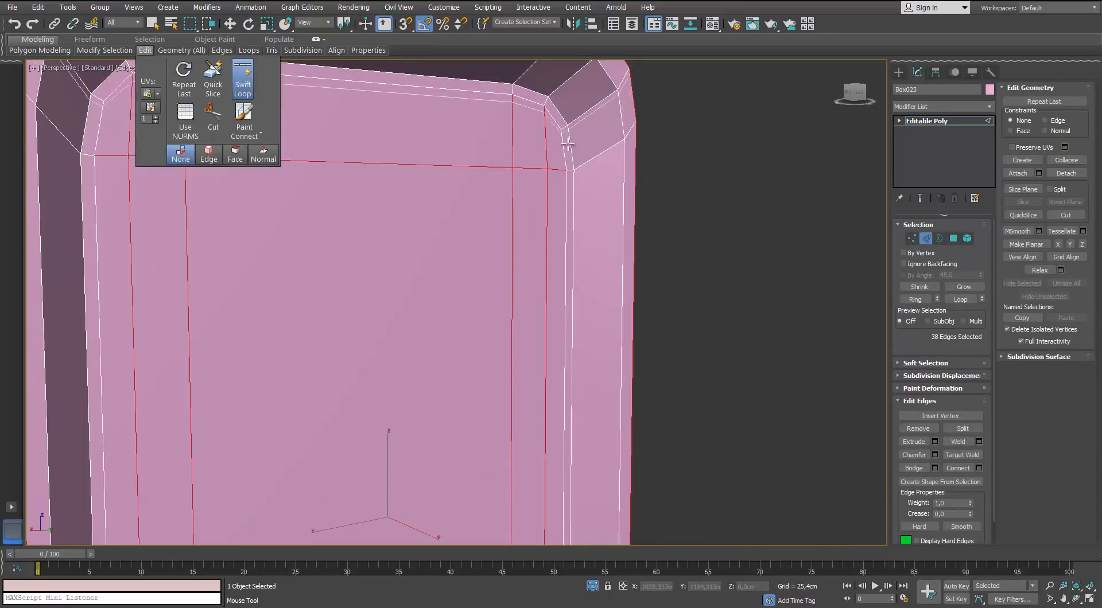
{"action": "left_click", "coordinate": [579, 144]}
{"action": "left_click", "coordinate": [611, 141]}
{"action": "middle_click_drag", "start_coordinate": [623, 140], "coordinate": [651, 141], "text": "alt"}
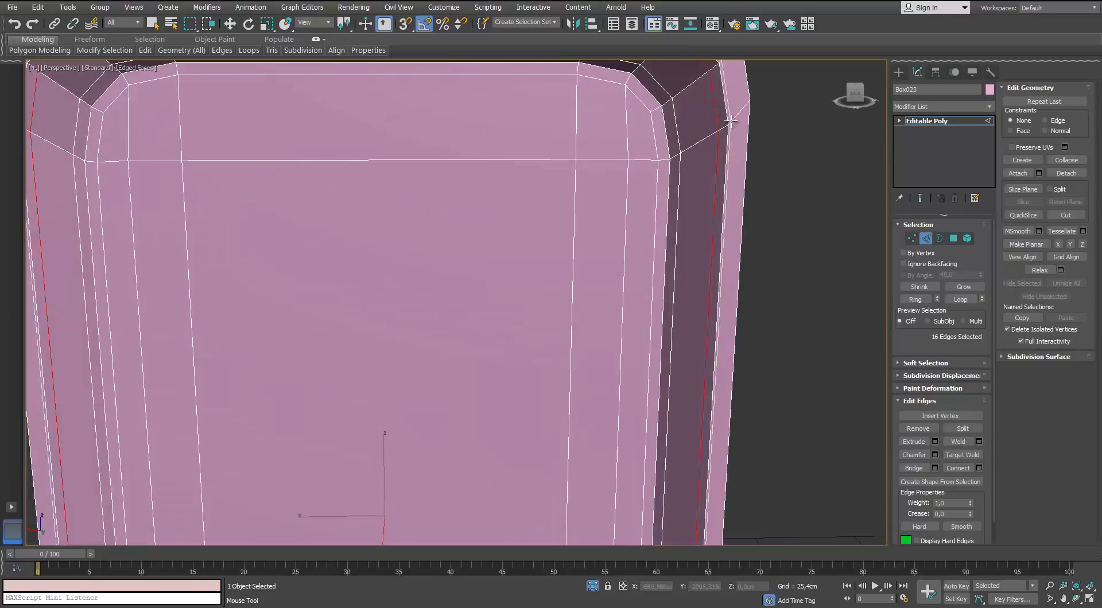
{"action": "left_click", "coordinate": [738, 123]}
{"action": "right_click", "coordinate": [737, 147]}
Step: Leave edge editing and apply a TurboSmooth modifier to the rectangular panel
{"action": "key", "text": "w"}
{"action": "left_click", "coordinate": [925, 238]}
{"action": "left_click", "coordinate": [988, 108]}
{"action": "key", "text": "t"}
{"action": "key", "text": "t"}
{"action": "key", "text": "t"}
{"action": "key", "text": "t"}
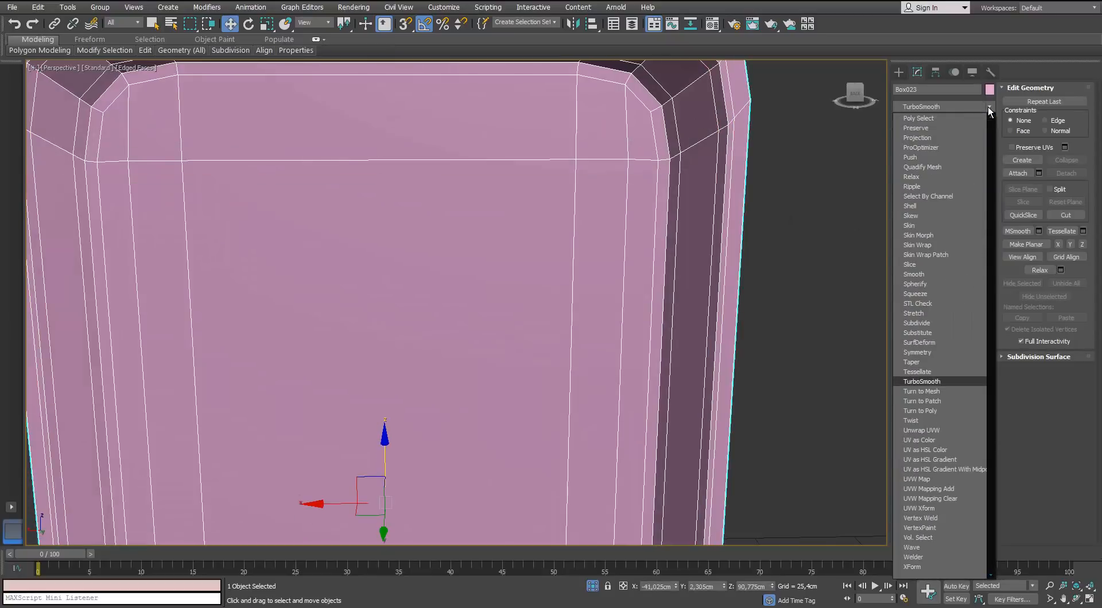
{"action": "key", "text": "Return"}
Step: Set the panel's TurboSmooth to 2 iterations and bring the rest of the door back into view
{"action": "scroll", "coordinate": [521, 264], "scroll_direction": "down", "scroll_amount": 4}
{"action": "middle_click_drag", "start_coordinate": [521, 263], "coordinate": [483, 288], "text": "alt"}
{"action": "key", "text": "F4"}
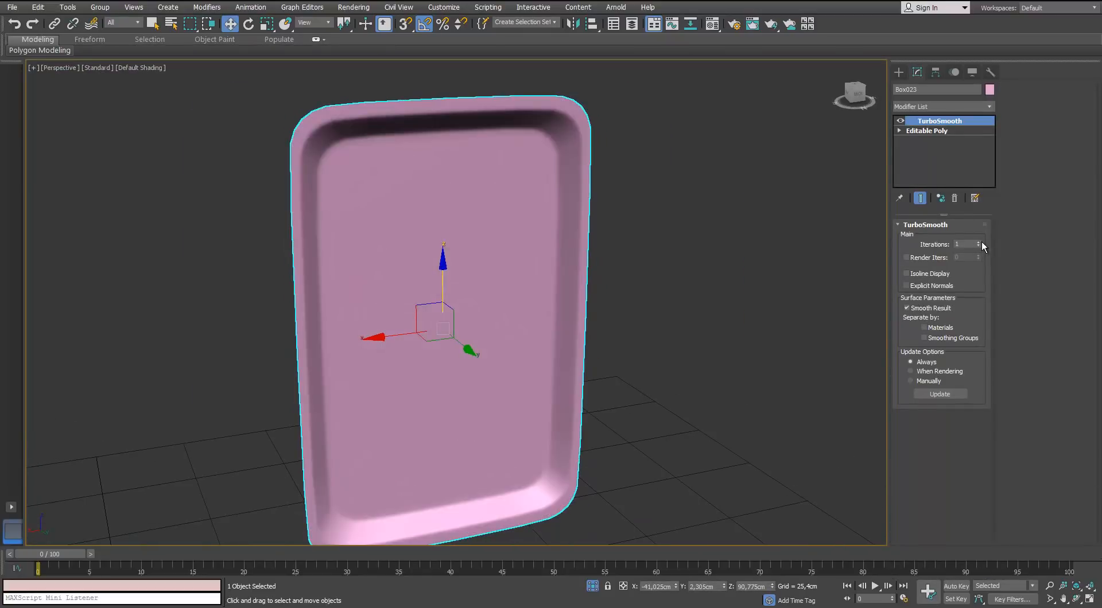
{"action": "scroll", "coordinate": [597, 270], "scroll_direction": "down", "scroll_amount": 4}
{"action": "key", "text": "F4"}
{"action": "left_click", "coordinate": [592, 585]}
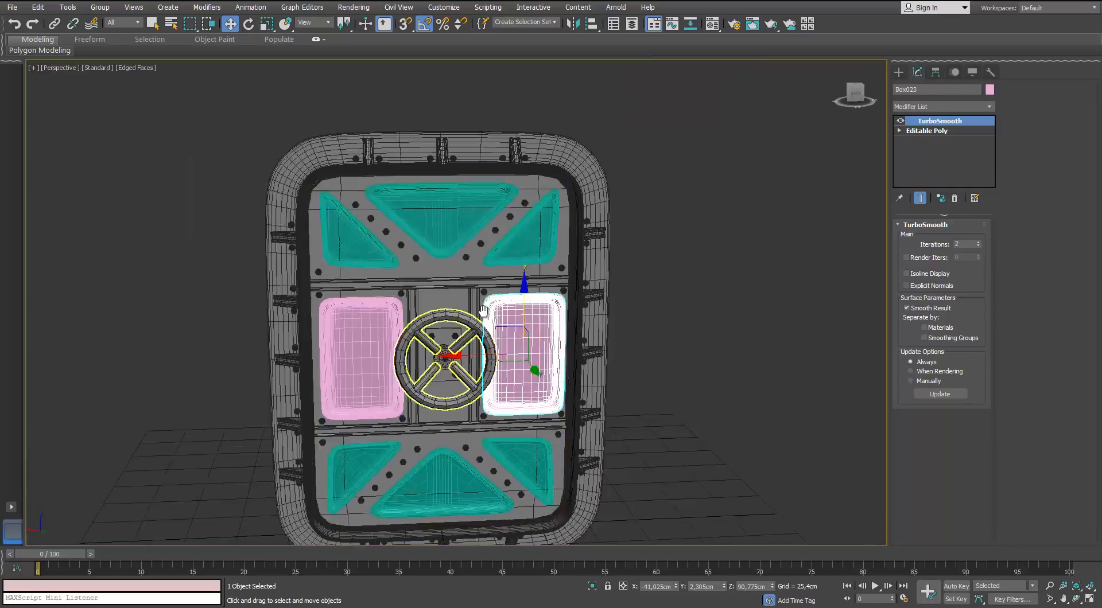
Step: Isolate the horizontal beam and vertical post beside the handwheel, leaving only the beam selected
{"action": "scroll", "coordinate": [493, 322], "scroll_direction": "up", "scroll_amount": 5}
{"action": "mouse_move", "coordinate": [436, 241]}
{"action": "middle_mouse_down", "text": "alt"}
{"action": "mouse_move", "coordinate": [380, 202]}
{"action": "mouse_move", "coordinate": [424, 243]}
{"action": "middle_mouse_up", "text": "alt"}
{"action": "left_click", "coordinate": [400, 210]}
{"action": "left_click", "coordinate": [399, 211], "text": "ctrl"}
{"action": "key", "text": "alt+q"}
{"action": "scroll", "coordinate": [271, 242], "scroll_direction": "up", "scroll_amount": 5}
{"action": "key", "text": "ctrl+d"}
{"action": "left_click", "coordinate": [235, 227]}
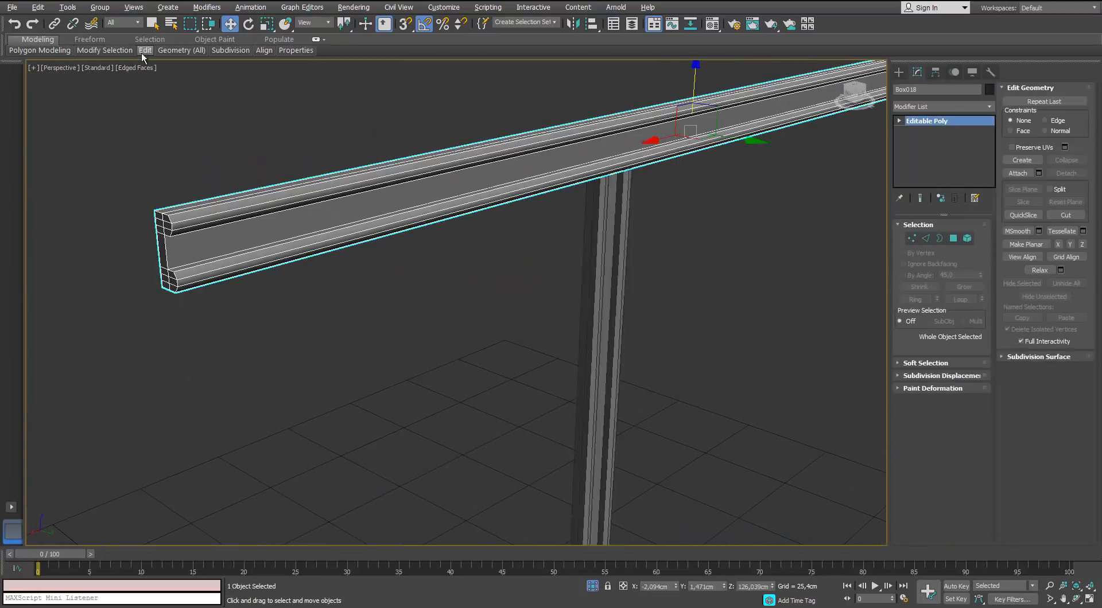
Step: Add lengthwise Swift Loop support edges along the upper and lower inner edges of the horizontal beam's web
{"action": "middle_click_drag", "start_coordinate": [207, 241], "coordinate": [444, 182], "text": "alt"}
{"action": "scroll", "coordinate": [444, 183], "scroll_direction": "down", "scroll_amount": 5}
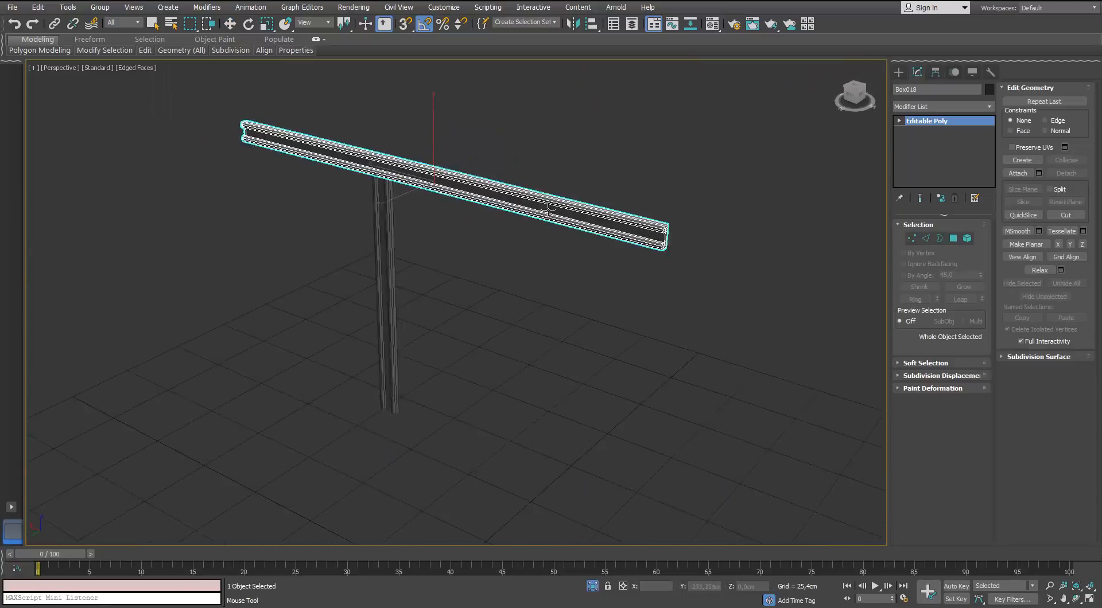
{"action": "scroll", "coordinate": [660, 245], "scroll_direction": "up", "scroll_amount": 5}
{"action": "middle_click_drag", "start_coordinate": [654, 251], "coordinate": [496, 235], "text": "alt"}
{"action": "scroll", "coordinate": [497, 246], "scroll_direction": "up", "scroll_amount": 4}
{"action": "left_click", "coordinate": [541, 304]}
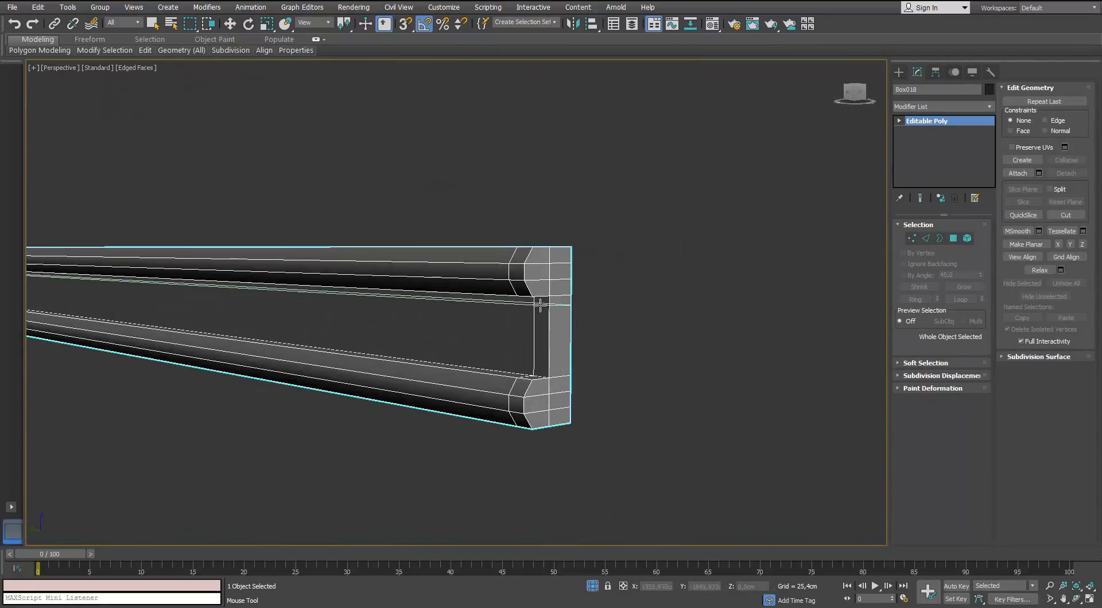
{"action": "left_click", "coordinate": [541, 366]}
Step: Add crosswise edge loops at intervals along the lengths of the horizontal beam and the vertical post
{"action": "scroll", "coordinate": [484, 327], "scroll_direction": "down", "scroll_amount": 5}
{"action": "middle_click_drag", "start_coordinate": [485, 327], "coordinate": [413, 254], "text": "alt"}
{"action": "scroll", "coordinate": [633, 235], "scroll_direction": "down", "scroll_amount": 5}
{"action": "middle_click_drag", "start_coordinate": [633, 236], "coordinate": [558, 272], "text": "alt"}
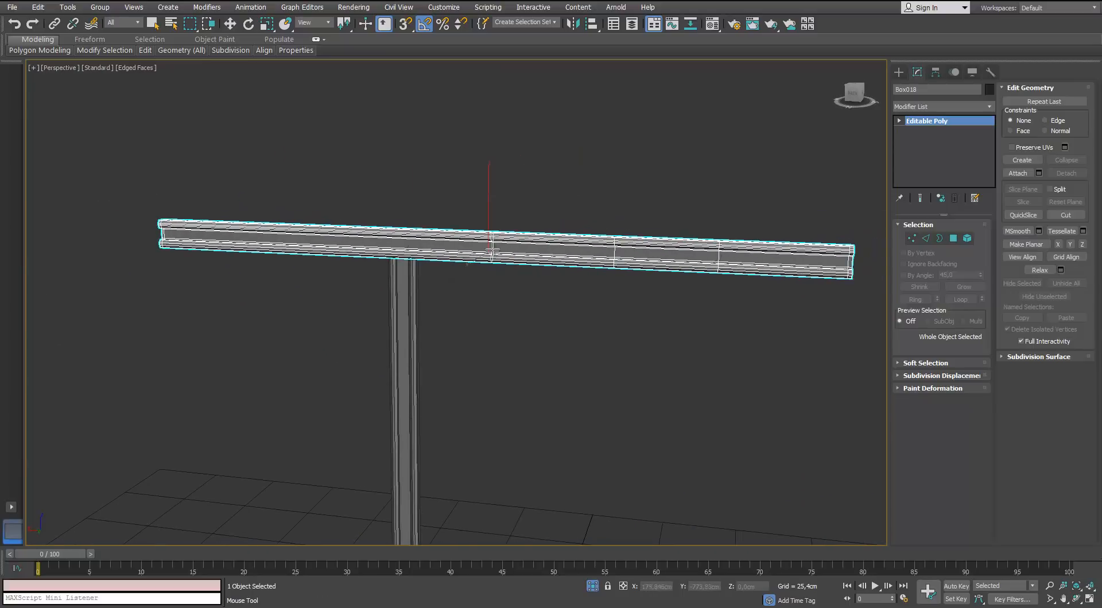
{"action": "middle_click_drag", "start_coordinate": [491, 250], "coordinate": [389, 250], "text": "alt"}
{"action": "middle_click_drag", "start_coordinate": [347, 315], "coordinate": [366, 337], "text": "alt"}
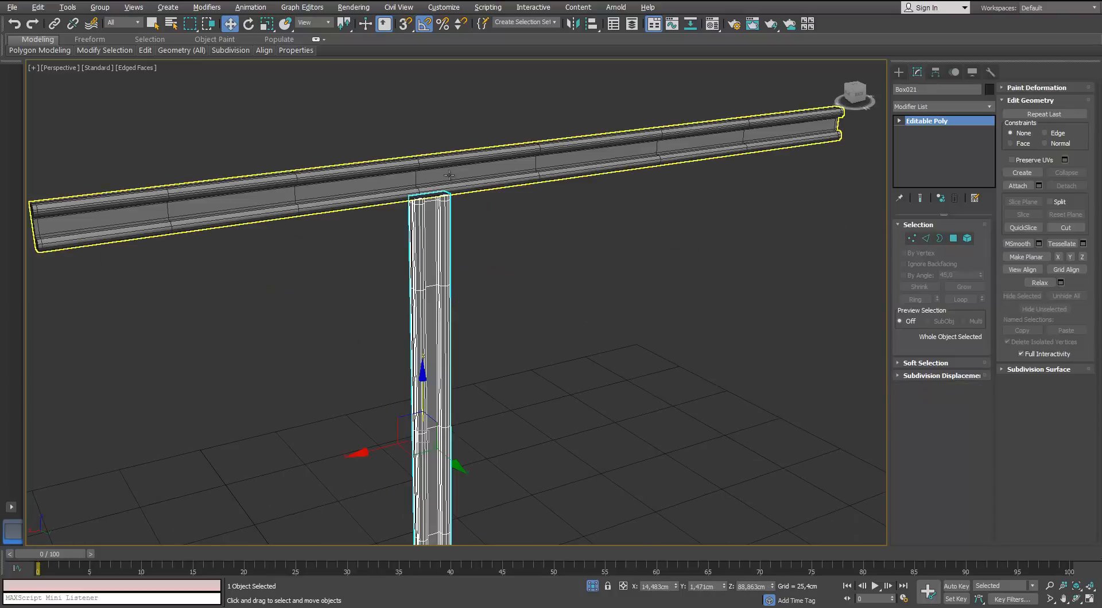
Step: Apply a TurboSmooth modifier to the horizontal beam
{"action": "left_click", "coordinate": [422, 192]}
{"action": "left_click", "coordinate": [991, 108]}
{"action": "key", "text": "t"}
{"action": "key", "text": "t"}
{"action": "key", "text": "Return"}
{"action": "middle_click_drag", "start_coordinate": [277, 192], "coordinate": [480, 247], "text": "alt"}
{"action": "scroll", "coordinate": [539, 236], "scroll_direction": "down", "scroll_amount": 3}
Step: Apply a TurboSmooth modifier to the vertical post and show the complete door again
{"action": "left_click", "coordinate": [481, 251]}
{"action": "left_click", "coordinate": [478, 252]}
{"action": "left_click", "coordinate": [986, 106]}
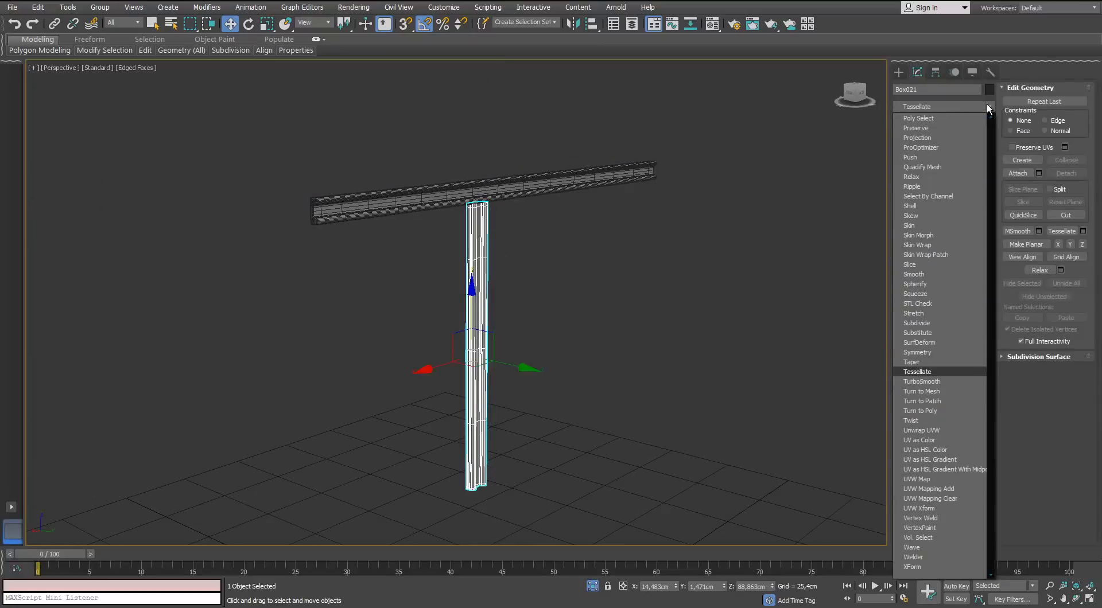
{"action": "key", "text": "t"}
{"action": "key", "text": "t"}
{"action": "key", "text": "Return"}
{"action": "middle_click_drag", "start_coordinate": [521, 303], "coordinate": [506, 292], "text": "alt"}
{"action": "scroll", "coordinate": [506, 293], "scroll_direction": "up", "scroll_amount": 3}
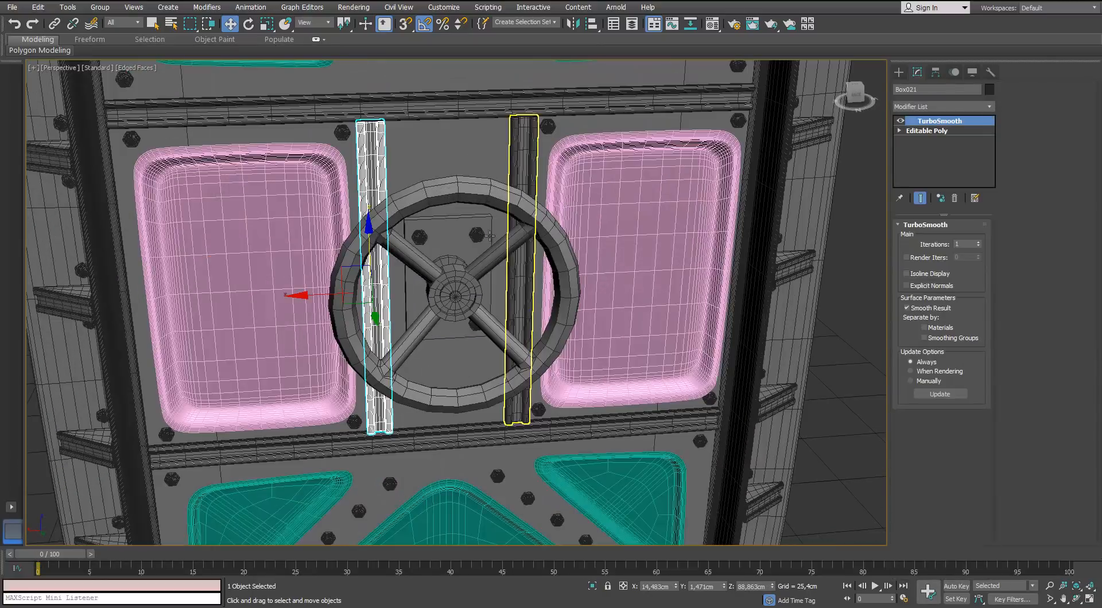
Step: Isolate the handwheel and delete the end-cap polygons at the inner ends of its four spokes
{"action": "left_click", "coordinate": [493, 252]}
{"action": "key", "text": "alt+q"}
{"action": "middle_click_drag", "start_coordinate": [498, 254], "coordinate": [571, 254], "text": "alt"}
{"action": "left_click", "coordinate": [955, 239]}
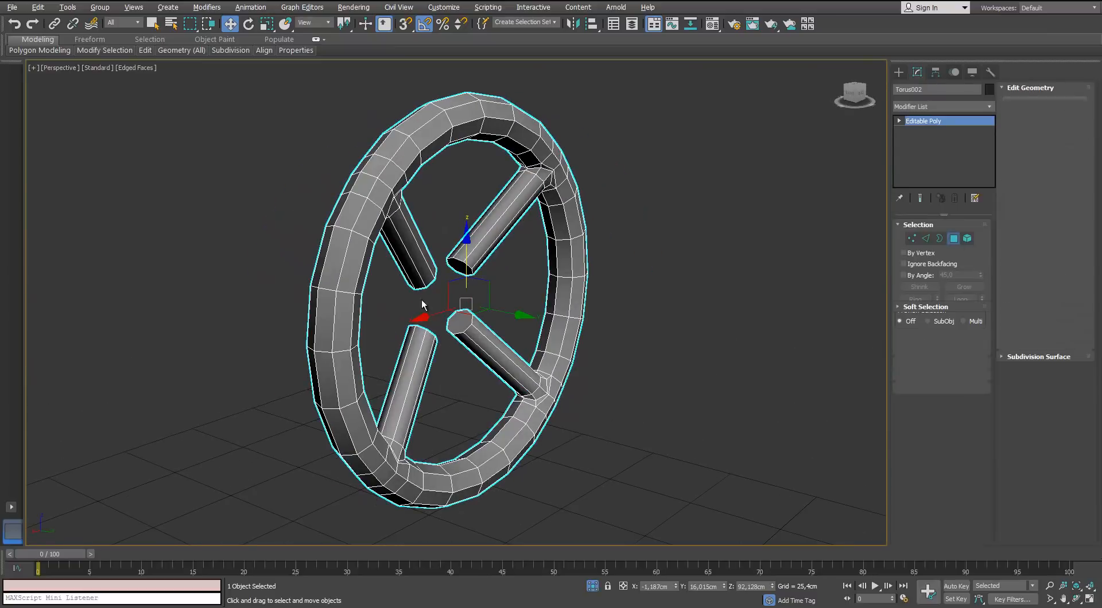
{"action": "left_click", "coordinate": [459, 321]}
{"action": "scroll", "coordinate": [418, 310], "scroll_direction": "up", "scroll_amount": 2}
{"action": "left_click", "coordinate": [418, 308], "text": "ctrl"}
{"action": "middle_click_drag", "start_coordinate": [438, 312], "coordinate": [505, 294], "text": "alt"}
{"action": "left_click", "coordinate": [428, 238], "text": "ctrl"}
{"action": "left_click", "coordinate": [502, 249], "text": "ctrl"}
{"action": "key", "text": "Delete"}
Step: Add Swift Loop support edges where the handwheel's four spokes meet the rim
{"action": "mouse_move", "coordinate": [151, 57]}
{"action": "left_click", "coordinate": [241, 82]}
{"action": "middle_click_drag", "start_coordinate": [317, 123], "coordinate": [305, 157], "text": "alt"}
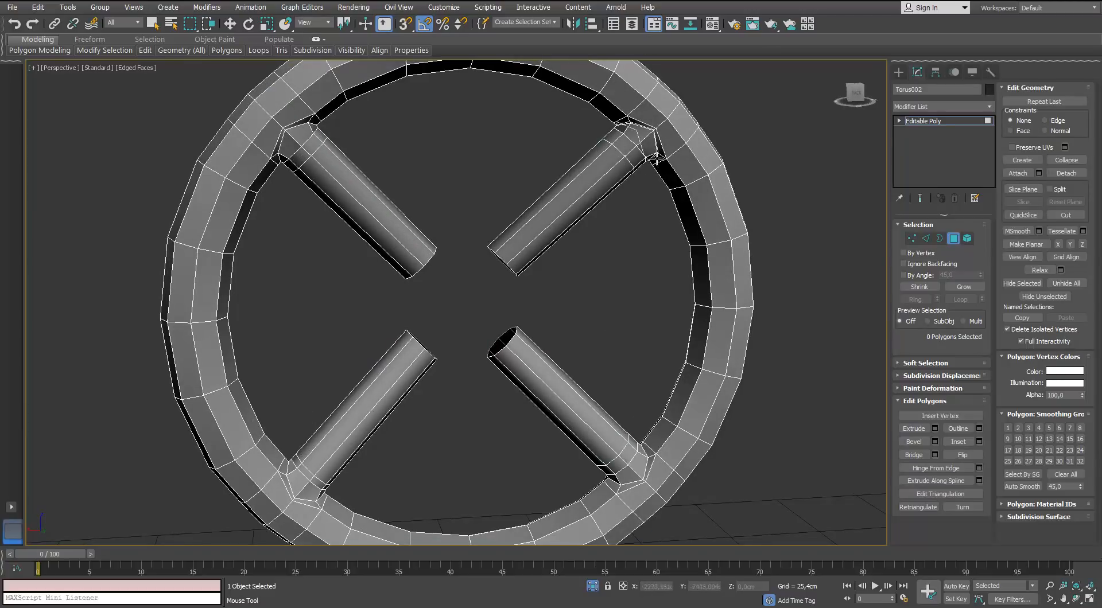
{"action": "scroll", "coordinate": [576, 278], "scroll_direction": "down", "scroll_amount": 3}
{"action": "middle_click_drag", "start_coordinate": [577, 278], "coordinate": [565, 277]}
Step: Leave polygon editing and apply a TurboSmooth modifier to the handwheel
{"action": "key", "text": "w"}
{"action": "left_click", "coordinate": [953, 239]}
{"action": "left_click", "coordinate": [989, 109]}
{"action": "key", "text": "t"}
{"action": "key", "text": "t"}
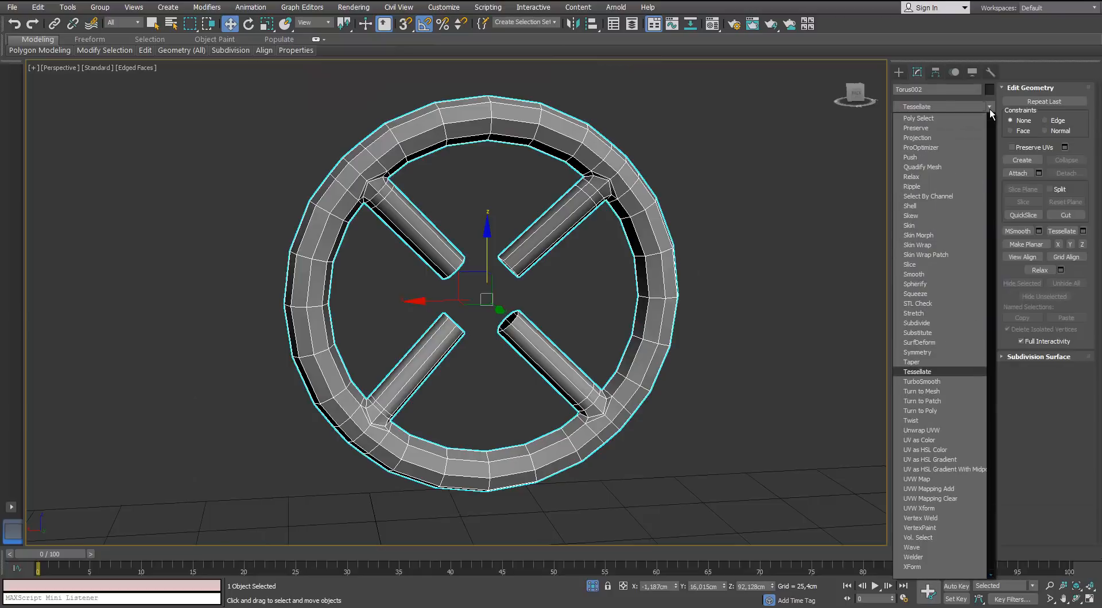
{"action": "key", "text": "t"}
{"action": "key", "text": "Return"}
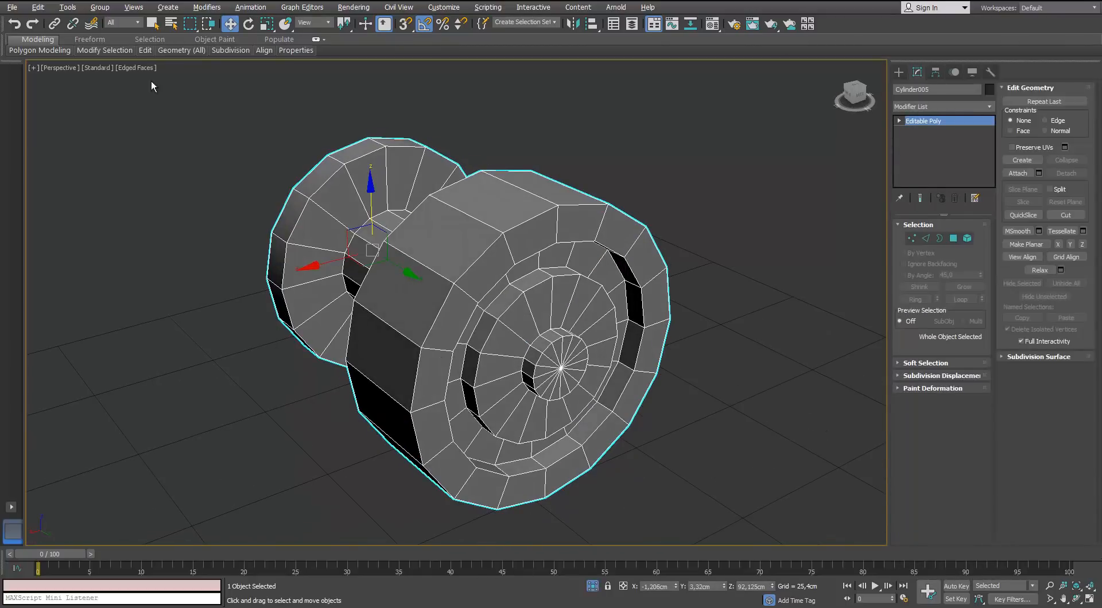
{"action": "mouse_move", "coordinate": [145, 50]}
{"action": "left_click", "coordinate": [245, 80]}
{"action": "middle_click_drag", "start_coordinate": [345, 179], "coordinate": [375, 188], "text": "alt"}
{"action": "middle_click_drag", "start_coordinate": [333, 229], "coordinate": [354, 221], "text": "alt"}
{"action": "right_click", "coordinate": [354, 221]}
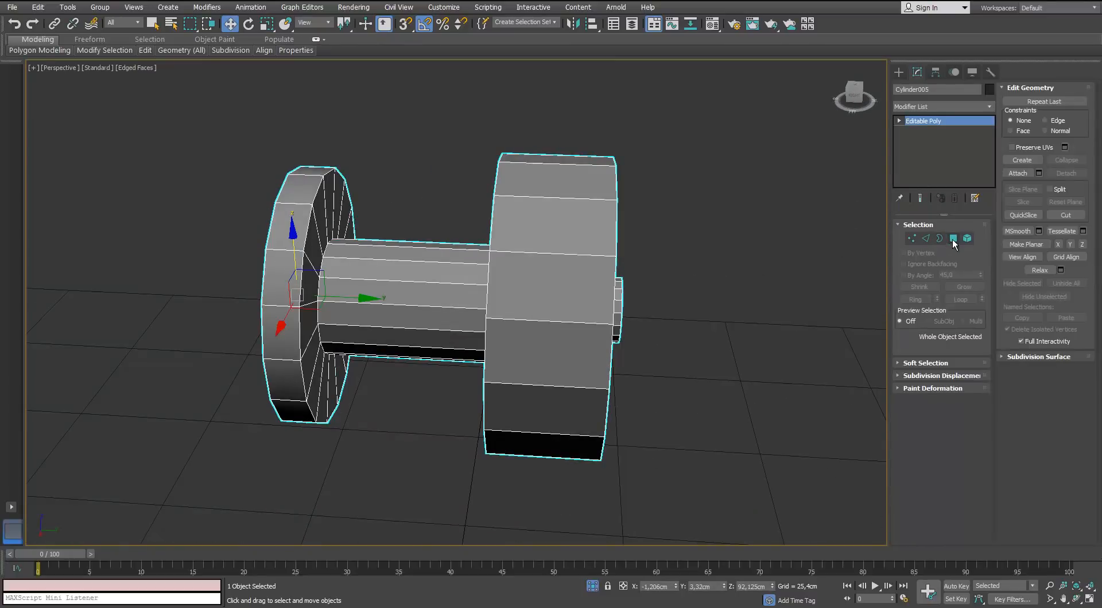
Step: Delete the back end-cap polygon of the wheel hub's thinner disc
{"action": "left_click", "coordinate": [953, 239]}
{"action": "middle_click_drag", "start_coordinate": [321, 287], "coordinate": [401, 304], "text": "alt"}
{"action": "left_click", "coordinate": [388, 314]}
{"action": "key", "text": "Delete"}
{"action": "middle_click_drag", "start_coordinate": [487, 298], "coordinate": [401, 270], "text": "alt"}
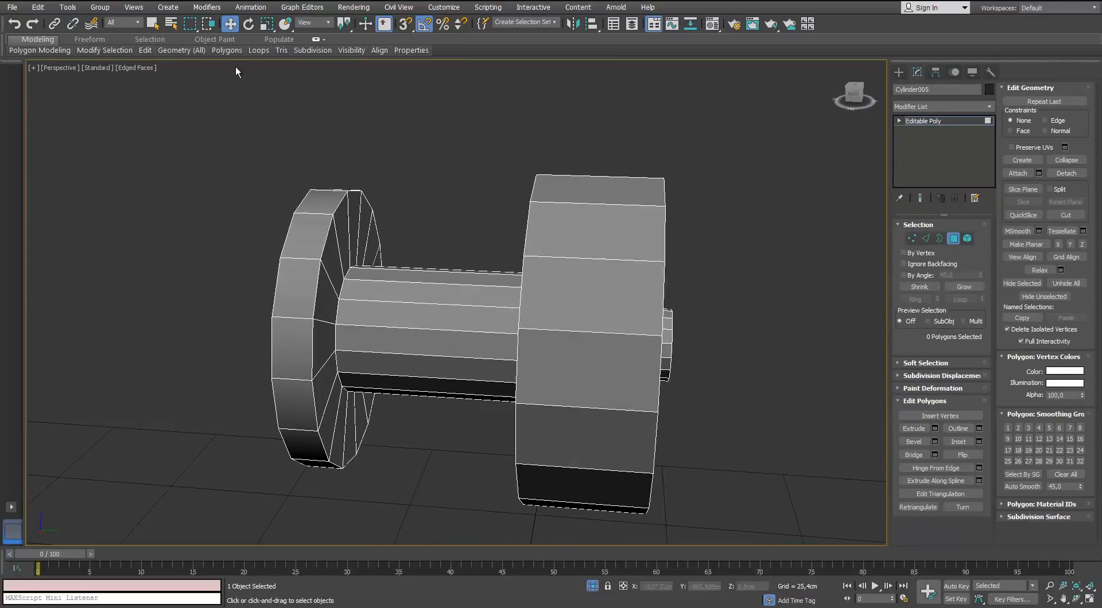
Step: Add Swift Loop support edges around the rim and inner face of the hub's thinner disc
{"action": "mouse_move", "coordinate": [146, 50]}
{"action": "left_click", "coordinate": [240, 80]}
{"action": "middle_click_drag", "start_coordinate": [327, 241], "coordinate": [342, 212], "text": "alt"}
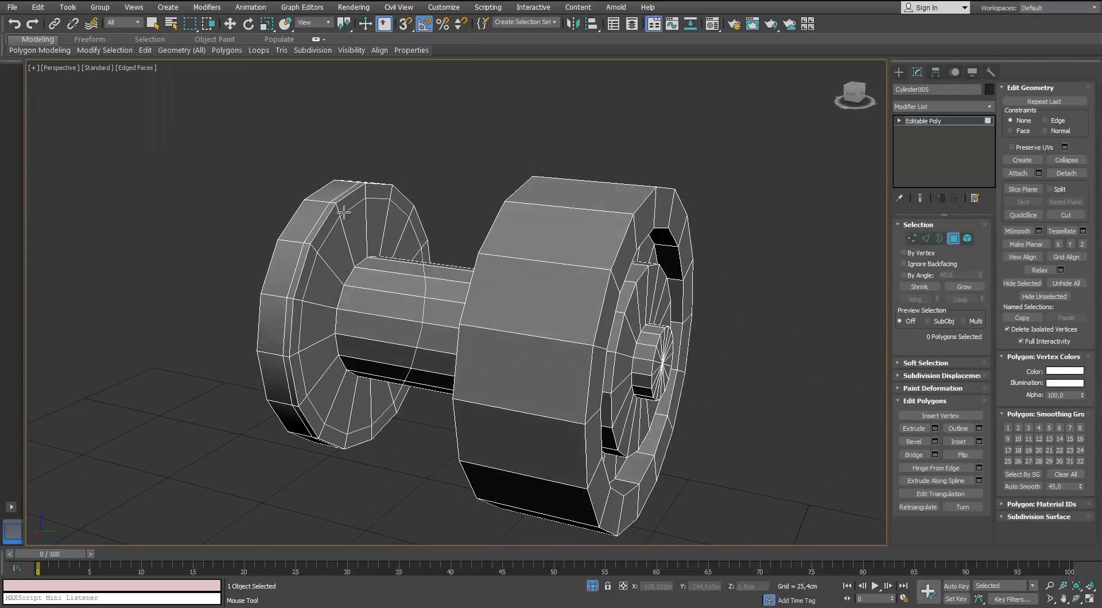
Step: Add support edge loops around the hub's shaft junction, the recess behind the thick disc and the disc's outer rim
{"action": "middle_click_drag", "start_coordinate": [349, 260], "coordinate": [649, 232], "text": "alt"}
{"action": "scroll", "coordinate": [463, 243], "scroll_direction": "up", "scroll_amount": 5}
{"action": "middle_click_drag", "start_coordinate": [453, 248], "coordinate": [479, 261], "text": "alt"}
{"action": "left_click", "coordinate": [469, 242]}
{"action": "left_click", "coordinate": [480, 240]}
{"action": "left_click", "coordinate": [492, 233]}
{"action": "left_click", "coordinate": [345, 106]}
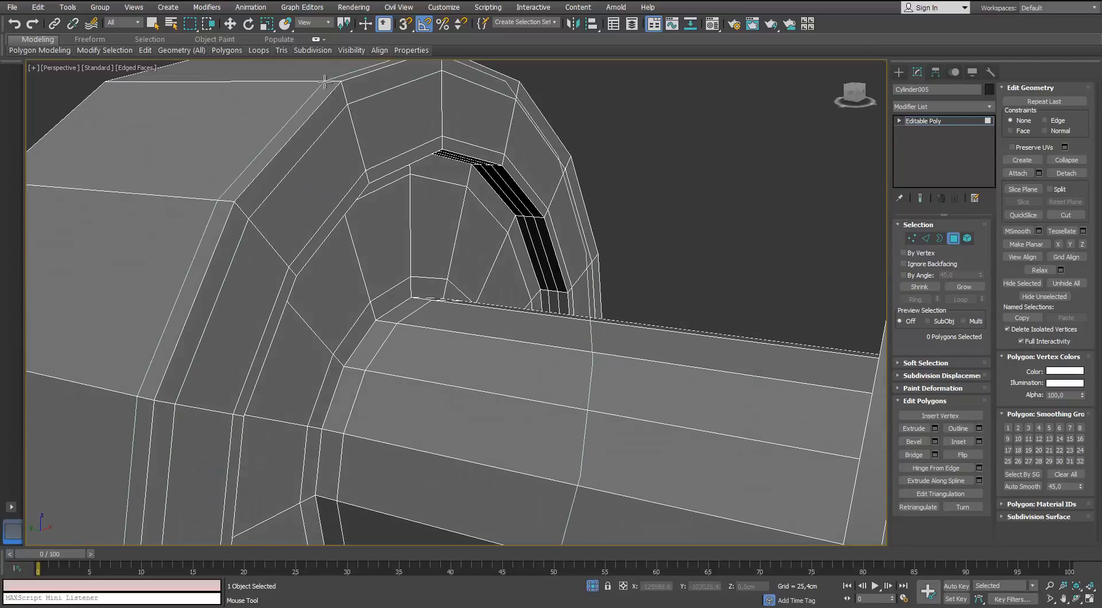
{"action": "left_click", "coordinate": [324, 84]}
{"action": "scroll", "coordinate": [324, 86], "scroll_direction": "down", "scroll_amount": 5}
{"action": "middle_click_drag", "start_coordinate": [324, 86], "coordinate": [404, 172], "text": "alt"}
{"action": "scroll", "coordinate": [394, 252], "scroll_direction": "up", "scroll_amount": 5}
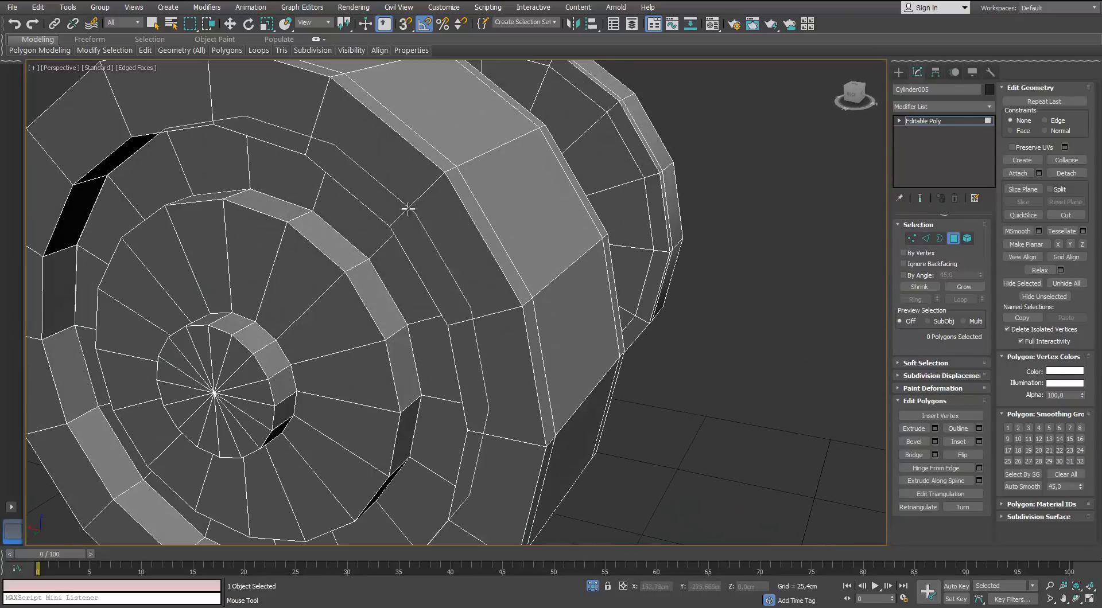
Step: Add support edge loops around the stepped rings and the small central boss on the thick disc's front face
{"action": "middle_click_drag", "start_coordinate": [404, 214], "coordinate": [589, 185], "text": "alt"}
{"action": "middle_click_drag", "start_coordinate": [459, 212], "coordinate": [408, 264], "text": "alt"}
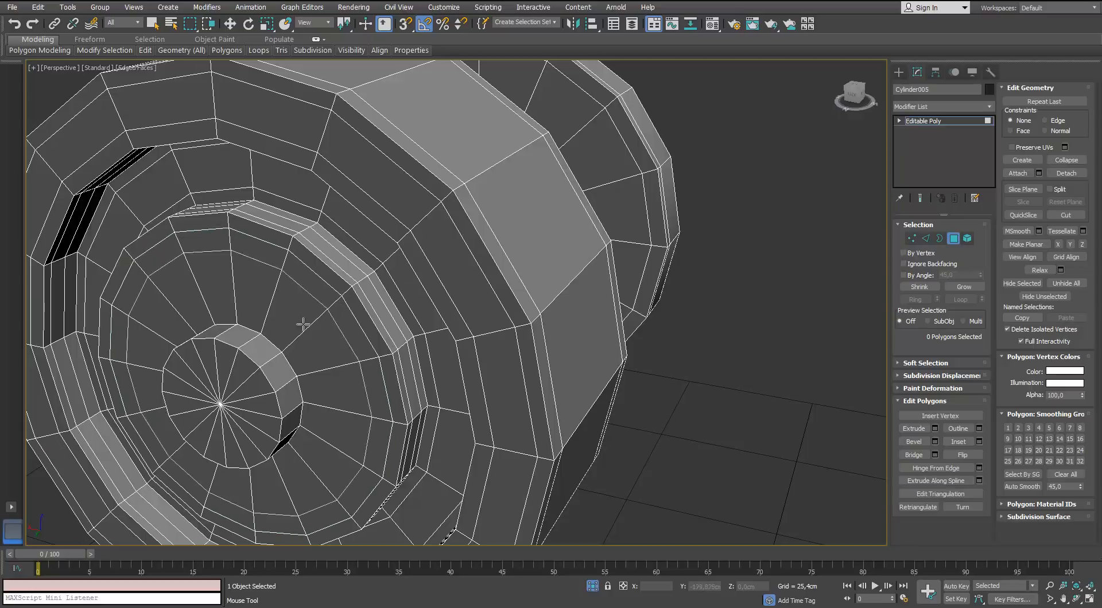
{"action": "middle_click_drag", "start_coordinate": [279, 354], "coordinate": [220, 330], "text": "alt"}
{"action": "scroll", "coordinate": [299, 268], "scroll_direction": "up", "scroll_amount": 3}
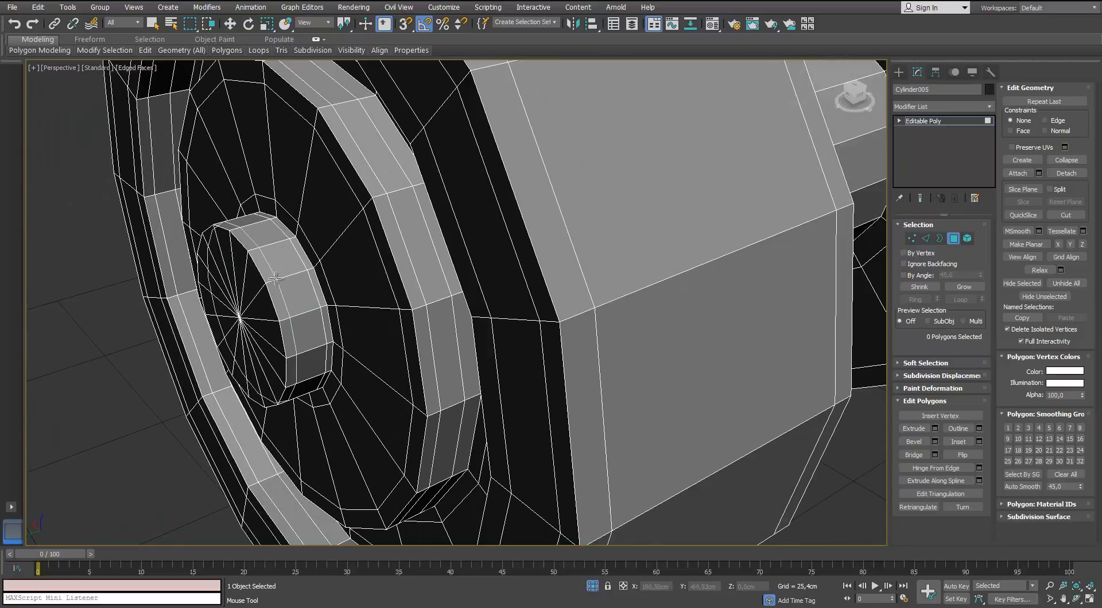
Step: Inset the circular end-cap polygons of the small central boss on the hub's front face
{"action": "middle_click_drag", "start_coordinate": [274, 278], "coordinate": [550, 250], "text": "alt"}
{"action": "left_click", "coordinate": [911, 238]}
{"action": "left_click", "coordinate": [535, 307]}
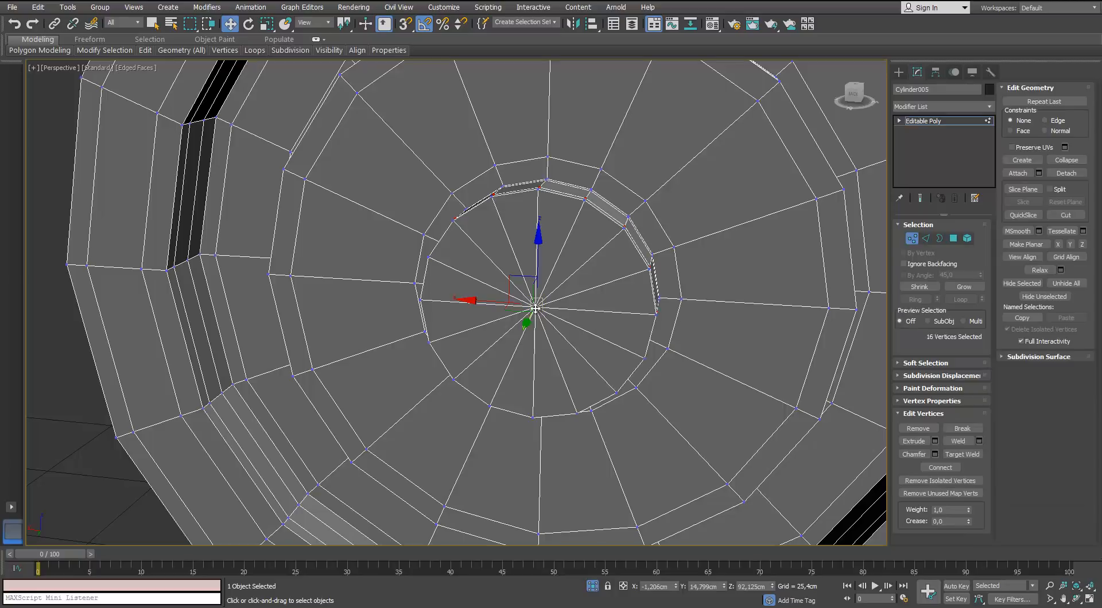
{"action": "left_click", "coordinate": [953, 248], "text": "ctrl"}
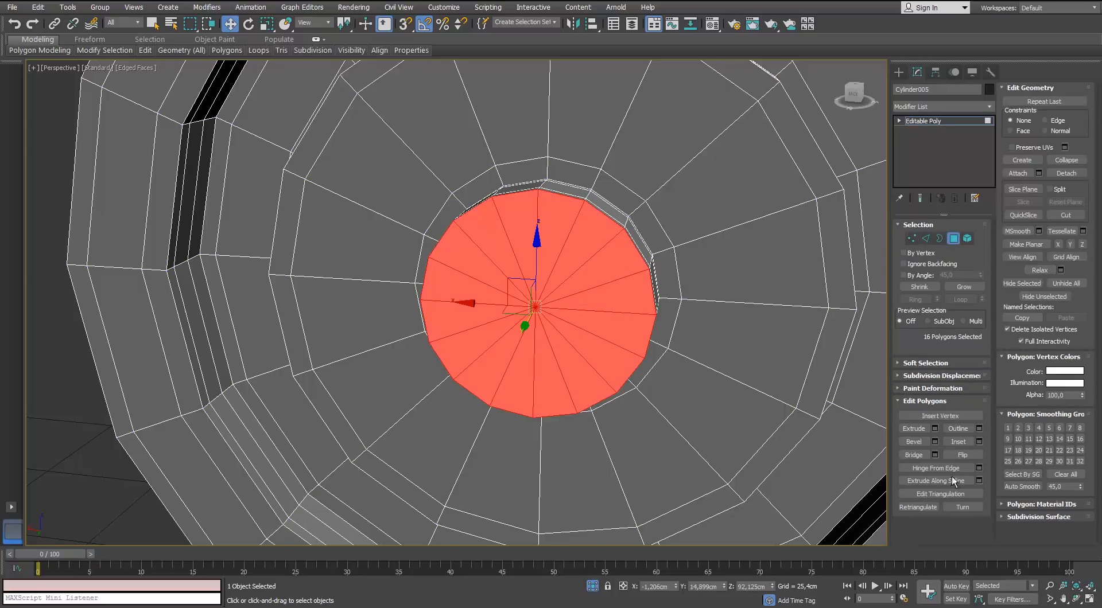
{"action": "left_click", "coordinate": [979, 442]}
{"action": "left_click", "coordinate": [711, 347]}
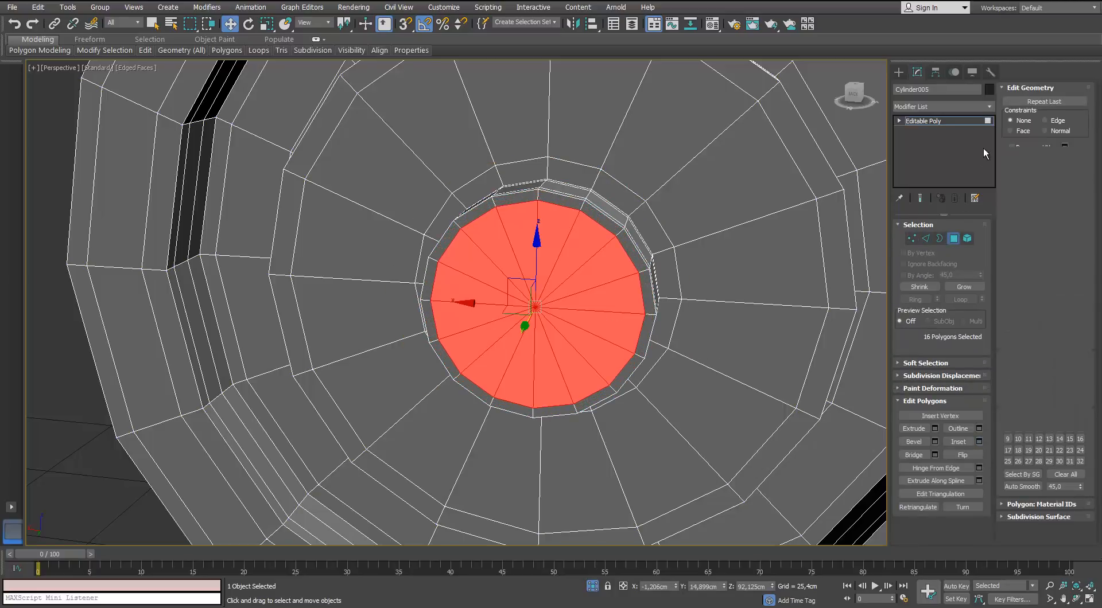
Step: Apply a TurboSmooth modifier to the hub and leave isolation to show the whole door
{"action": "left_click", "coordinate": [985, 121]}
{"action": "left_click", "coordinate": [991, 108]}
{"action": "type", "text": "tu"}
{"action": "key", "text": "Return"}
{"action": "scroll", "coordinate": [618, 330], "scroll_direction": "down", "scroll_amount": 5}
{"action": "middle_click_drag", "start_coordinate": [618, 330], "coordinate": [612, 523], "text": "alt"}
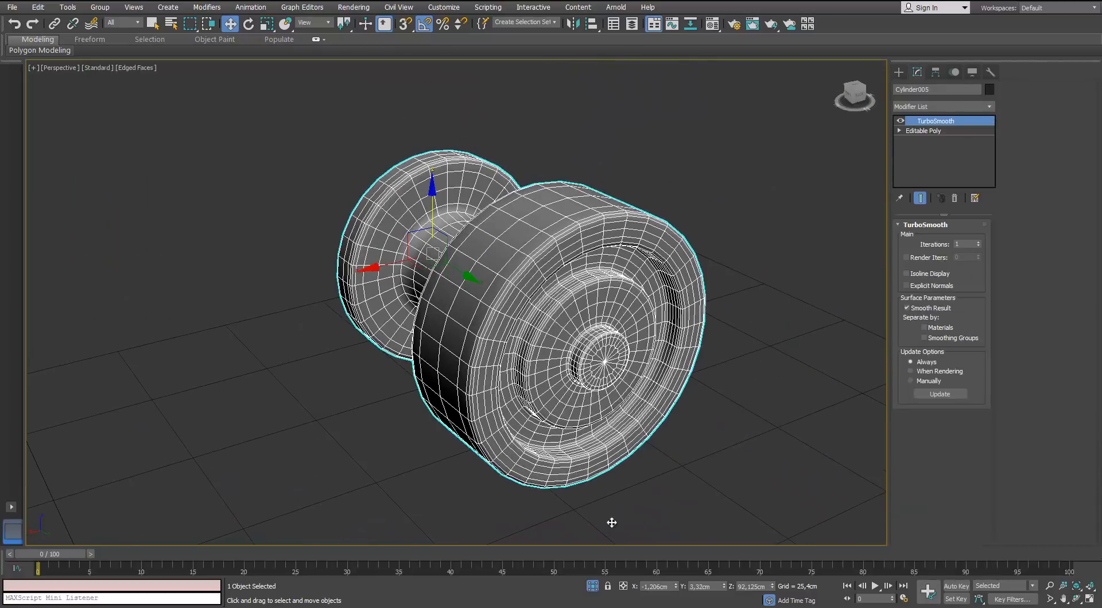
{"action": "key", "text": "alt+q"}
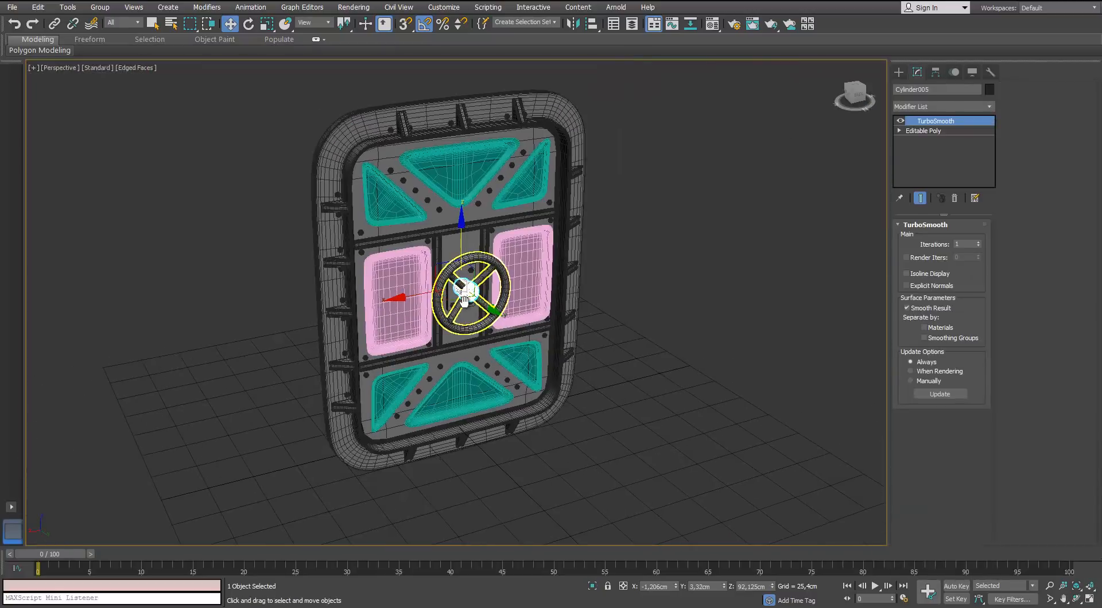
Step: Open the Scene Explorer and select the door's outer frame
{"action": "scroll", "coordinate": [415, 349], "scroll_direction": "down", "scroll_amount": 3}
{"action": "middle_click_drag", "start_coordinate": [535, 233], "coordinate": [394, 239]}
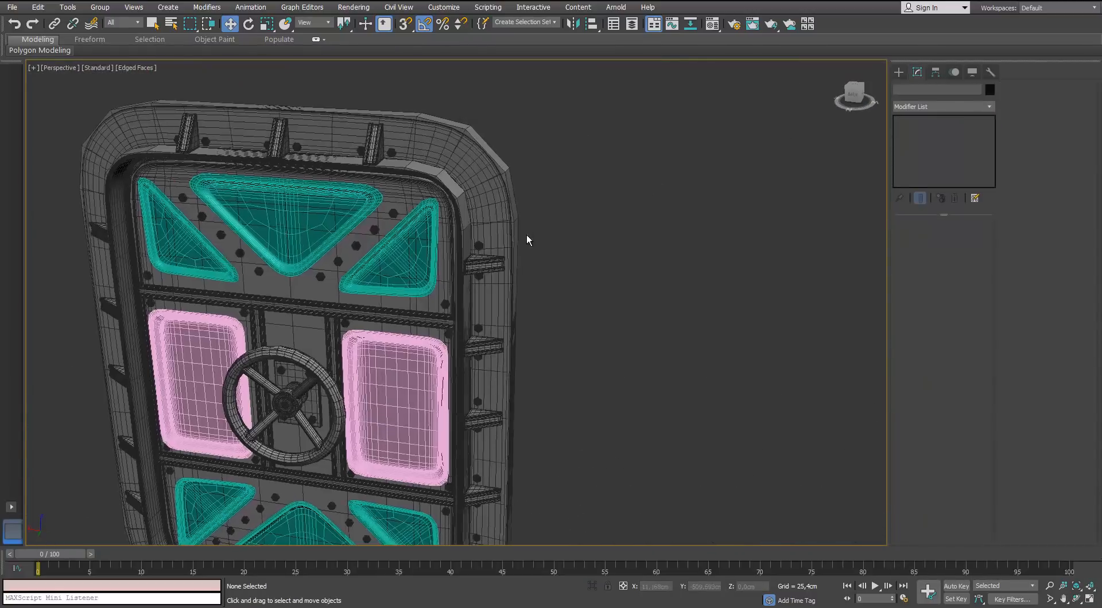
{"action": "scroll", "coordinate": [526, 233], "scroll_direction": "down", "scroll_amount": 3}
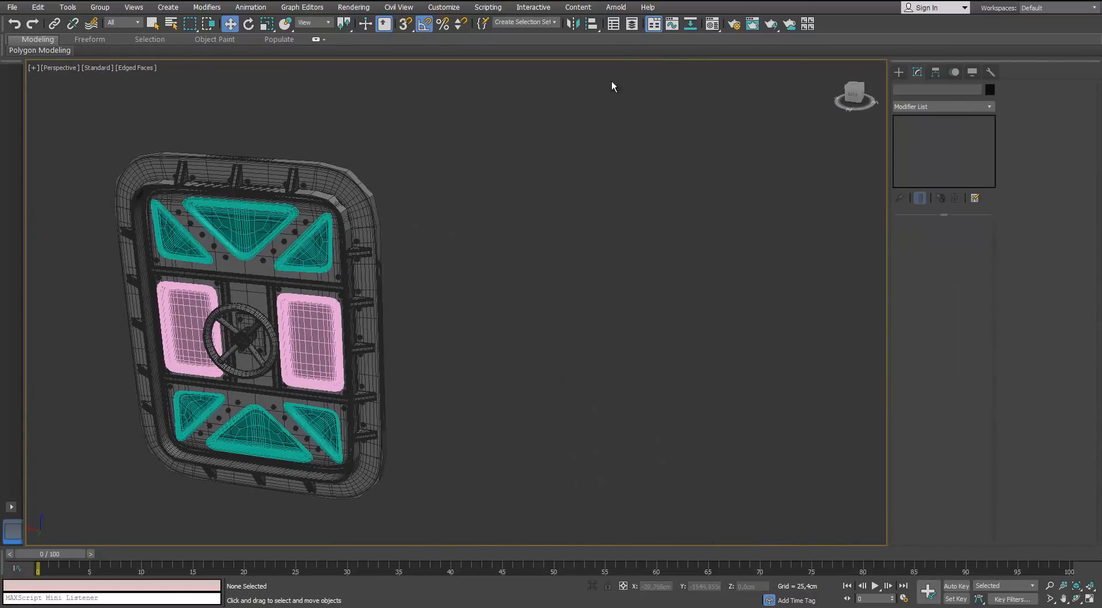
{"action": "key", "text": "ctrl+alt+o"}
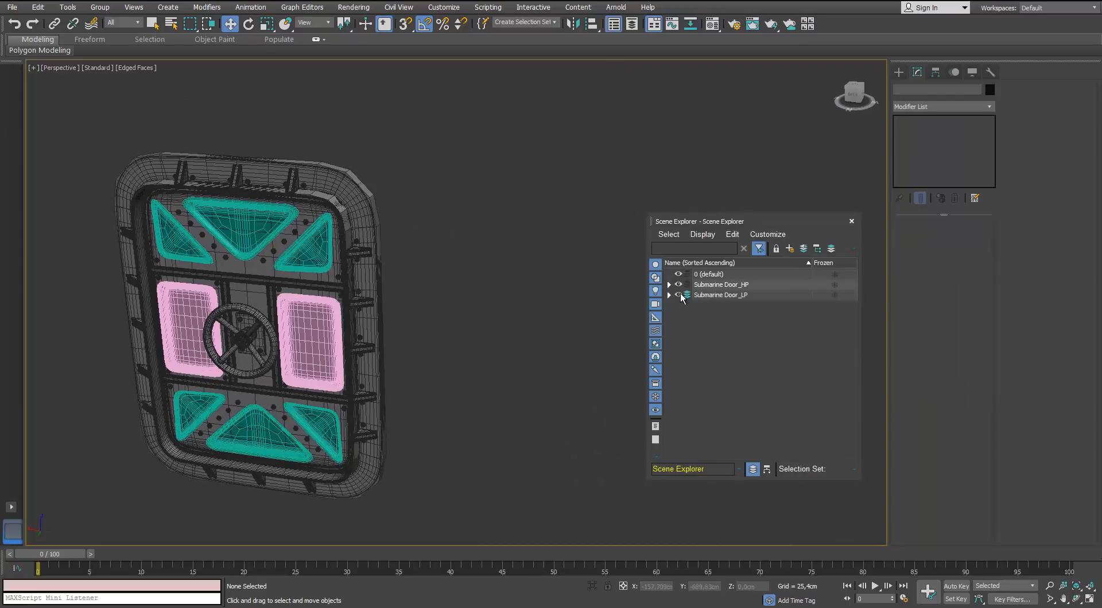
{"action": "middle_click_drag", "start_coordinate": [458, 308], "coordinate": [314, 232], "text": "alt"}
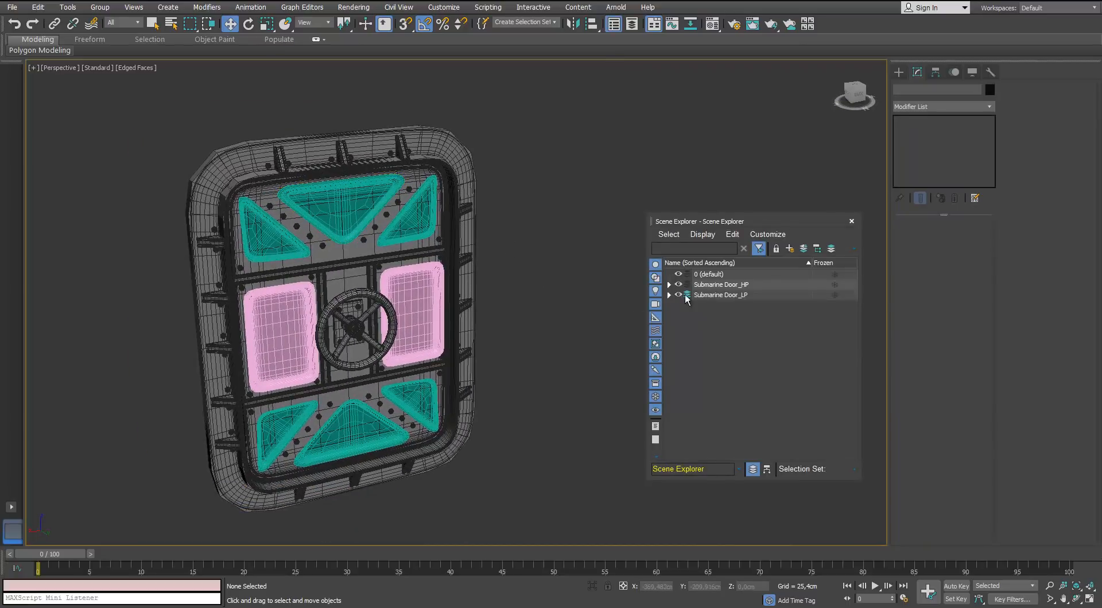
{"action": "left_click", "coordinate": [470, 151]}
{"action": "scroll", "coordinate": [482, 190], "scroll_direction": "up", "scroll_amount": 4}
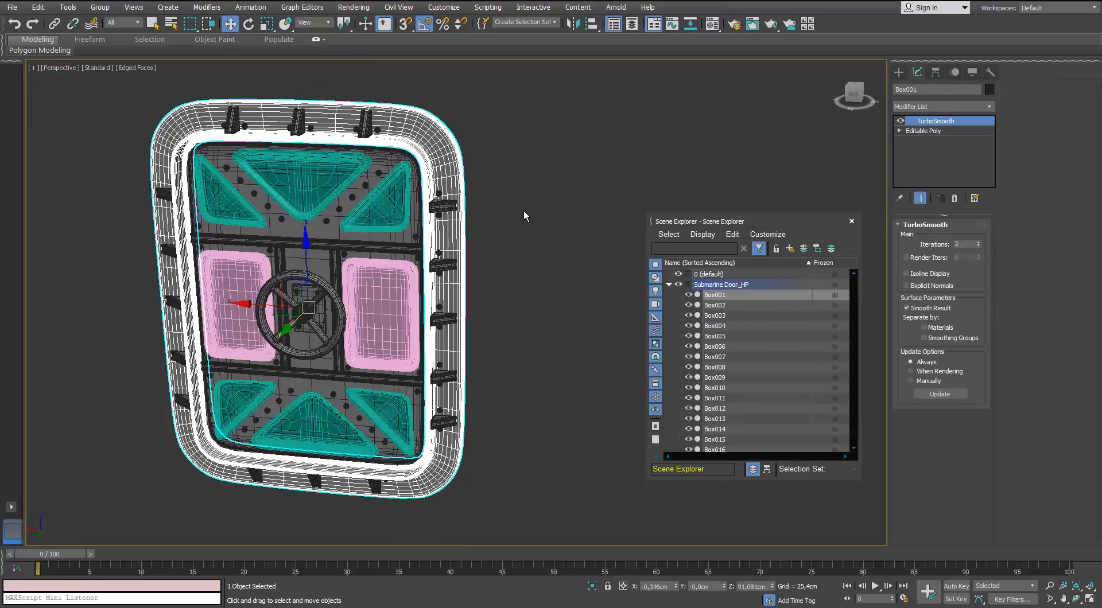
Step: Mirror the outer frame across the X axis as a copy with zero offset
{"action": "left_click", "coordinate": [669, 285]}
{"action": "left_click", "coordinate": [668, 289]}
{"action": "left_click", "coordinate": [453, 178]}
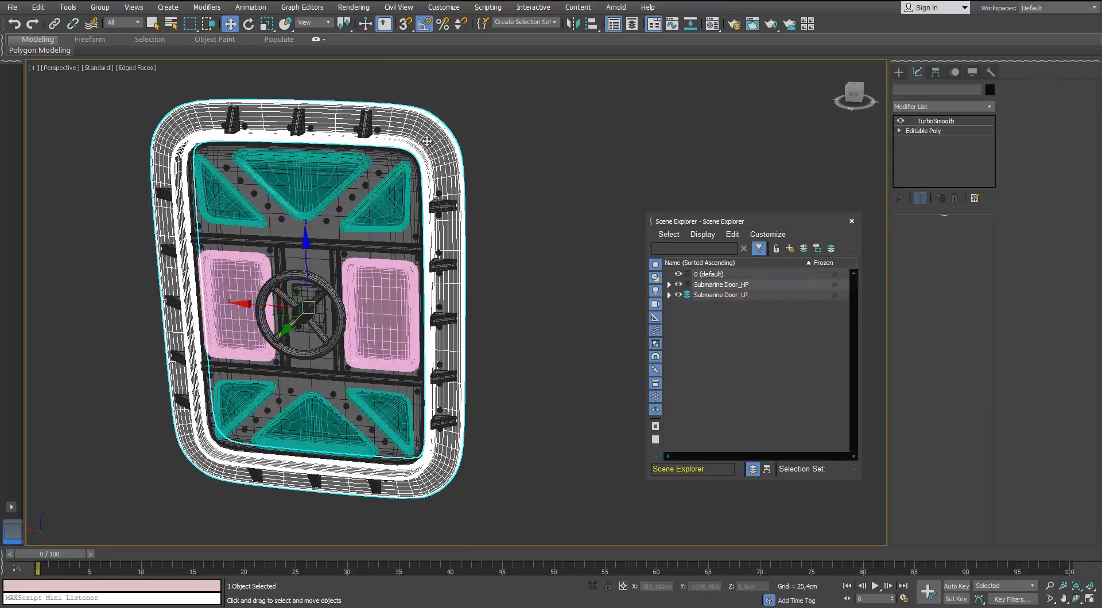
{"action": "left_click", "coordinate": [573, 23]}
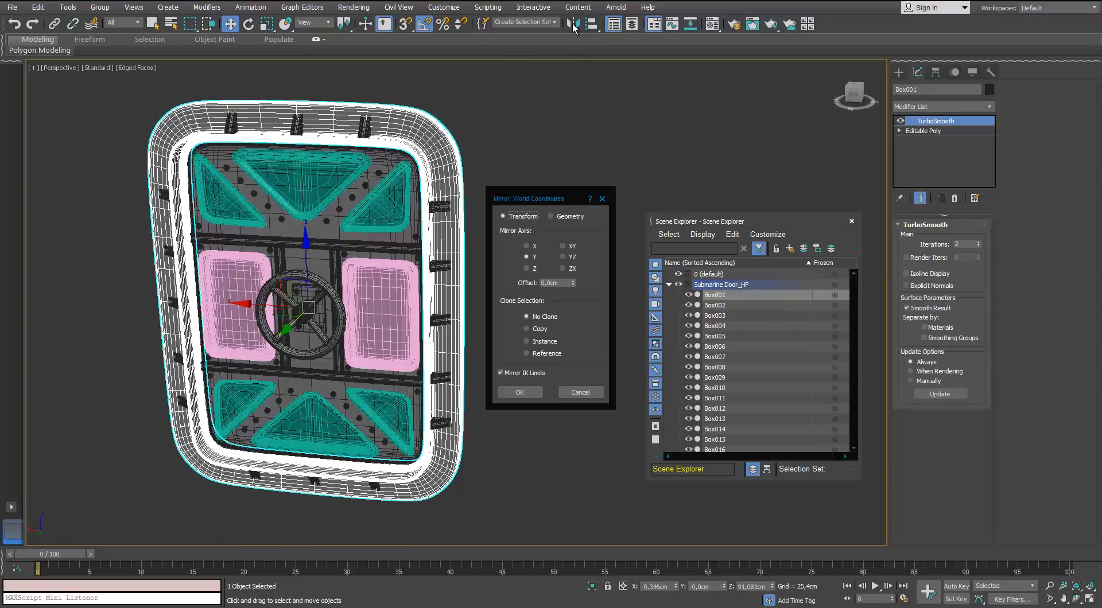
{"action": "left_click", "coordinate": [531, 249]}
{"action": "left_click", "coordinate": [534, 330]}
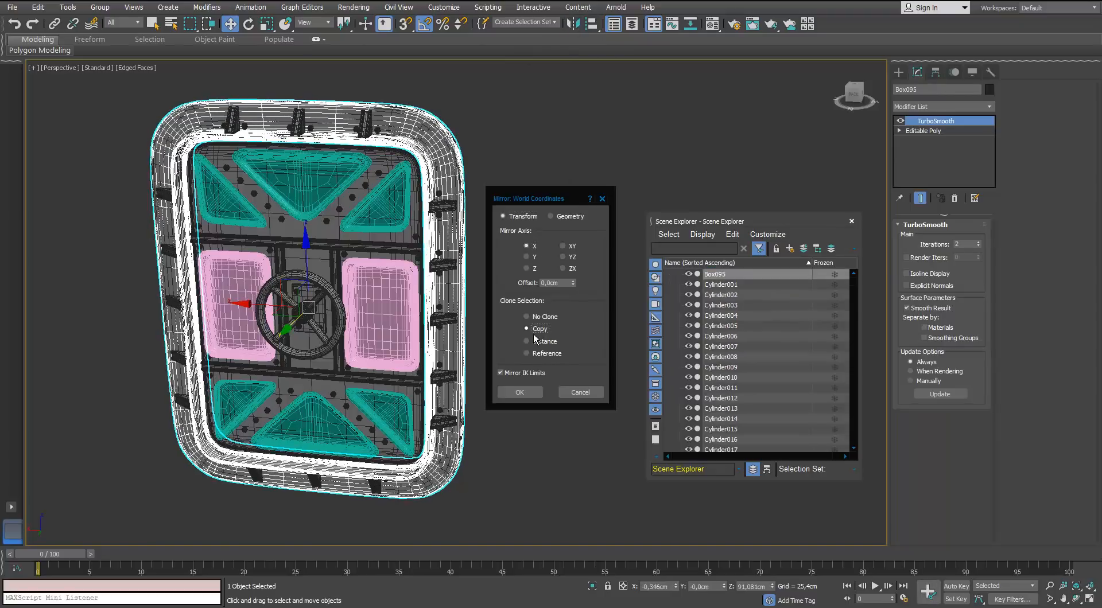
{"action": "left_click", "coordinate": [521, 393]}
Step: Move the mirrored frame Box095 into the Submarine Door_LP layer and check it in that layer's object list
{"action": "left_click_drag", "start_coordinate": [717, 400], "coordinate": [720, 452]}
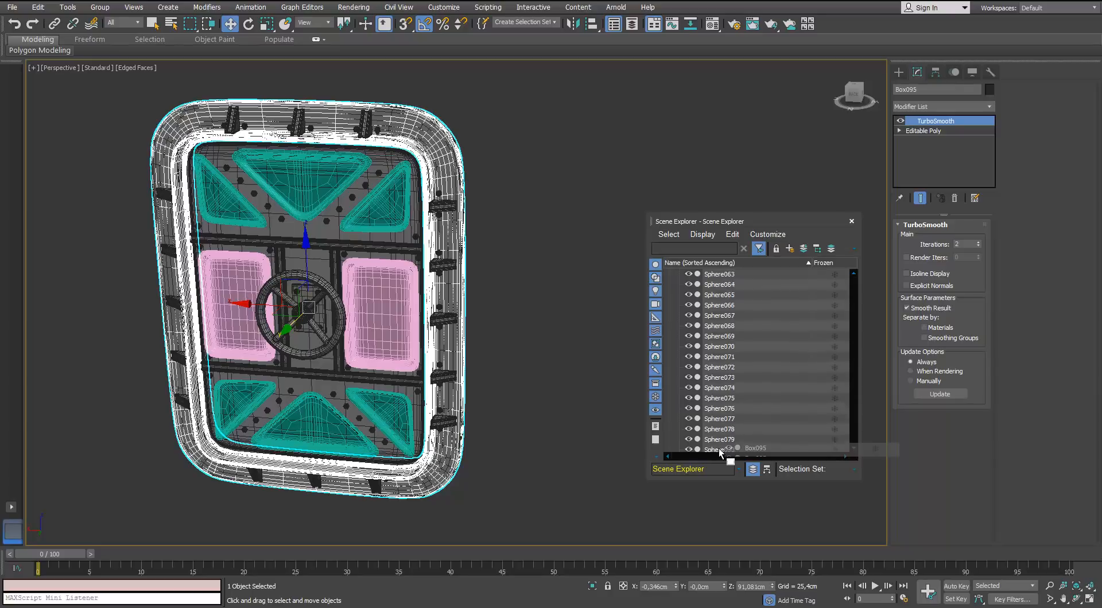
{"action": "left_click_drag", "start_coordinate": [719, 451], "coordinate": [706, 439]}
{"action": "scroll", "coordinate": [724, 337], "scroll_direction": "down", "scroll_amount": 15}
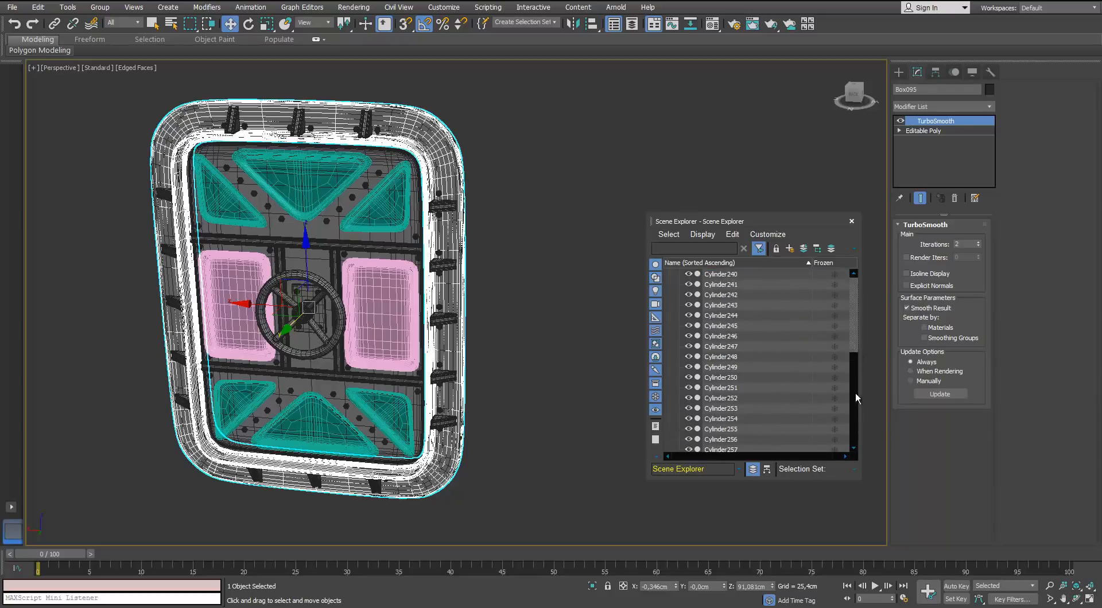
{"action": "scroll", "coordinate": [855, 397], "scroll_direction": "down", "scroll_amount": 10}
{"action": "left_click", "coordinate": [726, 430]}
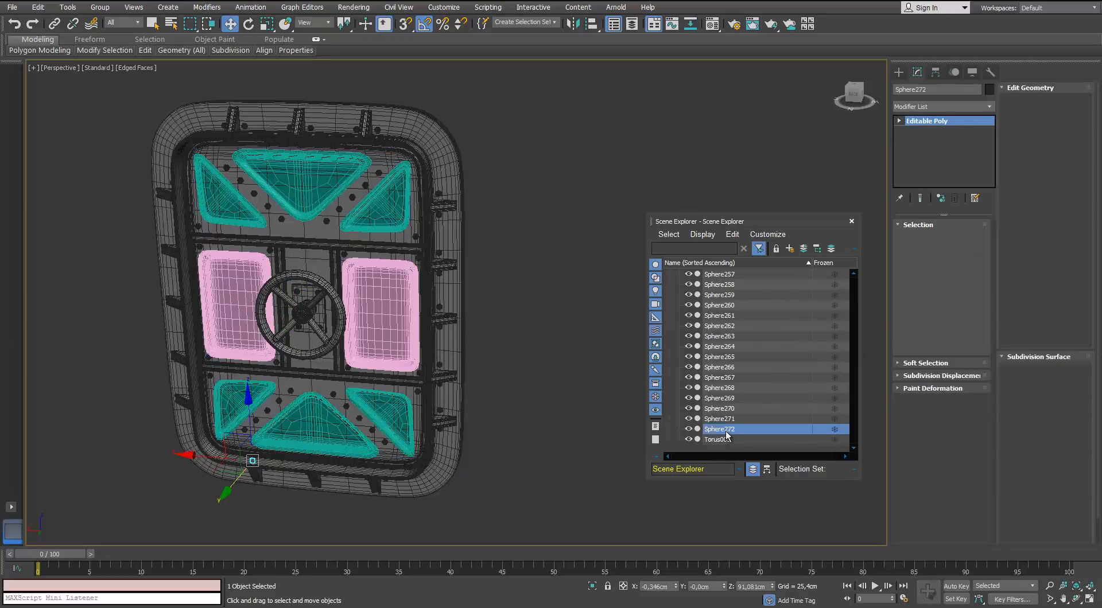
{"action": "scroll", "coordinate": [726, 434], "scroll_direction": "up", "scroll_amount": 20}
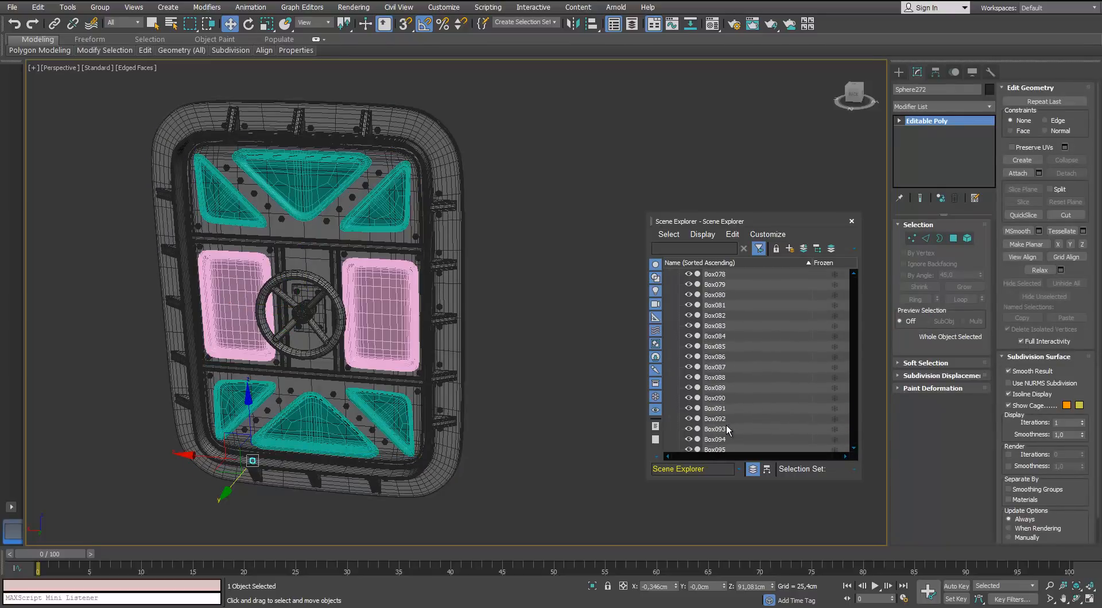
Step: Try removing TurboSmooth from the original frame Box001 in the Submarine Door_HP layer, and undo the removal
{"action": "left_click", "coordinate": [669, 295]}
{"action": "left_click", "coordinate": [669, 285]}
{"action": "left_click", "coordinate": [721, 295]}
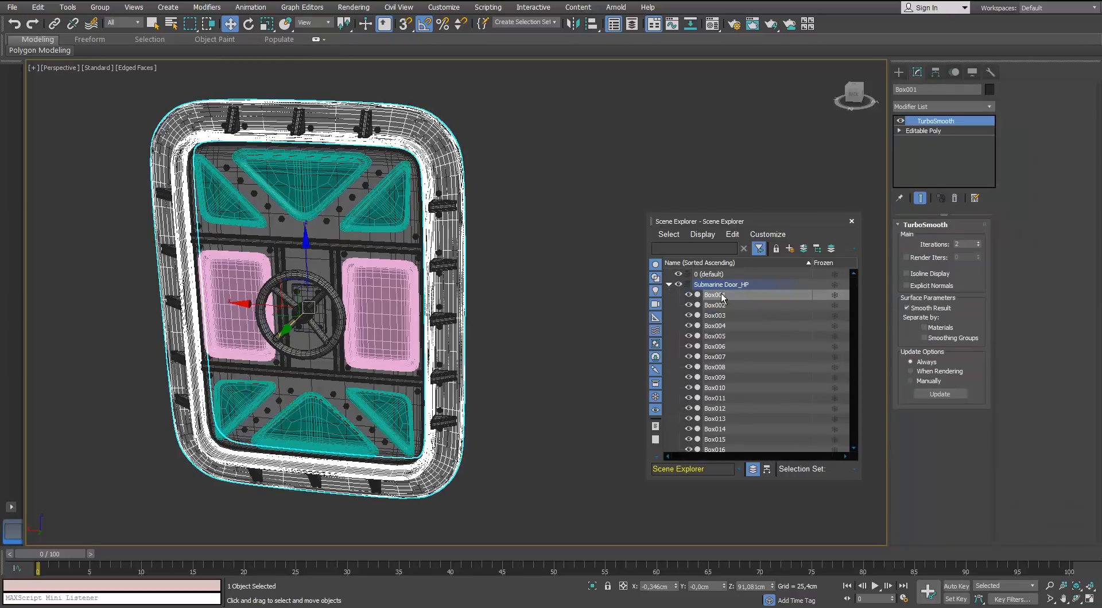
{"action": "right_click", "coordinate": [926, 120]}
{"action": "left_click", "coordinate": [946, 140]}
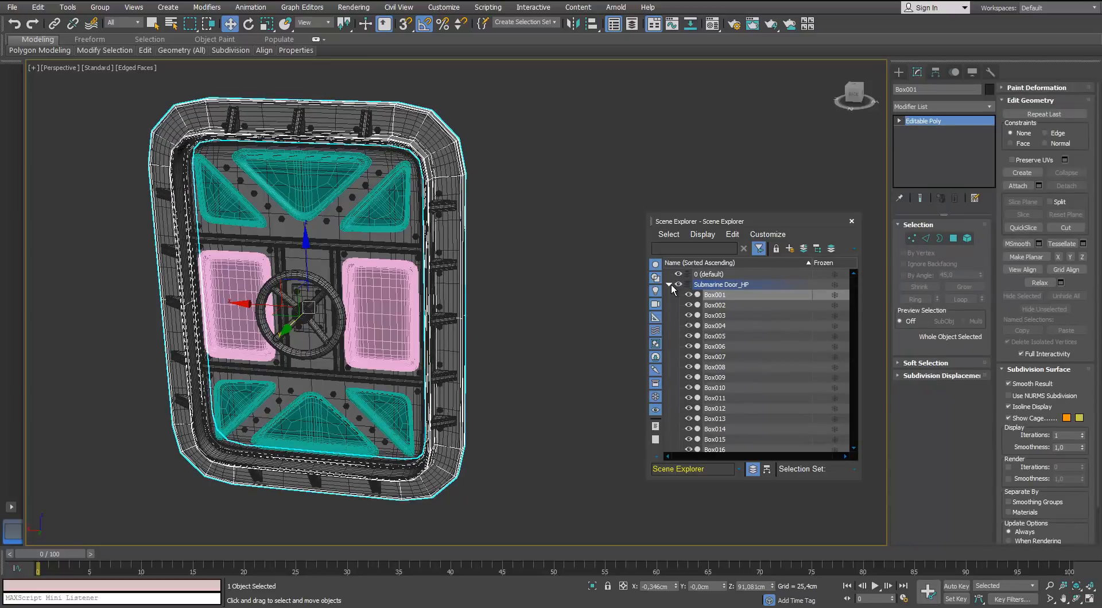
{"action": "key", "text": "ctrl+z"}
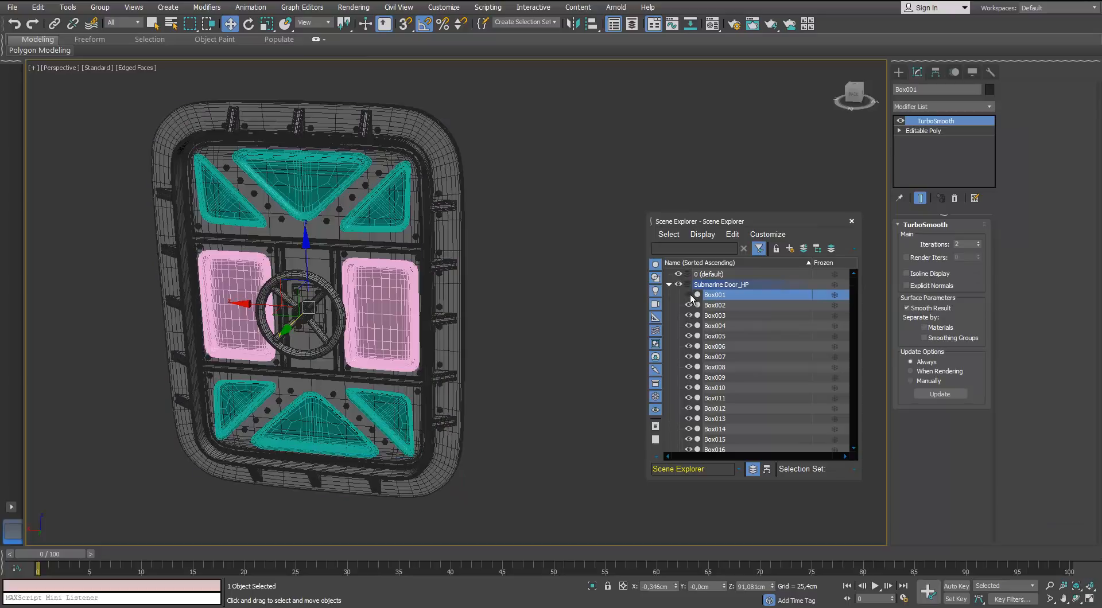
Step: Hide the Box049 bracket in the Submarine Door_LP layer and hide the entire Submarine Door_HP layer
{"action": "left_click", "coordinate": [669, 284]}
{"action": "left_click", "coordinate": [669, 295]}
{"action": "left_click", "coordinate": [717, 294]}
{"action": "left_click", "coordinate": [708, 305]}
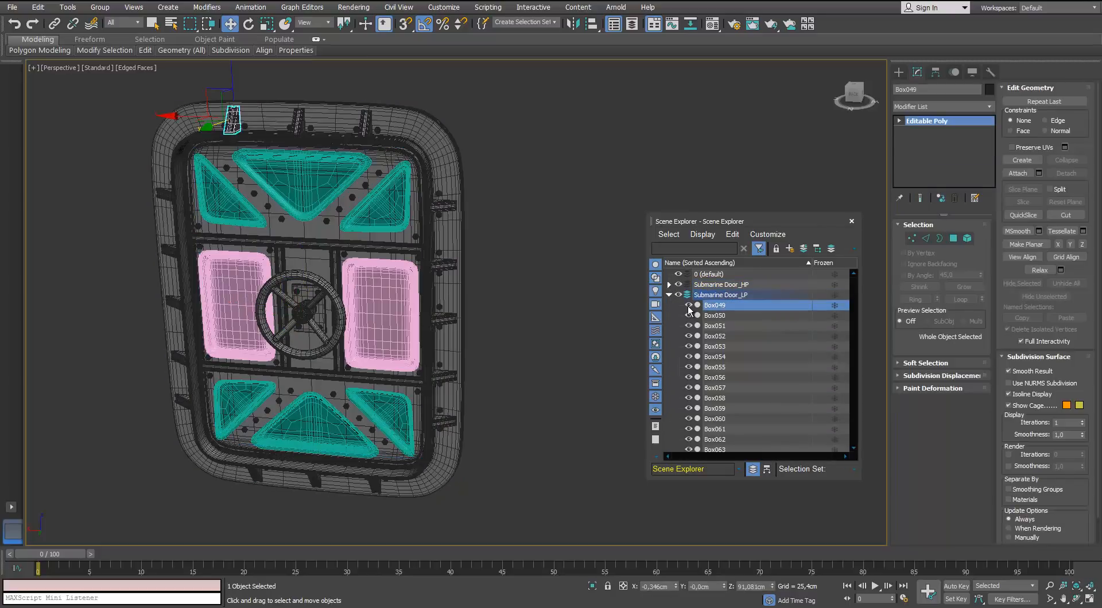
{"action": "left_click", "coordinate": [678, 285]}
Step: Select all visible low-poly door parts except the outer frame copy by inverting the frame's selection
{"action": "middle_click_drag", "start_coordinate": [435, 106], "coordinate": [423, 151]}
{"action": "left_click", "coordinate": [435, 151]}
{"action": "scroll", "coordinate": [413, 148], "scroll_direction": "up", "scroll_amount": 3}
{"action": "left_click", "coordinate": [854, 275]}
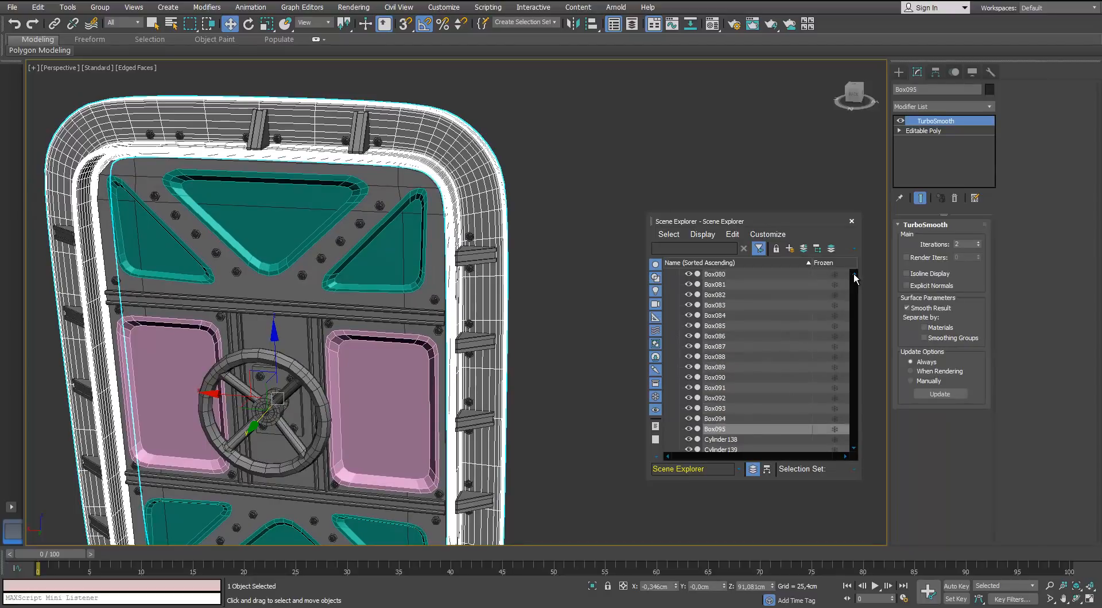
{"action": "left_click", "coordinate": [853, 279]}
{"action": "scroll", "coordinate": [517, 198], "scroll_direction": "down", "scroll_amount": 3}
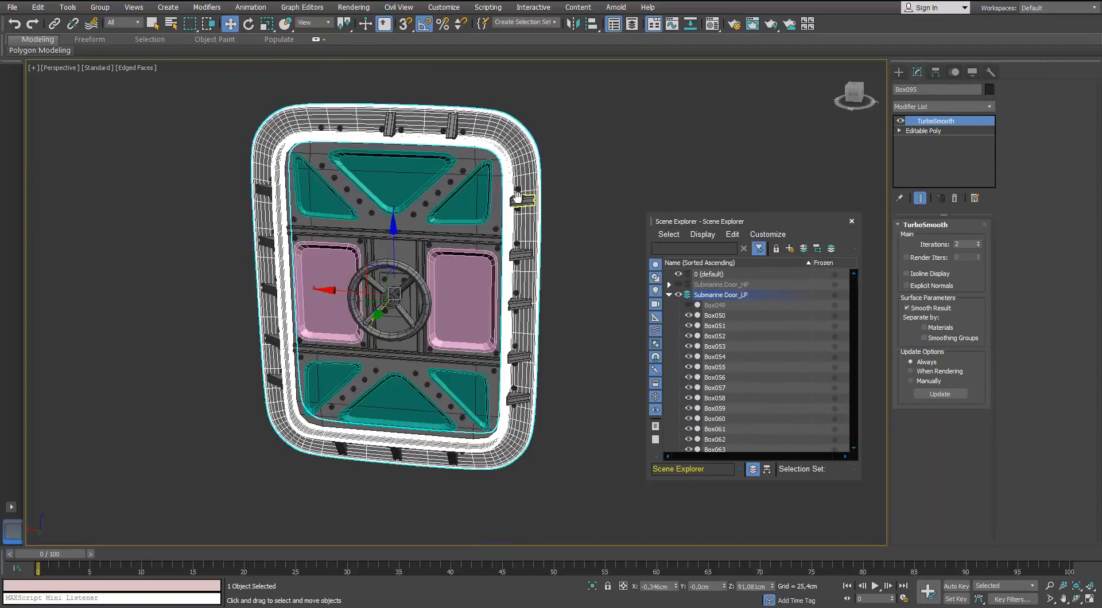
{"action": "middle_click_drag", "start_coordinate": [518, 197], "coordinate": [497, 158]}
{"action": "middle_click_drag", "start_coordinate": [548, 168], "coordinate": [556, 165], "text": "alt"}
{"action": "scroll", "coordinate": [482, 100], "scroll_direction": "up", "scroll_amount": 3}
{"action": "scroll", "coordinate": [494, 106], "scroll_direction": "down", "scroll_amount": 5}
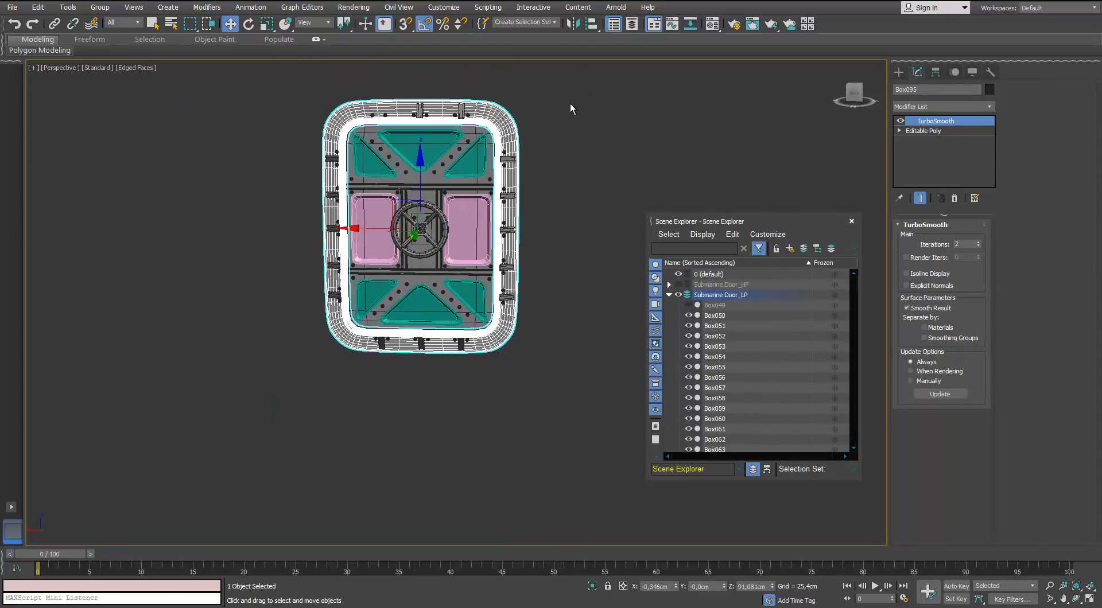
{"action": "key", "text": "ctrl+a"}
{"action": "scroll", "coordinate": [425, 130], "scroll_direction": "up", "scroll_amount": 3}
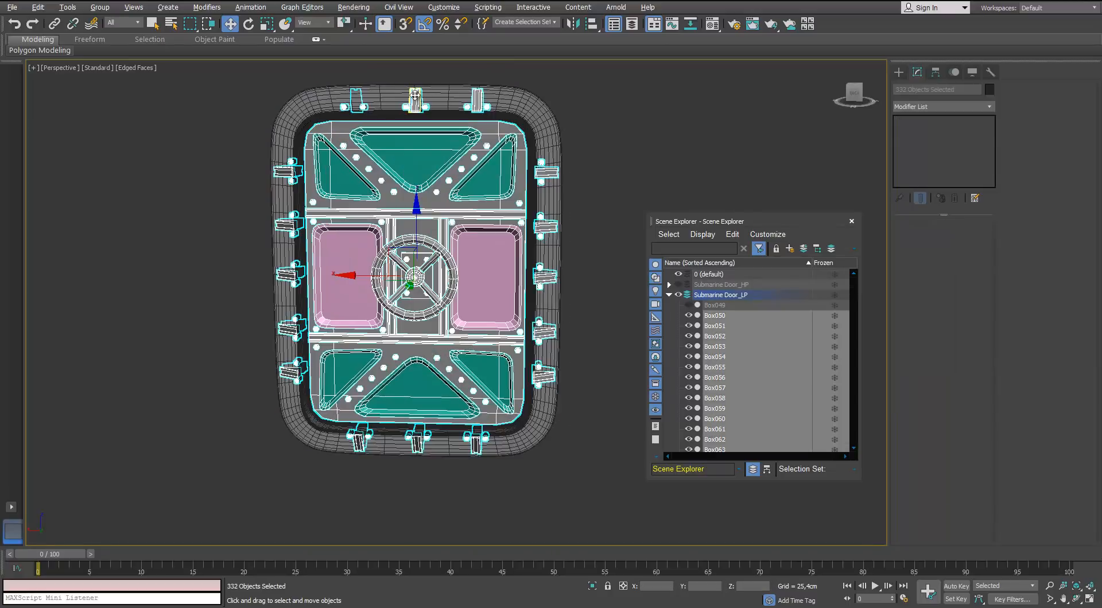
Step: Remove individual bracket pieces along the frame's top, right and bottom edges from the selection
{"action": "middle_click_drag", "start_coordinate": [384, 102], "coordinate": [425, 139], "text": "alt"}
{"action": "scroll", "coordinate": [471, 106], "scroll_direction": "up", "scroll_amount": 4}
{"action": "scroll", "coordinate": [344, 167], "scroll_direction": "down", "scroll_amount": 4}
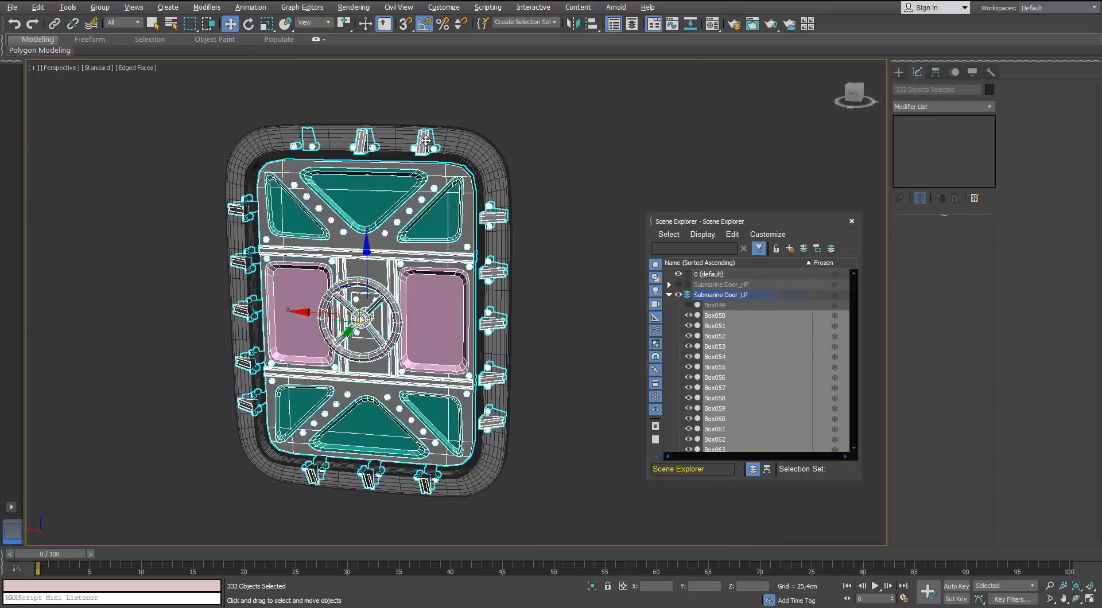
{"action": "left_click", "coordinate": [363, 139], "text": "alt"}
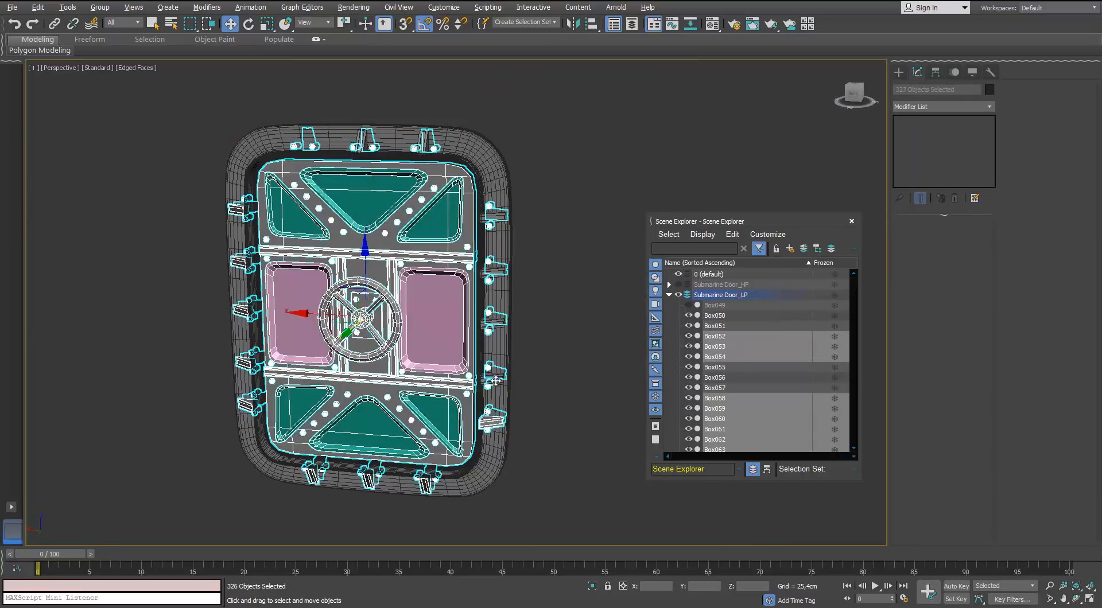
{"action": "middle_click_drag", "start_coordinate": [373, 499], "coordinate": [367, 490], "text": "alt"}
{"action": "left_click", "coordinate": [366, 488], "text": "alt"}
{"action": "left_click", "coordinate": [304, 487], "text": "alt"}
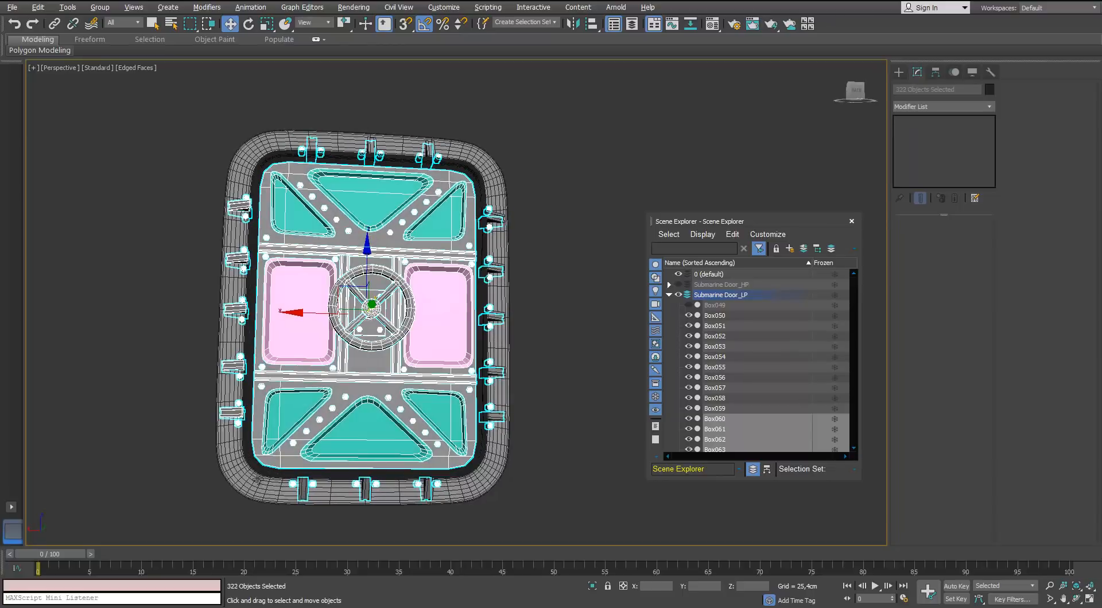
Step: Show the door as a front-view wireframe and remove the door plate and upper-right triangular panel from the selection
{"action": "key", "text": "f"}
{"action": "scroll", "coordinate": [312, 291], "scroll_direction": "down", "scroll_amount": 6}
{"action": "key", "text": "F3"}
{"action": "key", "text": "F3"}
{"action": "key", "text": "F3"}
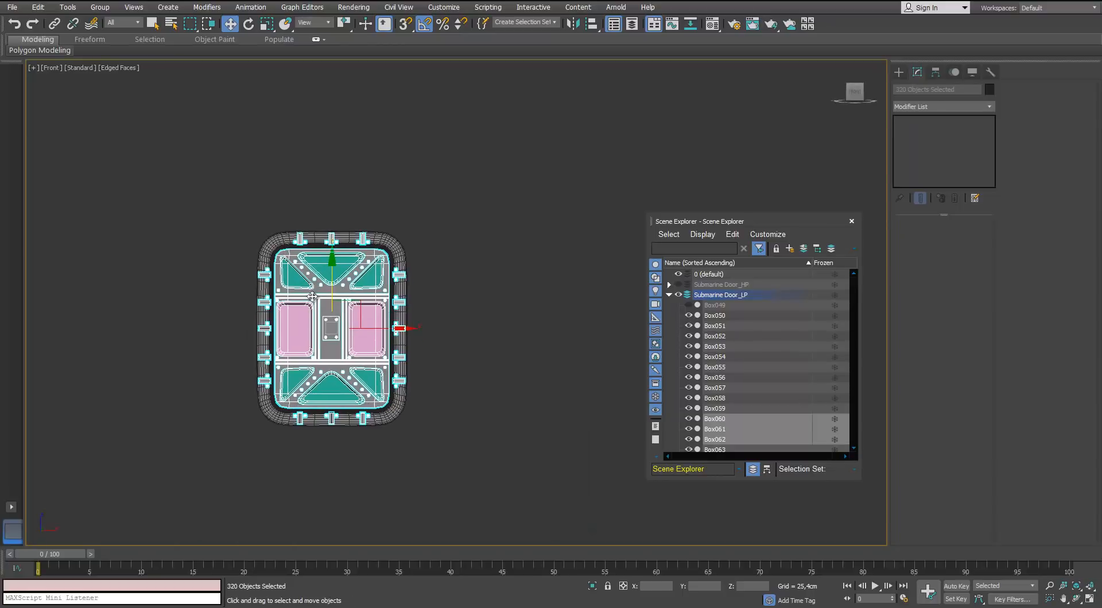
{"action": "scroll", "coordinate": [349, 292], "scroll_direction": "up", "scroll_amount": 4}
{"action": "left_click", "coordinate": [409, 240], "text": "alt"}
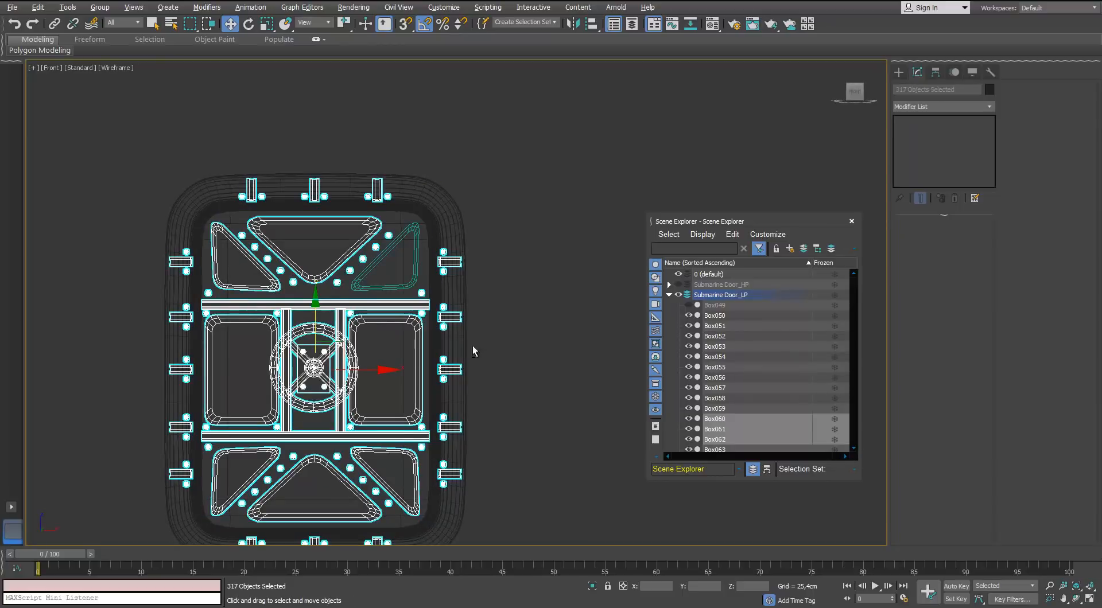
Step: Remove the horizontal and vertical beams, the handwheel and the lower triangular panels from the selection
{"action": "left_click_drag", "start_coordinate": [481, 339], "coordinate": [332, 357], "text": "alt"}
{"action": "left_click_drag", "start_coordinate": [392, 306], "coordinate": [393, 296], "text": "alt"}
{"action": "left_click_drag", "start_coordinate": [262, 353], "coordinate": [252, 309], "text": "alt"}
{"action": "left_click_drag", "start_coordinate": [277, 360], "coordinate": [289, 358], "text": "alt"}
{"action": "middle_click_drag", "start_coordinate": [315, 413], "coordinate": [334, 352]}
{"action": "left_click_drag", "start_coordinate": [334, 351], "coordinate": [326, 413], "text": "alt"}
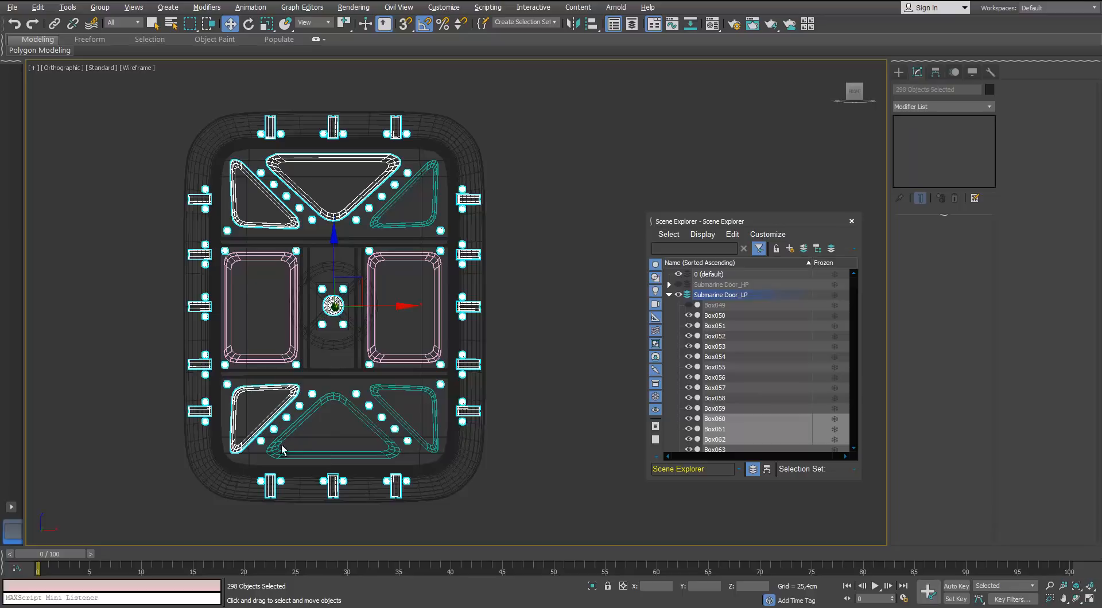
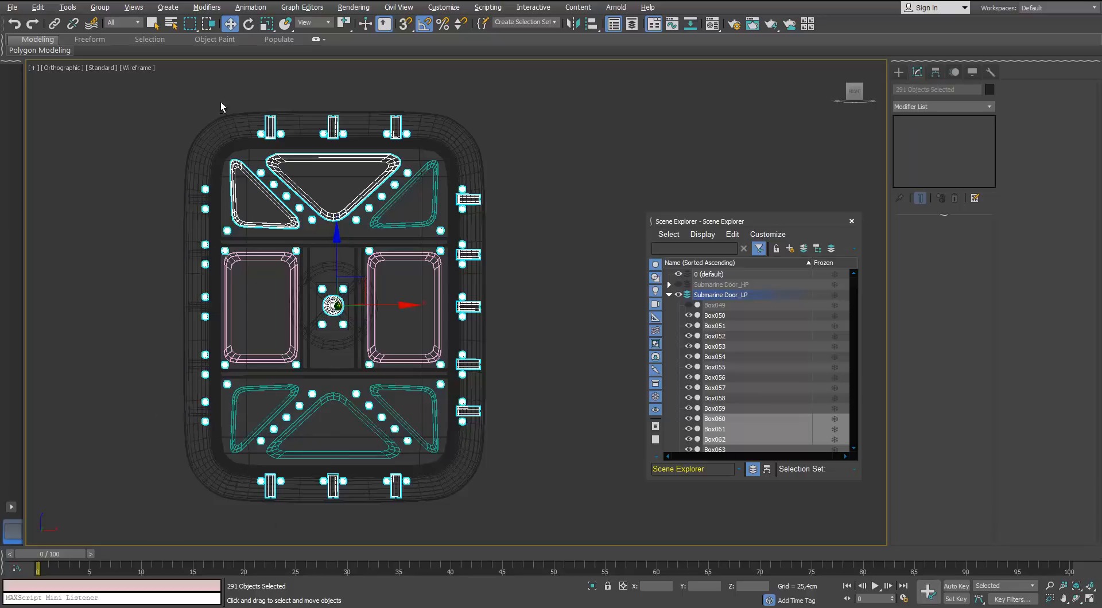
Step: Remove the remaining brackets, panels and hub so only the bolts stay selected, and return to a shaded perspective view
{"action": "left_click_drag", "start_coordinate": [480, 504], "coordinate": [479, 500], "text": "alt"}
{"action": "left_click_drag", "start_coordinate": [471, 526], "coordinate": [352, 528], "text": "alt"}
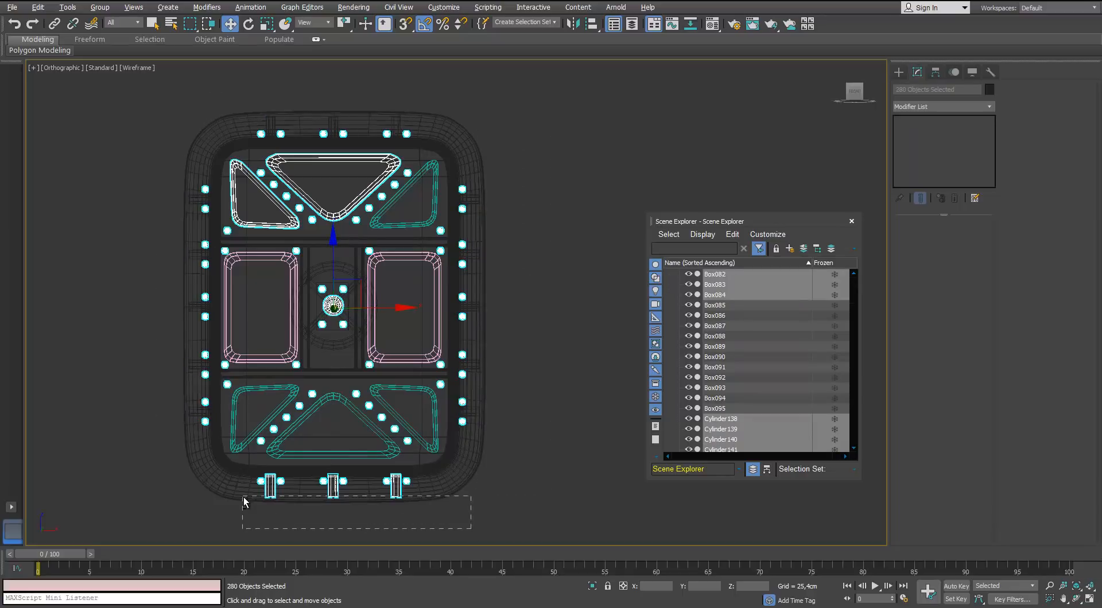
{"action": "left_click_drag", "start_coordinate": [244, 500], "coordinate": [244, 499], "text": "alt"}
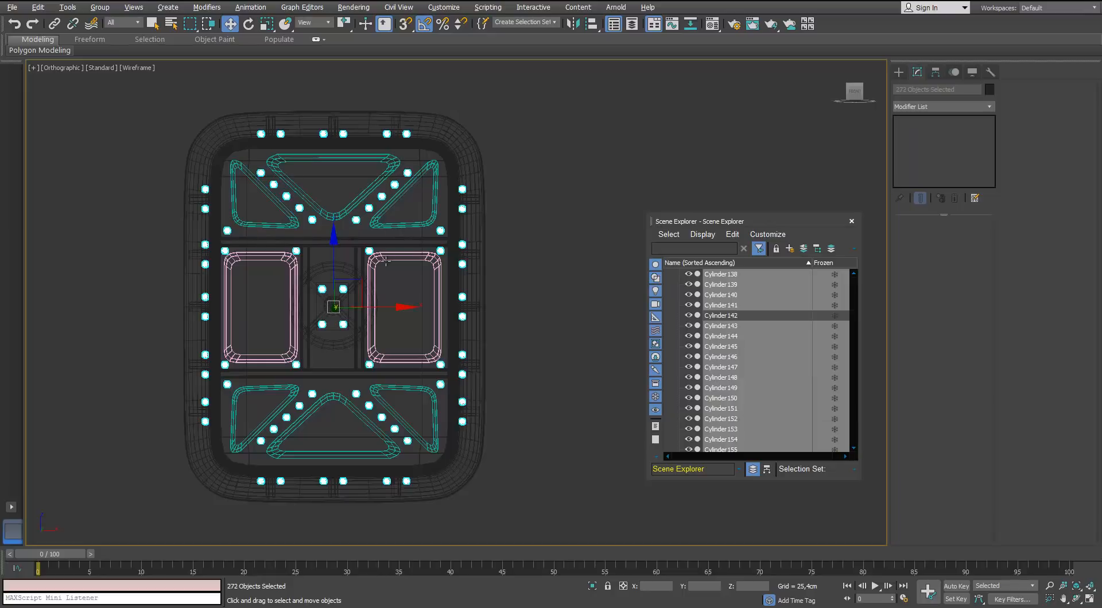
{"action": "middle_click_drag", "start_coordinate": [386, 261], "coordinate": [335, 264], "text": "alt"}
{"action": "key", "text": "p"}
{"action": "key", "text": "F3"}
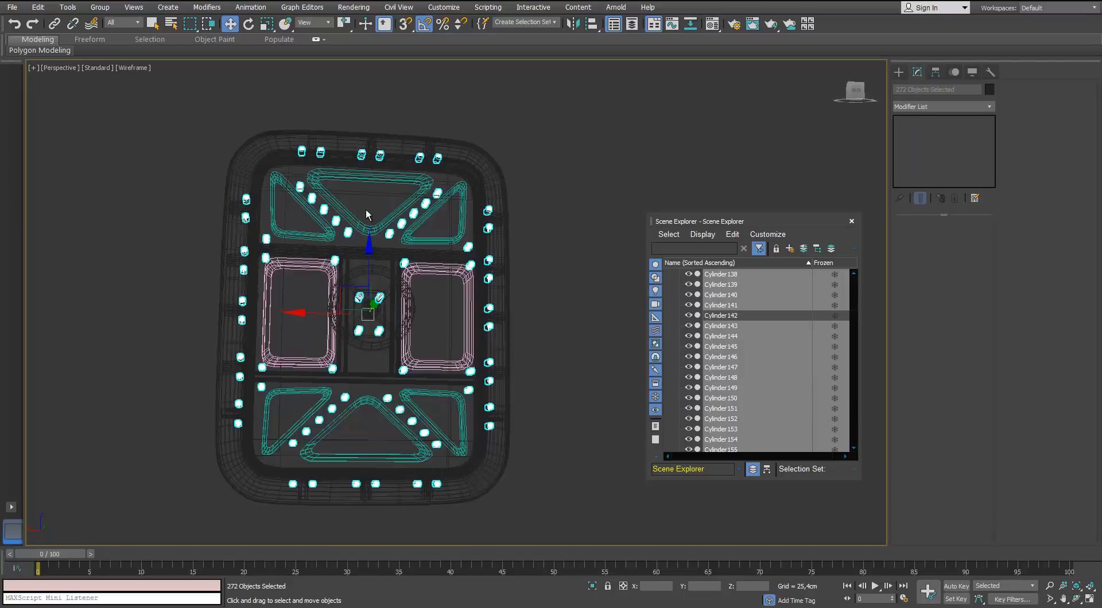
Step: Switch back to shaded display and delete all the selected bolts from the low-poly door
{"action": "middle_click_drag", "start_coordinate": [367, 210], "coordinate": [386, 238], "text": "alt"}
{"action": "key", "text": "F3"}
{"action": "scroll", "coordinate": [367, 192], "scroll_direction": "up", "scroll_amount": 3}
{"action": "middle_click_drag", "start_coordinate": [325, 182], "coordinate": [396, 201], "text": "alt"}
{"action": "scroll", "coordinate": [402, 201], "scroll_direction": "down", "scroll_amount": 4}
{"action": "scroll", "coordinate": [368, 195], "scroll_direction": "up", "scroll_amount": 3}
{"action": "scroll", "coordinate": [363, 252], "scroll_direction": "up", "scroll_amount": 3}
{"action": "middle_click_drag", "start_coordinate": [344, 275], "coordinate": [373, 345], "text": "alt"}
{"action": "scroll", "coordinate": [369, 322], "scroll_direction": "down", "scroll_amount": 4}
{"action": "left_click_drag", "start_coordinate": [262, 283], "coordinate": [158, 287]}
{"action": "middle_click_drag", "start_coordinate": [230, 288], "coordinate": [402, 229], "text": "alt"}
{"action": "key", "text": "Delete"}
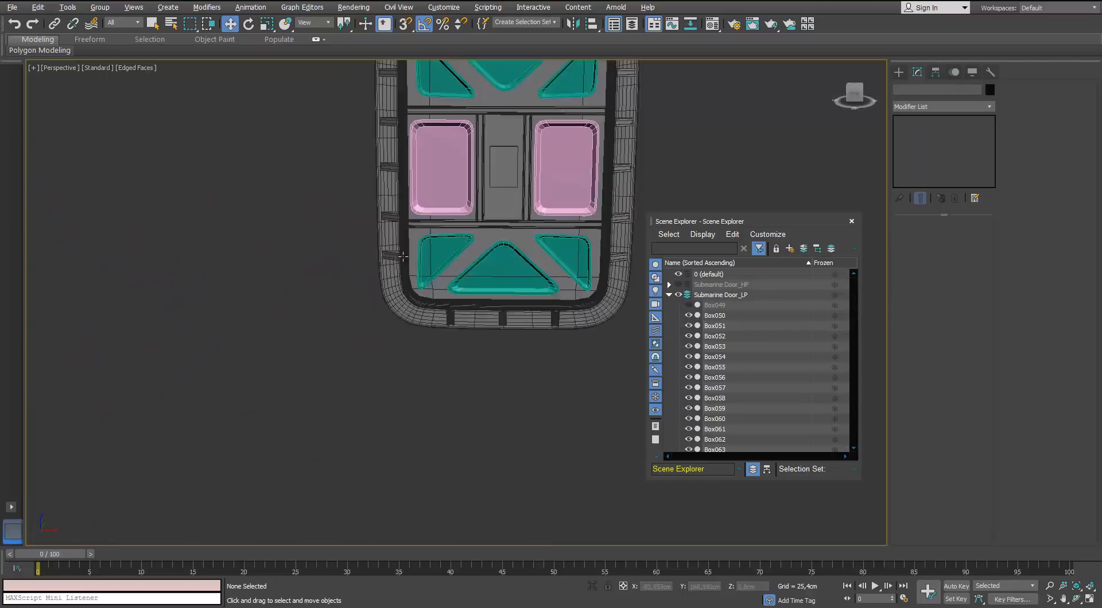
Step: Delete the raised triangular and rectangular panels from both faces of the low-poly door
{"action": "middle_click_drag", "start_coordinate": [424, 132], "coordinate": [259, 261]}
{"action": "left_click", "coordinate": [330, 198]}
{"action": "left_click", "coordinate": [263, 219], "text": "ctrl"}
{"action": "left_click", "coordinate": [272, 291], "text": "ctrl"}
{"action": "left_click", "coordinate": [393, 293], "text": "ctrl"}
{"action": "left_click", "coordinate": [402, 217], "text": "ctrl"}
{"action": "left_click", "coordinate": [403, 390], "text": "ctrl"}
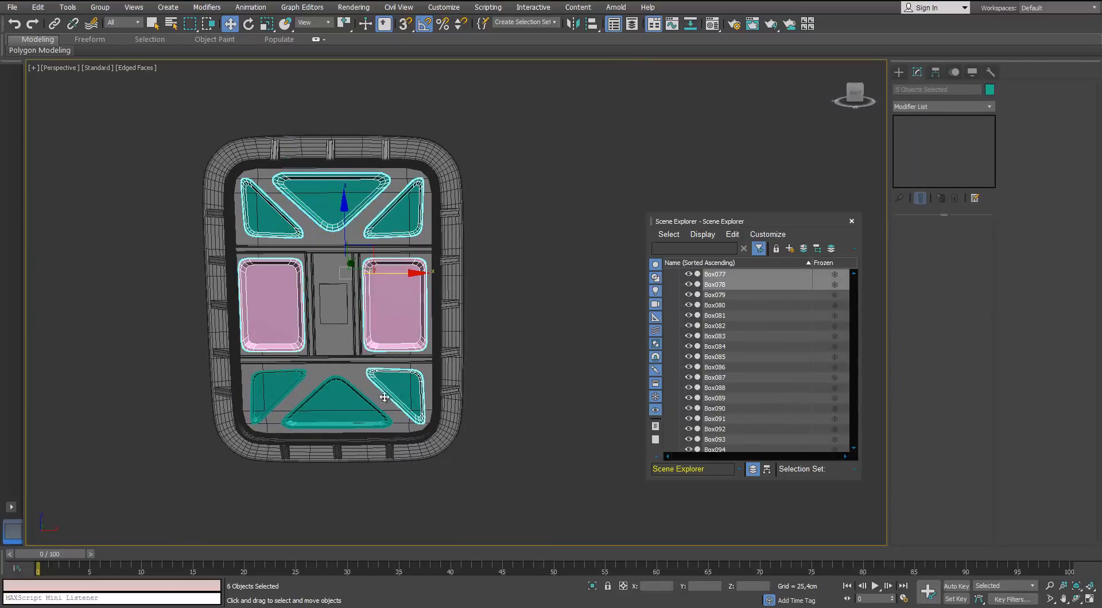
{"action": "left_click", "coordinate": [338, 406], "text": "ctrl"}
{"action": "left_click", "coordinate": [272, 391], "text": "ctrl"}
{"action": "middle_click_drag", "start_coordinate": [201, 343], "coordinate": [393, 305], "text": "alt"}
{"action": "left_click", "coordinate": [393, 305], "text": "ctrl"}
{"action": "left_click", "coordinate": [403, 389], "text": "ctrl"}
{"action": "left_click", "coordinate": [340, 406], "text": "ctrl"}
{"action": "left_click", "coordinate": [273, 390], "text": "ctrl"}
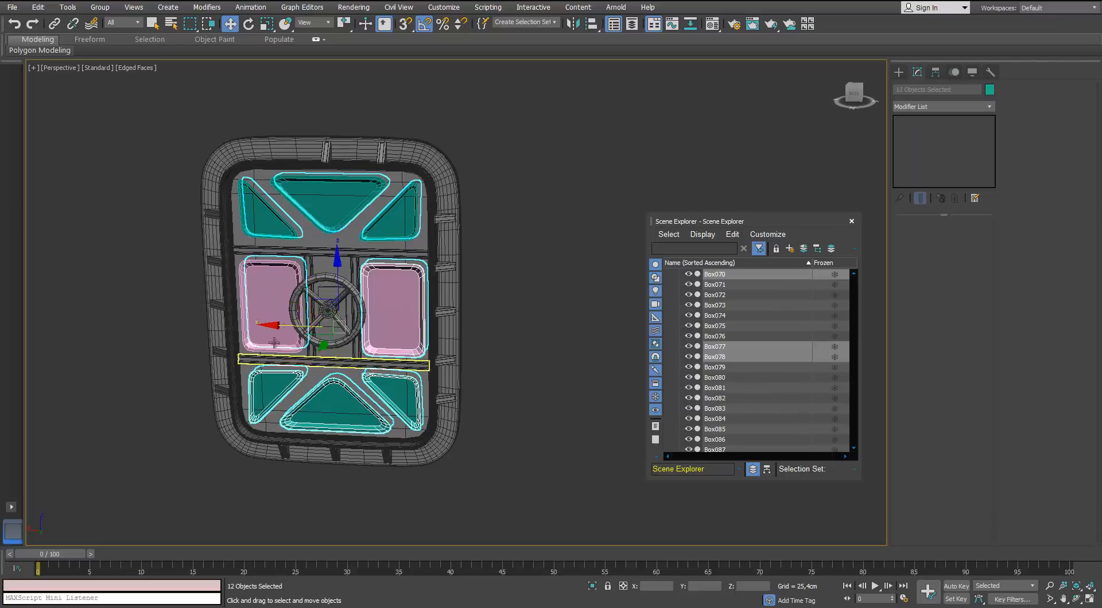
{"action": "left_click", "coordinate": [272, 313], "text": "ctrl"}
{"action": "left_click", "coordinate": [258, 219], "text": "ctrl"}
{"action": "left_click", "coordinate": [329, 202], "text": "ctrl"}
{"action": "left_click", "coordinate": [404, 217], "text": "ctrl"}
{"action": "middle_click_drag", "start_coordinate": [427, 273], "coordinate": [436, 270], "text": "alt"}
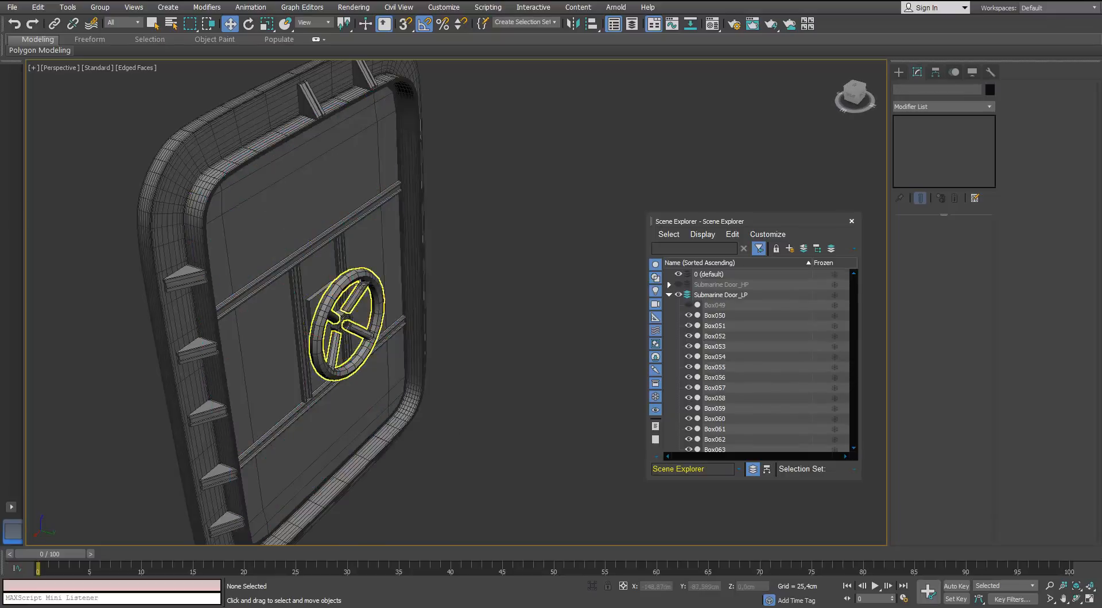
Step: Reduce the outer door frame's TurboSmooth iterations to 1
{"action": "middle_click_drag", "start_coordinate": [401, 258], "coordinate": [440, 215], "text": "alt"}
{"action": "left_click", "coordinate": [441, 215]}
{"action": "scroll", "coordinate": [469, 192], "scroll_direction": "up", "scroll_amount": 5}
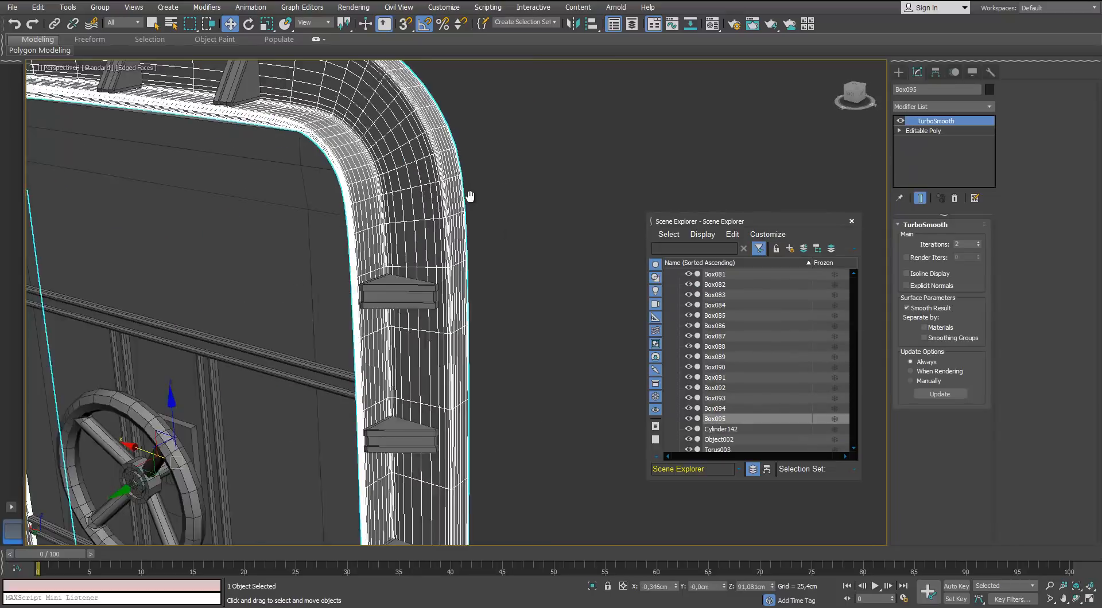
{"action": "right_click", "coordinate": [459, 142]}
{"action": "middle_click_drag", "start_coordinate": [381, 151], "coordinate": [342, 146], "text": "alt"}
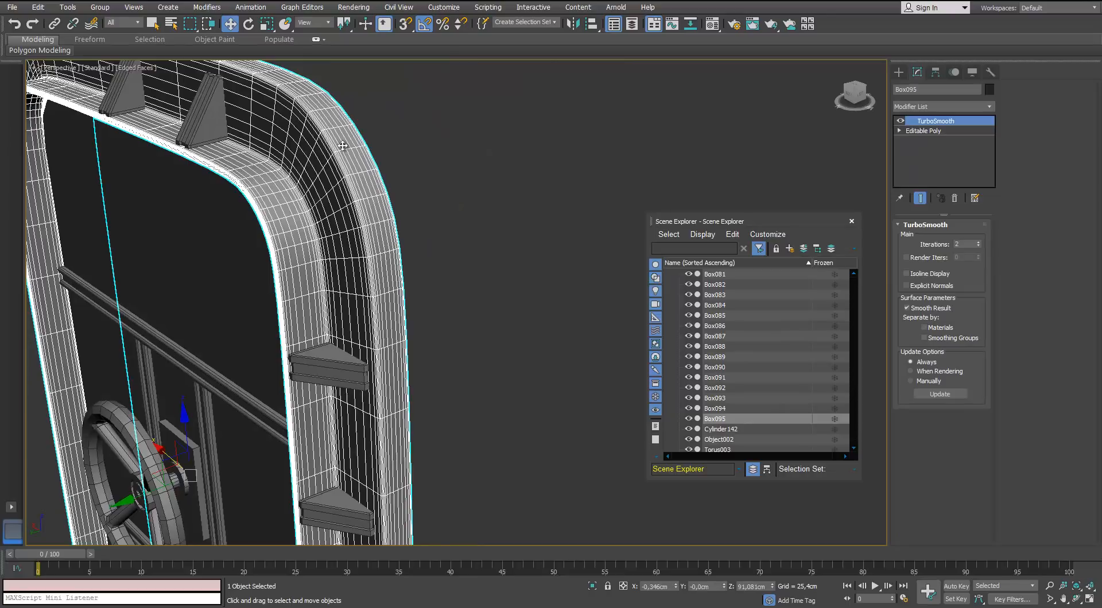
{"action": "left_click", "coordinate": [979, 246]}
{"action": "scroll", "coordinate": [444, 248], "scroll_direction": "down", "scroll_amount": 3}
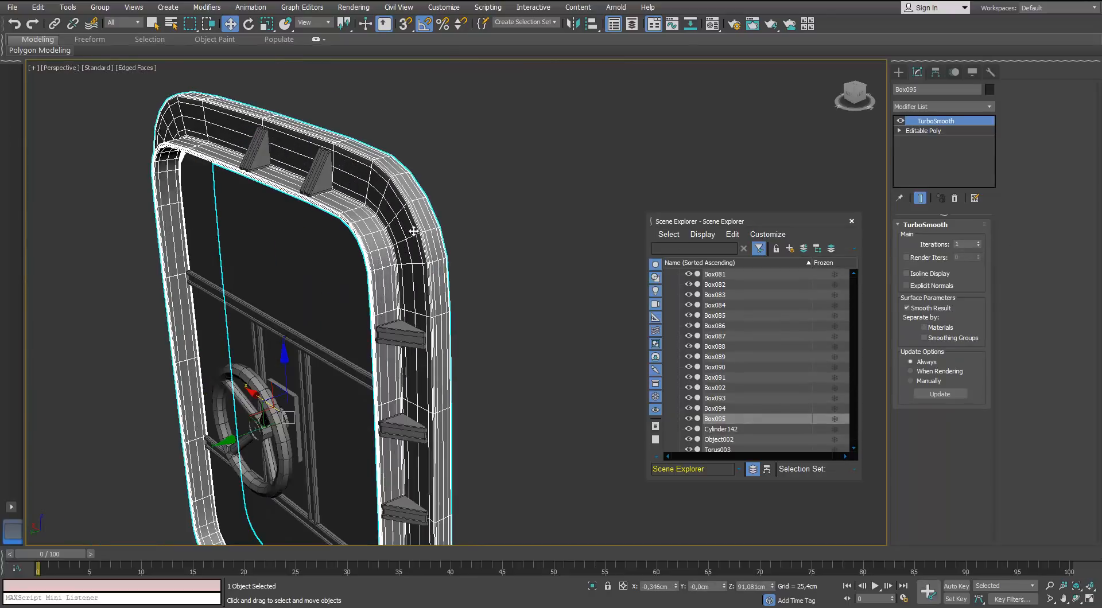
Step: Convert the outer door frame to an editable poly and isolate it
{"action": "right_click", "coordinate": [407, 225]}
{"action": "left_click", "coordinate": [394, 355]}
{"action": "key", "text": "alt+q"}
{"action": "scroll", "coordinate": [241, 327], "scroll_direction": "up", "scroll_amount": 3}
{"action": "middle_click_drag", "start_coordinate": [423, 263], "coordinate": [321, 301]}
Step: Select the crosswise edge loops on the frame's top and first straight side, undoing the last additions
{"action": "key", "text": "2"}
{"action": "middle_click_drag", "start_coordinate": [402, 228], "coordinate": [421, 195]}
{"action": "middle_click_drag", "start_coordinate": [422, 195], "coordinate": [396, 239], "text": "alt"}
{"action": "middle_click_drag", "start_coordinate": [410, 152], "coordinate": [377, 212]}
{"action": "scroll", "coordinate": [310, 208], "scroll_direction": "down", "scroll_amount": 4}
{"action": "middle_click_drag", "start_coordinate": [271, 276], "coordinate": [291, 179]}
{"action": "scroll", "coordinate": [223, 156], "scroll_direction": "up", "scroll_amount": 3}
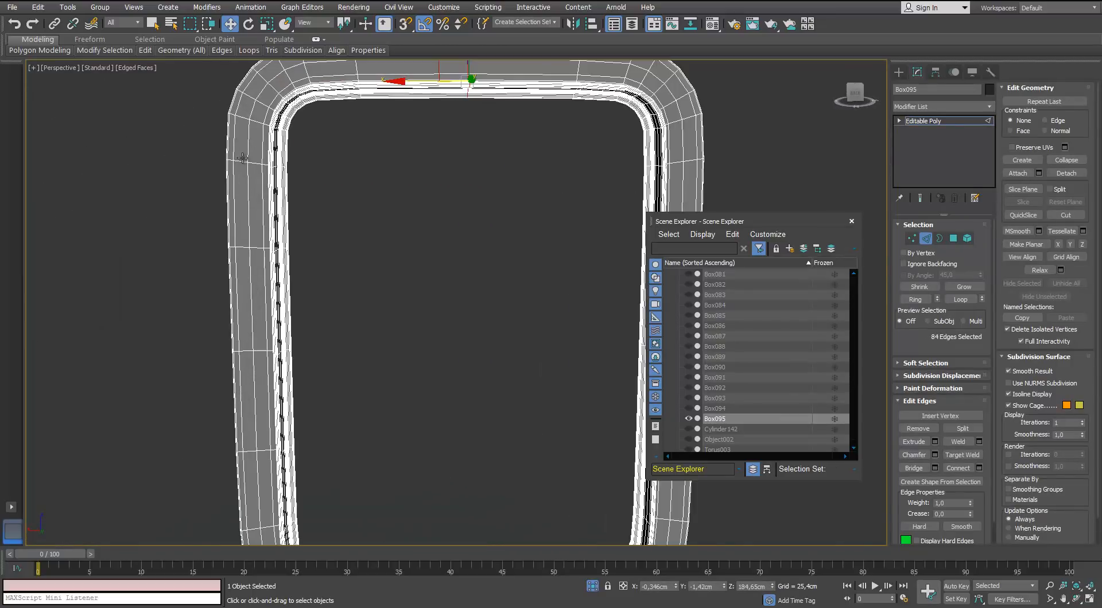
{"action": "double_click", "coordinate": [241, 161], "text": "ctrl"}
{"action": "scroll", "coordinate": [243, 269], "scroll_direction": "down", "scroll_amount": 3}
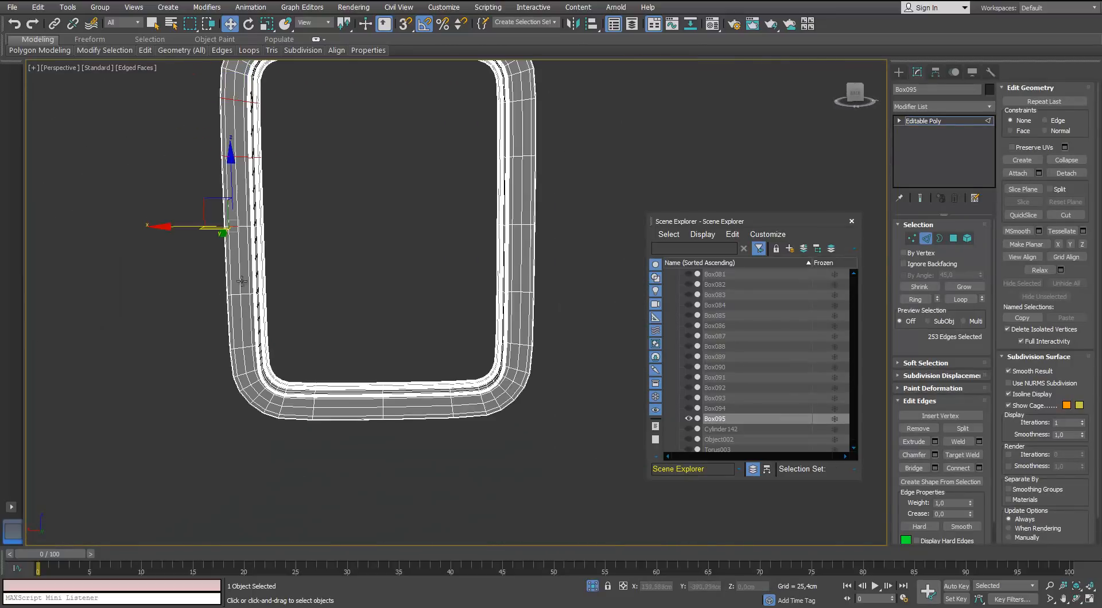
{"action": "middle_click_drag", "start_coordinate": [240, 347], "coordinate": [192, 250]}
{"action": "scroll", "coordinate": [191, 250], "scroll_direction": "up", "scroll_amount": 3}
{"action": "middle_click_drag", "start_coordinate": [283, 277], "coordinate": [261, 277]}
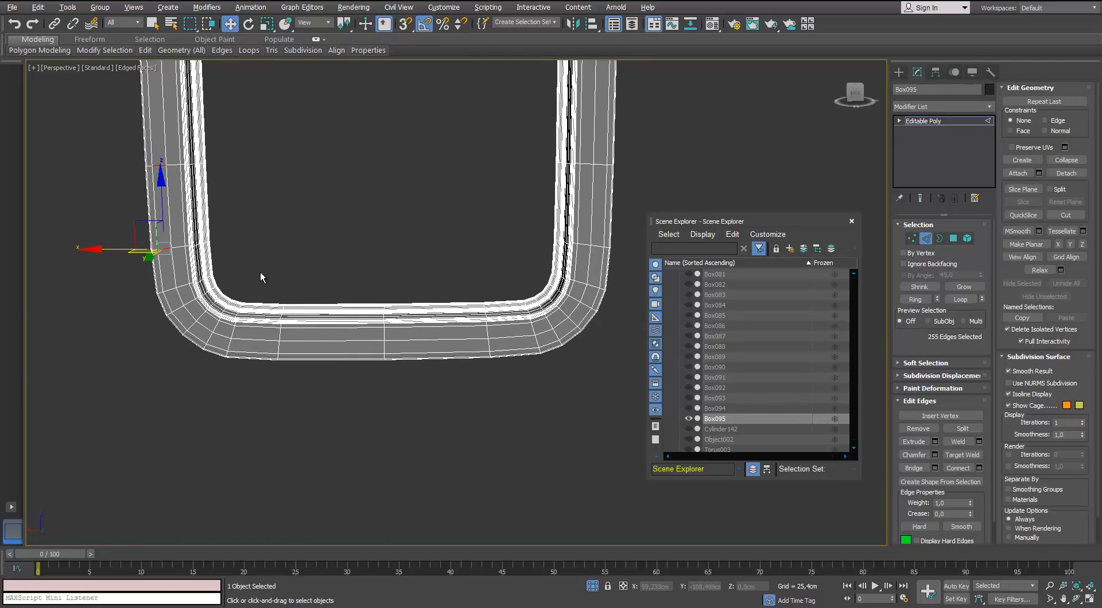
{"action": "key", "text": "ctrl+z"}
{"action": "key", "text": "ctrl+z"}
Step: Add the crosswise edge loops on the frame's opposite side and bottom to the selection and remove them all
{"action": "middle_click_drag", "start_coordinate": [164, 205], "coordinate": [157, 228]}
{"action": "left_click_drag", "start_coordinate": [246, 253], "coordinate": [96, 302], "text": "alt"}
{"action": "scroll", "coordinate": [229, 275], "scroll_direction": "down", "scroll_amount": 3}
{"action": "middle_click_drag", "start_coordinate": [262, 243], "coordinate": [159, 307]}
{"action": "scroll", "coordinate": [339, 321], "scroll_direction": "up", "scroll_amount": 5}
{"action": "double_click", "coordinate": [340, 280], "text": "ctrl"}
{"action": "middle_click_drag", "start_coordinate": [333, 275], "coordinate": [325, 388]}
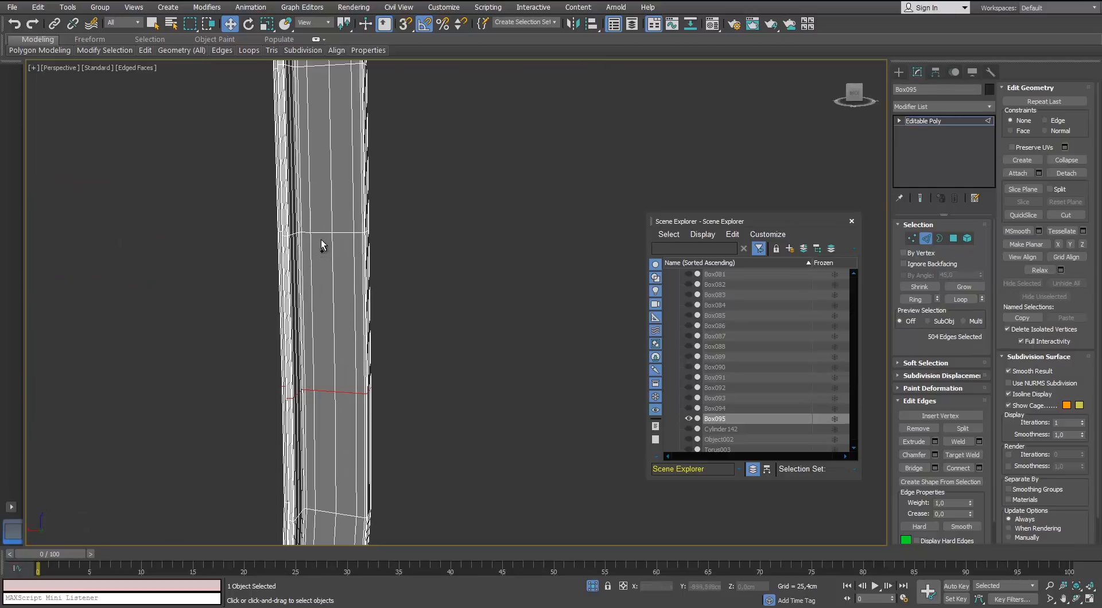
{"action": "left_click", "coordinate": [323, 236], "text": "ctrl"}
{"action": "middle_click_drag", "start_coordinate": [323, 246], "coordinate": [322, 484]}
{"action": "left_click", "coordinate": [332, 310], "text": "ctrl"}
{"action": "scroll", "coordinate": [324, 323], "scroll_direction": "down", "scroll_amount": 6}
{"action": "scroll", "coordinate": [319, 327], "scroll_direction": "up", "scroll_amount": 2}
{"action": "middle_click_drag", "start_coordinate": [319, 327], "coordinate": [347, 311]}
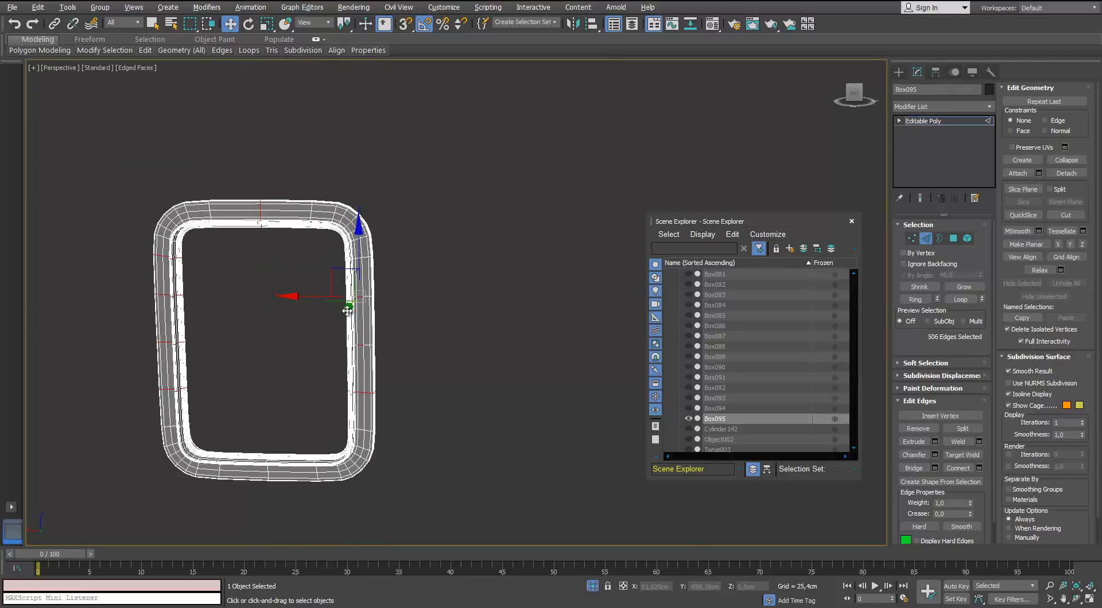
{"action": "middle_click_drag", "start_coordinate": [278, 330], "coordinate": [306, 201]}
{"action": "scroll", "coordinate": [298, 343], "scroll_direction": "up", "scroll_amount": 6}
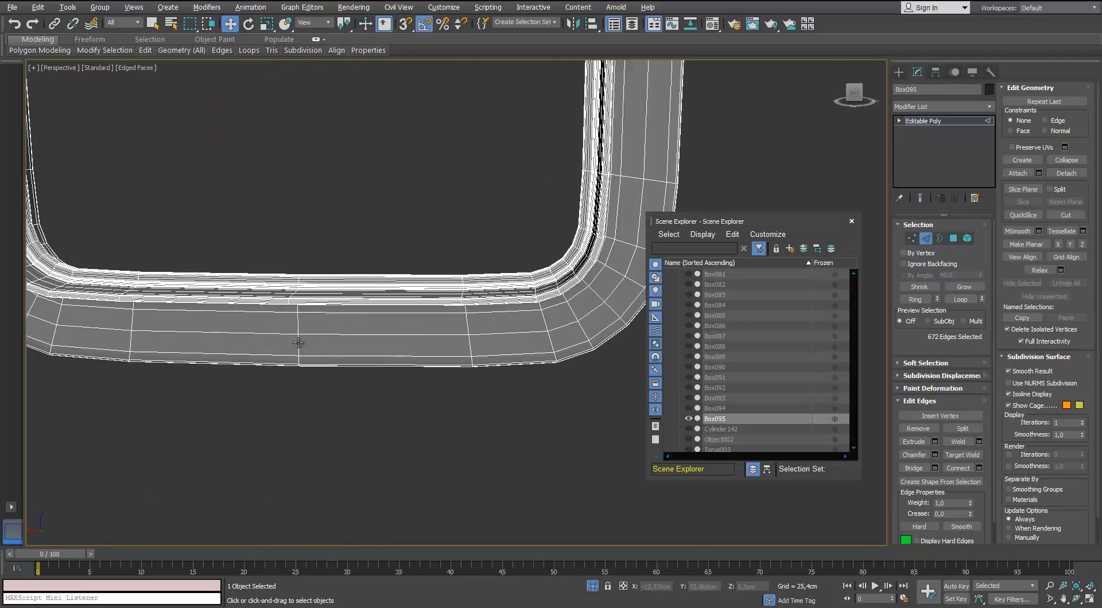
{"action": "left_click", "coordinate": [311, 355]}
{"action": "scroll", "coordinate": [308, 344], "scroll_direction": "down", "scroll_amount": 8}
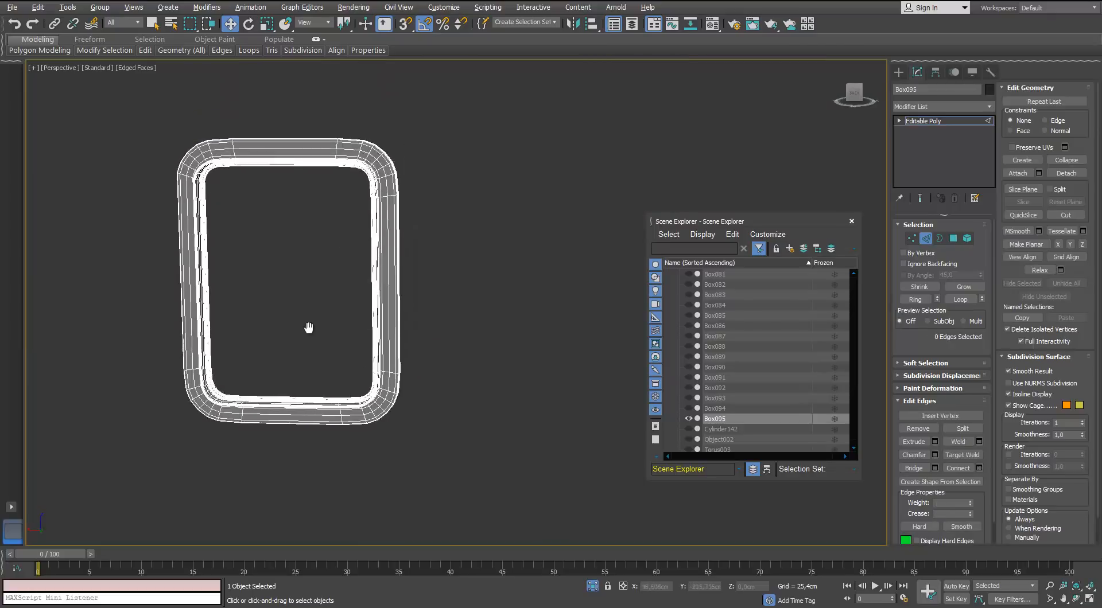
Step: Select lengthwise edges across the frame's channel and outer rim at one corner, extend them to full loops and remove them
{"action": "scroll", "coordinate": [322, 204], "scroll_direction": "up", "scroll_amount": 7}
{"action": "scroll", "coordinate": [279, 254], "scroll_direction": "up", "scroll_amount": 3}
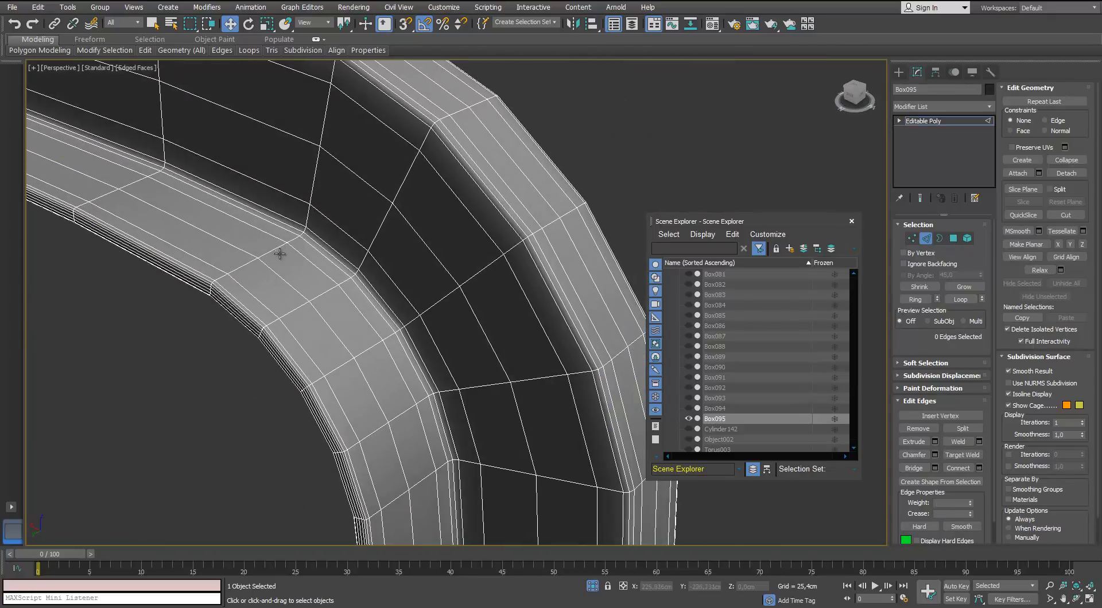
{"action": "double_click", "coordinate": [320, 254]}
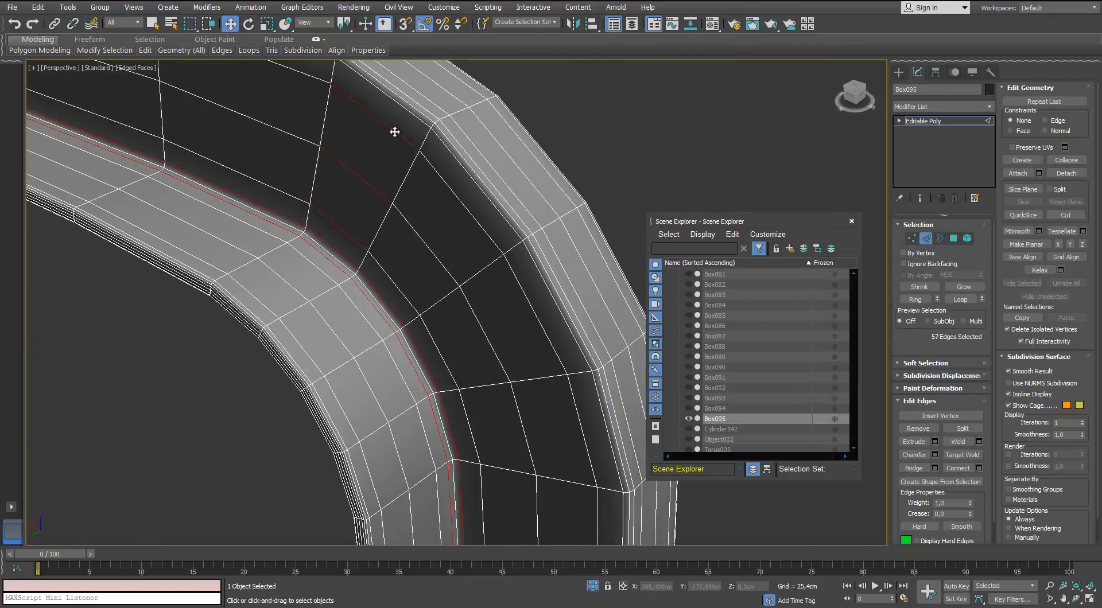
{"action": "middle_click_drag", "start_coordinate": [395, 132], "coordinate": [375, 126], "text": "alt"}
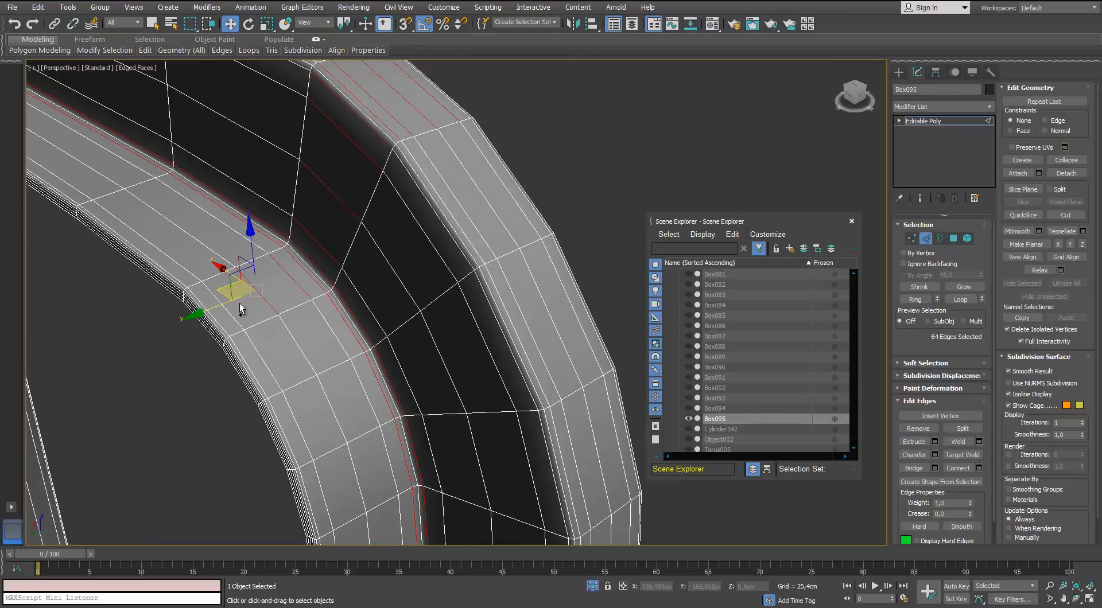
{"action": "scroll", "coordinate": [232, 312], "scroll_direction": "down", "scroll_amount": 4}
{"action": "middle_click_drag", "start_coordinate": [232, 312], "coordinate": [154, 249]}
{"action": "key", "text": "alt+l"}
{"action": "key", "text": "ctrl+BackSpace"}
Step: Select the redundant lengthwise edges across one corner segment, from the frame's outer rim over the channel to the inner rim
{"action": "scroll", "coordinate": [238, 242], "scroll_direction": "down", "scroll_amount": 5}
{"action": "scroll", "coordinate": [324, 214], "scroll_direction": "up", "scroll_amount": 6}
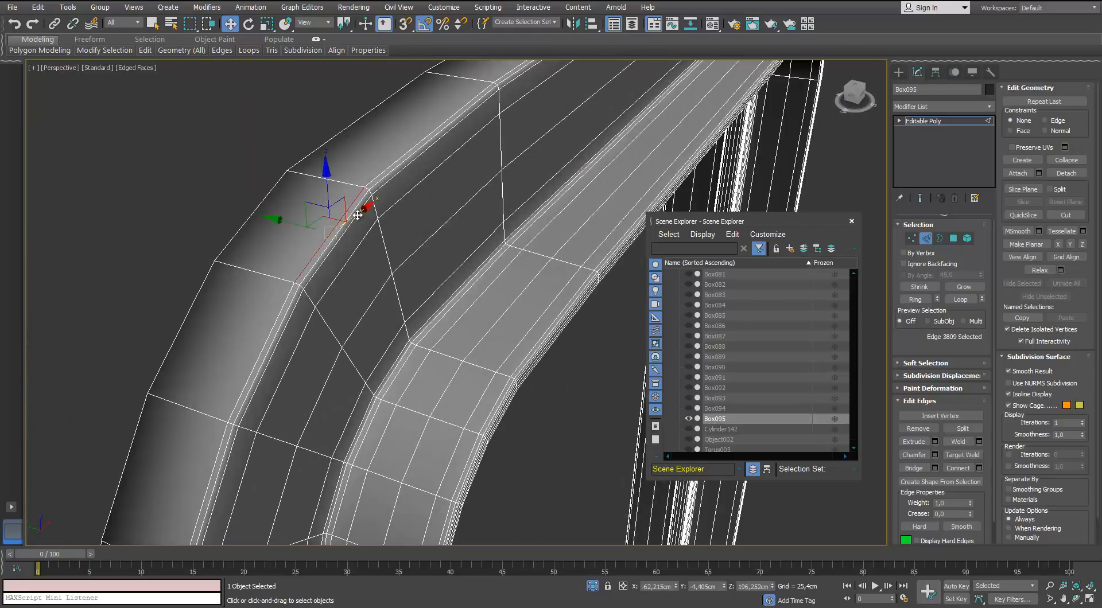
{"action": "left_click", "coordinate": [358, 216], "text": "ctrl"}
{"action": "left_click", "coordinate": [367, 237], "text": "ctrl"}
{"action": "left_click", "coordinate": [382, 291], "text": "ctrl"}
{"action": "left_click", "coordinate": [395, 346], "text": "ctrl"}
{"action": "scroll", "coordinate": [404, 368], "scroll_direction": "up", "scroll_amount": 4}
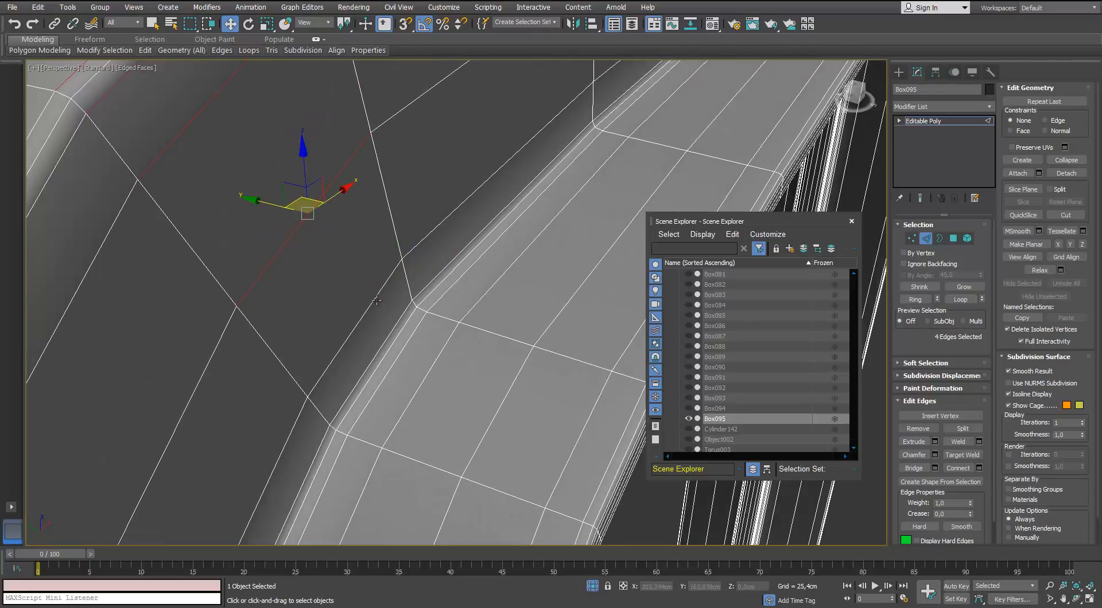
{"action": "left_click", "coordinate": [400, 322], "text": "ctrl"}
{"action": "left_click", "coordinate": [445, 343], "text": "ctrl"}
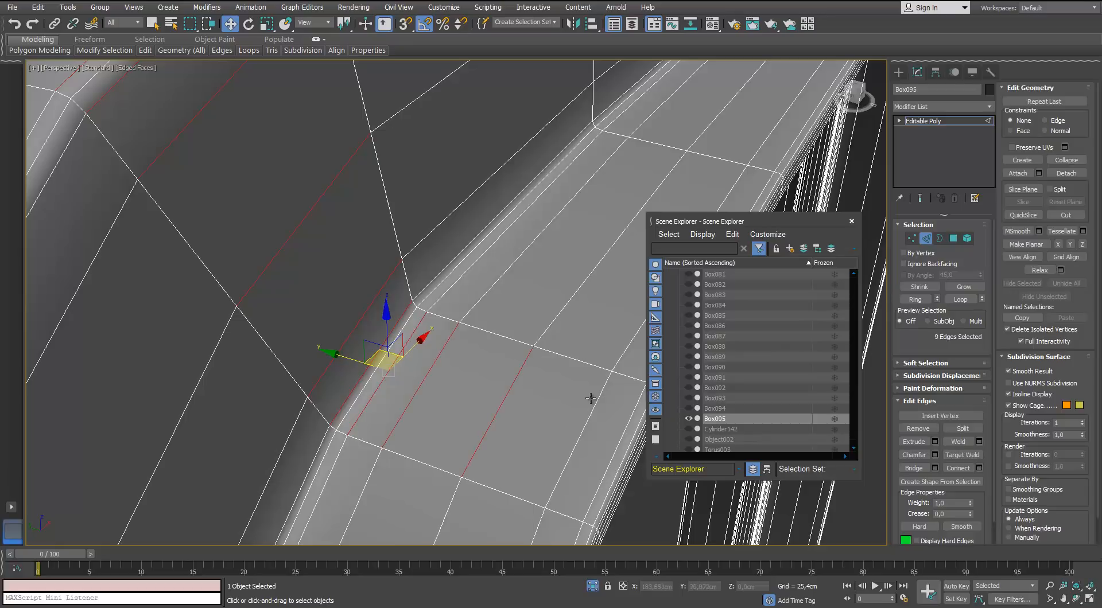
{"action": "left_click", "coordinate": [597, 401], "text": "ctrl"}
Step: Add the edges around the inner rim's lip, extend the selection to full loops and remove them
{"action": "middle_click_drag", "start_coordinate": [603, 405], "coordinate": [483, 377]}
{"action": "left_click", "coordinate": [480, 374], "text": "ctrl"}
{"action": "scroll", "coordinate": [491, 377], "scroll_direction": "up", "scroll_amount": 3}
{"action": "left_click", "coordinate": [491, 377], "text": "ctrl"}
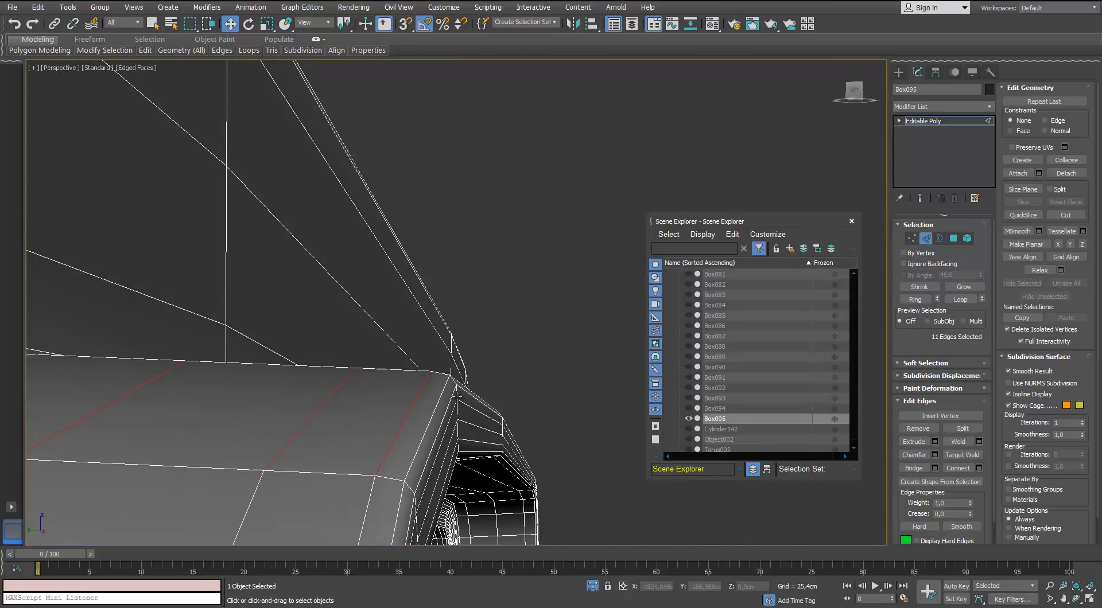
{"action": "left_click", "coordinate": [477, 468], "text": "ctrl"}
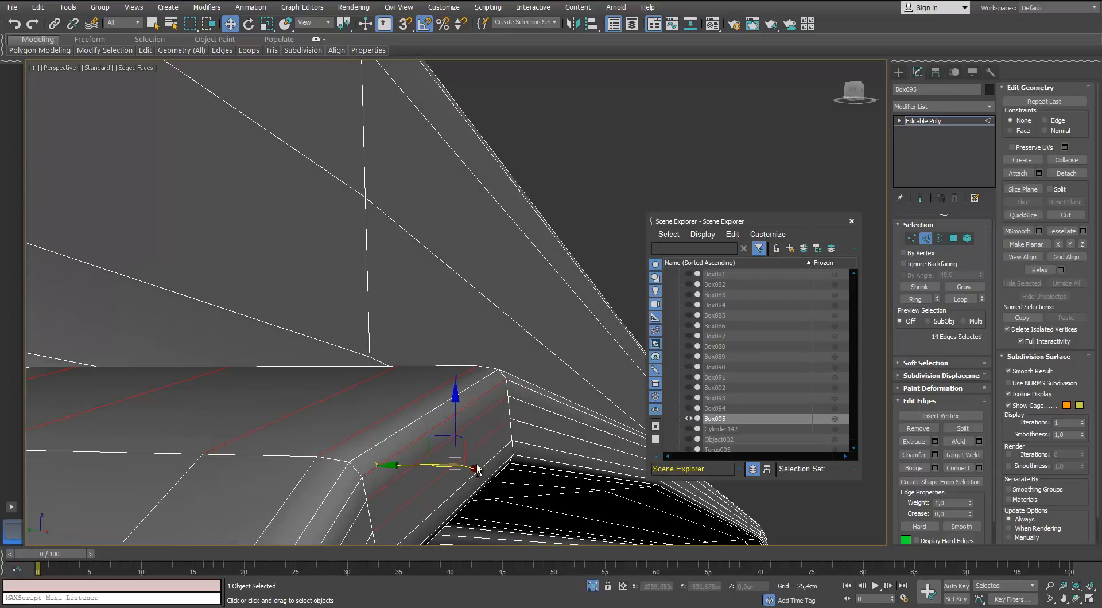
{"action": "left_click", "coordinate": [484, 483], "text": "ctrl"}
{"action": "middle_click_drag", "start_coordinate": [485, 483], "coordinate": [393, 343], "text": "alt"}
{"action": "left_click", "coordinate": [494, 432], "text": "ctrl"}
{"action": "scroll", "coordinate": [488, 448], "scroll_direction": "down", "scroll_amount": 5}
{"action": "scroll", "coordinate": [393, 343], "scroll_direction": "up", "scroll_amount": 4}
{"action": "left_click", "coordinate": [401, 310], "text": "ctrl"}
{"action": "scroll", "coordinate": [330, 448], "scroll_direction": "down", "scroll_amount": 8}
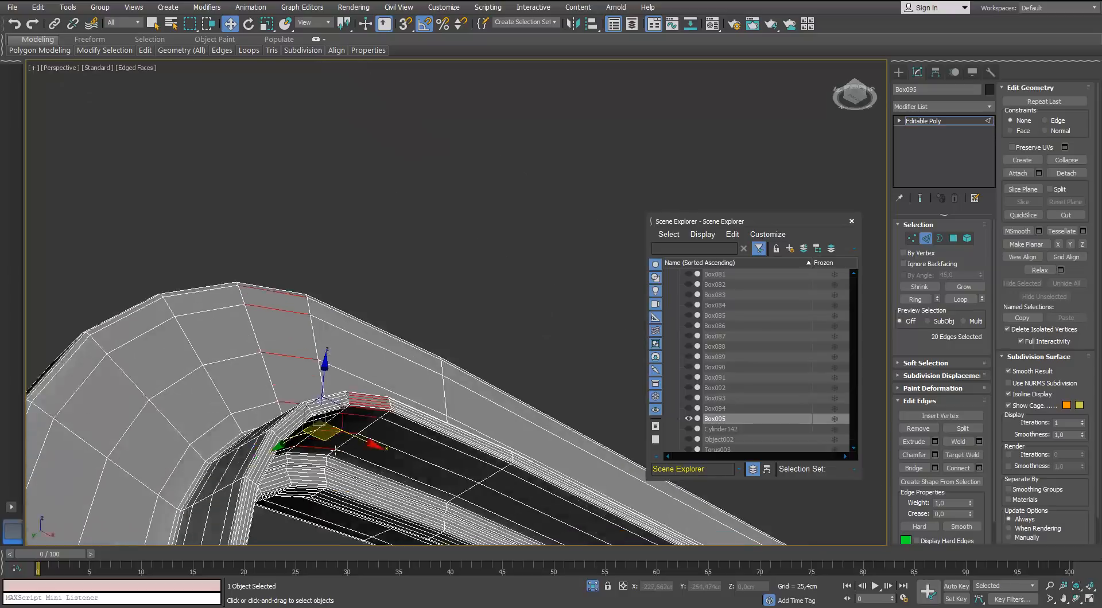
{"action": "key", "text": "alt+l"}
{"action": "key", "text": "ctrl+BackSpace"}
Step: Select the redundant lengthwise edges on a corner segment of the frame's other face, from its bevelled edge across the wide surface
{"action": "scroll", "coordinate": [366, 480], "scroll_direction": "down", "scroll_amount": 4}
{"action": "middle_click_drag", "start_coordinate": [366, 480], "coordinate": [482, 350], "text": "alt"}
{"action": "scroll", "coordinate": [356, 215], "scroll_direction": "up", "scroll_amount": 8}
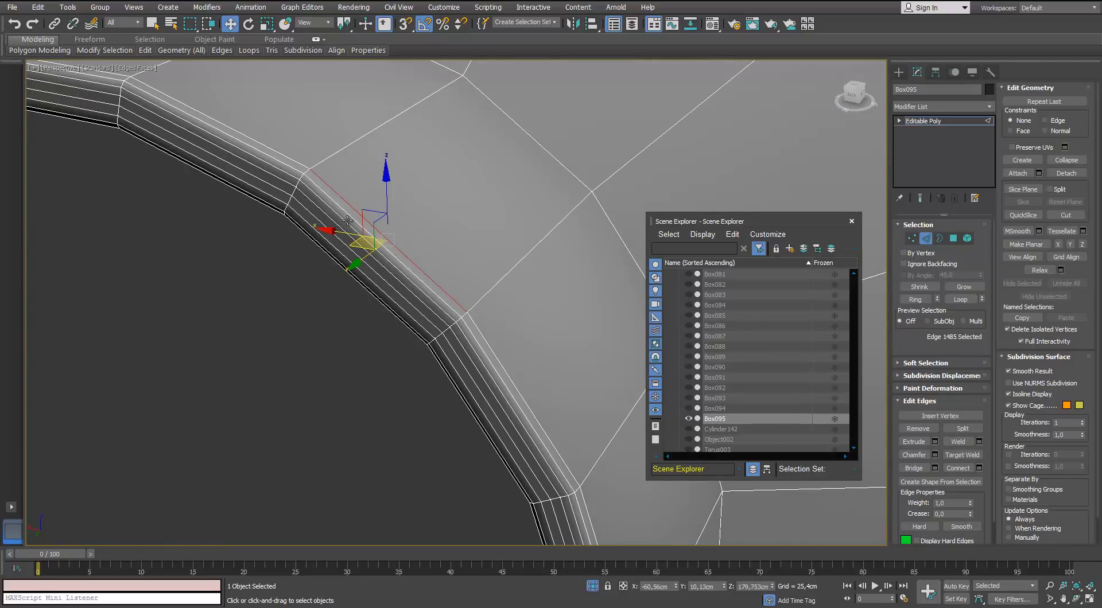
{"action": "middle_click_drag", "start_coordinate": [348, 220], "coordinate": [395, 187], "text": "alt"}
{"action": "left_click", "coordinate": [342, 220], "text": "ctrl"}
{"action": "left_click", "coordinate": [313, 238], "text": "ctrl"}
{"action": "middle_click_drag", "start_coordinate": [313, 239], "coordinate": [346, 248], "text": "alt"}
{"action": "left_click", "coordinate": [329, 241], "text": "ctrl"}
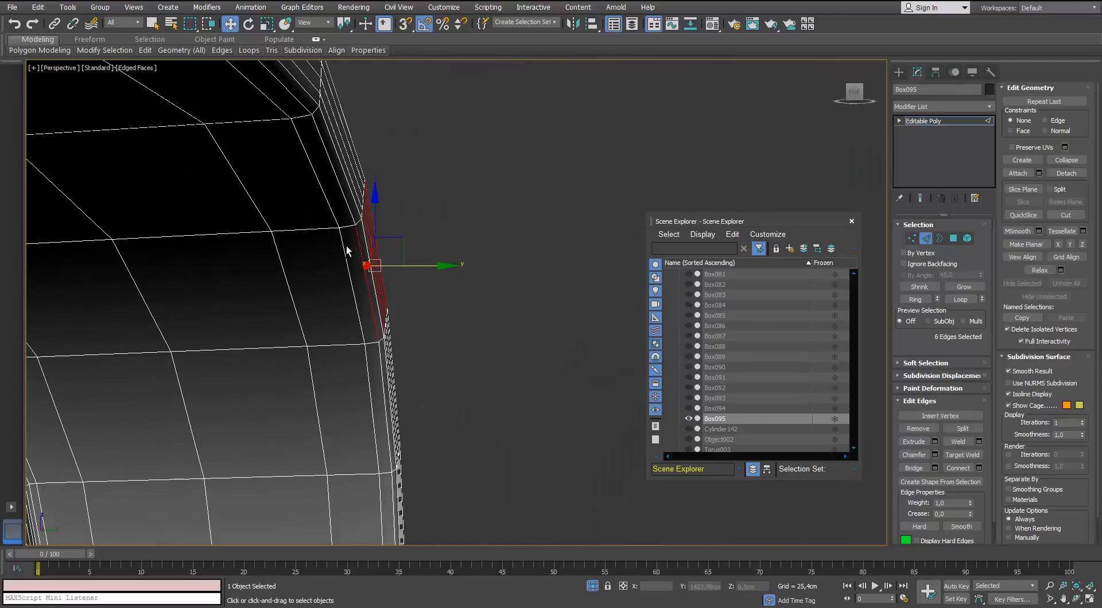
{"action": "left_click", "coordinate": [286, 262], "text": "ctrl"}
{"action": "middle_click_drag", "start_coordinate": [286, 262], "coordinate": [468, 206]}
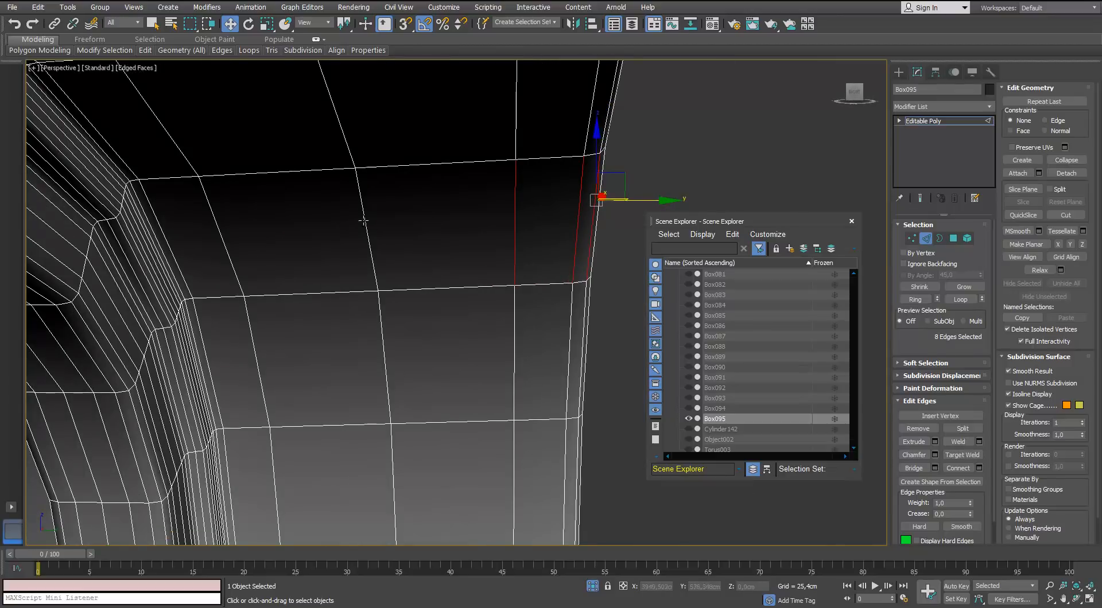
{"action": "left_click", "coordinate": [179, 260], "text": "ctrl"}
{"action": "middle_click_drag", "start_coordinate": [179, 260], "coordinate": [169, 156], "text": "alt"}
{"action": "scroll", "coordinate": [158, 247], "scroll_direction": "up", "scroll_amount": 2}
{"action": "left_click", "coordinate": [168, 156], "text": "ctrl"}
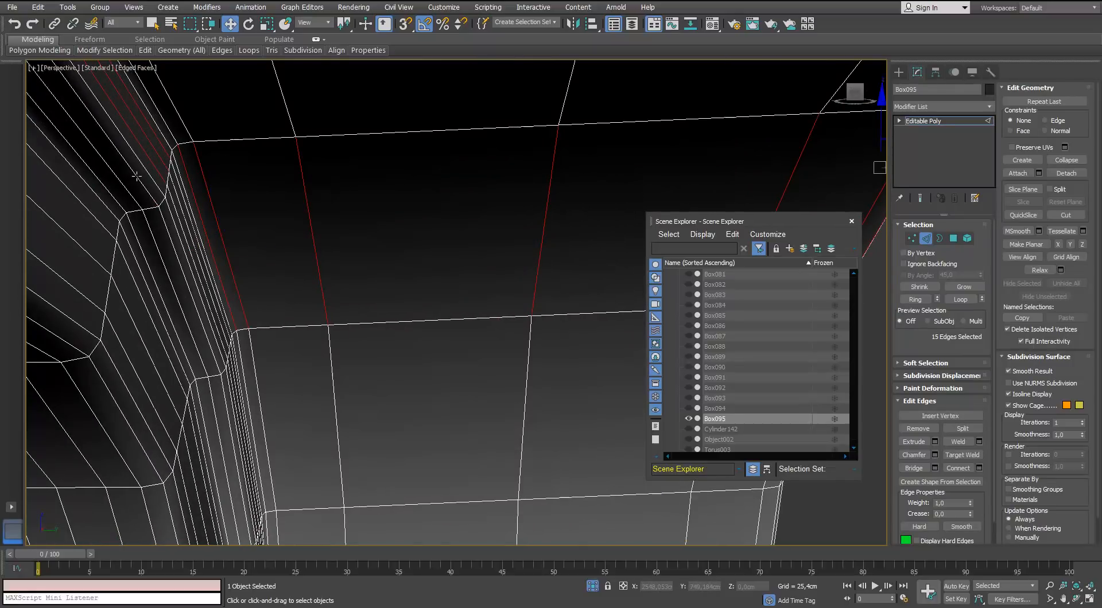
Step: Add the edges along the stepped rim and inner opening, extend the selection to full loops and remove them
{"action": "middle_click_drag", "start_coordinate": [120, 183], "coordinate": [163, 195]}
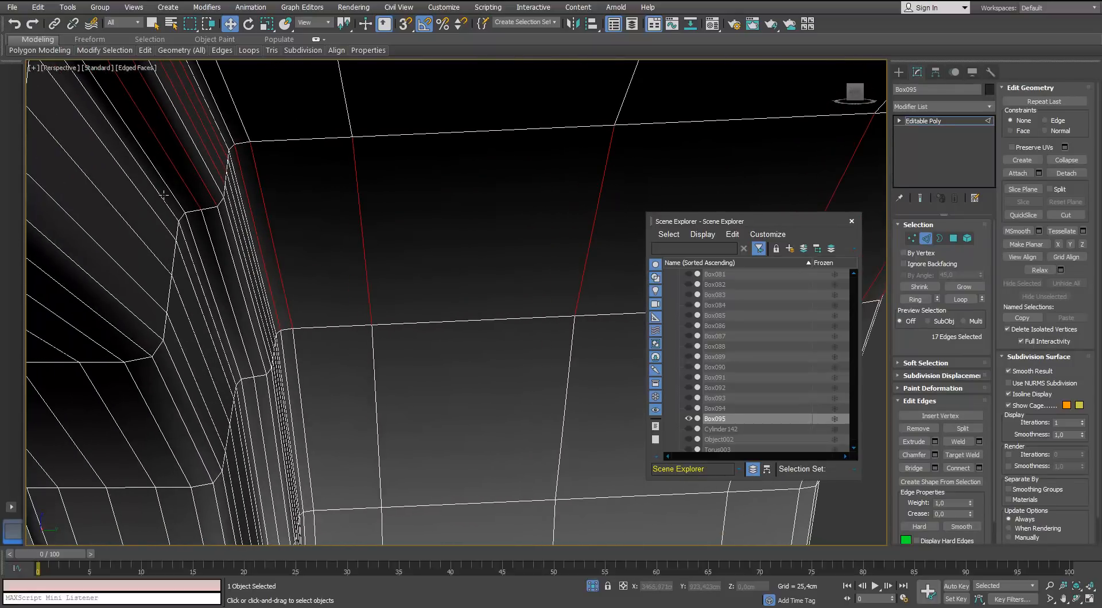
{"action": "left_click", "coordinate": [125, 226], "text": "ctrl"}
{"action": "scroll", "coordinate": [124, 226], "scroll_direction": "down", "scroll_amount": 3}
{"action": "middle_click_drag", "start_coordinate": [108, 246], "coordinate": [212, 218], "text": "alt"}
{"action": "left_click", "coordinate": [195, 236], "text": "ctrl"}
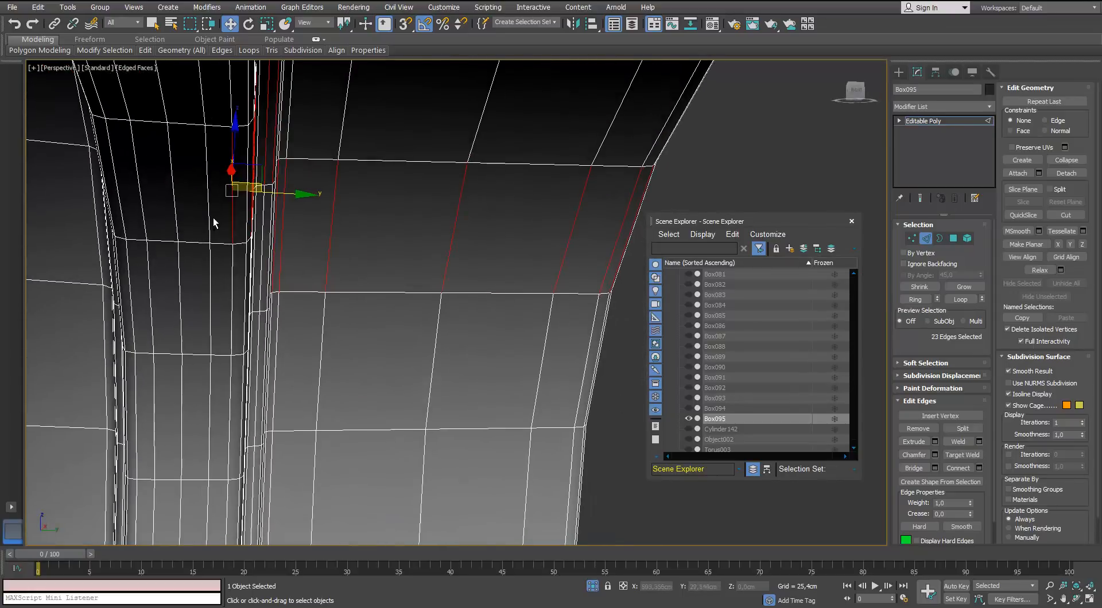
{"action": "left_click", "coordinate": [128, 221], "text": "ctrl"}
{"action": "middle_click_drag", "start_coordinate": [128, 221], "coordinate": [199, 191], "text": "alt"}
{"action": "left_click", "coordinate": [161, 139], "text": "ctrl"}
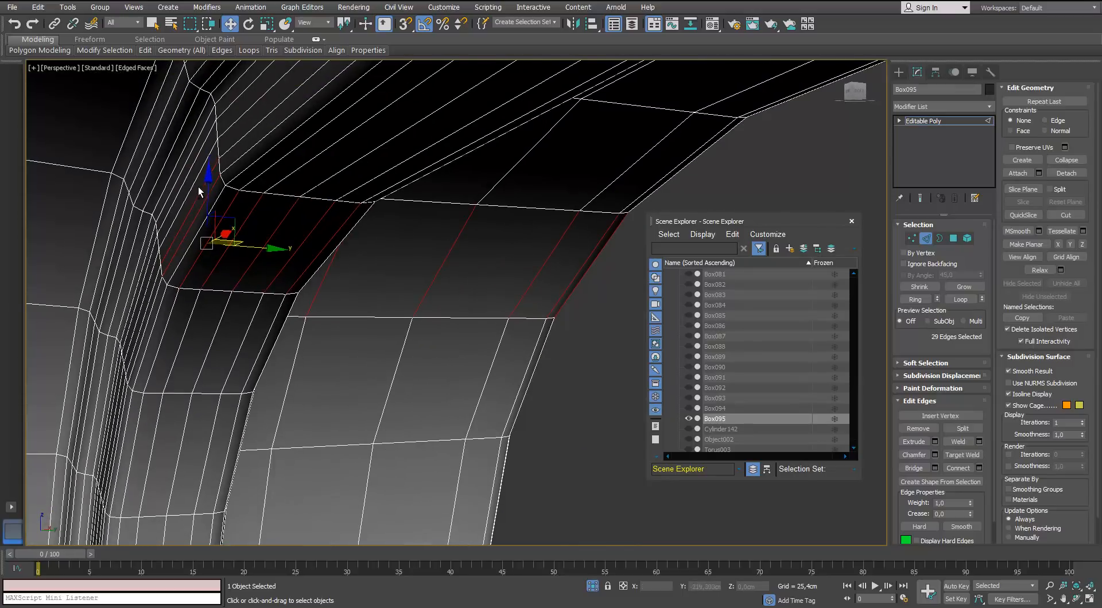
{"action": "left_click", "coordinate": [197, 143], "text": "ctrl"}
{"action": "middle_click_drag", "start_coordinate": [196, 143], "coordinate": [258, 162], "text": "alt"}
{"action": "scroll", "coordinate": [222, 166], "scroll_direction": "down", "scroll_amount": 4}
{"action": "scroll", "coordinate": [298, 158], "scroll_direction": "down", "scroll_amount": 5}
{"action": "scroll", "coordinate": [235, 148], "scroll_direction": "up", "scroll_amount": 4}
{"action": "middle_click_drag", "start_coordinate": [259, 162], "coordinate": [233, 225]}
{"action": "key", "text": "alt+l"}
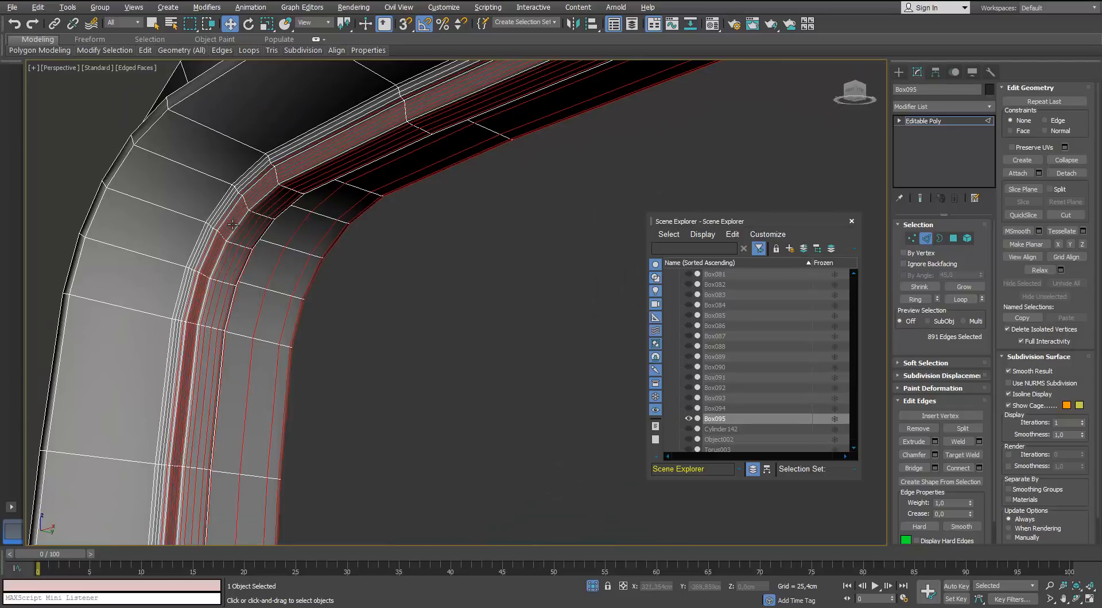
{"action": "key", "text": "ctrl+BackSpace"}
Step: Select the whole simplified frame as an element and clear its smoothing groups
{"action": "scroll", "coordinate": [233, 225], "scroll_direction": "down", "scroll_amount": 5}
{"action": "middle_click_drag", "start_coordinate": [322, 189], "coordinate": [415, 187], "text": "alt"}
{"action": "scroll", "coordinate": [453, 172], "scroll_direction": "up", "scroll_amount": 3}
{"action": "scroll", "coordinate": [426, 160], "scroll_direction": "down", "scroll_amount": 2}
{"action": "scroll", "coordinate": [421, 164], "scroll_direction": "down", "scroll_amount": 5}
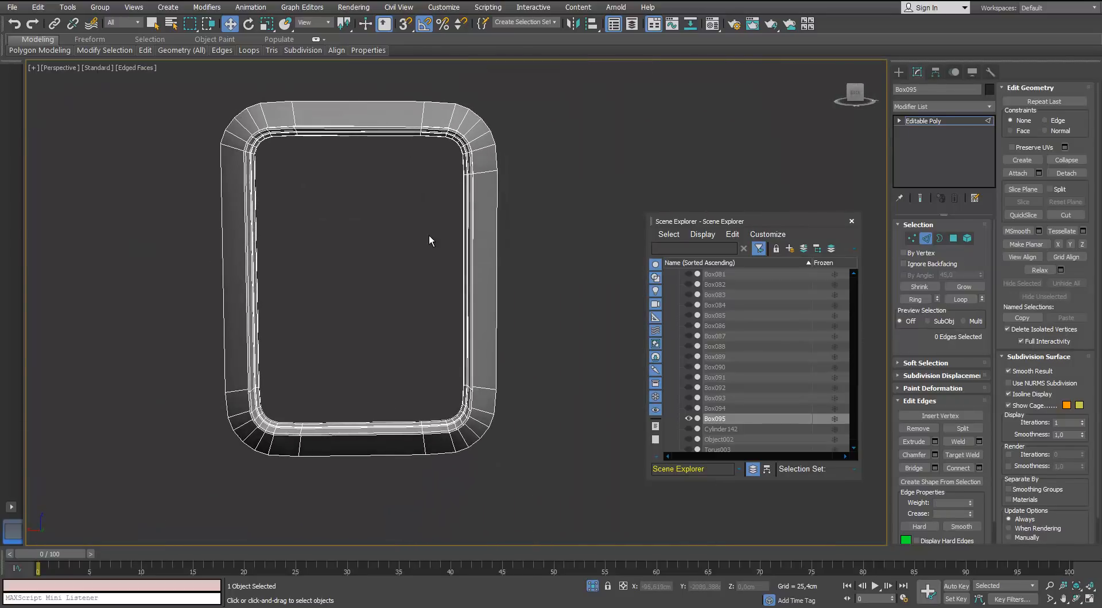
{"action": "scroll", "coordinate": [268, 410], "scroll_direction": "up", "scroll_amount": 2}
{"action": "middle_click_drag", "start_coordinate": [229, 409], "coordinate": [253, 439], "text": "alt"}
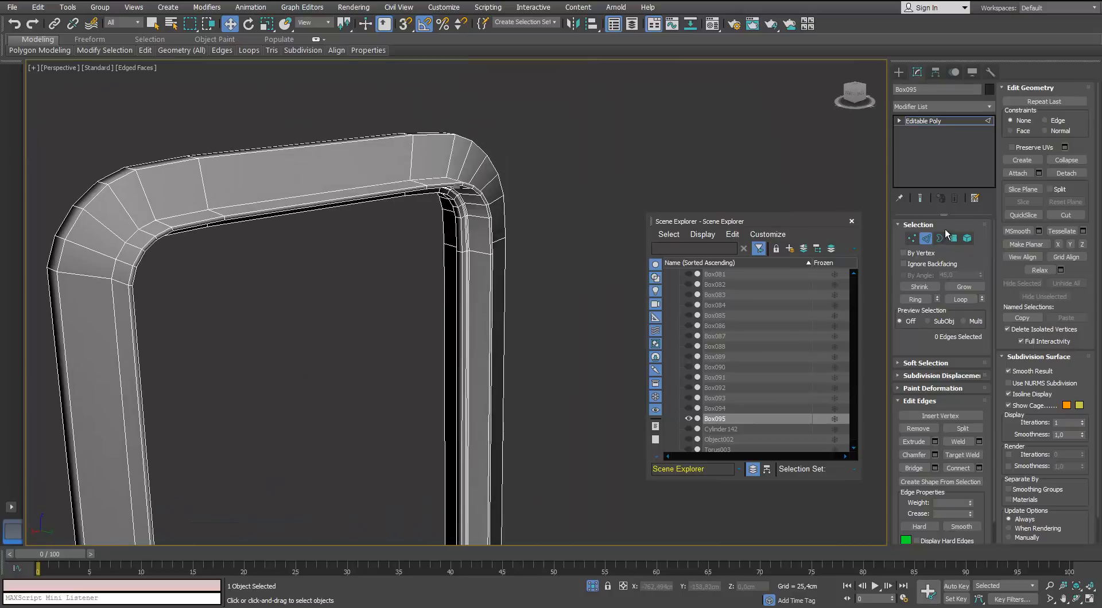
{"action": "left_click", "coordinate": [967, 239]}
{"action": "left_click", "coordinate": [452, 217]}
{"action": "left_click", "coordinate": [1067, 474]}
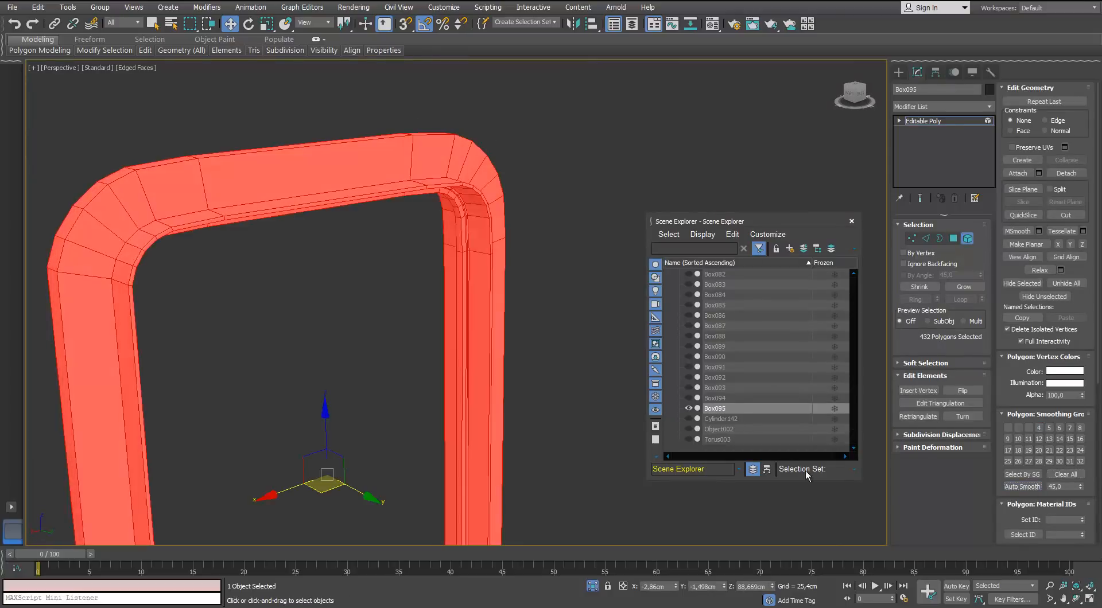
Step: Deselect the frame element and end isolation to show the rest of the low-poly door
{"action": "left_click", "coordinate": [559, 332]}
{"action": "middle_click_drag", "start_coordinate": [456, 241], "coordinate": [467, 236], "text": "alt"}
{"action": "scroll", "coordinate": [467, 236], "scroll_direction": "down", "scroll_amount": 3}
{"action": "middle_click_drag", "start_coordinate": [493, 447], "coordinate": [518, 481], "text": "alt"}
{"action": "left_click", "coordinate": [592, 585]}
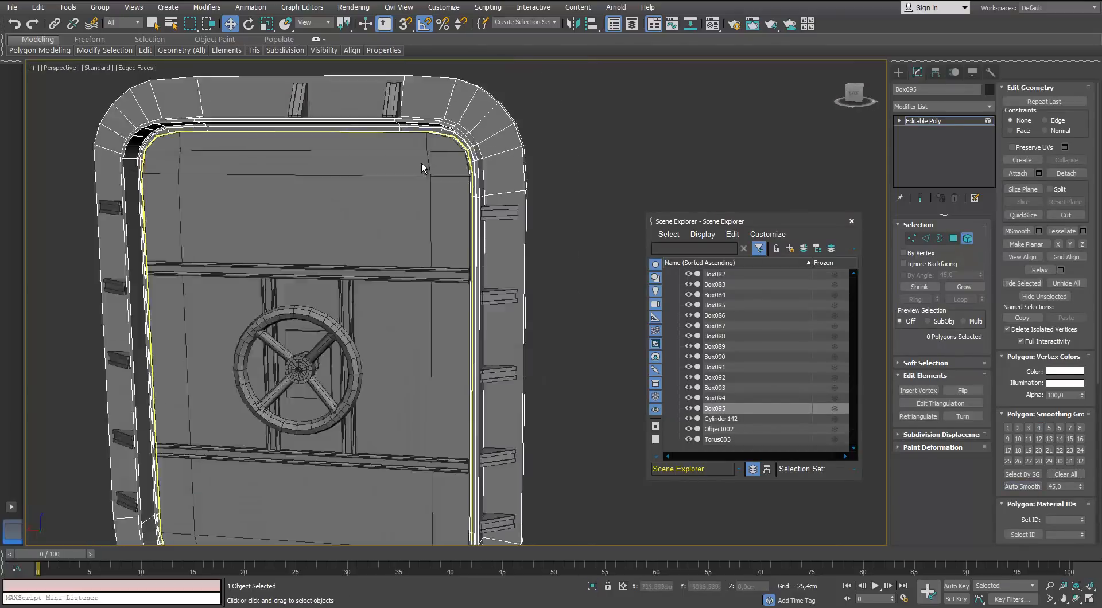
Step: Leave element editing on the door part, then select the hub cylinder behind the handwheel and isolate it
{"action": "left_click", "coordinate": [963, 240]}
{"action": "middle_click_drag", "start_coordinate": [365, 344], "coordinate": [336, 263]}
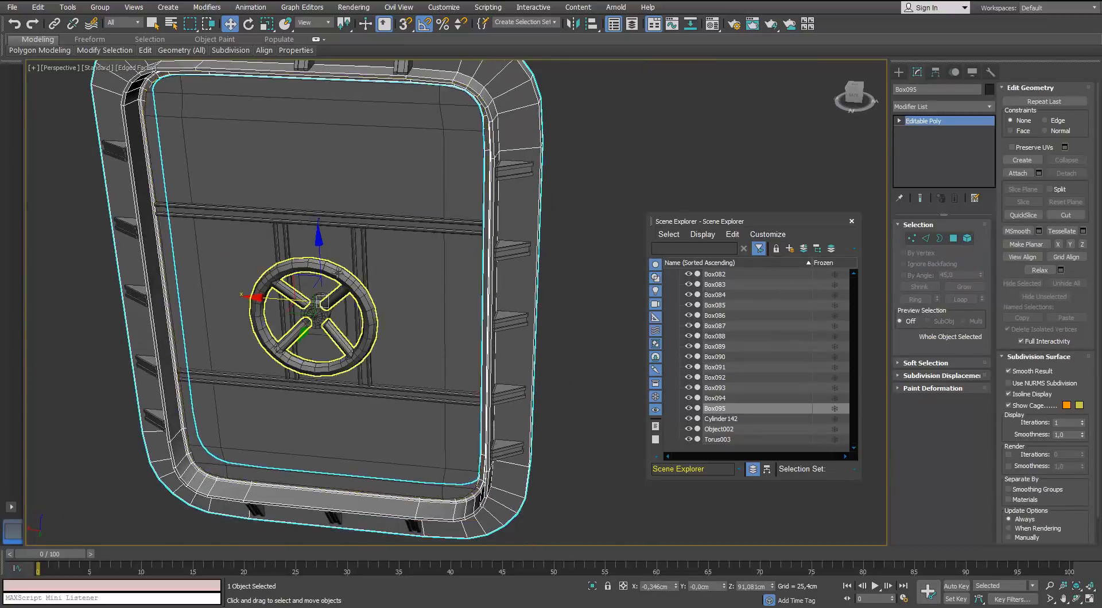
{"action": "scroll", "coordinate": [337, 264], "scroll_direction": "up", "scroll_amount": 4}
{"action": "left_click", "coordinate": [360, 265]}
{"action": "scroll", "coordinate": [305, 344], "scroll_direction": "up", "scroll_amount": 4}
{"action": "middle_click_drag", "start_coordinate": [305, 343], "coordinate": [290, 362], "text": "alt"}
{"action": "left_click", "coordinate": [290, 362]}
{"action": "key", "text": "alt+q"}
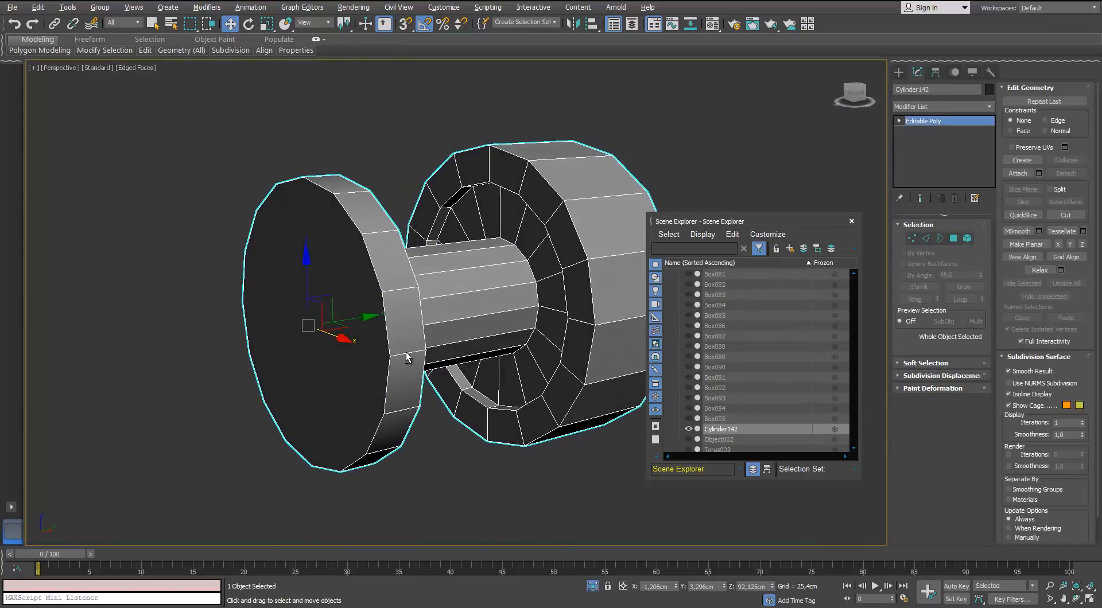
Step: Delete the single polygon that closes the outer end of the hub's thin disc
{"action": "left_click", "coordinate": [953, 238]}
{"action": "left_click", "coordinate": [344, 267]}
{"action": "key", "text": "Delete"}
{"action": "middle_click_drag", "start_coordinate": [348, 266], "coordinate": [321, 270], "text": "alt"}
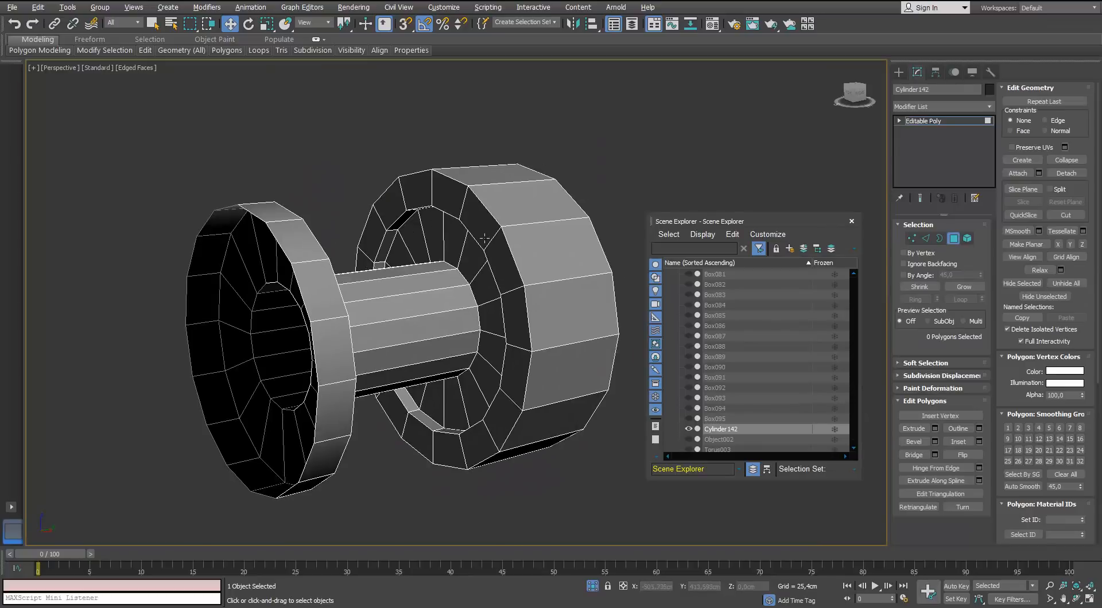
Step: Select the edge loop where the shaft meets the thick wheel and move it back along the shaft to Y 10,42 cm
{"action": "scroll", "coordinate": [321, 270], "scroll_direction": "up", "scroll_amount": 3}
{"action": "left_click", "coordinate": [925, 239]}
{"action": "mouse_move", "coordinate": [408, 229]}
{"action": "middle_mouse_down", "text": "alt"}
{"action": "mouse_move", "coordinate": [408, 241]}
{"action": "mouse_move", "coordinate": [440, 252]}
{"action": "mouse_move", "coordinate": [425, 242]}
{"action": "middle_mouse_up", "text": "alt"}
{"action": "left_click", "coordinate": [440, 253]}
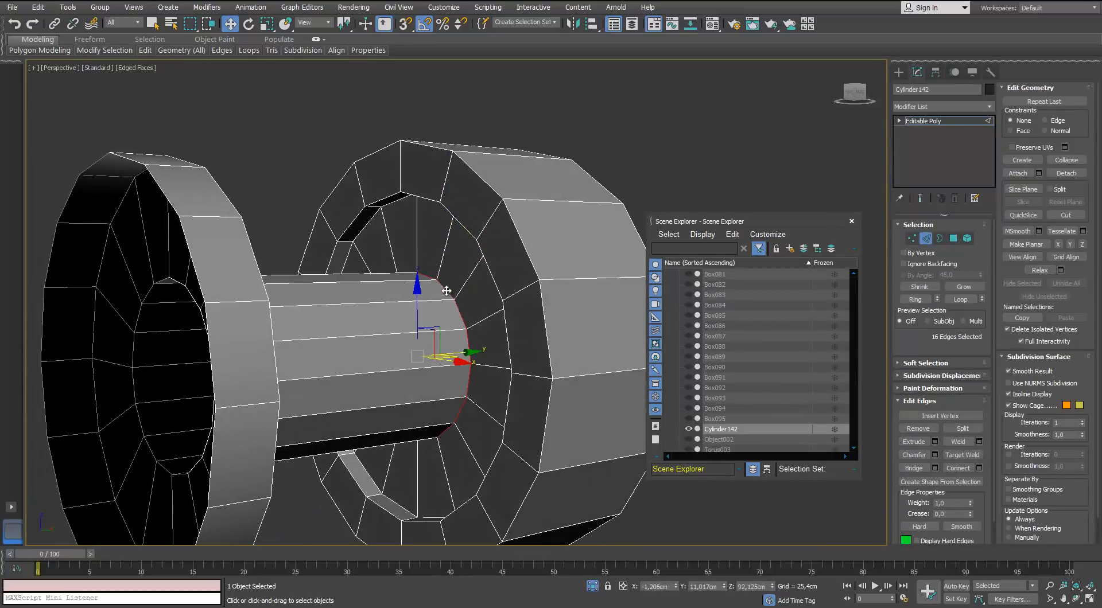
{"action": "middle_click_drag", "start_coordinate": [468, 356], "coordinate": [440, 362], "text": "alt"}
{"action": "left_click_drag", "start_coordinate": [465, 356], "coordinate": [441, 358]}
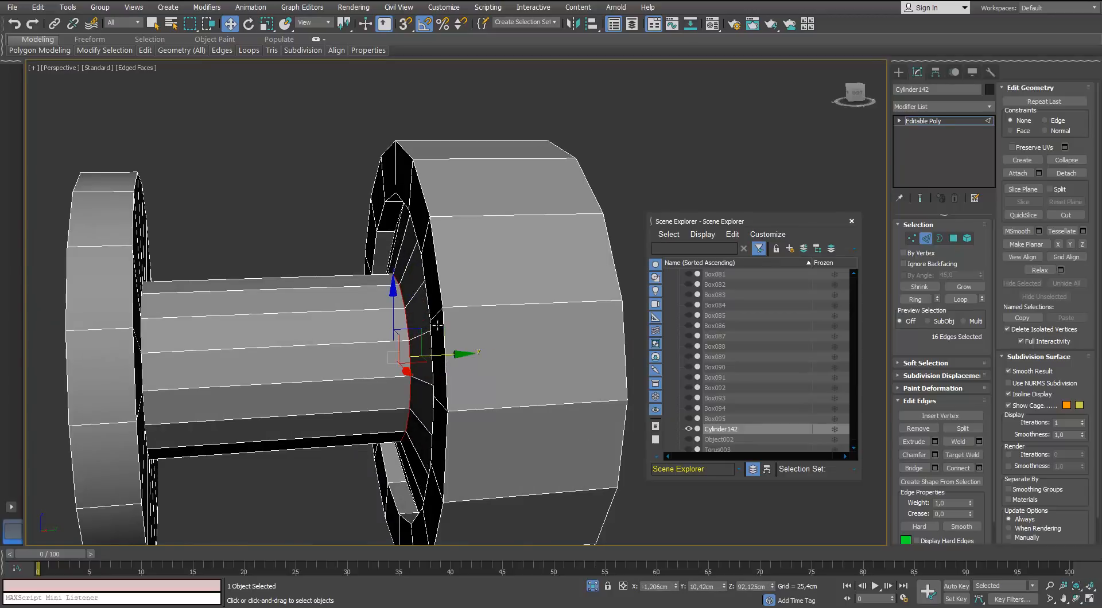
Step: Ring-select the radial edges of the recess floor around the shaft, convert them to faces and delete these
{"action": "middle_click_drag", "start_coordinate": [436, 326], "coordinate": [409, 266], "text": "alt"}
{"action": "key", "text": "alt+r"}
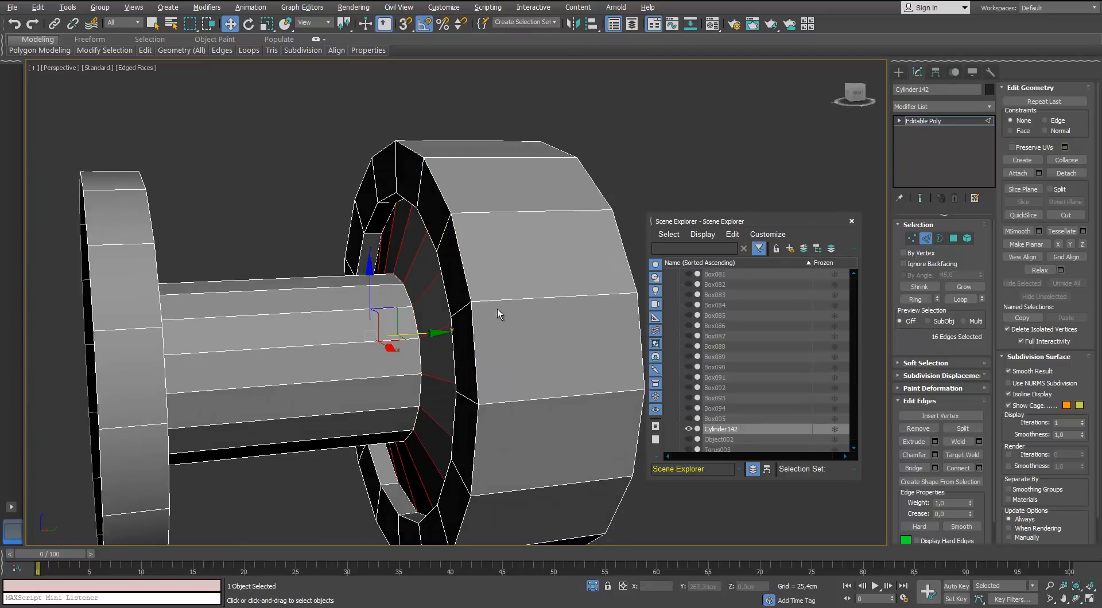
{"action": "right_click", "coordinate": [439, 250]}
{"action": "left_click", "coordinate": [395, 167]}
{"action": "right_click", "coordinate": [401, 245]}
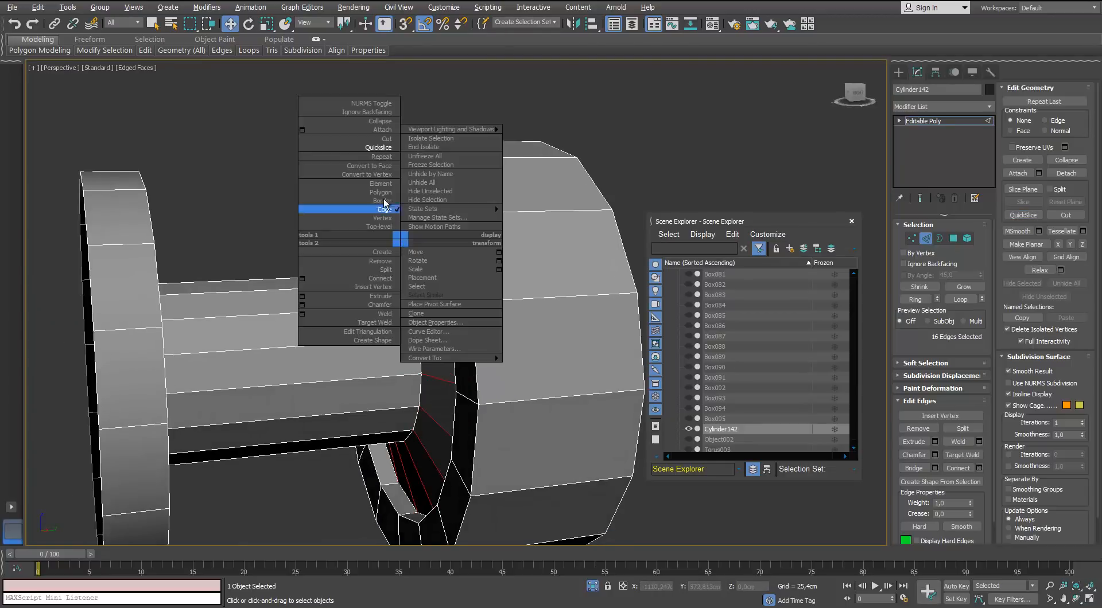
{"action": "left_click", "coordinate": [386, 144]}
{"action": "middle_click_drag", "start_coordinate": [326, 264], "coordinate": [328, 264], "text": "alt"}
{"action": "key", "text": "Delete"}
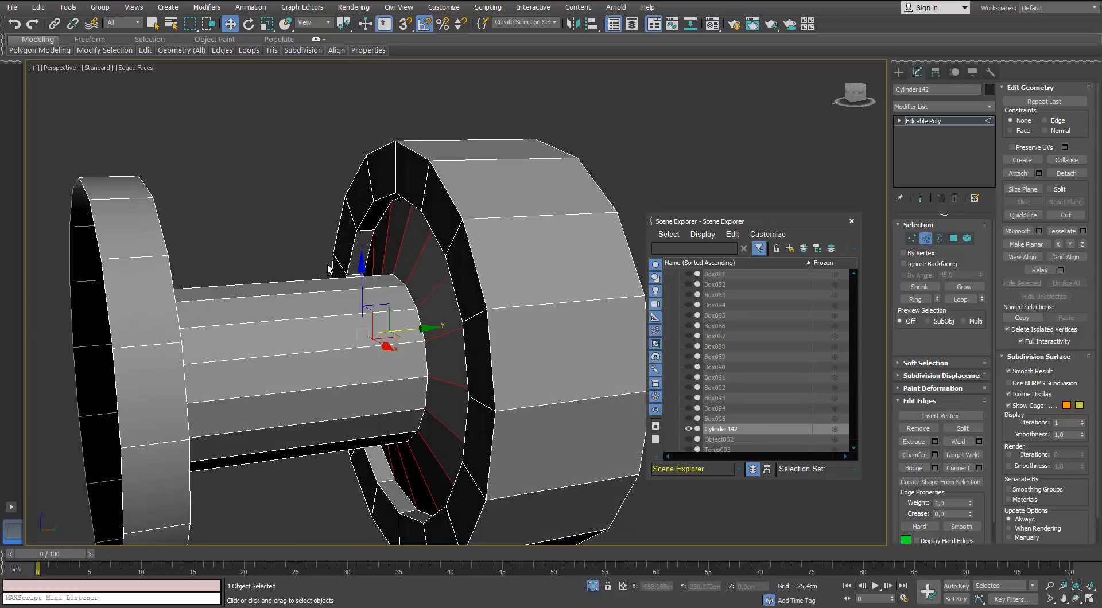
Step: Delete the leftover recess walls at their open border, then bridge the shaft's border to the thick wheel's rim border
{"action": "left_click", "coordinate": [941, 239]}
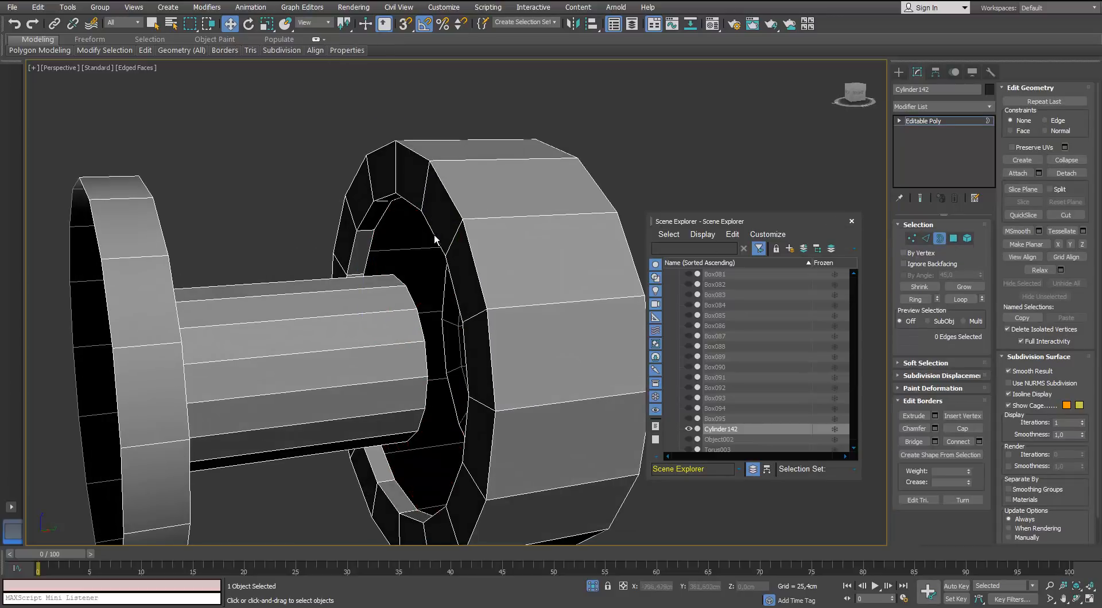
{"action": "middle_click_drag", "start_coordinate": [434, 236], "coordinate": [432, 244], "text": "alt"}
{"action": "left_click", "coordinate": [400, 280]}
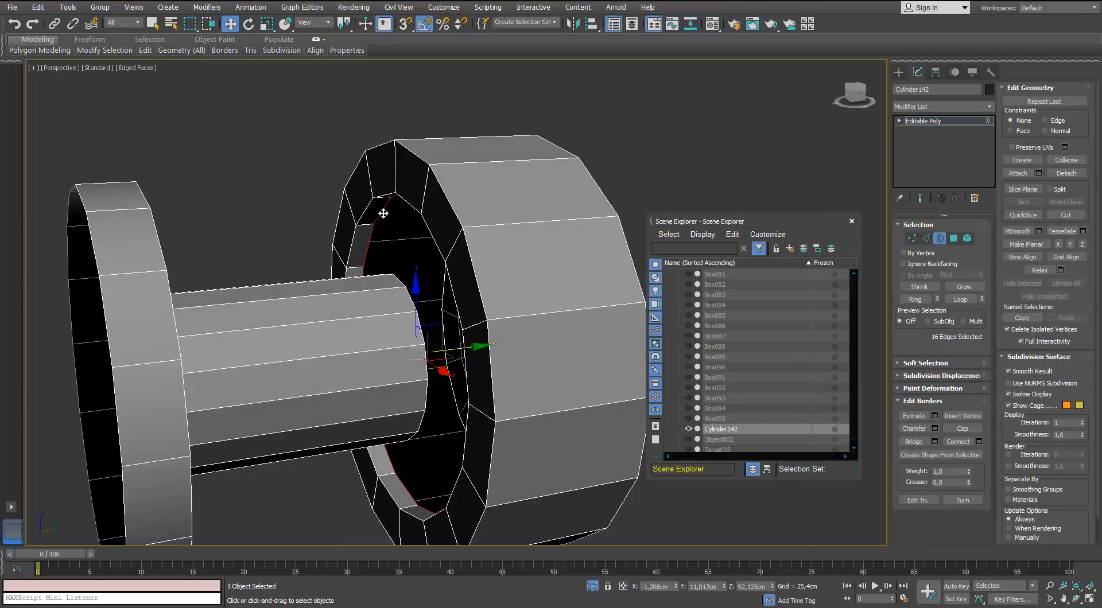
{"action": "key", "text": "Delete"}
{"action": "left_click", "coordinate": [382, 195]}
{"action": "left_click", "coordinate": [919, 441]}
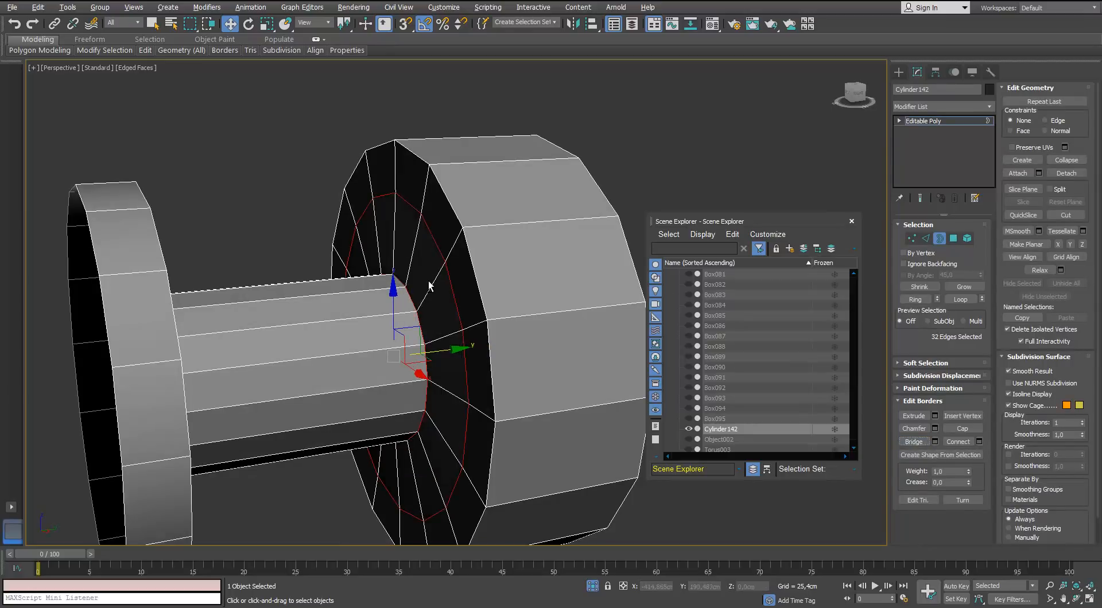
Step: Try to remove the full intermediate edge loop around the newly bridged face
{"action": "middle_click_drag", "start_coordinate": [428, 282], "coordinate": [398, 290], "text": "alt"}
{"action": "scroll", "coordinate": [407, 256], "scroll_direction": "down", "scroll_amount": 3}
{"action": "scroll", "coordinate": [406, 252], "scroll_direction": "up", "scroll_amount": 3}
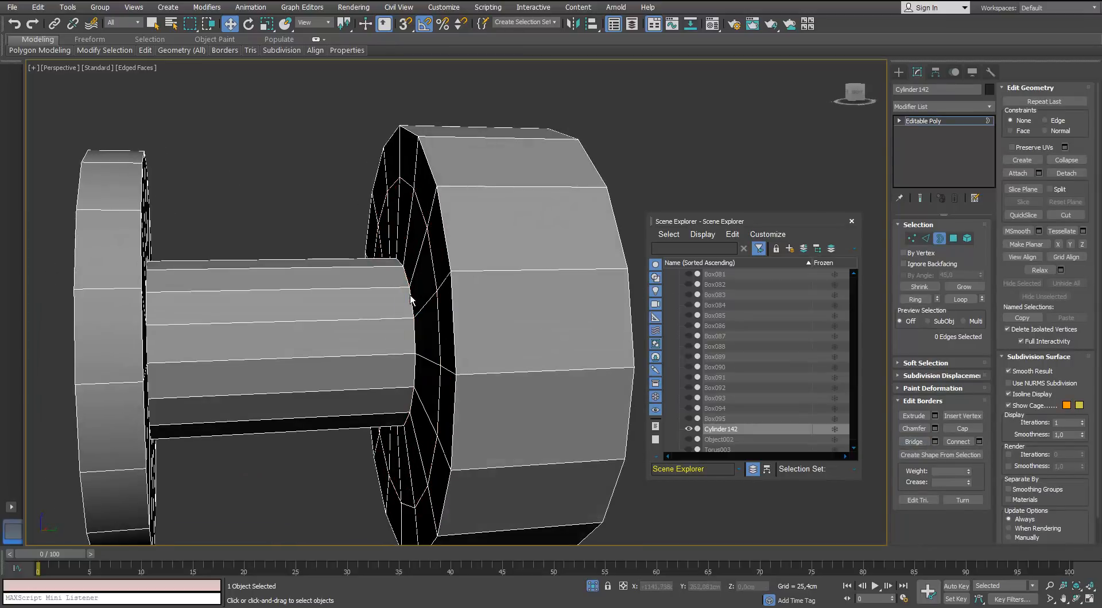
{"action": "left_click", "coordinate": [925, 238]}
{"action": "double_click", "coordinate": [434, 264]}
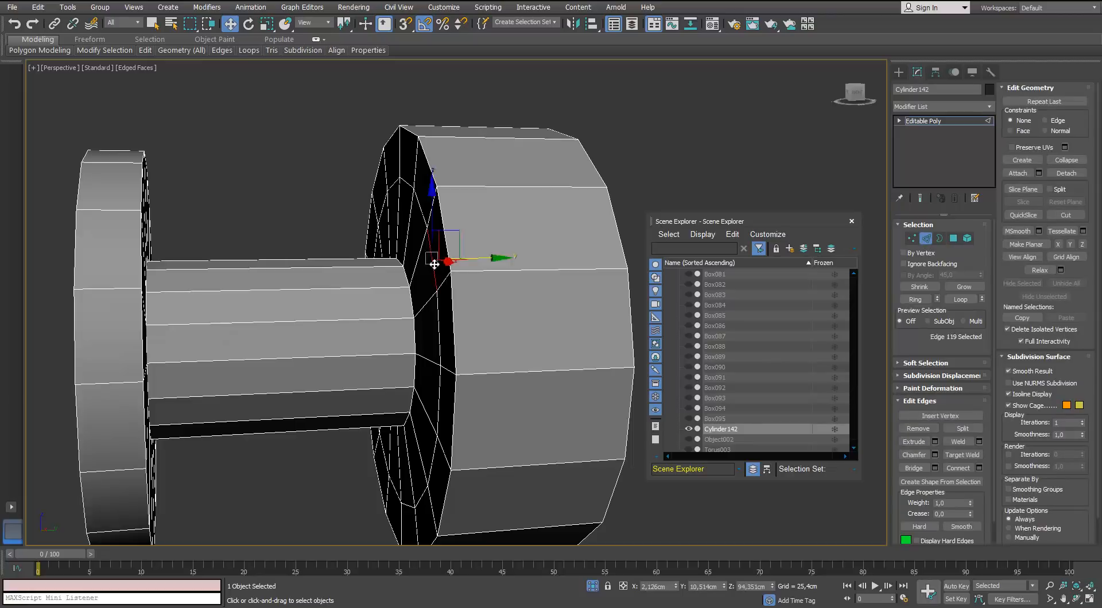
{"action": "key", "text": "ctrl+BackSpace"}
{"action": "middle_click_drag", "start_coordinate": [407, 296], "coordinate": [371, 370], "text": "alt"}
{"action": "scroll", "coordinate": [401, 342], "scroll_direction": "down", "scroll_amount": 3}
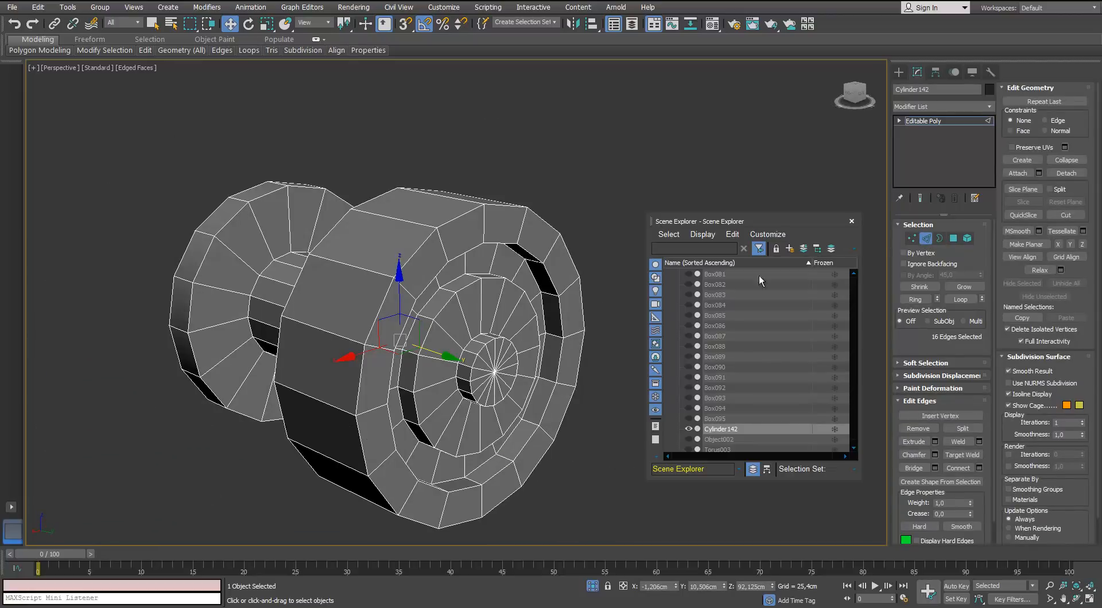
Step: Ring-select the groove floor on the thick wheel's front, convert it to polygons, grow the selection over the walls and delete it
{"action": "middle_click_drag", "start_coordinate": [552, 315], "coordinate": [529, 265]}
{"action": "scroll", "coordinate": [529, 264], "scroll_direction": "up", "scroll_amount": 3}
{"action": "left_click", "coordinate": [485, 190]}
{"action": "key", "text": "alt+r"}
{"action": "left_click", "coordinate": [484, 188]}
{"action": "key", "text": "alt+r"}
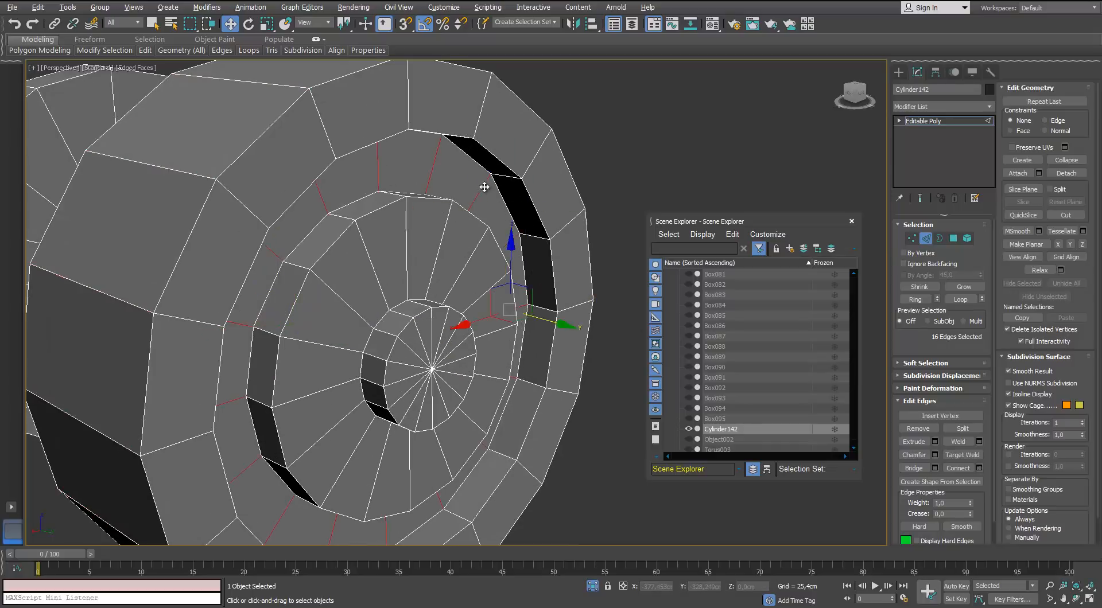
{"action": "left_click", "coordinate": [952, 237], "text": "ctrl"}
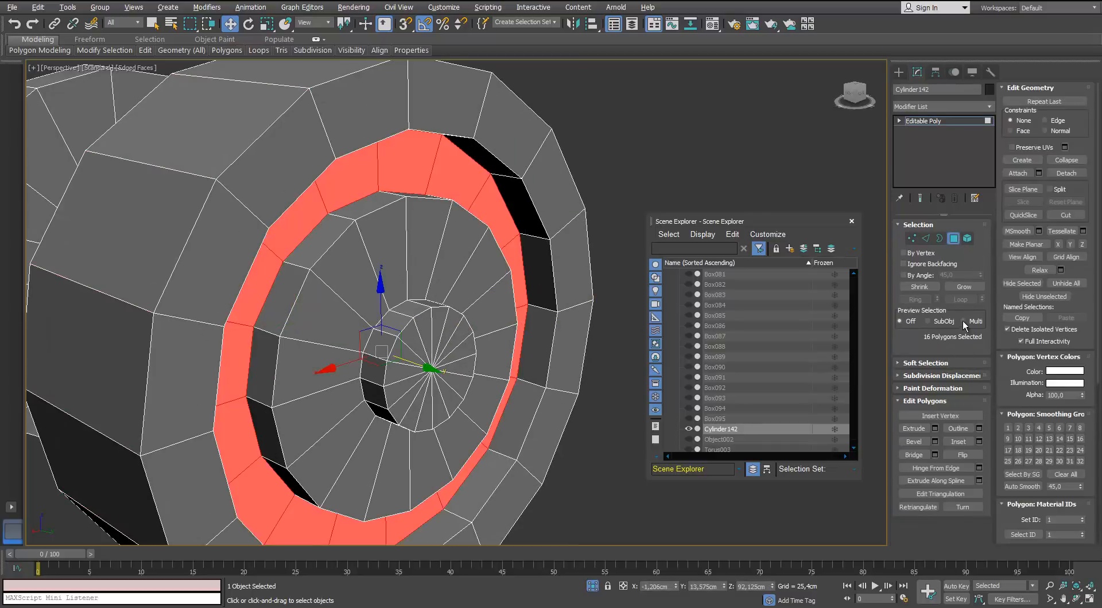
{"action": "left_click", "coordinate": [967, 289]}
{"action": "key", "text": "Delete"}
Step: Delete the leftover disc face around the central boss and bridge the boss's border to the wheel's front rim
{"action": "left_click", "coordinate": [939, 237]}
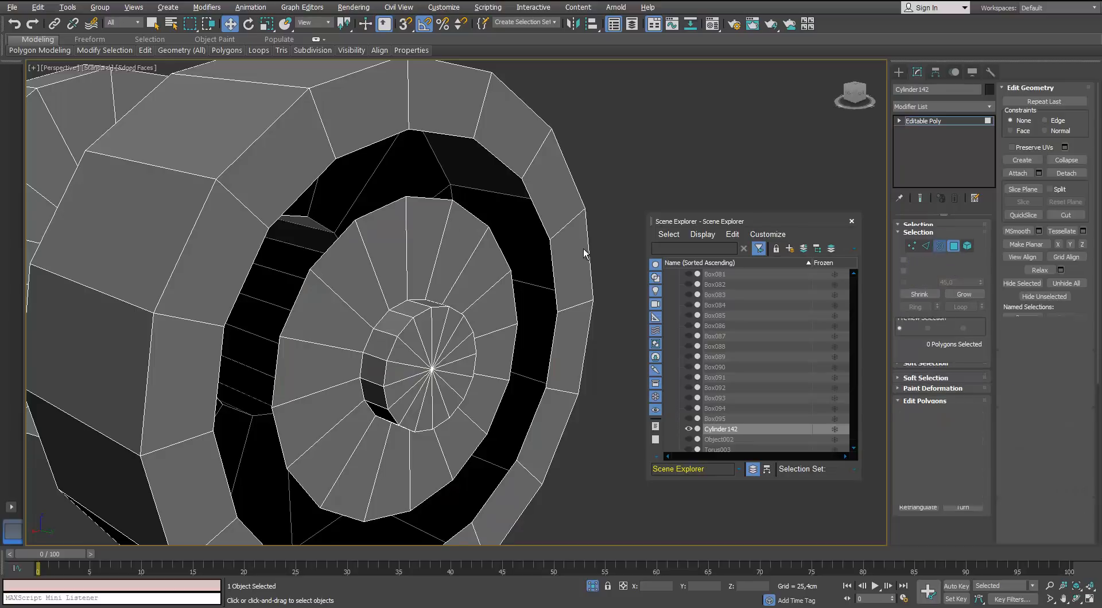
{"action": "left_click", "coordinate": [468, 211]}
{"action": "key", "text": "Delete"}
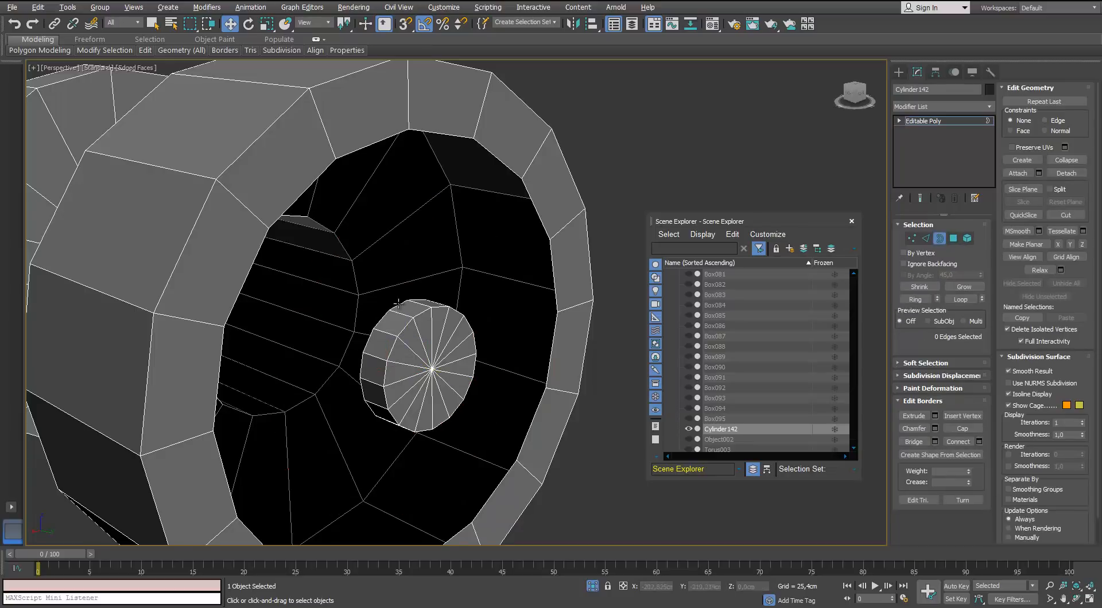
{"action": "left_click", "coordinate": [497, 158], "text": "ctrl"}
{"action": "left_click", "coordinate": [913, 442]}
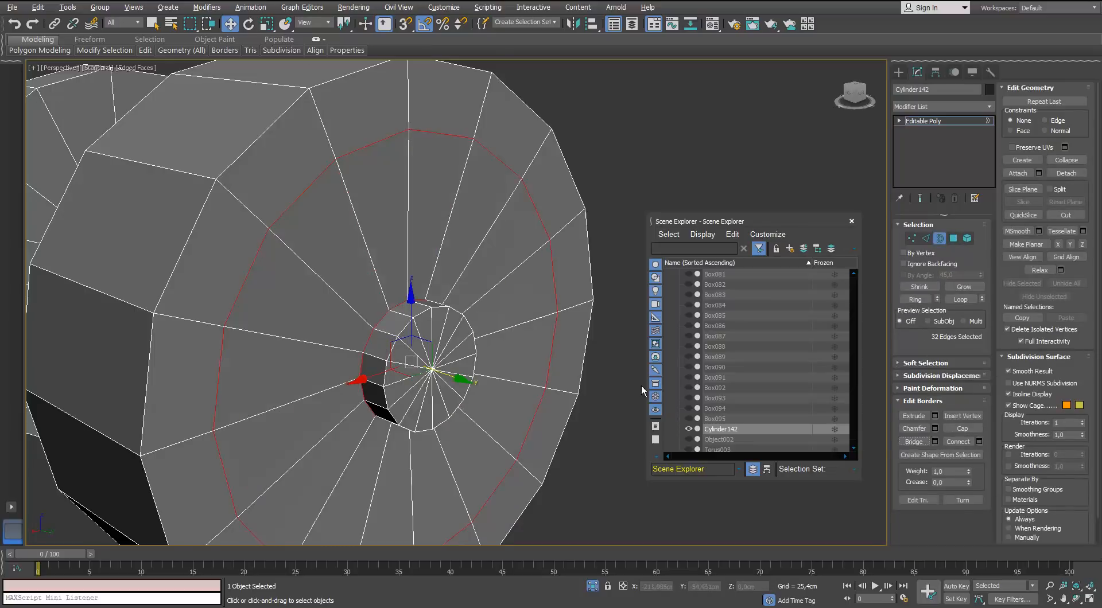
Step: Check the simplified hub from the side, then end isolation and leave sub-object editing
{"action": "scroll", "coordinate": [442, 321], "scroll_direction": "down", "scroll_amount": 4}
{"action": "middle_click_drag", "start_coordinate": [396, 299], "coordinate": [459, 301], "text": "alt"}
{"action": "scroll", "coordinate": [356, 257], "scroll_direction": "up", "scroll_amount": 2}
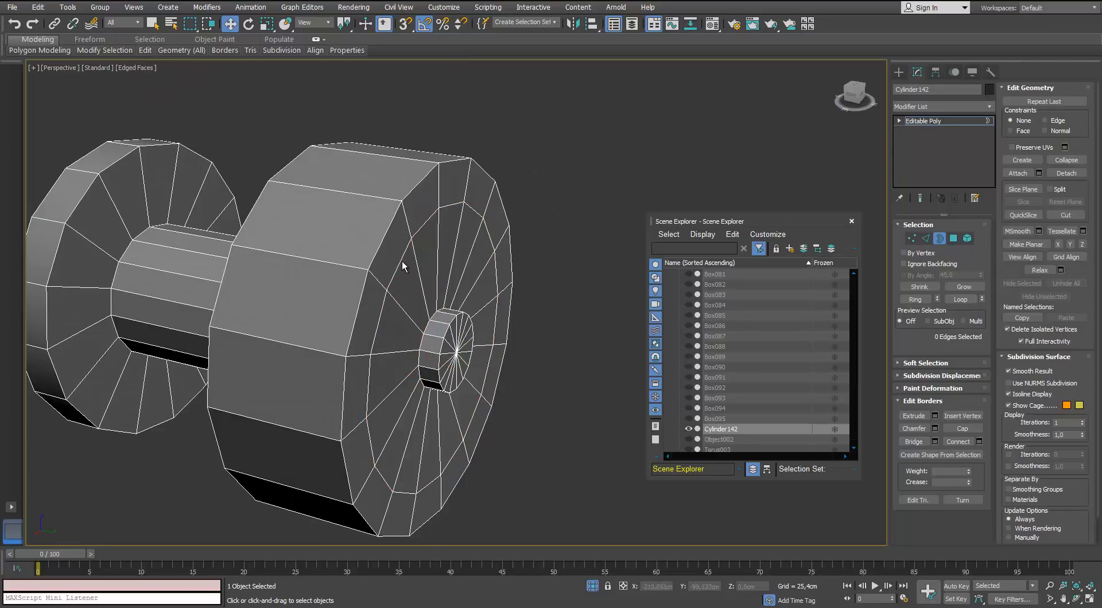
{"action": "key", "text": "2"}
{"action": "scroll", "coordinate": [428, 268], "scroll_direction": "down", "scroll_amount": 3}
{"action": "middle_click_drag", "start_coordinate": [401, 256], "coordinate": [598, 565], "text": "alt"}
{"action": "key", "text": "alt+q"}
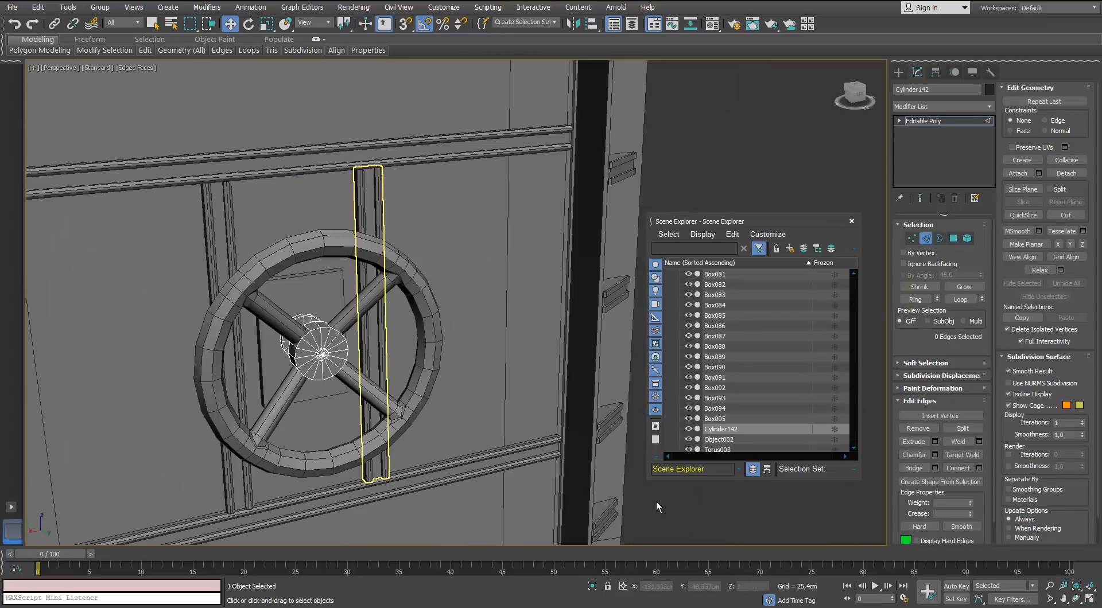
{"action": "key", "text": "6"}
Step: Select the upper horizontal beam above the handwheel and isolate it
{"action": "left_click", "coordinate": [389, 158]}
{"action": "scroll", "coordinate": [364, 174], "scroll_direction": "up", "scroll_amount": 5}
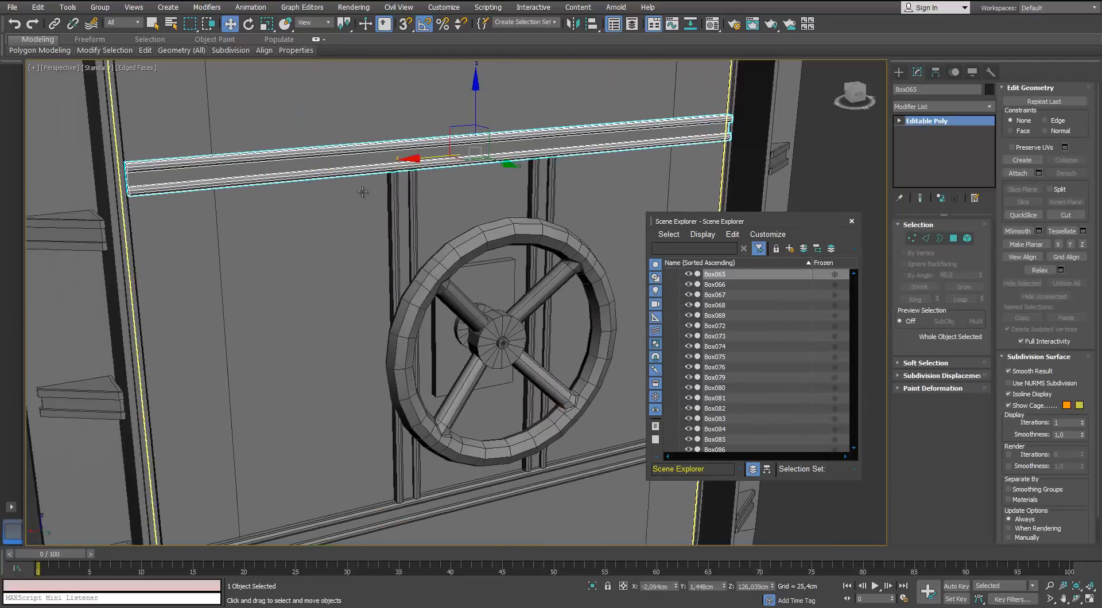
{"action": "key", "text": "alt+q"}
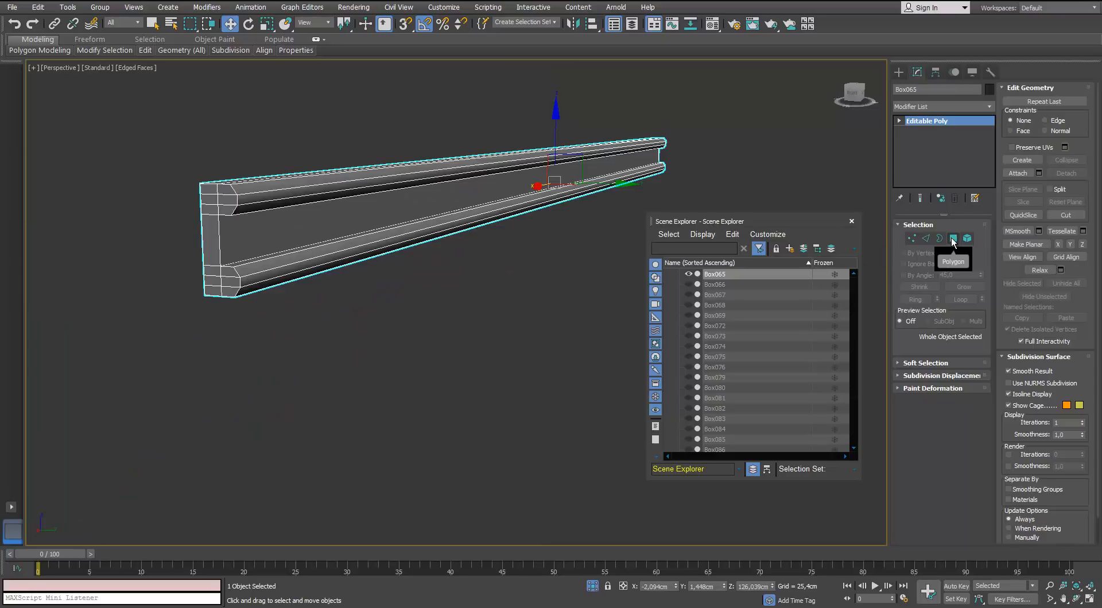
Step: Ring-select the short profile edges of the beam's upper and lower flanges, convert them to polygons and delete these
{"action": "left_click", "coordinate": [951, 238]}
{"action": "middle_click_drag", "start_coordinate": [333, 208], "coordinate": [459, 201], "text": "alt"}
{"action": "scroll", "coordinate": [369, 212], "scroll_direction": "up", "scroll_amount": 4}
{"action": "scroll", "coordinate": [369, 211], "scroll_direction": "down", "scroll_amount": 5}
{"action": "left_click_drag", "start_coordinate": [510, 106], "coordinate": [472, 304]}
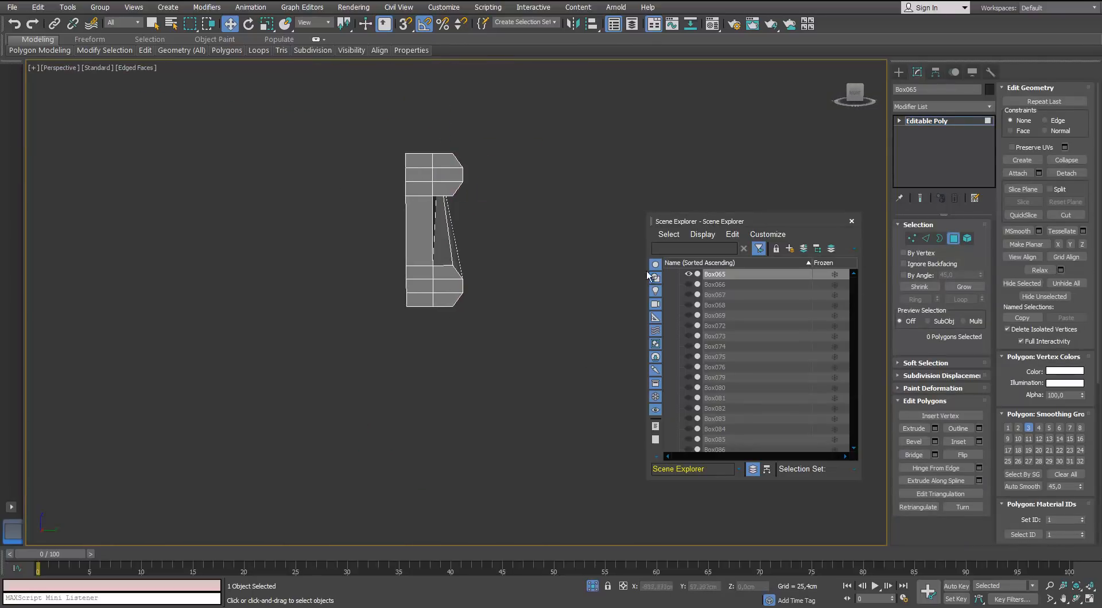
{"action": "key", "text": "2"}
{"action": "left_click", "coordinate": [442, 265]}
{"action": "key", "text": "alt+r"}
{"action": "left_click", "coordinate": [442, 198], "text": "ctrl"}
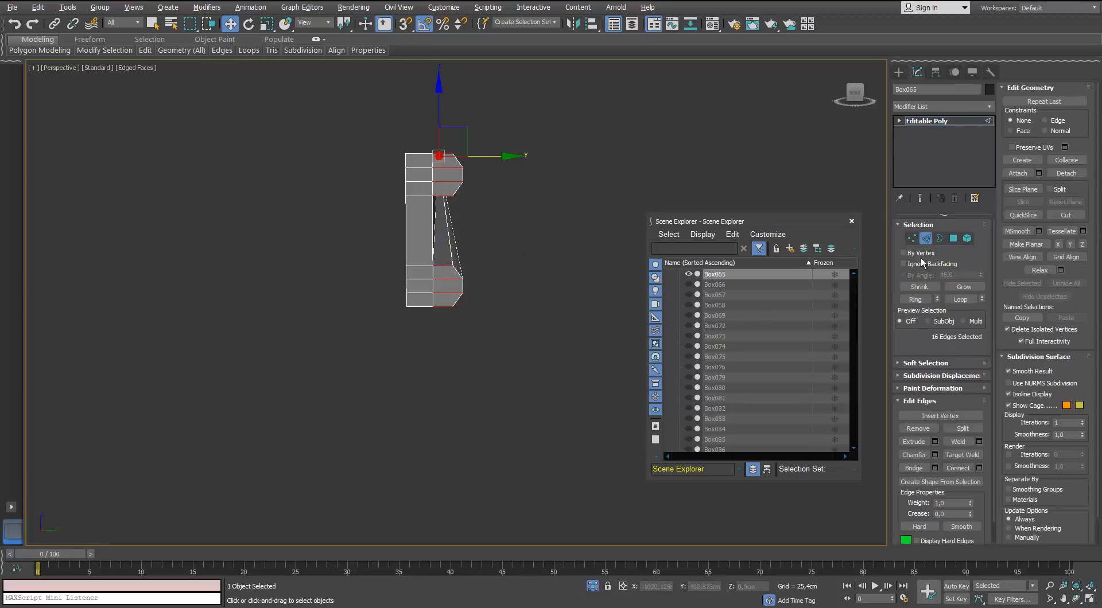
{"action": "left_click", "coordinate": [952, 238], "text": "ctrl"}
{"action": "middle_click_drag", "start_coordinate": [545, 222], "coordinate": [538, 221], "text": "alt"}
{"action": "key", "text": "Delete"}
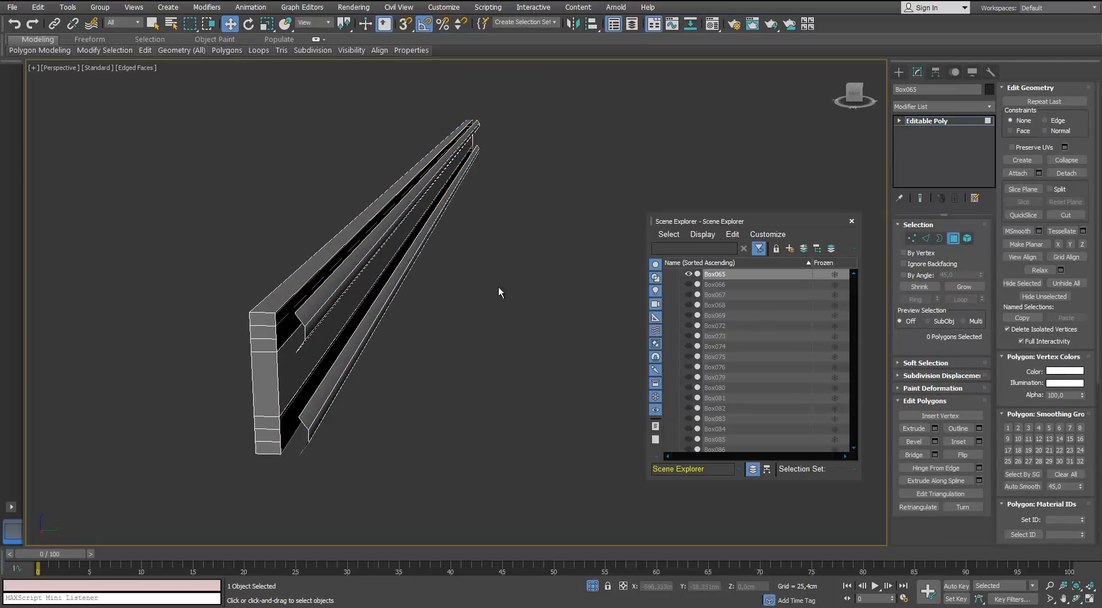
Step: Delete the two detached flange strips in front of the beam as elements
{"action": "left_click", "coordinate": [967, 238]}
{"action": "left_click", "coordinate": [325, 296]}
{"action": "left_click", "coordinate": [339, 371], "text": "ctrl"}
{"action": "key", "text": "Delete"}
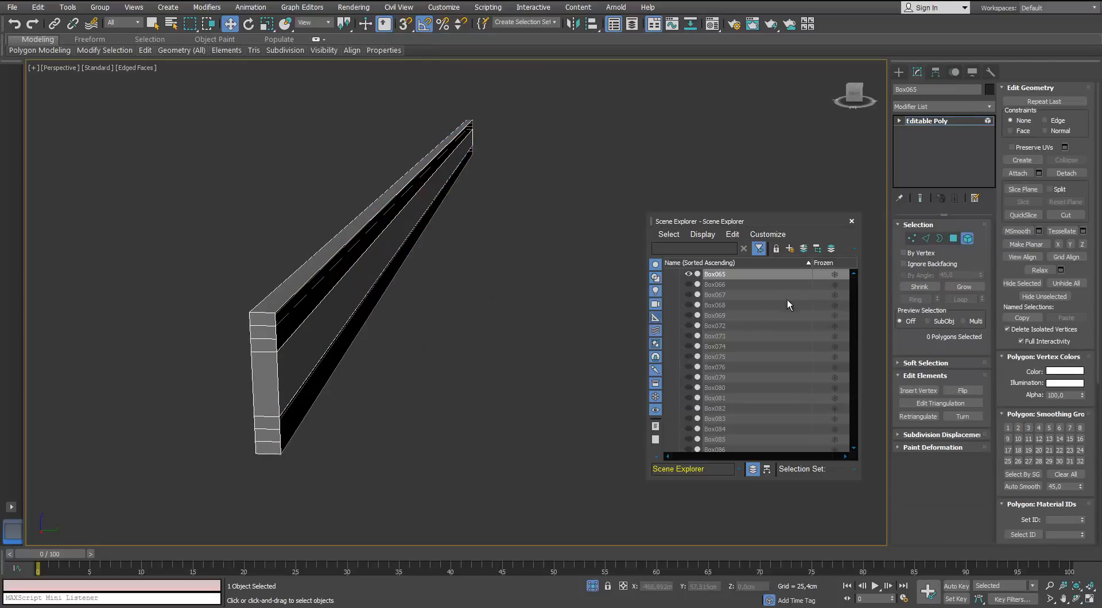
Step: Select the surplus lengthwise edge loops running around the beam's ends and long sides and remove them
{"action": "left_click", "coordinate": [925, 238]}
{"action": "middle_click_drag", "start_coordinate": [345, 265], "coordinate": [379, 264], "text": "alt"}
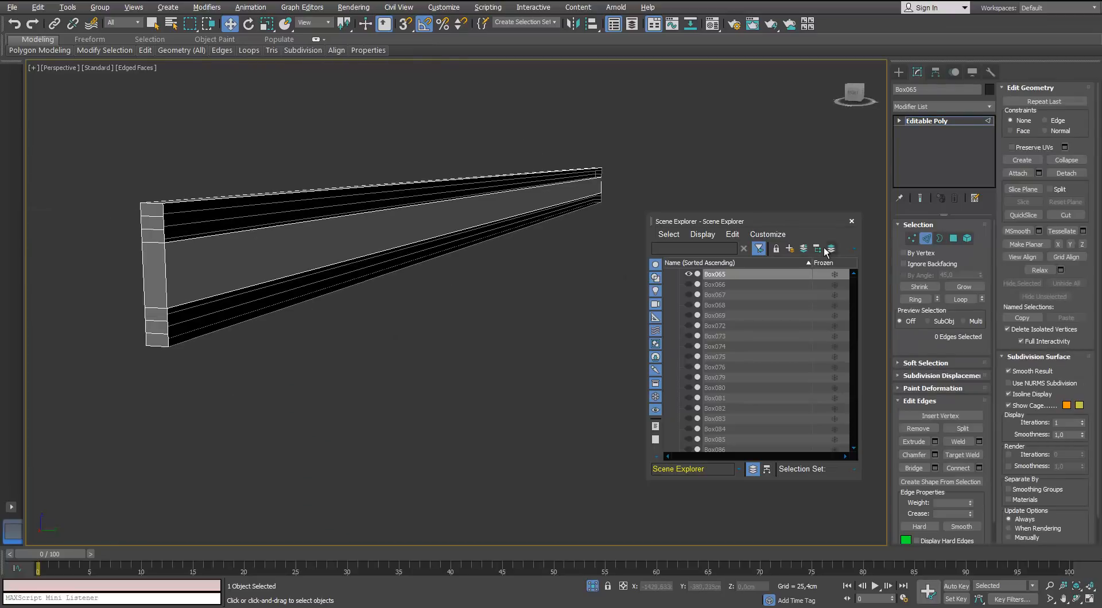
{"action": "double_click", "coordinate": [155, 245], "text": "ctrl"}
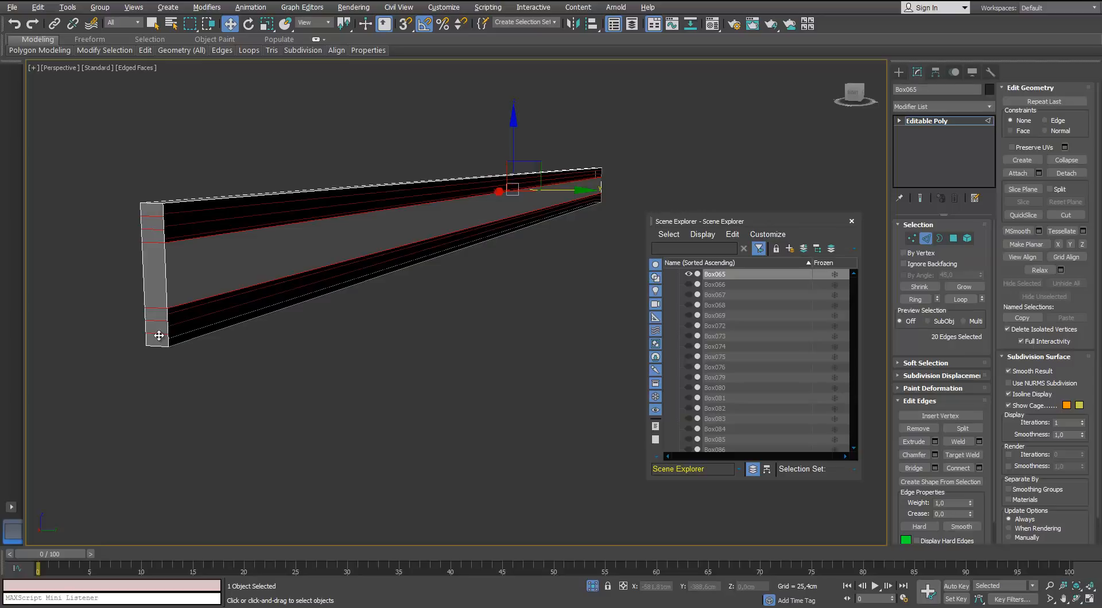
{"action": "left_click", "coordinate": [947, 299]}
Step: Delete the beam's remaining front web polygon, cap the open front border and end isolation
{"action": "key", "text": "4"}
{"action": "left_click", "coordinate": [402, 240]}
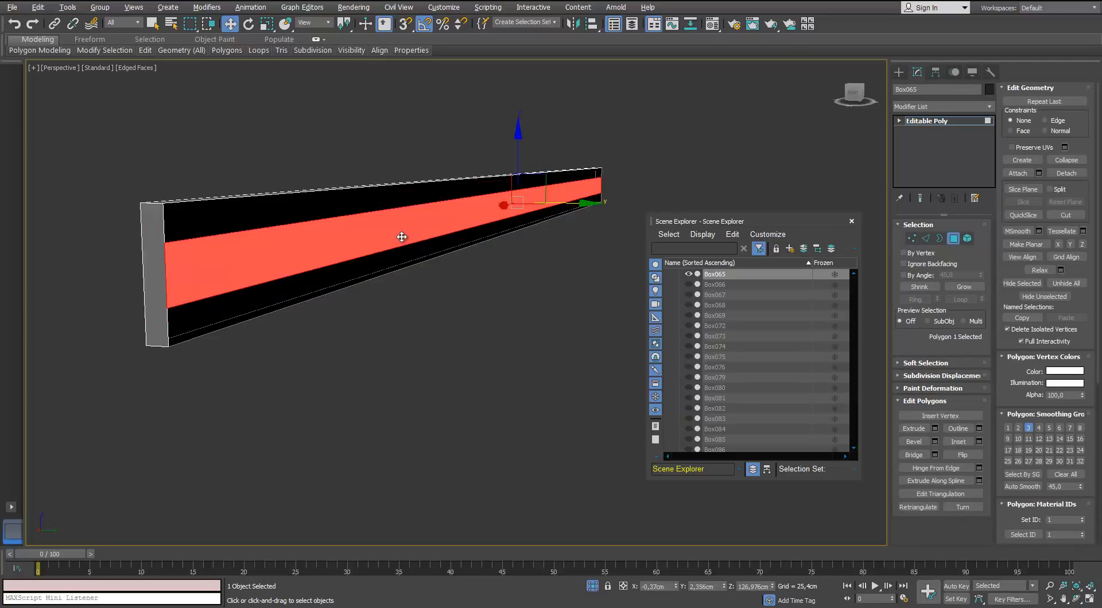
{"action": "key", "text": "Delete"}
{"action": "left_click", "coordinate": [939, 238]}
{"action": "left_click", "coordinate": [352, 187]}
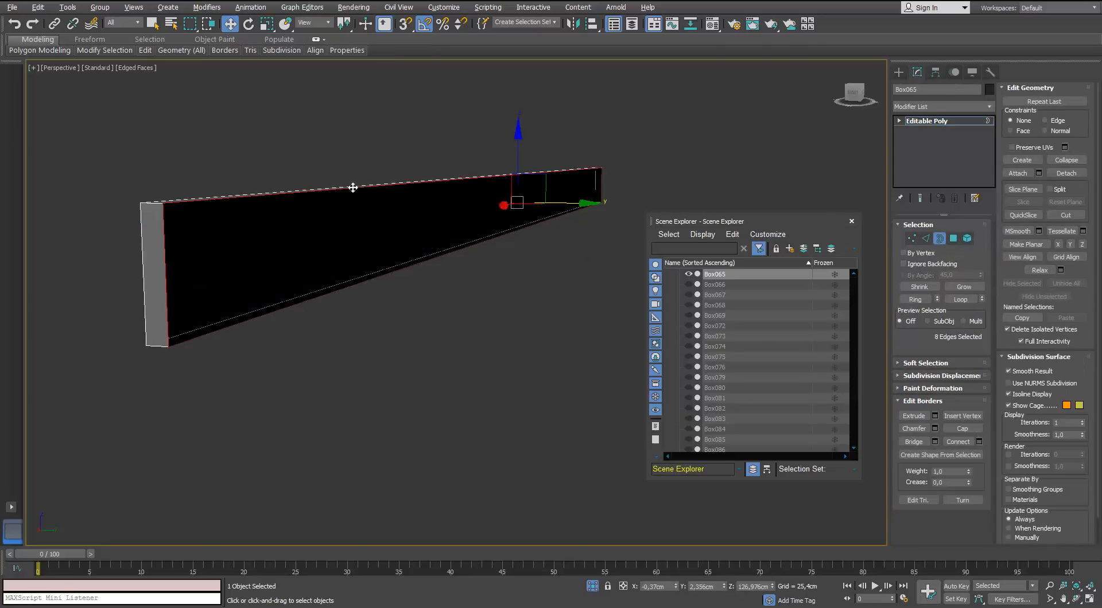
{"action": "left_click", "coordinate": [968, 428]}
{"action": "key", "text": "alt+q"}
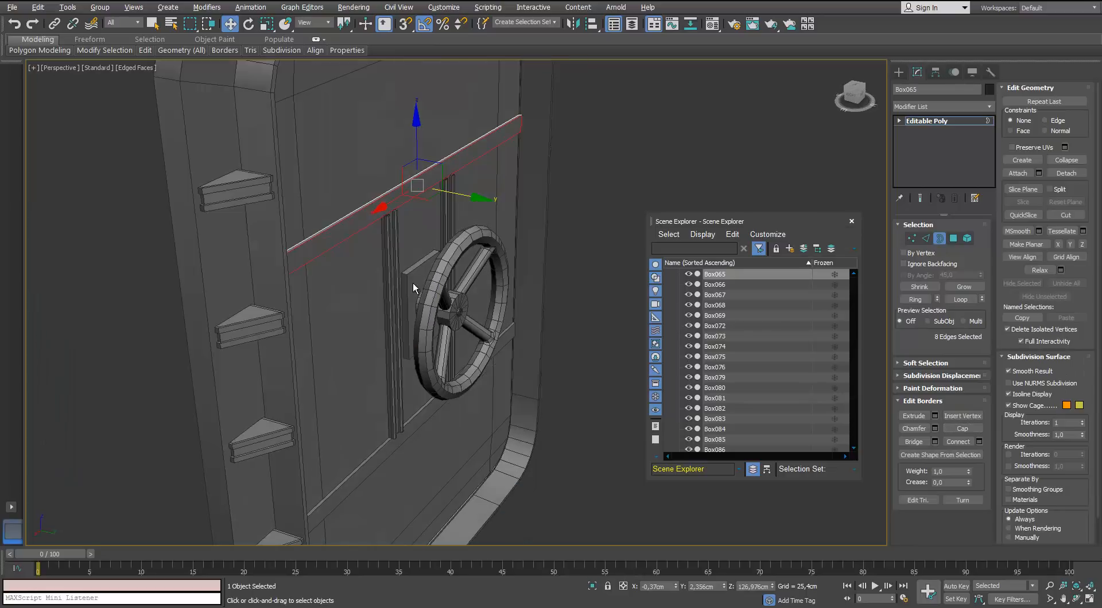
Step: Leave border editing on the beam, then select one triangular bracket on the frame and isolate it
{"action": "key", "text": "3"}
{"action": "left_click", "coordinate": [611, 197]}
{"action": "middle_click_drag", "start_coordinate": [602, 201], "coordinate": [367, 355], "text": "alt"}
{"action": "scroll", "coordinate": [376, 322], "scroll_direction": "up", "scroll_amount": 3}
{"action": "left_click", "coordinate": [385, 232]}
{"action": "key", "text": "alt+q"}
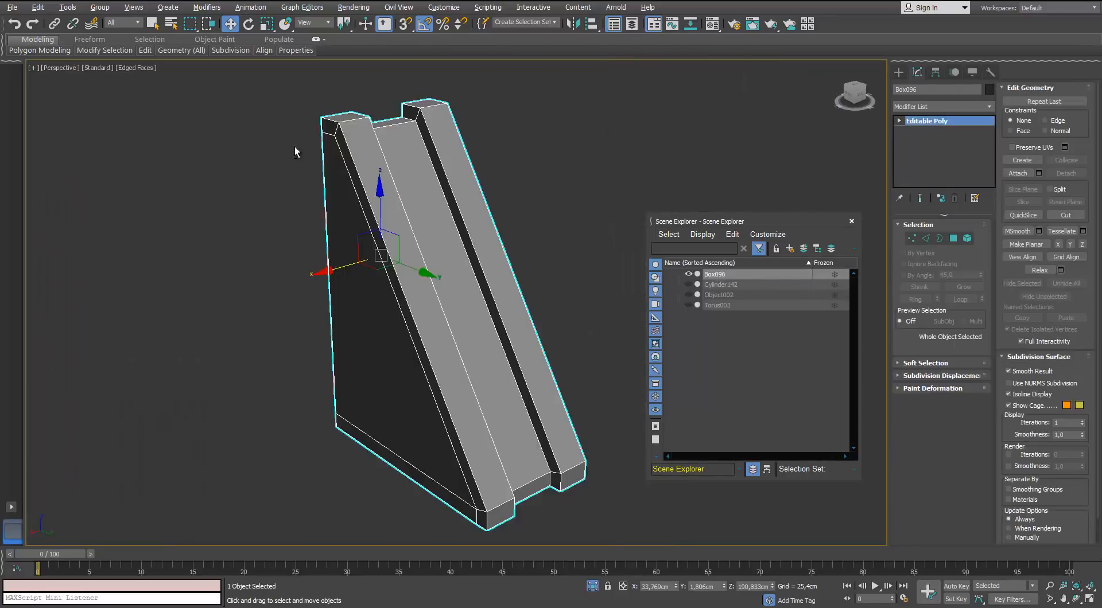
Step: Select the continuous strip of polygons forming the bracket's recessed middle web and delete it
{"action": "middle_click_drag", "start_coordinate": [415, 164], "coordinate": [425, 186], "text": "alt"}
{"action": "left_click", "coordinate": [923, 242]}
{"action": "middle_click_drag", "start_coordinate": [585, 275], "coordinate": [501, 269], "text": "alt"}
{"action": "left_click", "coordinate": [953, 239]}
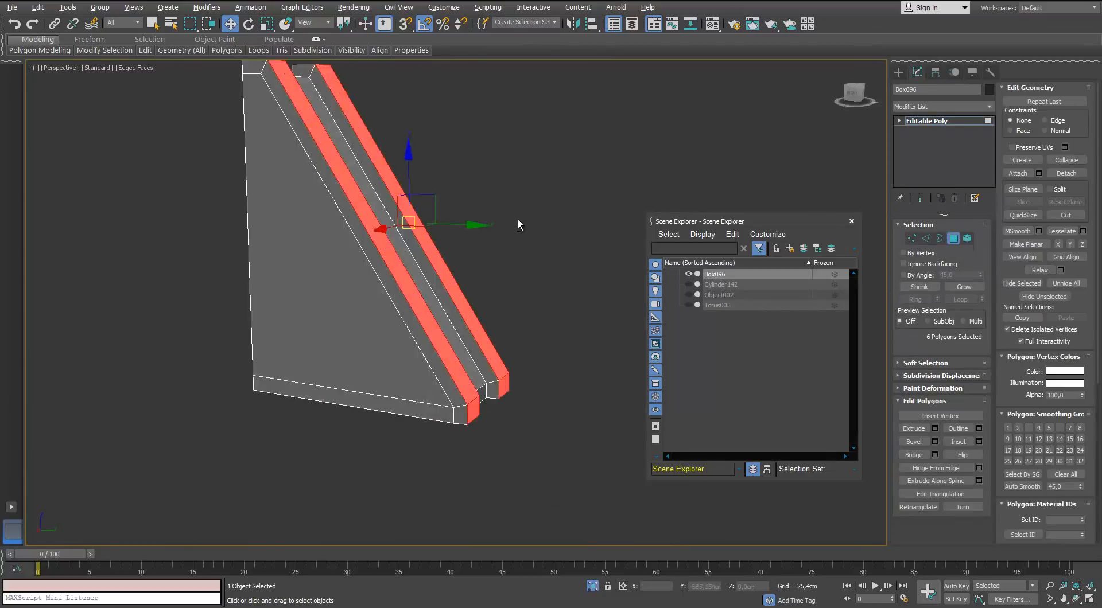
{"action": "middle_click_drag", "start_coordinate": [518, 219], "coordinate": [470, 270], "text": "alt"}
{"action": "left_click", "coordinate": [926, 239]}
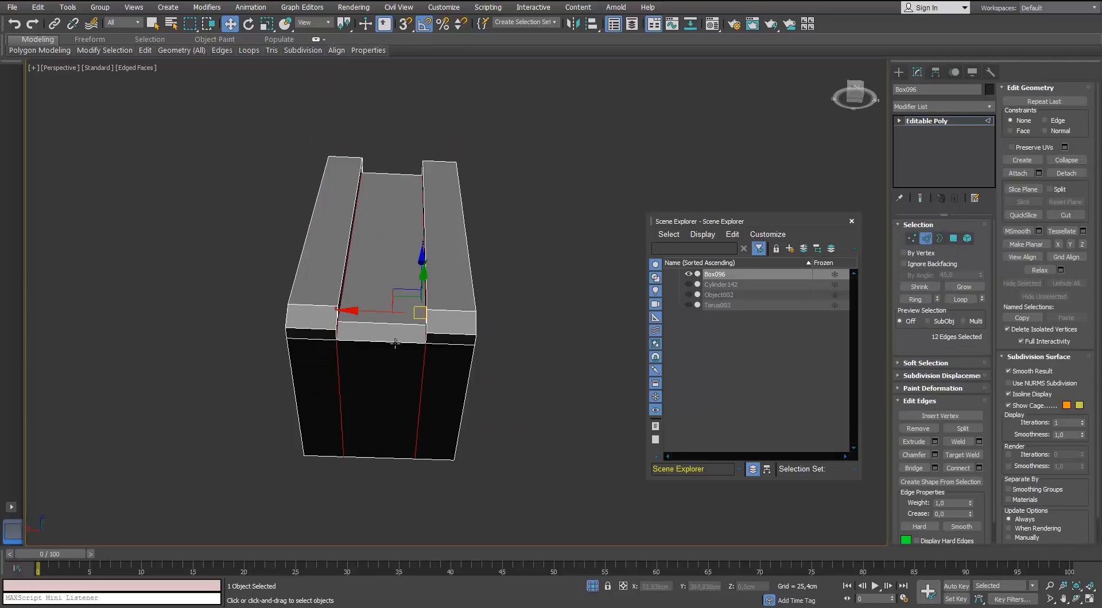
{"action": "middle_click_drag", "start_coordinate": [350, 264], "coordinate": [471, 304], "text": "alt"}
{"action": "key", "text": "4"}
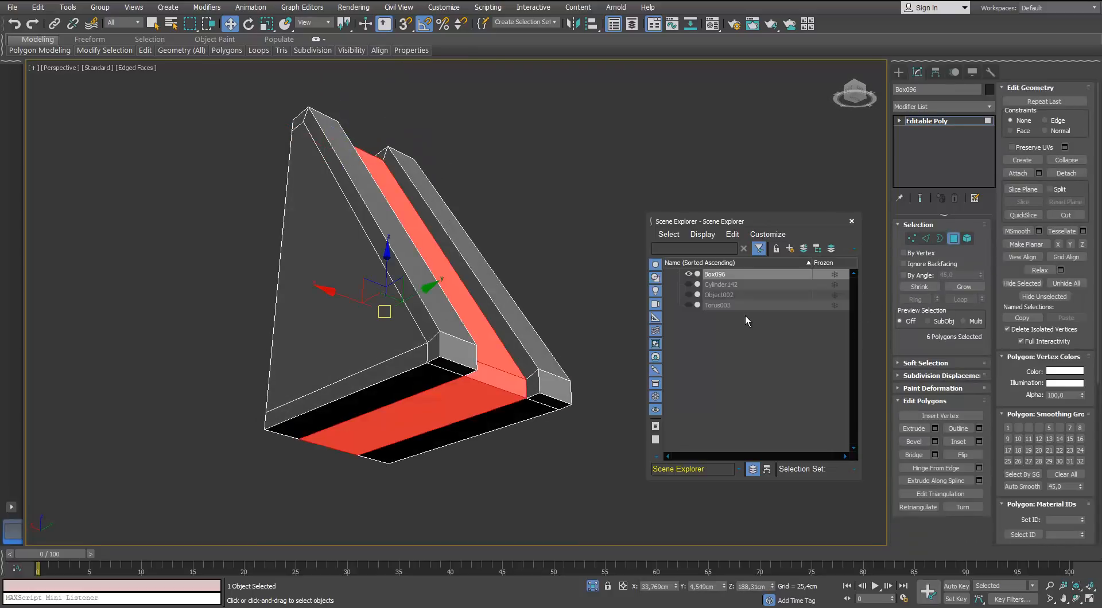
{"action": "key", "text": "Delete"}
Step: Select the inward-facing side polygons along both bracket flanges, including the small end pieces, and delete them
{"action": "left_click", "coordinate": [940, 239]}
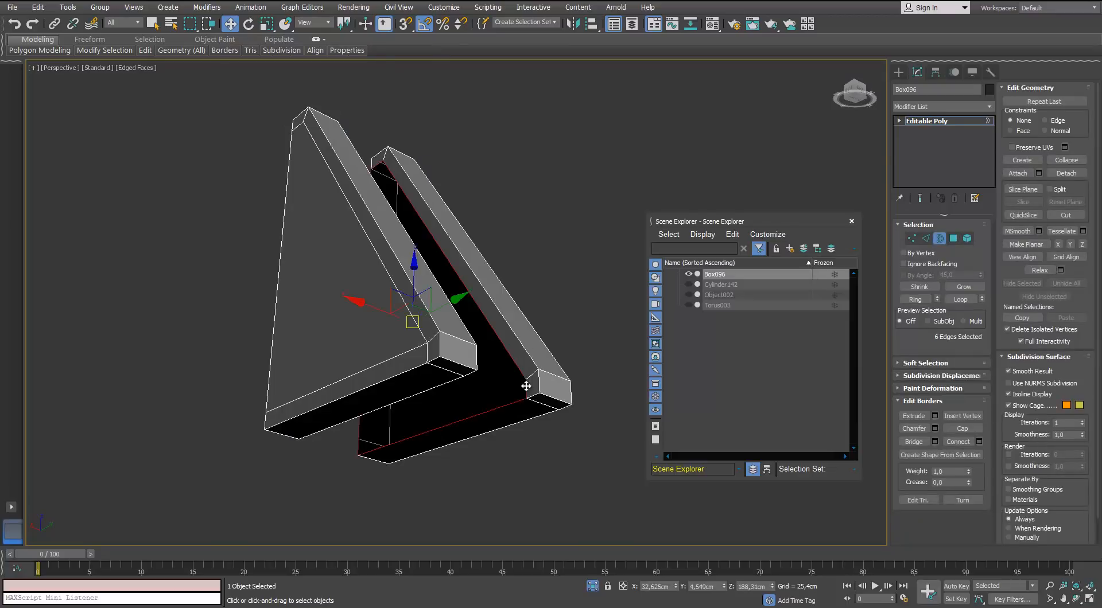
{"action": "middle_click_drag", "start_coordinate": [526, 386], "coordinate": [367, 340], "text": "alt"}
{"action": "left_click", "coordinate": [953, 239]}
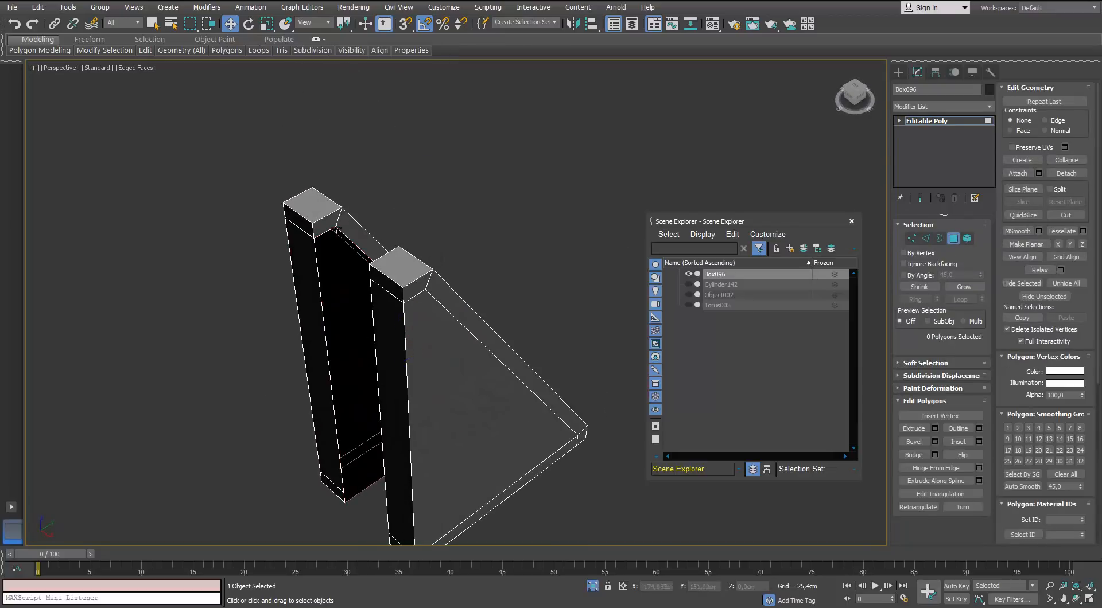
{"action": "left_click", "coordinate": [335, 226]}
{"action": "left_click", "coordinate": [350, 230], "text": "ctrl"}
{"action": "middle_click_drag", "start_coordinate": [351, 234], "coordinate": [304, 298], "text": "alt"}
{"action": "left_click", "coordinate": [268, 479], "text": "ctrl"}
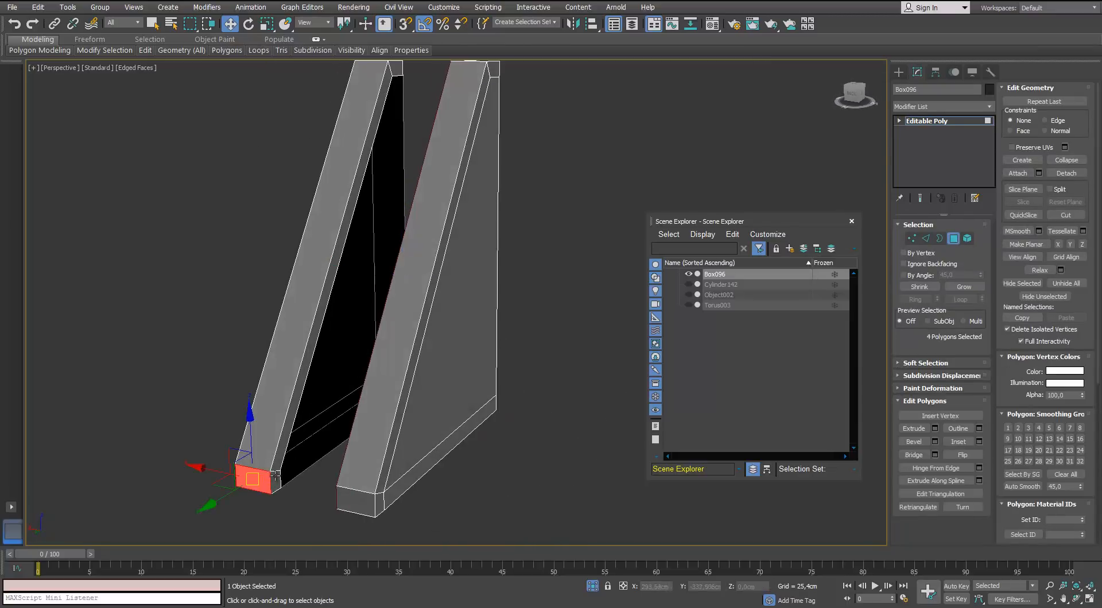
{"action": "key", "text": "ctrl+z"}
{"action": "left_click", "coordinate": [275, 476], "text": "ctrl"}
{"action": "left_click", "coordinate": [338, 240], "text": "ctrl"}
{"action": "middle_click_drag", "start_coordinate": [337, 238], "coordinate": [268, 361]}
{"action": "left_click", "coordinate": [327, 190], "text": "ctrl"}
{"action": "key", "text": "Delete"}
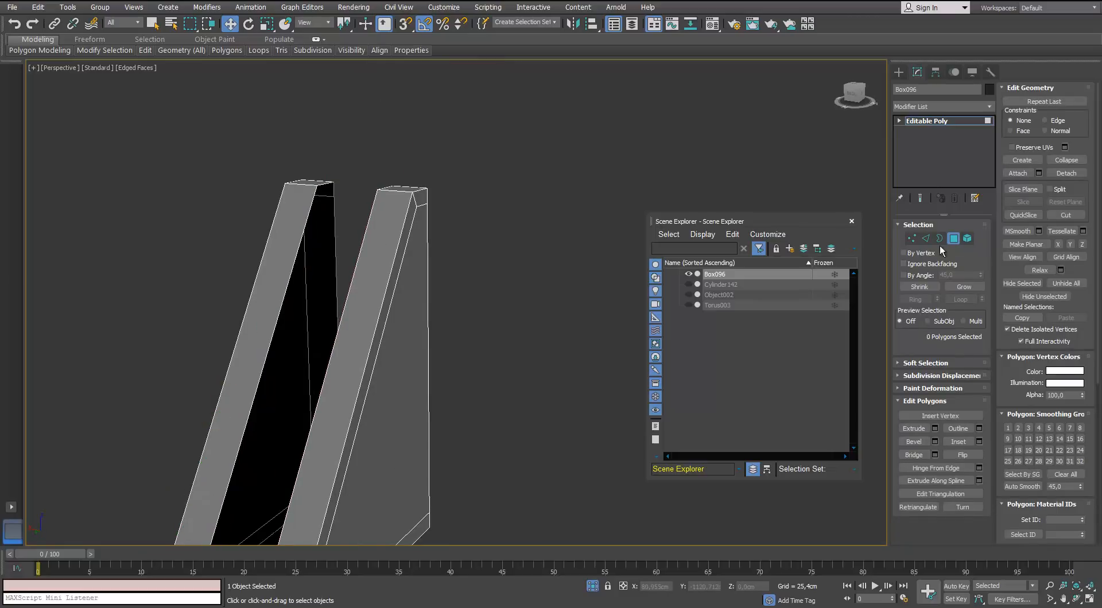
Step: Select the open borders of the two facing bracket flanges and bridge them into one solid body
{"action": "left_click", "coordinate": [939, 239]}
{"action": "left_click", "coordinate": [299, 246]}
{"action": "middle_click_drag", "start_coordinate": [275, 223], "coordinate": [338, 230], "text": "alt"}
{"action": "left_click", "coordinate": [321, 245], "text": "ctrl"}
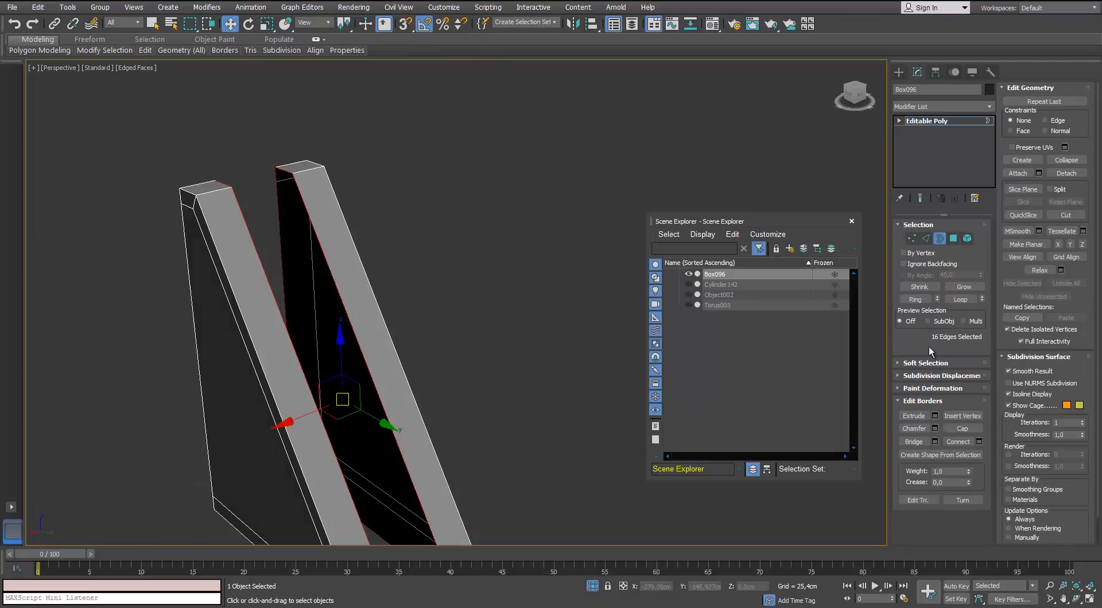
{"action": "left_click", "coordinate": [913, 441]}
Step: Select the surplus edge loops framing the bracket's triangular sides and remove them together with their vertices
{"action": "middle_click_drag", "start_coordinate": [319, 167], "coordinate": [296, 268], "text": "alt"}
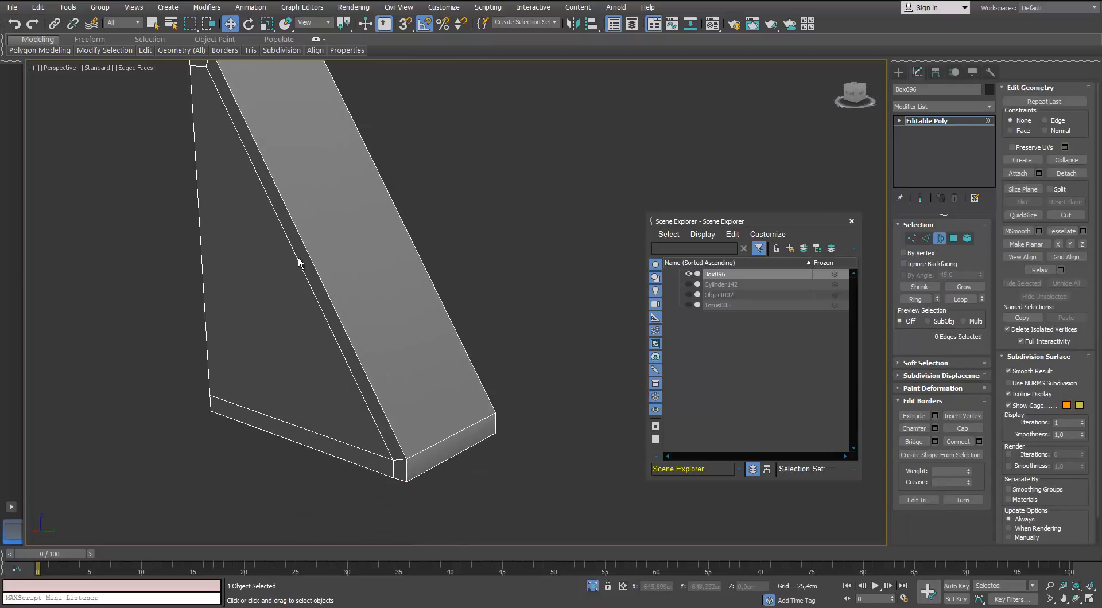
{"action": "key", "text": "2"}
{"action": "double_click", "coordinate": [297, 257]}
{"action": "middle_click_drag", "start_coordinate": [410, 253], "coordinate": [350, 170], "text": "alt"}
{"action": "left_click", "coordinate": [498, 157], "text": "ctrl"}
{"action": "key", "text": "ctrl+BackSpace"}
{"action": "scroll", "coordinate": [385, 167], "scroll_direction": "down", "scroll_amount": 3}
{"action": "double_click", "coordinate": [419, 392]}
{"action": "middle_click_drag", "start_coordinate": [418, 392], "coordinate": [436, 348], "text": "alt"}
{"action": "left_click", "coordinate": [486, 303]}
Step: Target Weld the doubled vertices at the bracket's right-angled lower corner to eliminate the thin bottom strip
{"action": "left_click", "coordinate": [912, 239]}
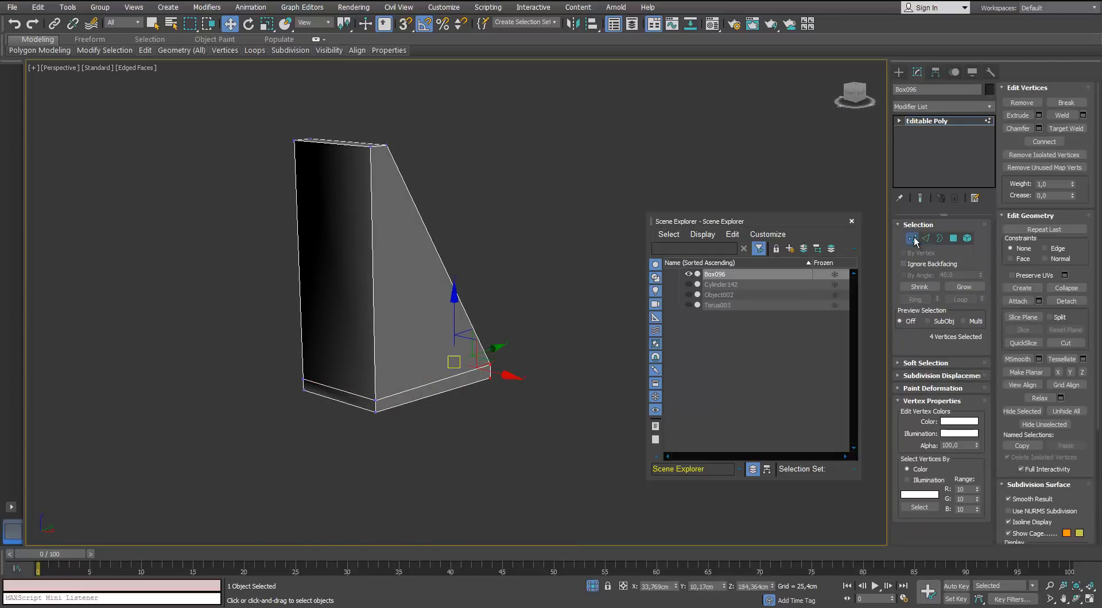
{"action": "left_click", "coordinate": [1056, 128]}
{"action": "scroll", "coordinate": [352, 323], "scroll_direction": "up", "scroll_amount": 2}
{"action": "middle_click_drag", "start_coordinate": [349, 342], "coordinate": [364, 331], "text": "alt"}
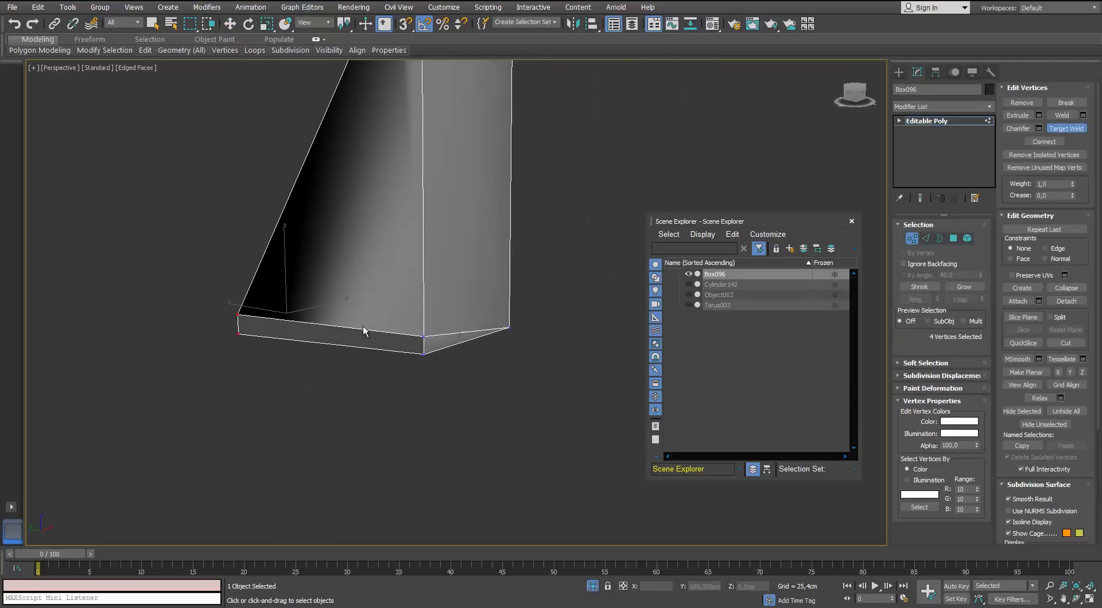
{"action": "left_click", "coordinate": [423, 354]}
{"action": "right_click", "coordinate": [337, 389]}
{"action": "left_click", "coordinate": [438, 431]}
Step: Select the whole bracket element, clear its smoothing groups and auto-smooth it with a threshold of 45
{"action": "mouse_move", "coordinate": [337, 388]}
{"action": "middle_mouse_down", "text": "alt"}
{"action": "mouse_move", "coordinate": [436, 427]}
{"action": "mouse_move", "coordinate": [603, 391]}
{"action": "middle_mouse_up", "text": "alt"}
{"action": "left_click", "coordinate": [967, 239]}
{"action": "left_click", "coordinate": [469, 243]}
{"action": "left_click", "coordinate": [1065, 475]}
{"action": "left_click", "coordinate": [1022, 487]}
{"action": "left_click", "coordinate": [413, 400]}
Step: End the bracket's isolation, select the large door panel behind the wheel and isolate it
{"action": "scroll", "coordinate": [414, 401], "scroll_direction": "down", "scroll_amount": 3}
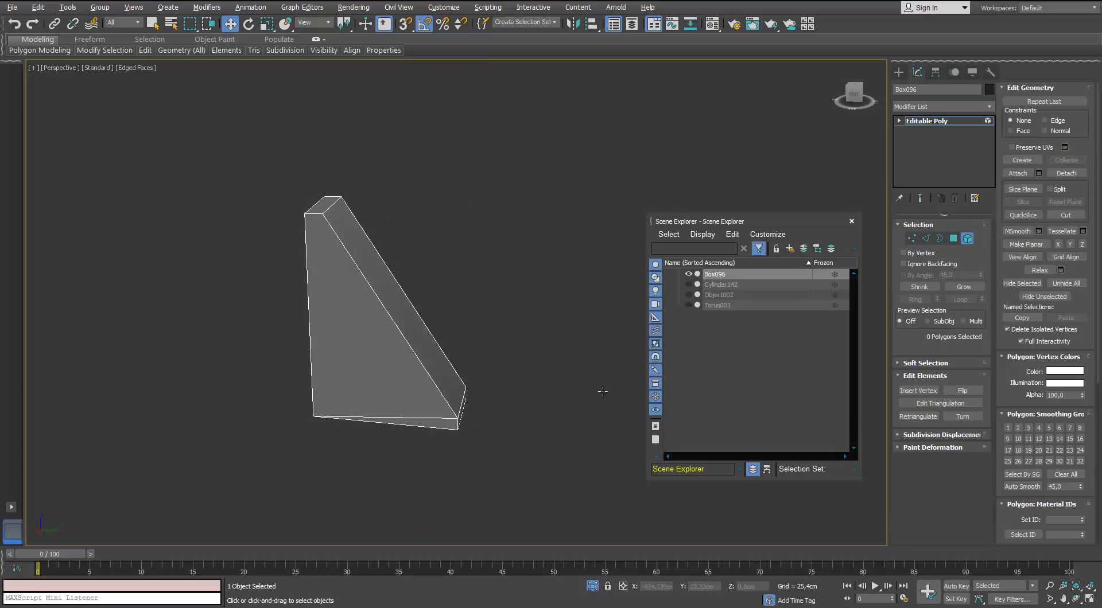
{"action": "left_click", "coordinate": [592, 585]}
{"action": "scroll", "coordinate": [273, 250], "scroll_direction": "down", "scroll_amount": 3}
{"action": "scroll", "coordinate": [258, 278], "scroll_direction": "up", "scroll_amount": 6}
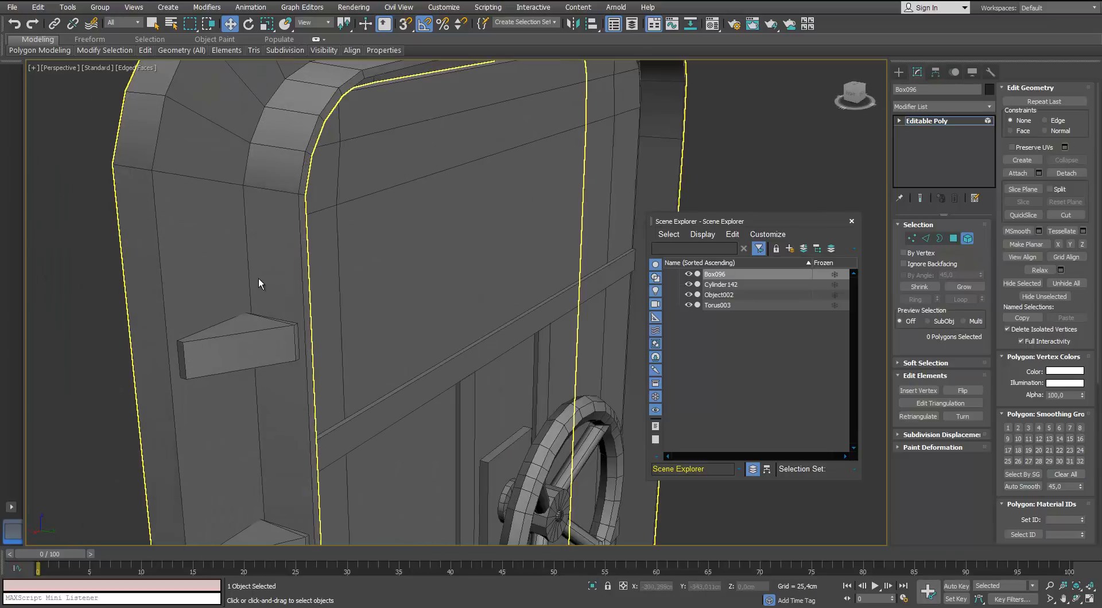
{"action": "scroll", "coordinate": [228, 212], "scroll_direction": "down", "scroll_amount": 5}
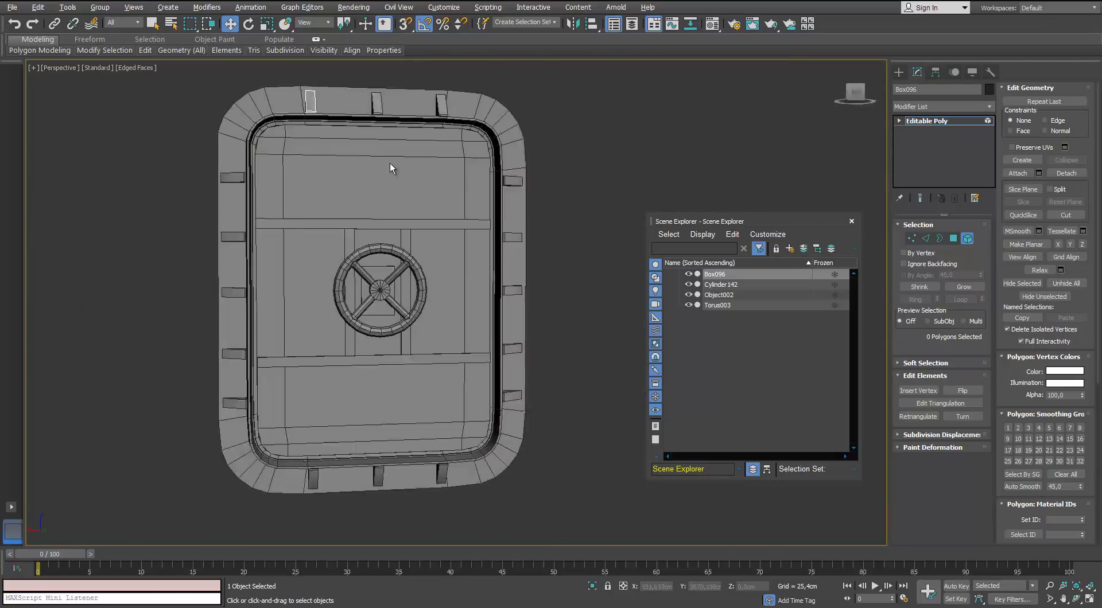
{"action": "scroll", "coordinate": [402, 156], "scroll_direction": "up", "scroll_amount": 2}
{"action": "scroll", "coordinate": [409, 155], "scroll_direction": "down", "scroll_amount": 2}
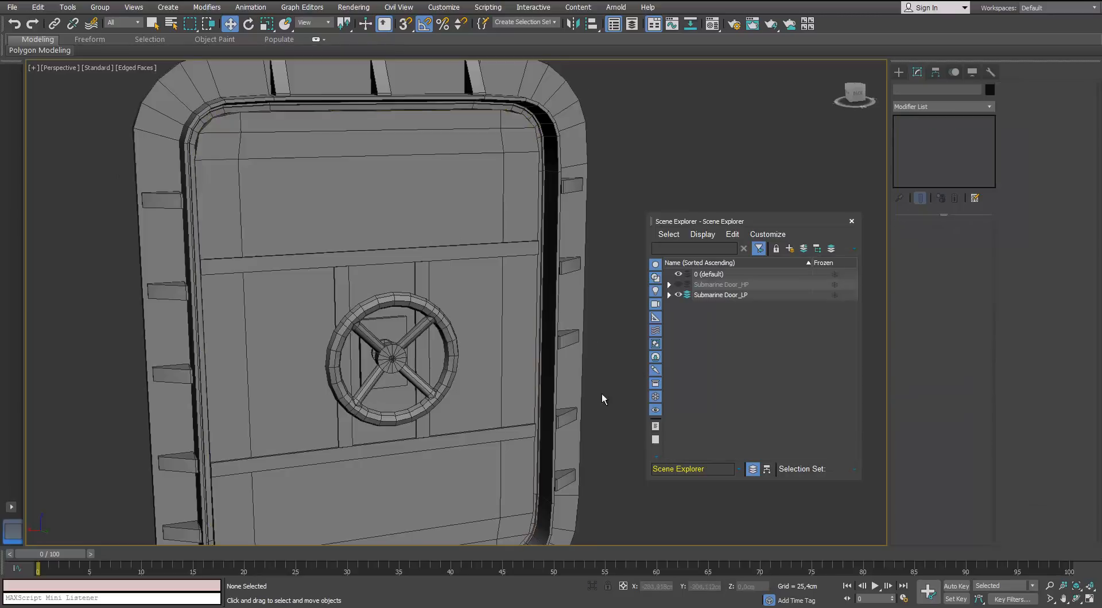
{"action": "left_click", "coordinate": [322, 181]}
{"action": "key", "text": "alt+q"}
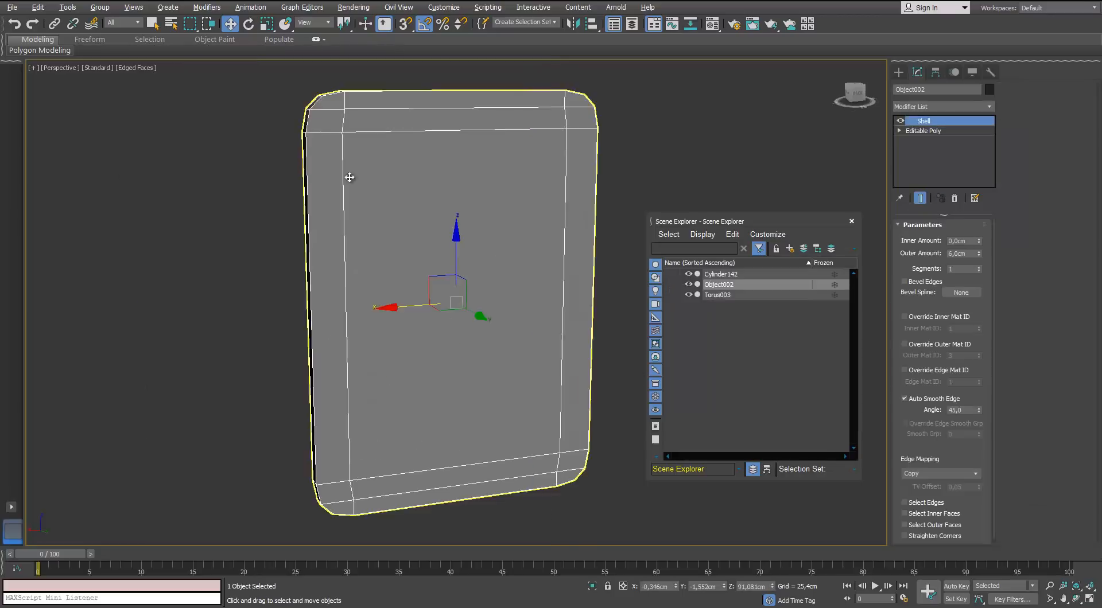
Step: Convert the door panel to an Editable Poly, collapsing its Shell modifier
{"action": "scroll", "coordinate": [370, 176], "scroll_direction": "up", "scroll_amount": 3}
{"action": "right_click", "coordinate": [501, 117]}
{"action": "mouse_move", "coordinate": [517, 244]}
{"action": "left_click", "coordinate": [477, 248]}
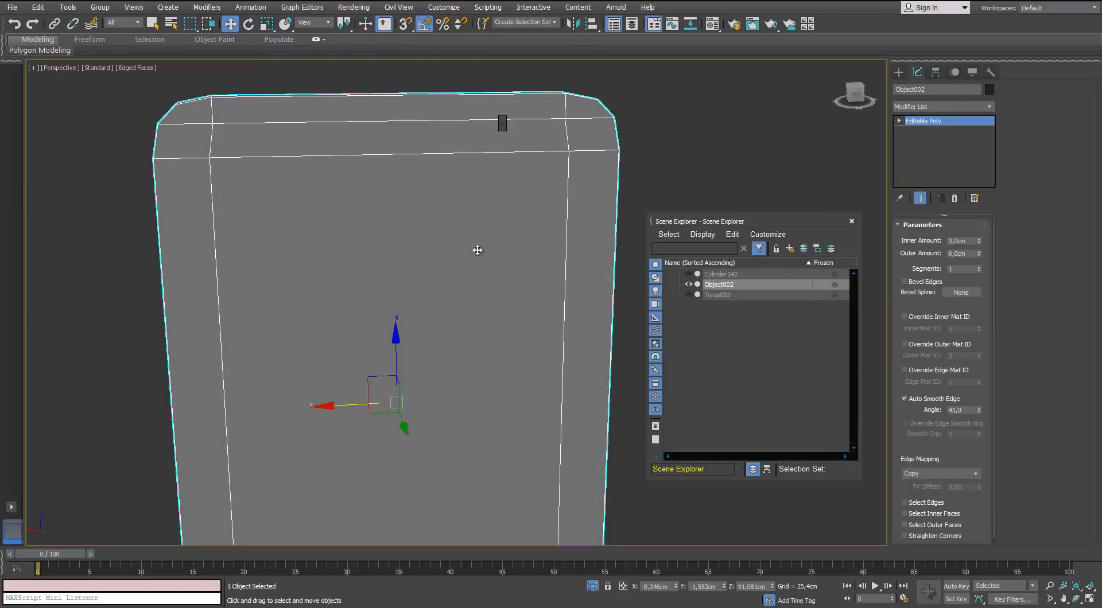
Step: Target Weld the panel's upper inner vertices across each row and move the two merged vertices towards the middle
{"action": "left_click", "coordinate": [912, 239]}
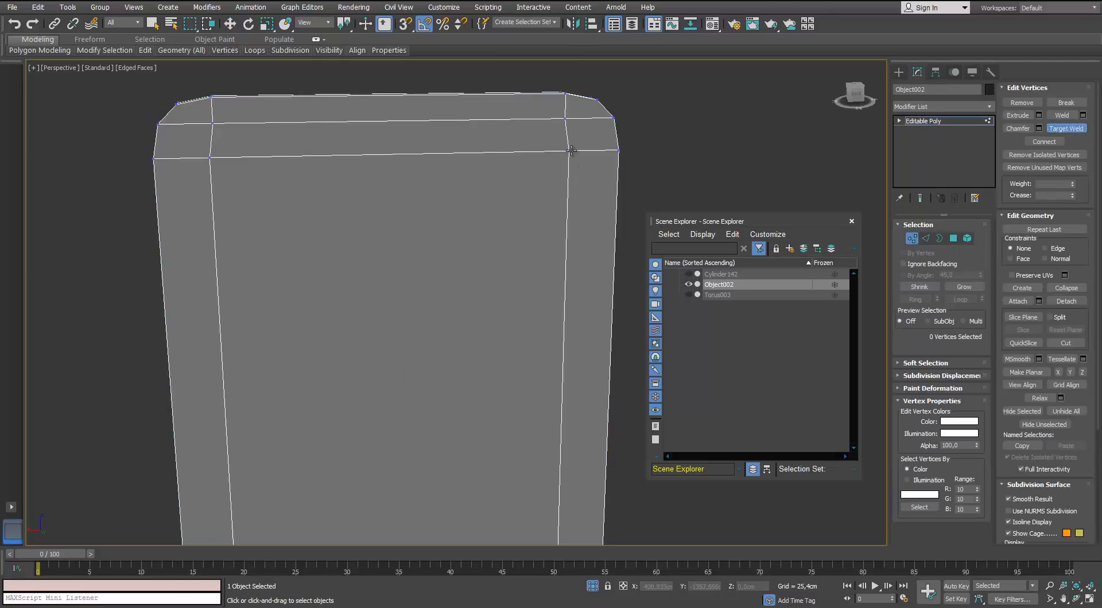
{"action": "left_click", "coordinate": [209, 158]}
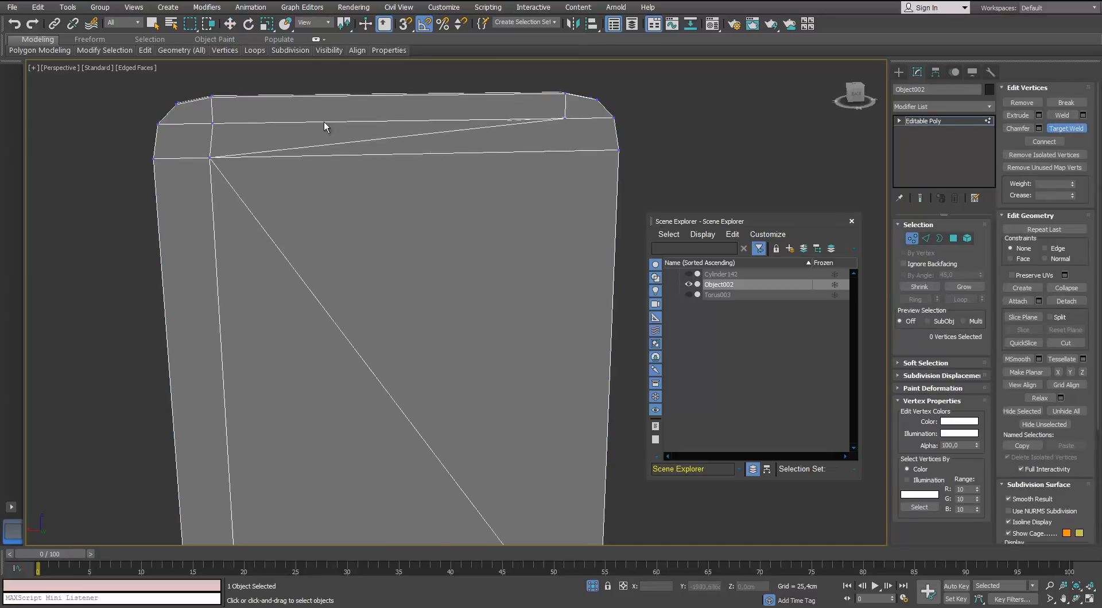
{"action": "scroll", "coordinate": [220, 152], "scroll_direction": "down", "scroll_amount": 3}
{"action": "key", "text": "w"}
{"action": "left_click", "coordinate": [213, 155]}
{"action": "left_click", "coordinate": [213, 133], "text": "ctrl"}
{"action": "left_click_drag", "start_coordinate": [174, 145], "coordinate": [268, 155]}
Step: Target Weld the lower inner vertices and the leftover upper one into a single vertex on this face
{"action": "middle_click_drag", "start_coordinate": [269, 160], "coordinate": [330, 192], "text": "alt"}
{"action": "scroll", "coordinate": [328, 195], "scroll_direction": "down", "scroll_amount": 4}
{"action": "scroll", "coordinate": [327, 212], "scroll_direction": "up", "scroll_amount": 4}
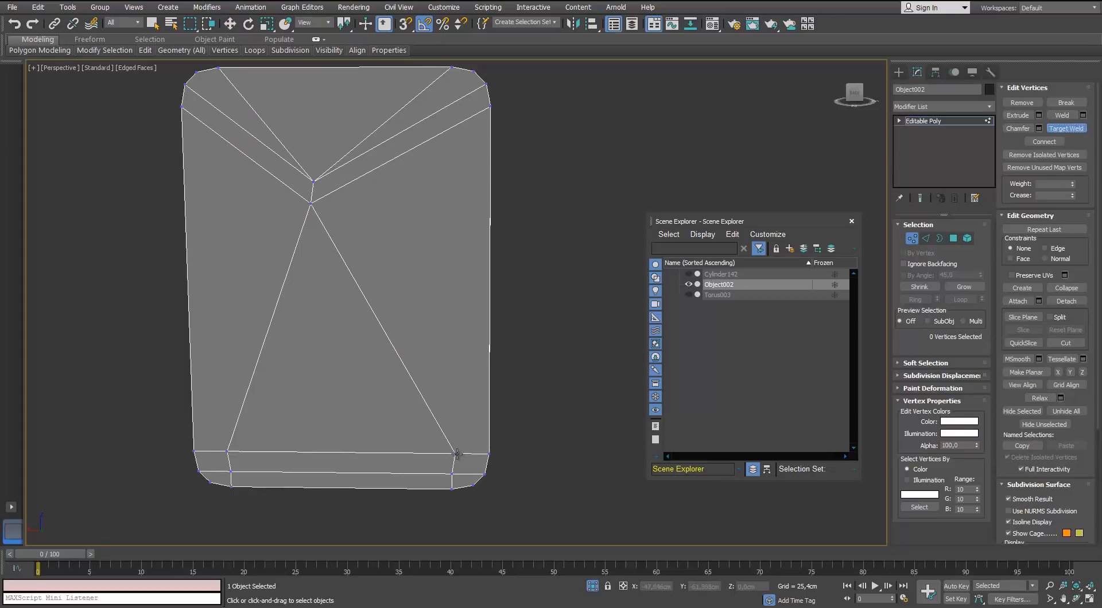
{"action": "left_click", "coordinate": [448, 473]}
{"action": "left_click", "coordinate": [312, 204]}
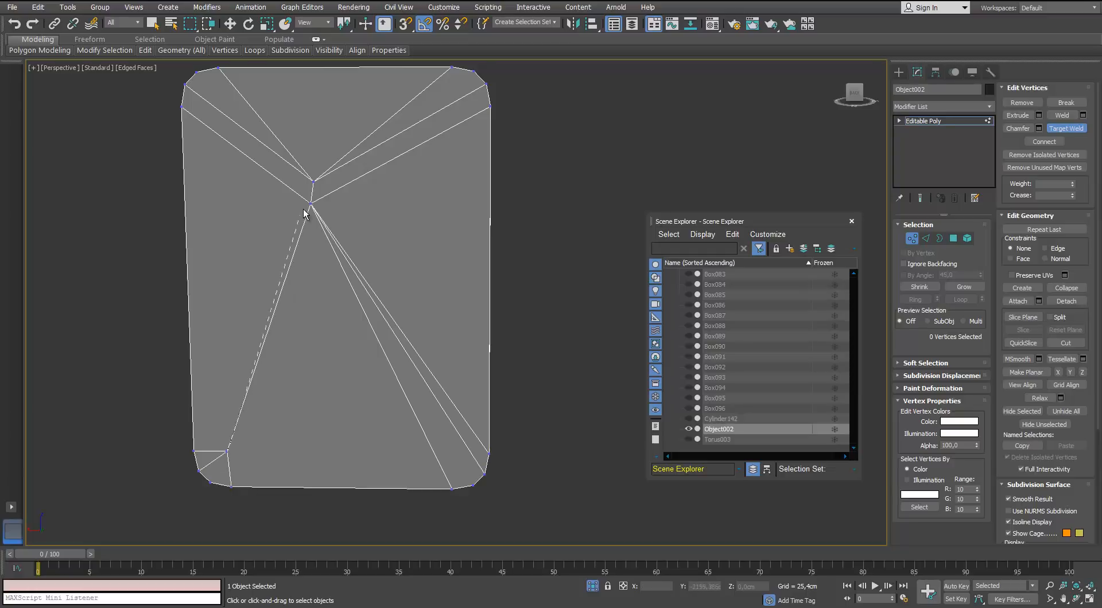
{"action": "left_click", "coordinate": [315, 181]}
{"action": "middle_click_drag", "start_coordinate": [315, 181], "coordinate": [326, 235]}
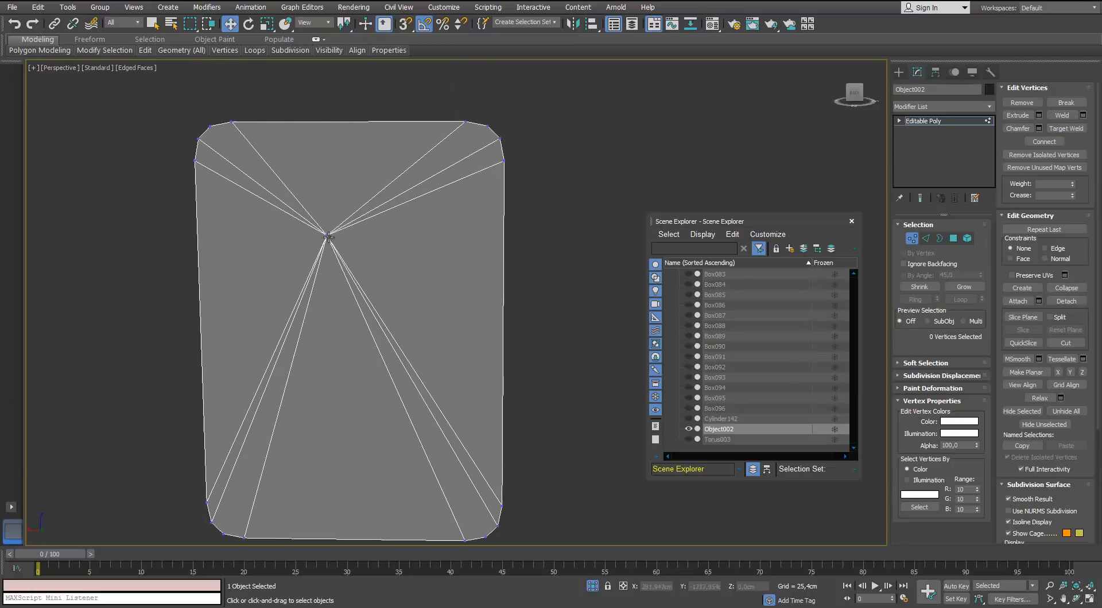
Step: Move the merged vertex to the centre of the door panel, aligning it in the front wireframe view
{"action": "left_click", "coordinate": [328, 237]}
{"action": "left_click_drag", "start_coordinate": [305, 213], "coordinate": [321, 298]}
{"action": "key", "text": "f"}
{"action": "key", "text": "z"}
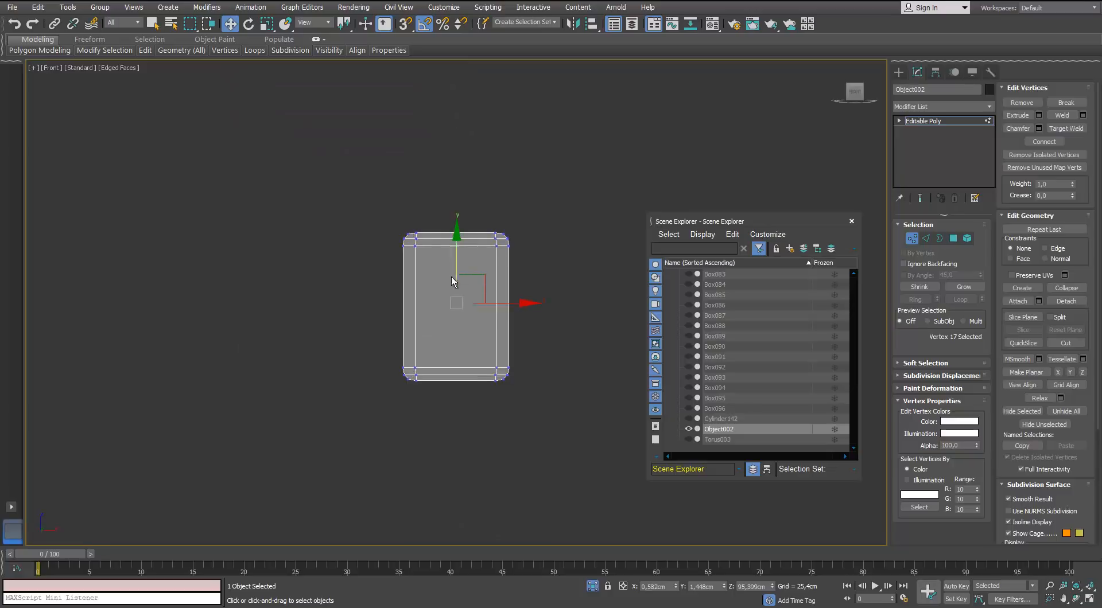
{"action": "middle_click_drag", "start_coordinate": [451, 277], "coordinate": [423, 261]}
{"action": "key", "text": "F3"}
{"action": "scroll", "coordinate": [426, 309], "scroll_direction": "up", "scroll_amount": 4}
{"action": "left_click_drag", "start_coordinate": [456, 196], "coordinate": [459, 201]}
{"action": "scroll", "coordinate": [448, 230], "scroll_direction": "down", "scroll_amount": 1}
{"action": "middle_click_drag", "start_coordinate": [448, 231], "coordinate": [421, 315]}
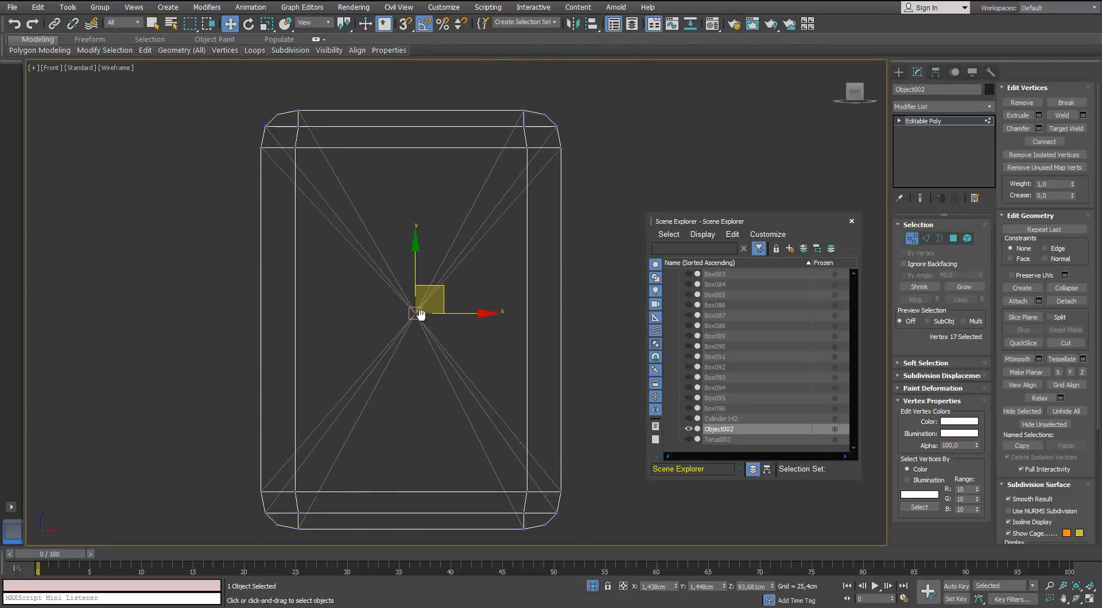
{"action": "scroll", "coordinate": [420, 314], "scroll_direction": "down", "scroll_amount": 2}
{"action": "left_click_drag", "start_coordinate": [460, 318], "coordinate": [459, 318]}
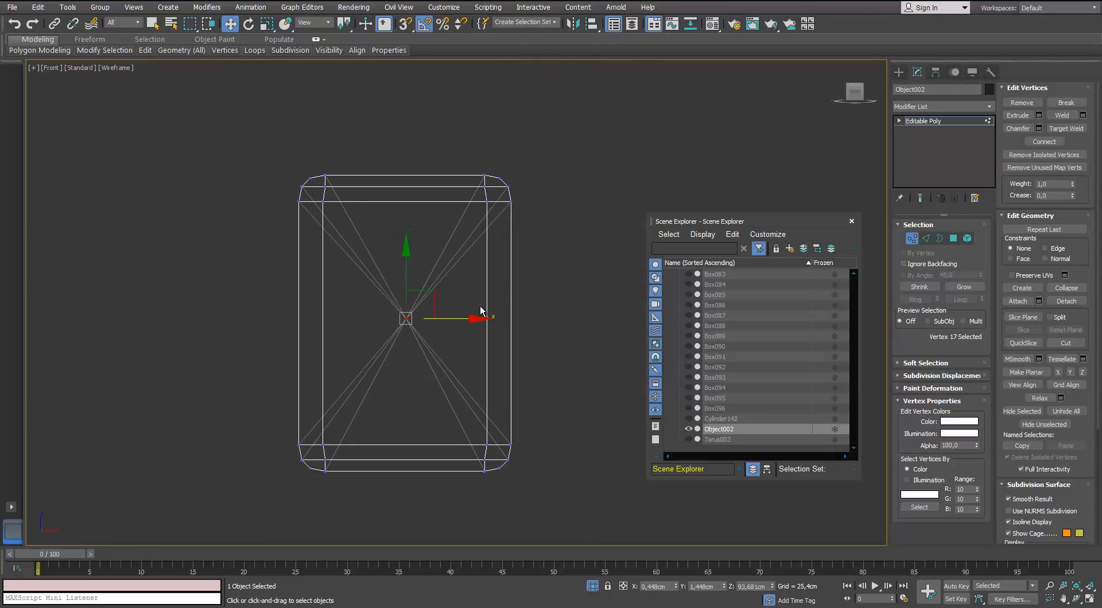
Step: On the panel's opposite face, Target Weld the four upper inner vertices into one
{"action": "key", "text": "p"}
{"action": "mouse_move", "coordinate": [374, 225]}
{"action": "middle_mouse_down", "text": "alt"}
{"action": "mouse_move", "coordinate": [563, 266]}
{"action": "mouse_move", "coordinate": [426, 239]}
{"action": "mouse_move", "coordinate": [344, 244]}
{"action": "middle_mouse_up", "text": "alt"}
{"action": "key", "text": "F3"}
{"action": "key", "text": "BackSpace"}
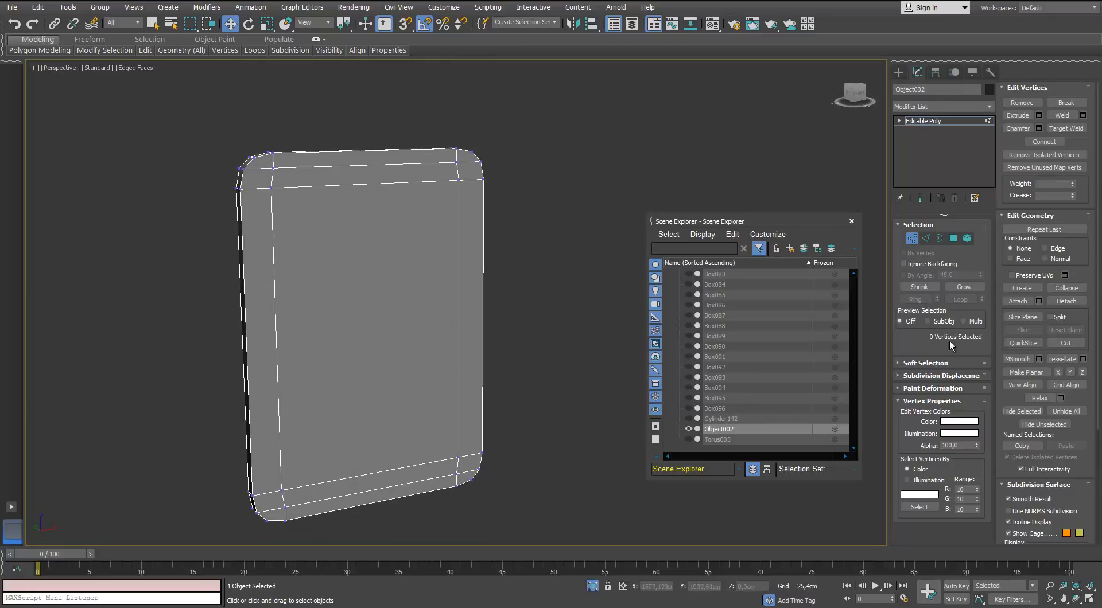
{"action": "left_click", "coordinate": [1065, 128]}
{"action": "middle_click_drag", "start_coordinate": [498, 242], "coordinate": [456, 237], "text": "alt"}
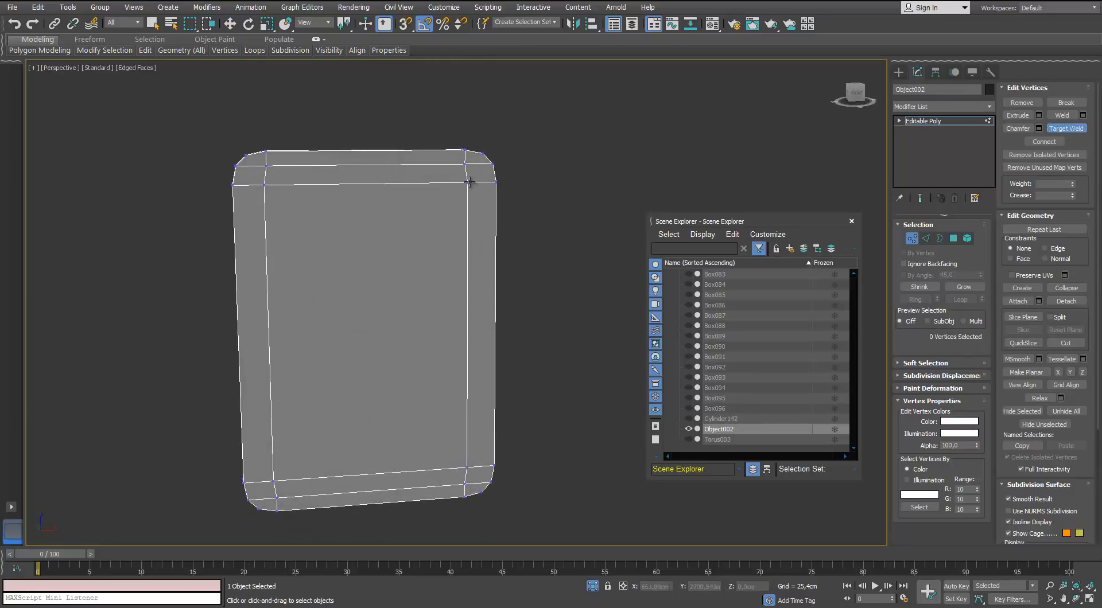
{"action": "left_click", "coordinate": [263, 183]}
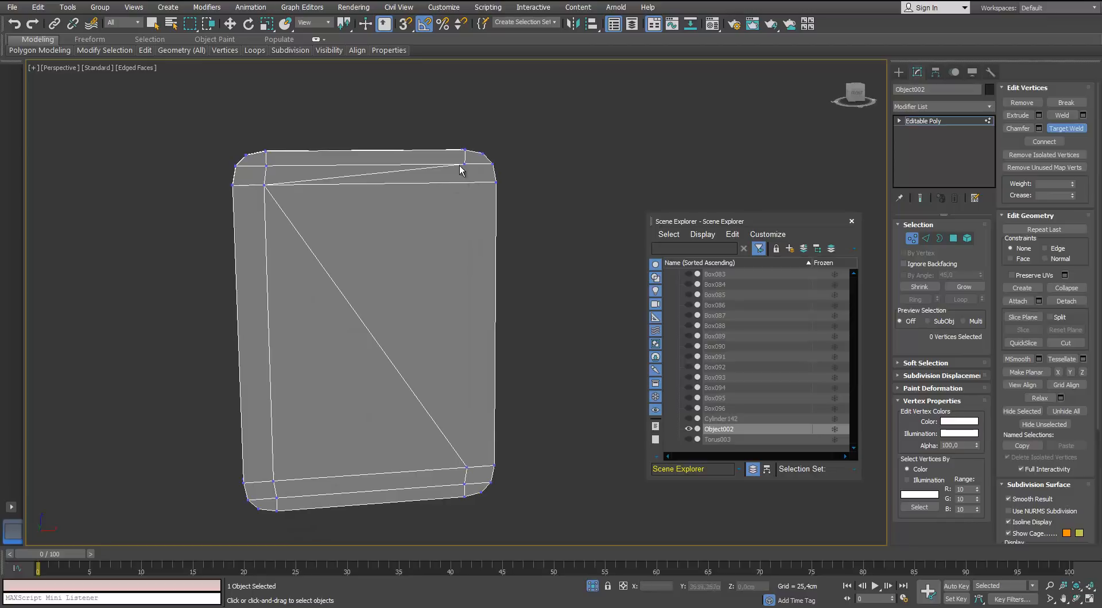
{"action": "left_click", "coordinate": [264, 184]}
{"action": "left_click", "coordinate": [264, 184]}
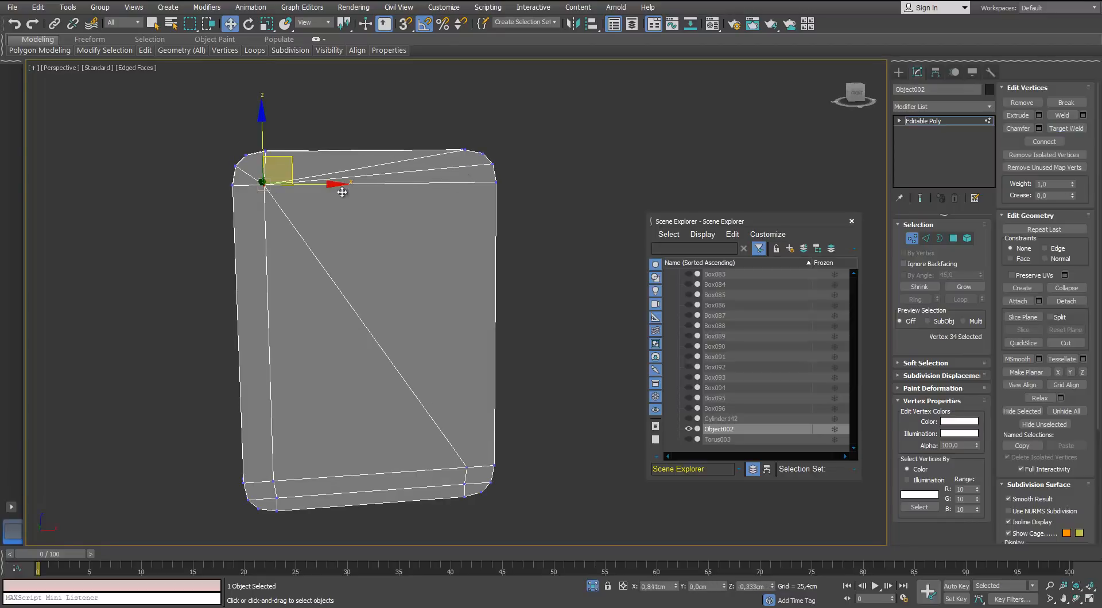
Step: Move the opposite face's merged vertex from its corner to the panel's horizontal middle, above mid-height
{"action": "left_click_drag", "start_coordinate": [341, 193], "coordinate": [407, 267]}
{"action": "middle_click_drag", "start_coordinate": [409, 304], "coordinate": [376, 256]}
{"action": "left_click_drag", "start_coordinate": [378, 217], "coordinate": [374, 220]}
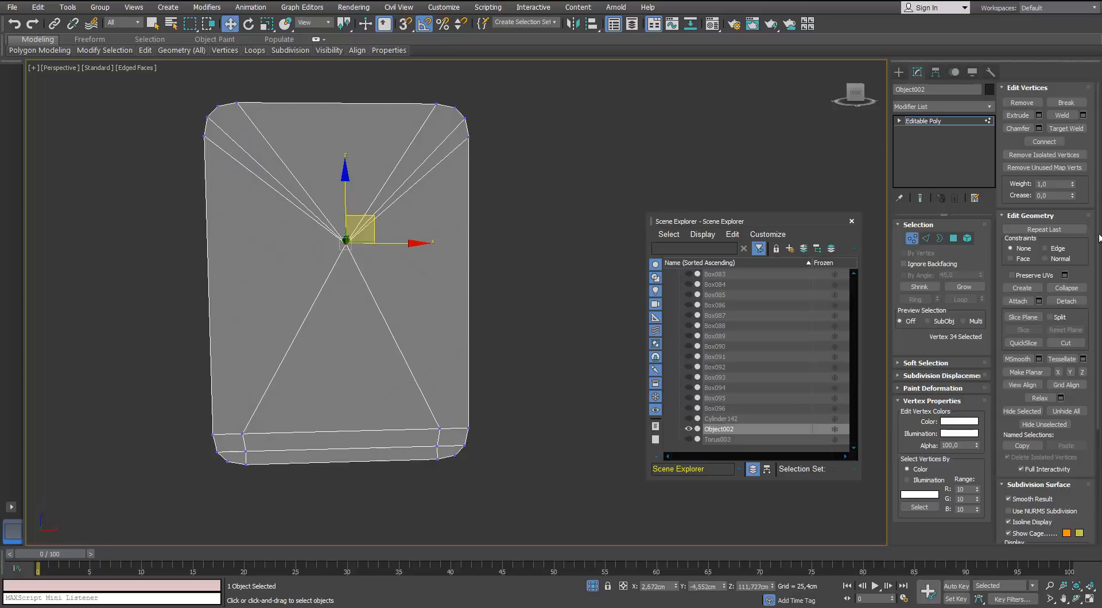
Step: Target Weld the four lower inner vertices of this face to the merged vertex in the middle
{"action": "left_click", "coordinate": [1065, 128]}
{"action": "left_click", "coordinate": [439, 428]}
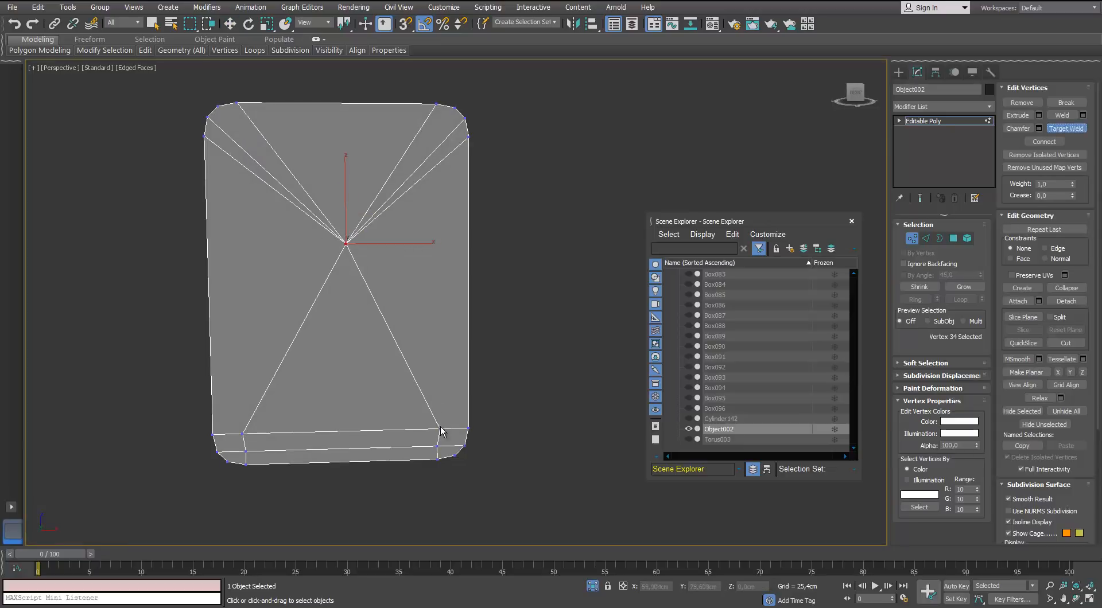
{"action": "left_click", "coordinate": [345, 242]}
{"action": "left_click", "coordinate": [345, 241]}
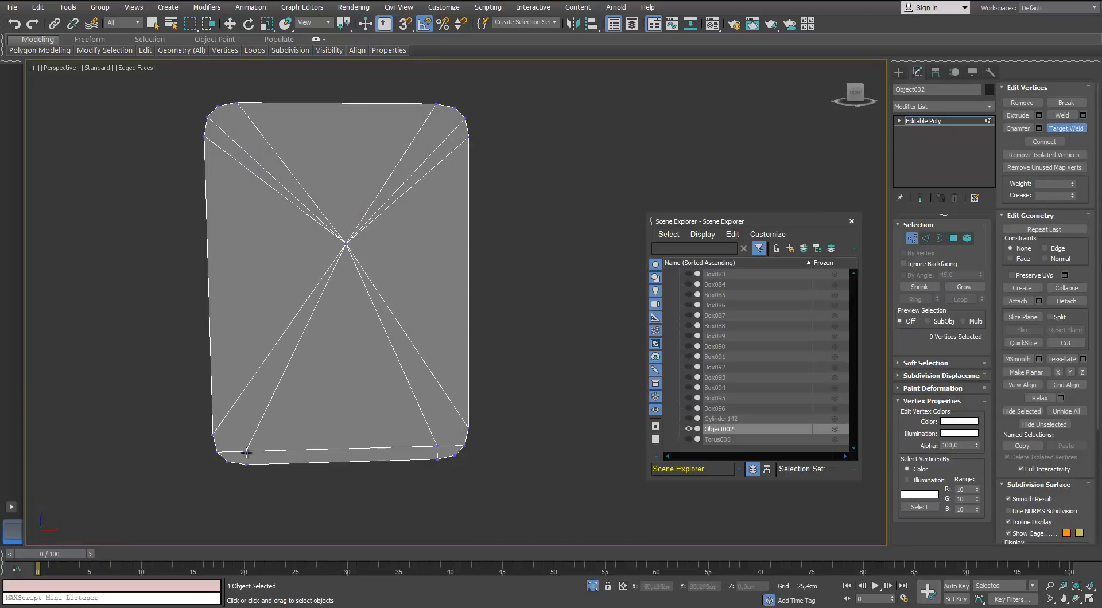
{"action": "left_click", "coordinate": [345, 243]}
{"action": "left_click", "coordinate": [346, 243]}
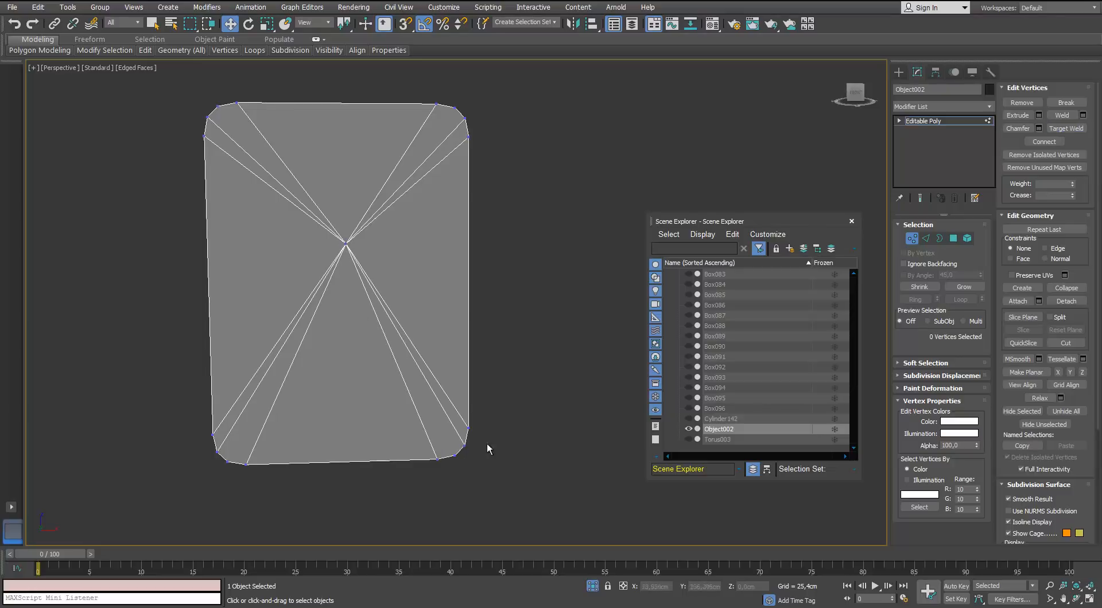
Step: Connect the middle vertex of each of the four rounded corners to the central vertex on this panel face
{"action": "left_click", "coordinate": [455, 455]}
{"action": "left_click", "coordinate": [346, 242], "text": "ctrl"}
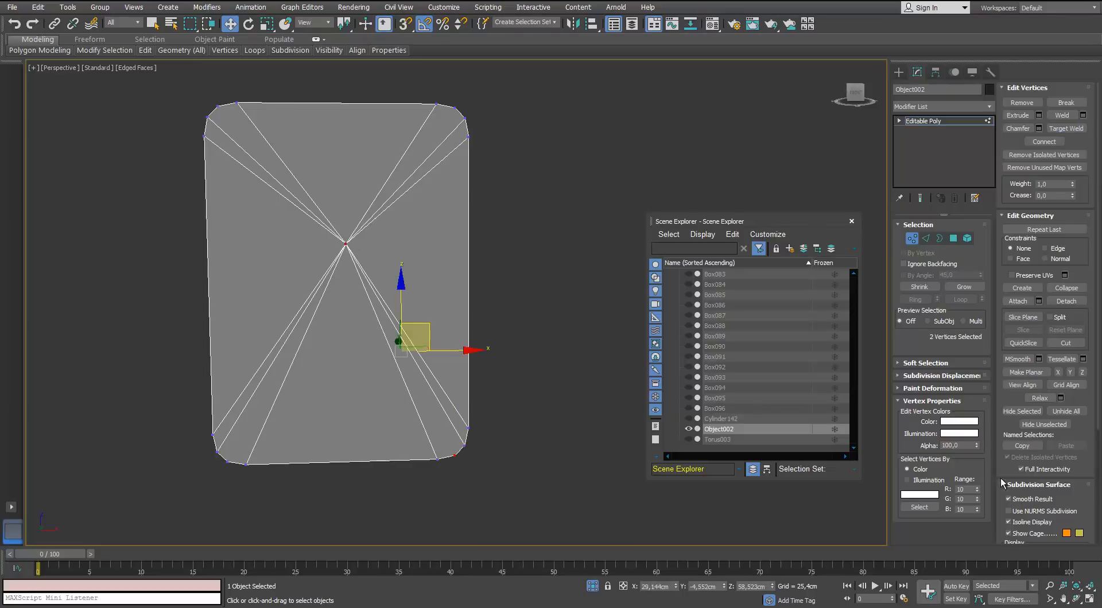
{"action": "left_click", "coordinate": [899, 401]}
{"action": "left_click", "coordinate": [224, 460]}
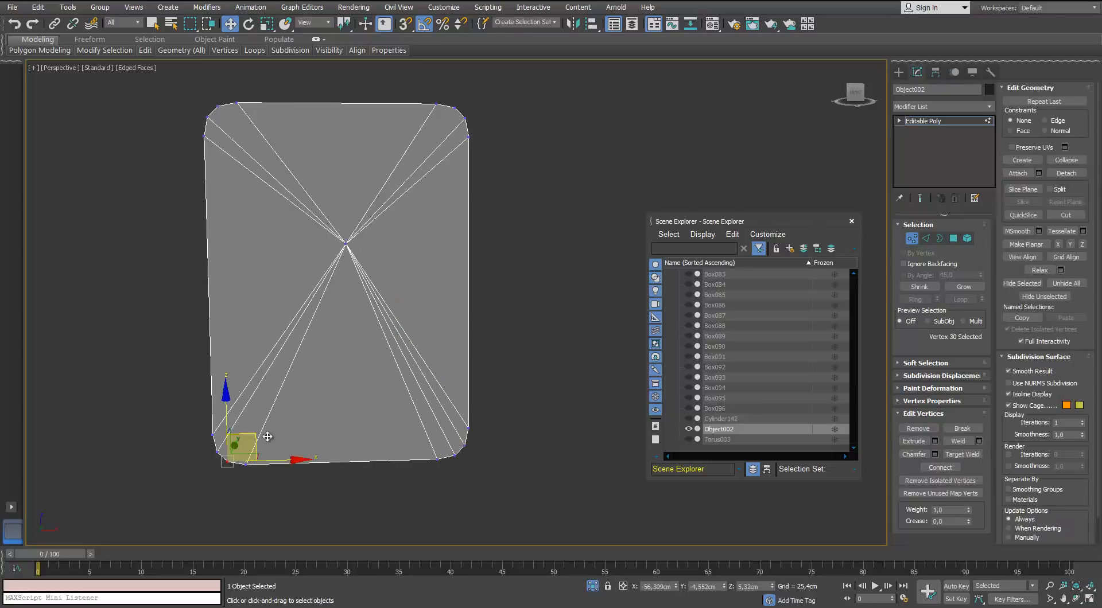
{"action": "left_click", "coordinate": [346, 241], "text": "ctrl"}
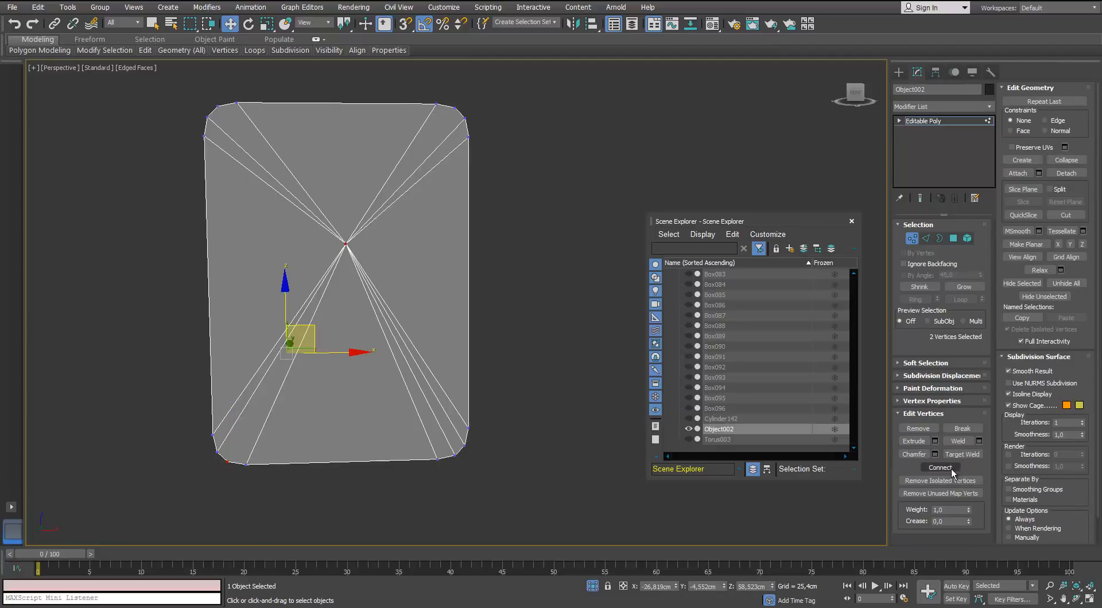
{"action": "left_click", "coordinate": [456, 106]}
{"action": "left_click", "coordinate": [345, 243], "text": "ctrl"}
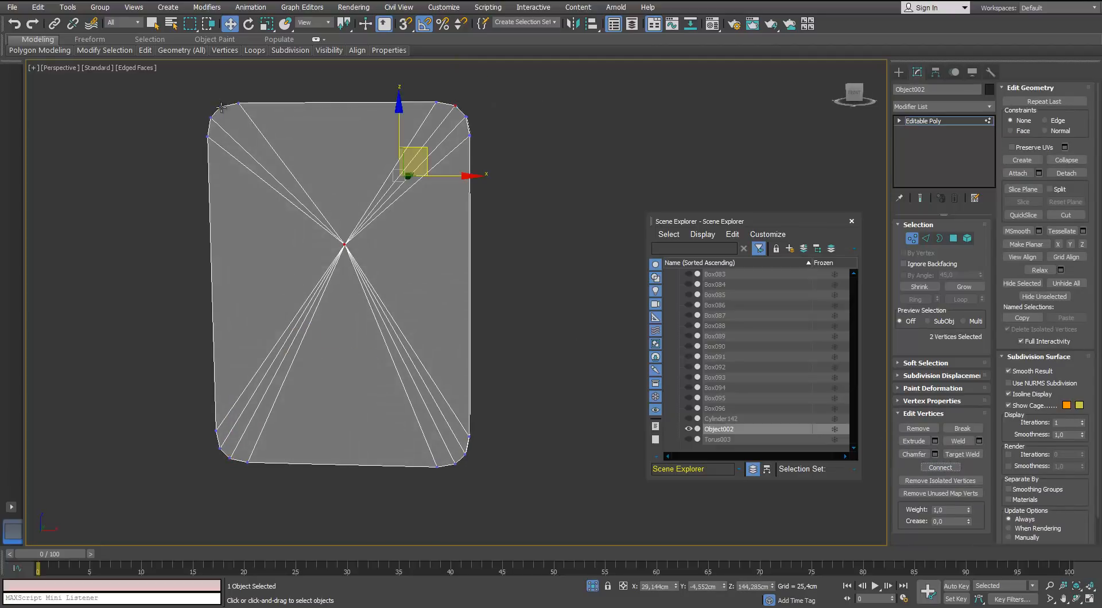
{"action": "left_click", "coordinate": [221, 107]}
{"action": "left_click", "coordinate": [345, 244], "text": "ctrl"}
{"action": "left_click", "coordinate": [932, 467]}
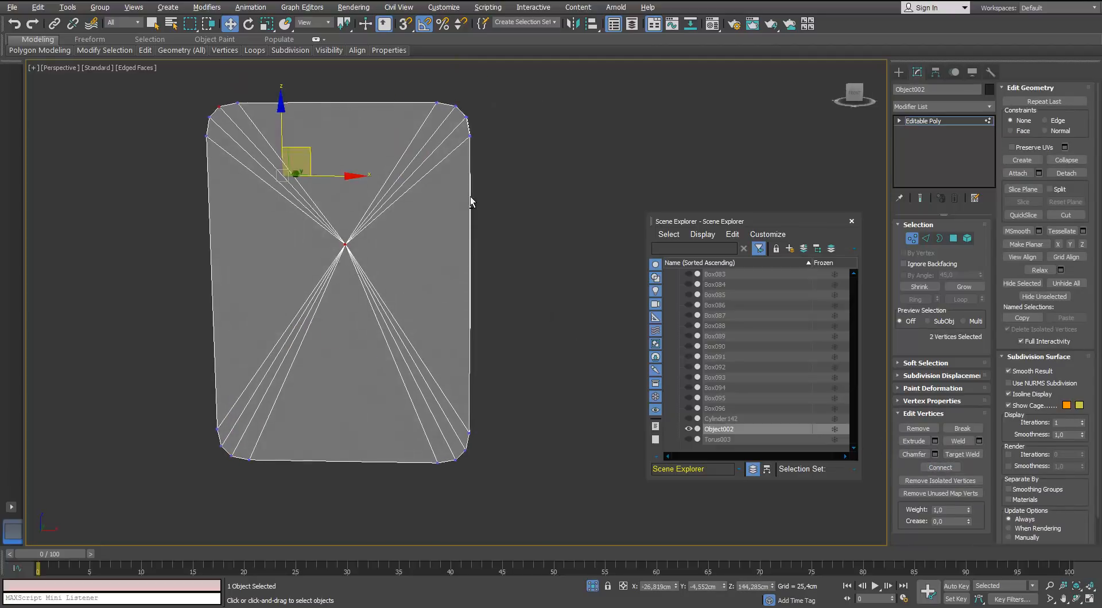
Step: Move this face's central vertex in the front wireframe view so it lines up with the opposite face's central vertex
{"action": "left_click", "coordinate": [345, 244]}
{"action": "key", "text": "f"}
{"action": "key", "text": "F3"}
{"action": "scroll", "coordinate": [410, 256], "scroll_direction": "up", "scroll_amount": 5}
{"action": "middle_click_drag", "start_coordinate": [373, 247], "coordinate": [429, 234]}
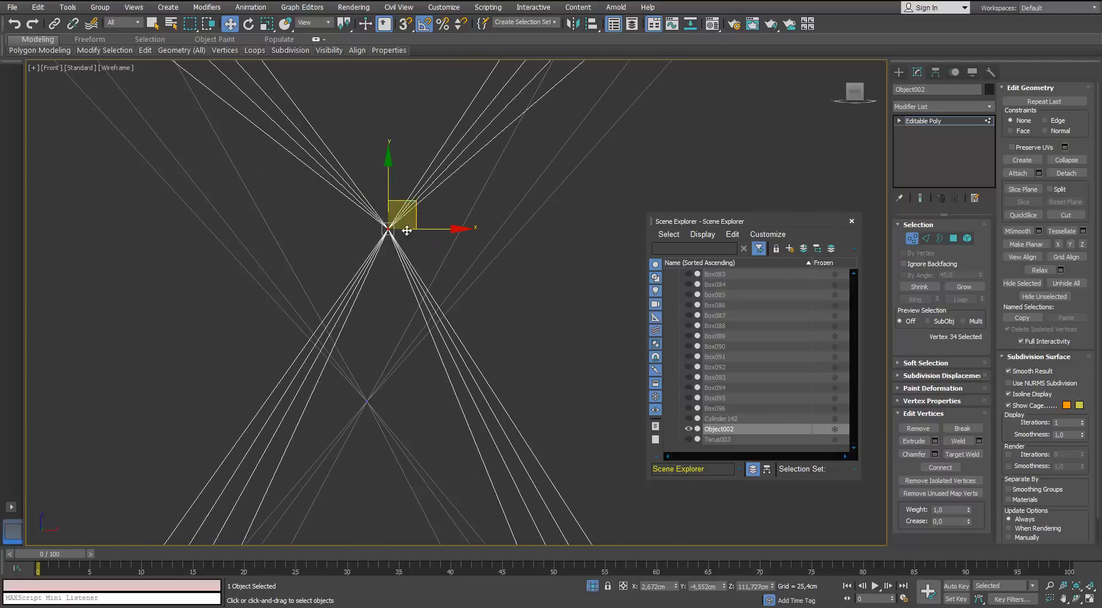
{"action": "left_click_drag", "start_coordinate": [402, 206], "coordinate": [368, 354]}
{"action": "scroll", "coordinate": [368, 354], "scroll_direction": "down", "scroll_amount": 5}
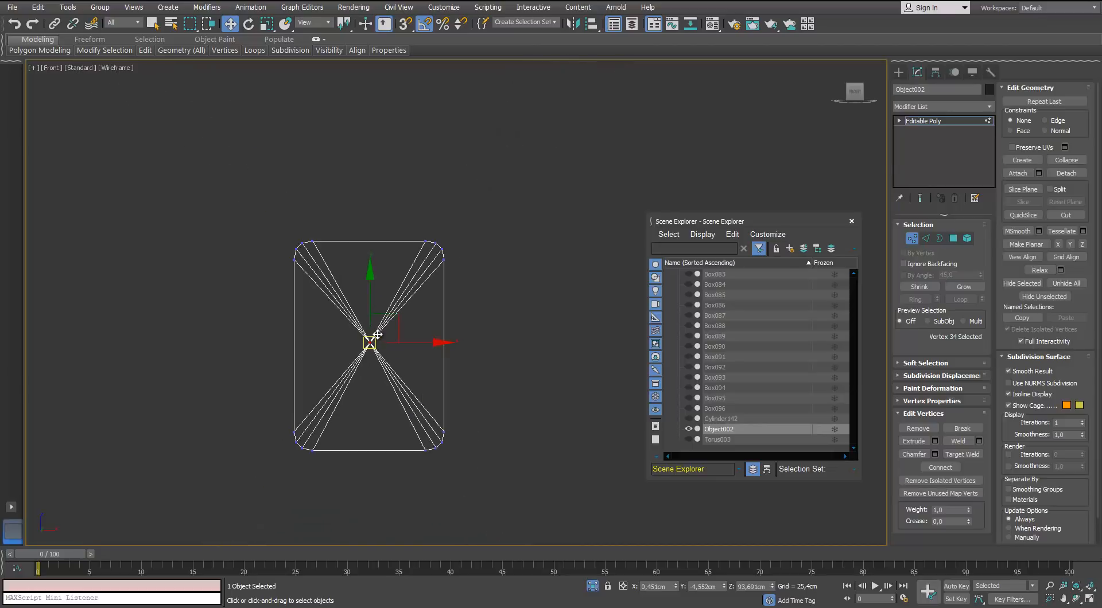
{"action": "key", "text": "p"}
{"action": "key", "text": "F3"}
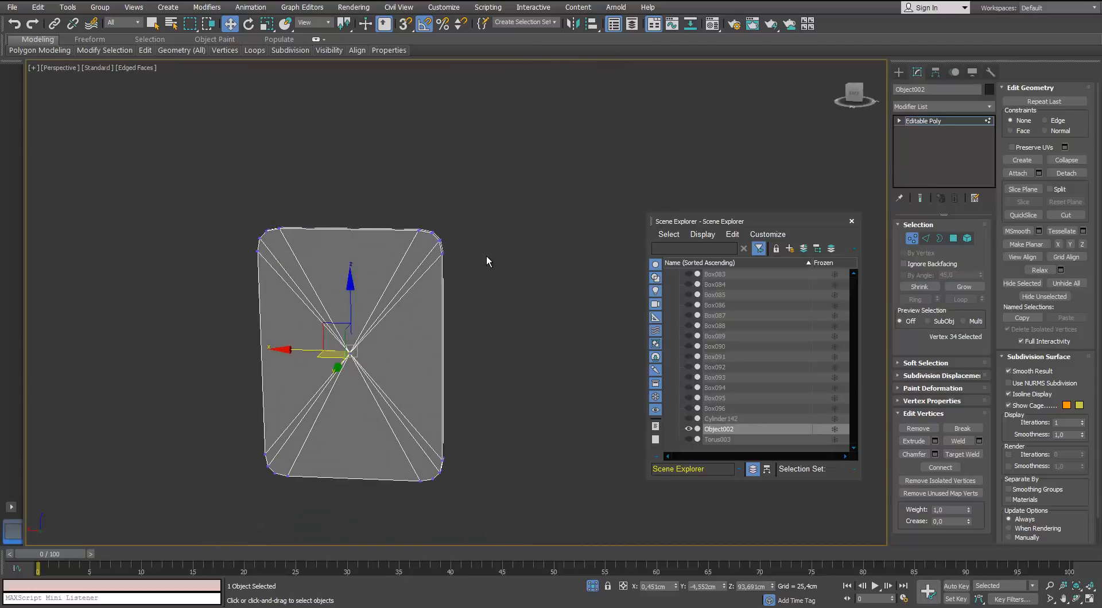
{"action": "left_click", "coordinate": [471, 248]}
{"action": "middle_click_drag", "start_coordinate": [472, 248], "coordinate": [631, 486], "text": "alt"}
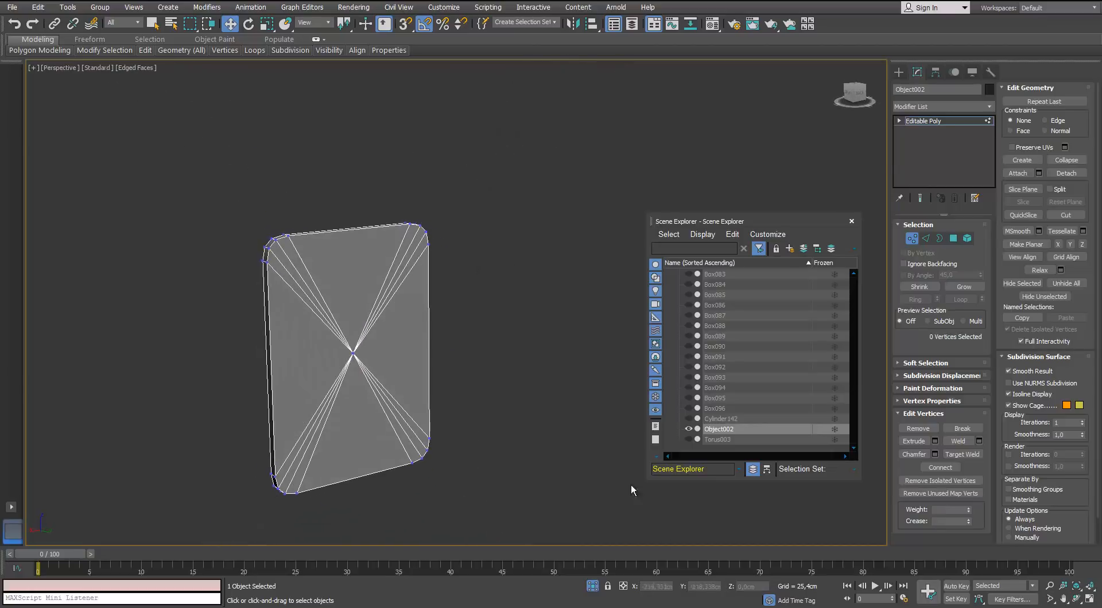
Step: End the door panel's isolation to show the whole door and close the Scene Explorer, leaving vertex editing
{"action": "left_click", "coordinate": [588, 585]}
{"action": "scroll", "coordinate": [356, 255], "scroll_direction": "up", "scroll_amount": 4}
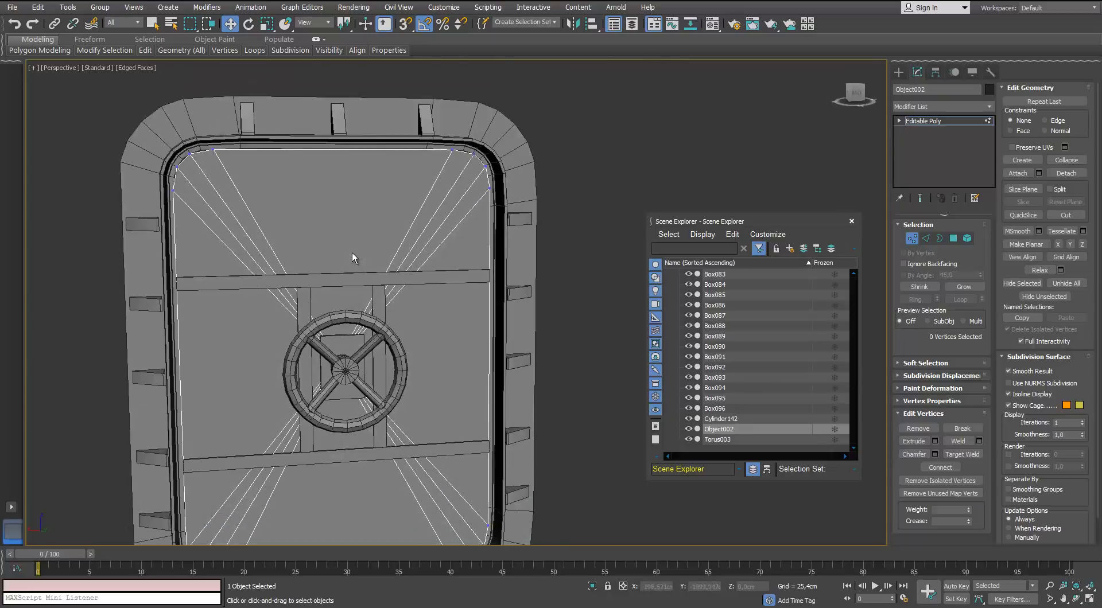
{"action": "scroll", "coordinate": [352, 255], "scroll_direction": "down", "scroll_amount": 4}
{"action": "mouse_move", "coordinate": [352, 255]}
{"action": "middle_mouse_down", "text": "alt"}
{"action": "mouse_move", "coordinate": [357, 240]}
{"action": "mouse_move", "coordinate": [286, 249]}
{"action": "mouse_move", "coordinate": [374, 272]}
{"action": "mouse_move", "coordinate": [298, 204]}
{"action": "mouse_move", "coordinate": [178, 197]}
{"action": "mouse_move", "coordinate": [335, 197]}
{"action": "mouse_move", "coordinate": [363, 248]}
{"action": "middle_mouse_up", "text": "alt"}
{"action": "scroll", "coordinate": [356, 240], "scroll_direction": "up", "scroll_amount": 5}
{"action": "scroll", "coordinate": [375, 272], "scroll_direction": "down", "scroll_amount": 2}
{"action": "scroll", "coordinate": [363, 247], "scroll_direction": "down", "scroll_amount": 3}
{"action": "left_click", "coordinate": [851, 221]}
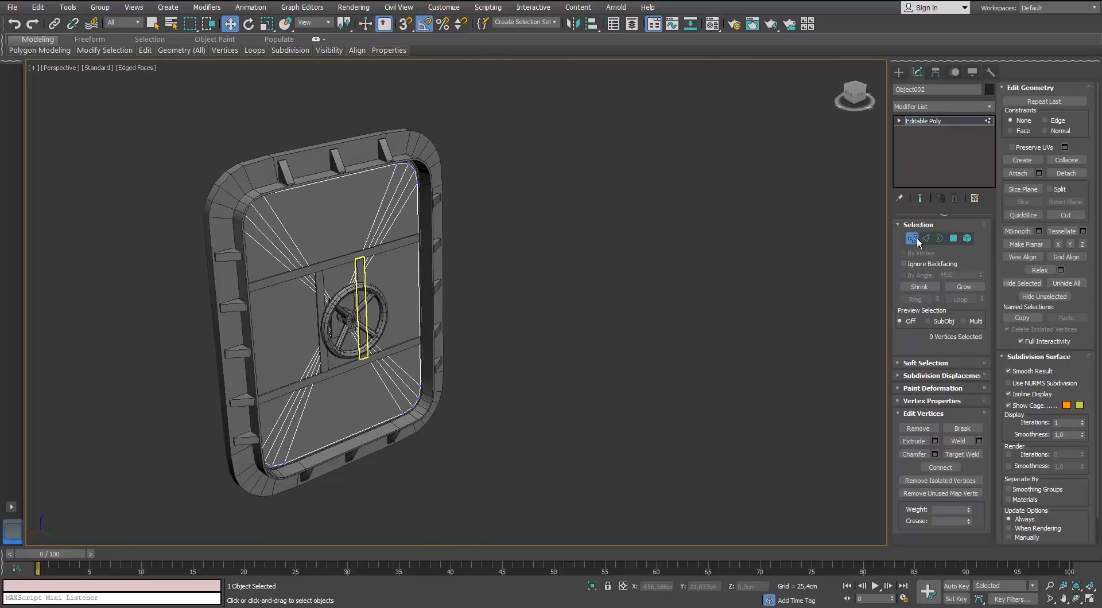
{"action": "left_click", "coordinate": [913, 239]}
{"action": "left_click", "coordinate": [553, 266]}
{"action": "middle_click_drag", "start_coordinate": [433, 252], "coordinate": [381, 216], "text": "alt"}
Step: Add an Unwrap UVW modifier to the outer door frame and turn off its Map Seams display
{"action": "left_click", "coordinate": [345, 209]}
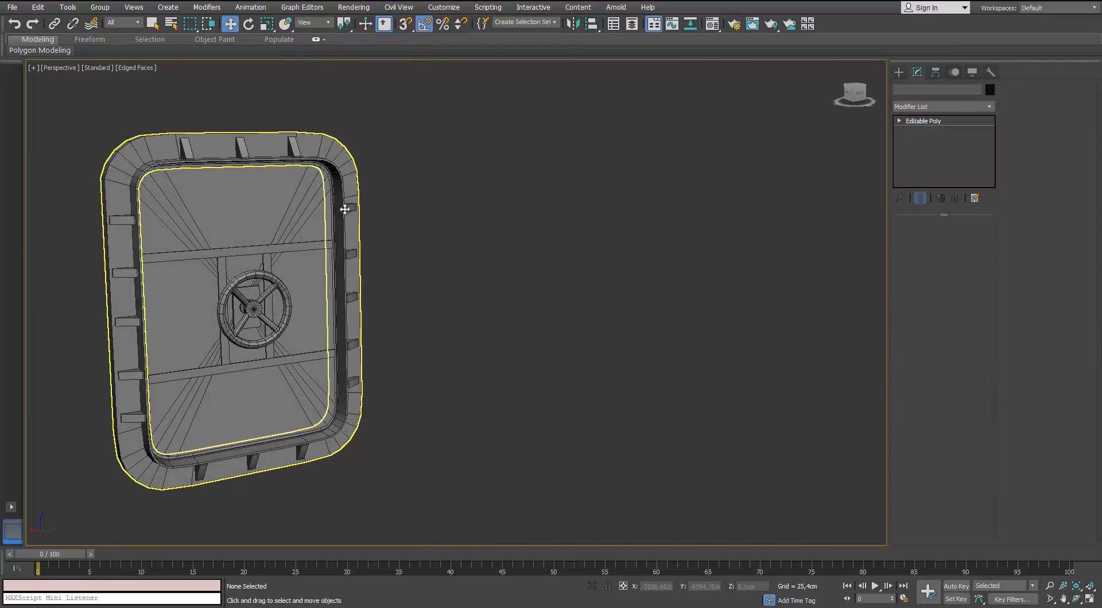
{"action": "left_click", "coordinate": [989, 107]}
{"action": "left_click", "coordinate": [990, 108]}
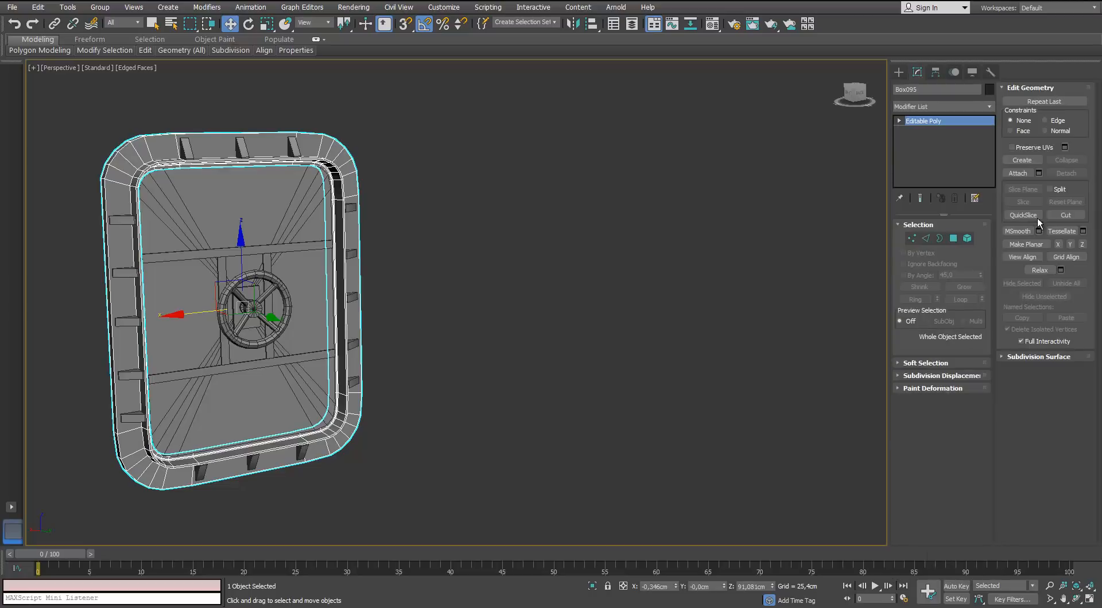
{"action": "left_click", "coordinate": [989, 107]}
{"action": "key", "text": "u"}
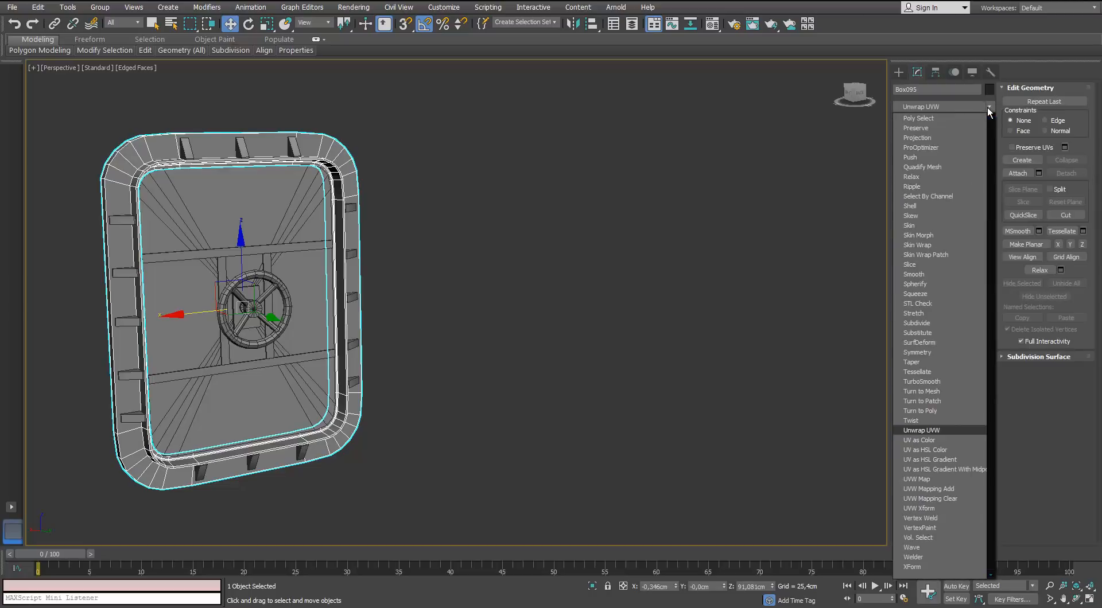
{"action": "key", "text": "Return"}
{"action": "left_click", "coordinate": [1009, 116]}
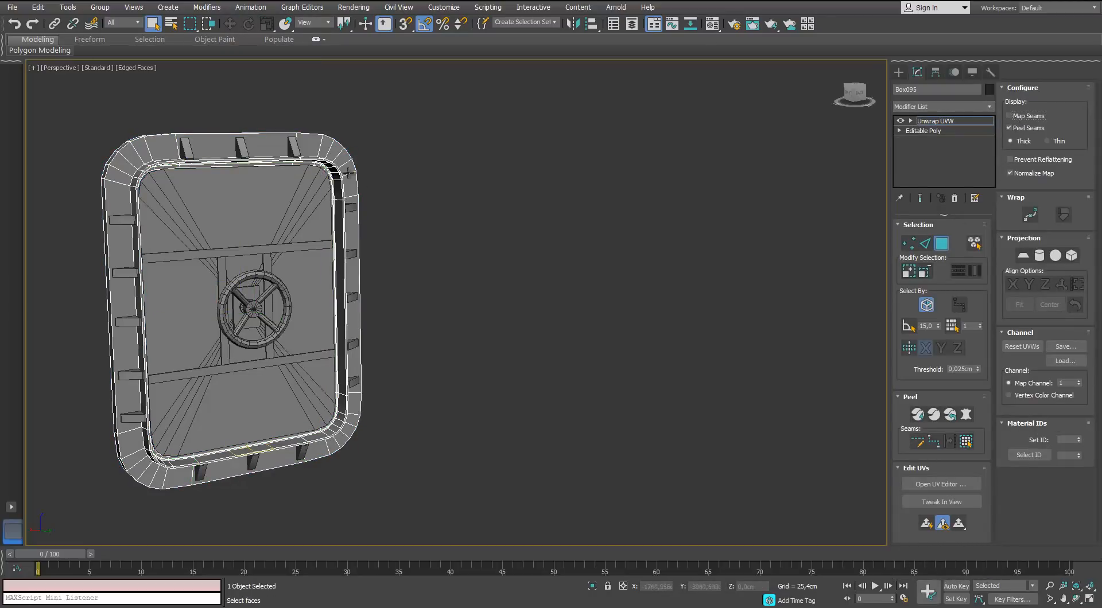
Step: Open the UV editor with all frame faces selected and apply Normal Mapping using Box Mapping
{"action": "key", "text": "ctrl+a"}
{"action": "left_click", "coordinate": [941, 484]}
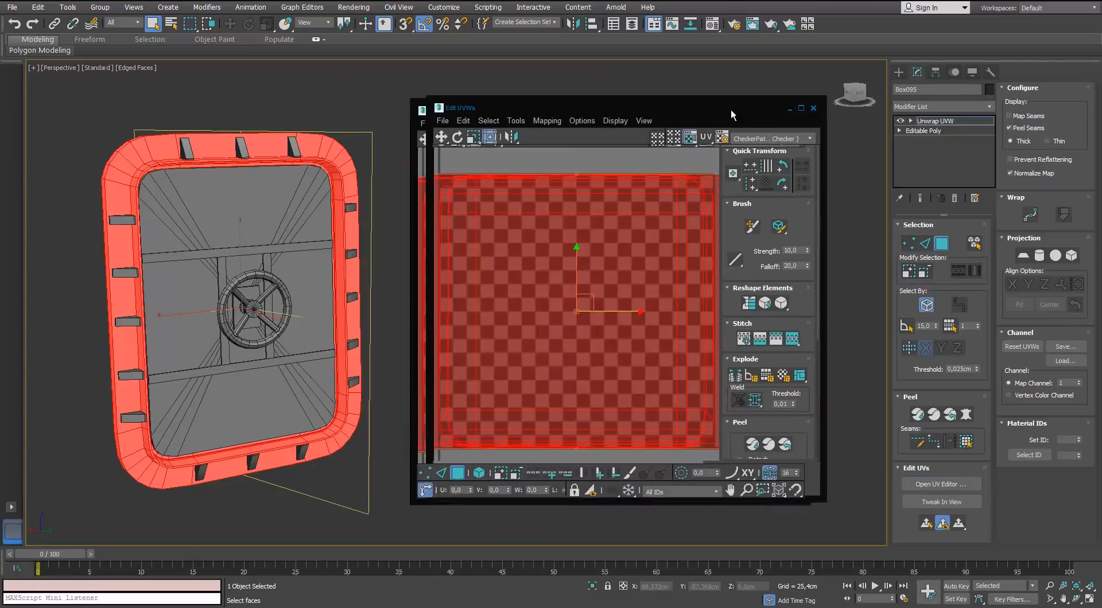
{"action": "left_click", "coordinate": [542, 128]}
{"action": "left_click", "coordinate": [556, 157]}
{"action": "left_click", "coordinate": [144, 70]}
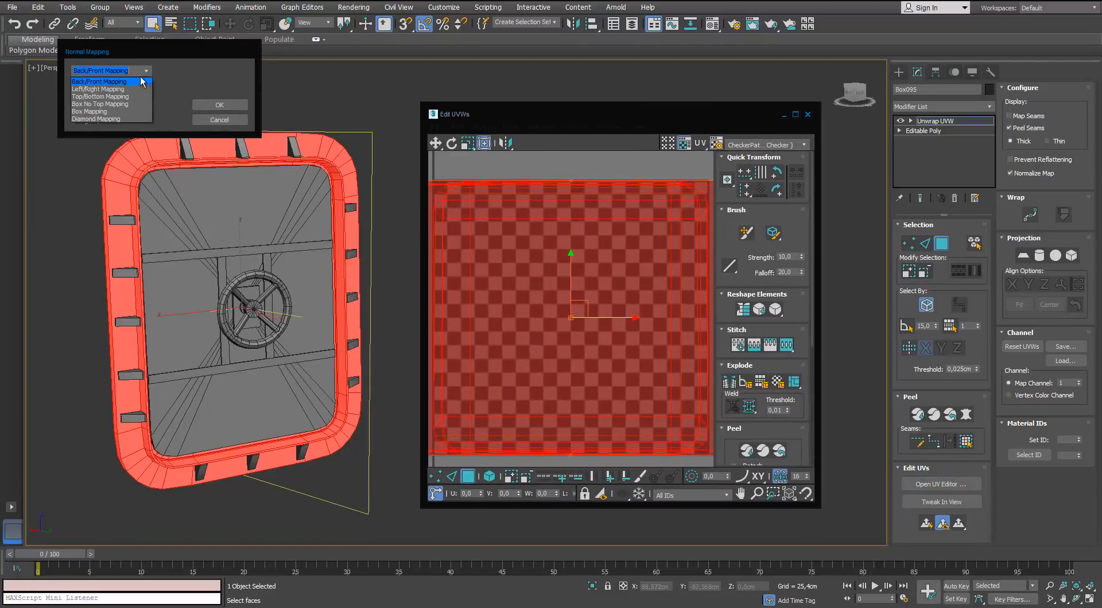
{"action": "left_click", "coordinate": [232, 105]}
Step: Maximize the UV editor, hide the checker background and pack the frame's UV shells into the tile
{"action": "left_click", "coordinate": [795, 114]}
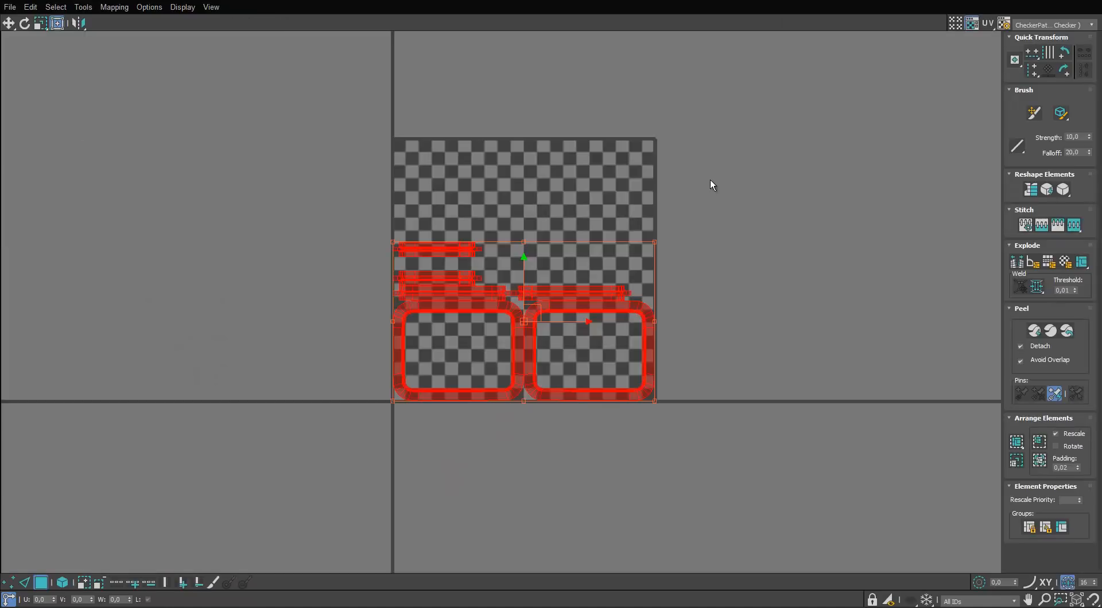
{"action": "left_click", "coordinate": [969, 24]}
{"action": "left_click", "coordinate": [1017, 460]}
{"action": "left_click", "coordinate": [1017, 443]}
{"action": "middle_click_drag", "start_coordinate": [573, 244], "coordinate": [571, 241]}
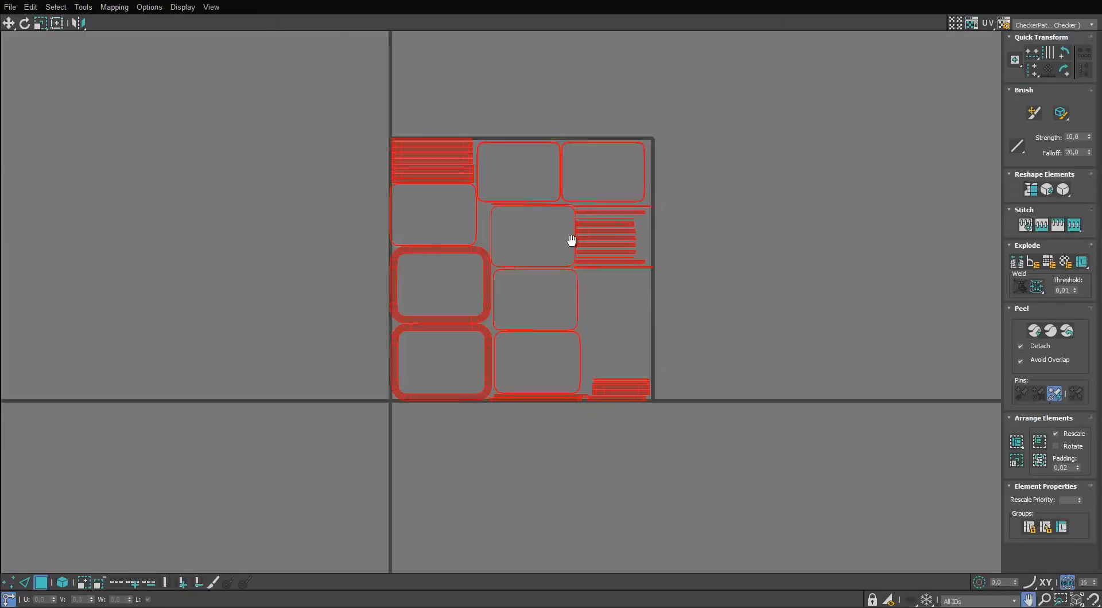
{"action": "scroll", "coordinate": [564, 229], "scroll_direction": "up", "scroll_amount": 5}
{"action": "scroll", "coordinate": [388, 182], "scroll_direction": "down", "scroll_amount": 5}
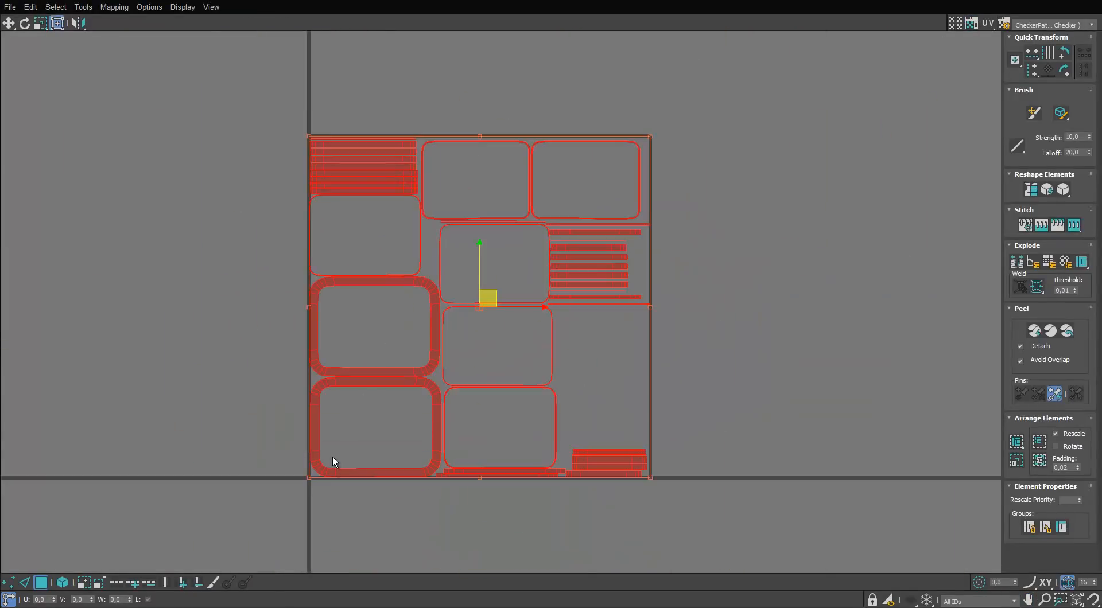
Step: Move the two wide ring shells and the two upper thin ring shells out of the UV tile to its left side
{"action": "key", "text": "5"}
{"action": "left_click_drag", "start_coordinate": [394, 432], "coordinate": [230, 377]}
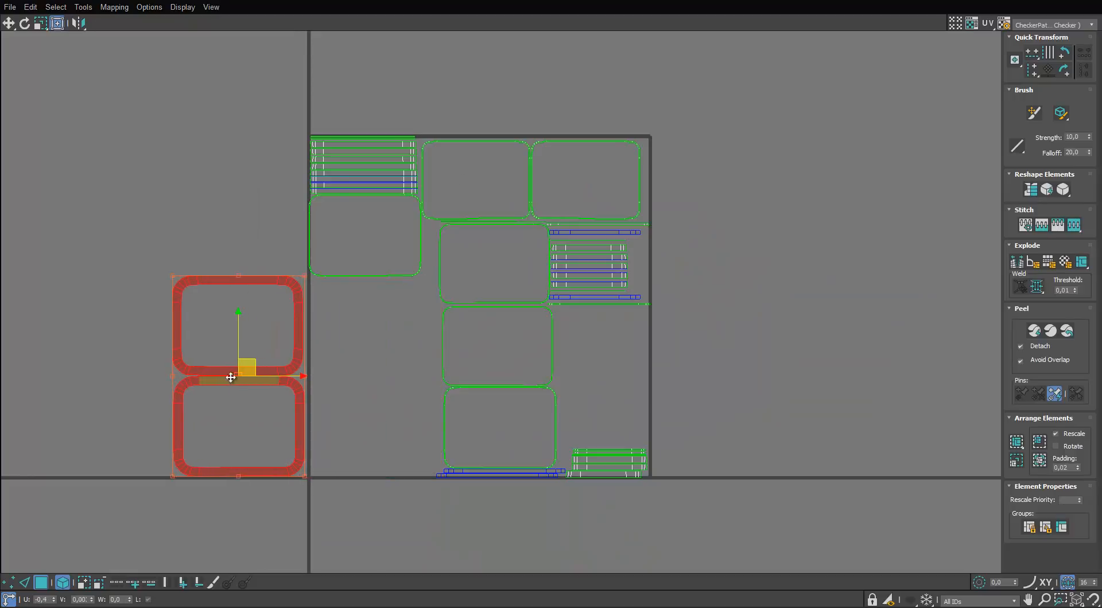
{"action": "scroll", "coordinate": [505, 190], "scroll_direction": "up", "scroll_amount": 4}
{"action": "left_click_drag", "start_coordinate": [558, 163], "coordinate": [504, 193]}
{"action": "scroll", "coordinate": [631, 148], "scroll_direction": "down", "scroll_amount": 3}
{"action": "left_click_drag", "start_coordinate": [686, 134], "coordinate": [238, 202]}
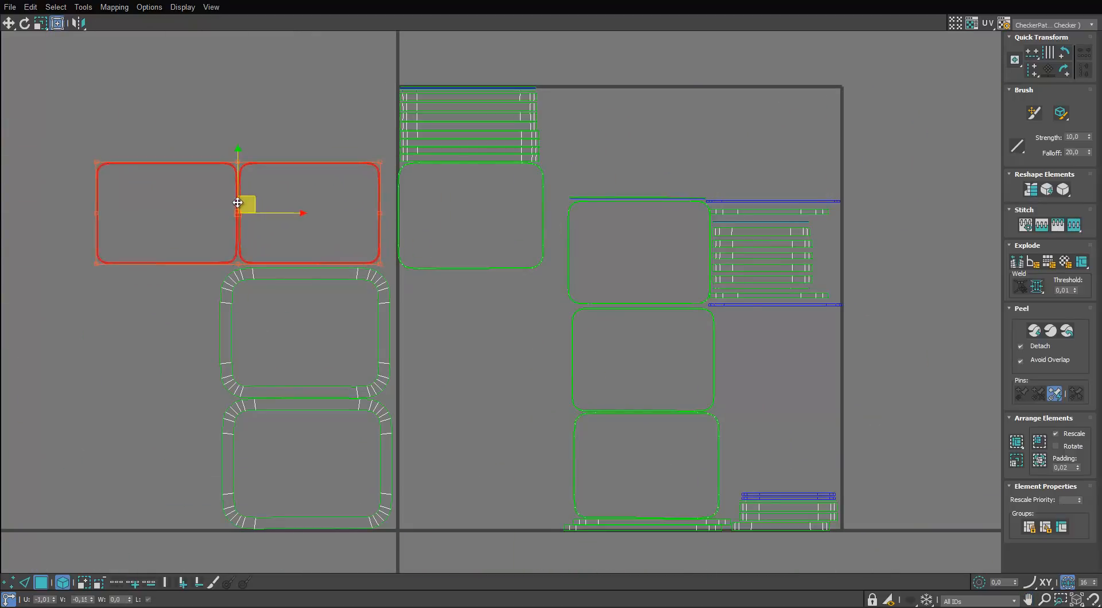
Step: Move the remaining four thin ring shells out of the UV tile, beside the rings already set aside
{"action": "left_click", "coordinate": [460, 267]}
{"action": "left_click_drag", "start_coordinate": [459, 192], "coordinate": [146, 152]}
{"action": "left_click", "coordinate": [621, 402]}
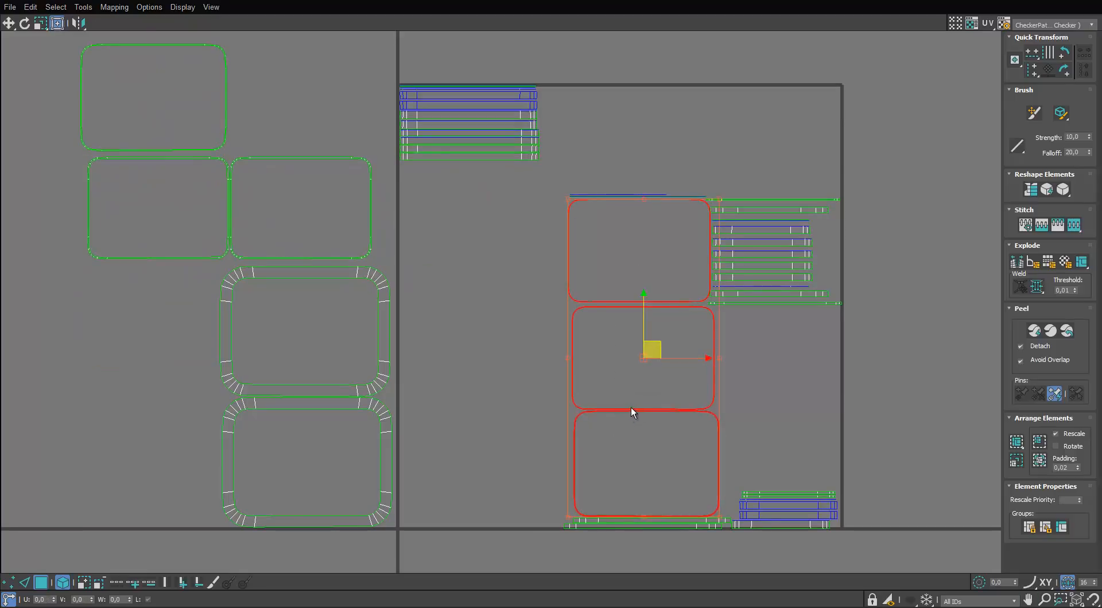
{"action": "left_click_drag", "start_coordinate": [631, 410], "coordinate": [0, 209]}
{"action": "middle_click_drag", "start_coordinate": [32, 113], "coordinate": [332, 261]}
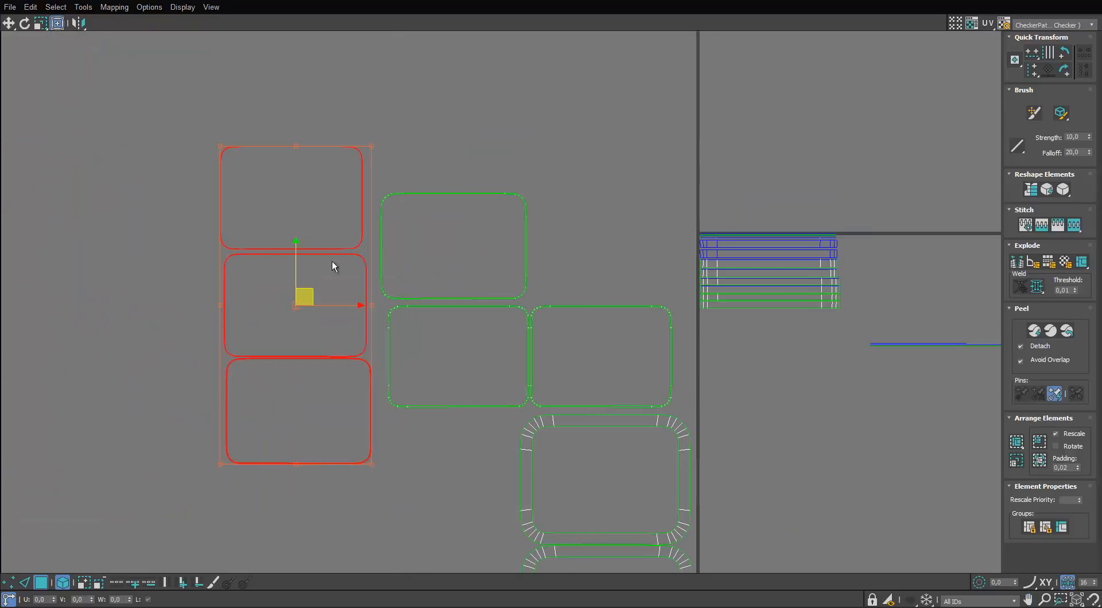
{"action": "scroll", "coordinate": [350, 327], "scroll_direction": "up", "scroll_amount": 5}
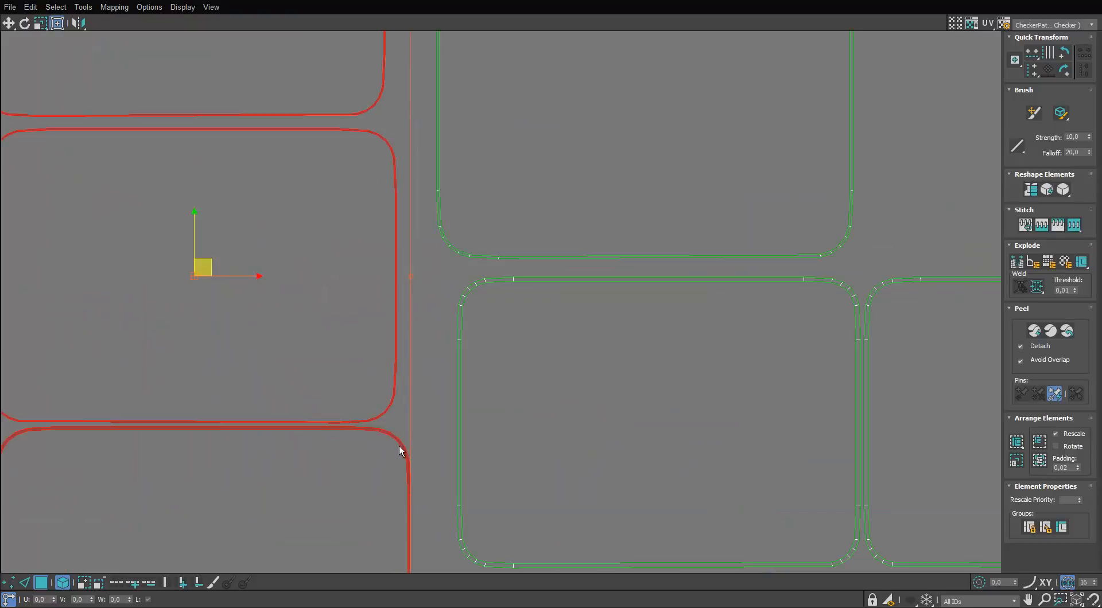
{"action": "middle_click_drag", "start_coordinate": [401, 450], "coordinate": [439, 296]}
{"action": "scroll", "coordinate": [433, 291], "scroll_direction": "down", "scroll_amount": 4}
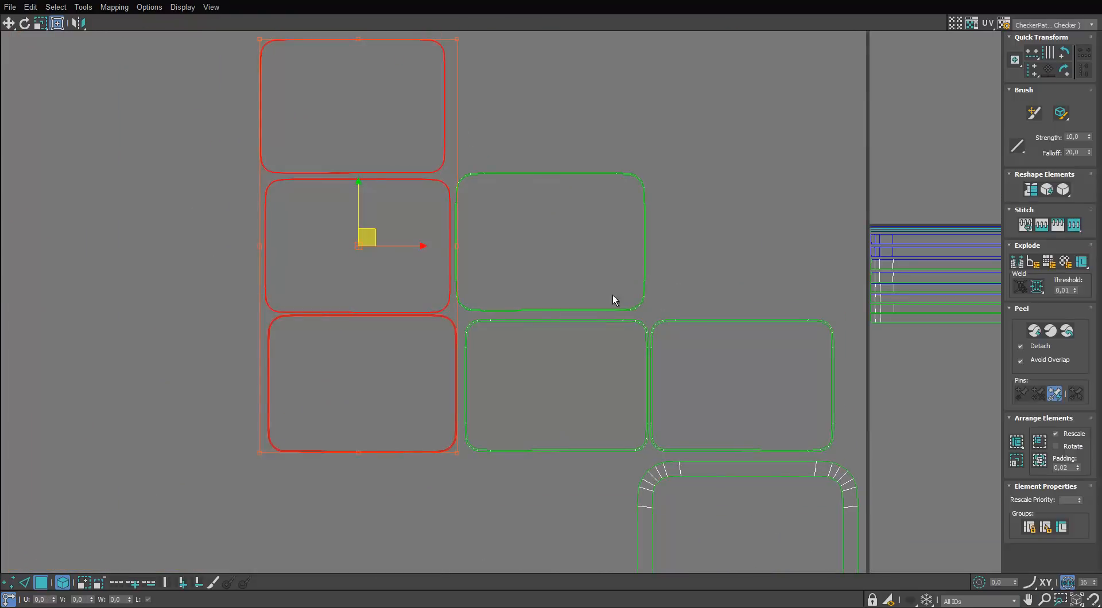
Step: Arrange the six thin ring shells in two columns of three and place the two wide rings below them
{"action": "left_click", "coordinate": [621, 308]}
{"action": "left_click", "coordinate": [777, 317]}
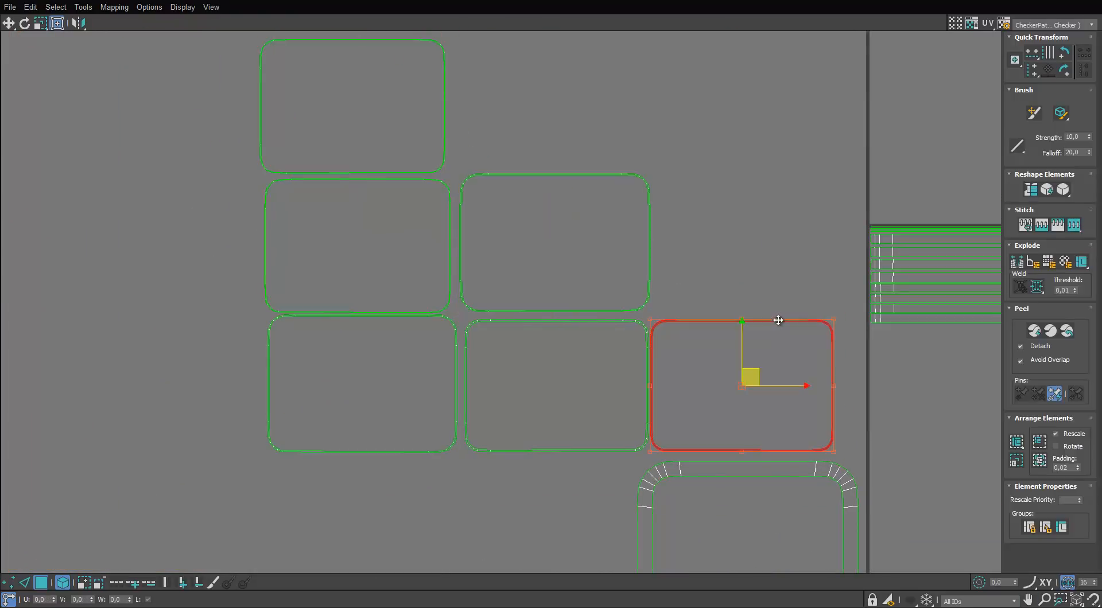
{"action": "left_click_drag", "start_coordinate": [777, 317], "coordinate": [590, 39]}
{"action": "left_click", "coordinate": [718, 120]}
{"action": "scroll", "coordinate": [717, 120], "scroll_direction": "down", "scroll_amount": 4}
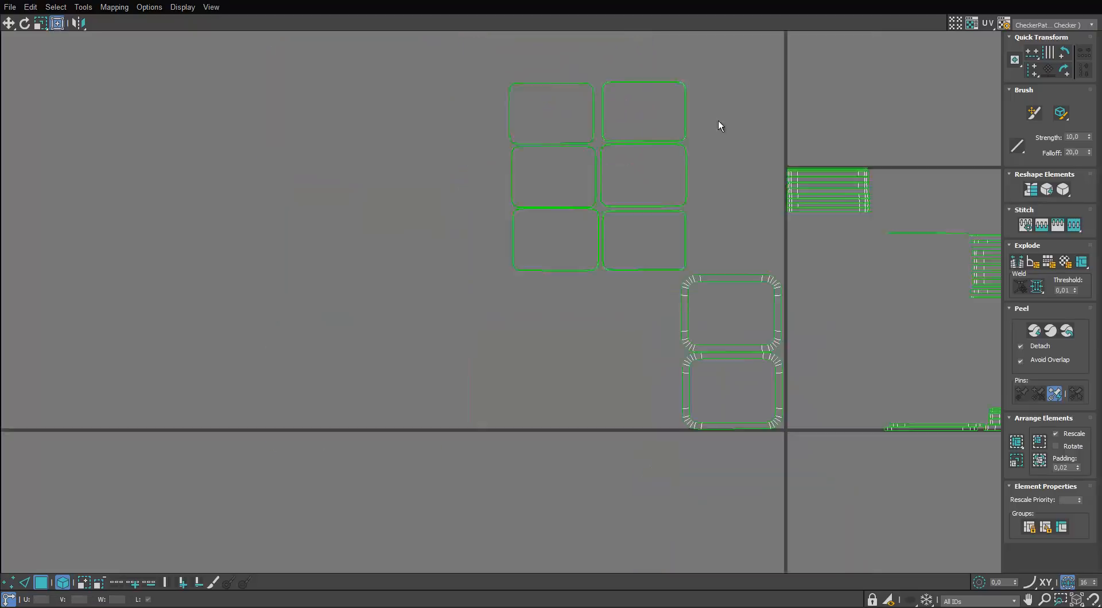
{"action": "middle_click_drag", "start_coordinate": [761, 267], "coordinate": [512, 246]}
{"action": "scroll", "coordinate": [511, 246], "scroll_direction": "up", "scroll_amount": 2}
{"action": "left_click_drag", "start_coordinate": [513, 247], "coordinate": [374, 370]}
Step: Select the stack of strip shells in the UV tile's upper-left corner and examine the matching faces on the frame
{"action": "middle_click_drag", "start_coordinate": [591, 99], "coordinate": [342, 96]}
{"action": "scroll", "coordinate": [343, 95], "scroll_direction": "up", "scroll_amount": 2}
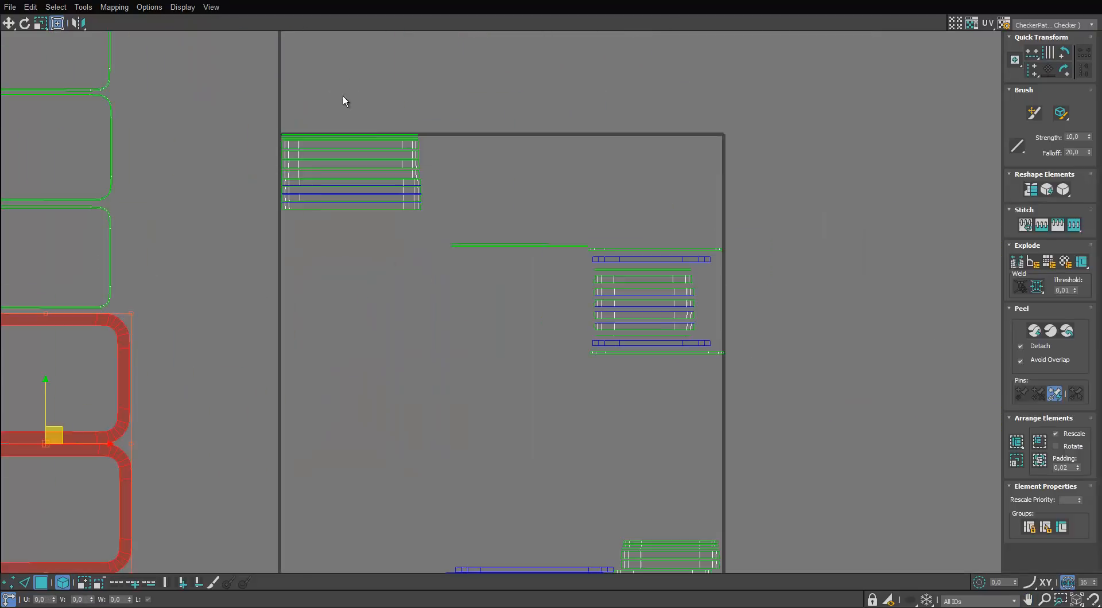
{"action": "left_click_drag", "start_coordinate": [344, 86], "coordinate": [358, 209]}
{"action": "left_click", "coordinate": [1077, 1]}
{"action": "scroll", "coordinate": [349, 181], "scroll_direction": "up", "scroll_amount": 5}
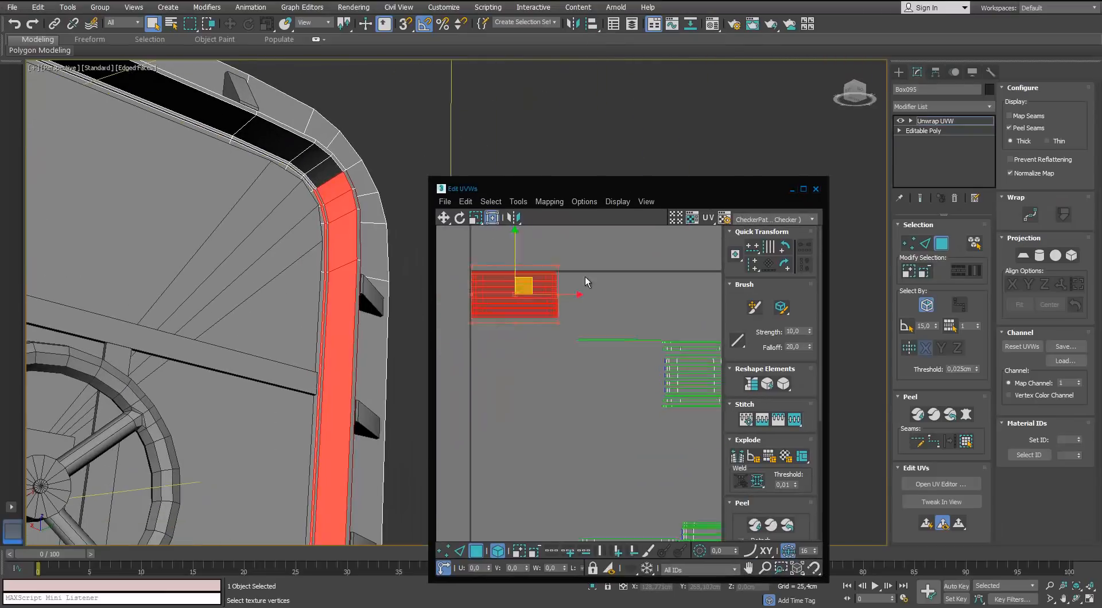
{"action": "scroll", "coordinate": [587, 268], "scroll_direction": "up", "scroll_amount": 3}
Step: Try to stitch the end edge of an upper strip shell to its neighbouring shell
{"action": "key", "text": "1"}
{"action": "scroll", "coordinate": [589, 275], "scroll_direction": "down", "scroll_amount": 3}
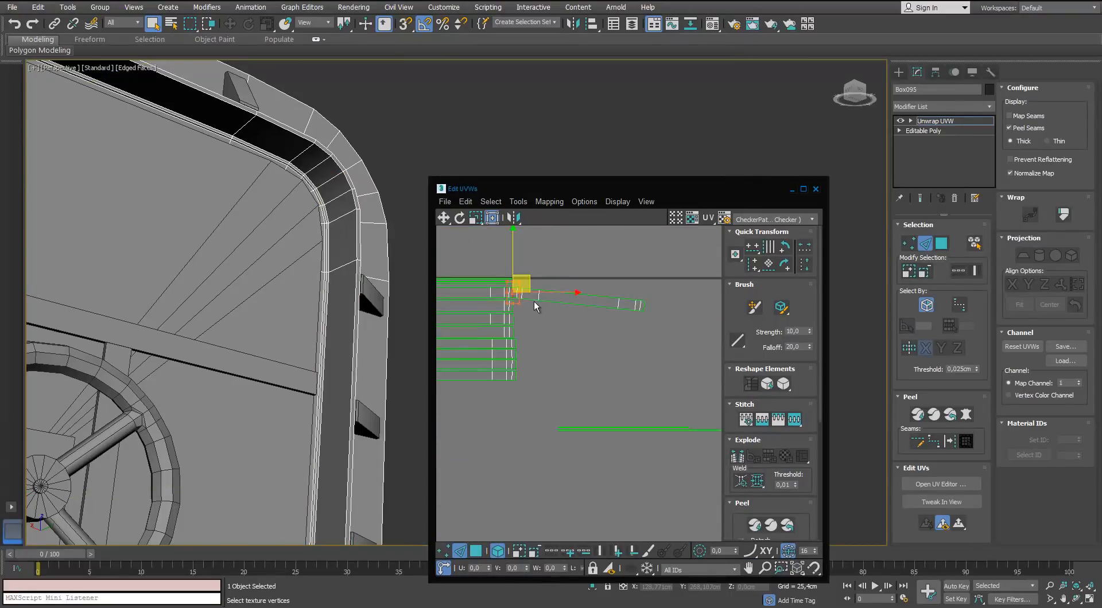
{"action": "double_click", "coordinate": [505, 189]}
{"action": "middle_click_drag", "start_coordinate": [353, 217], "coordinate": [541, 250]}
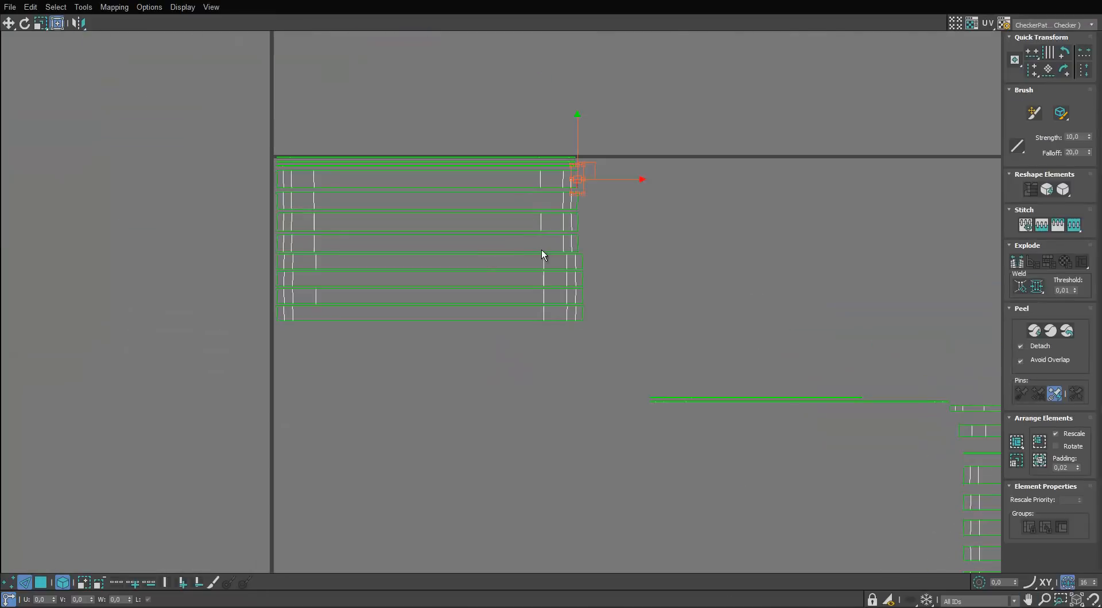
{"action": "left_click", "coordinate": [552, 236]}
Step: Align the end vertices of the wide strip shells vertically at both ends of the stack
{"action": "scroll", "coordinate": [516, 195], "scroll_direction": "up", "scroll_amount": 2}
{"action": "middle_click_drag", "start_coordinate": [507, 192], "coordinate": [549, 219]}
{"action": "key", "text": "4"}
{"action": "key", "text": "1"}
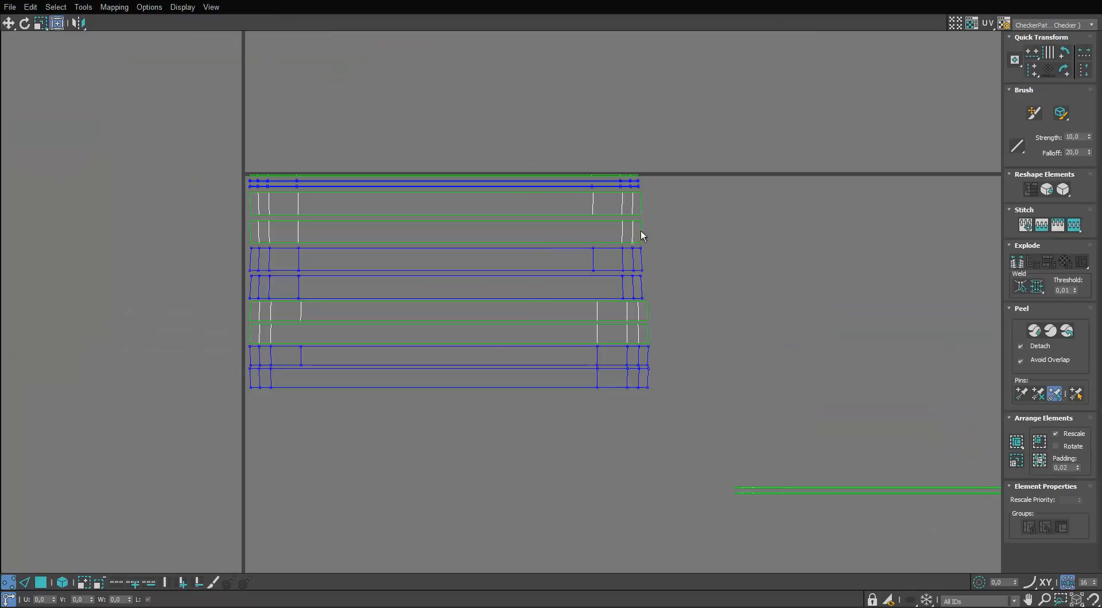
{"action": "left_click_drag", "start_coordinate": [657, 191], "coordinate": [640, 337]}
{"action": "left_click_drag", "start_coordinate": [638, 425], "coordinate": [639, 426]}
{"action": "scroll", "coordinate": [650, 283], "scroll_direction": "up", "scroll_amount": 2}
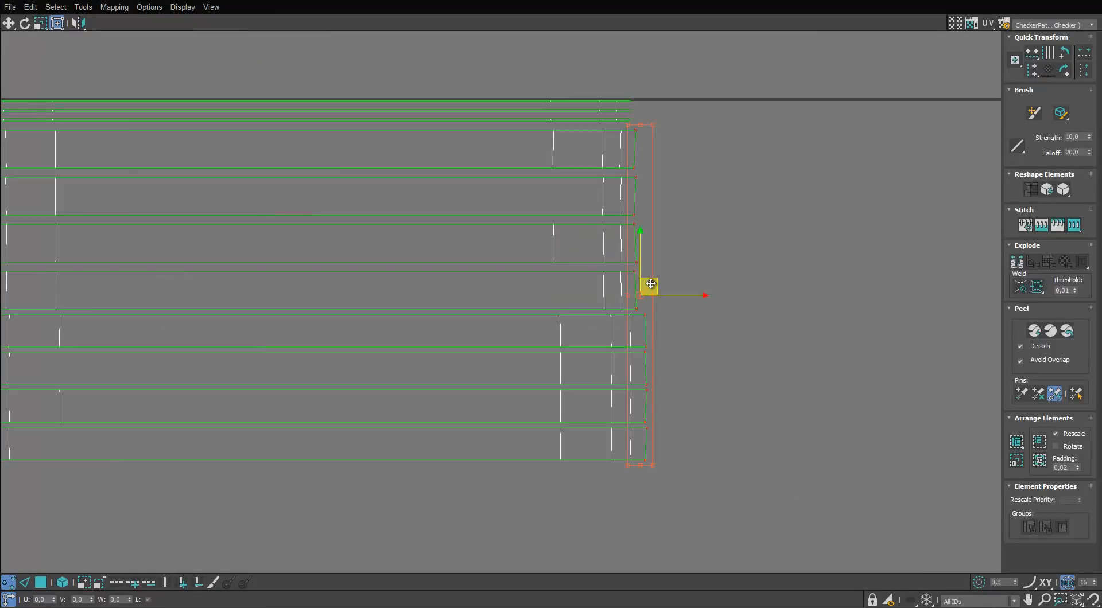
{"action": "key", "text": "v"}
{"action": "scroll", "coordinate": [642, 269], "scroll_direction": "up", "scroll_amount": 1}
{"action": "middle_click_drag", "start_coordinate": [641, 267], "coordinate": [671, 268]}
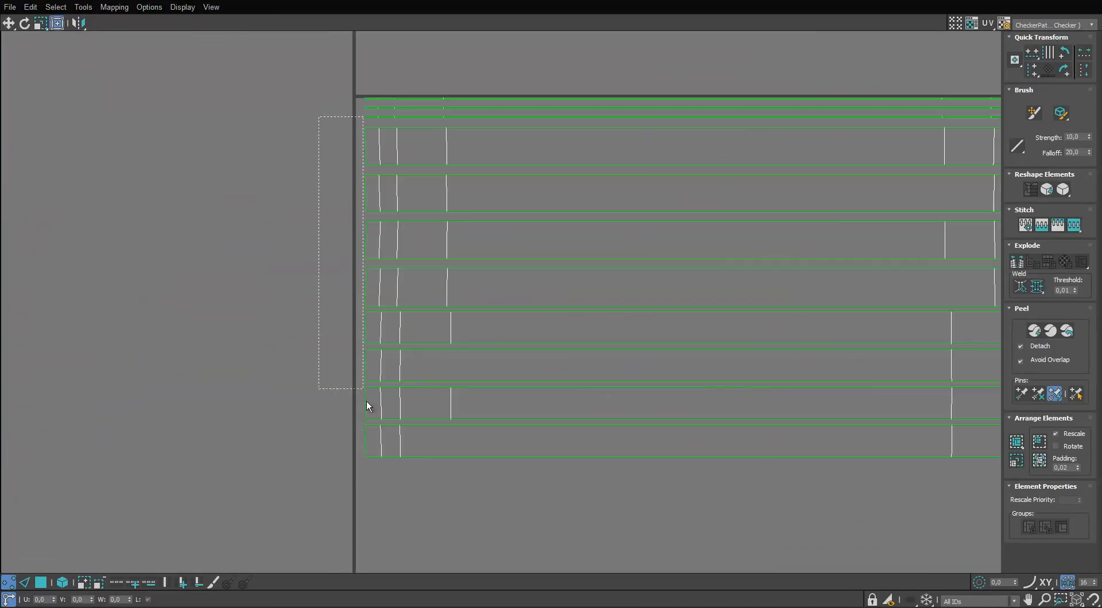
{"action": "scroll", "coordinate": [352, 167], "scroll_direction": "down", "scroll_amount": 3}
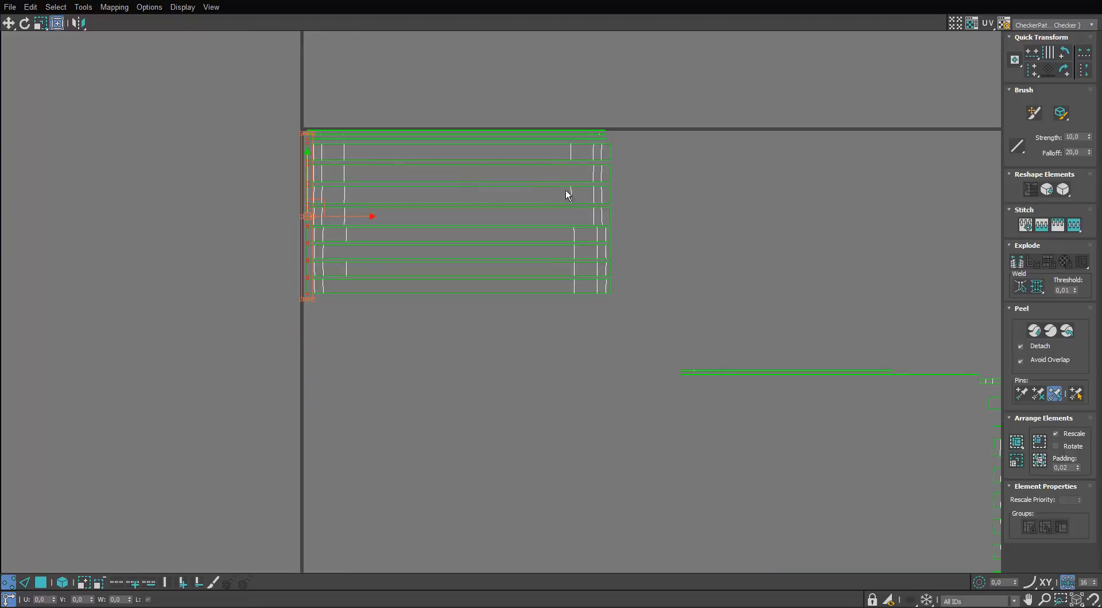
Step: Stitch the topmost wide strip shell end to end with its matching neighbours into one long strip
{"action": "key", "text": "2"}
{"action": "scroll", "coordinate": [688, 198], "scroll_direction": "up", "scroll_amount": 1}
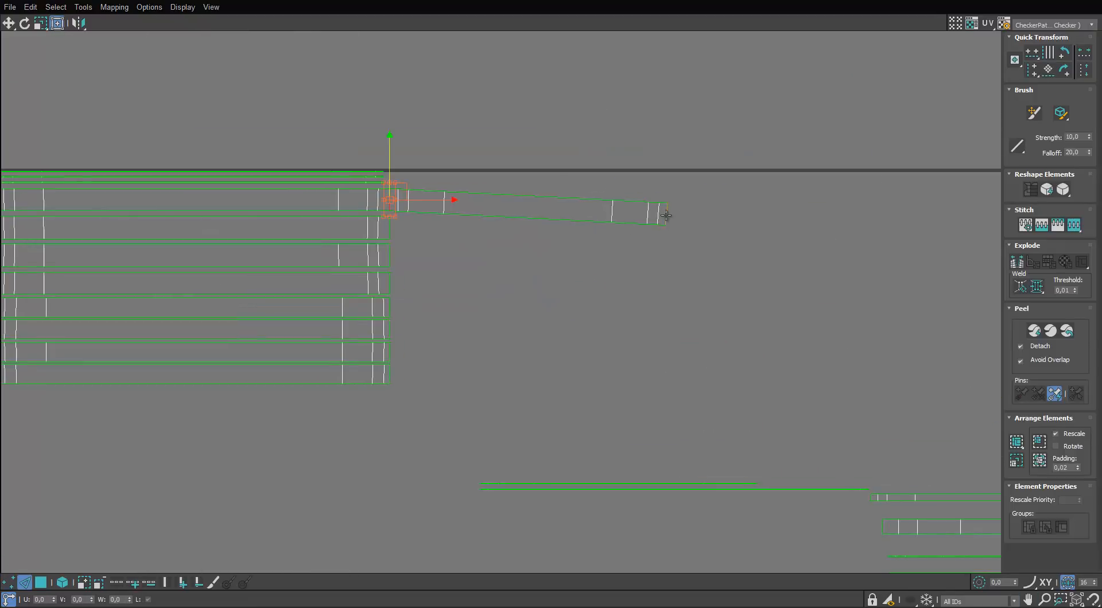
{"action": "left_click", "coordinate": [666, 215]}
{"action": "scroll", "coordinate": [607, 248], "scroll_direction": "down", "scroll_amount": 2}
{"action": "middle_click_drag", "start_coordinate": [770, 253], "coordinate": [574, 250]}
{"action": "scroll", "coordinate": [725, 249], "scroll_direction": "up", "scroll_amount": 2}
{"action": "left_click", "coordinate": [724, 249]}
{"action": "scroll", "coordinate": [574, 251], "scroll_direction": "down", "scroll_amount": 2}
{"action": "left_click", "coordinate": [719, 273]}
{"action": "middle_click_drag", "start_coordinate": [530, 318], "coordinate": [741, 286]}
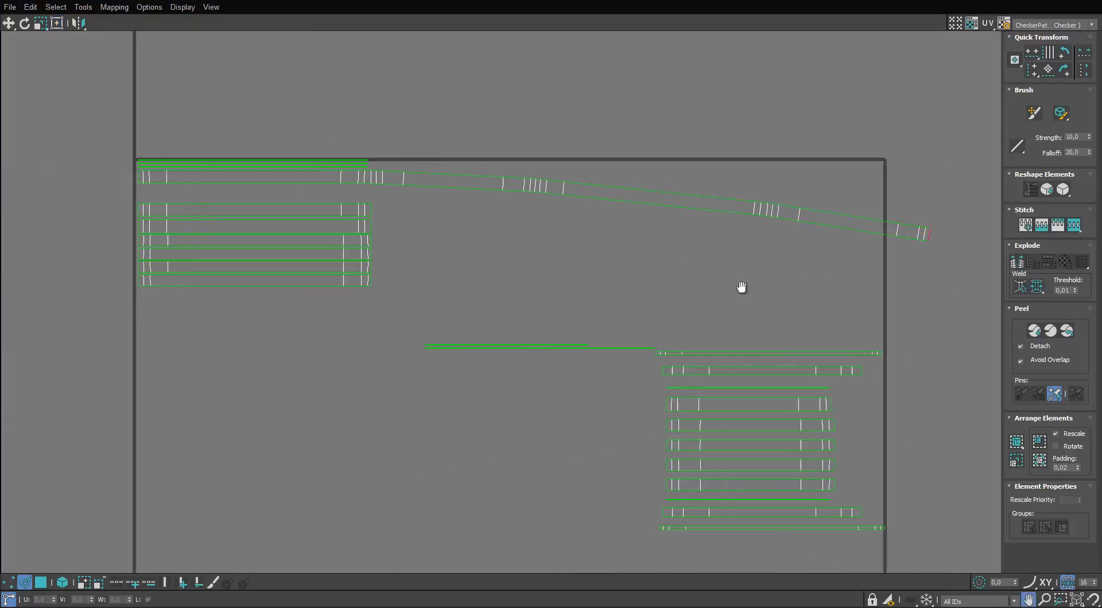
{"action": "key", "text": "s"}
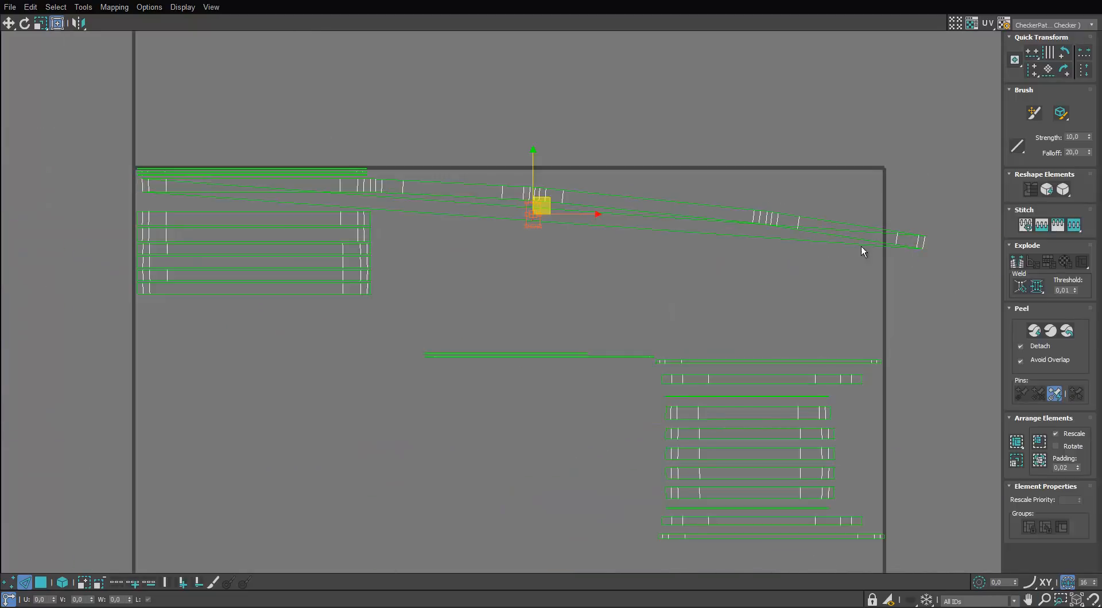
{"action": "left_click", "coordinate": [861, 247]}
Step: Stitch the second wide strip shell to its matching neighbours along their end edges to form a long strip
{"action": "scroll", "coordinate": [861, 246], "scroll_direction": "up", "scroll_amount": 2}
{"action": "middle_click_drag", "start_coordinate": [389, 246], "coordinate": [546, 259]}
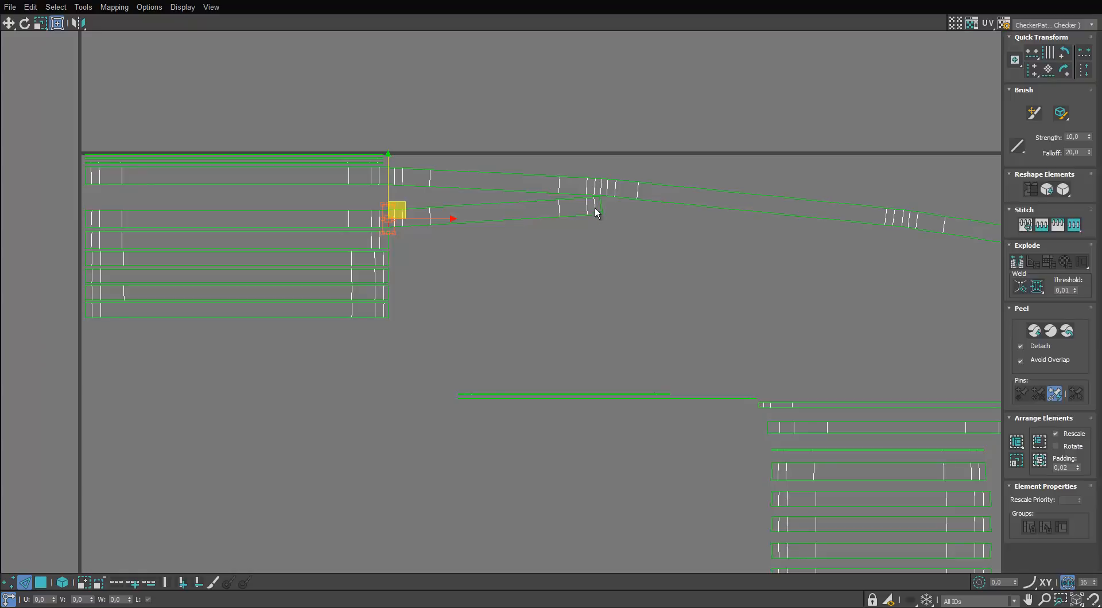
{"action": "key", "text": "s"}
{"action": "middle_click_drag", "start_coordinate": [690, 222], "coordinate": [470, 271]}
{"action": "left_click", "coordinate": [682, 218]}
{"action": "key", "text": "s"}
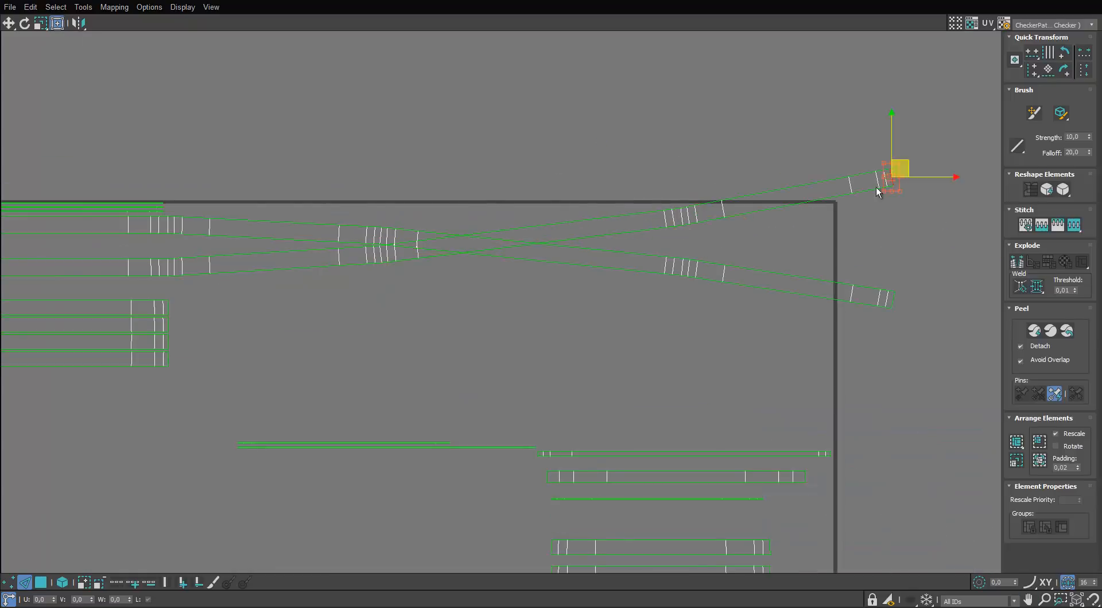
{"action": "scroll", "coordinate": [723, 231], "scroll_direction": "down", "scroll_amount": 3}
Step: Join the third wide strip shell with its matching segments by stitching their end edges one after another
{"action": "key", "text": "s"}
{"action": "scroll", "coordinate": [498, 264], "scroll_direction": "up", "scroll_amount": 3}
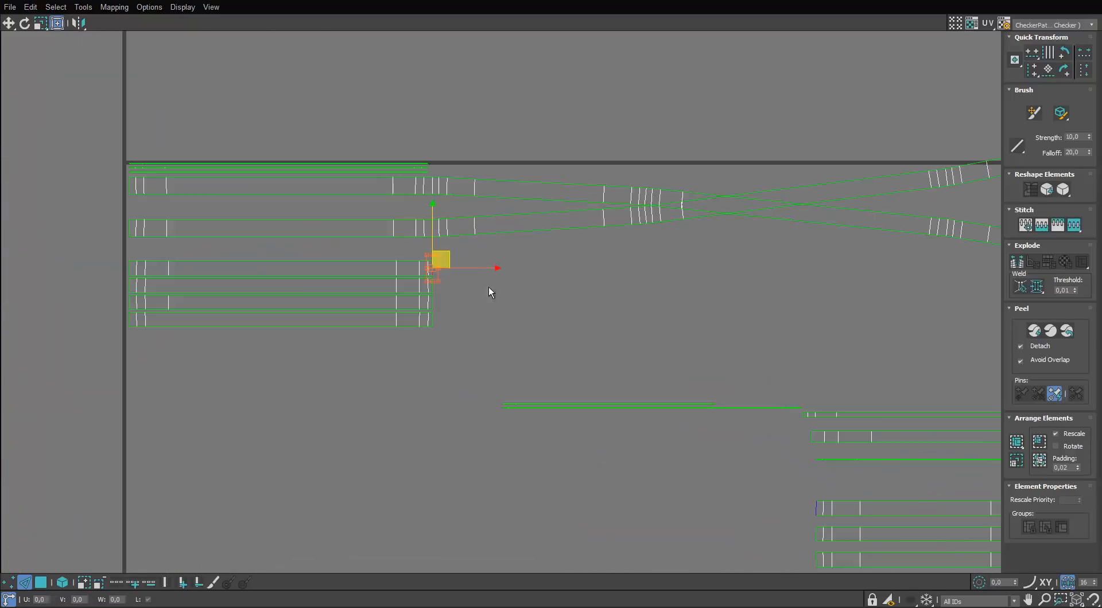
{"action": "key", "text": "s"}
{"action": "middle_click_drag", "start_coordinate": [959, 236], "coordinate": [742, 248]}
{"action": "scroll", "coordinate": [744, 246], "scroll_direction": "up", "scroll_amount": 3}
{"action": "left_click", "coordinate": [727, 234]}
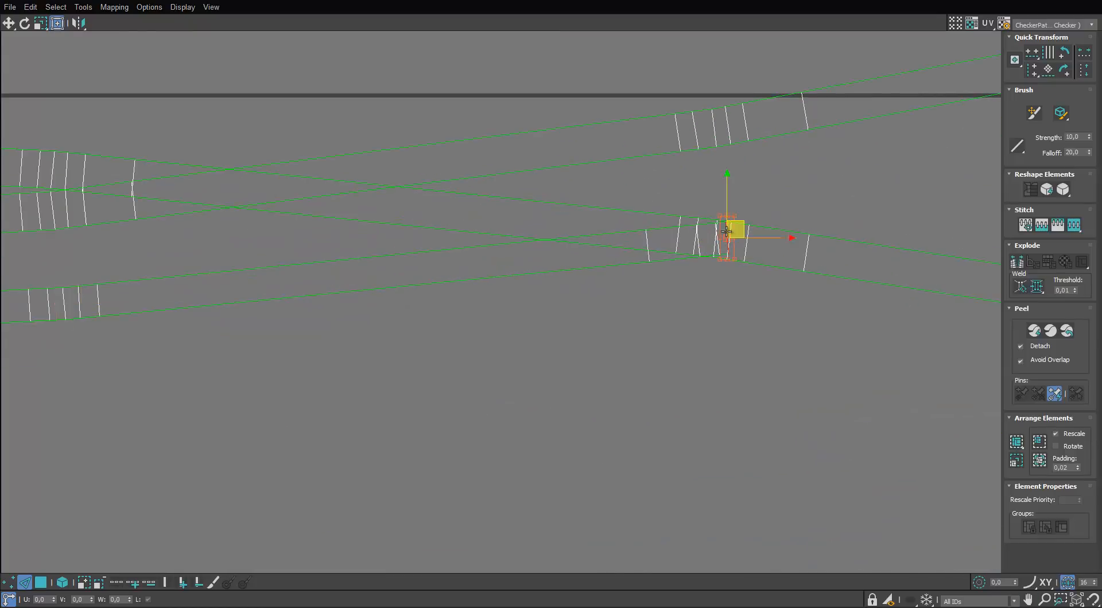
{"action": "key", "text": "s"}
{"action": "scroll", "coordinate": [736, 229], "scroll_direction": "down", "scroll_amount": 3}
{"action": "middle_click_drag", "start_coordinate": [854, 208], "coordinate": [648, 243]}
{"action": "left_click", "coordinate": [740, 236]}
{"action": "scroll", "coordinate": [821, 218], "scroll_direction": "down", "scroll_amount": 4}
{"action": "scroll", "coordinate": [609, 256], "scroll_direction": "up", "scroll_amount": 3}
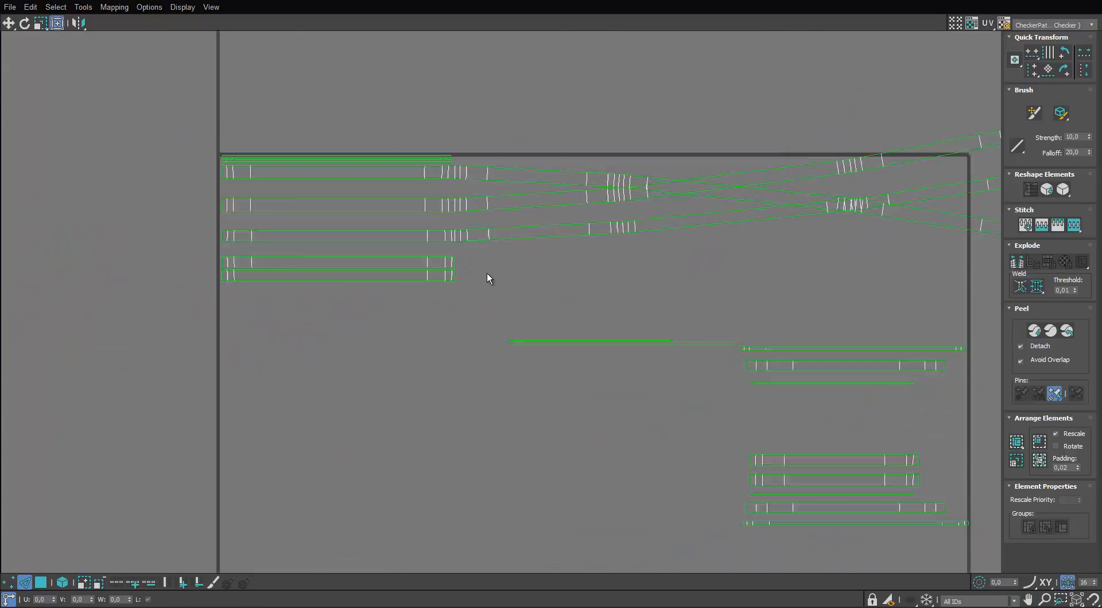
Step: Stitch the fourth wide strip shell and its remaining matching segments into one long strip
{"action": "scroll", "coordinate": [487, 272], "scroll_direction": "down", "scroll_amount": 1}
{"action": "key", "text": "s"}
{"action": "scroll", "coordinate": [451, 269], "scroll_direction": "up", "scroll_amount": 4}
{"action": "key", "text": "s"}
{"action": "scroll", "coordinate": [459, 272], "scroll_direction": "down", "scroll_amount": 5}
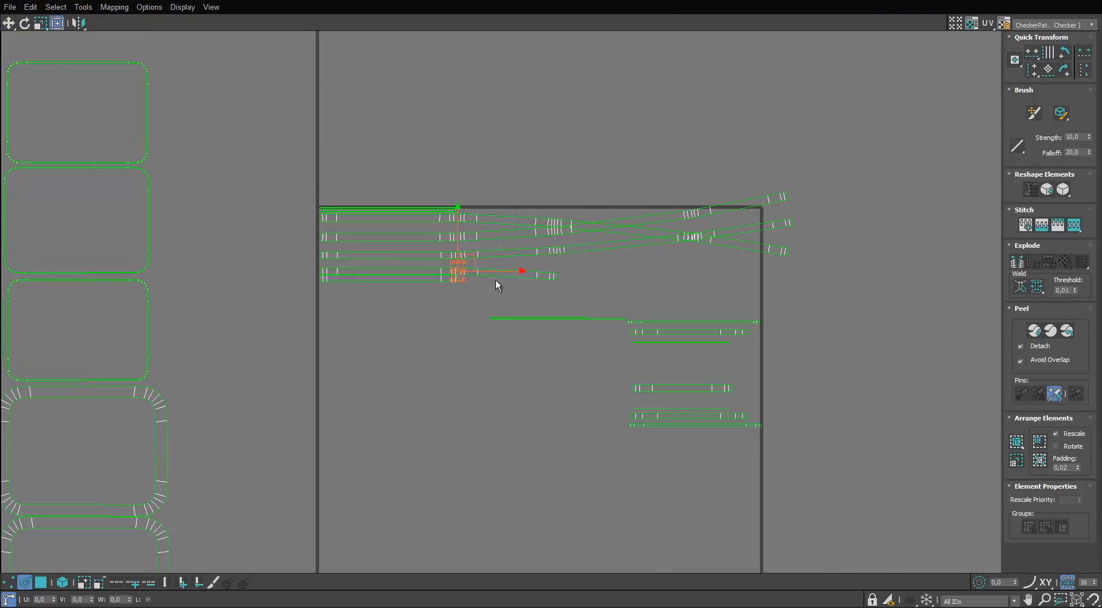
{"action": "scroll", "coordinate": [492, 280], "scroll_direction": "up", "scroll_amount": 3}
{"action": "left_click", "coordinate": [655, 281]}
{"action": "key", "text": "s"}
{"action": "middle_click_drag", "start_coordinate": [961, 311], "coordinate": [791, 319]}
{"action": "scroll", "coordinate": [790, 319], "scroll_direction": "up", "scroll_amount": 1}
{"action": "left_click", "coordinate": [790, 319]}
{"action": "scroll", "coordinate": [791, 319], "scroll_direction": "down", "scroll_amount": 5}
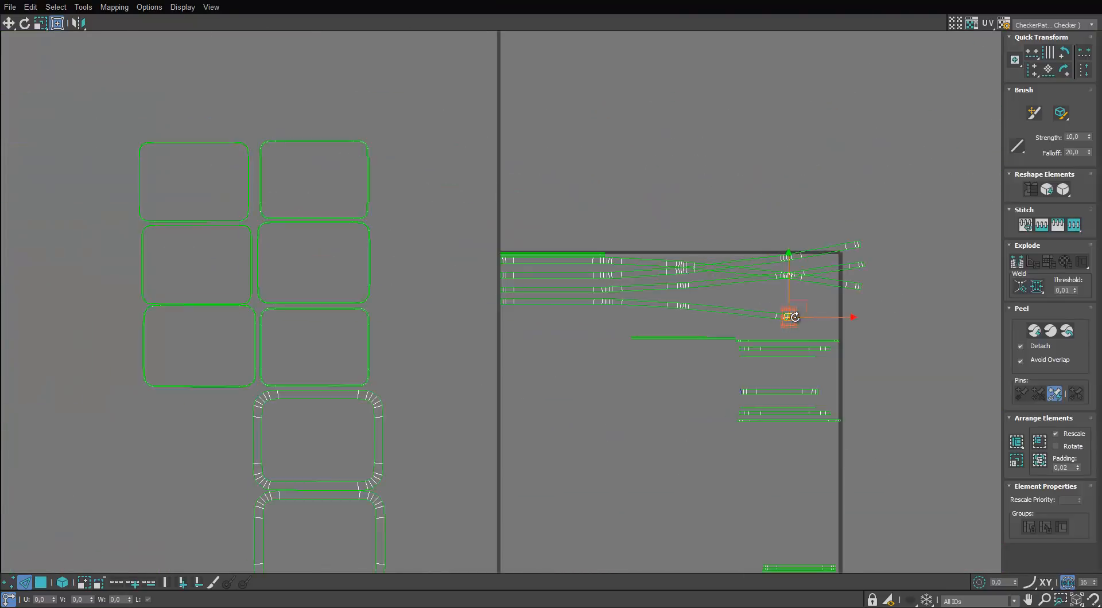
{"action": "scroll", "coordinate": [803, 322], "scroll_direction": "up", "scroll_amount": 1}
{"action": "middle_click_drag", "start_coordinate": [878, 330], "coordinate": [821, 320]}
{"action": "key", "text": "s"}
{"action": "scroll", "coordinate": [638, 305], "scroll_direction": "up", "scroll_amount": 1}
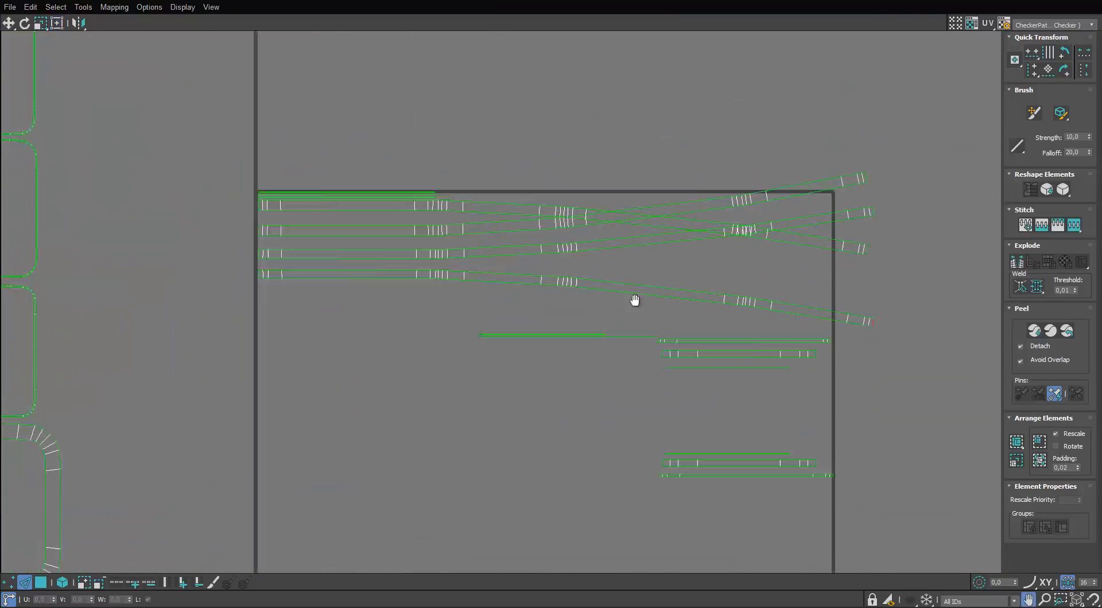
Step: Stitch the upper strip shell near the tile's right border with its neighbours into one long horizontal strip
{"action": "middle_click_drag", "start_coordinate": [634, 300], "coordinate": [392, 196]}
{"action": "scroll", "coordinate": [540, 241], "scroll_direction": "up", "scroll_amount": 1}
{"action": "left_click", "coordinate": [578, 252]}
{"action": "scroll", "coordinate": [615, 278], "scroll_direction": "down", "scroll_amount": 2}
{"action": "key", "text": "s"}
{"action": "middle_click_drag", "start_coordinate": [756, 262], "coordinate": [538, 260]}
{"action": "scroll", "coordinate": [538, 260], "scroll_direction": "up", "scroll_amount": 2}
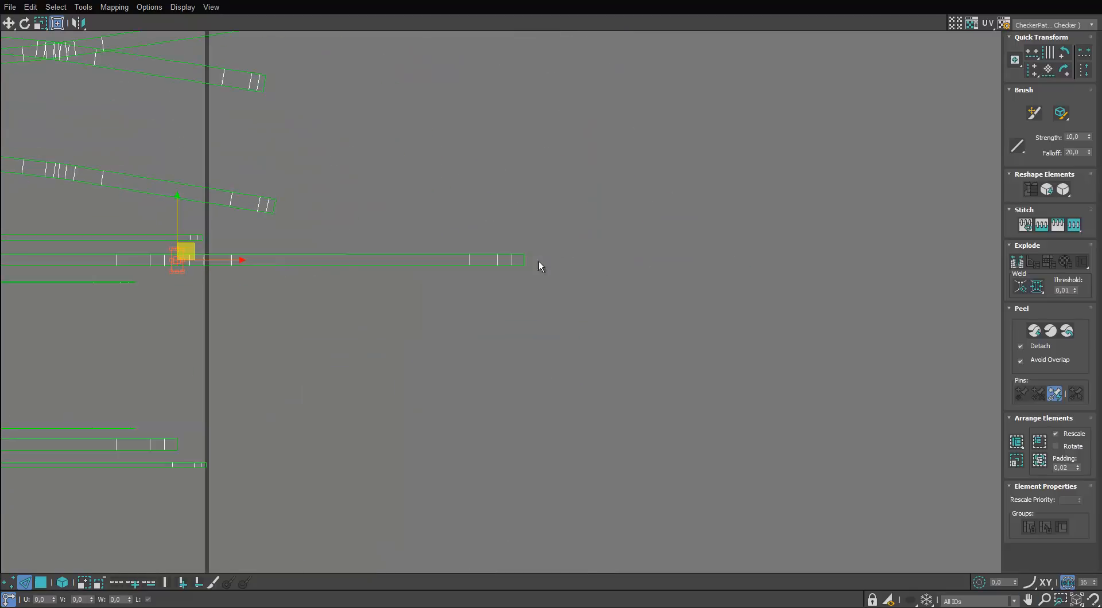
{"action": "key", "text": "s"}
{"action": "scroll", "coordinate": [565, 282], "scroll_direction": "down", "scroll_amount": 1}
{"action": "key", "text": "s"}
{"action": "scroll", "coordinate": [611, 289], "scroll_direction": "down", "scroll_amount": 1}
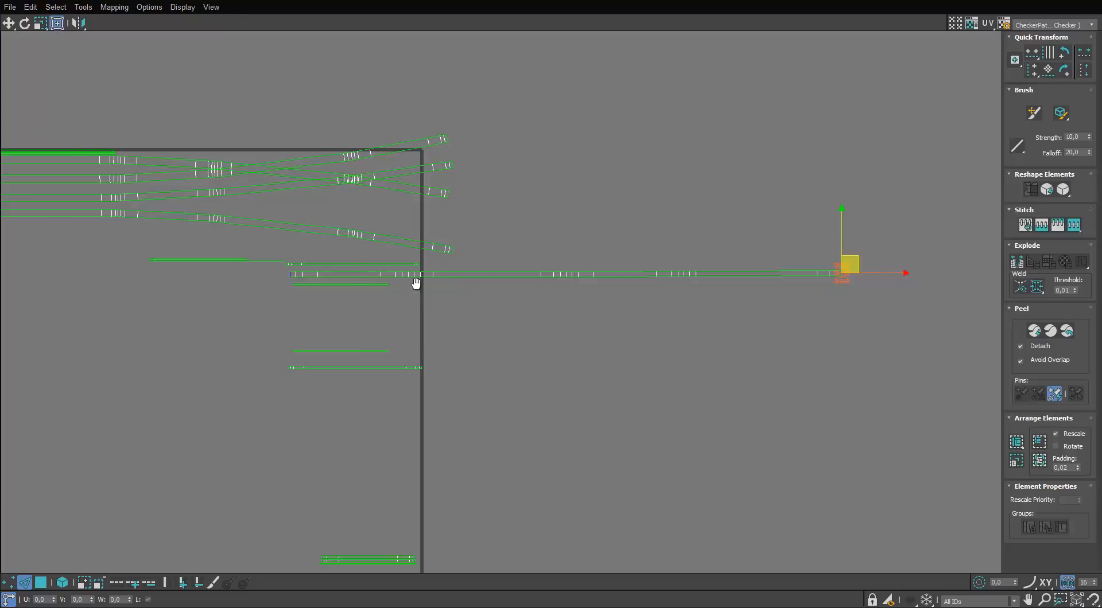
Step: Move the long horizontal strip shell out of the stack to the empty area above the UV tile
{"action": "middle_click_drag", "start_coordinate": [416, 283], "coordinate": [621, 320]}
{"action": "left_click", "coordinate": [38, 584]}
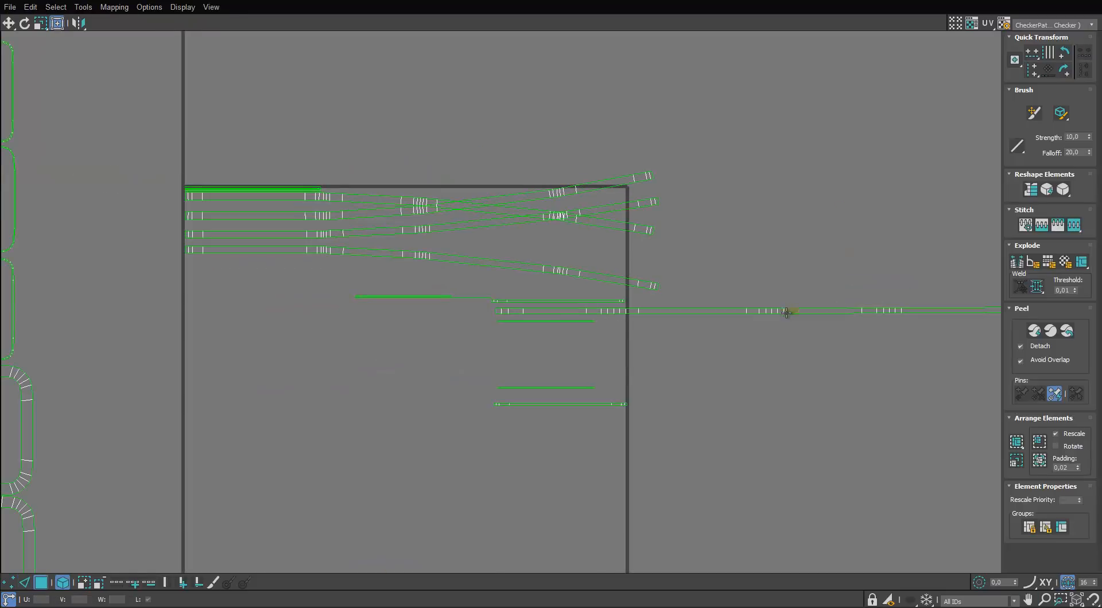
{"action": "left_click_drag", "start_coordinate": [786, 310], "coordinate": [470, 167]}
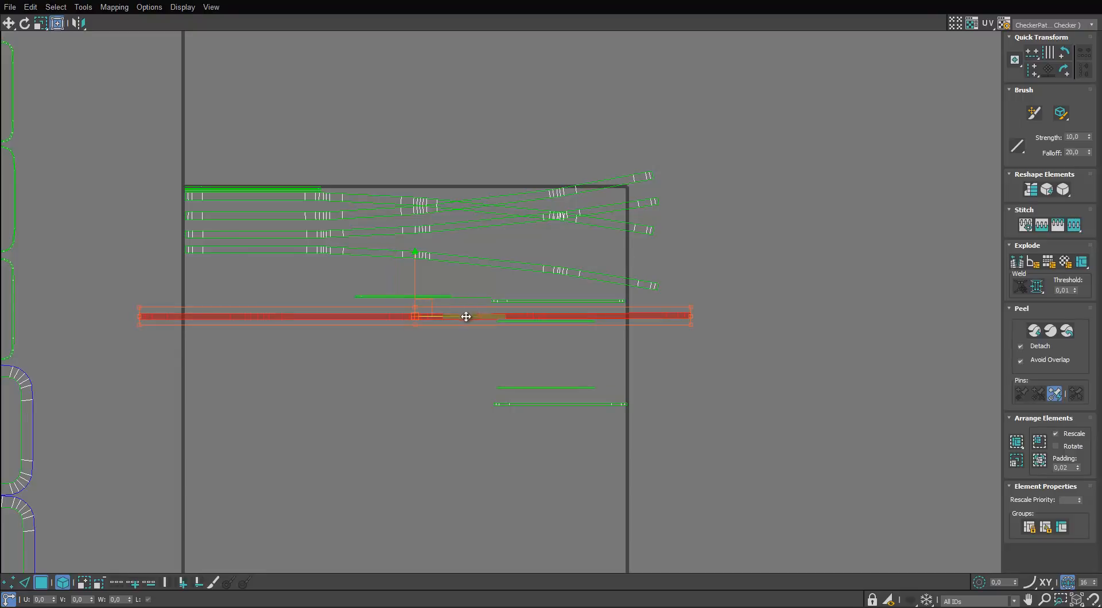
{"action": "left_click_drag", "start_coordinate": [465, 316], "coordinate": [445, 196]}
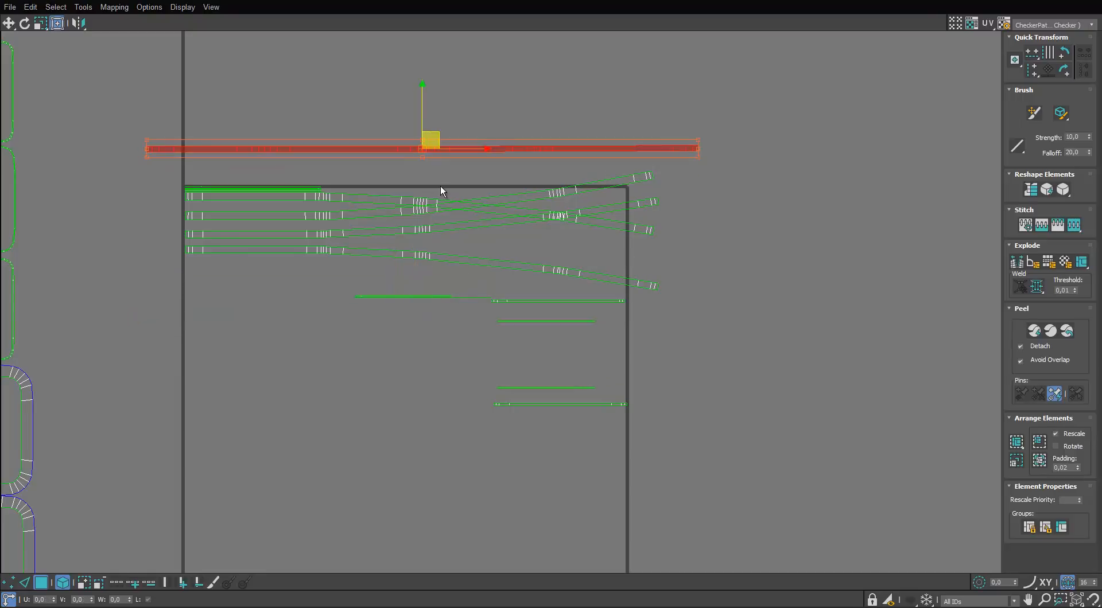
Step: Move the three thin strip shells from the tile's top edge to the empty area below the wide strips
{"action": "scroll", "coordinate": [442, 187], "scroll_direction": "up", "scroll_amount": 6}
{"action": "middle_click_drag", "start_coordinate": [440, 273], "coordinate": [516, 258]}
{"action": "left_click_drag", "start_coordinate": [509, 283], "coordinate": [528, 514]}
{"action": "scroll", "coordinate": [529, 512], "scroll_direction": "down", "scroll_amount": 4}
{"action": "middle_click_drag", "start_coordinate": [529, 478], "coordinate": [489, 222]}
{"action": "scroll", "coordinate": [489, 260], "scroll_direction": "up", "scroll_amount": 2}
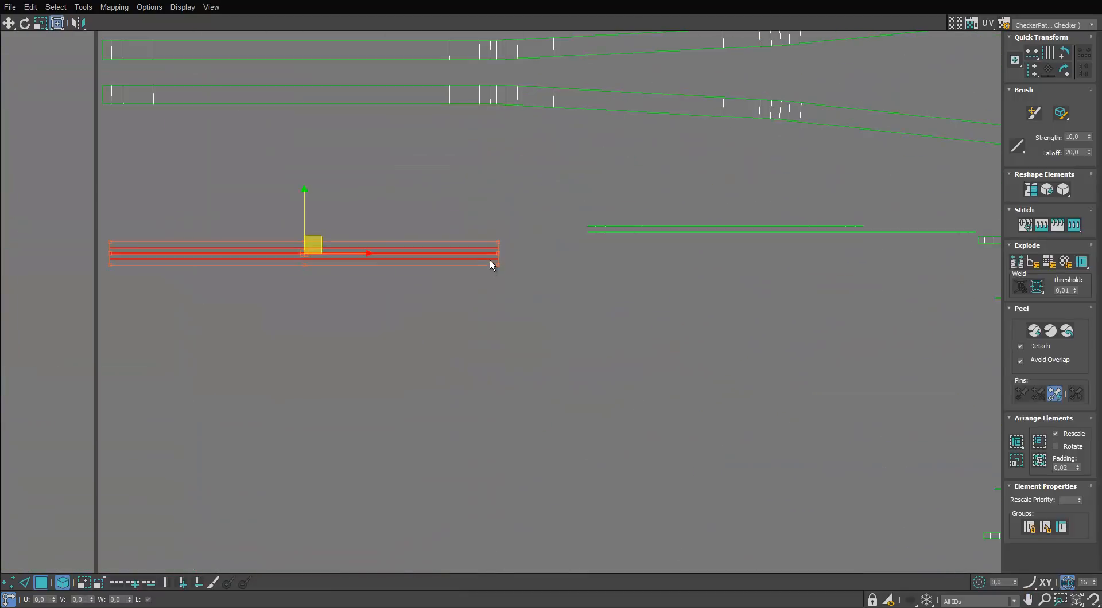
Step: Align the right end vertices of the three thin strip shells vertically
{"action": "left_click", "coordinate": [543, 319]}
{"action": "scroll", "coordinate": [453, 261], "scroll_direction": "up", "scroll_amount": 3}
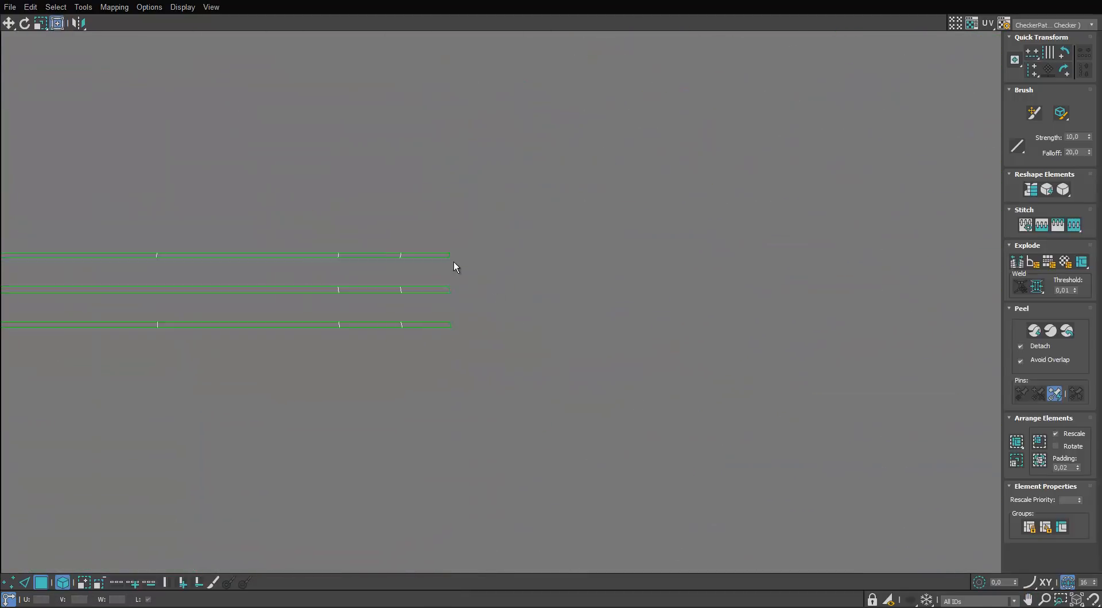
{"action": "middle_click_drag", "start_coordinate": [525, 255], "coordinate": [465, 273]}
{"action": "scroll", "coordinate": [465, 273], "scroll_direction": "down", "scroll_amount": 5}
{"action": "key", "text": "ctrl+z"}
{"action": "scroll", "coordinate": [440, 294], "scroll_direction": "up", "scroll_amount": 3}
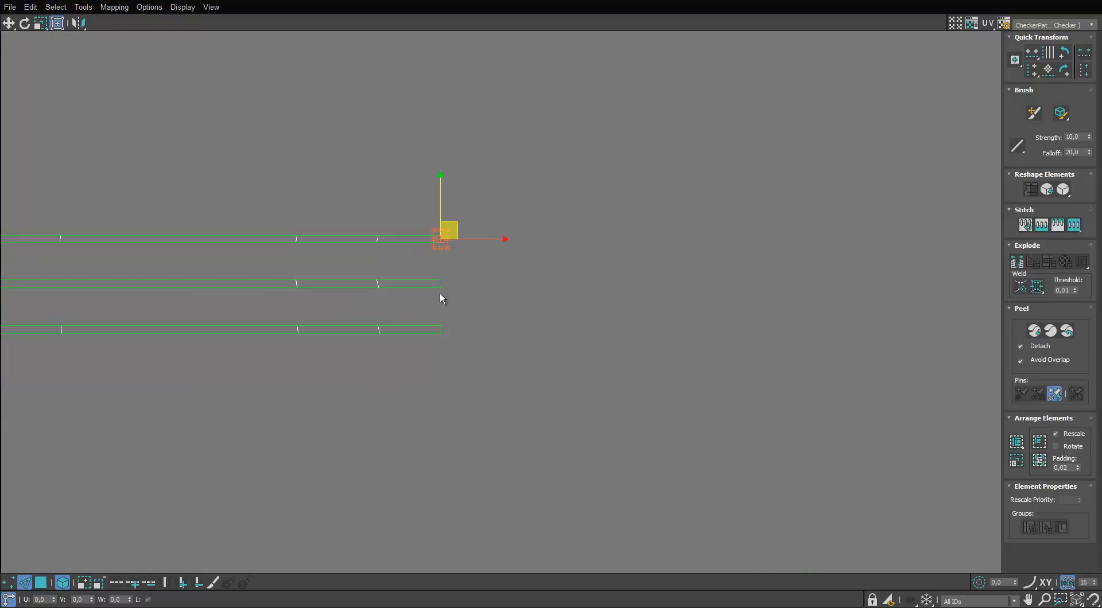
{"action": "left_click", "coordinate": [443, 284]}
{"action": "key", "text": "2"}
{"action": "key", "text": "1"}
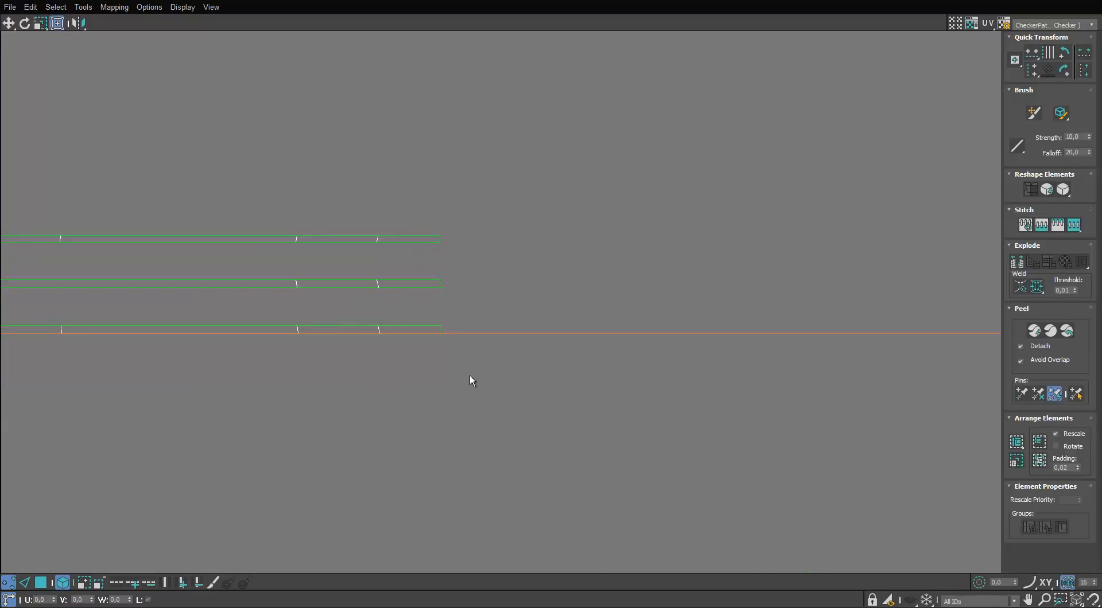
{"action": "key", "text": "5"}
{"action": "left_click_drag", "start_coordinate": [491, 204], "coordinate": [427, 357]}
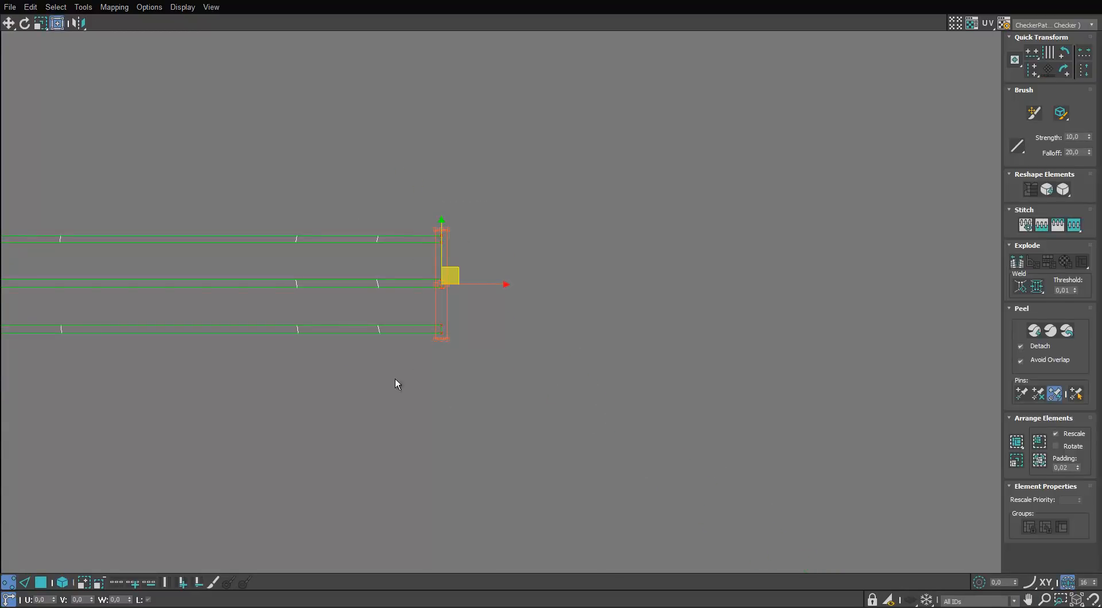
Step: Align the left end vertices of the three thin strip shells vertically
{"action": "scroll", "coordinate": [395, 379], "scroll_direction": "down", "scroll_amount": 4}
{"action": "middle_click_drag", "start_coordinate": [229, 344], "coordinate": [682, 270]}
{"action": "scroll", "coordinate": [500, 276], "scroll_direction": "down", "scroll_amount": 1}
{"action": "left_click_drag", "start_coordinate": [412, 225], "coordinate": [360, 311]}
{"action": "scroll", "coordinate": [396, 266], "scroll_direction": "down", "scroll_amount": 6}
{"action": "scroll", "coordinate": [436, 253], "scroll_direction": "up", "scroll_amount": 3}
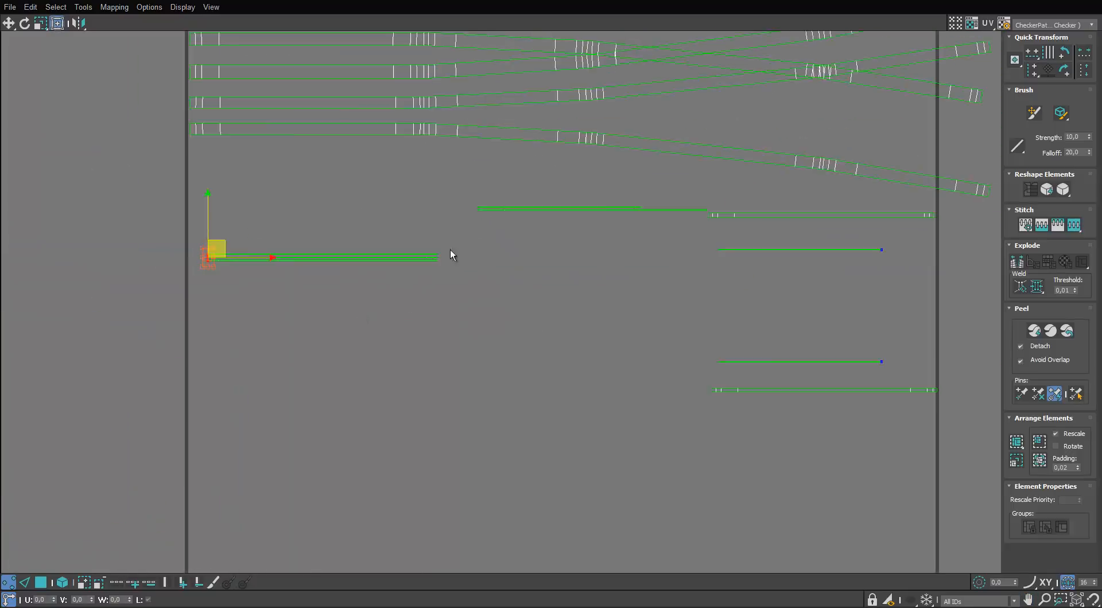
Step: Stitch the upper thin strip shell to its matching neighbours along their end edges, segment by segment
{"action": "scroll", "coordinate": [613, 207], "scroll_direction": "up", "scroll_amount": 4}
{"action": "scroll", "coordinate": [696, 216], "scroll_direction": "down", "scroll_amount": 3}
{"action": "scroll", "coordinate": [344, 319], "scroll_direction": "up", "scroll_amount": 1}
{"action": "key", "text": "2"}
{"action": "scroll", "coordinate": [430, 276], "scroll_direction": "up", "scroll_amount": 6}
{"action": "scroll", "coordinate": [432, 268], "scroll_direction": "up", "scroll_amount": 2}
{"action": "left_click", "coordinate": [478, 239]}
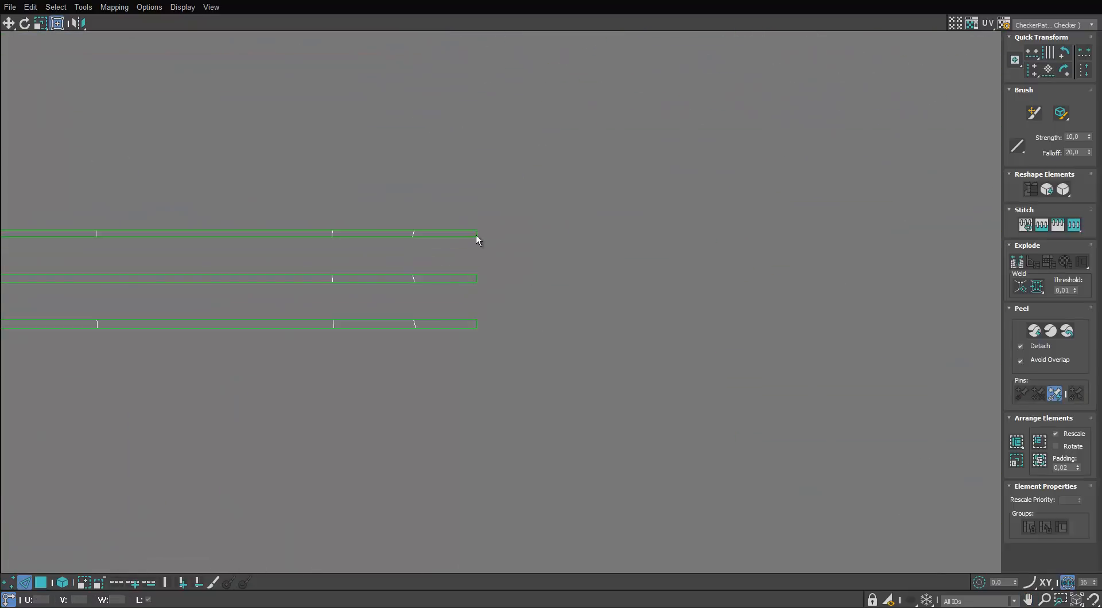
{"action": "scroll", "coordinate": [528, 295], "scroll_direction": "down", "scroll_amount": 4}
{"action": "middle_click_drag", "start_coordinate": [630, 346], "coordinate": [518, 311]}
{"action": "scroll", "coordinate": [518, 310], "scroll_direction": "down", "scroll_amount": 4}
{"action": "middle_click_drag", "start_coordinate": [918, 428], "coordinate": [625, 258]}
{"action": "scroll", "coordinate": [598, 256], "scroll_direction": "up", "scroll_amount": 9}
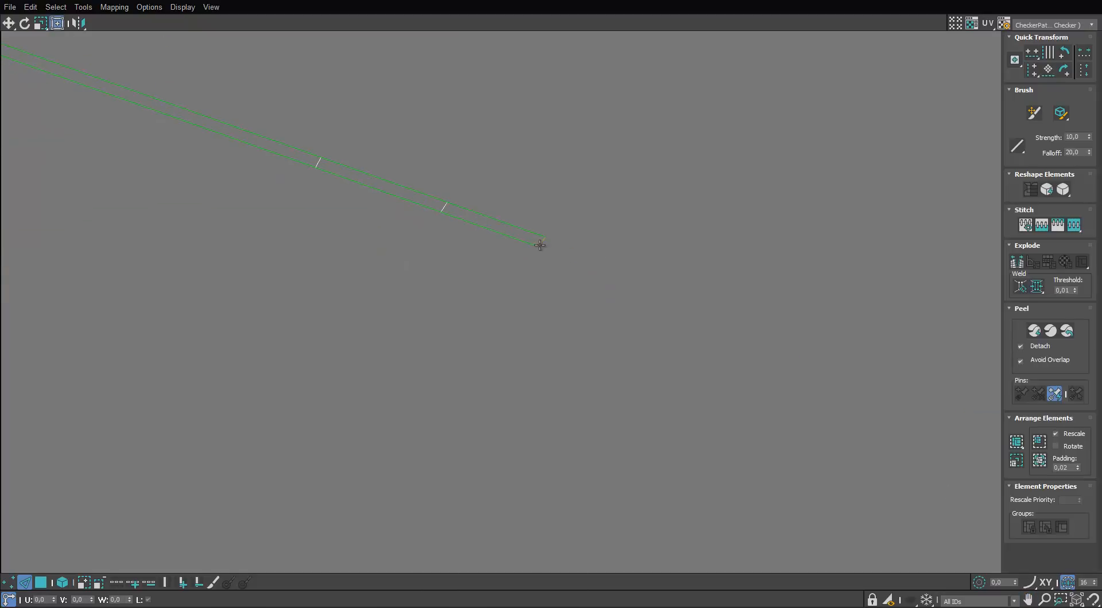
{"action": "scroll", "coordinate": [573, 264], "scroll_direction": "down", "scroll_amount": 8}
{"action": "scroll", "coordinate": [603, 363], "scroll_direction": "up", "scroll_amount": 8}
{"action": "scroll", "coordinate": [627, 321], "scroll_direction": "down", "scroll_amount": 8}
{"action": "scroll", "coordinate": [565, 277], "scroll_direction": "up", "scroll_amount": 8}
{"action": "scroll", "coordinate": [602, 313], "scroll_direction": "down", "scroll_amount": 8}
{"action": "scroll", "coordinate": [574, 299], "scroll_direction": "up", "scroll_amount": 8}
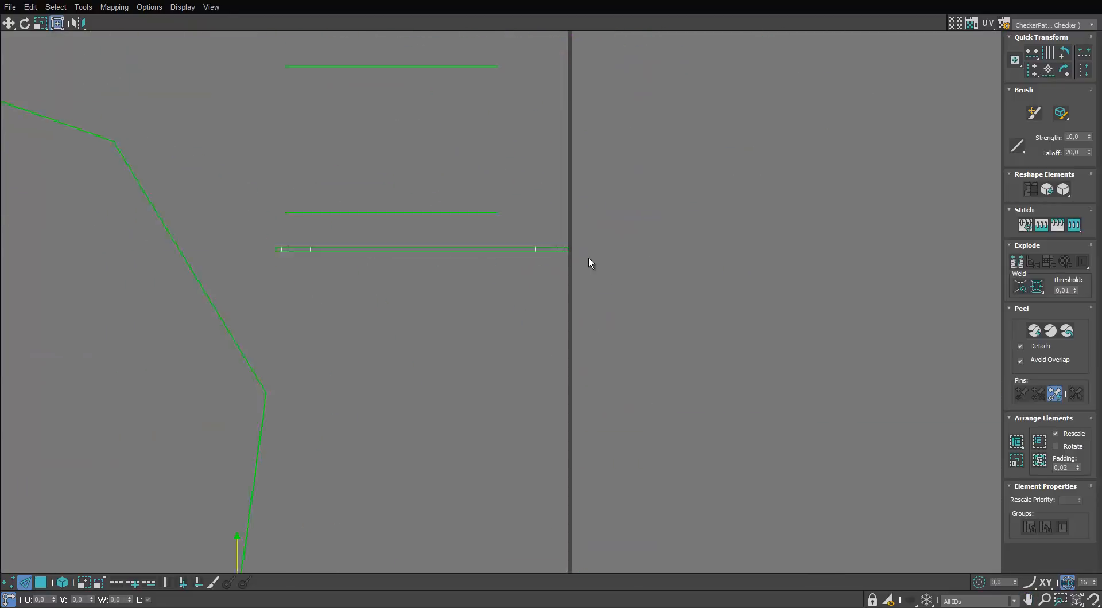
Step: Stitch the lower strip shell near the tile's right border end to end with its matching segments
{"action": "left_click", "coordinate": [549, 254]}
{"action": "key", "text": "s"}
{"action": "scroll", "coordinate": [581, 278], "scroll_direction": "down", "scroll_amount": 5}
{"action": "middle_click_drag", "start_coordinate": [890, 285], "coordinate": [615, 278]}
{"action": "scroll", "coordinate": [574, 270], "scroll_direction": "up", "scroll_amount": 6}
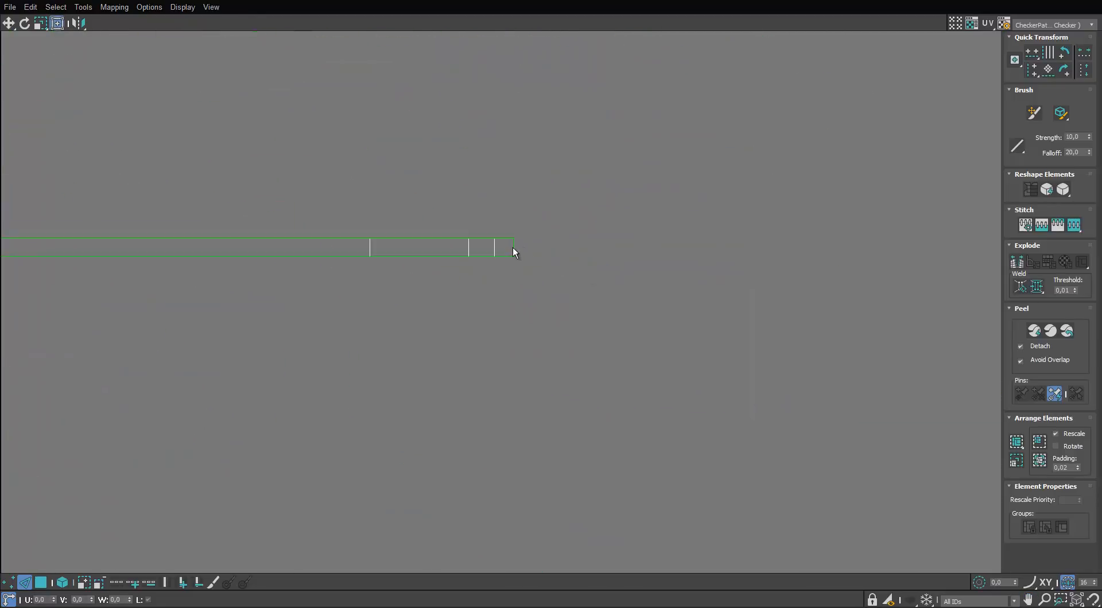
{"action": "left_click", "coordinate": [514, 247]}
{"action": "key", "text": "s"}
{"action": "scroll", "coordinate": [571, 271], "scroll_direction": "down", "scroll_amount": 7}
{"action": "middle_click_drag", "start_coordinate": [877, 265], "coordinate": [597, 268]}
{"action": "scroll", "coordinate": [596, 268], "scroll_direction": "up", "scroll_amount": 7}
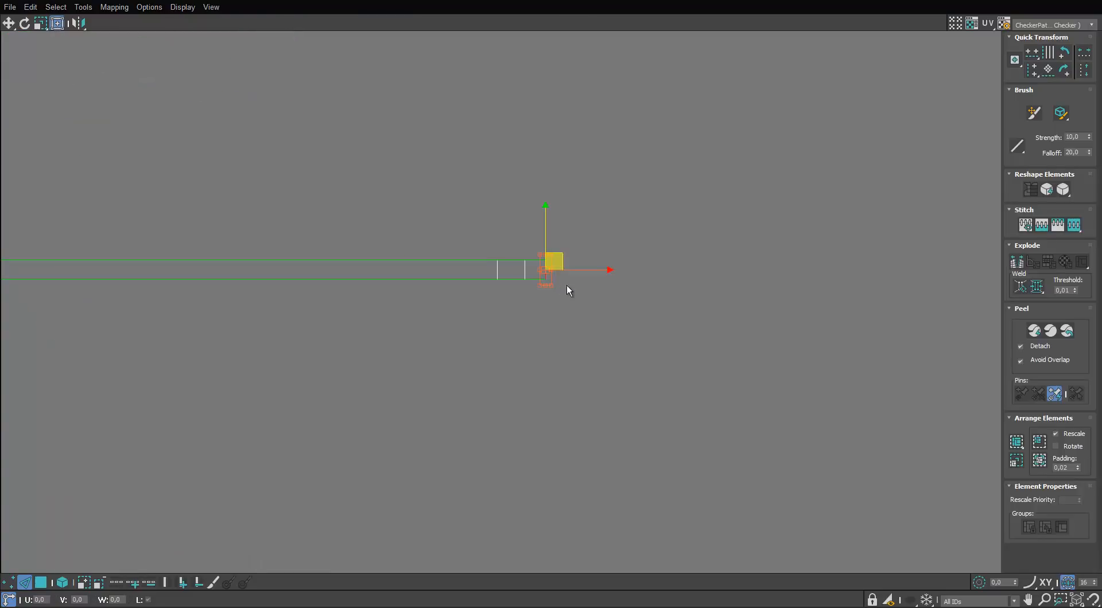
{"action": "key", "text": "s"}
{"action": "scroll", "coordinate": [566, 284], "scroll_direction": "down", "scroll_amount": 7}
{"action": "middle_click_drag", "start_coordinate": [706, 282], "coordinate": [483, 260]}
{"action": "scroll", "coordinate": [483, 259], "scroll_direction": "up", "scroll_amount": 7}
Step: Move the newly stitched narrow strip shell above the UV tile, beside the other long horizontal strip
{"action": "scroll", "coordinate": [475, 270], "scroll_direction": "down", "scroll_amount": 7}
{"action": "middle_click_drag", "start_coordinate": [351, 285], "coordinate": [504, 286]}
{"action": "left_click", "coordinate": [40, 583]}
{"action": "left_click", "coordinate": [62, 583]}
{"action": "left_click_drag", "start_coordinate": [532, 319], "coordinate": [264, 103]}
Step: Stitch the remaining thin strip shell to its neighbouring segments along their end edges
{"action": "scroll", "coordinate": [402, 260], "scroll_direction": "up", "scroll_amount": 7}
{"action": "scroll", "coordinate": [432, 297], "scroll_direction": "up", "scroll_amount": 8}
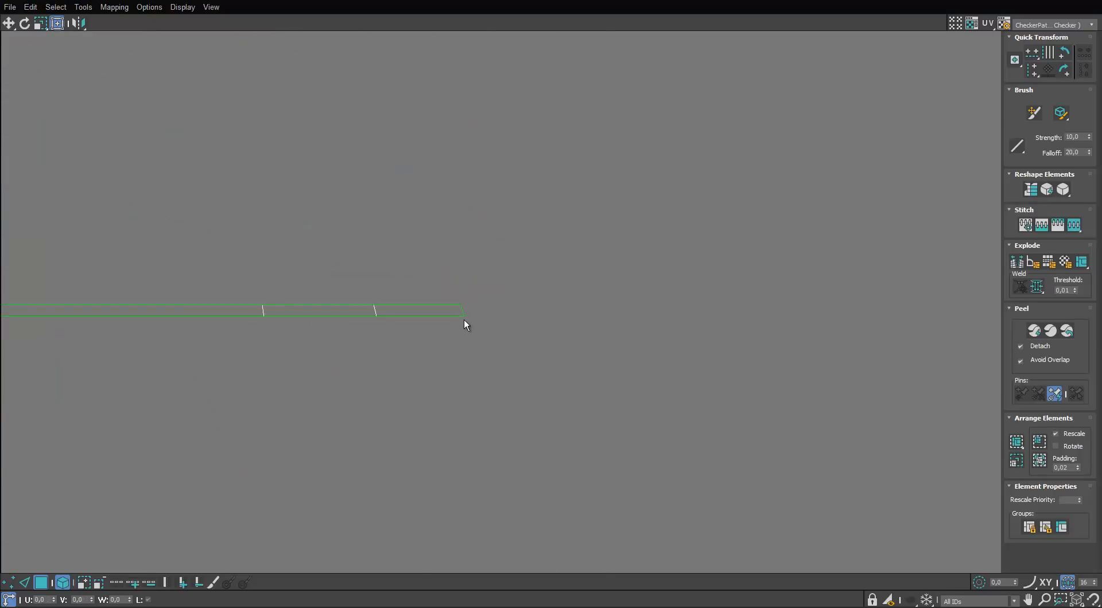
{"action": "key", "text": "2"}
{"action": "left_click", "coordinate": [464, 314]}
{"action": "key", "text": "s"}
{"action": "scroll", "coordinate": [464, 314], "scroll_direction": "down", "scroll_amount": 6}
{"action": "middle_click_drag", "start_coordinate": [461, 311], "coordinate": [397, 350]}
{"action": "scroll", "coordinate": [397, 350], "scroll_direction": "down", "scroll_amount": 6}
{"action": "middle_click_drag", "start_coordinate": [548, 296], "coordinate": [584, 215]}
{"action": "scroll", "coordinate": [758, 229], "scroll_direction": "up", "scroll_amount": 6}
{"action": "left_click", "coordinate": [668, 224]}
{"action": "left_click", "coordinate": [667, 225]}
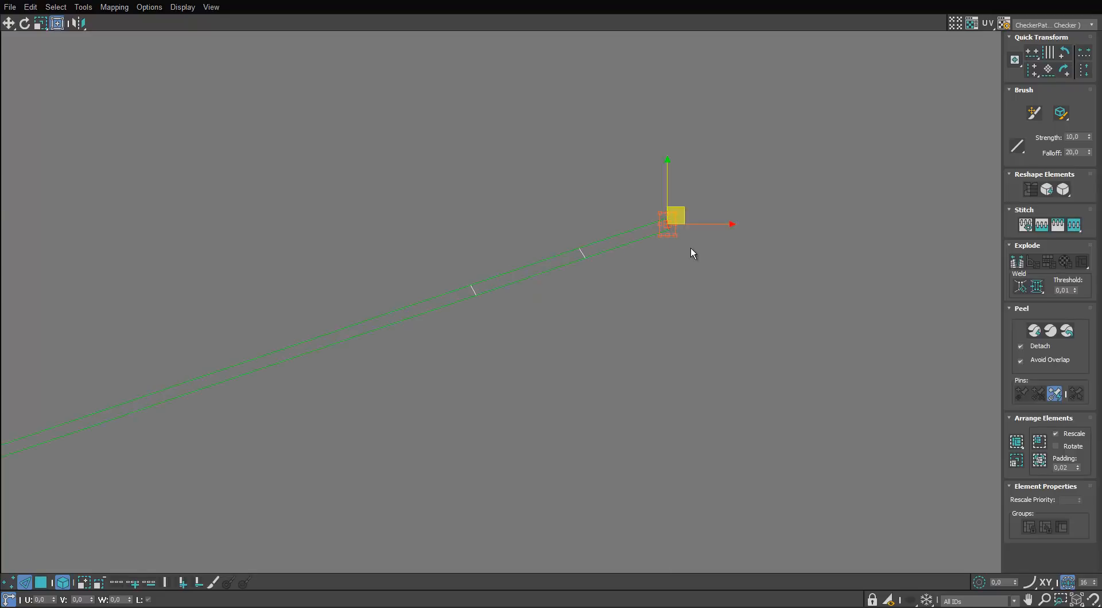
{"action": "key", "text": "s"}
{"action": "scroll", "coordinate": [690, 248], "scroll_direction": "down", "scroll_amount": 7}
{"action": "scroll", "coordinate": [831, 155], "scroll_direction": "up", "scroll_amount": 5}
{"action": "middle_click_drag", "start_coordinate": [831, 154], "coordinate": [605, 235]}
{"action": "scroll", "coordinate": [498, 205], "scroll_direction": "down", "scroll_amount": 6}
Step: Straighten the wider strip shell above the UV tile by aligning its long edge loops horizontally
{"action": "scroll", "coordinate": [382, 240], "scroll_direction": "up", "scroll_amount": 4}
{"action": "middle_click_drag", "start_coordinate": [349, 171], "coordinate": [566, 252]}
{"action": "scroll", "coordinate": [383, 240], "scroll_direction": "down", "scroll_amount": 2}
{"action": "scroll", "coordinate": [433, 125], "scroll_direction": "up", "scroll_amount": 1}
{"action": "scroll", "coordinate": [530, 179], "scroll_direction": "up", "scroll_amount": 2}
{"action": "key", "text": "2"}
{"action": "key", "text": "2"}
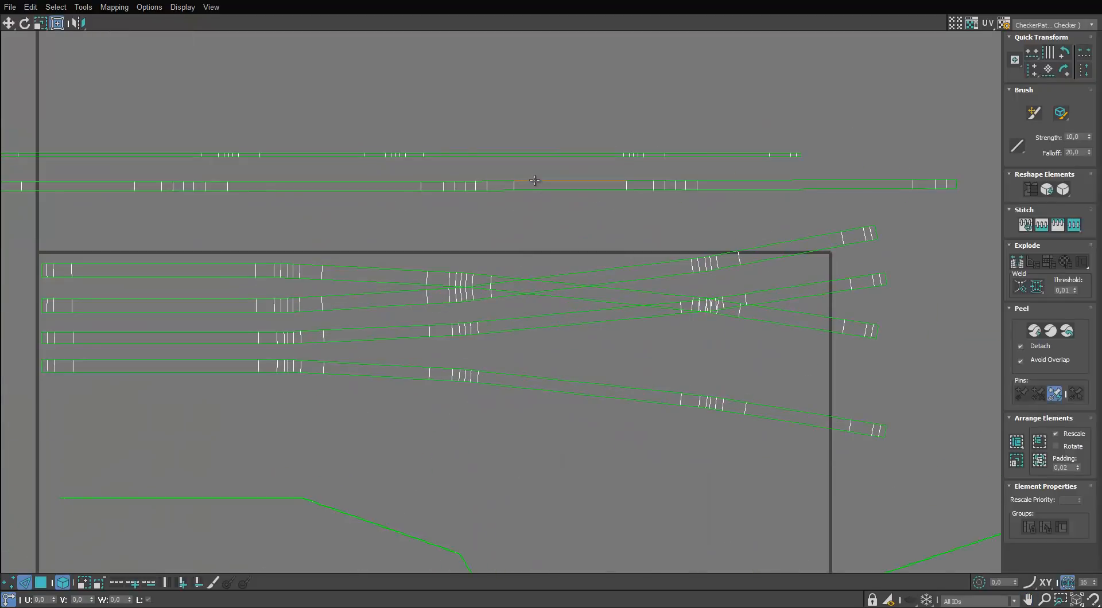
{"action": "left_click", "coordinate": [539, 185]}
{"action": "scroll", "coordinate": [544, 188], "scroll_direction": "down", "scroll_amount": 2}
{"action": "scroll", "coordinate": [545, 194], "scroll_direction": "up", "scroll_amount": 3}
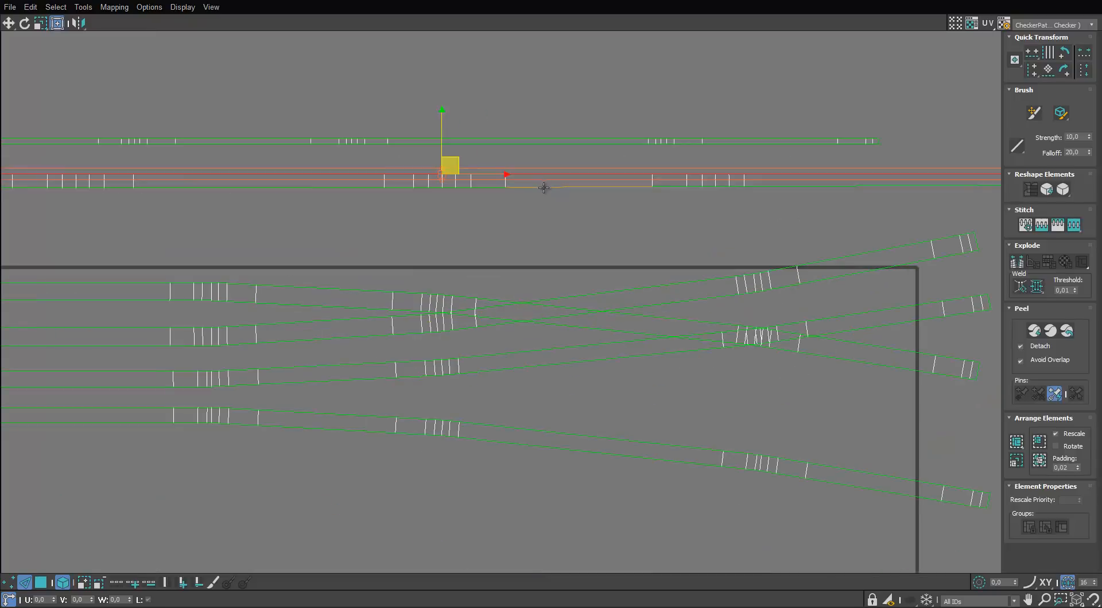
{"action": "double_click", "coordinate": [543, 187]}
{"action": "key", "text": "h"}
Step: Straighten the upper bent strip shells in the UV tile by aligning their long edge loops horizontally
{"action": "scroll", "coordinate": [545, 187], "scroll_direction": "down", "scroll_amount": 3}
{"action": "middle_click_drag", "start_coordinate": [557, 187], "coordinate": [529, 176]}
{"action": "double_click", "coordinate": [576, 236]}
{"action": "key", "text": "h"}
{"action": "double_click", "coordinate": [583, 243]}
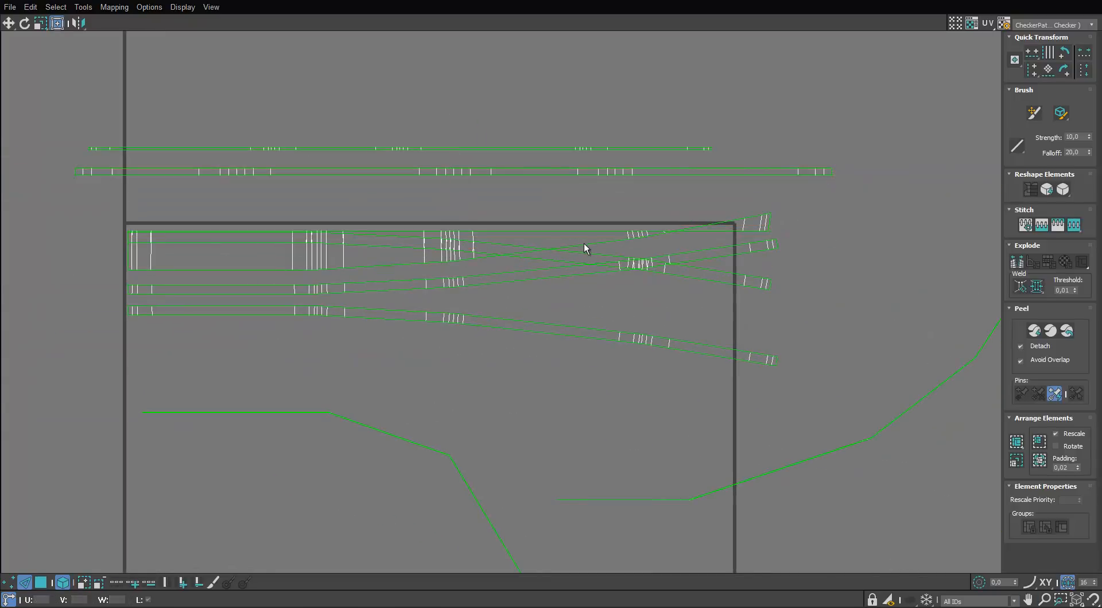
{"action": "key", "text": "h"}
{"action": "middle_click_drag", "start_coordinate": [572, 284], "coordinate": [559, 260]}
{"action": "double_click", "coordinate": [557, 251]}
{"action": "key", "text": "h"}
{"action": "double_click", "coordinate": [549, 244]}
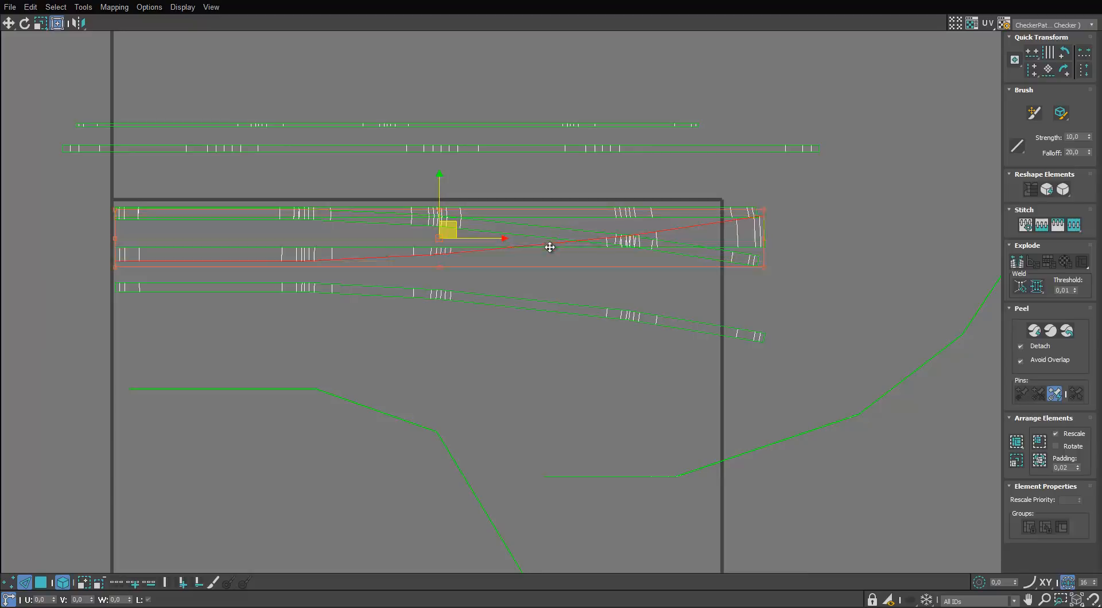
{"action": "key", "text": "h"}
Step: Align the long edge loops of the lowest strip shell and the last slanted one horizontally
{"action": "double_click", "coordinate": [534, 300]}
{"action": "key", "text": "h"}
{"action": "double_click", "coordinate": [570, 314]}
{"action": "key", "text": "h"}
{"action": "scroll", "coordinate": [582, 246], "scroll_direction": "up", "scroll_amount": 3}
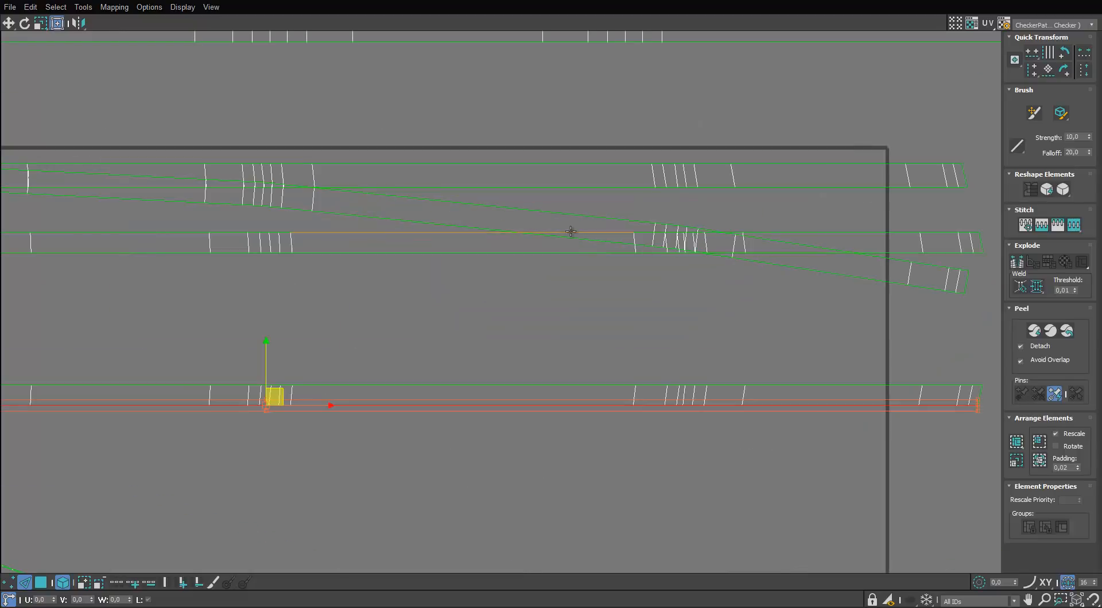
{"action": "double_click", "coordinate": [429, 224]}
{"action": "key", "text": "h"}
{"action": "scroll", "coordinate": [448, 205], "scroll_direction": "down", "scroll_amount": 4}
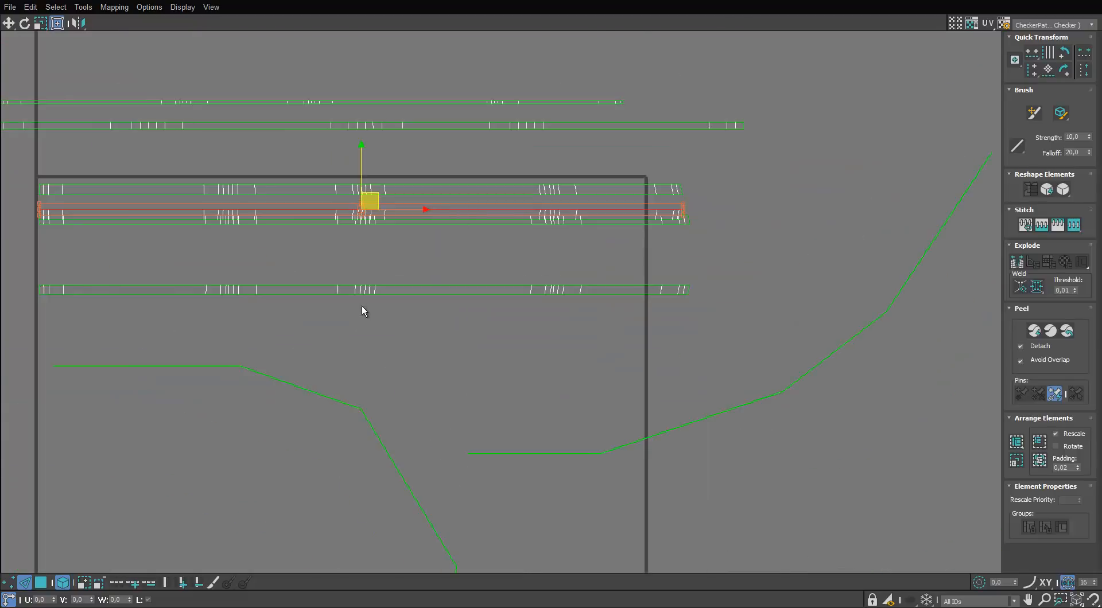
Step: Move the straightened strip shells vertically so the four of them lie evenly spaced without overlapping
{"action": "left_click", "coordinate": [41, 582]}
{"action": "scroll", "coordinate": [425, 189], "scroll_direction": "up", "scroll_amount": 3}
{"action": "left_click_drag", "start_coordinate": [425, 190], "coordinate": [424, 180]}
{"action": "left_click_drag", "start_coordinate": [421, 218], "coordinate": [418, 199]}
{"action": "left_click", "coordinate": [473, 234]}
{"action": "left_click_drag", "start_coordinate": [473, 234], "coordinate": [473, 238]}
{"action": "left_click_drag", "start_coordinate": [464, 319], "coordinate": [462, 261]}
Step: Move the four straightened strips together above the UV tile, over the other long strips
{"action": "scroll", "coordinate": [526, 236], "scroll_direction": "down", "scroll_amount": 2}
{"action": "middle_click_drag", "start_coordinate": [526, 235], "coordinate": [657, 280]}
{"action": "left_click_drag", "start_coordinate": [614, 214], "coordinate": [522, 145]}
{"action": "scroll", "coordinate": [512, 200], "scroll_direction": "down", "scroll_amount": 3}
{"action": "middle_click_drag", "start_coordinate": [511, 253], "coordinate": [490, 195]}
{"action": "scroll", "coordinate": [490, 198], "scroll_direction": "up", "scroll_amount": 1}
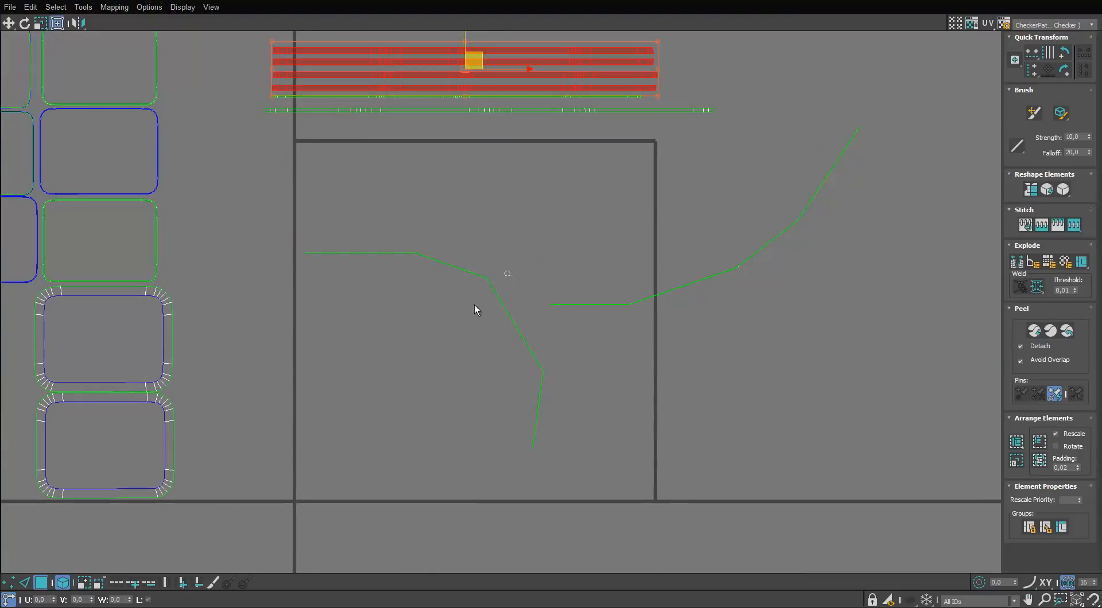
Step: Rotate the two curved thin shells to run roughly horizontally, turning the one crossing the tile's border by -35 degrees
{"action": "left_click", "coordinate": [489, 281]}
{"action": "key", "text": "e"}
{"action": "scroll", "coordinate": [490, 281], "scroll_direction": "up", "scroll_amount": 1}
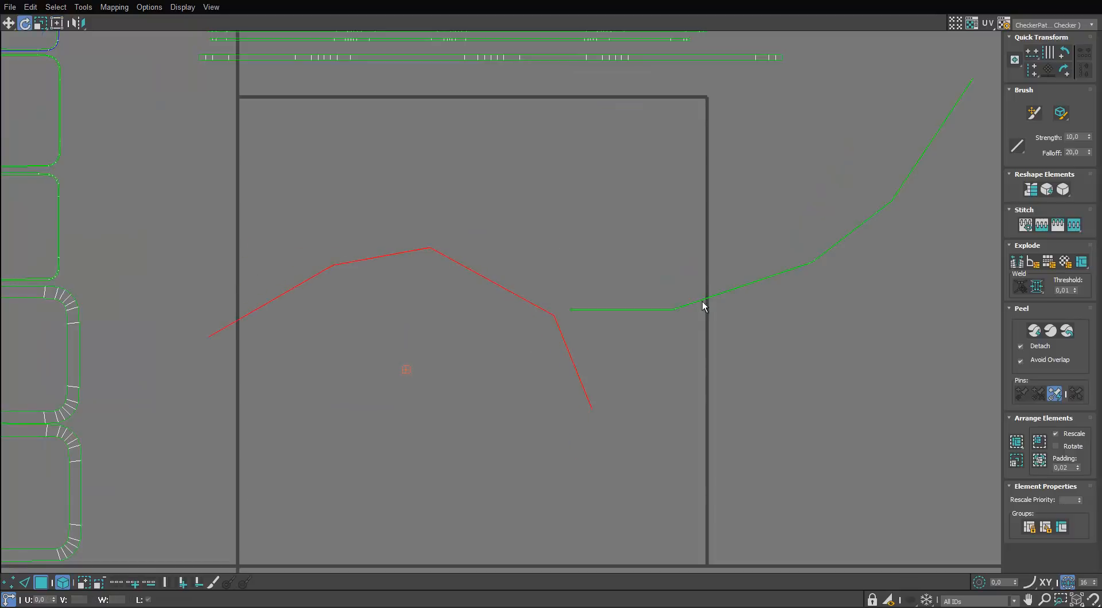
{"action": "left_click_drag", "start_coordinate": [709, 298], "coordinate": [641, 251]}
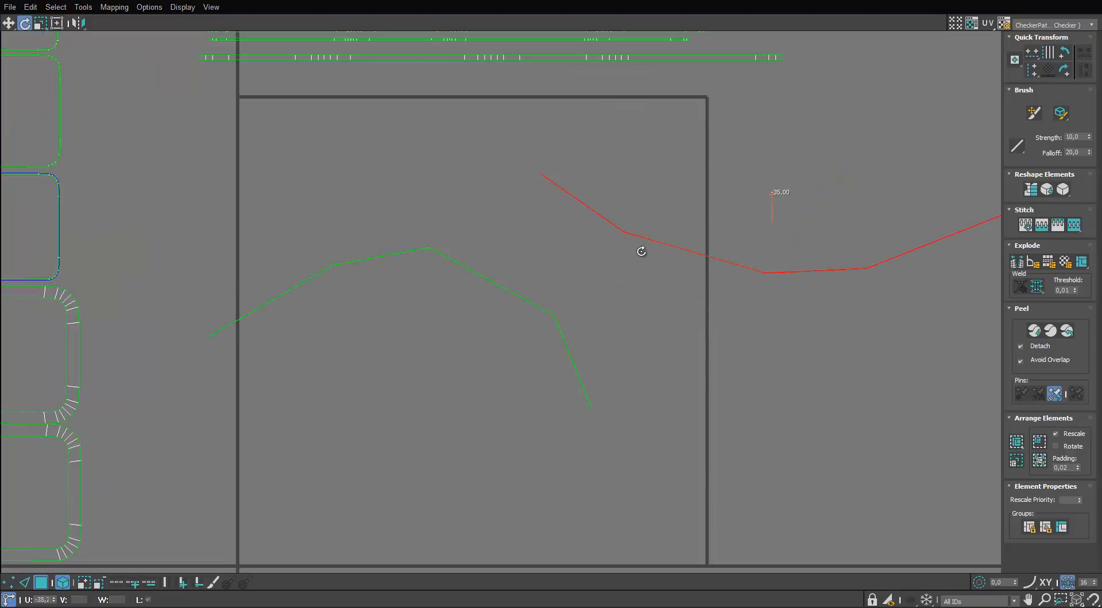
Step: Flatten both curved thin shells into straight horizontal lines by aligning their edges horizontally
{"action": "middle_click_drag", "start_coordinate": [763, 278], "coordinate": [568, 298]}
{"action": "scroll", "coordinate": [568, 298], "scroll_direction": "up", "scroll_amount": 2}
{"action": "scroll", "coordinate": [568, 303], "scroll_direction": "up", "scroll_amount": 3}
{"action": "key", "text": "2"}
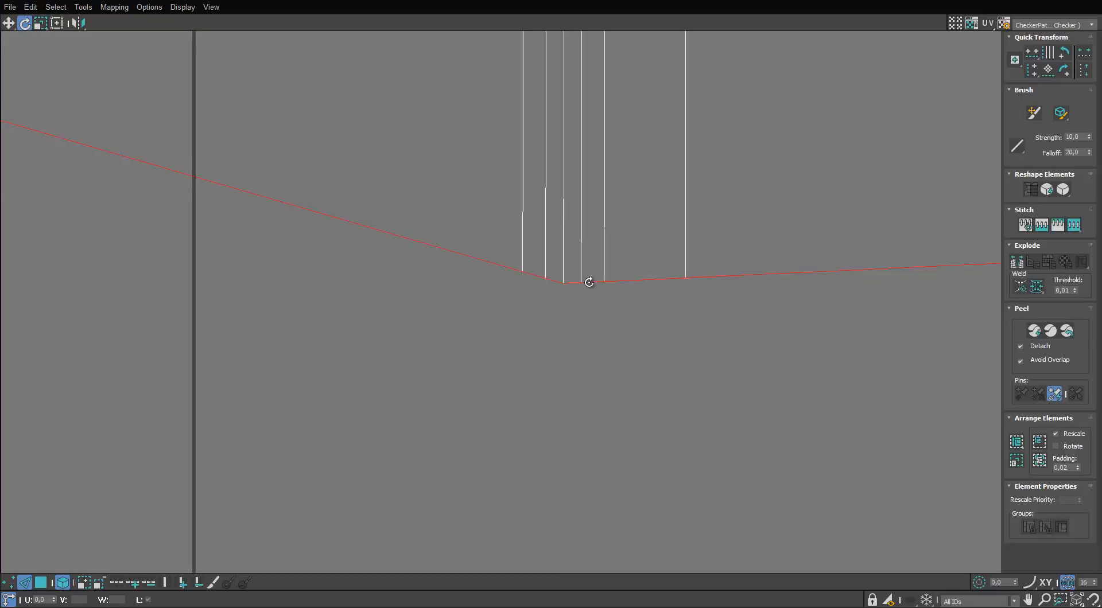
{"action": "scroll", "coordinate": [589, 282], "scroll_direction": "down", "scroll_amount": 5}
{"action": "scroll", "coordinate": [320, 300], "scroll_direction": "up", "scroll_amount": 5}
{"action": "scroll", "coordinate": [533, 265], "scroll_direction": "down", "scroll_amount": 5}
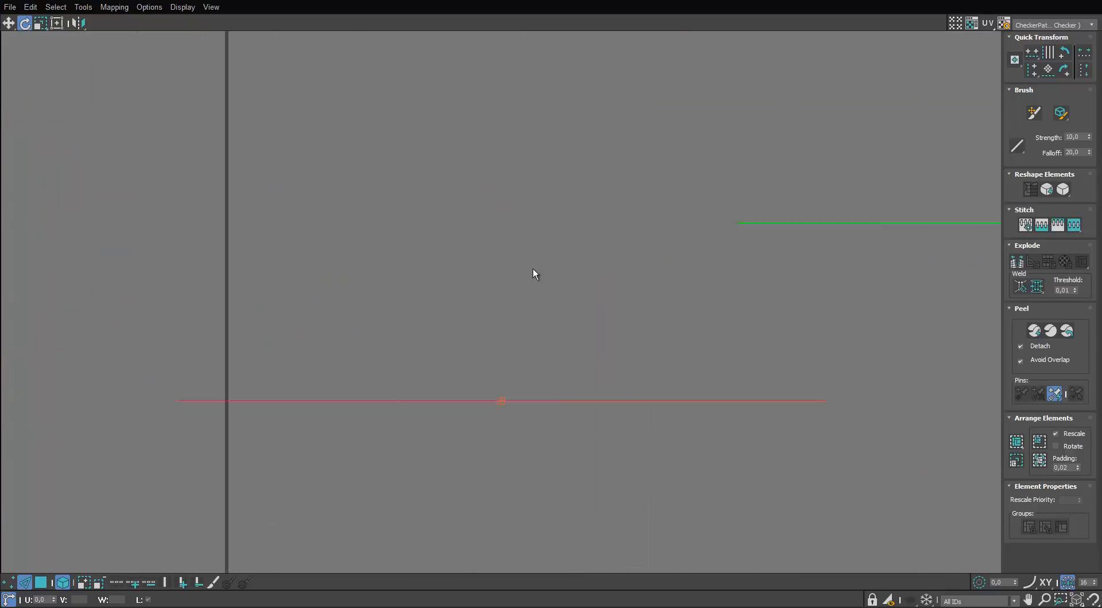
{"action": "scroll", "coordinate": [494, 317], "scroll_direction": "up", "scroll_amount": 2}
{"action": "key", "text": "1"}
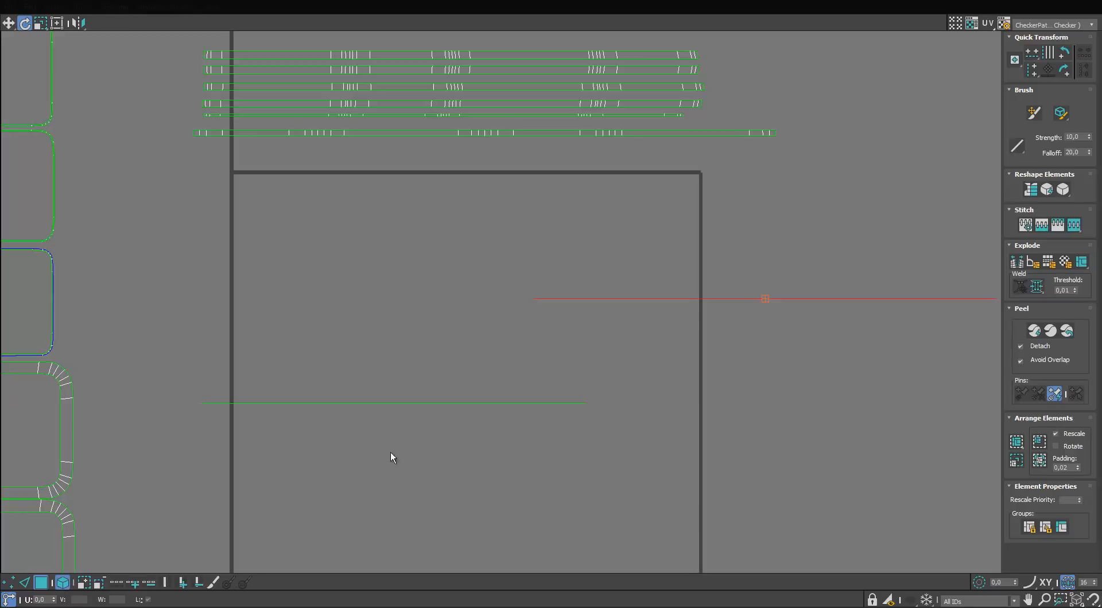
Step: Move the two straightened thin shells close together so they run parallel with their ends matching
{"action": "scroll", "coordinate": [408, 405], "scroll_direction": "up", "scroll_amount": 4}
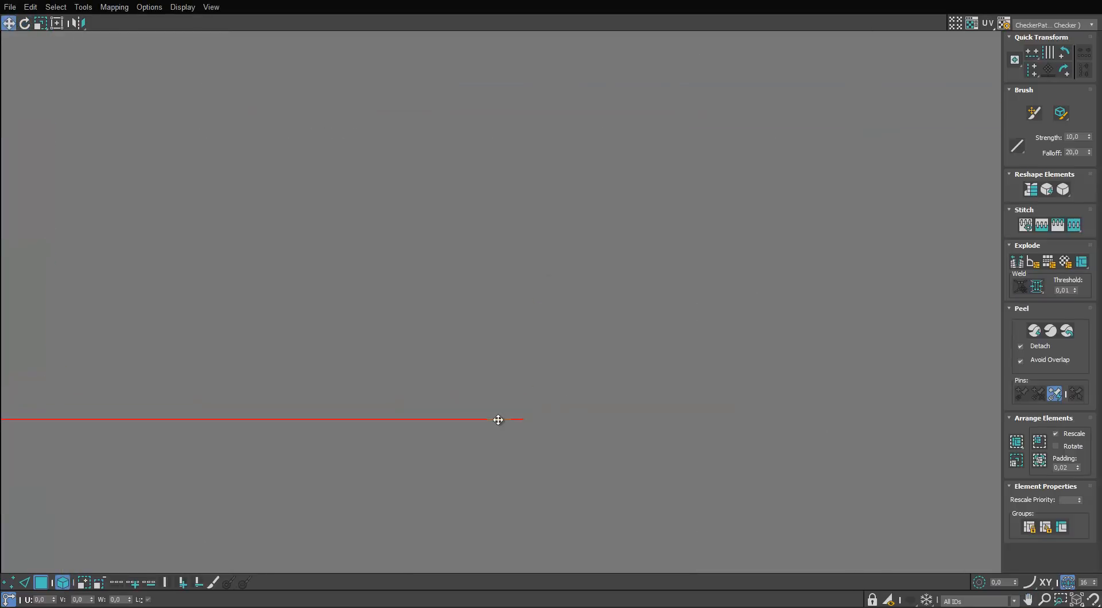
{"action": "left_click_drag", "start_coordinate": [498, 419], "coordinate": [993, 96]}
{"action": "middle_click_drag", "start_coordinate": [993, 96], "coordinate": [842, 339]}
{"action": "left_click_drag", "start_coordinate": [511, 193], "coordinate": [298, 206]}
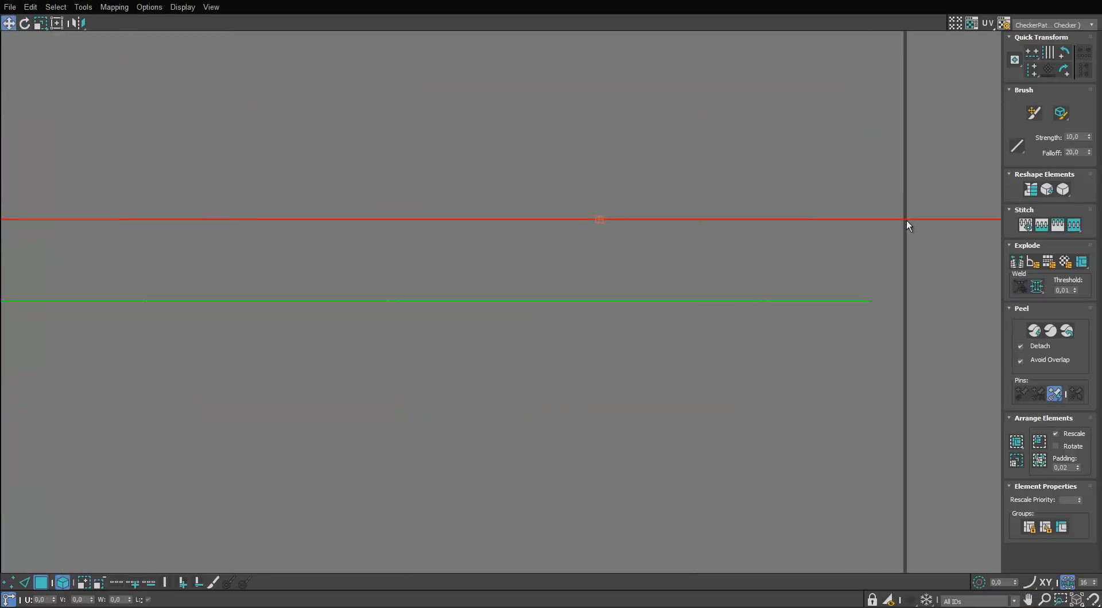
{"action": "left_click_drag", "start_coordinate": [901, 220], "coordinate": [497, 268]}
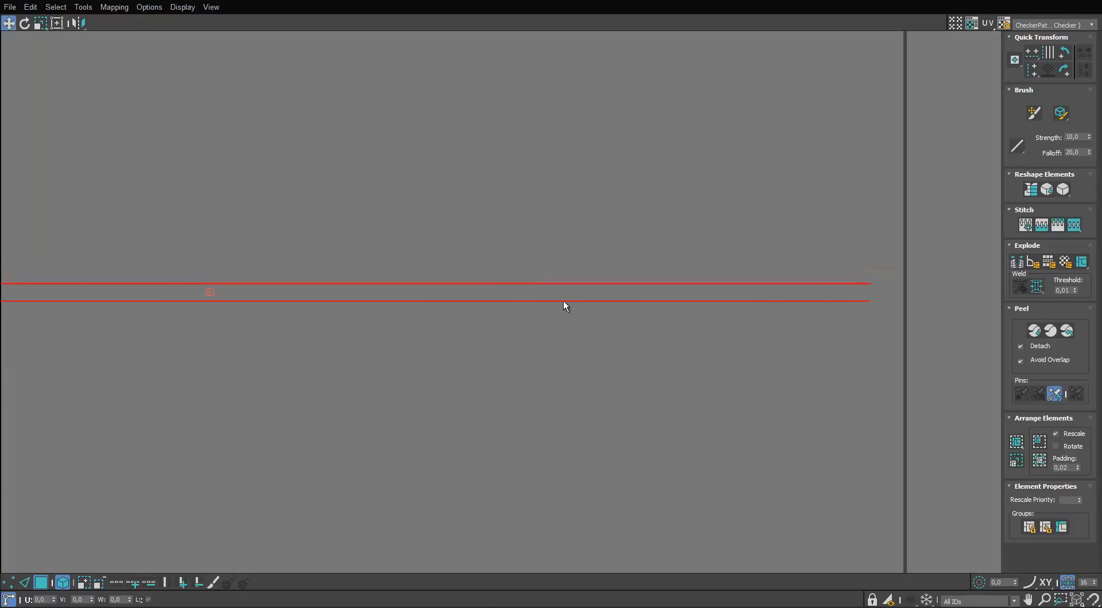
Step: Move both thin shells above the UV tile, just below the stack of long strips
{"action": "left_click_drag", "start_coordinate": [565, 294], "coordinate": [638, 133]}
{"action": "middle_click_drag", "start_coordinate": [599, 318], "coordinate": [526, 552]}
{"action": "scroll", "coordinate": [526, 552], "scroll_direction": "down", "scroll_amount": 1}
{"action": "left_click_drag", "start_coordinate": [733, 200], "coordinate": [734, 196]}
{"action": "scroll", "coordinate": [733, 198], "scroll_direction": "down", "scroll_amount": 3}
{"action": "middle_click_drag", "start_coordinate": [421, 212], "coordinate": [596, 321]}
{"action": "scroll", "coordinate": [597, 310], "scroll_direction": "up", "scroll_amount": 2}
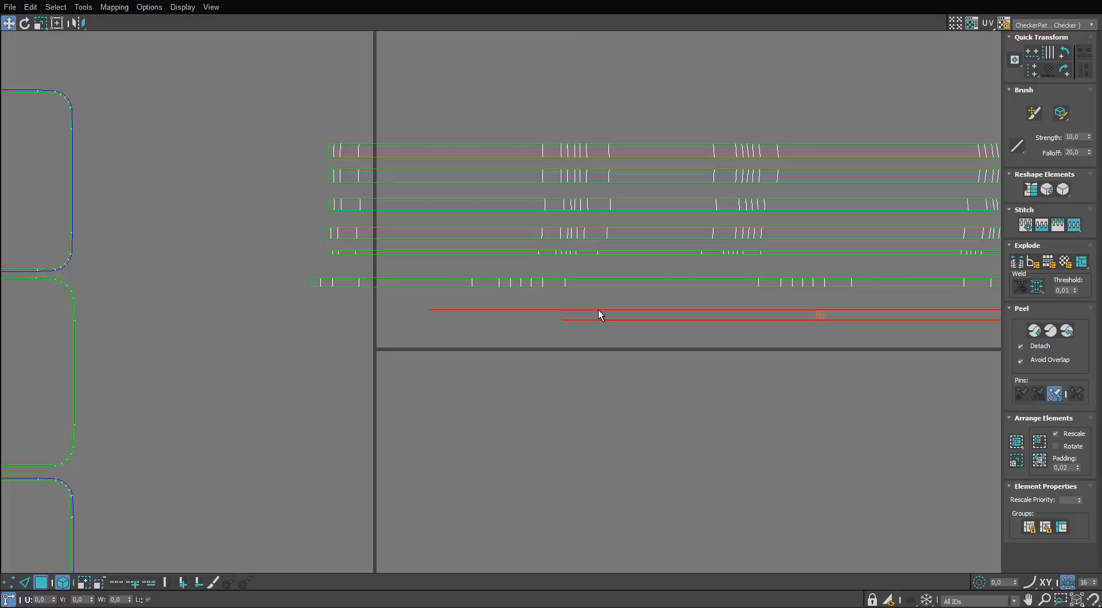
{"action": "left_click_drag", "start_coordinate": [598, 310], "coordinate": [501, 296]}
Step: Shift the upper five strips to tidy the stack, and move all long strips above the rounded rectangular shells
{"action": "left_click_drag", "start_coordinate": [510, 109], "coordinate": [448, 254]}
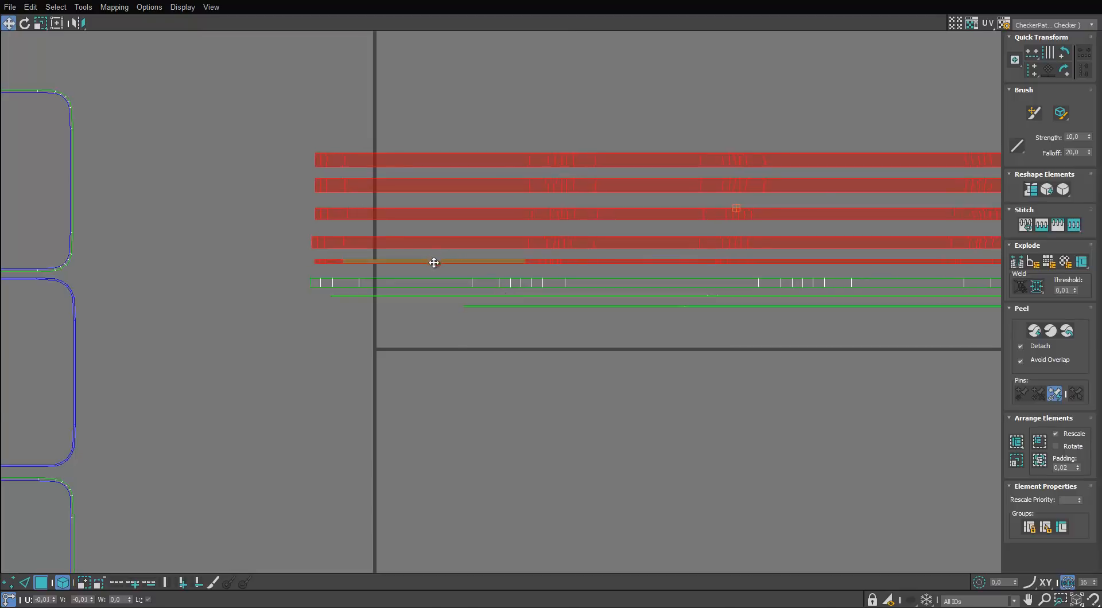
{"action": "scroll", "coordinate": [540, 269], "scroll_direction": "down", "scroll_amount": 5}
{"action": "left_click_drag", "start_coordinate": [573, 266], "coordinate": [319, 190]}
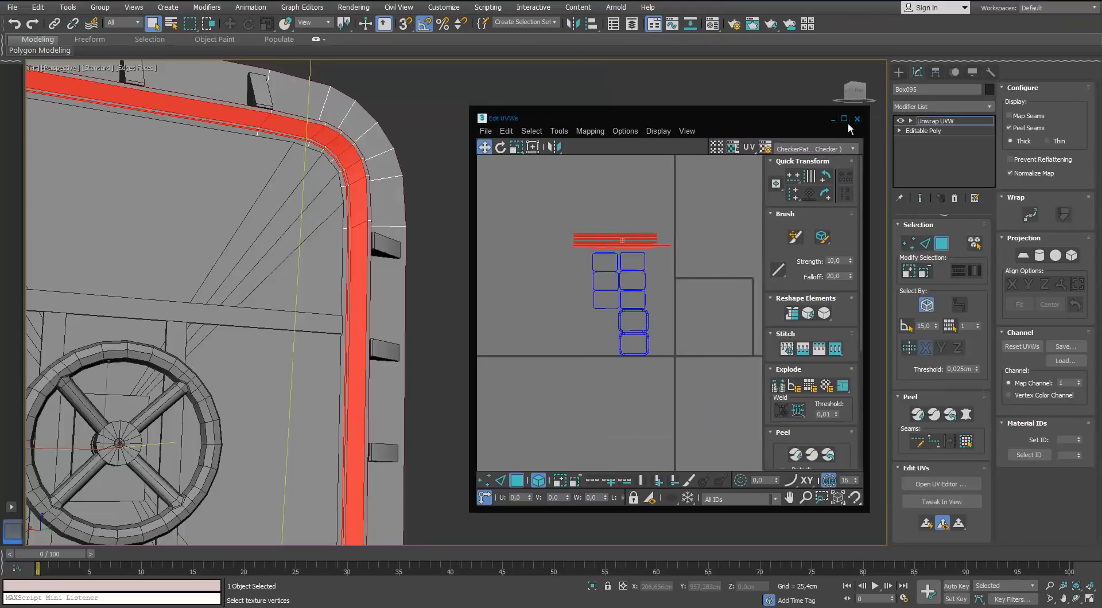
Step: Close the UV editor, clear the face selection and bring the whole door into view
{"action": "left_click", "coordinate": [856, 119]}
{"action": "scroll", "coordinate": [625, 249], "scroll_direction": "down", "scroll_amount": 8}
{"action": "mouse_move", "coordinate": [628, 243]}
{"action": "middle_mouse_down", "text": "alt"}
{"action": "mouse_move", "coordinate": [646, 267]}
{"action": "mouse_move", "coordinate": [630, 246]}
{"action": "middle_mouse_up", "text": "alt"}
{"action": "scroll", "coordinate": [646, 267], "scroll_direction": "up", "scroll_amount": 3}
{"action": "left_click", "coordinate": [629, 246]}
{"action": "middle_click_drag", "start_coordinate": [651, 331], "coordinate": [584, 359]}
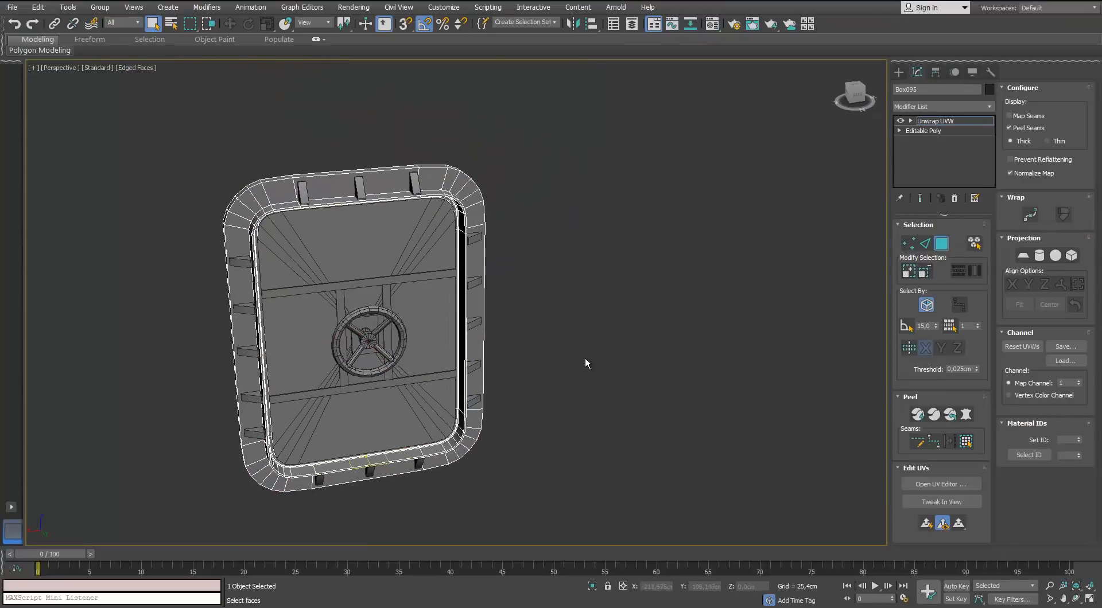
Step: Show the checker material on the outer frame in the viewport and set its U and V tiling to 40
{"action": "key", "text": "m"}
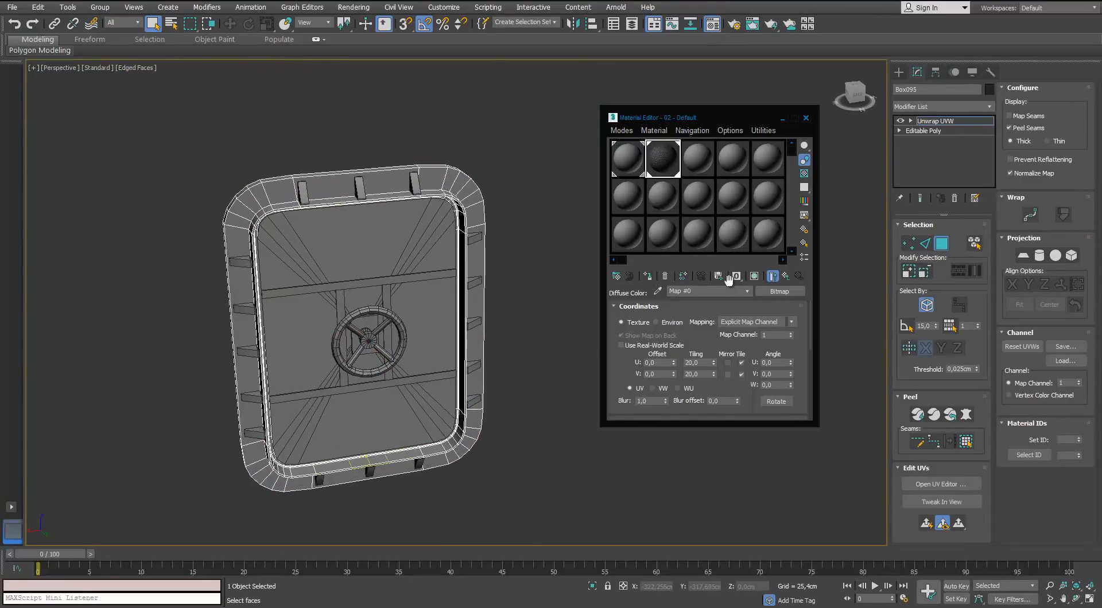
{"action": "left_click", "coordinate": [755, 277]}
{"action": "scroll", "coordinate": [455, 176], "scroll_direction": "up", "scroll_amount": 3}
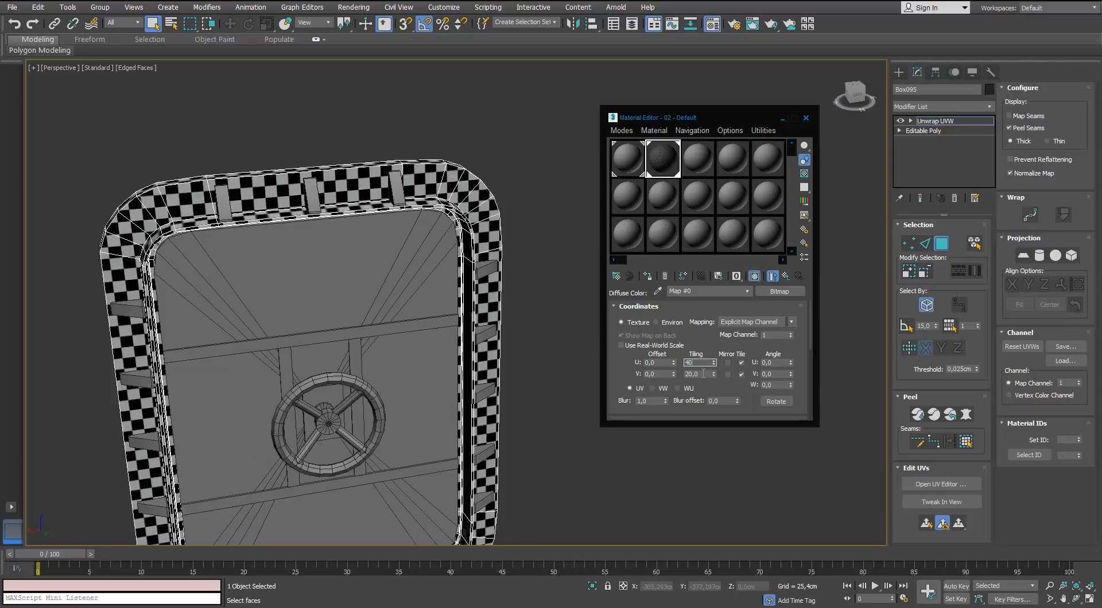
{"action": "left_click_drag", "start_coordinate": [703, 374], "coordinate": [671, 381]}
{"action": "type", "text": "40"}
{"action": "scroll", "coordinate": [267, 204], "scroll_direction": "up", "scroll_amount": 3}
{"action": "middle_click_drag", "start_coordinate": [267, 205], "coordinate": [536, 193], "text": "alt"}
{"action": "scroll", "coordinate": [339, 182], "scroll_direction": "down", "scroll_amount": 4}
{"action": "left_click", "coordinate": [806, 117]}
Step: Leave face editing on the frame, and select and isolate the door's inner panel
{"action": "left_click", "coordinate": [938, 247]}
{"action": "left_click", "coordinate": [359, 246]}
{"action": "key", "text": "alt+q"}
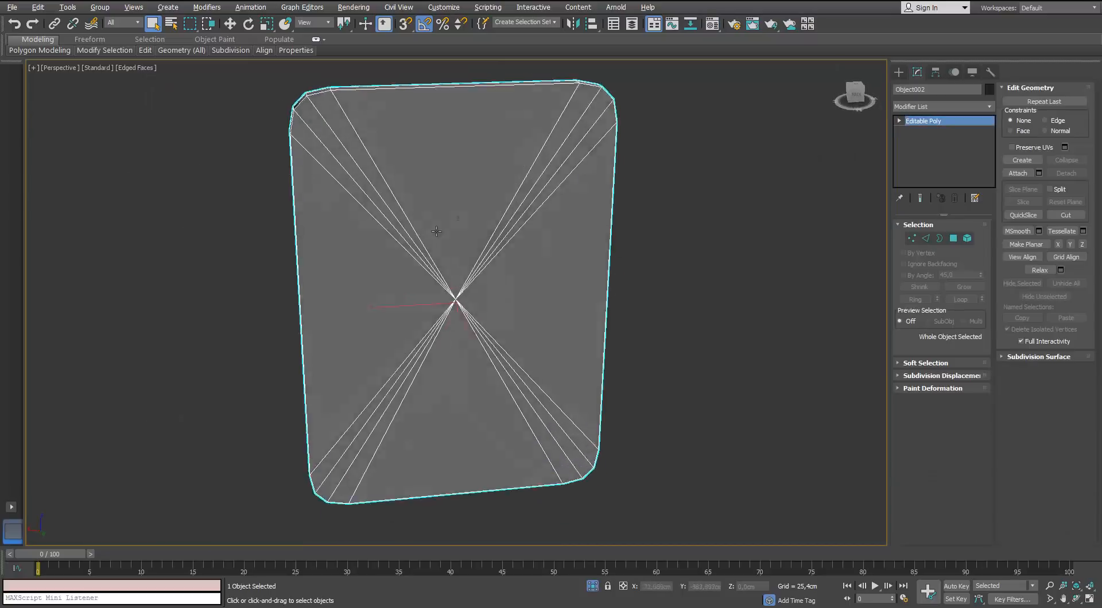
{"action": "middle_click_drag", "start_coordinate": [413, 247], "coordinate": [471, 256], "text": "alt"}
{"action": "middle_click_drag", "start_coordinate": [471, 255], "coordinate": [409, 327]}
Step: Add an Unwrap UVW modifier to the inner panel and place its UV editor beside the model
{"action": "left_click", "coordinate": [987, 108]}
{"action": "key", "text": "u"}
{"action": "key", "text": "Return"}
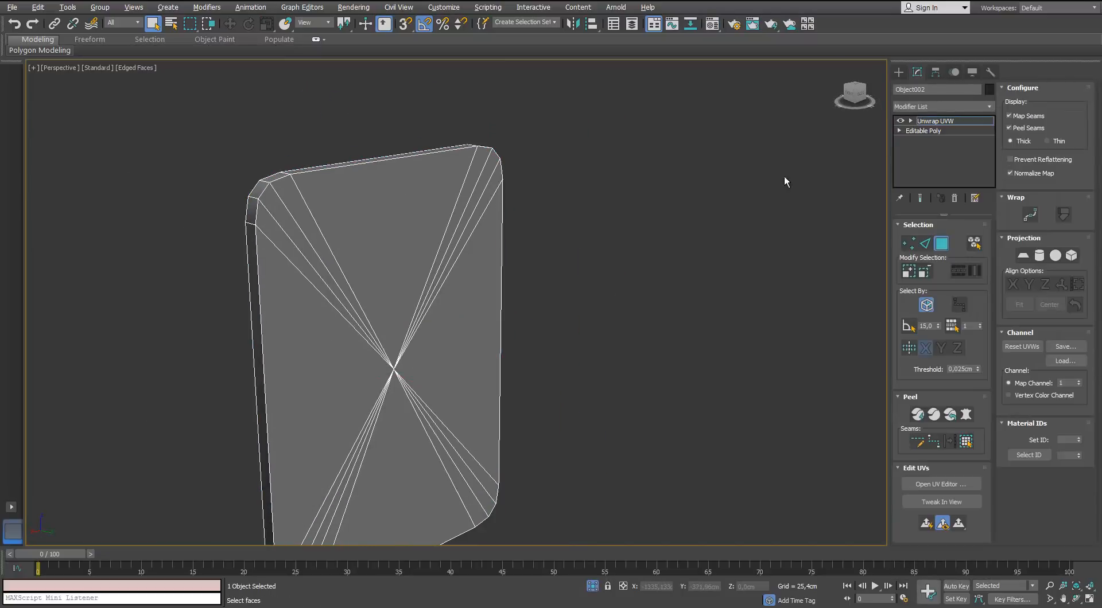
{"action": "middle_click_drag", "start_coordinate": [784, 176], "coordinate": [740, 167], "text": "alt"}
{"action": "left_click_drag", "start_coordinate": [492, 223], "coordinate": [666, 130]}
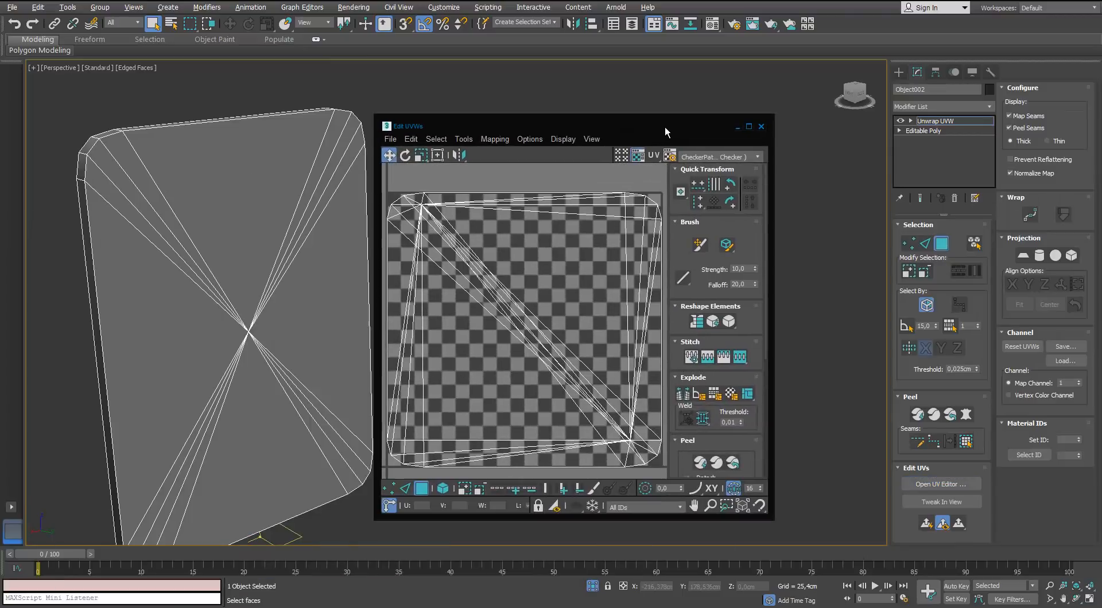
Step: Apply Normal Mapping to all faces of the inner panel
{"action": "left_click", "coordinate": [614, 245]}
{"action": "scroll", "coordinate": [615, 247], "scroll_direction": "down", "scroll_amount": 5}
{"action": "key", "text": "ctrl+a"}
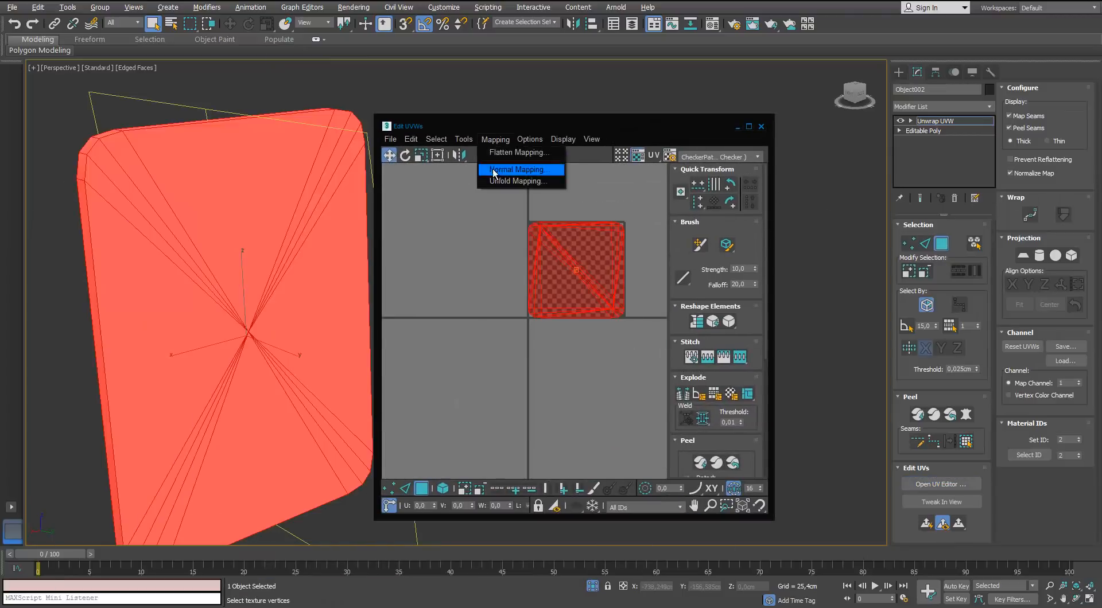
{"action": "left_click", "coordinate": [493, 171]}
{"action": "left_click", "coordinate": [148, 72]}
{"action": "left_click", "coordinate": [229, 105]}
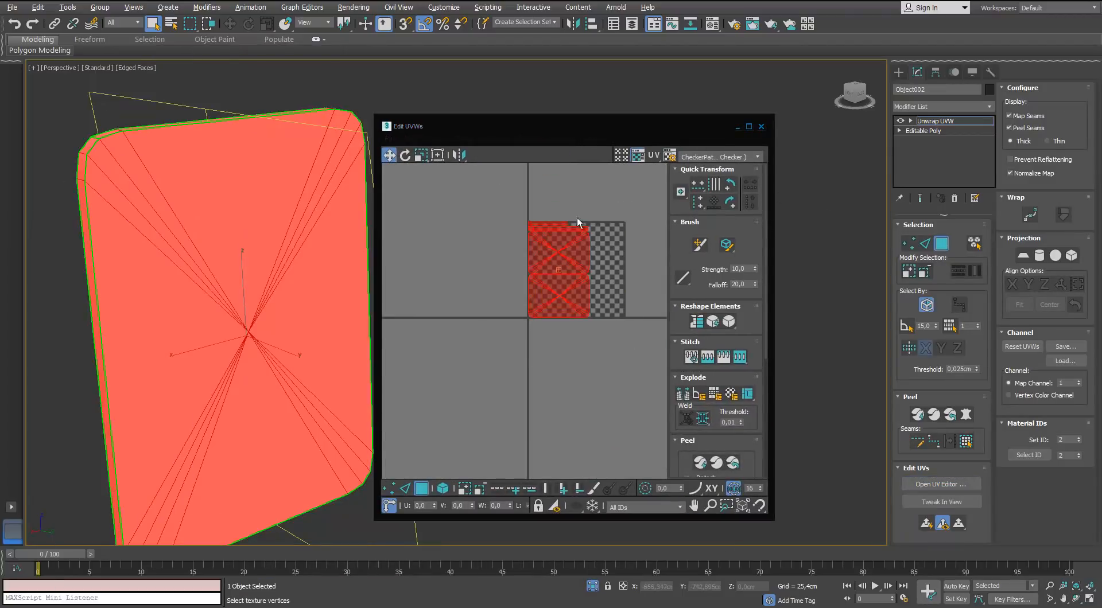
Step: Maximize the UV editor and move all the panel's shells outside the UV tile, beside its right border
{"action": "left_click", "coordinate": [749, 128]}
{"action": "scroll", "coordinate": [584, 207], "scroll_direction": "up", "scroll_amount": 6}
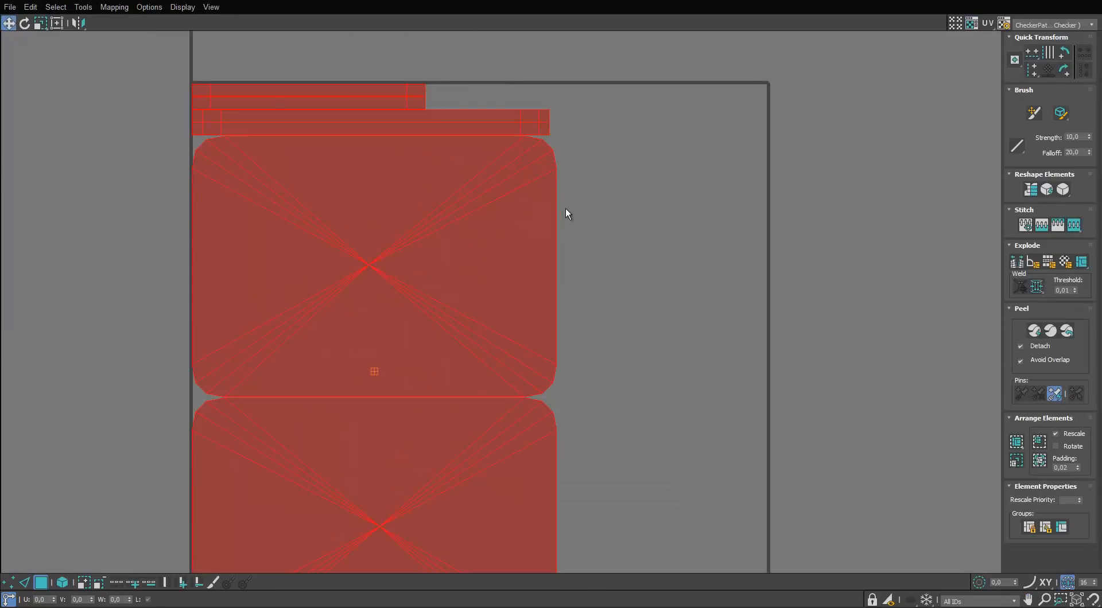
{"action": "scroll", "coordinate": [566, 208], "scroll_direction": "down", "scroll_amount": 4}
{"action": "left_click_drag", "start_coordinate": [510, 269], "coordinate": [777, 266]}
{"action": "scroll", "coordinate": [767, 239], "scroll_direction": "up", "scroll_amount": 6}
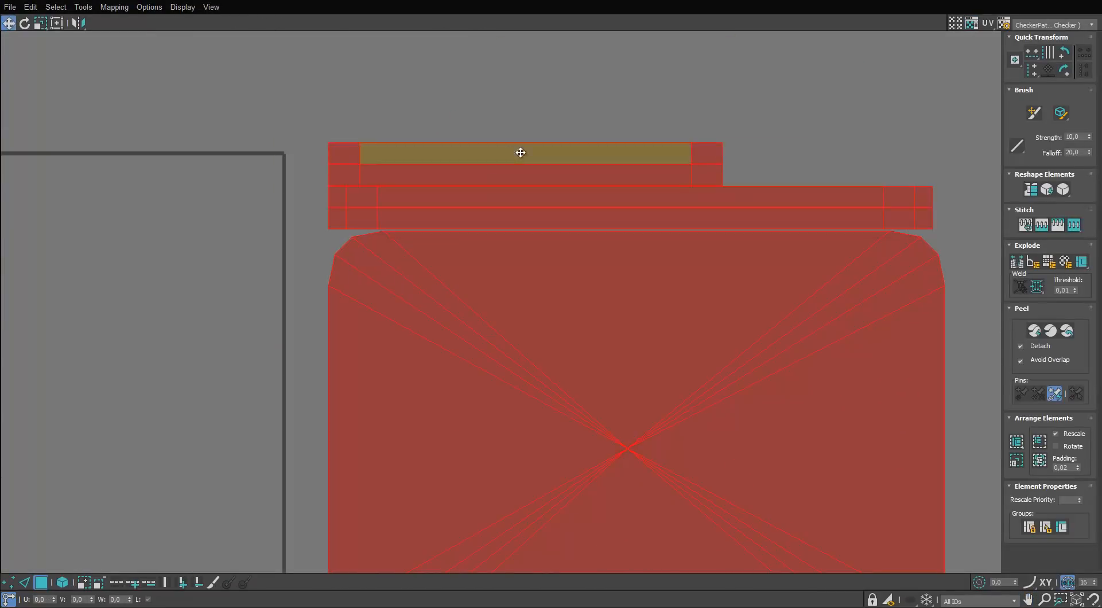
Step: Select the panel's side strips as whole elements and space them apart vertically above the large face shell
{"action": "left_click_drag", "start_coordinate": [511, 99], "coordinate": [415, 215]}
{"action": "scroll", "coordinate": [415, 215], "scroll_direction": "up", "scroll_amount": 5}
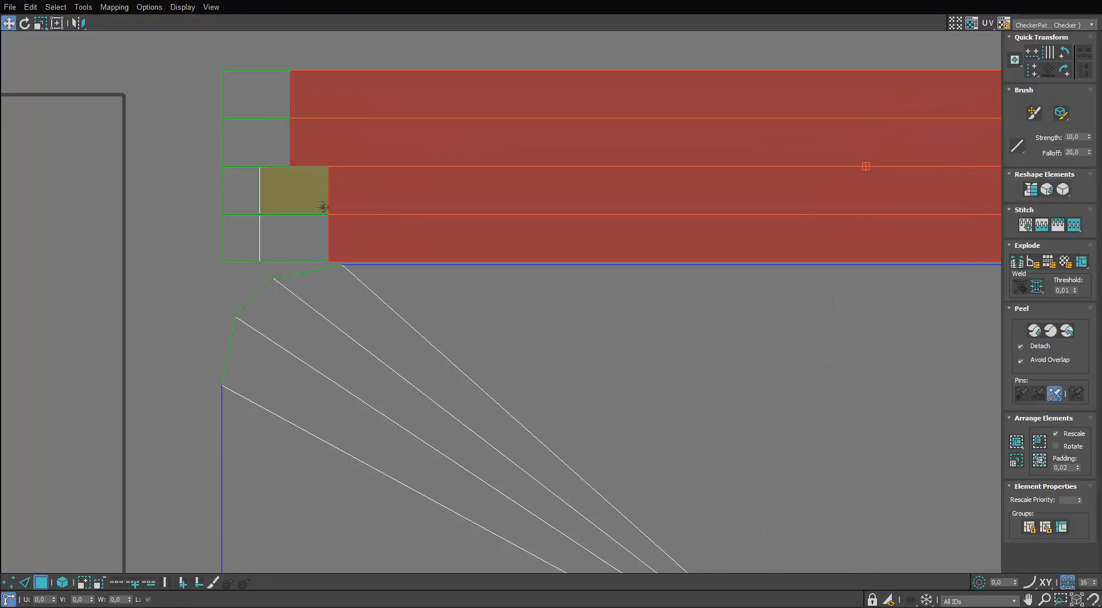
{"action": "middle_click_drag", "start_coordinate": [312, 194], "coordinate": [257, 288]}
{"action": "left_click_drag", "start_coordinate": [257, 288], "coordinate": [188, 326]}
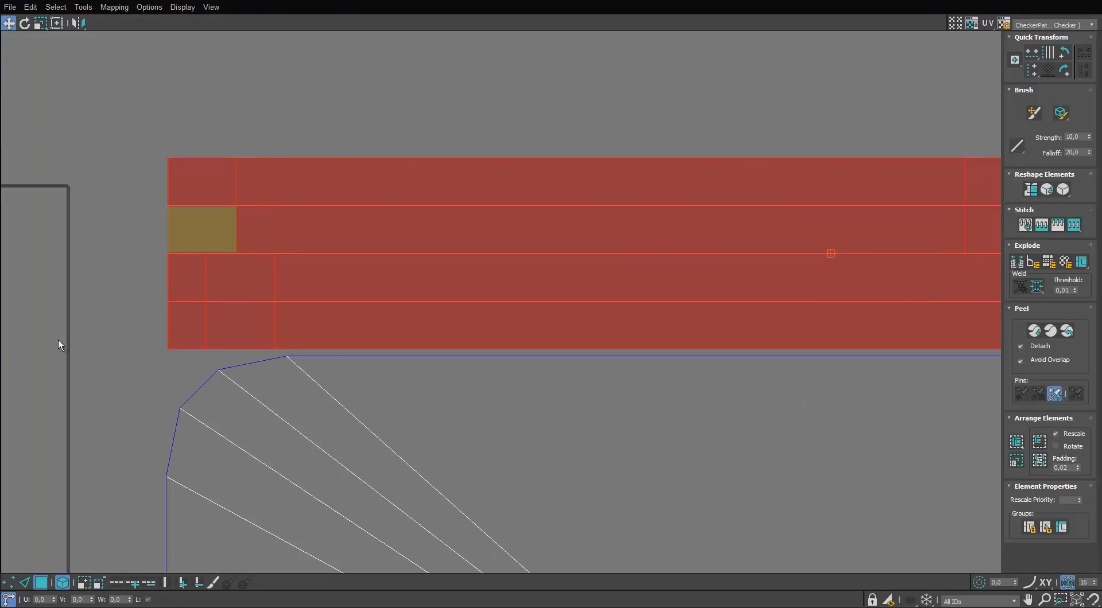
{"action": "left_click_drag", "start_coordinate": [87, 332], "coordinate": [189, 331], "text": "alt"}
{"action": "left_click_drag", "start_coordinate": [236, 276], "coordinate": [236, 266]}
{"action": "left_click_drag", "start_coordinate": [155, 263], "coordinate": [198, 212], "text": "alt"}
{"action": "left_click_drag", "start_coordinate": [231, 178], "coordinate": [231, 172]}
{"action": "left_click", "coordinate": [119, 233]}
Step: Restore the UV editor to a smaller window, leave face editing and show the whole door again
{"action": "scroll", "coordinate": [120, 233], "scroll_direction": "down", "scroll_amount": 10}
{"action": "middle_click_drag", "start_coordinate": [128, 254], "coordinate": [251, 249]}
{"action": "left_click_drag", "start_coordinate": [614, 0], "coordinate": [652, 139]}
{"action": "left_click", "coordinate": [941, 244]}
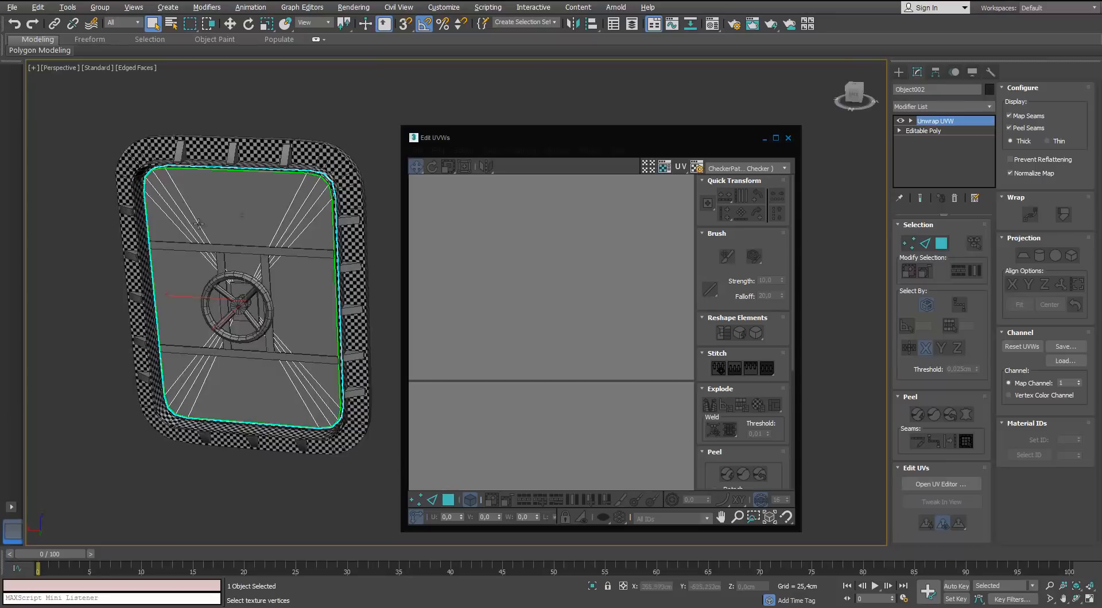
{"action": "scroll", "coordinate": [230, 258], "scroll_direction": "up", "scroll_amount": 3}
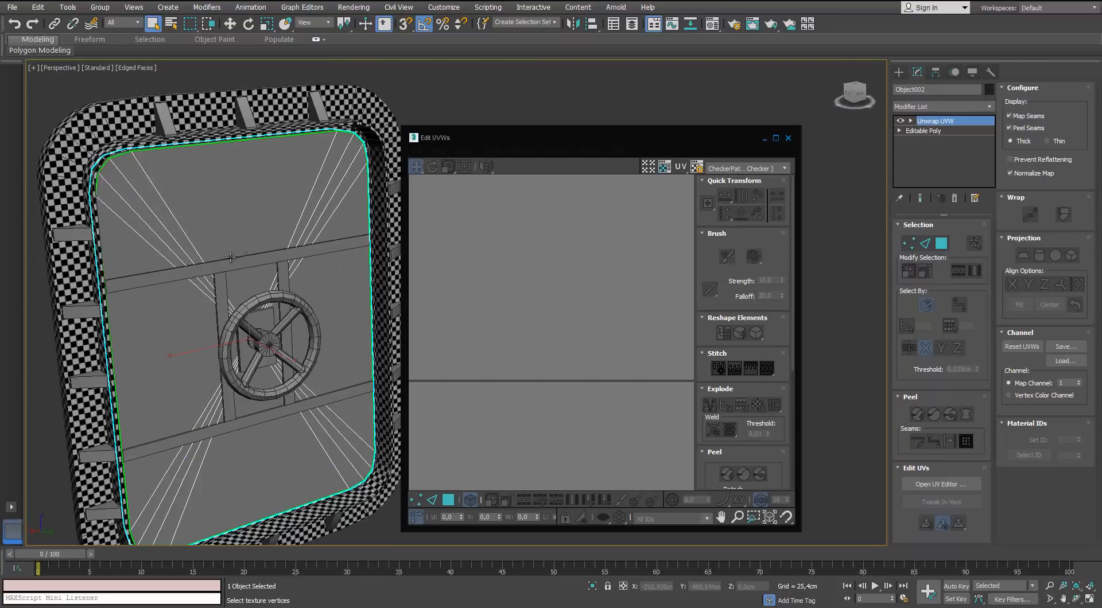
Step: Assign the checker material to the inner panel and close the Material Editor
{"action": "left_click", "coordinate": [593, 225]}
{"action": "key", "text": "m"}
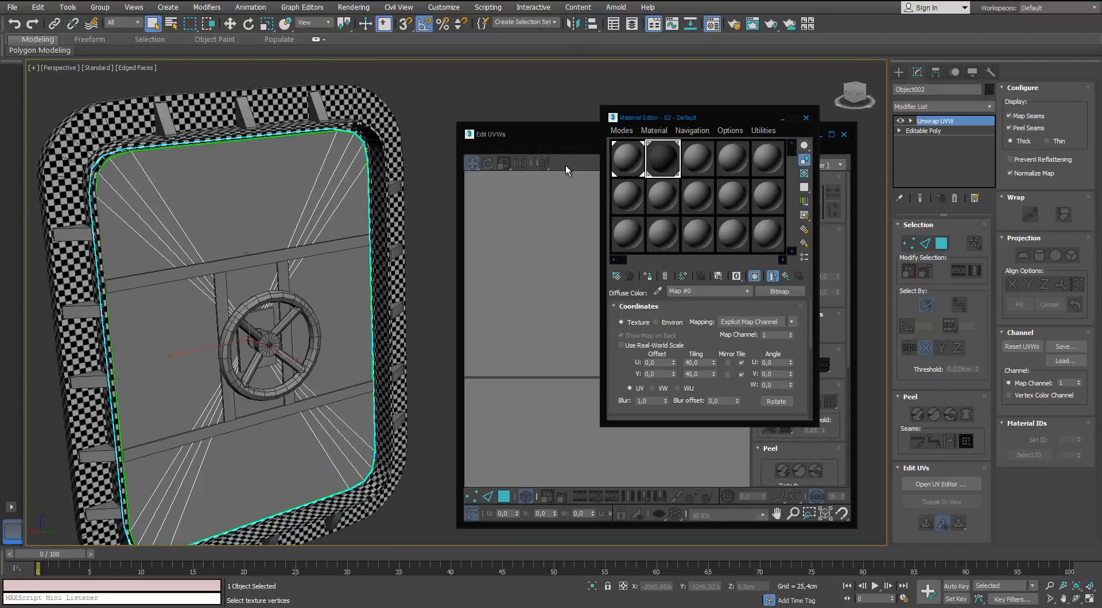
{"action": "left_click_drag", "start_coordinate": [663, 158], "coordinate": [275, 205]}
{"action": "left_click", "coordinate": [806, 119]}
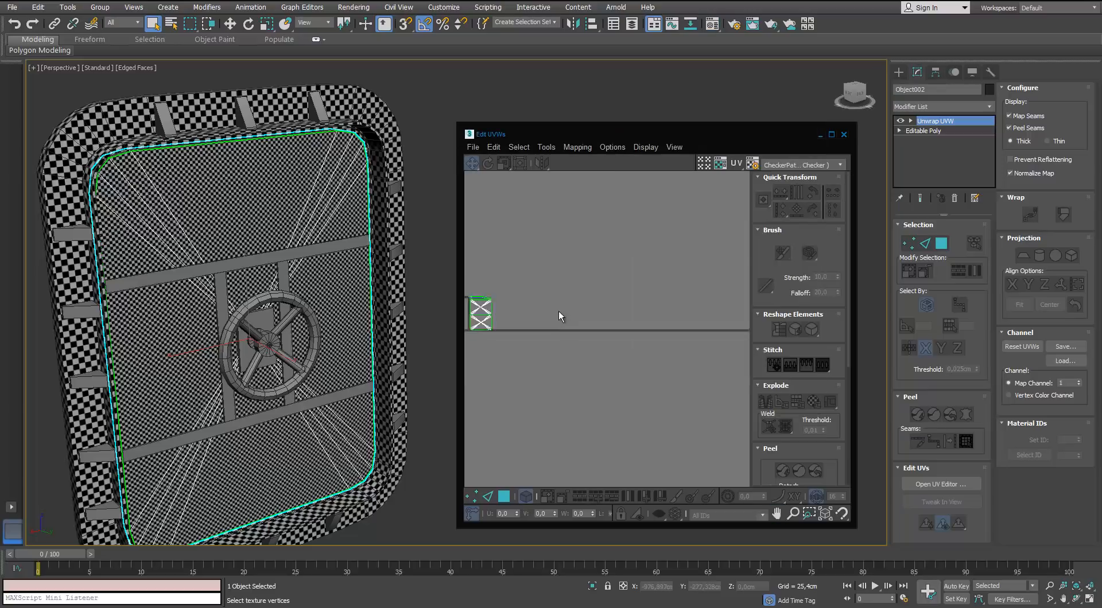
Step: Select all of the inner panel's shells and scale them until their checker size matches the frame's
{"action": "scroll", "coordinate": [523, 276], "scroll_direction": "up", "scroll_amount": 3}
{"action": "middle_click_drag", "start_coordinate": [524, 276], "coordinate": [538, 234]}
{"action": "scroll", "coordinate": [584, 278], "scroll_direction": "up", "scroll_amount": 3}
{"action": "scroll", "coordinate": [584, 279], "scroll_direction": "down", "scroll_amount": 3}
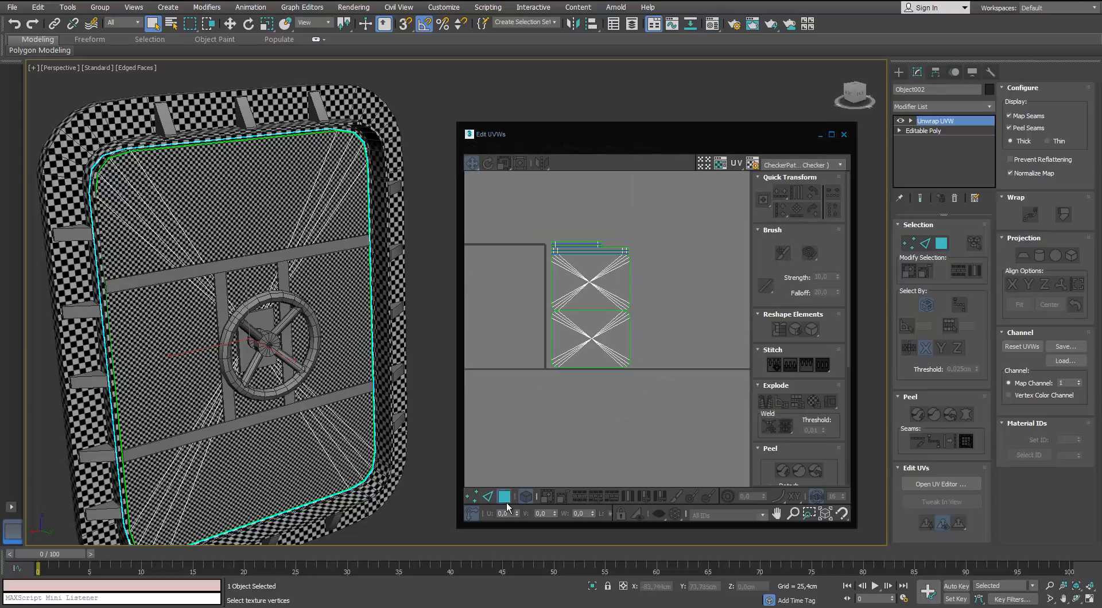
{"action": "left_click", "coordinate": [505, 497]}
{"action": "left_click_drag", "start_coordinate": [703, 216], "coordinate": [541, 306]}
{"action": "scroll", "coordinate": [557, 266], "scroll_direction": "up", "scroll_amount": 3}
{"action": "key", "text": "r"}
{"action": "left_click_drag", "start_coordinate": [591, 256], "coordinate": [551, 376]}
{"action": "middle_click_drag", "start_coordinate": [304, 234], "coordinate": [359, 201], "text": "alt"}
{"action": "scroll", "coordinate": [359, 201], "scroll_direction": "up", "scroll_amount": 4}
{"action": "left_click_drag", "start_coordinate": [604, 288], "coordinate": [592, 341]}
{"action": "middle_click_drag", "start_coordinate": [295, 150], "coordinate": [263, 211]}
{"action": "middle_click_drag", "start_coordinate": [263, 211], "coordinate": [285, 207], "text": "alt"}
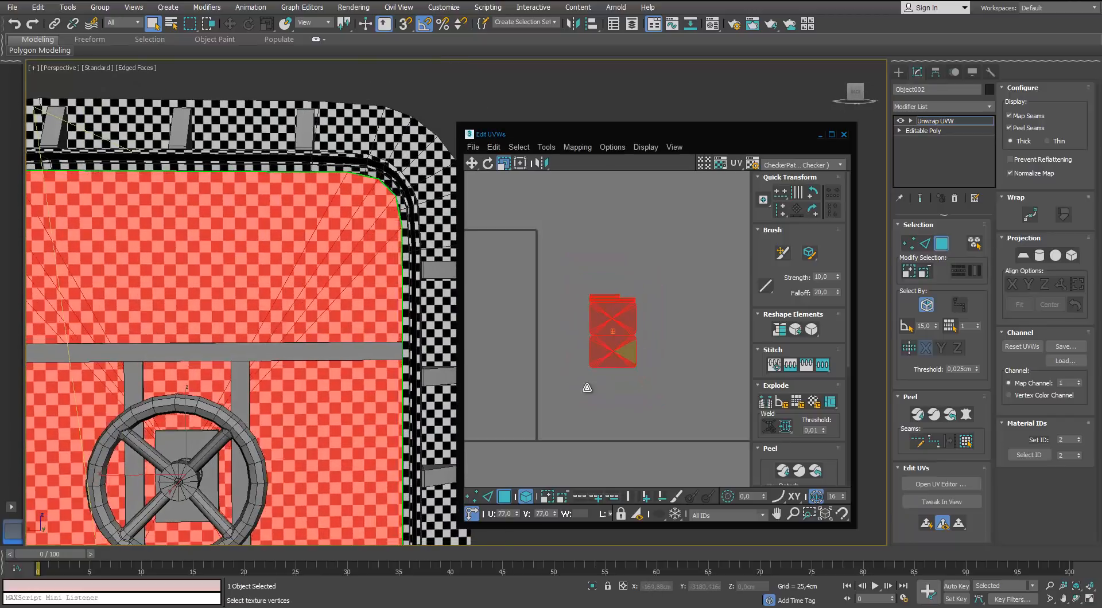
Step: Move the panel's shells down beside the UV tile's lower corner, deselect them and close the UV editor
{"action": "key", "text": "w"}
{"action": "left_click_drag", "start_coordinate": [609, 356], "coordinate": [571, 414]}
{"action": "left_click", "coordinate": [672, 333]}
{"action": "left_click", "coordinate": [844, 134]}
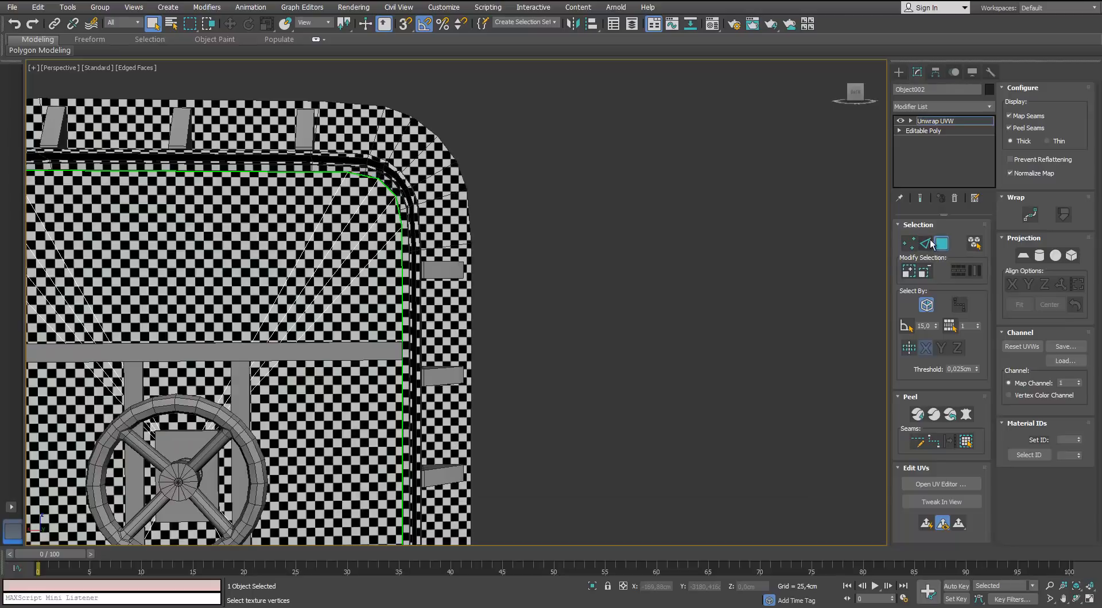
Step: Leave face editing, select the leftmost wedge bracket on the frame's top side and isolate it
{"action": "left_click", "coordinate": [940, 245]}
{"action": "left_click", "coordinate": [620, 275]}
{"action": "scroll", "coordinate": [411, 305], "scroll_direction": "down", "scroll_amount": 5}
{"action": "scroll", "coordinate": [300, 233], "scroll_direction": "up", "scroll_amount": 3}
{"action": "middle_click_drag", "start_coordinate": [290, 216], "coordinate": [329, 241], "text": "alt"}
{"action": "scroll", "coordinate": [230, 246], "scroll_direction": "up", "scroll_amount": 2}
{"action": "left_click", "coordinate": [215, 256]}
{"action": "middle_click_drag", "start_coordinate": [218, 257], "coordinate": [274, 248], "text": "alt"}
{"action": "key", "text": "alt+q"}
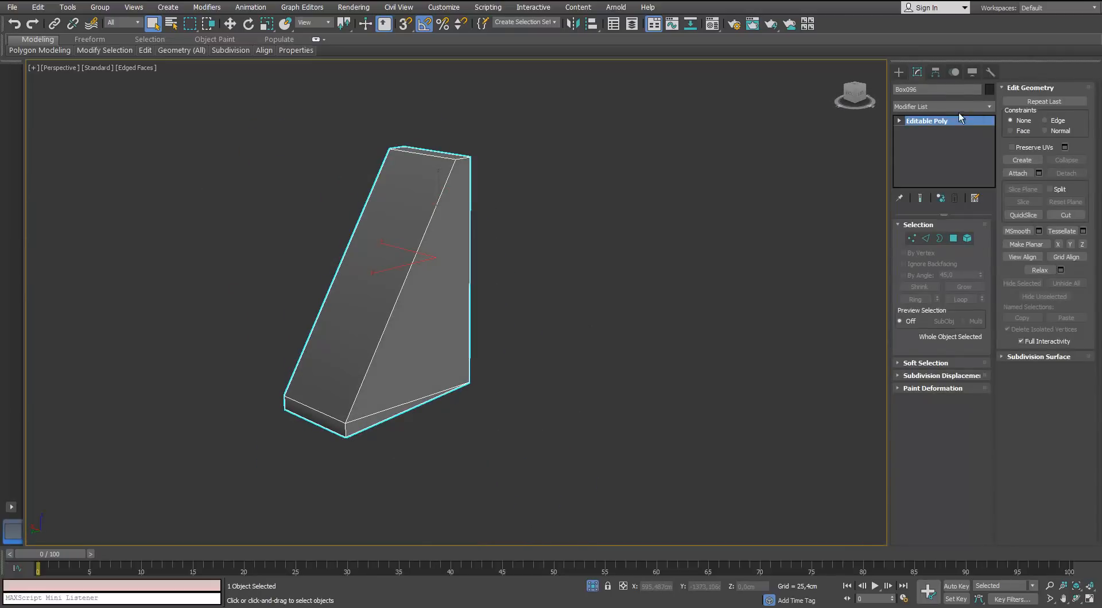
Step: Add an Unwrap UVW modifier to the isolated wedge bracket and open its UV editor
{"action": "left_click", "coordinate": [991, 107]}
{"action": "key", "text": "u"}
{"action": "key", "text": "Return"}
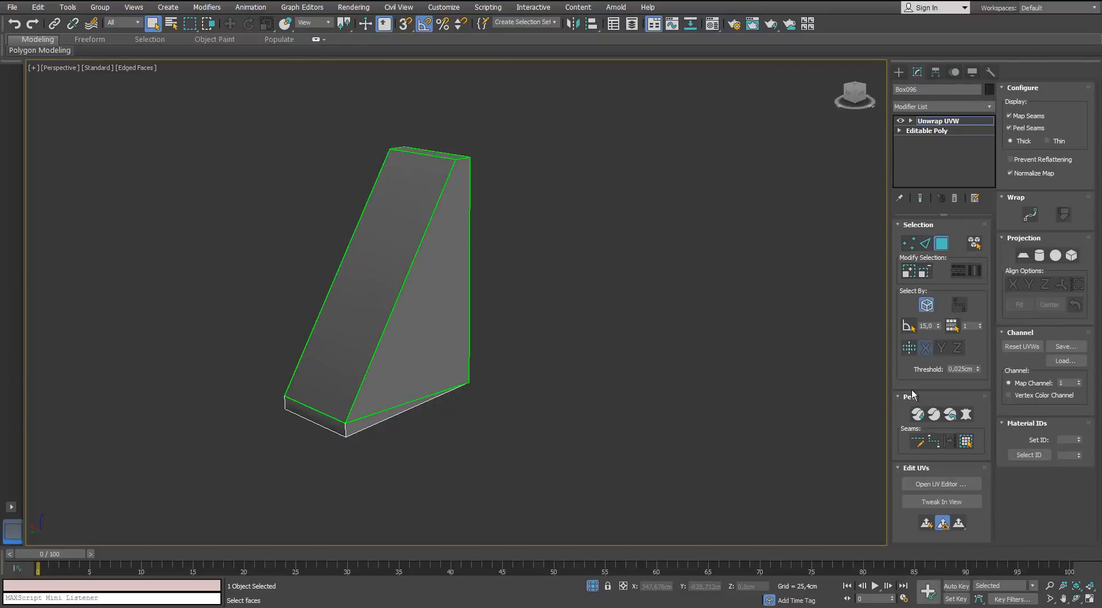
{"action": "middle_click_drag", "start_coordinate": [540, 303], "coordinate": [357, 313]}
{"action": "left_click", "coordinate": [941, 484]}
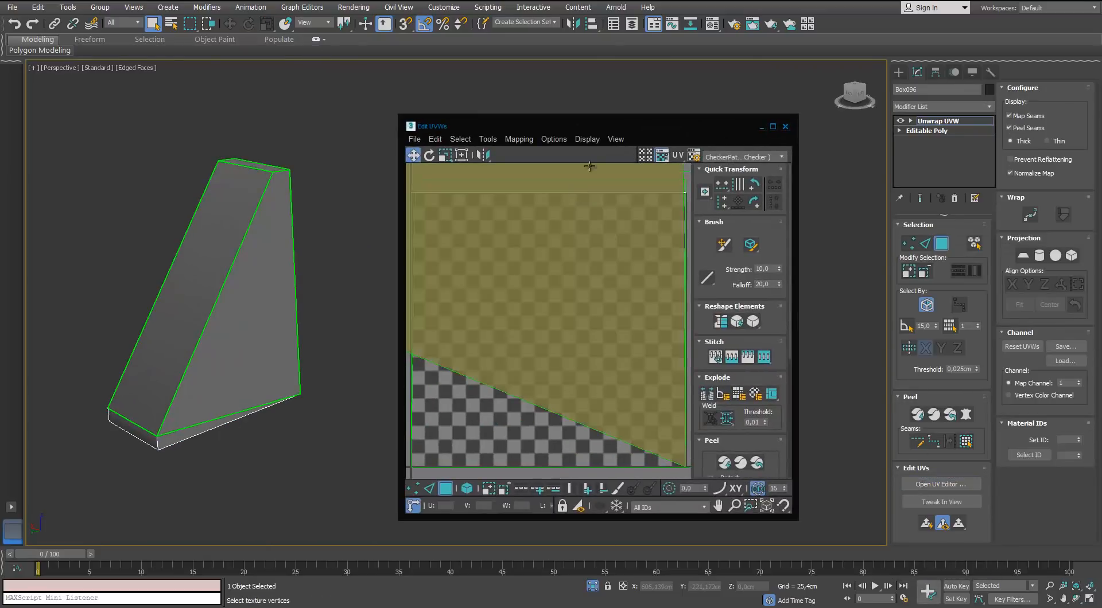
{"action": "scroll", "coordinate": [189, 249], "scroll_direction": "down", "scroll_amount": 5}
{"action": "left_click", "coordinate": [199, 268]}
{"action": "left_click", "coordinate": [966, 485]}
Step: Apply Normal Mapping to all faces of the wedge bracket and maximize the UV editor
{"action": "key", "text": "ctrl+a"}
{"action": "left_click_drag", "start_coordinate": [547, 127], "coordinate": [563, 115]}
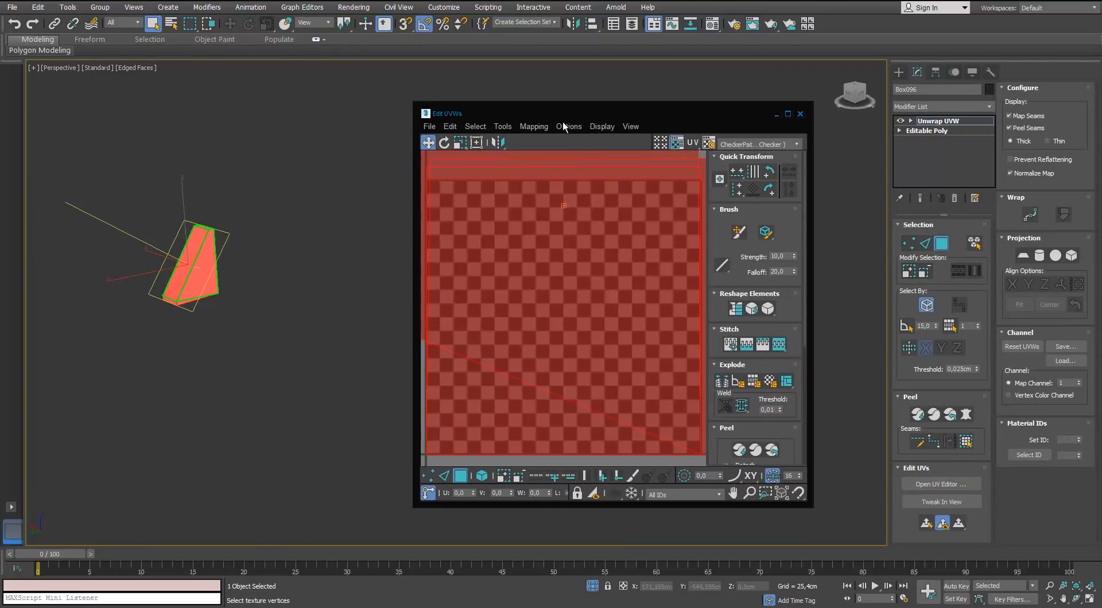
{"action": "left_click", "coordinate": [524, 157]}
{"action": "left_click", "coordinate": [130, 143]}
{"action": "left_click", "coordinate": [243, 136]}
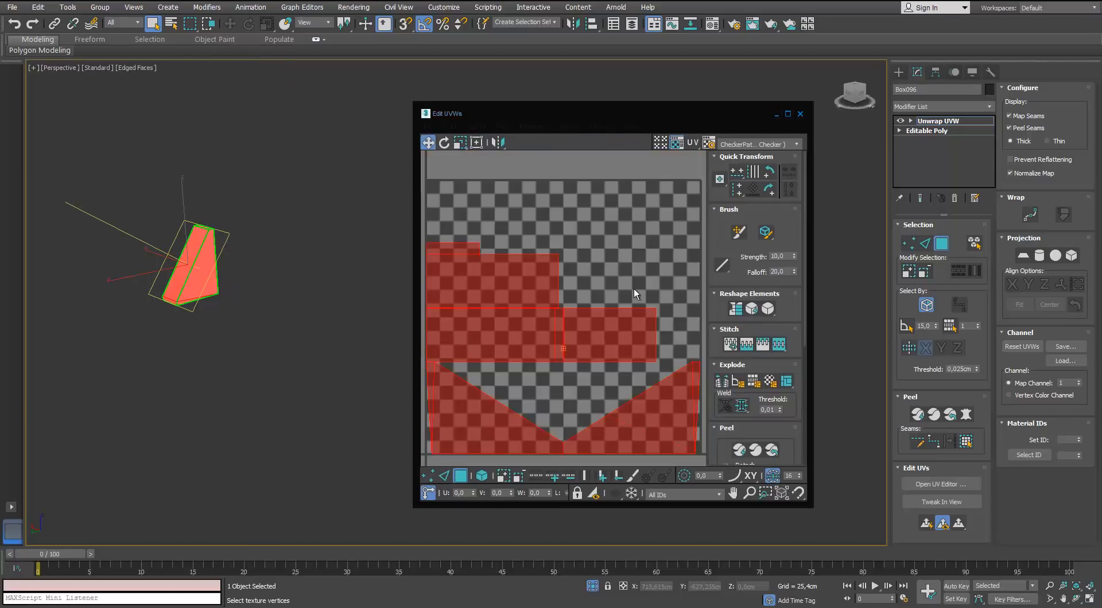
{"action": "left_click", "coordinate": [787, 113]}
Step: Select the wedge's two triangular side shells as whole elements and move them down out of the other shells
{"action": "middle_click_drag", "start_coordinate": [649, 332], "coordinate": [648, 255]}
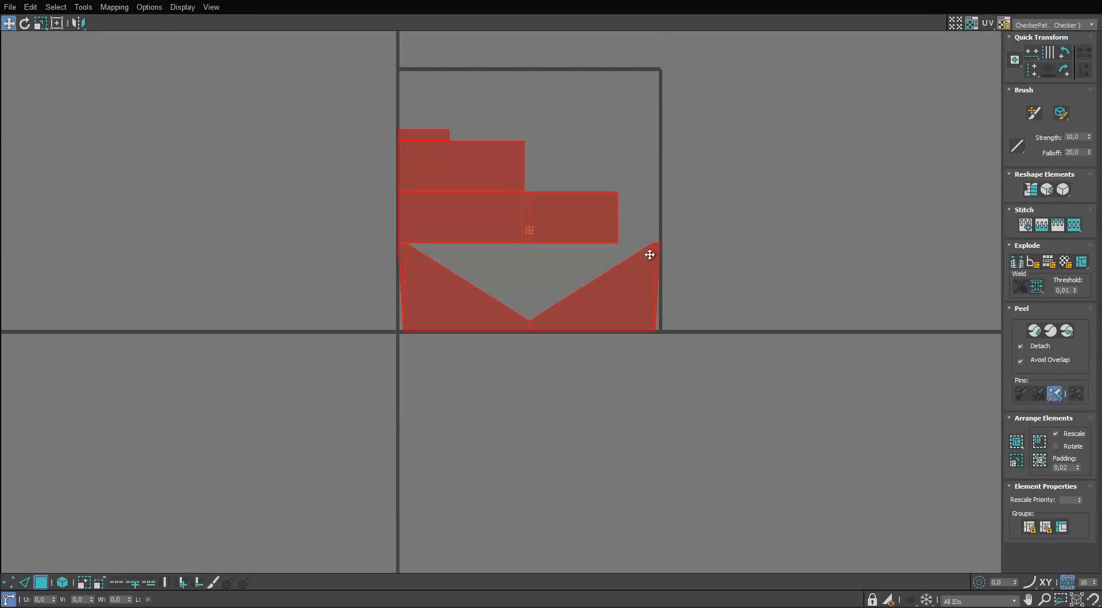
{"action": "scroll", "coordinate": [648, 253], "scroll_direction": "up", "scroll_amount": 2}
{"action": "double_click", "coordinate": [588, 324]}
{"action": "left_click_drag", "start_coordinate": [588, 322], "coordinate": [541, 397]}
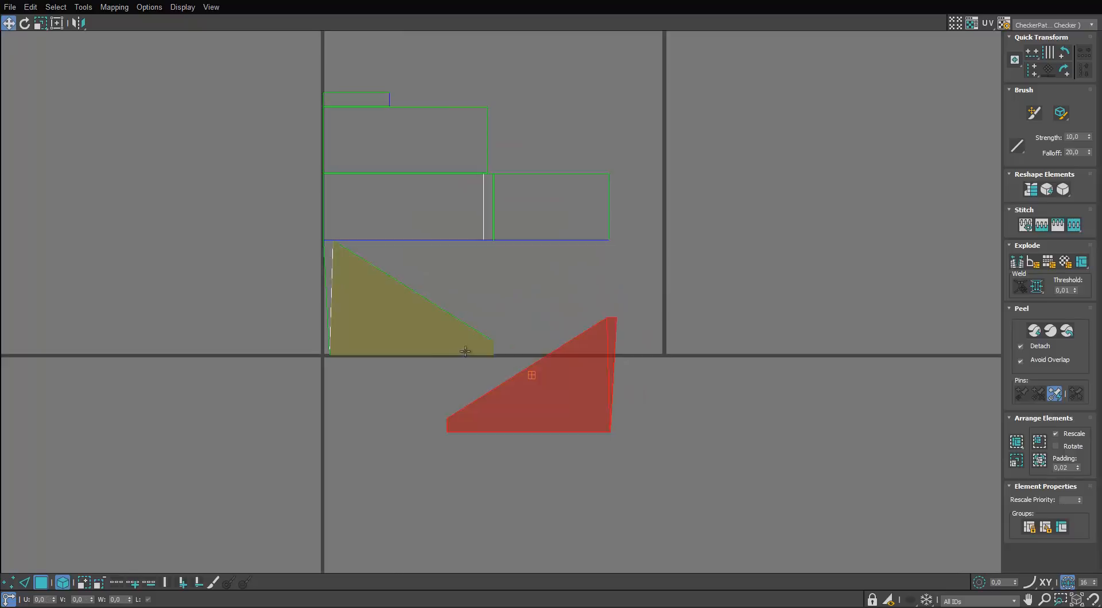
{"action": "left_click_drag", "start_coordinate": [448, 352], "coordinate": [565, 518]}
{"action": "middle_click_drag", "start_coordinate": [539, 414], "coordinate": [521, 315]}
Step: Try mirroring the second triangular shell, undo it, and place the shell beside the first with their upright edges adjacent
{"action": "left_click", "coordinate": [78, 27]}
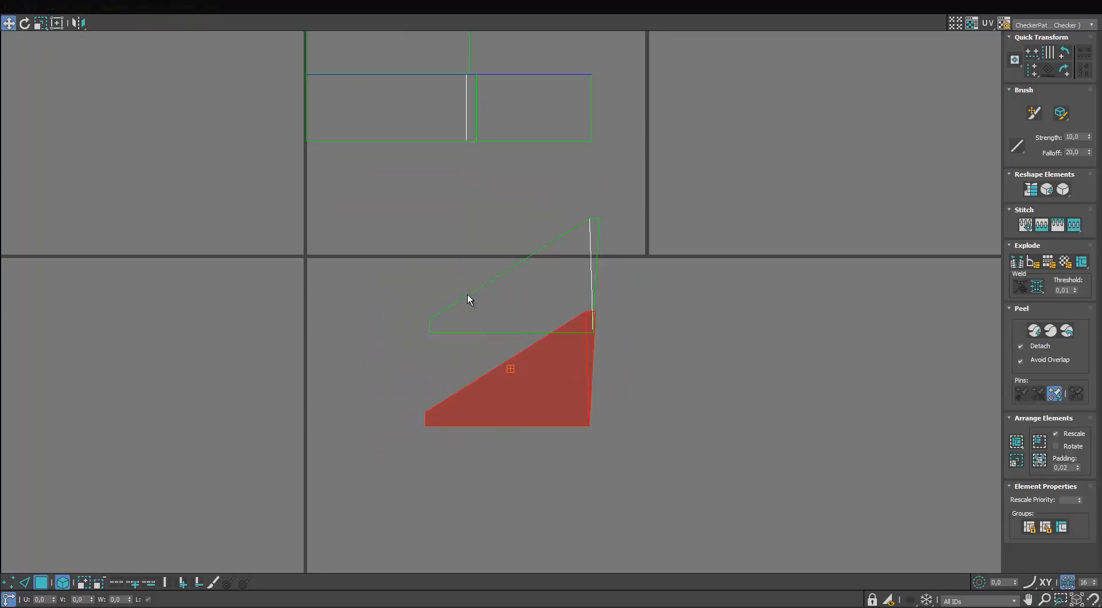
{"action": "key", "text": "ctrl+z"}
{"action": "left_click_drag", "start_coordinate": [484, 387], "coordinate": [639, 330]}
{"action": "scroll", "coordinate": [641, 278], "scroll_direction": "up", "scroll_amount": 4}
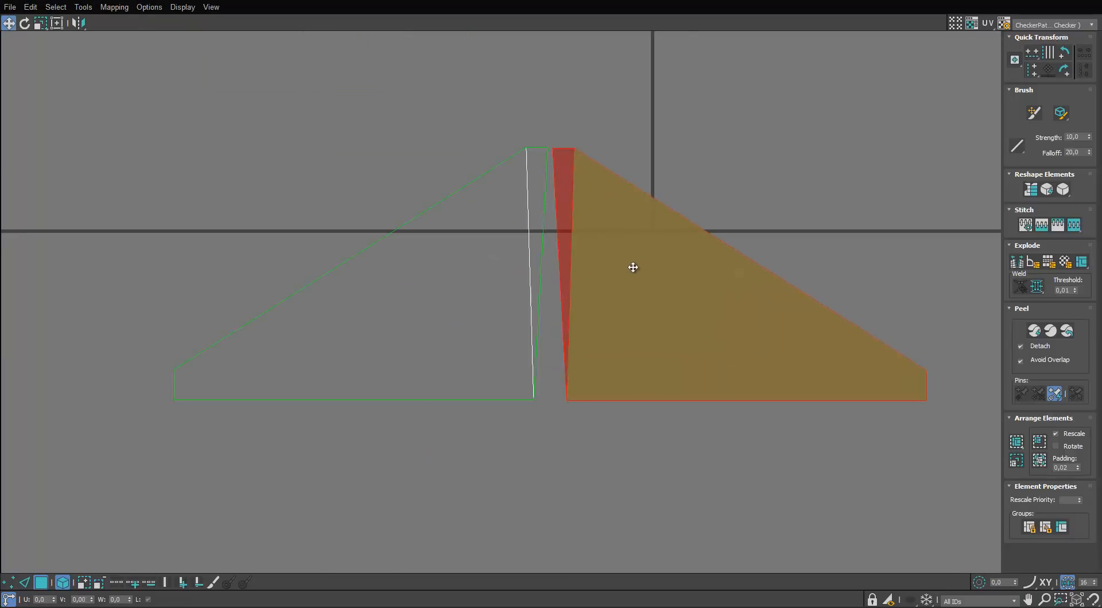
{"action": "left_click", "coordinate": [514, 229]}
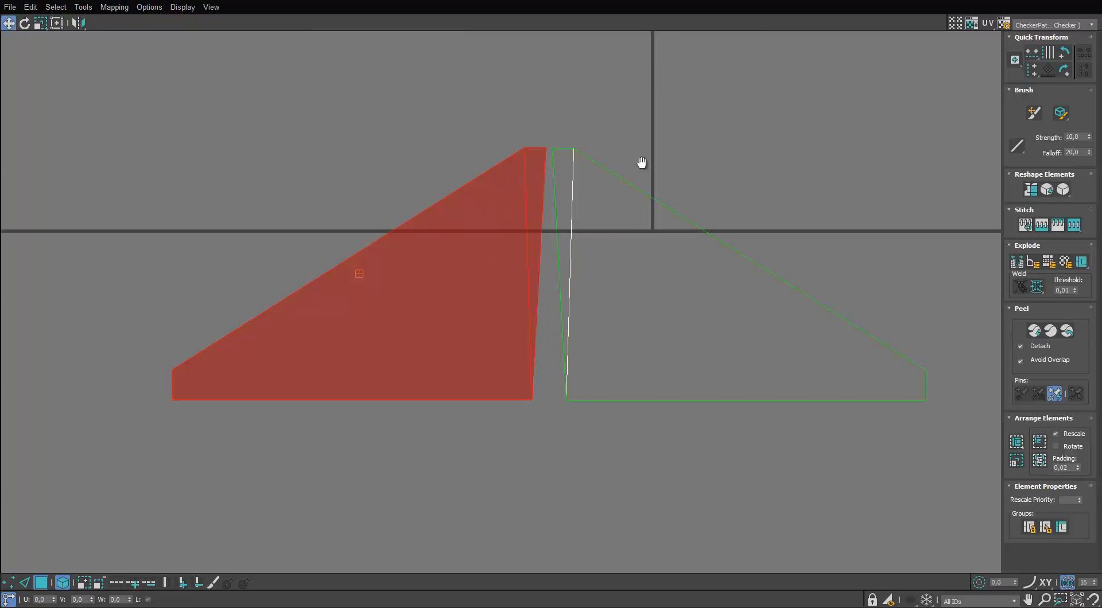
Step: Separate the wedge's rectangular shells and stack the shortest one beneath the two longer ones
{"action": "middle_click_drag", "start_coordinate": [641, 163], "coordinate": [564, 371]}
{"action": "scroll", "coordinate": [564, 372], "scroll_direction": "down", "scroll_amount": 6}
{"action": "scroll", "coordinate": [510, 304], "scroll_direction": "up", "scroll_amount": 3}
{"action": "left_click", "coordinate": [425, 310]}
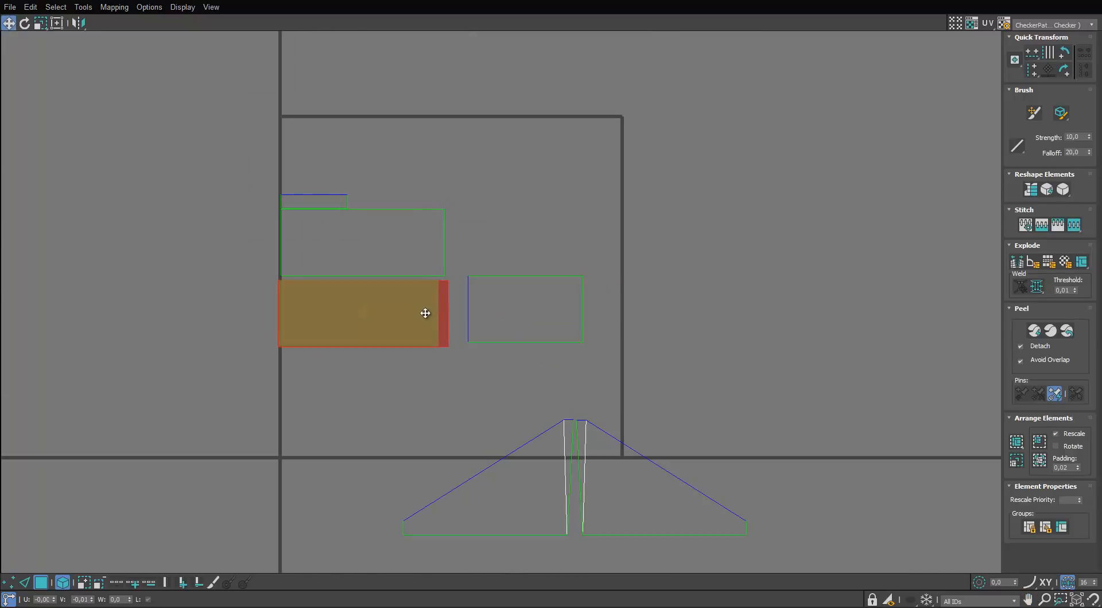
{"action": "scroll", "coordinate": [423, 312], "scroll_direction": "up", "scroll_amount": 5}
{"action": "left_click", "coordinate": [413, 226]}
{"action": "scroll", "coordinate": [413, 226], "scroll_direction": "down", "scroll_amount": 5}
{"action": "left_click_drag", "start_coordinate": [519, 268], "coordinate": [336, 343]}
Step: Move the thin strip shell beside the shortest rectangle and rotate it upright
{"action": "left_click_drag", "start_coordinate": [299, 158], "coordinate": [388, 383]}
{"action": "scroll", "coordinate": [423, 318], "scroll_direction": "up", "scroll_amount": 3}
{"action": "key", "text": "e"}
{"action": "scroll", "coordinate": [411, 340], "scroll_direction": "down", "scroll_amount": 3}
Step: Move the rectangular shells below the triangular pair, arranging one long rectangle under each triangle
{"action": "left_click_drag", "start_coordinate": [486, 186], "coordinate": [334, 367]}
{"action": "middle_click_drag", "start_coordinate": [344, 305], "coordinate": [337, 295]}
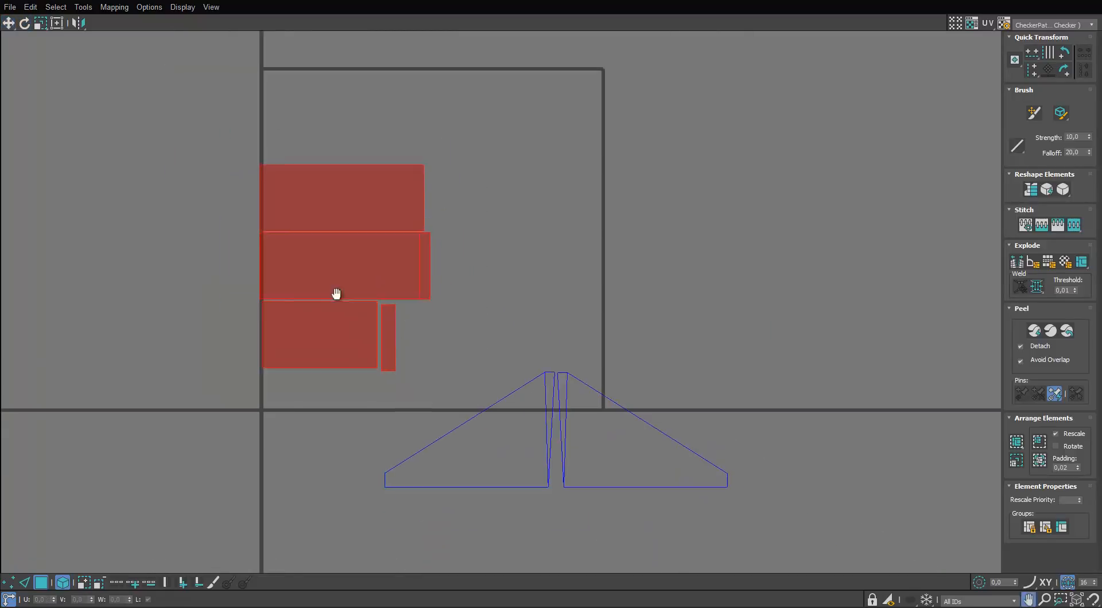
{"action": "scroll", "coordinate": [337, 295], "scroll_direction": "down", "scroll_amount": 3}
{"action": "left_click_drag", "start_coordinate": [329, 307], "coordinate": [403, 505]}
{"action": "left_click_drag", "start_coordinate": [532, 471], "coordinate": [417, 541]}
{"action": "left_click_drag", "start_coordinate": [411, 483], "coordinate": [481, 436]}
{"action": "scroll", "coordinate": [500, 439], "scroll_direction": "up", "scroll_amount": 4}
{"action": "scroll", "coordinate": [543, 350], "scroll_direction": "down", "scroll_amount": 2}
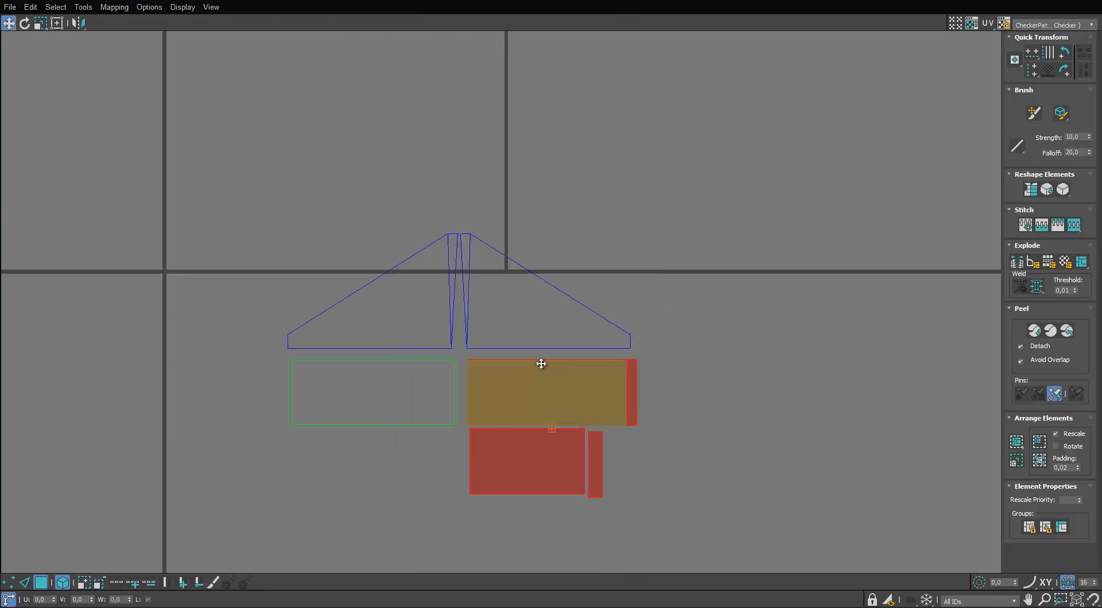
Step: Select all of the wedge's shells, scale them down and move them above the UV tile
{"action": "key", "text": "ctrl+a"}
{"action": "scroll", "coordinate": [442, 298], "scroll_direction": "down", "scroll_amount": 3}
{"action": "key", "text": "r"}
{"action": "left_click_drag", "start_coordinate": [455, 303], "coordinate": [440, 349]}
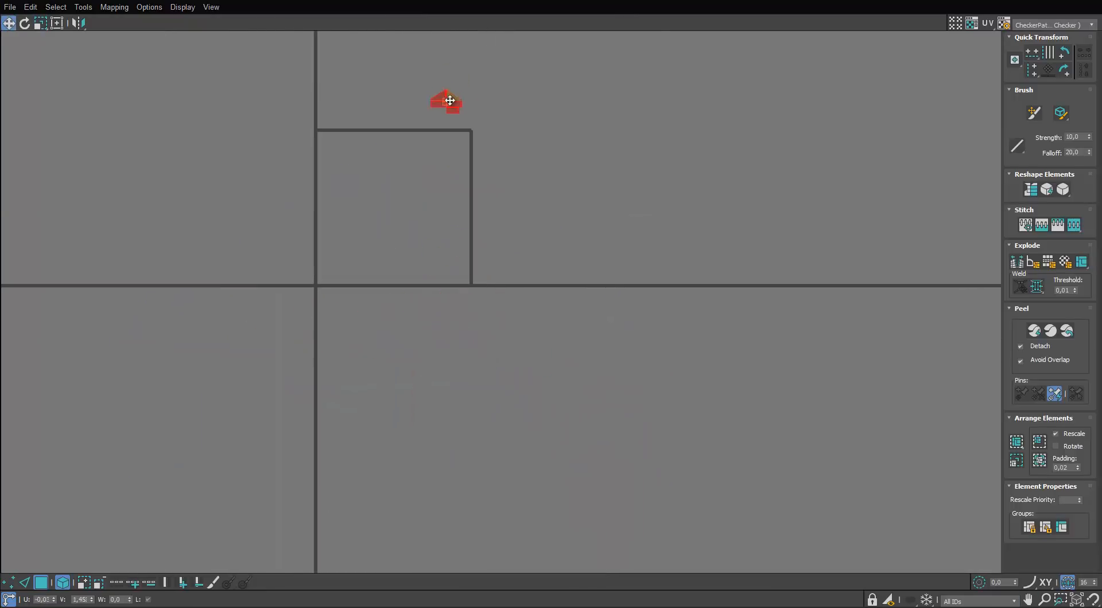
{"action": "scroll", "coordinate": [450, 100], "scroll_direction": "up", "scroll_amount": 4}
{"action": "key", "text": "r"}
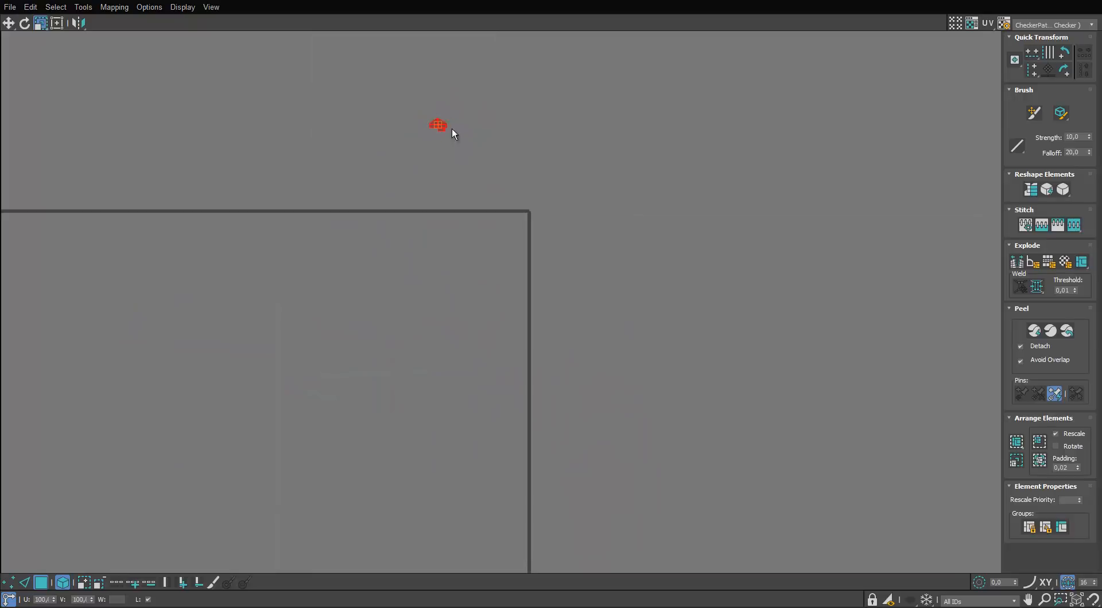
Step: Restore the UV editor to a smaller window, assign the checker material to the wedge and end its isolation
{"action": "double_click", "coordinate": [459, 1]}
{"action": "left_click", "coordinate": [348, 239]}
{"action": "key", "text": "m"}
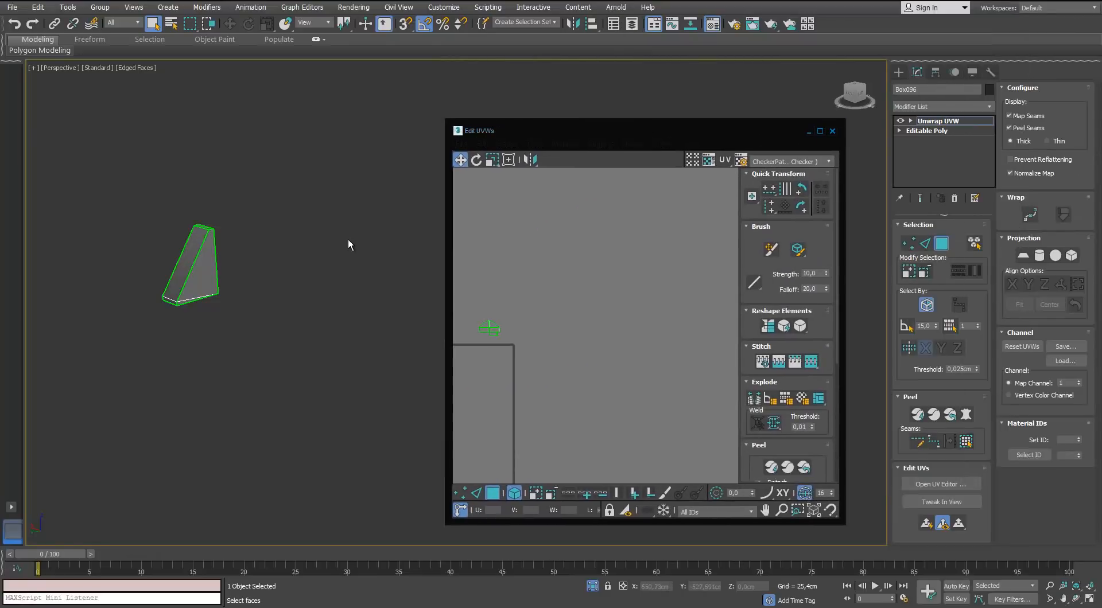
{"action": "left_click_drag", "start_coordinate": [658, 160], "coordinate": [198, 274]}
{"action": "left_click", "coordinate": [592, 586]}
{"action": "middle_click_drag", "start_coordinate": [252, 339], "coordinate": [358, 293], "text": "alt"}
{"action": "scroll", "coordinate": [345, 309], "scroll_direction": "up", "scroll_amount": 2}
{"action": "left_click", "coordinate": [805, 118]}
Step: Scale all of the wedge's shells until their checker size matches the frame's, and close the UV editor
{"action": "middle_click_drag", "start_coordinate": [508, 290], "coordinate": [579, 268]}
{"action": "scroll", "coordinate": [579, 268], "scroll_direction": "up", "scroll_amount": 2}
{"action": "left_click_drag", "start_coordinate": [598, 273], "coordinate": [483, 391]}
{"action": "scroll", "coordinate": [556, 331], "scroll_direction": "up", "scroll_amount": 4}
{"action": "key", "text": "r"}
{"action": "left_click_drag", "start_coordinate": [551, 292], "coordinate": [551, 316]}
{"action": "scroll", "coordinate": [234, 193], "scroll_direction": "down", "scroll_amount": 5}
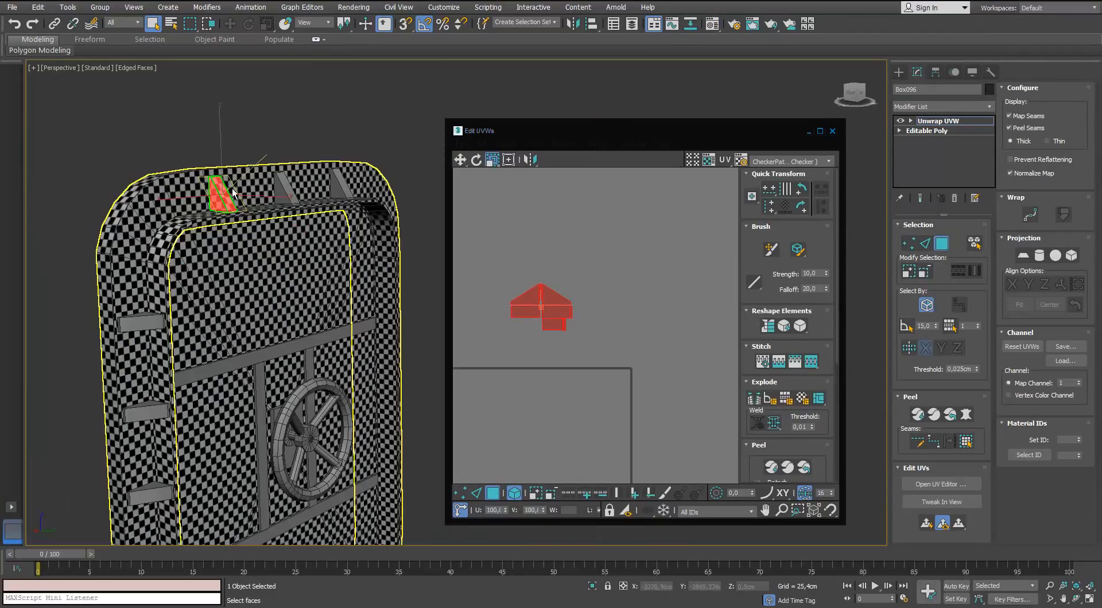
{"action": "left_click", "coordinate": [832, 132]}
{"action": "left_click", "coordinate": [455, 229]}
Step: Select the wedge brackets along the frame's top, left and bottom sides together
{"action": "middle_click_drag", "start_coordinate": [455, 228], "coordinate": [350, 200], "text": "alt"}
{"action": "left_click", "coordinate": [291, 196]}
{"action": "scroll", "coordinate": [291, 197], "scroll_direction": "down", "scroll_amount": 5}
{"action": "scroll", "coordinate": [350, 200], "scroll_direction": "up", "scroll_amount": 3}
{"action": "left_click_drag", "start_coordinate": [367, 175], "coordinate": [69, 209], "text": "ctrl"}
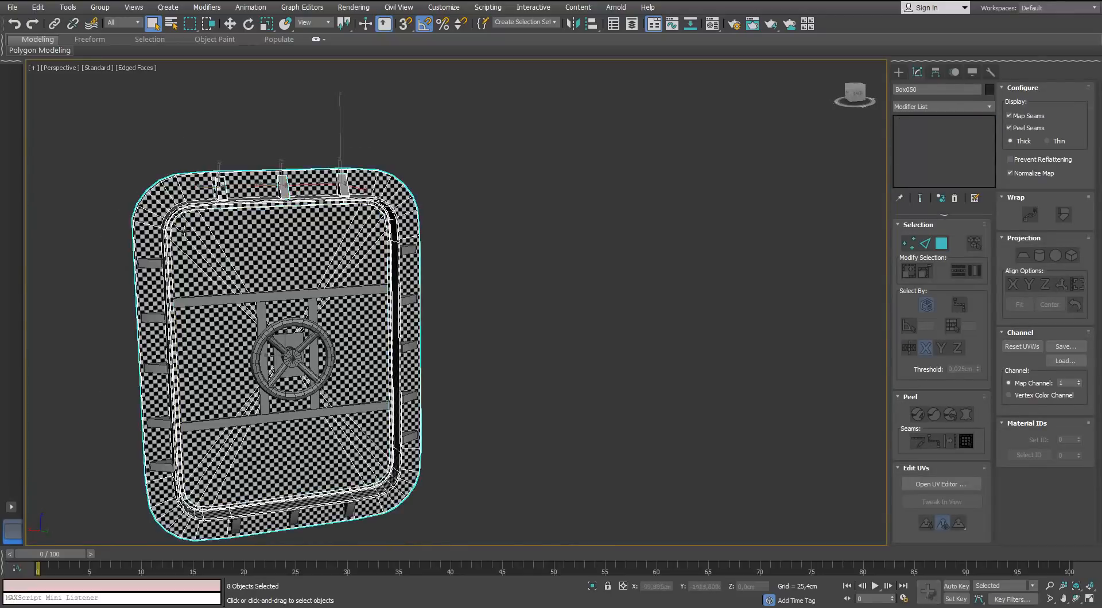
{"action": "middle_click_drag", "start_coordinate": [63, 211], "coordinate": [96, 105]}
{"action": "left_click_drag", "start_coordinate": [95, 105], "coordinate": [190, 420], "text": "ctrl"}
{"action": "middle_click_drag", "start_coordinate": [190, 420], "coordinate": [163, 406]}
{"action": "left_click_drag", "start_coordinate": [164, 426], "coordinate": [280, 447], "text": "ctrl"}
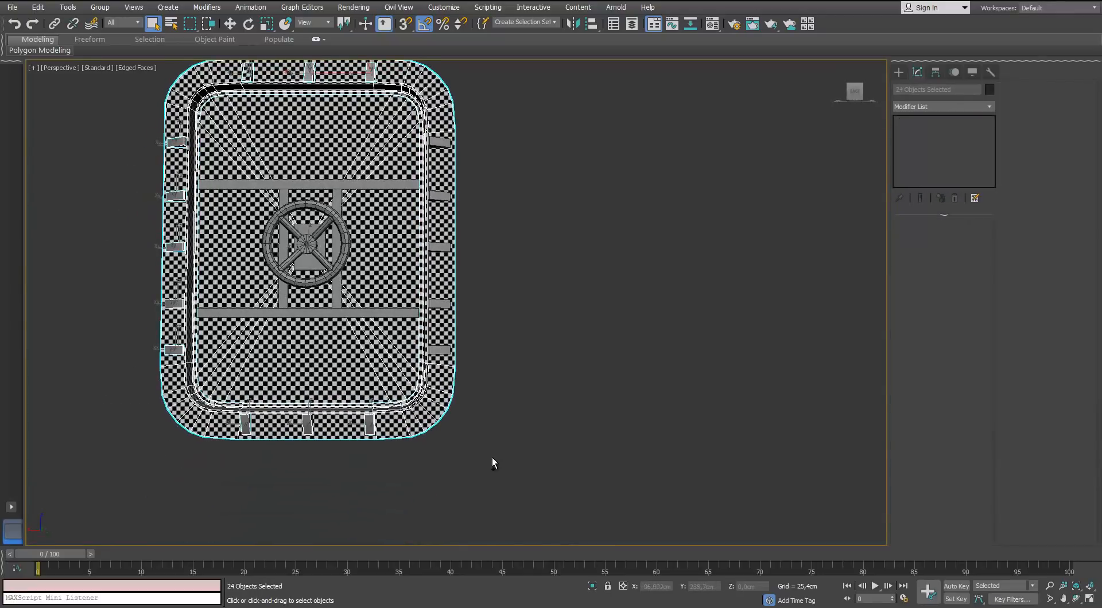
Step: Add the brackets on the frame's right side and remove the frame and inner panel from the selection
{"action": "left_click_drag", "start_coordinate": [438, 111], "coordinate": [438, 109], "text": "ctrl"}
{"action": "middle_click_drag", "start_coordinate": [437, 109], "coordinate": [404, 162], "text": "alt"}
{"action": "scroll", "coordinate": [407, 196], "scroll_direction": "up", "scroll_amount": 3}
{"action": "scroll", "coordinate": [408, 197], "scroll_direction": "down", "scroll_amount": 3}
{"action": "left_click", "coordinate": [482, 168], "text": "alt"}
{"action": "left_click", "coordinate": [456, 166], "text": "alt"}
{"action": "middle_click_drag", "start_coordinate": [404, 162], "coordinate": [438, 205]}
{"action": "scroll", "coordinate": [439, 206], "scroll_direction": "up", "scroll_amount": 3}
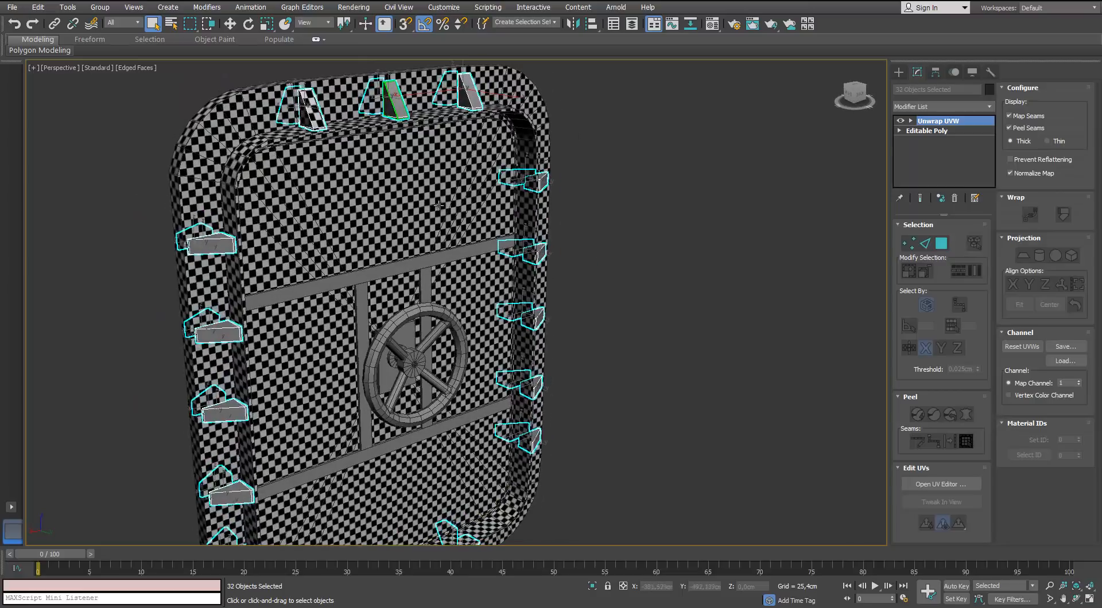
Step: Assign the checker material to all selected wedge brackets, close the Material Editor and deselect them
{"action": "key", "text": "m"}
{"action": "left_click", "coordinate": [648, 276]}
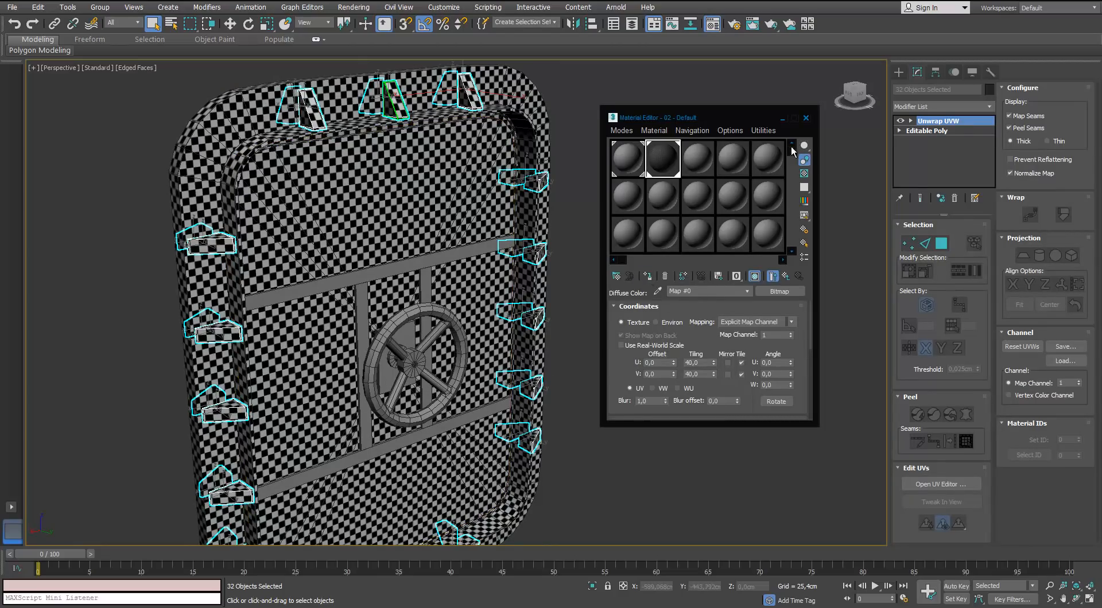
{"action": "left_click", "coordinate": [806, 118]}
{"action": "left_click", "coordinate": [748, 174]}
Step: Clear the handwheel from view and select the upper horizontal crossbar on the panel
{"action": "middle_click_drag", "start_coordinate": [740, 183], "coordinate": [333, 215], "text": "alt"}
{"action": "scroll", "coordinate": [420, 213], "scroll_direction": "up", "scroll_amount": 4}
{"action": "scroll", "coordinate": [420, 212], "scroll_direction": "down", "scroll_amount": 4}
{"action": "left_click", "coordinate": [420, 204]}
{"action": "middle_click_drag", "start_coordinate": [333, 215], "coordinate": [270, 204], "text": "alt"}
Step: Add an Unwrap UVW modifier to the upper crossbar and enter face editing
{"action": "left_click", "coordinate": [991, 107]}
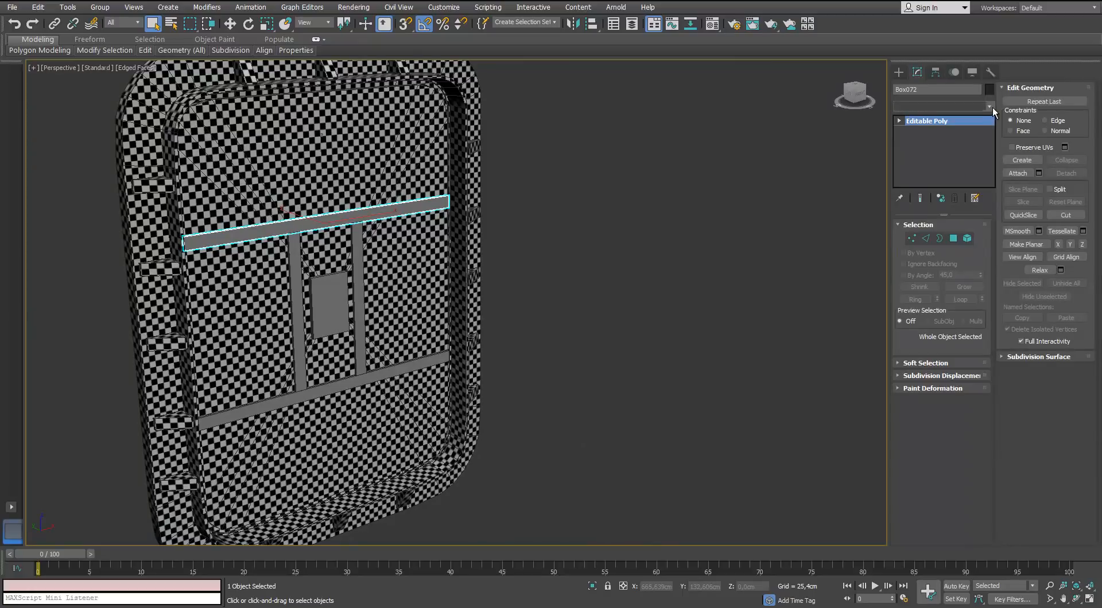
{"action": "key", "text": "u"}
{"action": "key", "text": "Return"}
{"action": "key", "text": "3"}
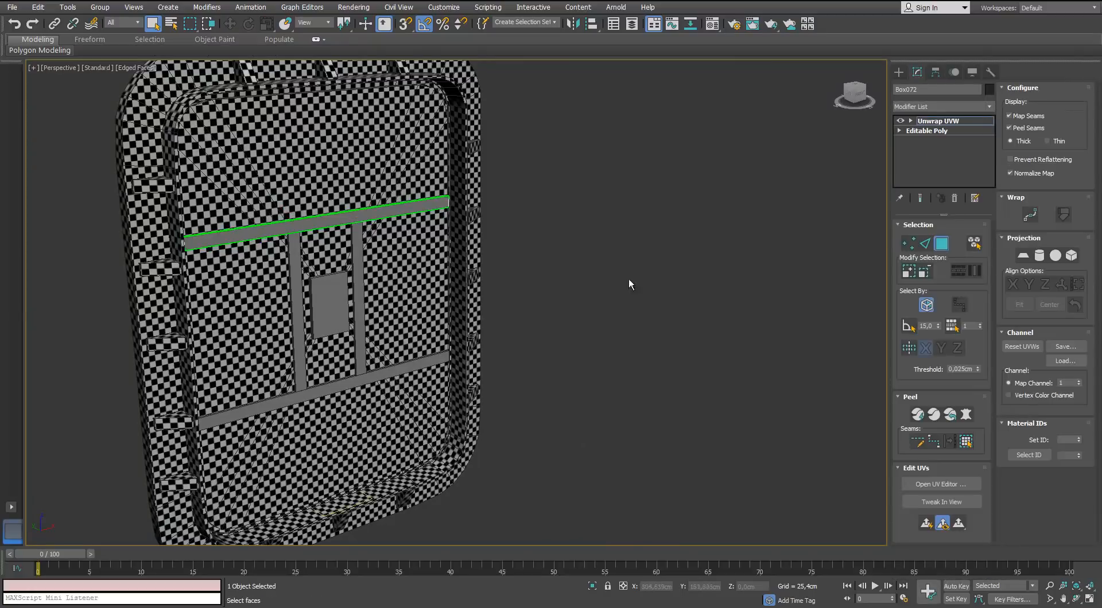
{"action": "middle_click_drag", "start_coordinate": [628, 279], "coordinate": [548, 270], "text": "alt"}
{"action": "left_click", "coordinate": [940, 484]}
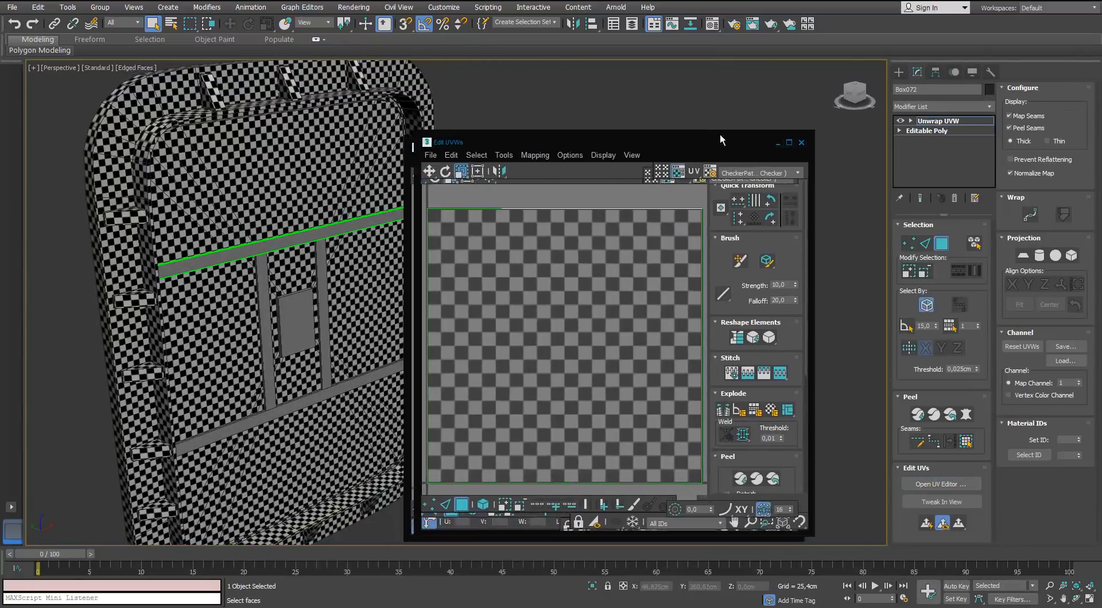
{"action": "left_click_drag", "start_coordinate": [721, 140], "coordinate": [756, 120]}
{"action": "middle_click_drag", "start_coordinate": [367, 247], "coordinate": [189, 243]}
{"action": "scroll", "coordinate": [308, 245], "scroll_direction": "down", "scroll_amount": 3}
{"action": "scroll", "coordinate": [307, 245], "scroll_direction": "up", "scroll_amount": 3}
{"action": "scroll", "coordinate": [640, 188], "scroll_direction": "down", "scroll_amount": 3}
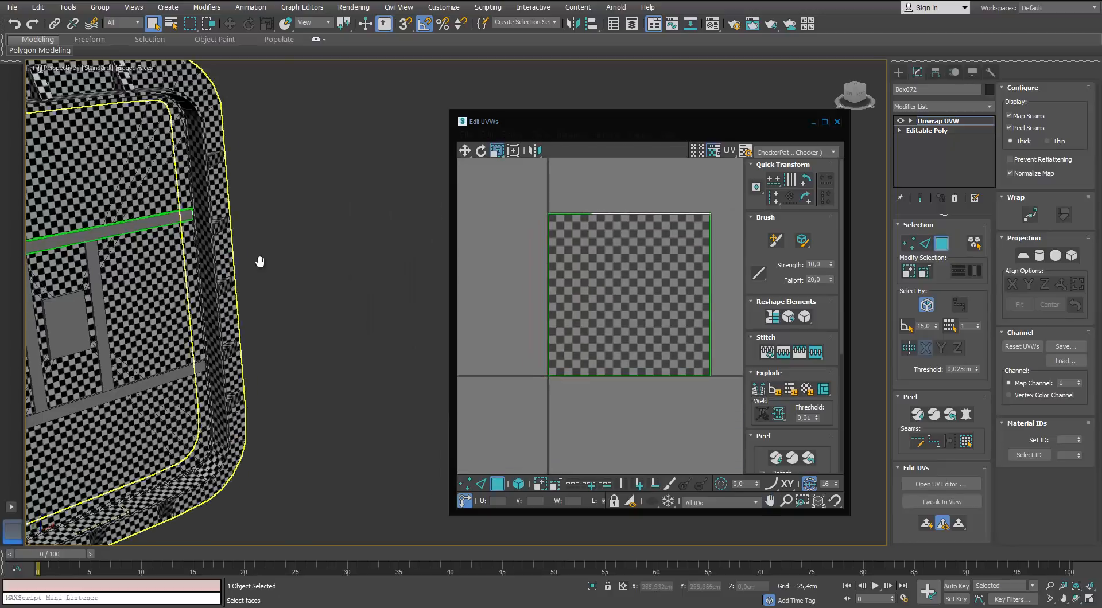
{"action": "middle_click_drag", "start_coordinate": [260, 261], "coordinate": [372, 279]}
{"action": "left_click", "coordinate": [941, 245]}
{"action": "left_click", "coordinate": [837, 122]}
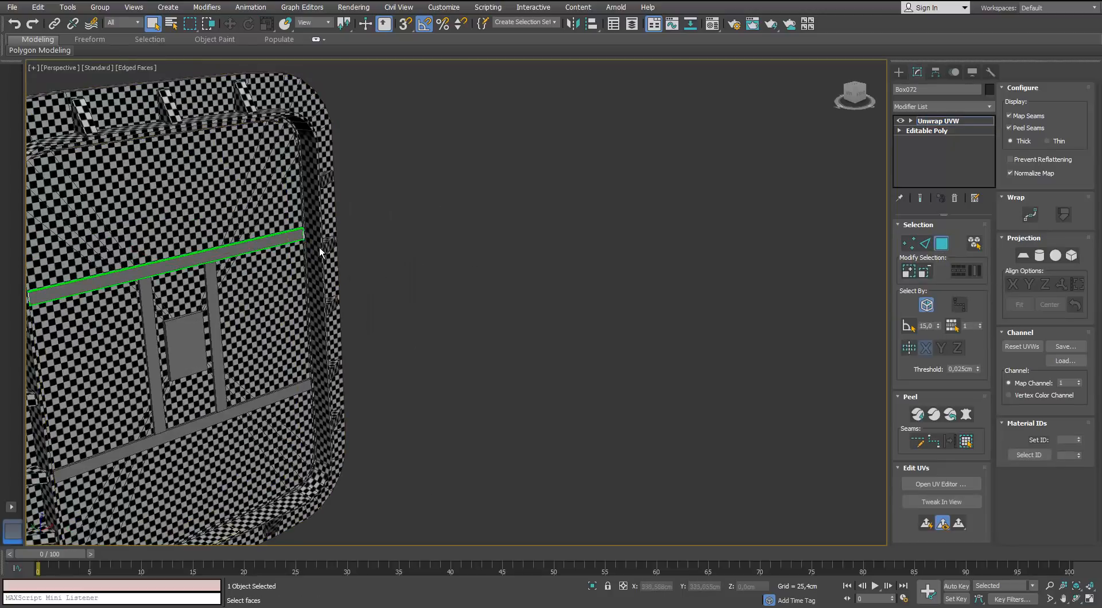
Step: Open the crossbar's UV editor, apply Normal Mapping to all its faces and maximize the editor
{"action": "left_click", "coordinate": [940, 484]}
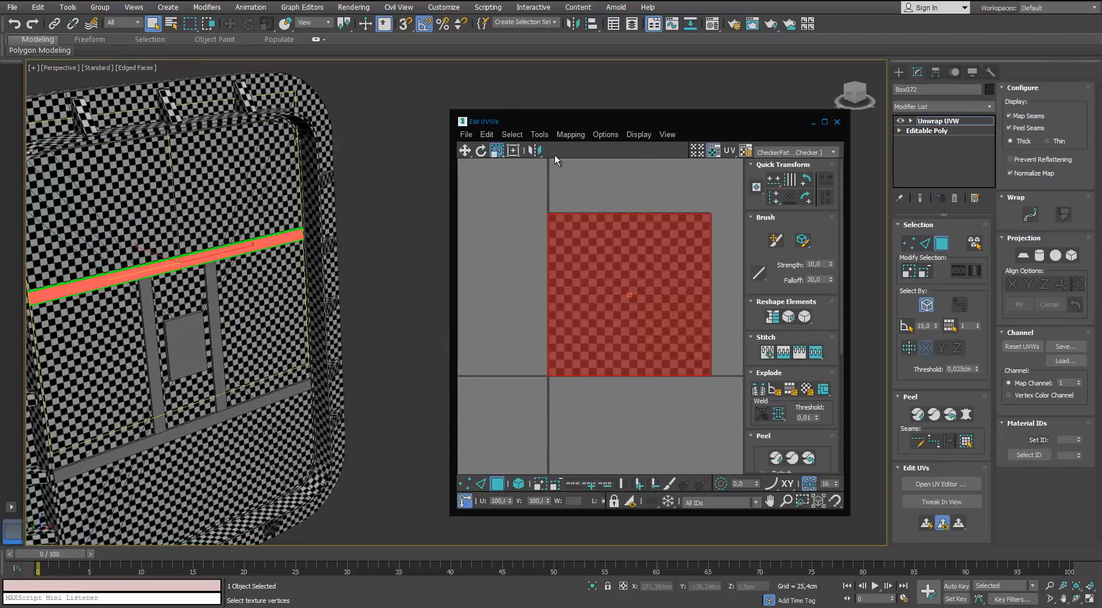
{"action": "left_click", "coordinate": [576, 166]}
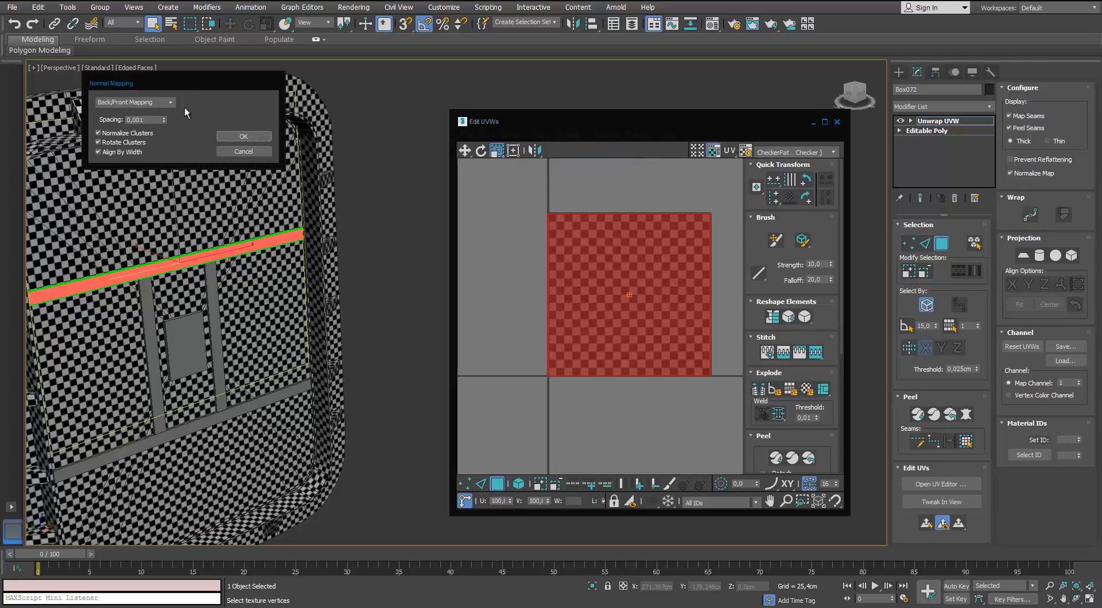
{"action": "left_click", "coordinate": [232, 138]}
{"action": "left_click", "coordinate": [824, 121]}
Step: Select the crossbar's wide double-strip shell as a whole element and move it slightly away from the narrow strips
{"action": "scroll", "coordinate": [625, 389], "scroll_direction": "up", "scroll_amount": 1}
{"action": "middle_click_drag", "start_coordinate": [625, 388], "coordinate": [615, 317]}
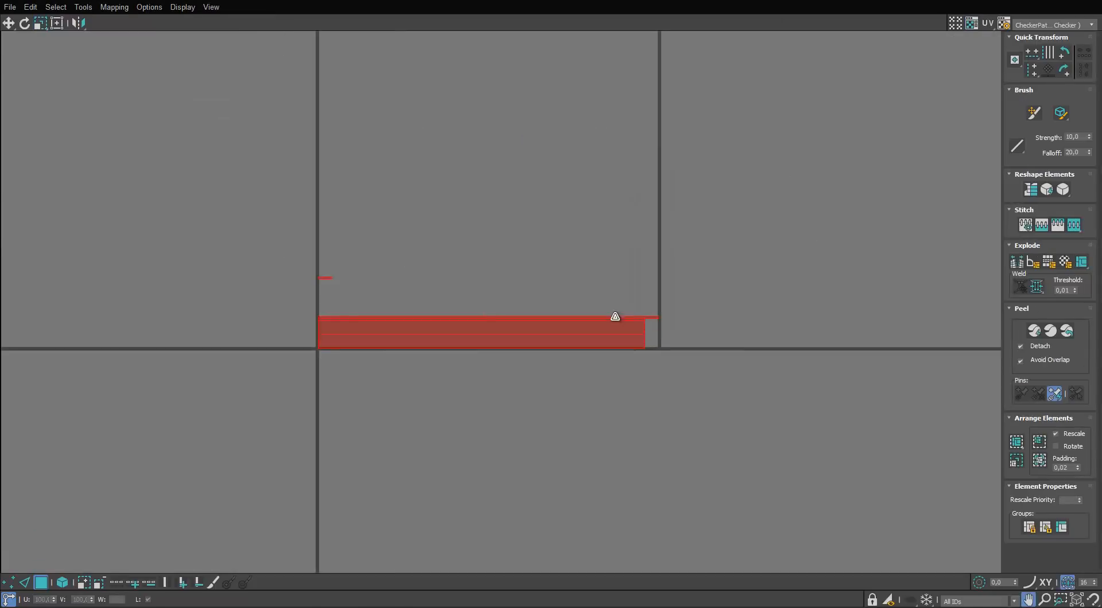
{"action": "scroll", "coordinate": [491, 350], "scroll_direction": "up", "scroll_amount": 3}
{"action": "middle_click_drag", "start_coordinate": [491, 350], "coordinate": [626, 349]}
{"action": "left_click", "coordinate": [496, 397]}
{"action": "left_click", "coordinate": [464, 300]}
{"action": "key", "text": "w"}
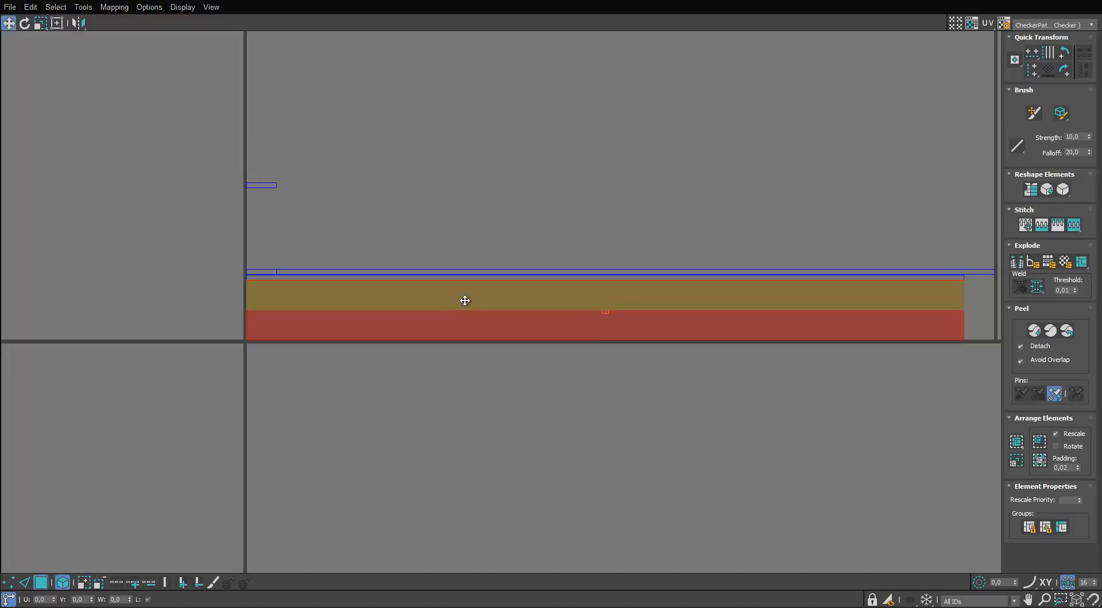
{"action": "left_click_drag", "start_coordinate": [448, 300], "coordinate": [449, 306]}
Step: Separate the crossbar's long narrow UV strips vertically so they sit apart above the wide double-strip shell
{"action": "scroll", "coordinate": [262, 276], "scroll_direction": "up", "scroll_amount": 3}
{"action": "mouse_move", "coordinate": [319, 265]}
{"action": "left_mouse_down"}
{"action": "mouse_move", "coordinate": [319, 248]}
{"action": "mouse_move", "coordinate": [310, 283]}
{"action": "left_mouse_up"}
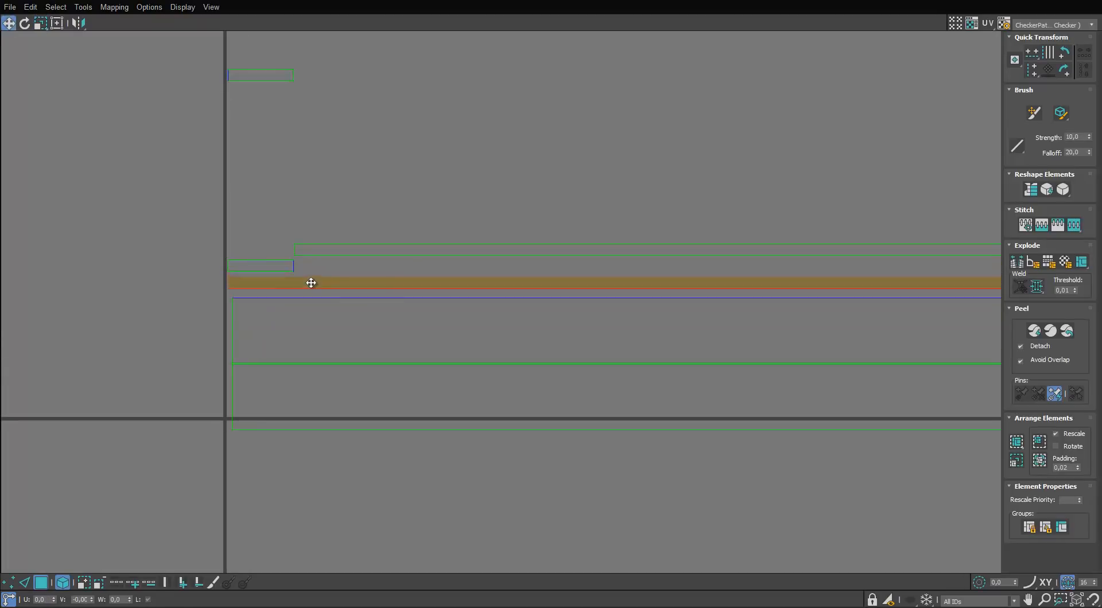
{"action": "scroll", "coordinate": [559, 277], "scroll_direction": "down", "scroll_amount": 3}
{"action": "middle_click_drag", "start_coordinate": [559, 277], "coordinate": [532, 278]}
{"action": "scroll", "coordinate": [340, 274], "scroll_direction": "up", "scroll_amount": 3}
{"action": "left_click_drag", "start_coordinate": [474, 272], "coordinate": [471, 234]}
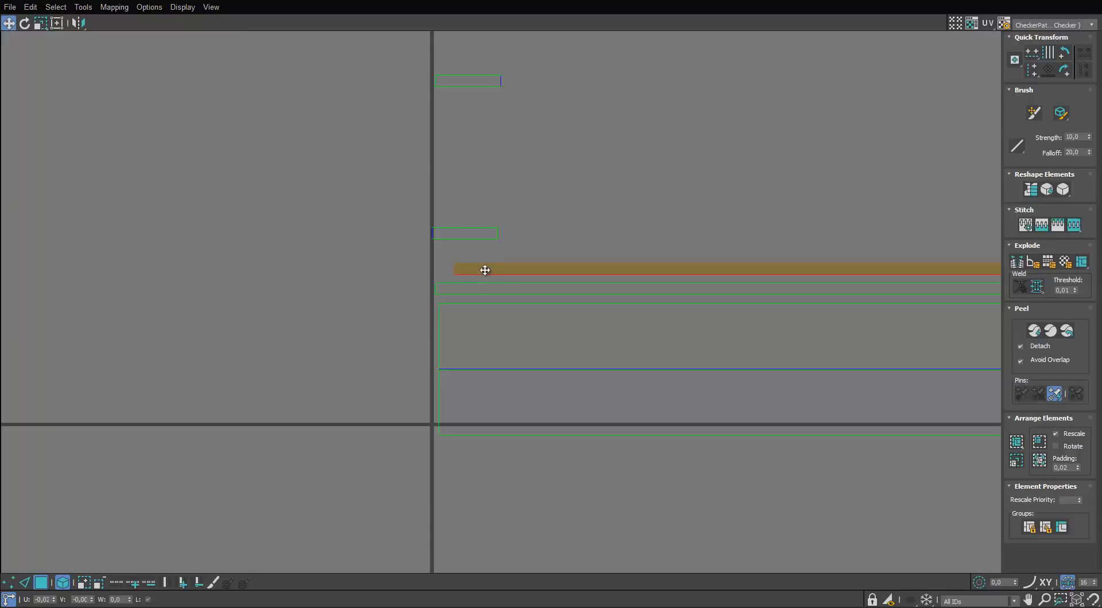
Step: Move the crossbar's small end-cap shells down, placing them side by side just above the long narrow strips
{"action": "scroll", "coordinate": [485, 270], "scroll_direction": "up", "scroll_amount": 3}
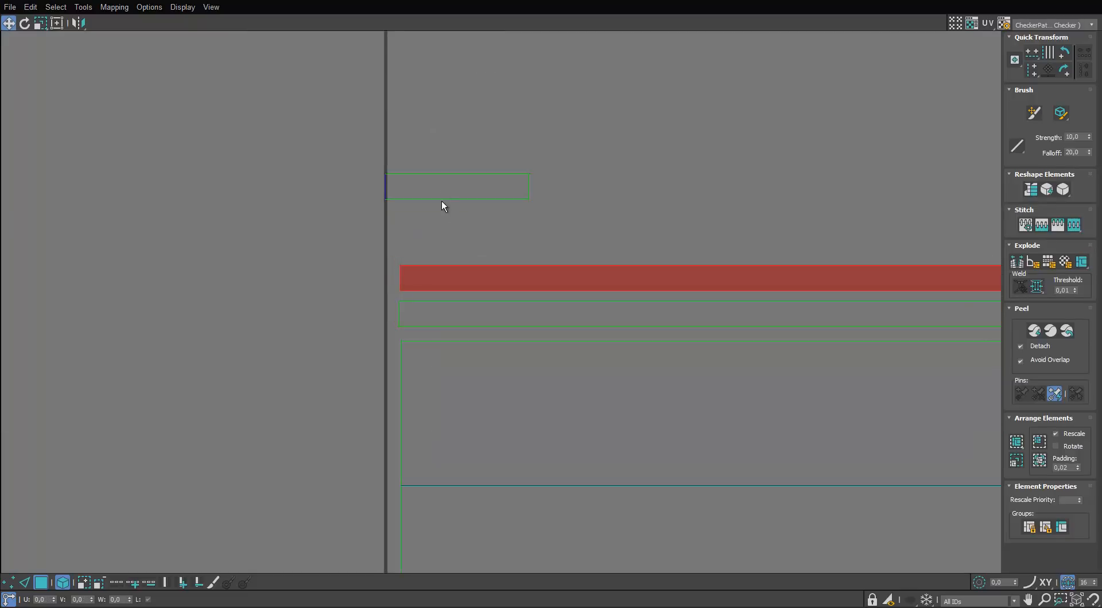
{"action": "left_click_drag", "start_coordinate": [442, 198], "coordinate": [455, 246]}
{"action": "scroll", "coordinate": [455, 246], "scroll_direction": "down", "scroll_amount": 3}
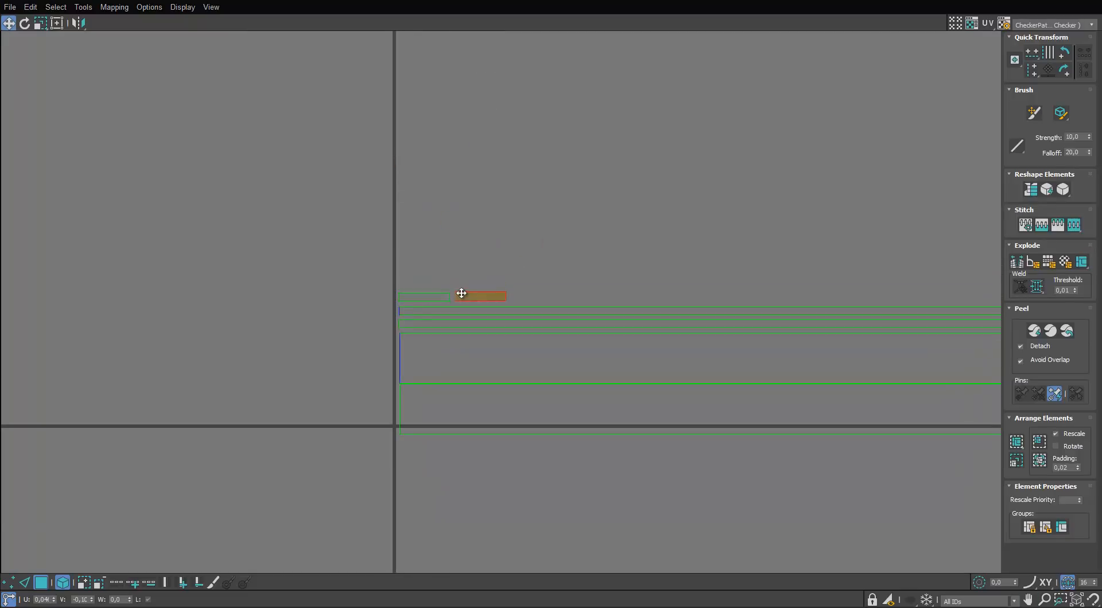
{"action": "left_click_drag", "start_coordinate": [461, 293], "coordinate": [461, 294]}
Step: Select all the crossbar's UV shells and scale them down together to about a quarter of the UV tile's width
{"action": "scroll", "coordinate": [539, 297], "scroll_direction": "down", "scroll_amount": 6}
{"action": "left_click_drag", "start_coordinate": [591, 265], "coordinate": [496, 383]}
{"action": "scroll", "coordinate": [556, 334], "scroll_direction": "up", "scroll_amount": 3}
{"action": "left_click", "coordinate": [556, 336]}
{"action": "scroll", "coordinate": [568, 307], "scroll_direction": "up", "scroll_amount": 2}
{"action": "left_click_drag", "start_coordinate": [480, 330], "coordinate": [480, 332]}
{"action": "left_click_drag", "start_coordinate": [526, 213], "coordinate": [459, 304]}
{"action": "scroll", "coordinate": [465, 307], "scroll_direction": "down", "scroll_amount": 4}
{"action": "middle_click_drag", "start_coordinate": [550, 308], "coordinate": [462, 422]}
{"action": "key", "text": "w"}
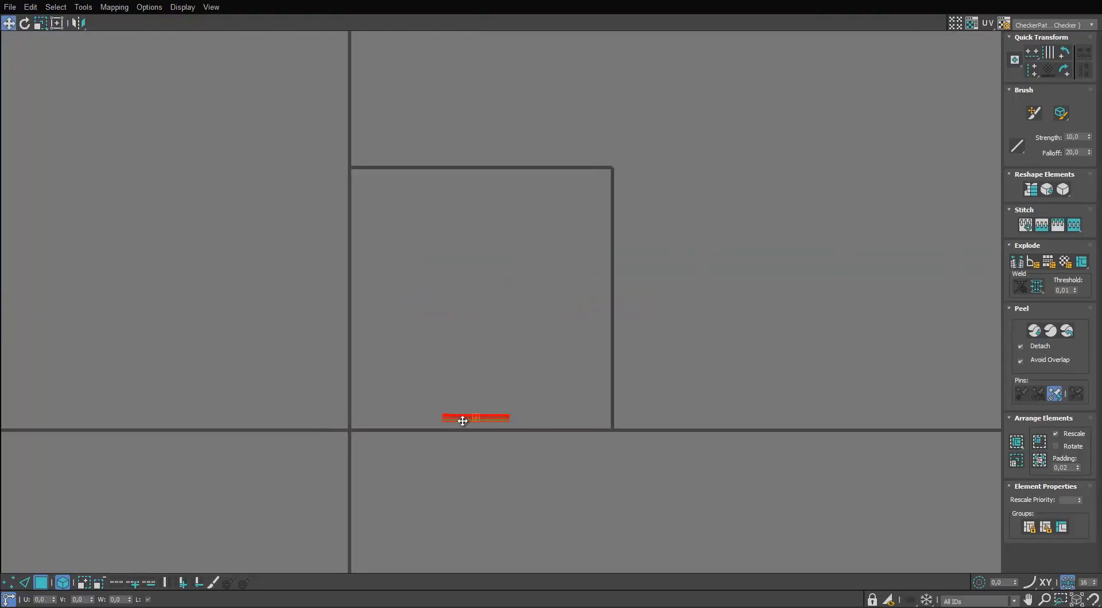
Step: Restore the UV editor from full size, assign the checker material to the upper crossbar and close the material editor
{"action": "double_click", "coordinate": [748, 4]}
{"action": "key", "text": "m"}
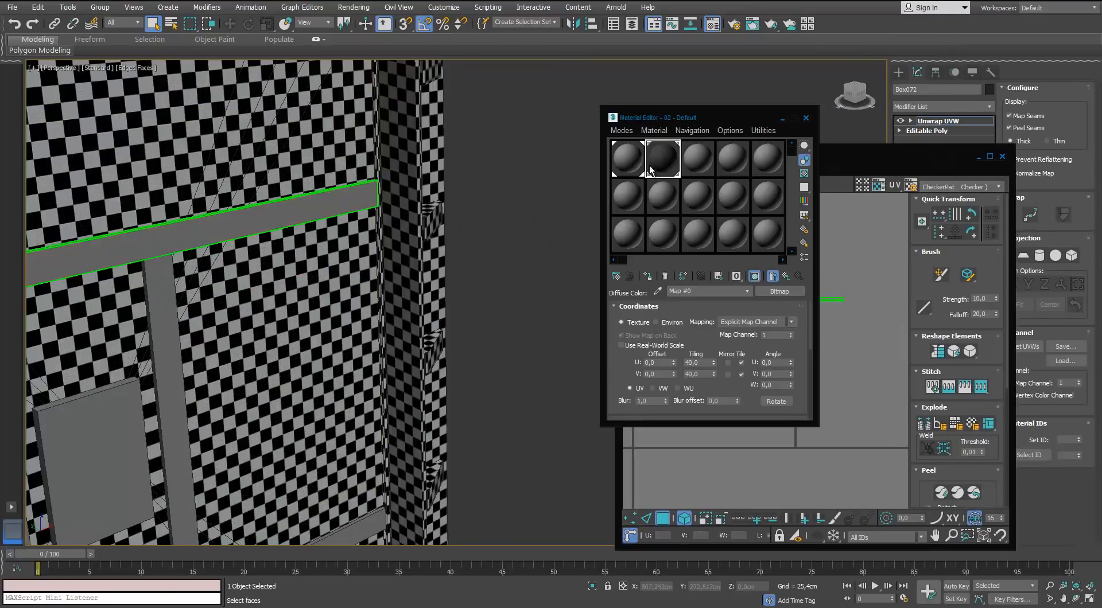
{"action": "left_click_drag", "start_coordinate": [651, 166], "coordinate": [256, 231]}
{"action": "scroll", "coordinate": [255, 237], "scroll_direction": "down", "scroll_amount": 3}
{"action": "middle_click_drag", "start_coordinate": [255, 238], "coordinate": [430, 174]}
{"action": "left_click", "coordinate": [805, 118]}
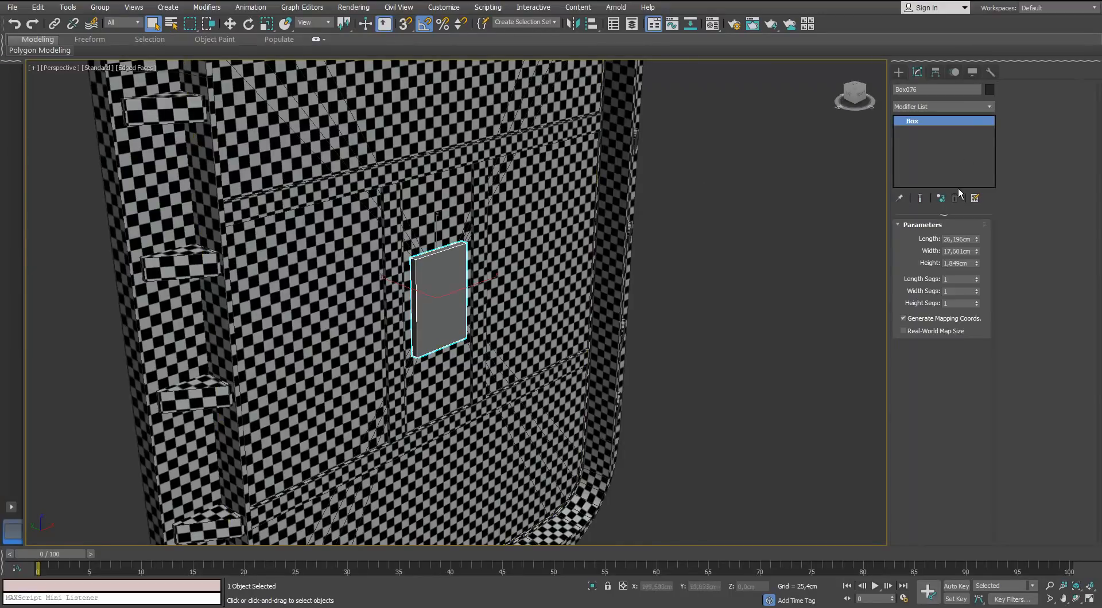
Step: Add an Unwrap UVW modifier to the small rectangular plate at the panel's centre and enter face editing
{"action": "left_click", "coordinate": [991, 106]}
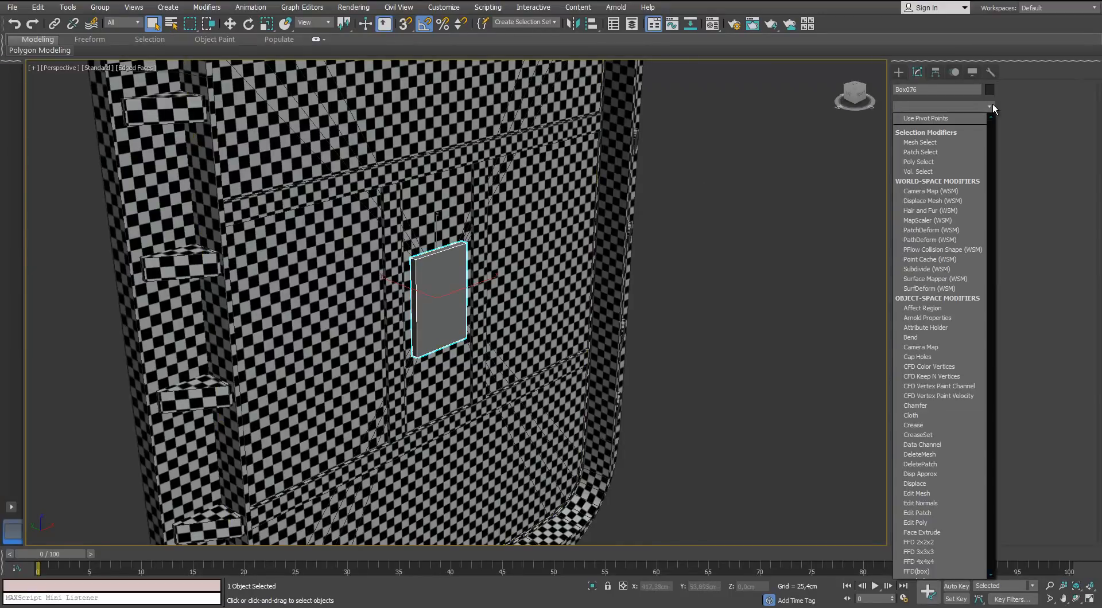
{"action": "key", "text": "u"}
{"action": "key", "text": "Return"}
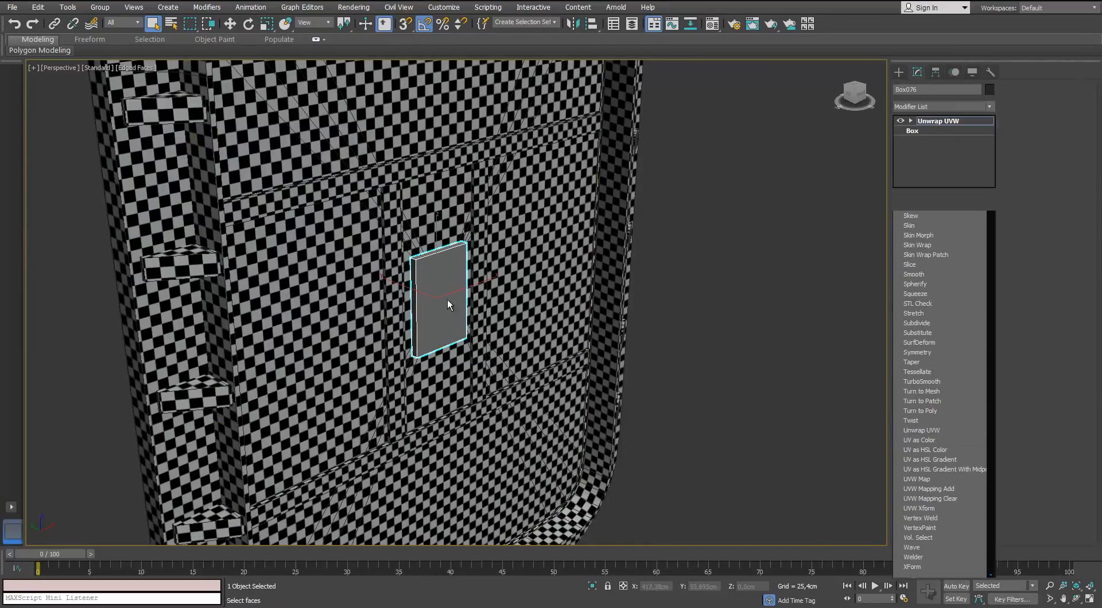
{"action": "middle_click_drag", "start_coordinate": [681, 356], "coordinate": [646, 327]}
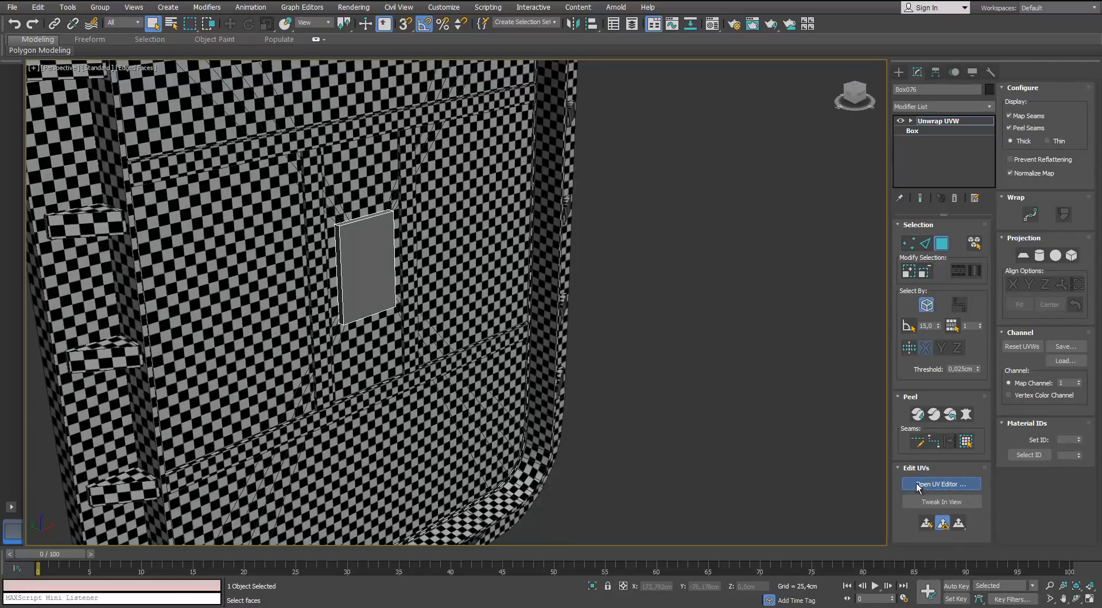
Step: Open the rectangular plate's UV editor and select all of its faces
{"action": "left_click", "coordinate": [940, 484]}
{"action": "left_click", "coordinate": [516, 258]}
{"action": "scroll", "coordinate": [409, 272], "scroll_direction": "down", "scroll_amount": 5}
{"action": "left_click", "coordinate": [607, 214]}
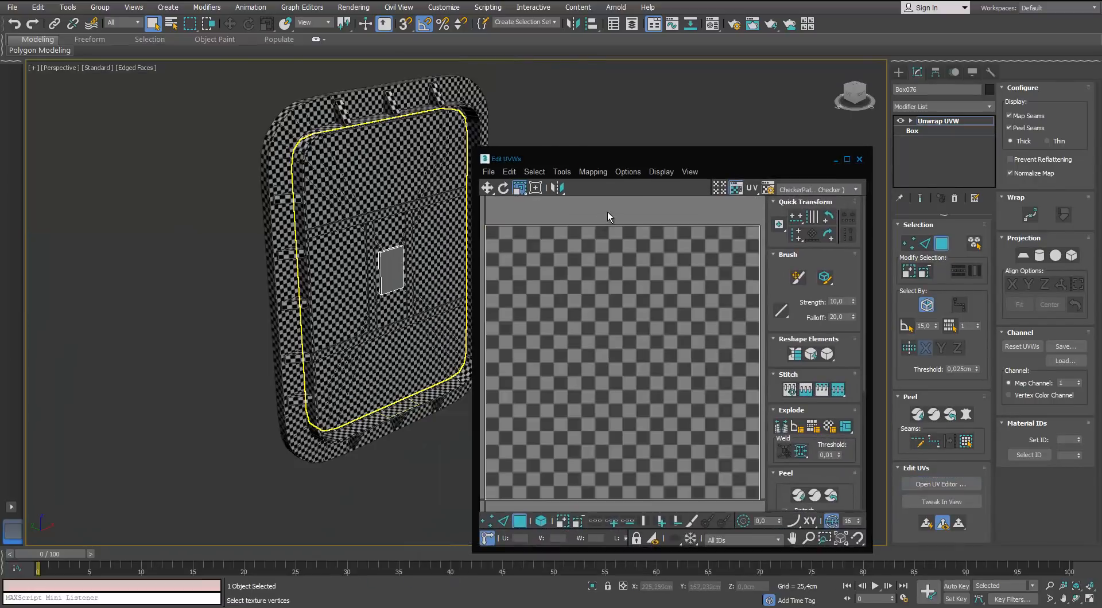
{"action": "left_click", "coordinate": [625, 253]}
{"action": "left_click", "coordinate": [965, 442]}
{"action": "scroll", "coordinate": [409, 239], "scroll_direction": "up", "scroll_amount": 4}
{"action": "middle_click_drag", "start_coordinate": [409, 239], "coordinate": [356, 240]}
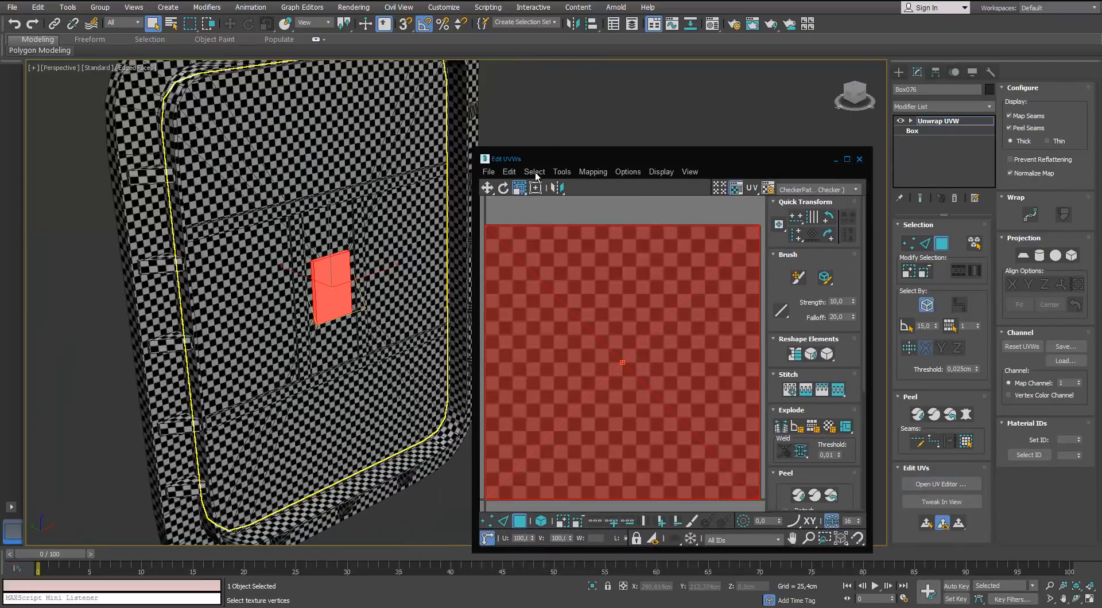
Step: Apply Normal Mapping to all selected faces of the small plate behind the wheel
{"action": "left_click", "coordinate": [562, 172]}
{"action": "mouse_move", "coordinate": [592, 172]}
{"action": "left_click", "coordinate": [597, 216]}
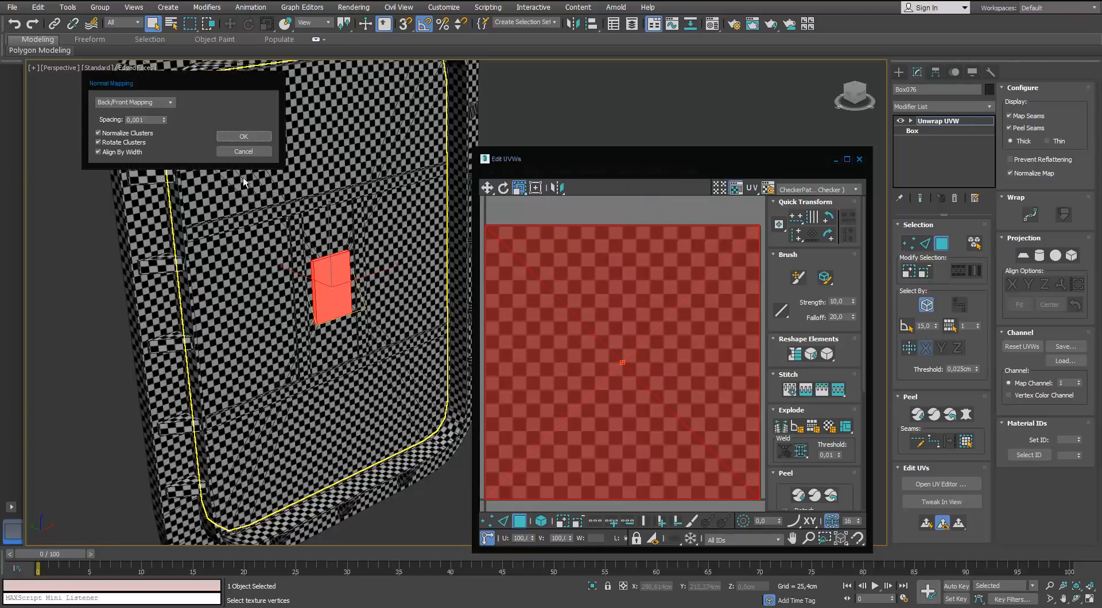
{"action": "left_click", "coordinate": [243, 137]}
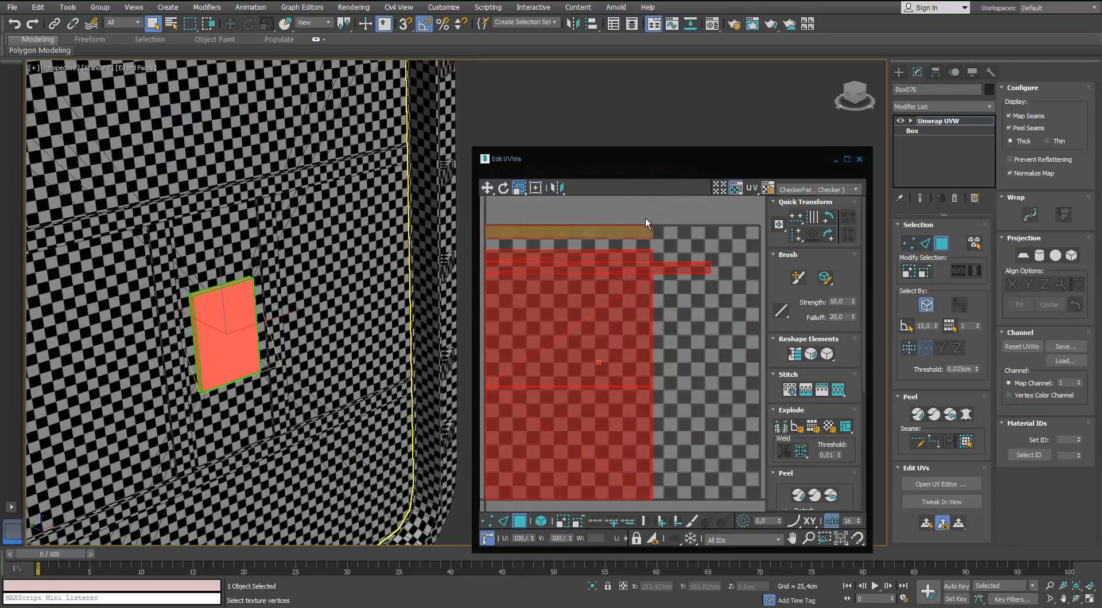
Step: Maximize the UV editor, clear the face selection and hide the checker background
{"action": "left_click", "coordinate": [846, 160]}
{"action": "left_click", "coordinate": [1020, 441]}
{"action": "scroll", "coordinate": [575, 293], "scroll_direction": "down", "scroll_amount": 2}
{"action": "left_click", "coordinate": [579, 236]}
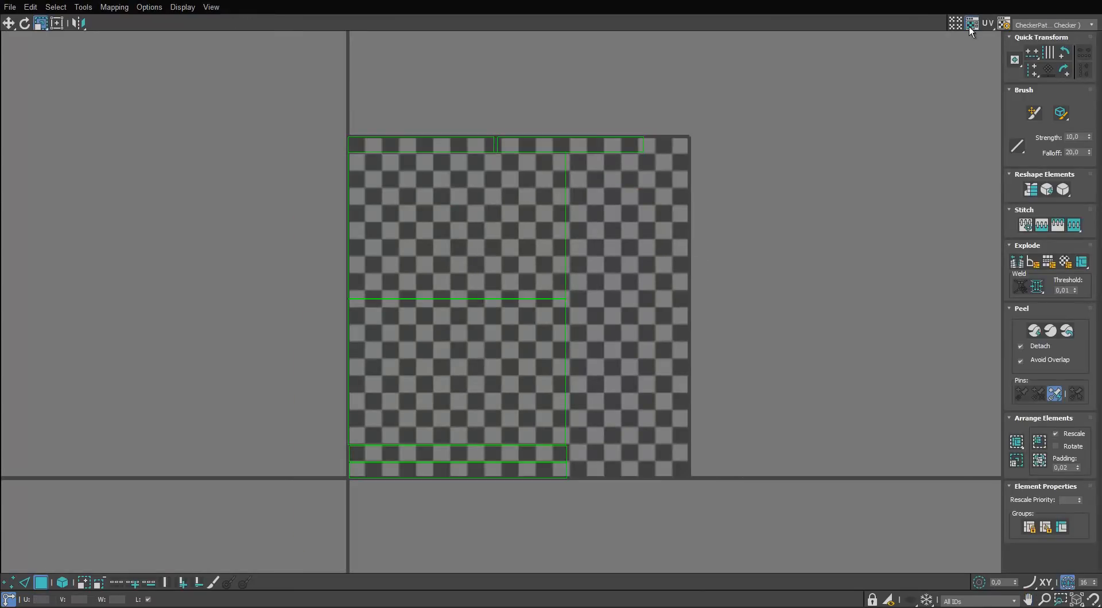
{"action": "left_click", "coordinate": [971, 25]}
Step: Move the two long strip shells from beneath the large faces to above the UV square
{"action": "scroll", "coordinate": [476, 256], "scroll_direction": "up", "scroll_amount": 2}
{"action": "left_click", "coordinate": [563, 514]}
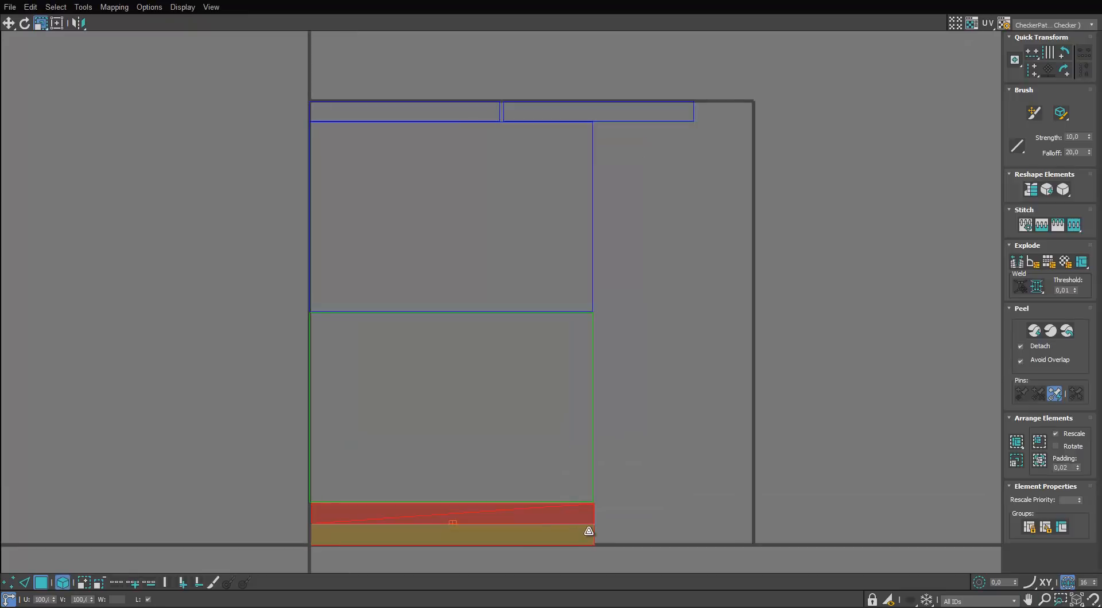
{"action": "left_click_drag", "start_coordinate": [587, 528], "coordinate": [556, 149], "text": "ctrl"}
{"action": "key", "text": "ctrl+z"}
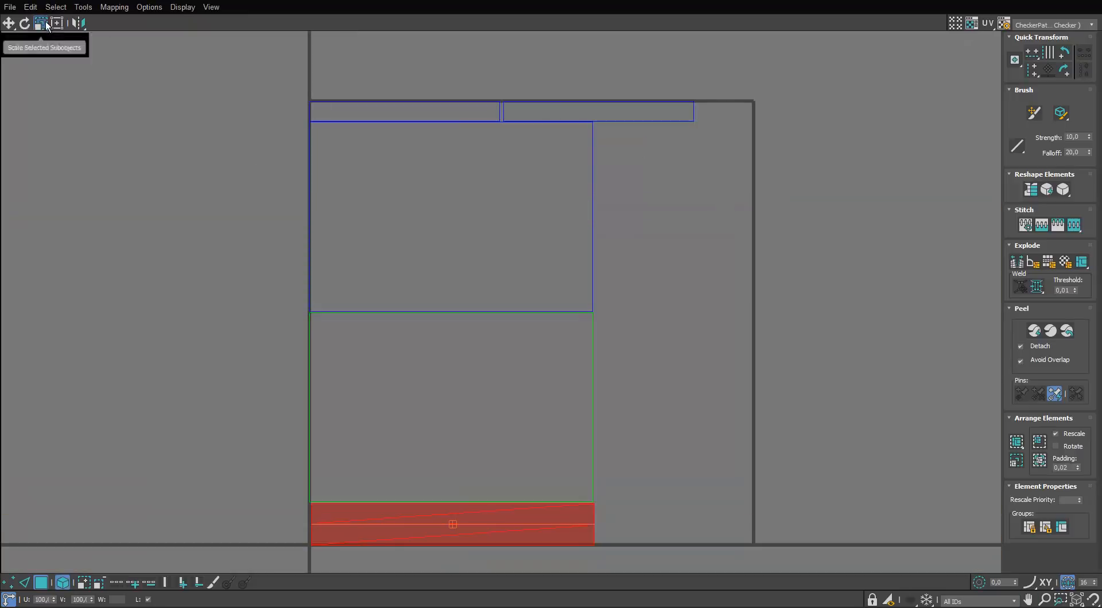
{"action": "key", "text": "w"}
{"action": "middle_click_drag", "start_coordinate": [595, 496], "coordinate": [554, 520]}
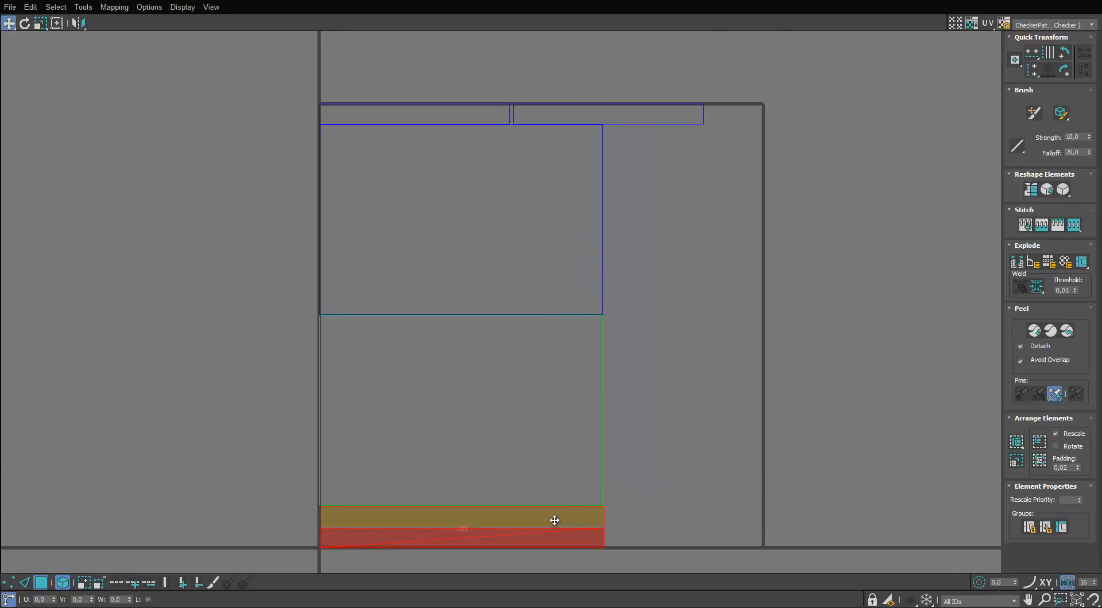
{"action": "left_click_drag", "start_coordinate": [554, 520], "coordinate": [515, 56]}
{"action": "middle_click_drag", "start_coordinate": [514, 71], "coordinate": [519, 294]}
Step: Stack the two shorter strip shells above the long strips, aligned with their left ends
{"action": "scroll", "coordinate": [519, 295], "scroll_direction": "up", "scroll_amount": 3}
{"action": "left_click_drag", "start_coordinate": [518, 295], "coordinate": [605, 324]}
{"action": "left_click_drag", "start_coordinate": [499, 376], "coordinate": [499, 220]}
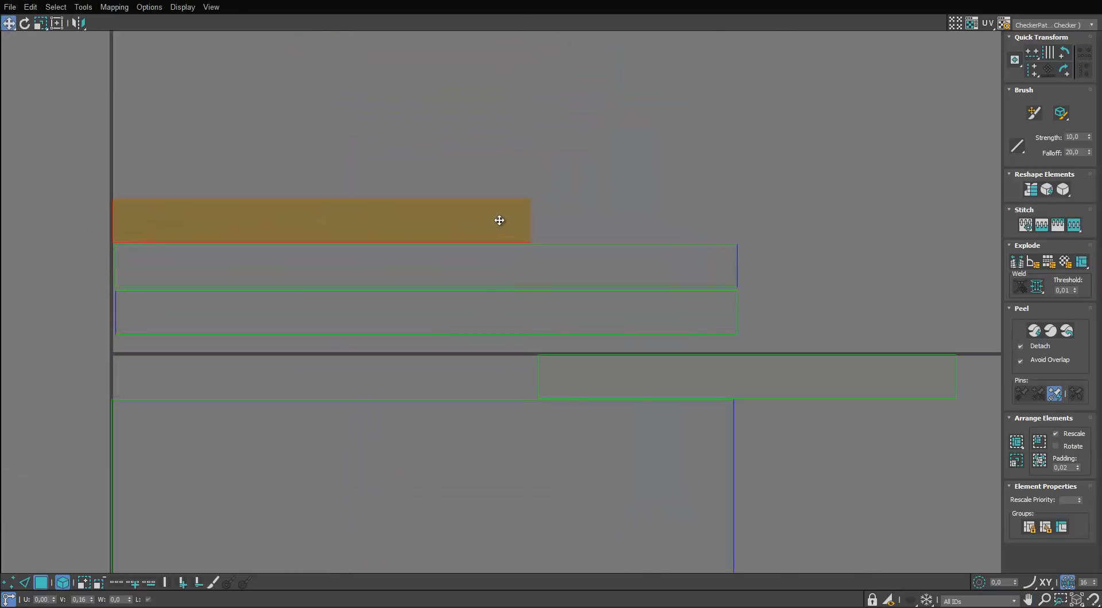
{"action": "left_click_drag", "start_coordinate": [637, 386], "coordinate": [226, 174]}
Step: Select all of the plate's UV shells and scale them down uniformly to about 15%
{"action": "scroll", "coordinate": [236, 188], "scroll_direction": "down", "scroll_amount": 4}
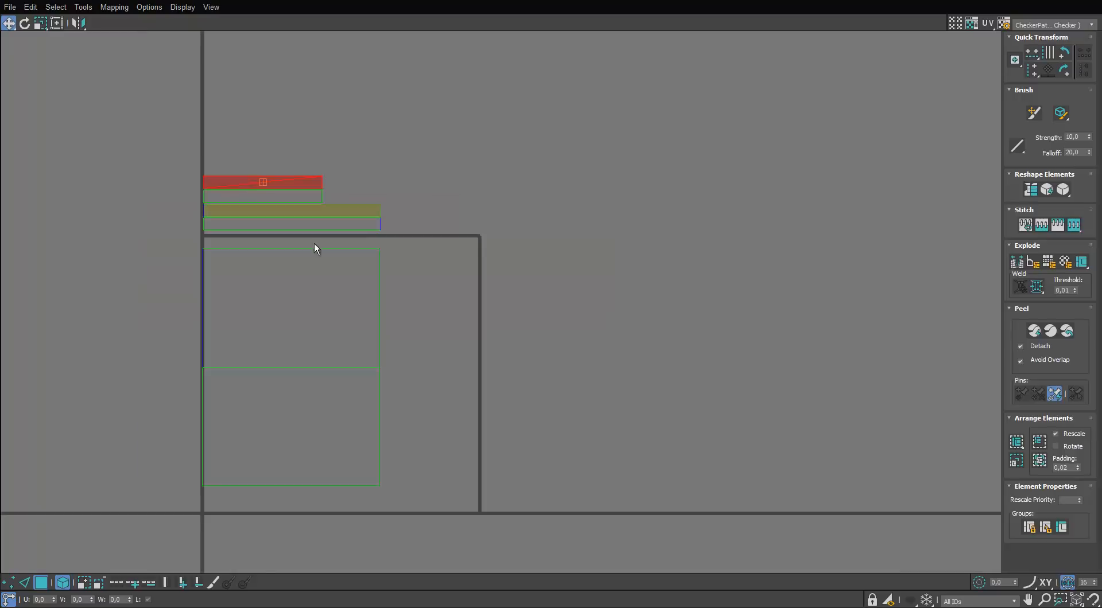
{"action": "left_click", "coordinate": [337, 292]}
{"action": "key", "text": "ctrl+a"}
{"action": "left_click_drag", "start_coordinate": [299, 375], "coordinate": [276, 435]}
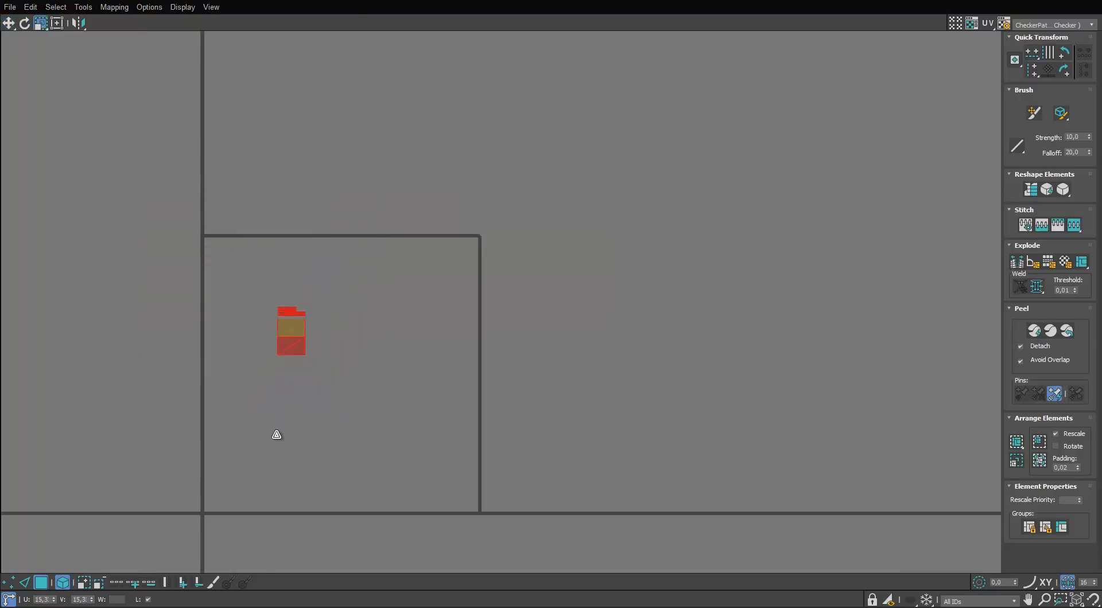
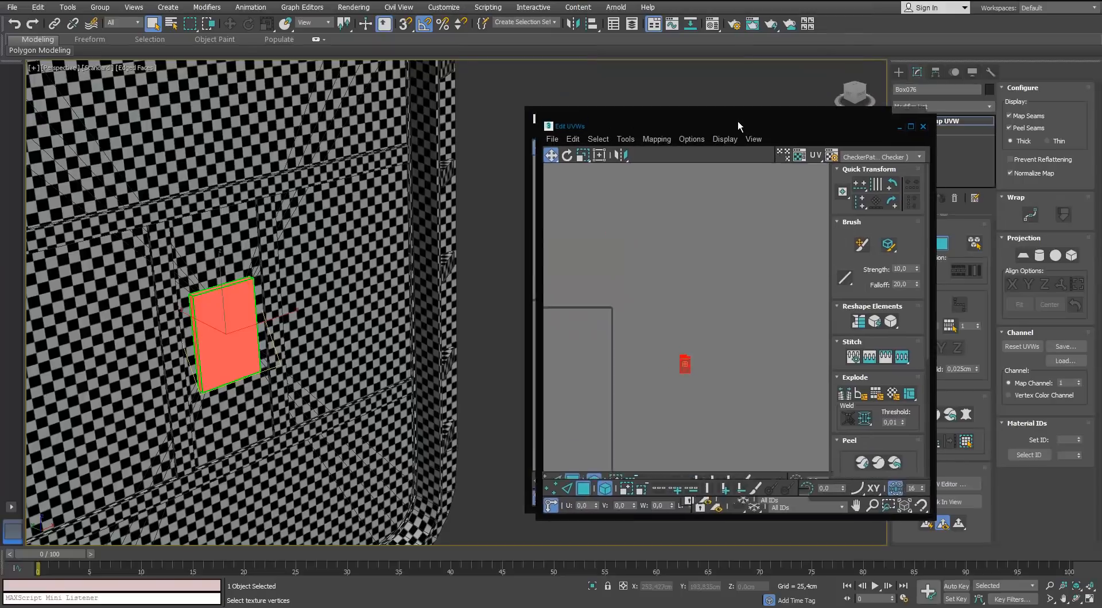
Step: Assign the checker material to the small plate using the Material Editor
{"action": "scroll", "coordinate": [285, 313], "scroll_direction": "up", "scroll_amount": 5}
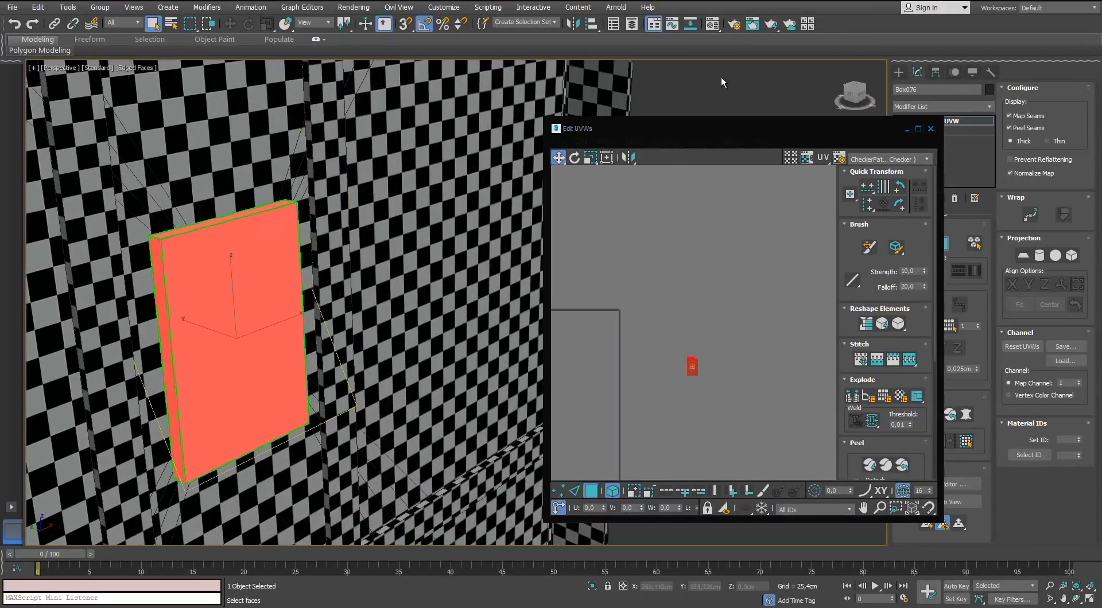
{"action": "left_click", "coordinate": [711, 24]}
{"action": "left_click_drag", "start_coordinate": [408, 243], "coordinate": [292, 246]}
{"action": "scroll", "coordinate": [292, 245], "scroll_direction": "down", "scroll_amount": 4}
{"action": "middle_click_drag", "start_coordinate": [292, 246], "coordinate": [223, 227], "text": "alt"}
{"action": "left_click", "coordinate": [809, 120]}
Step: Scale the plate's UV shells to about 78% to match the door's checker size, and close the UV editor
{"action": "left_click_drag", "start_coordinate": [742, 308], "coordinate": [638, 442]}
{"action": "key", "text": "r"}
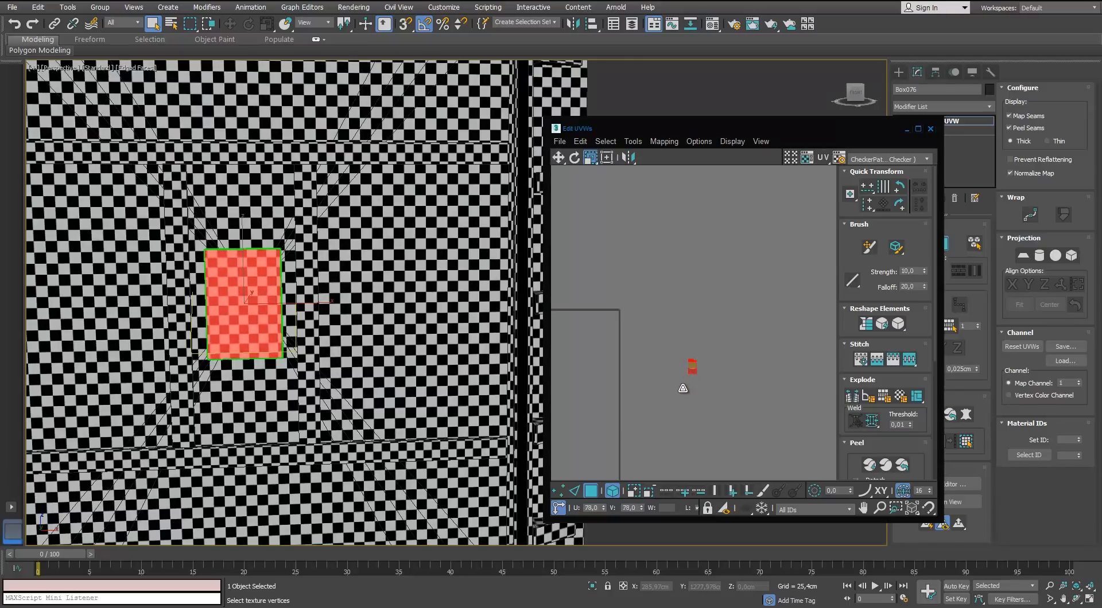
{"action": "left_click", "coordinate": [930, 129]}
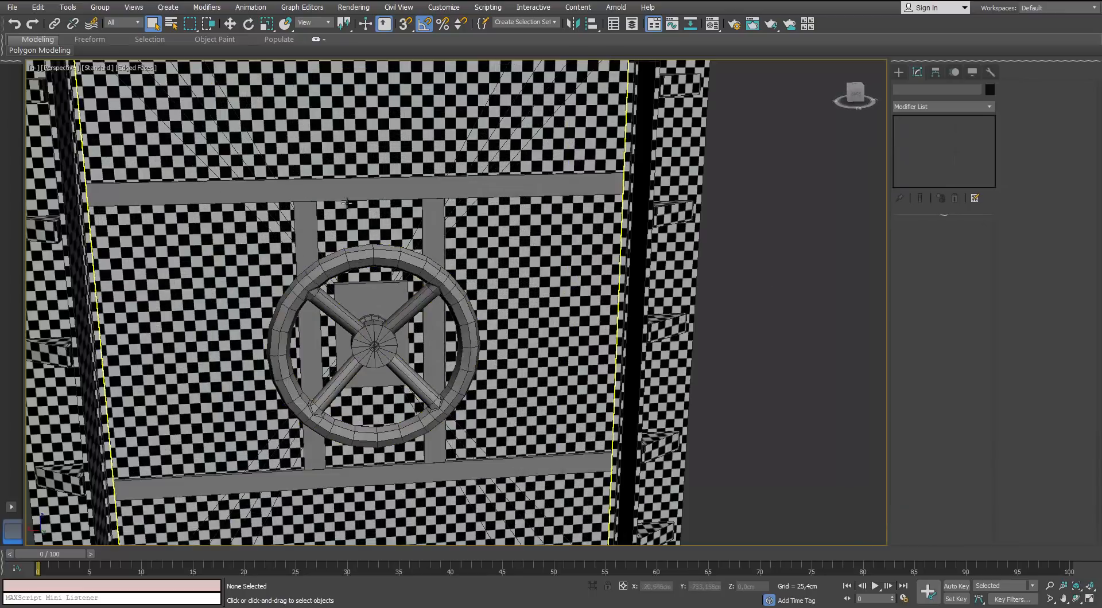
Step: Assign the checker material to the two horizontal bars, two vertical bars and central plate behind the wheel
{"action": "left_click", "coordinate": [402, 190]}
{"action": "left_click", "coordinate": [310, 344], "text": "ctrl"}
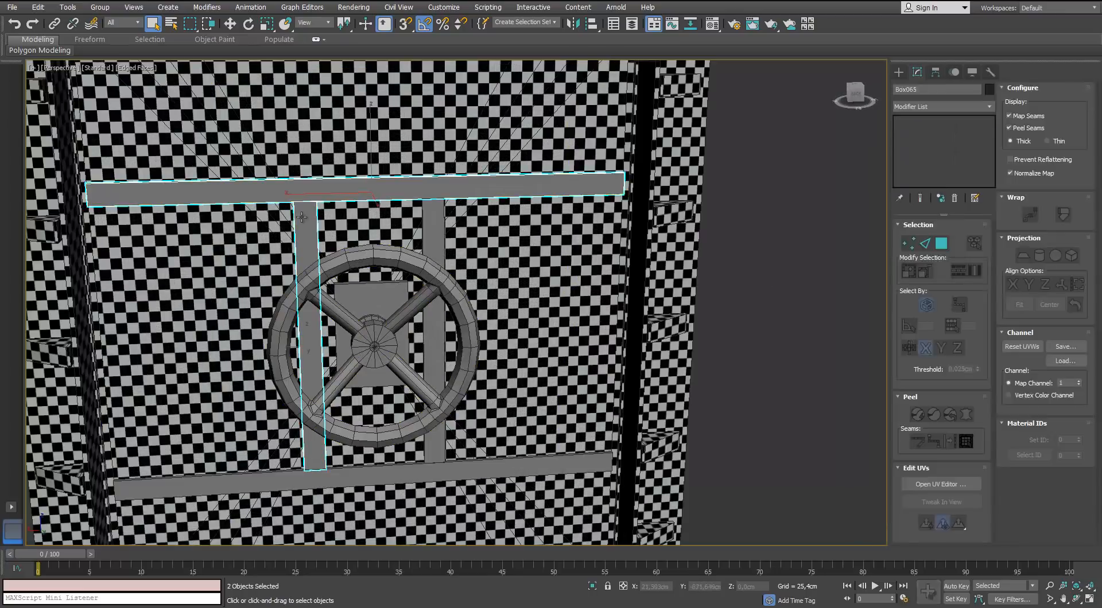
{"action": "left_click", "coordinate": [379, 471], "text": "ctrl"}
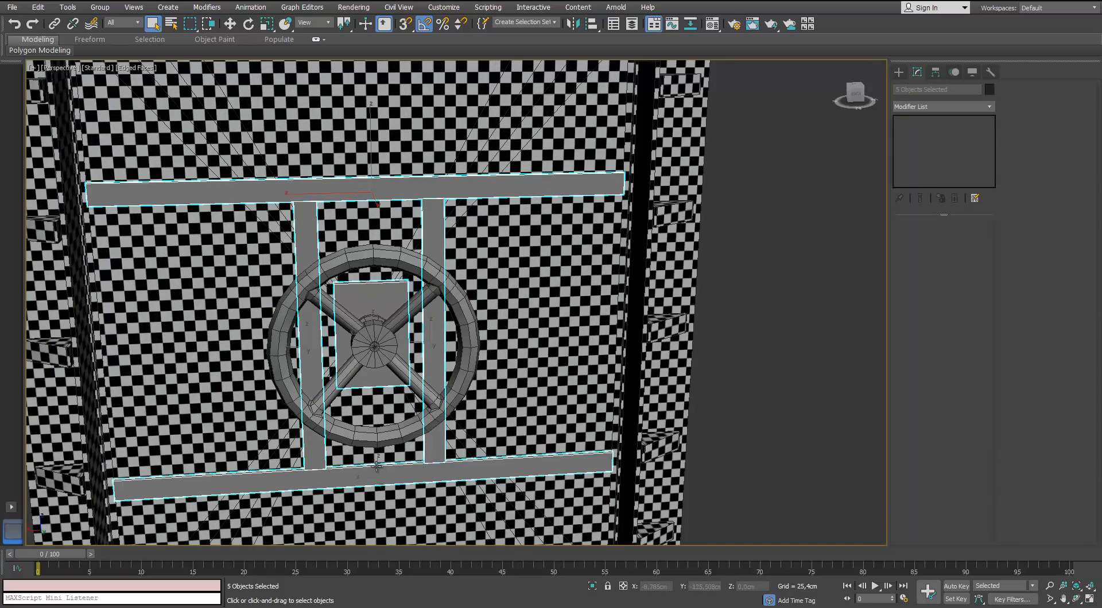
{"action": "key", "text": "m"}
{"action": "left_click", "coordinate": [647, 275]}
{"action": "left_click", "coordinate": [806, 118]}
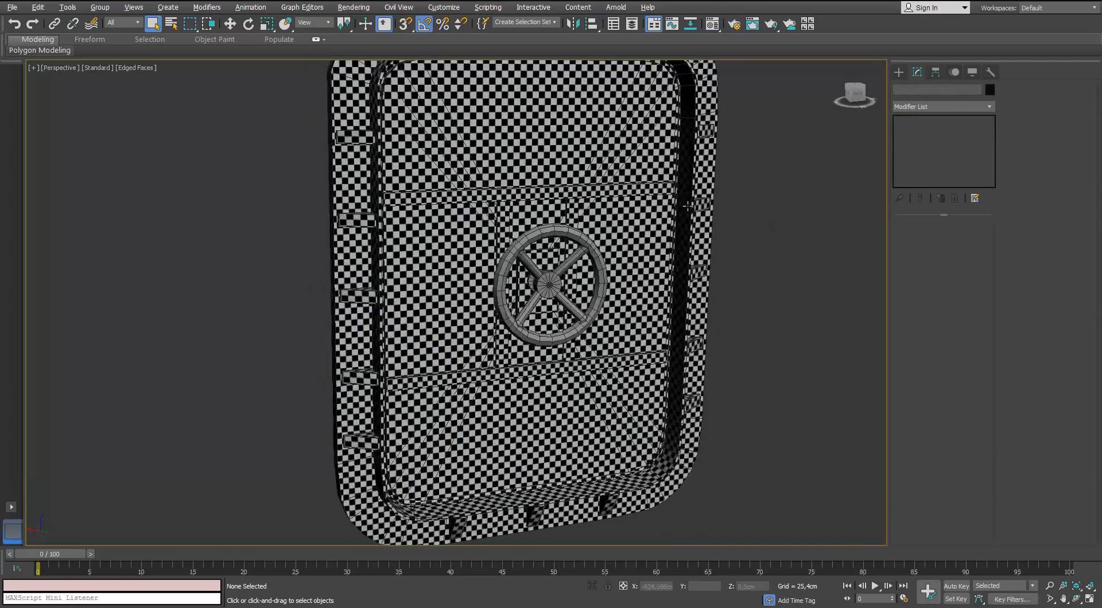
Step: Isolate the spool-shaped cylinder part and add an Unwrap UVW modifier to it
{"action": "middle_click_drag", "start_coordinate": [602, 259], "coordinate": [518, 230]}
{"action": "scroll", "coordinate": [574, 275], "scroll_direction": "up", "scroll_amount": 4}
{"action": "left_click", "coordinate": [538, 410]}
{"action": "key", "text": "alt+q"}
{"action": "scroll", "coordinate": [623, 213], "scroll_direction": "down", "scroll_amount": 3}
{"action": "left_click", "coordinate": [989, 106]}
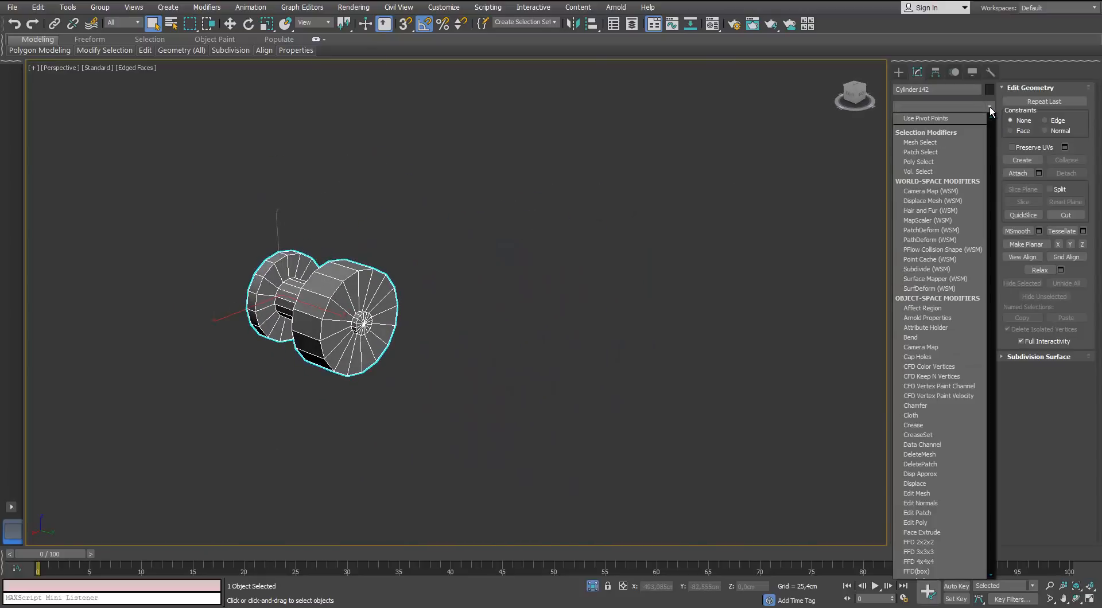
{"action": "key", "text": "u"}
{"action": "left_click", "coordinate": [910, 157]}
Step: Turn off Map Seams, select all of the spool's faces and open them in a maximized UV editor
{"action": "middle_click_drag", "start_coordinate": [442, 281], "coordinate": [424, 312]}
{"action": "left_click", "coordinate": [424, 312]}
{"action": "scroll", "coordinate": [370, 317], "scroll_direction": "up", "scroll_amount": 3}
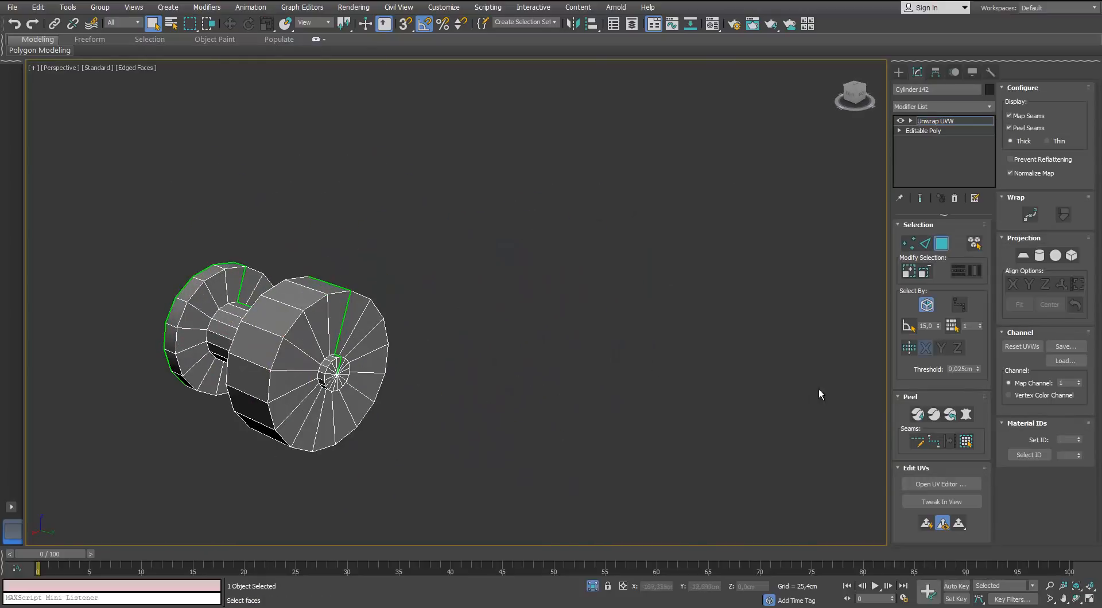
{"action": "left_click", "coordinate": [962, 442]}
{"action": "left_click", "coordinate": [931, 485]}
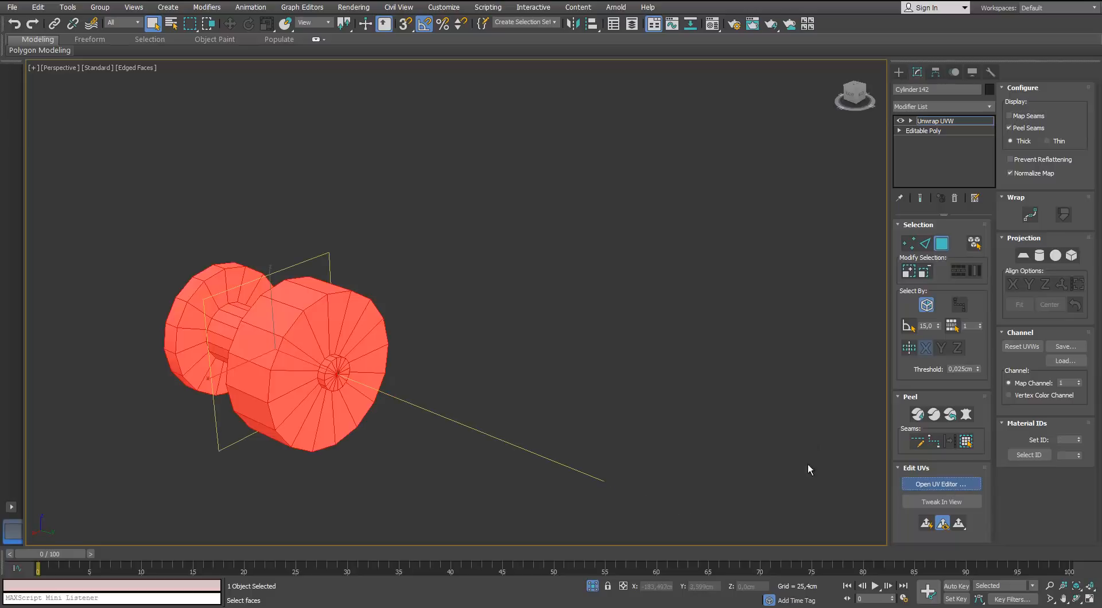
{"action": "middle_click_drag", "start_coordinate": [530, 312], "coordinate": [447, 332]}
{"action": "left_click_drag", "start_coordinate": [410, 78], "coordinate": [551, 108]}
{"action": "double_click", "coordinate": [550, 108]}
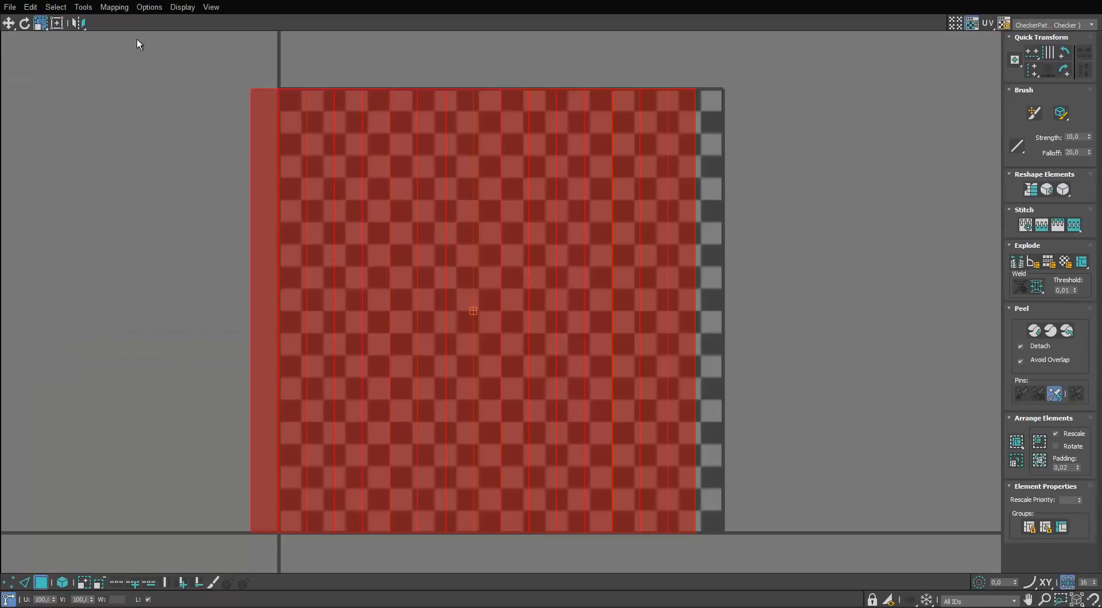
Step: Apply Normal Mapping to the spool's faces and hide the checker background
{"action": "left_click", "coordinate": [127, 20]}
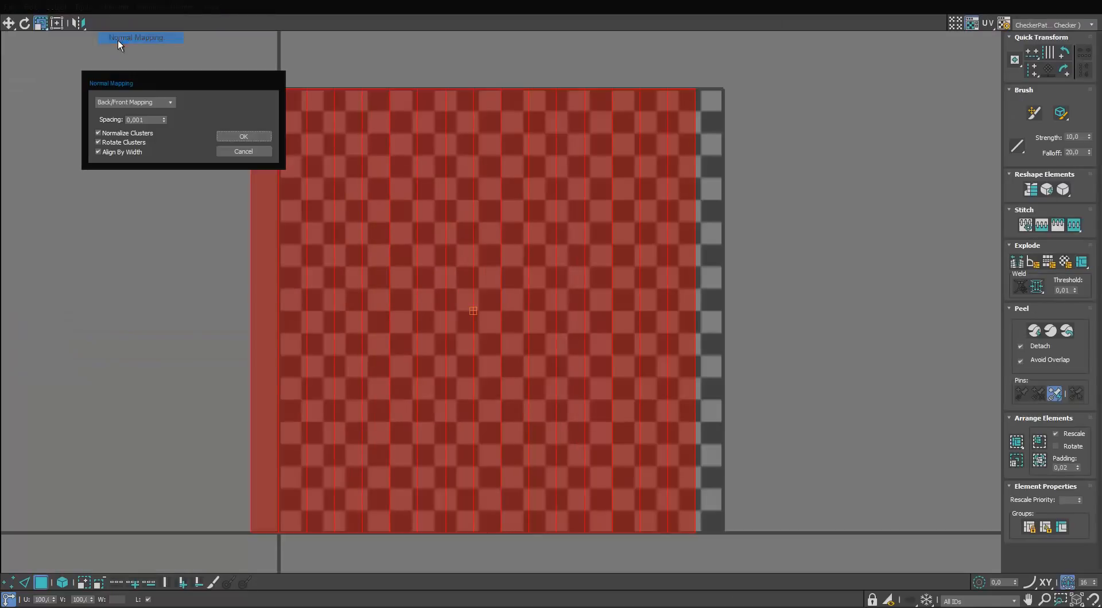
{"action": "left_click", "coordinate": [242, 138]}
{"action": "left_click", "coordinate": [976, 25]}
{"action": "scroll", "coordinate": [574, 161], "scroll_direction": "up", "scroll_amount": 1}
Step: Stitch the four side pieces of the spool's wide roller into one continuous vertical strip
{"action": "key", "text": "2"}
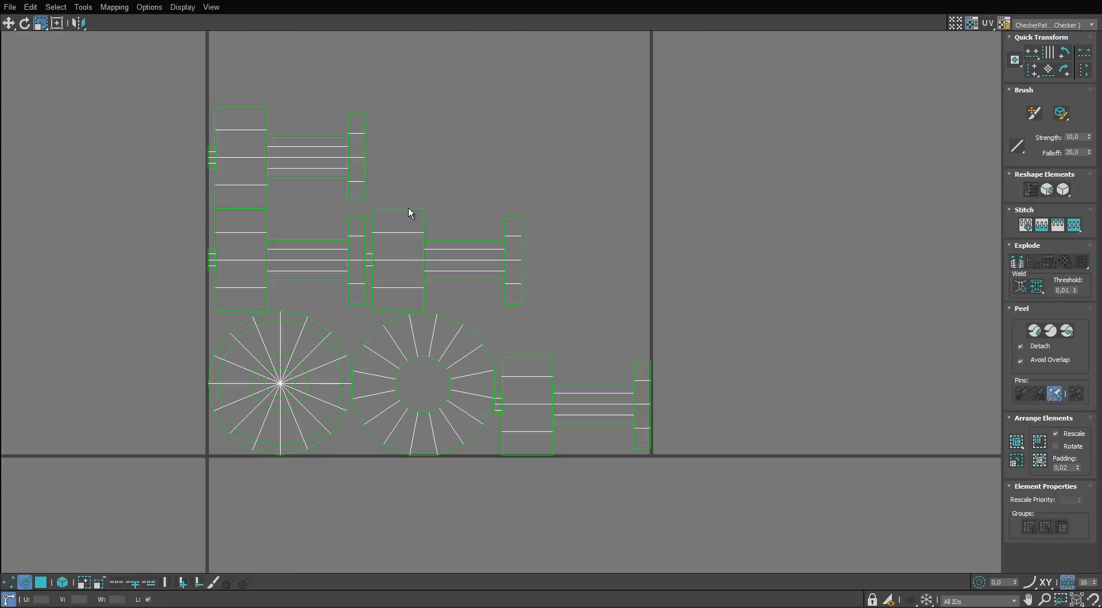
{"action": "left_click", "coordinate": [408, 208]}
{"action": "key", "text": "s"}
{"action": "scroll", "coordinate": [400, 108], "scroll_direction": "up", "scroll_amount": 1}
{"action": "middle_click_drag", "start_coordinate": [400, 107], "coordinate": [386, 184]}
{"action": "key", "text": "s"}
{"action": "middle_click_drag", "start_coordinate": [390, 49], "coordinate": [390, 216]}
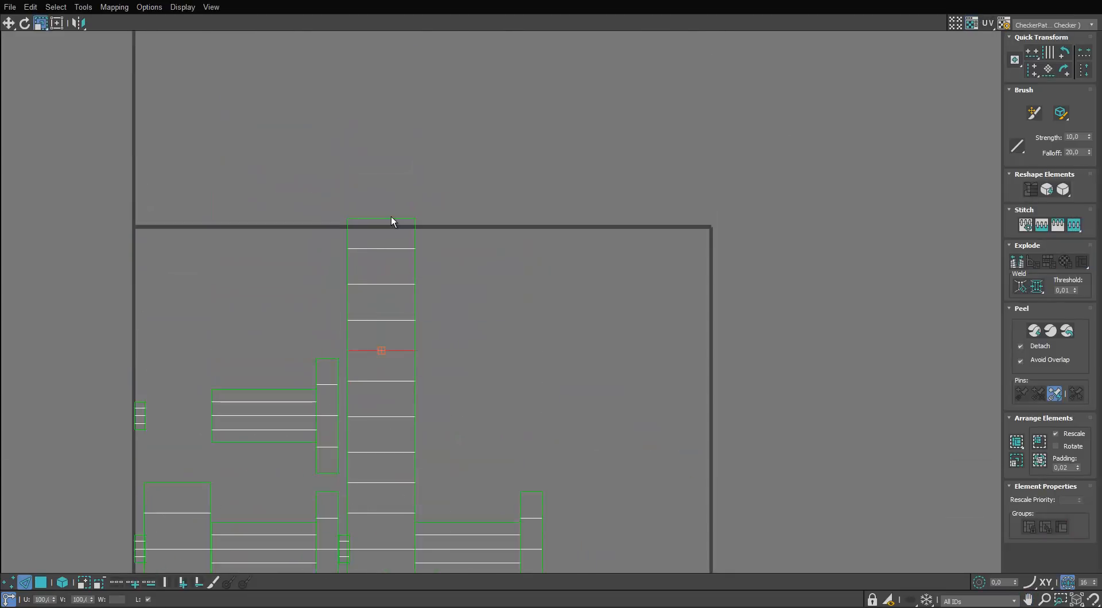
{"action": "scroll", "coordinate": [391, 218], "scroll_direction": "down", "scroll_amount": 3}
{"action": "scroll", "coordinate": [381, 192], "scroll_direction": "up", "scroll_amount": 1}
{"action": "key", "text": "s"}
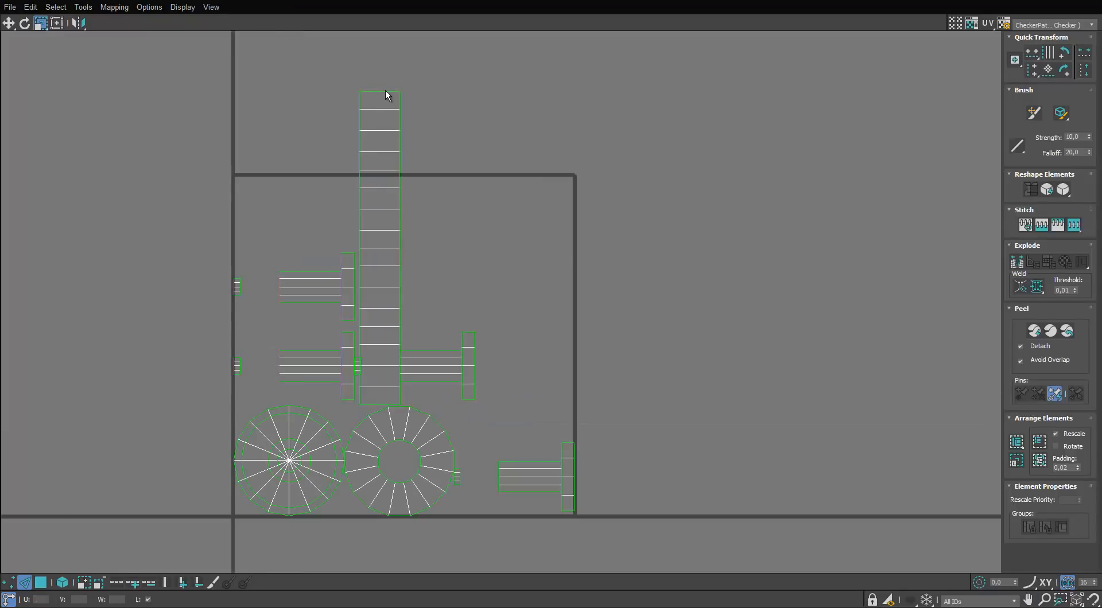
{"action": "left_click", "coordinate": [384, 91]}
Step: Stitch the side pieces of the spool's thin flange into one continuous vertical strip
{"action": "scroll", "coordinate": [459, 339], "scroll_direction": "up", "scroll_amount": 4}
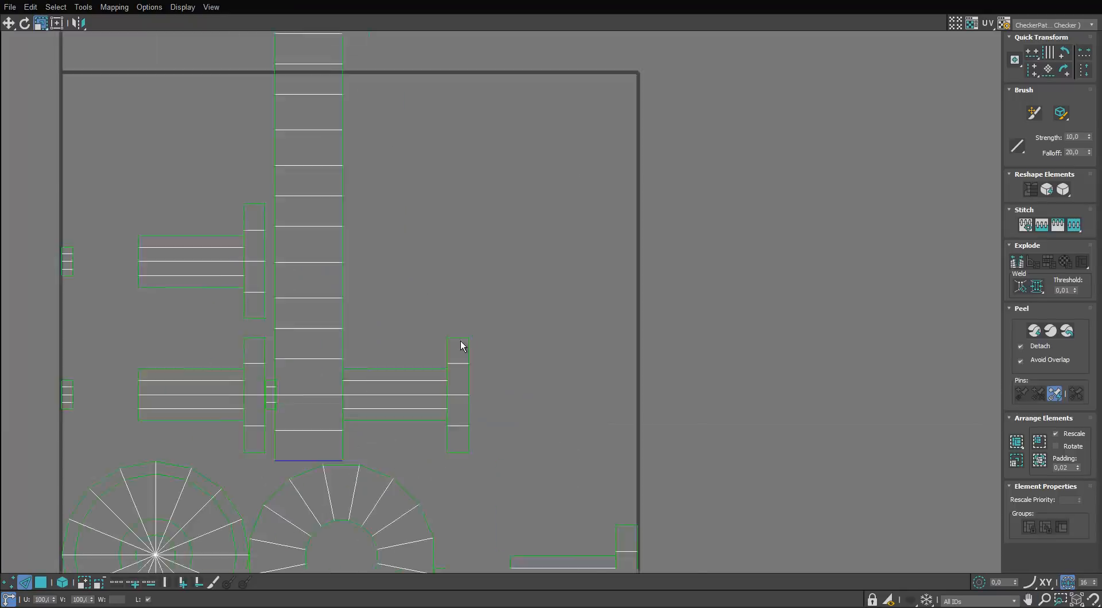
{"action": "key", "text": "s"}
{"action": "middle_click_drag", "start_coordinate": [463, 189], "coordinate": [446, 263]}
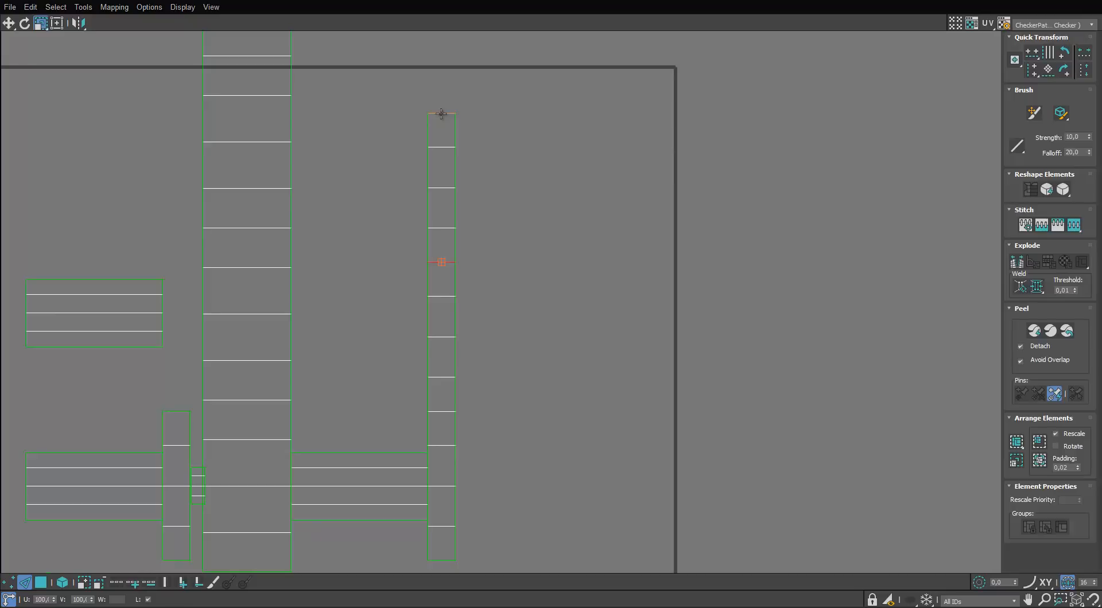
{"action": "left_click", "coordinate": [440, 112]}
{"action": "scroll", "coordinate": [438, 161], "scroll_direction": "down", "scroll_amount": 2}
{"action": "key", "text": "s"}
{"action": "middle_click_drag", "start_coordinate": [438, 161], "coordinate": [434, 222]}
Step: Stitch the side pieces of the spool's central shaft into one continuous strip
{"action": "middle_click_drag", "start_coordinate": [356, 471], "coordinate": [368, 395]}
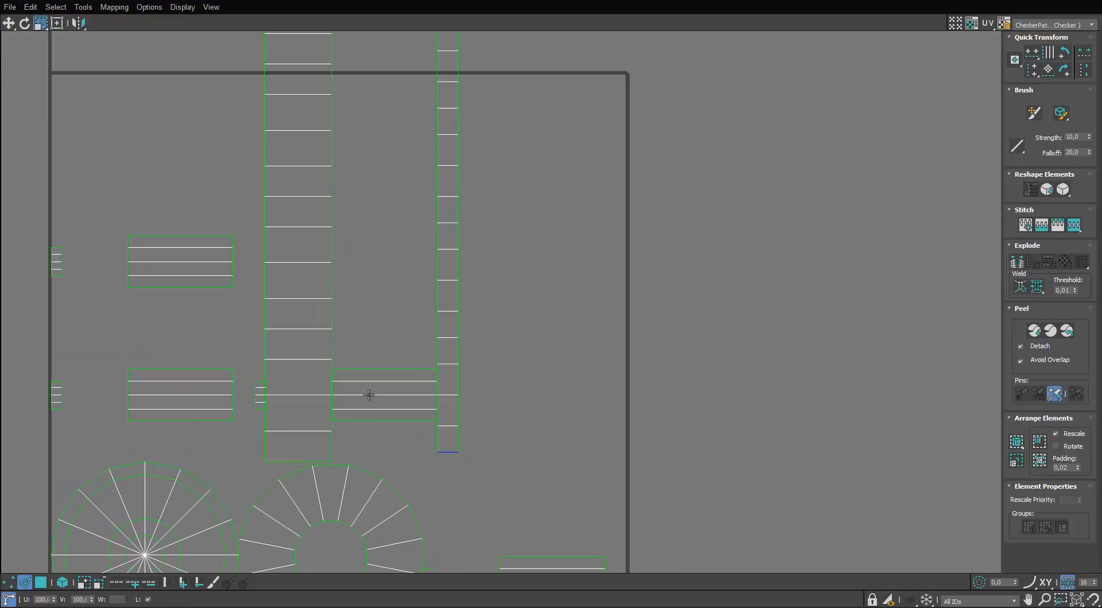
{"action": "scroll", "coordinate": [385, 368], "scroll_direction": "down", "scroll_amount": 2}
{"action": "key", "text": "s"}
{"action": "left_click_drag", "start_coordinate": [390, 308], "coordinate": [383, 340]}
{"action": "key", "text": "s"}
{"action": "mouse_move", "coordinate": [394, 264]}
{"action": "left_mouse_down"}
{"action": "mouse_move", "coordinate": [377, 310]}
{"action": "mouse_move", "coordinate": [381, 281]}
{"action": "left_mouse_up"}
Step: Stitch the tiny side pieces of the spool's end stub into one narrow strip
{"action": "middle_click_drag", "start_coordinate": [351, 309], "coordinate": [382, 182]}
{"action": "scroll", "coordinate": [201, 248], "scroll_direction": "up", "scroll_amount": 5}
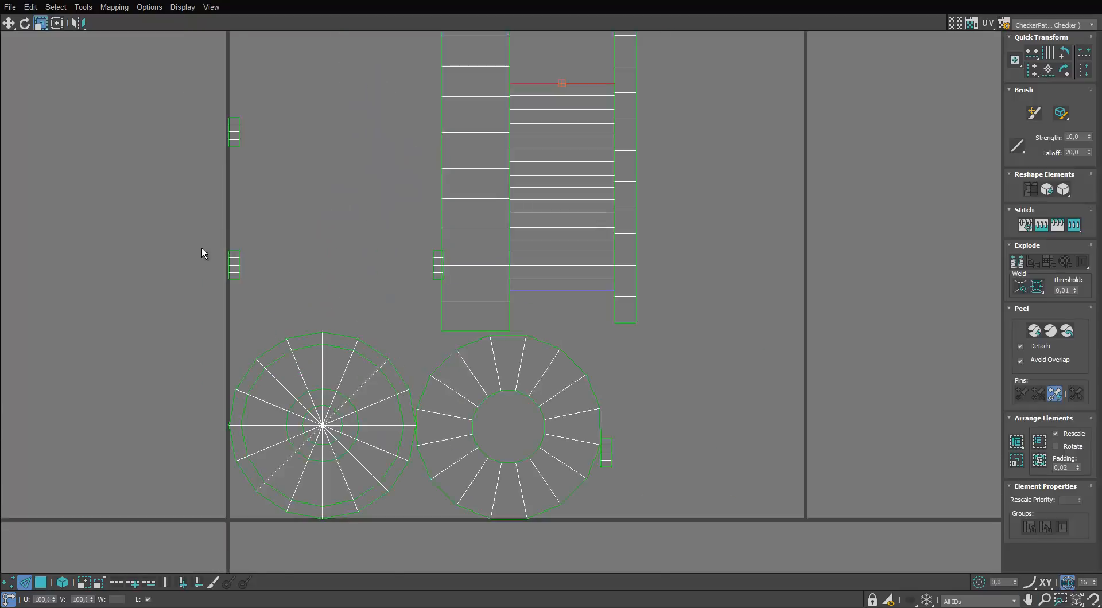
{"action": "left_click", "coordinate": [256, 257]}
{"action": "key", "text": "s"}
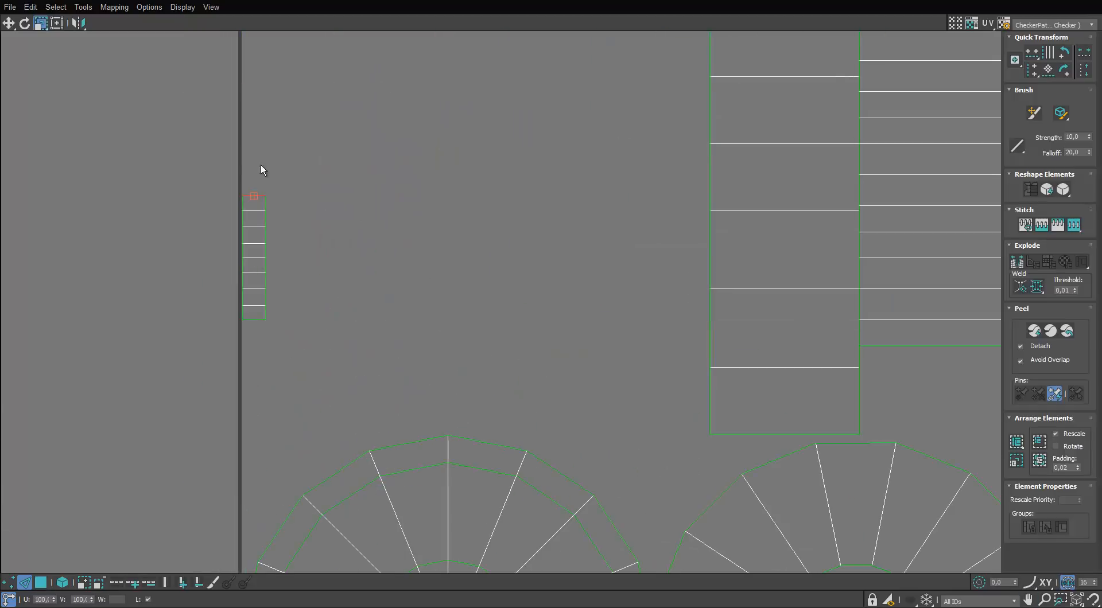
{"action": "left_click_drag", "start_coordinate": [244, 150], "coordinate": [244, 150]}
{"action": "key", "text": "s"}
{"action": "middle_click_drag", "start_coordinate": [272, 84], "coordinate": [288, 169]}
Step: Separate the overlapping circular shells by moving the large ring outside the UV square's left edge, and nudge the right-hand ring slightly
{"action": "scroll", "coordinate": [271, 160], "scroll_direction": "down", "scroll_amount": 5}
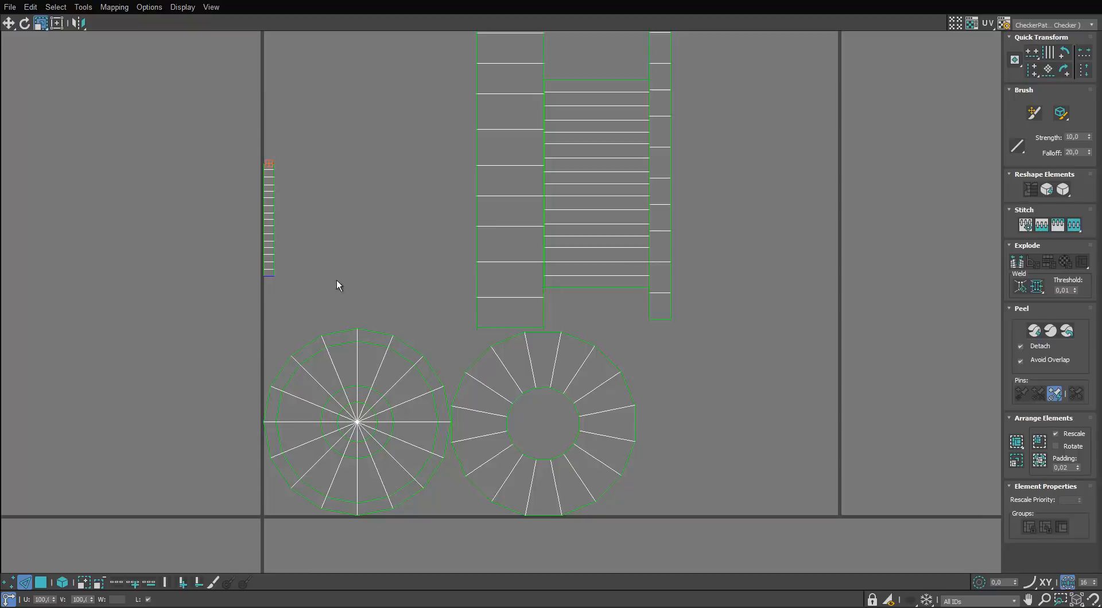
{"action": "scroll", "coordinate": [371, 488], "scroll_direction": "down", "scroll_amount": 2}
{"action": "left_click", "coordinate": [62, 582]}
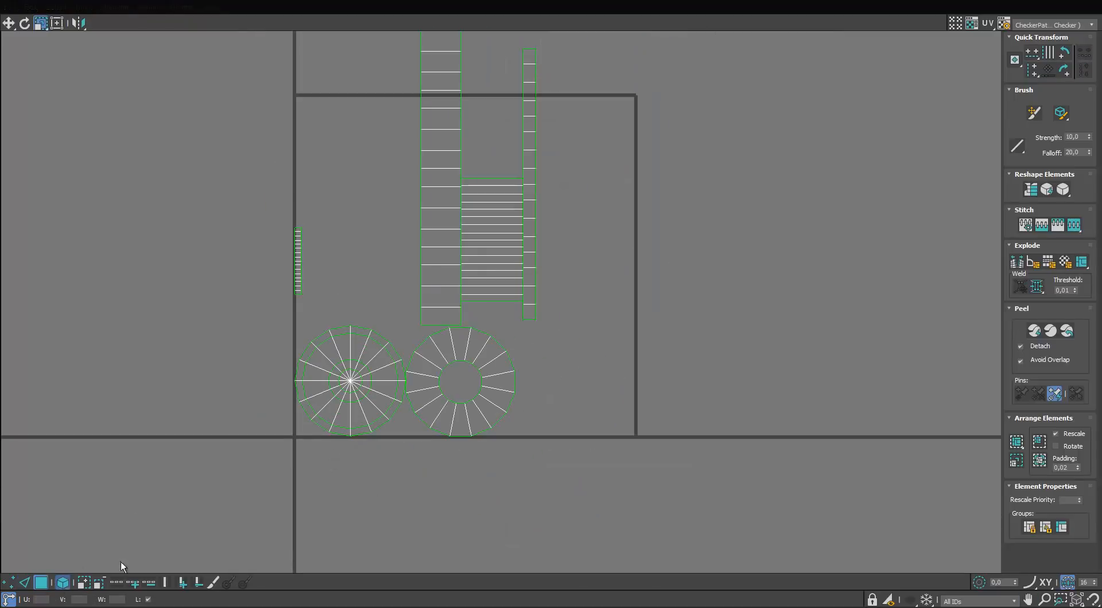
{"action": "left_click", "coordinate": [322, 416]}
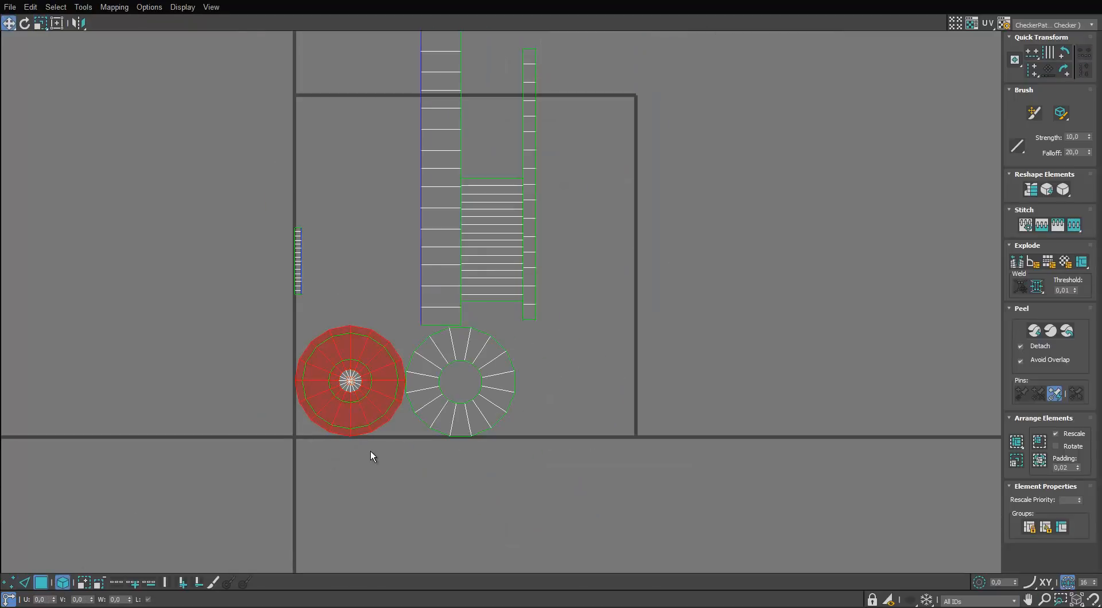
{"action": "left_click_drag", "start_coordinate": [378, 410], "coordinate": [269, 404]}
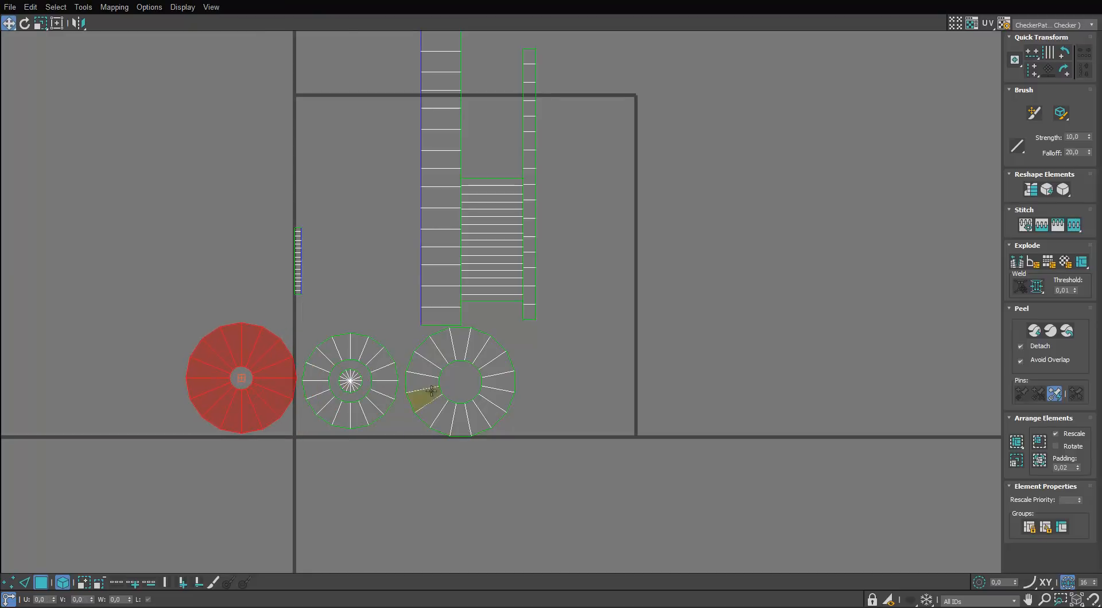
{"action": "left_click_drag", "start_coordinate": [434, 410], "coordinate": [431, 412]}
Step: Move the wide roller's strip shell to the right side of the thin flange strip
{"action": "scroll", "coordinate": [335, 375], "scroll_direction": "up", "scroll_amount": 2}
{"action": "middle_click_drag", "start_coordinate": [332, 328], "coordinate": [338, 373]}
{"action": "scroll", "coordinate": [339, 373], "scroll_direction": "down", "scroll_amount": 2}
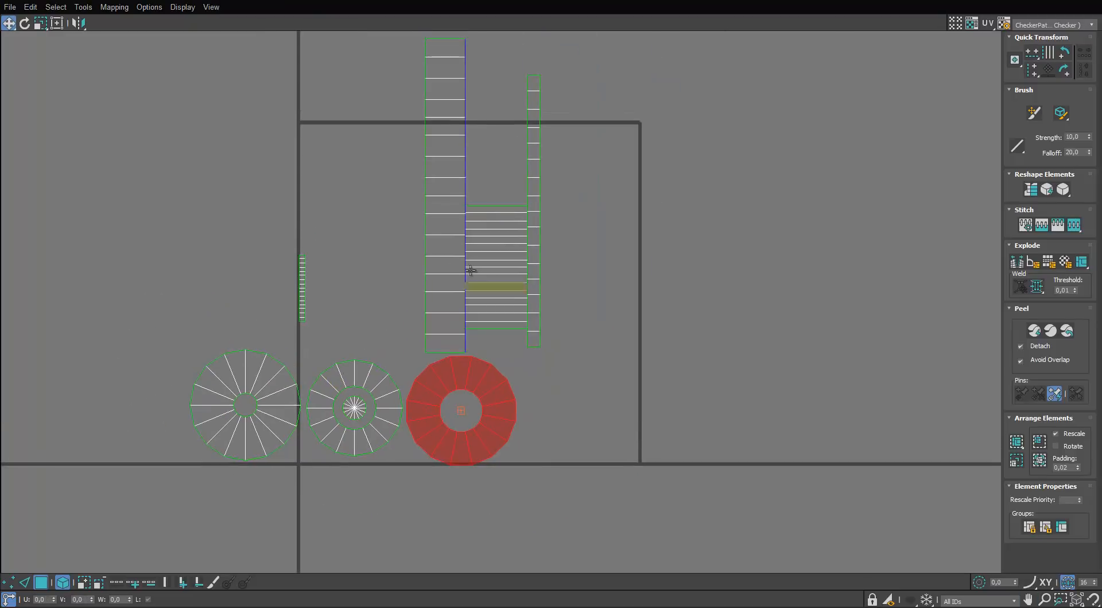
{"action": "left_click_drag", "start_coordinate": [450, 265], "coordinate": [571, 257]}
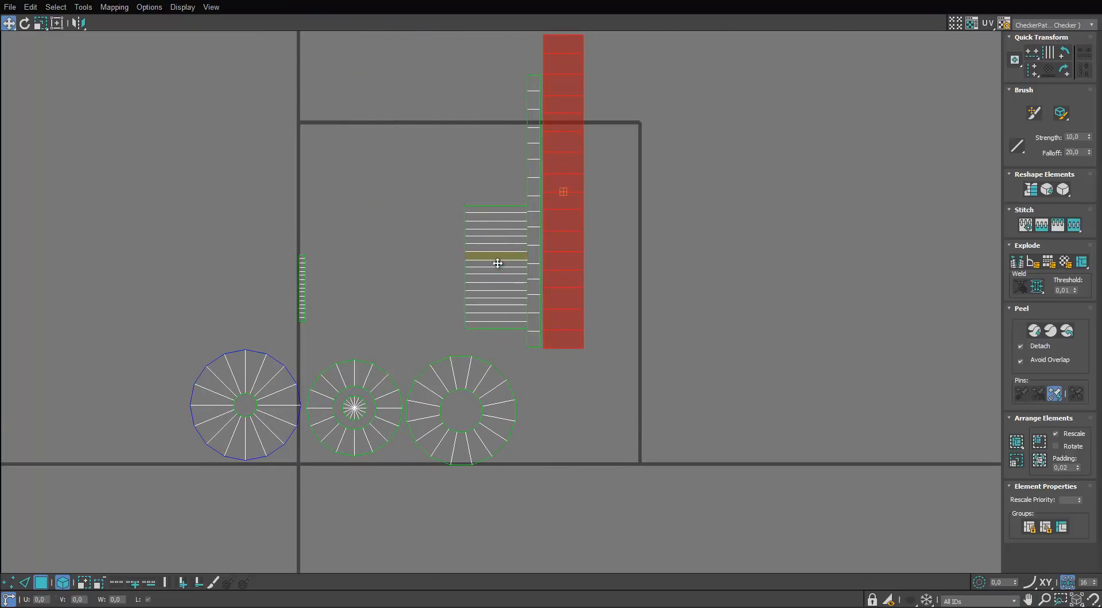
Step: Place the shaft and end-stub strips beside the two tall strips, and rotate the group of strips to horizontal
{"action": "left_click_drag", "start_coordinate": [497, 263], "coordinate": [495, 277]}
{"action": "left_click_drag", "start_coordinate": [305, 285], "coordinate": [480, 167]}
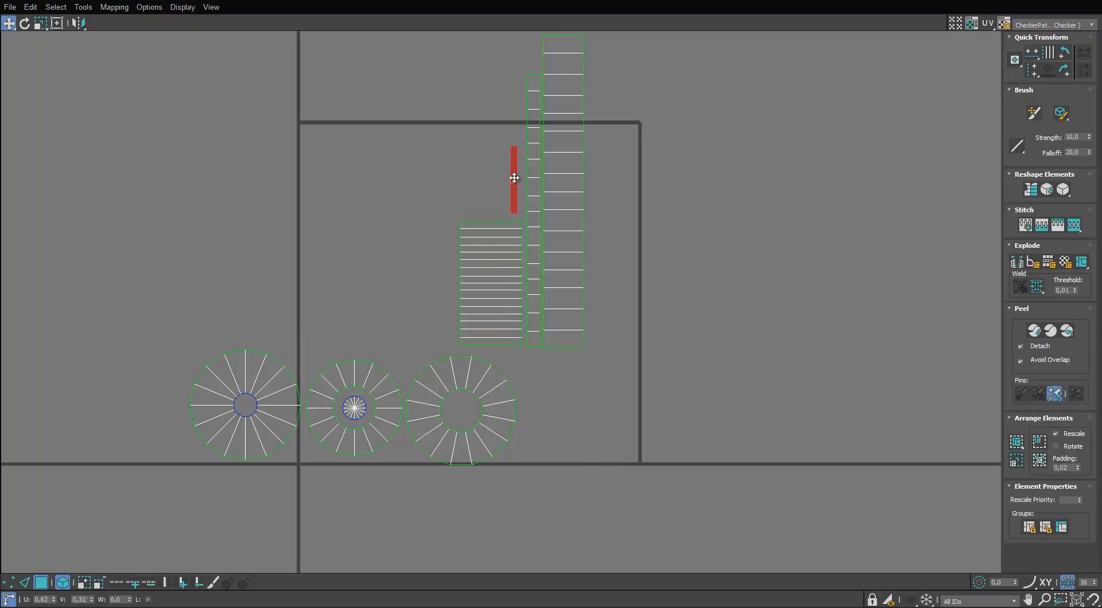
{"action": "left_click_drag", "start_coordinate": [602, 146], "coordinate": [498, 236]}
{"action": "key", "text": "e"}
{"action": "left_click_drag", "start_coordinate": [560, 166], "coordinate": [263, 513]}
{"action": "key", "text": "w"}
Step: Scale all the spool's UV shells down together and move them just outside the UV square's lower-left corner
{"action": "scroll", "coordinate": [315, 425], "scroll_direction": "down", "scroll_amount": 3}
{"action": "left_click_drag", "start_coordinate": [492, 362], "coordinate": [253, 480]}
{"action": "key", "text": "r"}
{"action": "left_click_drag", "start_coordinate": [292, 414], "coordinate": [255, 503]}
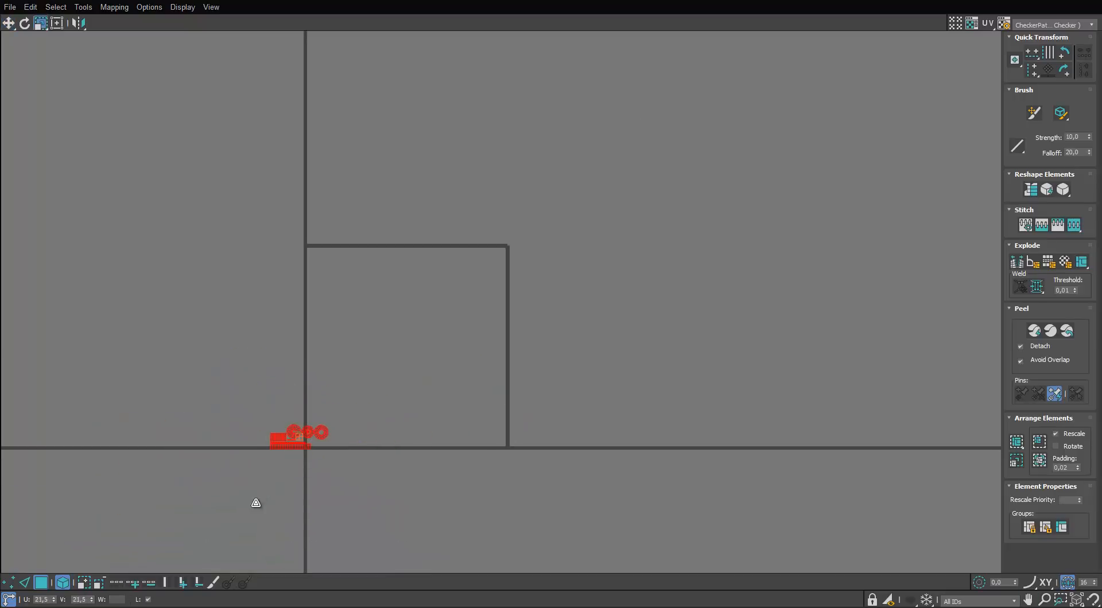
{"action": "scroll", "coordinate": [329, 476], "scroll_direction": "up", "scroll_amount": 4}
{"action": "left_click_drag", "start_coordinate": [286, 444], "coordinate": [303, 531]}
{"action": "key", "text": "r"}
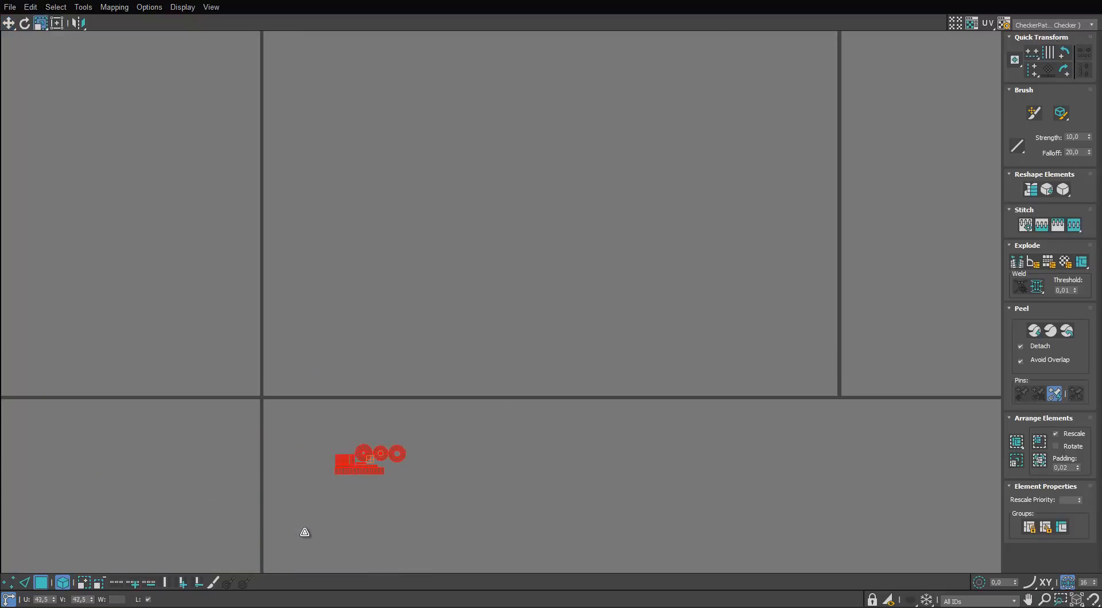
{"action": "key", "text": "w"}
{"action": "left_click_drag", "start_coordinate": [343, 455], "coordinate": [195, 434]}
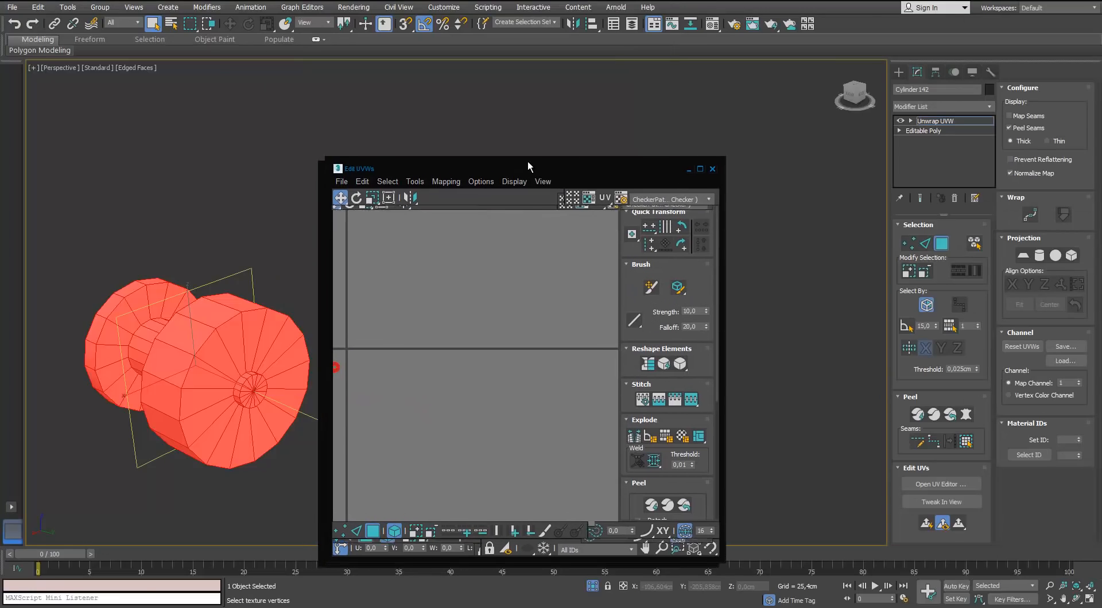
Step: Apply the checker material to the spool and exit isolation to show the whole door around it
{"action": "key", "text": "m"}
{"action": "left_click_drag", "start_coordinate": [663, 158], "coordinate": [266, 355]}
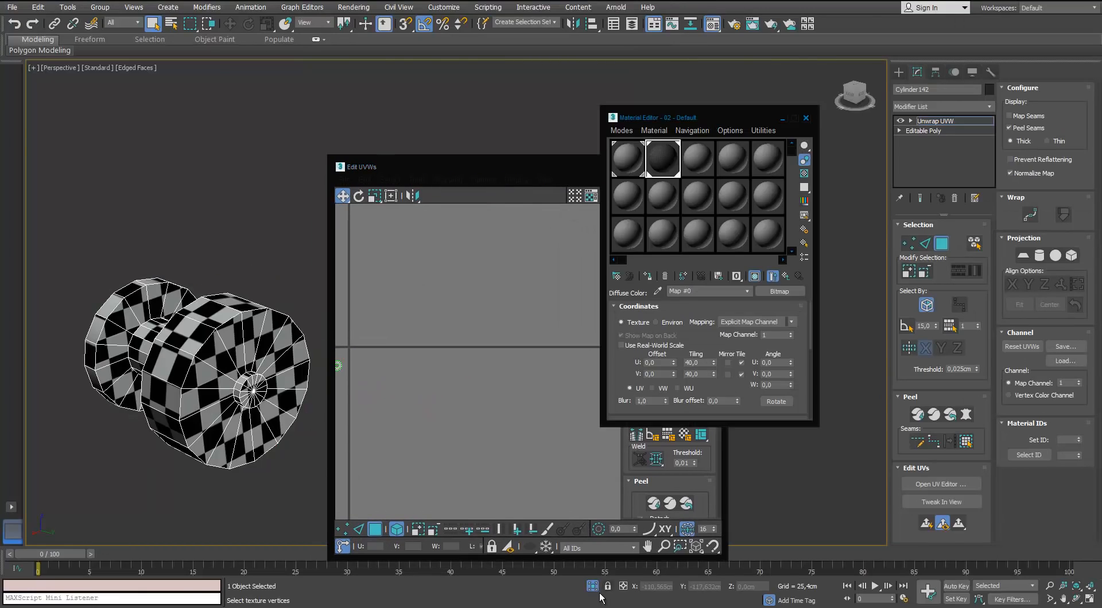
{"action": "left_click", "coordinate": [595, 589]}
{"action": "middle_click_drag", "start_coordinate": [242, 373], "coordinate": [239, 372]}
{"action": "scroll", "coordinate": [240, 356], "scroll_direction": "down", "scroll_amount": 5}
{"action": "scroll", "coordinate": [235, 322], "scroll_direction": "up", "scroll_amount": 4}
{"action": "middle_click_drag", "start_coordinate": [235, 321], "coordinate": [247, 290], "text": "alt"}
{"action": "scroll", "coordinate": [247, 289], "scroll_direction": "down", "scroll_amount": 2}
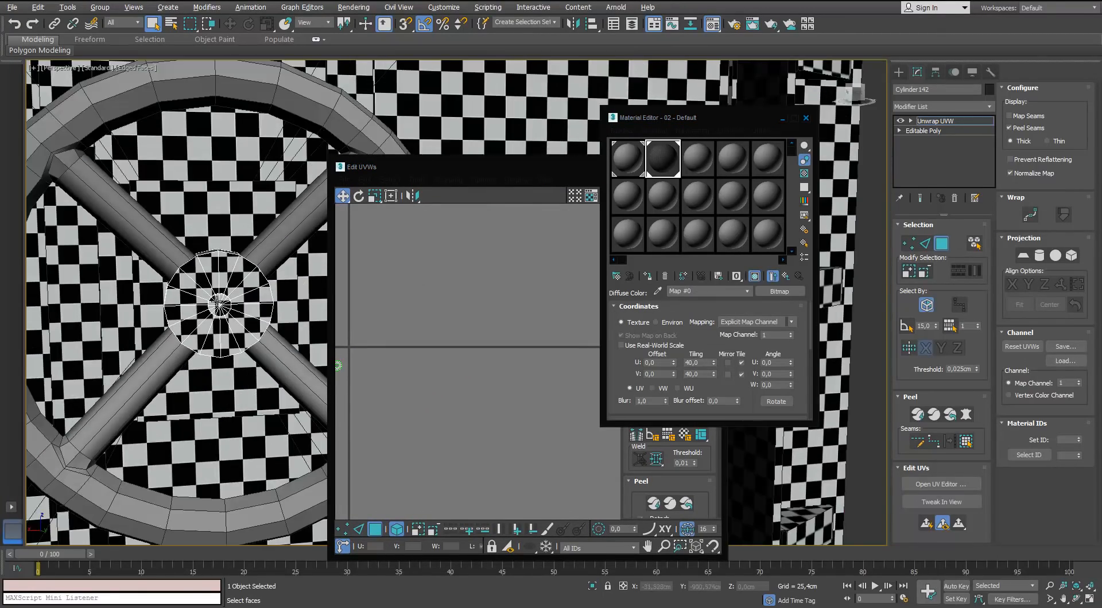
{"action": "left_click", "coordinate": [805, 118]}
Step: Rescale the spool's UV shells to match the door's checker size, and close the UV editor
{"action": "middle_click_drag", "start_coordinate": [396, 340], "coordinate": [541, 334]}
{"action": "scroll", "coordinate": [454, 361], "scroll_direction": "up", "scroll_amount": 3}
{"action": "left_click_drag", "start_coordinate": [540, 333], "coordinate": [448, 388]}
{"action": "key", "text": "r"}
{"action": "scroll", "coordinate": [230, 313], "scroll_direction": "down", "scroll_amount": 4}
{"action": "middle_click_drag", "start_coordinate": [229, 313], "coordinate": [245, 329], "text": "alt"}
{"action": "left_click", "coordinate": [714, 167]}
Step: Select the handwheel with its four spokes and isolate it
{"action": "key", "text": "3"}
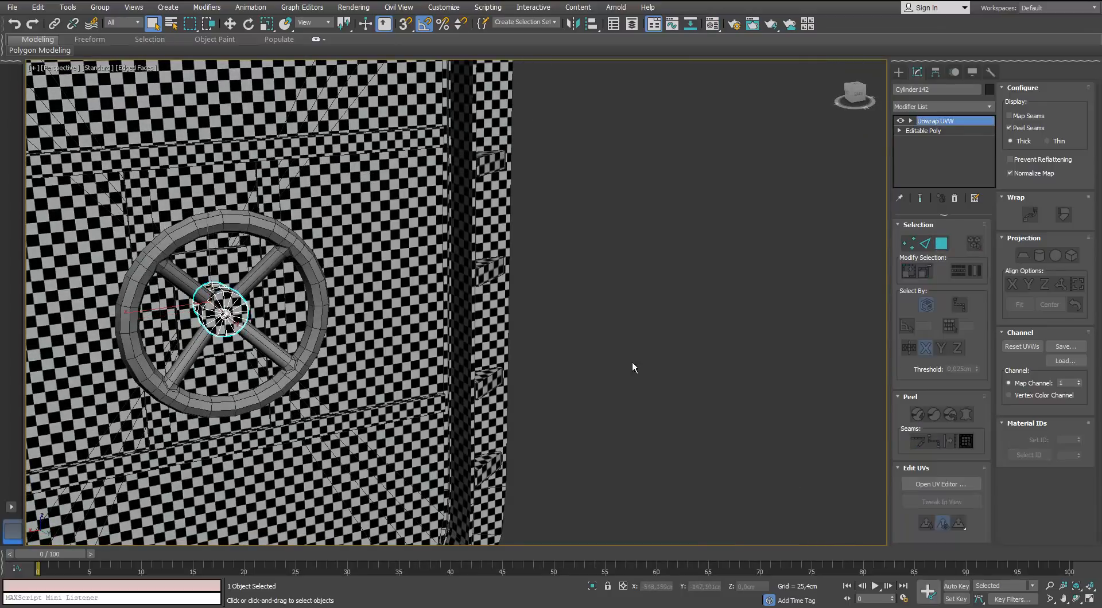
{"action": "left_click", "coordinate": [632, 364]}
{"action": "left_click", "coordinate": [268, 227]}
{"action": "key", "text": "alt+q"}
{"action": "middle_click_drag", "start_coordinate": [277, 261], "coordinate": [463, 186], "text": "alt"}
Step: Delete the end-cap polygons at the inner ends of the handwheel's spokes
{"action": "key", "text": "4"}
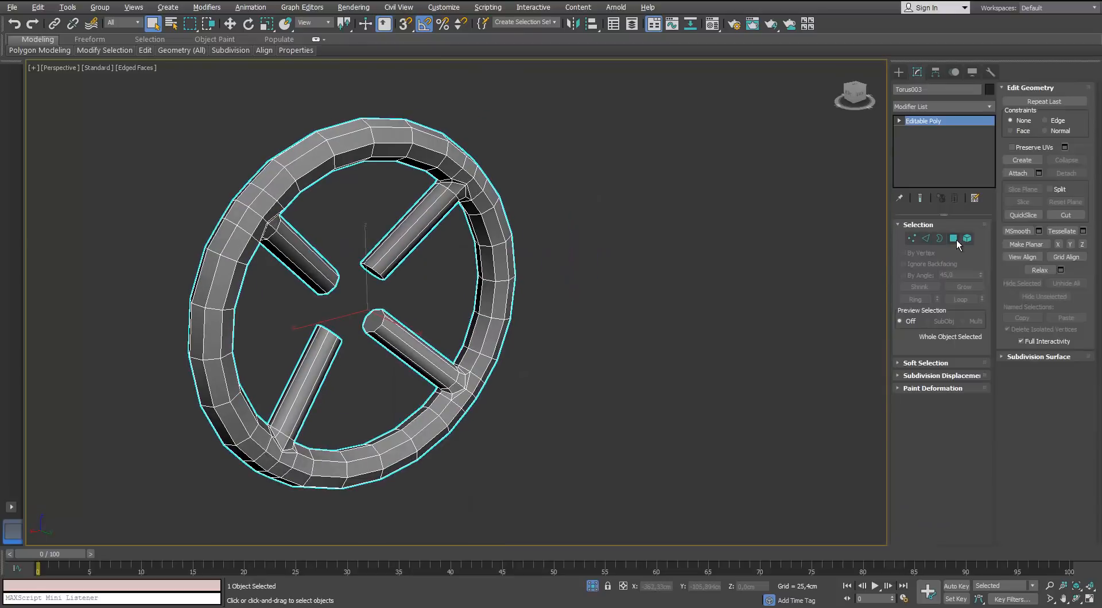
{"action": "left_click", "coordinate": [376, 324]}
{"action": "left_click", "coordinate": [321, 317], "text": "ctrl"}
{"action": "middle_click_drag", "start_coordinate": [376, 324], "coordinate": [373, 290], "text": "alt"}
{"action": "left_click", "coordinate": [329, 280], "text": "ctrl"}
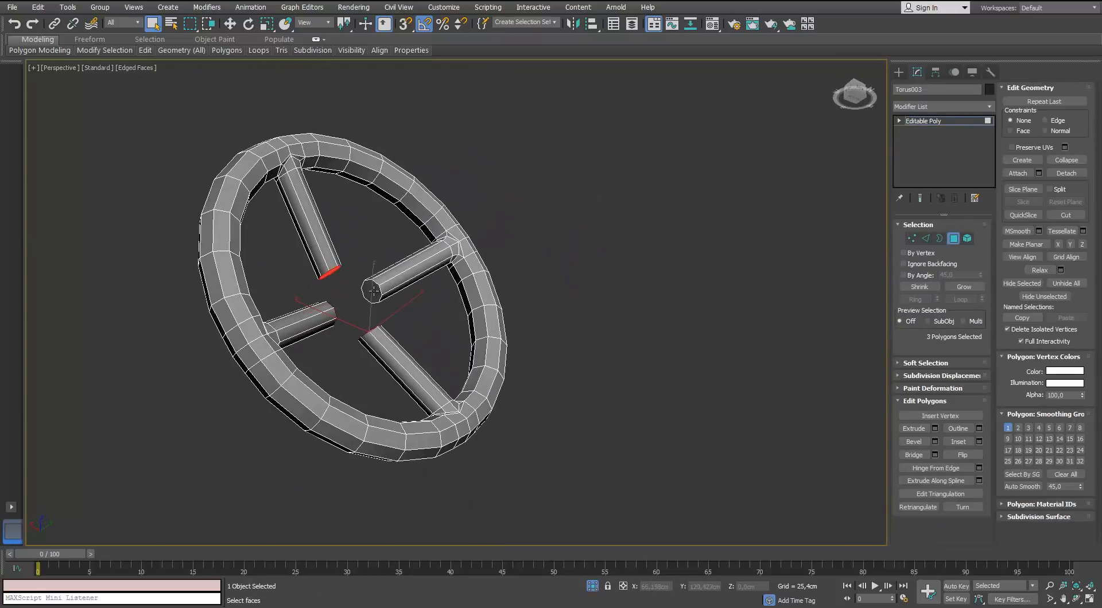
Step: Add an Unwrap UVW modifier to the handwheel and switch it to edge selection
{"action": "middle_click_drag", "start_coordinate": [392, 254], "coordinate": [459, 267], "text": "alt"}
{"action": "scroll", "coordinate": [447, 241], "scroll_direction": "up", "scroll_amount": 5}
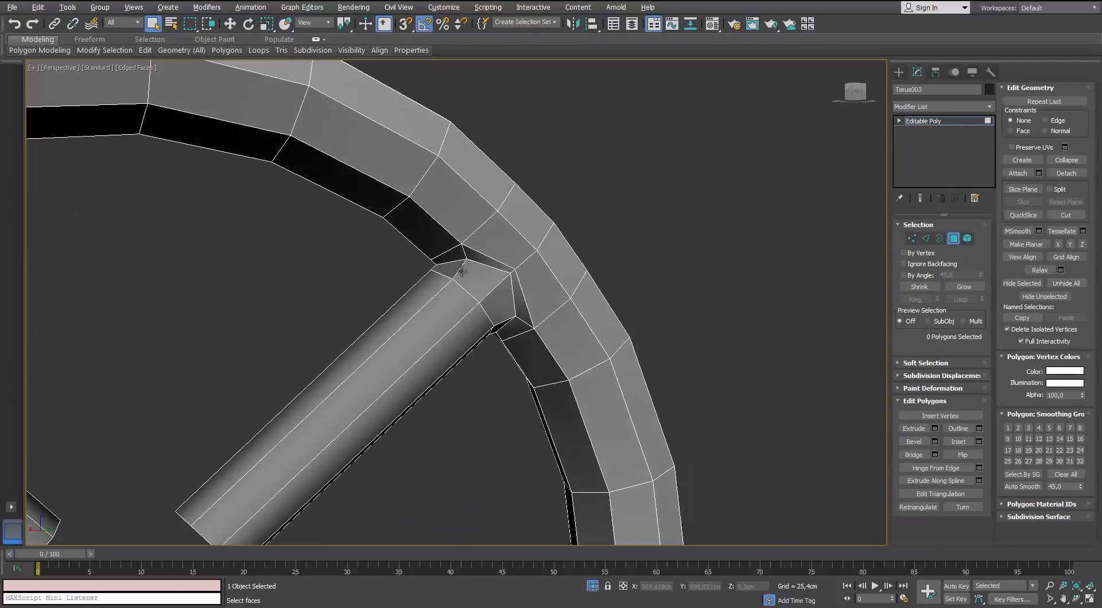
{"action": "left_click", "coordinate": [927, 239]}
{"action": "left_click", "coordinate": [925, 239]}
{"action": "left_click", "coordinate": [988, 109]}
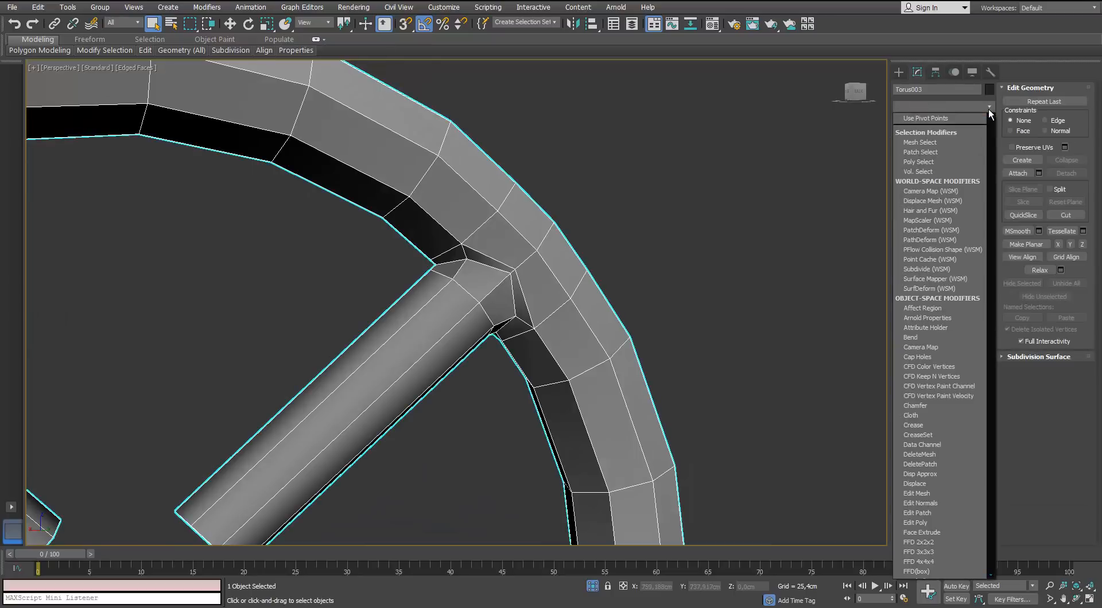
{"action": "key", "text": "u"}
{"action": "key", "text": "Return"}
{"action": "left_click", "coordinate": [1009, 116]}
{"action": "left_click", "coordinate": [925, 241]}
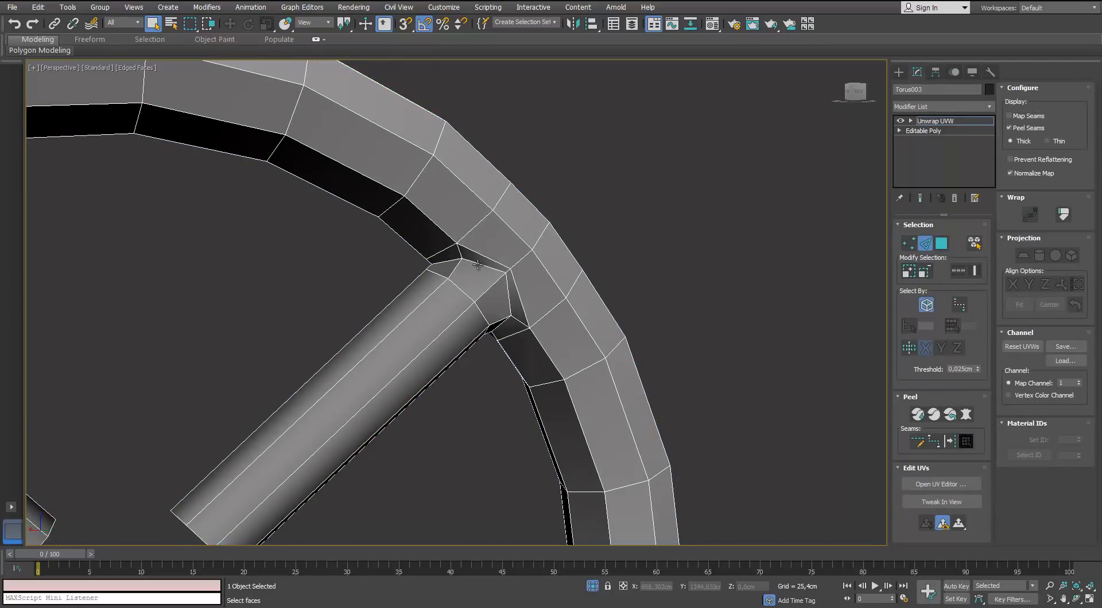
Step: Convert the edge loops where the four spokes meet the ring into peel seams
{"action": "double_click", "coordinate": [478, 263]}
{"action": "middle_click_drag", "start_coordinate": [477, 270], "coordinate": [772, 229]}
{"action": "scroll", "coordinate": [533, 230], "scroll_direction": "down", "scroll_amount": 4}
{"action": "double_click", "coordinate": [411, 208], "text": "ctrl"}
{"action": "scroll", "coordinate": [412, 252], "scroll_direction": "down", "scroll_amount": 4}
{"action": "scroll", "coordinate": [390, 339], "scroll_direction": "up", "scroll_amount": 4}
{"action": "middle_click_drag", "start_coordinate": [429, 439], "coordinate": [352, 343]}
{"action": "double_click", "coordinate": [320, 338], "text": "ctrl"}
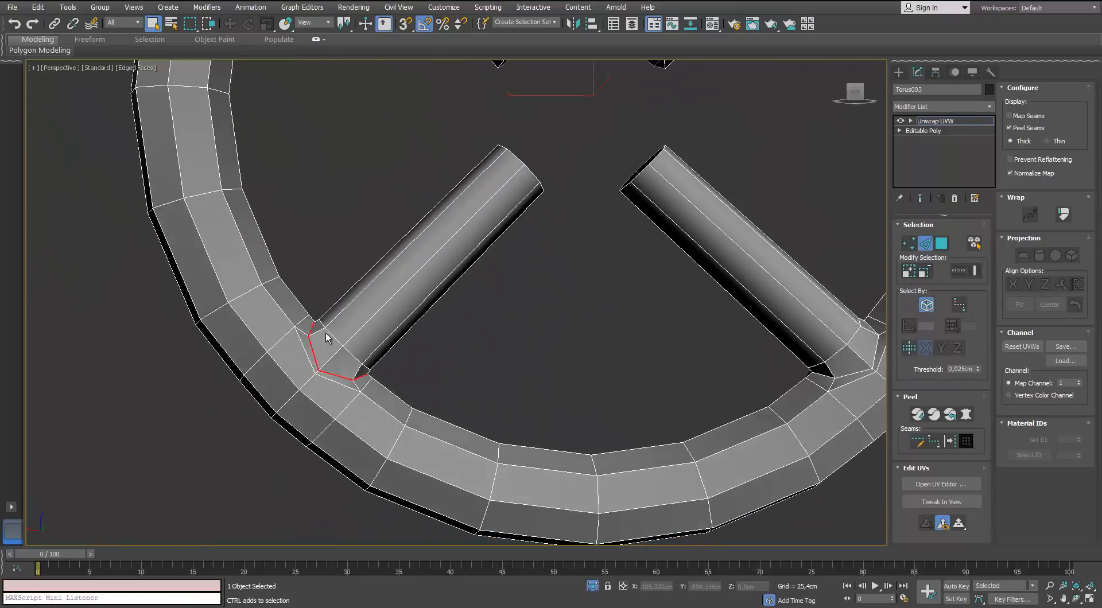
{"action": "scroll", "coordinate": [327, 337], "scroll_direction": "down", "scroll_amount": 4}
{"action": "middle_click_drag", "start_coordinate": [477, 209], "coordinate": [439, 243]}
{"action": "scroll", "coordinate": [535, 298], "scroll_direction": "up", "scroll_amount": 5}
{"action": "key", "text": "z"}
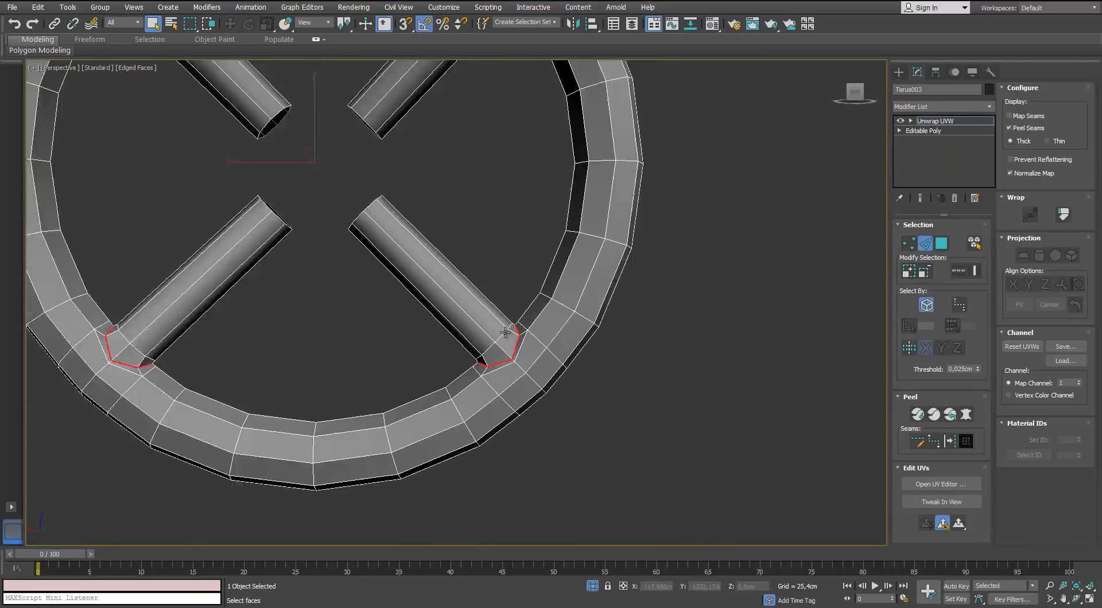
{"action": "left_click", "coordinate": [949, 441]}
Step: Convert the ring's outer and inner edge loops and lengthwise edges on the spokes into peel seams
{"action": "middle_click_drag", "start_coordinate": [476, 243], "coordinate": [575, 231], "text": "alt"}
{"action": "middle_click_drag", "start_coordinate": [362, 163], "coordinate": [442, 258], "text": "alt"}
{"action": "scroll", "coordinate": [446, 240], "scroll_direction": "up", "scroll_amount": 5}
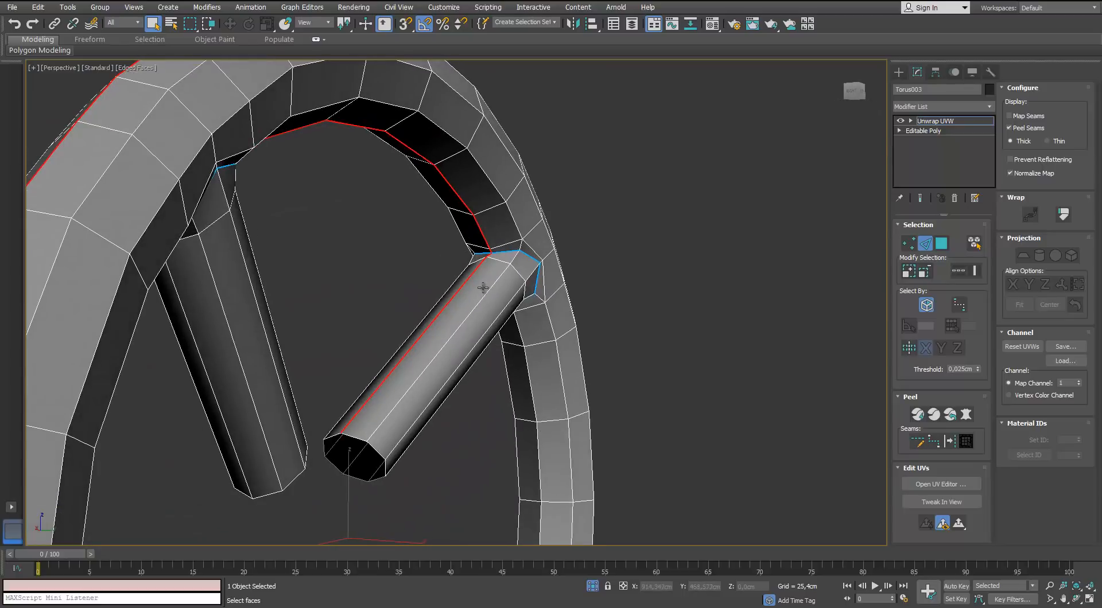
{"action": "scroll", "coordinate": [483, 287], "scroll_direction": "down", "scroll_amount": 5}
{"action": "middle_click_drag", "start_coordinate": [483, 287], "coordinate": [383, 185], "text": "alt"}
{"action": "scroll", "coordinate": [383, 185], "scroll_direction": "up", "scroll_amount": 3}
{"action": "left_click_drag", "start_coordinate": [535, 270], "coordinate": [540, 273], "text": "alt"}
{"action": "middle_click_drag", "start_coordinate": [539, 273], "coordinate": [576, 163], "text": "alt"}
{"action": "double_click", "coordinate": [608, 251], "text": "ctrl"}
{"action": "middle_click_drag", "start_coordinate": [576, 163], "coordinate": [442, 312], "text": "alt"}
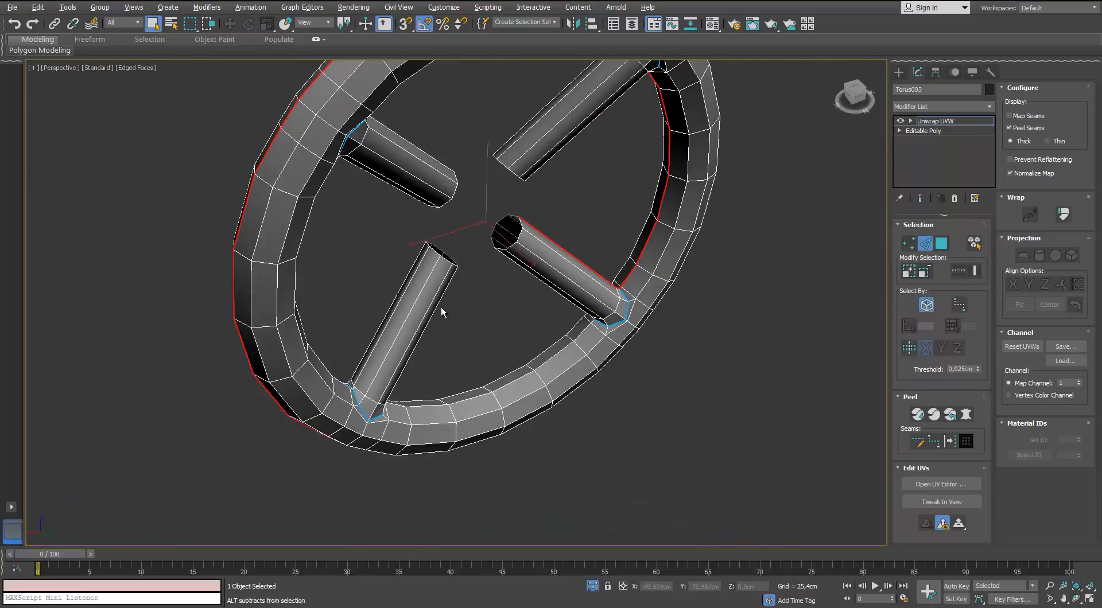
{"action": "scroll", "coordinate": [427, 310], "scroll_direction": "up", "scroll_amount": 4}
{"action": "middle_click_drag", "start_coordinate": [411, 279], "coordinate": [582, 369], "text": "alt"}
{"action": "double_click", "coordinate": [595, 285], "text": "ctrl"}
{"action": "scroll", "coordinate": [590, 294], "scroll_direction": "down", "scroll_amount": 3}
{"action": "middle_click_drag", "start_coordinate": [695, 301], "coordinate": [698, 384]}
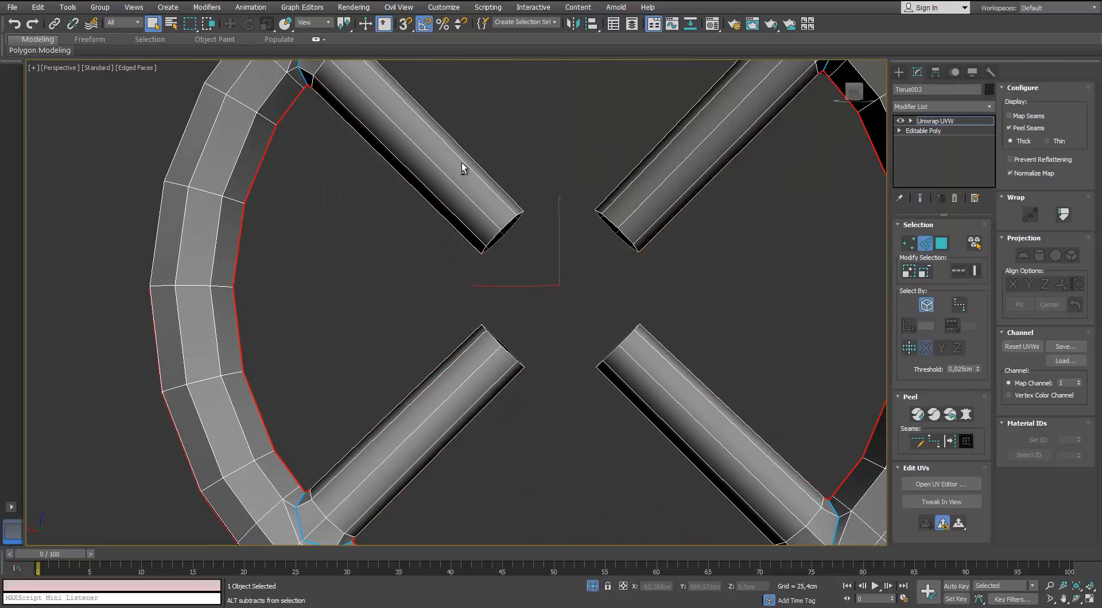
{"action": "scroll", "coordinate": [464, 168], "scroll_direction": "down", "scroll_amount": 3}
{"action": "middle_click_drag", "start_coordinate": [464, 168], "coordinate": [416, 180], "text": "alt"}
{"action": "left_click", "coordinate": [949, 441]}
Step: Open the UV editor and select one side of the handwheel's ring up to its seams
{"action": "middle_click_drag", "start_coordinate": [554, 241], "coordinate": [475, 279], "text": "alt"}
{"action": "left_click", "coordinate": [940, 484]}
{"action": "left_click_drag", "start_coordinate": [515, 189], "coordinate": [697, 124]}
{"action": "middle_click_drag", "start_coordinate": [398, 215], "coordinate": [250, 248]}
{"action": "left_click", "coordinate": [942, 244]}
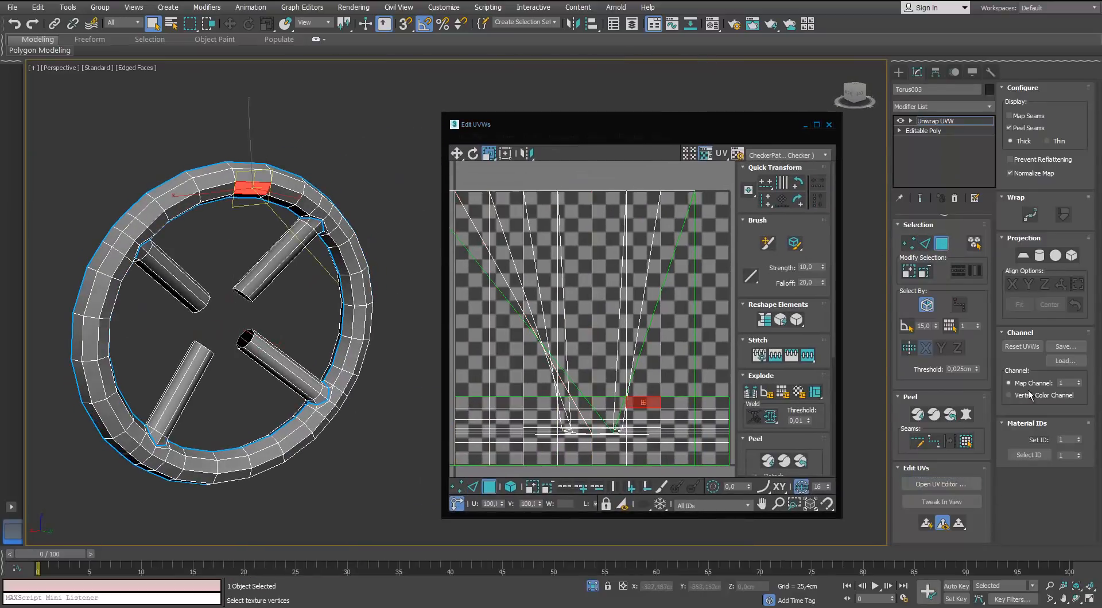
{"action": "left_click", "coordinate": [969, 444]}
Step: Try to unwrap the selected side of the ring with Quick Peel
{"action": "left_click", "coordinate": [920, 415]}
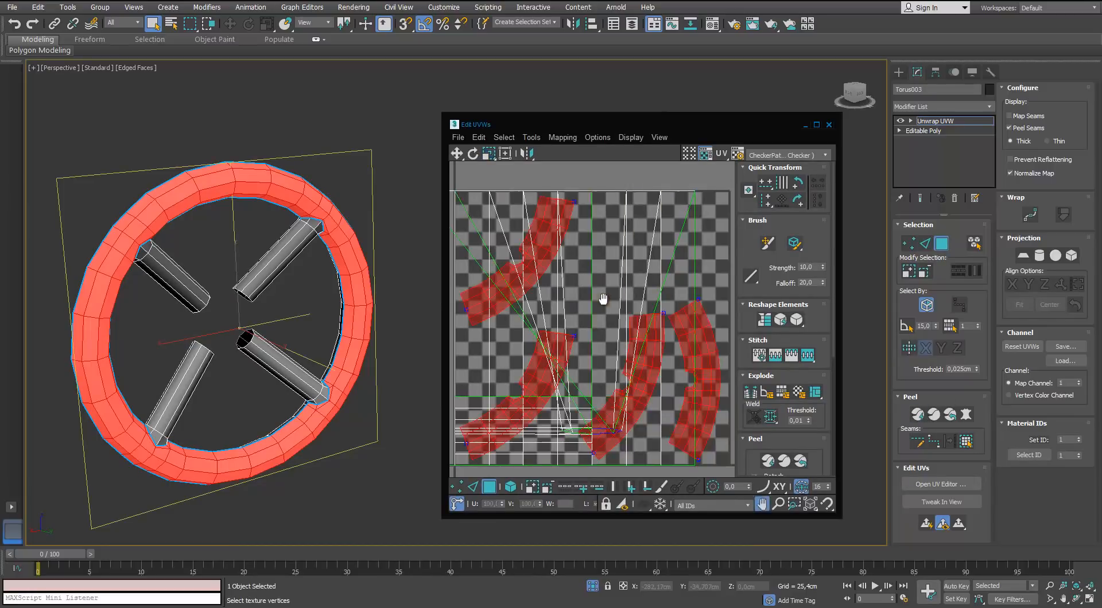
{"action": "scroll", "coordinate": [602, 300], "scroll_direction": "down", "scroll_amount": 3}
{"action": "mouse_move", "coordinate": [175, 200]}
{"action": "middle_mouse_down", "text": "alt"}
{"action": "mouse_move", "coordinate": [246, 196]}
{"action": "mouse_move", "coordinate": [163, 218]}
{"action": "mouse_move", "coordinate": [161, 201]}
{"action": "middle_mouse_up", "text": "alt"}
{"action": "scroll", "coordinate": [184, 216], "scroll_direction": "up", "scroll_amount": 3}
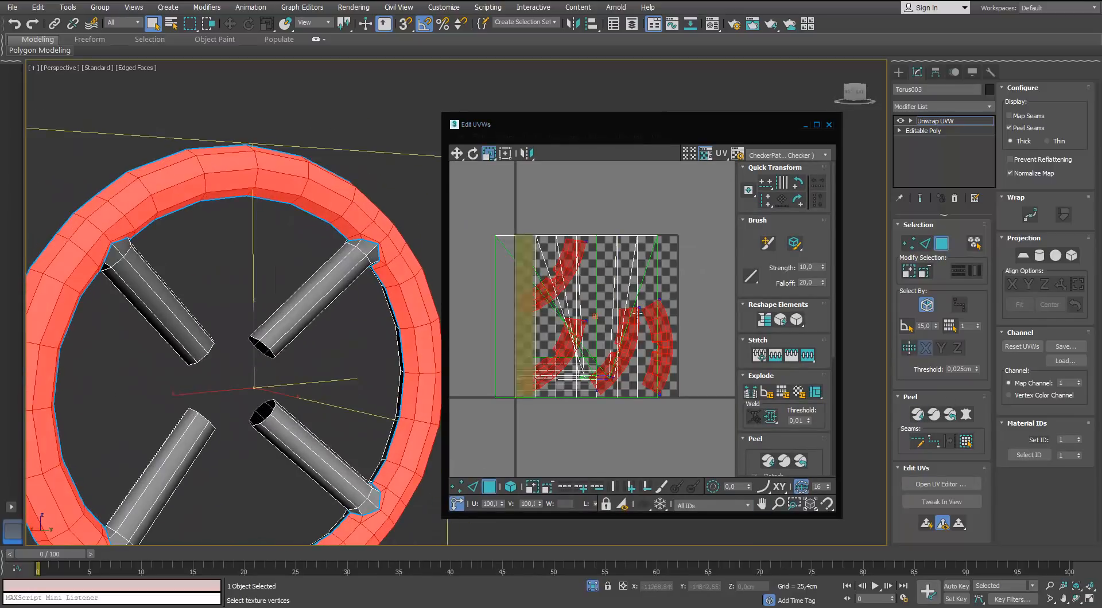
{"action": "middle_click_drag", "start_coordinate": [663, 329], "coordinate": [666, 307]}
Step: Planar-map the selected side of the ring and unwrap it with peel and pelt mapping into one ring-shaped shell
{"action": "left_click", "coordinate": [1023, 255]}
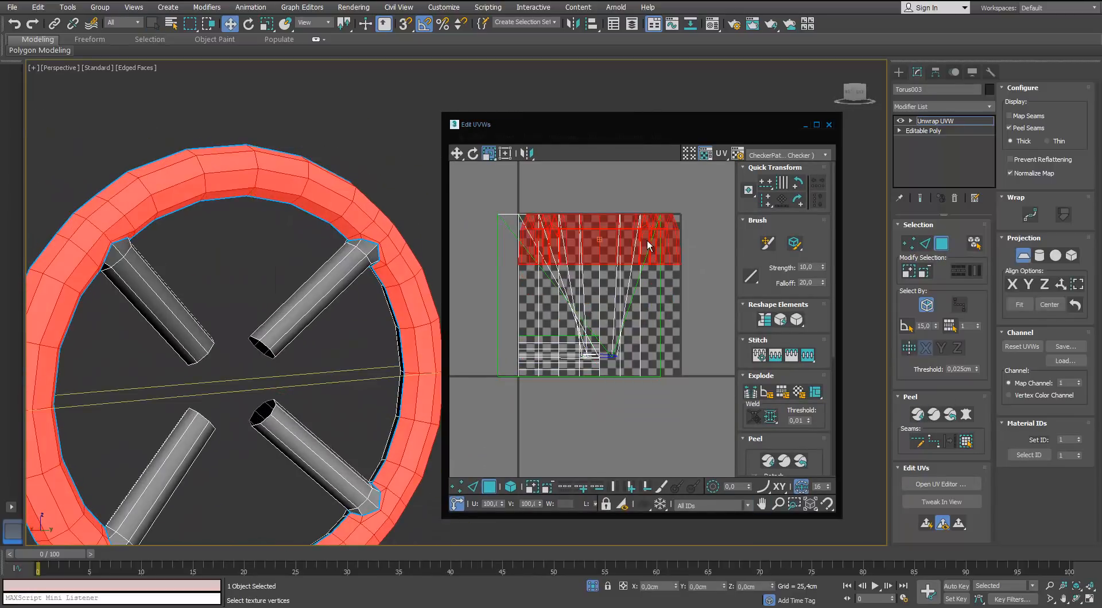
{"action": "left_click", "coordinate": [767, 462]}
{"action": "middle_click_drag", "start_coordinate": [577, 347], "coordinate": [566, 324]}
{"action": "scroll", "coordinate": [567, 328], "scroll_direction": "down", "scroll_amount": 3}
{"action": "middle_click_drag", "start_coordinate": [281, 228], "coordinate": [321, 319], "text": "alt"}
{"action": "scroll", "coordinate": [320, 221], "scroll_direction": "up", "scroll_amount": 3}
{"action": "scroll", "coordinate": [319, 220], "scroll_direction": "down", "scroll_amount": 2}
{"action": "scroll", "coordinate": [330, 247], "scroll_direction": "up", "scroll_amount": 3}
{"action": "scroll", "coordinate": [330, 249], "scroll_direction": "down", "scroll_amount": 2}
{"action": "scroll", "coordinate": [334, 270], "scroll_direction": "up", "scroll_amount": 3}
{"action": "scroll", "coordinate": [335, 270], "scroll_direction": "down", "scroll_amount": 6}
{"action": "scroll", "coordinate": [275, 286], "scroll_direction": "up", "scroll_amount": 5}
{"action": "scroll", "coordinate": [573, 294], "scroll_direction": "up", "scroll_amount": 2}
{"action": "left_click", "coordinate": [966, 414]}
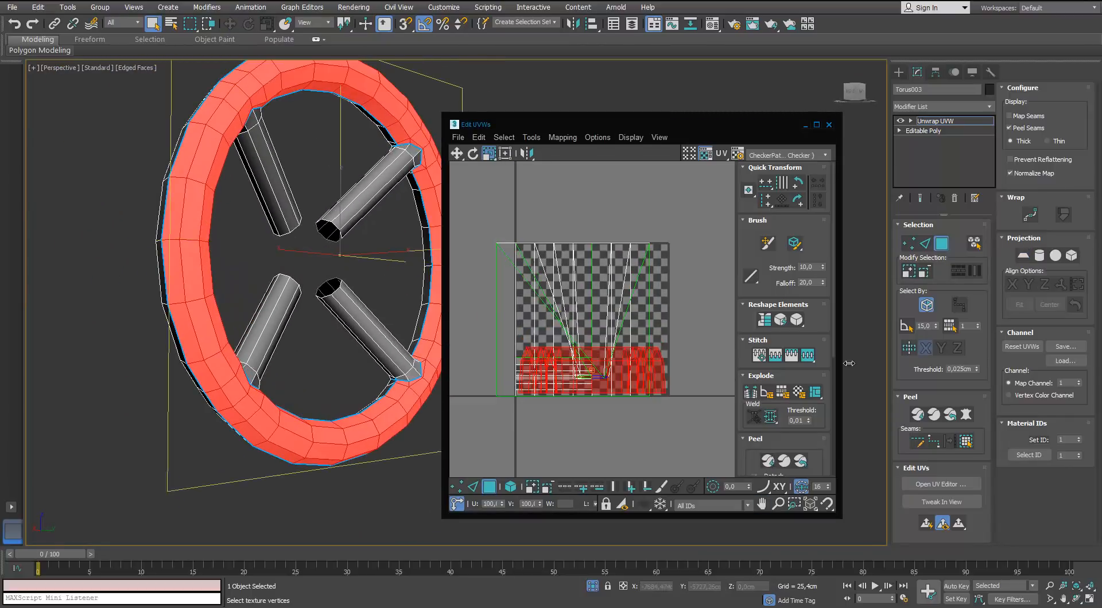
{"action": "left_click", "coordinate": [838, 207]}
{"action": "left_click", "coordinate": [885, 412]}
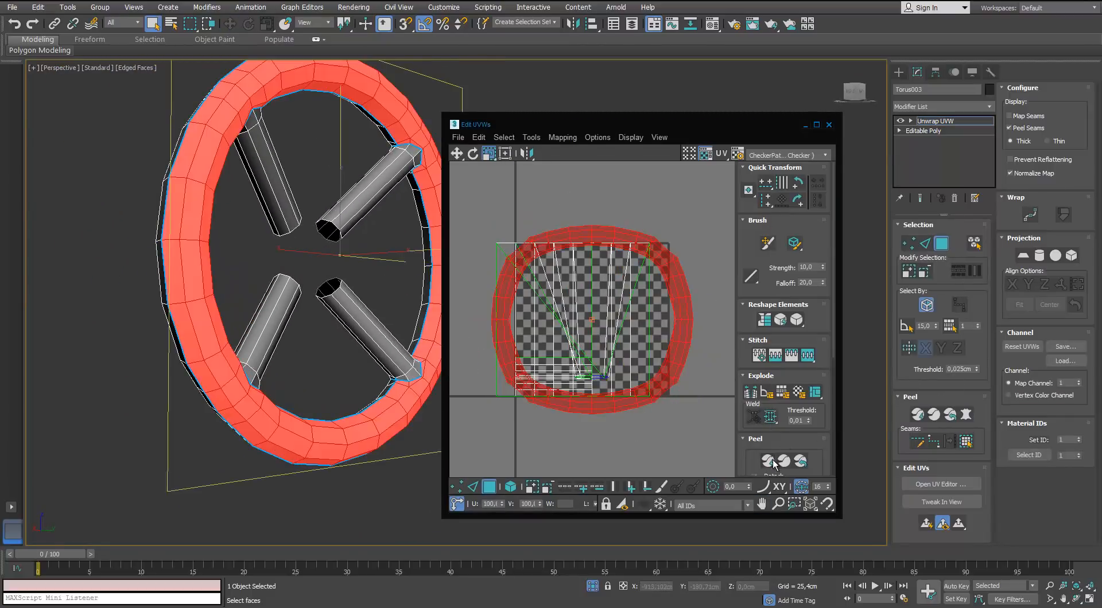
Step: Scale the ring-shaped shell slightly and move it below the UV square
{"action": "left_click_drag", "start_coordinate": [654, 246], "coordinate": [644, 287]}
{"action": "middle_click_drag", "start_coordinate": [643, 286], "coordinate": [620, 243]}
{"action": "key", "text": "w"}
{"action": "left_click_drag", "start_coordinate": [630, 249], "coordinate": [634, 414]}
{"action": "middle_click_drag", "start_coordinate": [639, 329], "coordinate": [576, 242]}
{"action": "scroll", "coordinate": [560, 304], "scroll_direction": "up", "scroll_amount": 2}
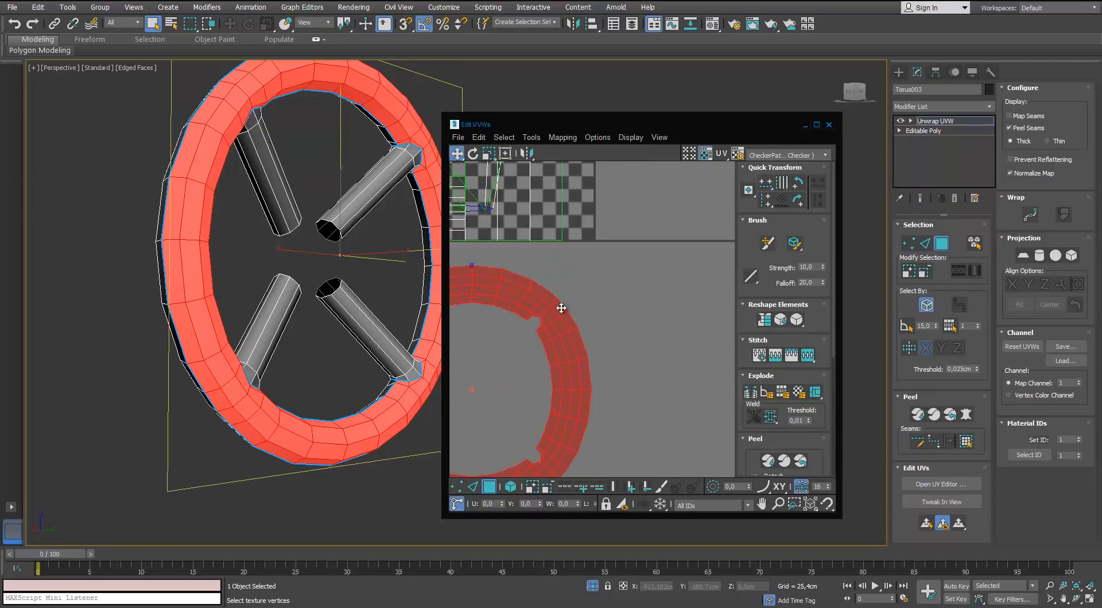
{"action": "scroll", "coordinate": [299, 156], "scroll_direction": "down", "scroll_amount": 1}
Step: Peel the other side of the ring and place its shell beside the first ring shell below the UV square
{"action": "middle_click_drag", "start_coordinate": [299, 157], "coordinate": [307, 100], "text": "alt"}
{"action": "left_click", "coordinate": [310, 95]}
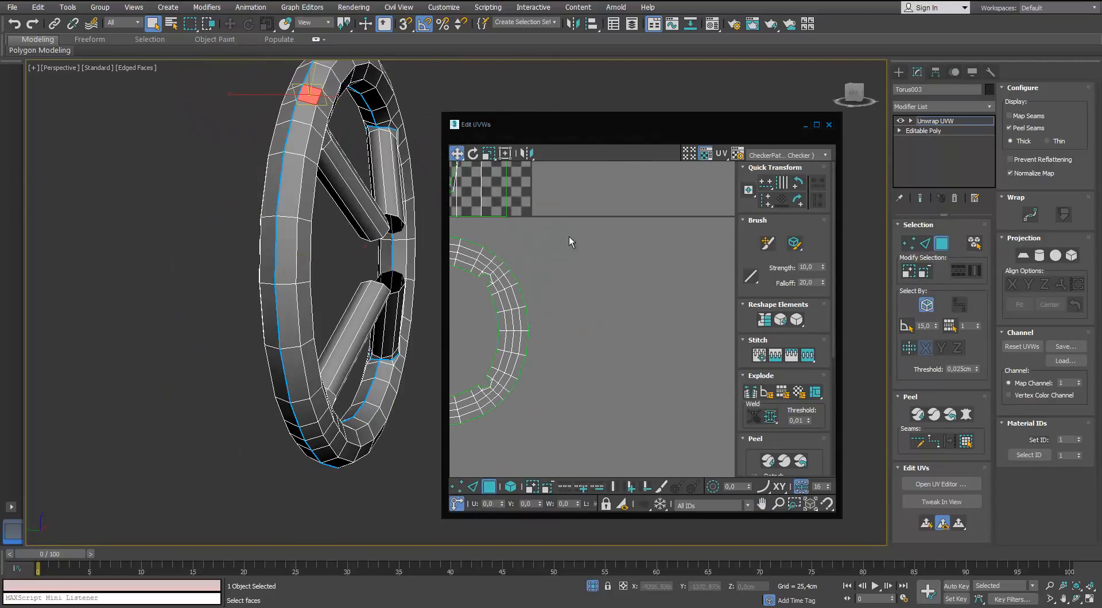
{"action": "left_click", "coordinate": [965, 440]}
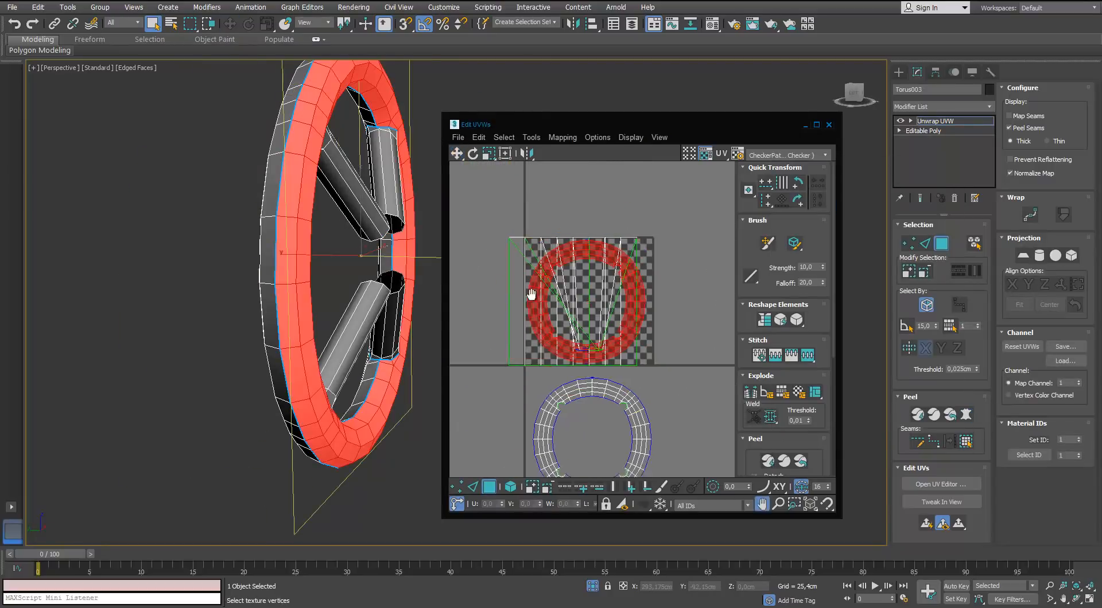
{"action": "middle_click_drag", "start_coordinate": [532, 294], "coordinate": [504, 244]}
{"action": "scroll", "coordinate": [504, 244], "scroll_direction": "down", "scroll_amount": 2}
{"action": "left_click_drag", "start_coordinate": [565, 259], "coordinate": [641, 342]}
{"action": "left_click_drag", "start_coordinate": [651, 380], "coordinate": [545, 336]}
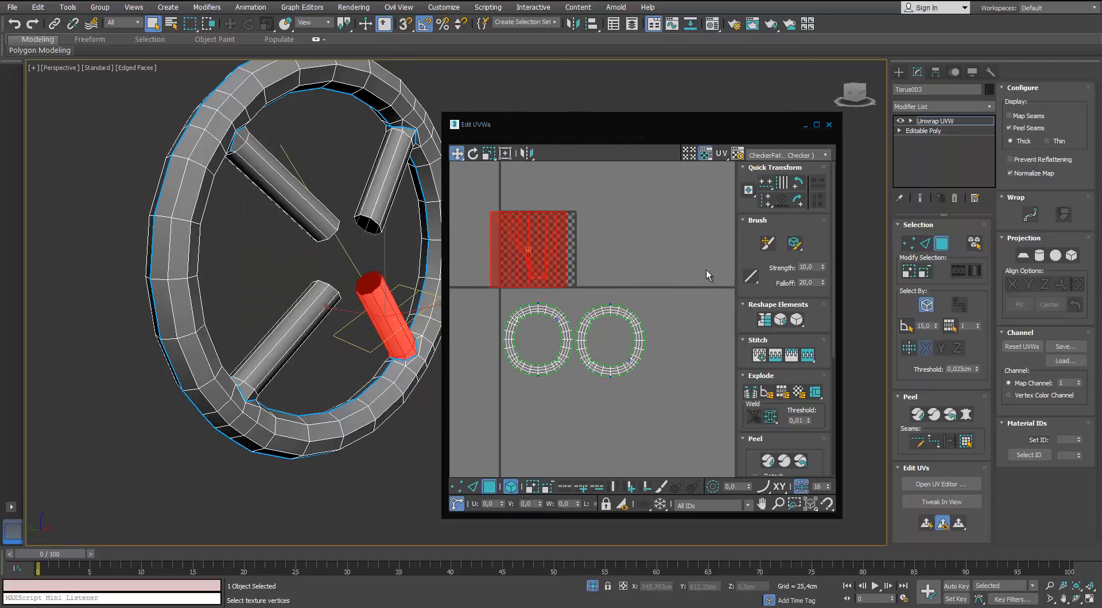
Step: Apply Normal Mapping with the Box Mapping option to the selected spoke
{"action": "left_click_drag", "start_coordinate": [576, 130], "coordinate": [600, 123]}
{"action": "left_click", "coordinate": [597, 128]}
{"action": "left_click", "coordinate": [606, 160]}
{"action": "left_click", "coordinate": [150, 103]}
{"action": "left_click", "coordinate": [141, 145]}
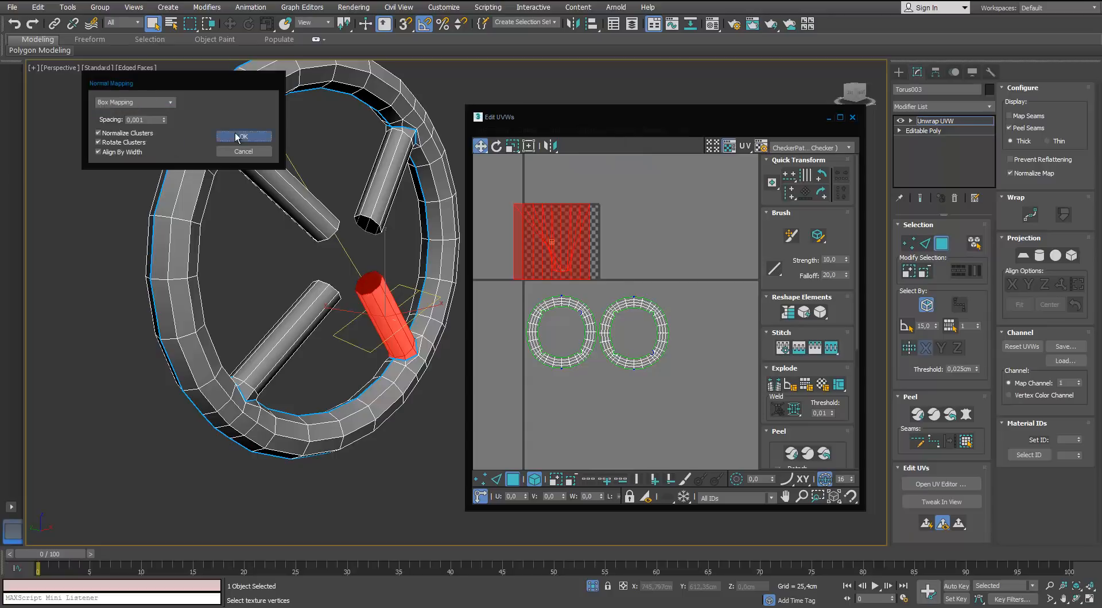
{"action": "left_click", "coordinate": [241, 136]}
Step: Move the spoke's box-mapped pieces to the right of the UV square and maximize the UV editor
{"action": "scroll", "coordinate": [615, 278], "scroll_direction": "up", "scroll_amount": 2}
{"action": "middle_click_drag", "start_coordinate": [616, 279], "coordinate": [611, 255]}
{"action": "scroll", "coordinate": [610, 255], "scroll_direction": "down", "scroll_amount": 2}
{"action": "scroll", "coordinate": [575, 235], "scroll_direction": "up", "scroll_amount": 4}
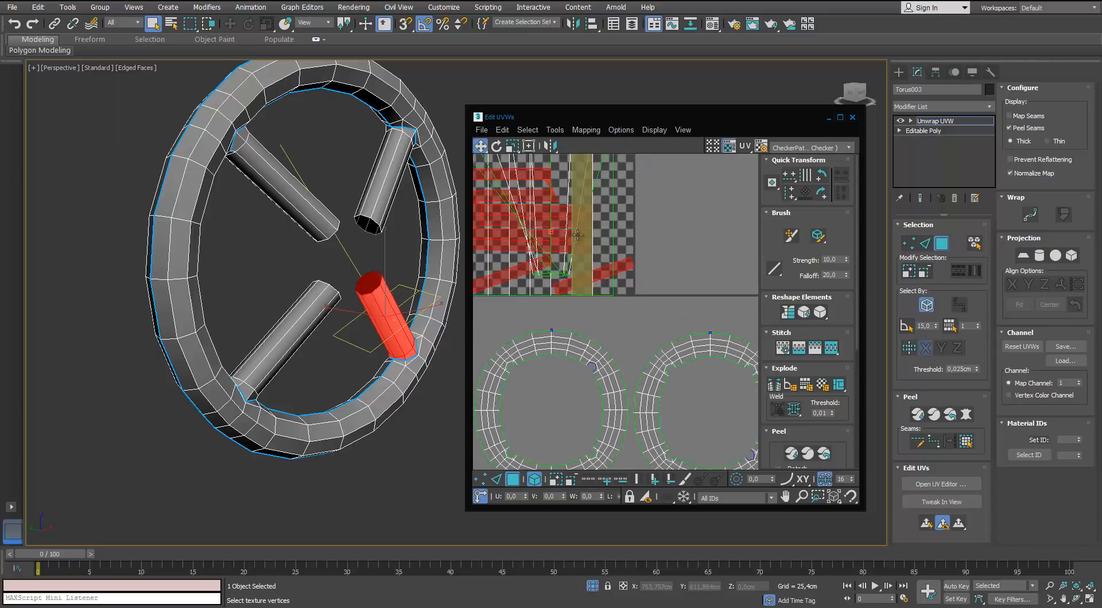
{"action": "middle_click_drag", "start_coordinate": [576, 235], "coordinate": [571, 259]}
{"action": "scroll", "coordinate": [571, 258], "scroll_direction": "down", "scroll_amount": 3}
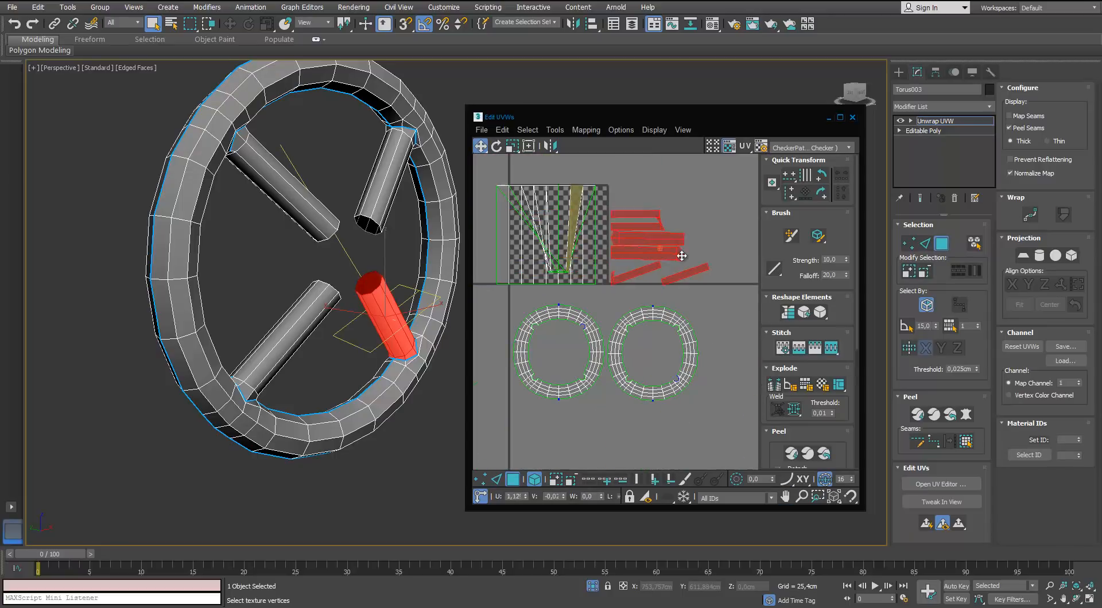
{"action": "left_click", "coordinate": [839, 118]}
{"action": "scroll", "coordinate": [636, 231], "scroll_direction": "up", "scroll_amount": 3}
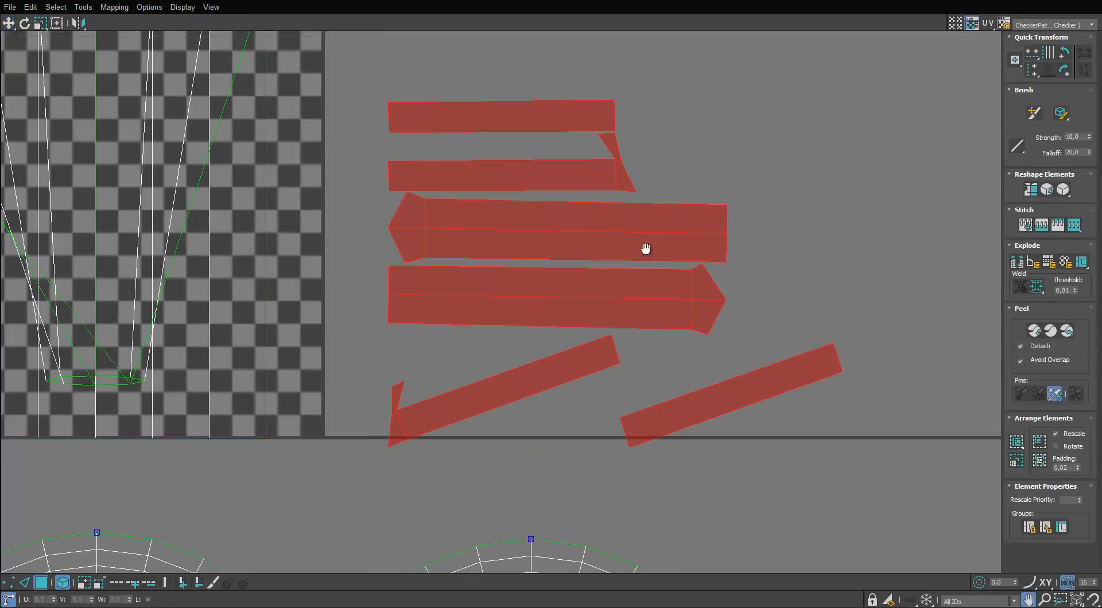
Step: Move the spoke's narrow strip with the pointed tip away from the other pieces into empty UV space
{"action": "left_click", "coordinate": [610, 184]}
{"action": "left_click", "coordinate": [616, 180]}
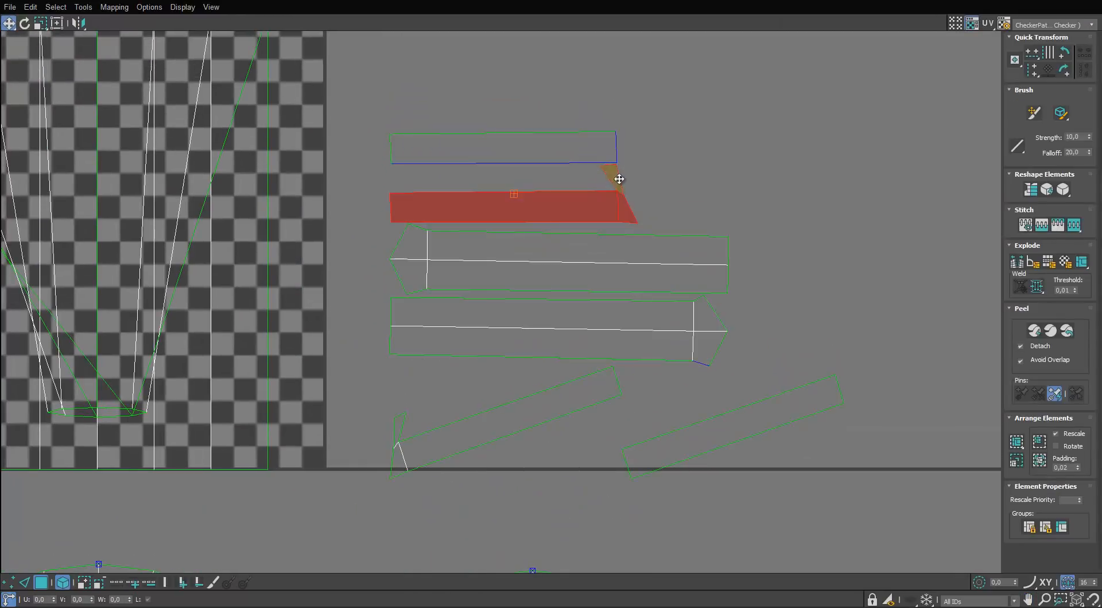
{"action": "left_click_drag", "start_coordinate": [619, 179], "coordinate": [874, 148]}
{"action": "middle_click_drag", "start_coordinate": [873, 147], "coordinate": [780, 170]}
{"action": "left_click_drag", "start_coordinate": [750, 209], "coordinate": [882, 198]}
Step: Stitch the spoke's first adjoining strips edge by edge onto the isolated strip to build up a single shell
{"action": "key", "text": "2"}
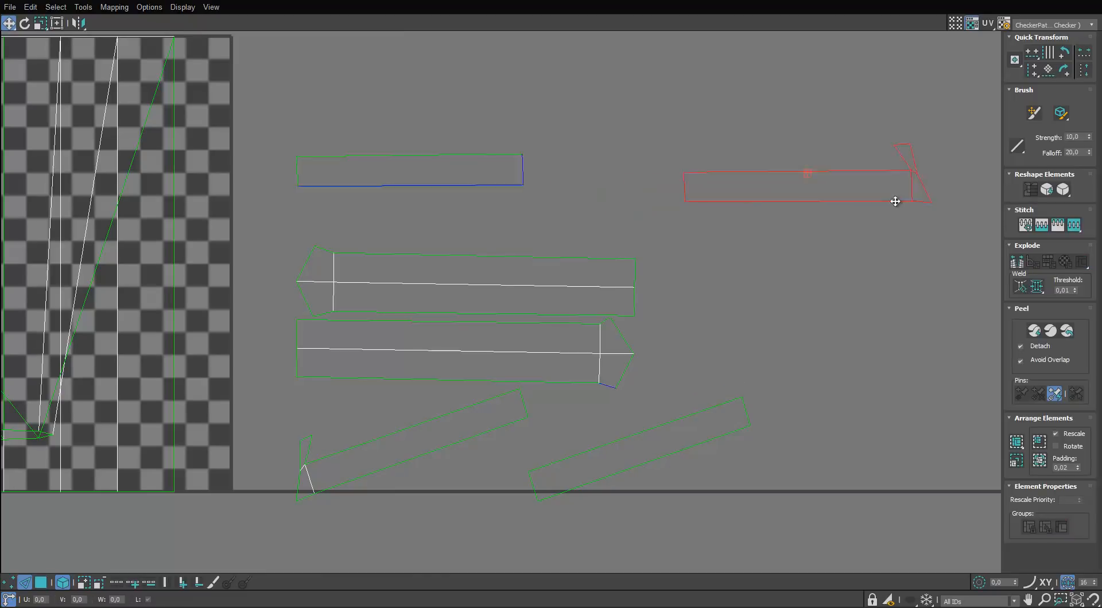
{"action": "double_click", "coordinate": [895, 202]}
{"action": "key", "text": "s"}
{"action": "double_click", "coordinate": [888, 251]}
{"action": "key", "text": "s"}
{"action": "left_click", "coordinate": [874, 286]}
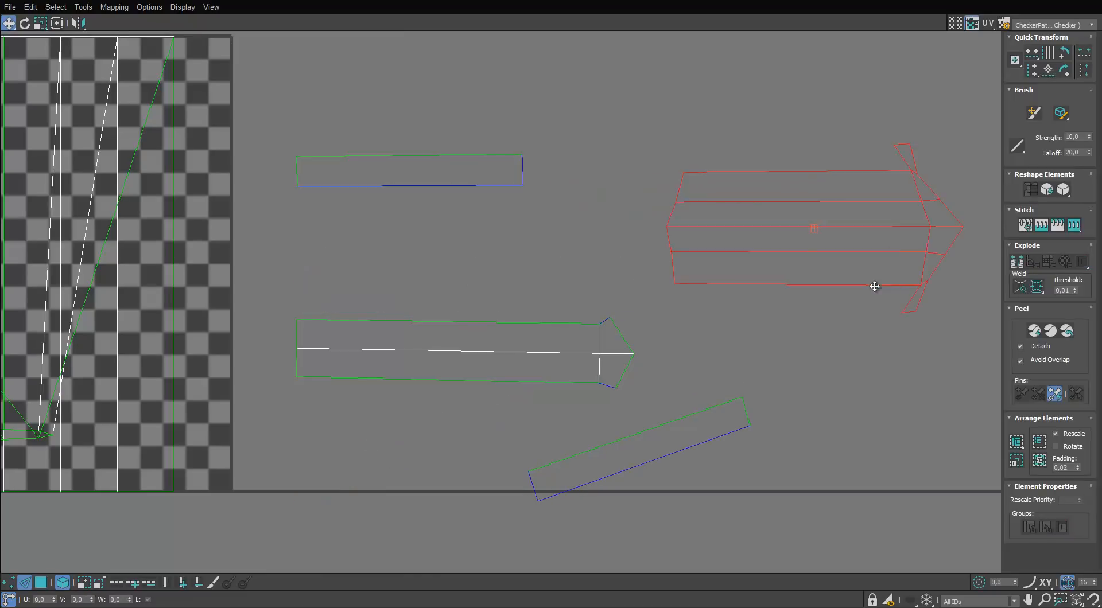
{"action": "left_click", "coordinate": [874, 286]}
{"action": "left_click", "coordinate": [911, 298]}
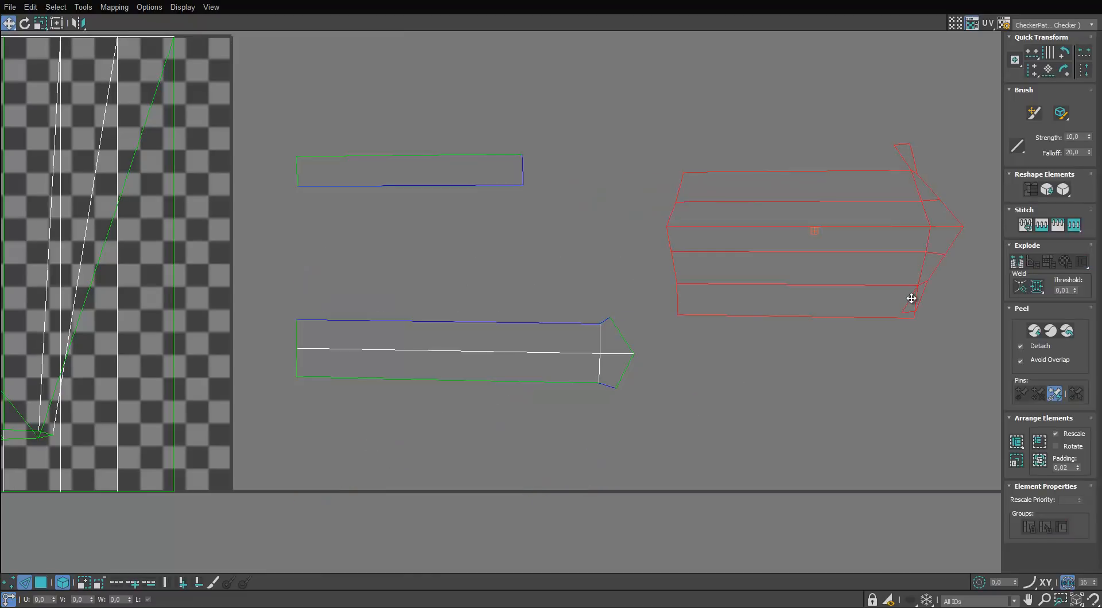
Step: Stitch the last two spoke pieces onto the lower long edge of the shell
{"action": "left_click", "coordinate": [851, 392]}
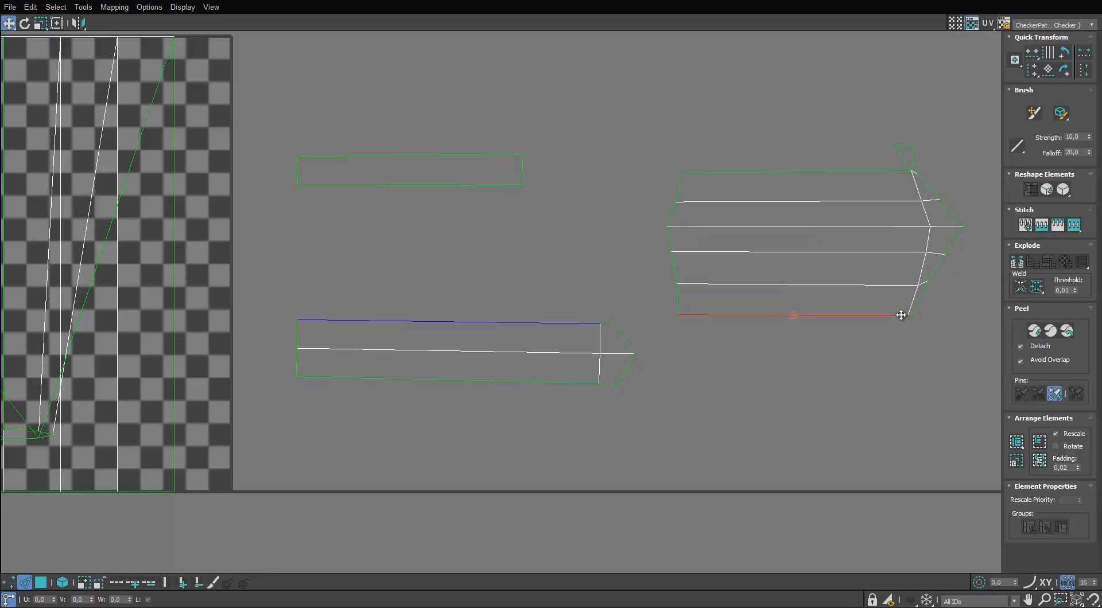
{"action": "key", "text": "s"}
{"action": "middle_click_drag", "start_coordinate": [901, 314], "coordinate": [846, 329]}
{"action": "double_click", "coordinate": [849, 384]}
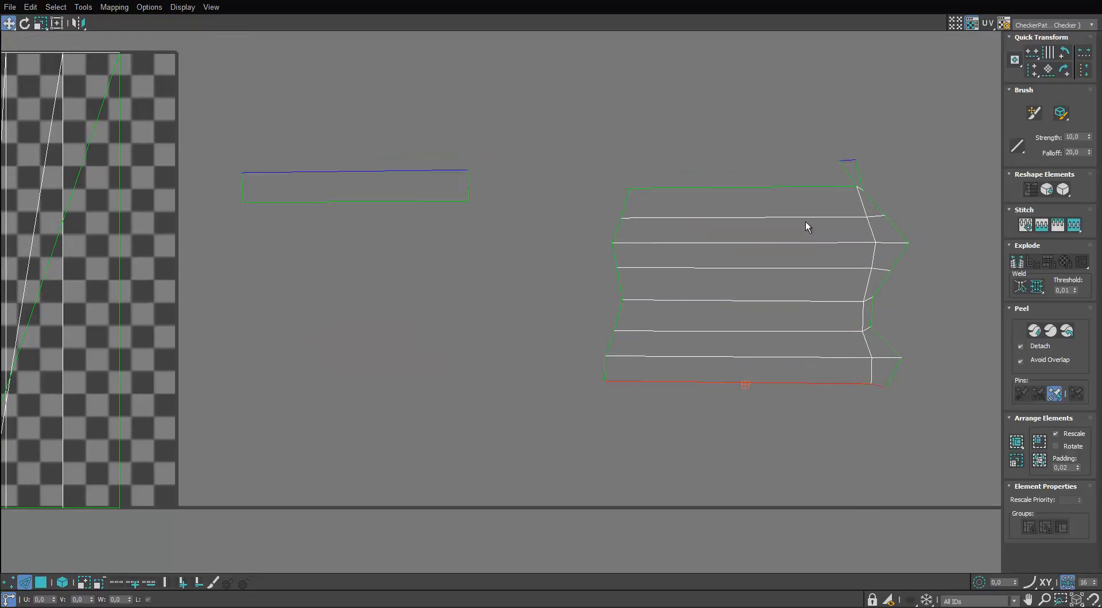
{"action": "left_click", "coordinate": [883, 396]}
Step: Break off the small tip piece above the spoke shell and stitch it to the matching end of the lowest strip
{"action": "left_click_drag", "start_coordinate": [868, 160], "coordinate": [843, 173]}
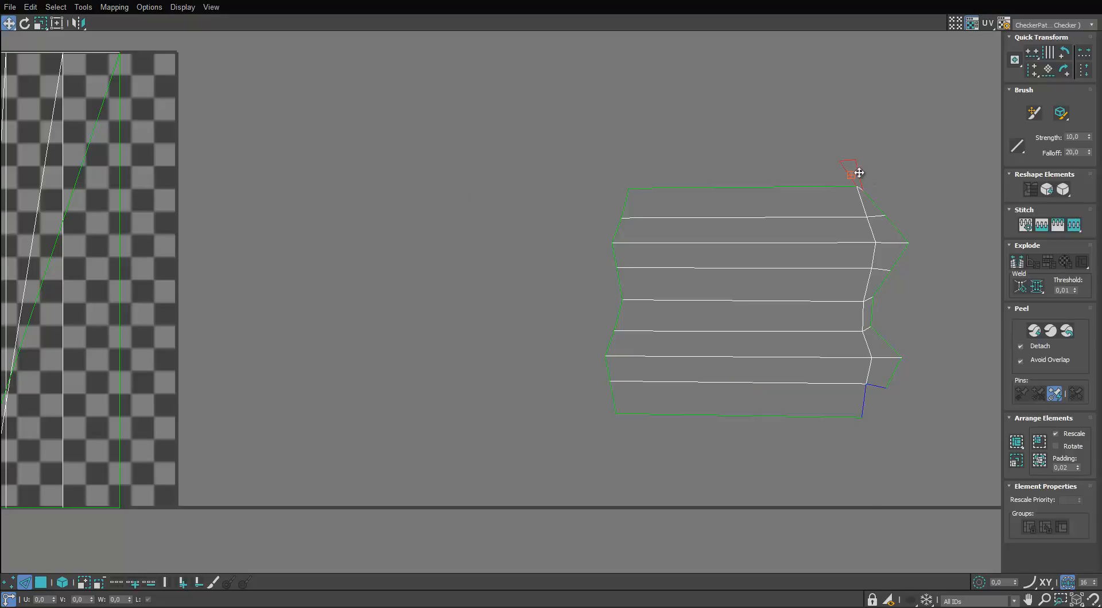
{"action": "right_click", "coordinate": [858, 173]}
{"action": "left_click", "coordinate": [846, 189]}
{"action": "left_click", "coordinate": [41, 583]}
{"action": "left_click", "coordinate": [852, 172]}
{"action": "key", "text": "s"}
{"action": "middle_click_drag", "start_coordinate": [838, 381], "coordinate": [812, 385]}
Step: Relax the whole spoke shell with Relax By Polygon Angles
{"action": "scroll", "coordinate": [714, 411], "scroll_direction": "down", "scroll_amount": 5}
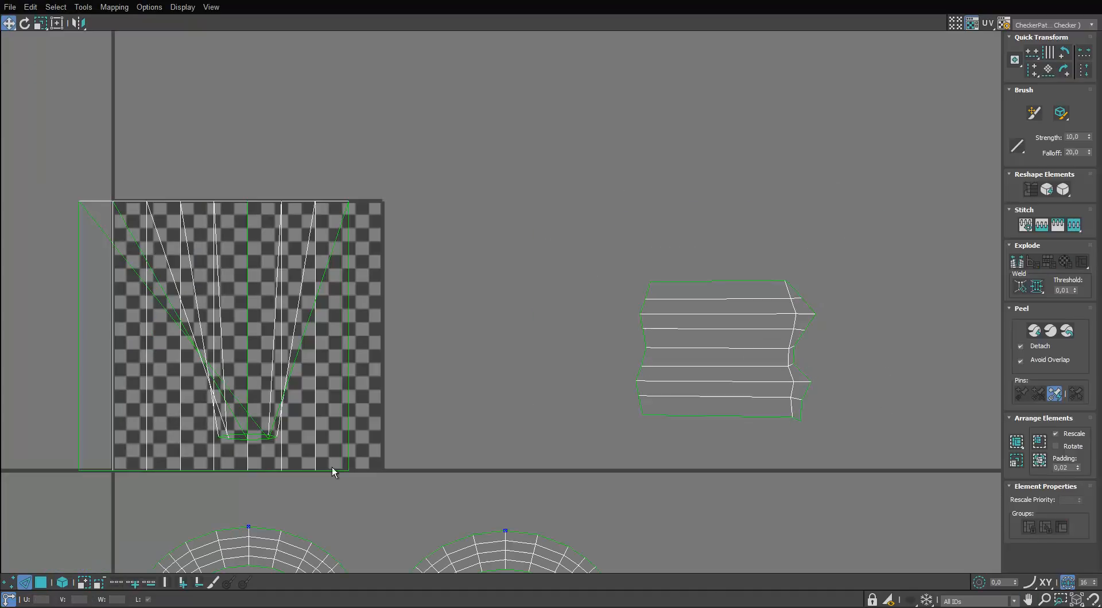
{"action": "left_click", "coordinate": [671, 345]}
{"action": "double_click", "coordinate": [721, 386]}
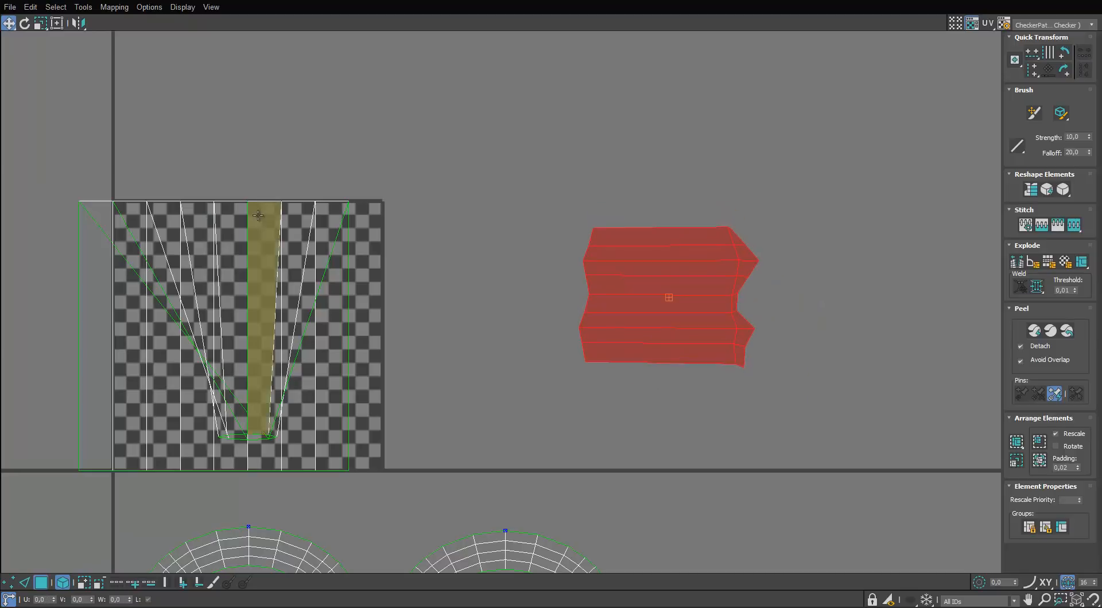
{"action": "left_click", "coordinate": [83, 6]}
{"action": "left_click", "coordinate": [91, 201]}
{"action": "left_click", "coordinate": [120, 95]}
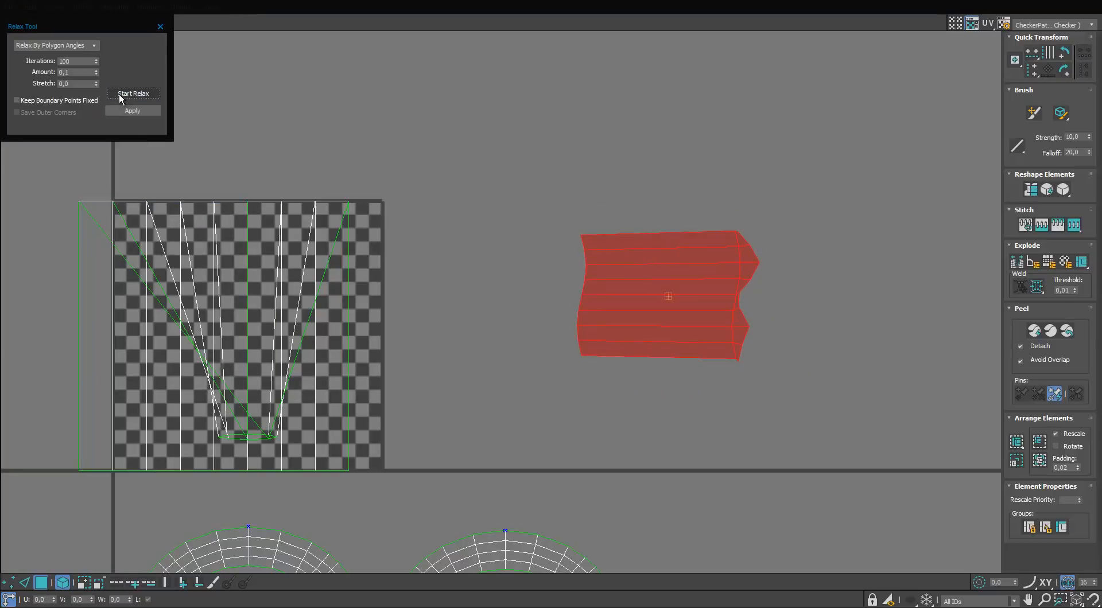
{"action": "left_click", "coordinate": [159, 27]}
Step: Align the edges at the spoke shell's open end and the edge loop near its pointed end vertically
{"action": "middle_click_drag", "start_coordinate": [646, 249], "coordinate": [524, 236]}
{"action": "scroll", "coordinate": [555, 256], "scroll_direction": "up", "scroll_amount": 2}
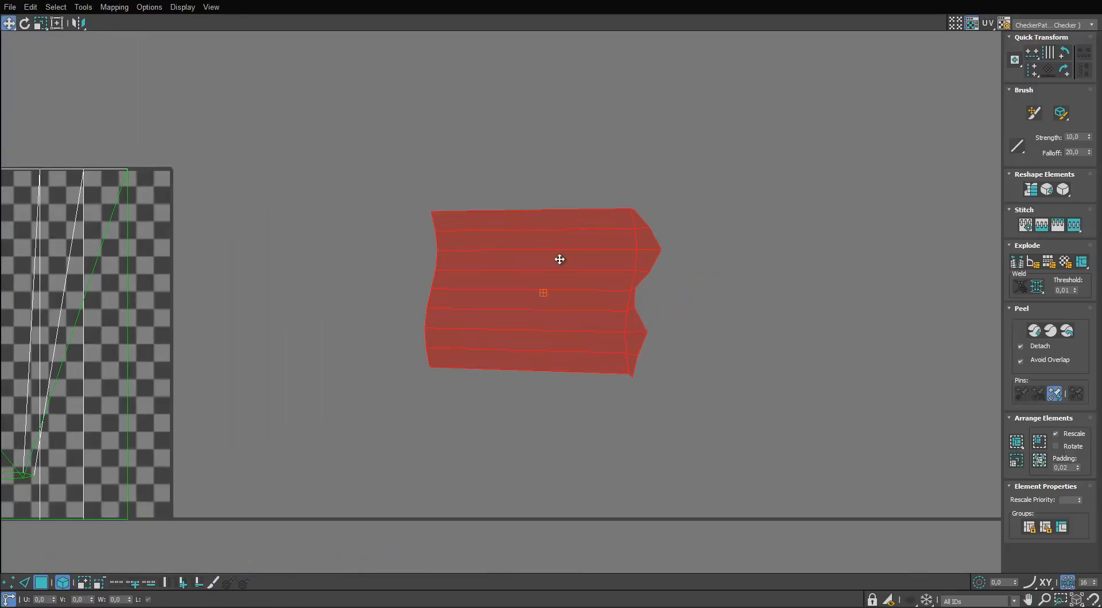
{"action": "left_click", "coordinate": [25, 581]}
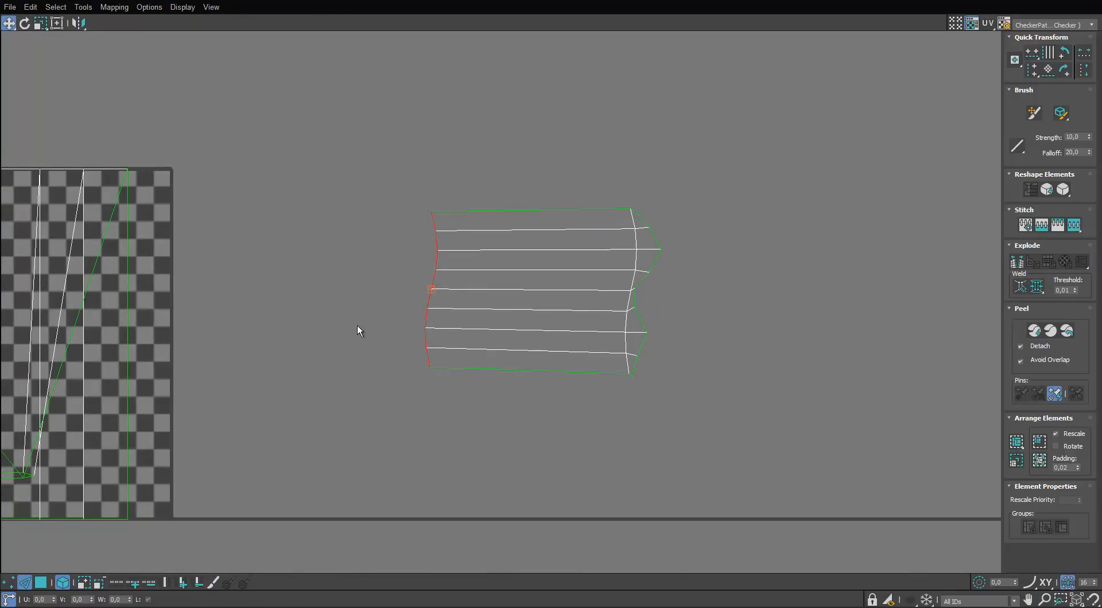
{"action": "key", "text": "v"}
{"action": "double_click", "coordinate": [635, 265]}
{"action": "key", "text": "v"}
Step: Apply the checker material from the Material Editor to the handwheel
{"action": "scroll", "coordinate": [609, 286], "scroll_direction": "up", "scroll_amount": 2}
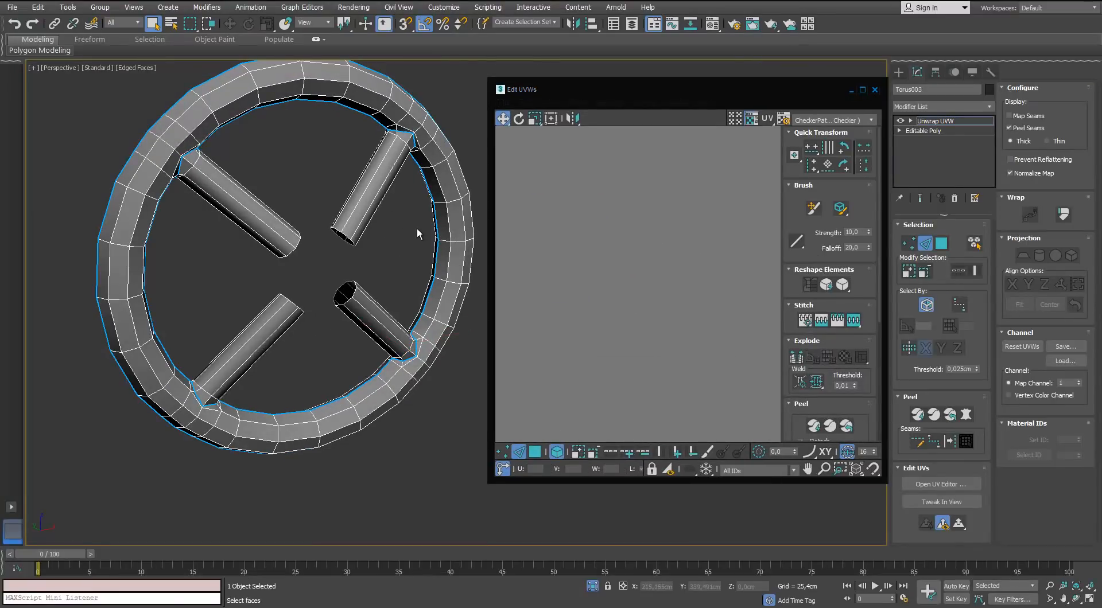
{"action": "key", "text": "m"}
{"action": "left_click_drag", "start_coordinate": [674, 166], "coordinate": [388, 174]}
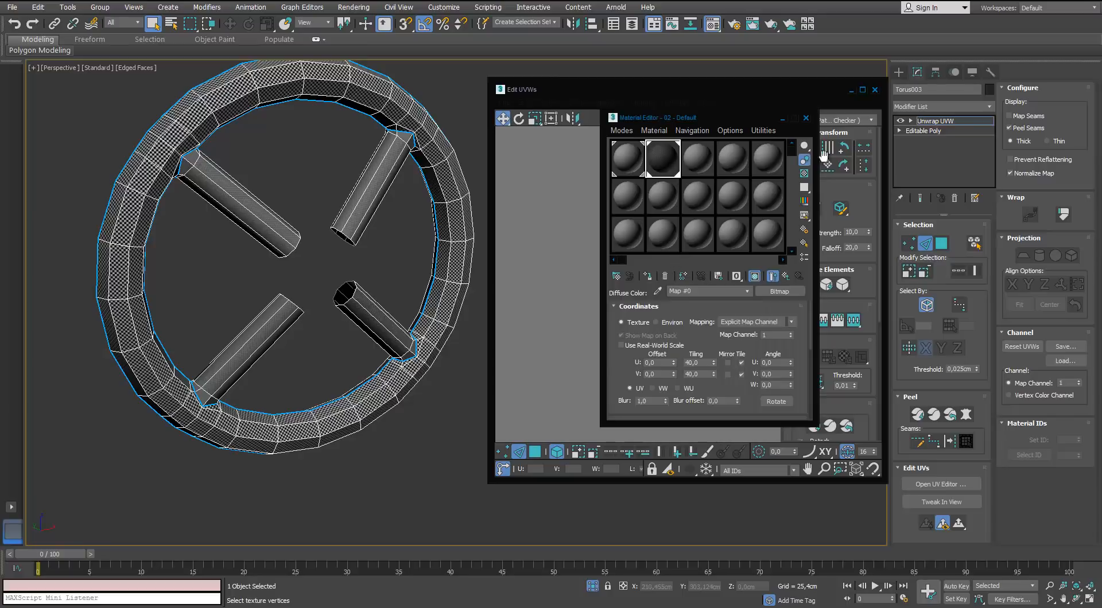
{"action": "left_click", "coordinate": [806, 119]}
Step: Move the spoke shell below the ring shells, select all three shells and rescale them to a common proportion
{"action": "double_click", "coordinate": [801, 88]}
{"action": "scroll", "coordinate": [660, 201], "scroll_direction": "down", "scroll_amount": 6}
{"action": "middle_click_drag", "start_coordinate": [584, 304], "coordinate": [587, 289]}
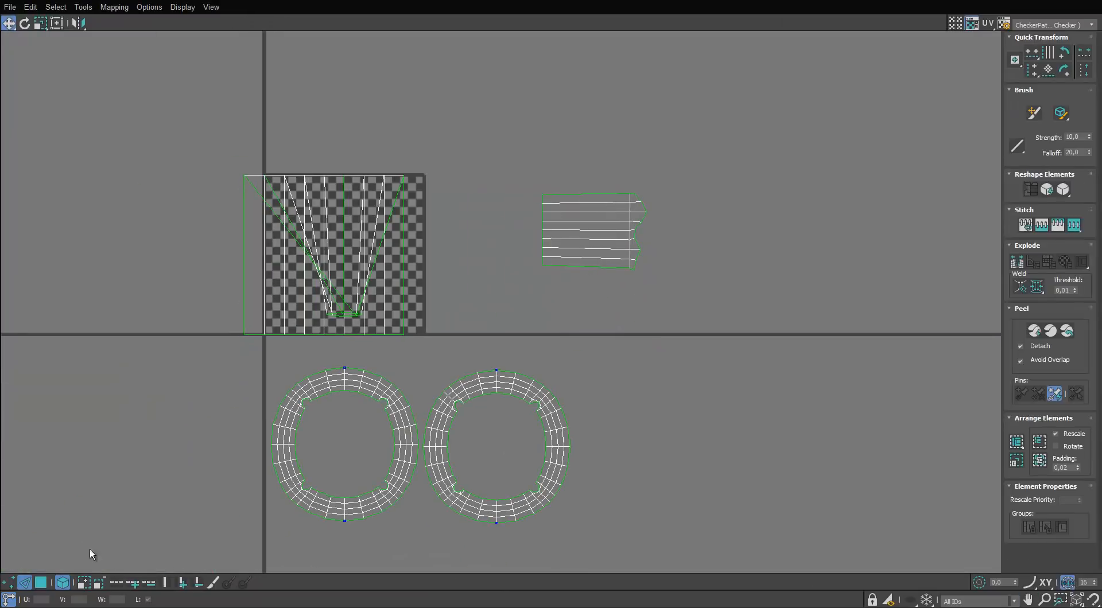
{"action": "left_click", "coordinate": [42, 583]}
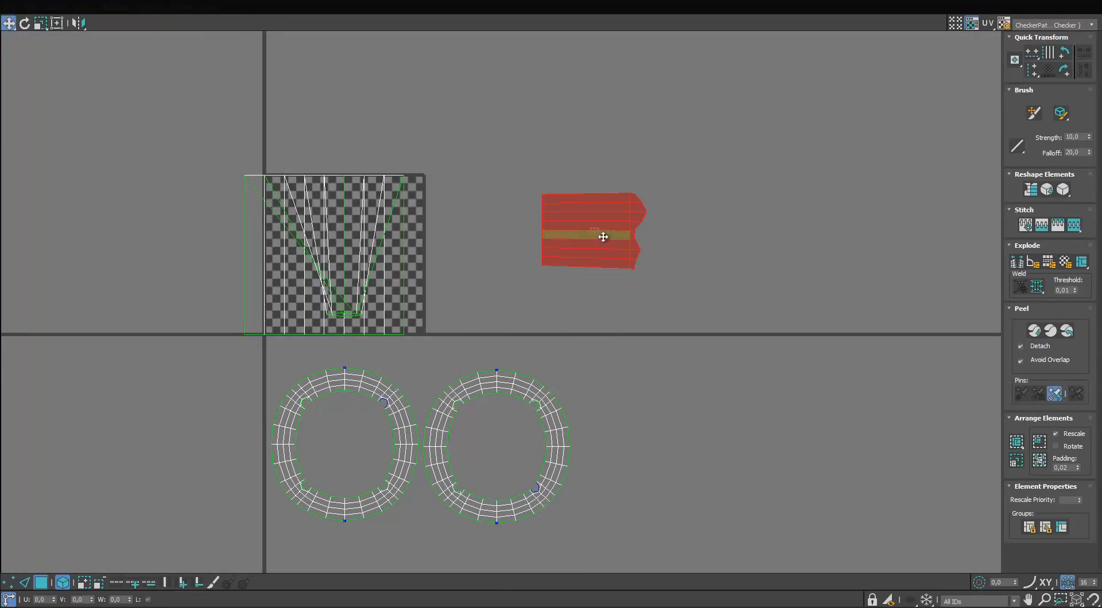
{"action": "left_click_drag", "start_coordinate": [603, 236], "coordinate": [359, 569]}
{"action": "middle_click_drag", "start_coordinate": [622, 380], "coordinate": [625, 283]}
{"action": "left_click_drag", "start_coordinate": [616, 306], "coordinate": [340, 479]}
{"action": "left_click", "coordinate": [1016, 460]}
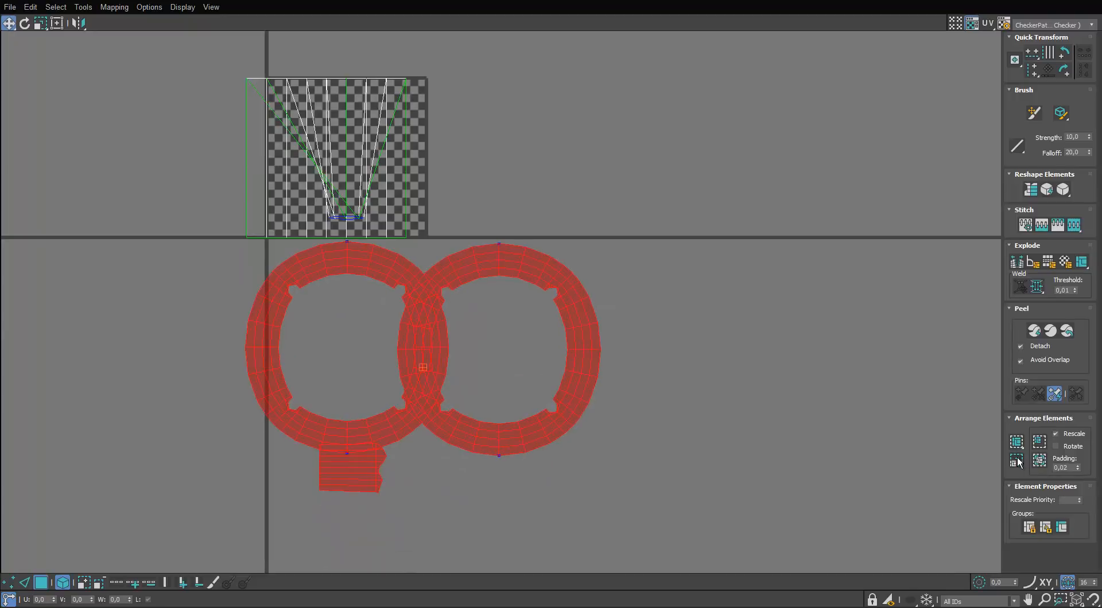
Step: Scale the ring and spoke shells down together to match the door's checker size
{"action": "left_click_drag", "start_coordinate": [485, 448], "coordinate": [536, 445]}
{"action": "left_click_drag", "start_coordinate": [336, 482], "coordinate": [320, 493]}
{"action": "key", "text": "r"}
{"action": "left_click_drag", "start_coordinate": [382, 434], "coordinate": [344, 481]}
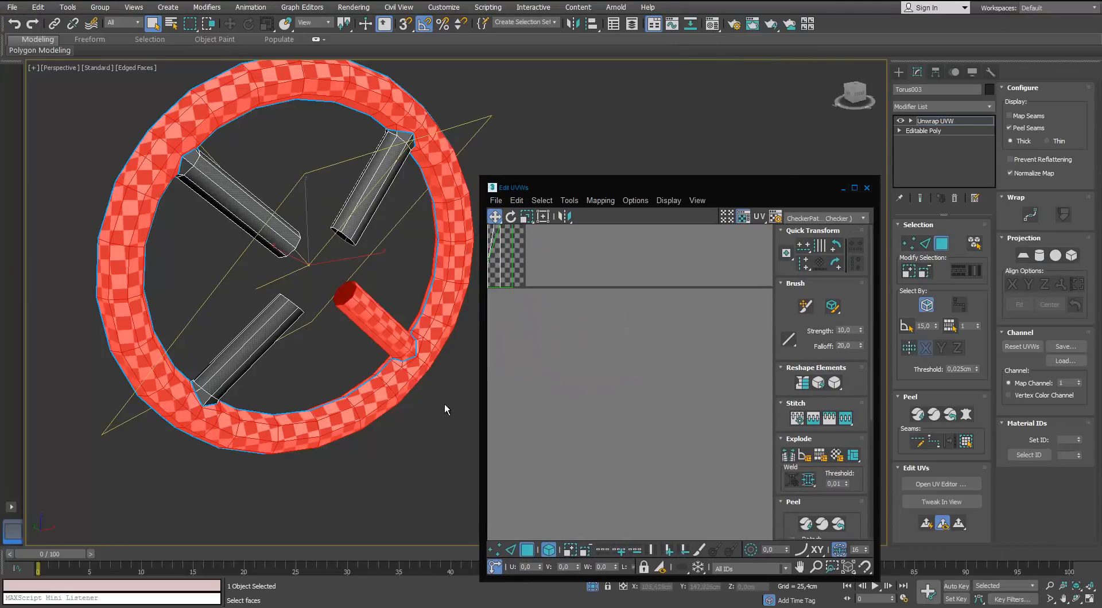
Step: Exit isolation and compare the handwheel's checker size with that of the surrounding door
{"action": "left_click", "coordinate": [588, 585]}
{"action": "middle_click_drag", "start_coordinate": [241, 298], "coordinate": [269, 287], "text": "alt"}
{"action": "scroll", "coordinate": [270, 286], "scroll_direction": "up", "scroll_amount": 5}
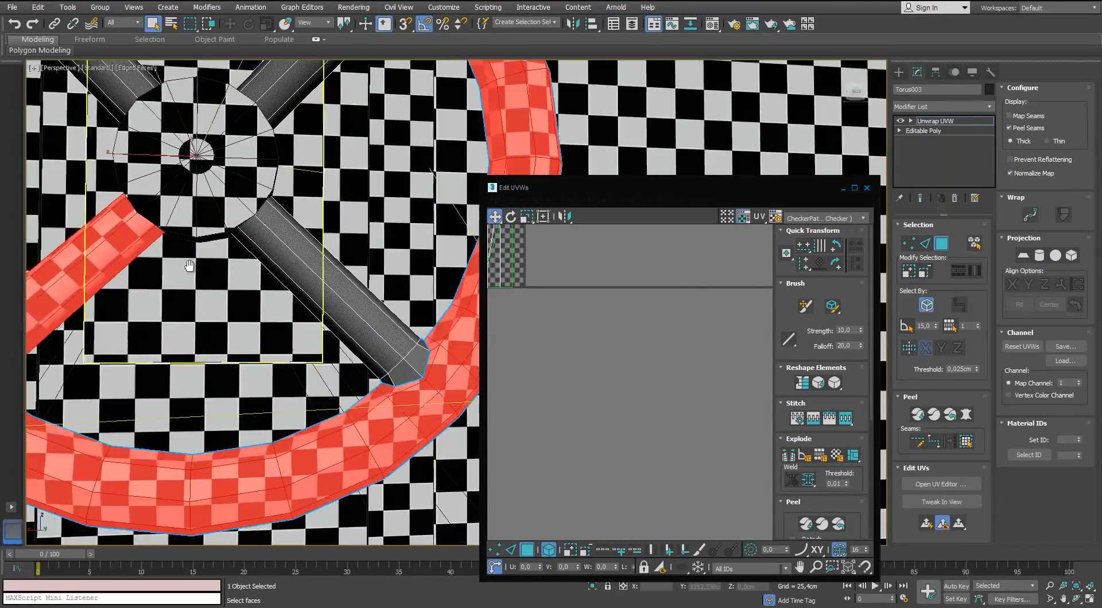
{"action": "middle_click_drag", "start_coordinate": [191, 263], "coordinate": [264, 262]}
{"action": "scroll", "coordinate": [264, 262], "scroll_direction": "down", "scroll_amount": 8}
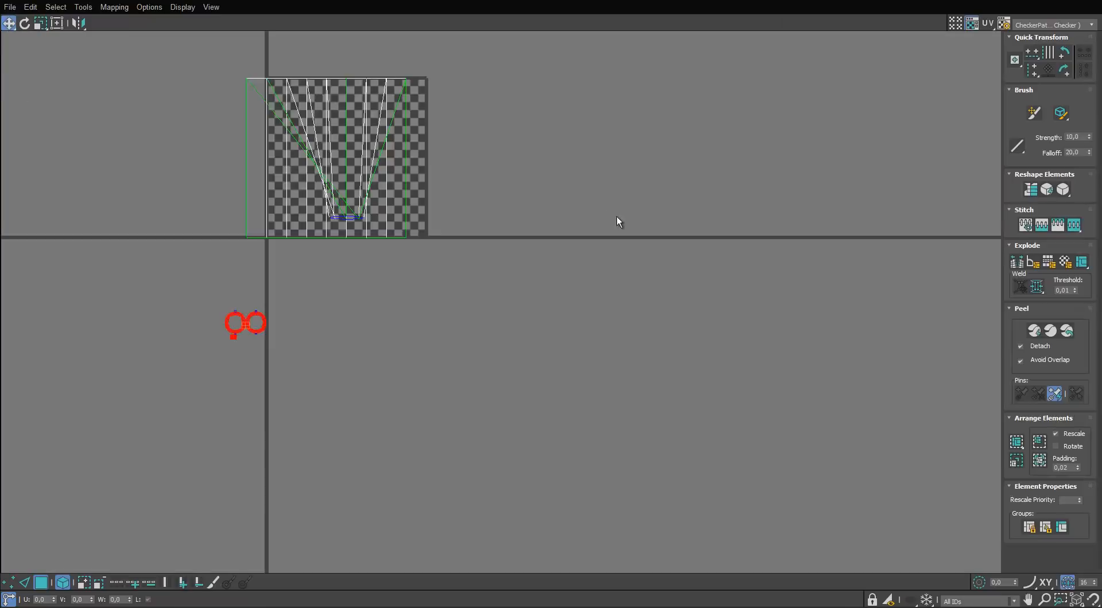
{"action": "left_click_drag", "start_coordinate": [701, 151], "coordinate": [503, 209]}
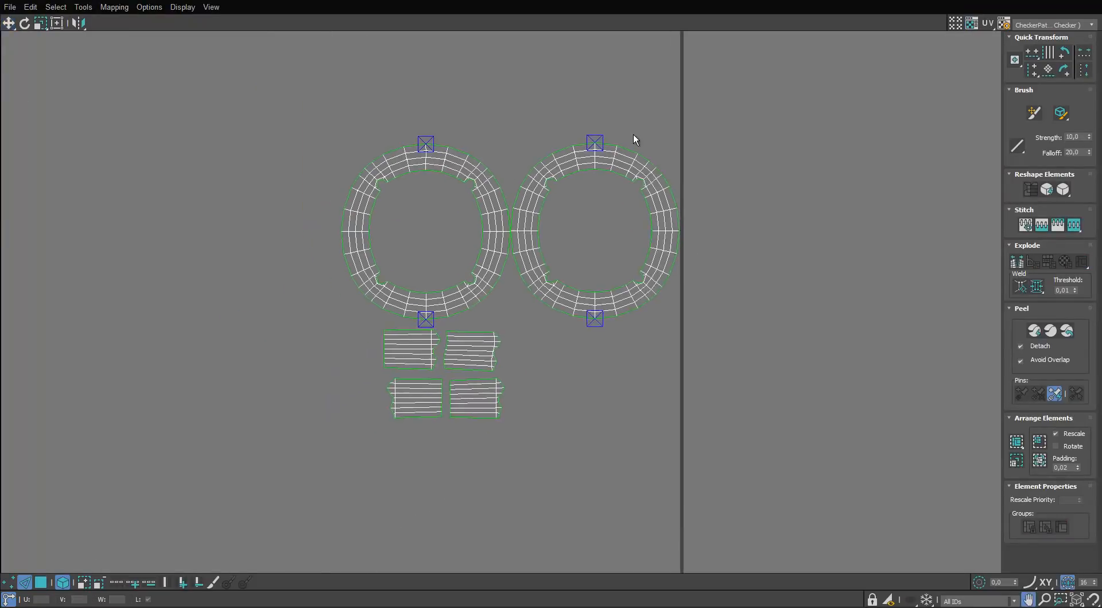
Step: Examine the checker scale on the handwheel and the whole door from several angles
{"action": "scroll", "coordinate": [634, 140], "scroll_direction": "up", "scroll_amount": 2}
{"action": "scroll", "coordinate": [794, 148], "scroll_direction": "down", "scroll_amount": 3}
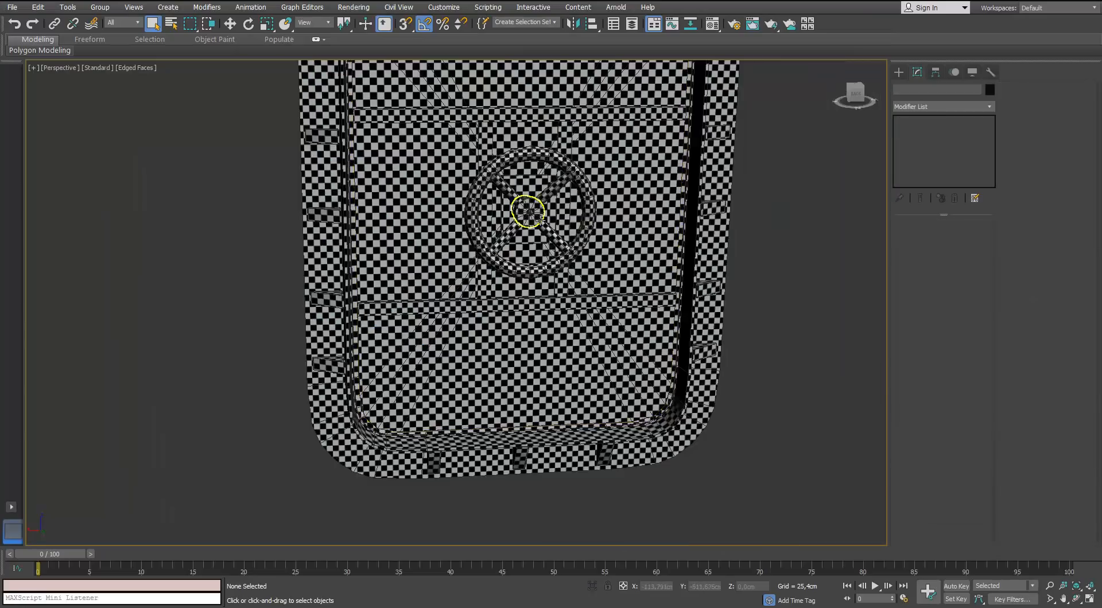
{"action": "scroll", "coordinate": [476, 206], "scroll_direction": "up", "scroll_amount": 4}
{"action": "middle_click_drag", "start_coordinate": [540, 220], "coordinate": [453, 232], "text": "alt"}
{"action": "scroll", "coordinate": [493, 241], "scroll_direction": "down", "scroll_amount": 5}
{"action": "scroll", "coordinate": [476, 230], "scroll_direction": "down", "scroll_amount": 5}
{"action": "middle_click_drag", "start_coordinate": [602, 201], "coordinate": [470, 209], "text": "alt"}
{"action": "middle_click_drag", "start_coordinate": [470, 209], "coordinate": [428, 246]}
{"action": "scroll", "coordinate": [427, 246], "scroll_direction": "up", "scroll_amount": 4}
{"action": "middle_click_drag", "start_coordinate": [428, 246], "coordinate": [453, 191], "text": "alt"}
Step: Convert the outer door frame to Editable Poly
{"action": "left_click", "coordinate": [536, 150]}
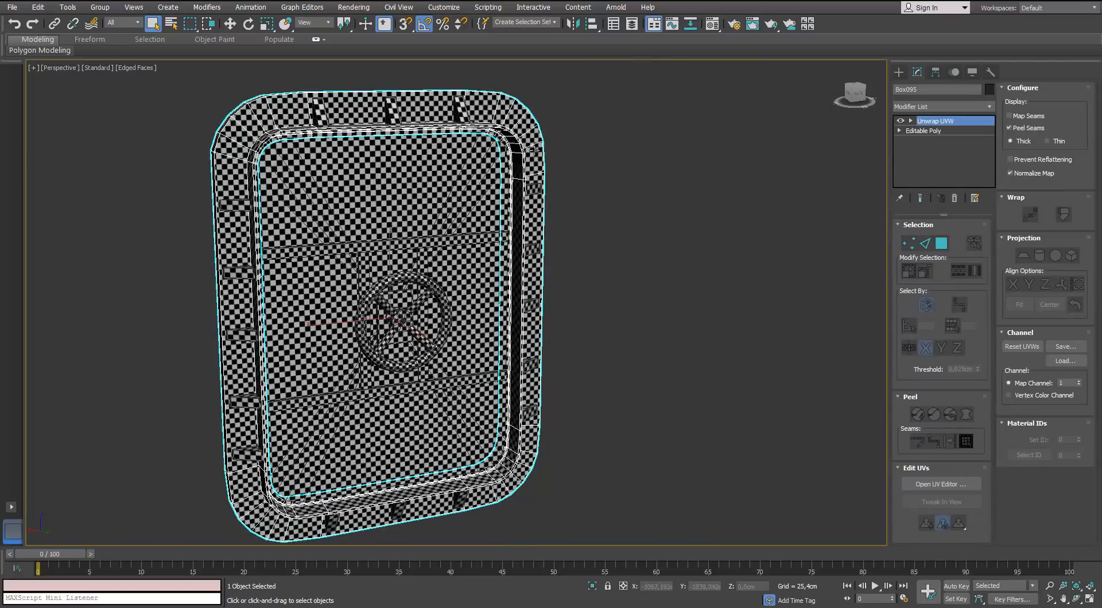
{"action": "right_click", "coordinate": [535, 150]}
{"action": "left_click", "coordinate": [516, 274]}
{"action": "left_click", "coordinate": [987, 108]}
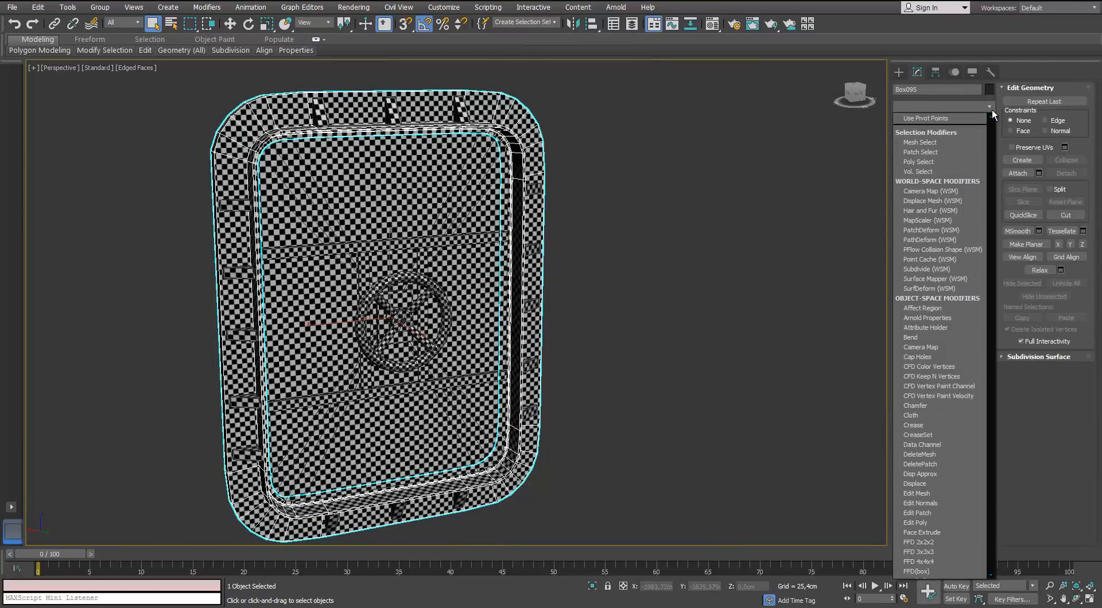
{"action": "key", "text": "u"}
{"action": "key", "text": "Return"}
{"action": "key", "text": "ctrl+z"}
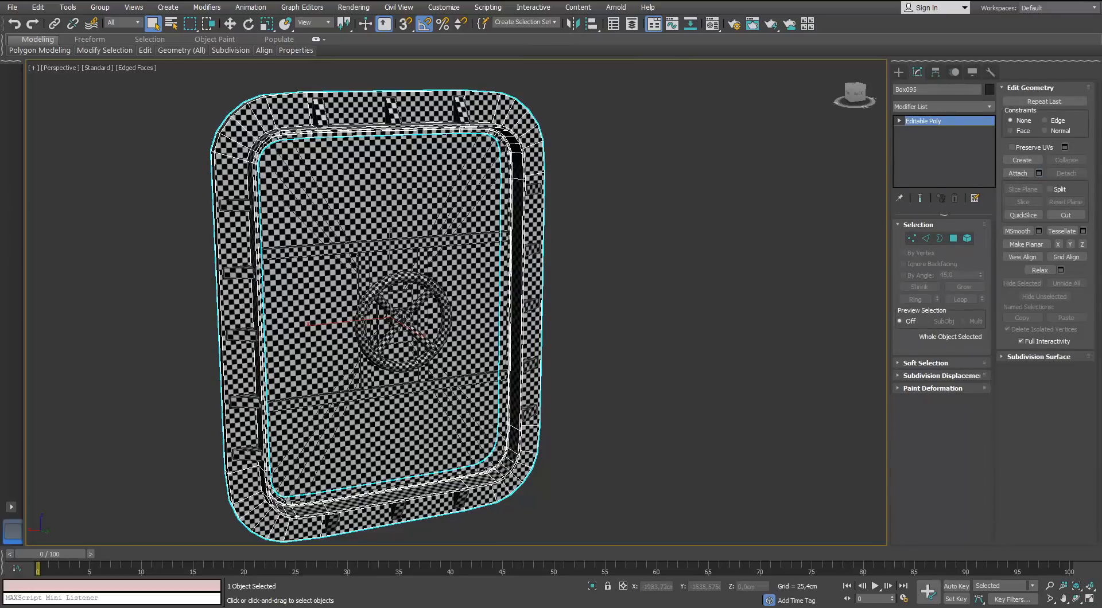
Step: Attach all the remaining door objects in the Attach List, through Torus003, to the frame
{"action": "left_click", "coordinate": [1038, 173]}
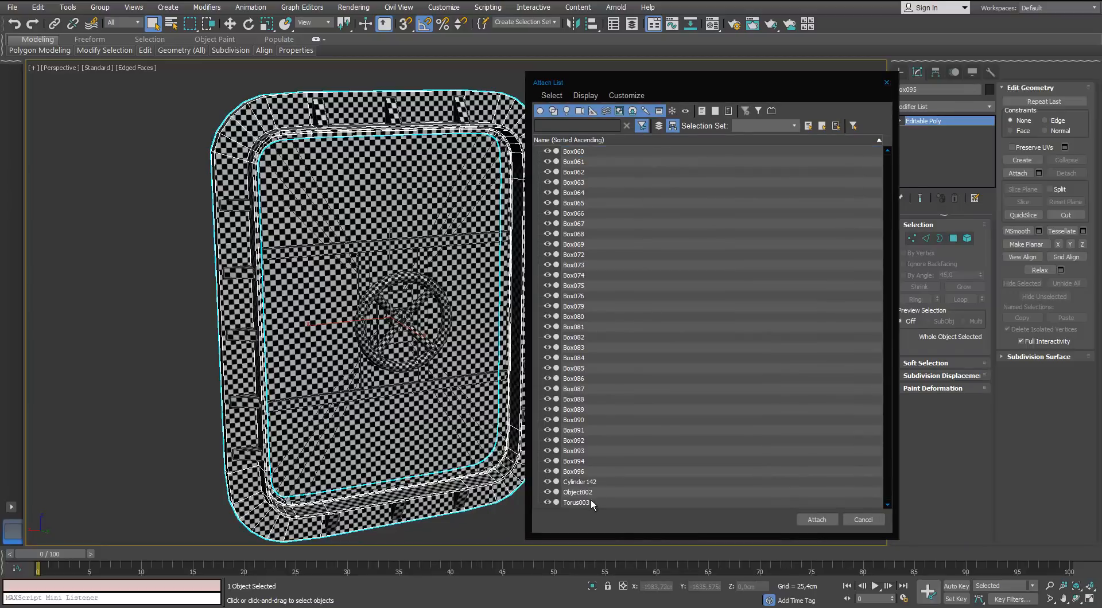
{"action": "left_click", "coordinate": [591, 502], "text": "shift"}
{"action": "left_click", "coordinate": [815, 519]}
{"action": "mouse_move", "coordinate": [648, 367]}
{"action": "middle_mouse_down", "text": "alt"}
{"action": "mouse_move", "coordinate": [697, 356]}
{"action": "mouse_move", "coordinate": [654, 365]}
{"action": "middle_mouse_up", "text": "alt"}
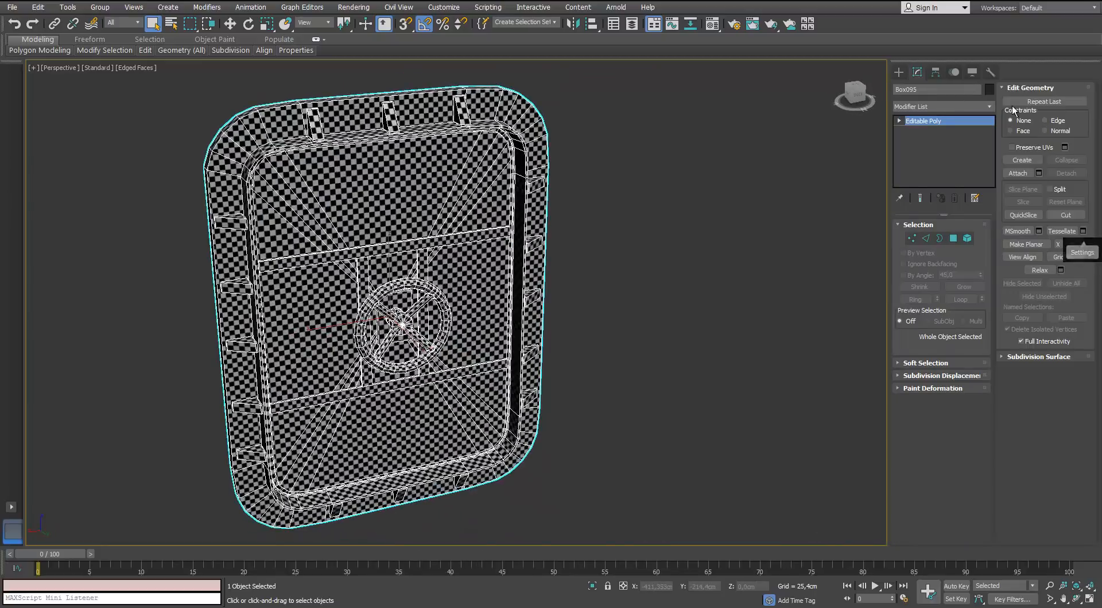
Step: Add an Unwrap UVW modifier to the combined door, clear the face selection and open the UV editor maximized
{"action": "left_click", "coordinate": [989, 105]}
{"action": "key", "text": "u"}
{"action": "key", "text": "Return"}
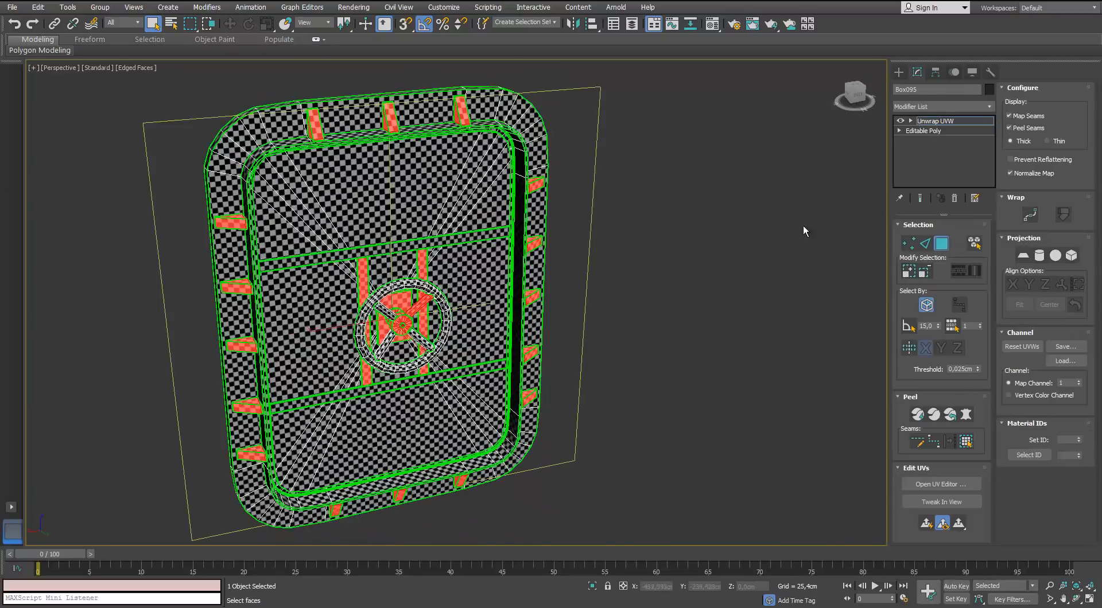
{"action": "middle_click_drag", "start_coordinate": [803, 227], "coordinate": [734, 239], "text": "alt"}
{"action": "middle_click_drag", "start_coordinate": [734, 239], "coordinate": [599, 251]}
{"action": "left_click", "coordinate": [598, 251]}
{"action": "left_click", "coordinate": [945, 486]}
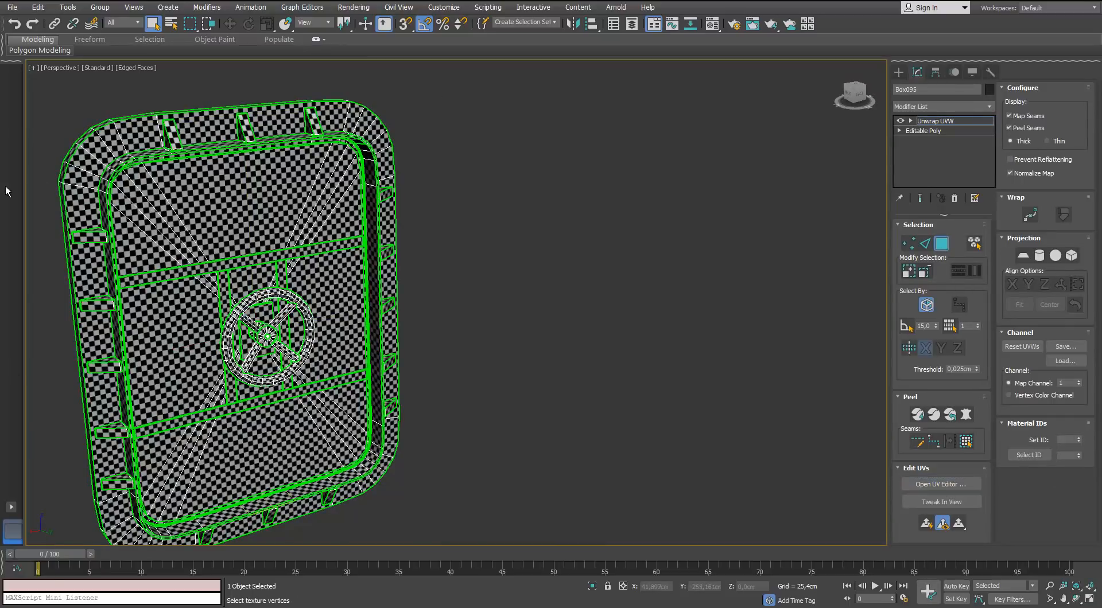
{"action": "left_click", "coordinate": [813, 115]}
Step: Turn on element selection and examine the combined UV layout up close at the bar strips beside the UV square
{"action": "scroll", "coordinate": [581, 250], "scroll_direction": "down", "scroll_amount": 4}
{"action": "middle_click_drag", "start_coordinate": [558, 258], "coordinate": [581, 275]}
{"action": "scroll", "coordinate": [580, 275], "scroll_direction": "up", "scroll_amount": 1}
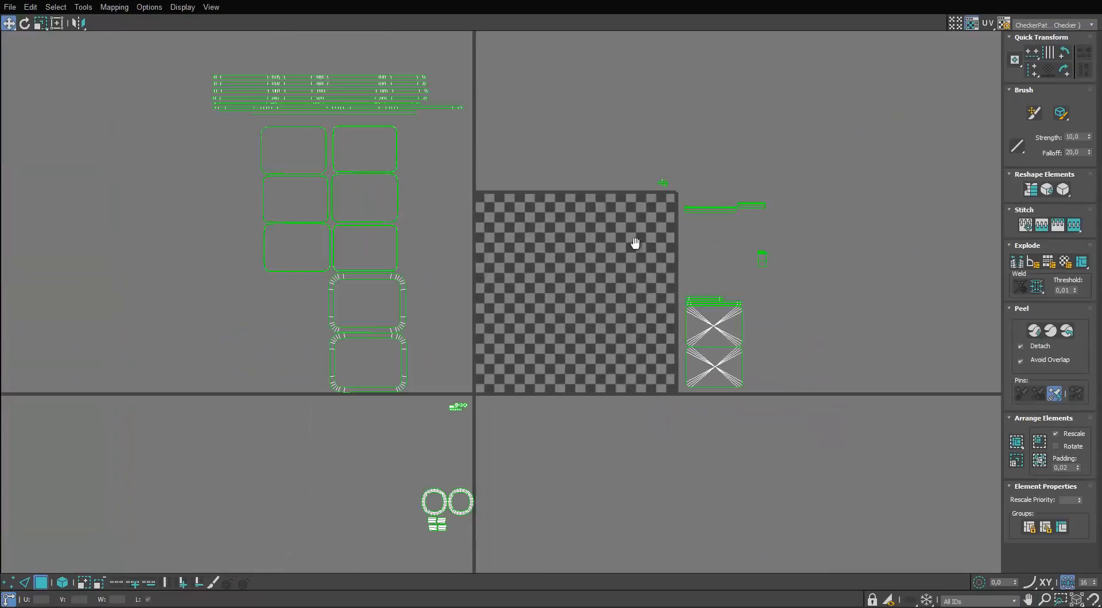
{"action": "middle_click_drag", "start_coordinate": [635, 244], "coordinate": [588, 170]}
{"action": "scroll", "coordinate": [652, 225], "scroll_direction": "up", "scroll_amount": 1}
{"action": "scroll", "coordinate": [653, 226], "scroll_direction": "down", "scroll_amount": 1}
{"action": "left_click", "coordinate": [63, 582]}
{"action": "scroll", "coordinate": [436, 335], "scroll_direction": "up", "scroll_amount": 2}
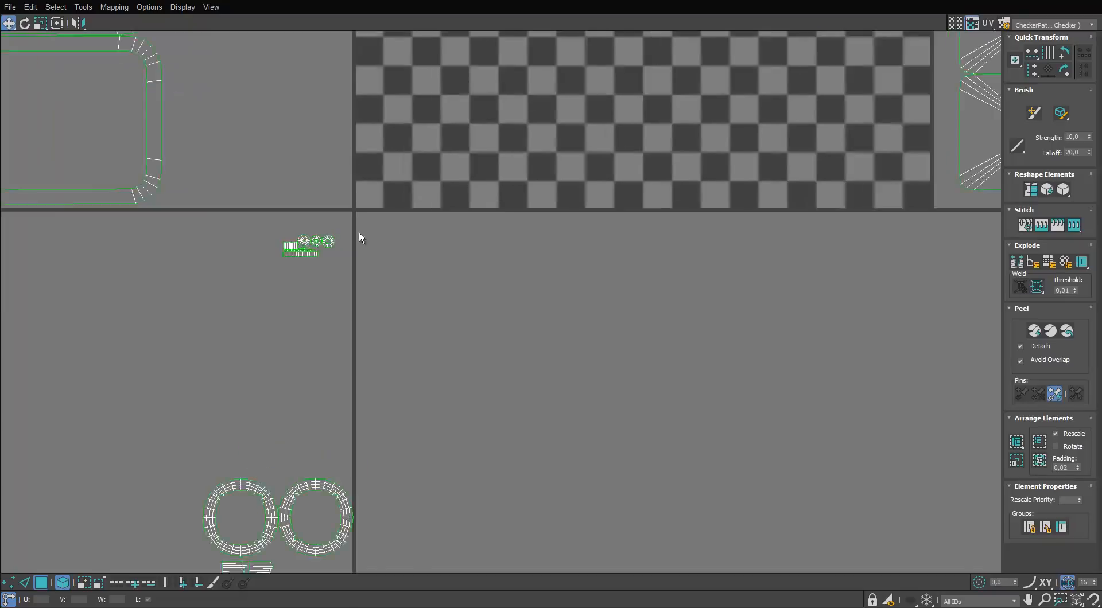
{"action": "scroll", "coordinate": [359, 233], "scroll_direction": "down", "scroll_amount": 2}
{"action": "scroll", "coordinate": [394, 144], "scroll_direction": "up", "scroll_amount": 2}
{"action": "scroll", "coordinate": [401, 172], "scroll_direction": "down", "scroll_amount": 2}
{"action": "scroll", "coordinate": [602, 164], "scroll_direction": "up", "scroll_amount": 3}
{"action": "scroll", "coordinate": [383, 175], "scroll_direction": "up", "scroll_amount": 7}
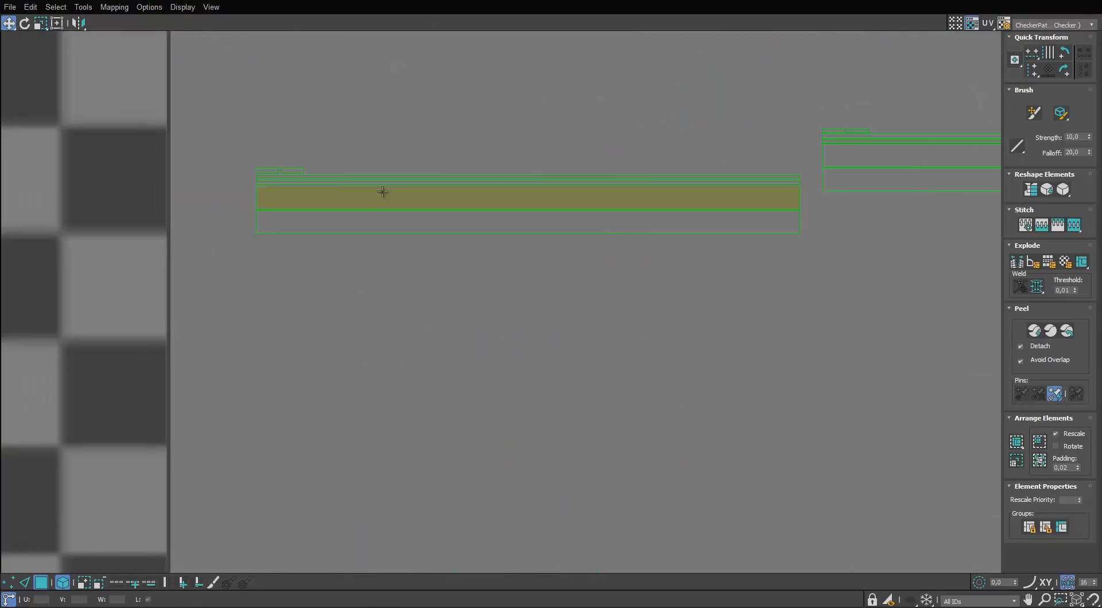
{"action": "left_click", "coordinate": [290, 214]}
{"action": "left_click", "coordinate": [286, 185], "text": "ctrl"}
{"action": "left_click", "coordinate": [284, 168], "text": "ctrl"}
{"action": "left_click", "coordinate": [273, 152], "text": "ctrl"}
{"action": "key", "text": "ctrl+z"}
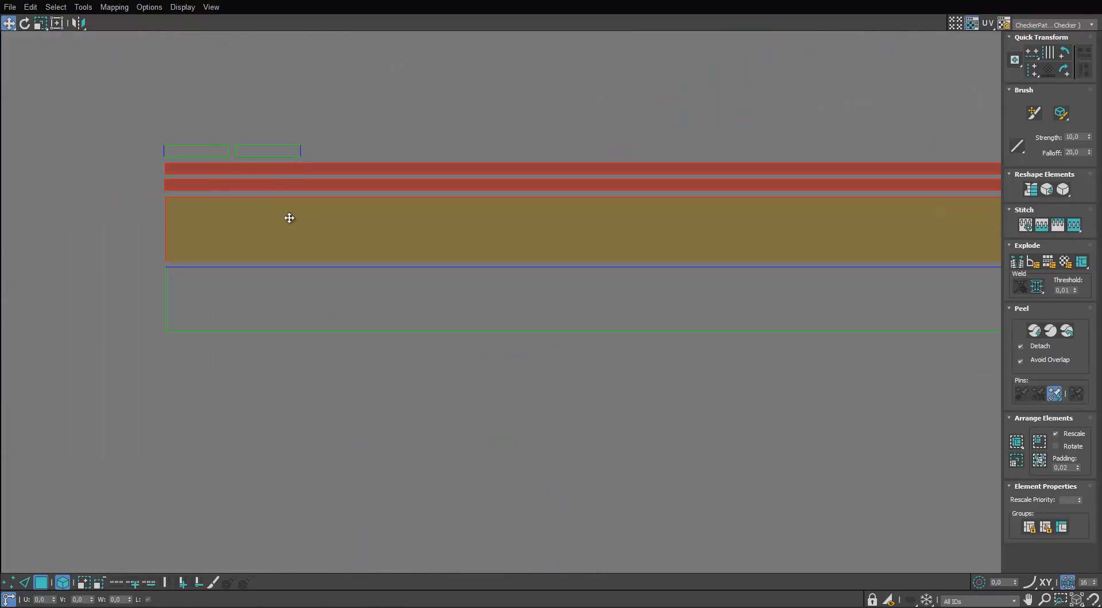
{"action": "scroll", "coordinate": [288, 216], "scroll_direction": "down", "scroll_amount": 3}
{"action": "left_click", "coordinate": [301, 251], "text": "ctrl"}
{"action": "left_click", "coordinate": [303, 281]}
{"action": "left_click", "coordinate": [296, 253]}
{"action": "left_click", "coordinate": [285, 227], "text": "ctrl"}
{"action": "left_click_drag", "start_coordinate": [284, 226], "coordinate": [293, 274], "text": "shift"}
{"action": "key", "text": "ctrl+z"}
Step: Separate the overlapping bar shells, moving the wide strips into rows below and spreading the thin strips and small end pieces apart
{"action": "left_click", "coordinate": [304, 253]}
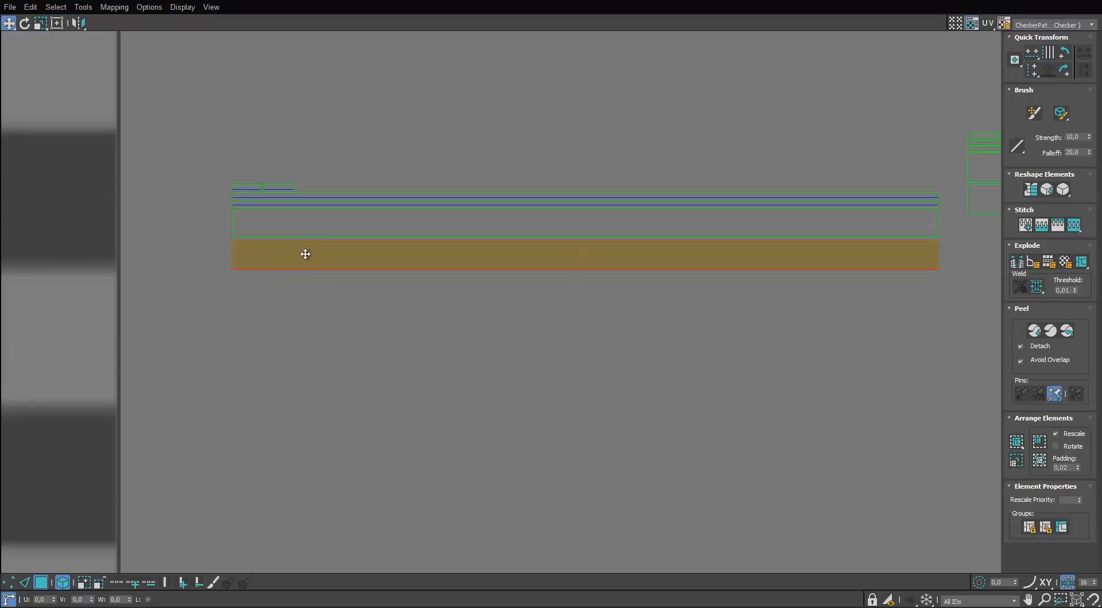
{"action": "left_click", "coordinate": [322, 222], "text": "ctrl"}
{"action": "left_click_drag", "start_coordinate": [321, 222], "coordinate": [319, 355], "text": "shift"}
{"action": "left_click", "coordinate": [322, 220]}
{"action": "left_click", "coordinate": [325, 253], "text": "ctrl"}
{"action": "left_click", "coordinate": [323, 225]}
{"action": "left_click", "coordinate": [324, 256], "text": "ctrl"}
{"action": "left_click_drag", "start_coordinate": [323, 231], "coordinate": [315, 436], "text": "shift"}
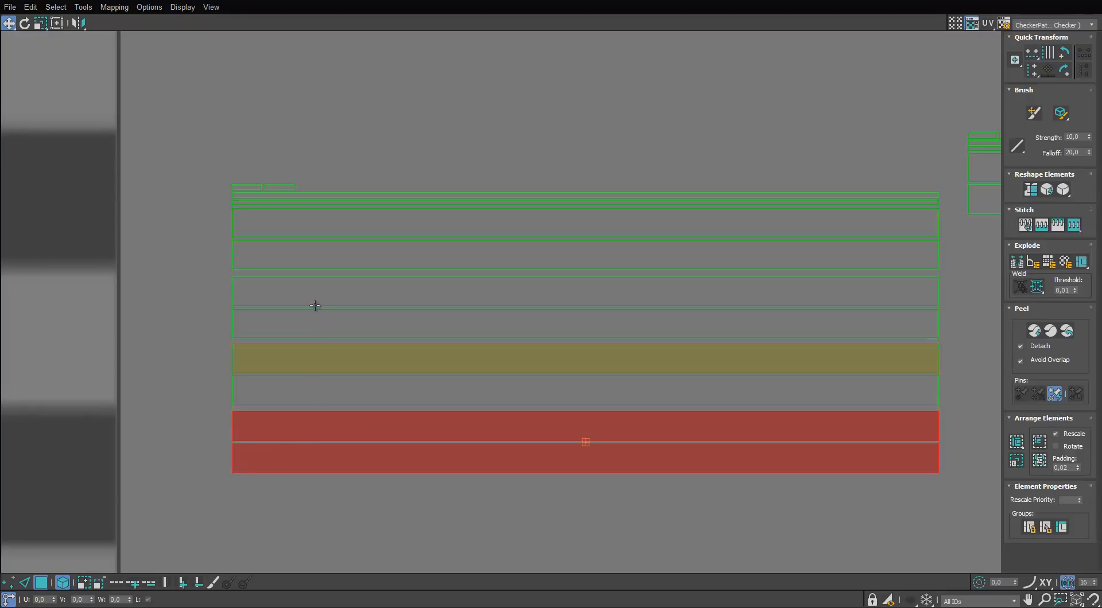
{"action": "left_click", "coordinate": [336, 231]}
{"action": "left_click", "coordinate": [335, 249], "text": "ctrl"}
{"action": "scroll", "coordinate": [337, 249], "scroll_direction": "down", "scroll_amount": 2}
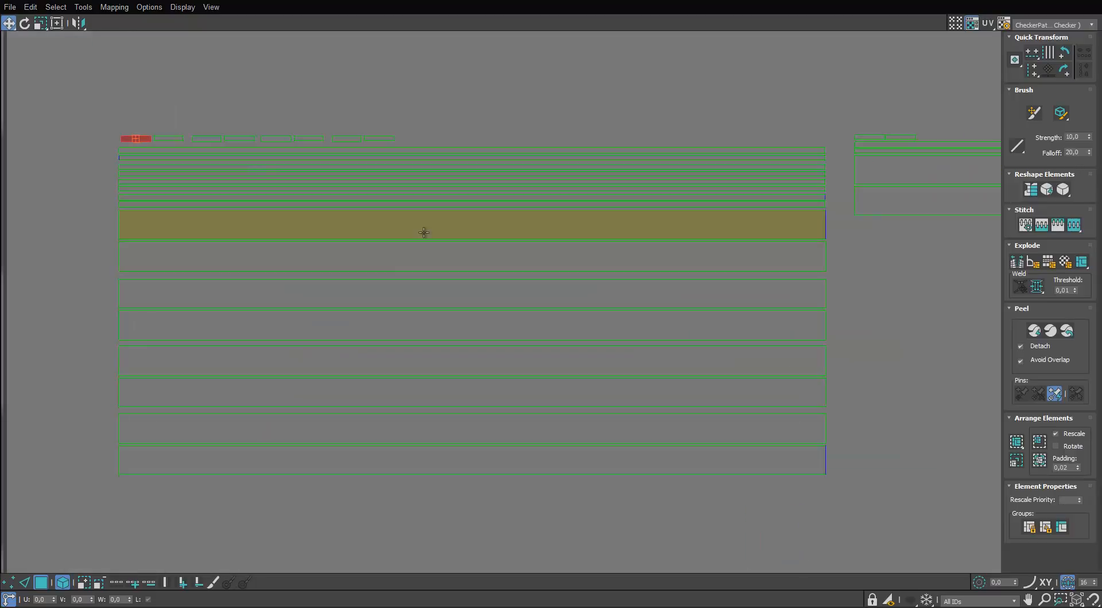
Step: Move the overlapping wide strips of the narrower bar stack down into separate rows
{"action": "scroll", "coordinate": [360, 231], "scroll_direction": "down", "scroll_amount": 3}
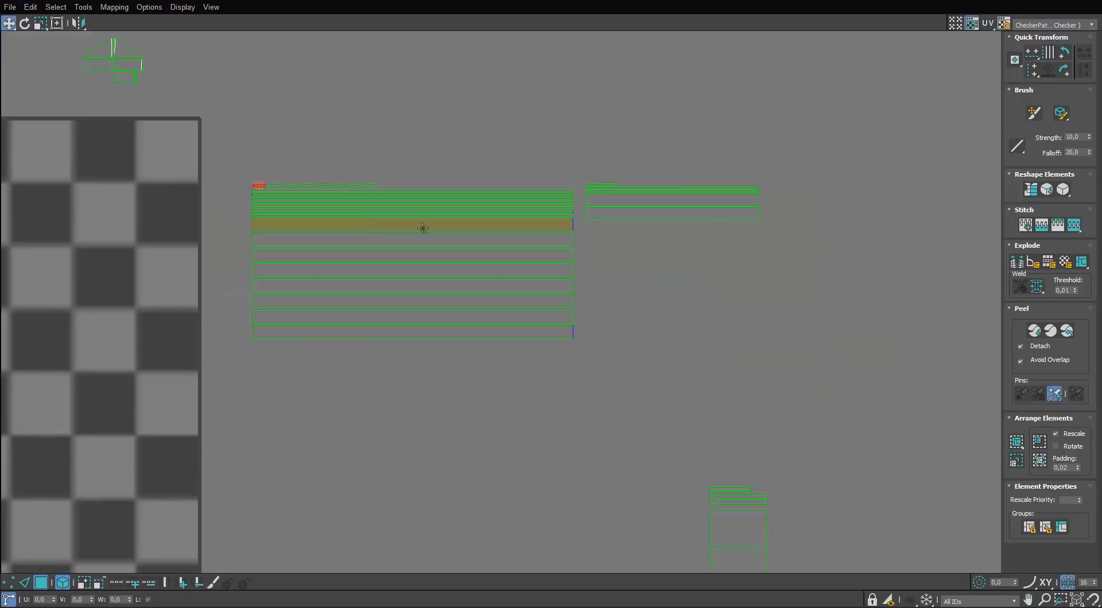
{"action": "middle_click_drag", "start_coordinate": [696, 222], "coordinate": [512, 228]}
{"action": "scroll", "coordinate": [548, 230], "scroll_direction": "up", "scroll_amount": 3}
{"action": "left_click", "coordinate": [426, 191]}
{"action": "left_click", "coordinate": [403, 213], "text": "ctrl"}
{"action": "left_click_drag", "start_coordinate": [402, 187], "coordinate": [384, 323], "text": "shift"}
{"action": "left_click", "coordinate": [393, 192]}
{"action": "left_click", "coordinate": [391, 214], "text": "ctrl"}
{"action": "left_click", "coordinate": [390, 184]}
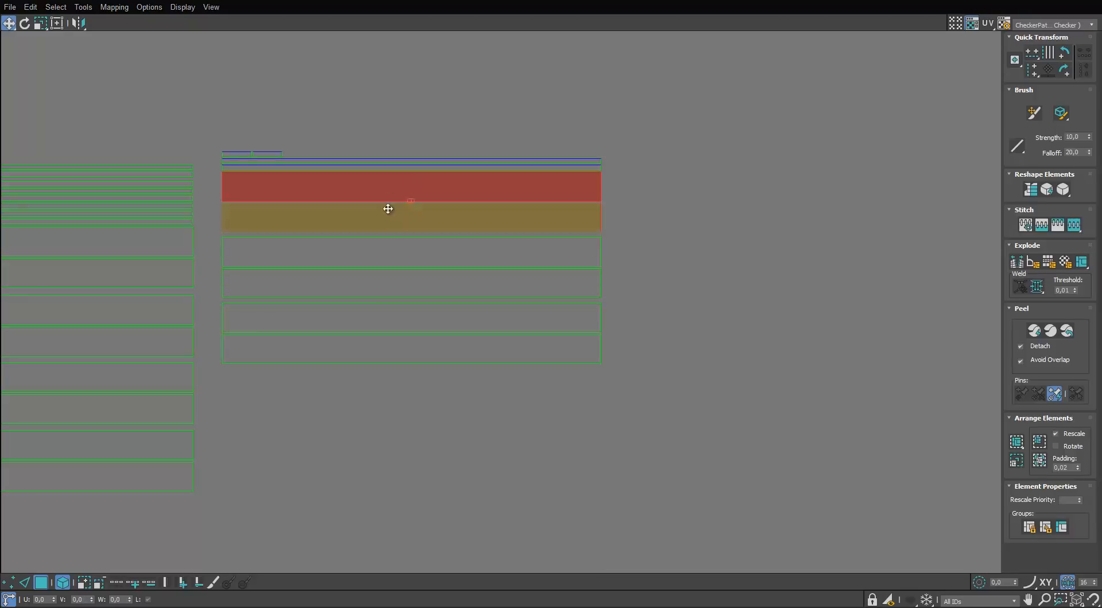
{"action": "left_click_drag", "start_coordinate": [386, 206], "coordinate": [388, 397], "text": "shift"}
{"action": "left_click", "coordinate": [397, 190]}
{"action": "left_click_drag", "start_coordinate": [397, 190], "coordinate": [400, 319], "text": "shift"}
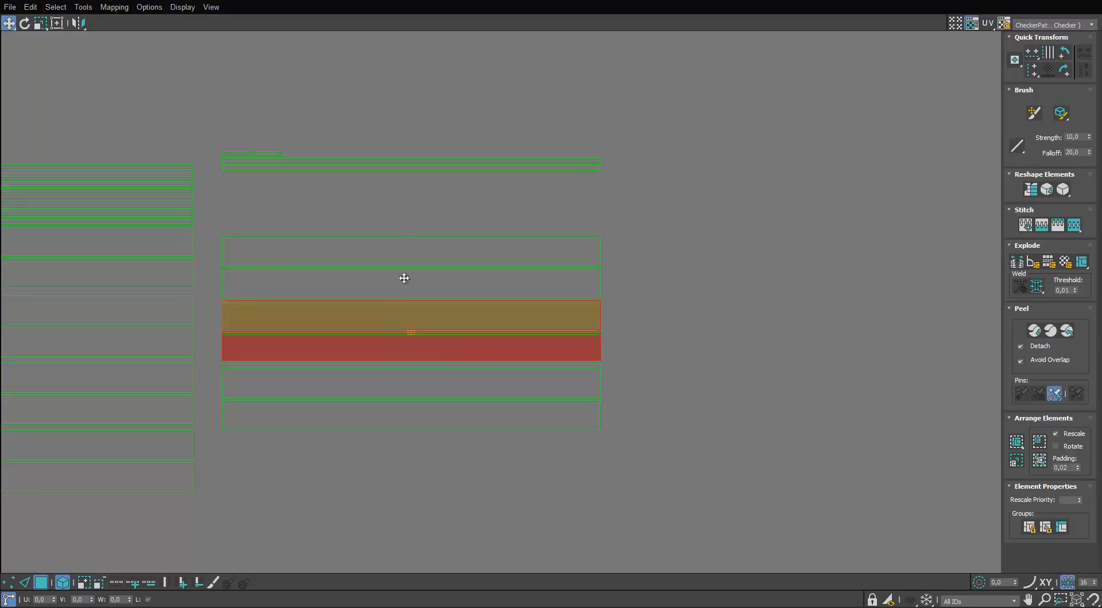
{"action": "key", "text": "ctrl+z"}
Step: Move the short end pieces of the narrower bar stack beside those of the wider stack, spread in one row
{"action": "scroll", "coordinate": [387, 163], "scroll_direction": "up", "scroll_amount": 1}
{"action": "left_click_drag", "start_coordinate": [270, 132], "coordinate": [199, 157]}
{"action": "left_click_drag", "start_coordinate": [195, 152], "coordinate": [88, 130]}
{"action": "scroll", "coordinate": [88, 130], "scroll_direction": "down", "scroll_amount": 1}
{"action": "middle_click_drag", "start_coordinate": [83, 129], "coordinate": [625, 167]}
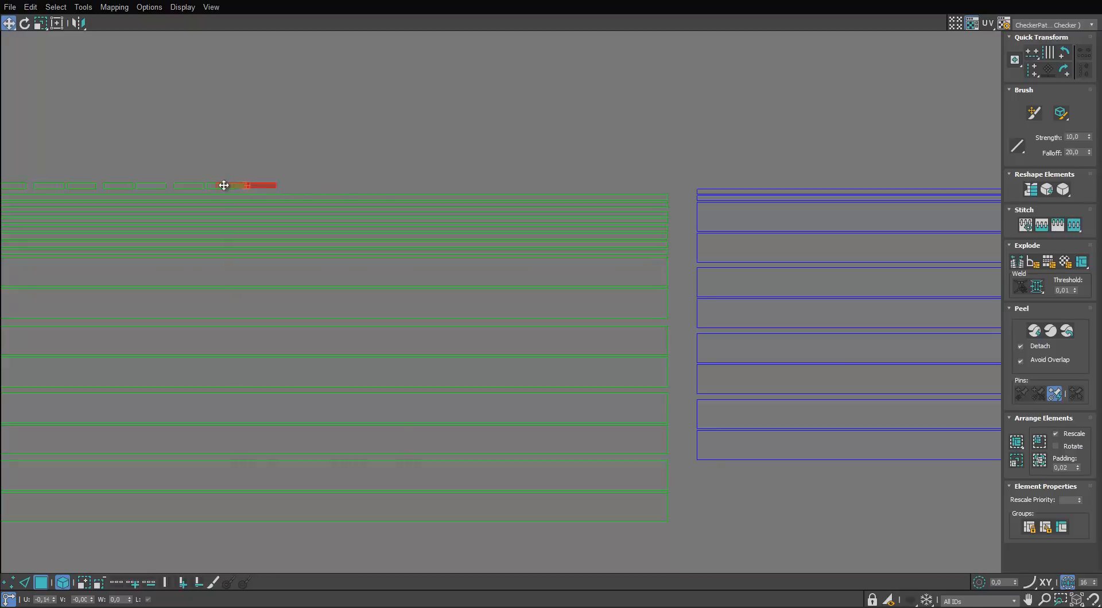
{"action": "scroll", "coordinate": [250, 186], "scroll_direction": "up", "scroll_amount": 2}
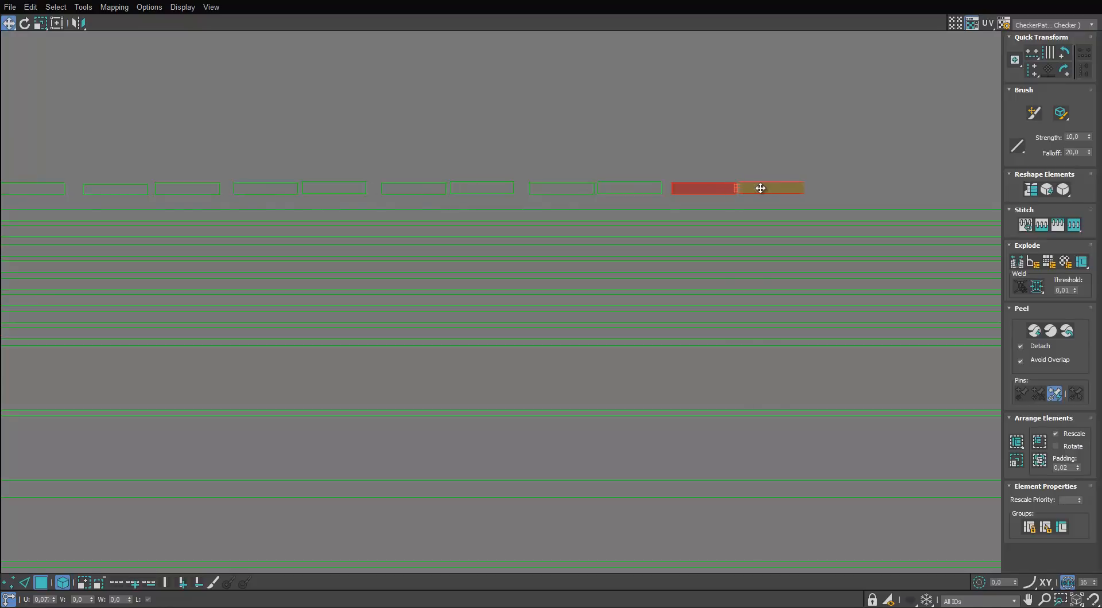
{"action": "left_click_drag", "start_coordinate": [269, 194], "coordinate": [268, 151]}
{"action": "key", "text": "ctrl+z"}
{"action": "scroll", "coordinate": [418, 178], "scroll_direction": "down", "scroll_amount": 3}
Step: Separate the overlapping thin strips at the upper edge of the narrower bar stack
{"action": "middle_click_drag", "start_coordinate": [831, 176], "coordinate": [452, 141]}
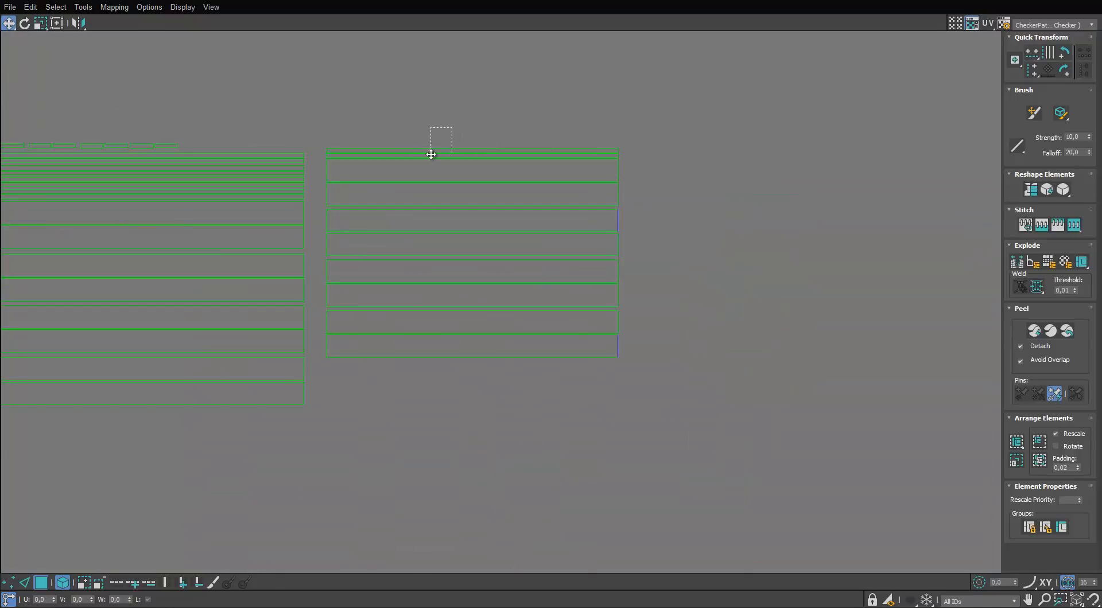
{"action": "scroll", "coordinate": [408, 155], "scroll_direction": "up", "scroll_amount": 2}
{"action": "left_click_drag", "start_coordinate": [431, 154], "coordinate": [356, 145]}
{"action": "scroll", "coordinate": [357, 144], "scroll_direction": "down", "scroll_amount": 1}
{"action": "scroll", "coordinate": [343, 141], "scroll_direction": "up", "scroll_amount": 2}
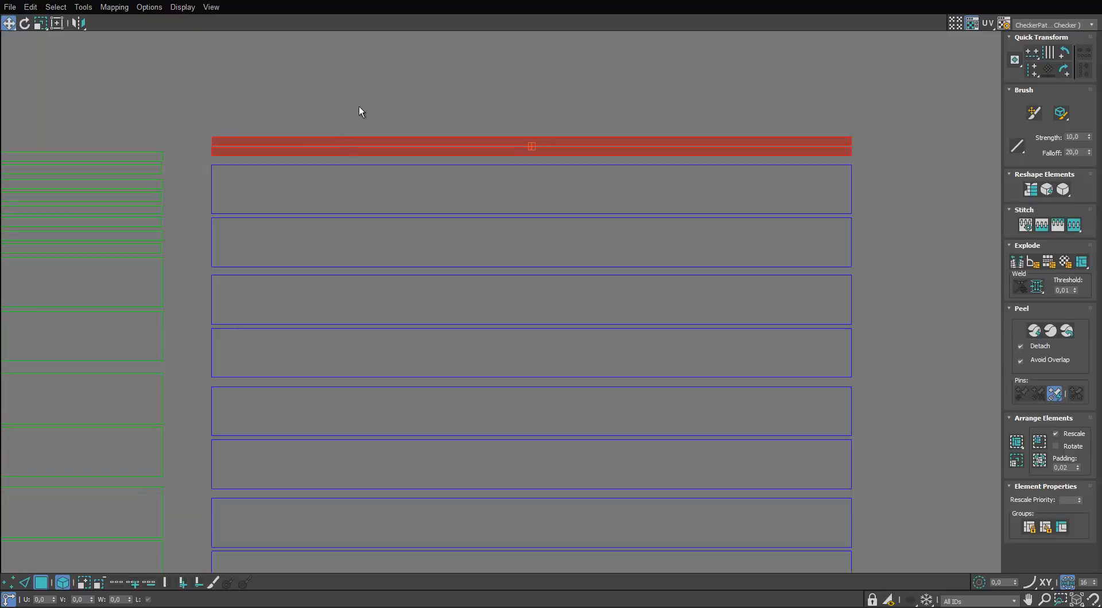
{"action": "left_click", "coordinate": [359, 106]}
{"action": "scroll", "coordinate": [402, 172], "scroll_direction": "down", "scroll_amount": 4}
{"action": "mouse_move", "coordinate": [407, 187]}
{"action": "middle_mouse_down"}
{"action": "mouse_move", "coordinate": [394, 232]}
{"action": "mouse_move", "coordinate": [402, 204]}
{"action": "middle_mouse_up"}
{"action": "key", "text": "ctrl+z"}
{"action": "left_click_drag", "start_coordinate": [426, 137], "coordinate": [374, 370]}
{"action": "left_click_drag", "start_coordinate": [376, 372], "coordinate": [412, 400]}
{"action": "left_click", "coordinate": [343, 165]}
Step: Separate the overlapping panels and short strips of the small block, shifting the duplicates into a second column
{"action": "scroll", "coordinate": [342, 163], "scroll_direction": "down", "scroll_amount": 6}
{"action": "middle_click_drag", "start_coordinate": [356, 422], "coordinate": [391, 339]}
{"action": "left_click", "coordinate": [372, 328]}
{"action": "scroll", "coordinate": [401, 212], "scroll_direction": "up", "scroll_amount": 1}
{"action": "scroll", "coordinate": [384, 246], "scroll_direction": "down", "scroll_amount": 2}
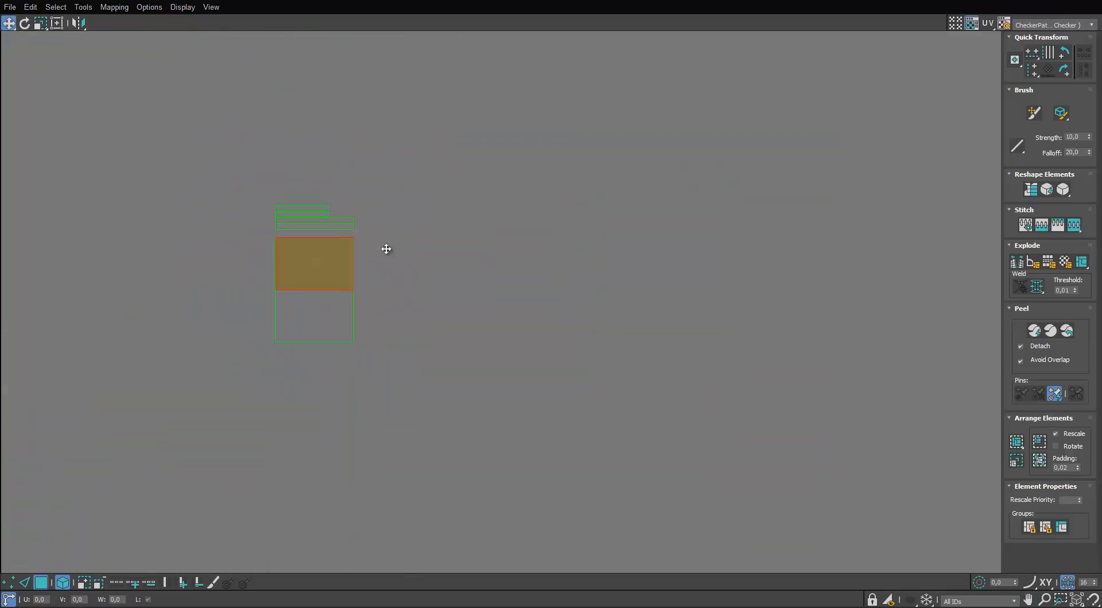
{"action": "scroll", "coordinate": [364, 246], "scroll_direction": "up", "scroll_amount": 2}
{"action": "scroll", "coordinate": [328, 232], "scroll_direction": "down", "scroll_amount": 3}
{"action": "scroll", "coordinate": [322, 228], "scroll_direction": "up", "scroll_amount": 3}
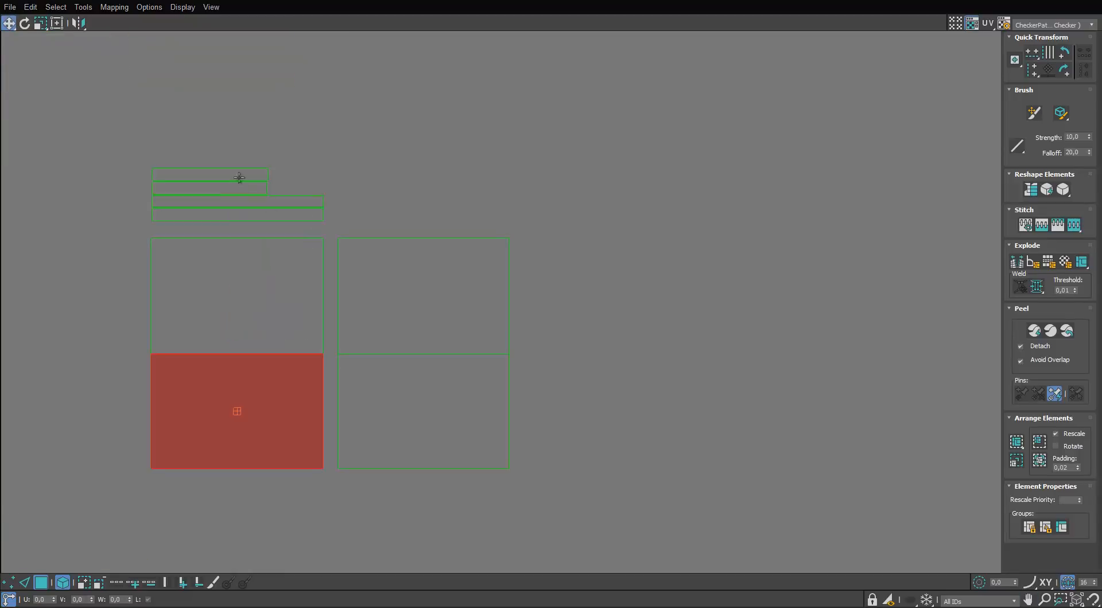
{"action": "left_click", "coordinate": [238, 179]}
{"action": "left_click_drag", "start_coordinate": [231, 216], "coordinate": [415, 214]}
Step: Check the small round-part shells below the UV square for overlaps, selecting the ribbed strip shell
{"action": "scroll", "coordinate": [415, 214], "scroll_direction": "down", "scroll_amount": 7}
{"action": "middle_click_drag", "start_coordinate": [367, 290], "coordinate": [689, 86]}
{"action": "scroll", "coordinate": [689, 86], "scroll_direction": "down", "scroll_amount": 1}
{"action": "scroll", "coordinate": [298, 376], "scroll_direction": "up", "scroll_amount": 3}
{"action": "left_click", "coordinate": [327, 310]}
{"action": "middle_click_drag", "start_coordinate": [318, 57], "coordinate": [401, 344]}
{"action": "scroll", "coordinate": [401, 344], "scroll_direction": "up", "scroll_amount": 3}
{"action": "left_click", "coordinate": [374, 372]}
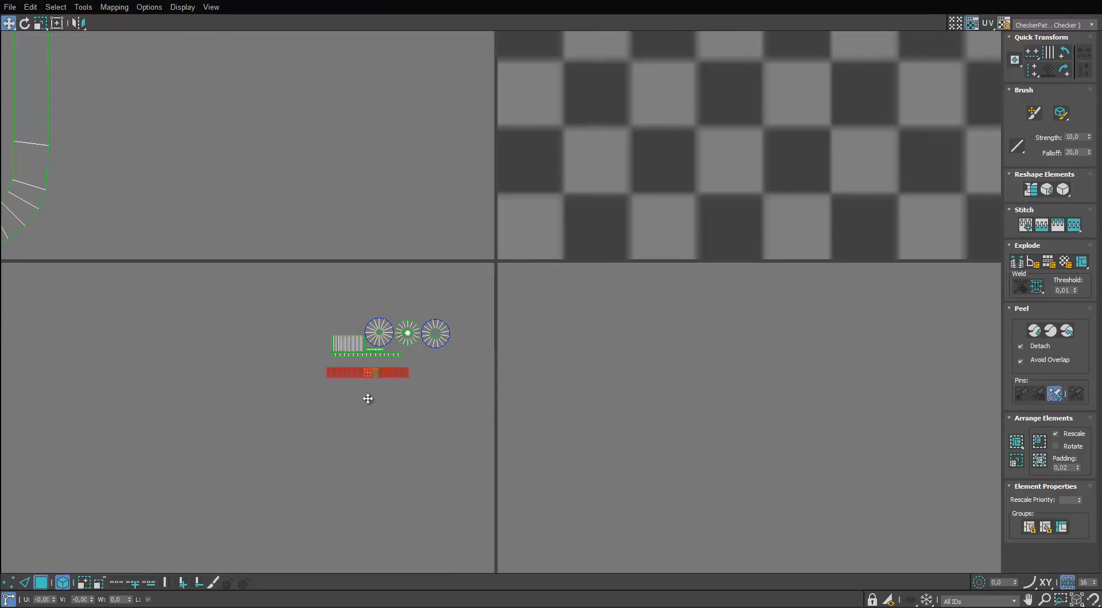
Step: Move the uppermost overlapping pair of triangular shells into a free row above the small shell stack
{"action": "scroll", "coordinate": [245, 315], "scroll_direction": "down", "scroll_amount": 7}
{"action": "middle_click_drag", "start_coordinate": [228, 311], "coordinate": [229, 411]}
{"action": "scroll", "coordinate": [424, 186], "scroll_direction": "up", "scroll_amount": 8}
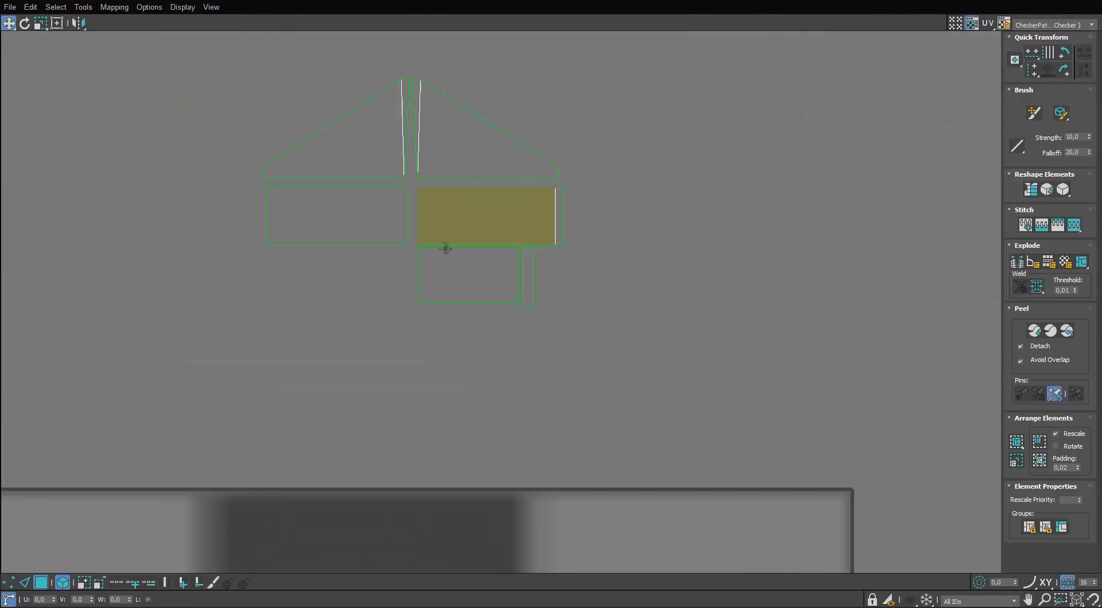
{"action": "left_click", "coordinate": [455, 285]}
{"action": "scroll", "coordinate": [447, 231], "scroll_direction": "down", "scroll_amount": 5}
{"action": "middle_click_drag", "start_coordinate": [448, 232], "coordinate": [445, 290]}
{"action": "left_click", "coordinate": [426, 224]}
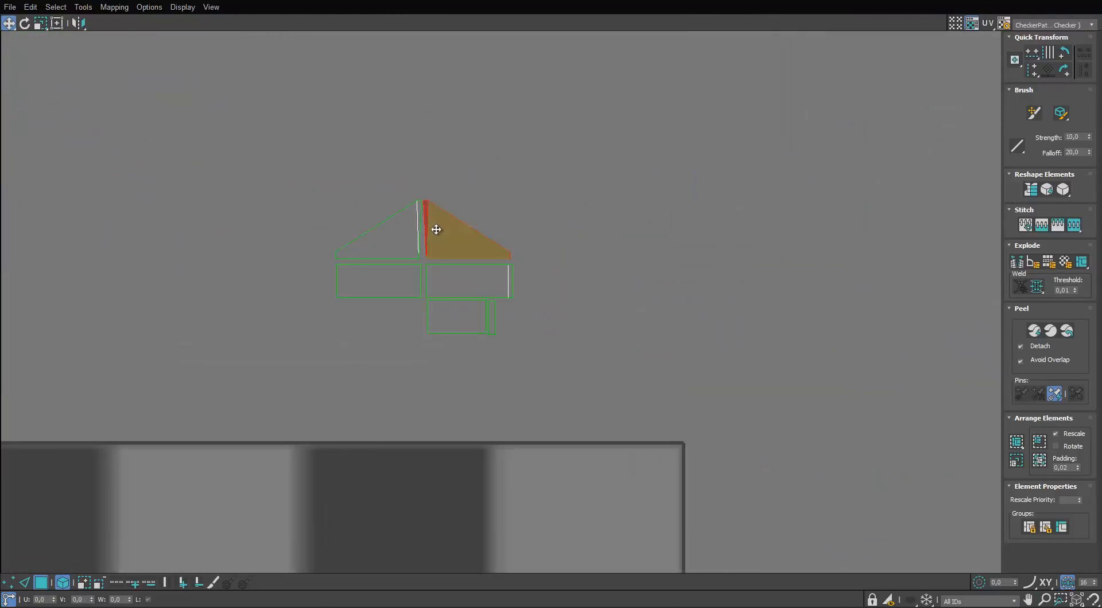
{"action": "left_click", "coordinate": [436, 229], "text": "ctrl"}
{"action": "left_click", "coordinate": [420, 229], "text": "ctrl"}
{"action": "left_click", "coordinate": [407, 232], "text": "ctrl"}
{"action": "middle_click_drag", "start_coordinate": [408, 238], "coordinate": [409, 283]}
{"action": "scroll", "coordinate": [408, 284], "scroll_direction": "down", "scroll_amount": 2}
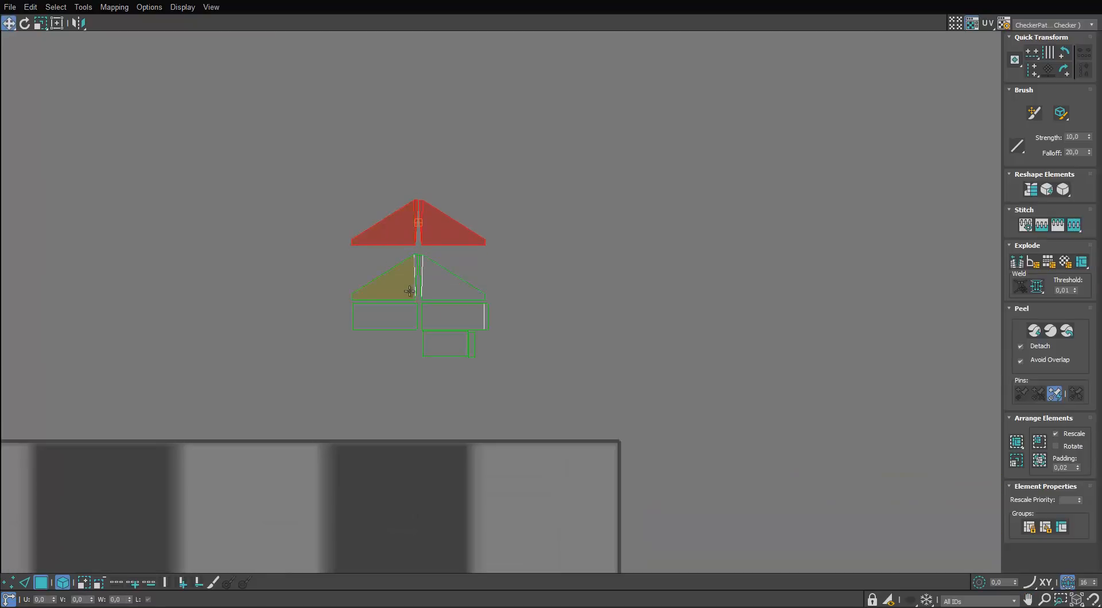
Step: Move further overlapping triangular pairs into separate rows higher above the stack
{"action": "left_click_drag", "start_coordinate": [411, 203], "coordinate": [411, 258]}
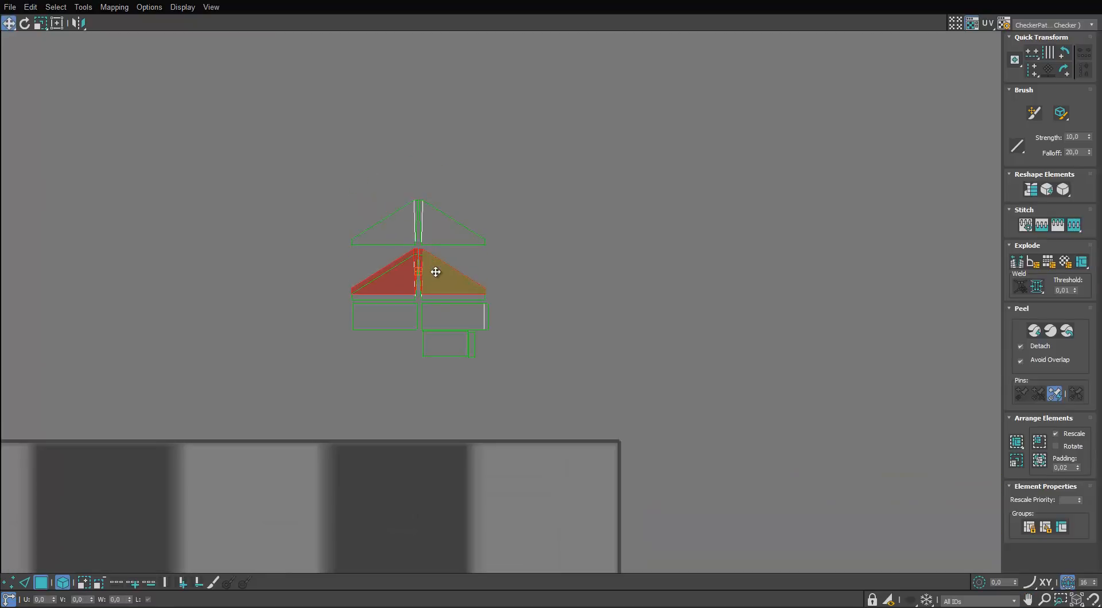
{"action": "left_click_drag", "start_coordinate": [437, 197], "coordinate": [438, 158], "text": "shift"}
{"action": "left_click", "coordinate": [435, 269]}
{"action": "left_click", "coordinate": [404, 284], "text": "ctrl"}
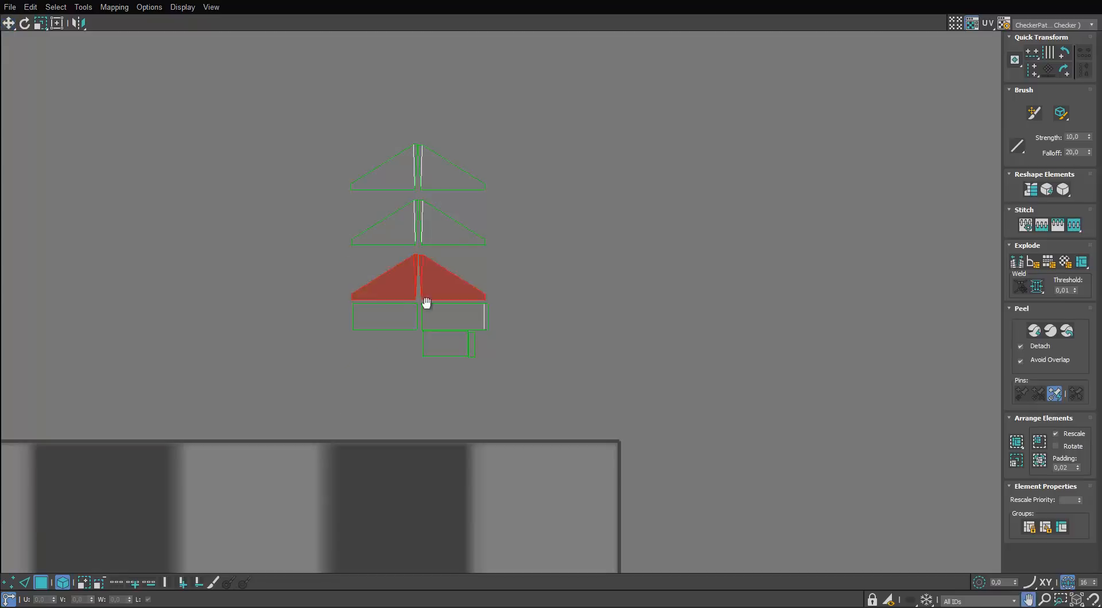
{"action": "middle_click_drag", "start_coordinate": [425, 302], "coordinate": [409, 397]}
{"action": "left_click_drag", "start_coordinate": [385, 368], "coordinate": [380, 197], "text": "shift"}
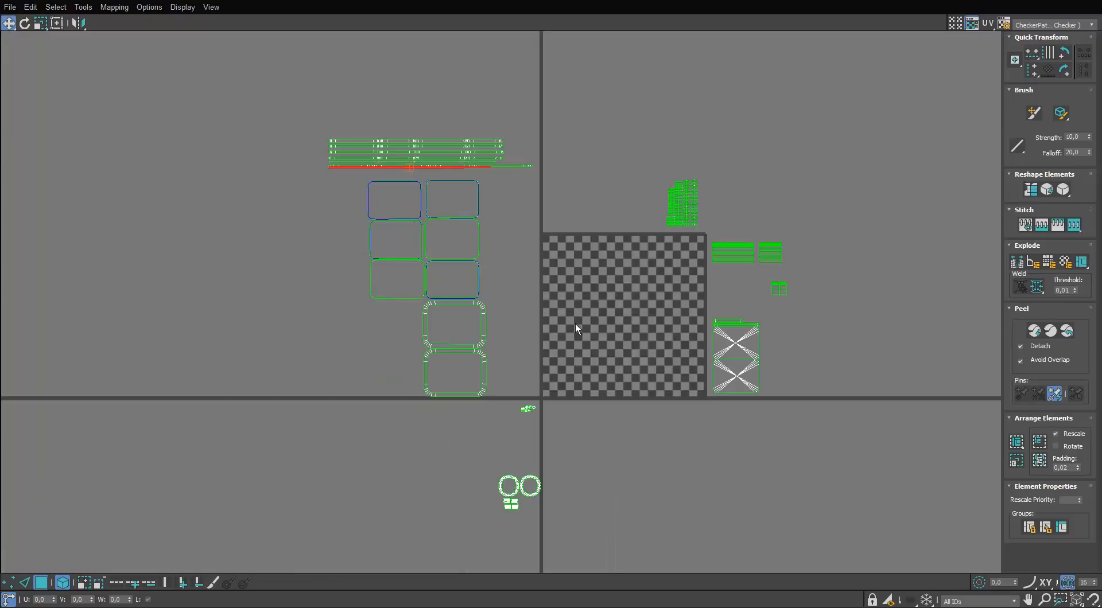
Step: Hide the checker background and check the spread triangular and small rectangular shells above the UV square
{"action": "left_click", "coordinate": [955, 23]}
{"action": "middle_click_drag", "start_coordinate": [635, 278], "coordinate": [597, 239]}
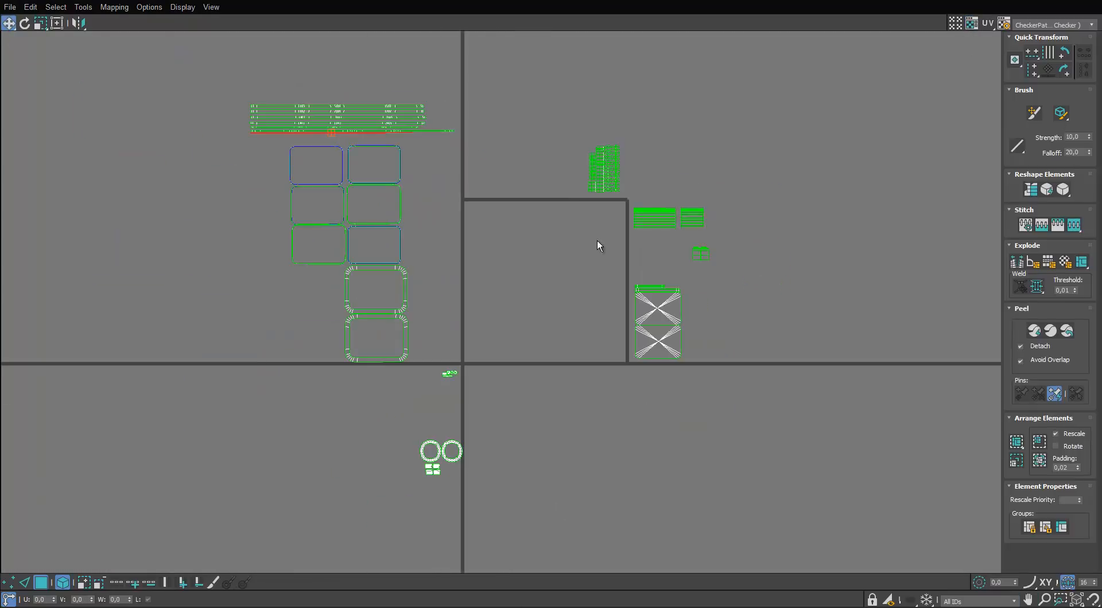
{"action": "scroll", "coordinate": [600, 178], "scroll_direction": "up", "scroll_amount": 11}
{"action": "middle_click_drag", "start_coordinate": [600, 177], "coordinate": [497, 368]}
{"action": "left_click_drag", "start_coordinate": [725, 81], "coordinate": [352, 517]}
{"action": "scroll", "coordinate": [384, 467], "scroll_direction": "down", "scroll_amount": 7}
{"action": "middle_click_drag", "start_coordinate": [385, 467], "coordinate": [429, 335]}
{"action": "left_click", "coordinate": [414, 421]}
Step: Move the crossed panels, bar stacks and small panel block farther away from the UV square
{"action": "scroll", "coordinate": [415, 420], "scroll_direction": "down", "scroll_amount": 6}
{"action": "middle_click_drag", "start_coordinate": [425, 459], "coordinate": [441, 305]}
{"action": "scroll", "coordinate": [441, 305], "scroll_direction": "up", "scroll_amount": 2}
{"action": "left_click_drag", "start_coordinate": [604, 322], "coordinate": [498, 444]}
{"action": "left_click_drag", "start_coordinate": [538, 359], "coordinate": [603, 359]}
{"action": "middle_click_drag", "start_coordinate": [317, 378], "coordinate": [480, 421]}
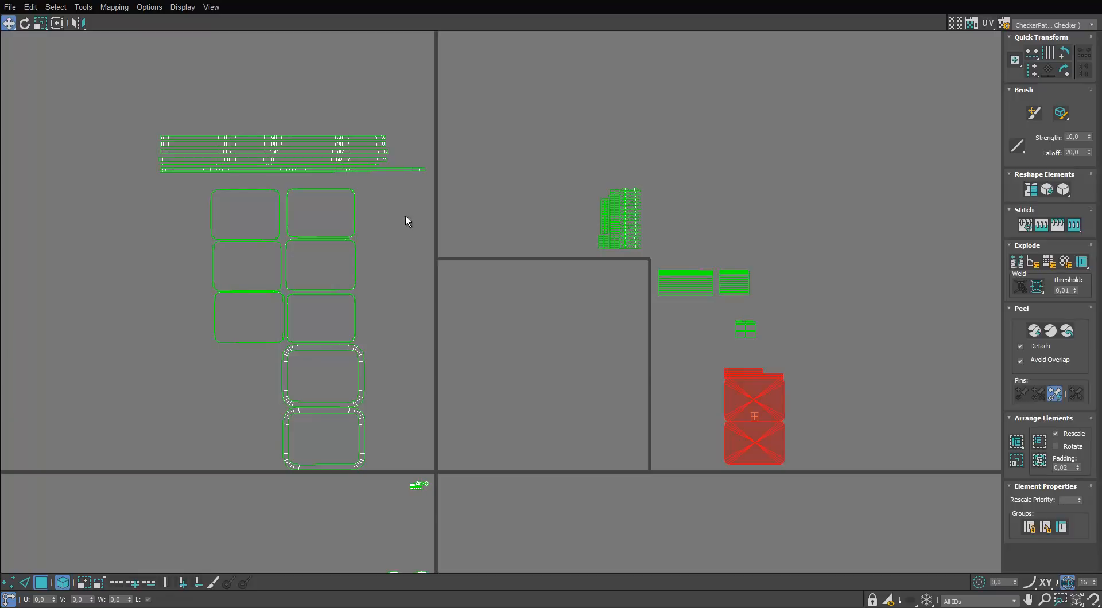
{"action": "left_click_drag", "start_coordinate": [584, 256], "coordinate": [608, 208]}
{"action": "left_click_drag", "start_coordinate": [774, 246], "coordinate": [650, 487]}
{"action": "left_click_drag", "start_coordinate": [750, 433], "coordinate": [814, 417]}
{"action": "middle_click_drag", "start_coordinate": [464, 458], "coordinate": [494, 386]}
Step: Select all UV shells and scale them down uniformly
{"action": "left_click", "coordinate": [448, 415]}
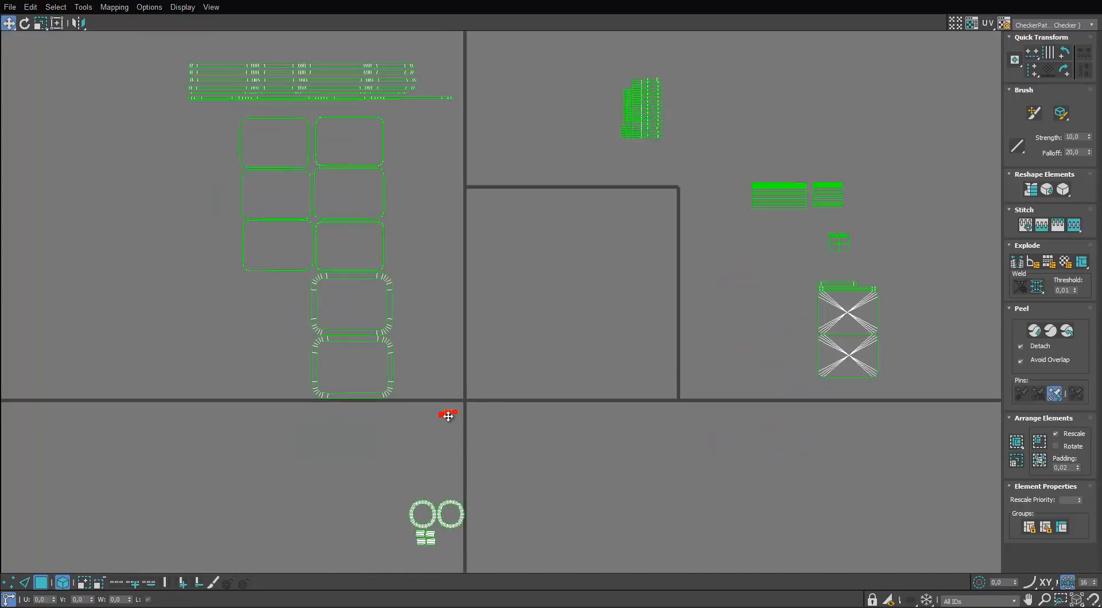
{"action": "scroll", "coordinate": [478, 345], "scroll_direction": "down", "scroll_amount": 3}
{"action": "left_click_drag", "start_coordinate": [772, 101], "coordinate": [363, 513]}
{"action": "key", "text": "r"}
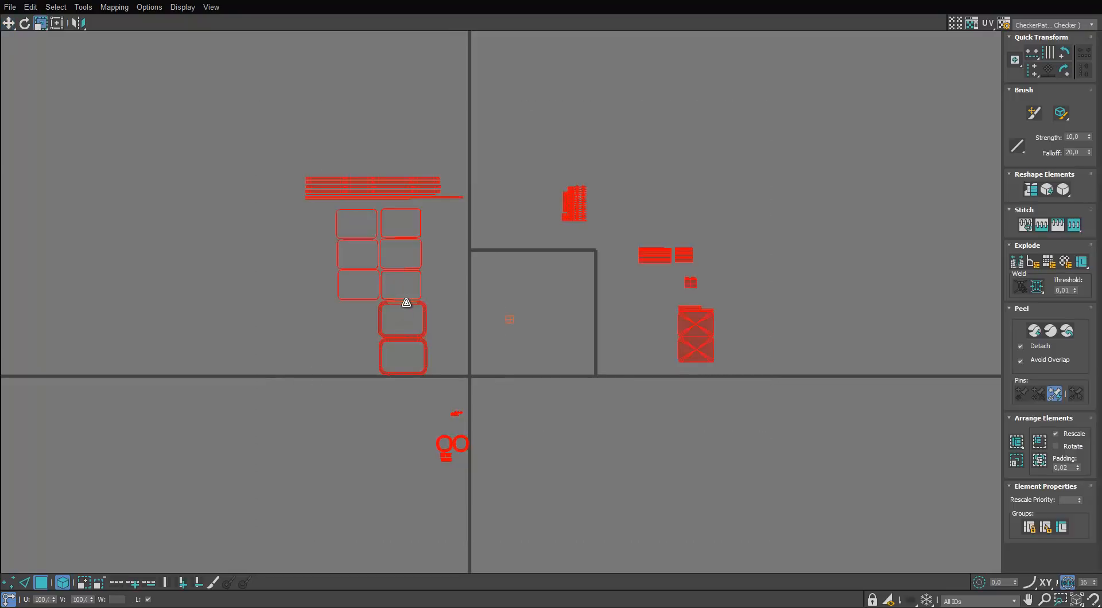
{"action": "mouse_move", "coordinate": [406, 303]}
{"action": "left_mouse_down"}
{"action": "mouse_move", "coordinate": [391, 340]}
{"action": "mouse_move", "coordinate": [406, 318]}
{"action": "left_mouse_up"}
Step: Move the eight rounded frame shells into the UV square, aligning the six thin frames with its upper-left corner
{"action": "left_click", "coordinate": [474, 225]}
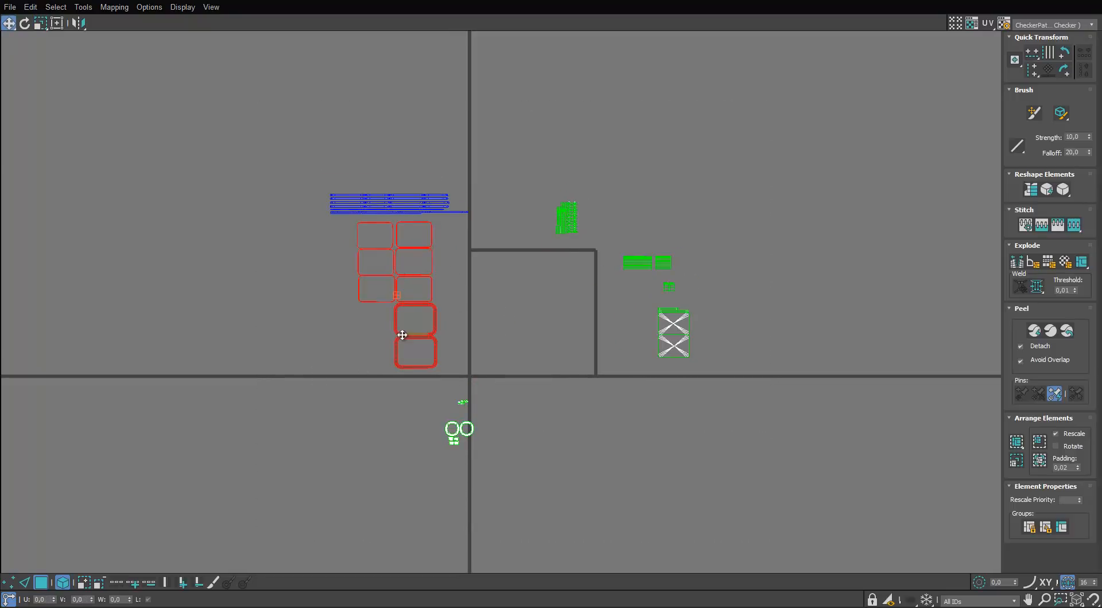
{"action": "left_click_drag", "start_coordinate": [401, 335], "coordinate": [519, 364]}
{"action": "scroll", "coordinate": [519, 360], "scroll_direction": "up", "scroll_amount": 4}
{"action": "scroll", "coordinate": [497, 259], "scroll_direction": "up", "scroll_amount": 5}
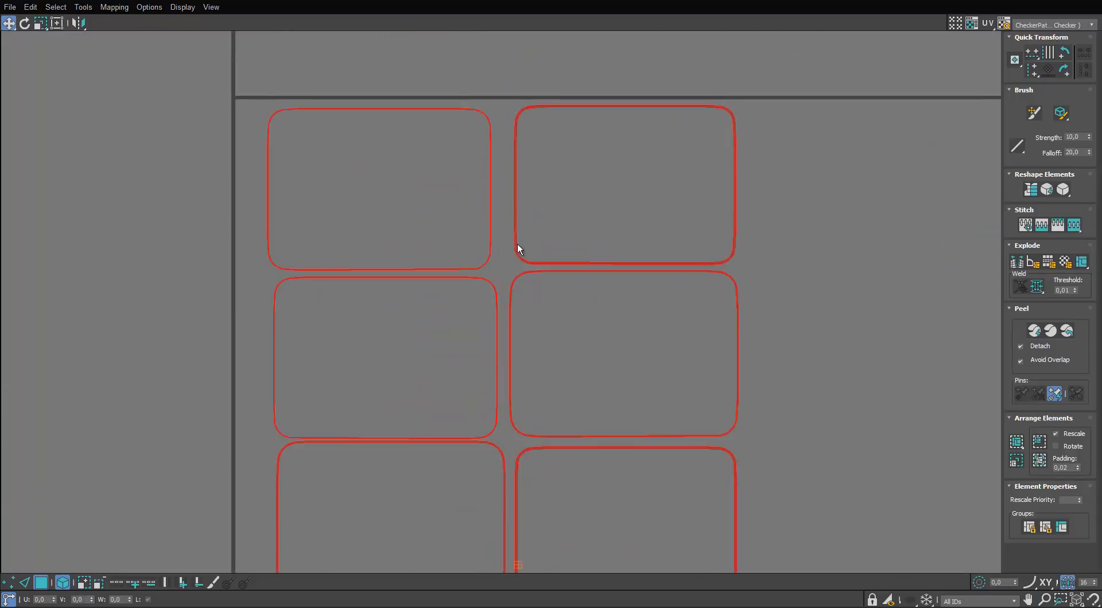
{"action": "middle_click_drag", "start_coordinate": [516, 246], "coordinate": [487, 242]}
{"action": "scroll", "coordinate": [488, 244], "scroll_direction": "down", "scroll_amount": 5}
{"action": "middle_click_drag", "start_coordinate": [495, 311], "coordinate": [522, 285]}
Step: Place the two thick rounded frame shells beside the thin frames, in the UV square's upper-right corner
{"action": "scroll", "coordinate": [528, 294], "scroll_direction": "up", "scroll_amount": 2}
{"action": "left_click_drag", "start_coordinate": [652, 334], "coordinate": [610, 443]}
{"action": "left_click_drag", "start_coordinate": [611, 443], "coordinate": [732, 216]}
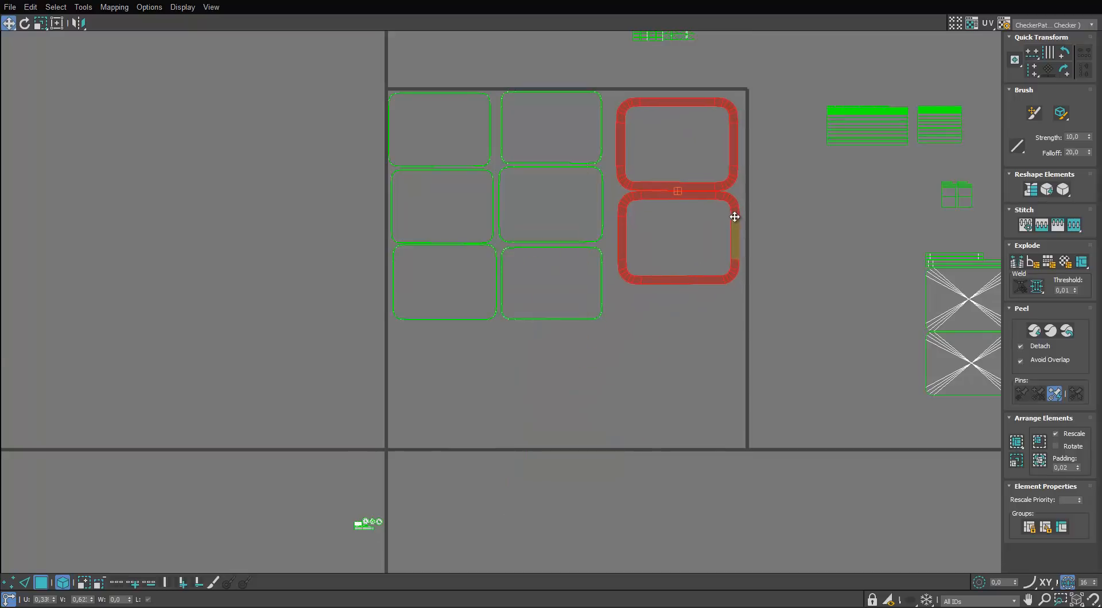
Step: Move the long strip shells to the bottom of the UV square and fit the longest strip within its borders
{"action": "scroll", "coordinate": [733, 217], "scroll_direction": "down", "scroll_amount": 3}
{"action": "middle_click_drag", "start_coordinate": [729, 217], "coordinate": [734, 298]}
{"action": "left_click_drag", "start_coordinate": [509, 91], "coordinate": [335, 192]}
{"action": "left_click_drag", "start_coordinate": [420, 131], "coordinate": [679, 386]}
{"action": "scroll", "coordinate": [656, 394], "scroll_direction": "up", "scroll_amount": 8}
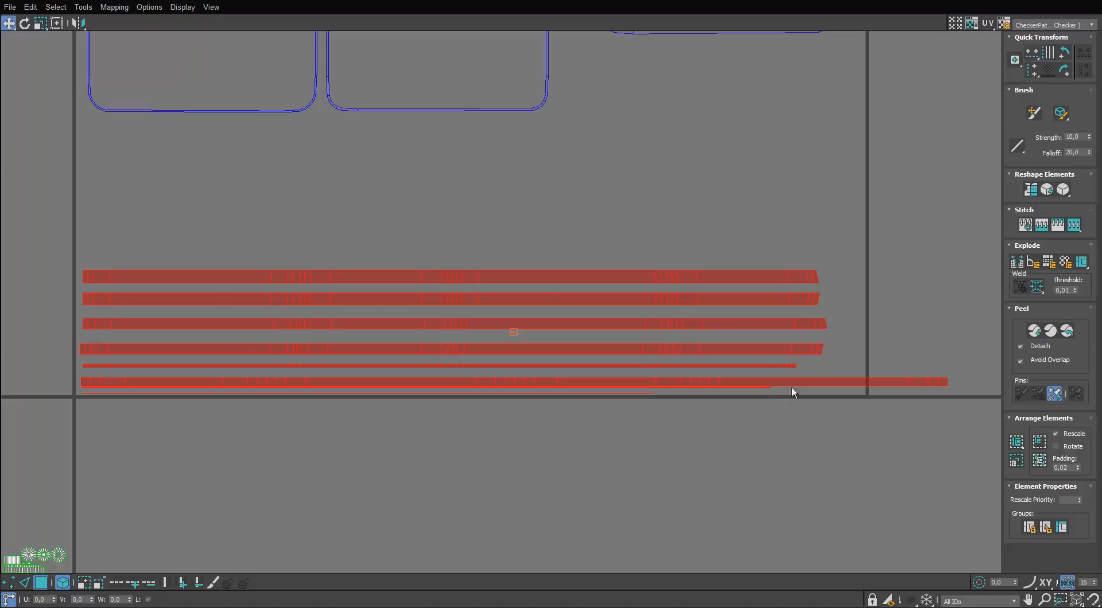
{"action": "left_click", "coordinate": [894, 381]}
{"action": "scroll", "coordinate": [866, 349], "scroll_direction": "down", "scroll_amount": 4}
{"action": "scroll", "coordinate": [849, 367], "scroll_direction": "up", "scroll_amount": 3}
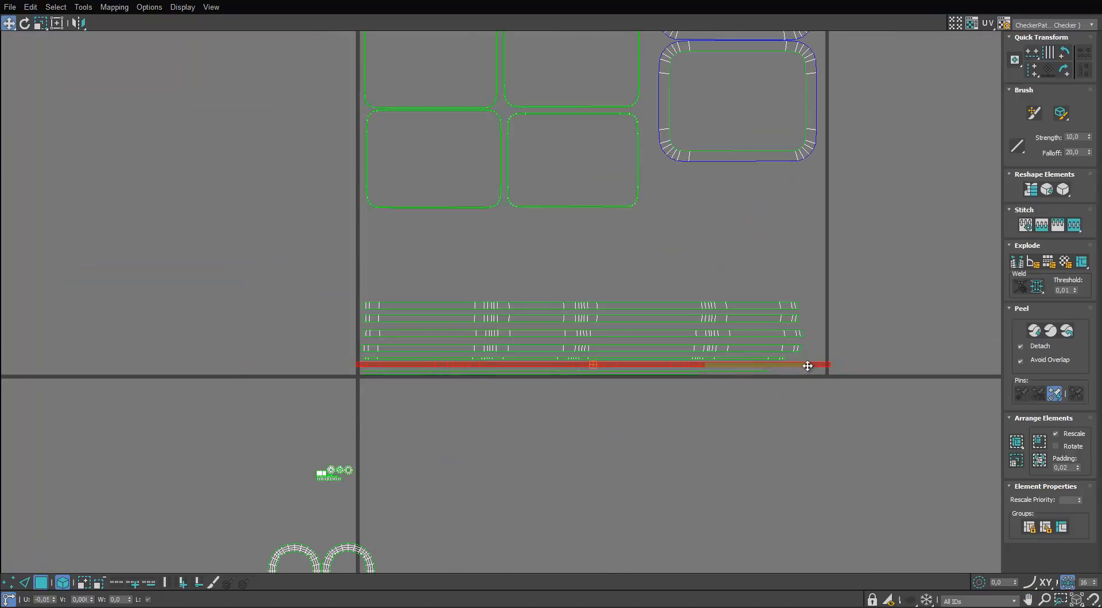
{"action": "scroll", "coordinate": [814, 367], "scroll_direction": "up", "scroll_amount": 3}
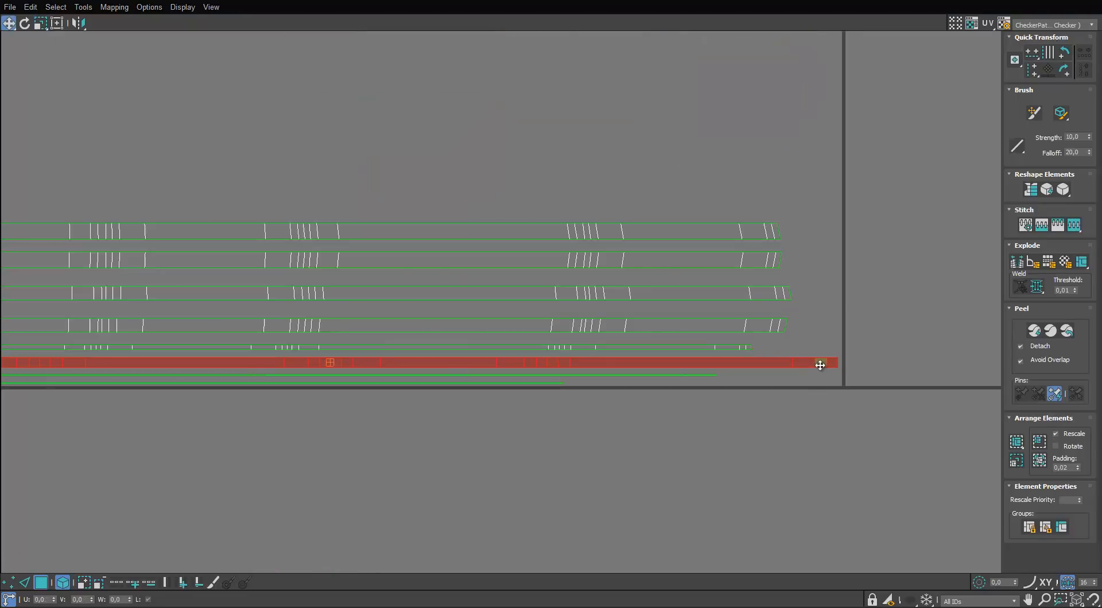
{"action": "scroll", "coordinate": [820, 365], "scroll_direction": "down", "scroll_amount": 5}
{"action": "scroll", "coordinate": [688, 379], "scroll_direction": "up", "scroll_amount": 2}
Step: Place the two crossed panel shells side by side between the thin frames and the long strips
{"action": "left_click", "coordinate": [777, 435]}
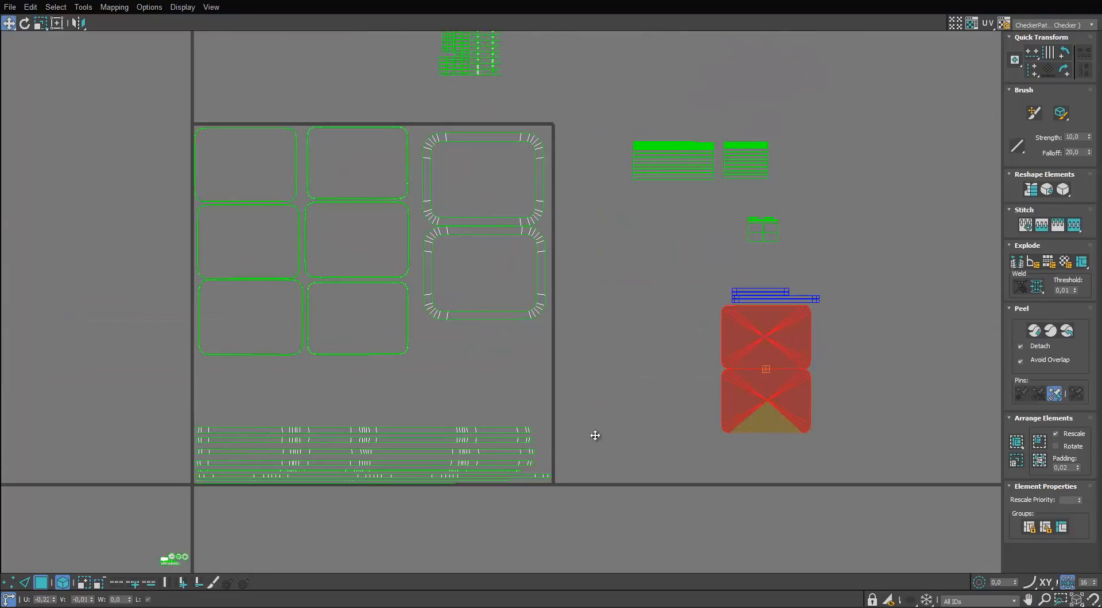
{"action": "left_click_drag", "start_coordinate": [772, 412], "coordinate": [506, 404]}
{"action": "scroll", "coordinate": [475, 442], "scroll_direction": "up", "scroll_amount": 2}
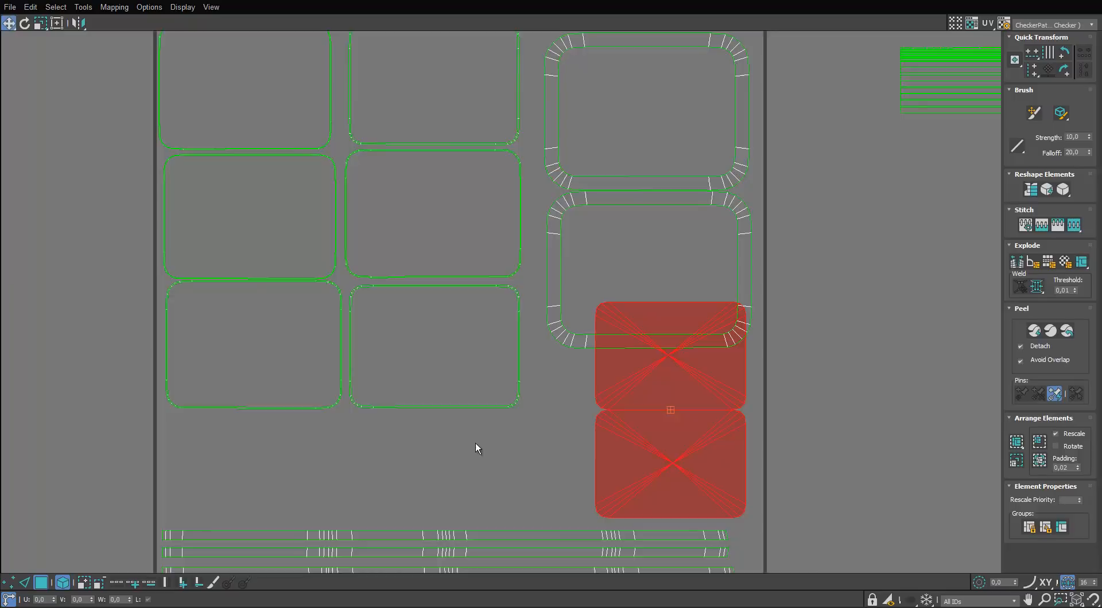
{"action": "middle_click_drag", "start_coordinate": [475, 443], "coordinate": [541, 528]}
{"action": "left_click_drag", "start_coordinate": [541, 529], "coordinate": [334, 239]}
{"action": "middle_click_drag", "start_coordinate": [527, 477], "coordinate": [549, 332]}
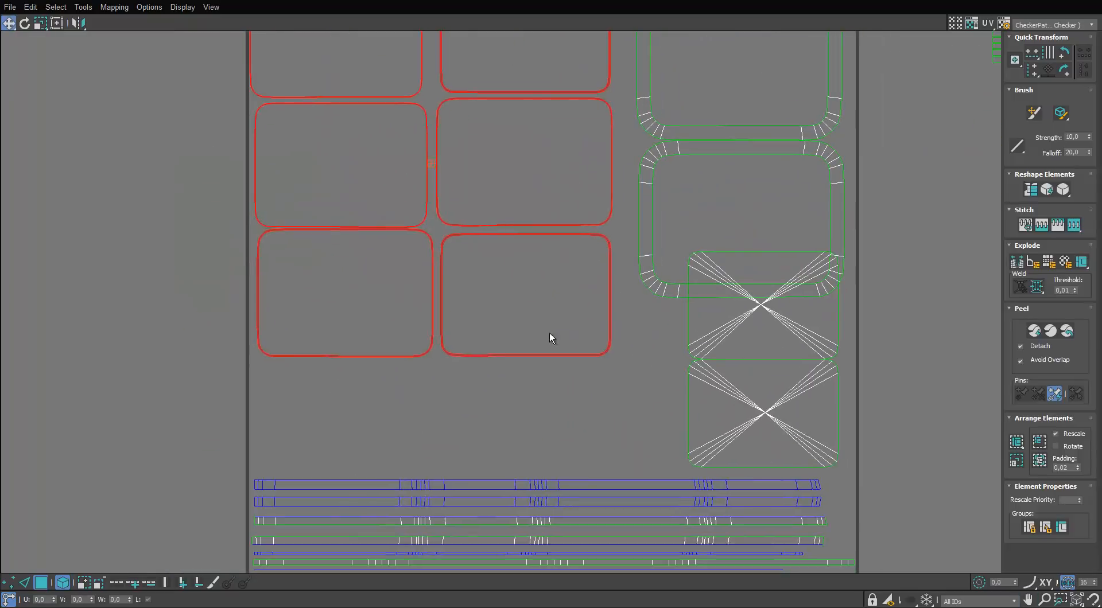
{"action": "left_click_drag", "start_coordinate": [781, 419], "coordinate": [352, 421]}
{"action": "left_click_drag", "start_coordinate": [796, 312], "coordinate": [543, 428]}
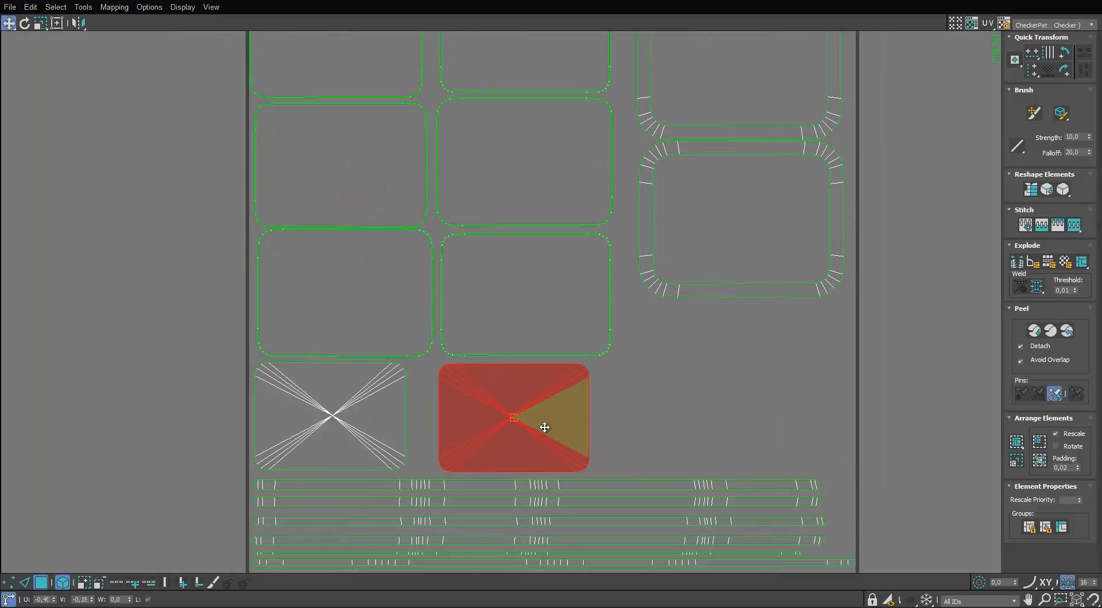
Step: Move the cluster of triangular and small rectangular shells below the thick frames in the UV square
{"action": "scroll", "coordinate": [520, 415], "scroll_direction": "up", "scroll_amount": 3}
{"action": "scroll", "coordinate": [450, 396], "scroll_direction": "down", "scroll_amount": 5}
{"action": "scroll", "coordinate": [467, 398], "scroll_direction": "down", "scroll_amount": 1}
{"action": "middle_click_drag", "start_coordinate": [810, 180], "coordinate": [676, 198]}
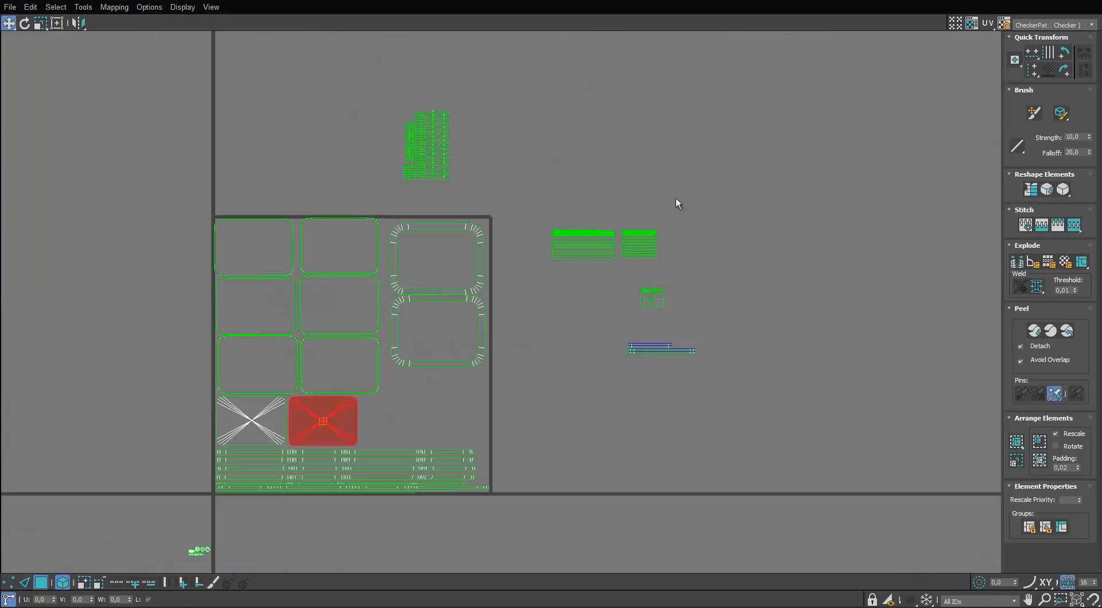
{"action": "scroll", "coordinate": [611, 223], "scroll_direction": "up", "scroll_amount": 1}
{"action": "middle_click_drag", "start_coordinate": [510, 153], "coordinate": [581, 197]}
{"action": "scroll", "coordinate": [581, 197], "scroll_direction": "up", "scroll_amount": 1}
{"action": "scroll", "coordinate": [602, 255], "scroll_direction": "down", "scroll_amount": 1}
{"action": "middle_click_drag", "start_coordinate": [671, 280], "coordinate": [680, 248]}
{"action": "middle_click_drag", "start_coordinate": [580, 153], "coordinate": [581, 202]}
{"action": "left_click_drag", "start_coordinate": [603, 82], "coordinate": [560, 516]}
{"action": "scroll", "coordinate": [554, 396], "scroll_direction": "up", "scroll_amount": 2}
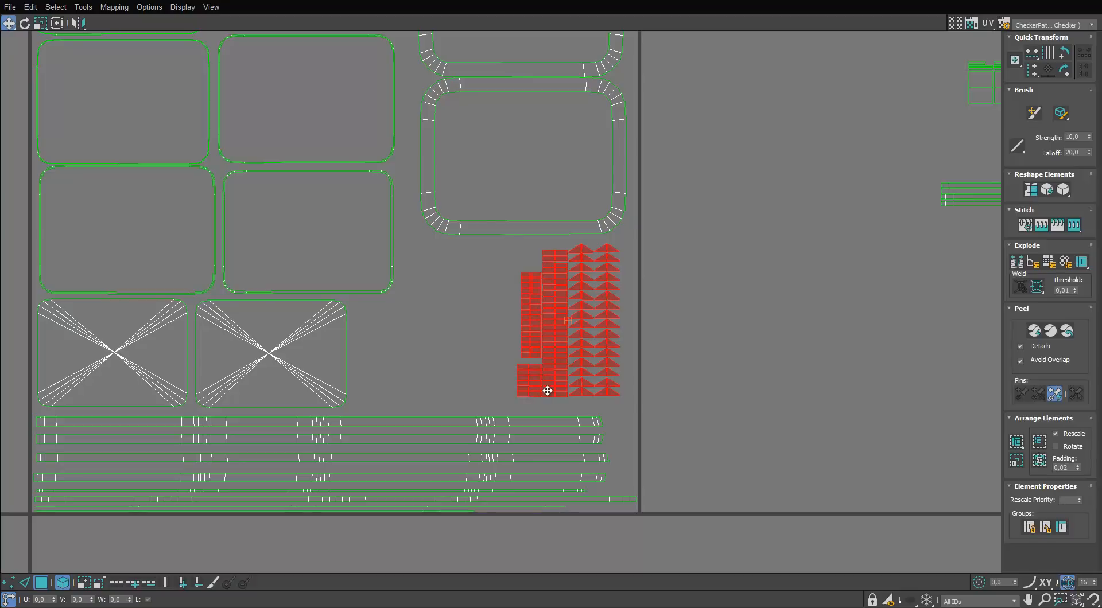
{"action": "left_click_drag", "start_coordinate": [554, 395], "coordinate": [559, 395]}
Step: Move the two bar stacks closer to the UV square, with the narrower stack directly above the wider one
{"action": "scroll", "coordinate": [688, 251], "scroll_direction": "down", "scroll_amount": 1}
{"action": "middle_click_drag", "start_coordinate": [857, 48], "coordinate": [744, 158]}
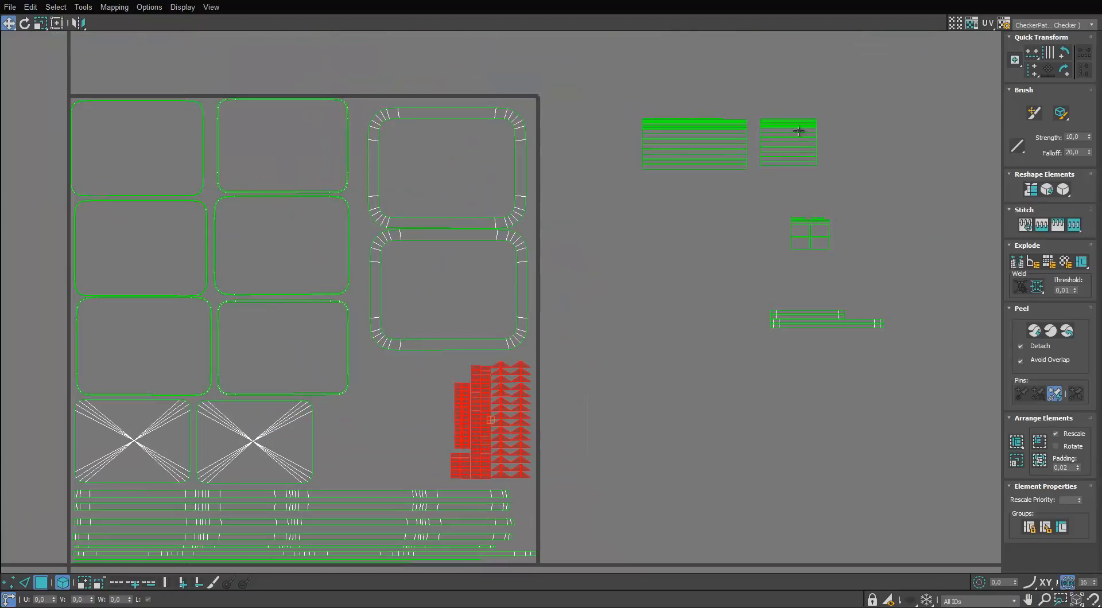
{"action": "left_click_drag", "start_coordinate": [662, 185], "coordinate": [596, 467]}
{"action": "scroll", "coordinate": [710, 456], "scroll_direction": "up", "scroll_amount": 3}
{"action": "left_click_drag", "start_coordinate": [756, 342], "coordinate": [674, 498]}
{"action": "left_click_drag", "start_coordinate": [668, 480], "coordinate": [439, 378]}
{"action": "scroll", "coordinate": [518, 319], "scroll_direction": "down", "scroll_amount": 3}
{"action": "middle_click_drag", "start_coordinate": [519, 319], "coordinate": [641, 317]}
Step: Mirror the combined bar stacks horizontally and place them between the crossed panels and the triangular shell cluster
{"action": "left_click_drag", "start_coordinate": [697, 239], "coordinate": [539, 445]}
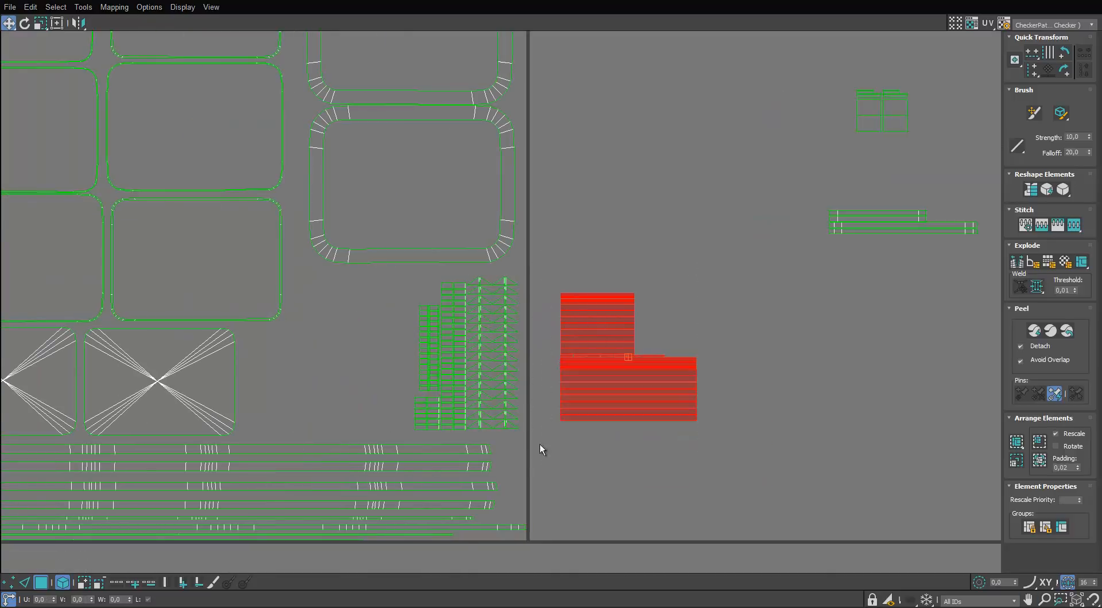
{"action": "left_click", "coordinate": [79, 24]}
{"action": "left_click_drag", "start_coordinate": [471, 380], "coordinate": [303, 373]}
Step: Place the remaining thin strips and the small panel block inside the lower thick frame shell
{"action": "middle_click_drag", "start_coordinate": [476, 322], "coordinate": [553, 360]}
{"action": "scroll", "coordinate": [557, 359], "scroll_direction": "down", "scroll_amount": 3}
{"action": "scroll", "coordinate": [796, 225], "scroll_direction": "up", "scroll_amount": 3}
{"action": "left_click", "coordinate": [786, 360]}
{"action": "left_click_drag", "start_coordinate": [787, 359], "coordinate": [313, 344]}
{"action": "scroll", "coordinate": [313, 344], "scroll_direction": "down", "scroll_amount": 3}
{"action": "middle_click_drag", "start_coordinate": [323, 335], "coordinate": [433, 289]}
{"action": "scroll", "coordinate": [703, 241], "scroll_direction": "down", "scroll_amount": 1}
{"action": "middle_click_drag", "start_coordinate": [605, 293], "coordinate": [645, 304]}
{"action": "scroll", "coordinate": [735, 242], "scroll_direction": "up", "scroll_amount": 2}
{"action": "left_click_drag", "start_coordinate": [365, 290], "coordinate": [364, 292]}
{"action": "scroll", "coordinate": [363, 292], "scroll_direction": "down", "scroll_amount": 3}
{"action": "middle_click_drag", "start_coordinate": [226, 487], "coordinate": [401, 381]}
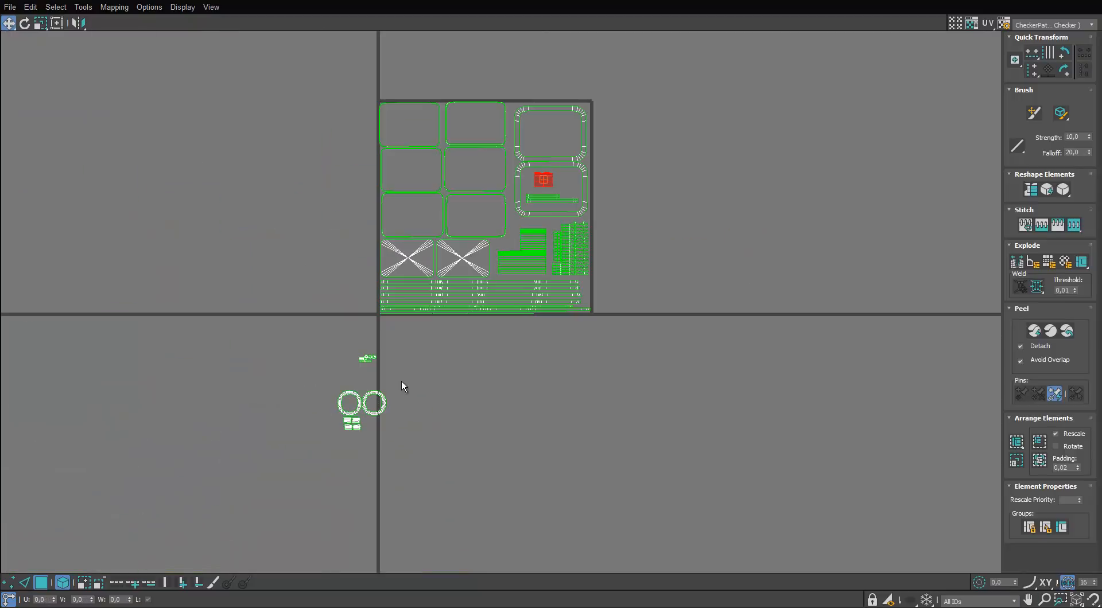
Step: Place the two ring shells, the four small rectangular shells and the cluster of tiny shells inside the upper thick frame shell
{"action": "scroll", "coordinate": [548, 133], "scroll_direction": "up", "scroll_amount": 4}
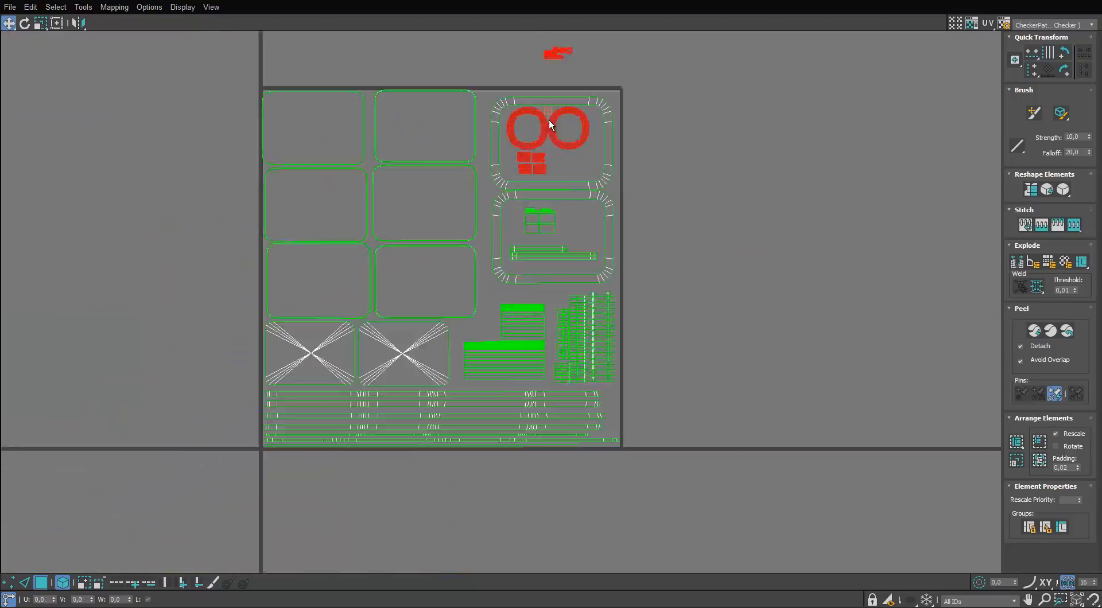
{"action": "scroll", "coordinate": [539, 154], "scroll_direction": "down", "scroll_amount": 3}
{"action": "scroll", "coordinate": [543, 74], "scroll_direction": "up", "scroll_amount": 3}
{"action": "middle_click_drag", "start_coordinate": [543, 74], "coordinate": [528, 134]}
{"action": "left_click", "coordinate": [491, 131]}
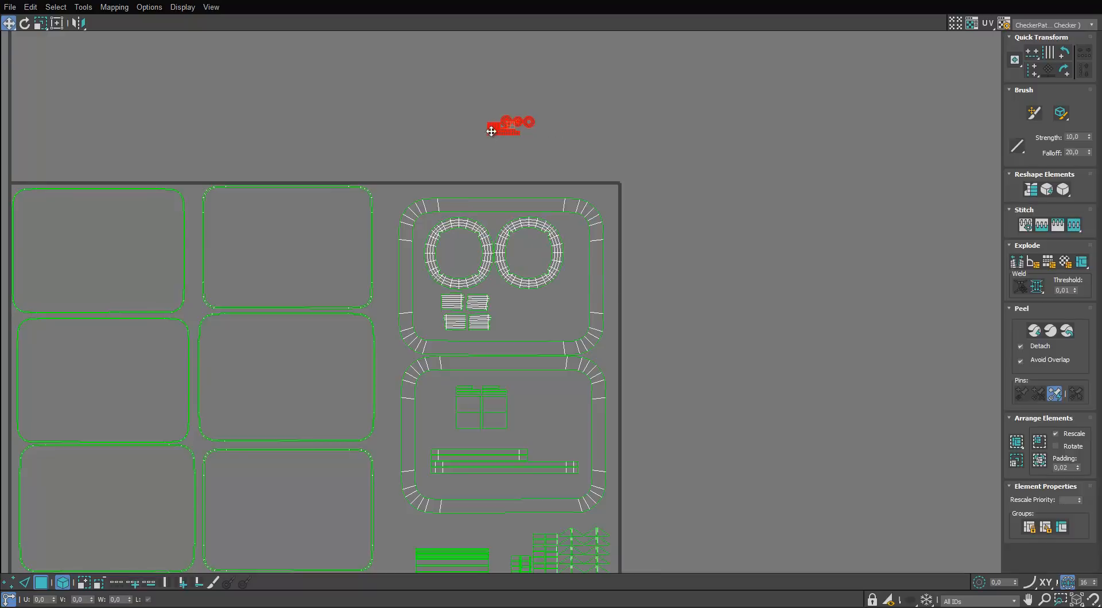
{"action": "scroll", "coordinate": [536, 265], "scroll_direction": "up", "scroll_amount": 3}
{"action": "left_click", "coordinate": [570, 269]}
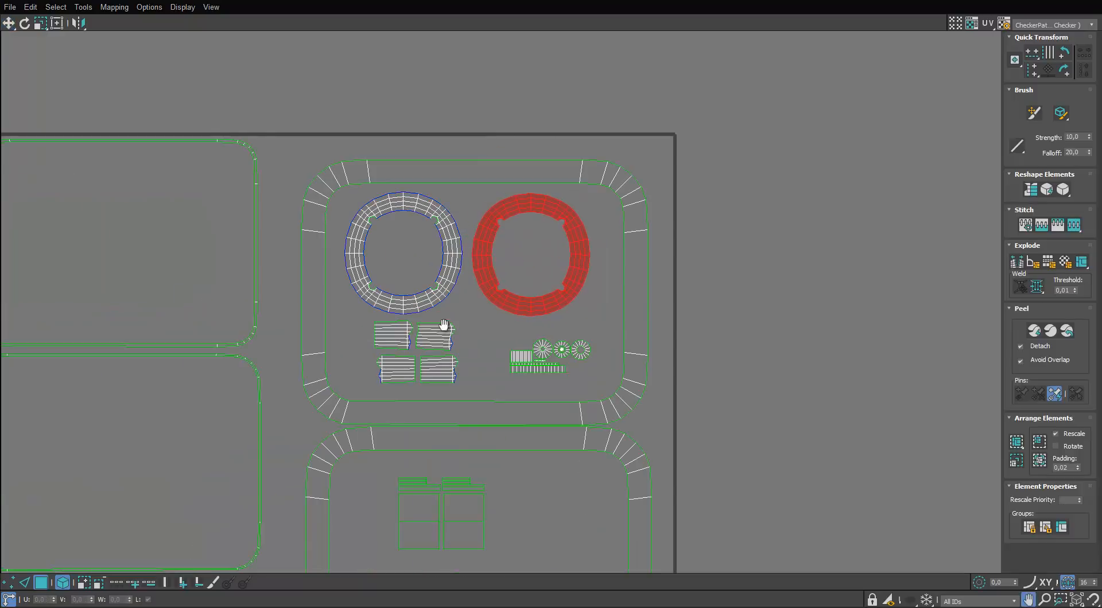
{"action": "scroll", "coordinate": [436, 350], "scroll_direction": "down", "scroll_amount": 6}
{"action": "scroll", "coordinate": [571, 293], "scroll_direction": "up", "scroll_amount": 4}
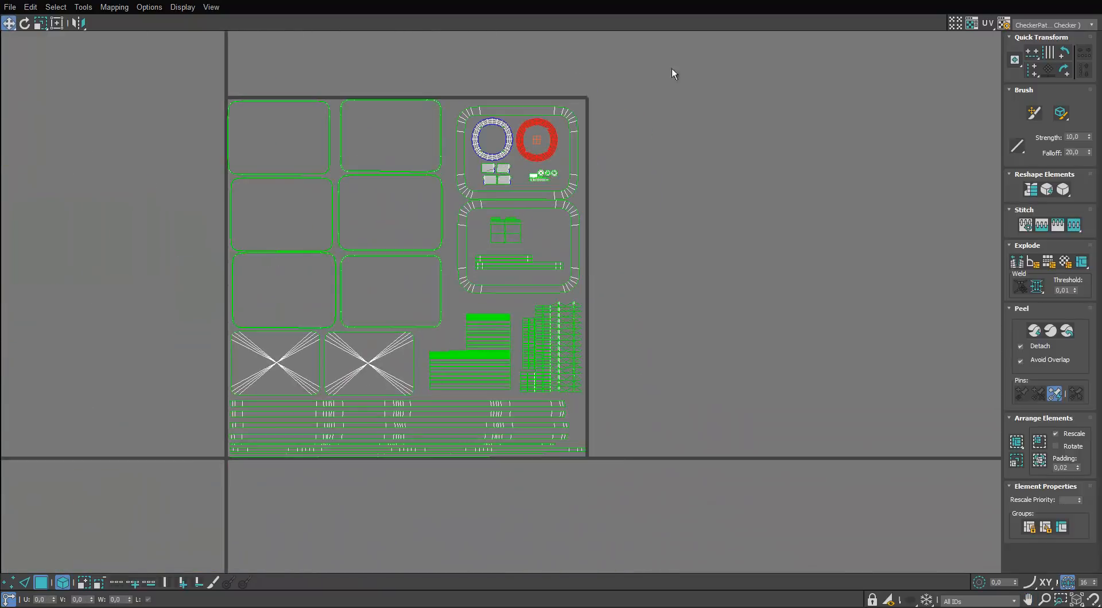
Step: Select all UV shells, inspect the checker pattern across the door, and close the UV editor
{"action": "key", "text": "ctrl+a"}
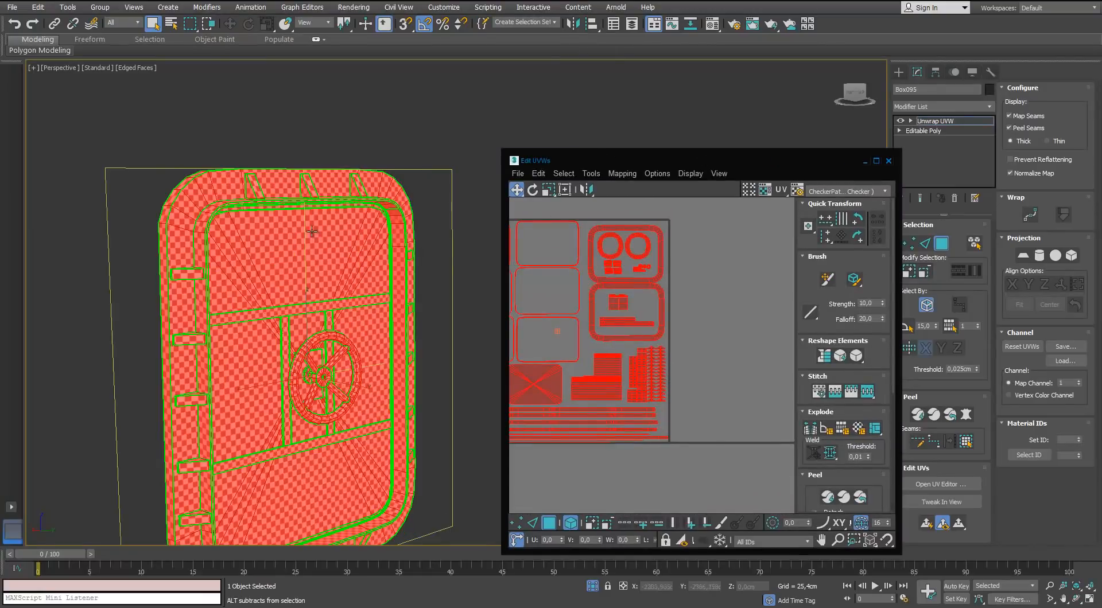
{"action": "mouse_move", "coordinate": [322, 172]}
{"action": "middle_mouse_down", "text": "alt"}
{"action": "mouse_move", "coordinate": [340, 153]}
{"action": "mouse_move", "coordinate": [294, 253]}
{"action": "mouse_move", "coordinate": [313, 205]}
{"action": "mouse_move", "coordinate": [339, 184]}
{"action": "middle_mouse_up", "text": "alt"}
{"action": "scroll", "coordinate": [312, 205], "scroll_direction": "up", "scroll_amount": 3}
{"action": "scroll", "coordinate": [312, 205], "scroll_direction": "down", "scroll_amount": 3}
{"action": "left_click", "coordinate": [888, 162]}
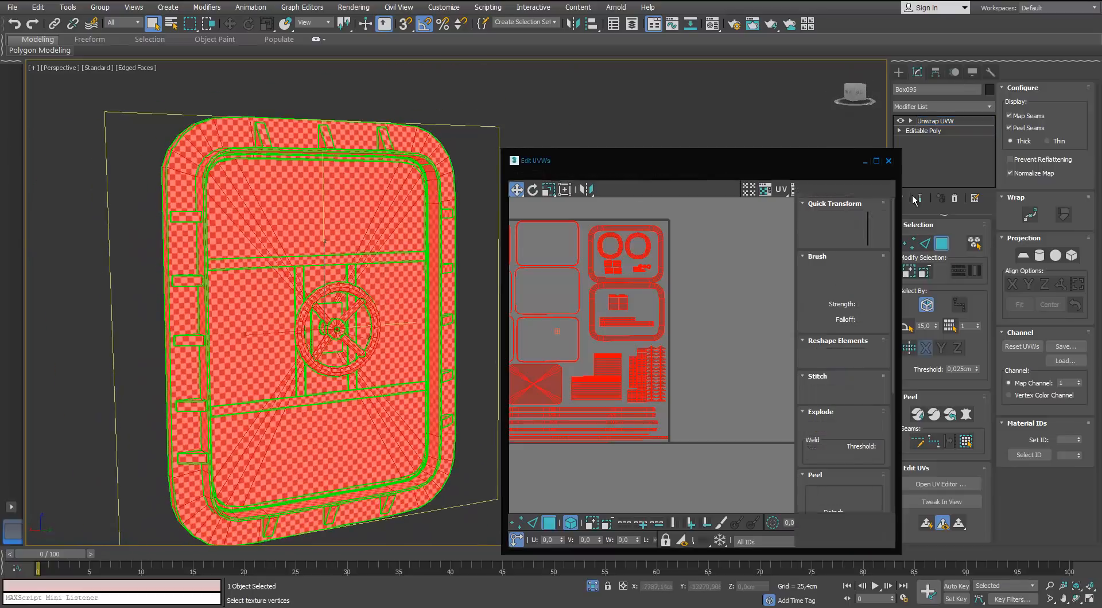
Step: Leave polygon selection and collapse the door's Unwrap UVW modifier into an Editable Poly
{"action": "left_click", "coordinate": [941, 244]}
{"action": "middle_click_drag", "start_coordinate": [574, 284], "coordinate": [614, 306], "text": "alt"}
{"action": "left_click", "coordinate": [943, 243]}
{"action": "left_click", "coordinate": [808, 289]}
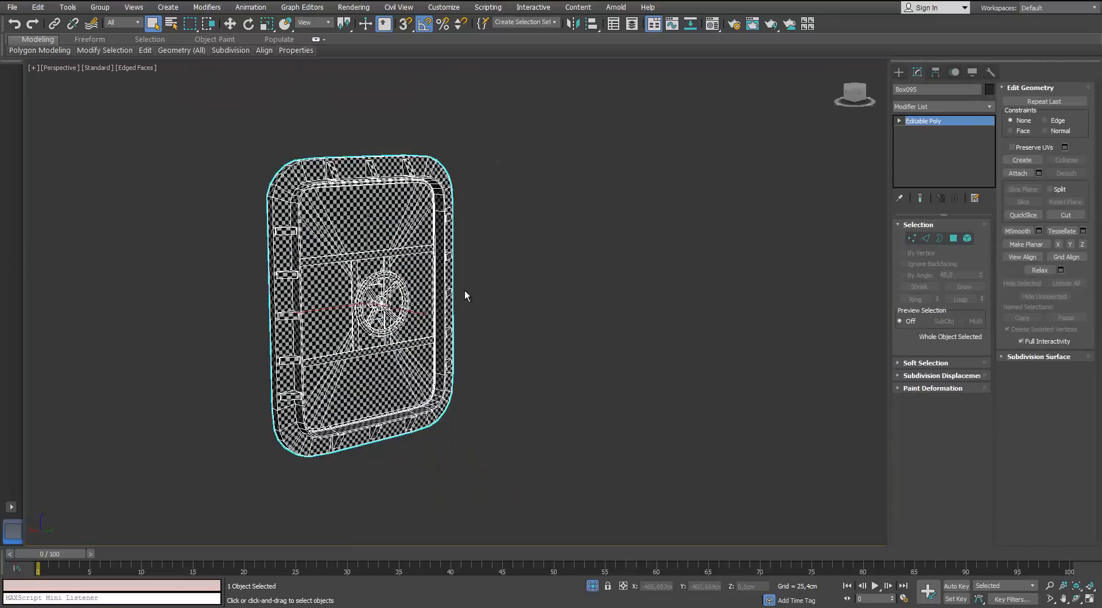
Step: Open the Scene Explorer, unhide the leftover Box049 in the Submarine Door_LP layer and delete it
{"action": "scroll", "coordinate": [404, 305], "scroll_direction": "up", "scroll_amount": 3}
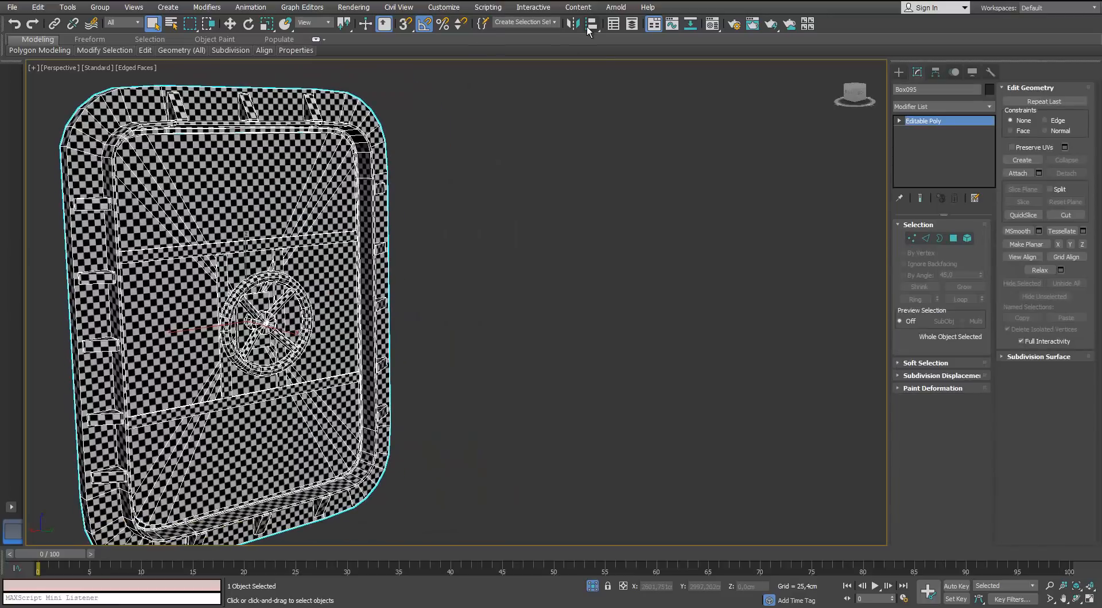
{"action": "left_click", "coordinate": [613, 25]}
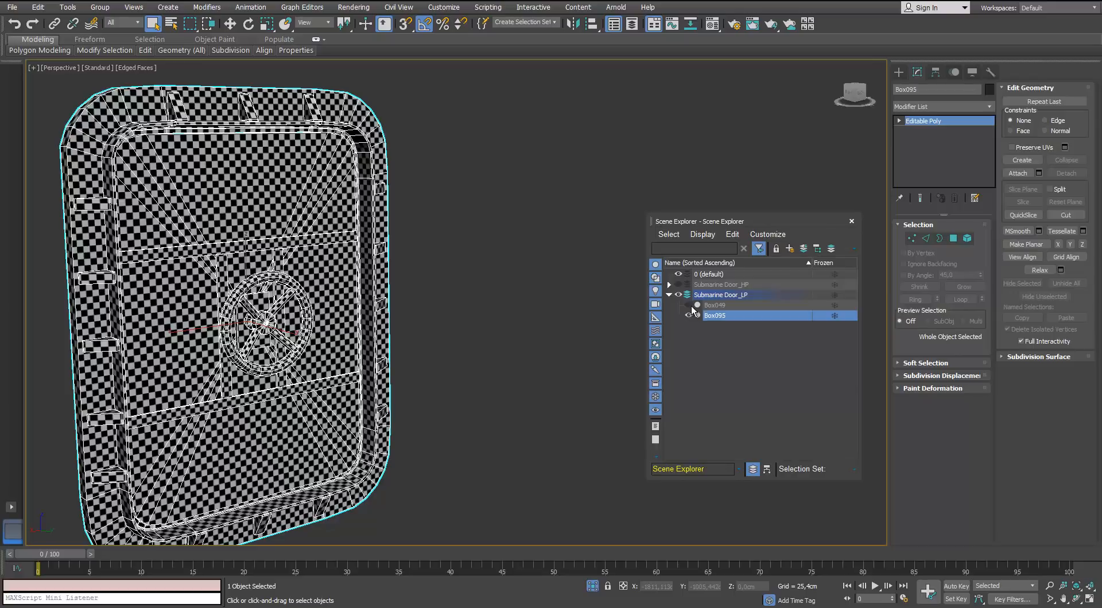
{"action": "left_click", "coordinate": [707, 306]}
{"action": "middle_click_drag", "start_coordinate": [181, 126], "coordinate": [286, 201]}
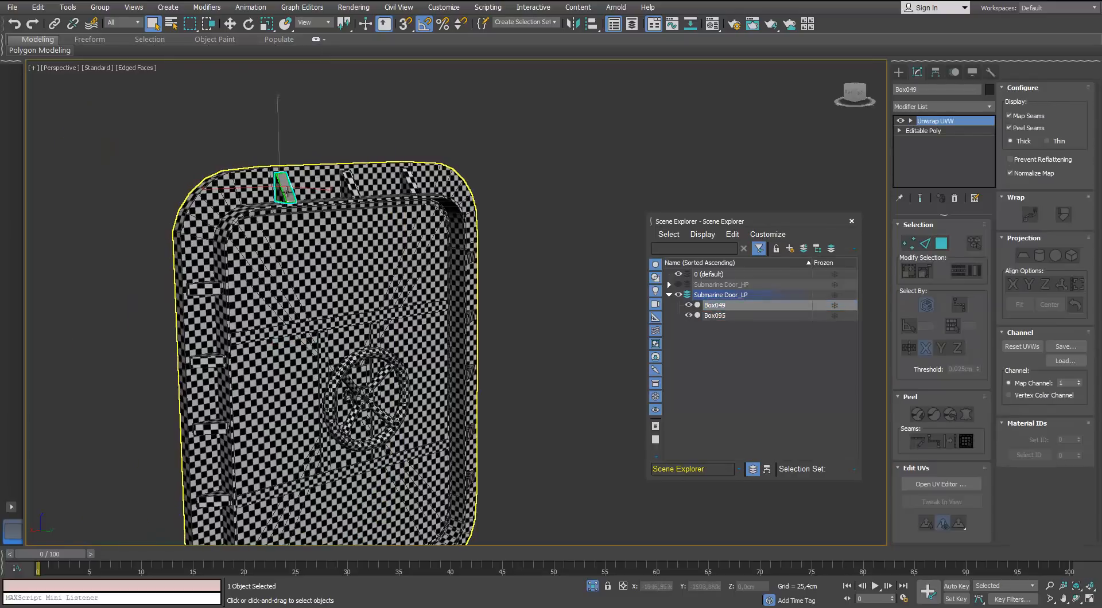
{"action": "key", "text": "w"}
{"action": "scroll", "coordinate": [286, 202], "scroll_direction": "up", "scroll_amount": 2}
{"action": "key", "text": "Delete"}
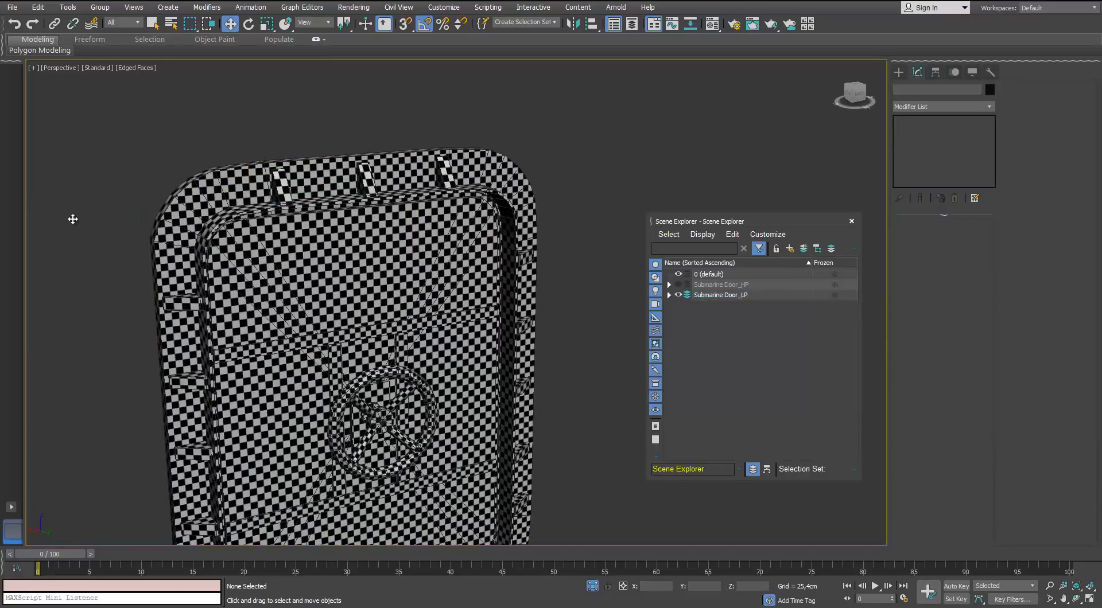
Step: Show the Submarine Door_HP layer together with the low-poly door and select the low-poly door
{"action": "left_click", "coordinate": [677, 285]}
{"action": "middle_click_drag", "start_coordinate": [344, 201], "coordinate": [390, 232], "text": "alt"}
{"action": "left_click", "coordinate": [370, 215]}
{"action": "left_click", "coordinate": [380, 218]}
{"action": "left_click_drag", "start_coordinate": [803, 222], "coordinate": [818, 265]}
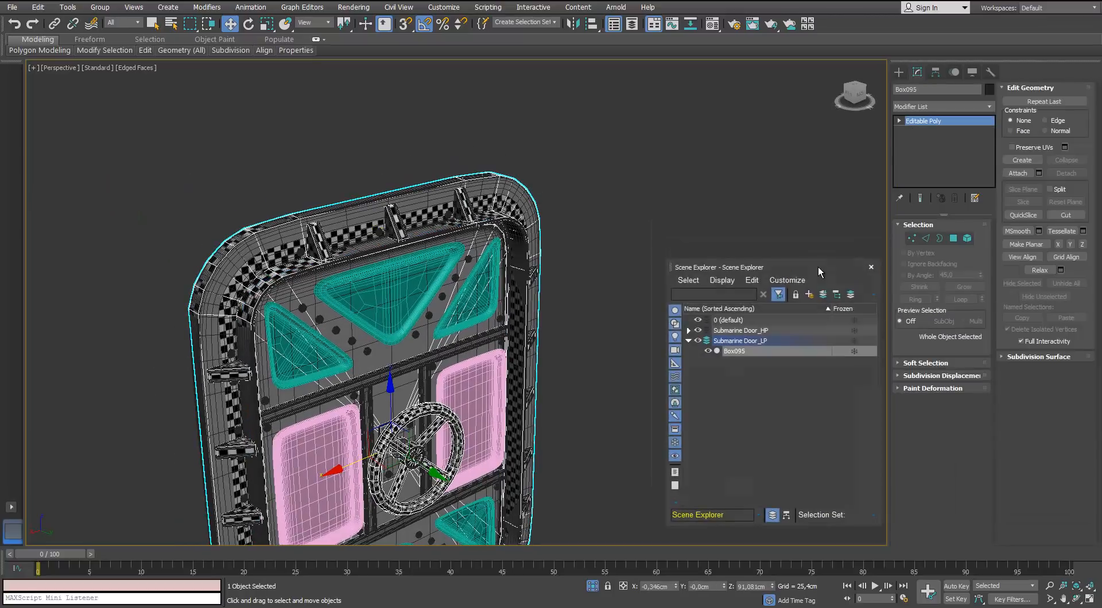
Step: Open the Rename Objects tool, enter Frame as the base name and enable the suffix option
{"action": "left_click", "coordinate": [68, 7]}
{"action": "left_click", "coordinate": [106, 253]}
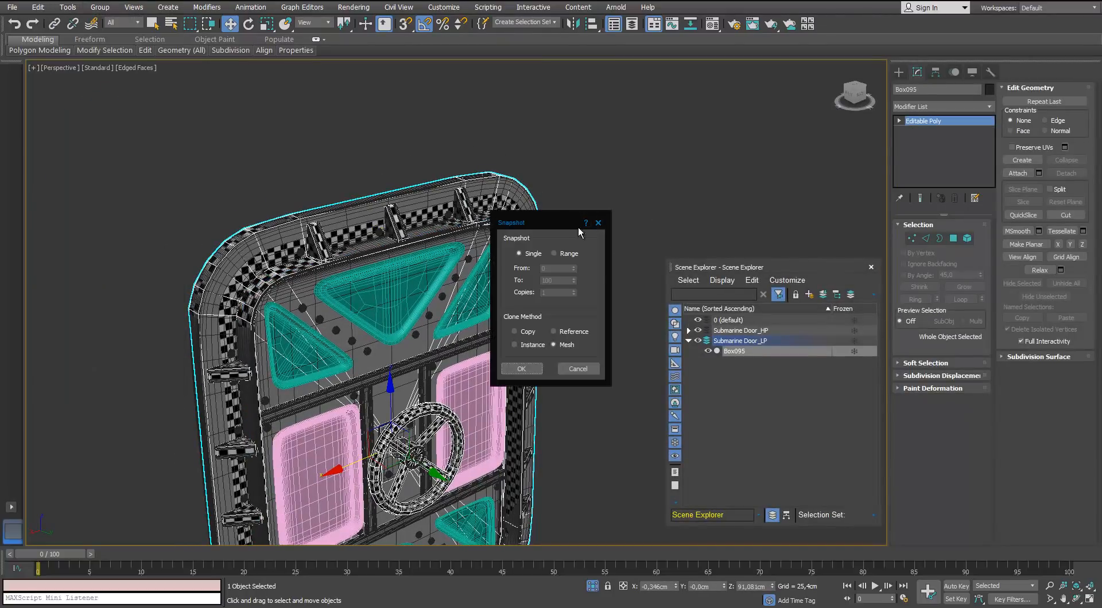
{"action": "left_click", "coordinate": [598, 223]}
{"action": "left_click", "coordinate": [68, 7]}
{"action": "left_click", "coordinate": [92, 269]}
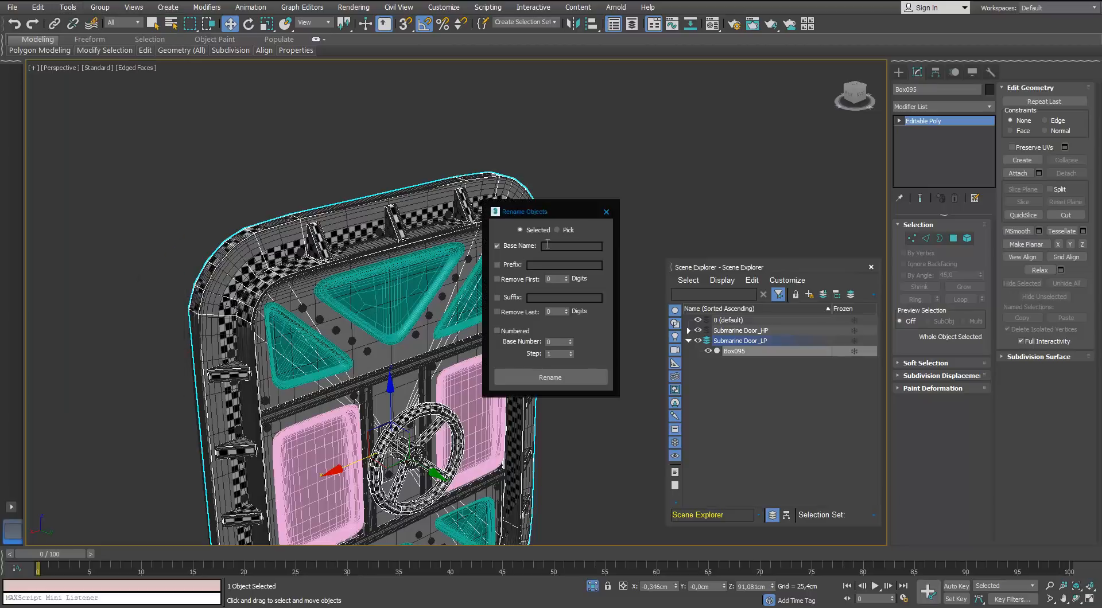
{"action": "left_click_drag", "start_coordinate": [539, 209], "coordinate": [800, 77]}
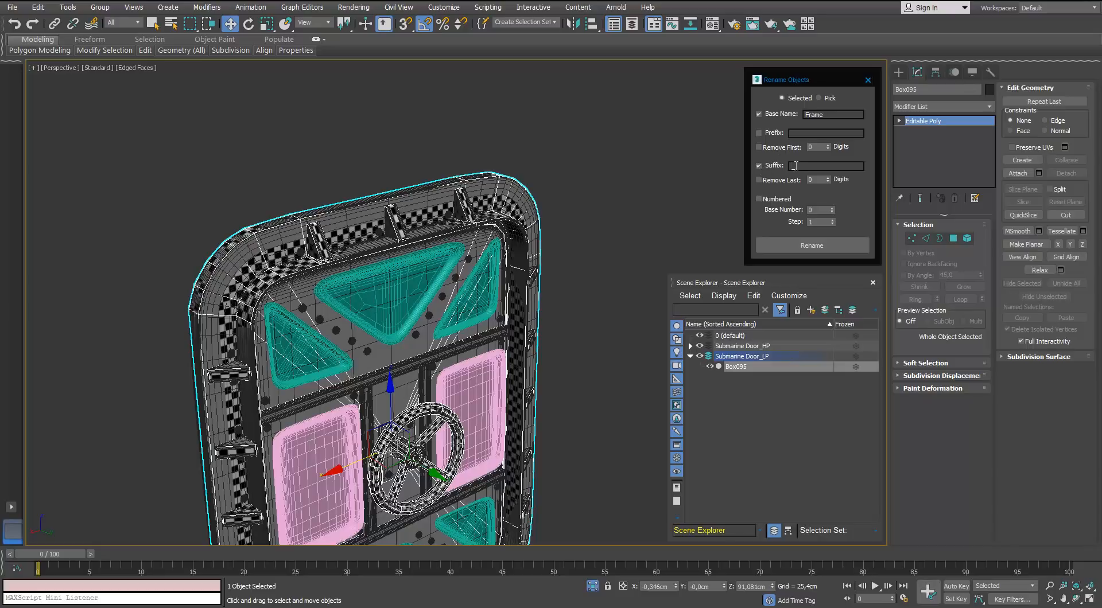
Step: Hide the Submarine Door_LP layer and select the high-poly frame with the bolts beside its upper supports
{"action": "left_click", "coordinate": [698, 357]}
{"action": "left_click", "coordinate": [409, 207]}
{"action": "middle_click_drag", "start_coordinate": [405, 214], "coordinate": [411, 206]}
{"action": "scroll", "coordinate": [410, 207], "scroll_direction": "up", "scroll_amount": 5}
{"action": "left_click", "coordinate": [352, 254], "text": "ctrl"}
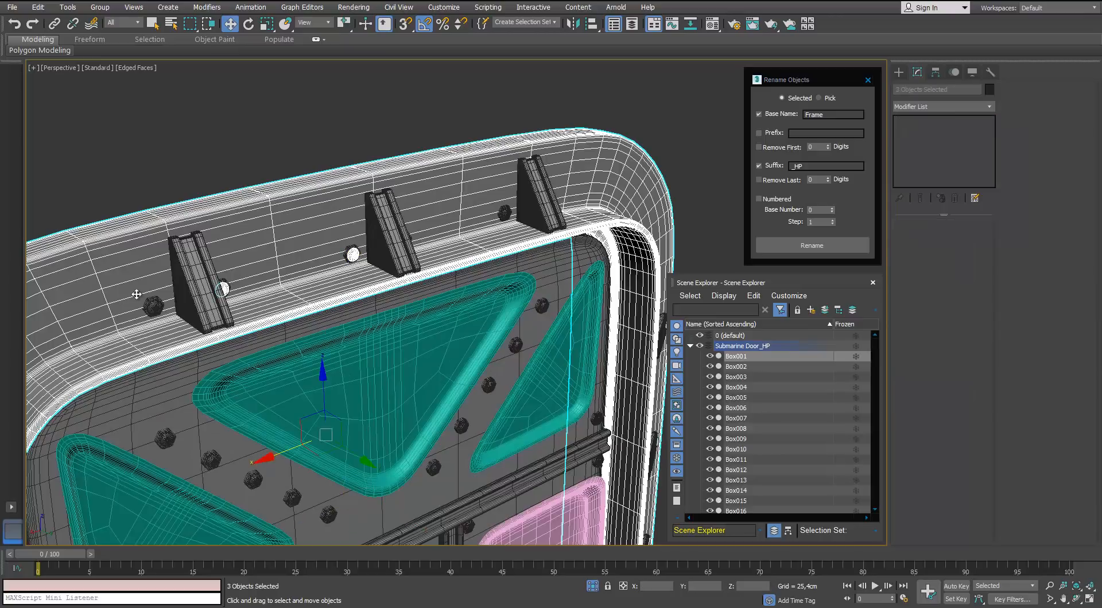
{"action": "left_click", "coordinate": [153, 306], "text": "ctrl"}
{"action": "middle_click_drag", "start_coordinate": [153, 307], "coordinate": [265, 253], "text": "alt"}
{"action": "scroll", "coordinate": [217, 261], "scroll_direction": "up", "scroll_amount": 4}
{"action": "left_click", "coordinate": [214, 273], "text": "ctrl"}
Step: Extend the selection to the bolts across the high-poly door and rename all selected objects with base name Frame and suffix _HP
{"action": "scroll", "coordinate": [214, 273], "scroll_direction": "down", "scroll_amount": 4}
{"action": "scroll", "coordinate": [188, 278], "scroll_direction": "up", "scroll_amount": 2}
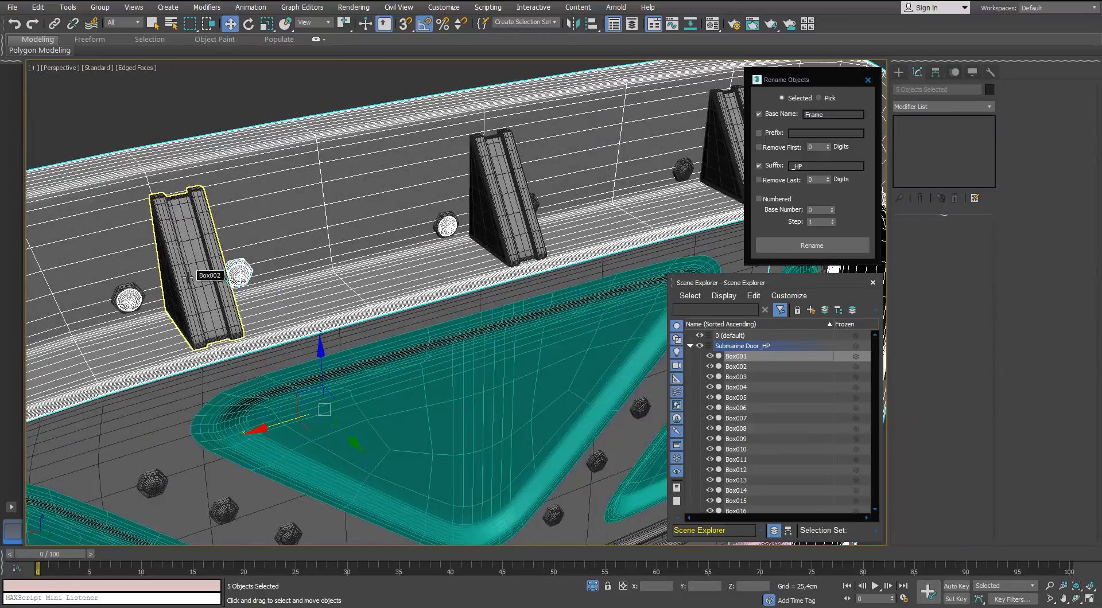
{"action": "scroll", "coordinate": [187, 278], "scroll_direction": "down", "scroll_amount": 3}
{"action": "scroll", "coordinate": [159, 281], "scroll_direction": "up", "scroll_amount": 3}
{"action": "scroll", "coordinate": [271, 253], "scroll_direction": "up", "scroll_amount": 5}
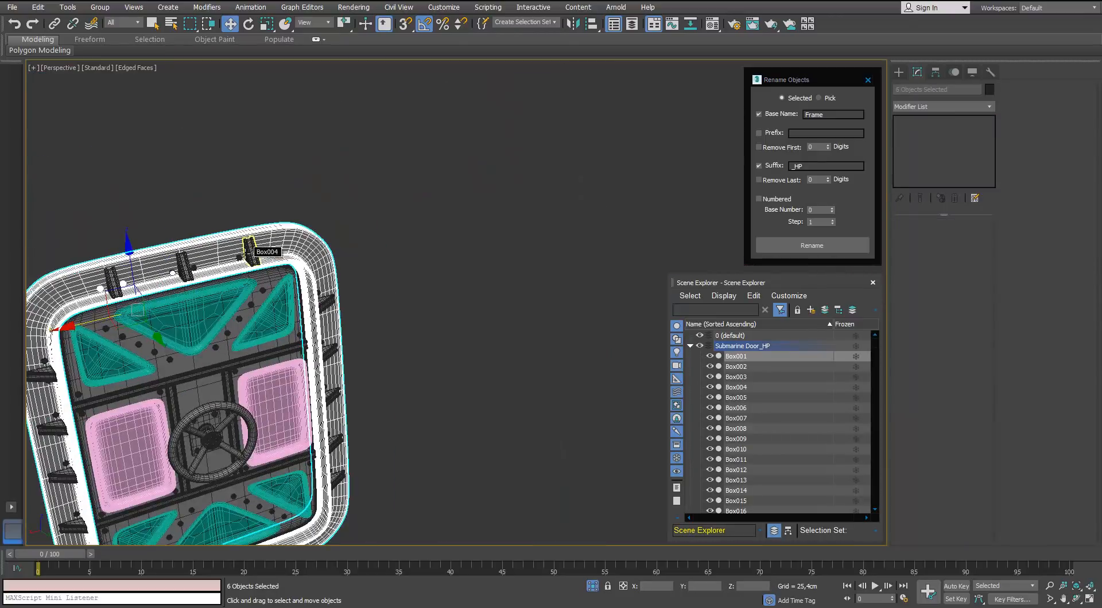
{"action": "key", "text": "ctrl+a"}
{"action": "scroll", "coordinate": [217, 154], "scroll_direction": "down", "scroll_amount": 3}
{"action": "middle_click_drag", "start_coordinate": [217, 154], "coordinate": [244, 229], "text": "alt"}
{"action": "left_click", "coordinate": [814, 251]}
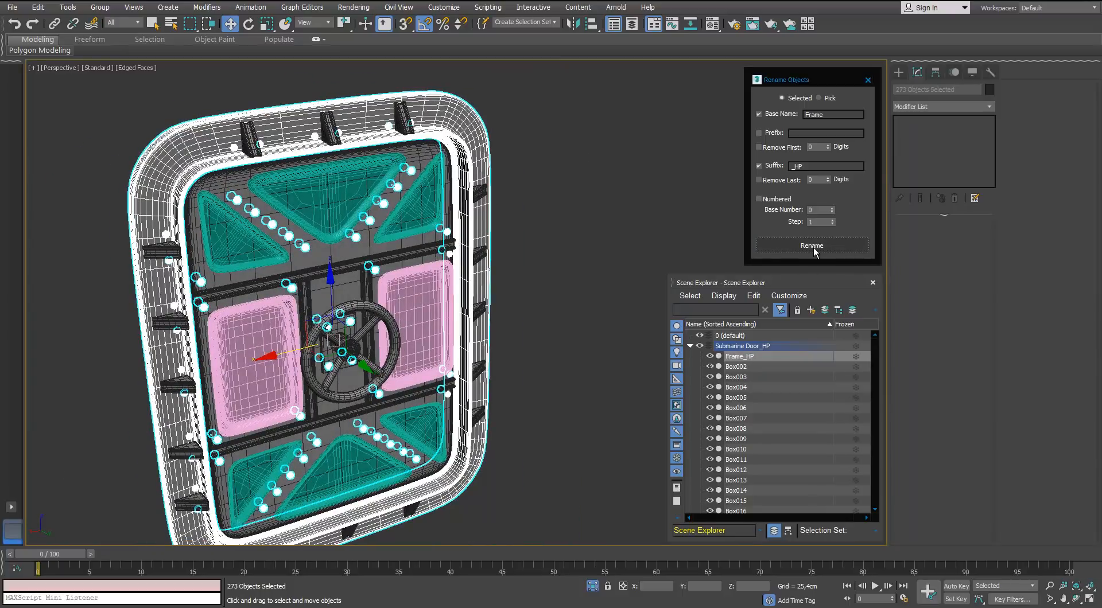
Step: Check a top frame bolt and the object list of the Submarine Door_HP layer for the new names
{"action": "left_click", "coordinate": [379, 113]}
{"action": "scroll", "coordinate": [377, 112], "scroll_direction": "up", "scroll_amount": 6}
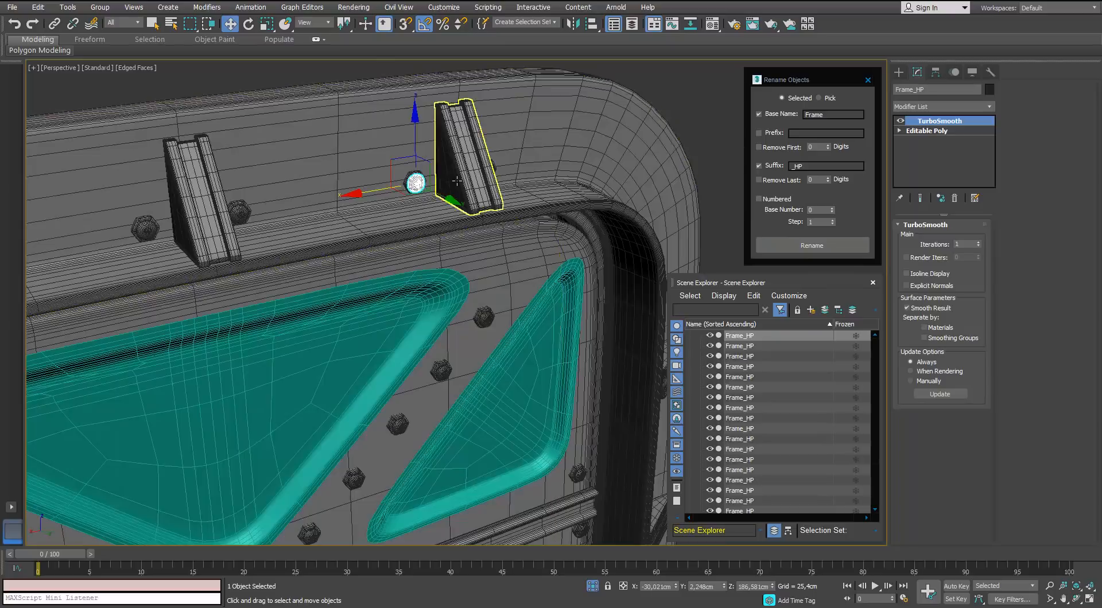
{"action": "left_click", "coordinate": [390, 175]}
{"action": "scroll", "coordinate": [390, 172], "scroll_direction": "down", "scroll_amount": 6}
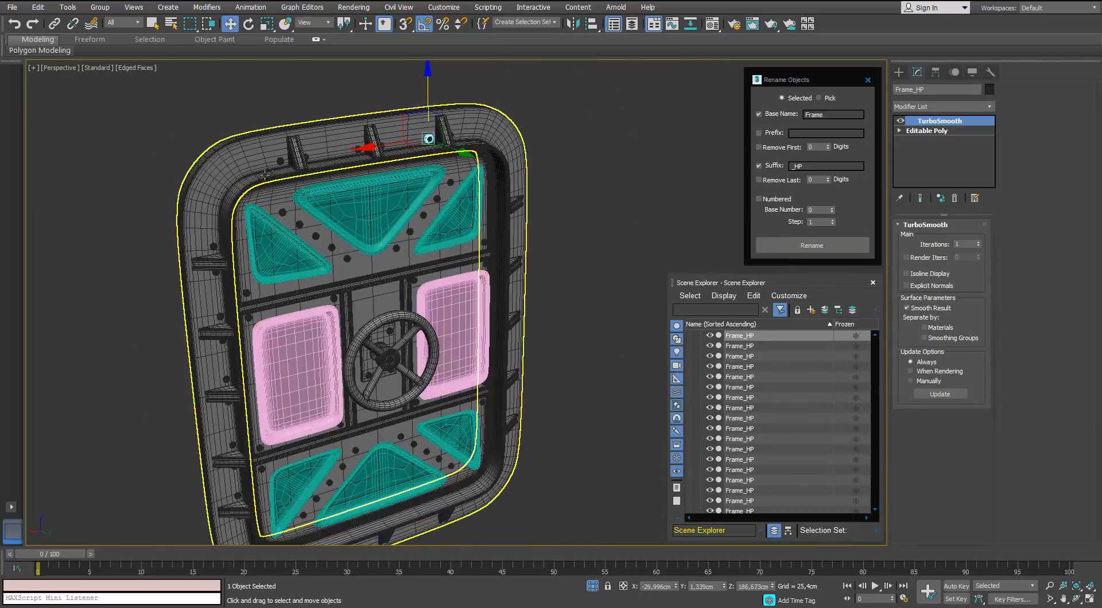
{"action": "left_click", "coordinate": [873, 336]}
{"action": "left_click_drag", "start_coordinate": [876, 452], "coordinate": [874, 332]}
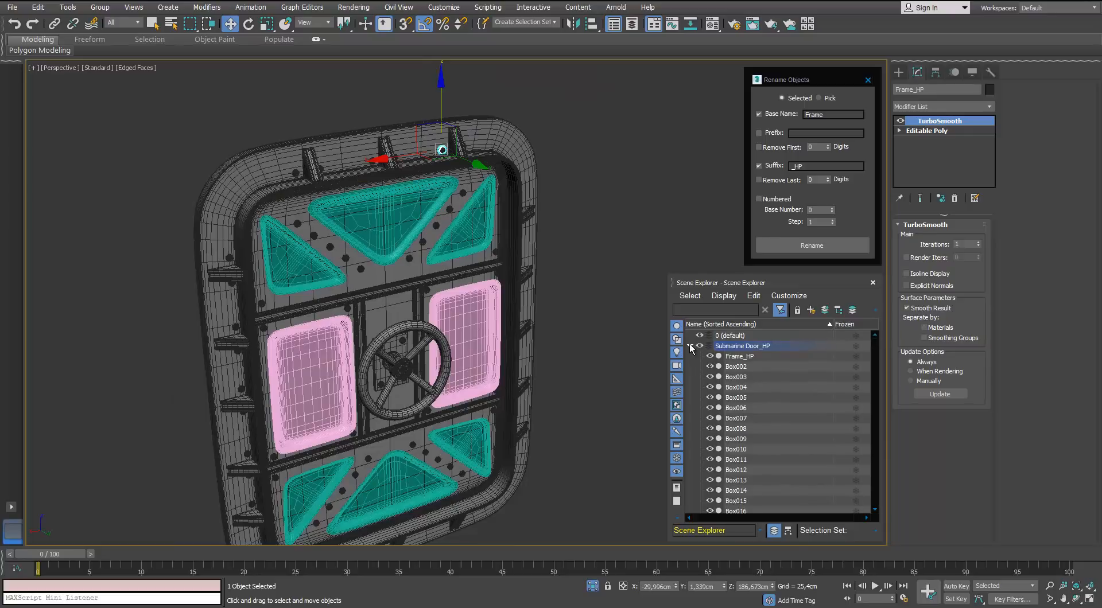
Step: Hide the Submarine Door_HP layer, show the Submarine Door_LP layer and select the low-poly door
{"action": "left_click", "coordinate": [690, 346]}
{"action": "left_click", "coordinate": [699, 346]}
{"action": "left_click", "coordinate": [700, 357]}
{"action": "left_click", "coordinate": [525, 270]}
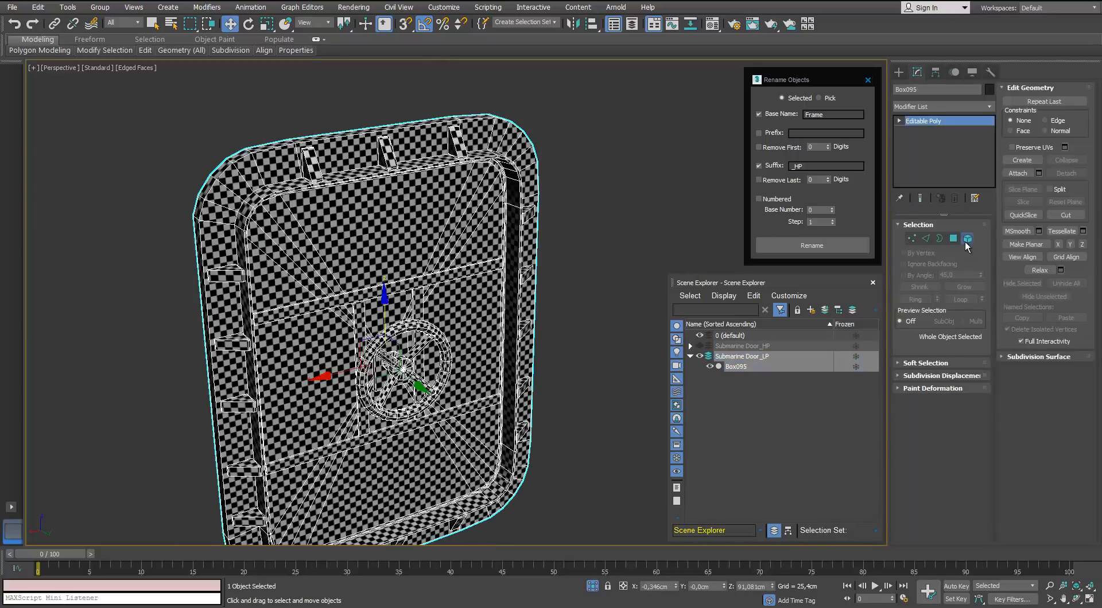
Step: Detach the outer frame element from the low-poly door as a separate object
{"action": "left_click", "coordinate": [966, 240]}
{"action": "left_click", "coordinate": [419, 134]}
{"action": "left_click", "coordinate": [1064, 174]}
{"action": "left_click", "coordinate": [586, 309]}
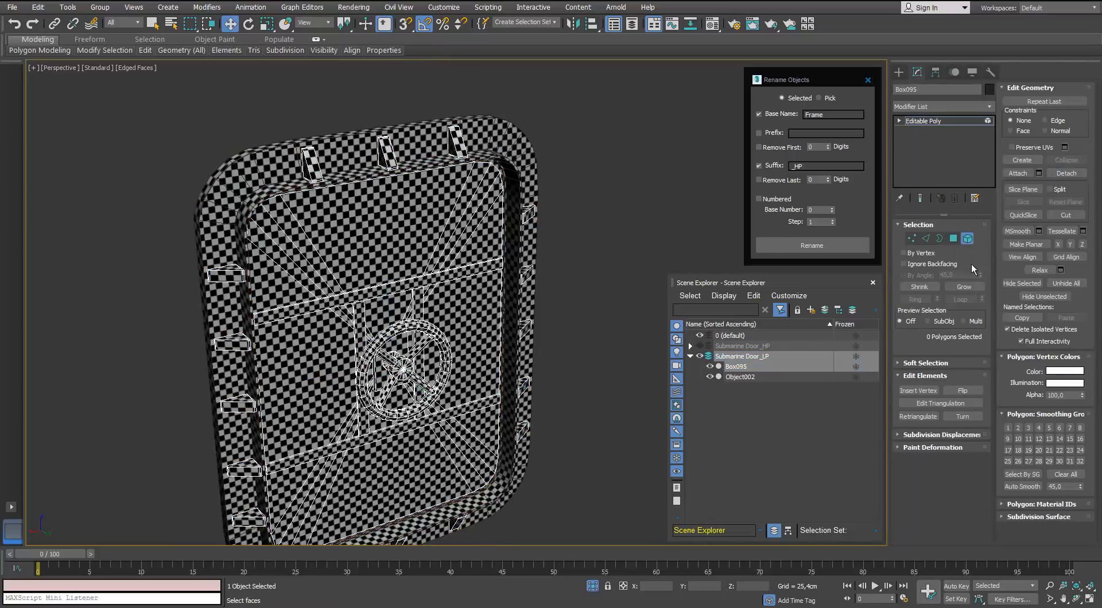
{"action": "left_click", "coordinate": [967, 239]}
Step: Rename the detached low-poly frame with base name Frame and suffix _LP
{"action": "left_click", "coordinate": [628, 172]}
{"action": "left_click", "coordinate": [403, 142]}
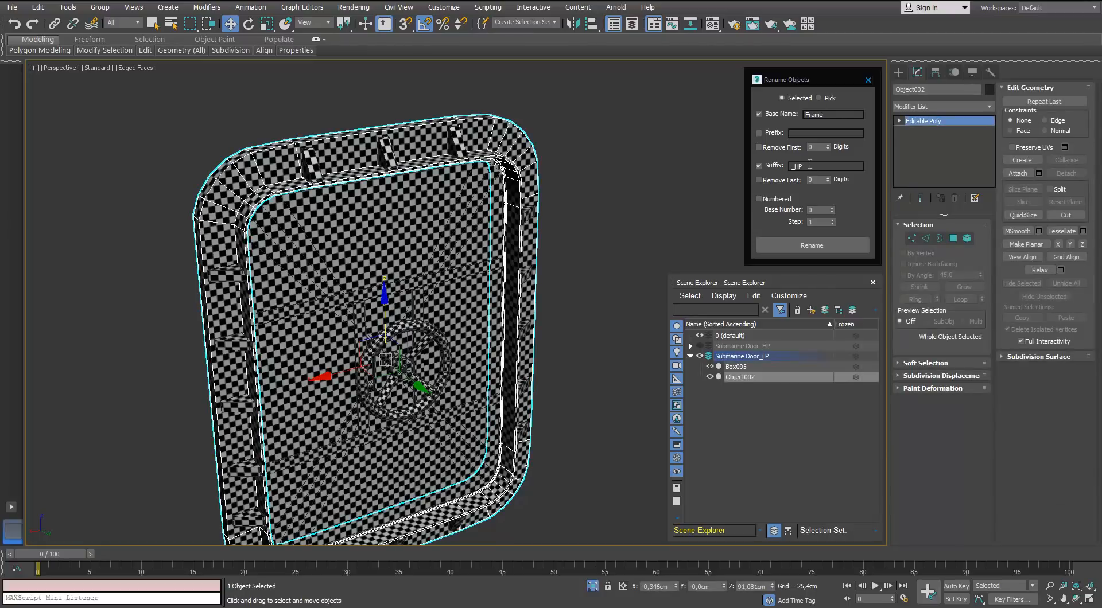
{"action": "left_click", "coordinate": [811, 245]}
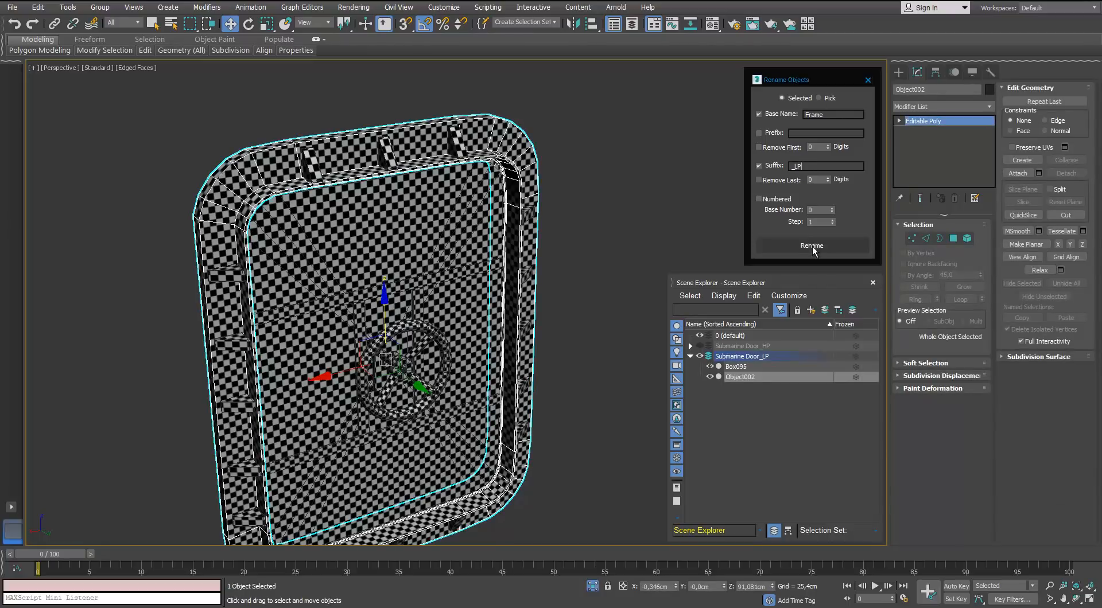
Step: Set the rename base name to FrameSupport and select all support bracket elements around the low-poly door's frame
{"action": "left_click", "coordinate": [583, 171]}
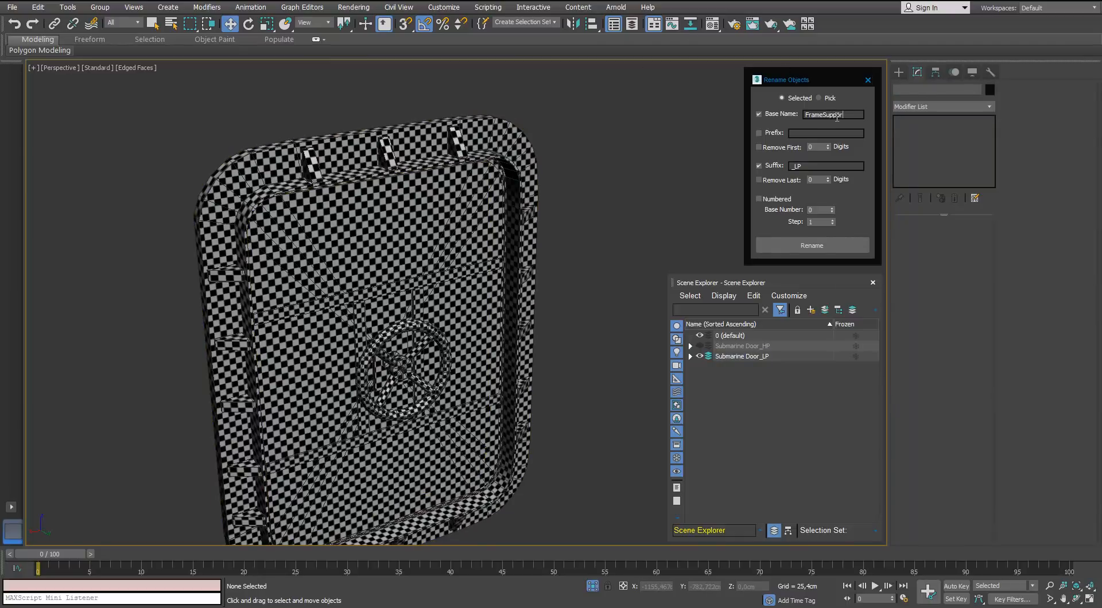
{"action": "left_click", "coordinate": [424, 134]}
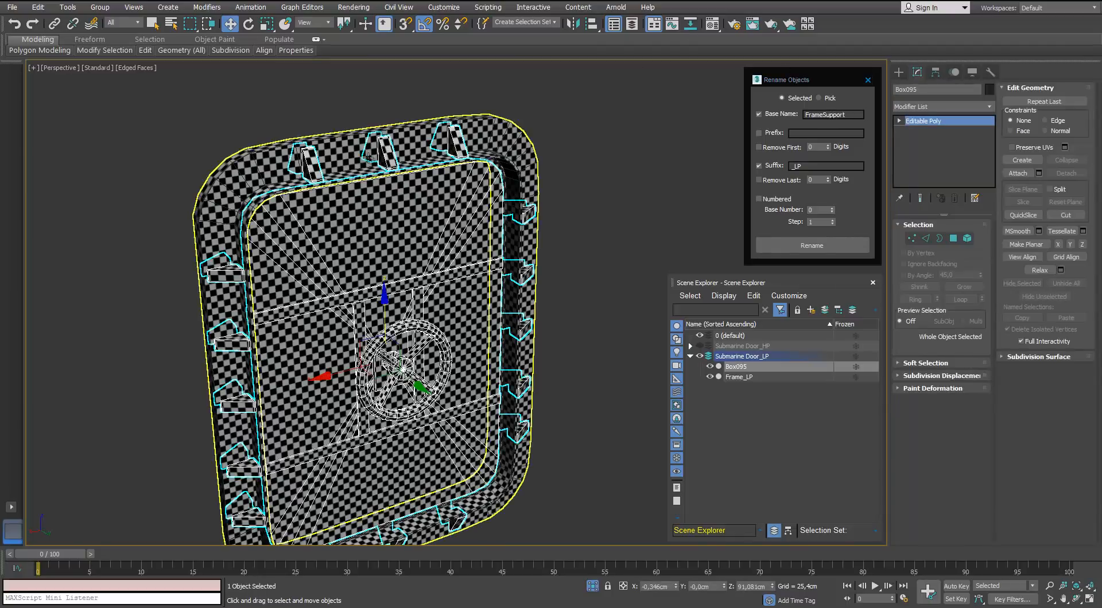
{"action": "left_click", "coordinate": [966, 240]}
{"action": "left_click", "coordinate": [310, 165]}
{"action": "middle_click_drag", "start_coordinate": [311, 165], "coordinate": [277, 154], "text": "alt"}
{"action": "key", "text": "f"}
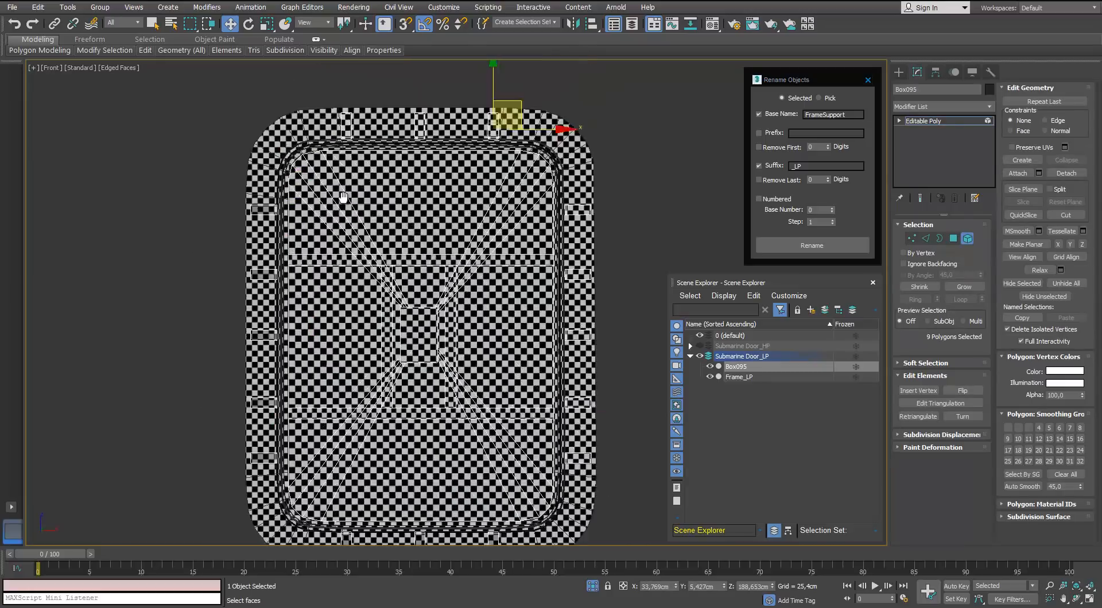
{"action": "scroll", "coordinate": [341, 198], "scroll_direction": "down", "scroll_amount": 3}
{"action": "left_click_drag", "start_coordinate": [522, 119], "coordinate": [467, 182]}
{"action": "left_click_drag", "start_coordinate": [321, 168], "coordinate": [320, 164]}
{"action": "left_click_drag", "start_coordinate": [254, 143], "coordinate": [299, 316]}
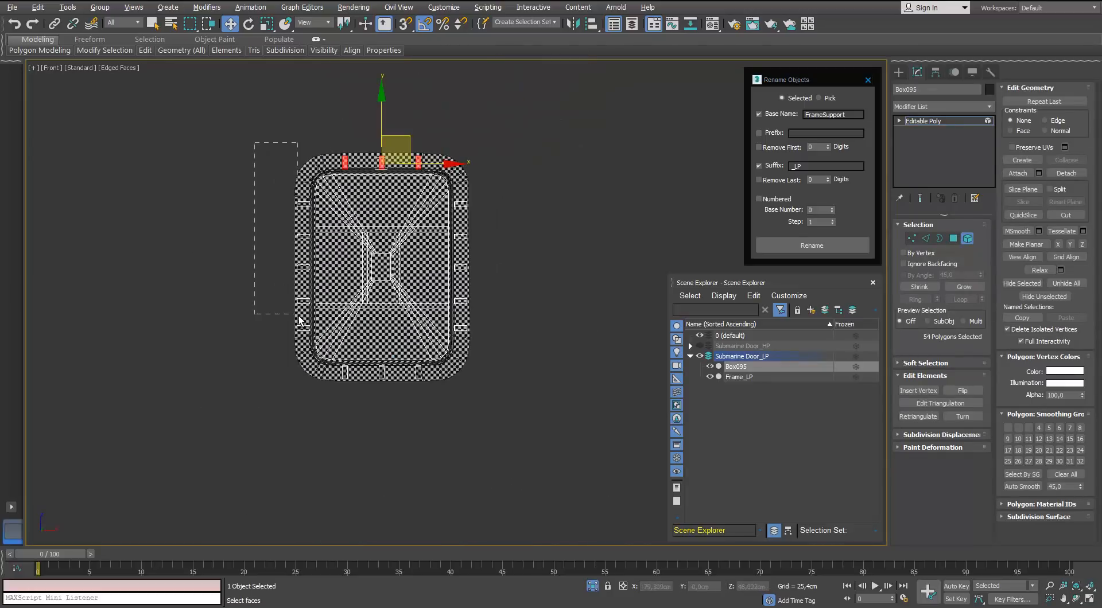
{"action": "left_click_drag", "start_coordinate": [470, 424], "coordinate": [459, 421], "text": "ctrl"}
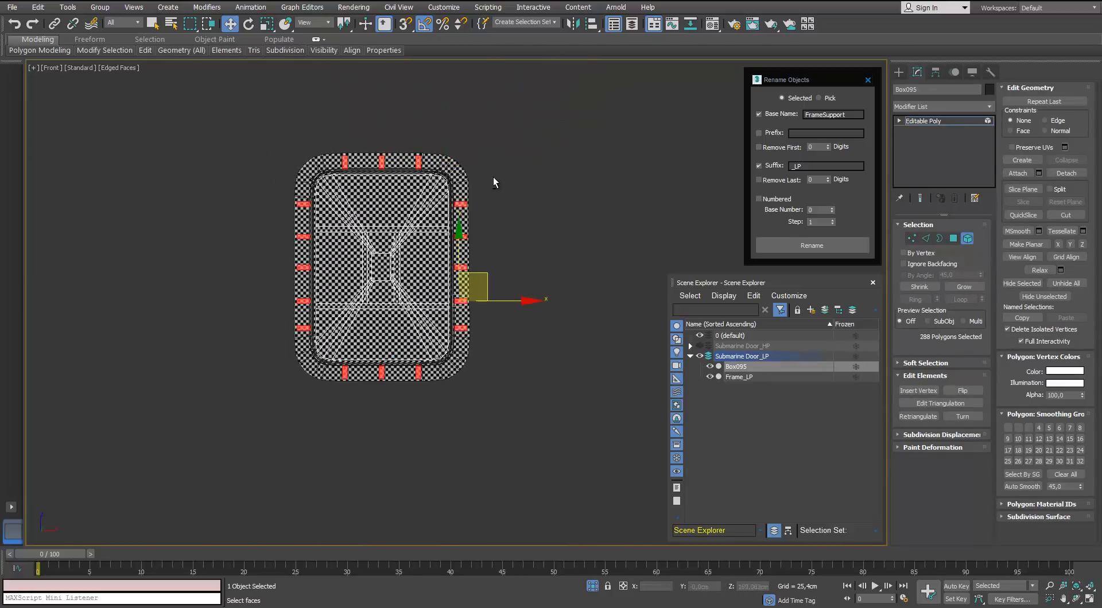
Step: Detach the selected support brackets from the low-poly door as one separate object
{"action": "key", "text": "p"}
{"action": "key", "text": "z"}
{"action": "left_click", "coordinate": [450, 97]}
{"action": "scroll", "coordinate": [442, 97], "scroll_direction": "down", "scroll_amount": 4}
{"action": "middle_click_drag", "start_coordinate": [413, 98], "coordinate": [867, 366], "text": "alt"}
{"action": "scroll", "coordinate": [453, 103], "scroll_direction": "up", "scroll_amount": 4}
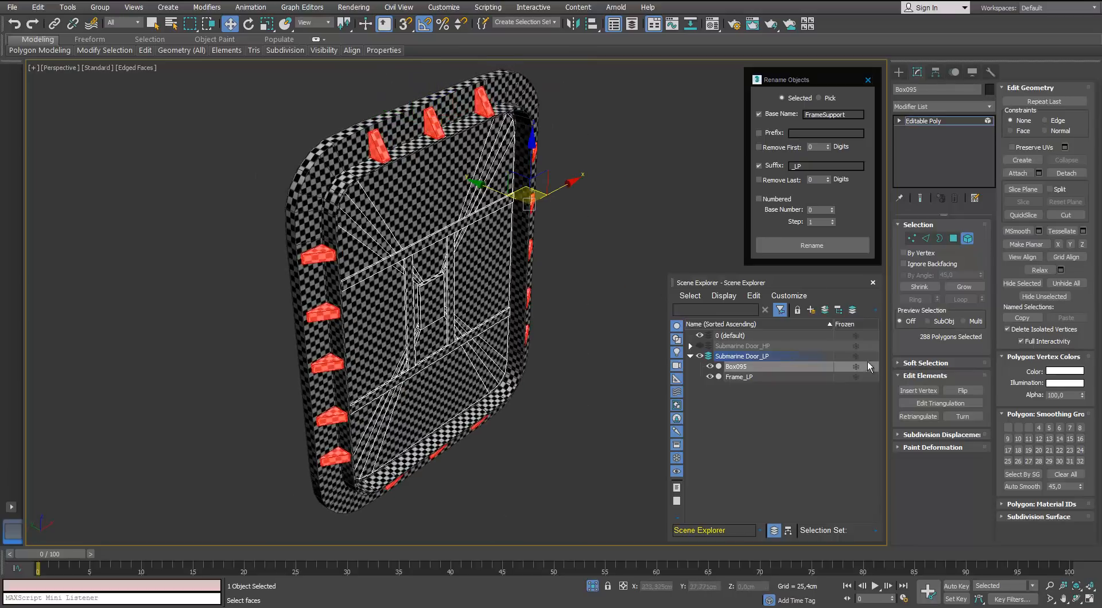
{"action": "left_click", "coordinate": [1067, 174]}
{"action": "left_click", "coordinate": [590, 307]}
{"action": "left_click", "coordinate": [967, 239]}
Step: Rename the detached support brackets with base name FrameSupport and suffix _LP
{"action": "left_click", "coordinate": [628, 144]}
{"action": "left_click", "coordinate": [480, 105]}
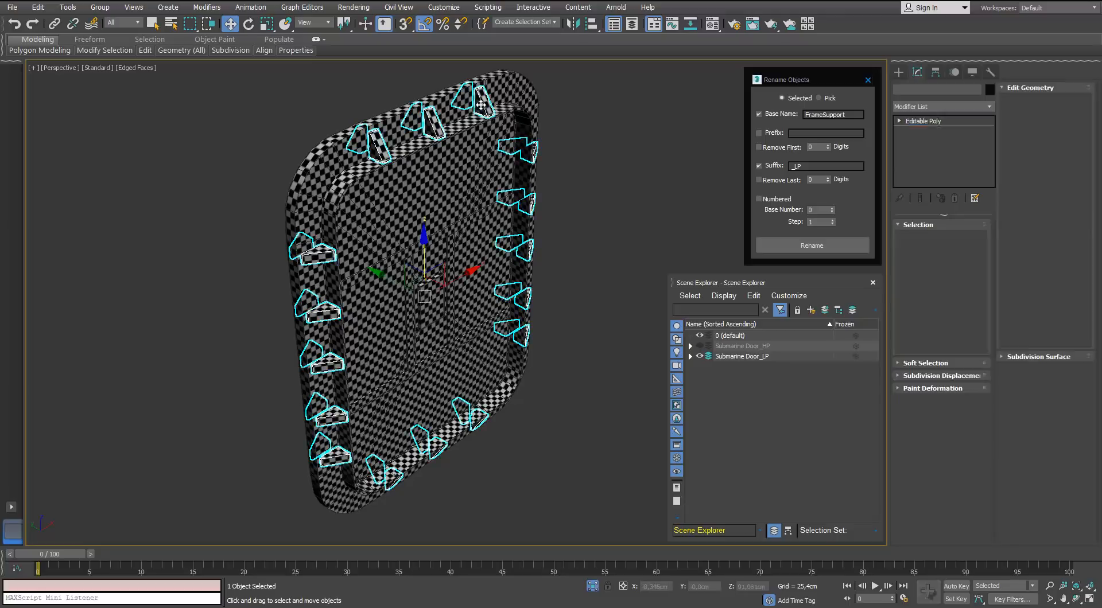
{"action": "left_click", "coordinate": [811, 246]}
Step: Hide the Submarine Door_LP layer and show the Submarine Door_HP layer
{"action": "left_click", "coordinate": [652, 338]}
{"action": "left_click", "coordinate": [699, 356]}
{"action": "left_click", "coordinate": [699, 346]}
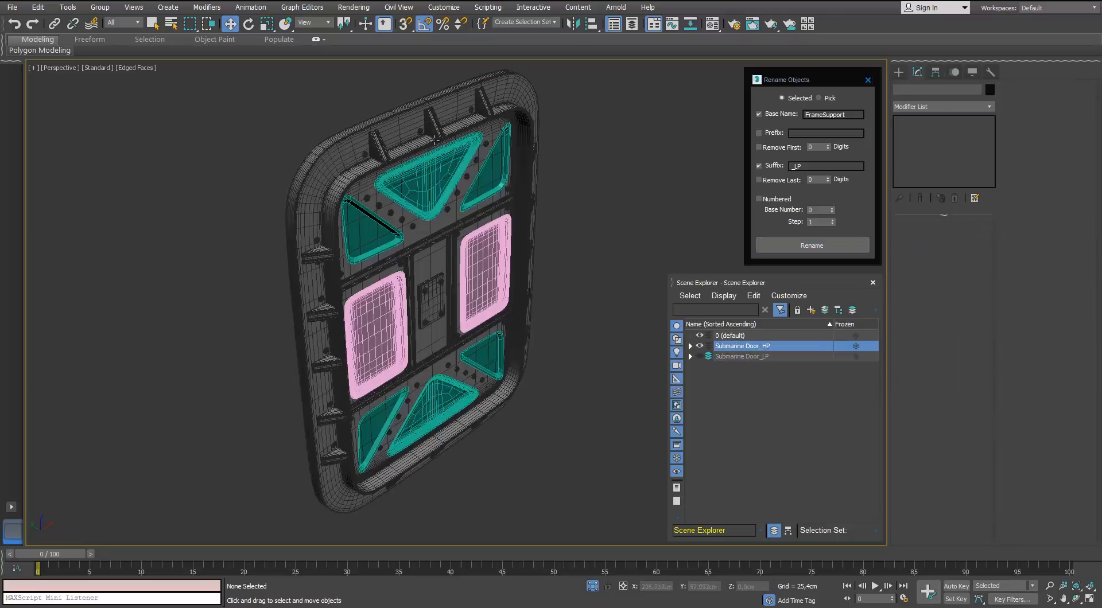
Step: Select all the support brackets around the high-poly door's frame in the Front view, leaving the frame itself out
{"action": "left_click", "coordinate": [434, 139]}
{"action": "middle_click_drag", "start_coordinate": [434, 140], "coordinate": [324, 107], "text": "alt"}
{"action": "scroll", "coordinate": [325, 107], "scroll_direction": "down", "scroll_amount": 3}
{"action": "left_click_drag", "start_coordinate": [553, 127], "coordinate": [552, 405]}
{"action": "key", "text": "f"}
{"action": "left_click_drag", "start_coordinate": [295, 347], "coordinate": [290, 342], "text": "ctrl"}
{"action": "left_click_drag", "start_coordinate": [232, 175], "coordinate": [303, 373], "text": "ctrl"}
{"action": "scroll", "coordinate": [308, 134], "scroll_direction": "up", "scroll_amount": 3}
{"action": "scroll", "coordinate": [308, 134], "scroll_direction": "down", "scroll_amount": 2}
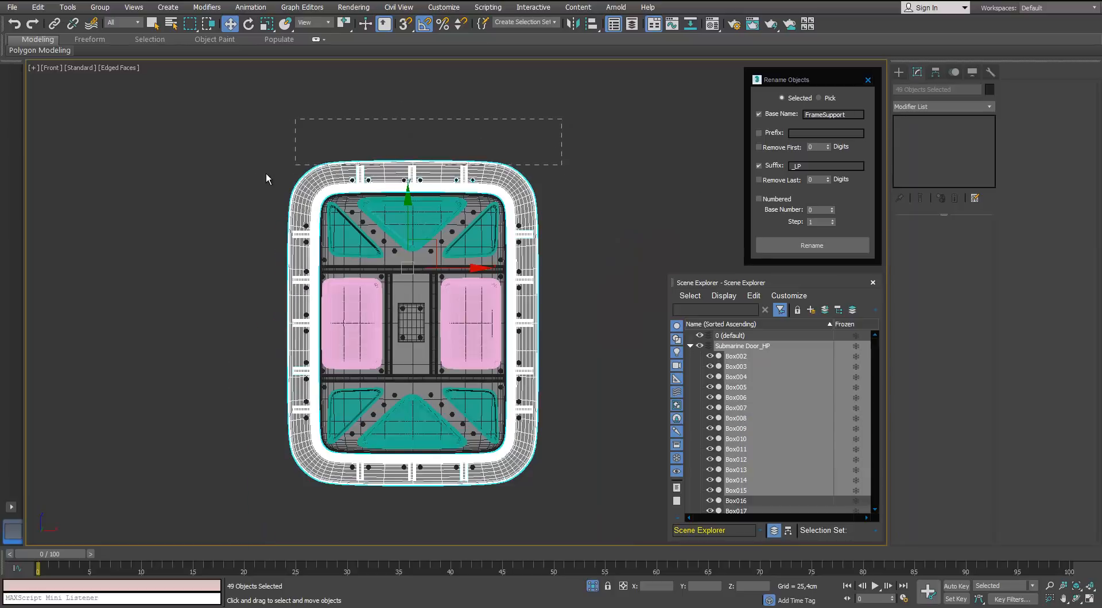
{"action": "left_click_drag", "start_coordinate": [266, 179], "coordinate": [245, 183]}
{"action": "left_click_drag", "start_coordinate": [297, 457], "coordinate": [310, 498], "text": "ctrl"}
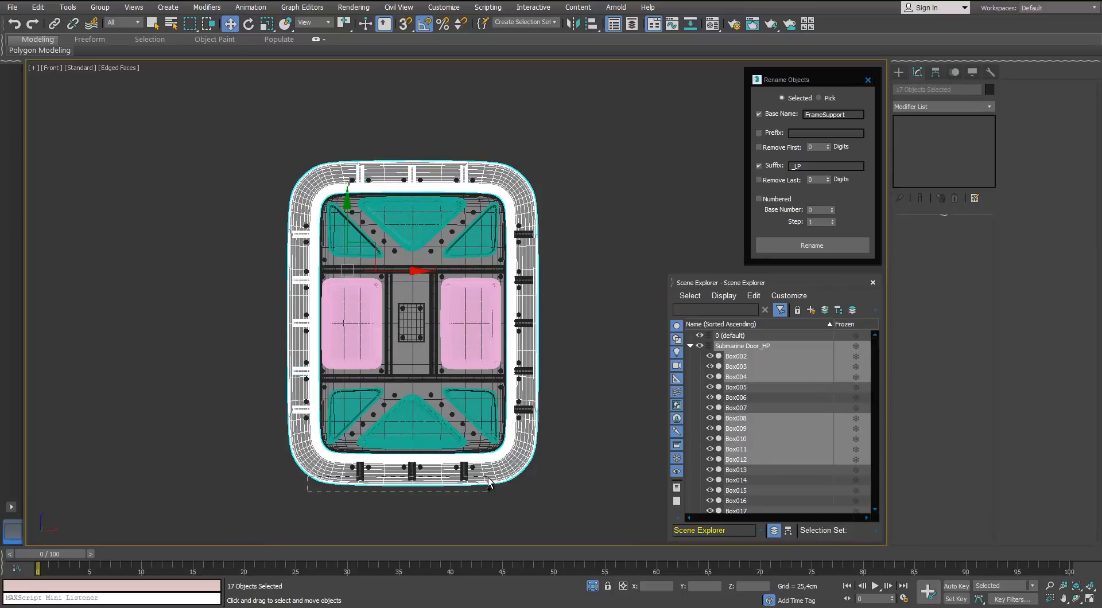
{"action": "left_click_drag", "start_coordinate": [487, 482], "coordinate": [488, 483], "text": "ctrl"}
{"action": "left_click_drag", "start_coordinate": [600, 196], "coordinate": [532, 497], "text": "ctrl"}
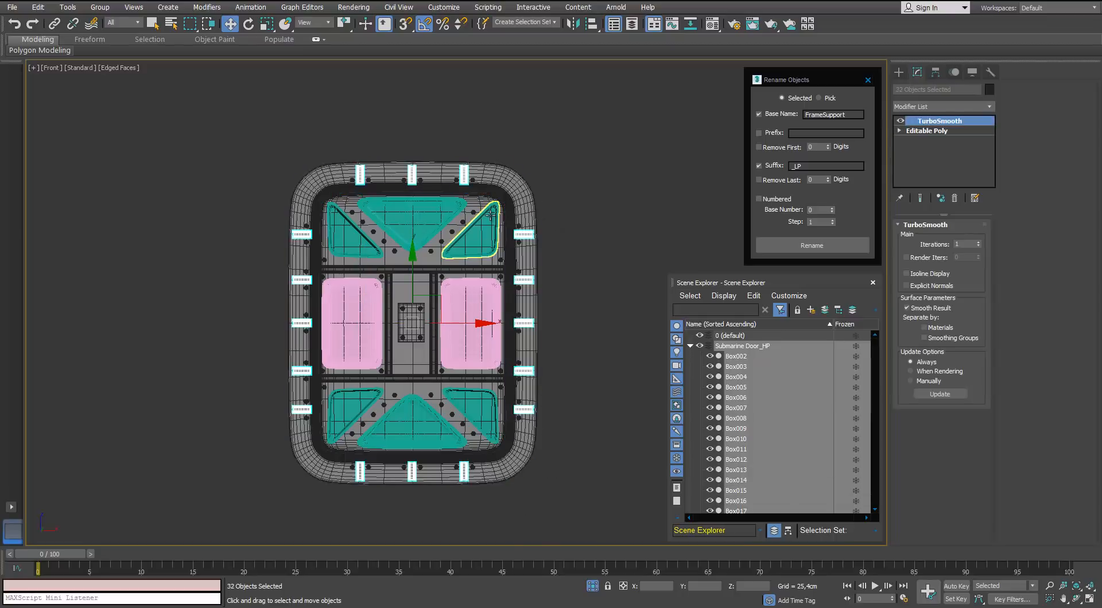
Step: Rename the selected high-poly support brackets with base name FrameSupport and suffix _HP
{"action": "key", "text": "p"}
{"action": "middle_click_drag", "start_coordinate": [407, 217], "coordinate": [591, 200], "text": "alt"}
{"action": "middle_click_drag", "start_coordinate": [396, 155], "coordinate": [573, 163], "text": "alt"}
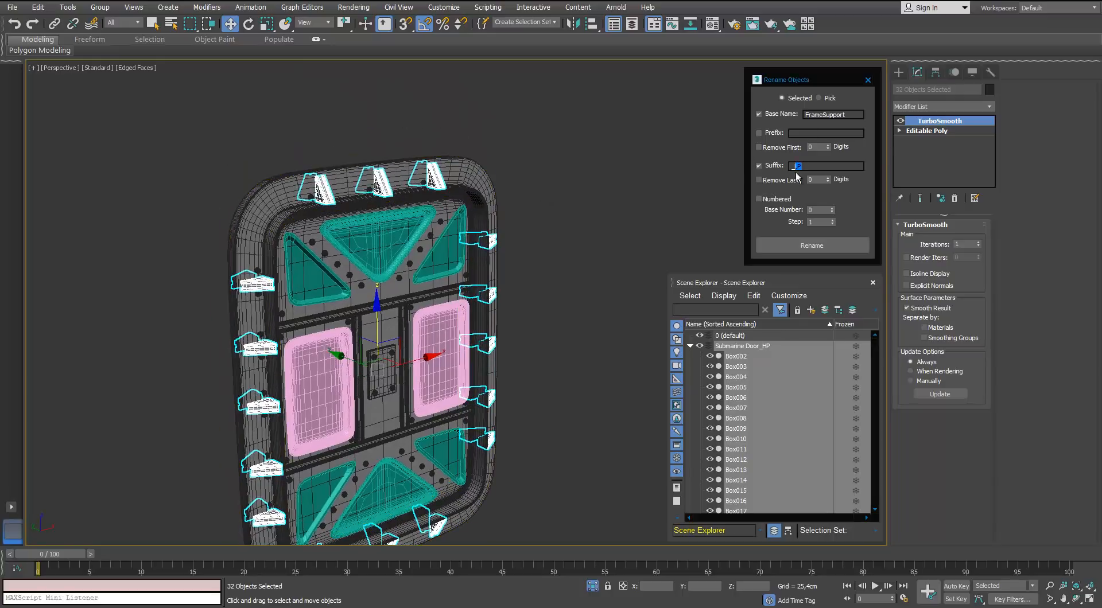
{"action": "left_click", "coordinate": [811, 245]}
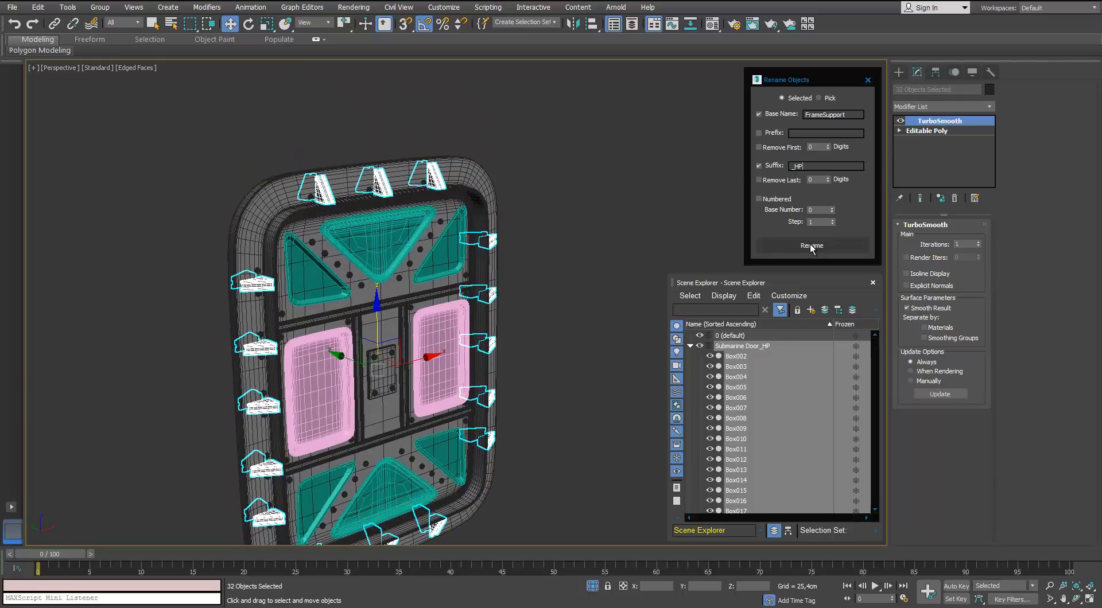
{"action": "left_click", "coordinate": [644, 214]}
Step: Select the high-poly door's main panel and the triangular and rectangular insets on the side without the handwheel
{"action": "middle_click_drag", "start_coordinate": [493, 183], "coordinate": [523, 150]}
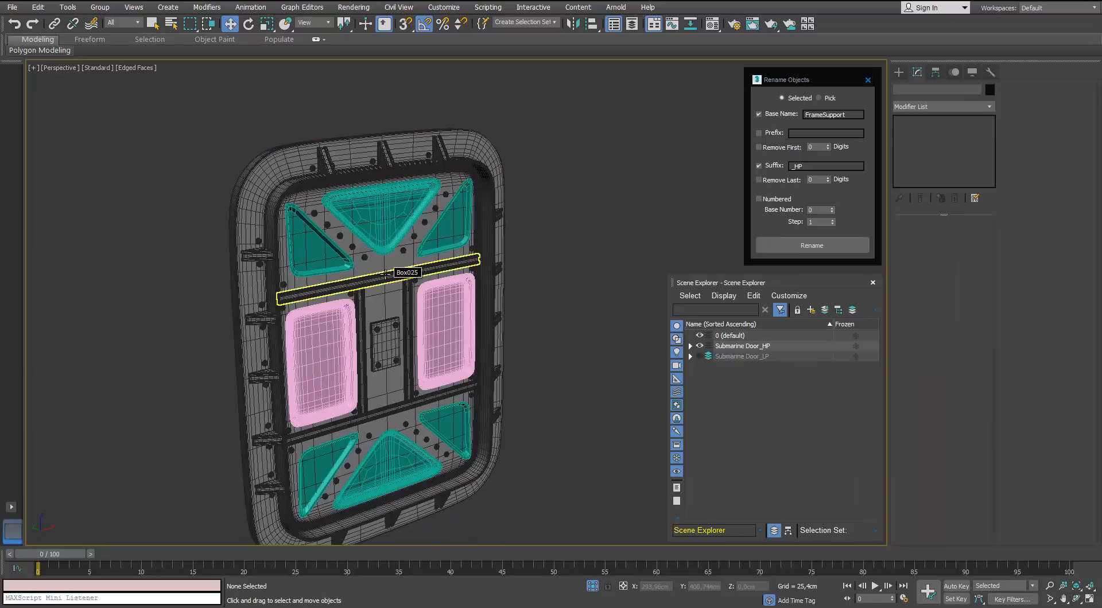
{"action": "left_click", "coordinate": [389, 259]}
{"action": "scroll", "coordinate": [388, 249], "scroll_direction": "up", "scroll_amount": 5}
{"action": "left_click", "coordinate": [386, 244], "text": "ctrl"}
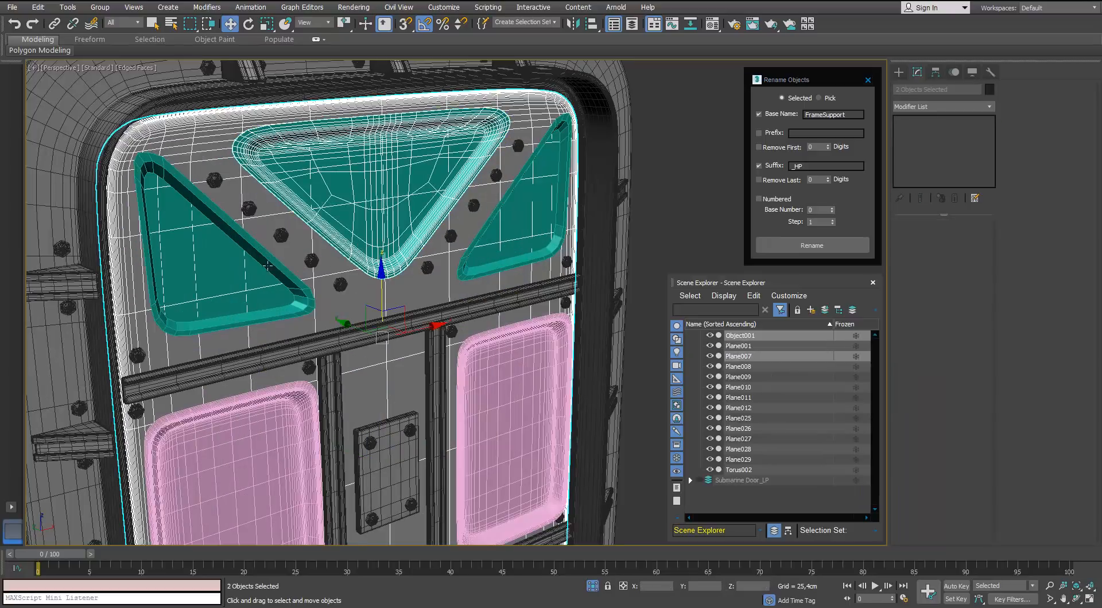
{"action": "left_click", "coordinate": [268, 266], "text": "ctrl"}
{"action": "left_click", "coordinate": [487, 248], "text": "ctrl"}
{"action": "scroll", "coordinate": [479, 245], "scroll_direction": "down", "scroll_amount": 5}
{"action": "middle_click_drag", "start_coordinate": [476, 246], "coordinate": [471, 187]}
{"action": "left_click", "coordinate": [386, 287], "text": "ctrl"}
{"action": "left_click", "coordinate": [480, 281], "text": "ctrl"}
{"action": "left_click", "coordinate": [378, 400], "text": "ctrl"}
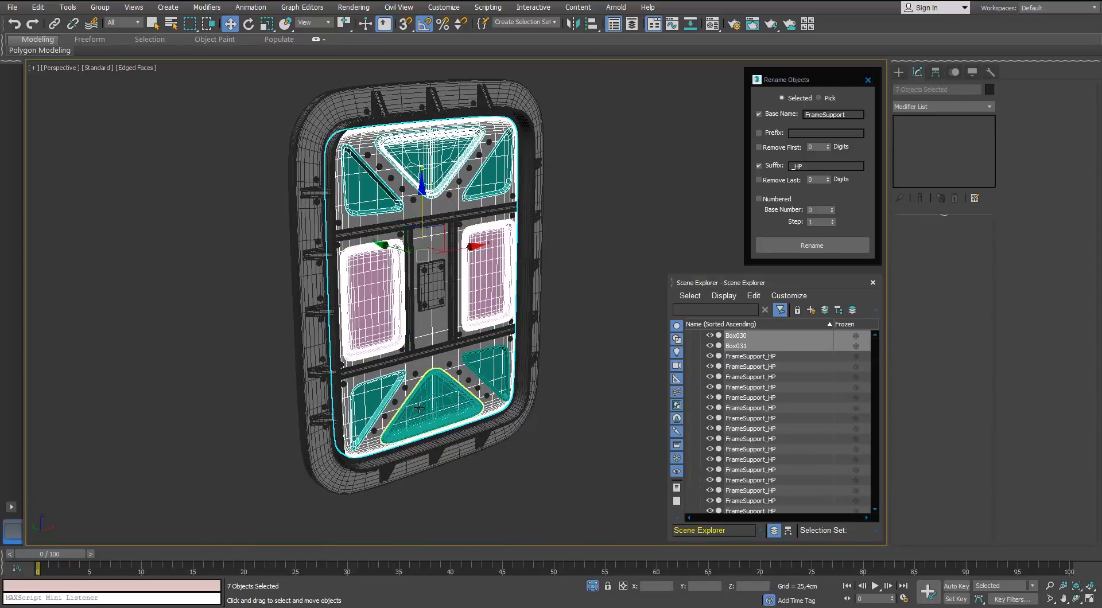
{"action": "left_click", "coordinate": [420, 408], "text": "ctrl"}
{"action": "left_click", "coordinate": [492, 367], "text": "ctrl"}
Step: Add the triangular and rectangular insets on the handwheel side of the high-poly door to the selection
{"action": "middle_click_drag", "start_coordinate": [492, 365], "coordinate": [602, 332], "text": "alt"}
{"action": "left_click", "coordinate": [486, 189], "text": "ctrl"}
{"action": "left_click", "coordinate": [427, 166], "text": "ctrl"}
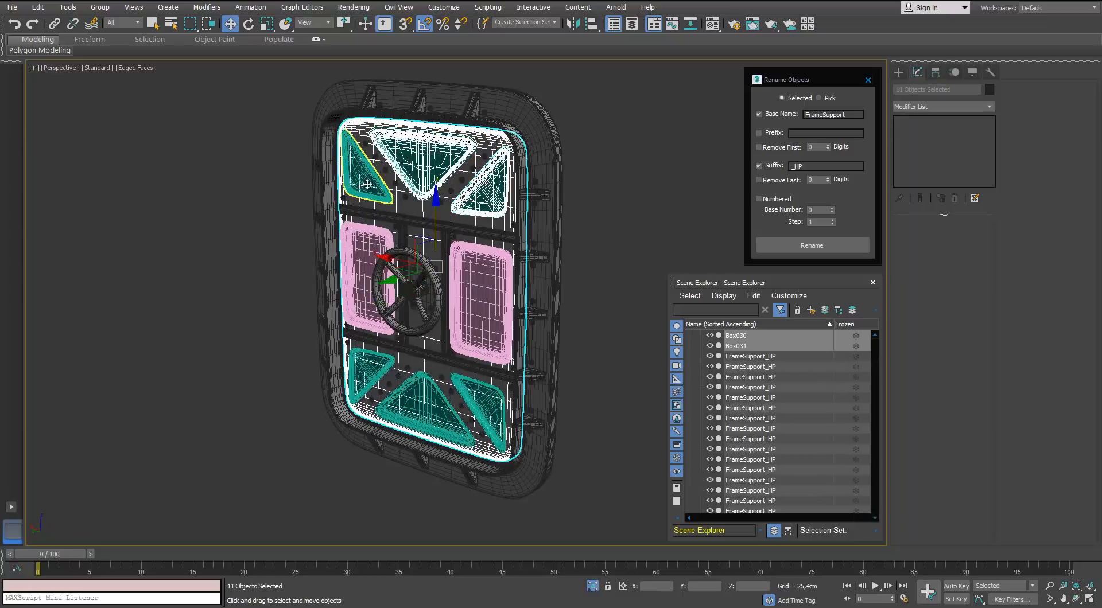
{"action": "left_click", "coordinate": [367, 184], "text": "ctrl"}
{"action": "left_click", "coordinate": [366, 248], "text": "ctrl"}
{"action": "left_click", "coordinate": [483, 279], "text": "ctrl"}
{"action": "left_click", "coordinate": [484, 402], "text": "ctrl"}
{"action": "left_click", "coordinate": [427, 408], "text": "ctrl"}
{"action": "left_click", "coordinate": [368, 373], "text": "ctrl"}
Step: Add the panel's bolts to the selection and rename all selected door parts with base name Door and suffix _HP
{"action": "mouse_move", "coordinate": [422, 186]}
{"action": "middle_mouse_down", "text": "alt"}
{"action": "mouse_move", "coordinate": [302, 169]}
{"action": "mouse_move", "coordinate": [406, 182]}
{"action": "middle_mouse_up", "text": "alt"}
{"action": "left_click", "coordinate": [465, 183], "text": "ctrl"}
{"action": "scroll", "coordinate": [453, 153], "scroll_direction": "down", "scroll_amount": 1}
{"action": "middle_click_drag", "start_coordinate": [453, 153], "coordinate": [405, 197]}
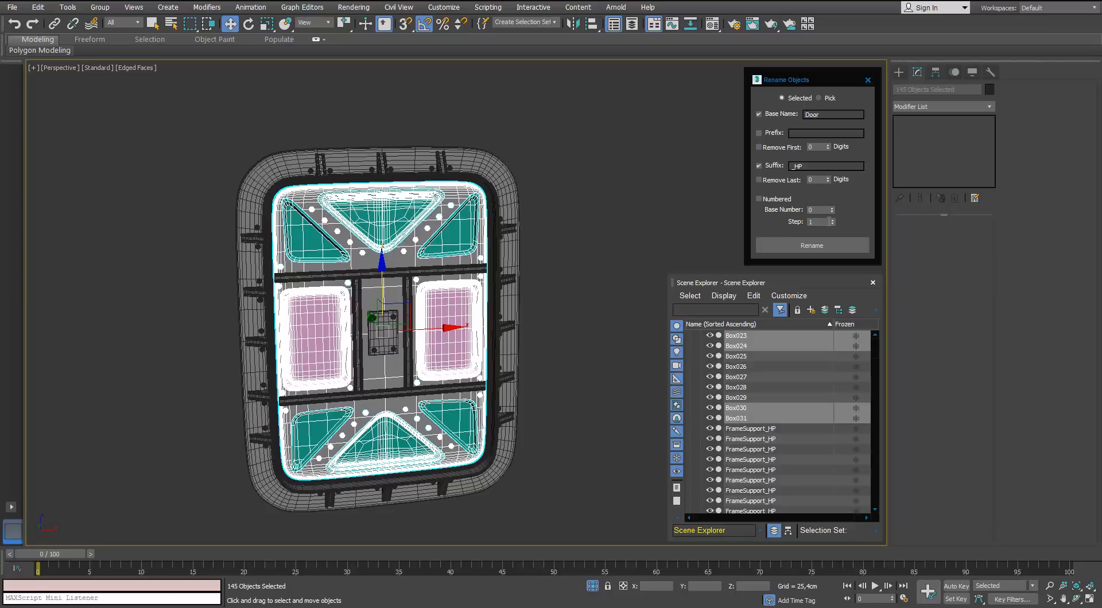
{"action": "left_click", "coordinate": [831, 245]}
{"action": "left_click_drag", "start_coordinate": [875, 341], "coordinate": [877, 337]}
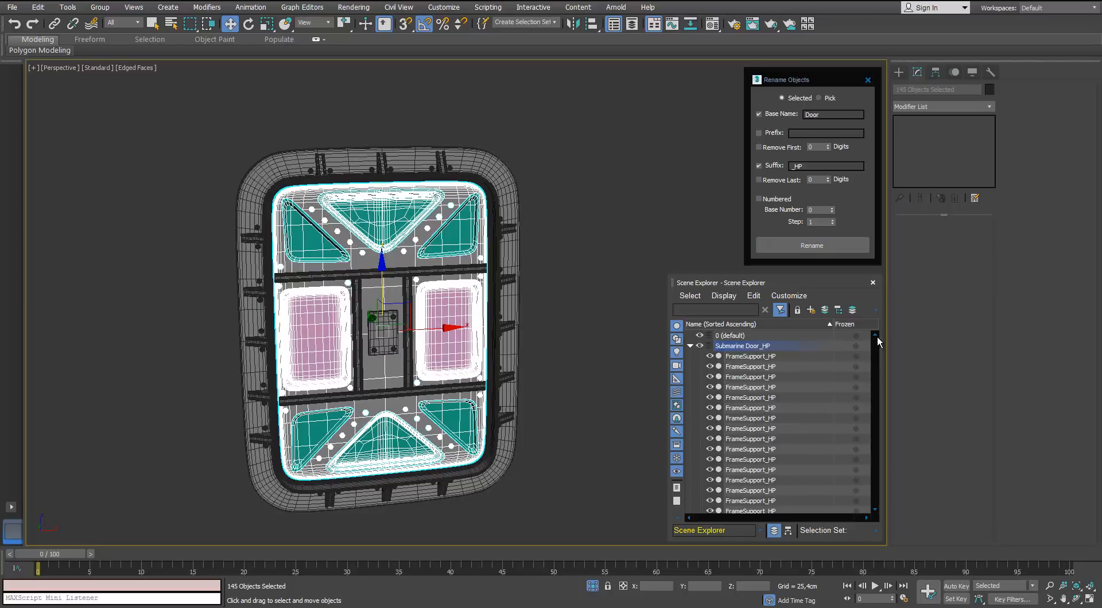
Step: Show the Submarine Door_LP layer instead of Submarine Door_HP and detach the low-poly door's main panel element as a separate object
{"action": "left_click", "coordinate": [700, 345]}
{"action": "left_click", "coordinate": [700, 357]}
{"action": "left_click", "coordinate": [372, 293]}
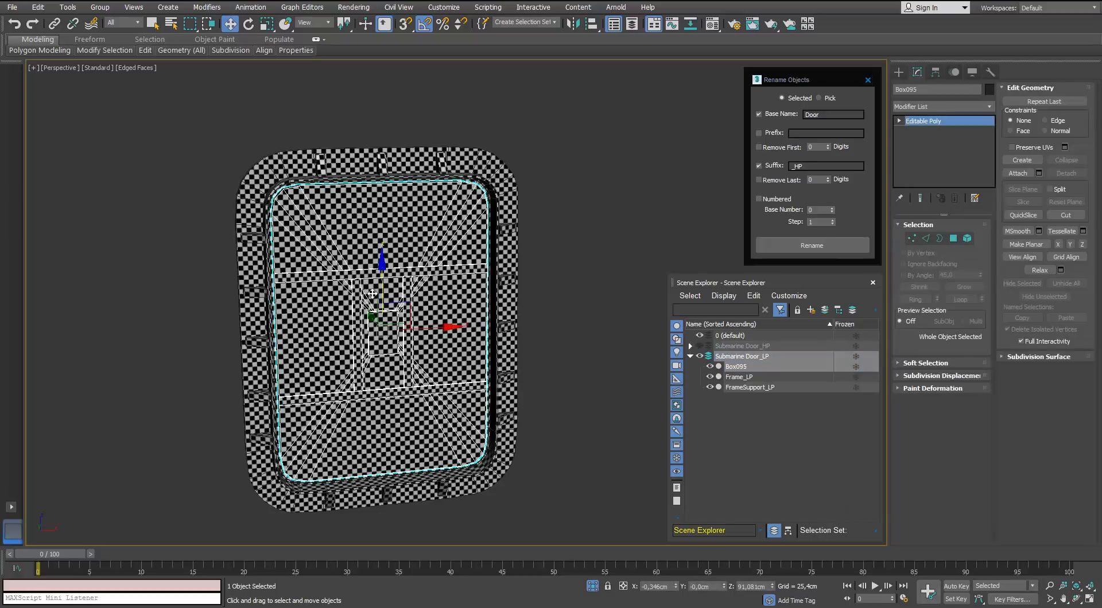
{"action": "left_click", "coordinate": [967, 242]}
{"action": "left_click", "coordinate": [453, 338]}
{"action": "left_click", "coordinate": [1065, 173]}
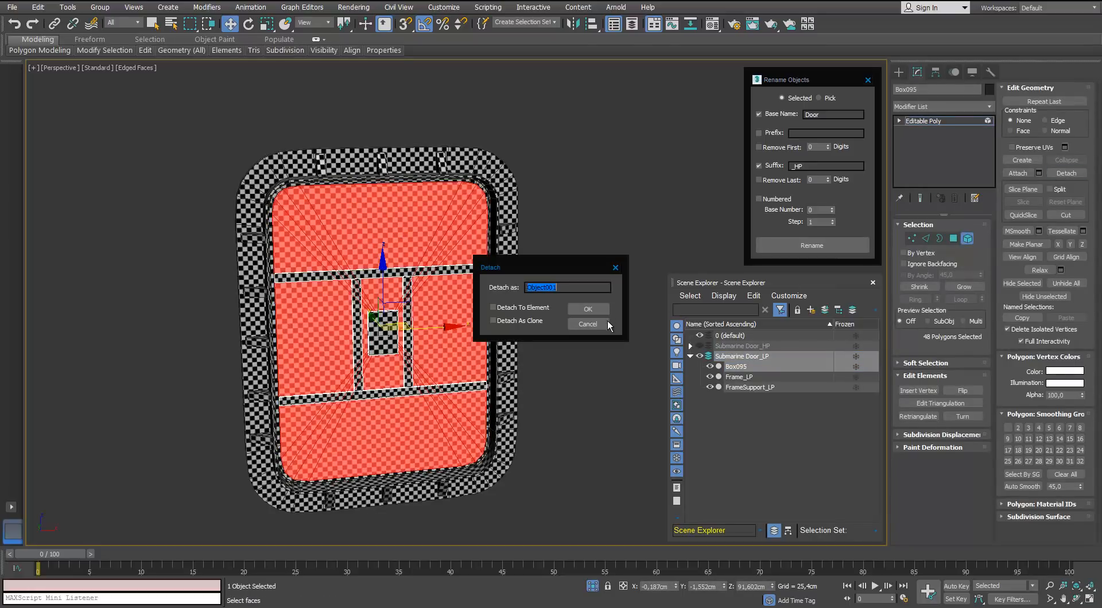
{"action": "left_click", "coordinate": [599, 311]}
Step: Rename the detached low-poly door panel with base name Door and suffix _LP
{"action": "left_click", "coordinate": [967, 242]}
{"action": "left_click", "coordinate": [450, 247]}
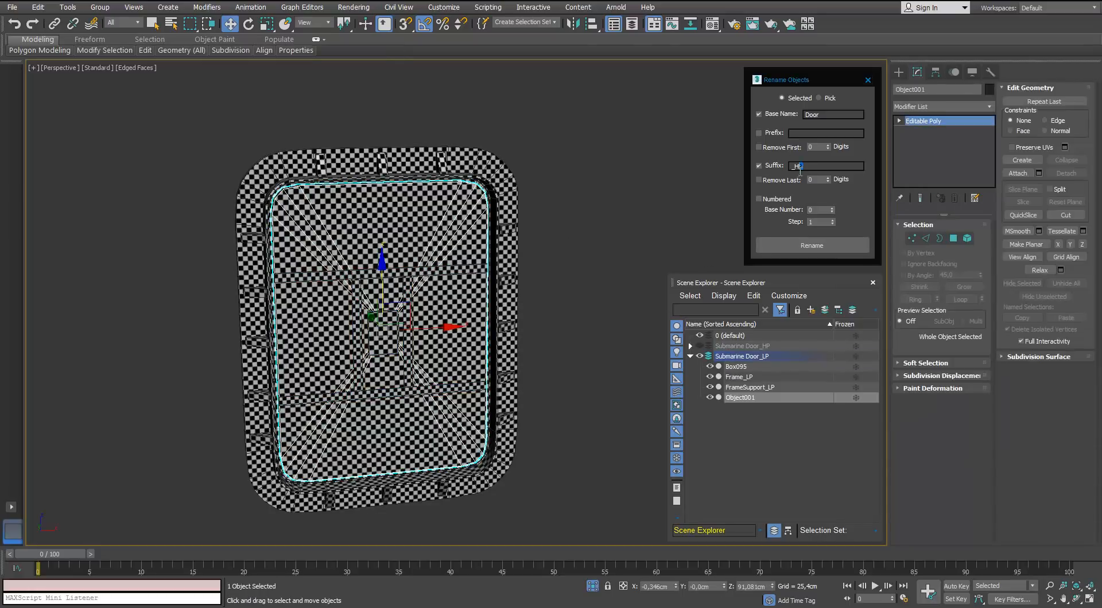
{"action": "type", "text": "LP"}
{"action": "left_click", "coordinate": [821, 245]}
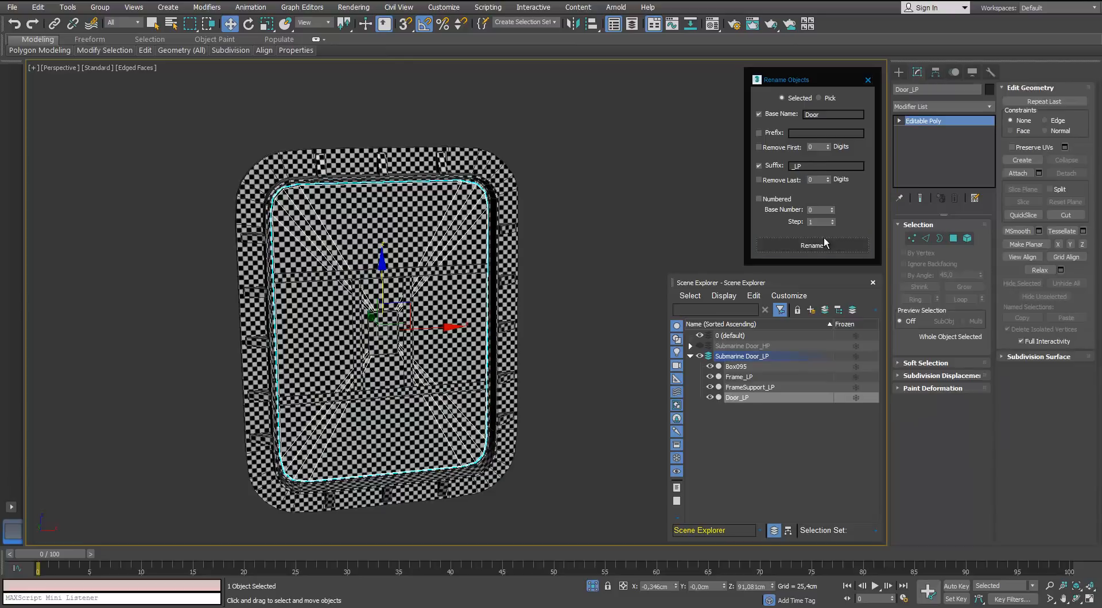
Step: Select the horizontal and vertical support bar elements on the side of the low-poly door without the handwheel
{"action": "scroll", "coordinate": [473, 206], "scroll_direction": "up", "scroll_amount": 4}
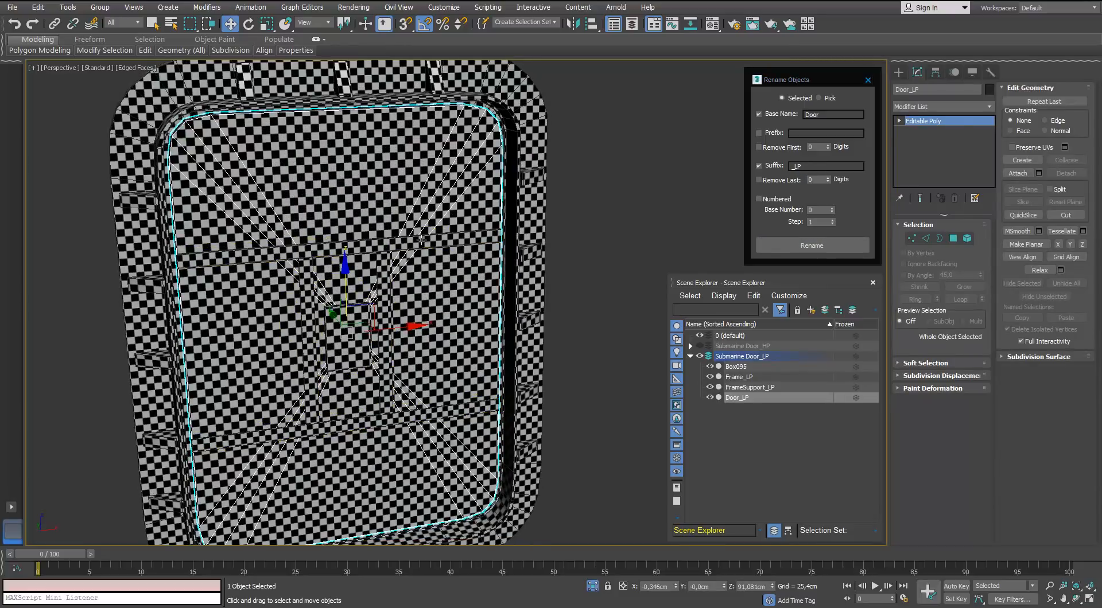
{"action": "left_click", "coordinate": [439, 239]}
{"action": "left_click", "coordinate": [968, 238]}
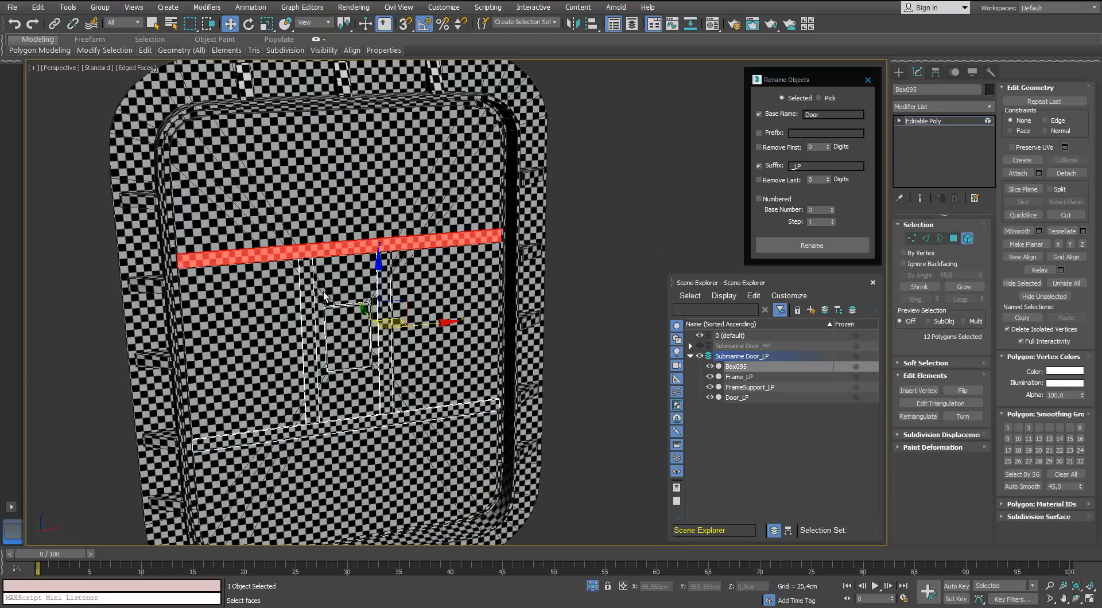
{"action": "left_click", "coordinate": [308, 344], "text": "ctrl"}
{"action": "left_click", "coordinate": [384, 332], "text": "ctrl"}
{"action": "left_click", "coordinate": [354, 421], "text": "ctrl"}
Step: Add the horizontal and vertical support bars on the handwheel side of the low-poly door to the element selection
{"action": "middle_click_drag", "start_coordinate": [354, 421], "coordinate": [477, 401], "text": "alt"}
{"action": "left_click", "coordinate": [362, 356], "text": "ctrl"}
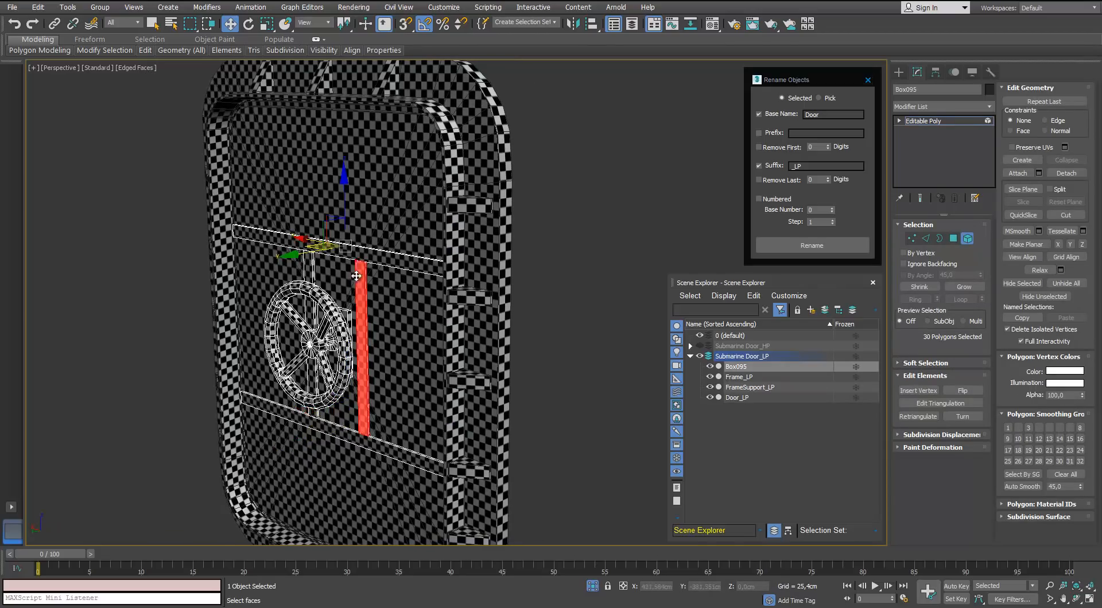
{"action": "left_click", "coordinate": [344, 247], "text": "ctrl"}
{"action": "middle_click_drag", "start_coordinate": [298, 298], "coordinate": [368, 327], "text": "alt"}
{"action": "left_click", "coordinate": [307, 410], "text": "ctrl"}
{"action": "left_click", "coordinate": [261, 440], "text": "ctrl"}
{"action": "middle_click_drag", "start_coordinate": [261, 439], "coordinate": [338, 390], "text": "alt"}
{"action": "scroll", "coordinate": [344, 339], "scroll_direction": "up", "scroll_amount": 5}
{"action": "left_click", "coordinate": [344, 328], "text": "ctrl"}
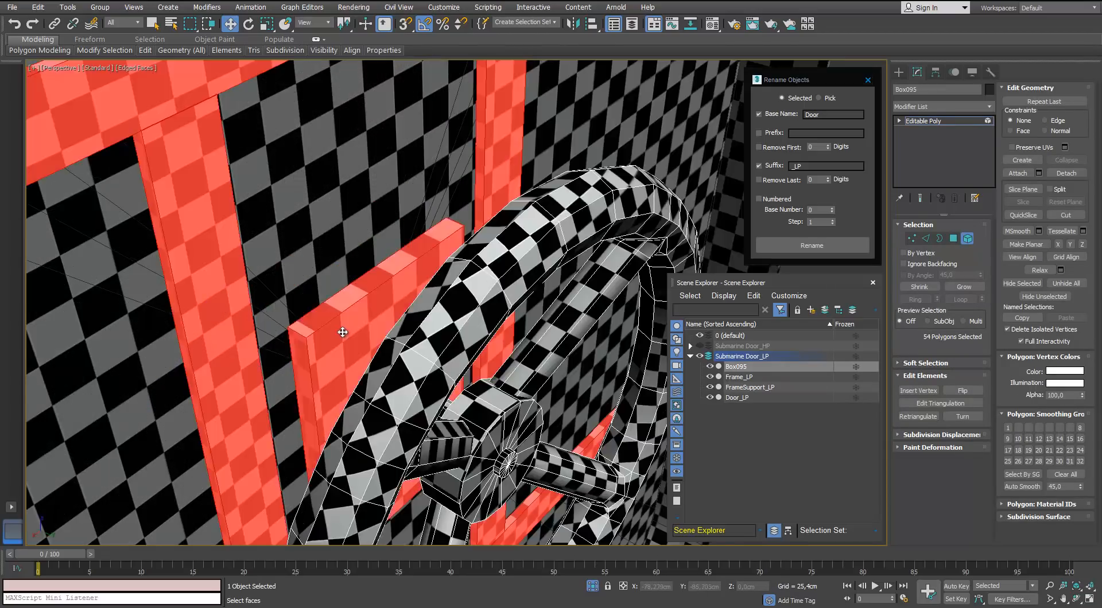
{"action": "scroll", "coordinate": [344, 328], "scroll_direction": "down", "scroll_amount": 6}
{"action": "middle_click_drag", "start_coordinate": [344, 328], "coordinate": [755, 178], "text": "alt"}
{"action": "left_click", "coordinate": [348, 328], "text": "alt"}
{"action": "scroll", "coordinate": [406, 269], "scroll_direction": "up", "scroll_amount": 4}
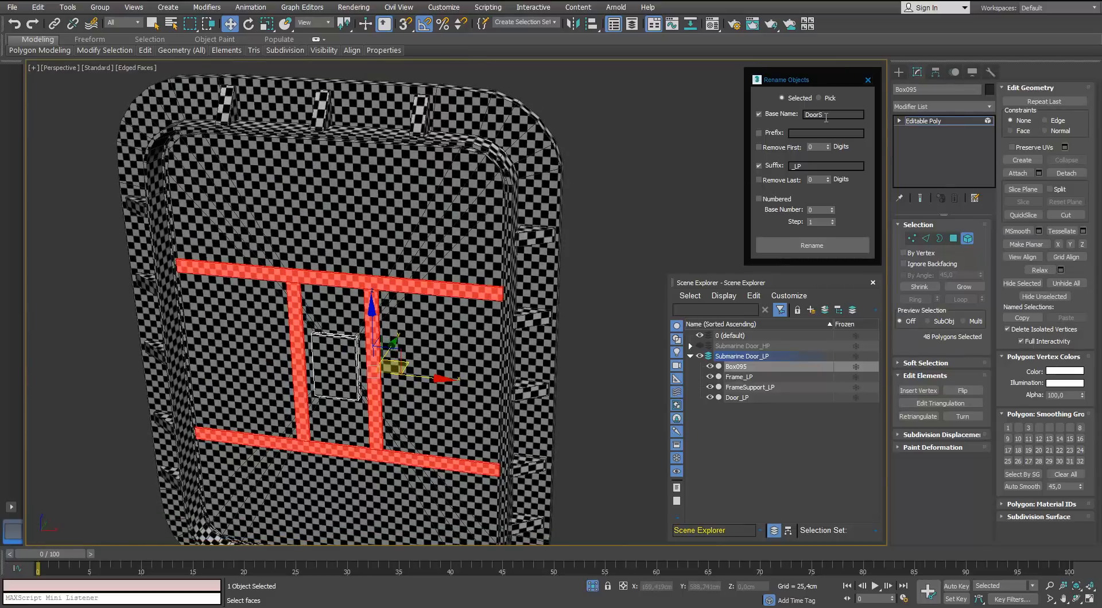
Step: Set the rename base name to DoorSupport and detach the selected support bars from the low-poly mesh as one object
{"action": "type", "text": "ort"}
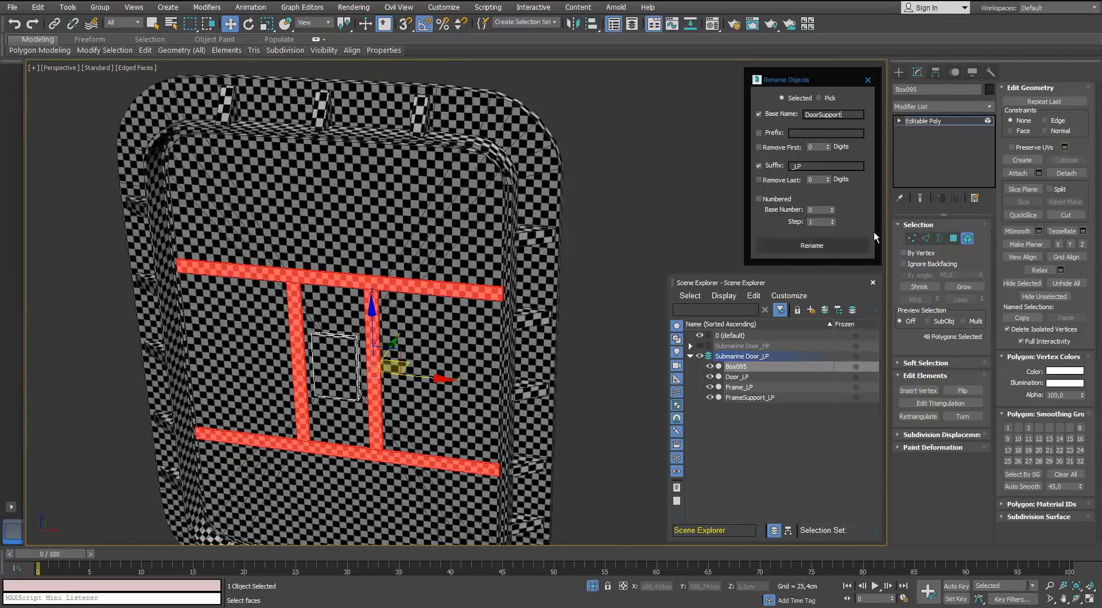
{"action": "left_click", "coordinate": [1066, 173]}
{"action": "left_click", "coordinate": [600, 309]}
{"action": "left_click", "coordinate": [967, 238]}
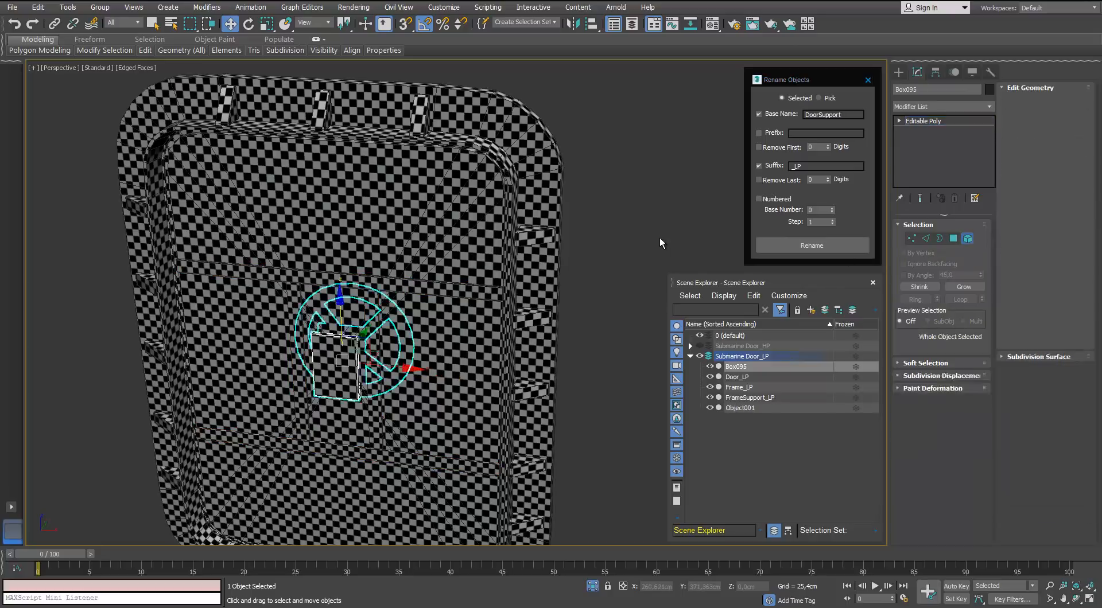
Step: Rename the detached bars with base name DoorSupport and suffix _LP, then show the Submarine Door_HP layer instead of Submarine Door_LP
{"action": "left_click", "coordinate": [484, 290]}
{"action": "scroll", "coordinate": [596, 183], "scroll_direction": "down", "scroll_amount": 3}
{"action": "middle_click_drag", "start_coordinate": [614, 172], "coordinate": [385, 151], "text": "alt"}
{"action": "left_click", "coordinate": [699, 346]}
{"action": "left_click", "coordinate": [700, 356]}
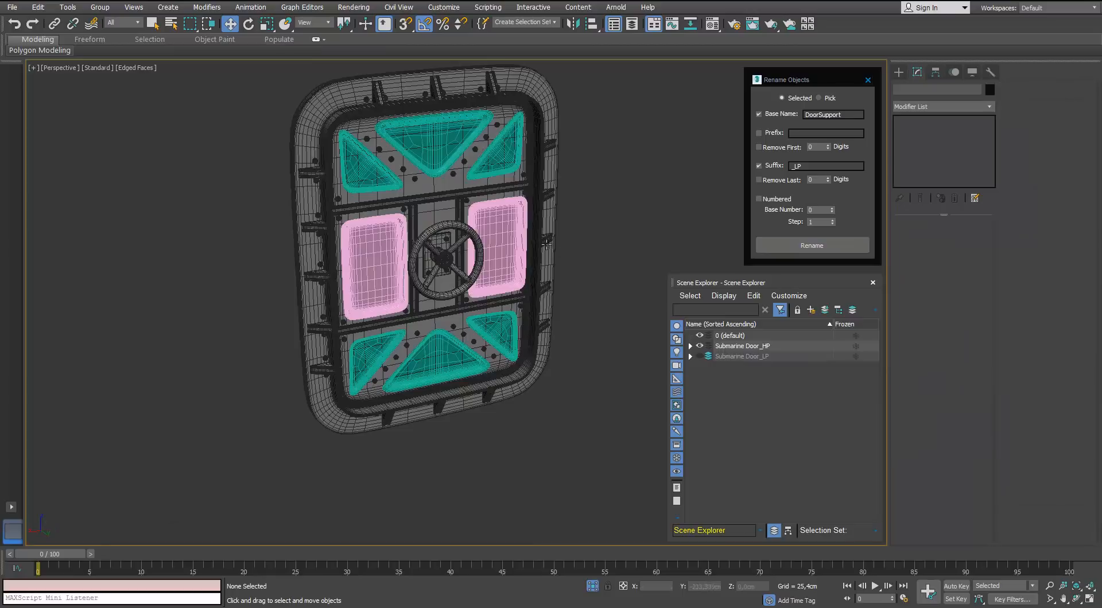
Step: Select the horizontal and vertical support bars on the handwheel side of the high-poly door
{"action": "left_click", "coordinate": [438, 191]}
{"action": "scroll", "coordinate": [451, 202], "scroll_direction": "up", "scroll_amount": 3}
{"action": "left_click", "coordinate": [464, 215]}
{"action": "left_click", "coordinate": [453, 190]}
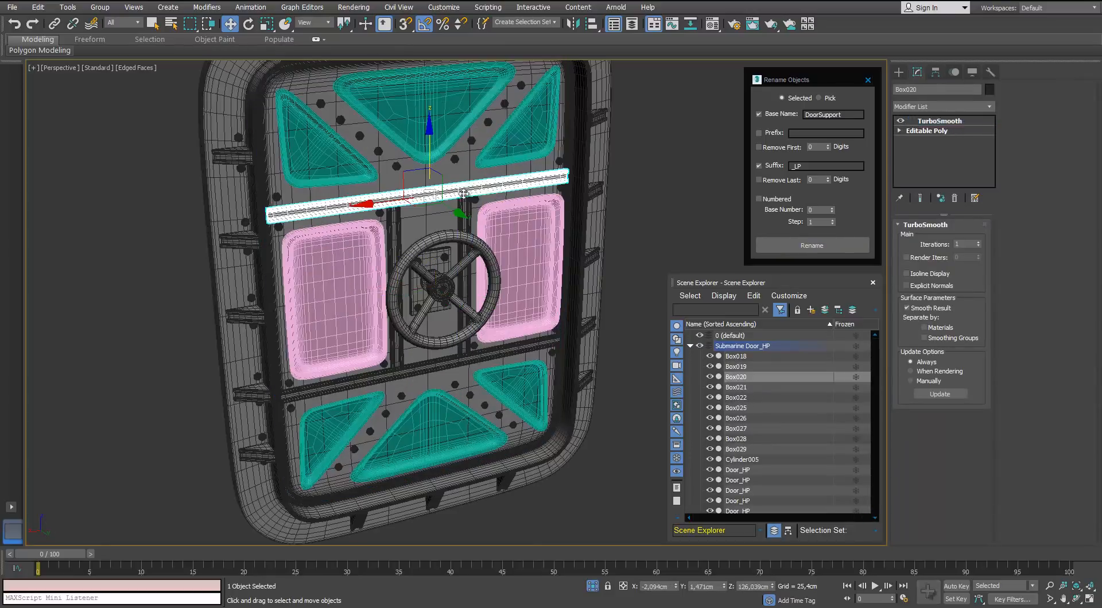
{"action": "left_click", "coordinate": [465, 215], "text": "ctrl"}
{"action": "left_click", "coordinate": [395, 236], "text": "ctrl"}
{"action": "left_click", "coordinate": [434, 370], "text": "ctrl"}
Step: Add the support bars on the opposite side to the selection and rename all of them with base name DoorSupport and suffix _HP
{"action": "middle_click_drag", "start_coordinate": [433, 367], "coordinate": [534, 218], "text": "alt"}
{"action": "left_click", "coordinate": [445, 200], "text": "ctrl"}
{"action": "scroll", "coordinate": [447, 212], "scroll_direction": "up", "scroll_amount": 3}
{"action": "left_click", "coordinate": [494, 232], "text": "ctrl"}
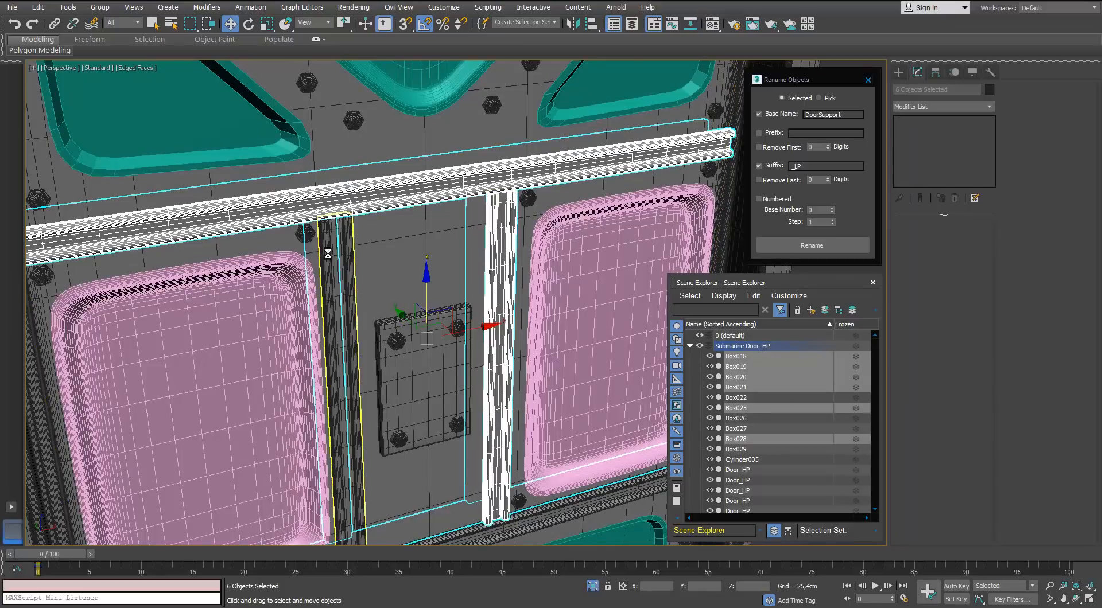
{"action": "left_click", "coordinate": [328, 253], "text": "ctrl"}
{"action": "left_click", "coordinate": [510, 537], "text": "ctrl"}
{"action": "scroll", "coordinate": [469, 498], "scroll_direction": "down", "scroll_amount": 5}
{"action": "middle_click_drag", "start_coordinate": [470, 422], "coordinate": [407, 241], "text": "alt"}
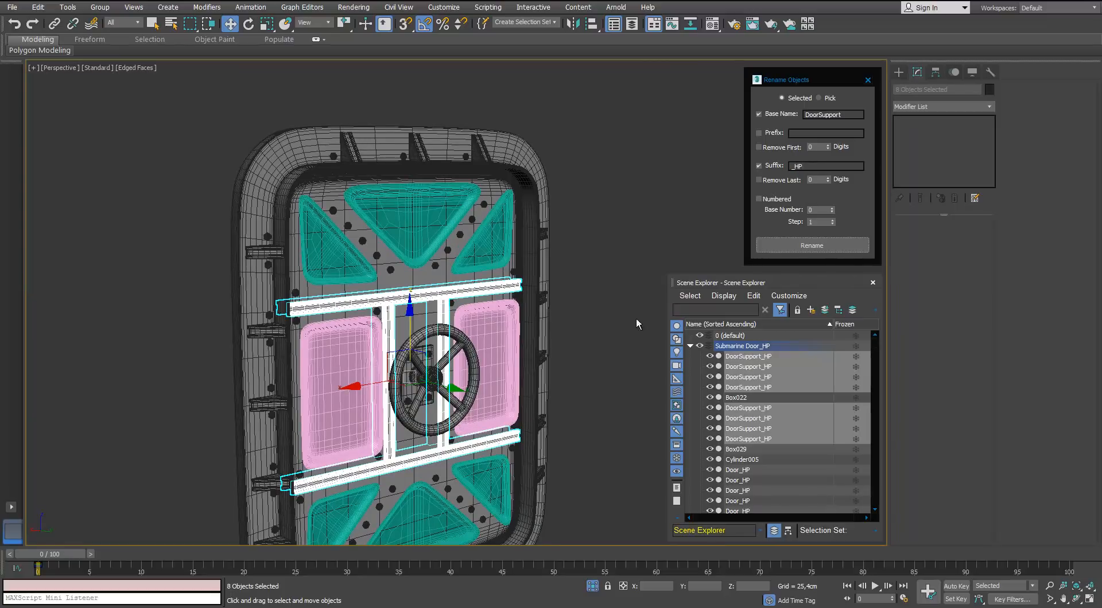
Step: Select the two high-poly mounting plates at the door's centre, one on each side
{"action": "scroll", "coordinate": [531, 438], "scroll_direction": "up", "scroll_amount": 4}
{"action": "left_click", "coordinate": [320, 313]}
{"action": "scroll", "coordinate": [321, 313], "scroll_direction": "down", "scroll_amount": 3}
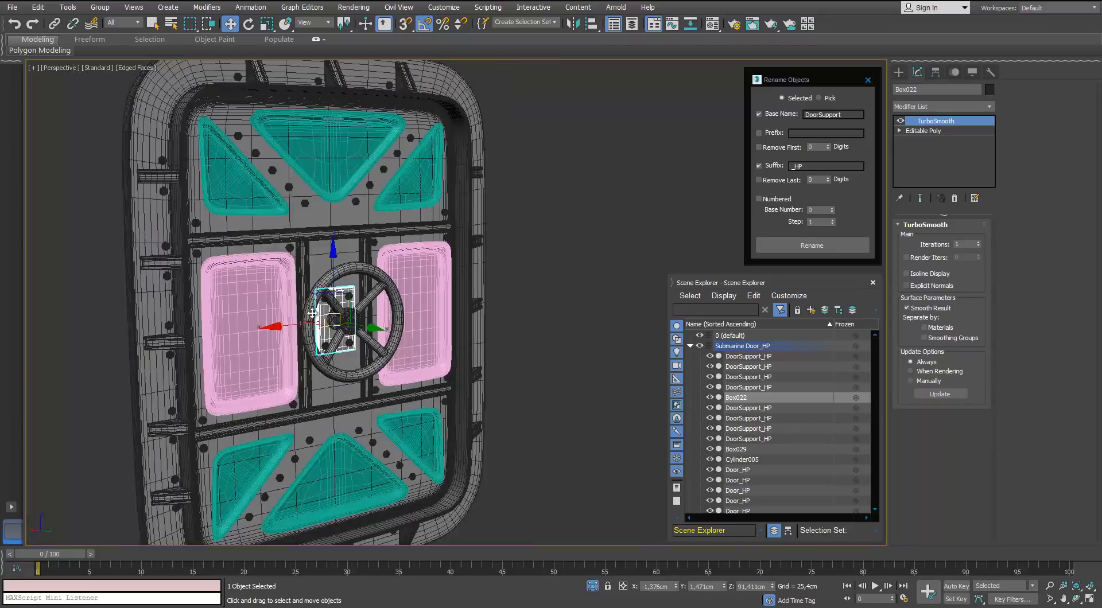
{"action": "middle_click_drag", "start_coordinate": [235, 318], "coordinate": [295, 314], "text": "alt"}
{"action": "left_click", "coordinate": [317, 313], "text": "ctrl"}
Step: Add all parts of the two upper bolts on the mounting plate opposite the handwheel to the selection
{"action": "scroll", "coordinate": [341, 292], "scroll_direction": "up", "scroll_amount": 3}
{"action": "scroll", "coordinate": [321, 304], "scroll_direction": "up", "scroll_amount": 6}
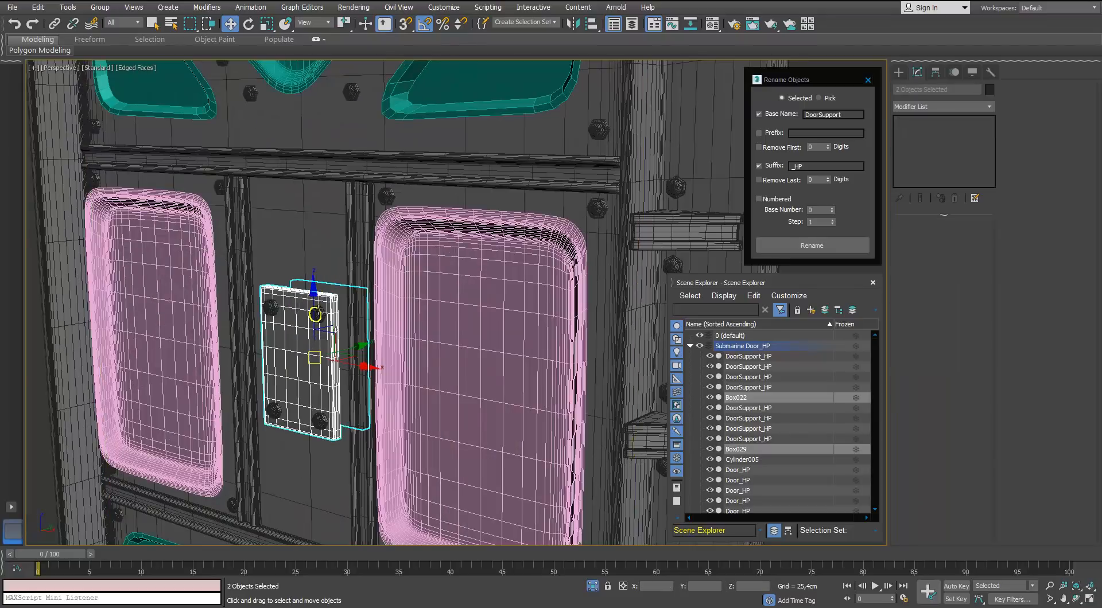
{"action": "left_click", "coordinate": [315, 288], "text": "ctrl"}
{"action": "left_click", "coordinate": [339, 294], "text": "ctrl"}
{"action": "left_click", "coordinate": [172, 269], "text": "ctrl"}
{"action": "left_click", "coordinate": [188, 275], "text": "ctrl"}
{"action": "key", "text": "ctrl+z"}
{"action": "key", "text": "ctrl+z"}
{"action": "key", "text": "ctrl+z"}
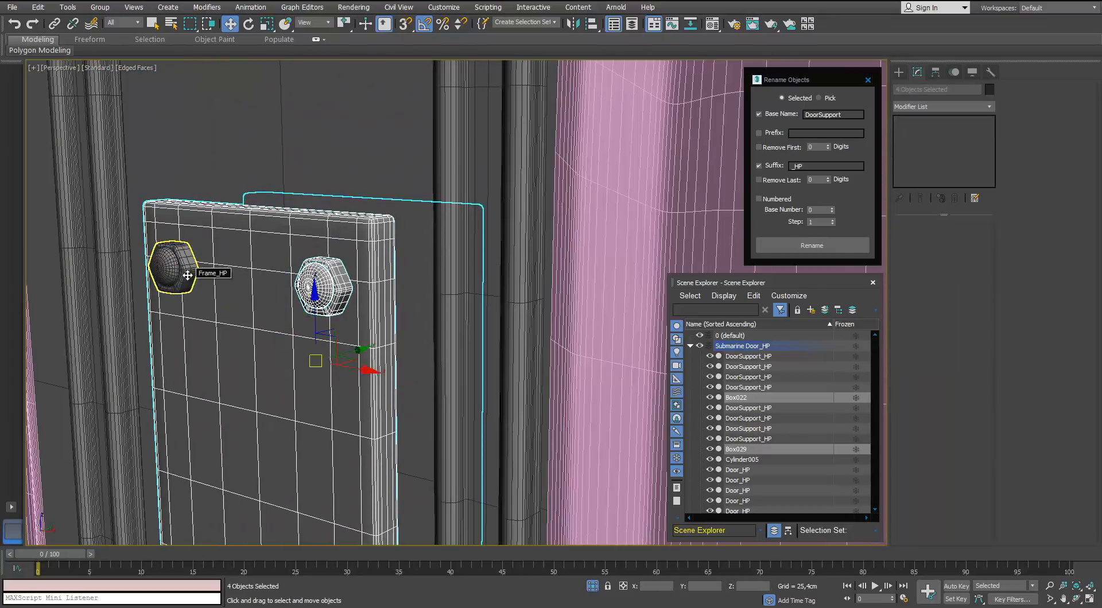
{"action": "left_click", "coordinate": [169, 267], "text": "ctrl"}
{"action": "left_click", "coordinate": [189, 274], "text": "ctrl"}
Step: Add all parts of the two lower bolts on the mounting plate opposite the handwheel to the selection
{"action": "scroll", "coordinate": [189, 272], "scroll_direction": "down", "scroll_amount": 6}
{"action": "scroll", "coordinate": [209, 390], "scroll_direction": "up", "scroll_amount": 4}
{"action": "left_click", "coordinate": [274, 295], "text": "ctrl"}
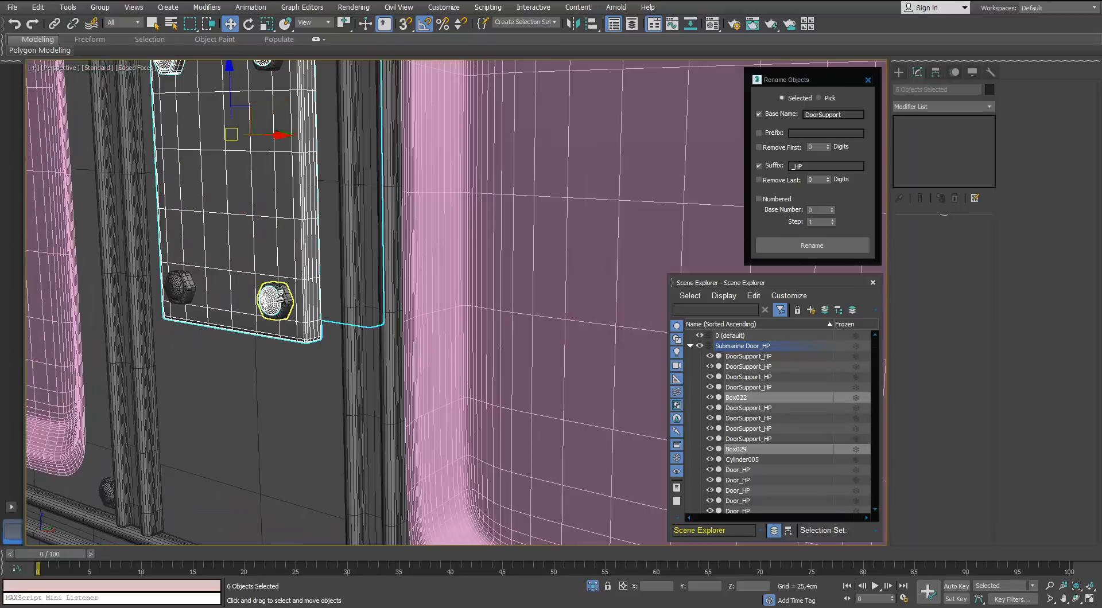
{"action": "left_click", "coordinate": [282, 297], "text": "ctrl"}
{"action": "left_click", "coordinate": [176, 286], "text": "ctrl"}
{"action": "left_click", "coordinate": [190, 288], "text": "ctrl"}
{"action": "scroll", "coordinate": [191, 287], "scroll_direction": "down", "scroll_amount": 6}
Step: Add all parts of the two upper bolts on the mounting plate behind the handwheel to the selection
{"action": "middle_click_drag", "start_coordinate": [246, 284], "coordinate": [193, 275], "text": "alt"}
{"action": "scroll", "coordinate": [192, 258], "scroll_direction": "up", "scroll_amount": 5}
{"action": "middle_click_drag", "start_coordinate": [183, 224], "coordinate": [152, 231], "text": "alt"}
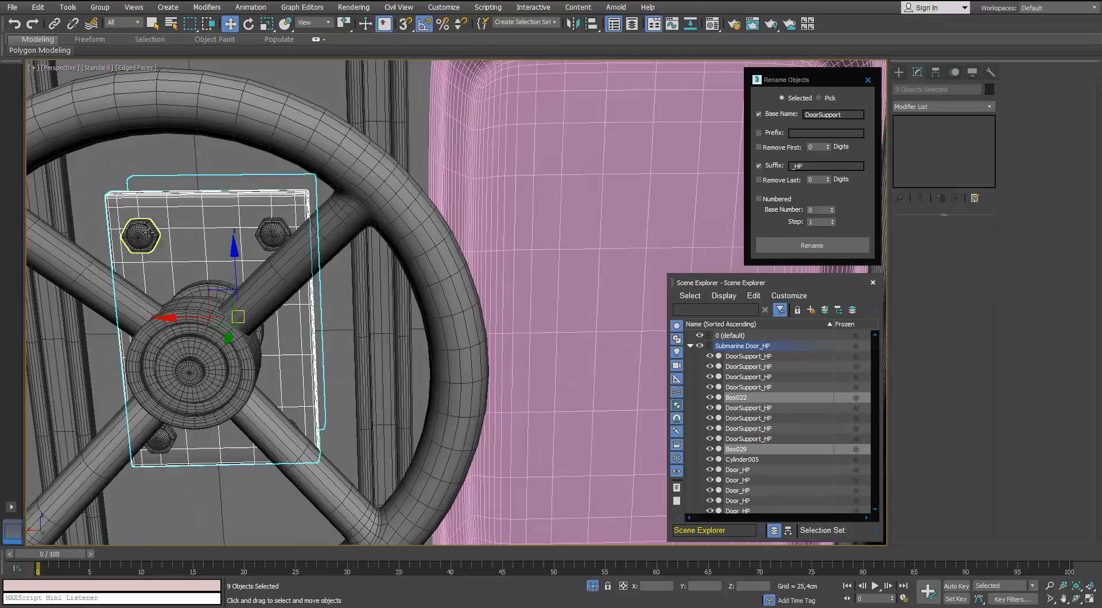
{"action": "left_click", "coordinate": [149, 232], "text": "ctrl"}
{"action": "left_click", "coordinate": [146, 230], "text": "ctrl"}
{"action": "left_click", "coordinate": [274, 233], "text": "ctrl"}
{"action": "left_click", "coordinate": [283, 228], "text": "ctrl"}
Step: Add all parts of the two lower bolts on the mounting plate behind the handwheel to the selection
{"action": "mouse_move", "coordinate": [228, 383]}
{"action": "middle_mouse_down", "text": "alt"}
{"action": "mouse_move", "coordinate": [226, 362]}
{"action": "mouse_move", "coordinate": [218, 379]}
{"action": "middle_mouse_up", "text": "alt"}
{"action": "left_click", "coordinate": [162, 421], "text": "ctrl"}
{"action": "left_click", "coordinate": [164, 428], "text": "ctrl"}
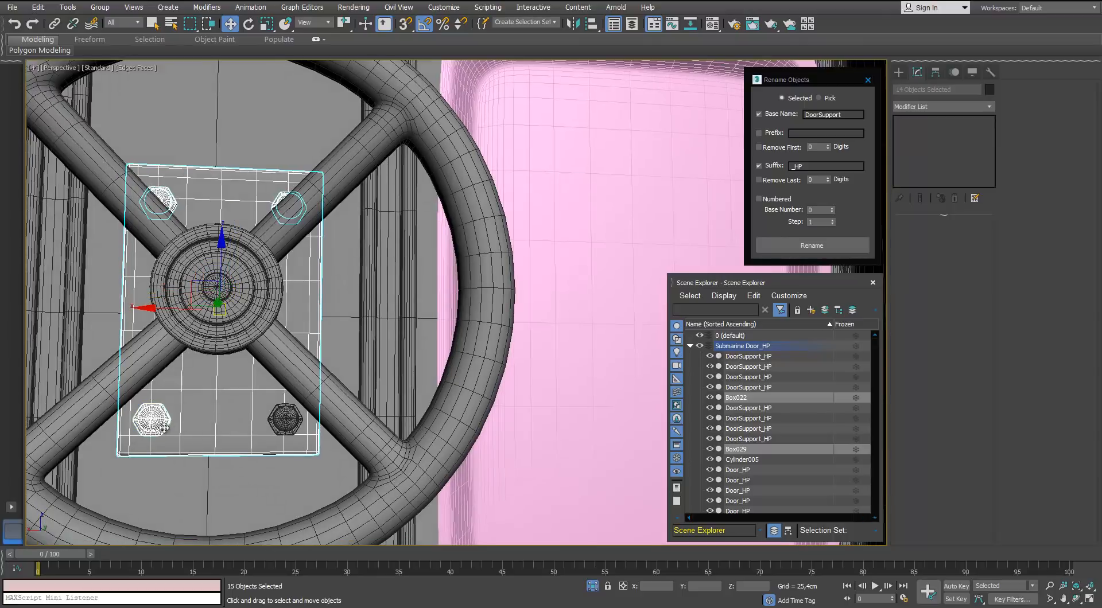
{"action": "left_click", "coordinate": [290, 425], "text": "ctrl"}
{"action": "left_click", "coordinate": [291, 431], "text": "ctrl"}
Step: Add the missed part of an upper bolt on the plate opposite the handwheel to the selection
{"action": "scroll", "coordinate": [275, 396], "scroll_direction": "down", "scroll_amount": 5}
{"action": "middle_click_drag", "start_coordinate": [278, 373], "coordinate": [395, 343], "text": "alt"}
{"action": "scroll", "coordinate": [324, 350], "scroll_direction": "up", "scroll_amount": 4}
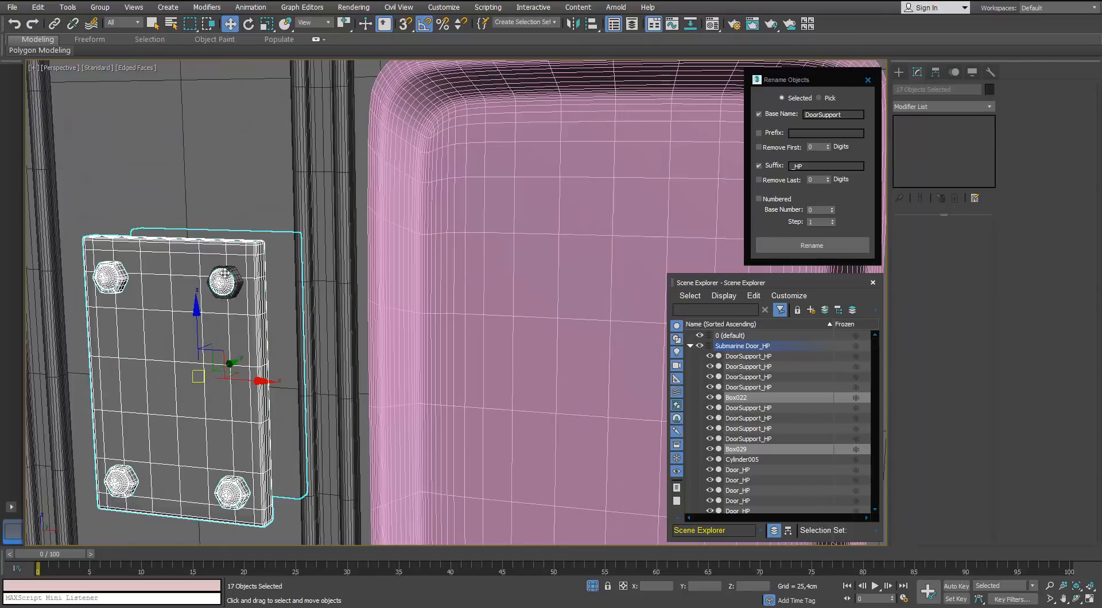
{"action": "left_click", "coordinate": [228, 279], "text": "ctrl"}
{"action": "scroll", "coordinate": [230, 293], "scroll_direction": "down", "scroll_amount": 6}
{"action": "middle_click_drag", "start_coordinate": [231, 290], "coordinate": [227, 252], "text": "alt"}
{"action": "key", "text": "ctrl+z"}
Step: Rename the selected high-poly mounting plates and bolts with base name ValvePiece1 and suffix _HP
{"action": "scroll", "coordinate": [278, 244], "scroll_direction": "up", "scroll_amount": 5}
{"action": "scroll", "coordinate": [286, 260], "scroll_direction": "down", "scroll_amount": 7}
{"action": "scroll", "coordinate": [224, 254], "scroll_direction": "up", "scroll_amount": 4}
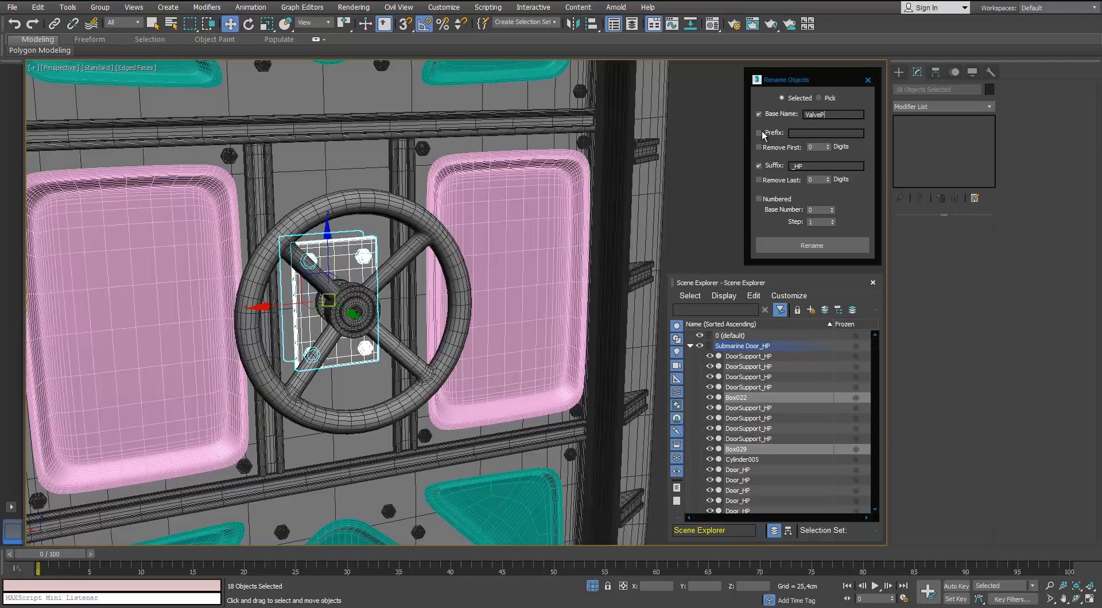
{"action": "left_click", "coordinate": [820, 252]}
Step: Switch visibility from the high-poly to the low-poly door layer and detach the mounting plates behind the handwheel from the low-poly mesh
{"action": "left_click", "coordinate": [699, 347]}
{"action": "left_click", "coordinate": [699, 356]}
{"action": "left_click", "coordinate": [339, 254]}
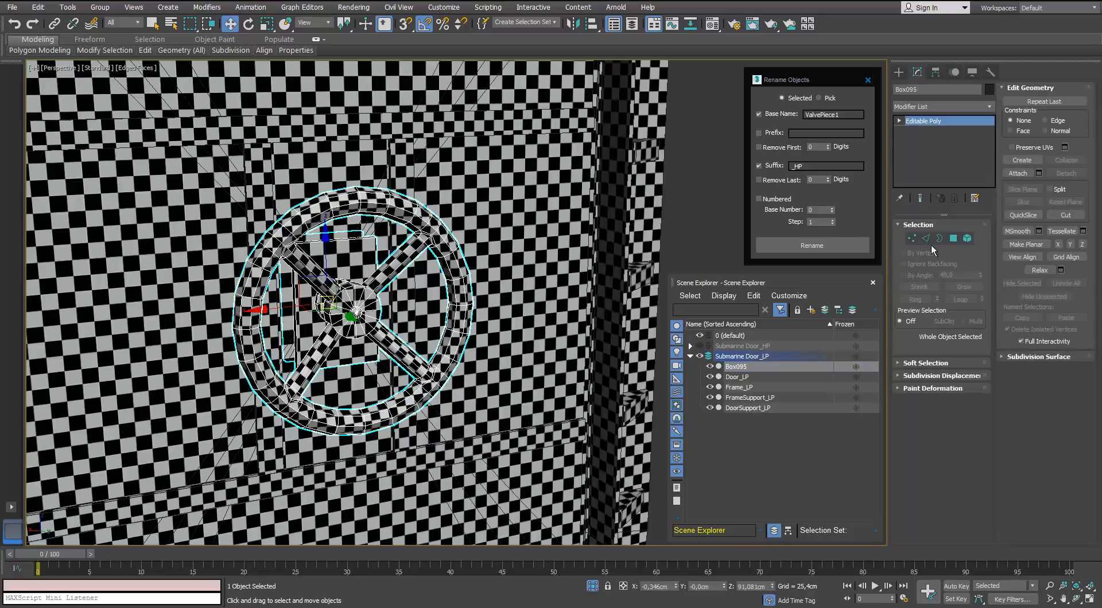
{"action": "left_click", "coordinate": [967, 238]}
{"action": "left_click", "coordinate": [350, 253]}
{"action": "scroll", "coordinate": [350, 256], "scroll_direction": "down", "scroll_amount": 5}
{"action": "middle_click_drag", "start_coordinate": [350, 255], "coordinate": [493, 258], "text": "alt"}
{"action": "scroll", "coordinate": [333, 258], "scroll_direction": "up", "scroll_amount": 3}
{"action": "left_click", "coordinate": [344, 287], "text": "ctrl"}
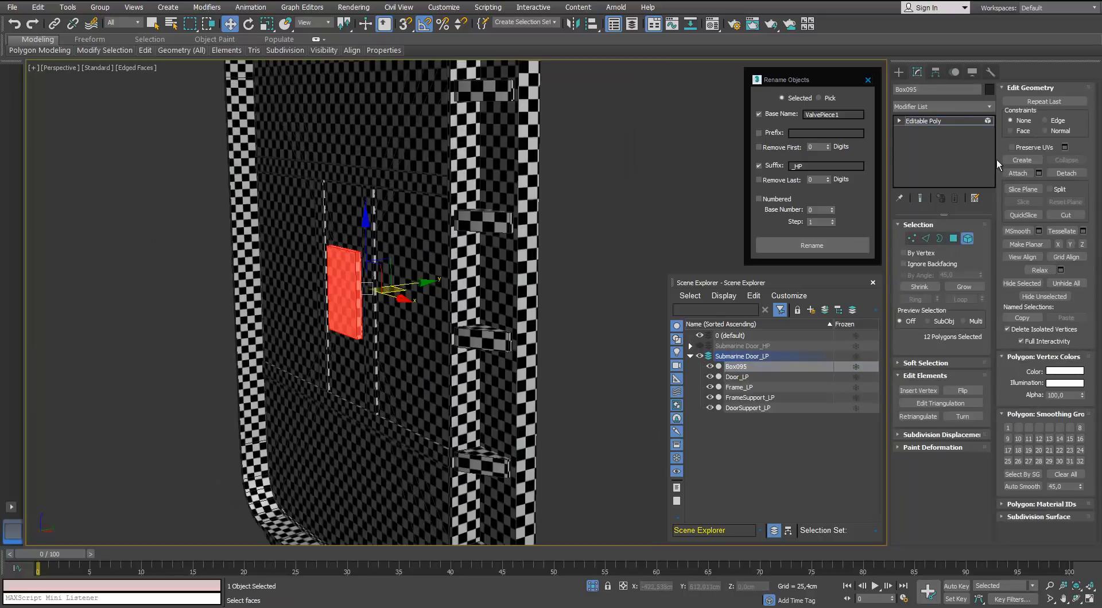
{"action": "left_click", "coordinate": [1065, 173]}
{"action": "left_click", "coordinate": [588, 309]}
Step: Rename the detached low-poly mounting plates with base name ValvePiece1 and suffix _LP
{"action": "left_click", "coordinate": [966, 239]}
{"action": "left_click", "coordinate": [356, 286]}
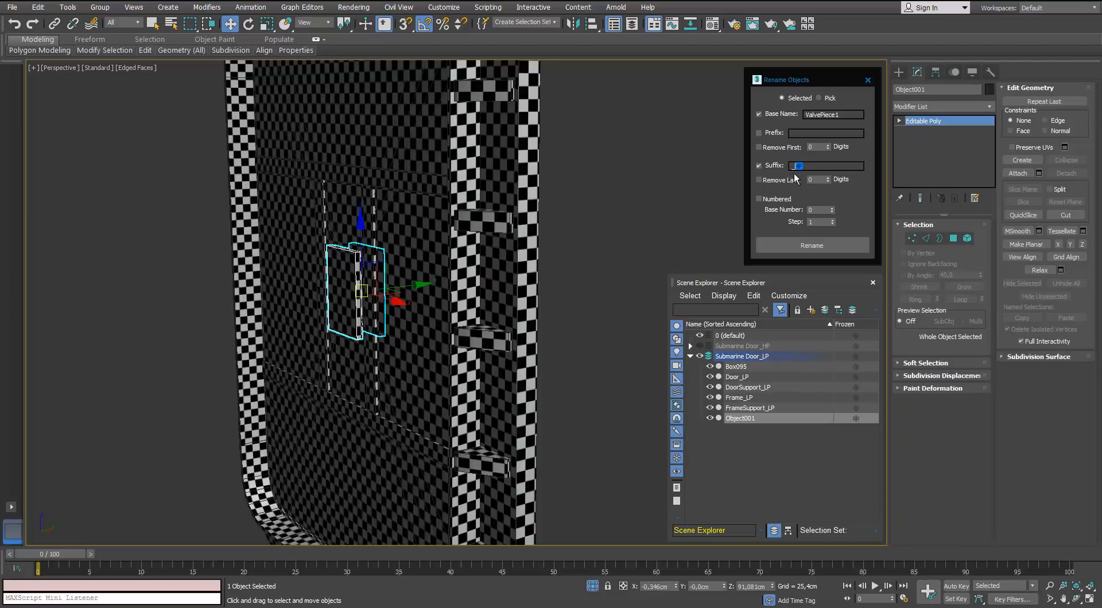
{"action": "left_click", "coordinate": [833, 252]}
Step: Detach the handwheel's central hub elements from the remaining low-poly valve mesh
{"action": "middle_click_drag", "start_coordinate": [505, 269], "coordinate": [382, 310], "text": "alt"}
{"action": "scroll", "coordinate": [382, 309], "scroll_direction": "up", "scroll_amount": 3}
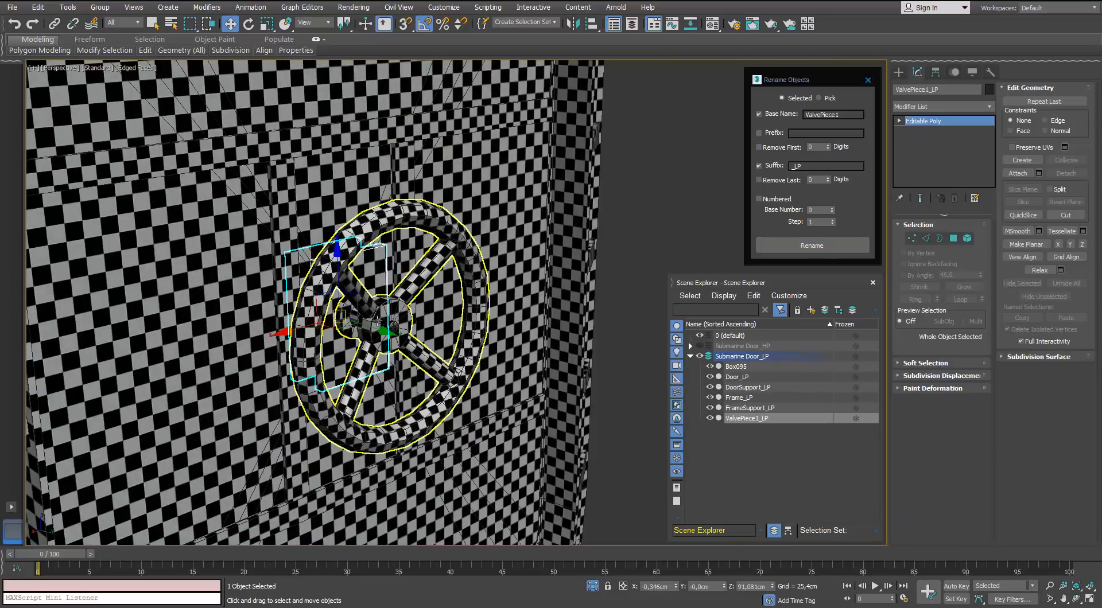
{"action": "left_click", "coordinate": [374, 316]}
{"action": "left_click", "coordinate": [967, 239]}
{"action": "left_click", "coordinate": [393, 305]}
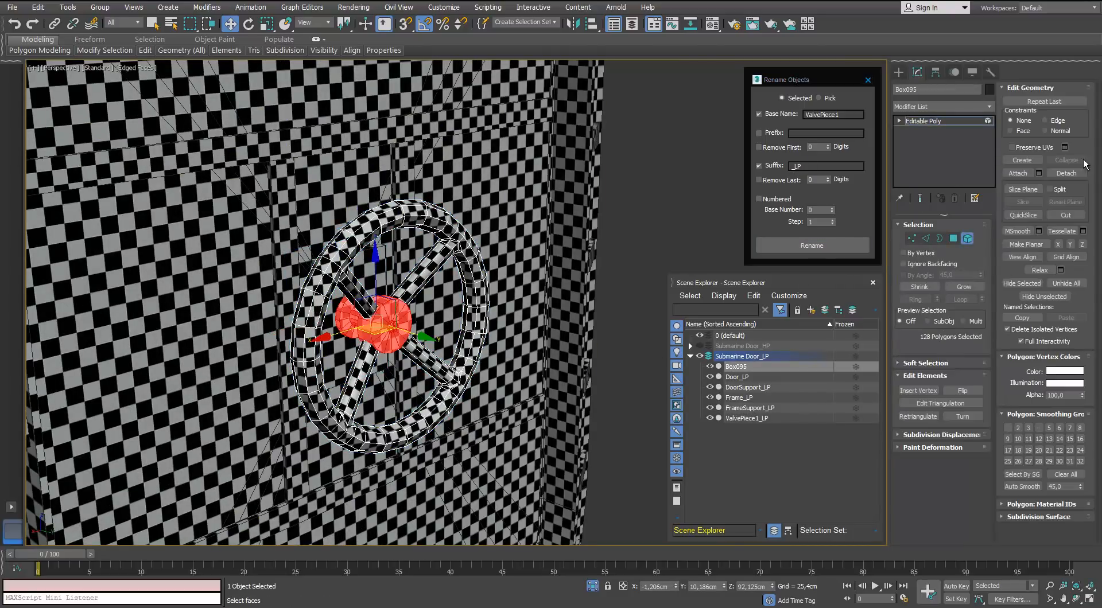
{"action": "left_click", "coordinate": [1066, 174]}
{"action": "left_click", "coordinate": [588, 309]}
Step: Rename the detached low-poly hub with base name ValvePiece2 and suffix _LP
{"action": "left_click", "coordinate": [966, 238]}
{"action": "left_click", "coordinate": [674, 220]}
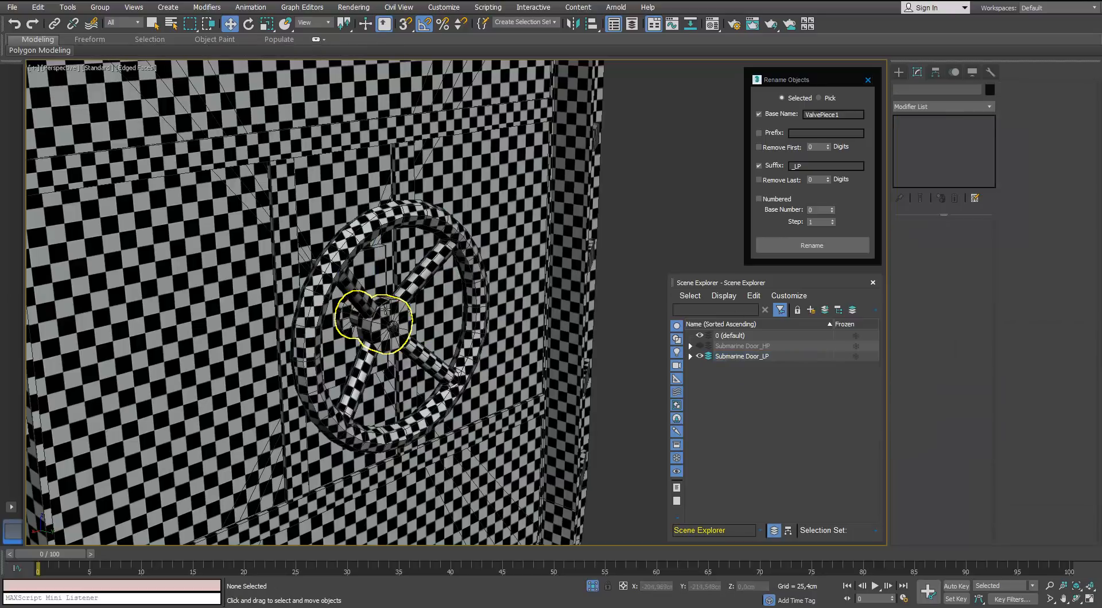
{"action": "left_click", "coordinate": [384, 312]}
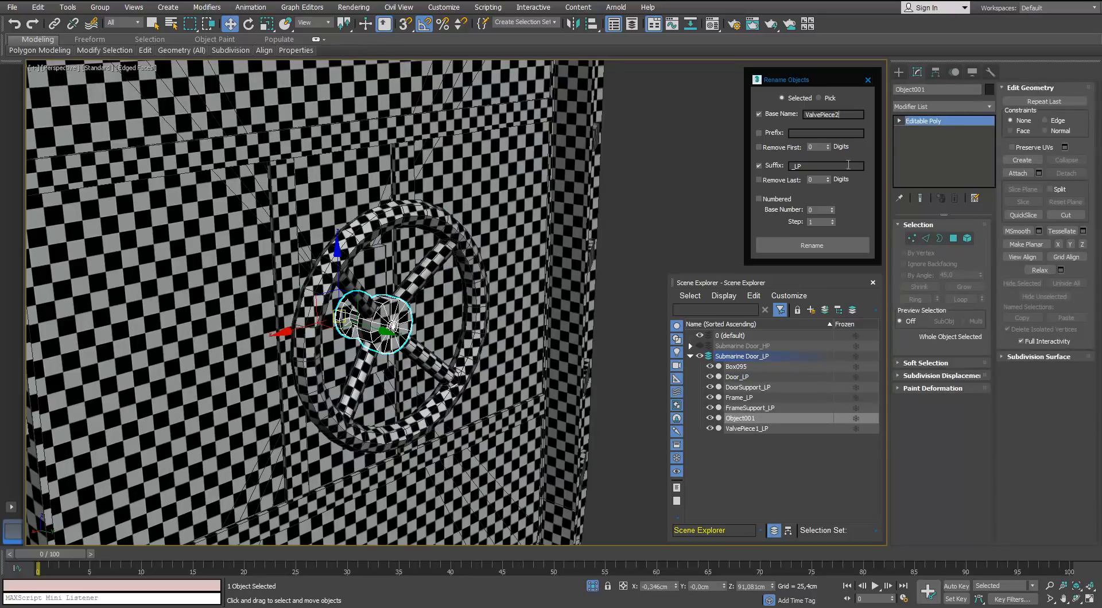
{"action": "left_click", "coordinate": [808, 246]}
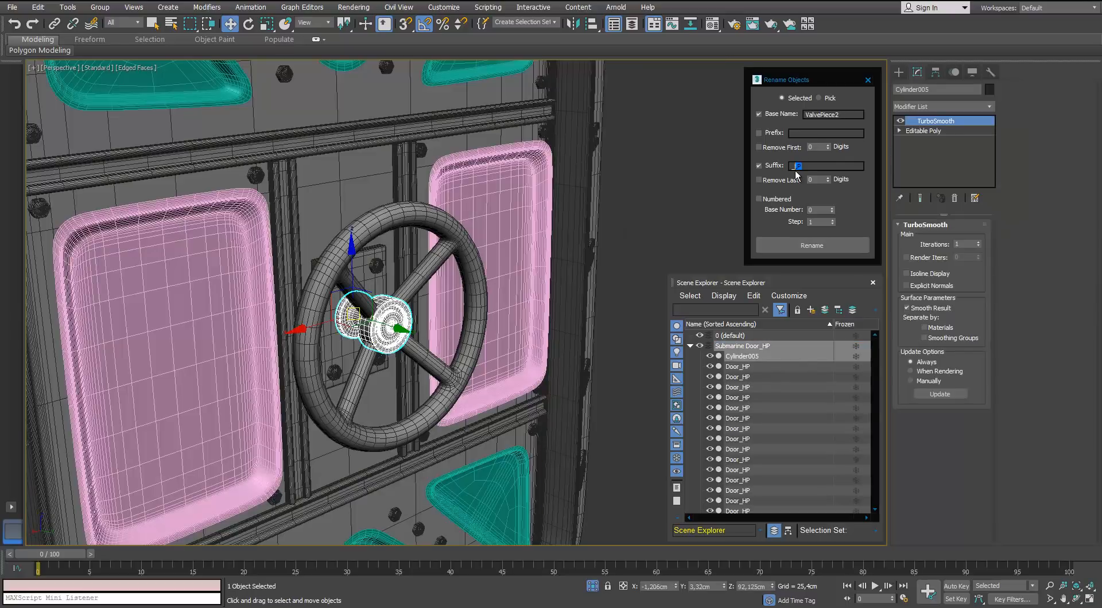
Step: Rename the high-poly hub as ValvePiece2_HP and the high-poly handwheel as ValvePiece3_HP
{"action": "left_click", "coordinate": [812, 246]}
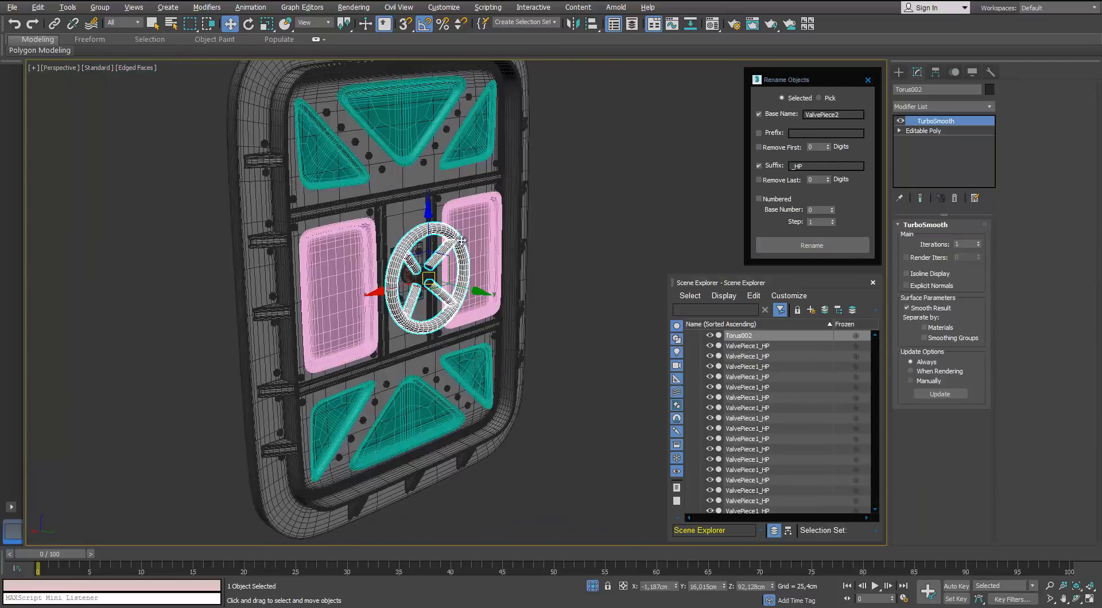
{"action": "key", "text": "F3"}
{"action": "scroll", "coordinate": [485, 258], "scroll_direction": "down", "scroll_amount": 5}
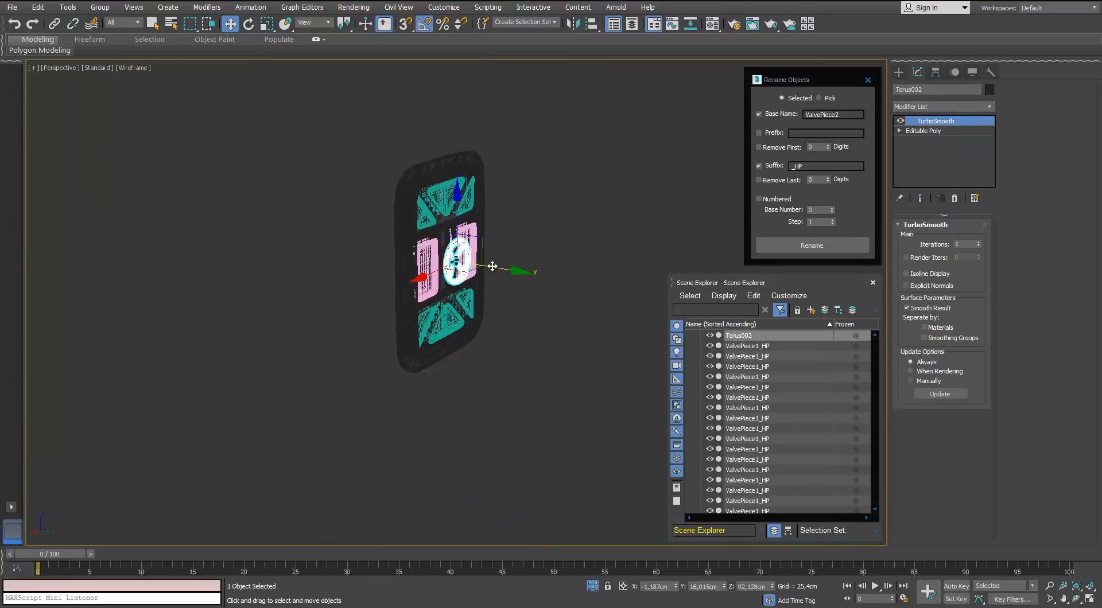
{"action": "scroll", "coordinate": [492, 265], "scroll_direction": "up", "scroll_amount": 6}
{"action": "key", "text": "F3"}
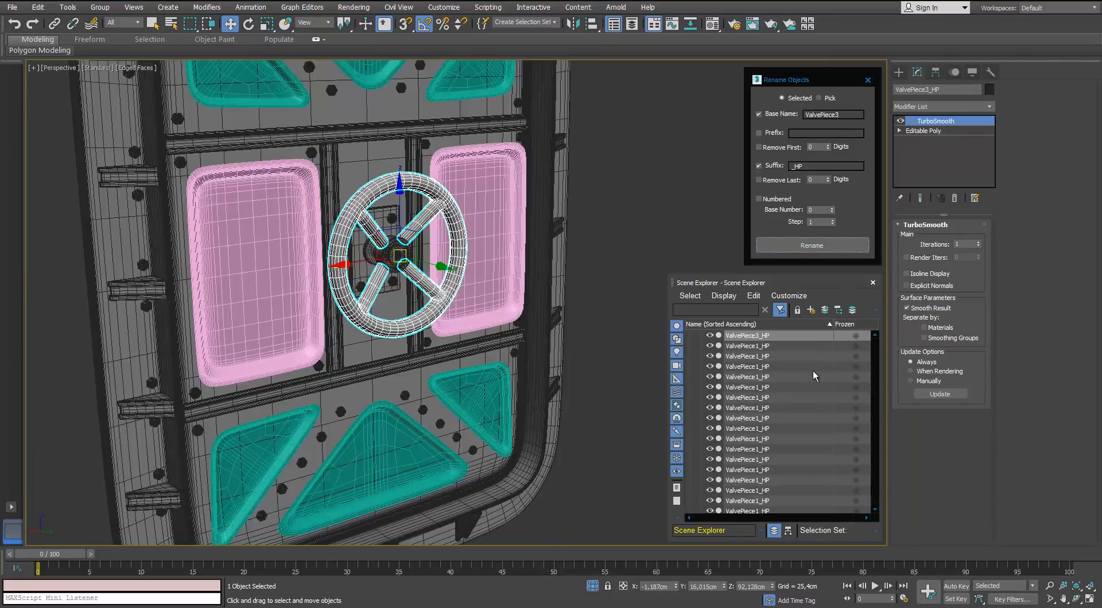
Step: Hide the Submarine Door_HP layer, show the Submarine Door_LP layer and select the low-poly handwheel
{"action": "left_click", "coordinate": [875, 335]}
{"action": "left_click_drag", "start_coordinate": [876, 460], "coordinate": [880, 379]}
{"action": "left_click", "coordinate": [699, 346]}
{"action": "left_click", "coordinate": [698, 356]}
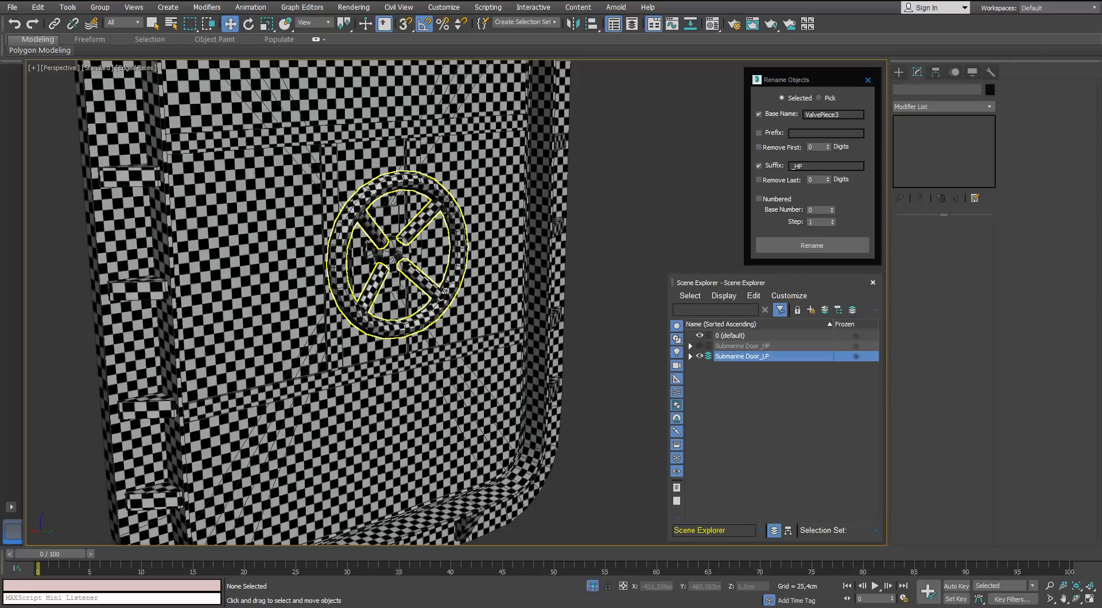
{"action": "left_click", "coordinate": [447, 213]}
Step: Pull the low-poly handwheel away from the door to check that it is separate, and undo the move
{"action": "scroll", "coordinate": [447, 213], "scroll_direction": "down", "scroll_amount": 5}
{"action": "middle_click_drag", "start_coordinate": [448, 213], "coordinate": [505, 220], "text": "alt"}
{"action": "left_click_drag", "start_coordinate": [456, 229], "coordinate": [620, 231]}
{"action": "middle_click_drag", "start_coordinate": [616, 221], "coordinate": [543, 208], "text": "alt"}
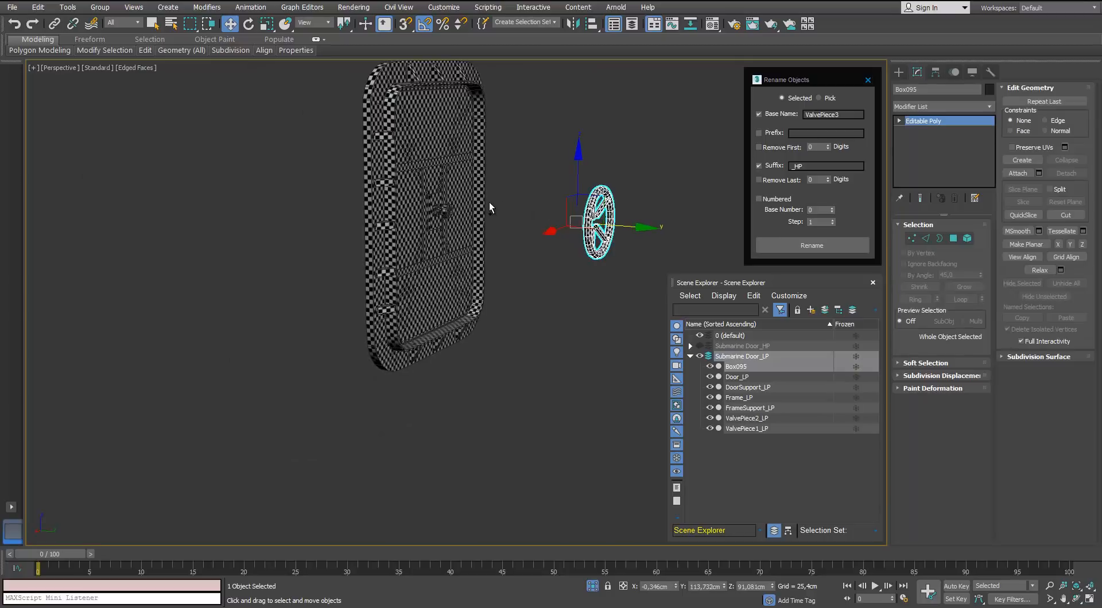
{"action": "key", "text": "ctrl+z"}
Step: Rename the low-poly handwheel with base name ValvePiece3 and suffix _LP
{"action": "scroll", "coordinate": [467, 211], "scroll_direction": "up", "scroll_amount": 5}
{"action": "middle_click_drag", "start_coordinate": [459, 218], "coordinate": [422, 221], "text": "alt"}
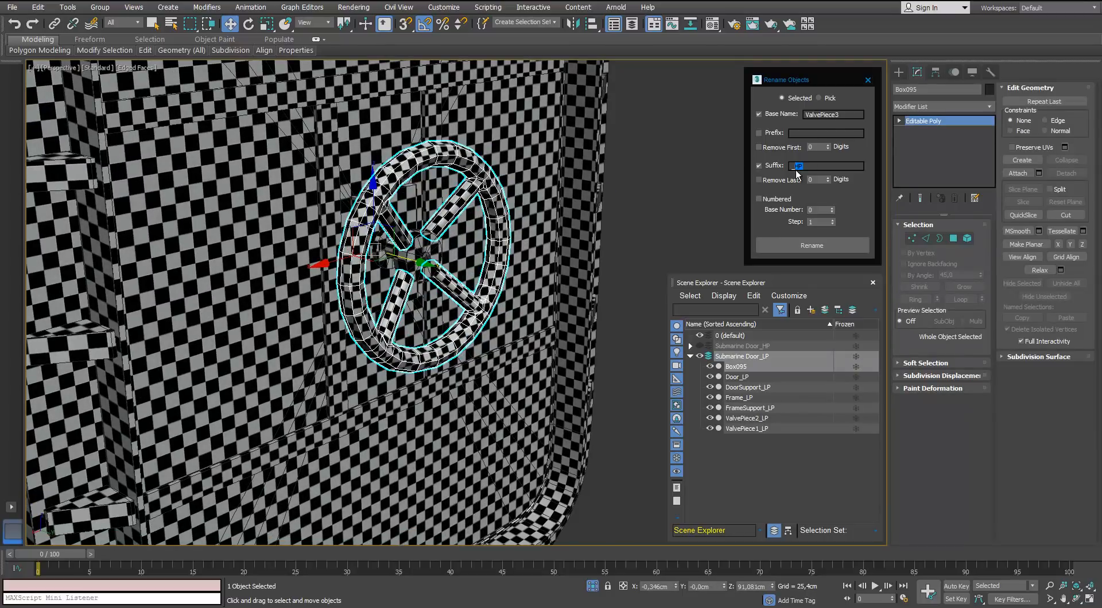
{"action": "left_click", "coordinate": [810, 246]}
{"action": "scroll", "coordinate": [458, 230], "scroll_direction": "down", "scroll_amount": 5}
{"action": "middle_click_drag", "start_coordinate": [458, 229], "coordinate": [453, 241]}
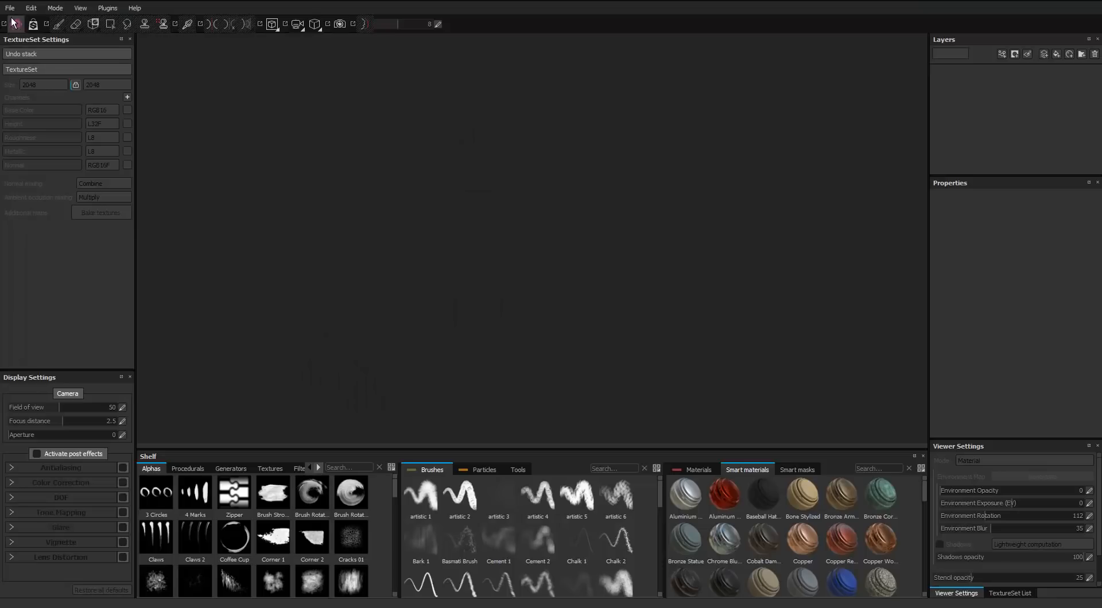
Step: In Substance Painter, create a new project from Submarine Door_LP.obj with the pbr-metal-rough-HQ template, DirectX normals and 2048 resolution
{"action": "left_click", "coordinate": [10, 7]}
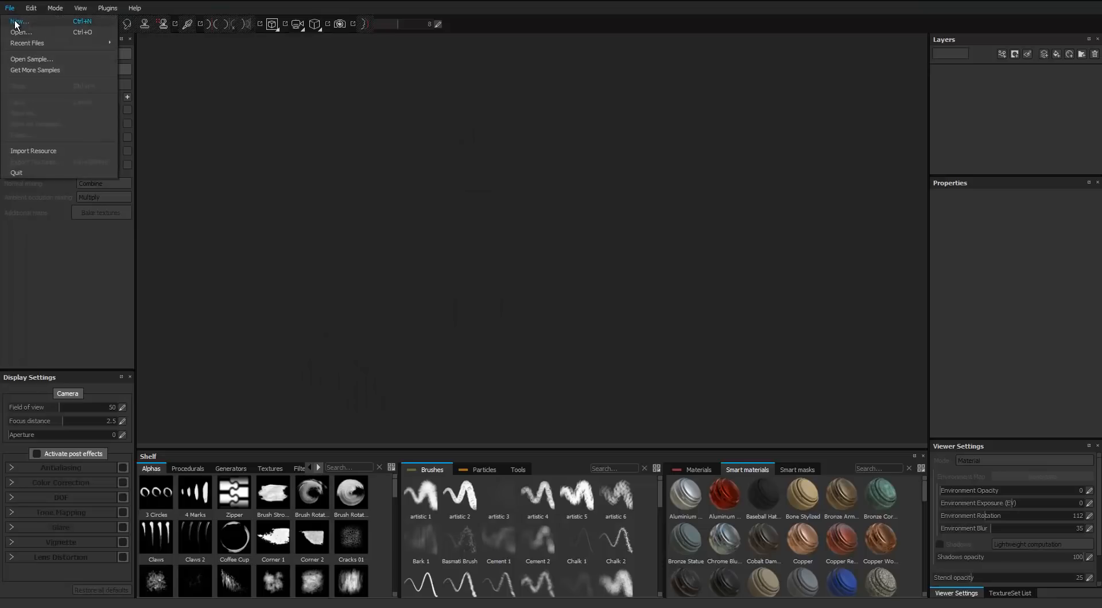
{"action": "left_click", "coordinate": [23, 20]}
{"action": "left_click", "coordinate": [641, 197]}
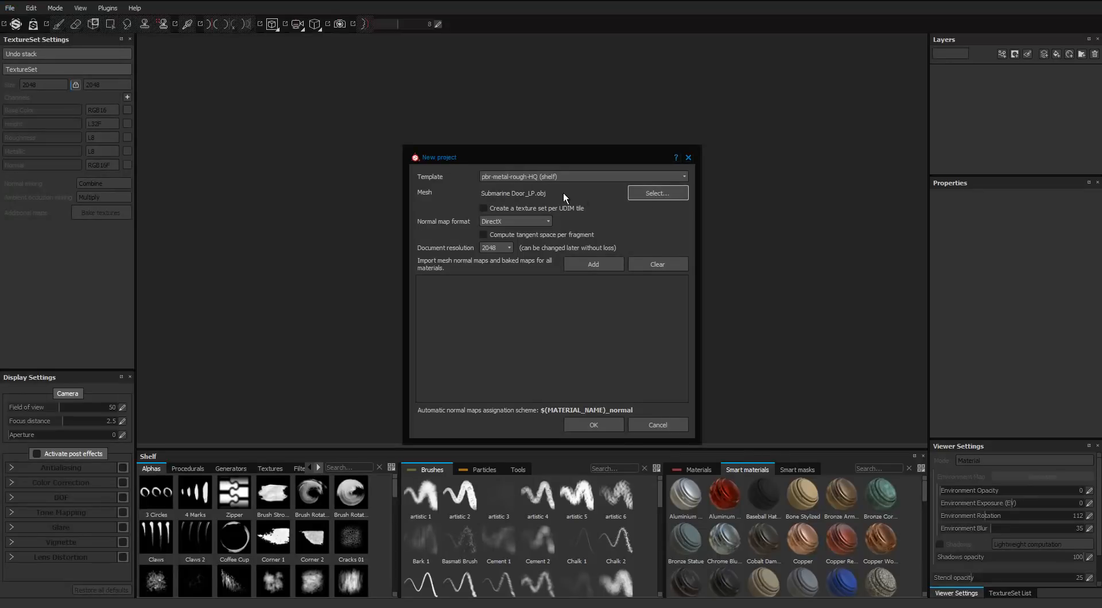
{"action": "left_click", "coordinate": [536, 207]}
{"action": "left_click", "coordinate": [495, 248]}
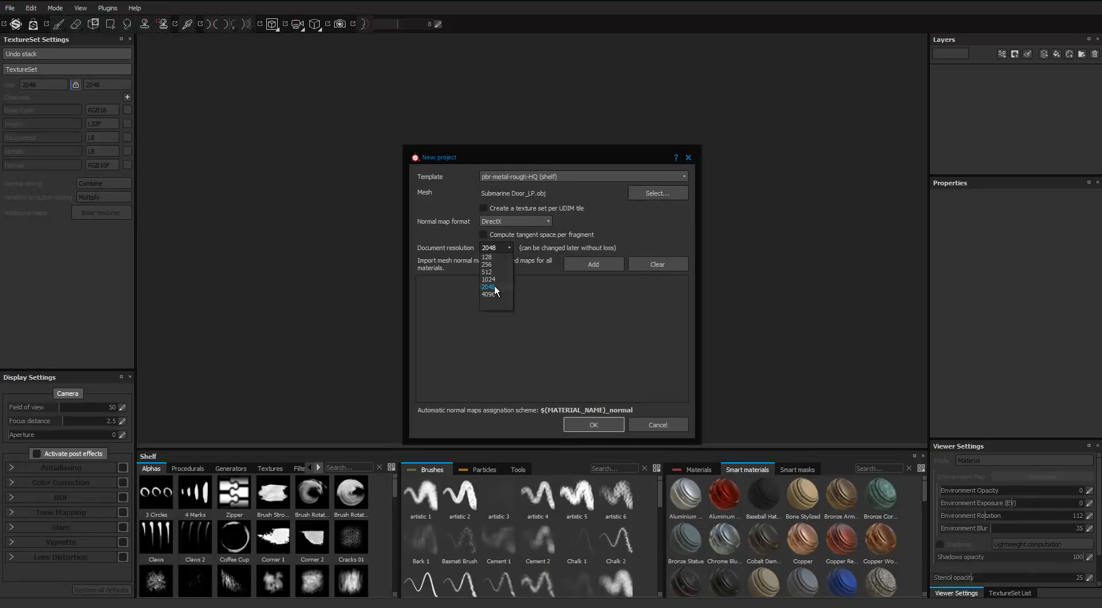
{"action": "left_click", "coordinate": [497, 248]}
{"action": "left_click", "coordinate": [591, 423]}
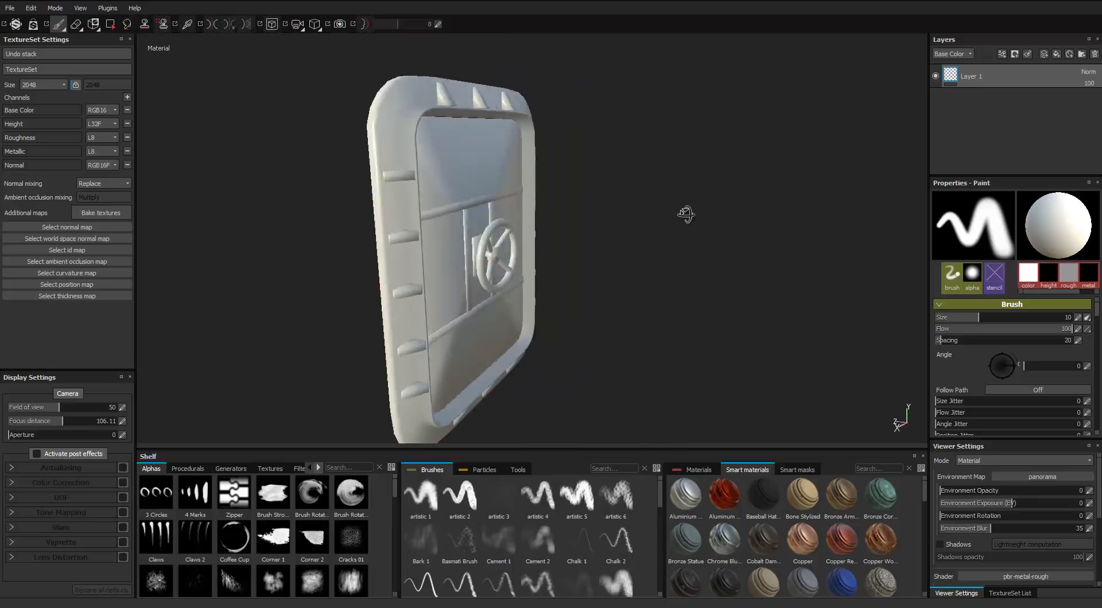
Step: Set the texture set's normal mixing to Combine and open the texture baking settings
{"action": "left_click", "coordinate": [104, 183]}
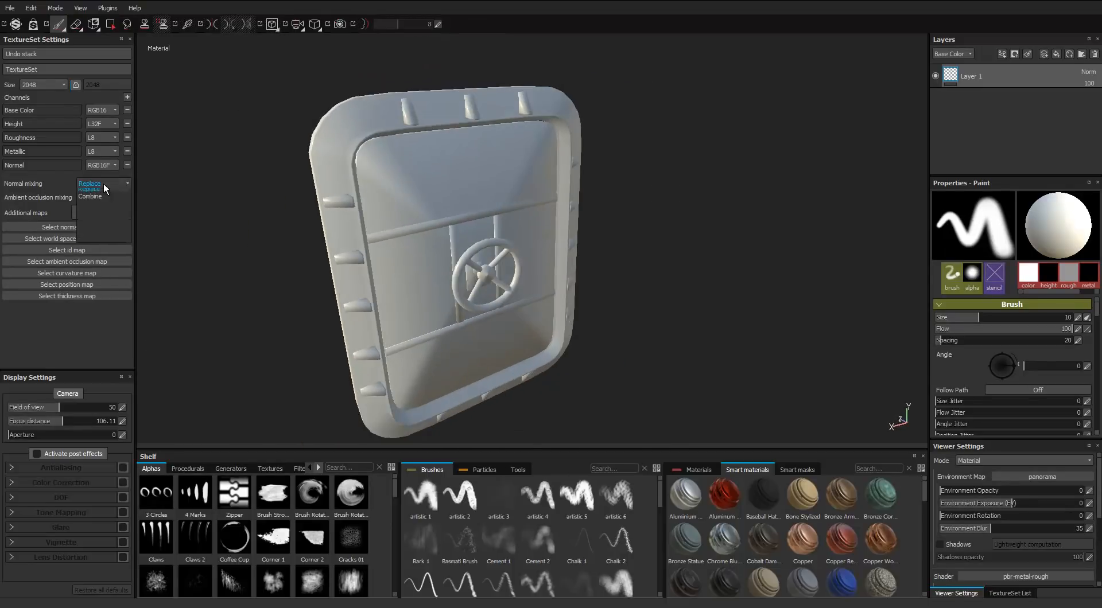
{"action": "left_click", "coordinate": [101, 212]}
{"action": "left_click", "coordinate": [103, 214]}
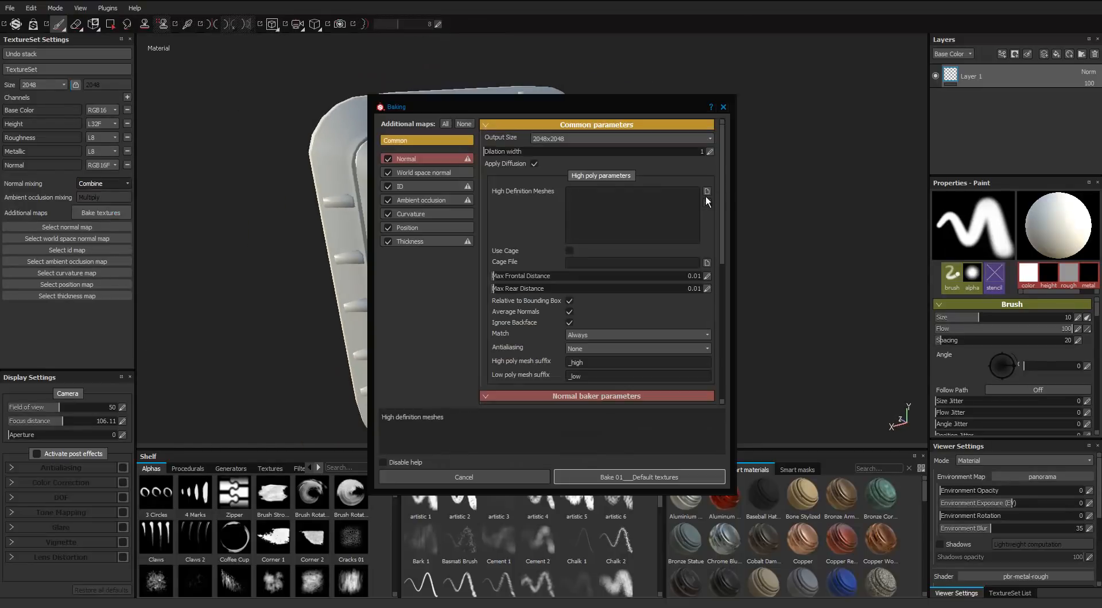
Step: Load the high-poly door mesh, match By Mesh Name without antialiasing, and set the high and low poly suffixes to _HP and _LP
{"action": "left_click", "coordinate": [636, 334]}
{"action": "left_click", "coordinate": [591, 350]}
{"action": "left_click", "coordinate": [611, 349]}
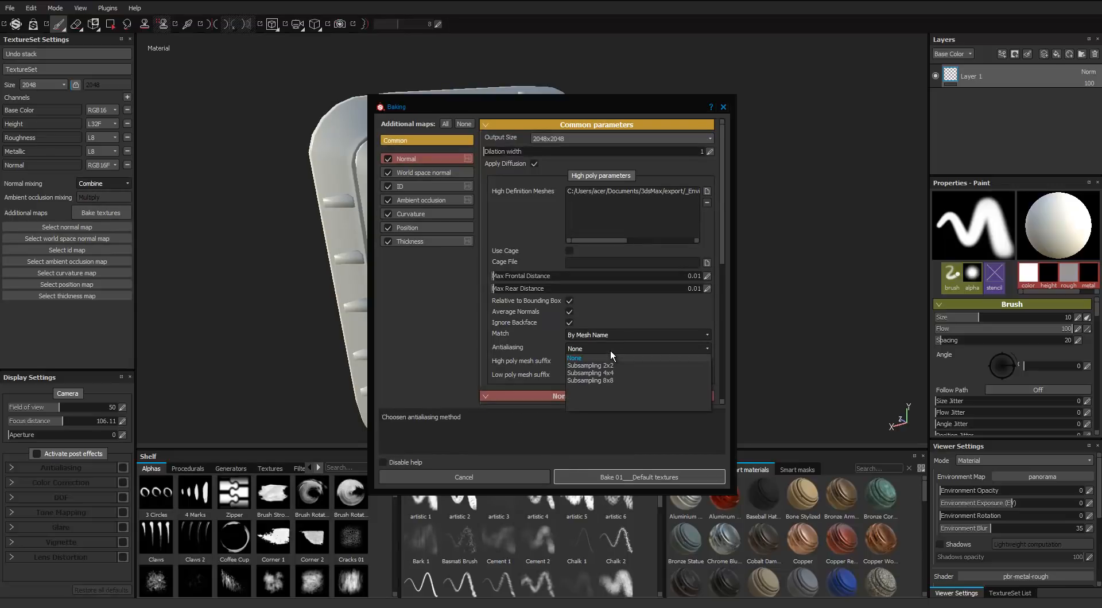
{"action": "left_click", "coordinate": [598, 359]}
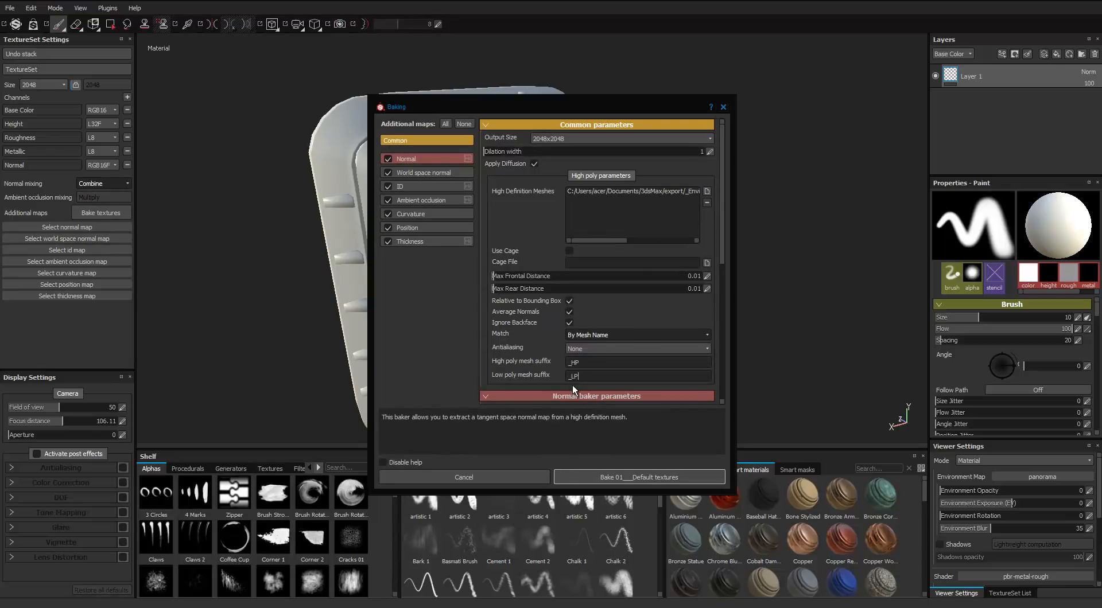
{"action": "left_click", "coordinate": [424, 186]}
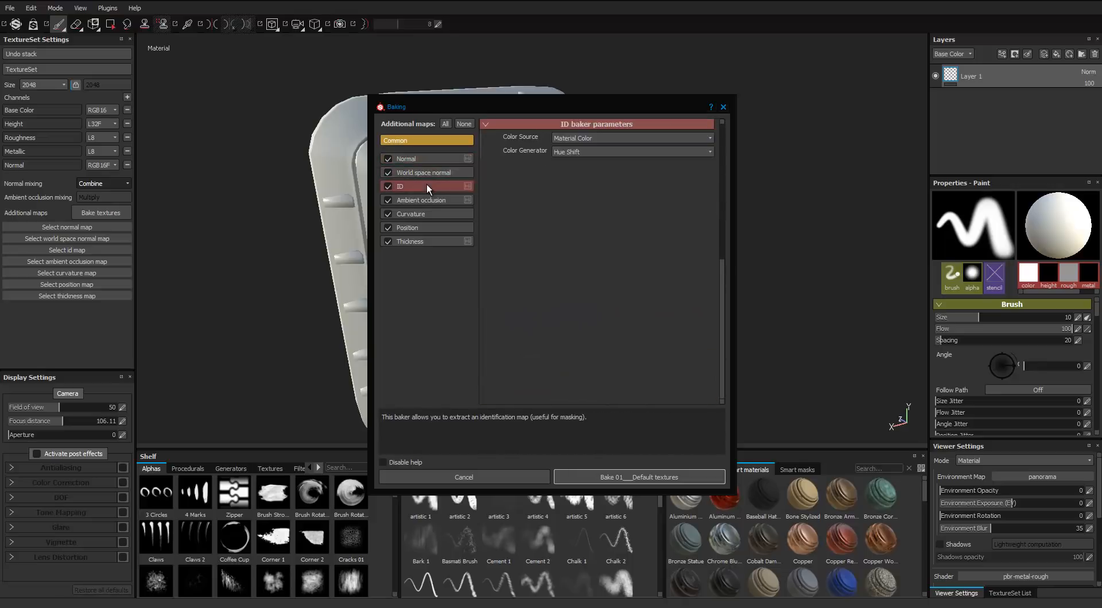
{"action": "left_click", "coordinate": [578, 139]}
{"action": "left_click", "coordinate": [580, 141]}
Step: Bake only the normal map, with all other additional maps turned off
{"action": "left_click", "coordinate": [463, 124]}
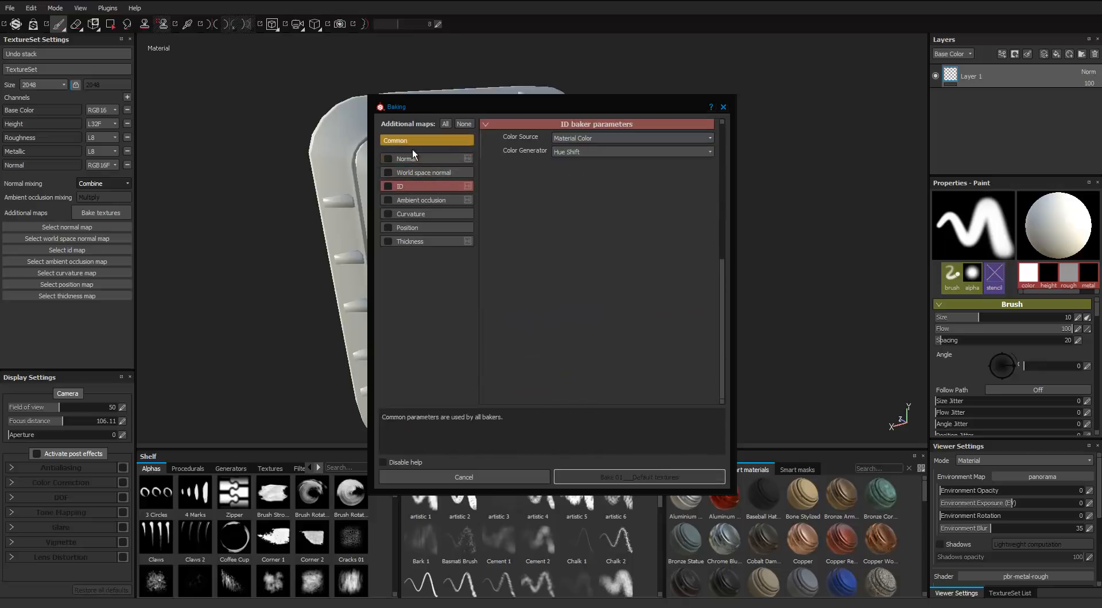
{"action": "left_click", "coordinate": [389, 159]}
{"action": "left_click", "coordinate": [418, 143]}
{"action": "left_click", "coordinate": [623, 477]}
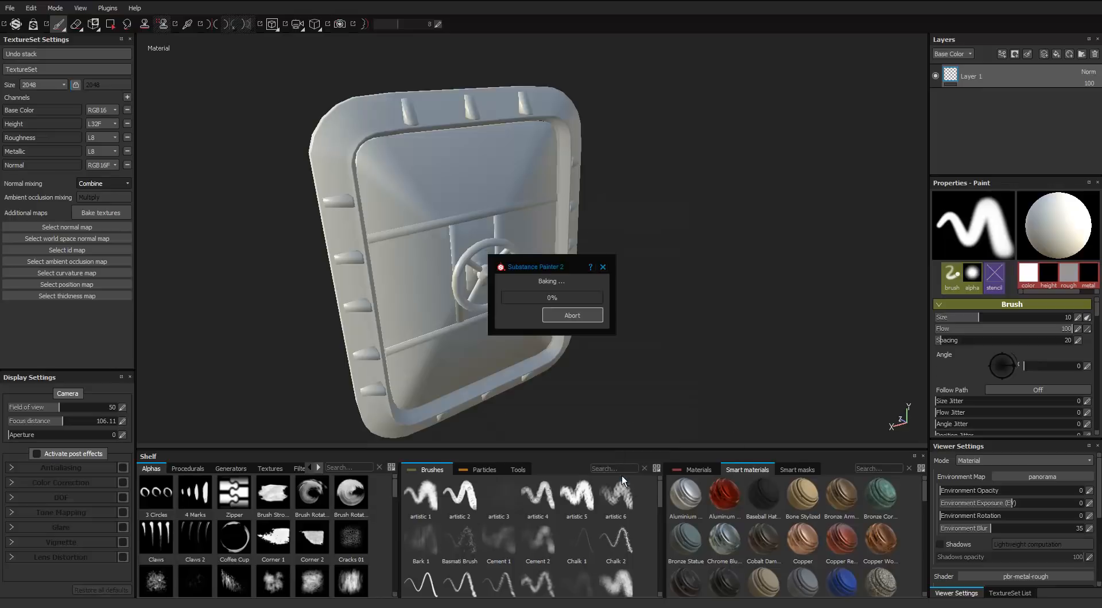
{"action": "key", "text": "Return"}
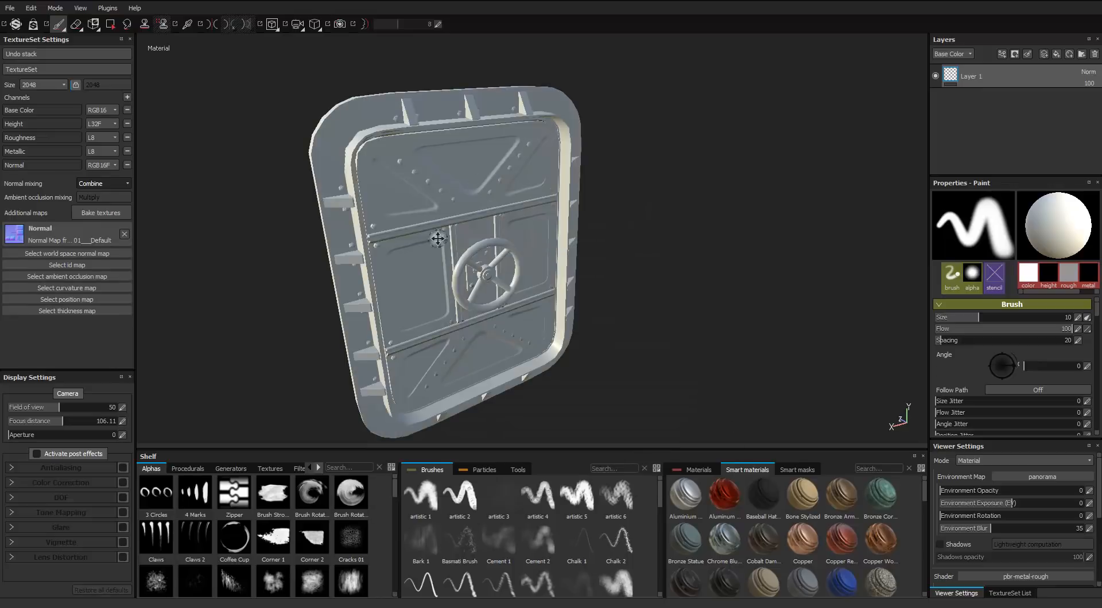
Step: Inspect the baked door, then set the bake antialiasing to Subsampling 4x4 and enable the world space normal map
{"action": "scroll", "coordinate": [437, 239], "scroll_direction": "up", "scroll_amount": 4}
{"action": "left_click_drag", "start_coordinate": [437, 238], "coordinate": [580, 206], "text": "alt"}
{"action": "scroll", "coordinate": [388, 243], "scroll_direction": "down", "scroll_amount": 4}
{"action": "left_click", "coordinate": [114, 213]}
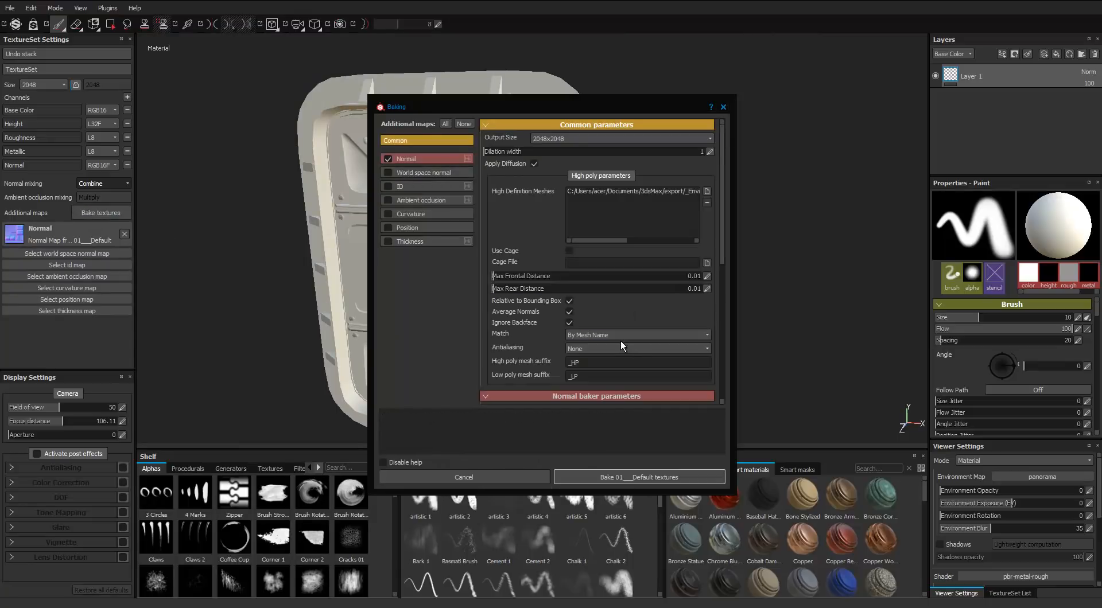
{"action": "left_click", "coordinate": [402, 172]}
{"action": "left_click", "coordinate": [388, 173]}
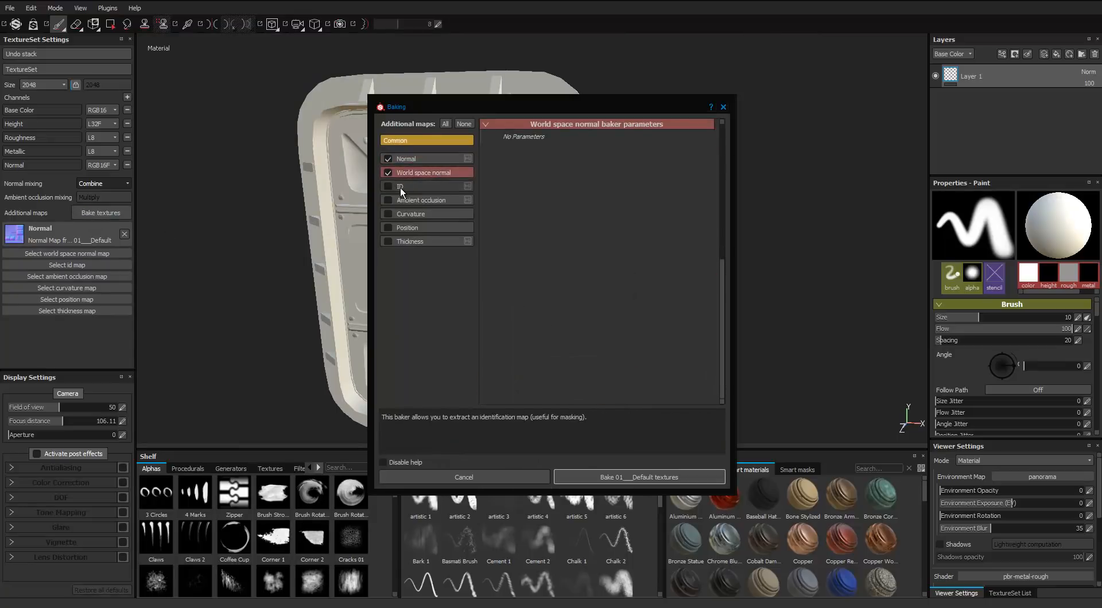
Step: Enable the ID map with Mesh ID as color source and Random as color generator
{"action": "left_click", "coordinate": [388, 186]}
{"action": "left_click", "coordinate": [579, 152]}
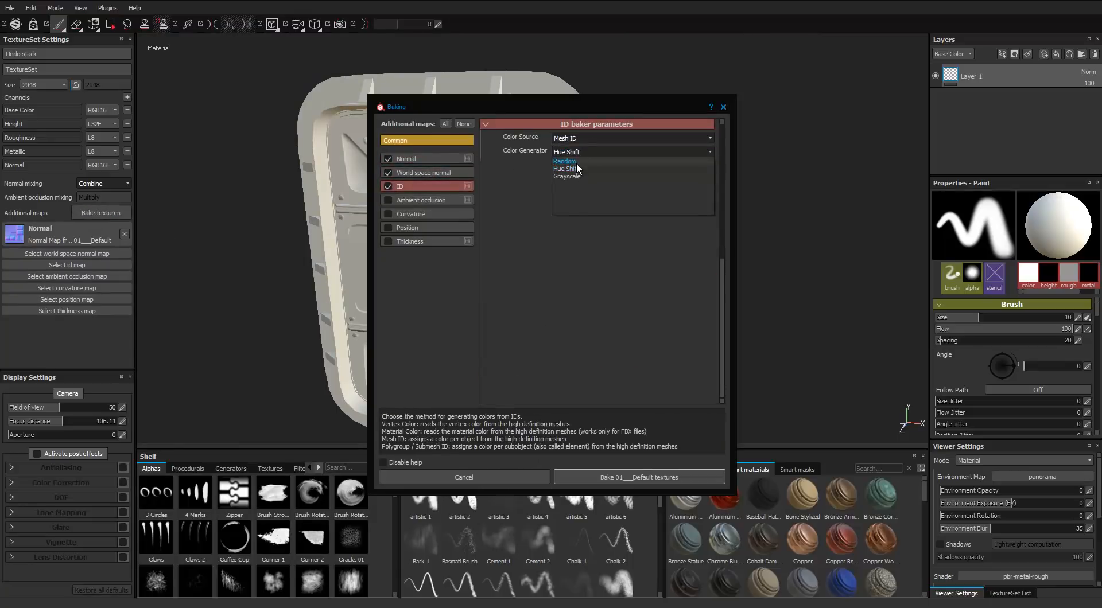
{"action": "left_click", "coordinate": [572, 163]}
Step: Enable the ambient occlusion map, raise its secondary rays to about 115 and set self occlusion to Only Same Mesh Name
{"action": "left_click", "coordinate": [422, 201]}
{"action": "left_click", "coordinate": [388, 200]}
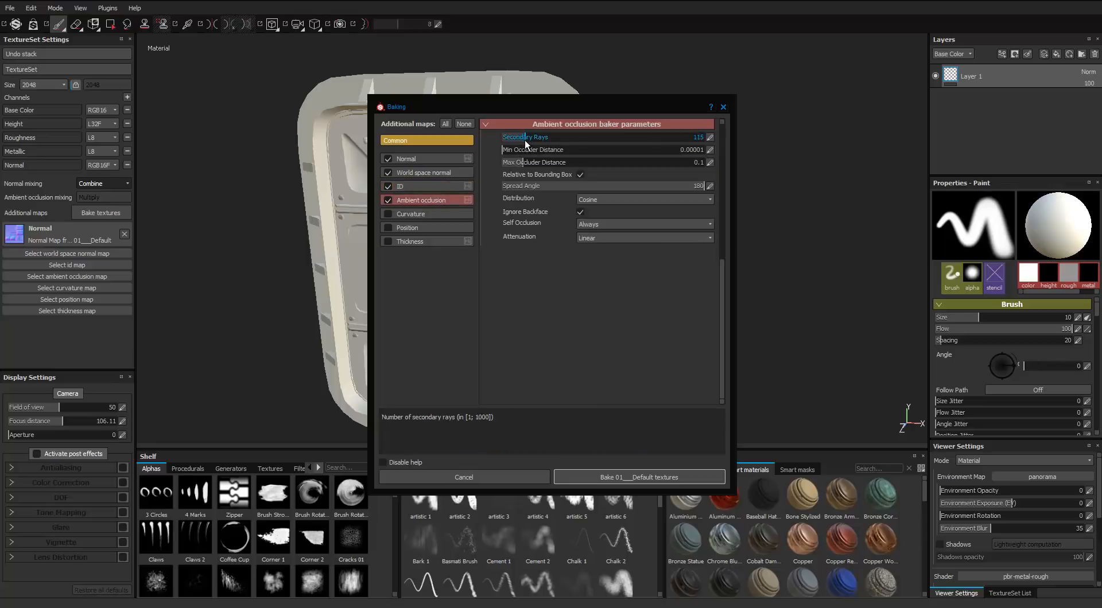
{"action": "left_click", "coordinate": [589, 226]}
{"action": "left_click", "coordinate": [589, 246]}
Step: Enable the curvature and position maps for baking
{"action": "left_click", "coordinate": [425, 214]}
{"action": "left_click", "coordinate": [387, 214]}
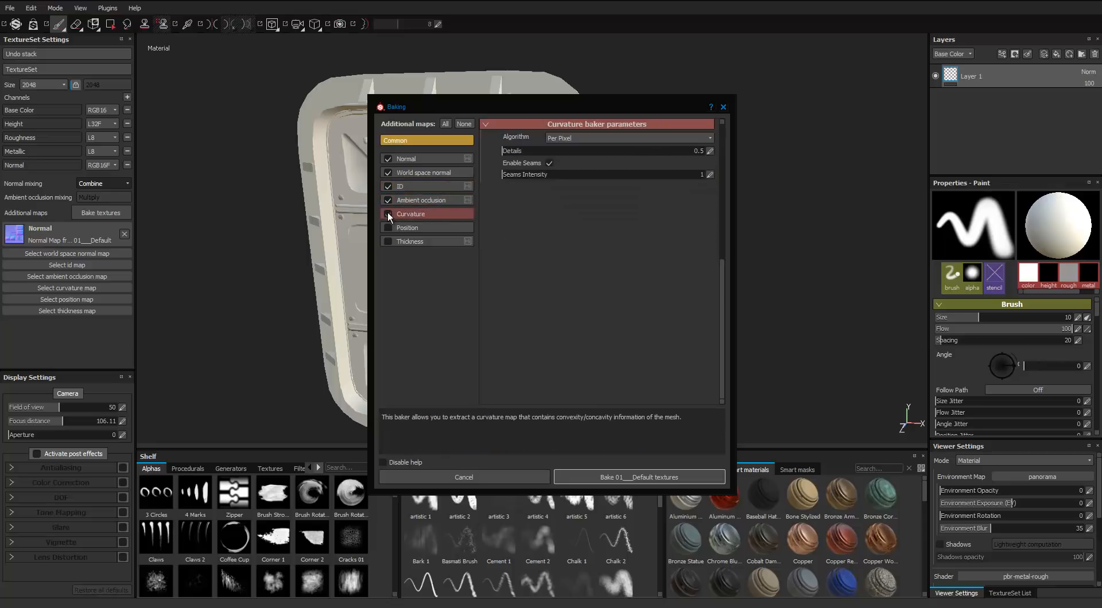
{"action": "left_click", "coordinate": [386, 228]}
Step: Enable the thickness map, set its self occlusion to Only Same Mesh Name and review the common bake parameters
{"action": "left_click", "coordinate": [401, 242]}
{"action": "left_click", "coordinate": [388, 242]}
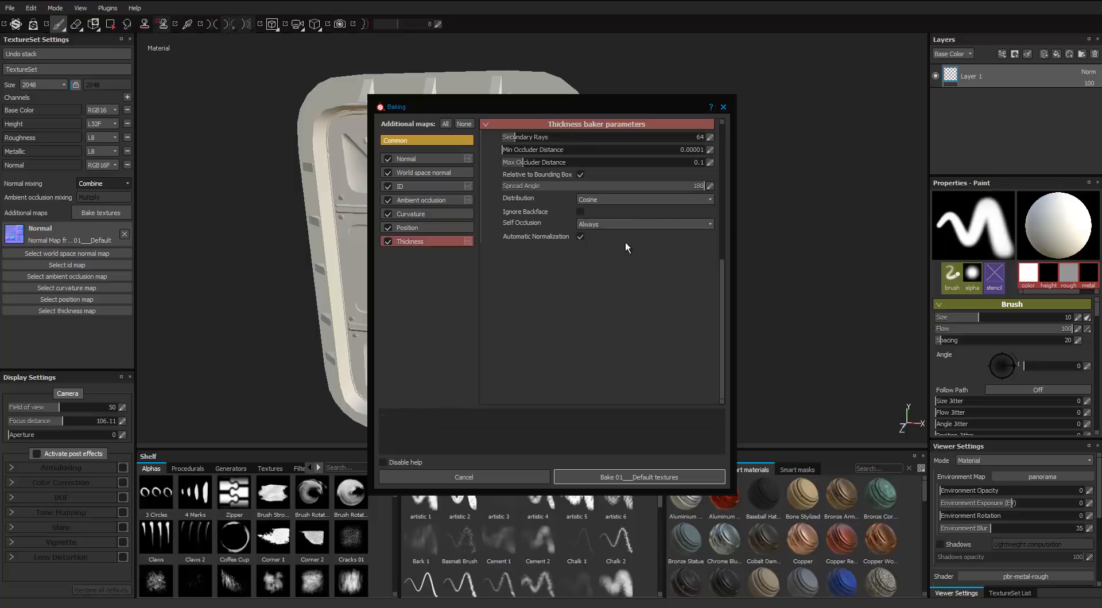
{"action": "left_click", "coordinate": [626, 224]}
{"action": "left_click", "coordinate": [627, 246]}
{"action": "left_click", "coordinate": [431, 141]}
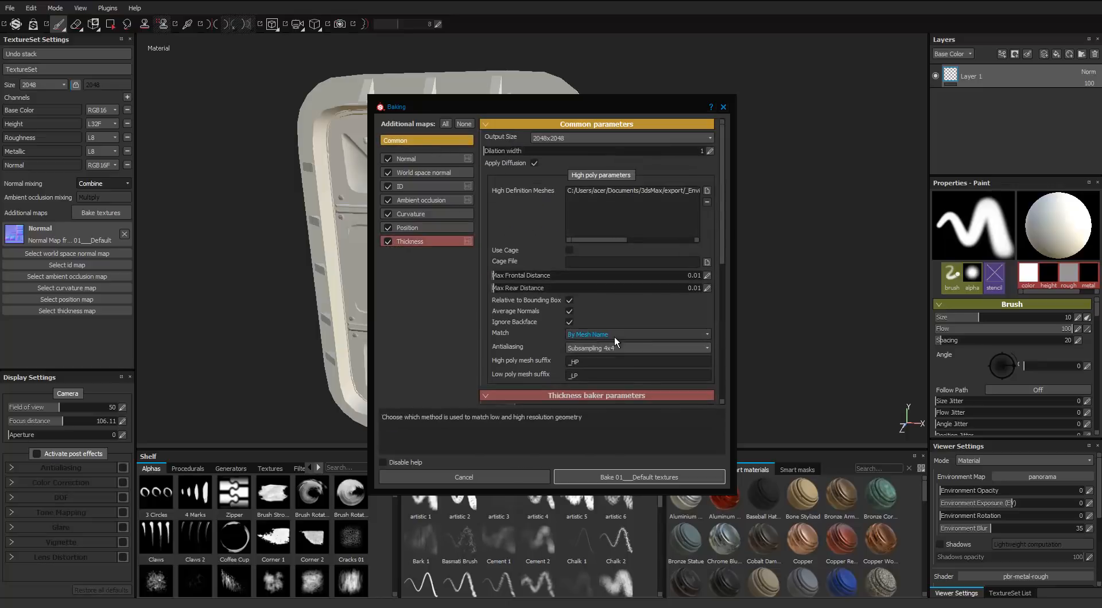
{"action": "scroll", "coordinate": [578, 357], "scroll_direction": "down", "scroll_amount": 4}
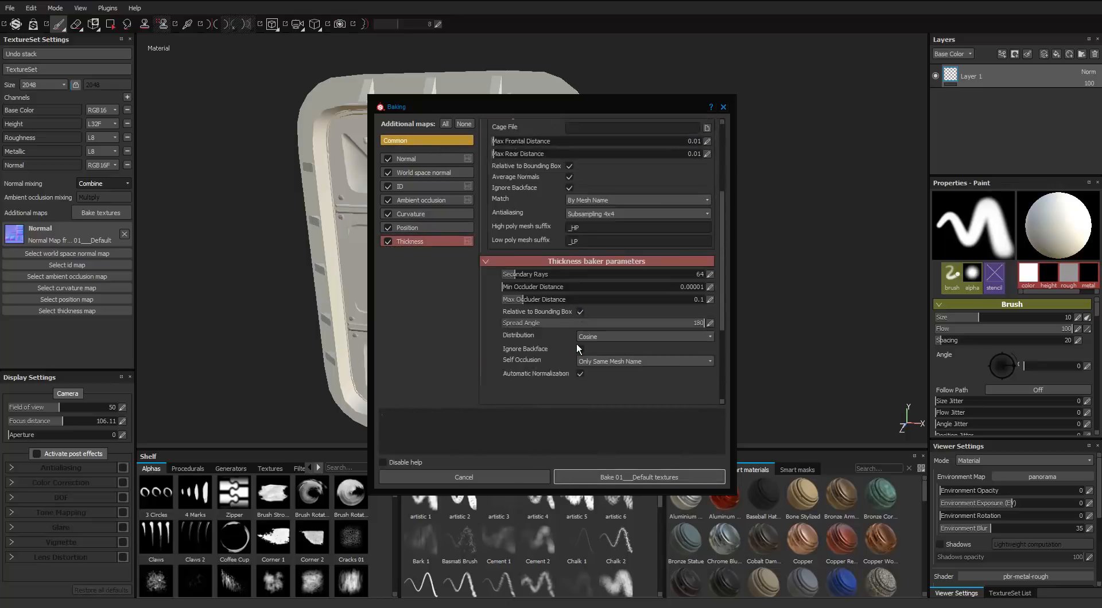
Step: Bake all the enabled maps for the 01___Default texture set
{"action": "scroll", "coordinate": [579, 347], "scroll_direction": "up", "scroll_amount": 4}
{"action": "left_click", "coordinate": [593, 477]}
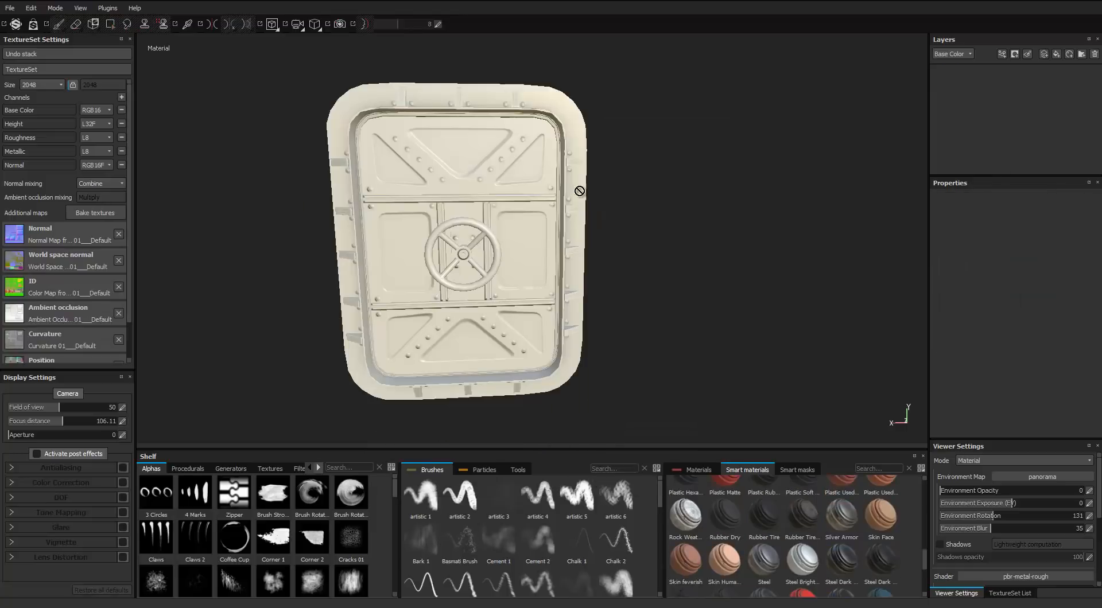
Step: Examine the baked details on the door from several angles and under different environment lighting
{"action": "scroll", "coordinate": [580, 187], "scroll_direction": "up", "scroll_amount": 5}
{"action": "right_click_drag", "start_coordinate": [587, 139], "coordinate": [495, 202], "text": "alt"}
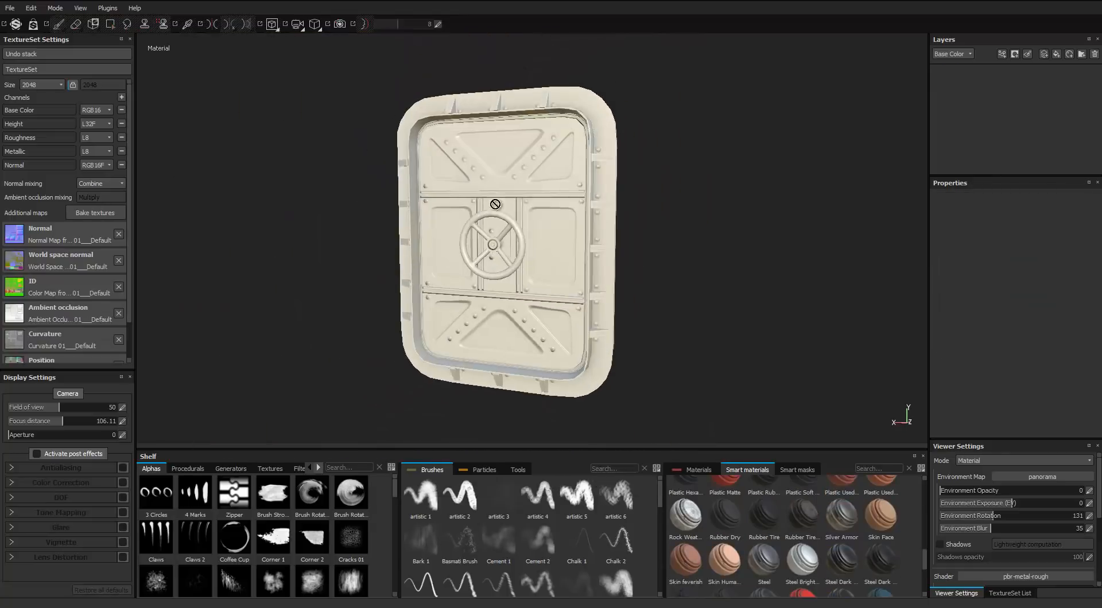
{"action": "mouse_move", "coordinate": [494, 202]}
{"action": "left_mouse_down", "text": "alt"}
{"action": "mouse_move", "coordinate": [228, 195]}
{"action": "mouse_move", "coordinate": [591, 199]}
{"action": "mouse_move", "coordinate": [452, 201]}
{"action": "mouse_move", "coordinate": [499, 200]}
{"action": "left_mouse_up", "text": "alt"}
{"action": "right_click_drag", "start_coordinate": [499, 201], "coordinate": [686, 200], "text": "shift"}
{"action": "left_click_drag", "start_coordinate": [686, 200], "coordinate": [499, 224], "text": "alt"}
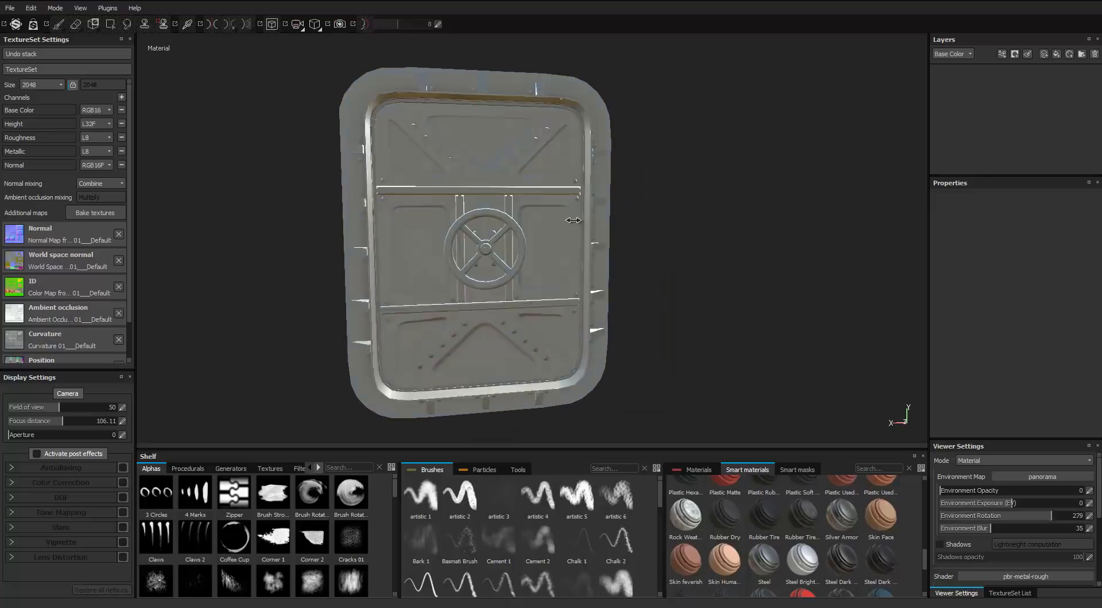
{"action": "right_click_drag", "start_coordinate": [499, 223], "coordinate": [522, 231], "text": "shift"}
{"action": "left_click_drag", "start_coordinate": [521, 231], "coordinate": [543, 221], "text": "alt"}
{"action": "scroll", "coordinate": [543, 221], "scroll_direction": "up", "scroll_amount": 2}
{"action": "scroll", "coordinate": [543, 221], "scroll_direction": "down", "scroll_amount": 1}
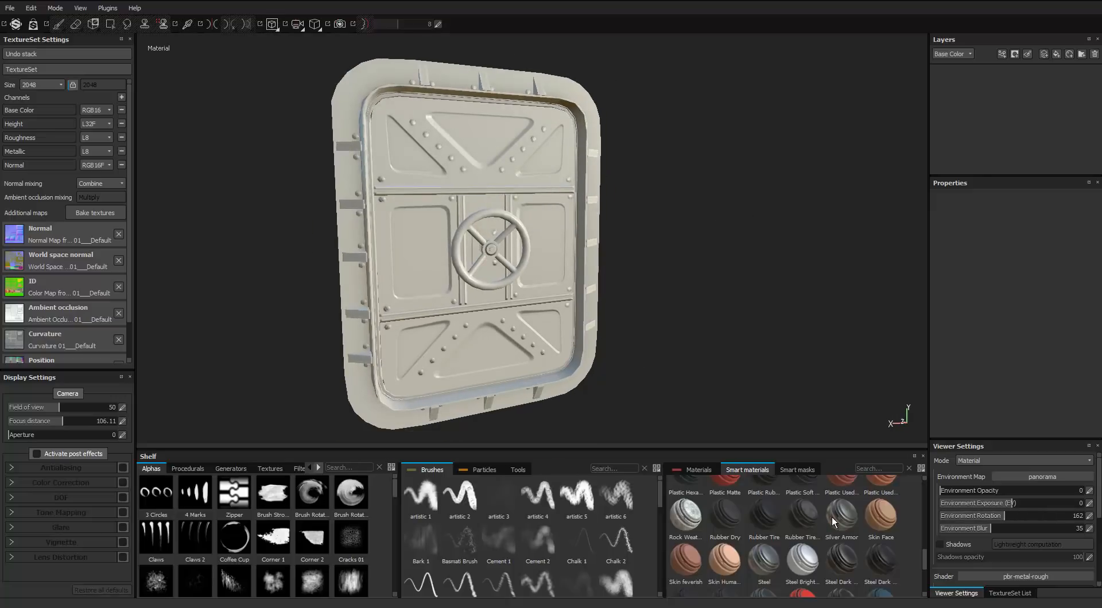
Step: Enlarge the smart materials shelf and add the Steel Gun Painted smart material to the door's layer stack
{"action": "left_click", "coordinate": [704, 469]}
{"action": "left_click", "coordinate": [740, 469]}
{"action": "left_click_drag", "start_coordinate": [665, 512], "coordinate": [140, 511]}
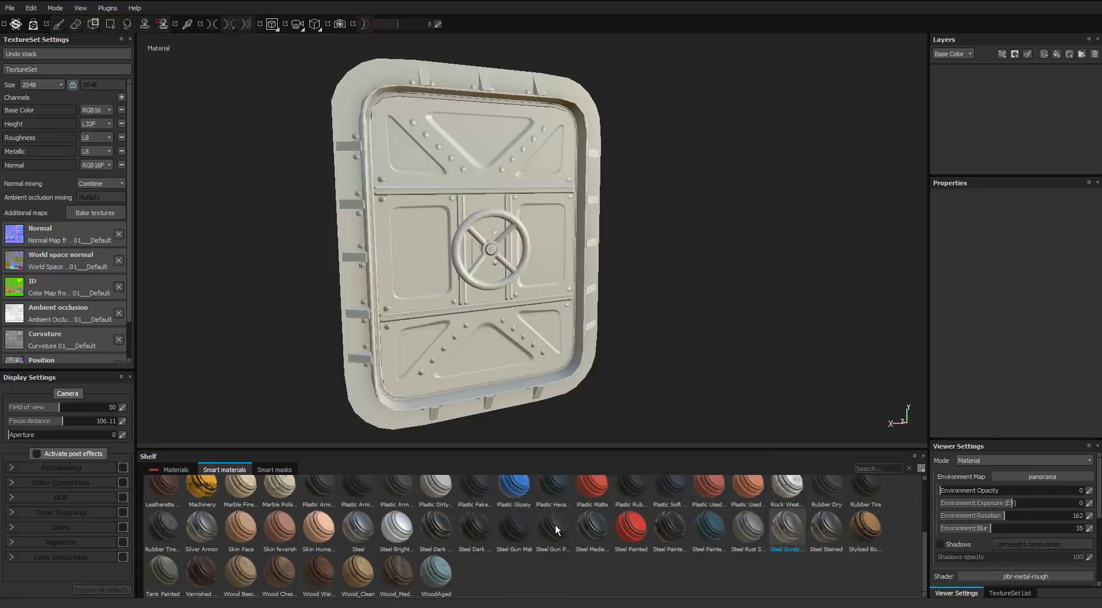
{"action": "left_click_drag", "start_coordinate": [553, 527], "coordinate": [637, 453]}
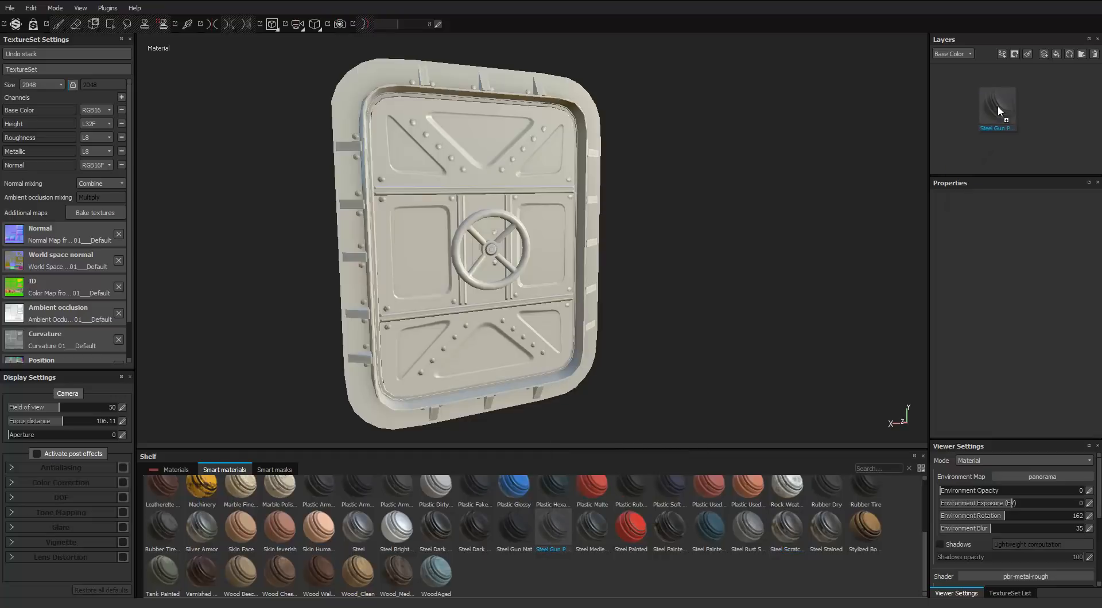
{"action": "left_click_drag", "start_coordinate": [998, 111], "coordinate": [998, 112]}
{"action": "left_click_drag", "start_coordinate": [571, 273], "coordinate": [576, 237], "text": "alt"}
{"action": "left_click_drag", "start_coordinate": [629, 259], "coordinate": [671, 256], "text": "alt"}
Step: Open the Steel Gun Painted group's Base Metal layer and lighten its Color 01 to a grey of 0.797
{"action": "left_click", "coordinate": [946, 77]}
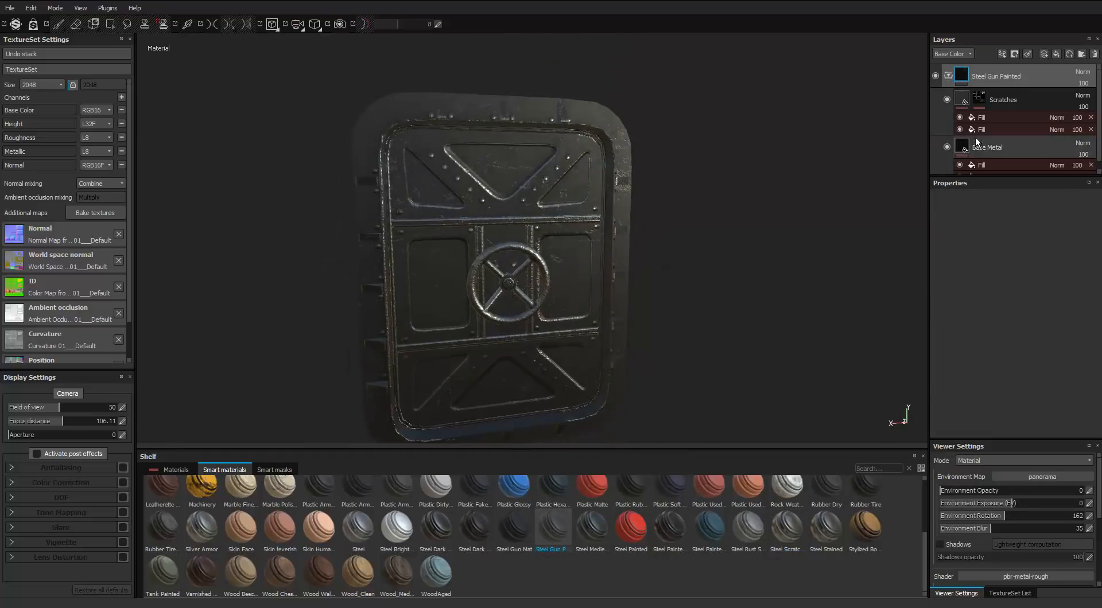
{"action": "left_click", "coordinate": [969, 139]}
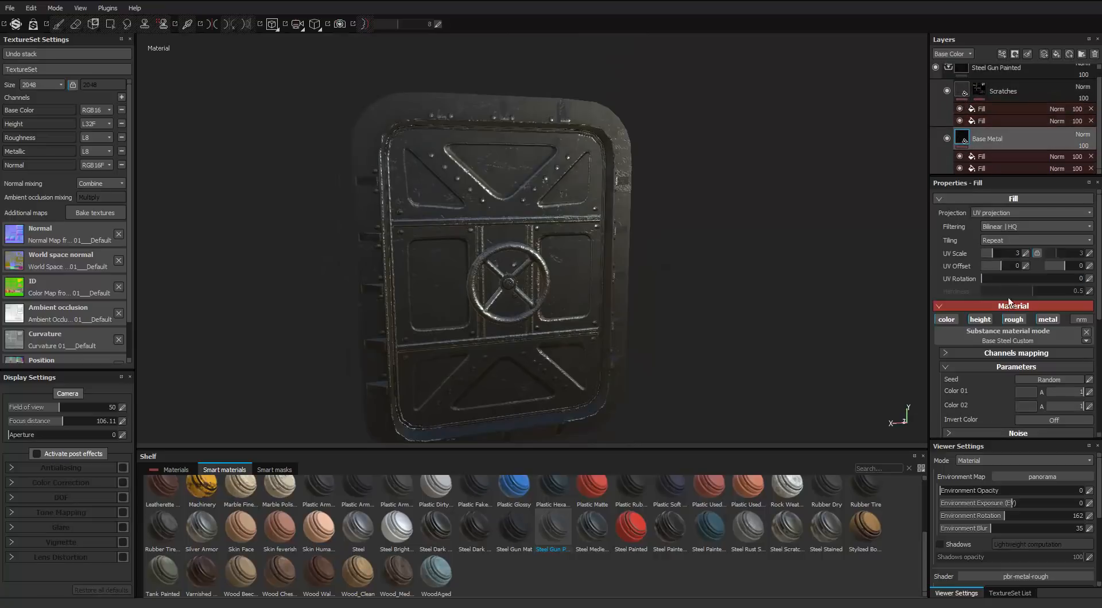
{"action": "left_click", "coordinate": [1026, 393]}
{"action": "left_click_drag", "start_coordinate": [1052, 397], "coordinate": [1051, 382]}
{"action": "scroll", "coordinate": [697, 196], "scroll_direction": "up", "scroll_amount": 5}
{"action": "left_click_drag", "start_coordinate": [698, 198], "coordinate": [660, 189], "text": "alt"}
{"action": "scroll", "coordinate": [660, 190], "scroll_direction": "down", "scroll_amount": 3}
{"action": "left_click", "coordinate": [1047, 366]}
{"action": "scroll", "coordinate": [762, 264], "scroll_direction": "up", "scroll_amount": 3}
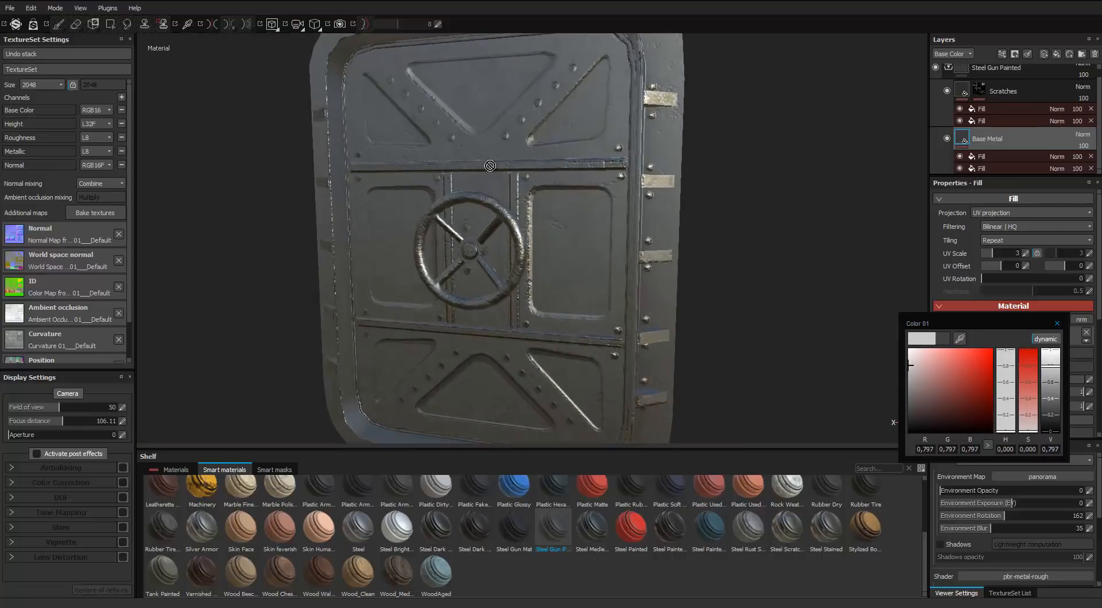
Step: Set the Base Metal layer's Color 01 to a lighter grey of 0.881 and collapse the Steel Gun Painted group
{"action": "left_click_drag", "start_coordinate": [534, 201], "coordinate": [545, 172], "text": "alt"}
{"action": "scroll", "coordinate": [545, 172], "scroll_direction": "down", "scroll_amount": 4}
{"action": "scroll", "coordinate": [545, 167], "scroll_direction": "up", "scroll_amount": 2}
{"action": "middle_click_drag", "start_coordinate": [548, 163], "coordinate": [519, 118], "text": "alt"}
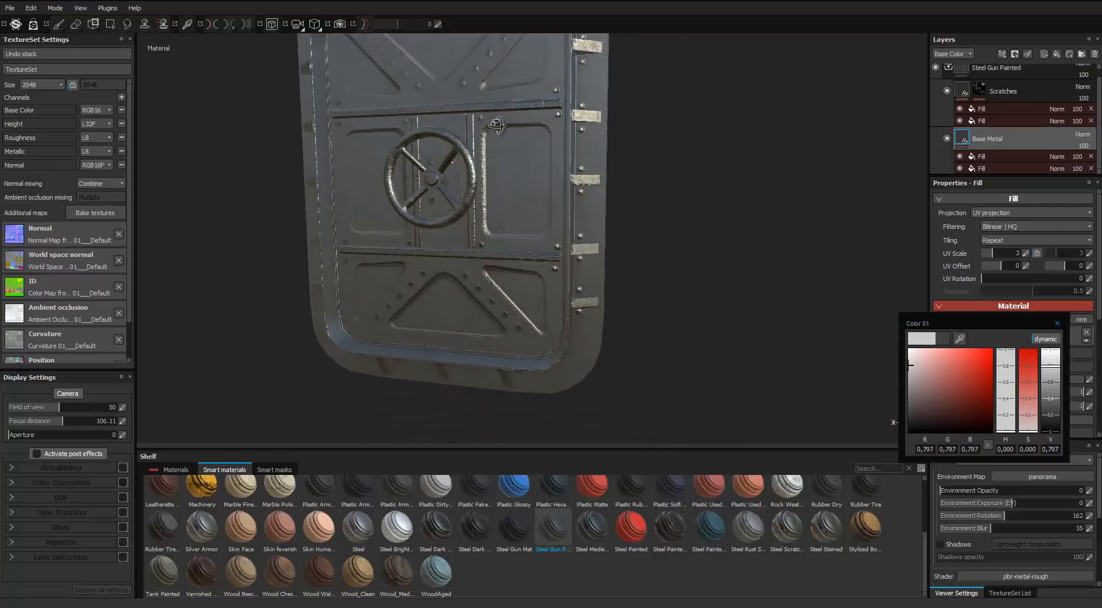
{"action": "left_click_drag", "start_coordinate": [519, 118], "coordinate": [531, 72], "text": "alt"}
{"action": "left_click", "coordinate": [1048, 359]}
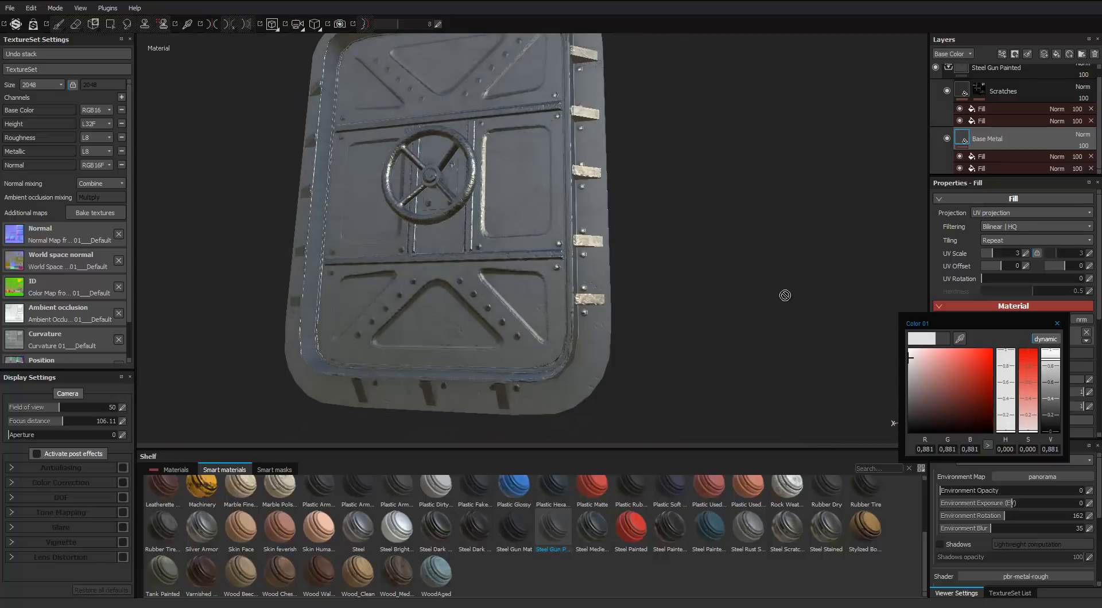
{"action": "left_click_drag", "start_coordinate": [574, 192], "coordinate": [659, 241], "text": "alt"}
{"action": "middle_click_drag", "start_coordinate": [659, 241], "coordinate": [606, 225], "text": "alt"}
{"action": "left_click_drag", "start_coordinate": [606, 225], "coordinate": [479, 223], "text": "alt"}
{"action": "left_click", "coordinate": [1057, 325]}
{"action": "left_click_drag", "start_coordinate": [774, 218], "coordinate": [677, 234], "text": "alt"}
{"action": "scroll", "coordinate": [958, 92], "scroll_direction": "up", "scroll_amount": 2}
{"action": "left_click", "coordinate": [949, 76]}
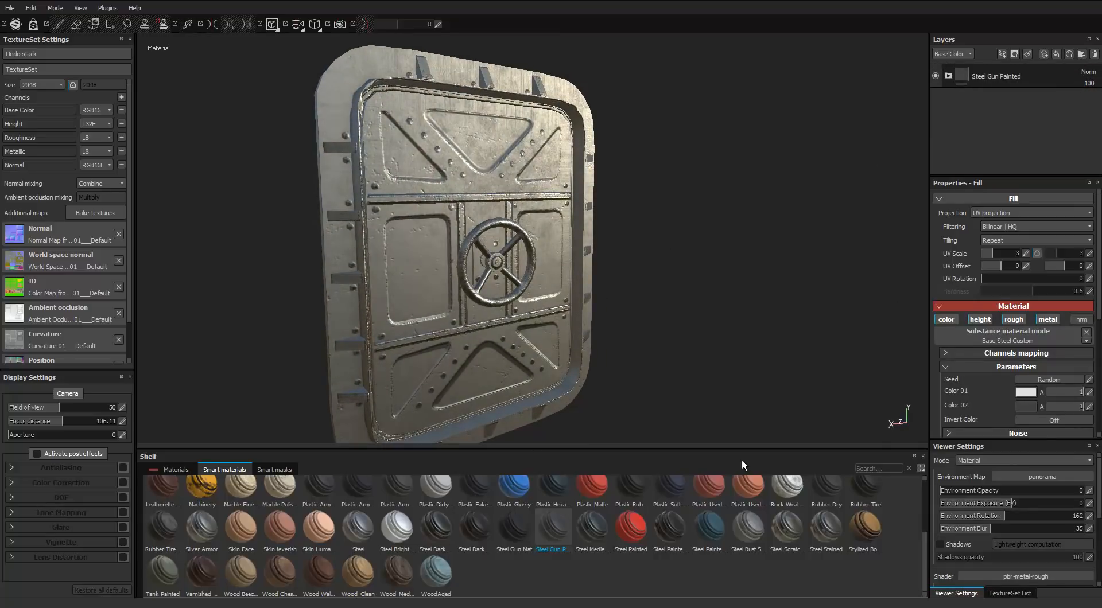
Step: Try the Rust Fine material on the Base Metal fill and undo the change
{"action": "left_click", "coordinate": [176, 470]}
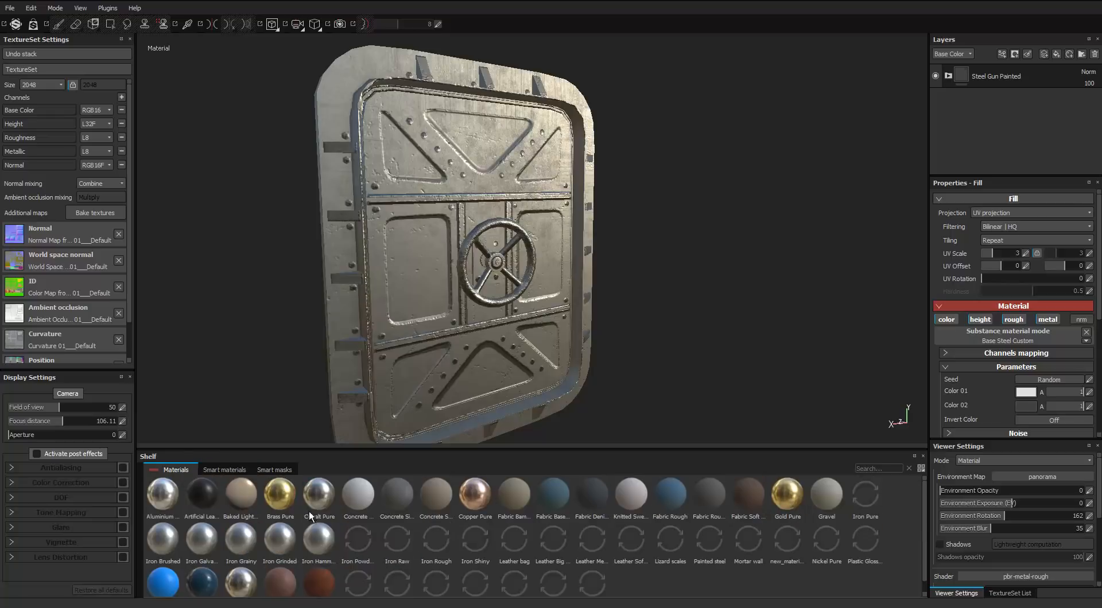
{"action": "left_click", "coordinate": [318, 568]}
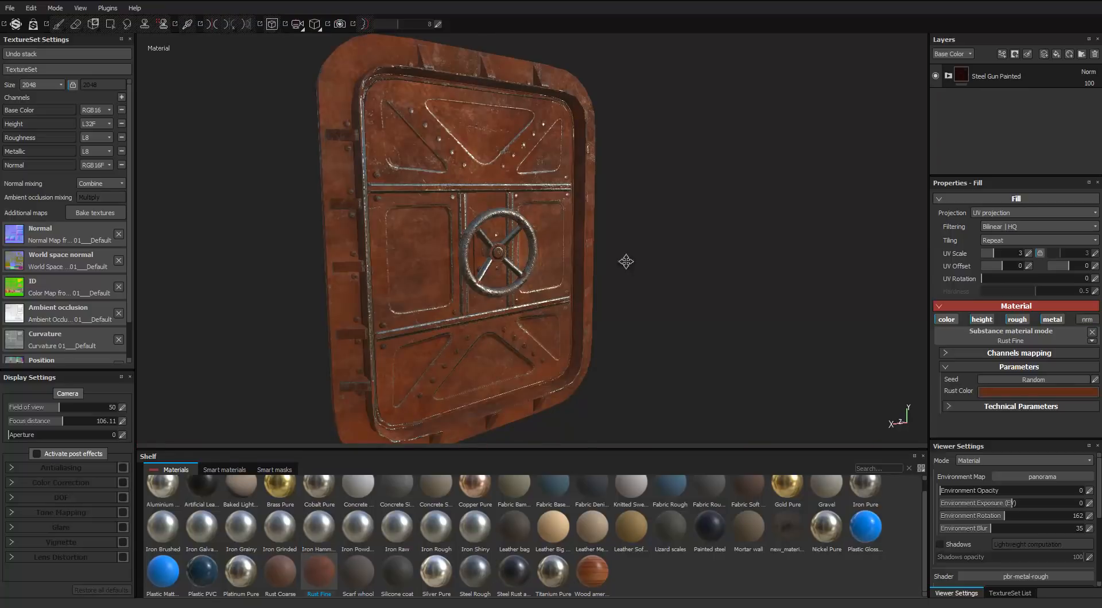
{"action": "left_click_drag", "start_coordinate": [625, 262], "coordinate": [633, 253], "text": "alt"}
{"action": "key", "text": "ctrl+z"}
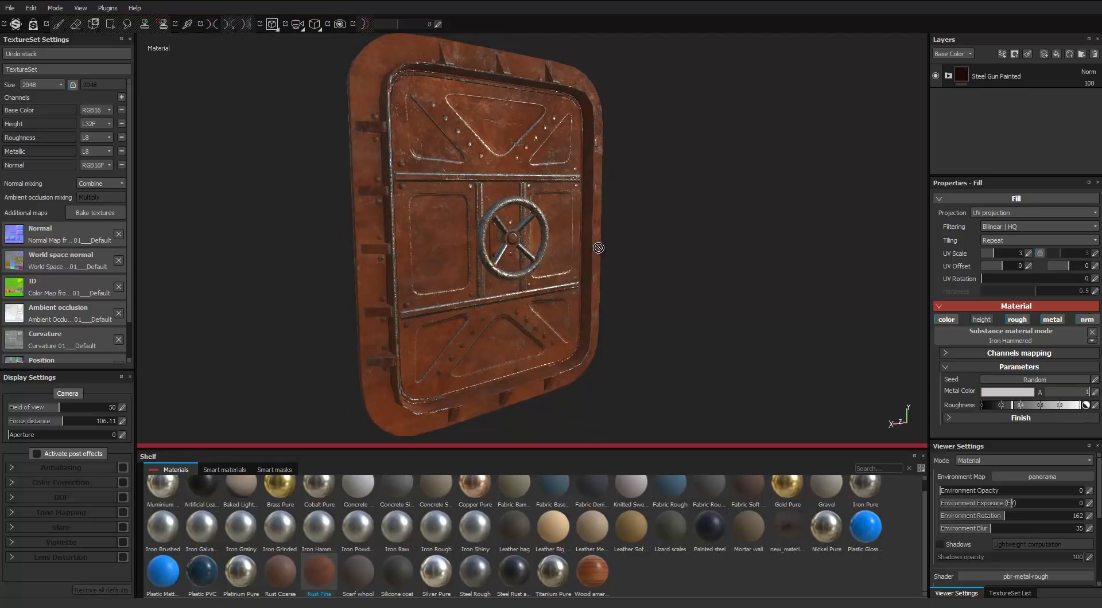
{"action": "key", "text": "ctrl+z"}
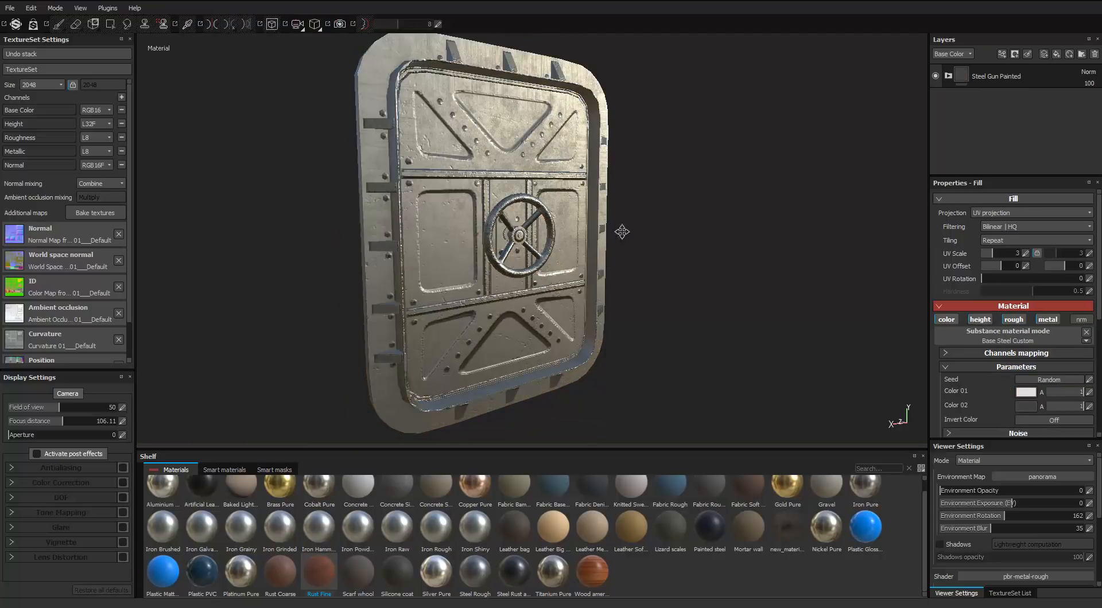
Step: Add a Rust Fine material layer above Steel Gun Painted and give it a black mask
{"action": "left_click_drag", "start_coordinate": [994, 64], "coordinate": [997, 65]}
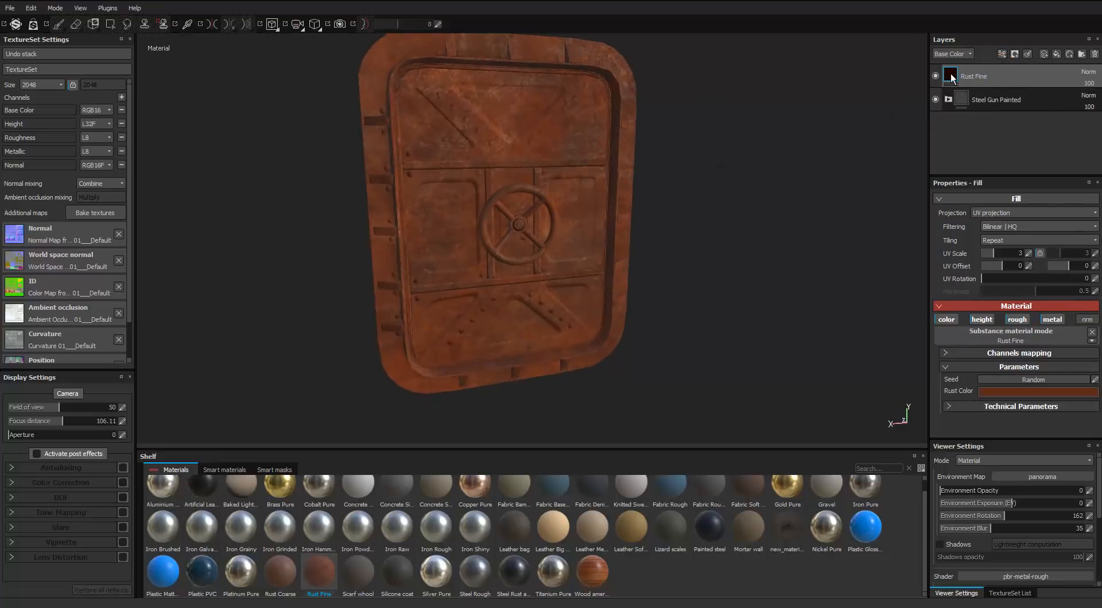
{"action": "right_click", "coordinate": [952, 75]}
{"action": "left_click", "coordinate": [982, 91]}
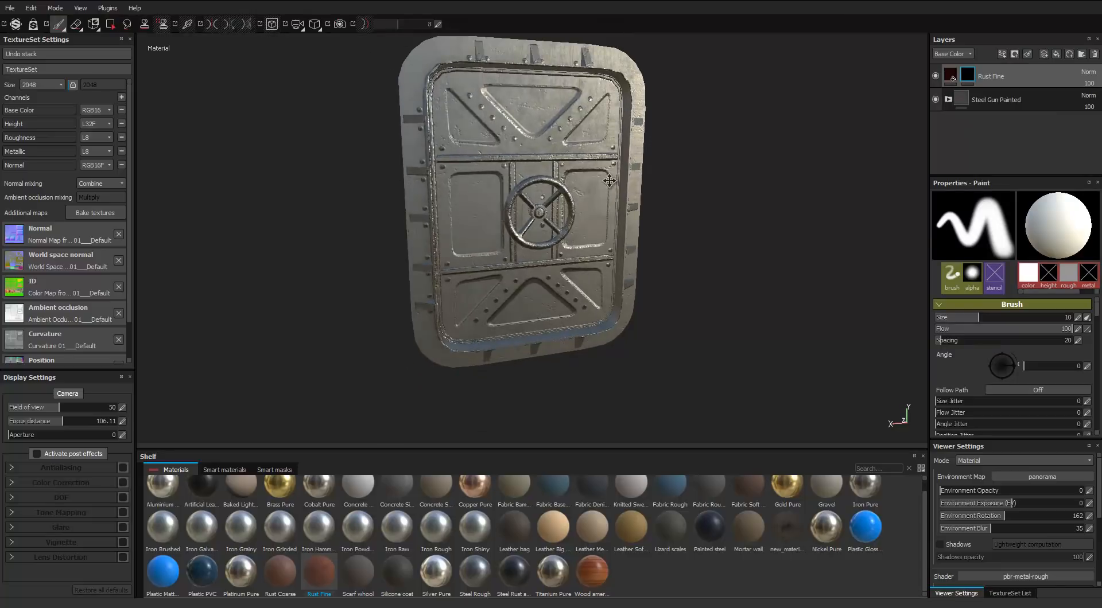
Step: Apply the Rust Ground smart mask to the Rust Fine layer's mask
{"action": "left_click", "coordinate": [296, 475]}
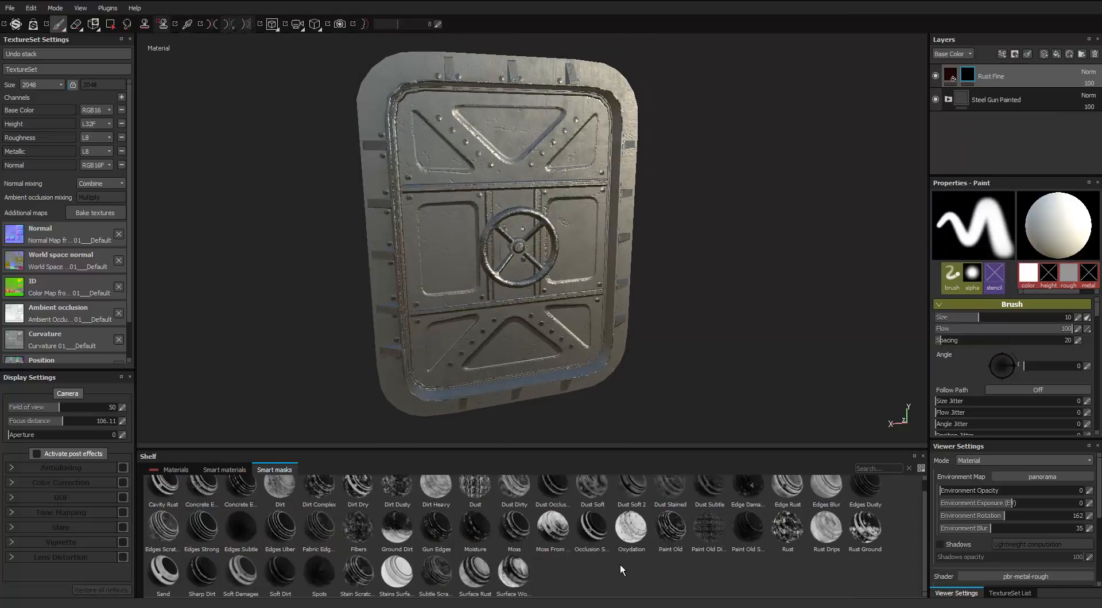
{"action": "mouse_move", "coordinate": [744, 531]}
{"action": "left_click_drag", "start_coordinate": [864, 531], "coordinate": [968, 76]}
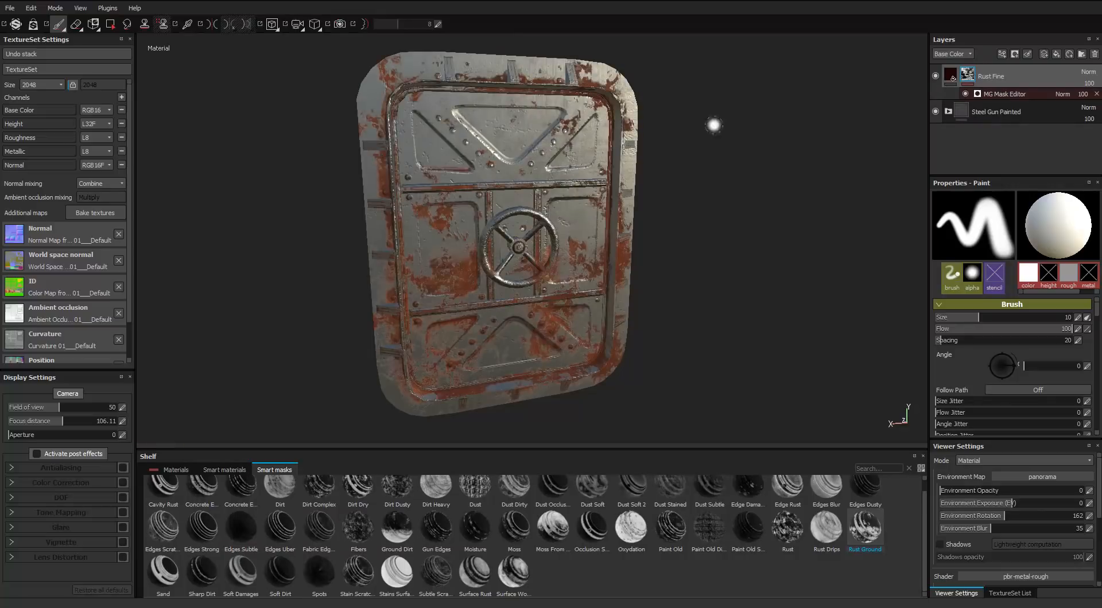
{"action": "left_click_drag", "start_coordinate": [713, 125], "coordinate": [654, 155], "text": "alt"}
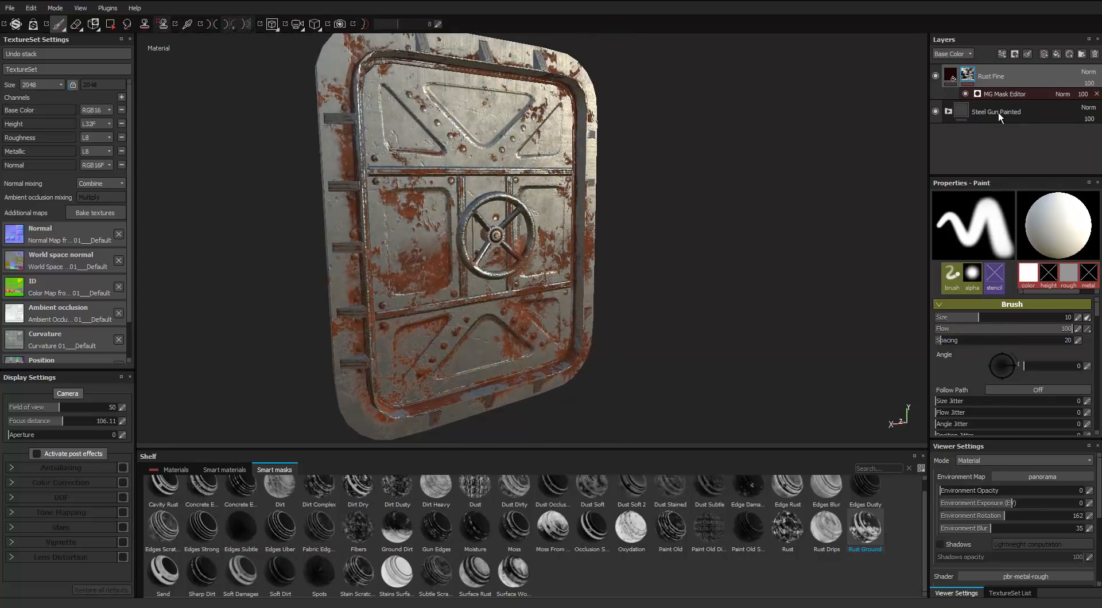
Step: Set the Global Balance of the Rust Fine layer's MG Mask Editor to 0.51
{"action": "left_click", "coordinate": [994, 93]}
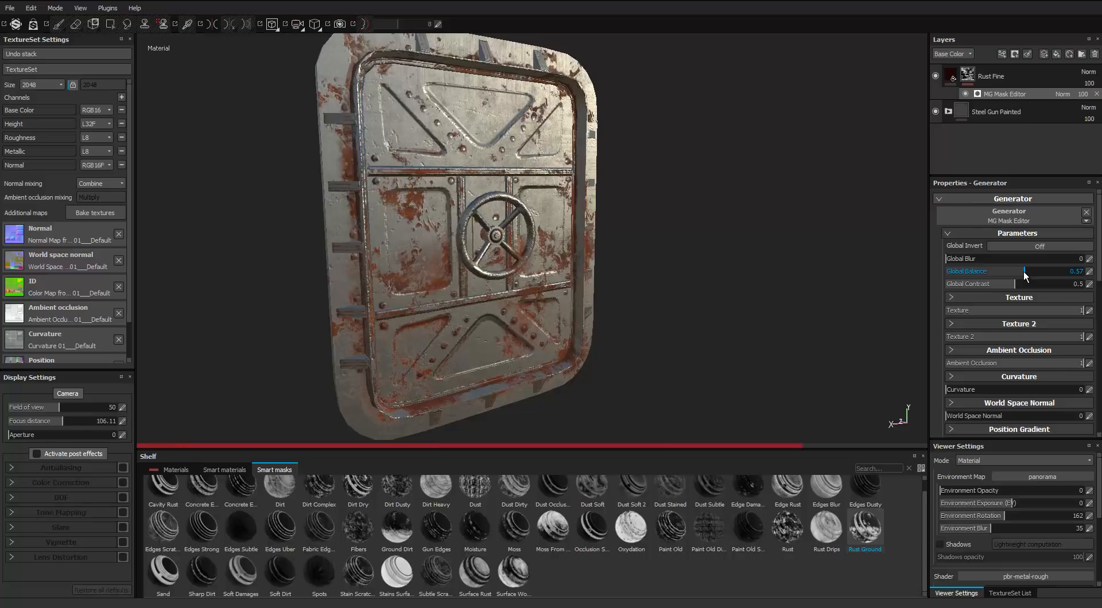
{"action": "left_click_drag", "start_coordinate": [664, 276], "coordinate": [643, 172], "text": "alt"}
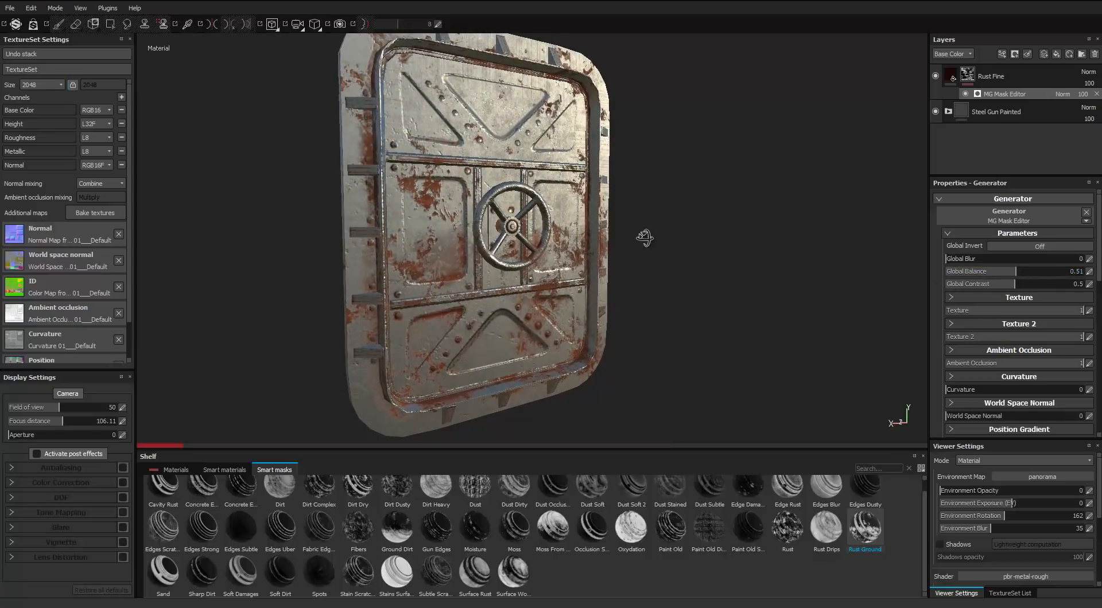
{"action": "mouse_move", "coordinate": [644, 238]}
{"action": "left_mouse_down", "text": "alt"}
{"action": "mouse_move", "coordinate": [658, 236]}
{"action": "mouse_move", "coordinate": [570, 199]}
{"action": "left_mouse_up", "text": "alt"}
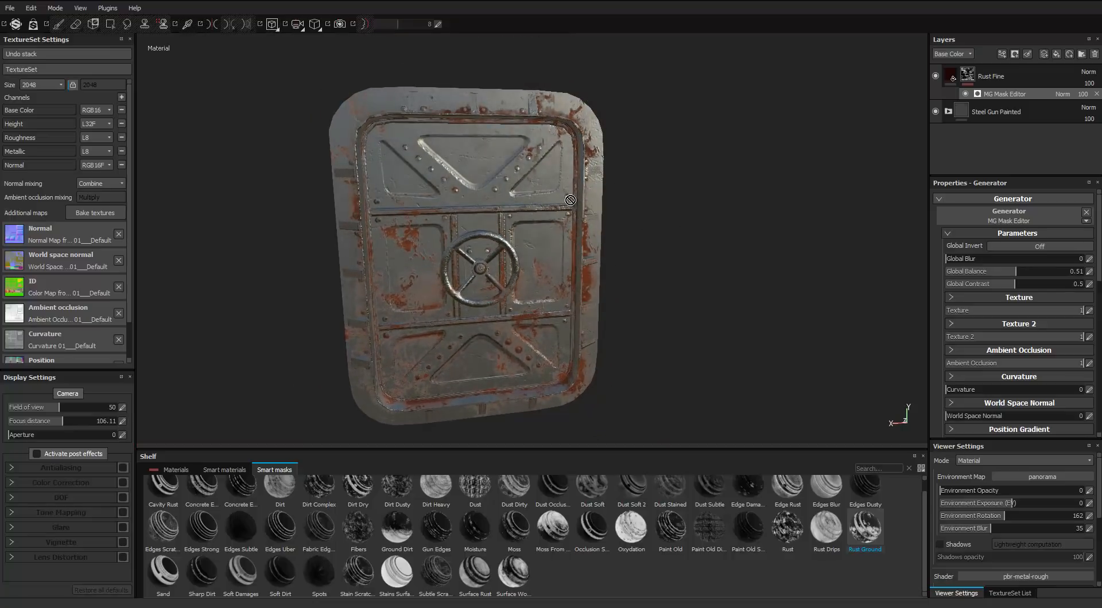
Step: Add an Iron Shiny material layer above the Rust Fine layer and give it a black mask
{"action": "left_click", "coordinate": [190, 470]}
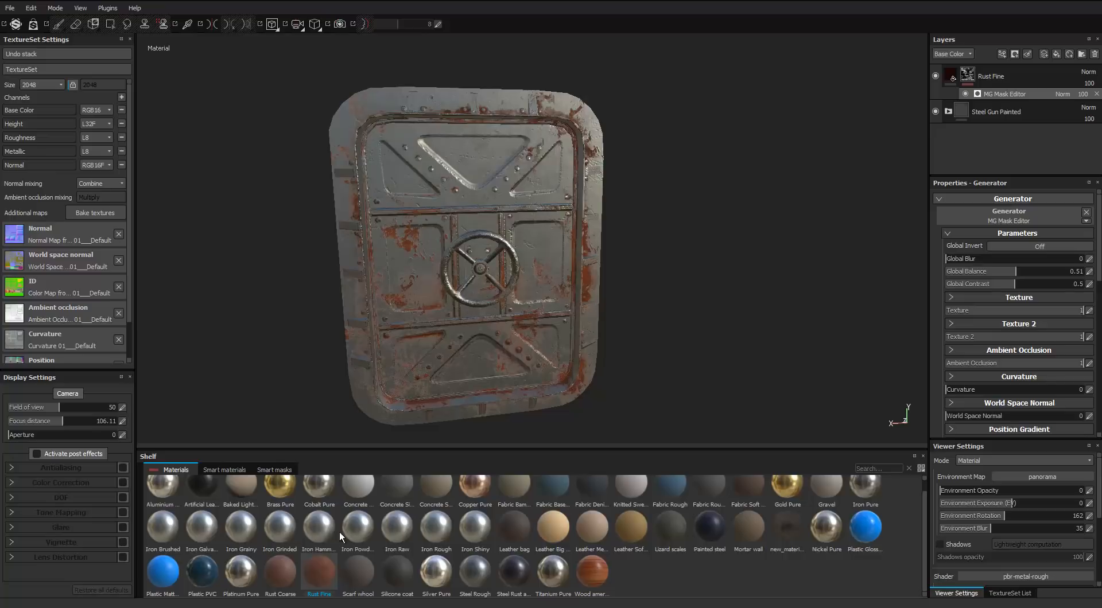
{"action": "left_click_drag", "start_coordinate": [484, 533], "coordinate": [1017, 72]}
{"action": "middle_click_drag", "start_coordinate": [606, 158], "coordinate": [616, 173], "text": "alt"}
{"action": "scroll", "coordinate": [615, 173], "scroll_direction": "up", "scroll_amount": 1}
{"action": "right_click", "coordinate": [962, 77]}
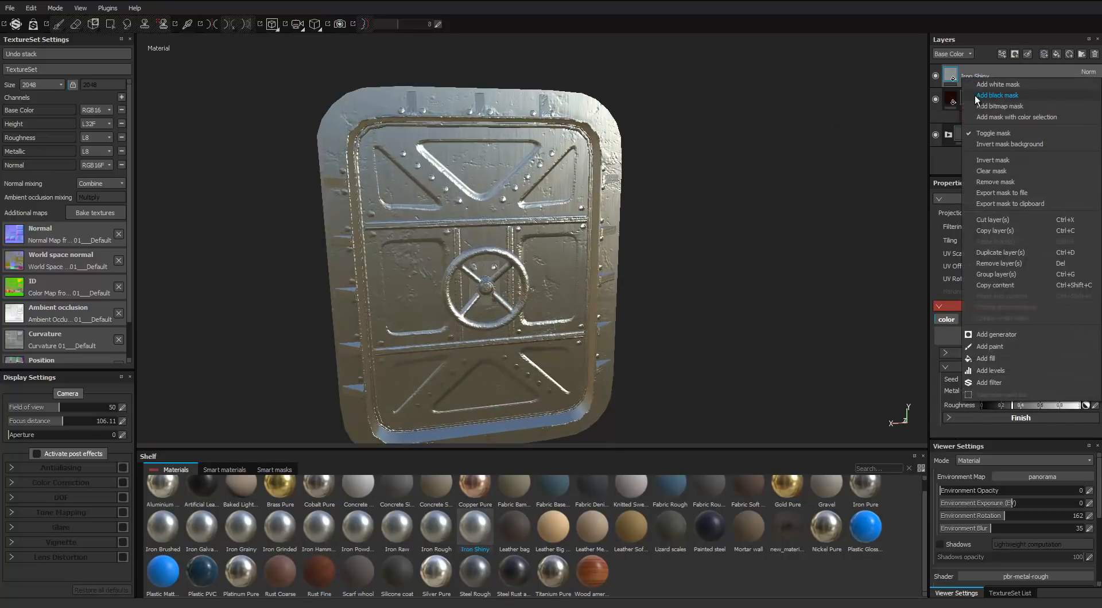
{"action": "left_click", "coordinate": [976, 97]}
Step: Add an MG Metal Edge Wear generator to the Iron Shiny mask and check the edge highlights on the door
{"action": "right_click", "coordinate": [970, 75]}
{"action": "left_click", "coordinate": [989, 332]}
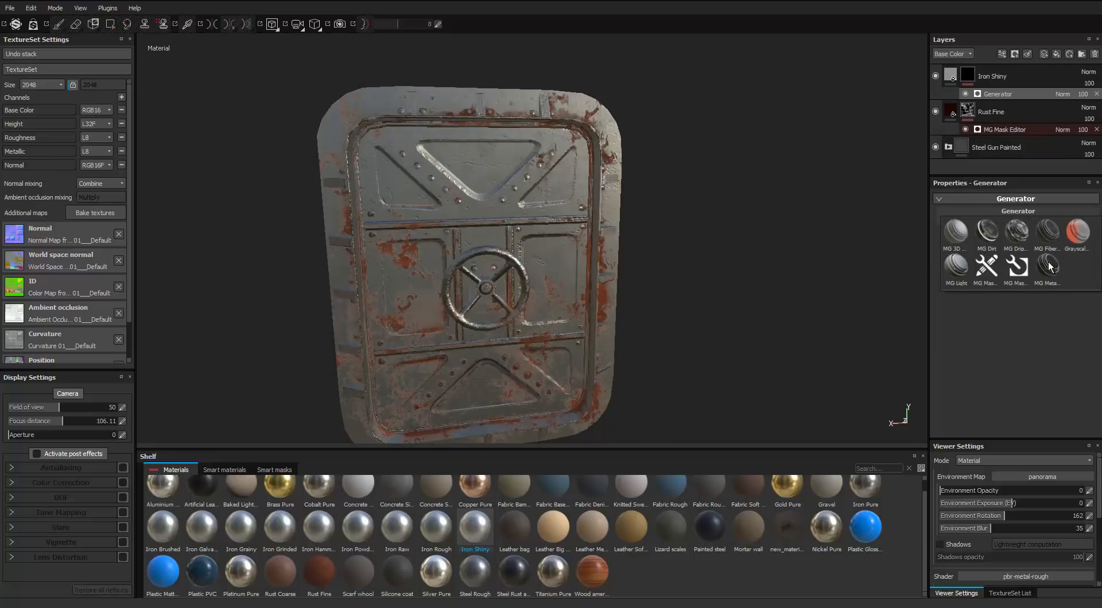
{"action": "left_click", "coordinate": [1048, 265]}
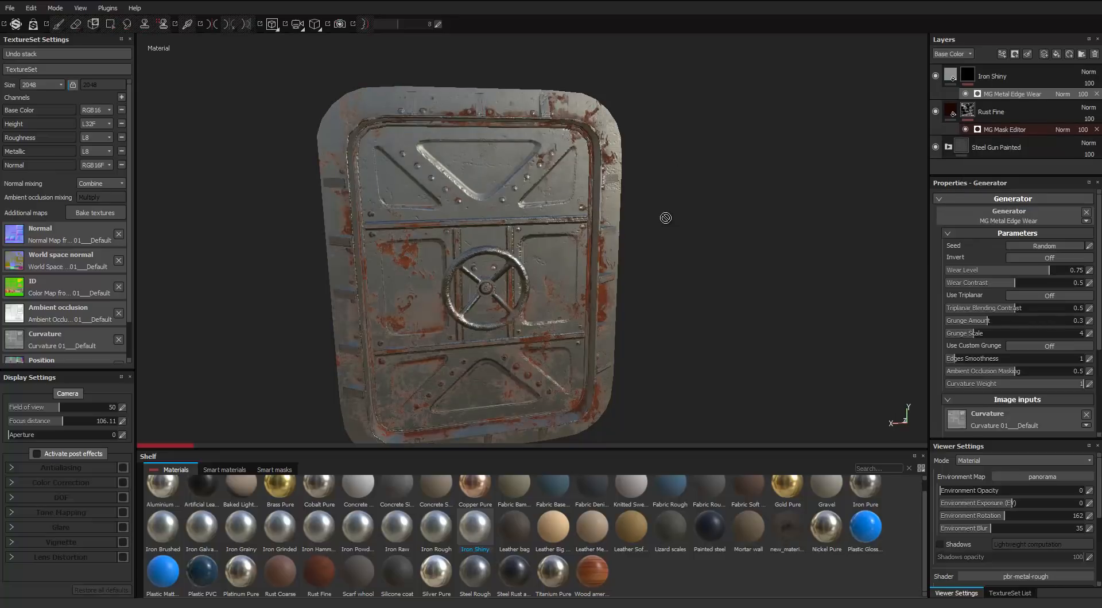
{"action": "left_click_drag", "start_coordinate": [665, 218], "coordinate": [654, 213], "text": "alt"}
{"action": "right_click_drag", "start_coordinate": [654, 212], "coordinate": [706, 218], "text": "alt"}
{"action": "left_click_drag", "start_coordinate": [609, 224], "coordinate": [454, 241], "text": "alt"}
{"action": "middle_click_drag", "start_coordinate": [454, 241], "coordinate": [447, 156], "text": "alt"}
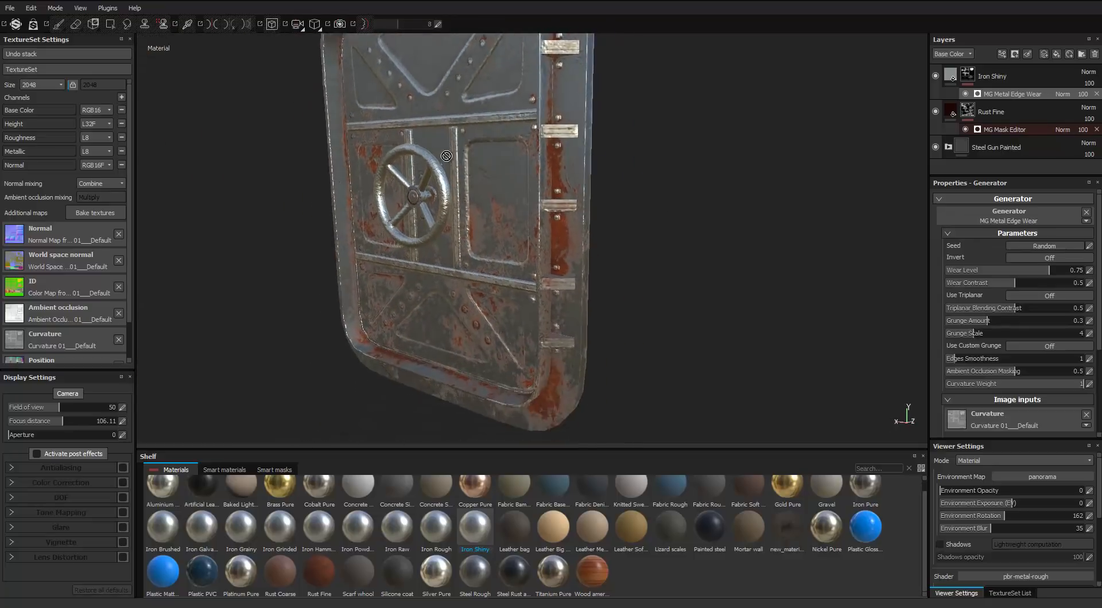
{"action": "left_click_drag", "start_coordinate": [446, 156], "coordinate": [723, 184], "text": "alt"}
{"action": "right_click_drag", "start_coordinate": [723, 183], "coordinate": [950, 314], "text": "alt"}
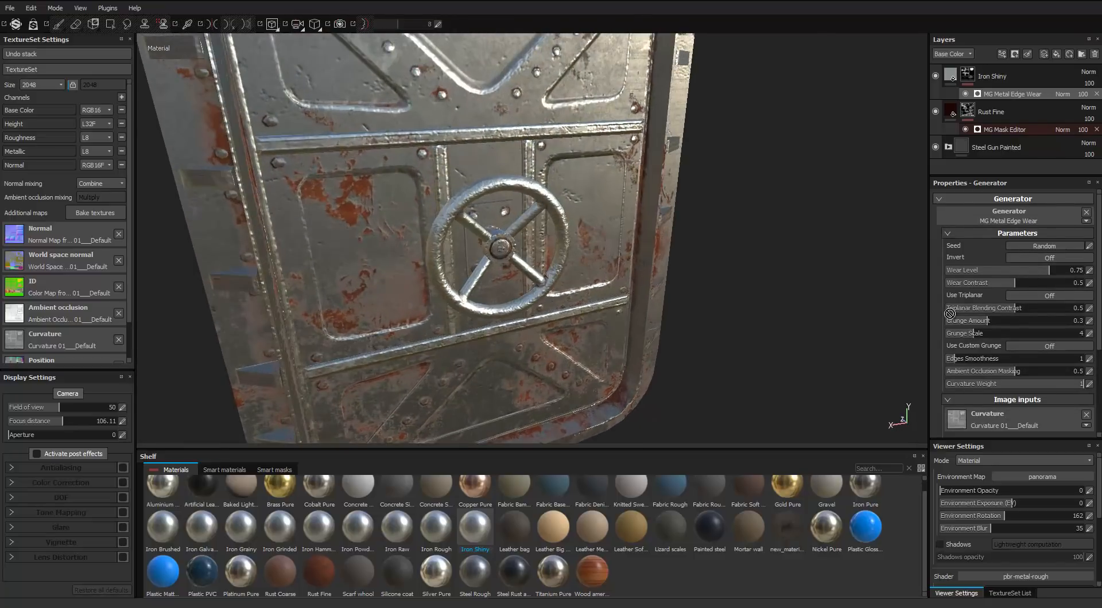
Step: Set the Metal Edge Wear generator's Wear Level to 0.62 and inspect the door from several angles
{"action": "right_click_drag", "start_coordinate": [523, 221], "coordinate": [453, 183], "text": "alt"}
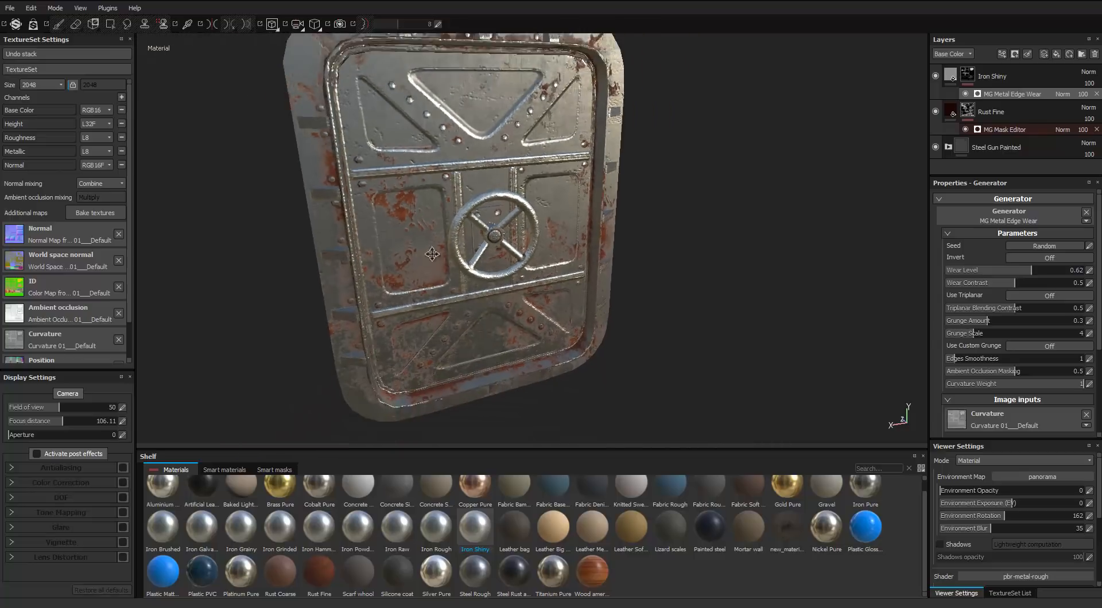
{"action": "middle_click_drag", "start_coordinate": [453, 184], "coordinate": [470, 264], "text": "alt"}
{"action": "right_click_drag", "start_coordinate": [471, 264], "coordinate": [506, 270], "text": "alt"}
{"action": "left_click_drag", "start_coordinate": [459, 195], "coordinate": [565, 184], "text": "alt"}
{"action": "right_click_drag", "start_coordinate": [565, 185], "coordinate": [499, 167], "text": "alt"}
{"action": "left_click_drag", "start_coordinate": [499, 166], "coordinate": [367, 155], "text": "alt"}
{"action": "middle_click_drag", "start_coordinate": [367, 154], "coordinate": [405, 218], "text": "alt"}
{"action": "left_click_drag", "start_coordinate": [405, 218], "coordinate": [396, 219], "text": "alt"}
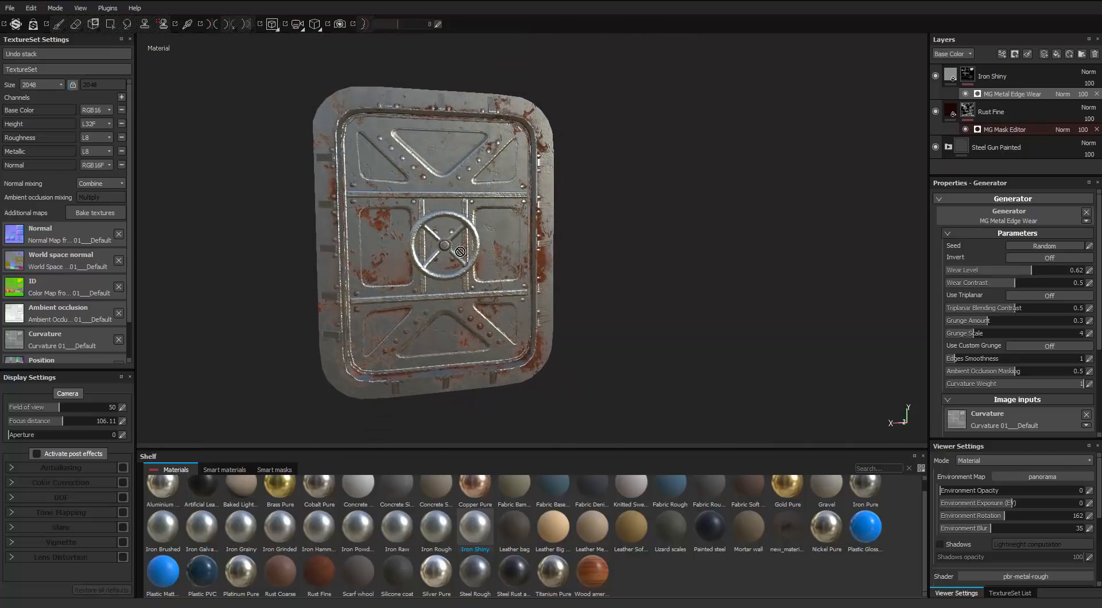
{"action": "middle_click_drag", "start_coordinate": [460, 251], "coordinate": [495, 232], "text": "alt"}
Step: Add a second Rust Fine layer above Iron Shiny and give it a black mask
{"action": "left_click_drag", "start_coordinate": [334, 572], "coordinate": [1002, 65]}
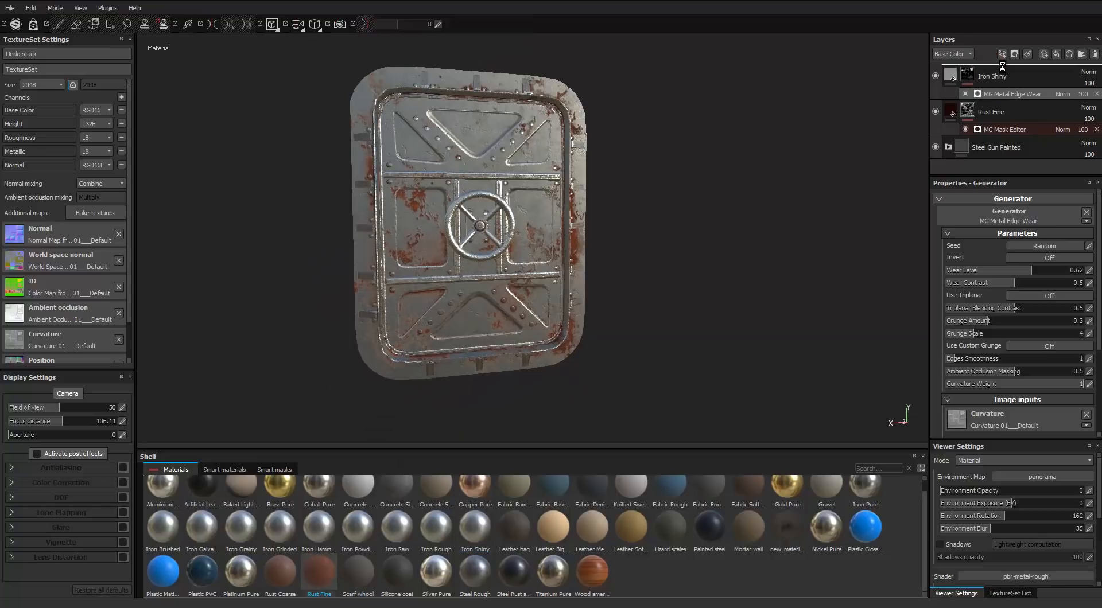
{"action": "middle_click_drag", "start_coordinate": [469, 153], "coordinate": [485, 179], "text": "alt"}
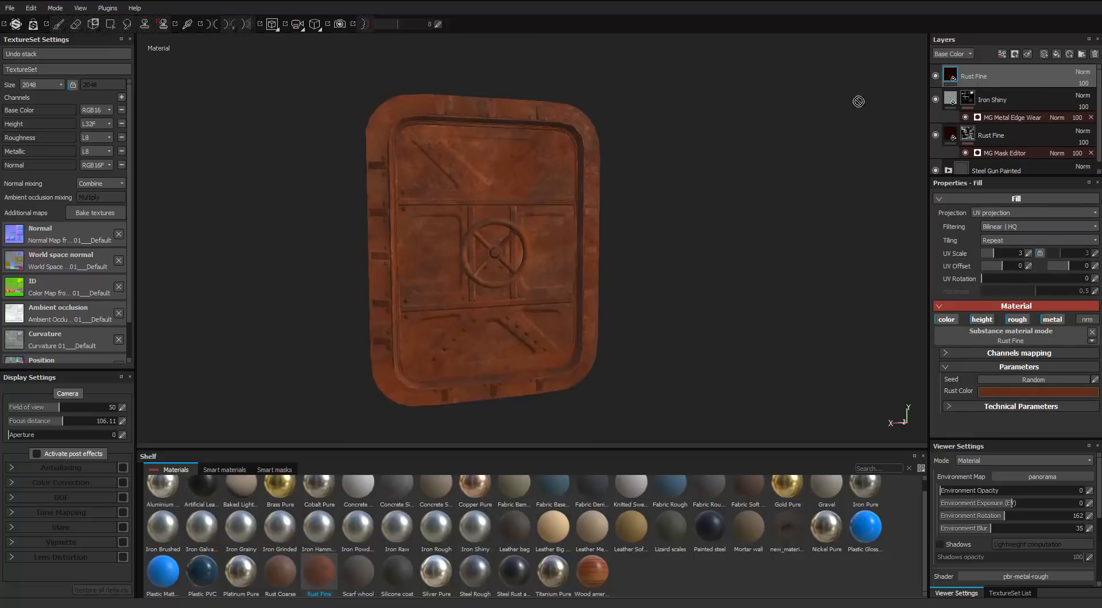
{"action": "right_click", "coordinate": [951, 76]}
{"action": "left_click", "coordinate": [986, 87]}
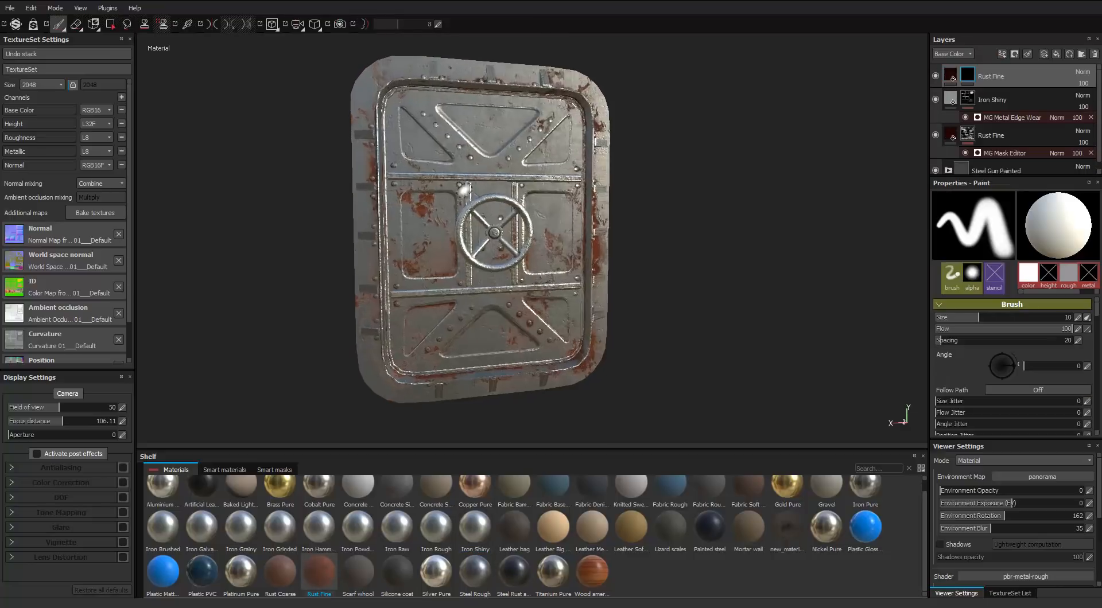
Step: Apply the Rust Drips smart mask to the uppermost Rust Fine layer
{"action": "left_click", "coordinate": [275, 472]}
{"action": "left_click_drag", "start_coordinate": [828, 531], "coordinate": [969, 79]}
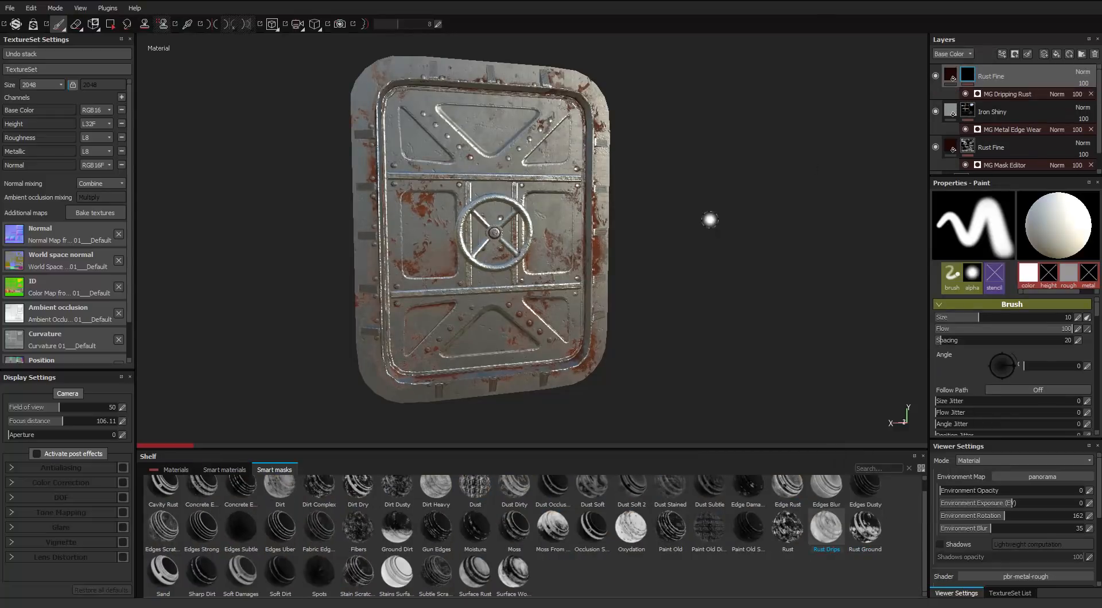
{"action": "mouse_move", "coordinate": [629, 216]}
{"action": "left_mouse_down", "text": "alt"}
{"action": "mouse_move", "coordinate": [654, 201]}
{"action": "mouse_move", "coordinate": [664, 216]}
{"action": "mouse_move", "coordinate": [662, 234]}
{"action": "mouse_move", "coordinate": [643, 241]}
{"action": "left_mouse_up", "text": "alt"}
Step: Set the MG Dripping Rust generator's Rust Spreading to 0.03 and compare the door with that layer hidden and shown
{"action": "left_click", "coordinate": [1006, 95]}
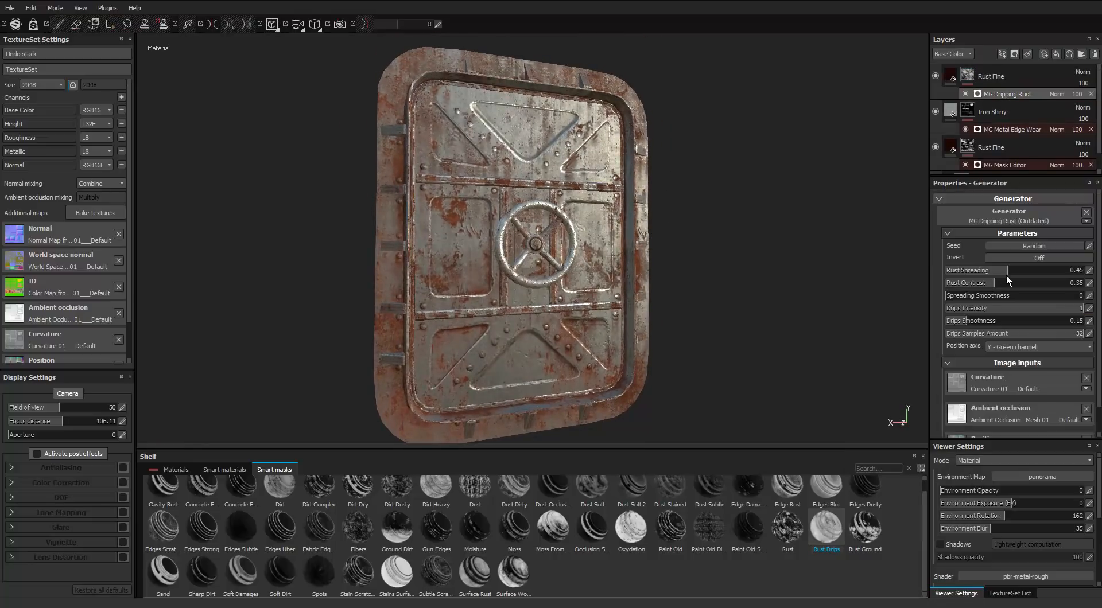
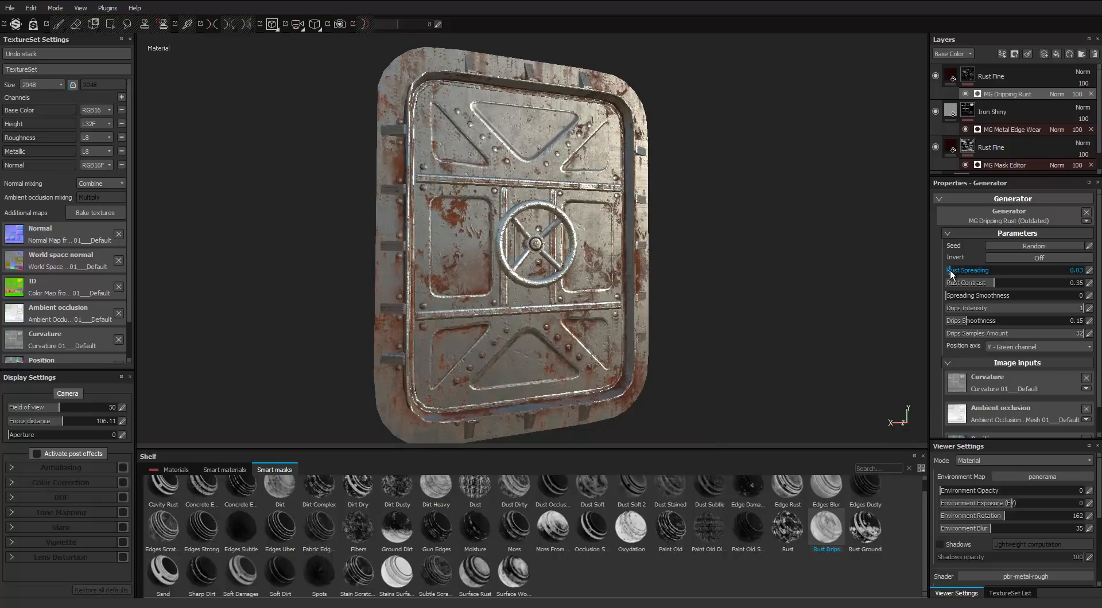
{"action": "scroll", "coordinate": [607, 242], "scroll_direction": "up", "scroll_amount": 1}
{"action": "key", "text": "f"}
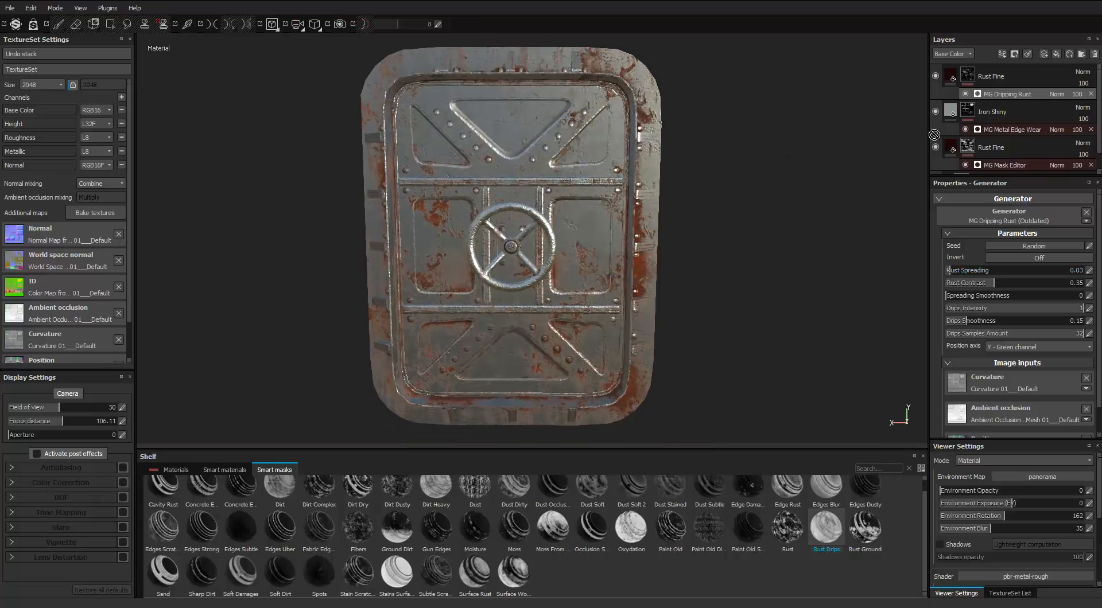
{"action": "left_click", "coordinate": [935, 76]}
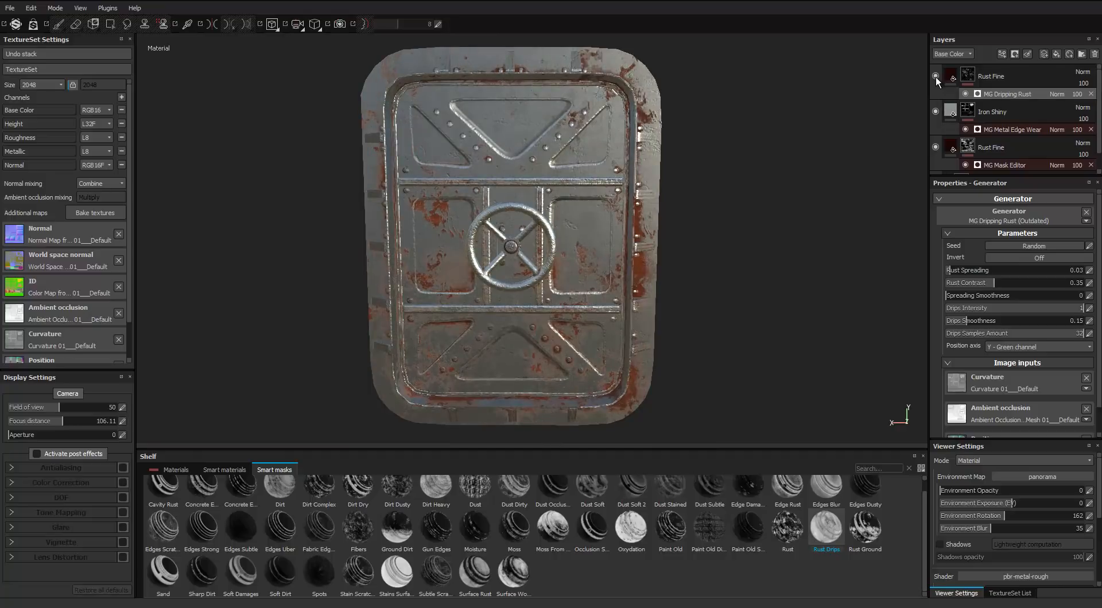
{"action": "left_click", "coordinate": [935, 77]}
Step: Rename the uppermost Rust Fine layer to RustDripping
{"action": "left_click", "coordinate": [991, 75]}
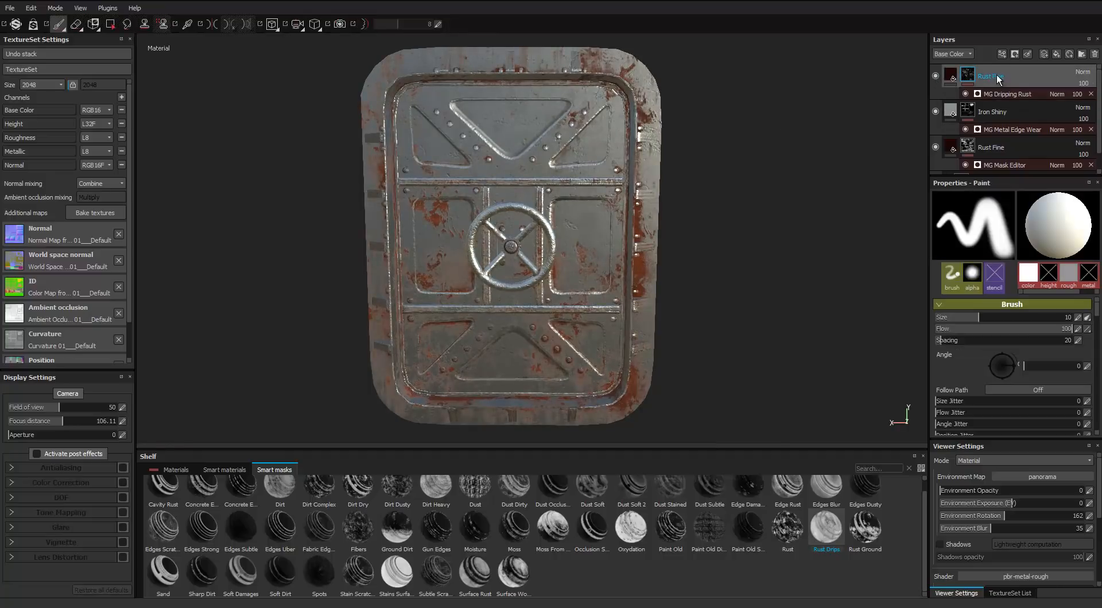
{"action": "double_click", "coordinate": [1001, 77]}
{"action": "type", "text": "RustDri"}
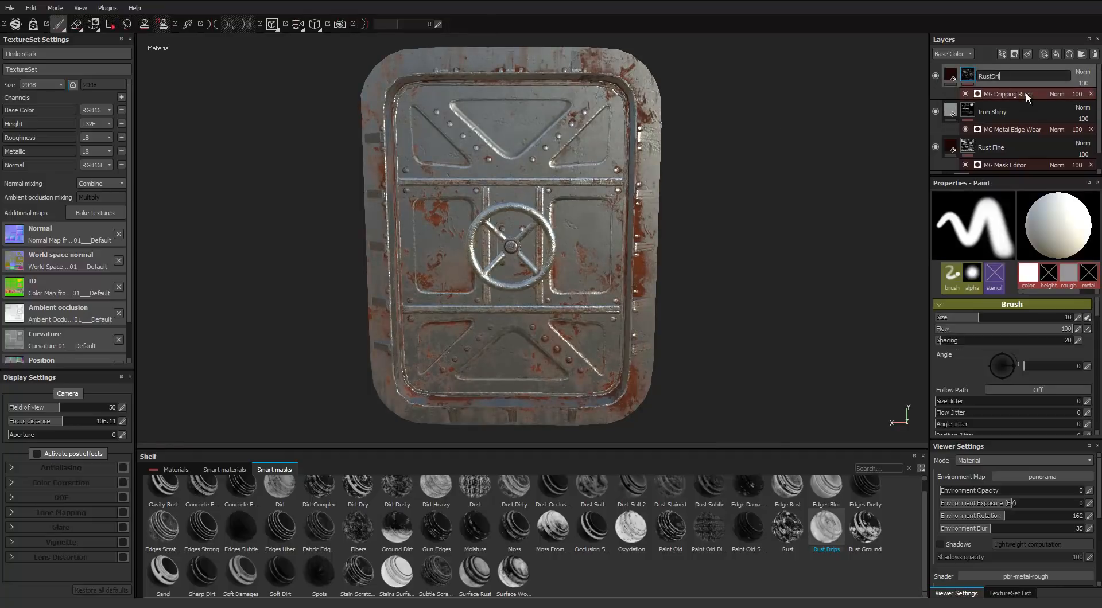
{"action": "type", "text": "pping"}
{"action": "key", "text": "Return"}
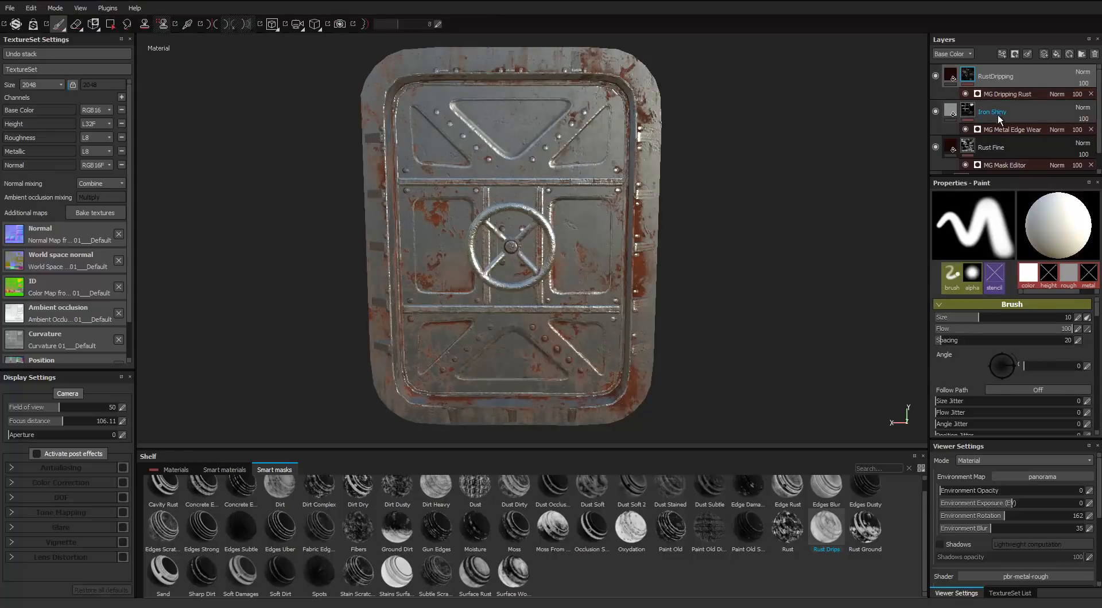
Step: Move the remaining Rust Fine layer above Iron Shiny and rename it RustSpots
{"action": "left_click_drag", "start_coordinate": [996, 148], "coordinate": [997, 115]}
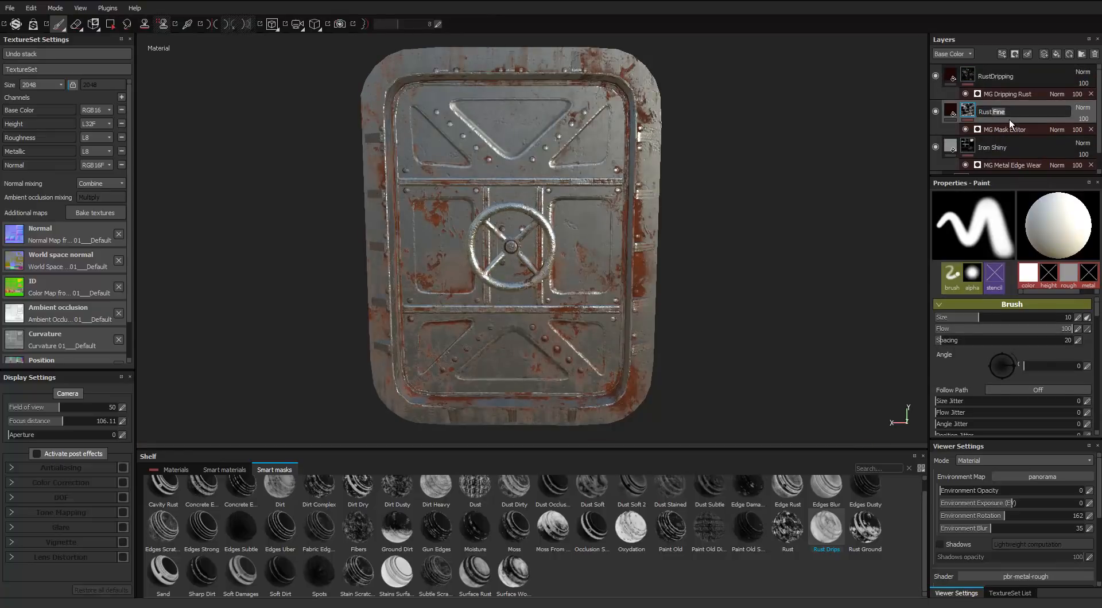
{"action": "key", "text": "Return"}
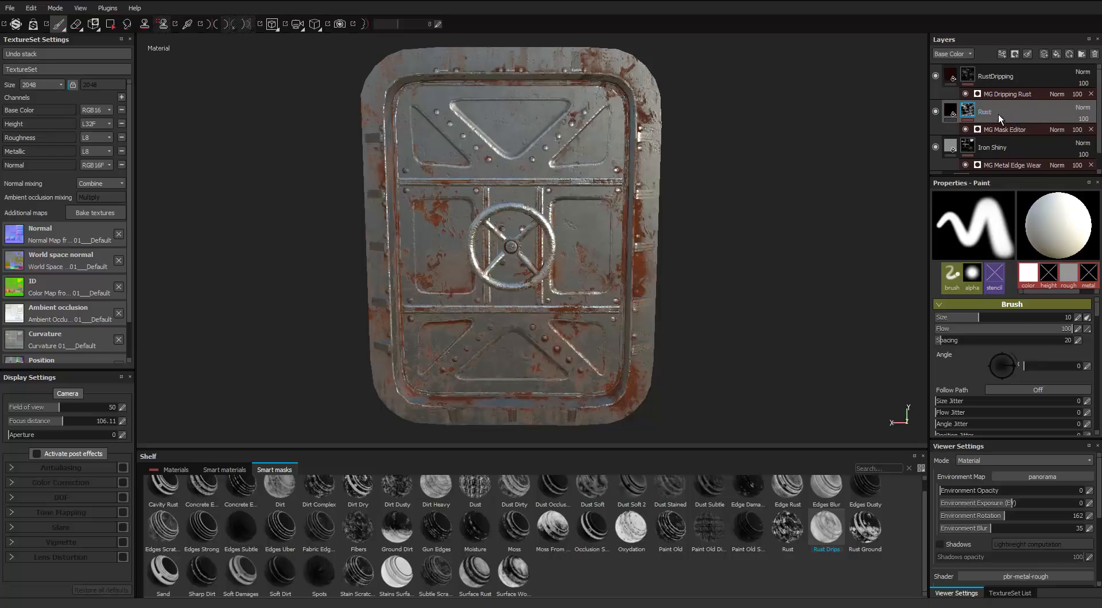
{"action": "double_click", "coordinate": [990, 113]}
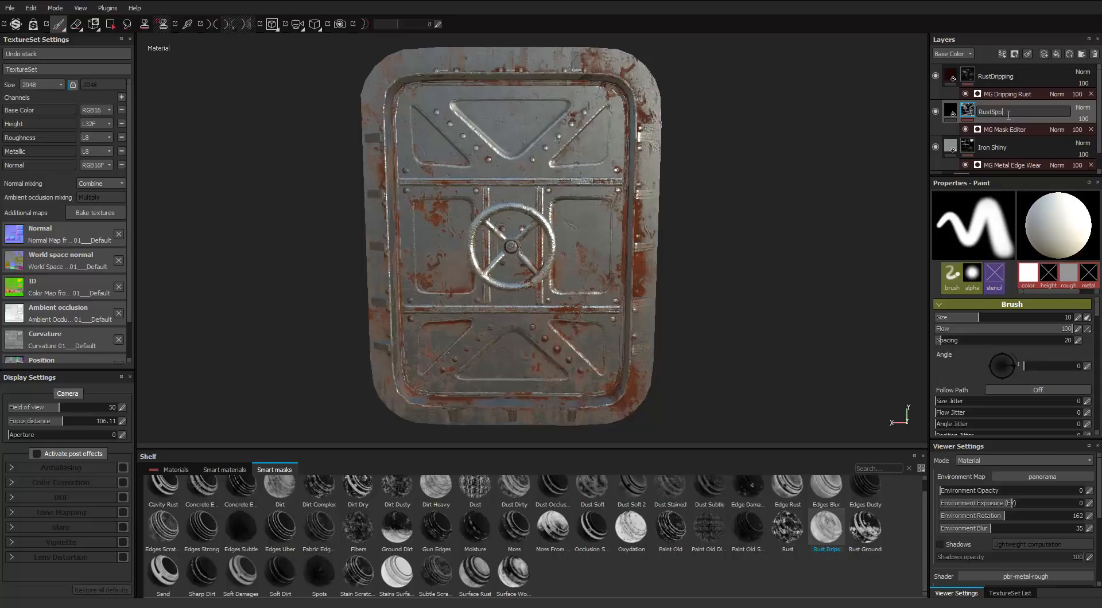
{"action": "left_click_drag", "start_coordinate": [688, 181], "coordinate": [547, 197], "text": "alt"}
{"action": "left_click_drag", "start_coordinate": [485, 328], "coordinate": [725, 238], "text": "alt"}
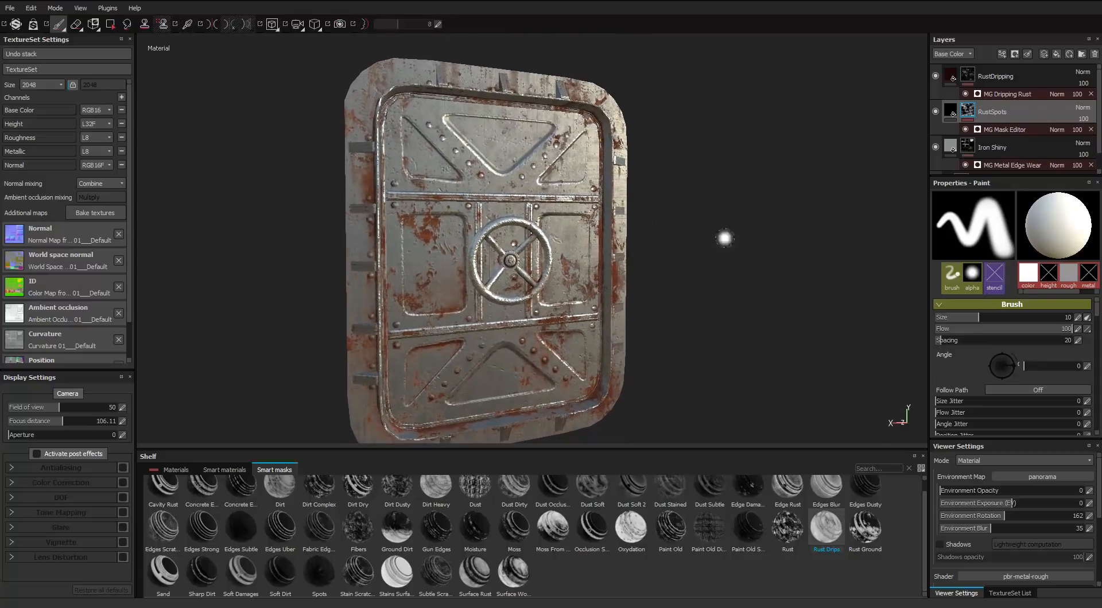
Step: Add a Steel Rust and Wear material layer above RustDripping and give it a black mask
{"action": "left_click", "coordinate": [242, 470]}
{"action": "left_click", "coordinate": [172, 470]}
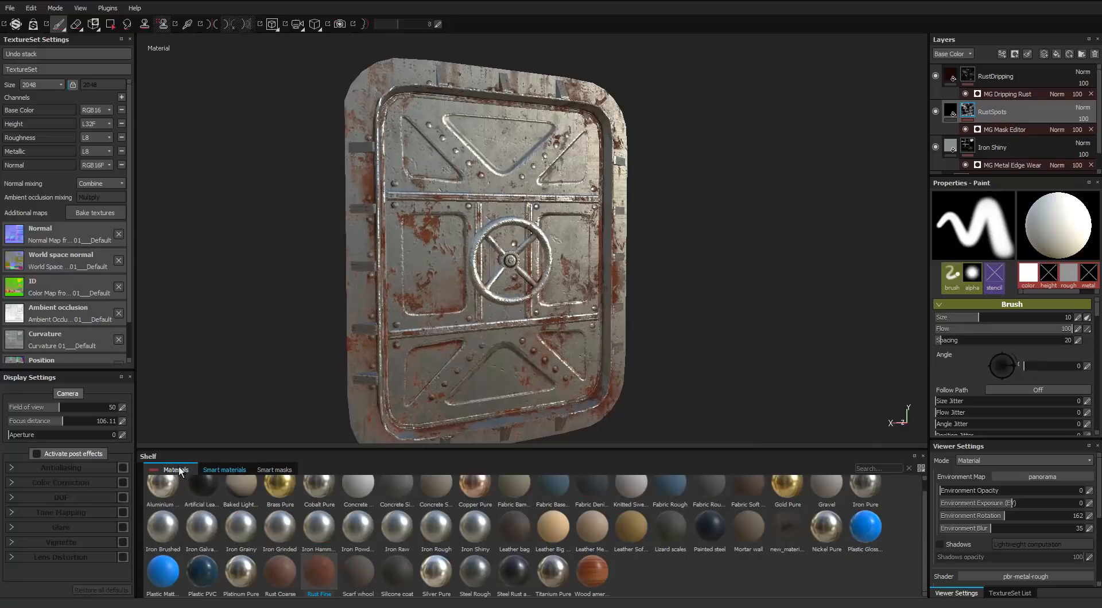
{"action": "left_click_drag", "start_coordinate": [529, 561], "coordinate": [994, 65]}
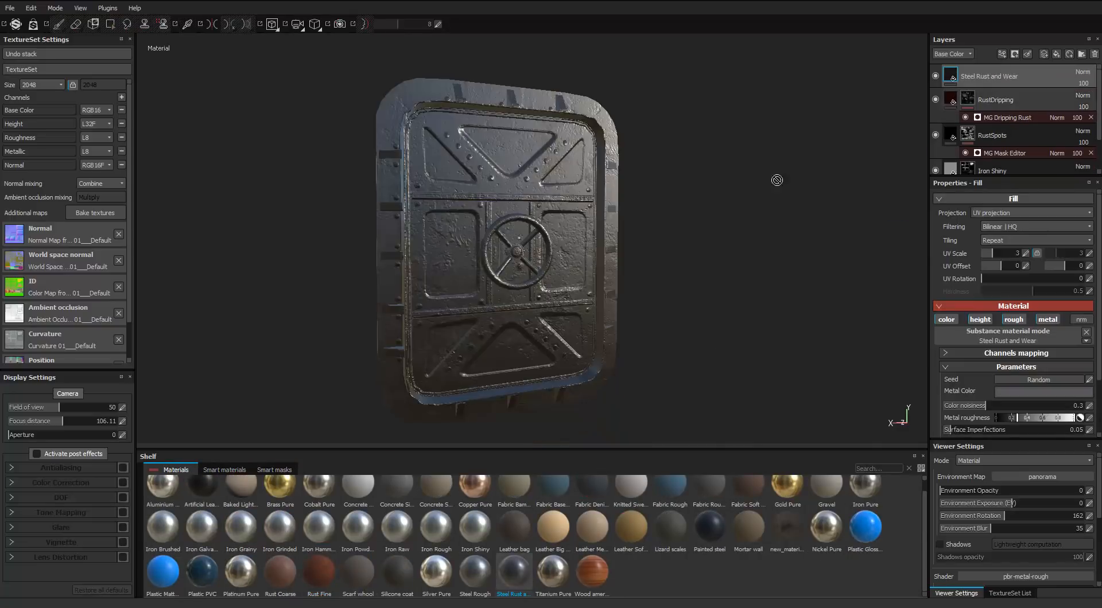
{"action": "right_click", "coordinate": [958, 76]}
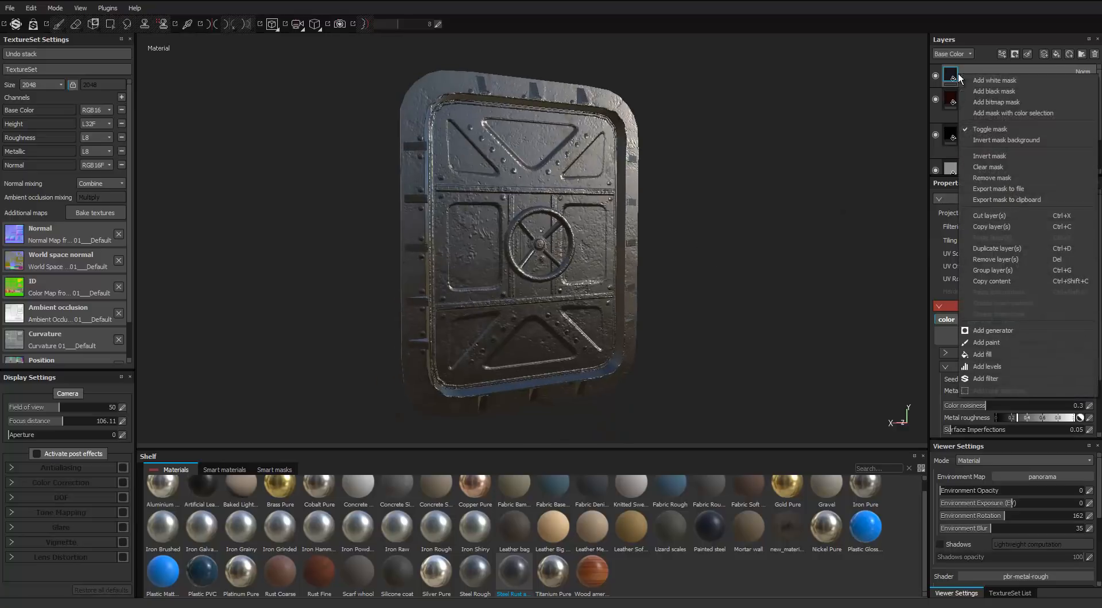
{"action": "left_click", "coordinate": [988, 91]}
{"action": "scroll", "coordinate": [610, 151], "scroll_direction": "up", "scroll_amount": 2}
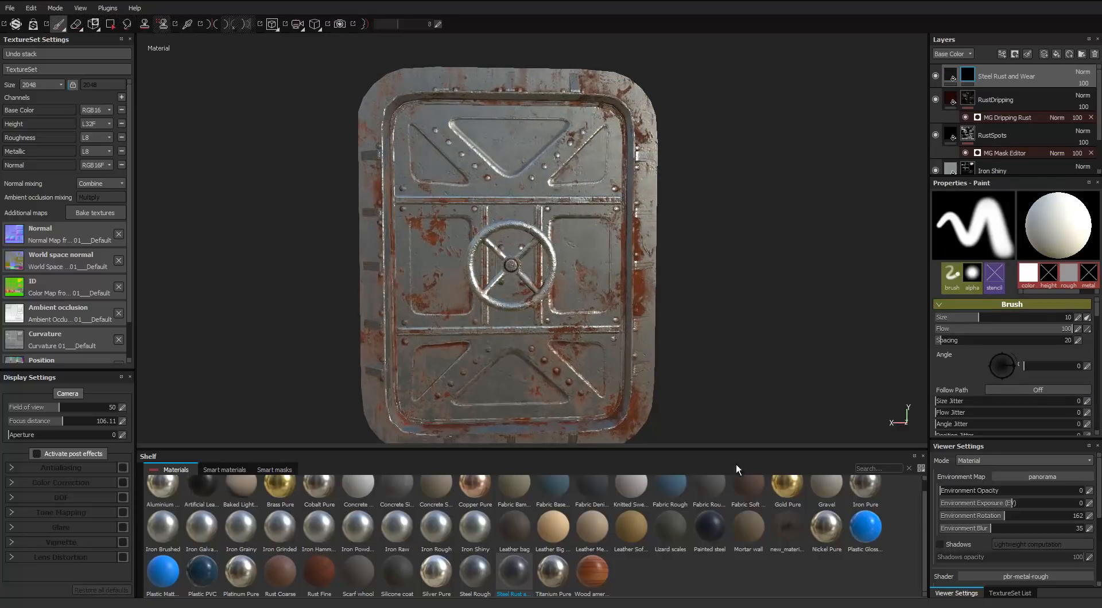
Step: Apply the Rust smart mask to the Steel Rust and Wear layer
{"action": "left_click", "coordinate": [240, 472]}
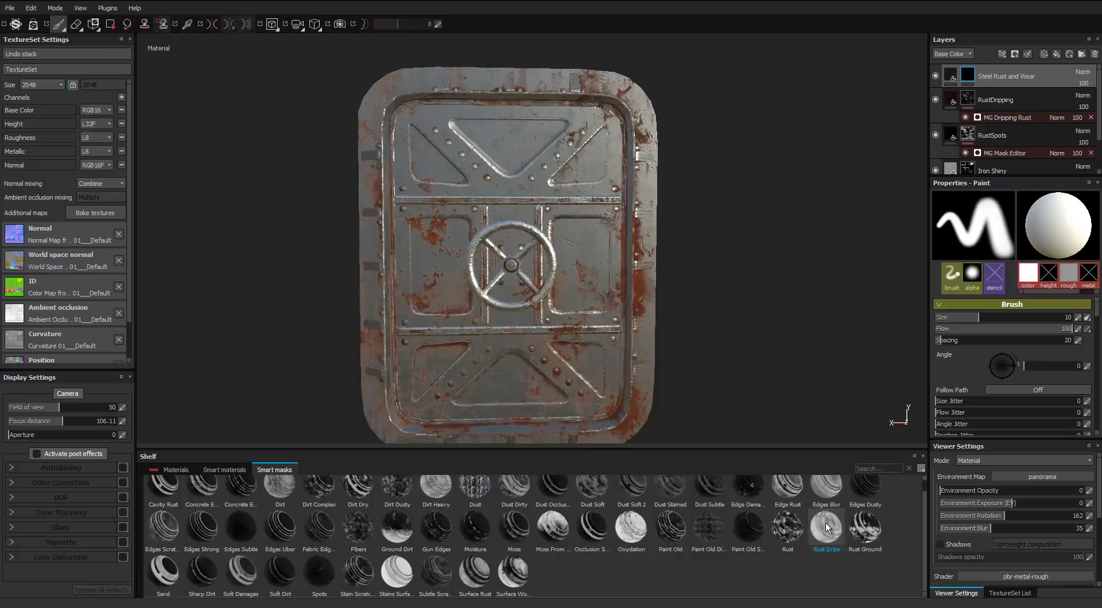
{"action": "mouse_move", "coordinate": [795, 533]}
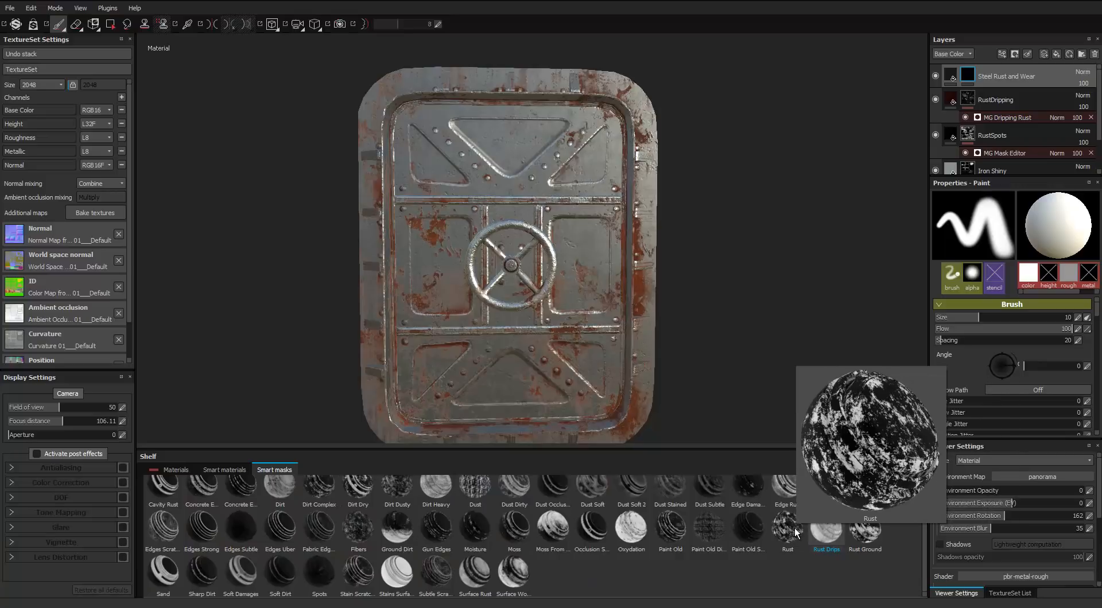
{"action": "left_click_drag", "start_coordinate": [795, 532], "coordinate": [975, 77]}
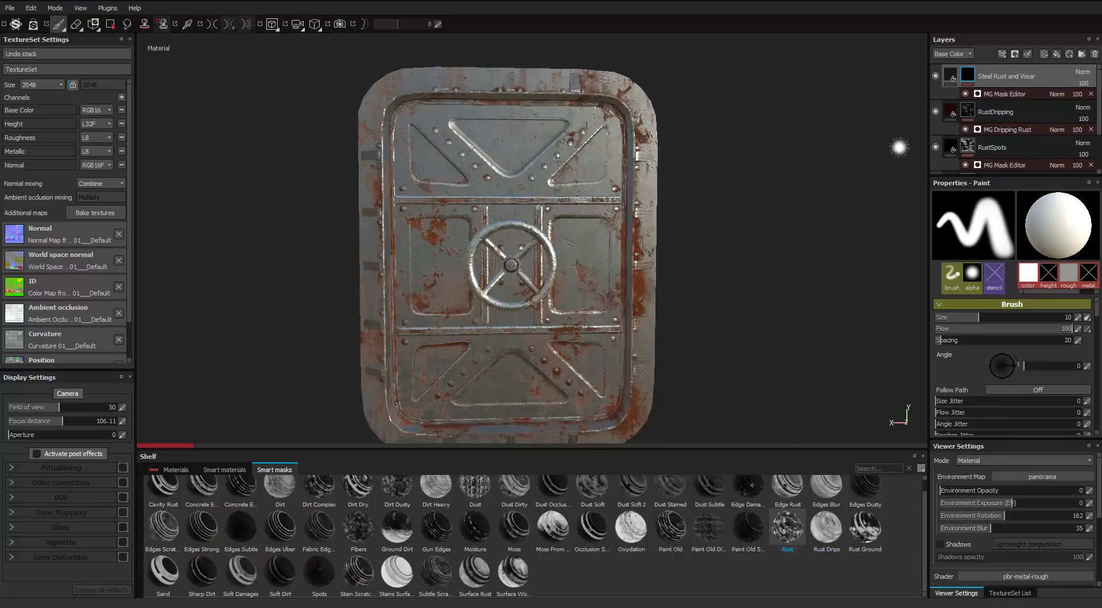
{"action": "mouse_move", "coordinate": [838, 177]}
{"action": "left_mouse_down", "text": "alt"}
{"action": "mouse_move", "coordinate": [838, 155]}
{"action": "mouse_move", "coordinate": [816, 137]}
{"action": "mouse_move", "coordinate": [790, 167]}
{"action": "mouse_move", "coordinate": [888, 342]}
{"action": "left_mouse_up", "text": "alt"}
Step: Set the Steel Rust and Wear mask generator's Global Balance to 0.63 and Global Contrast to 0.75, checking the pattern on the door
{"action": "left_click", "coordinate": [999, 92]}
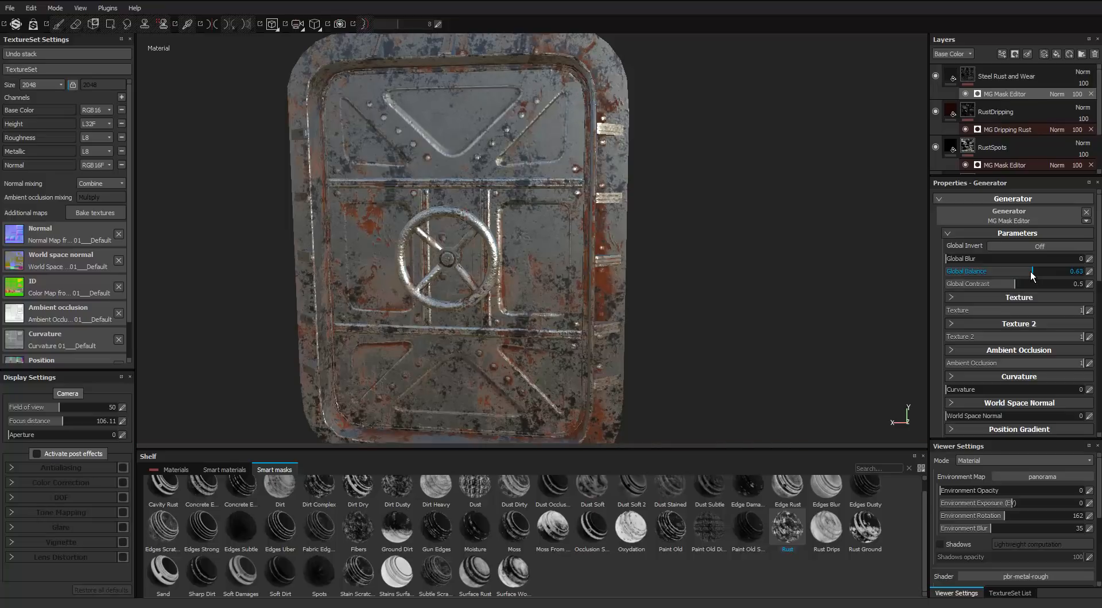
{"action": "middle_click_drag", "start_coordinate": [861, 298], "coordinate": [877, 268], "text": "alt"}
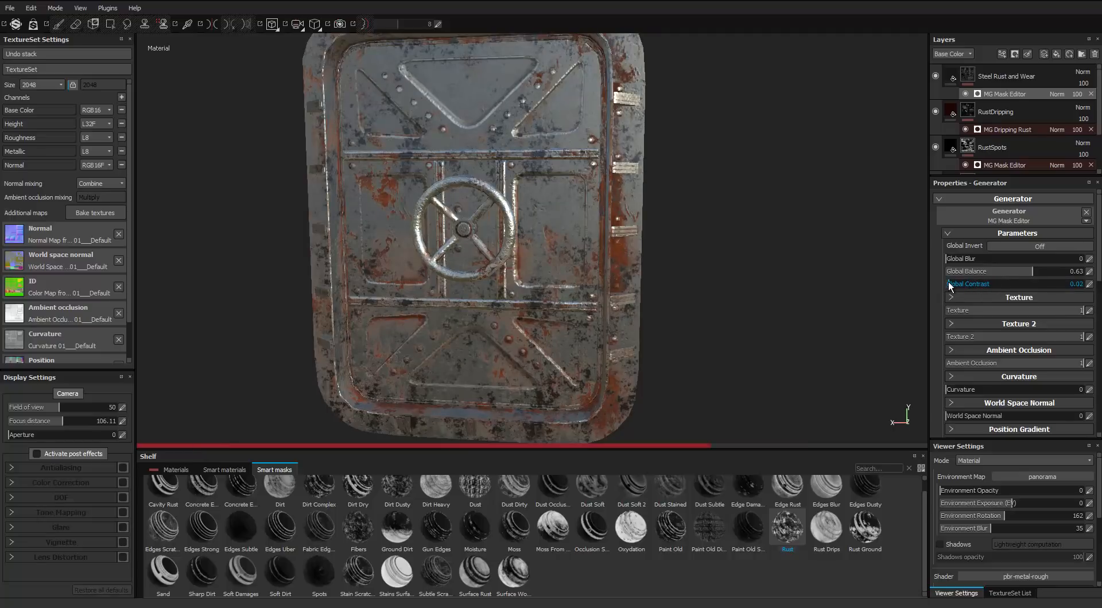
{"action": "left_click_drag", "start_coordinate": [988, 284], "coordinate": [1048, 284]}
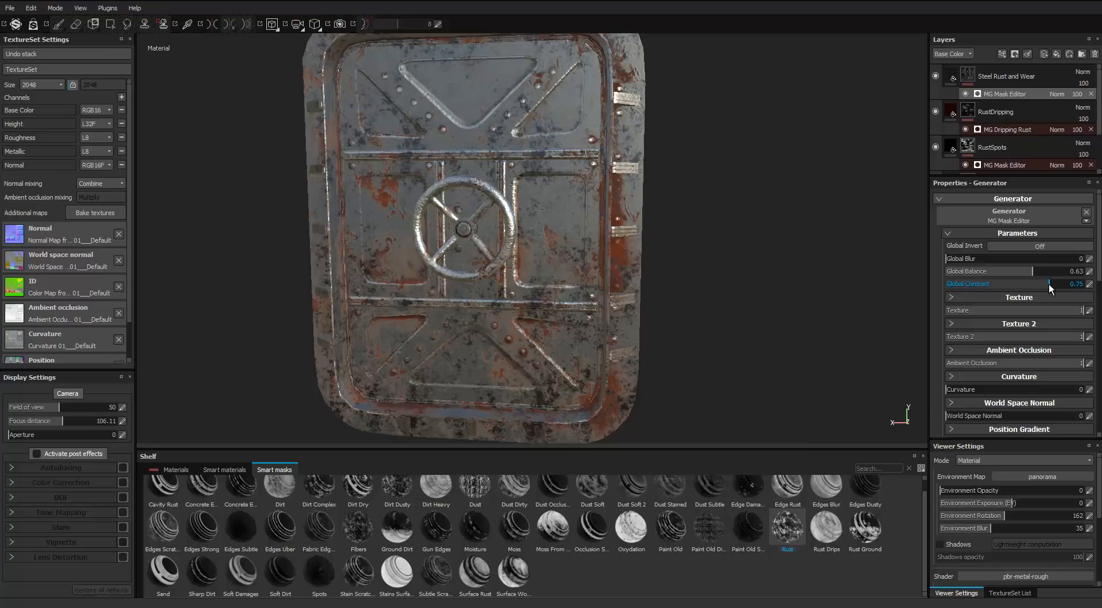
{"action": "left_click_drag", "start_coordinate": [459, 155], "coordinate": [496, 188], "text": "alt"}
{"action": "middle_click_drag", "start_coordinate": [496, 188], "coordinate": [521, 195], "text": "alt"}
{"action": "scroll", "coordinate": [520, 196], "scroll_direction": "up", "scroll_amount": 1}
{"action": "scroll", "coordinate": [520, 194], "scroll_direction": "down", "scroll_amount": 1}
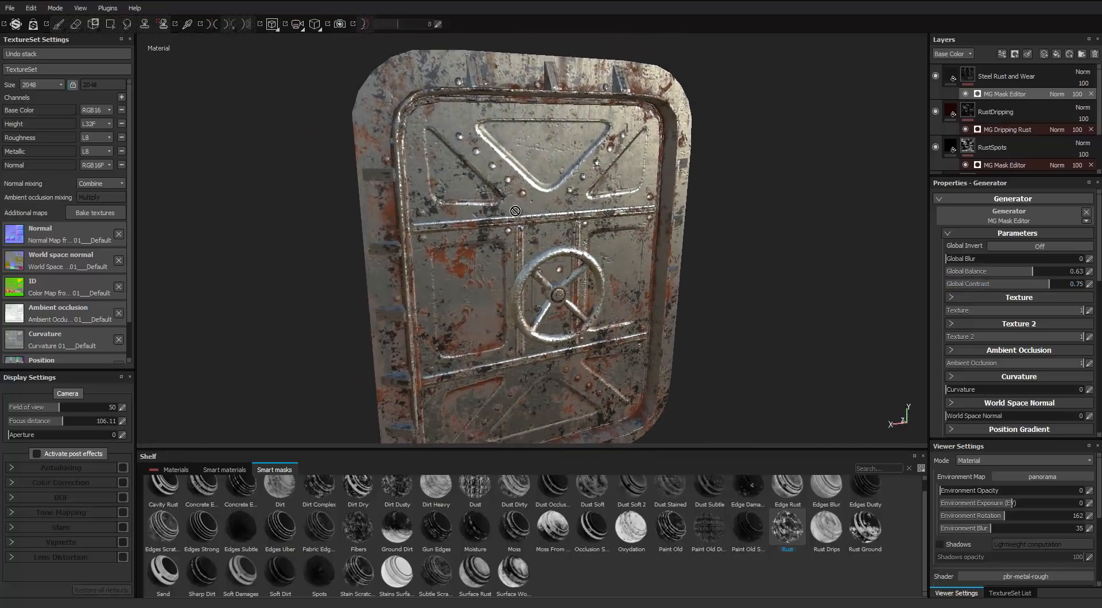
{"action": "scroll", "coordinate": [512, 207], "scroll_direction": "up", "scroll_amount": 2}
Step: Review the material parameters of the Steel Rust and Wear layer
{"action": "left_click", "coordinate": [951, 77]}
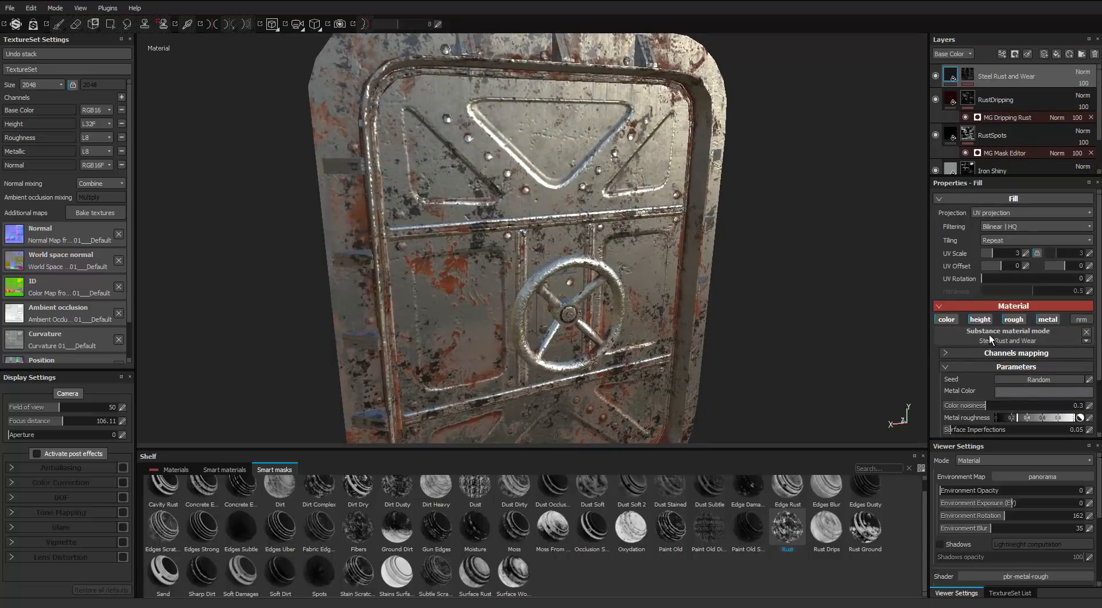
{"action": "scroll", "coordinate": [996, 396], "scroll_direction": "down", "scroll_amount": 2}
{"action": "left_click", "coordinate": [1000, 397]}
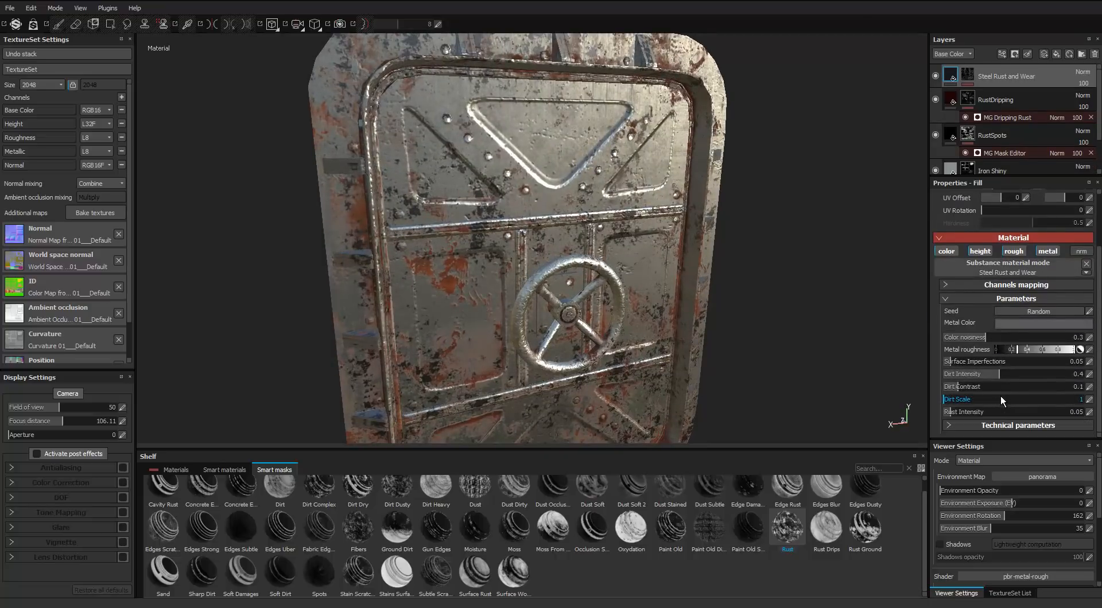
{"action": "scroll", "coordinate": [1000, 396], "scroll_direction": "up", "scroll_amount": 2}
{"action": "scroll", "coordinate": [1000, 395], "scroll_direction": "down", "scroll_amount": 2}
{"action": "scroll", "coordinate": [1000, 395], "scroll_direction": "up", "scroll_amount": 2}
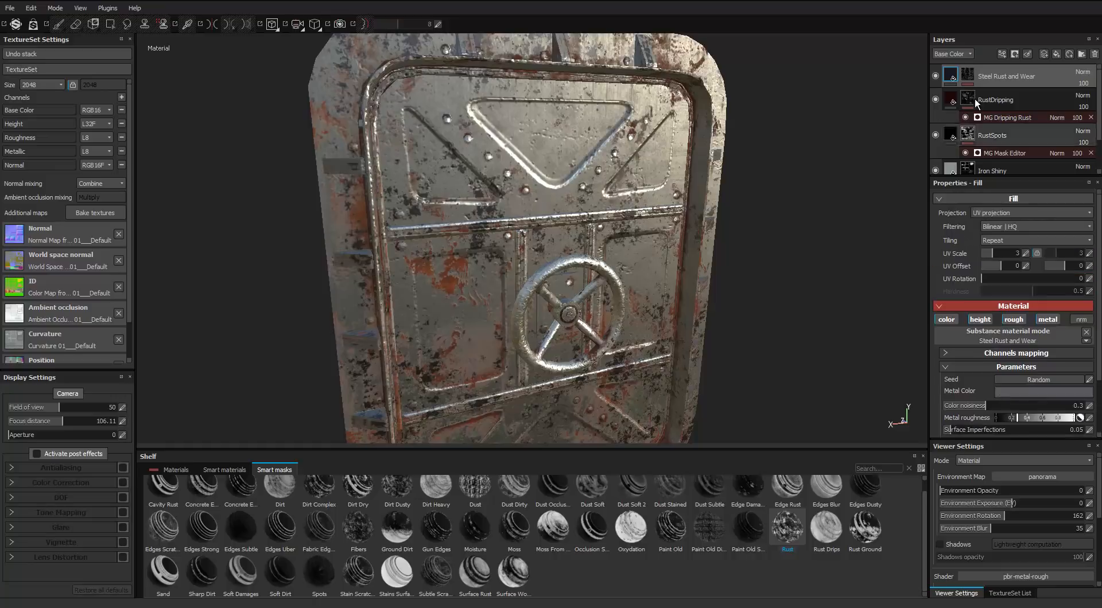
Step: Replace the Steel Rust and Wear layer with a new fill layer whose black mask receives a copy of the old layer's mask
{"action": "left_click", "coordinate": [966, 77]}
{"action": "right_click", "coordinate": [966, 76]}
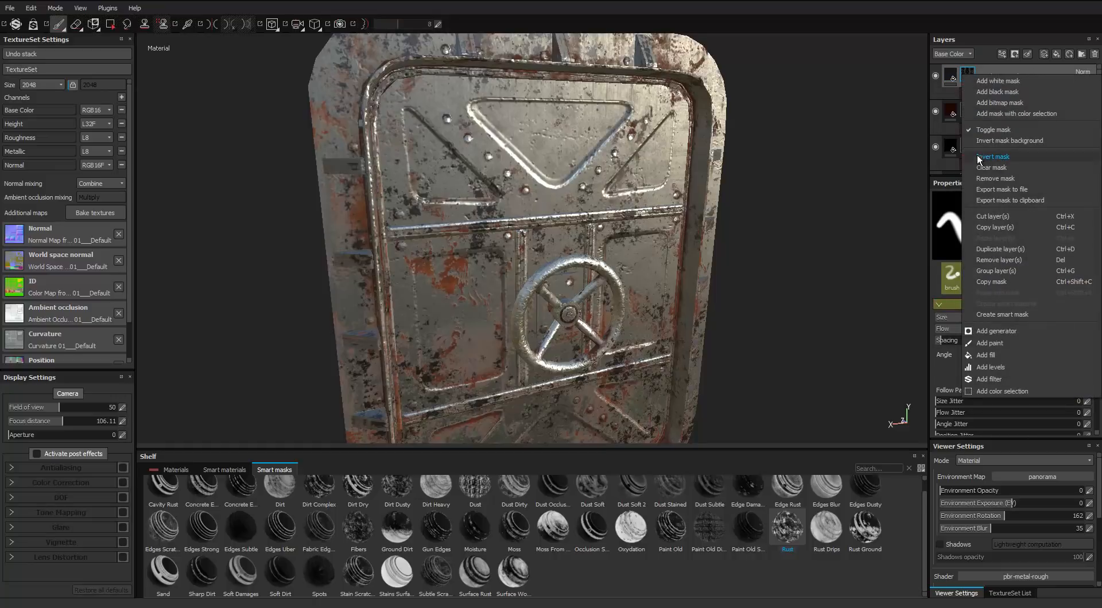
{"action": "left_click", "coordinate": [1002, 281]}
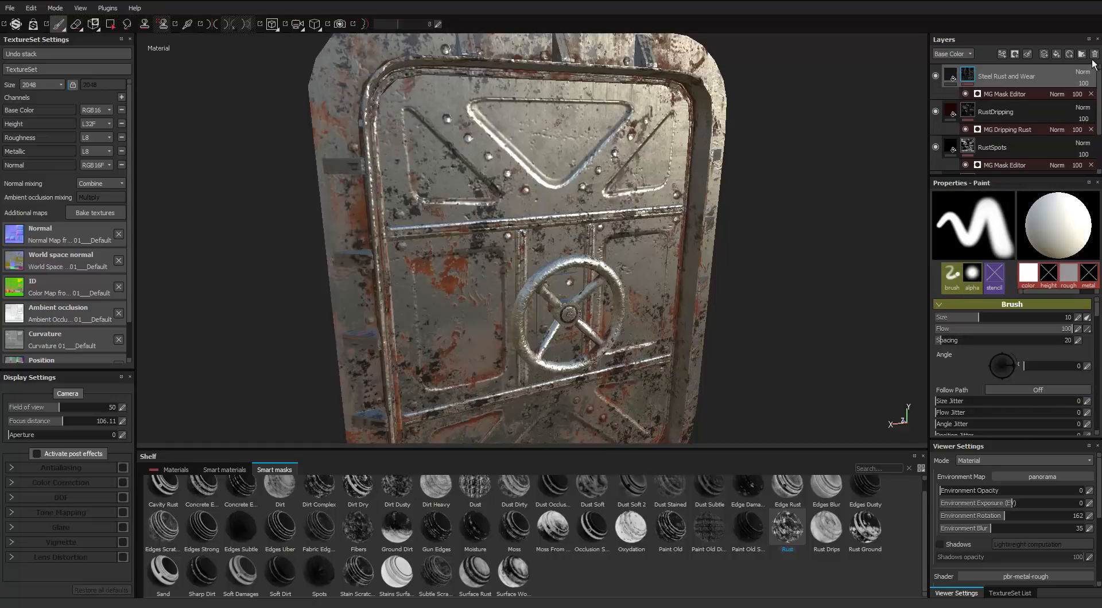
{"action": "left_click", "coordinate": [1056, 54]}
{"action": "right_click", "coordinate": [953, 81]}
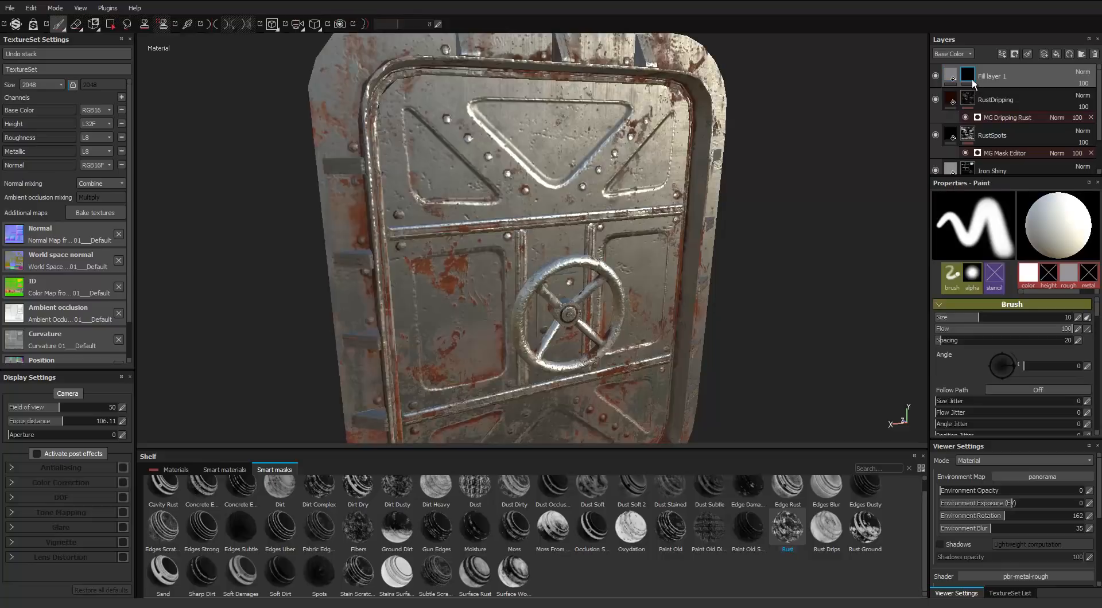
{"action": "right_click", "coordinate": [968, 82]}
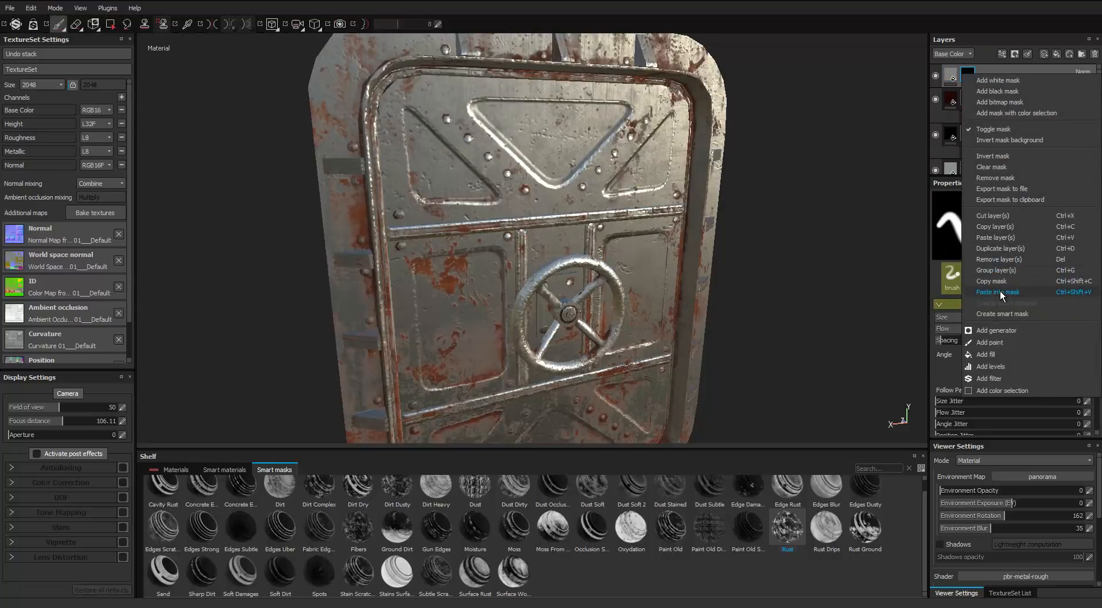
{"action": "left_click", "coordinate": [999, 293]}
{"action": "scroll", "coordinate": [654, 143], "scroll_direction": "down", "scroll_amount": 5}
{"action": "left_click_drag", "start_coordinate": [662, 143], "coordinate": [650, 139], "text": "alt"}
Step: Set the new fill layer's base color to a dark grey with a value of 0.077
{"action": "left_click", "coordinate": [949, 77]}
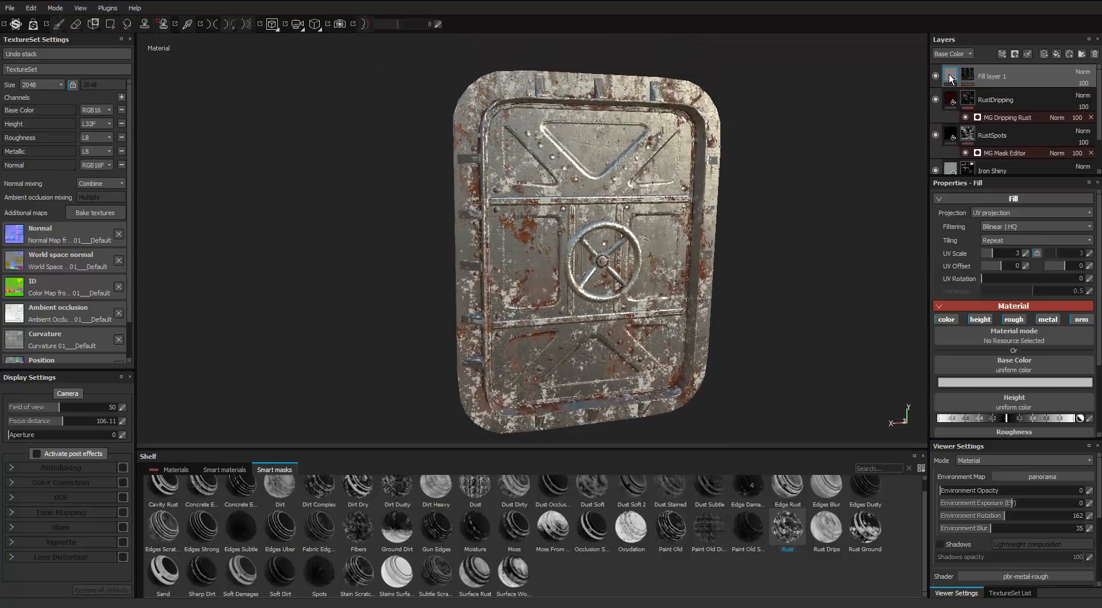
{"action": "left_click", "coordinate": [1013, 382]}
{"action": "mouse_move", "coordinate": [1040, 381]}
{"action": "left_mouse_down"}
{"action": "mouse_move", "coordinate": [1045, 409]}
{"action": "mouse_move", "coordinate": [1043, 399]}
{"action": "left_mouse_up"}
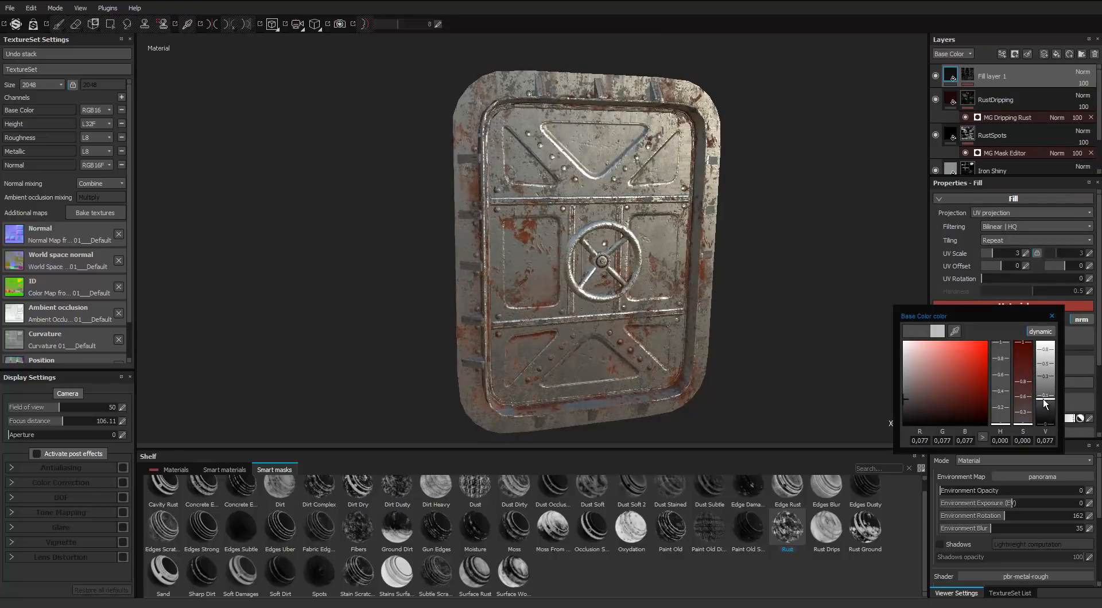
{"action": "left_click", "coordinate": [1052, 316]}
Step: Lower the fill layer's uniform height to slightly below zero, checking the surface pitting up close
{"action": "left_click_drag", "start_coordinate": [732, 89], "coordinate": [717, 106], "text": "alt"}
{"action": "right_click_drag", "start_coordinate": [717, 106], "coordinate": [844, 97], "text": "alt"}
{"action": "left_click", "coordinate": [1002, 419]}
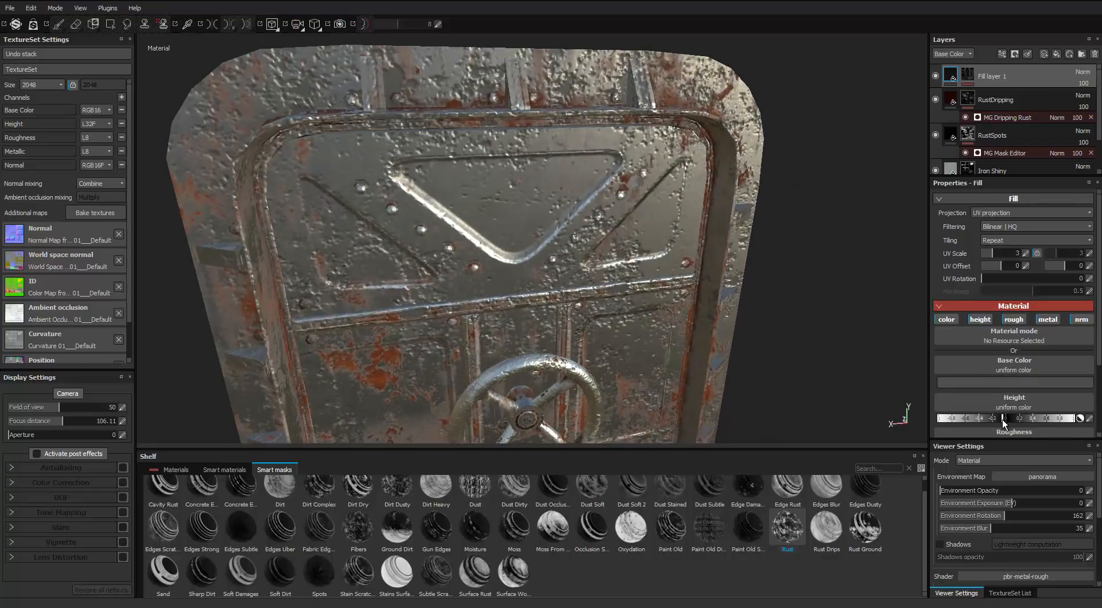
{"action": "right_click_drag", "start_coordinate": [657, 221], "coordinate": [613, 248], "text": "alt"}
{"action": "middle_click_drag", "start_coordinate": [613, 248], "coordinate": [638, 123], "text": "alt"}
{"action": "left_click_drag", "start_coordinate": [638, 198], "coordinate": [622, 158], "text": "alt"}
{"action": "right_click_drag", "start_coordinate": [623, 161], "coordinate": [640, 166], "text": "alt"}
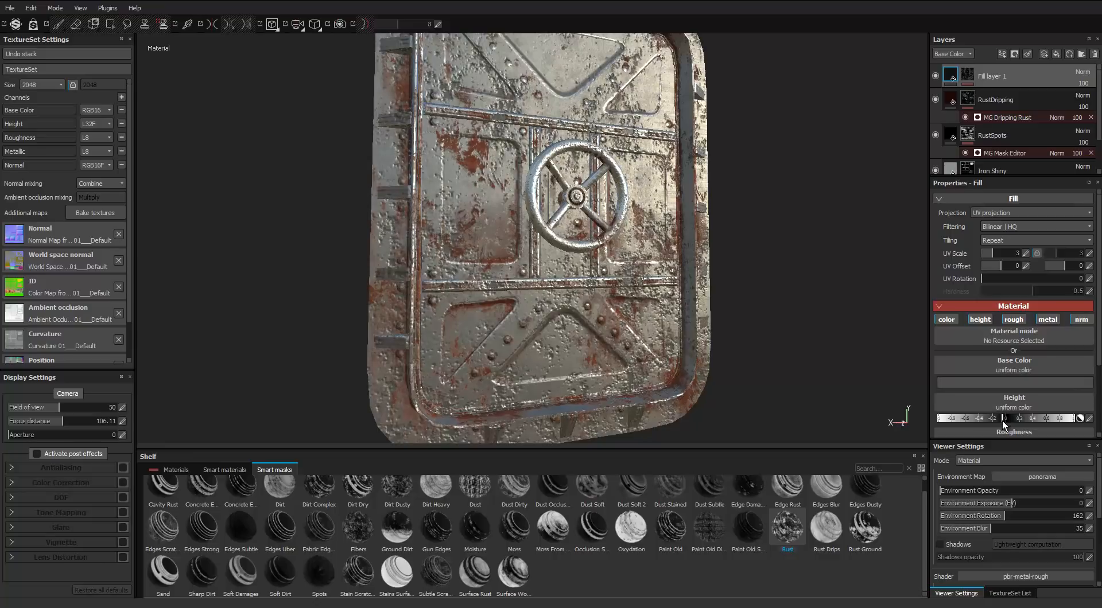
{"action": "left_click_drag", "start_coordinate": [1003, 421], "coordinate": [1004, 420]}
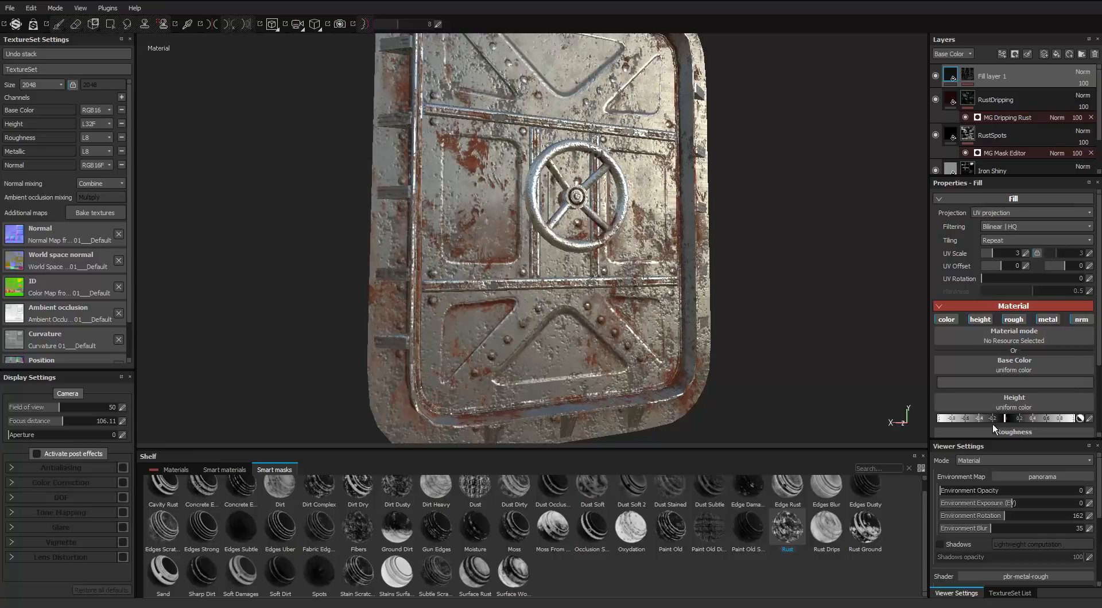
Step: Inspect the door's worn surface from several angles and distances while rotating the environment lighting
{"action": "right_click_drag", "start_coordinate": [780, 159], "coordinate": [750, 192], "text": "alt"}
{"action": "middle_click_drag", "start_coordinate": [750, 192], "coordinate": [747, 204], "text": "alt"}
{"action": "right_click_drag", "start_coordinate": [746, 204], "coordinate": [689, 190], "text": "alt"}
{"action": "left_click_drag", "start_coordinate": [689, 190], "coordinate": [541, 134], "text": "alt"}
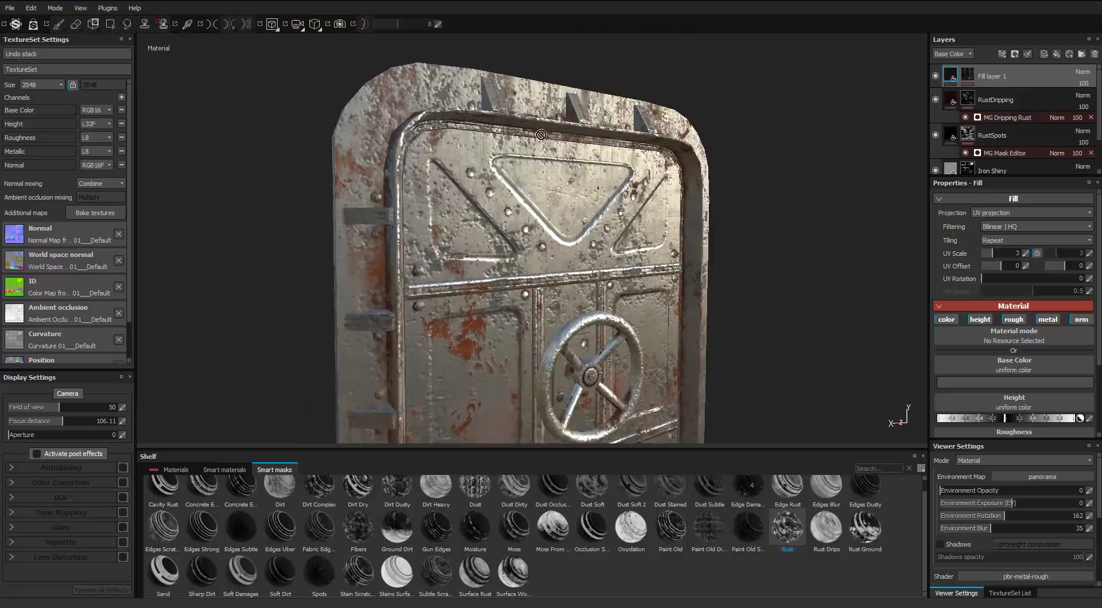
{"action": "right_click_drag", "start_coordinate": [541, 134], "coordinate": [525, 154], "text": "alt"}
{"action": "left_click_drag", "start_coordinate": [525, 153], "coordinate": [615, 167], "text": "alt"}
{"action": "right_click_drag", "start_coordinate": [615, 168], "coordinate": [637, 152], "text": "alt"}
{"action": "left_click_drag", "start_coordinate": [637, 152], "coordinate": [540, 172], "text": "alt"}
{"action": "right_click_drag", "start_coordinate": [539, 172], "coordinate": [559, 164], "text": "alt"}
{"action": "left_click_drag", "start_coordinate": [560, 163], "coordinate": [574, 212], "text": "alt"}
{"action": "right_click_drag", "start_coordinate": [573, 213], "coordinate": [539, 244], "text": "alt"}
{"action": "middle_click_drag", "start_coordinate": [539, 243], "coordinate": [563, 161], "text": "alt"}
{"action": "left_click_drag", "start_coordinate": [563, 162], "coordinate": [914, 189], "text": "alt"}
{"action": "left_click_drag", "start_coordinate": [534, 195], "coordinate": [649, 200], "text": "alt"}
{"action": "right_click_drag", "start_coordinate": [648, 200], "coordinate": [494, 204], "text": "shift"}
{"action": "left_click_drag", "start_coordinate": [494, 204], "coordinate": [143, 156], "text": "alt"}
{"action": "left_click_drag", "start_coordinate": [711, 146], "coordinate": [624, 140], "text": "alt"}
{"action": "middle_click_drag", "start_coordinate": [624, 140], "coordinate": [497, 174], "text": "alt"}
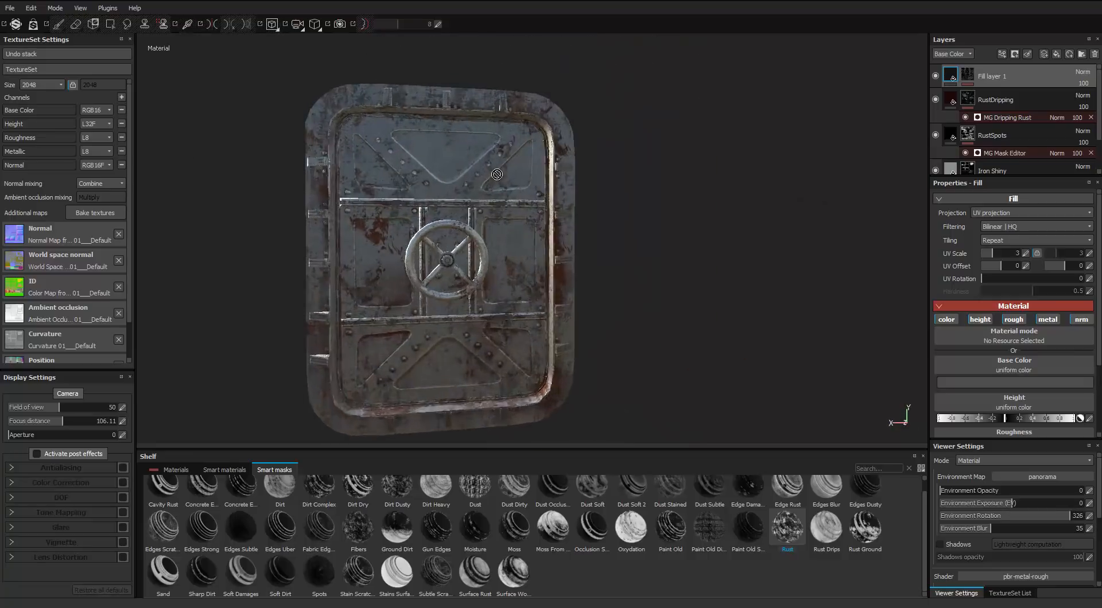
{"action": "right_click_drag", "start_coordinate": [496, 175], "coordinate": [455, 181], "text": "shift"}
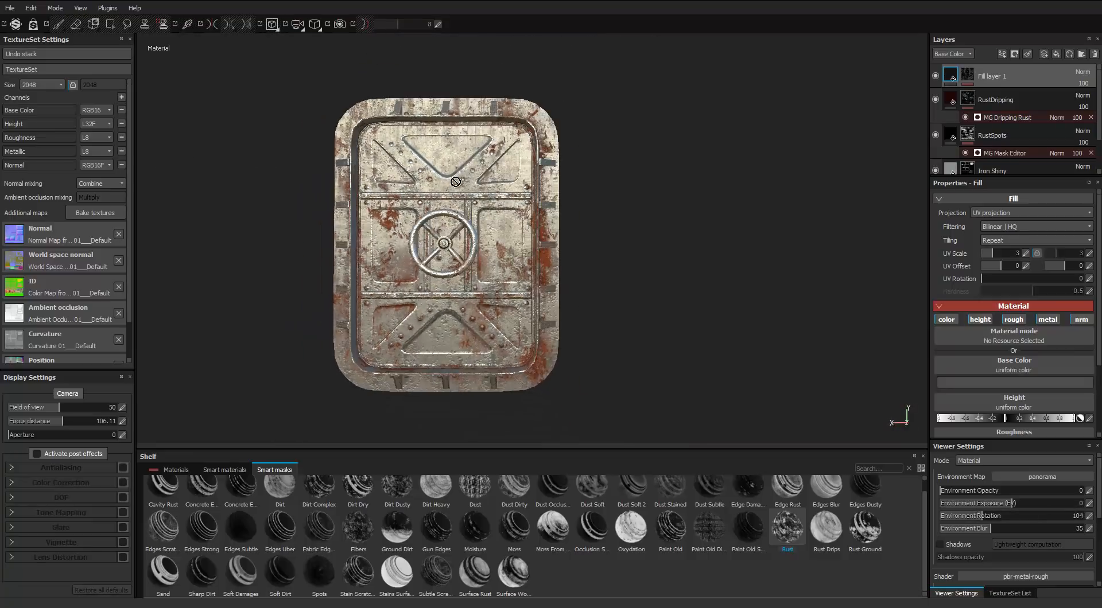
{"action": "left_click_drag", "start_coordinate": [455, 182], "coordinate": [430, 155], "text": "alt"}
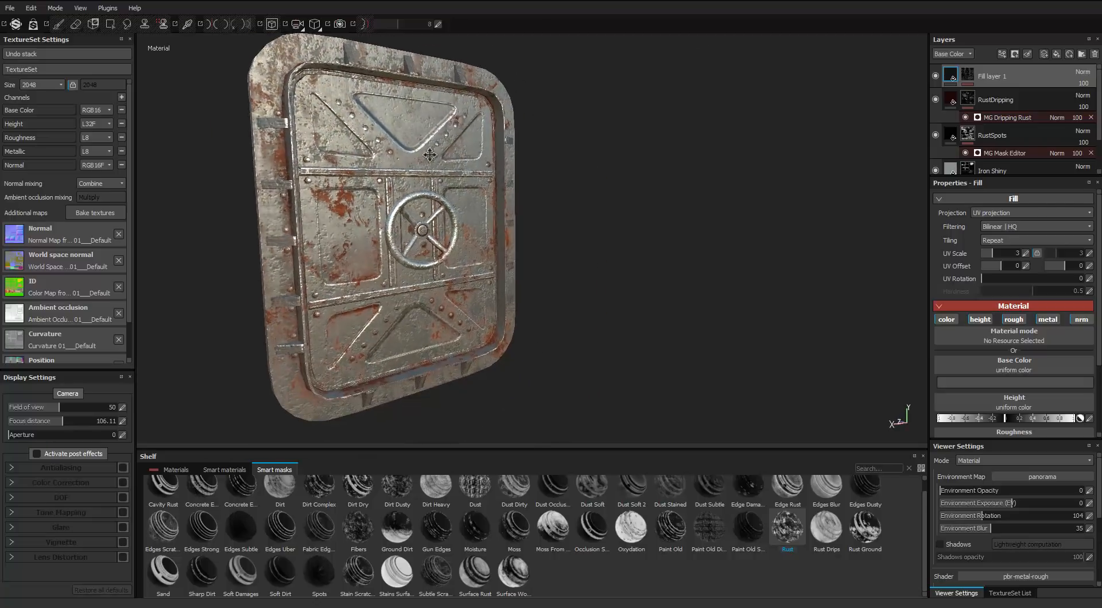